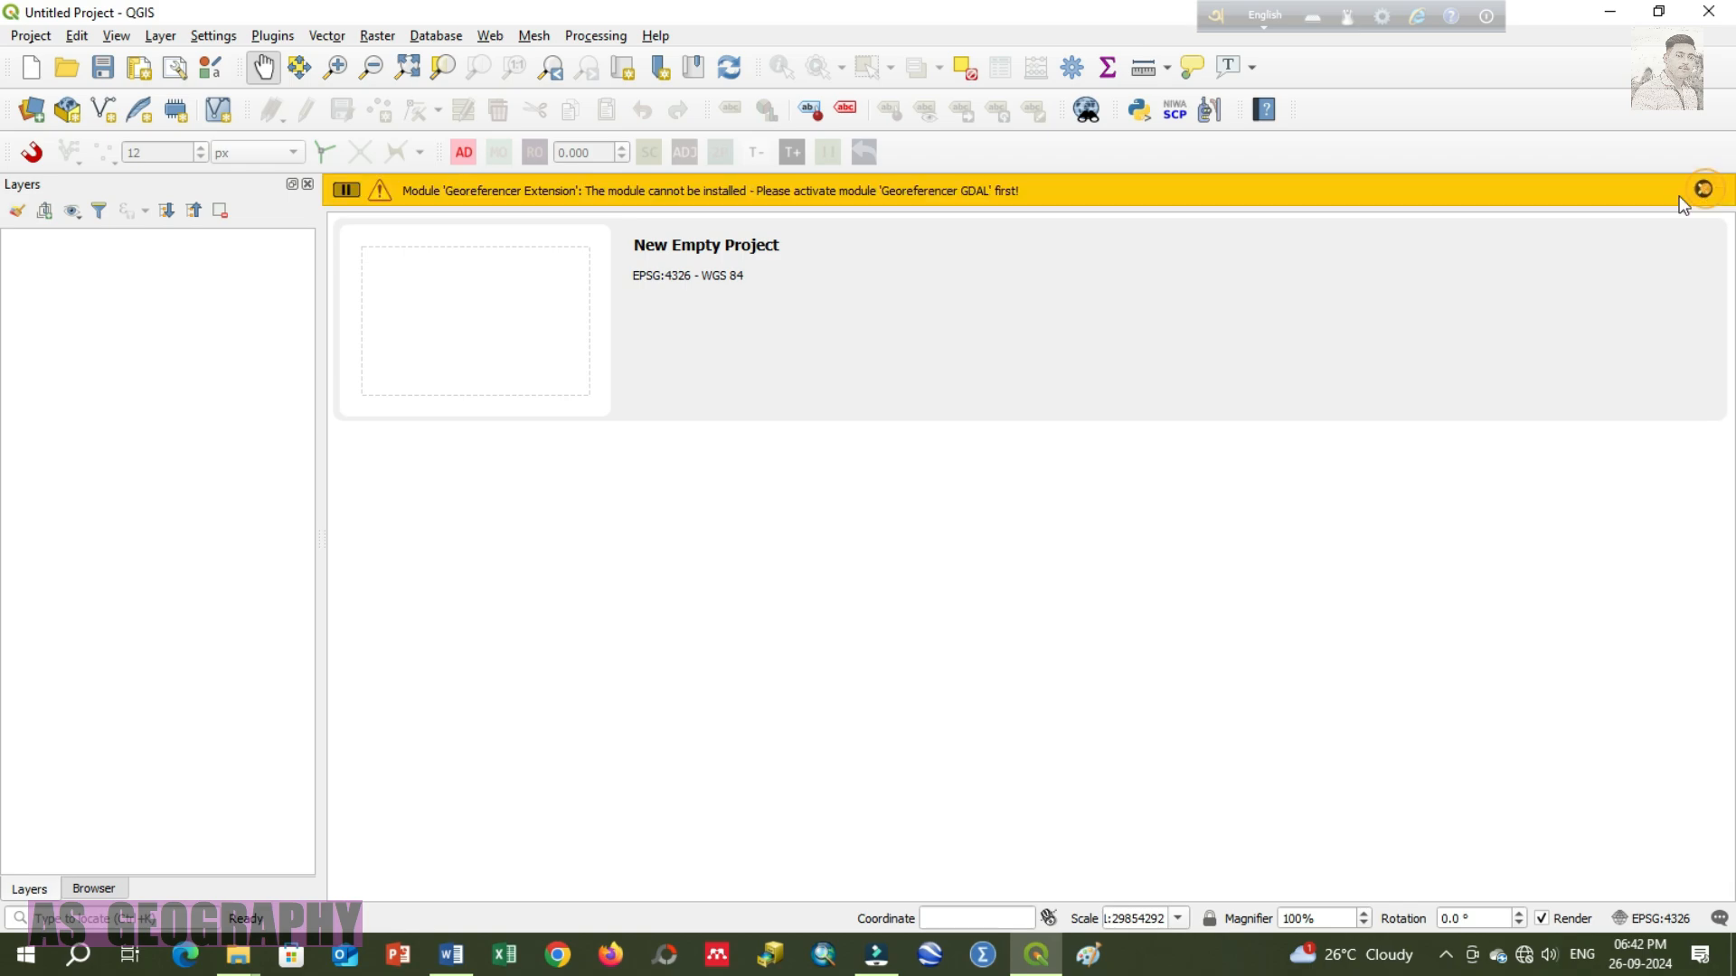
Step: Dismiss the Georeferencer Extension warning and start a new empty project
{"action": "left_click", "coordinate": [1702, 191]}
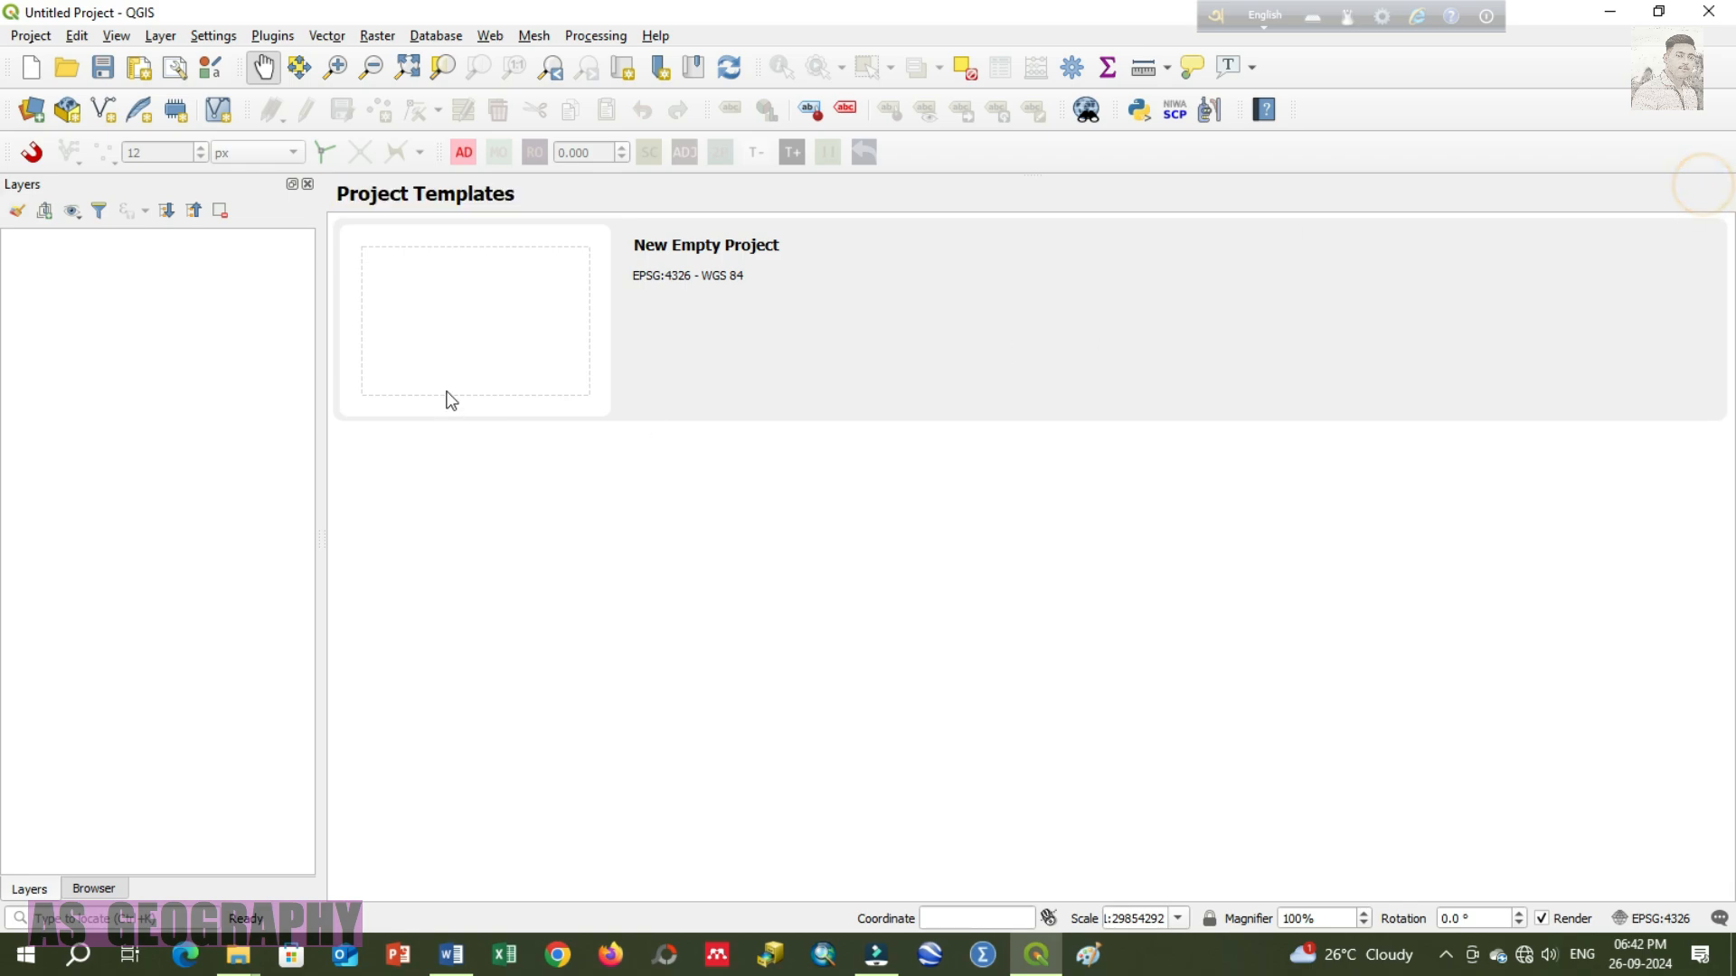
{"action": "double_click", "coordinate": [493, 353]}
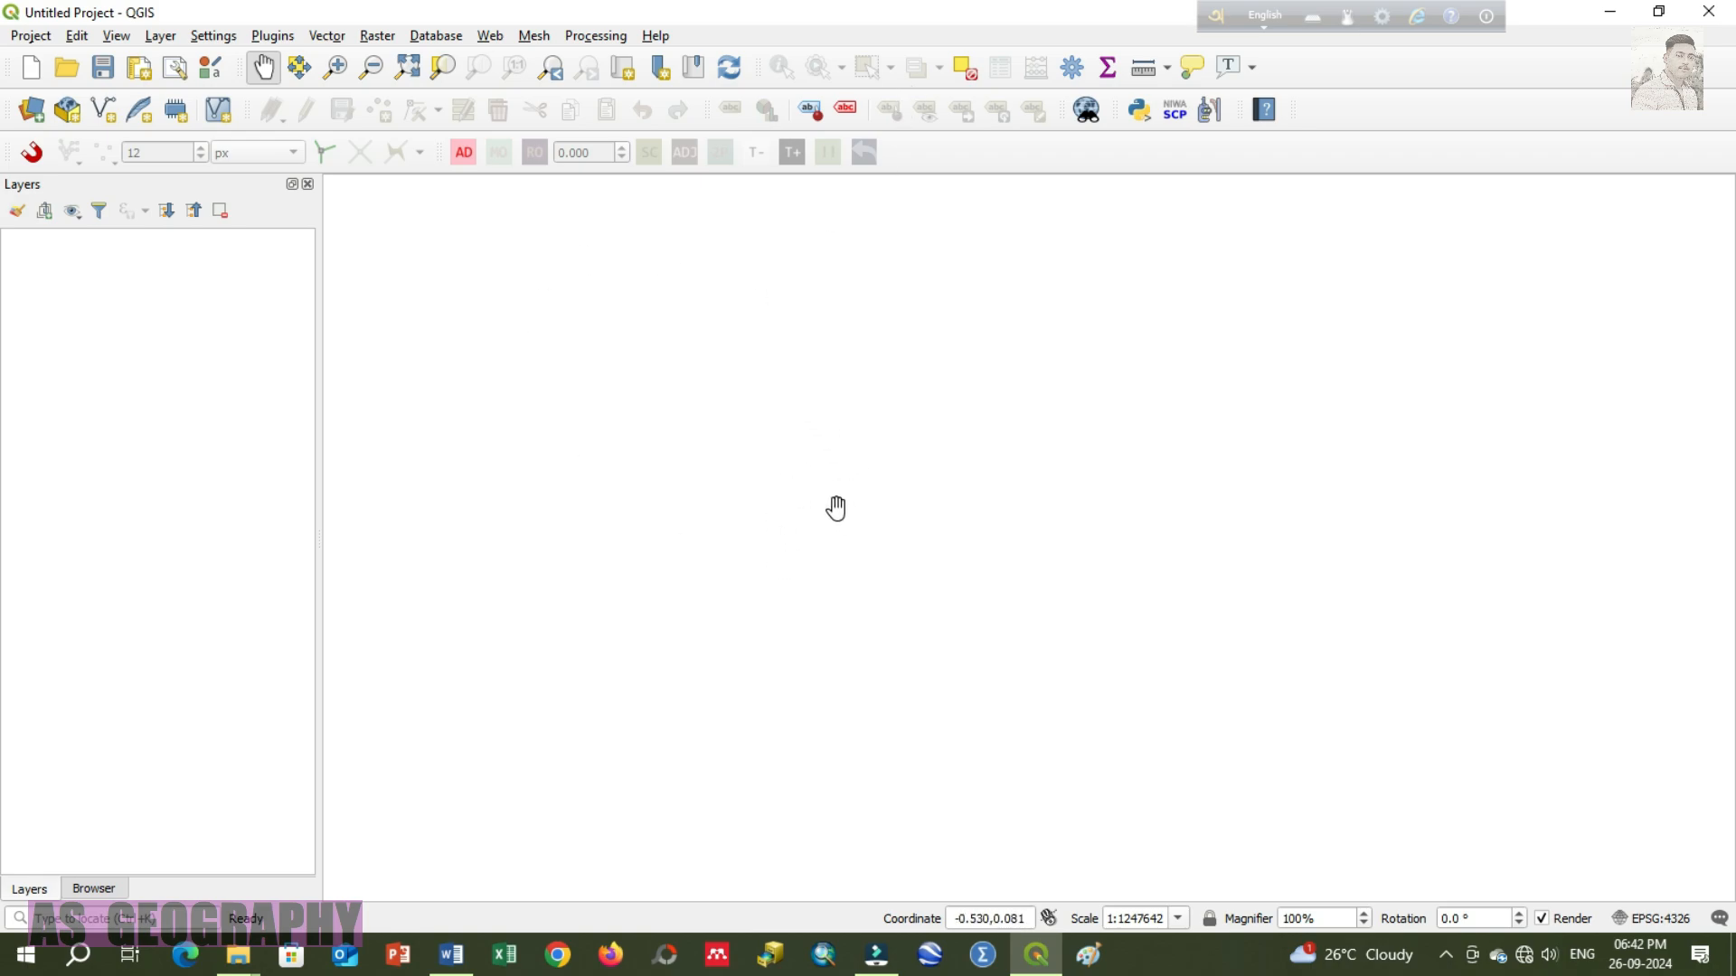
{"action": "left_click", "coordinate": [41, 38]}
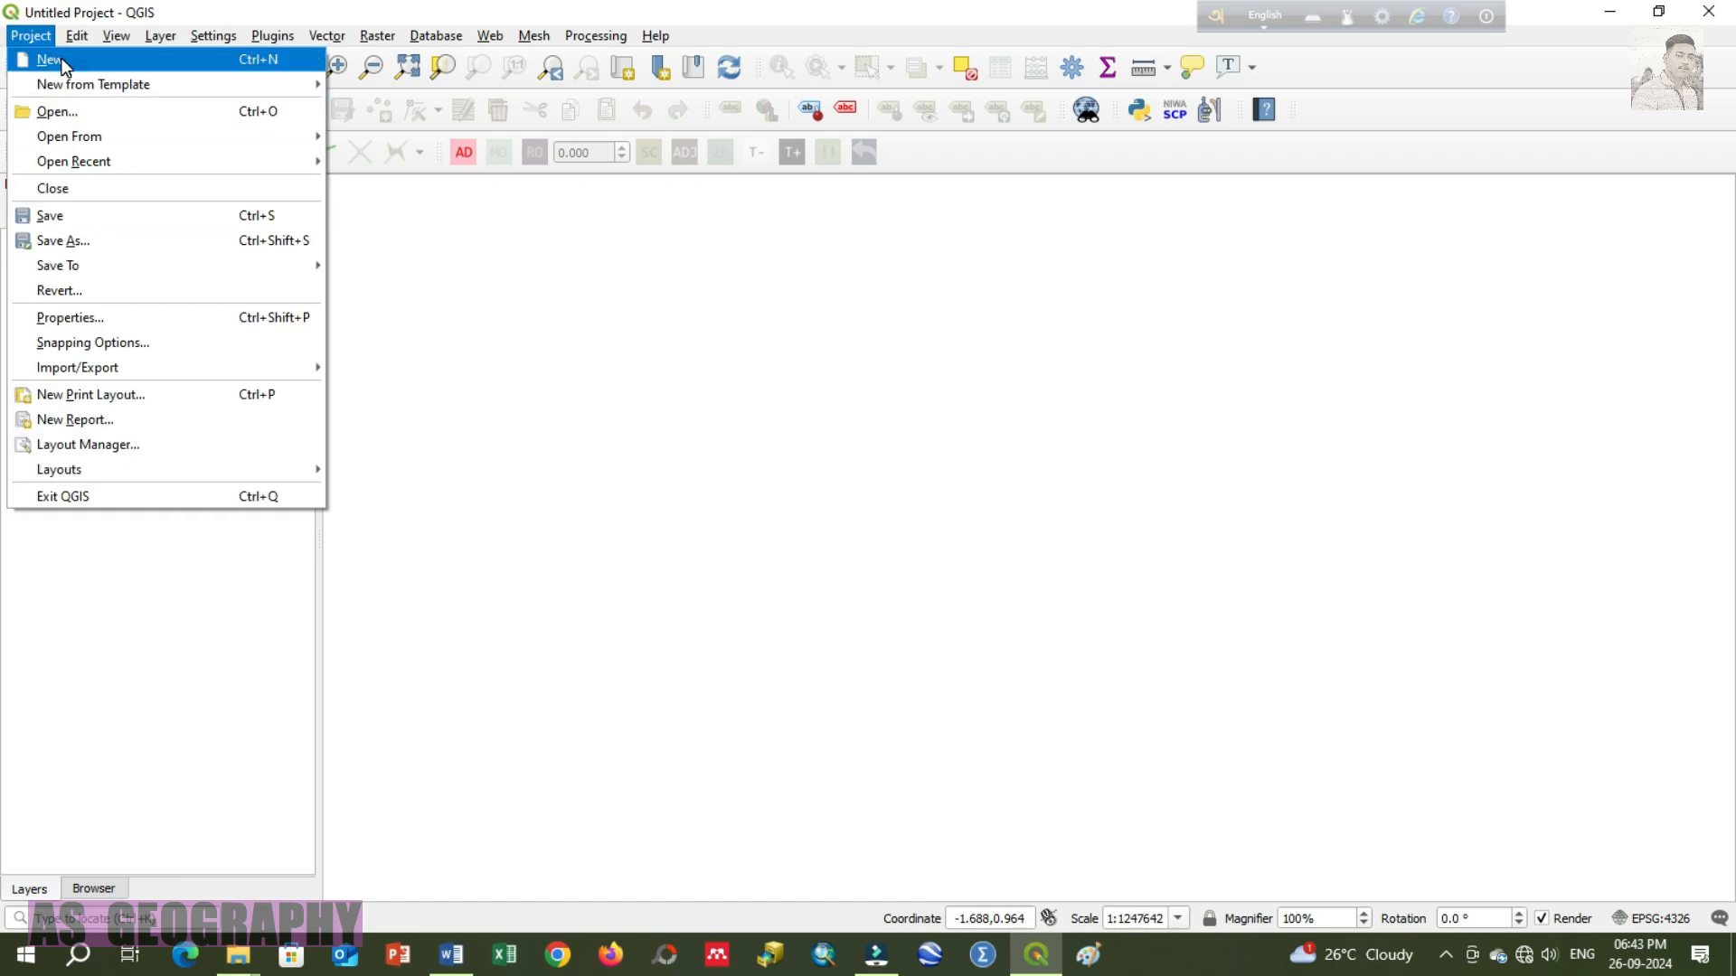
{"action": "left_click", "coordinate": [49, 58]}
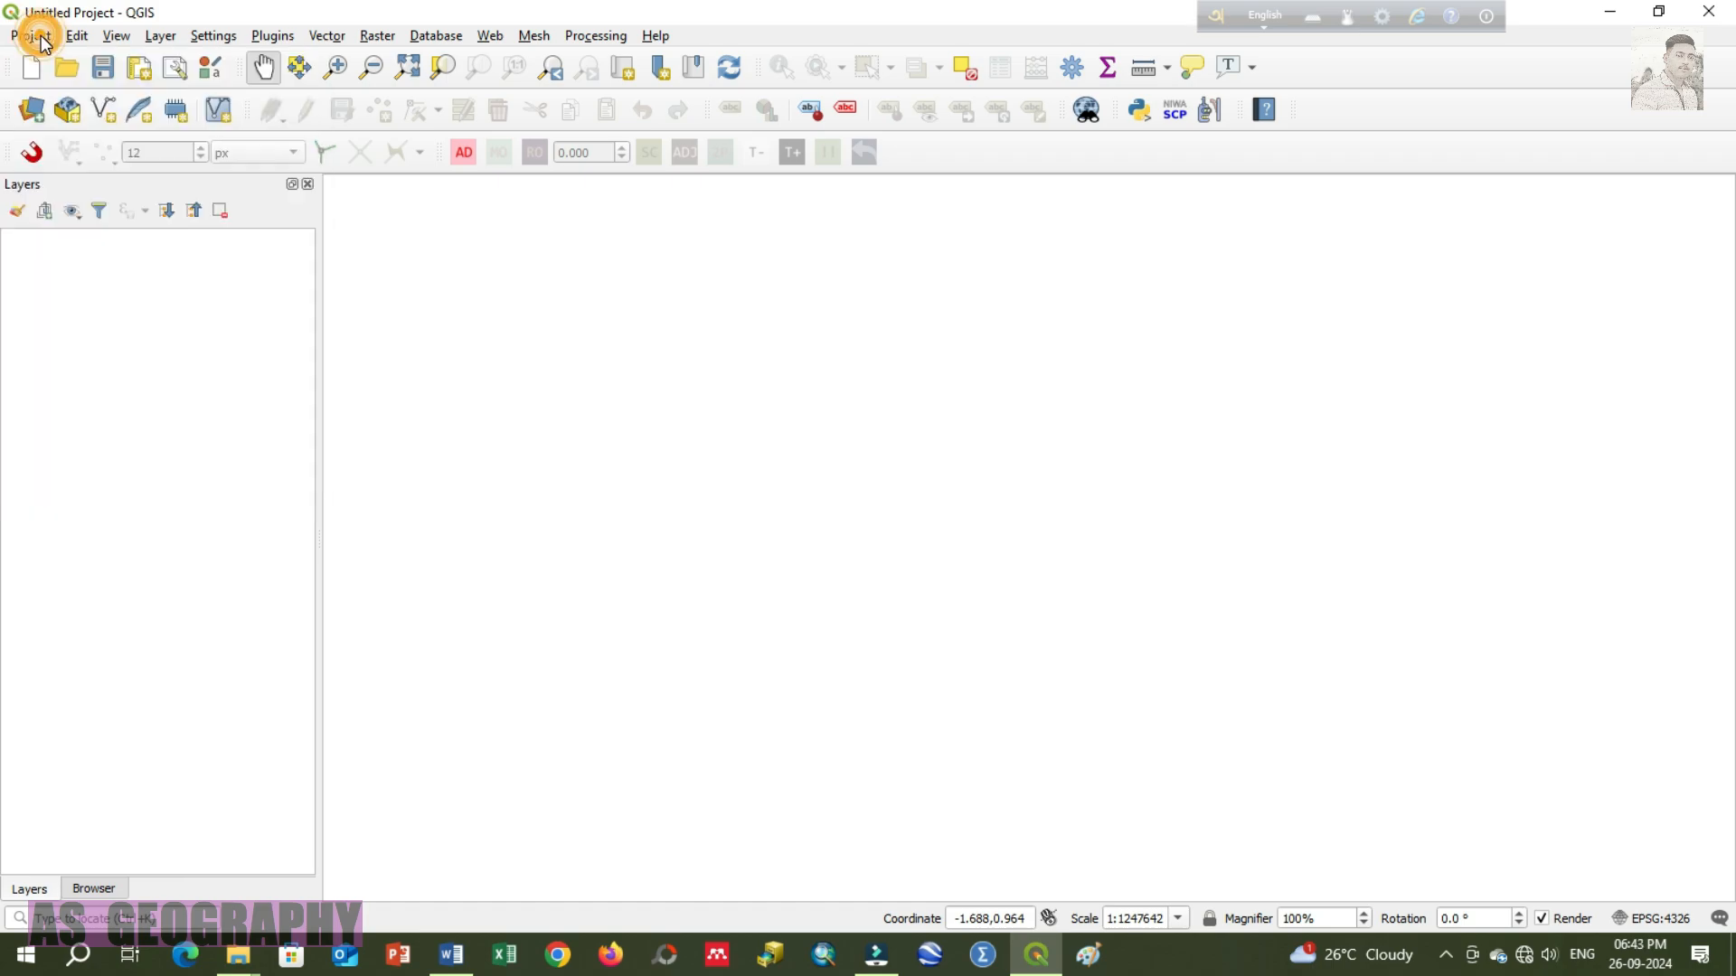
Step: Add the raster file Raster North 24 Parganas_georeferenced.tif from the TEST folder on the Desktop as a layer
{"action": "left_click", "coordinate": [32, 112]}
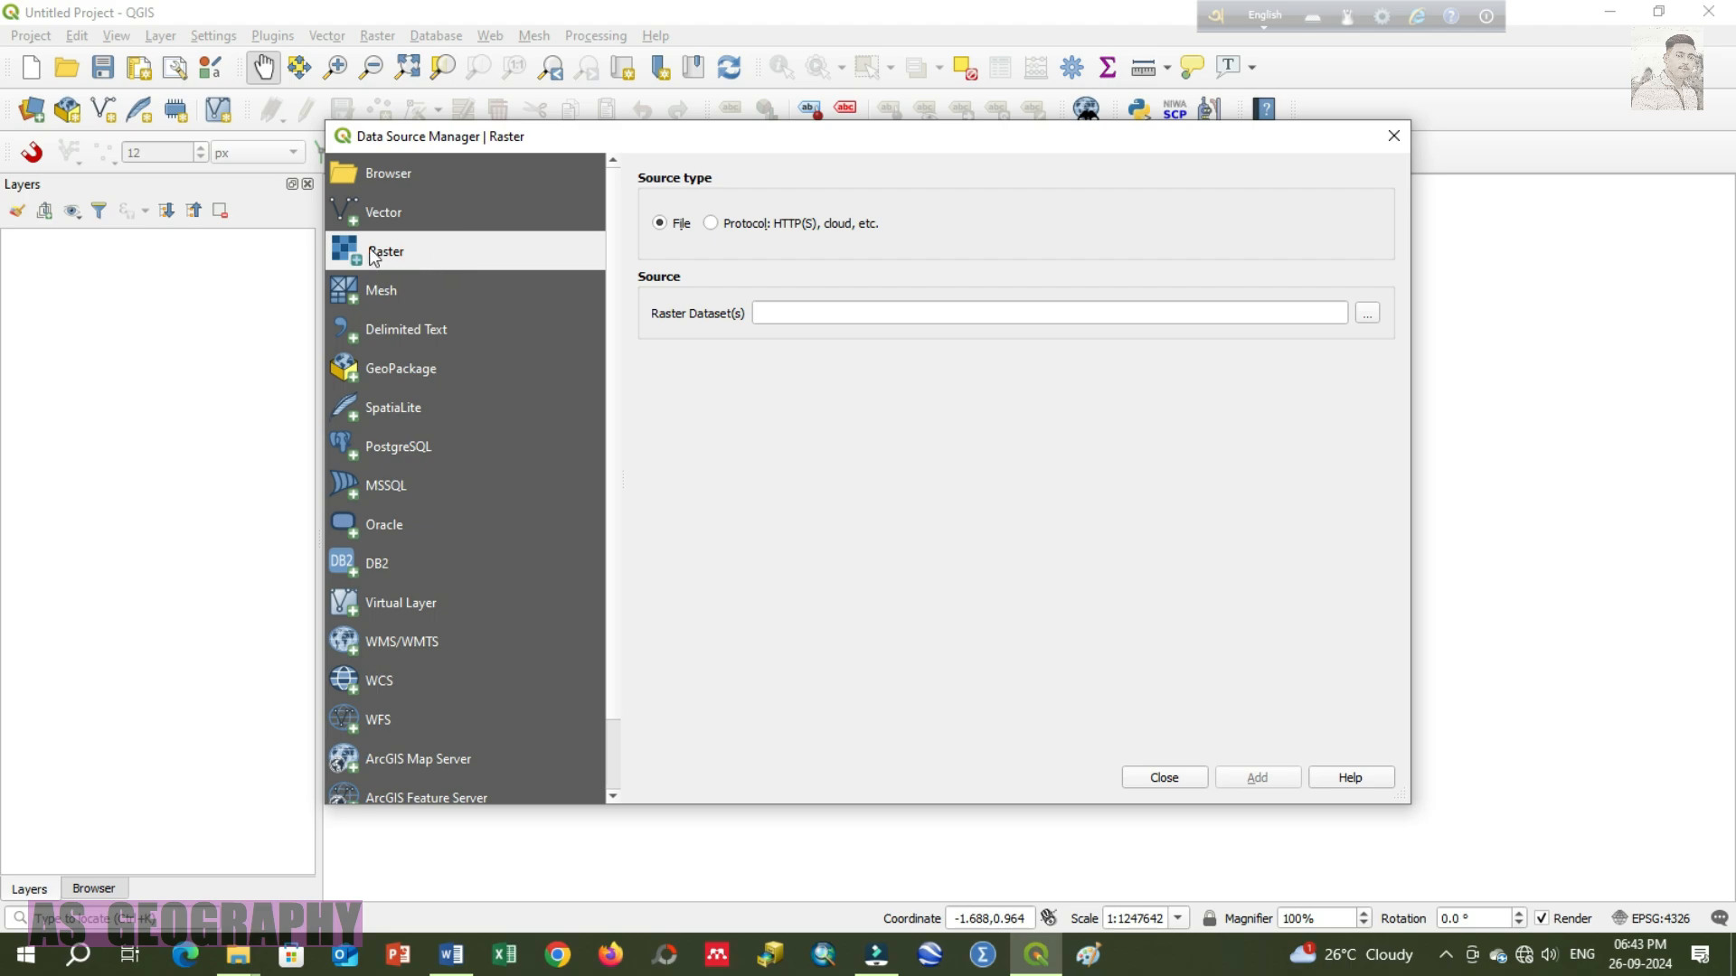
{"action": "left_click", "coordinate": [1368, 314]}
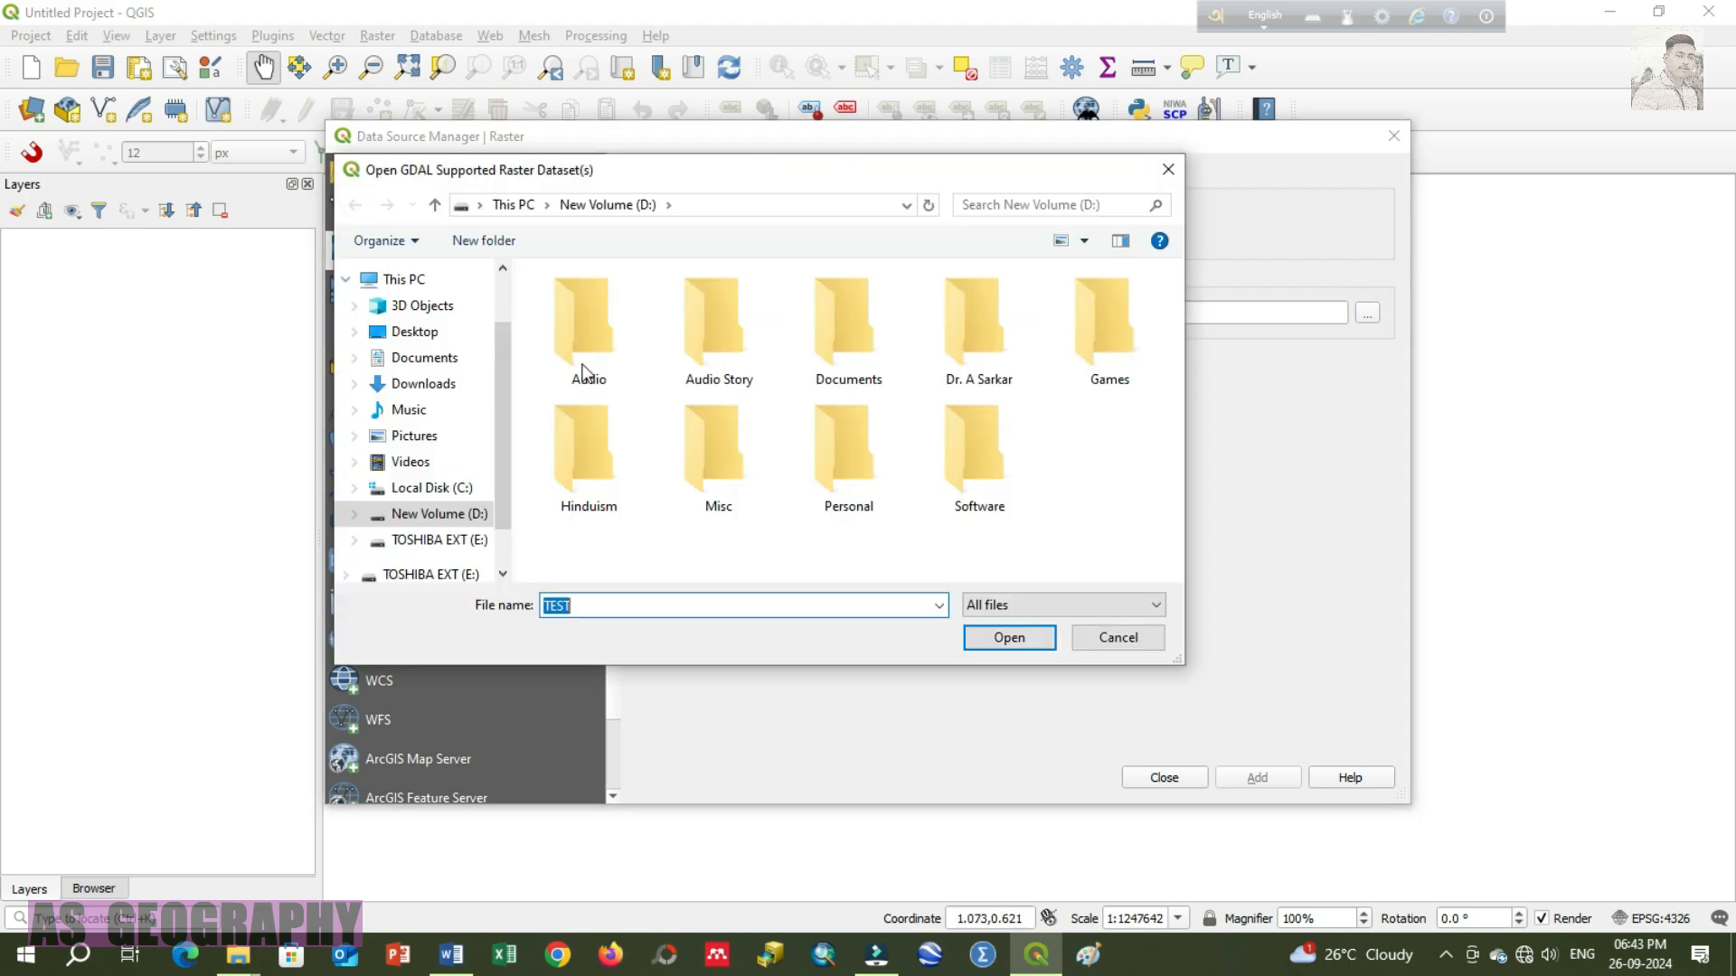
{"action": "left_click_drag", "start_coordinate": [497, 380], "coordinate": [502, 302]}
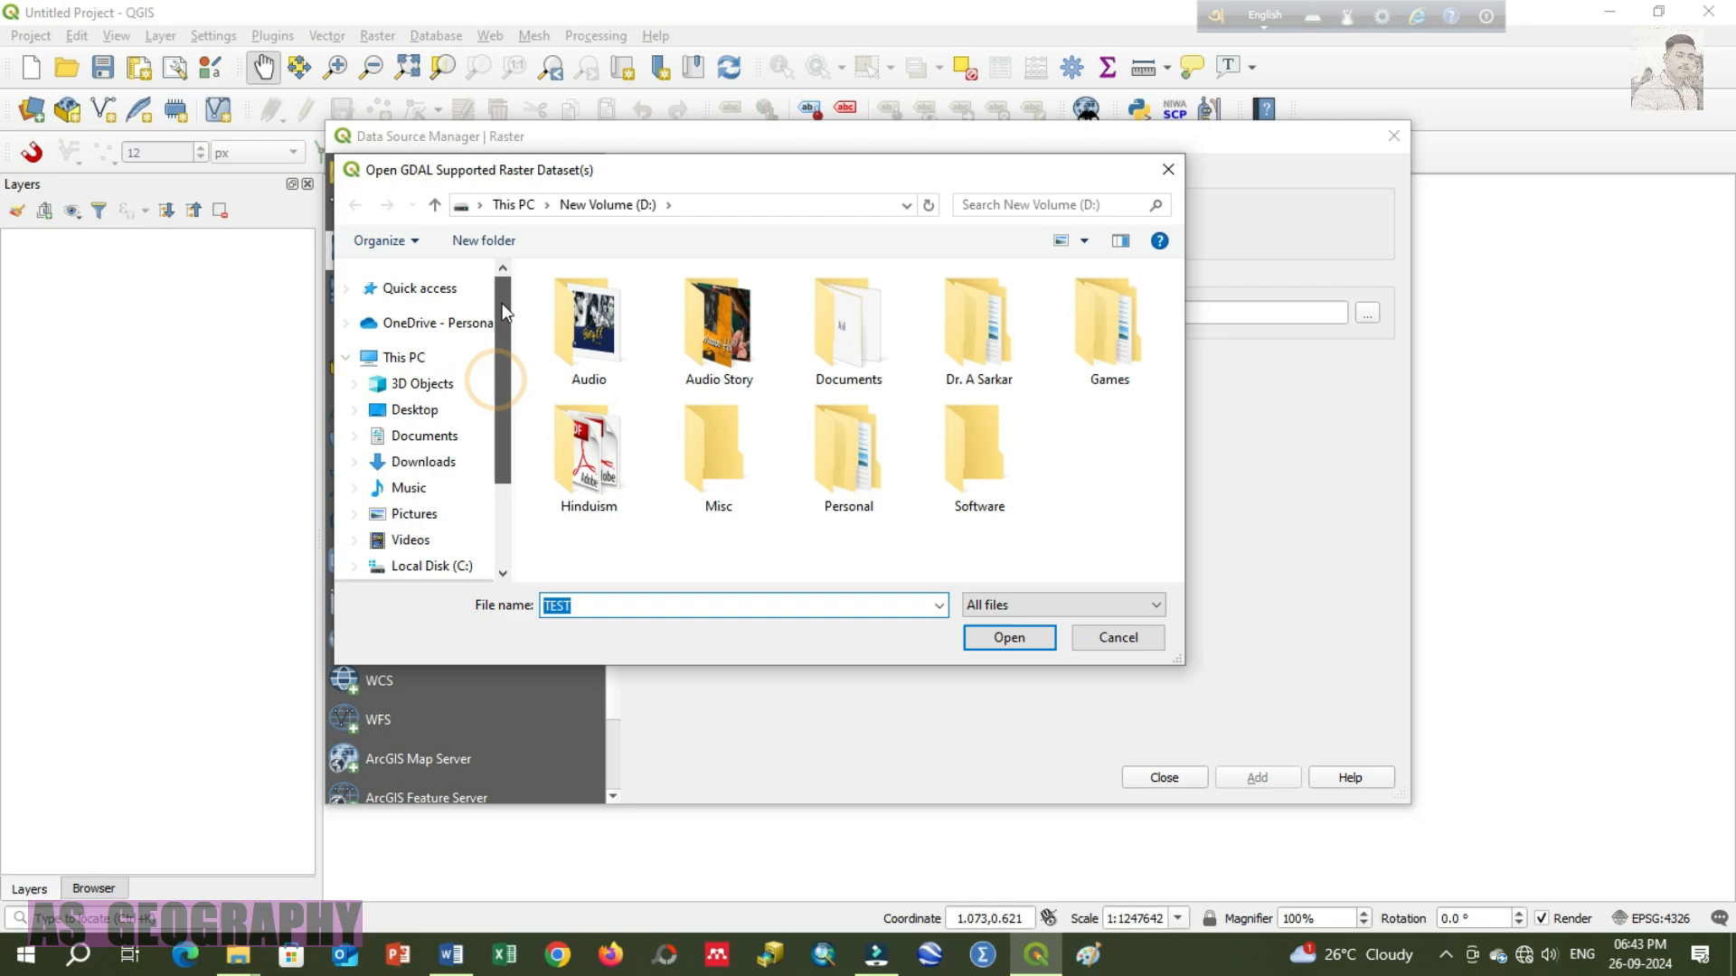
{"action": "left_click", "coordinate": [430, 411]}
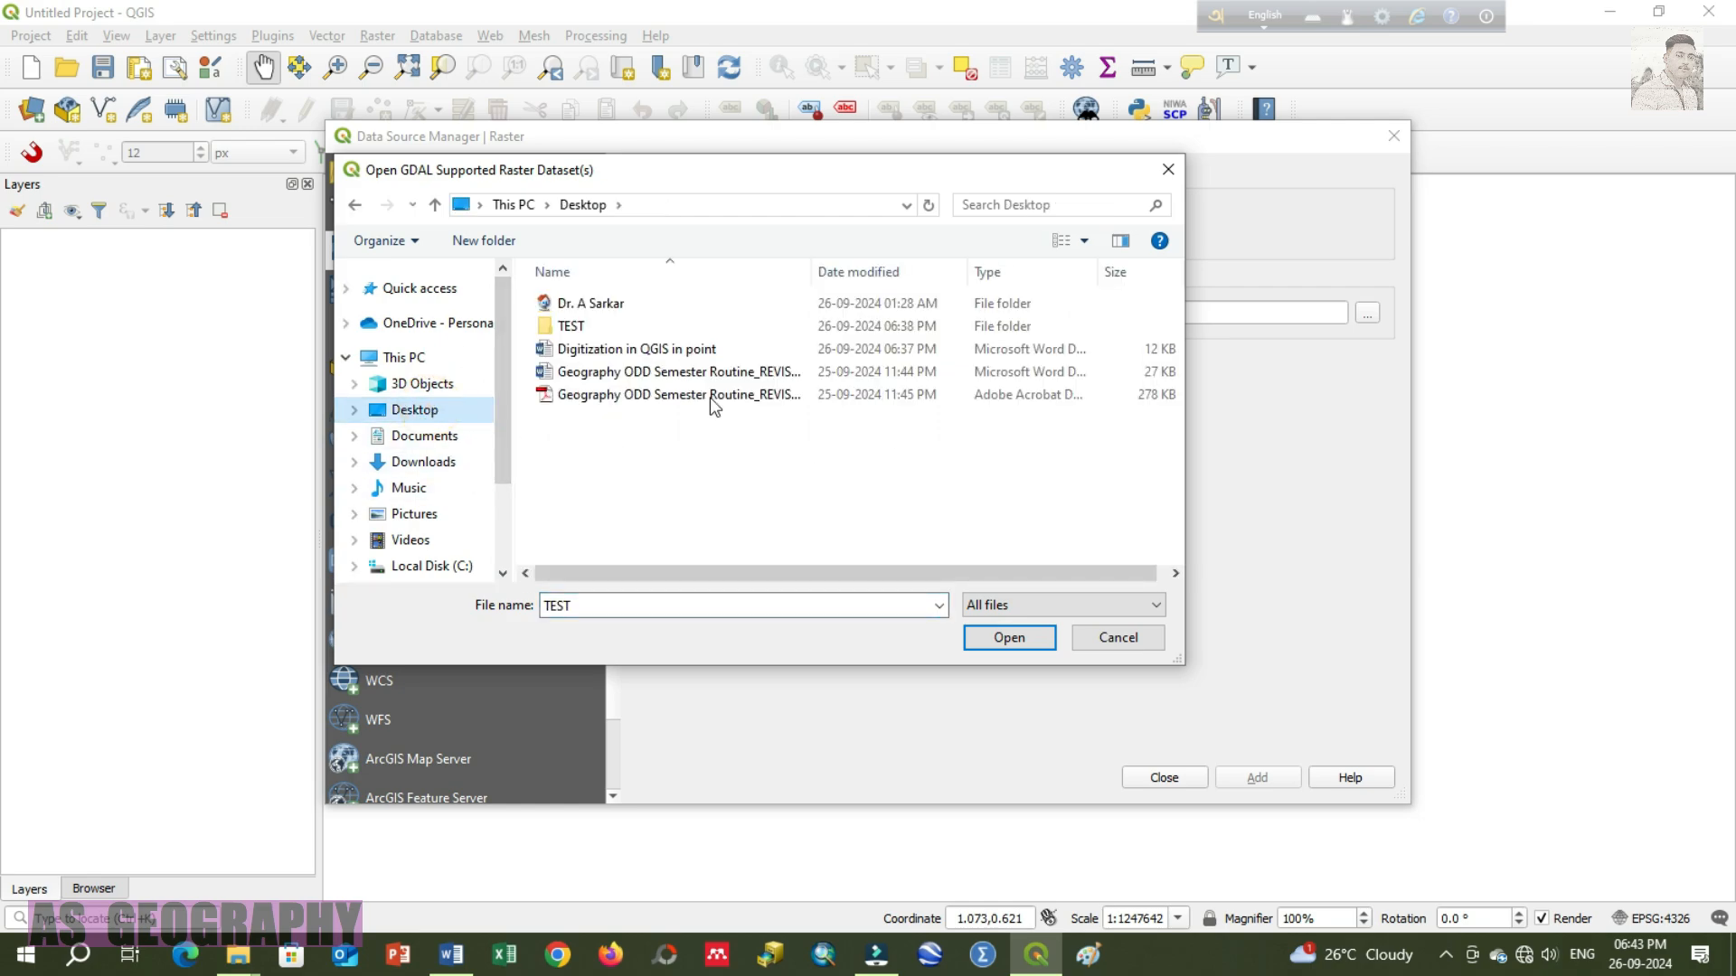
{"action": "double_click", "coordinate": [633, 327]}
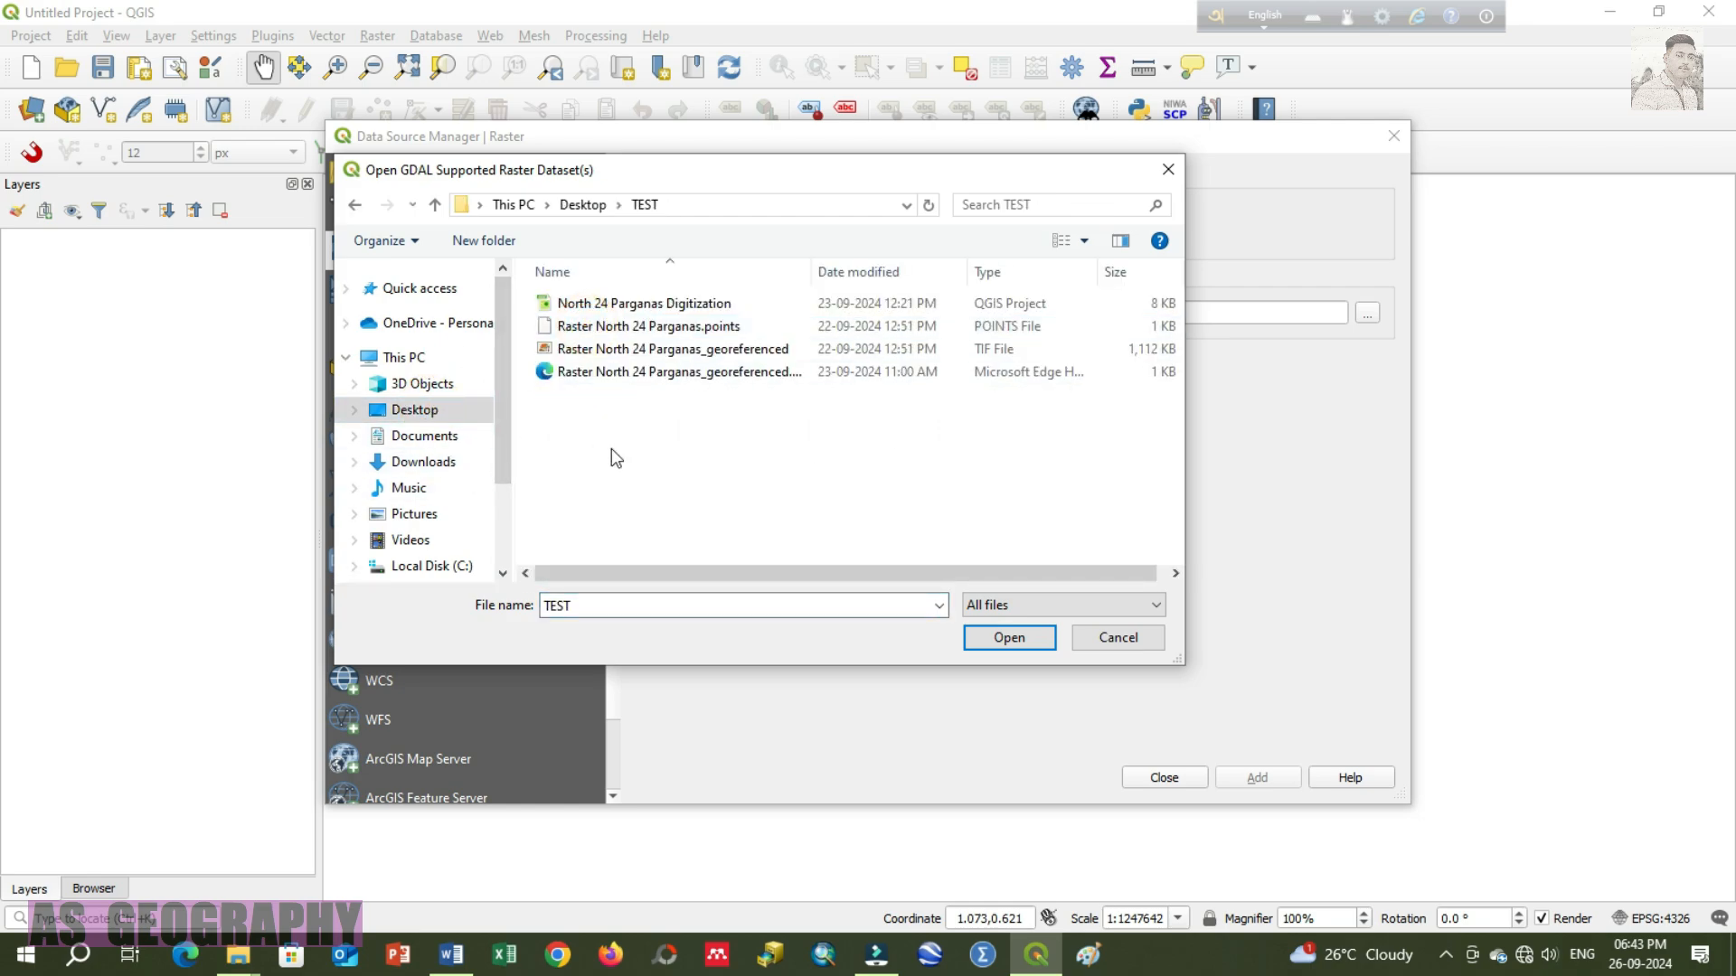
{"action": "left_click", "coordinate": [631, 355]}
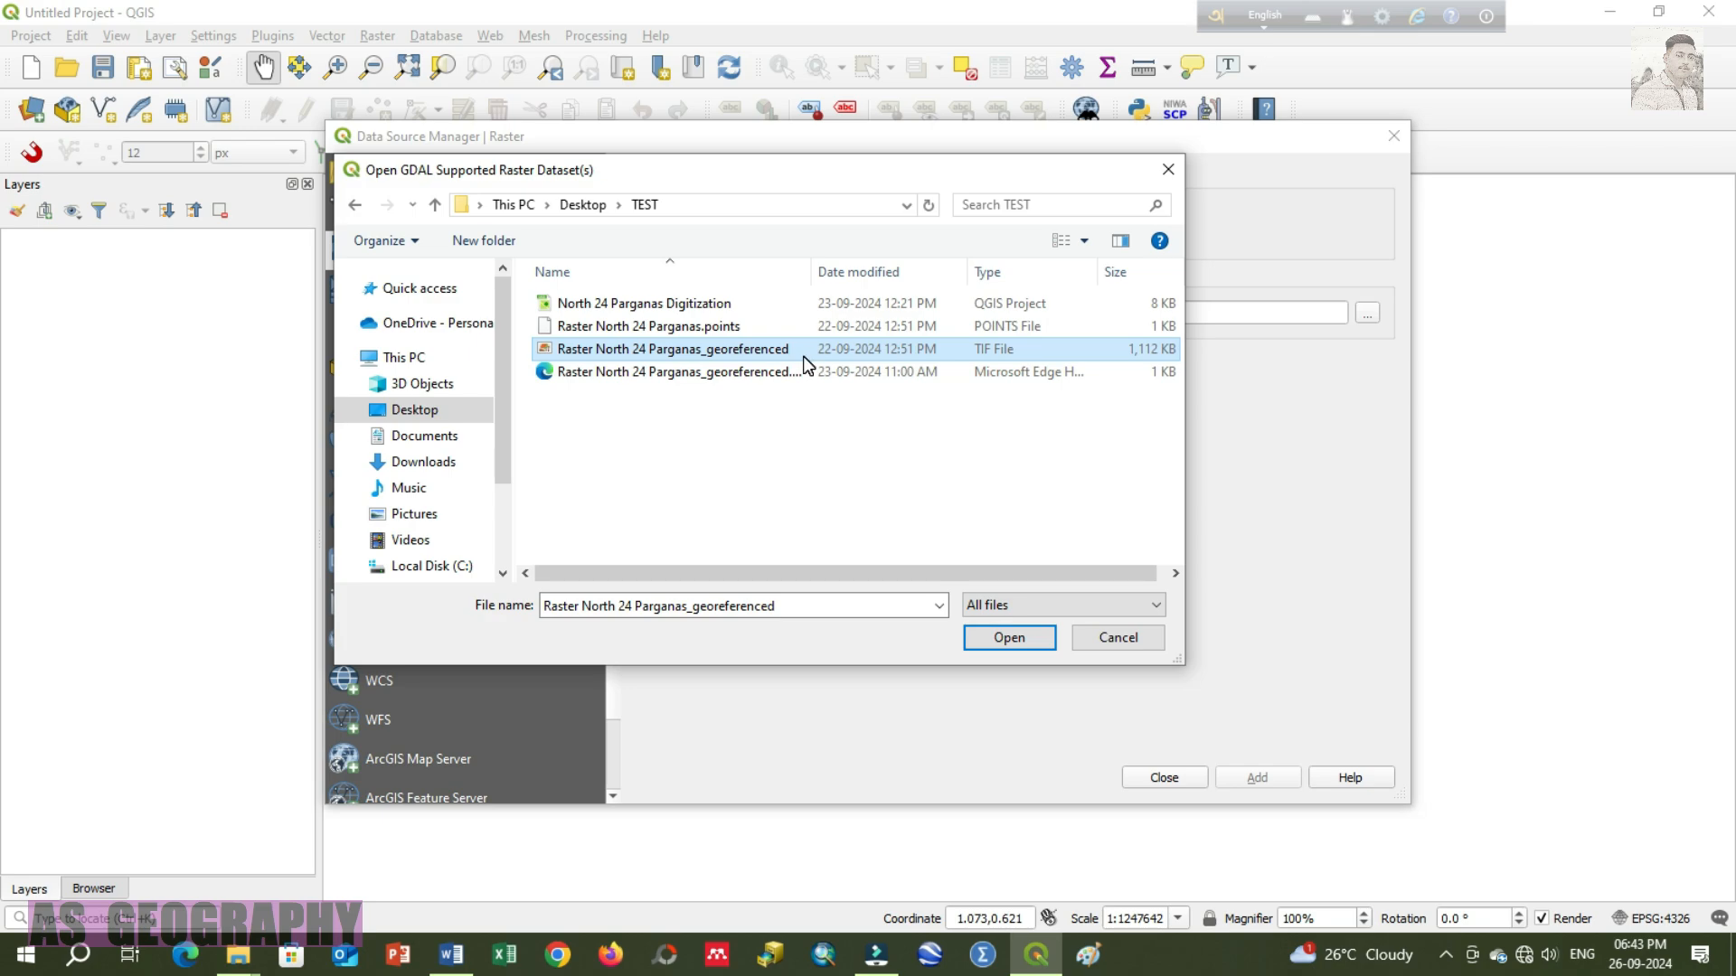
{"action": "left_click", "coordinate": [1011, 636]}
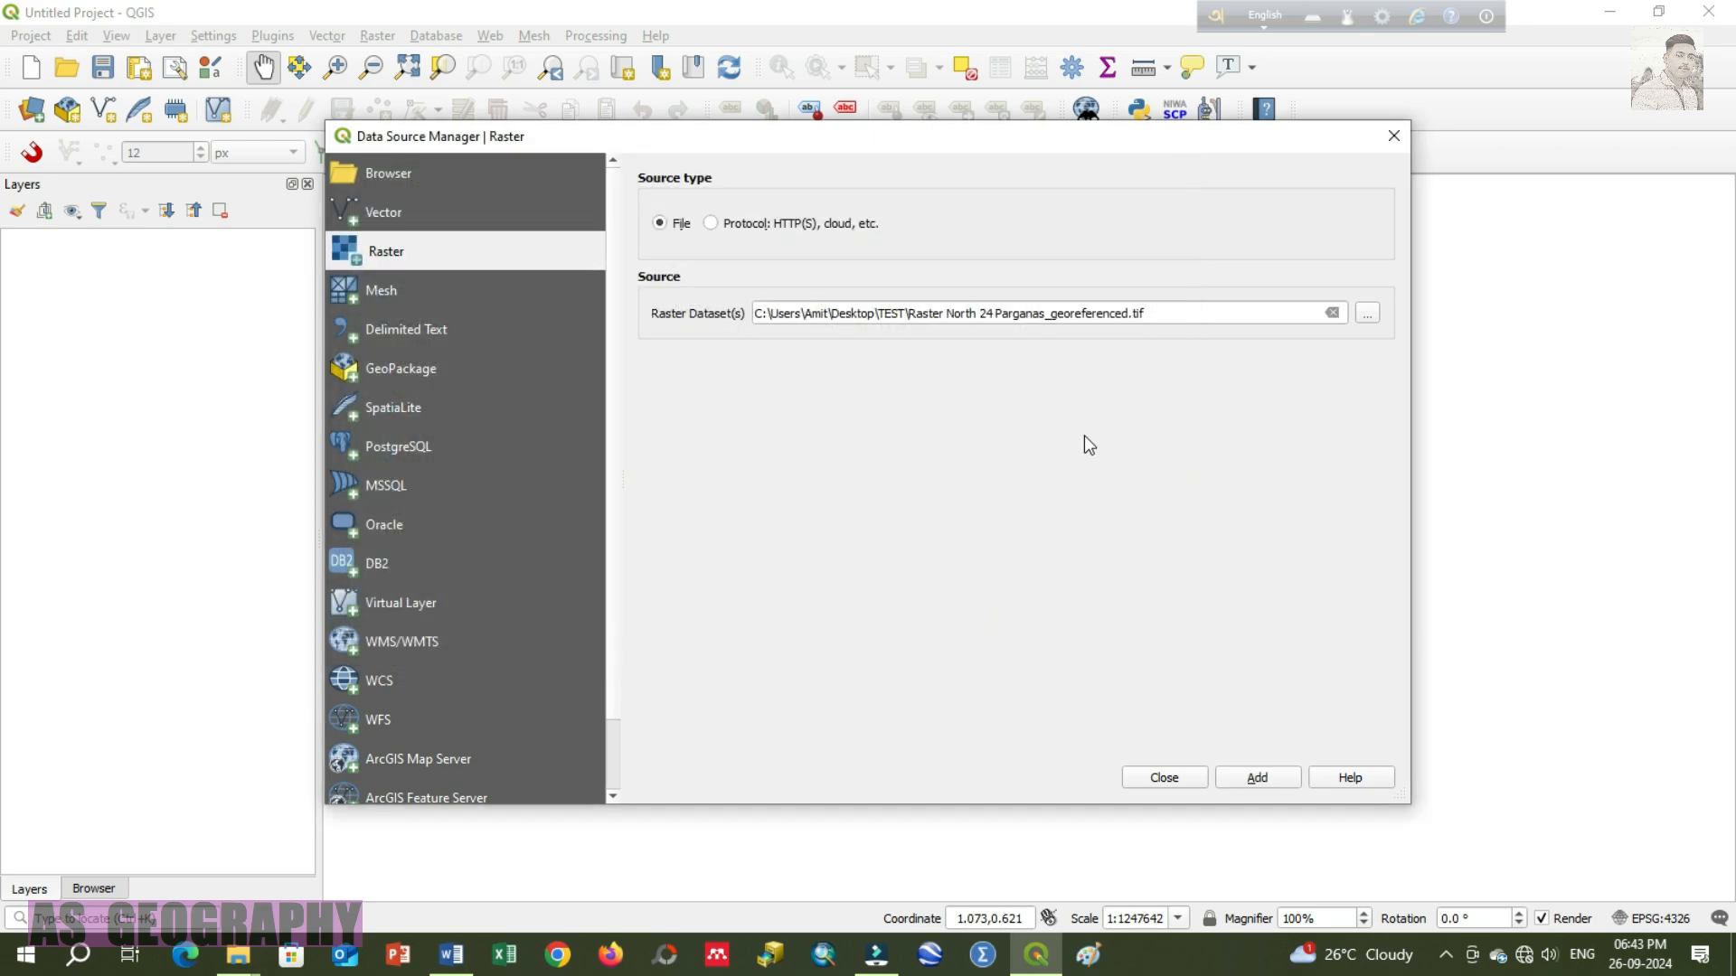
{"action": "left_click", "coordinate": [1258, 779]}
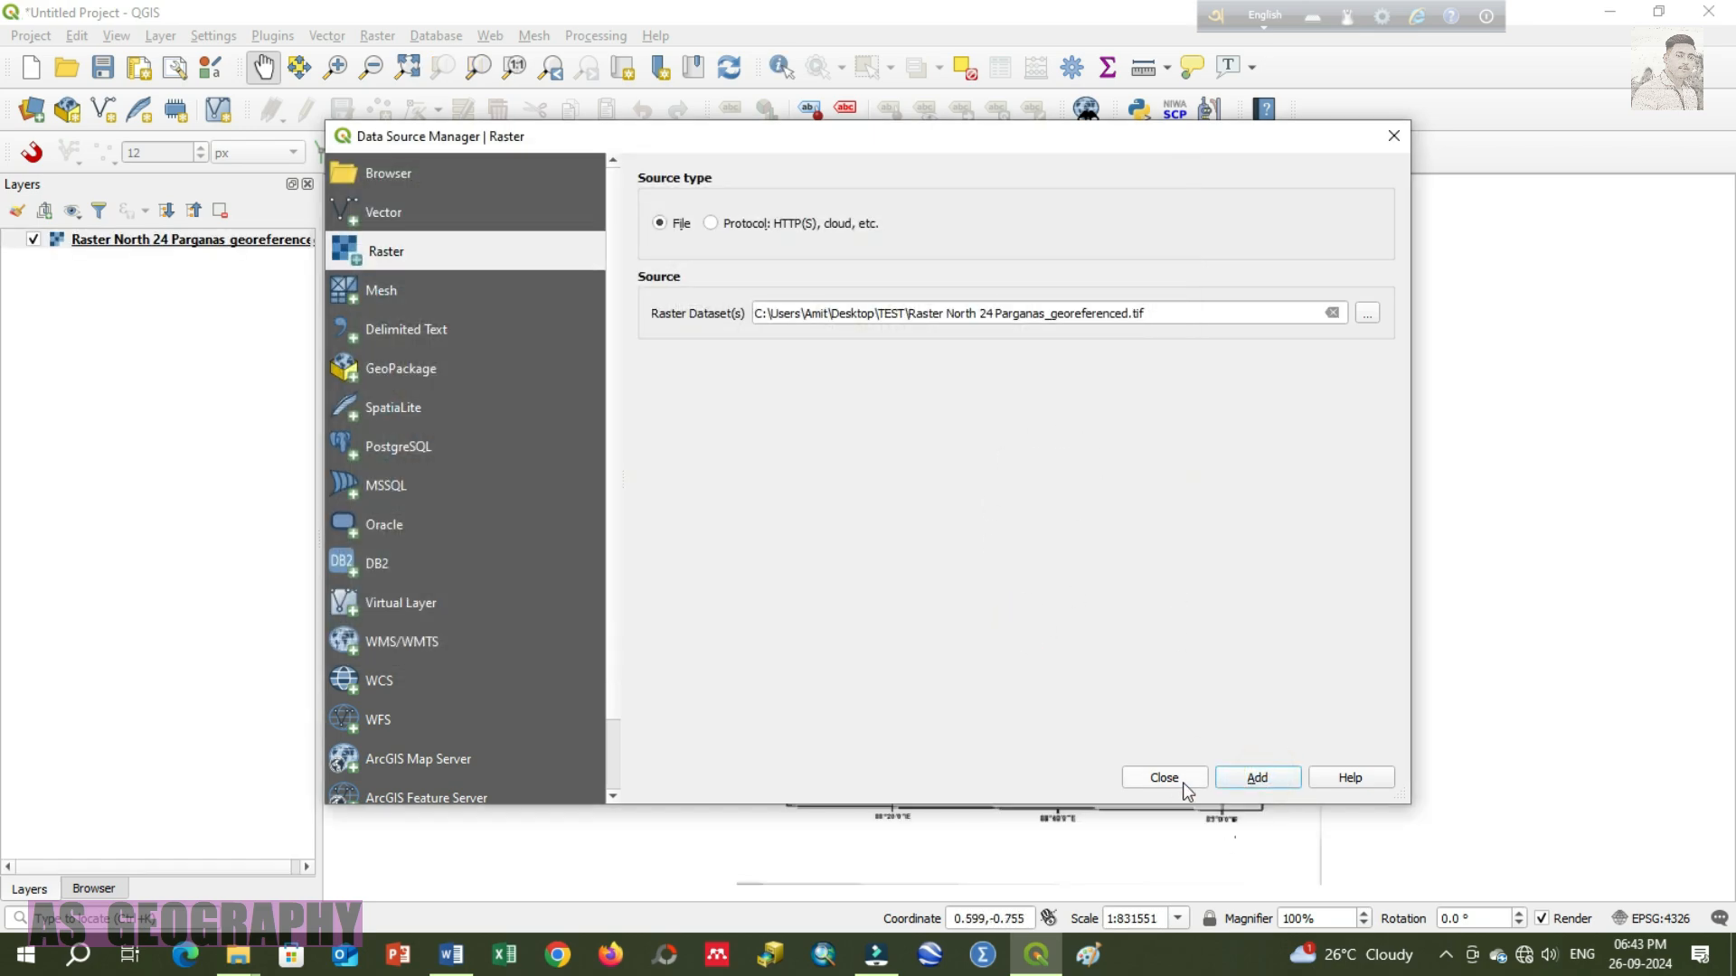
{"action": "left_click", "coordinate": [1164, 777]}
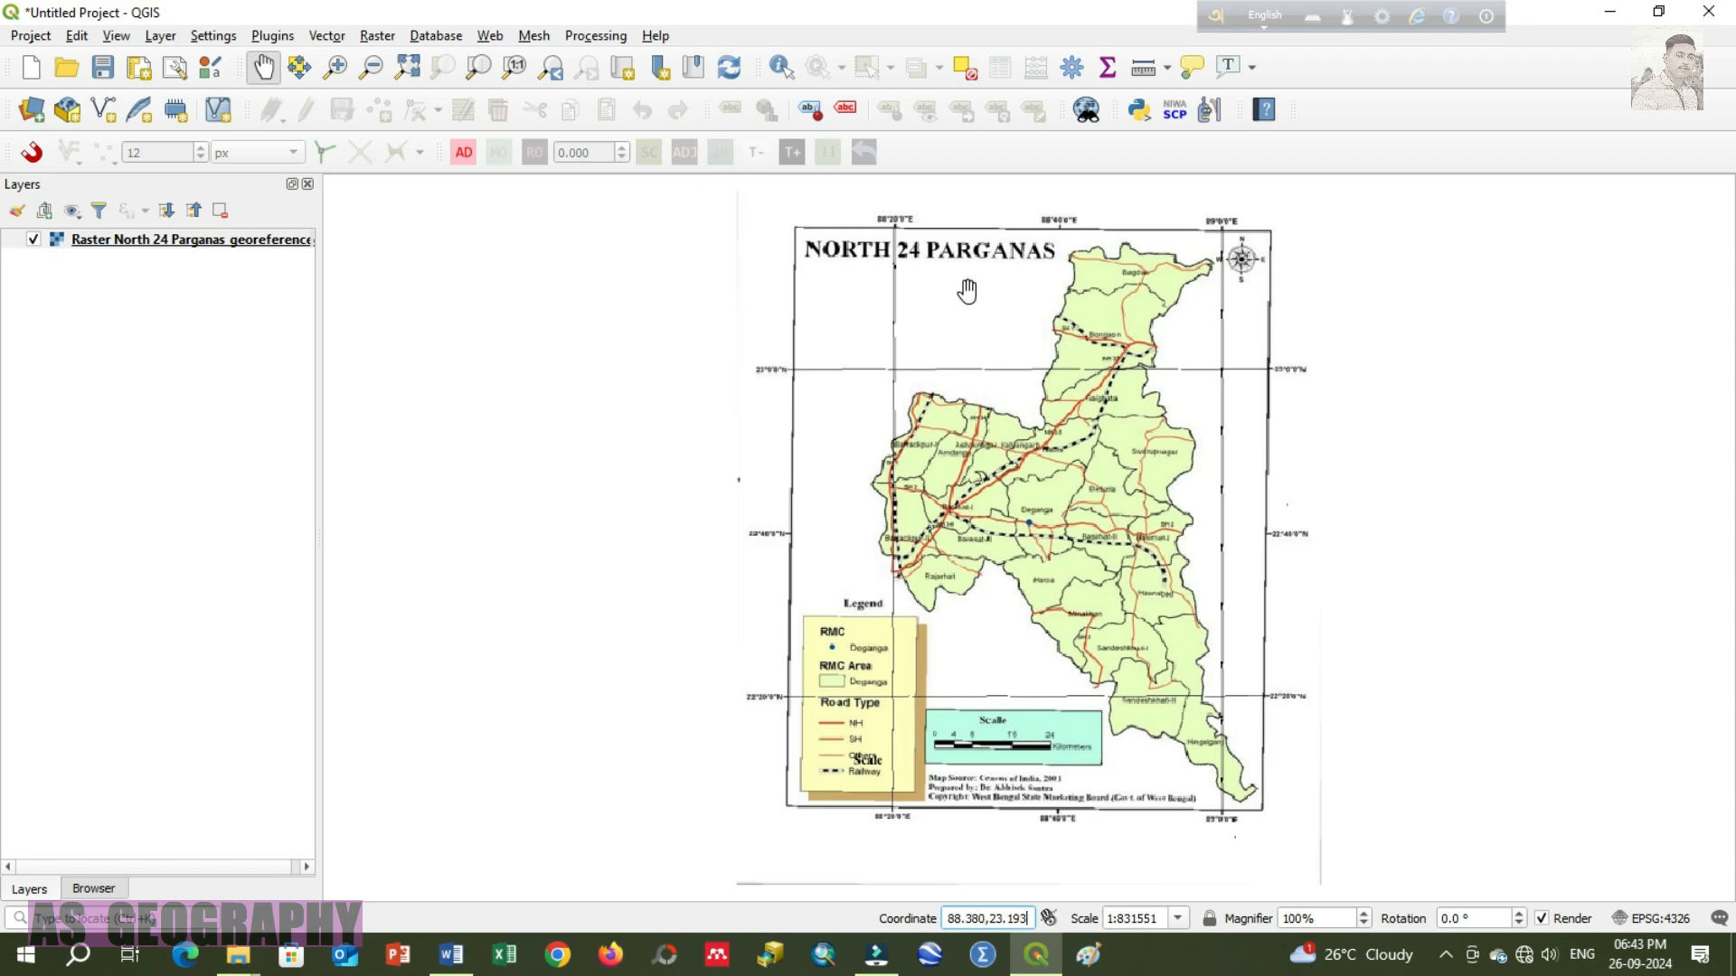
Step: Examine the boundary and road lines in the northern part of the North 24 Parganas raster up close and return to the full extent
{"action": "scroll", "coordinate": [1109, 371], "scroll_direction": "up", "scroll_amount": 1}
{"action": "scroll", "coordinate": [1109, 370], "scroll_direction": "down", "scroll_amount": 1}
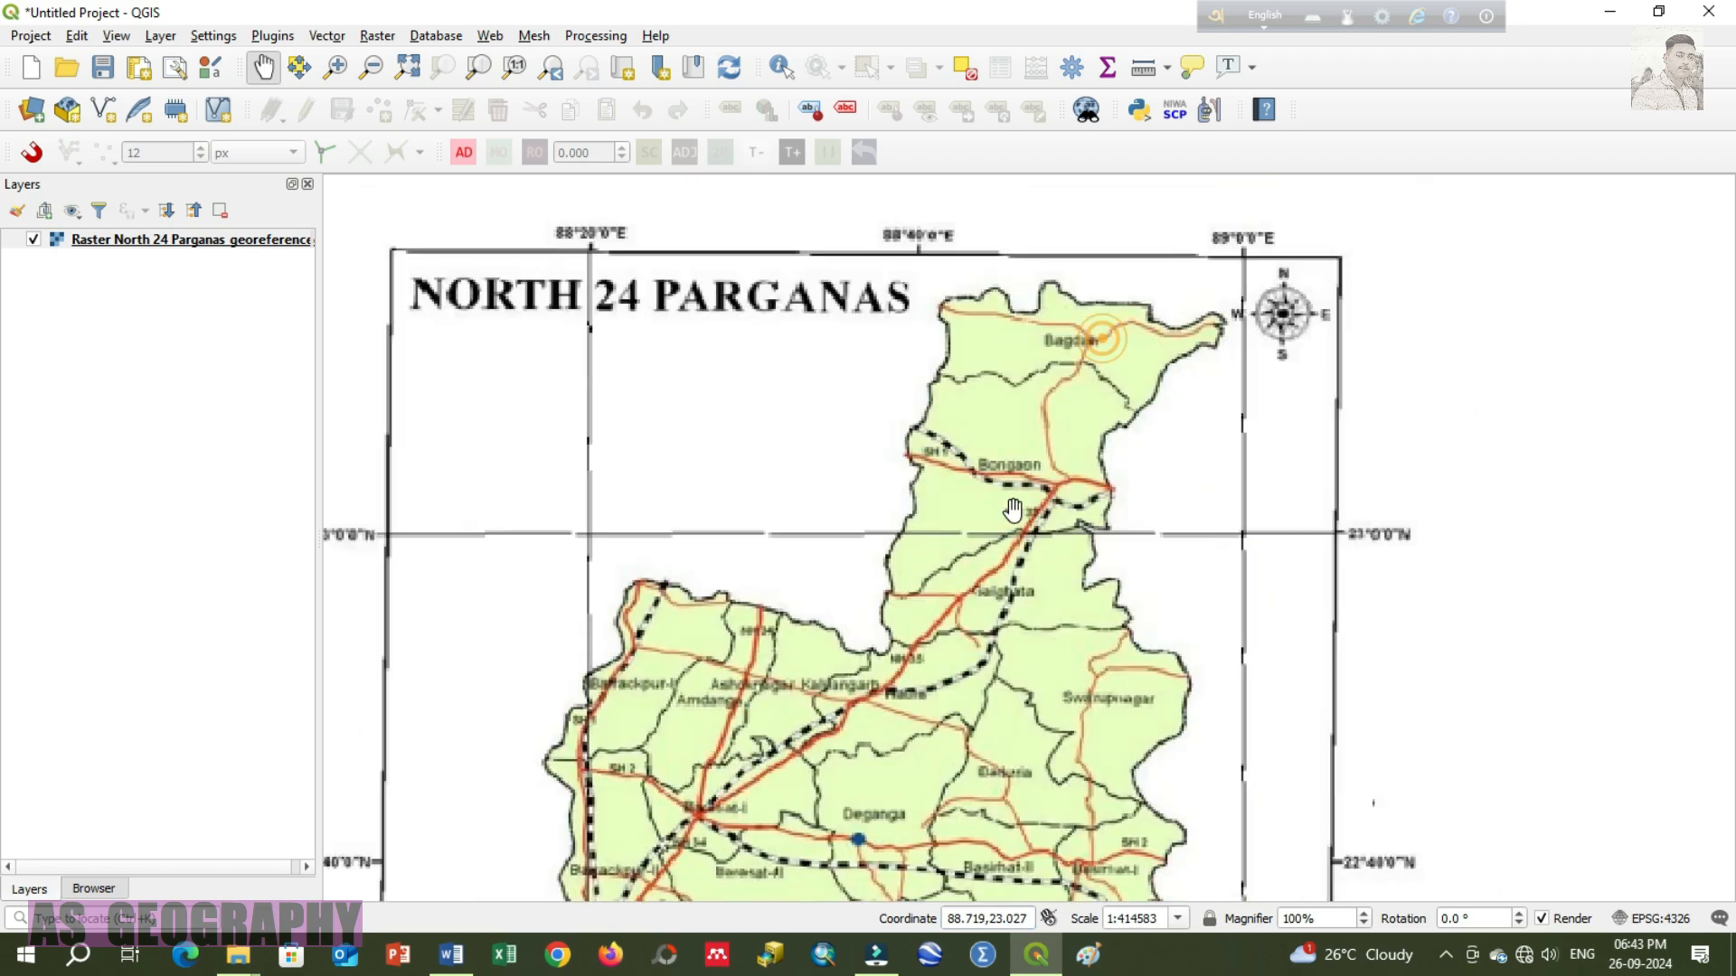
{"action": "scroll", "coordinate": [1045, 376], "scroll_direction": "up", "scroll_amount": 4}
{"action": "scroll", "coordinate": [1040, 368], "scroll_direction": "down", "scroll_amount": 1}
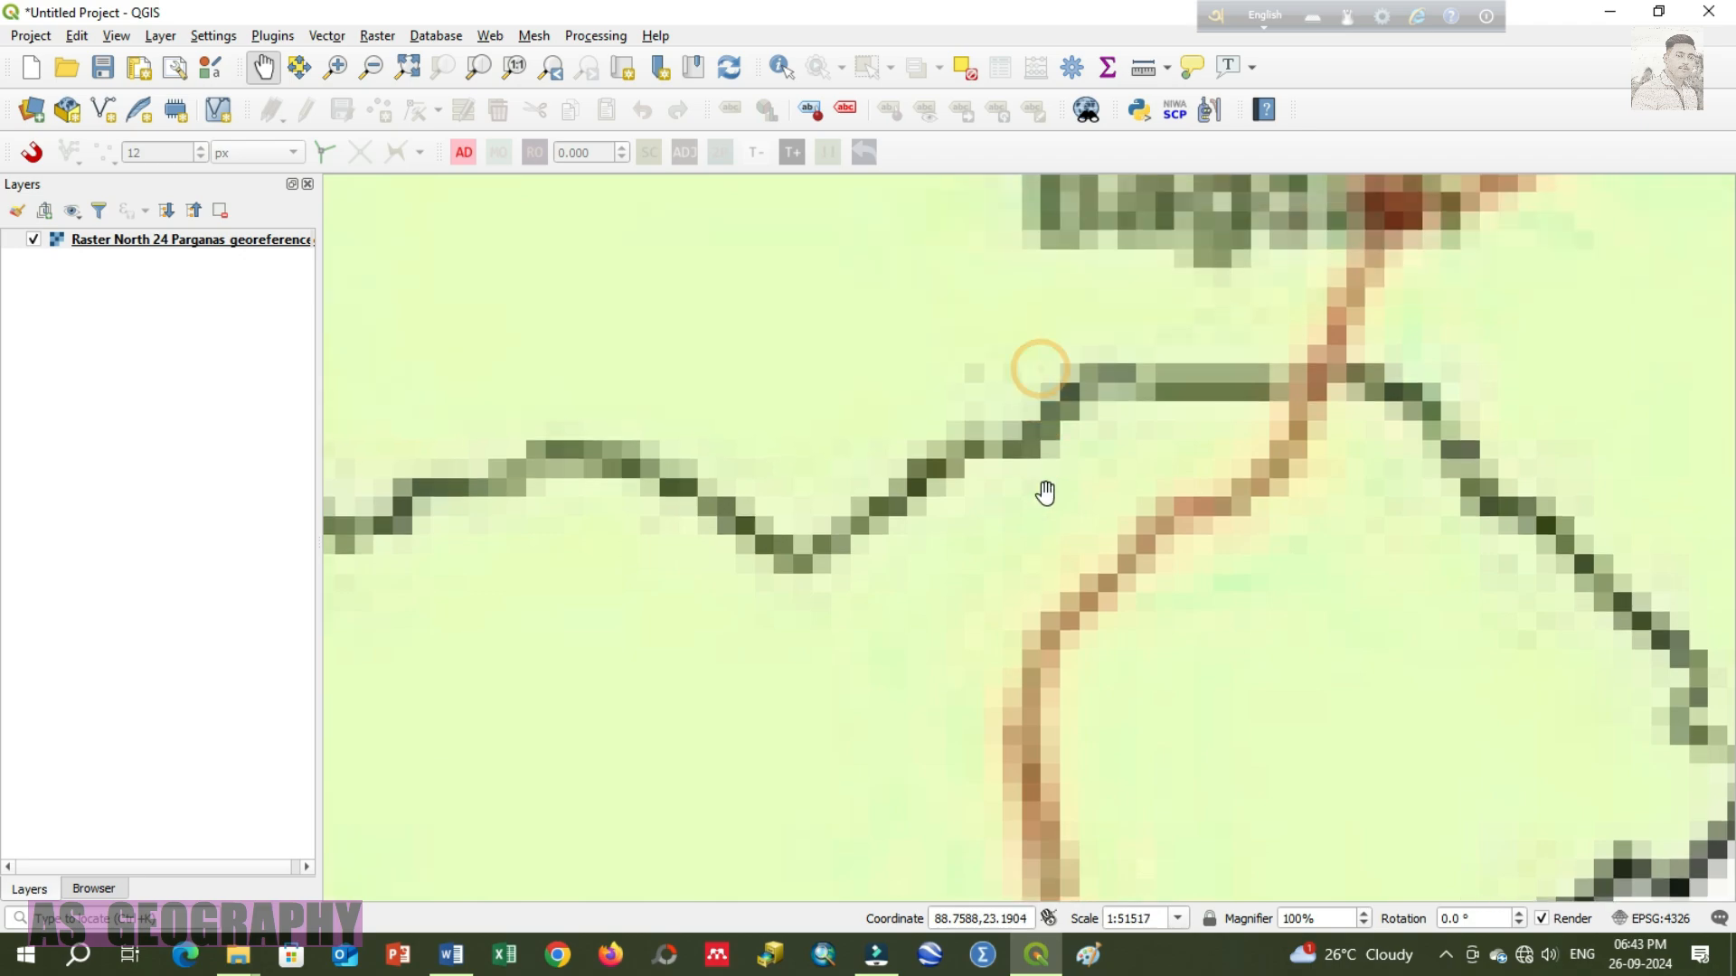
{"action": "scroll", "coordinate": [1042, 470], "scroll_direction": "up", "scroll_amount": 3}
{"action": "scroll", "coordinate": [990, 463], "scroll_direction": "down", "scroll_amount": 2}
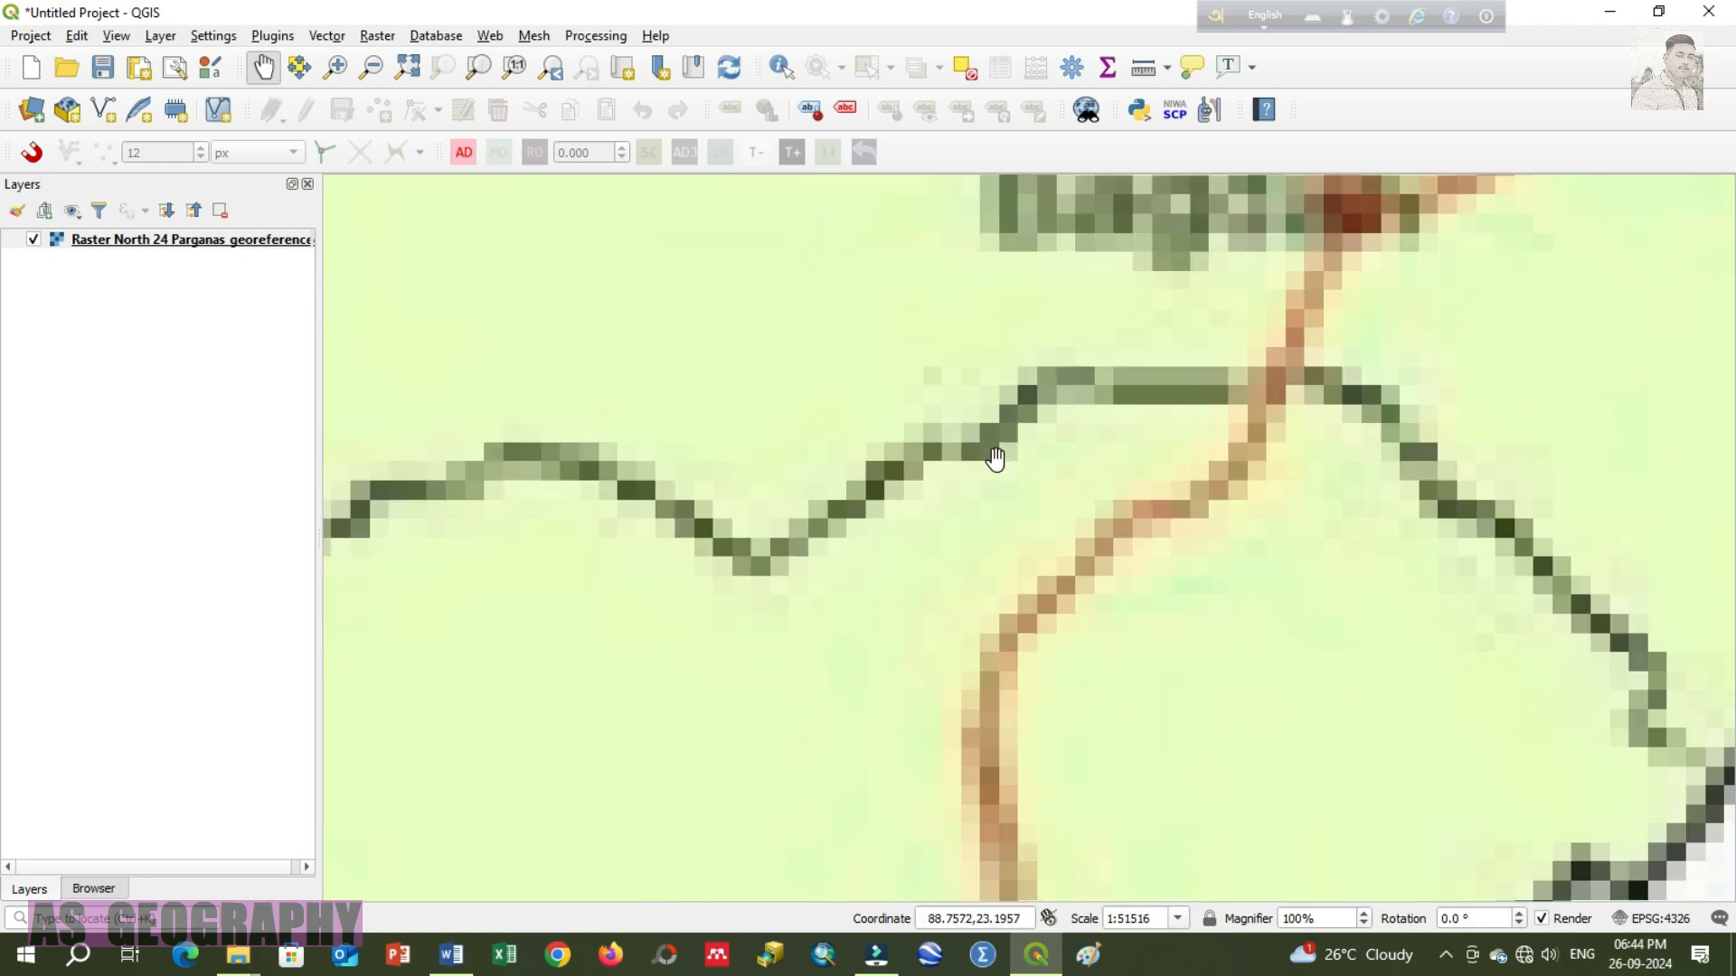
{"action": "scroll", "coordinate": [1015, 484], "scroll_direction": "down", "scroll_amount": 2}
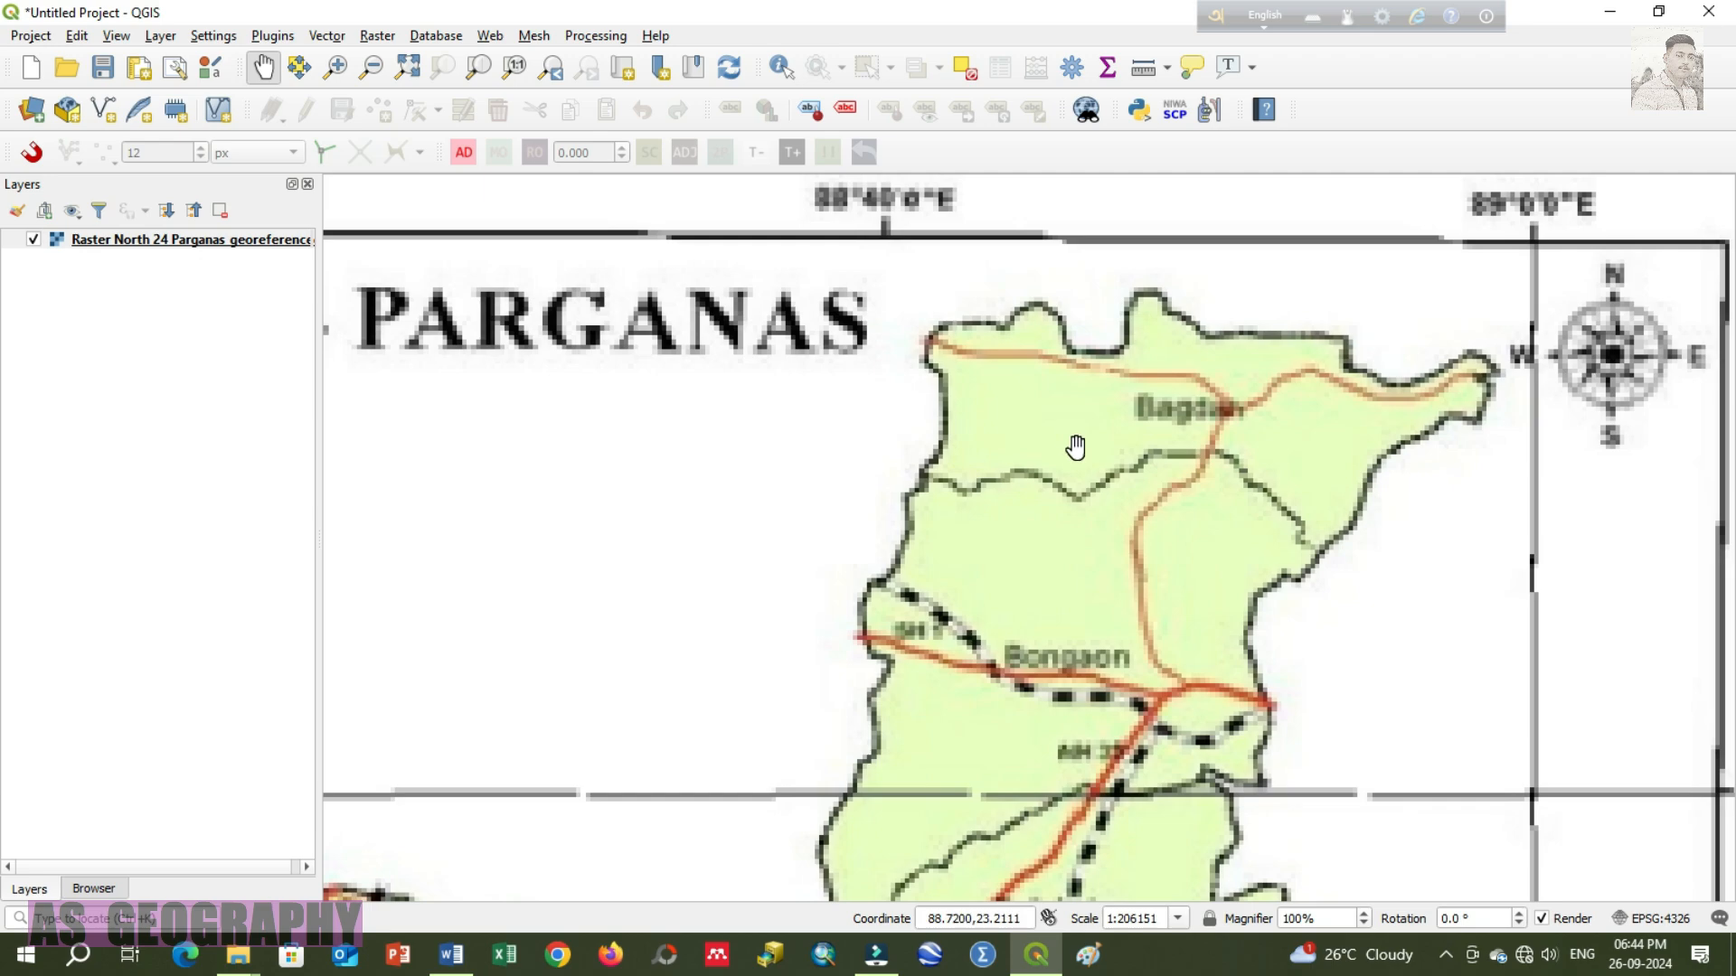
{"action": "scroll", "coordinate": [967, 372], "scroll_direction": "up", "scroll_amount": 2}
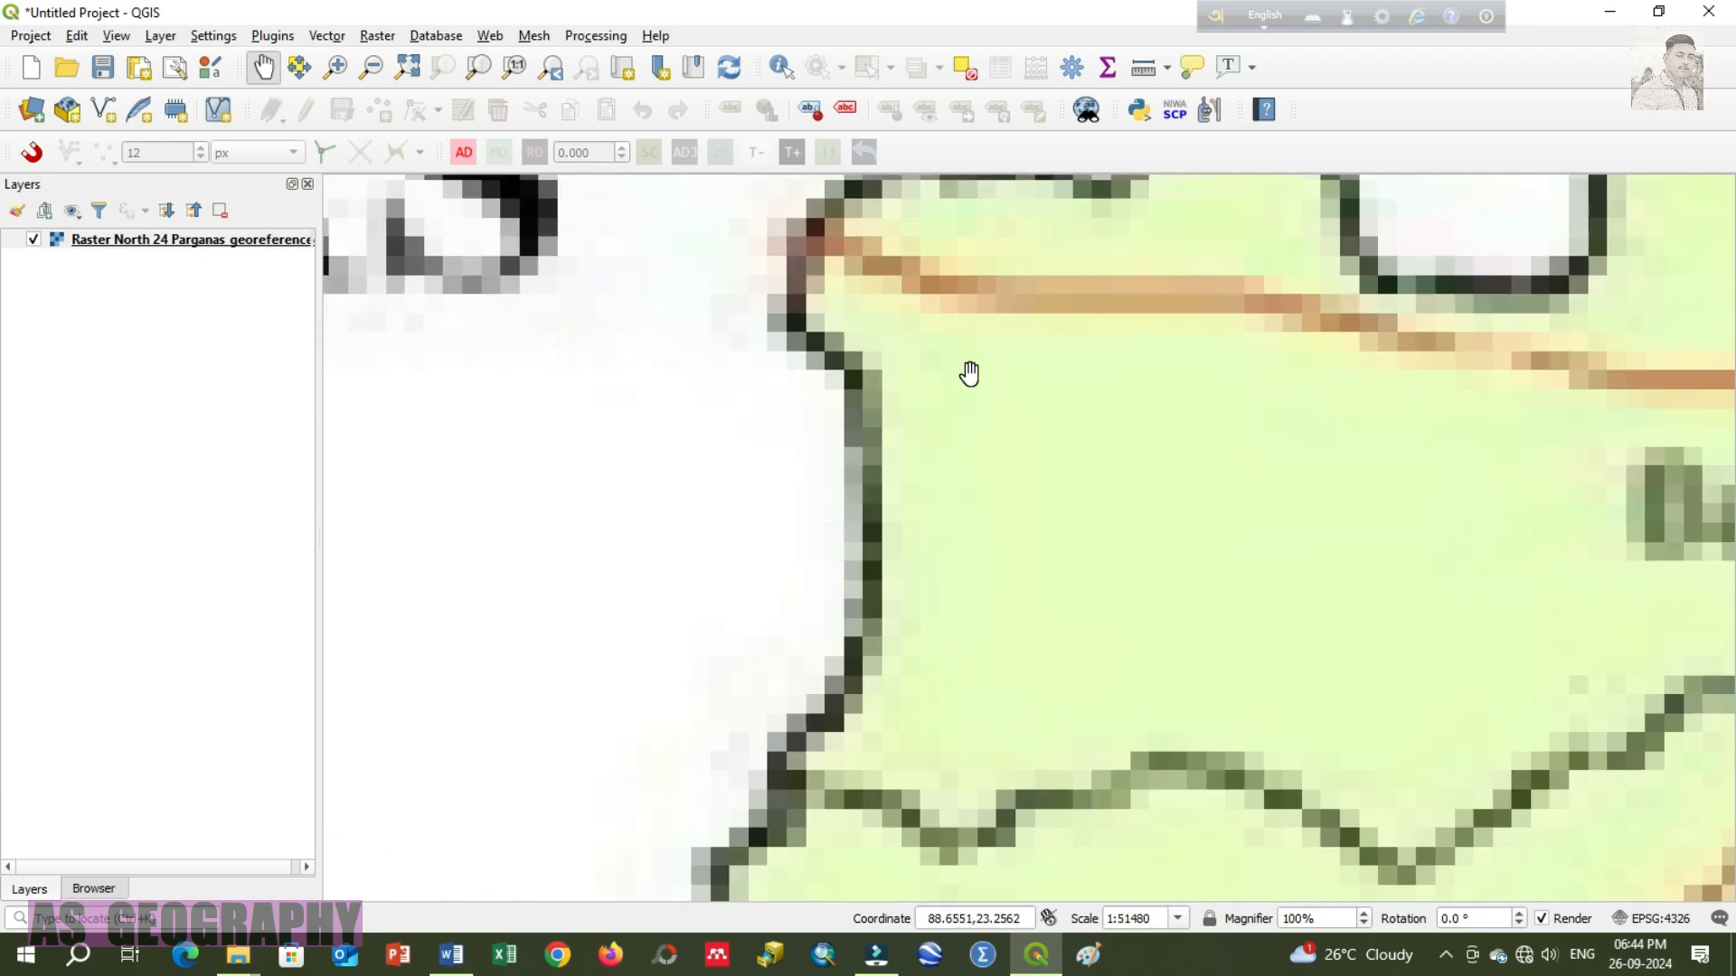
{"action": "scroll", "coordinate": [967, 373], "scroll_direction": "down", "scroll_amount": 3}
{"action": "left_click_drag", "start_coordinate": [1103, 480], "coordinate": [1053, 369]}
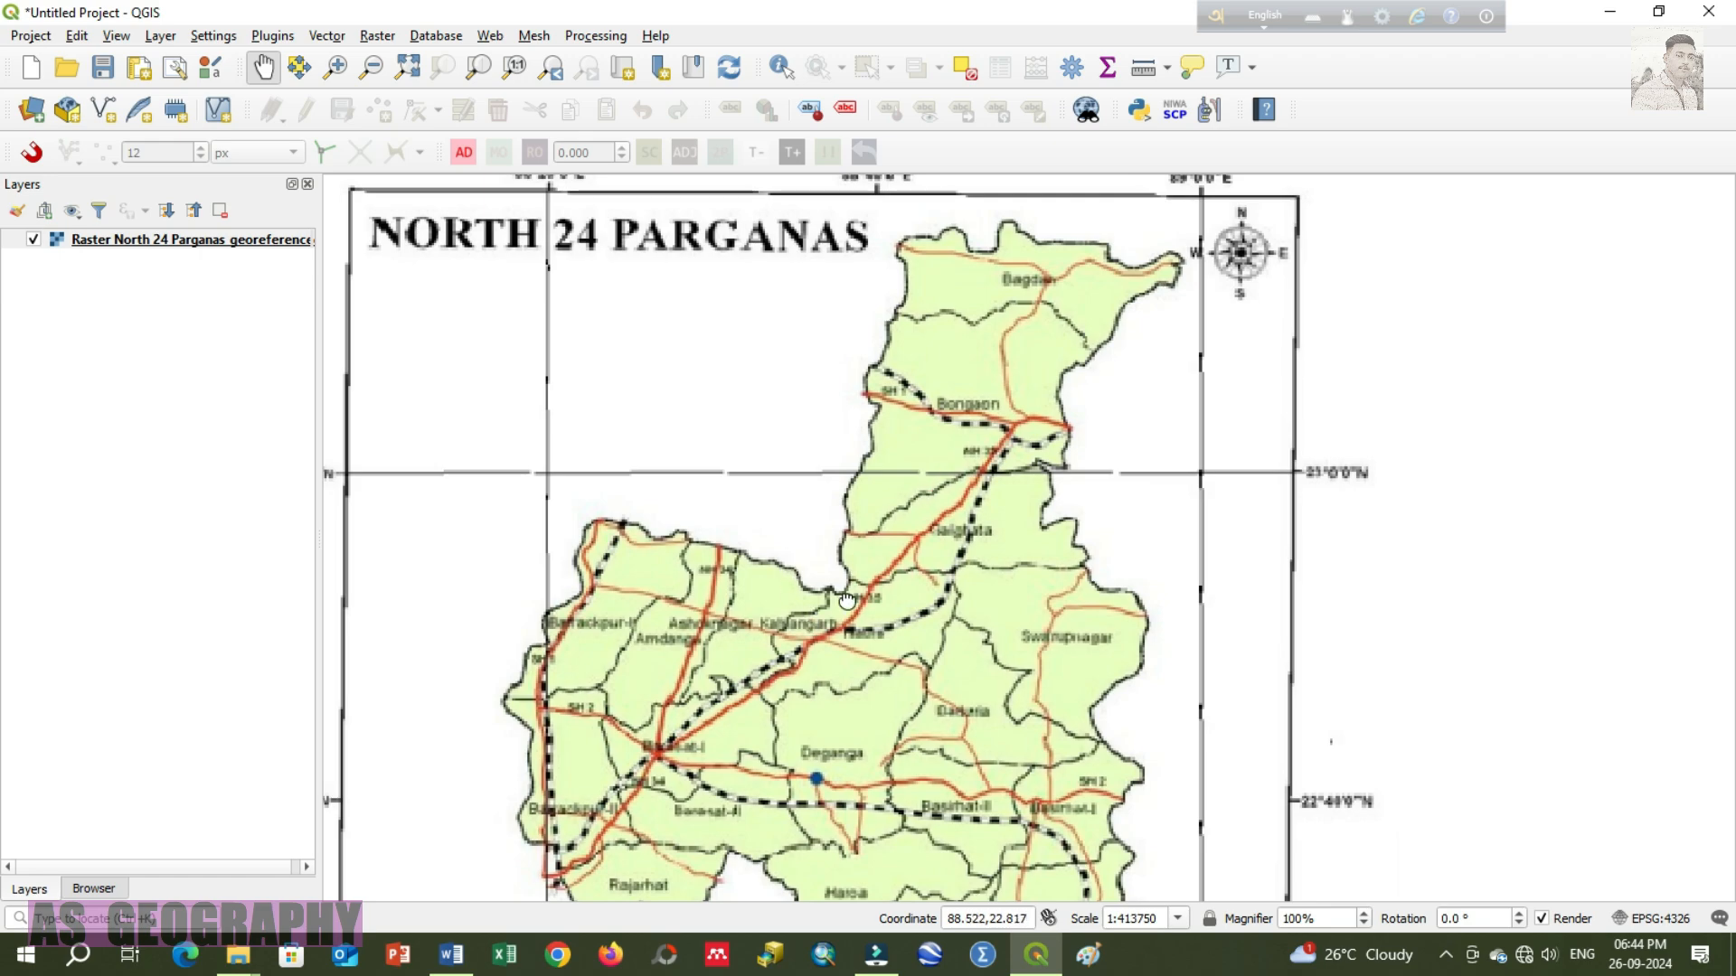
{"action": "left_click_drag", "start_coordinate": [847, 602], "coordinate": [852, 406]}
{"action": "scroll", "coordinate": [957, 500], "scroll_direction": "down", "scroll_amount": 1}
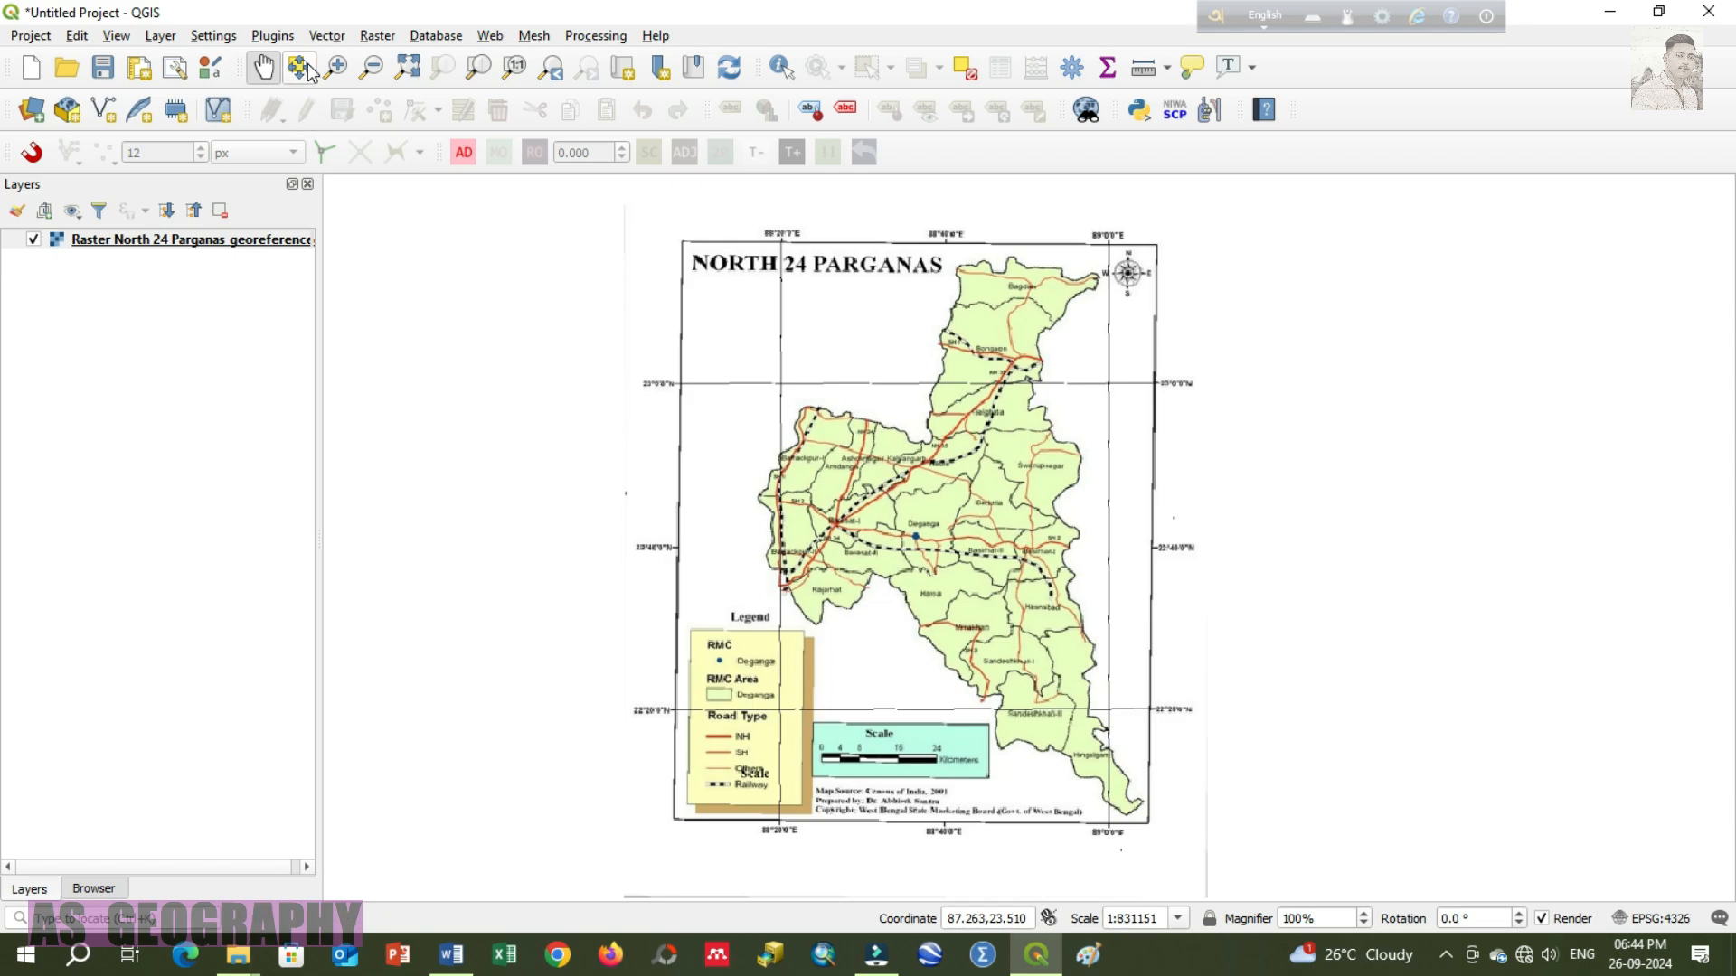
{"action": "left_click", "coordinate": [406, 74]}
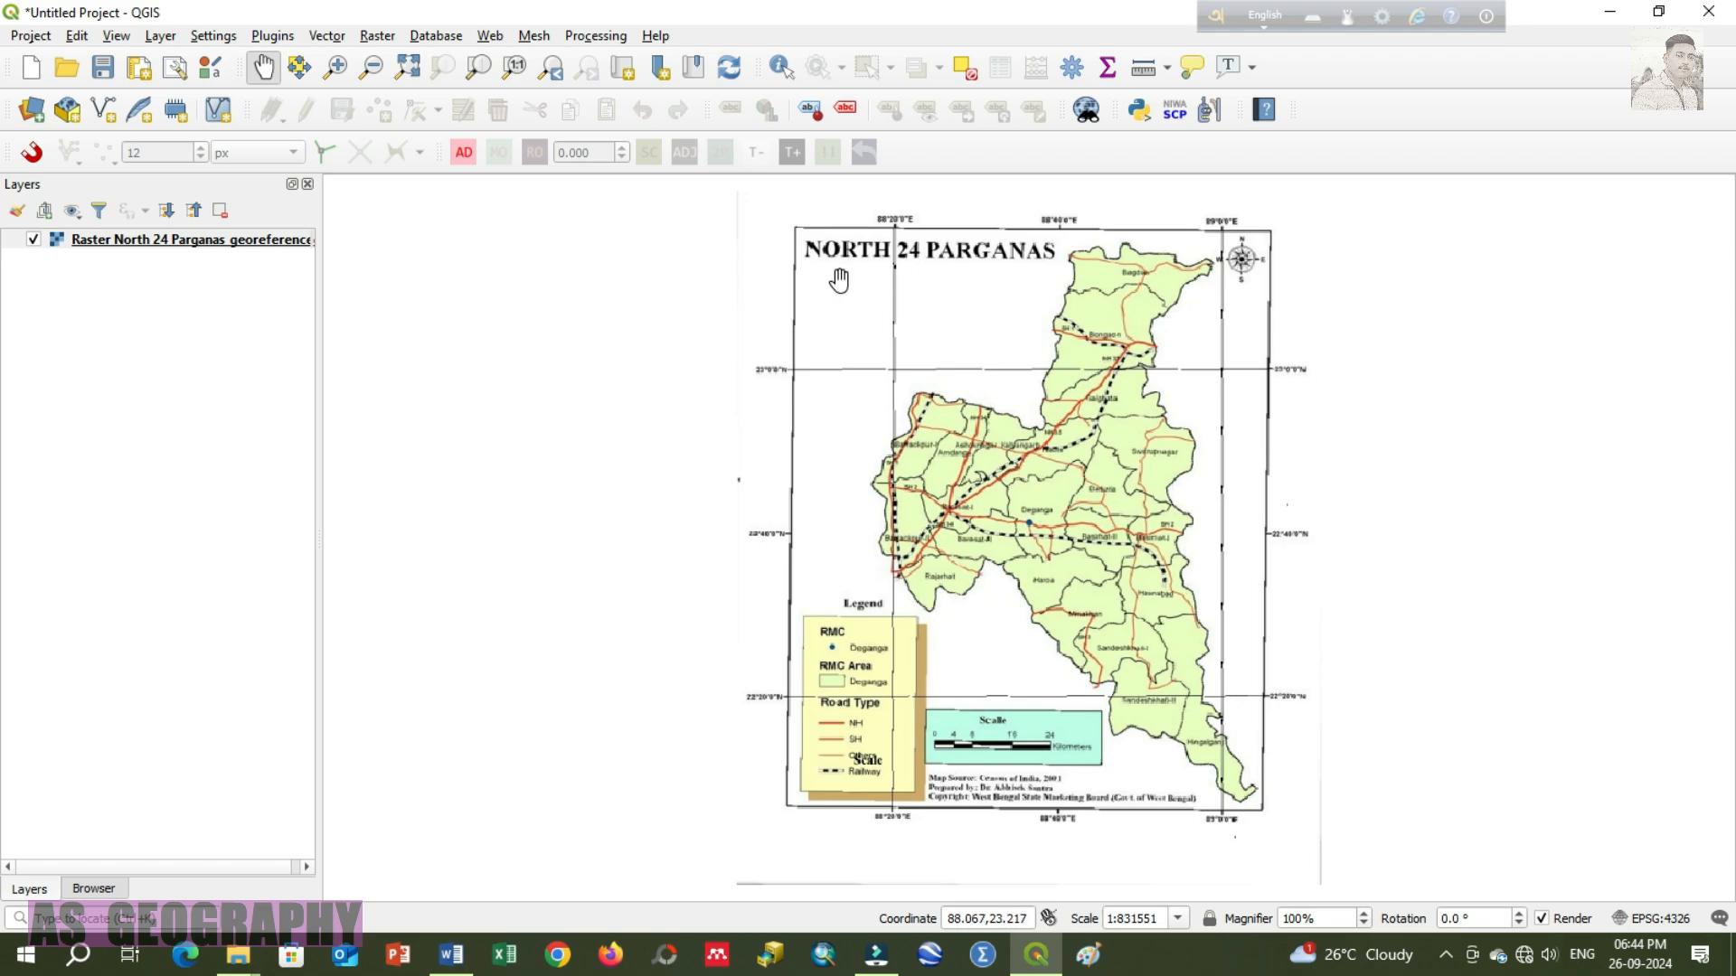
Step: Examine the block boundaries, roads, railway lines and the Deganga point across the North 24 Parganas map
{"action": "scroll", "coordinate": [1222, 296], "scroll_direction": "up", "scroll_amount": 1}
{"action": "scroll", "coordinate": [1222, 296], "scroll_direction": "up", "scroll_amount": 1}
{"action": "left_click_drag", "start_coordinate": [896, 291], "coordinate": [973, 457]}
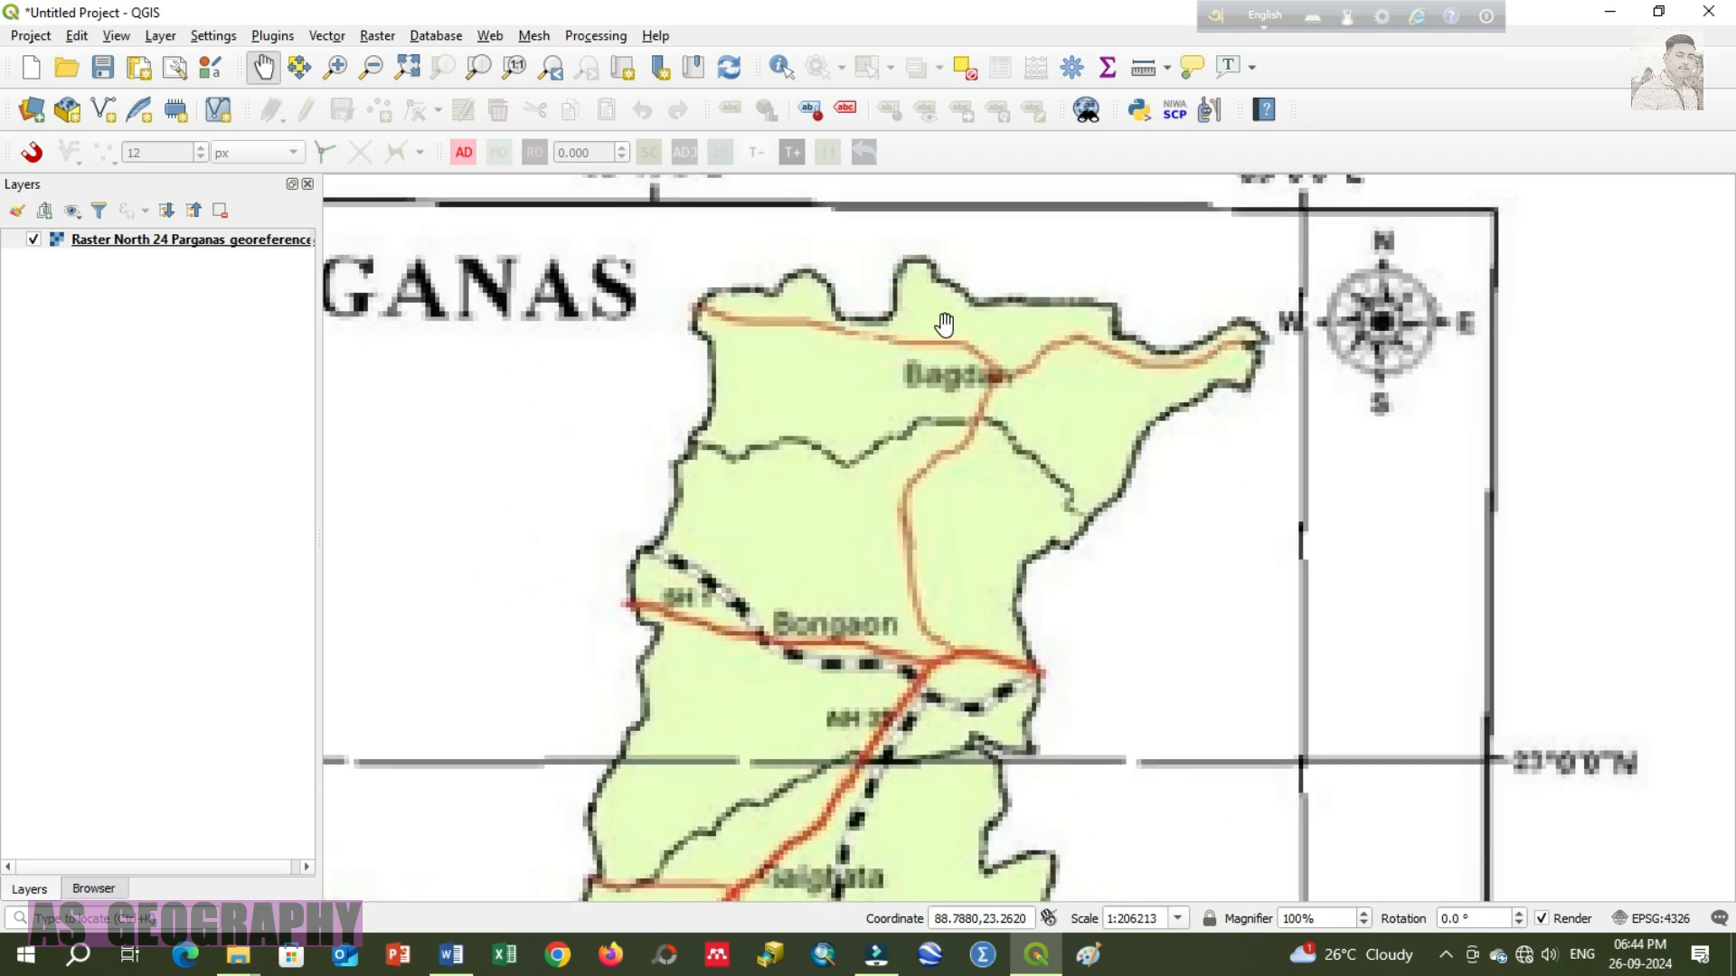
{"action": "scroll", "coordinate": [931, 378], "scroll_direction": "down", "scroll_amount": 1}
{"action": "left_click_drag", "start_coordinate": [794, 413], "coordinate": [855, 384]}
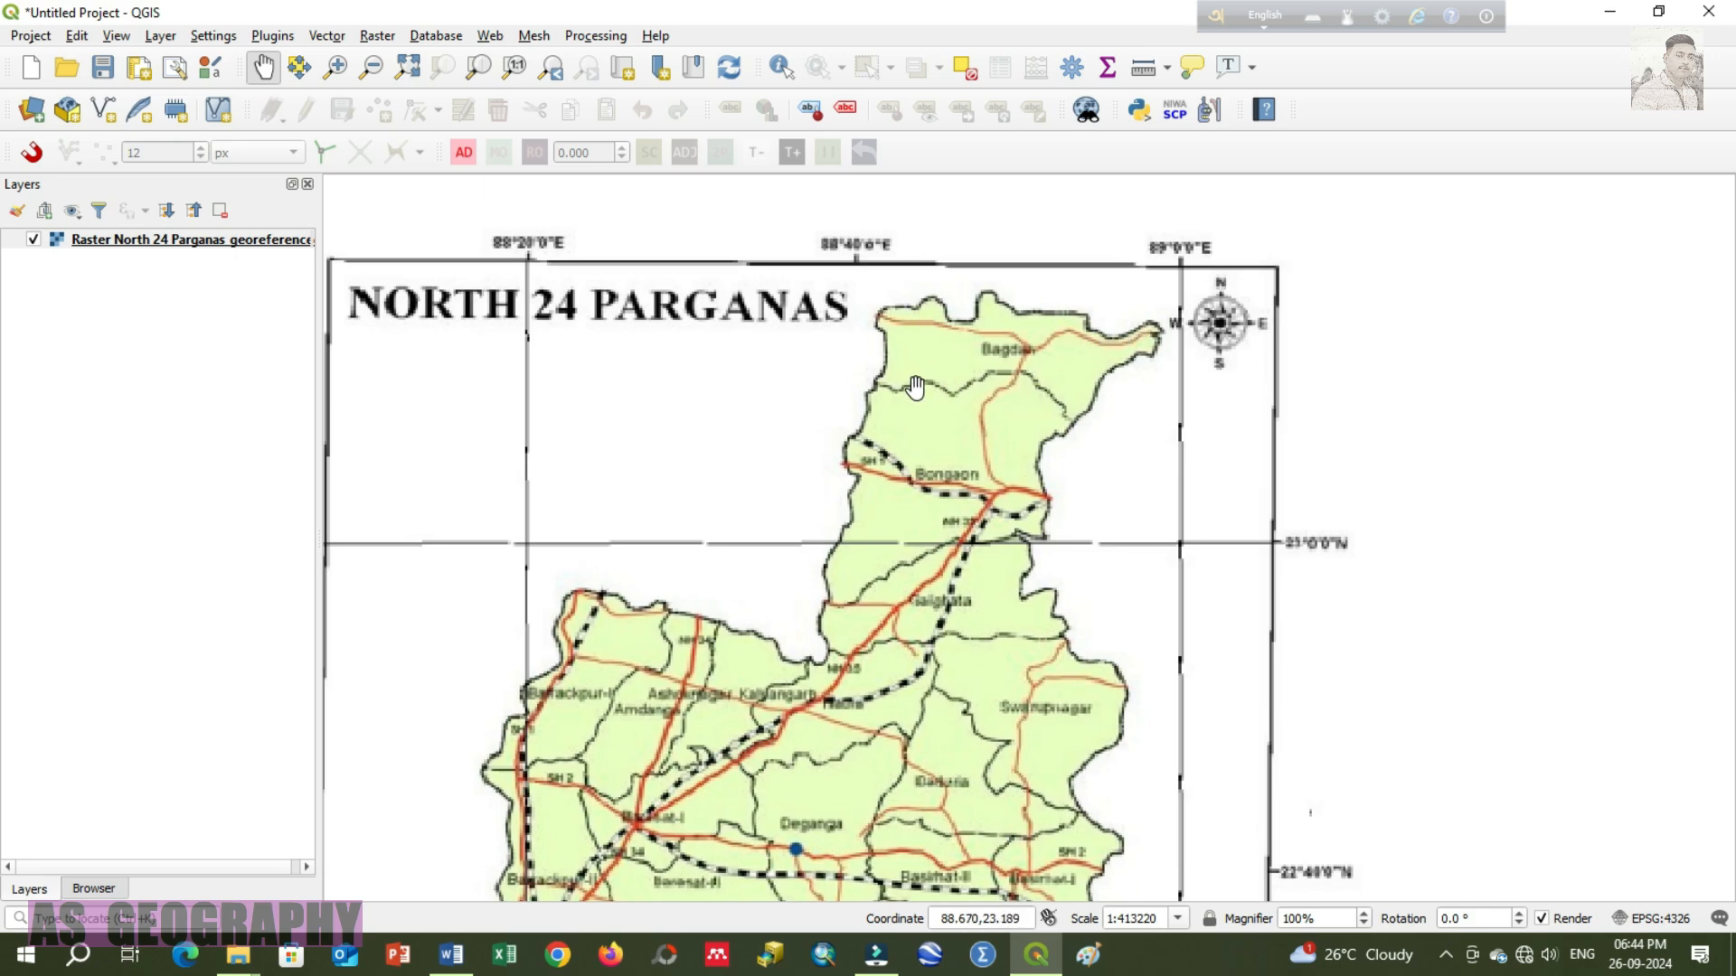
{"action": "left_click_drag", "start_coordinate": [1086, 343], "coordinate": [1066, 337]}
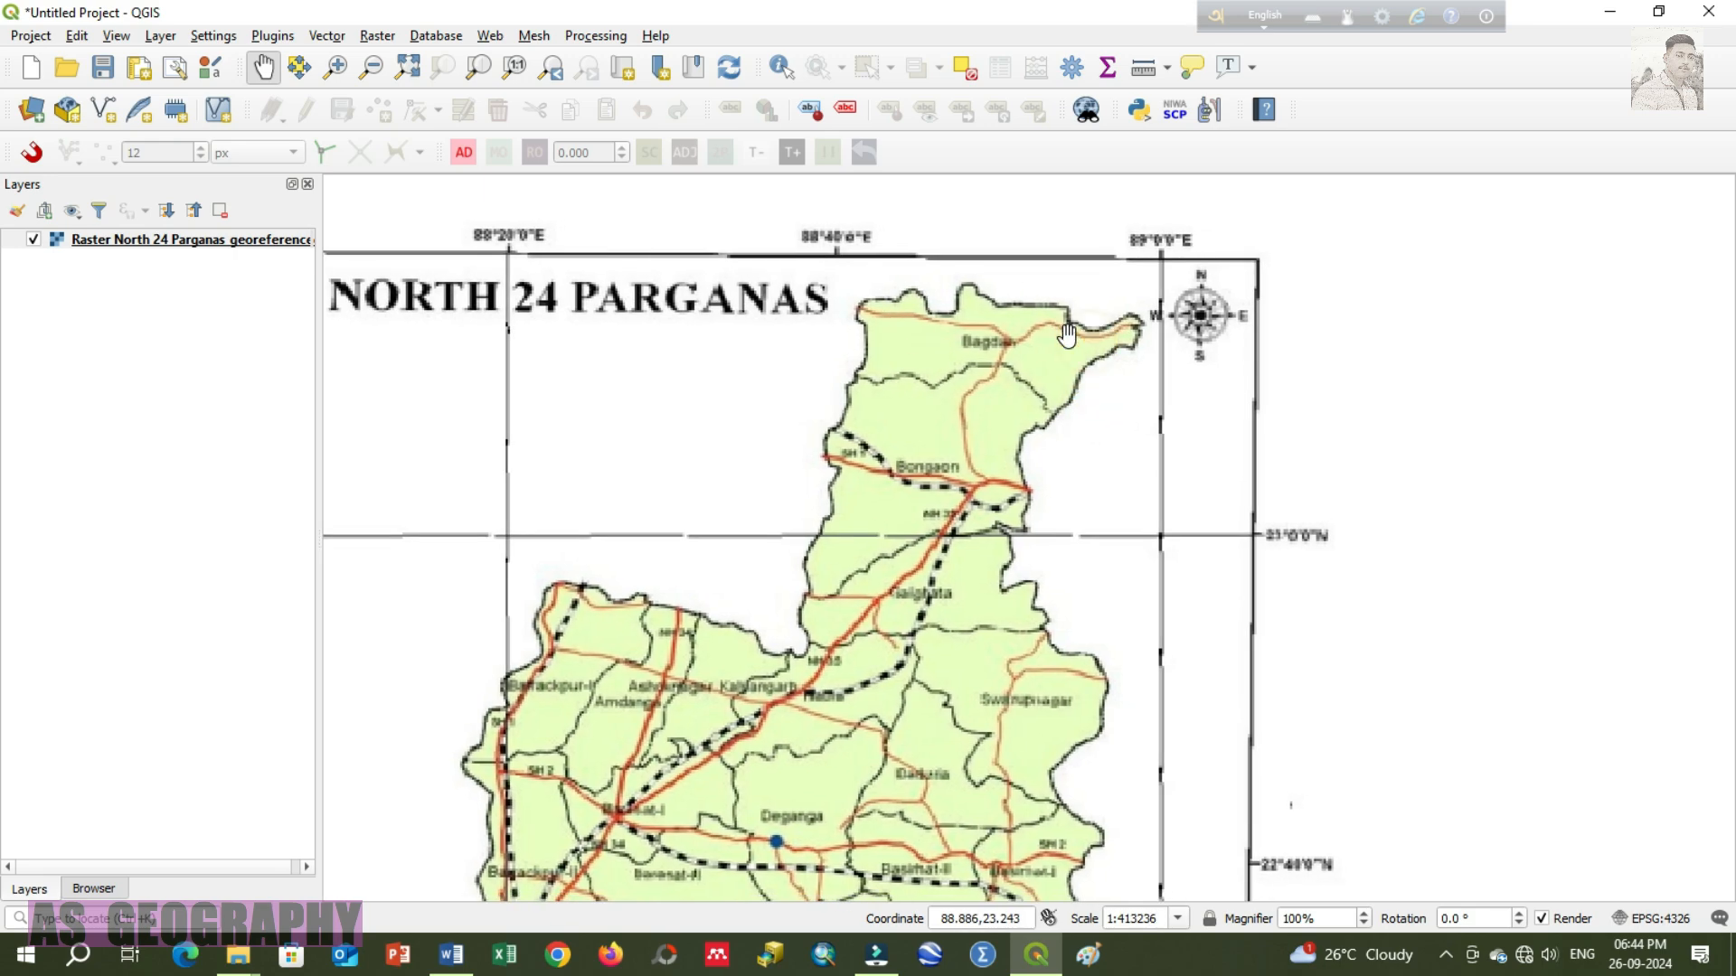
{"action": "left_click_drag", "start_coordinate": [954, 348], "coordinate": [1065, 204]}
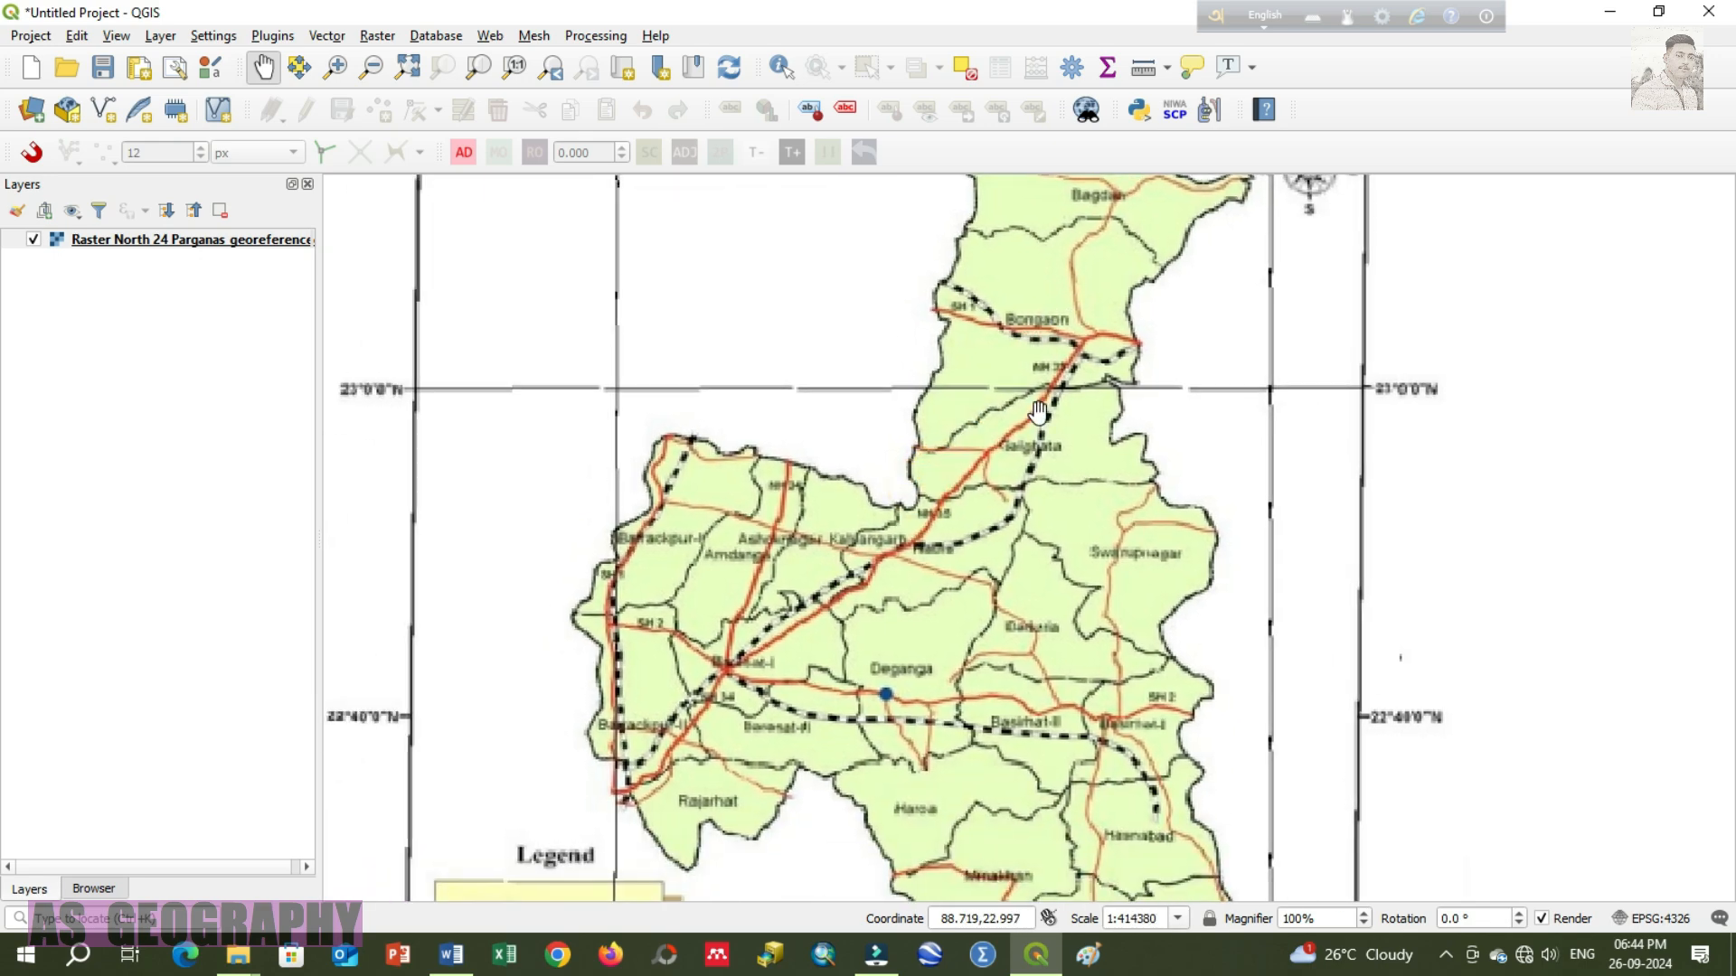
{"action": "left_click_drag", "start_coordinate": [1067, 405], "coordinate": [1086, 294]}
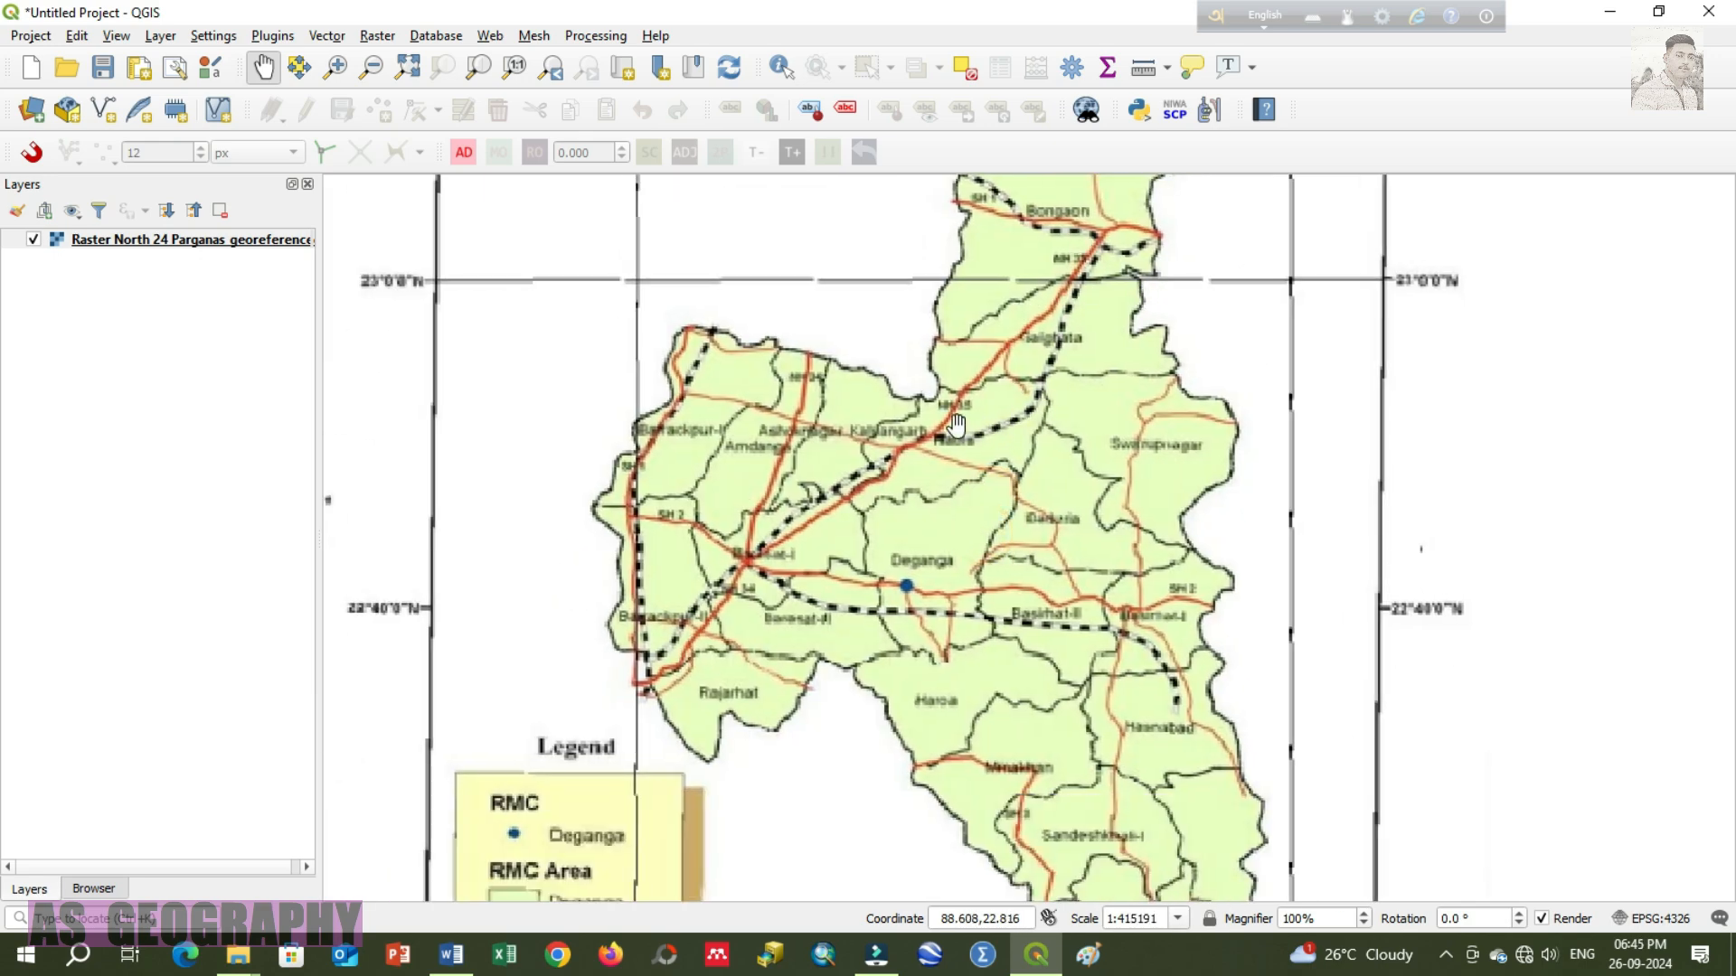
{"action": "left_click_drag", "start_coordinate": [1072, 424], "coordinate": [1169, 496]}
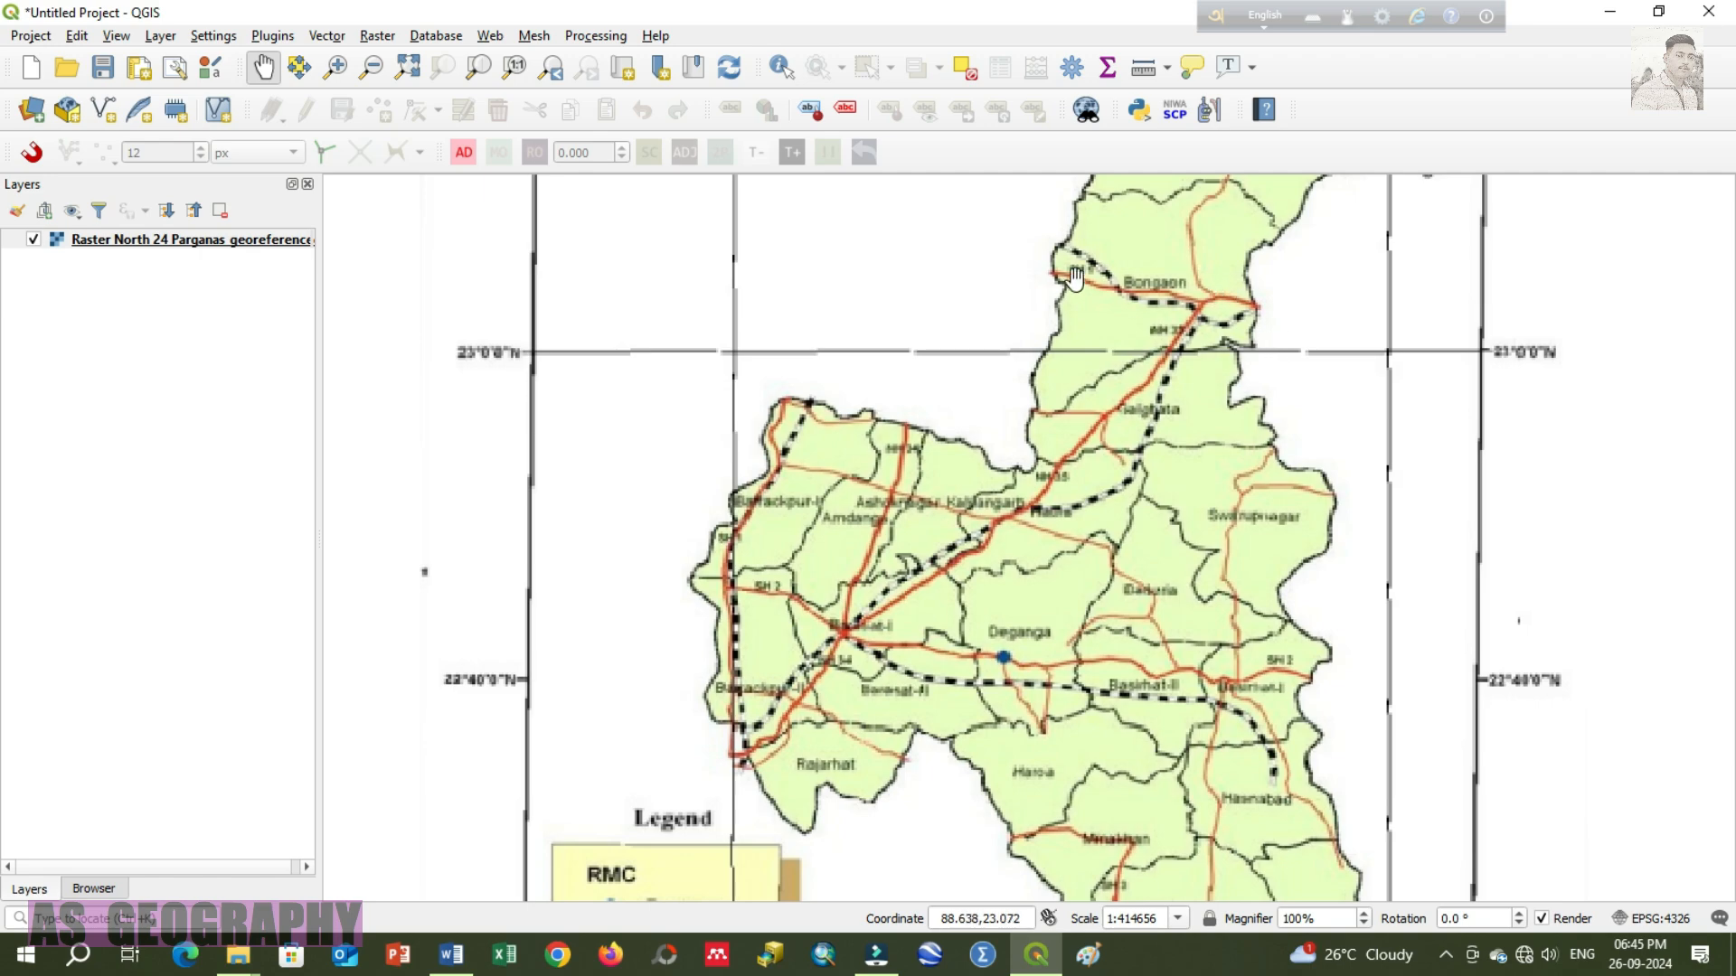
{"action": "left_click_drag", "start_coordinate": [1183, 384], "coordinate": [1155, 341]}
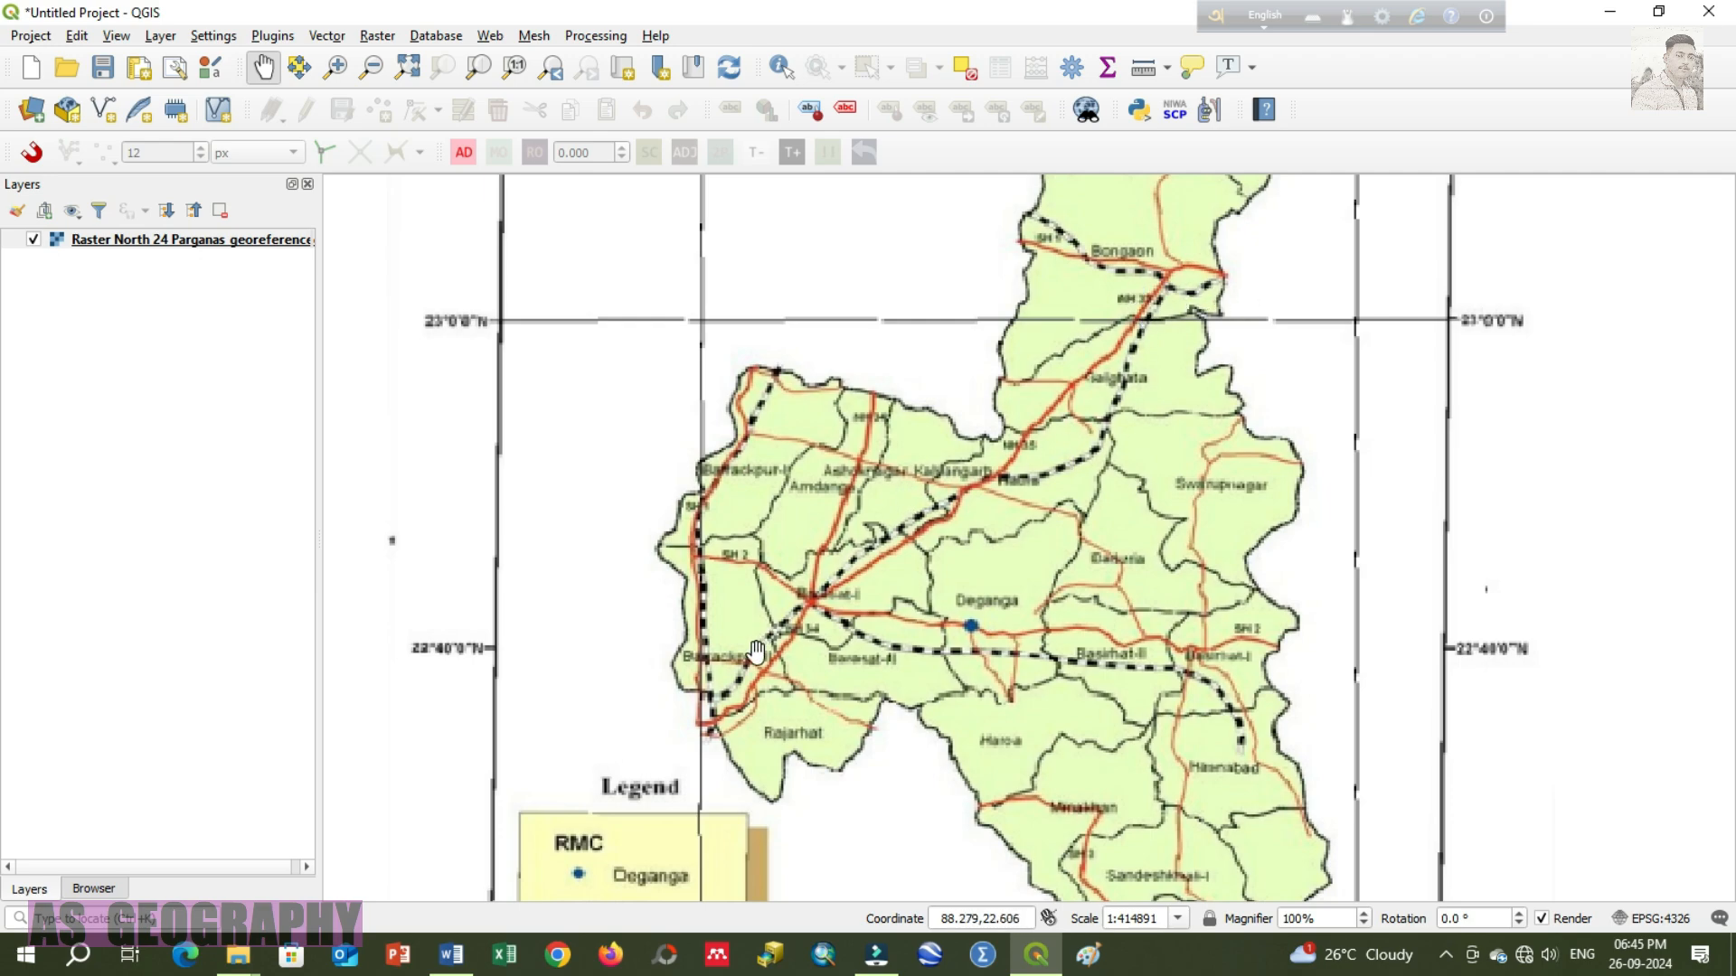
{"action": "left_click_drag", "start_coordinate": [915, 636], "coordinate": [933, 554]}
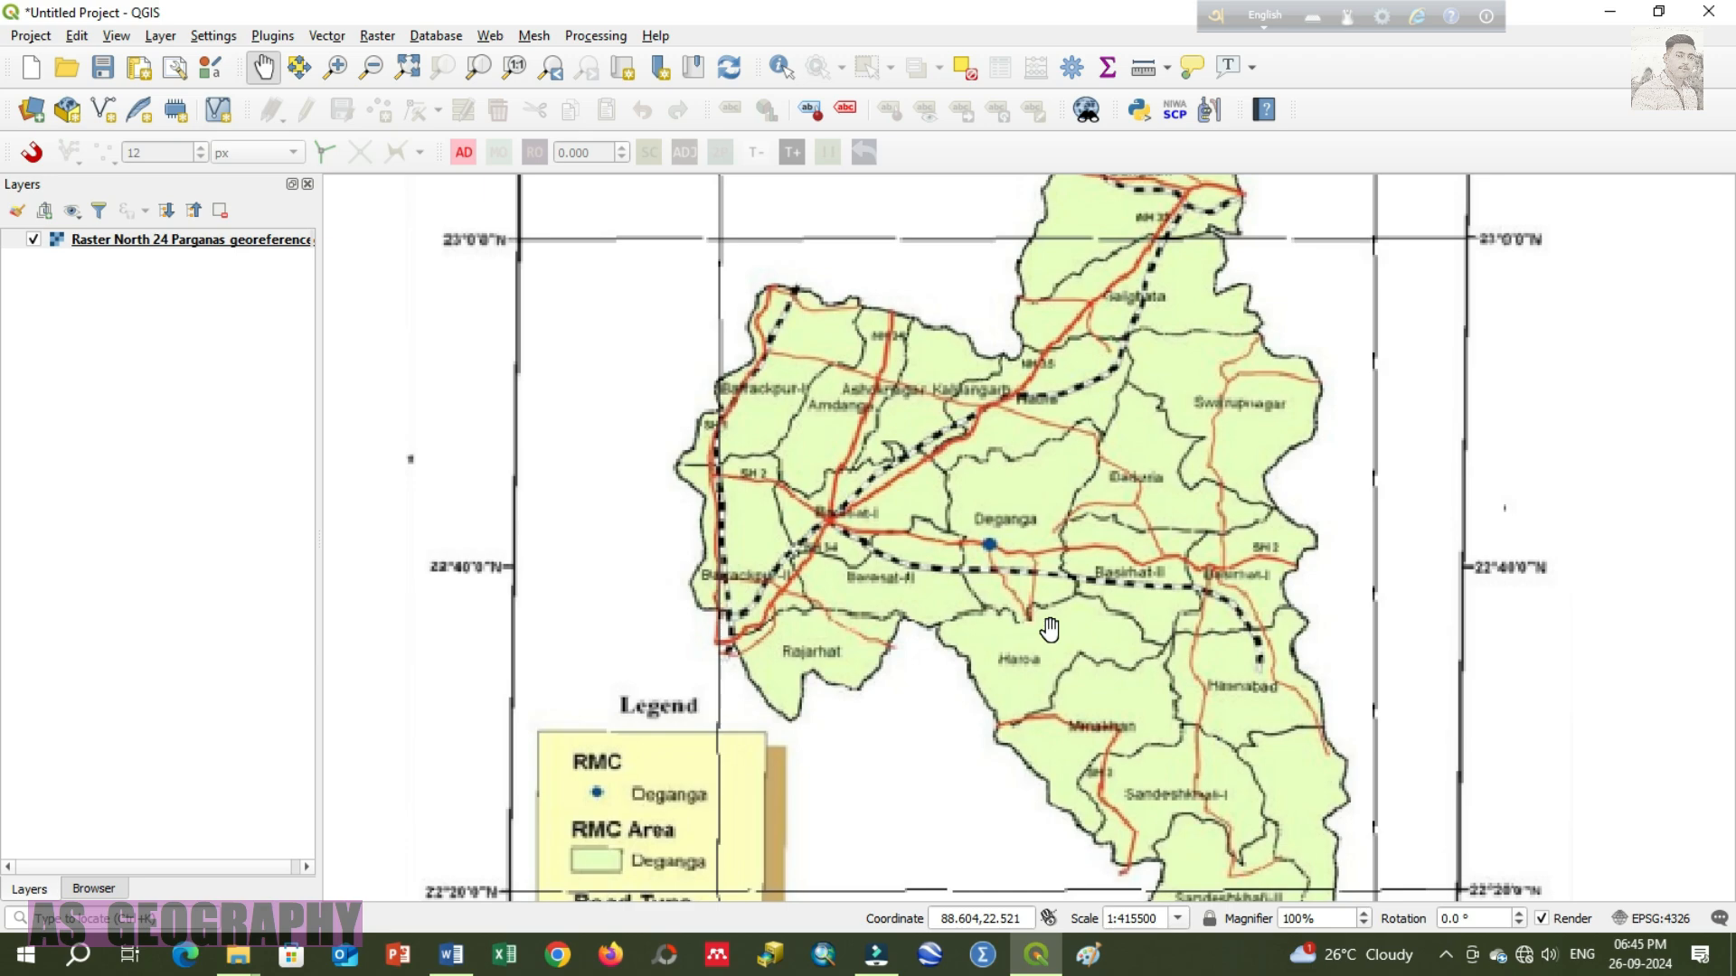
{"action": "left_click_drag", "start_coordinate": [958, 569], "coordinate": [1006, 552]}
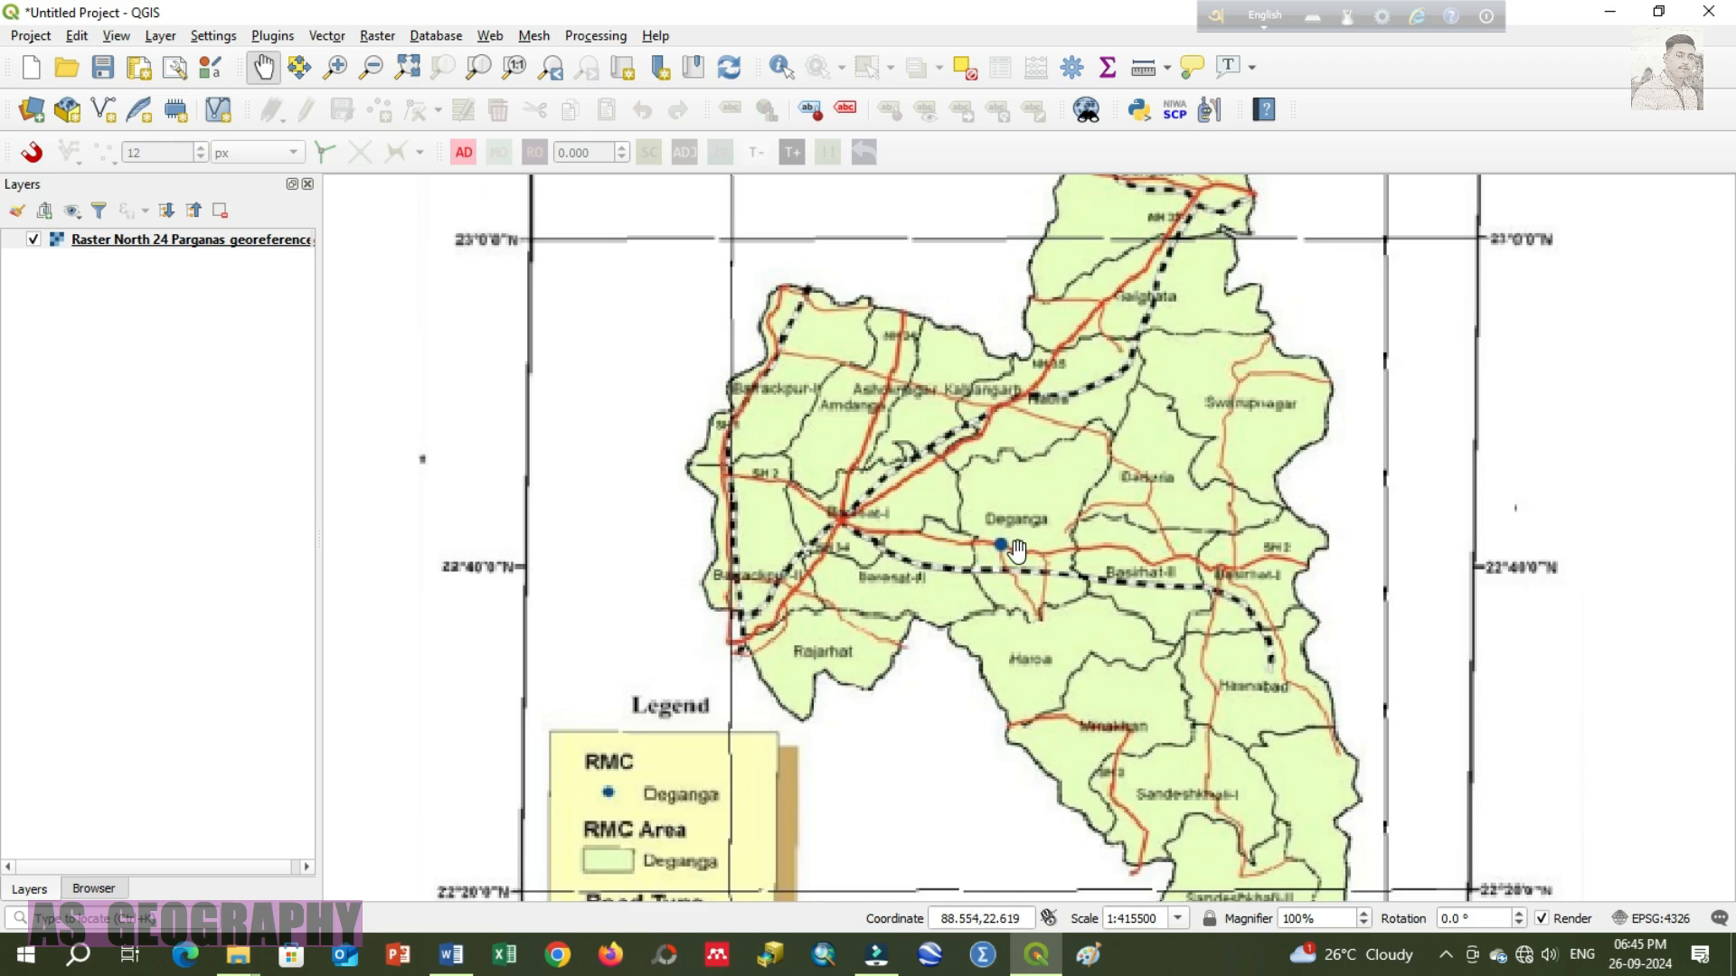
{"action": "mouse_move", "coordinate": [1006, 550]}
{"action": "left_mouse_down"}
{"action": "mouse_move", "coordinate": [979, 560]}
{"action": "mouse_move", "coordinate": [1018, 537]}
{"action": "mouse_move", "coordinate": [1010, 526]}
{"action": "left_mouse_up"}
{"action": "scroll", "coordinate": [1030, 511], "scroll_direction": "down", "scroll_amount": 1}
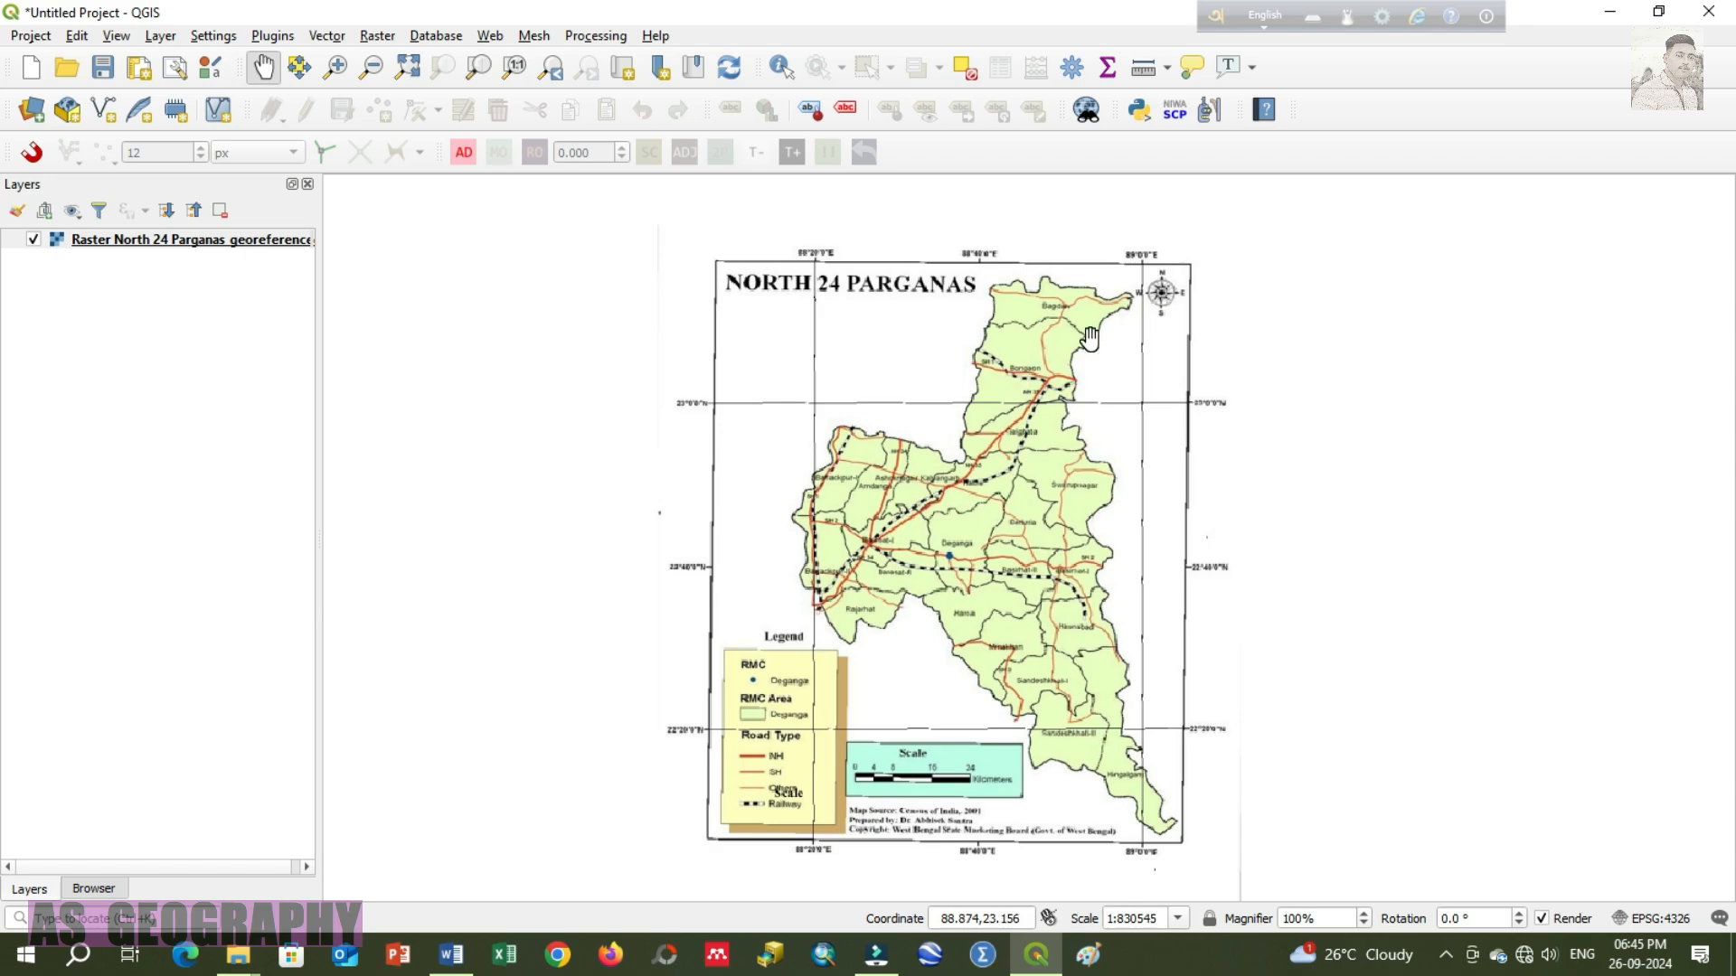
{"action": "left_click_drag", "start_coordinate": [1038, 365], "coordinate": [1040, 343]}
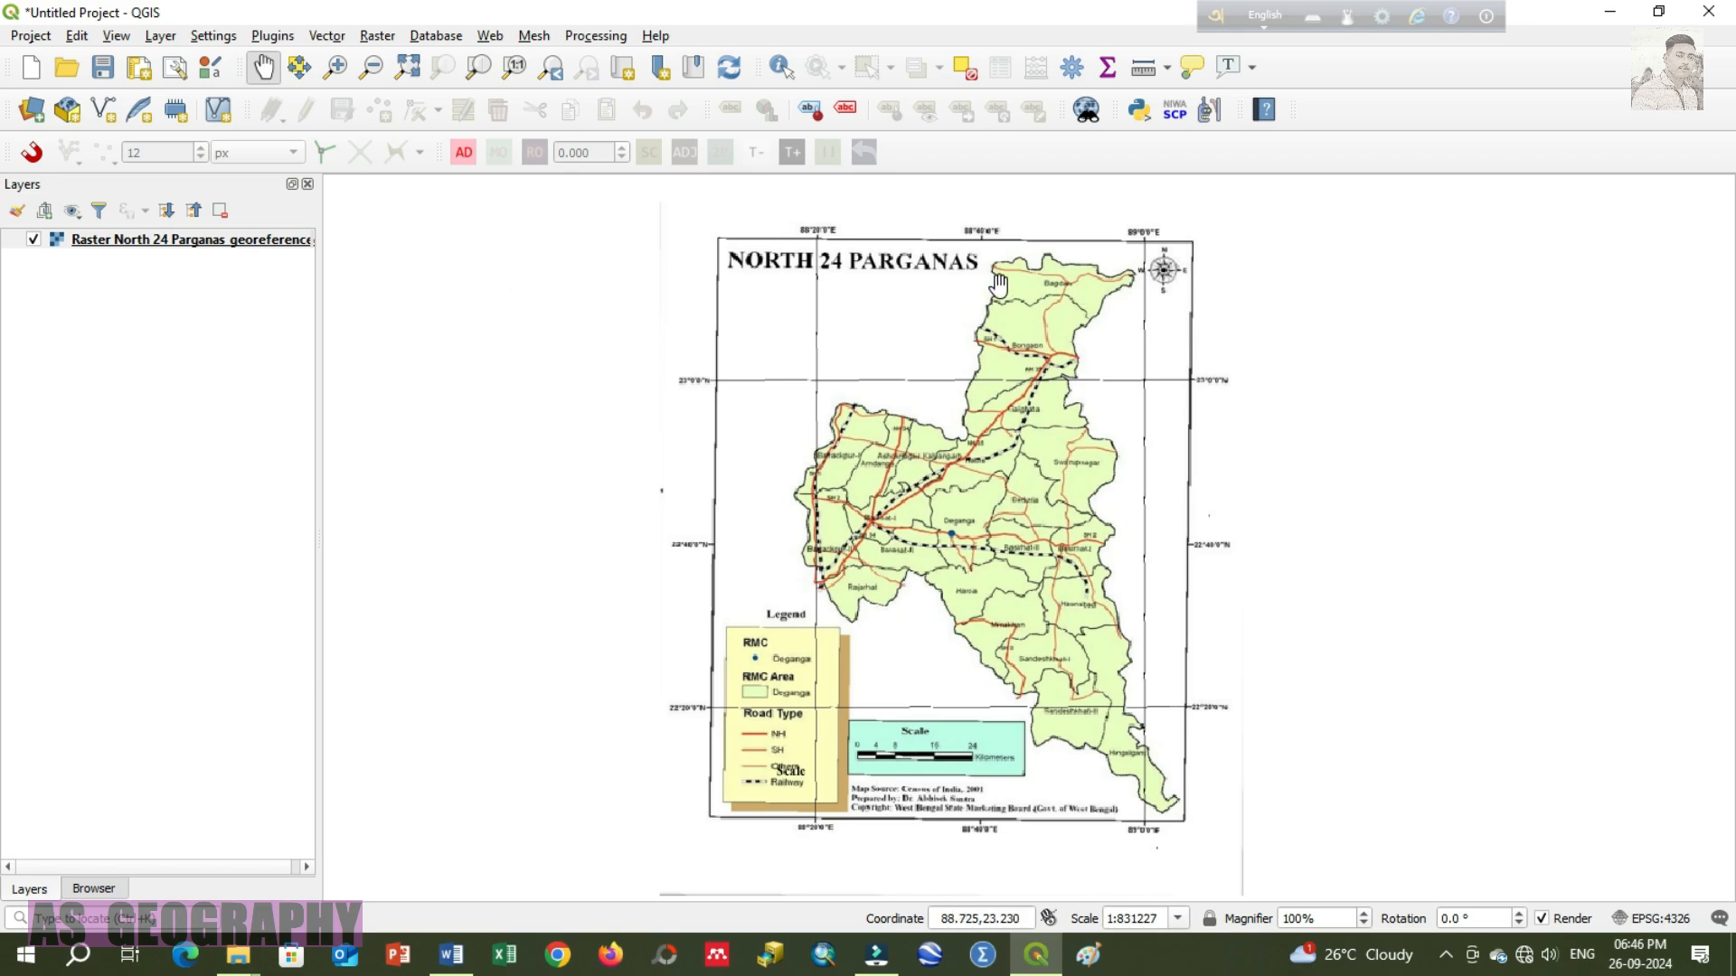
Step: Start a new shapefile layer with the file name CD BLOCK and System file encoding
{"action": "left_click", "coordinate": [189, 242]}
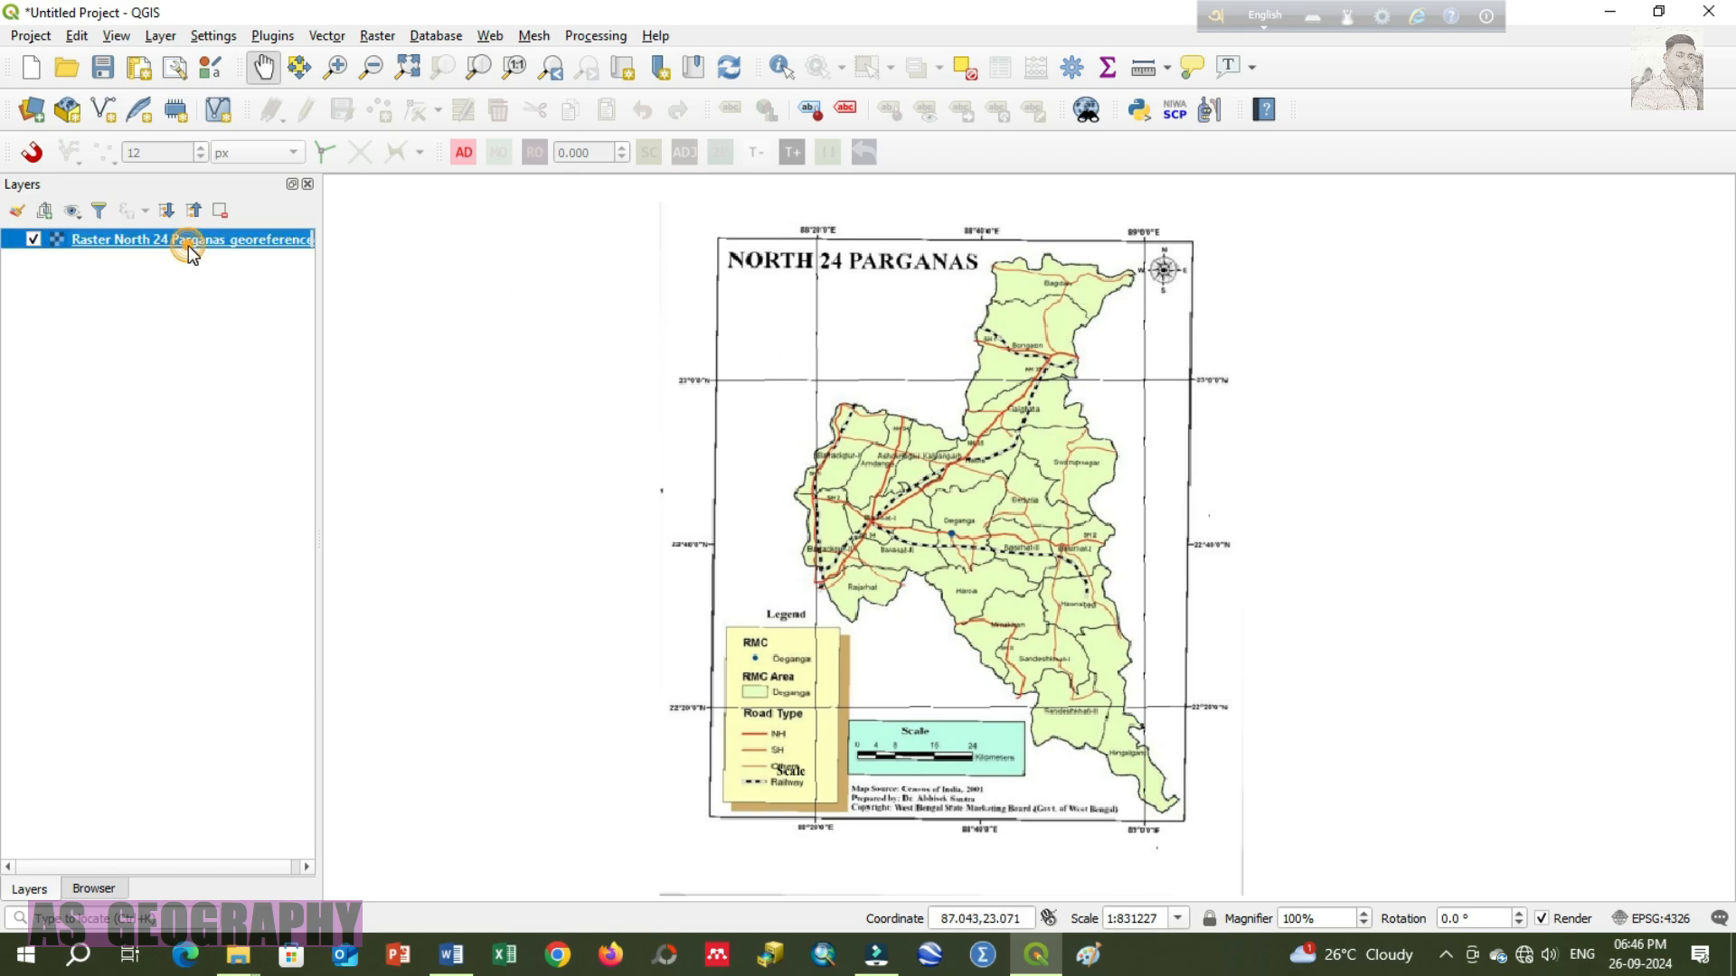
{"action": "left_click", "coordinate": [196, 348]}
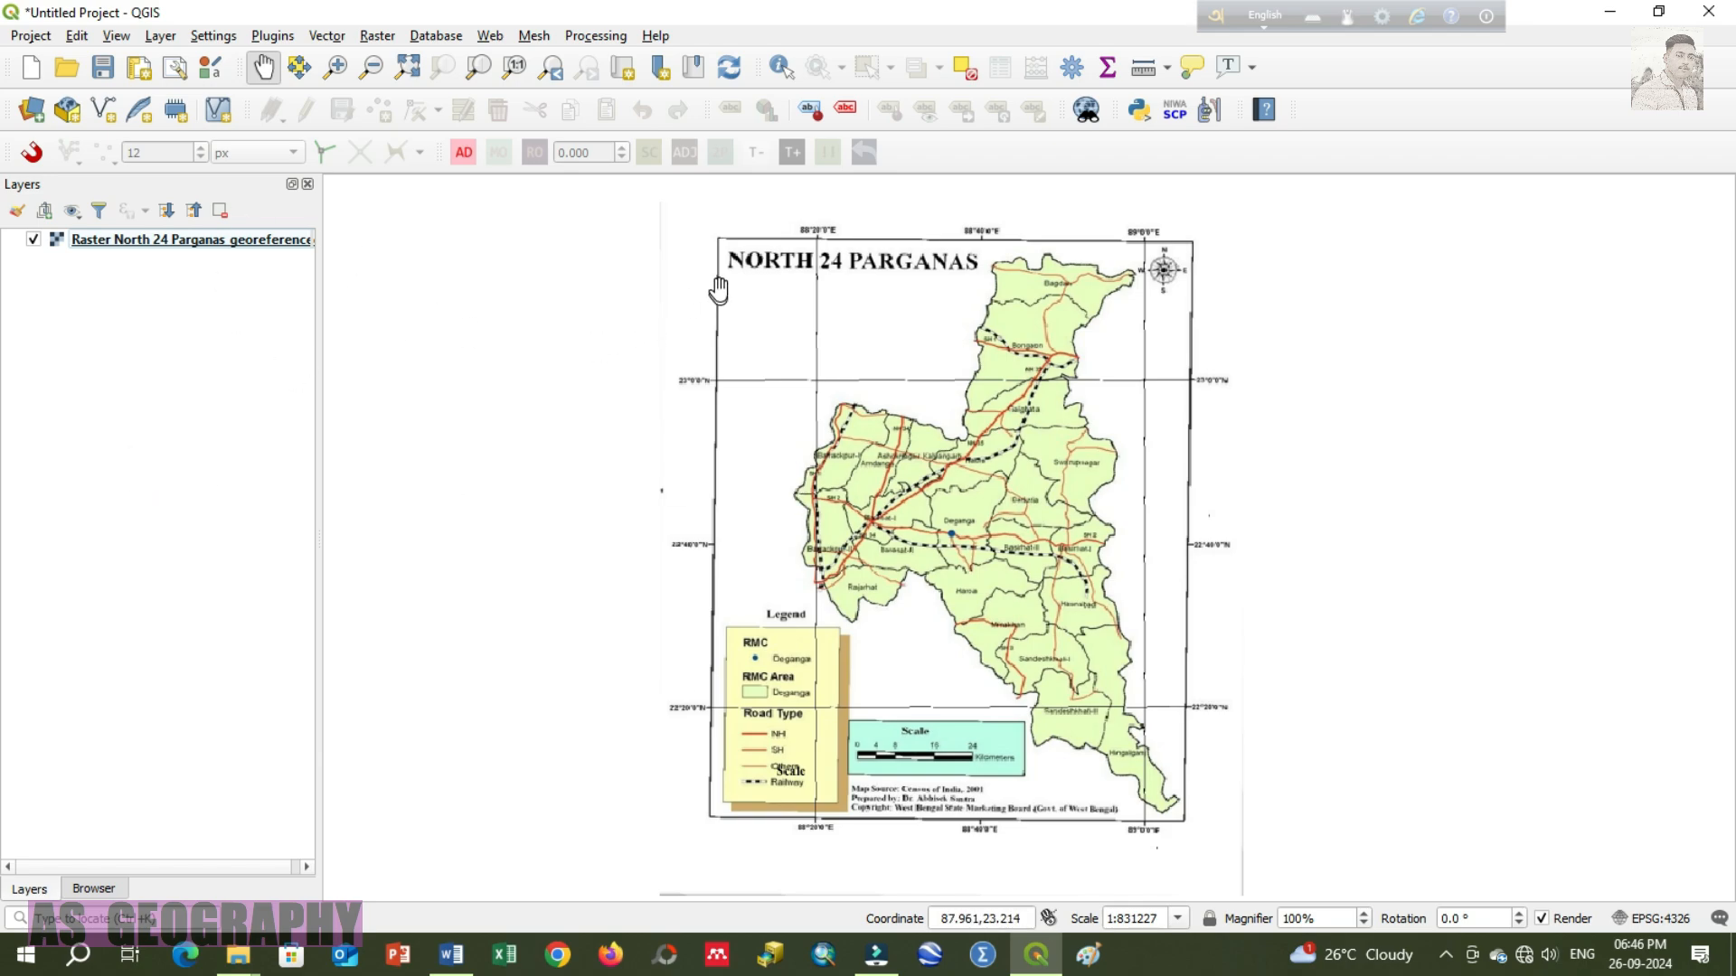
{"action": "left_click", "coordinate": [161, 38]}
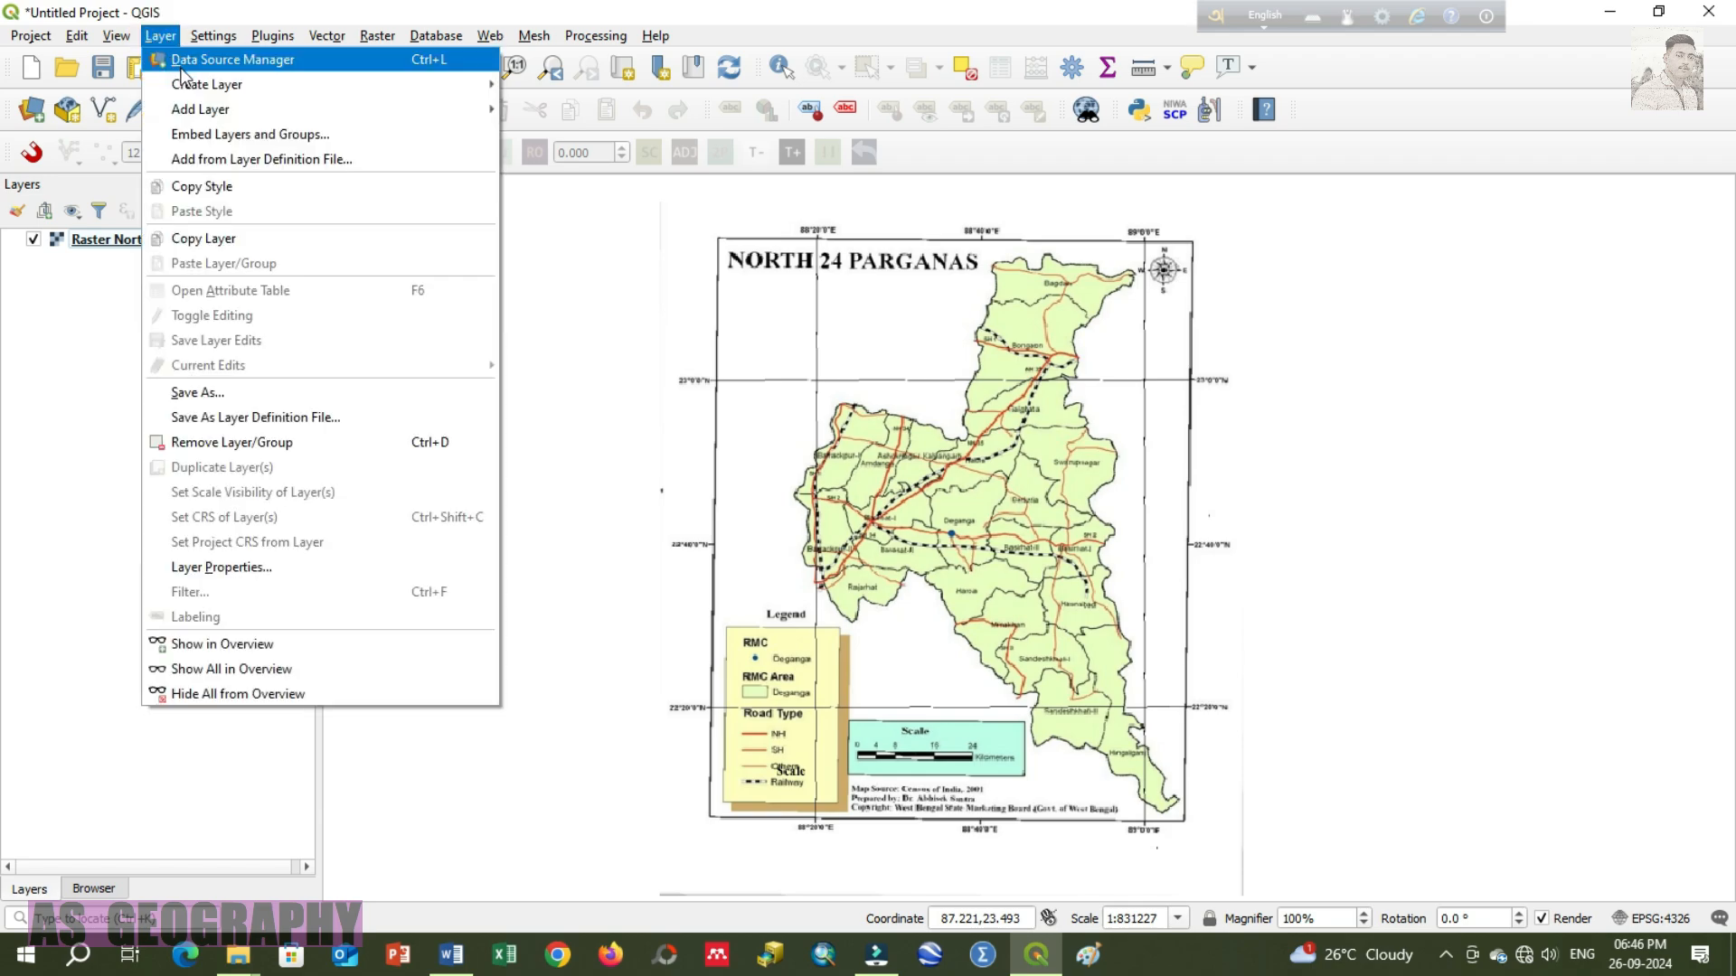
{"action": "mouse_move", "coordinate": [188, 83]}
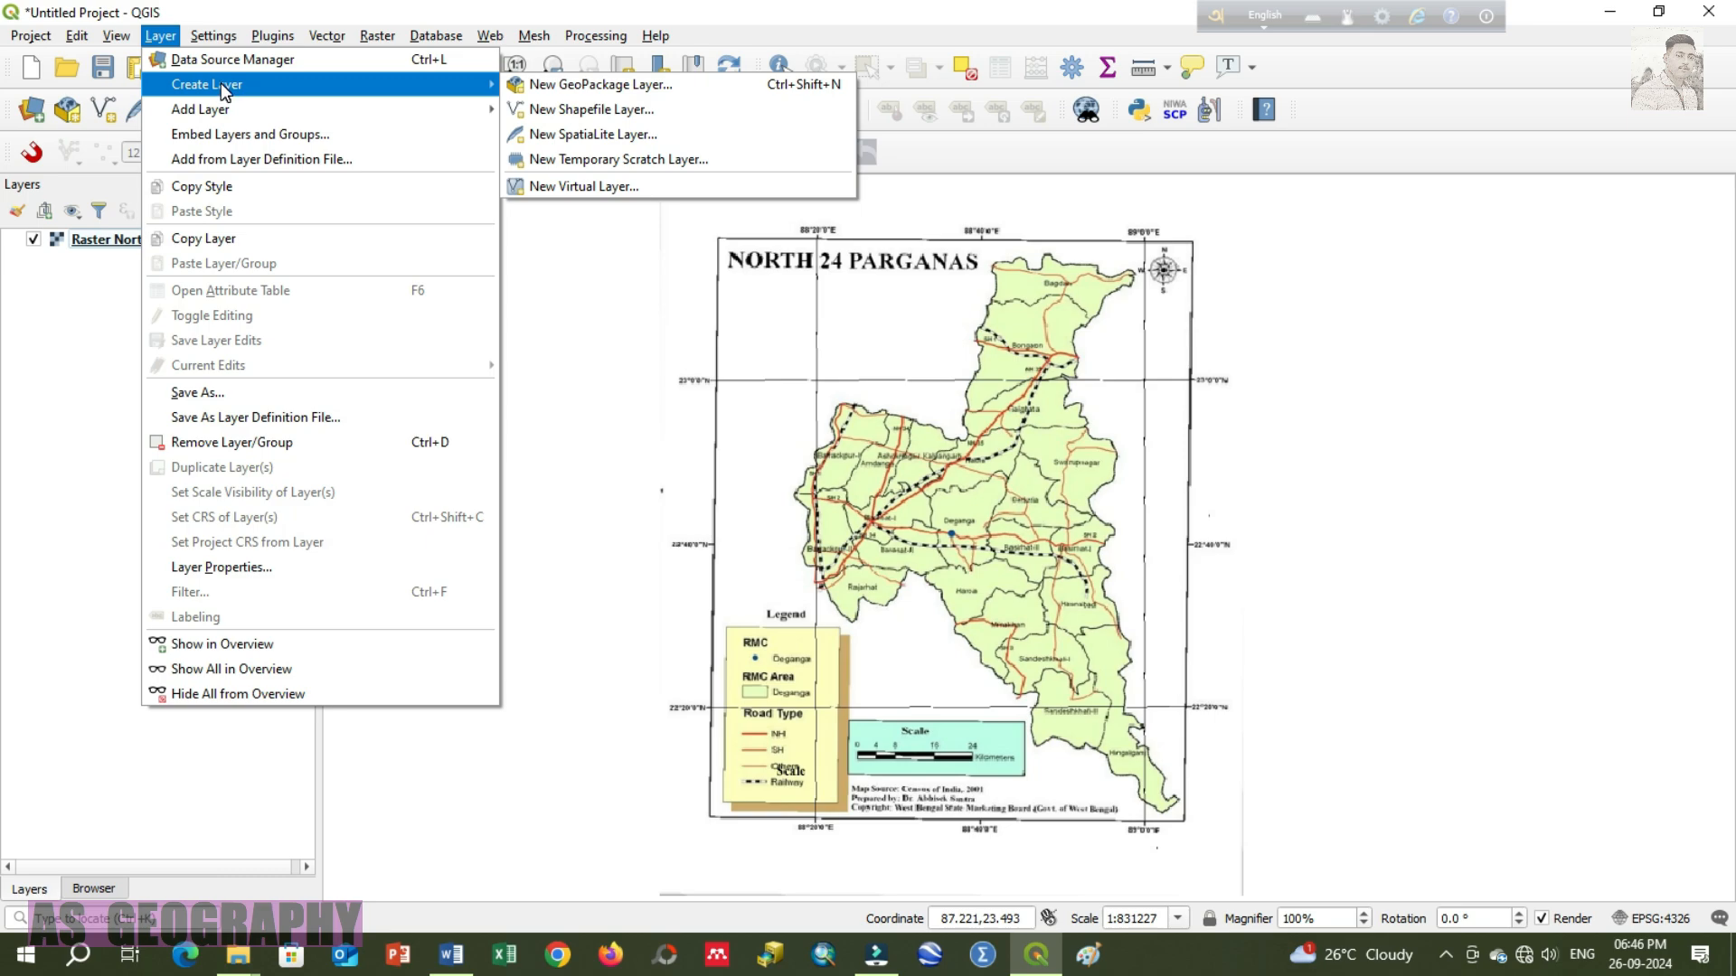
{"action": "left_click", "coordinate": [660, 112]}
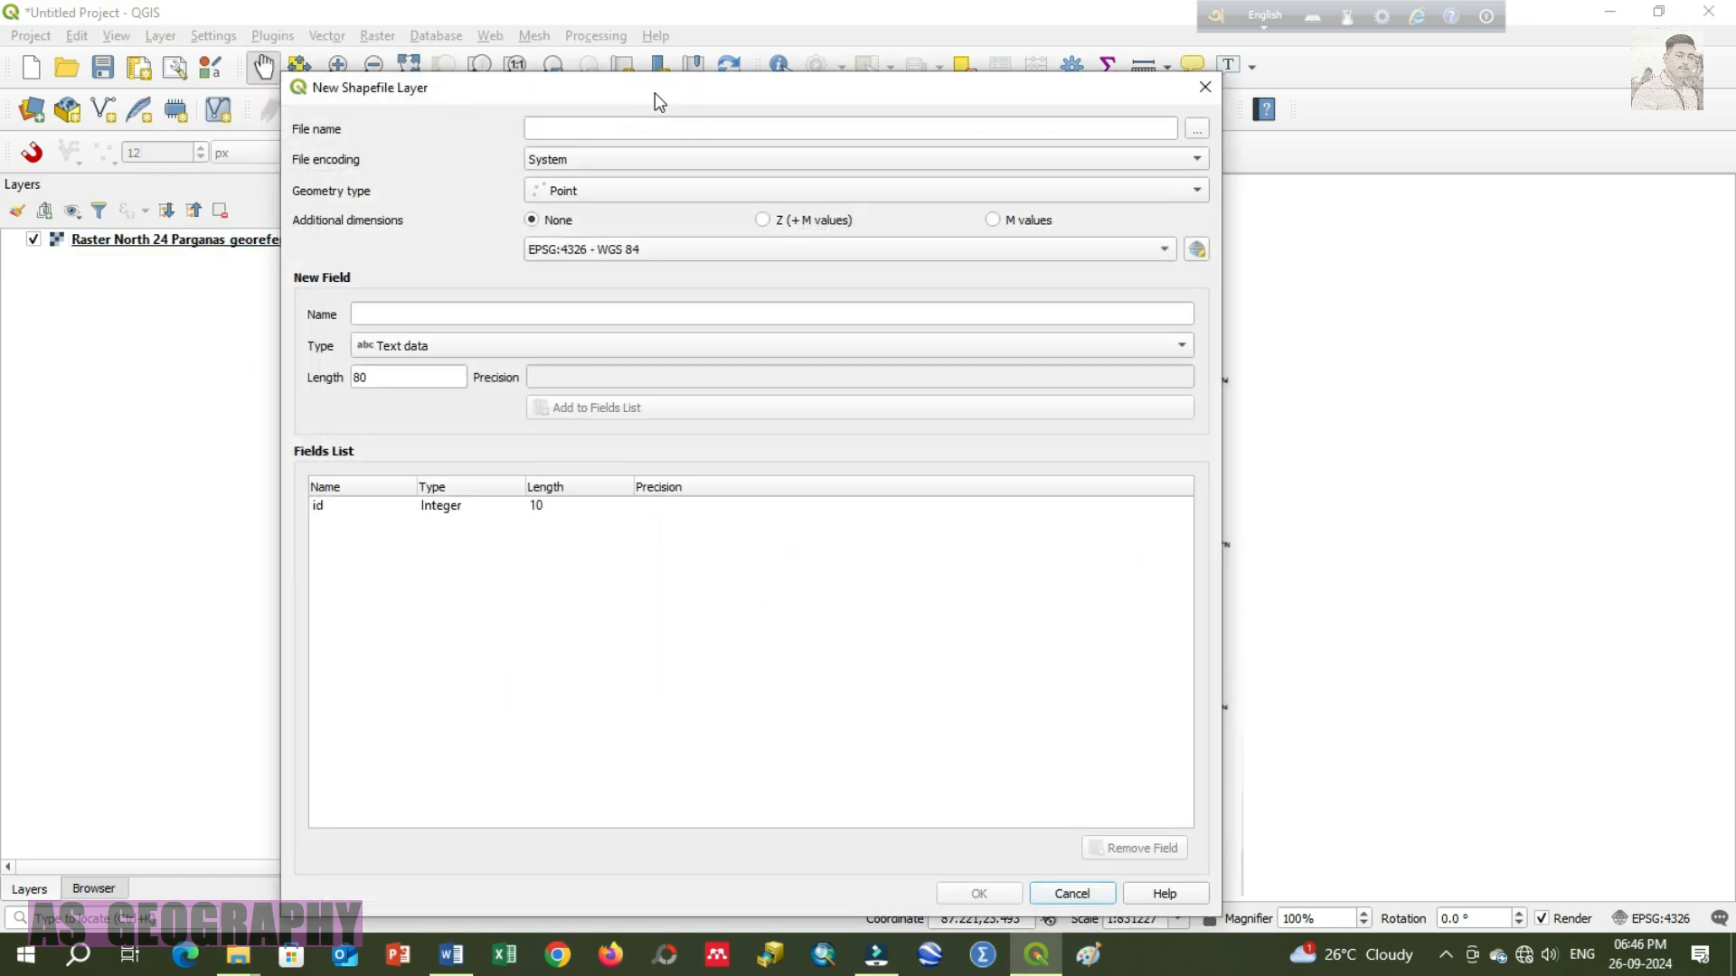
{"action": "left_click_drag", "start_coordinate": [656, 88], "coordinate": [660, 59]}
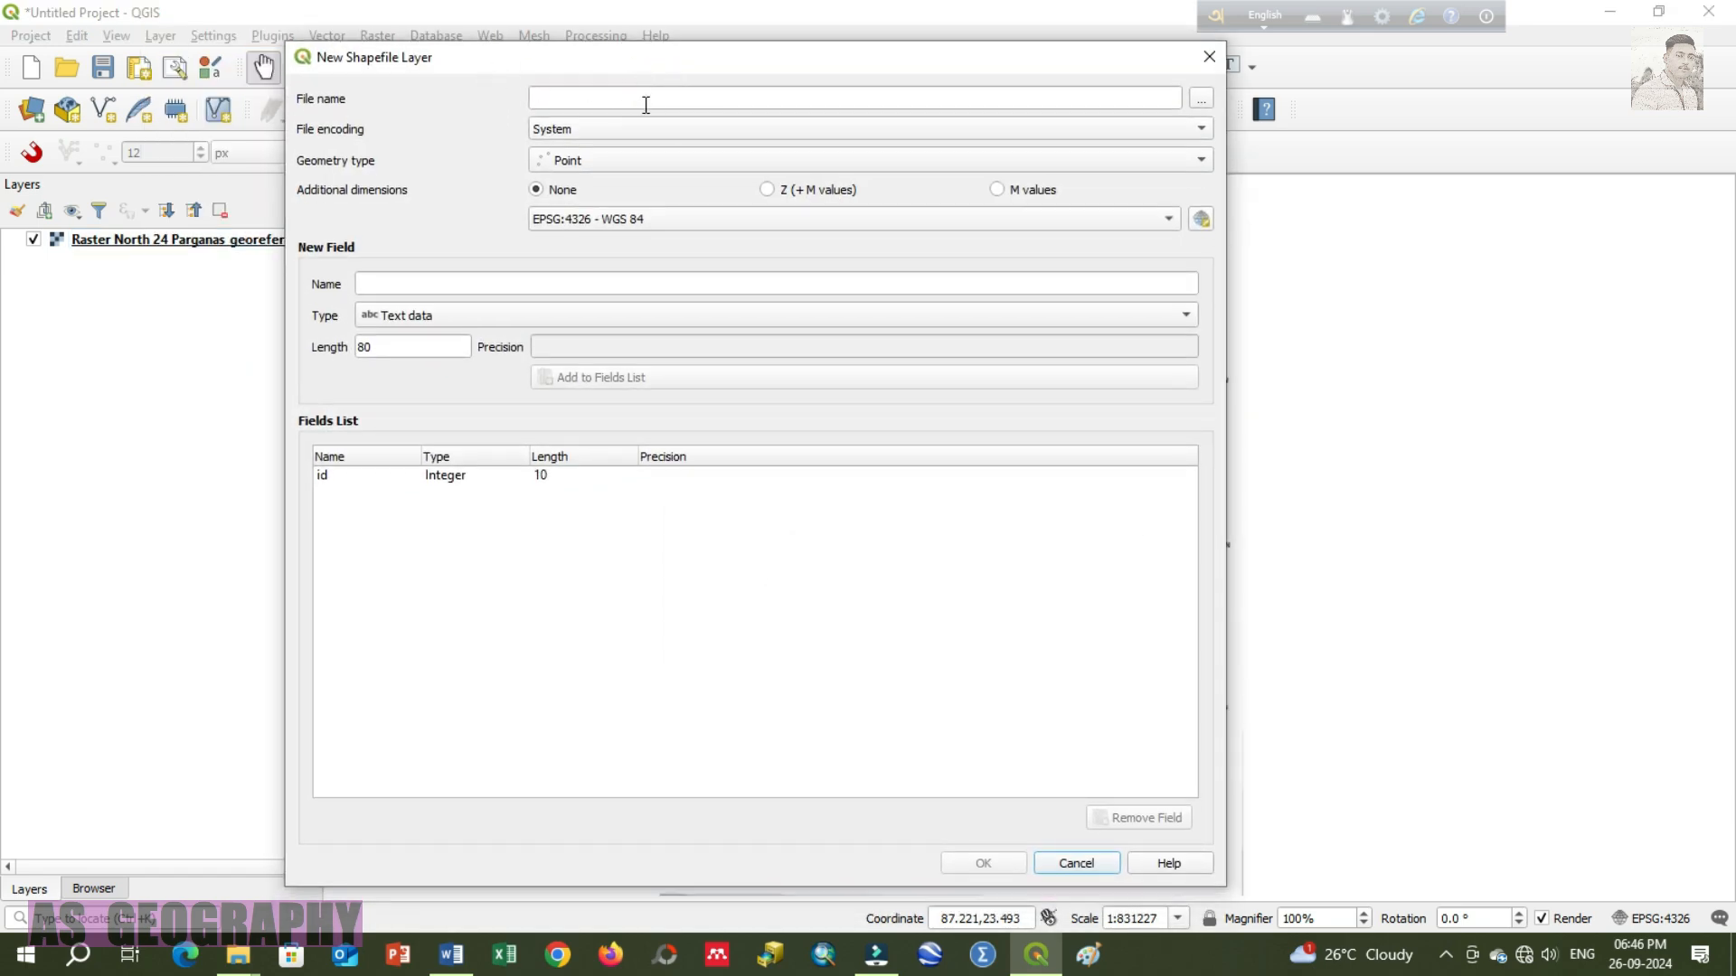
{"action": "left_click", "coordinate": [644, 100]}
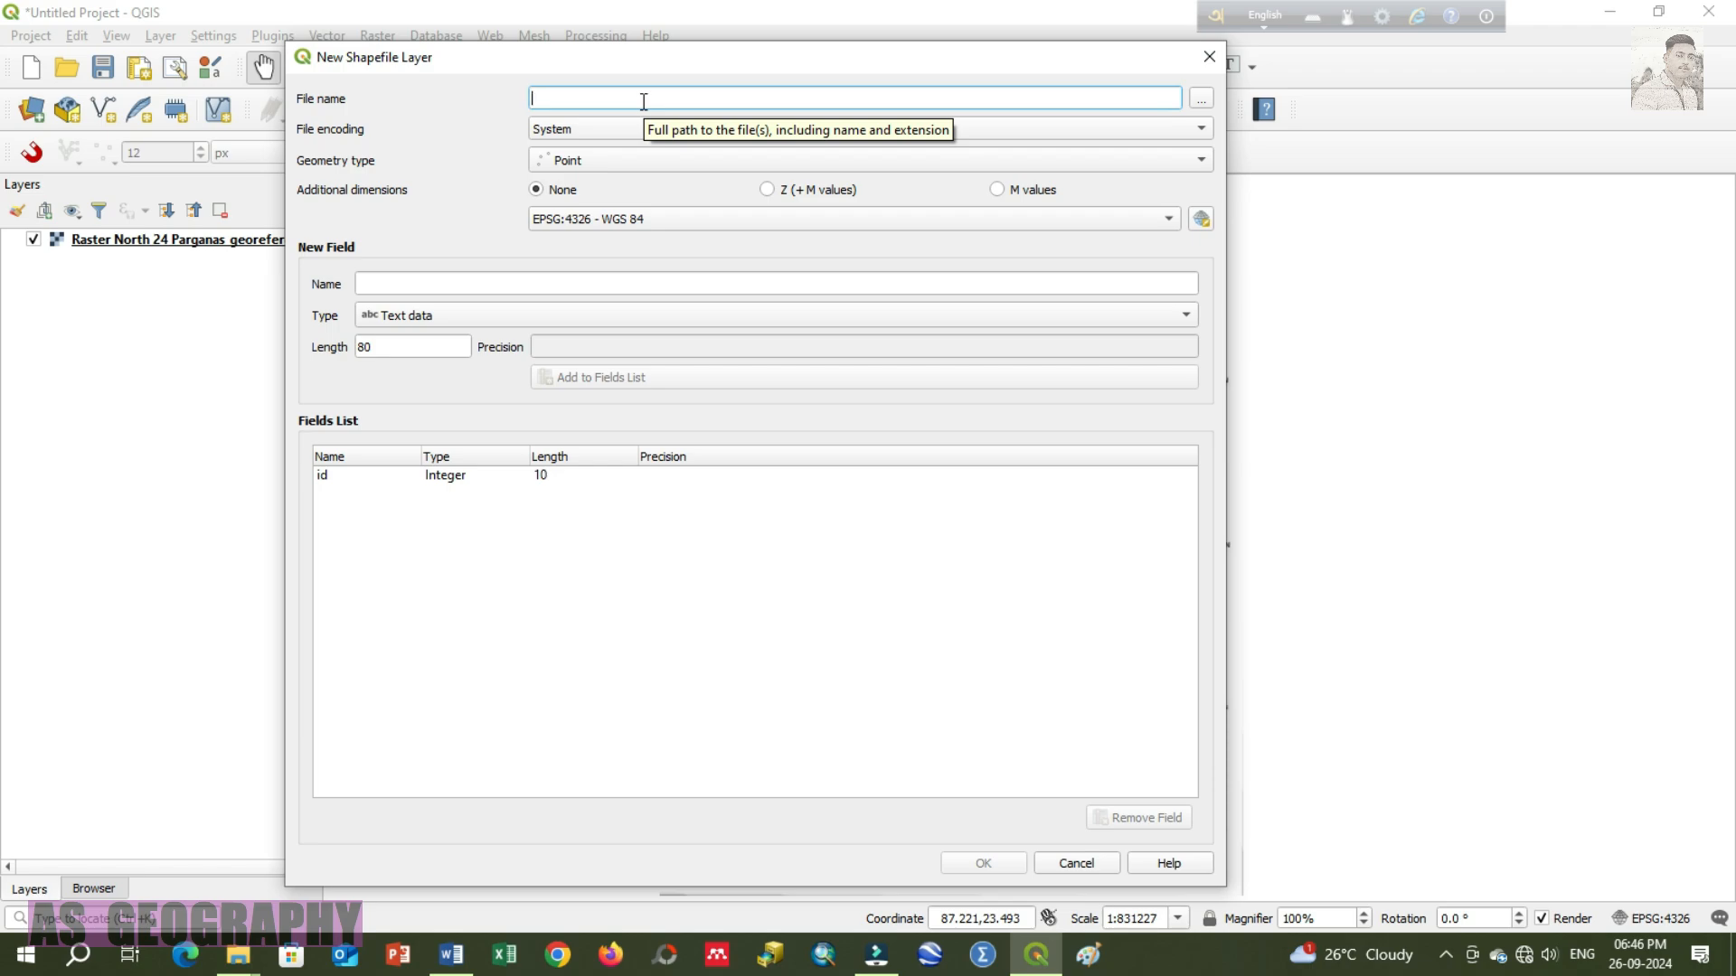
{"action": "type", "text": "CD BLOCK"}
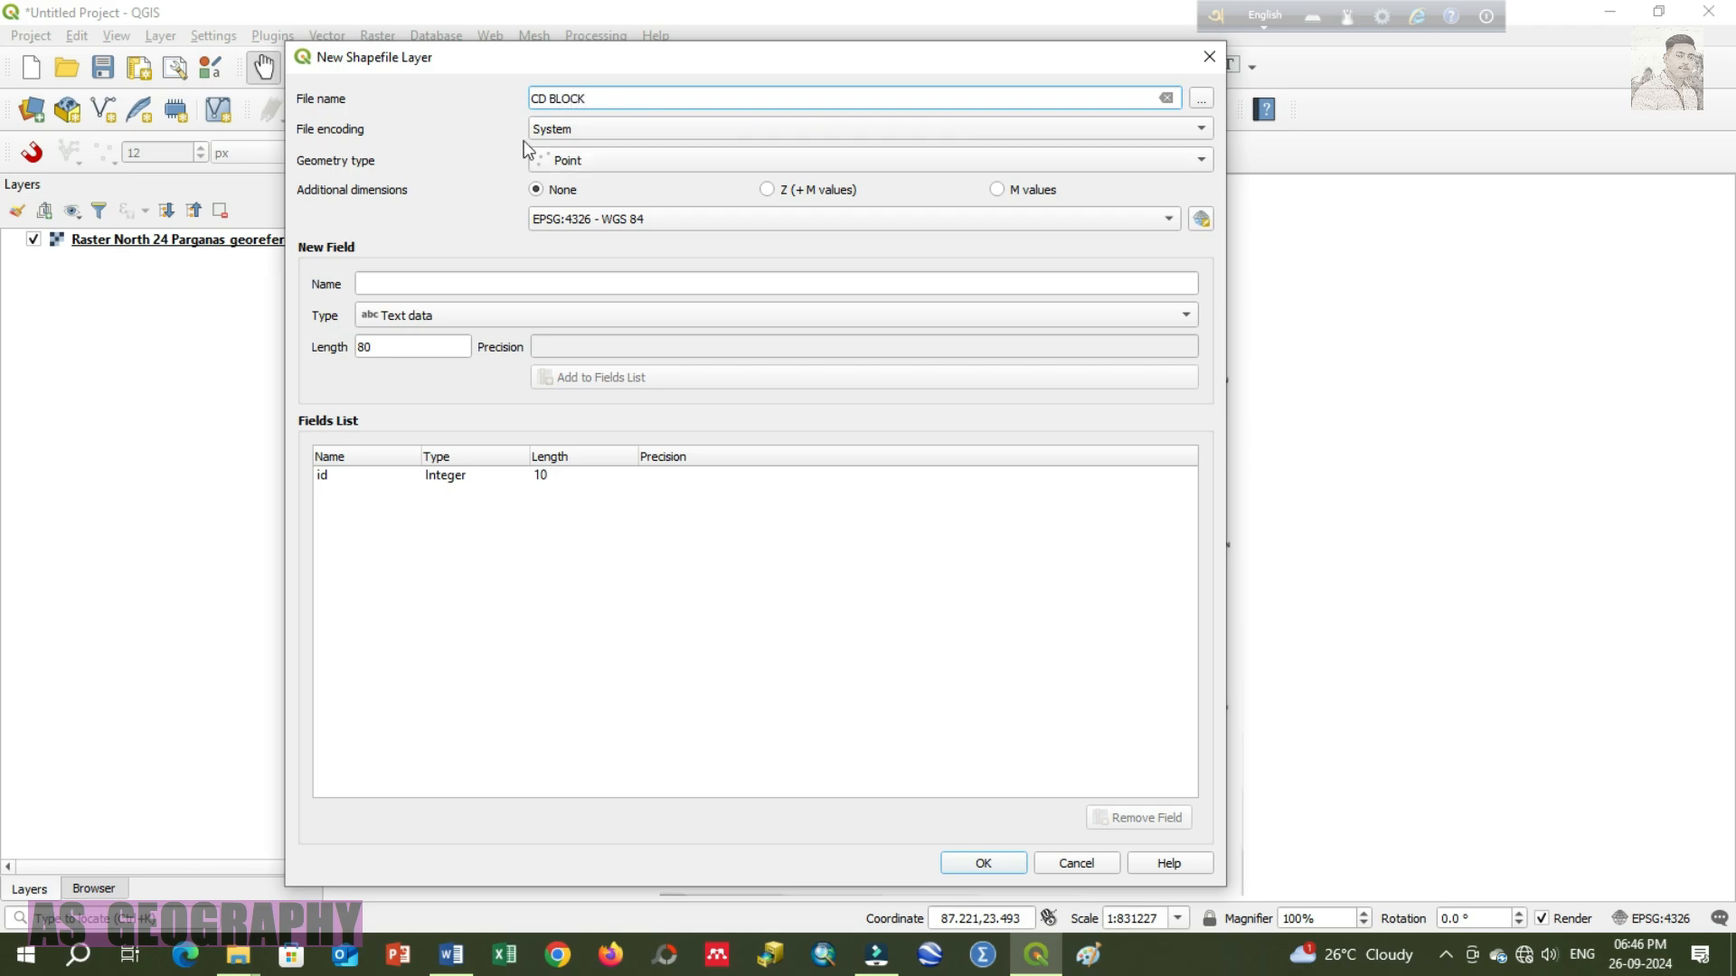
{"action": "left_click", "coordinate": [567, 126]}
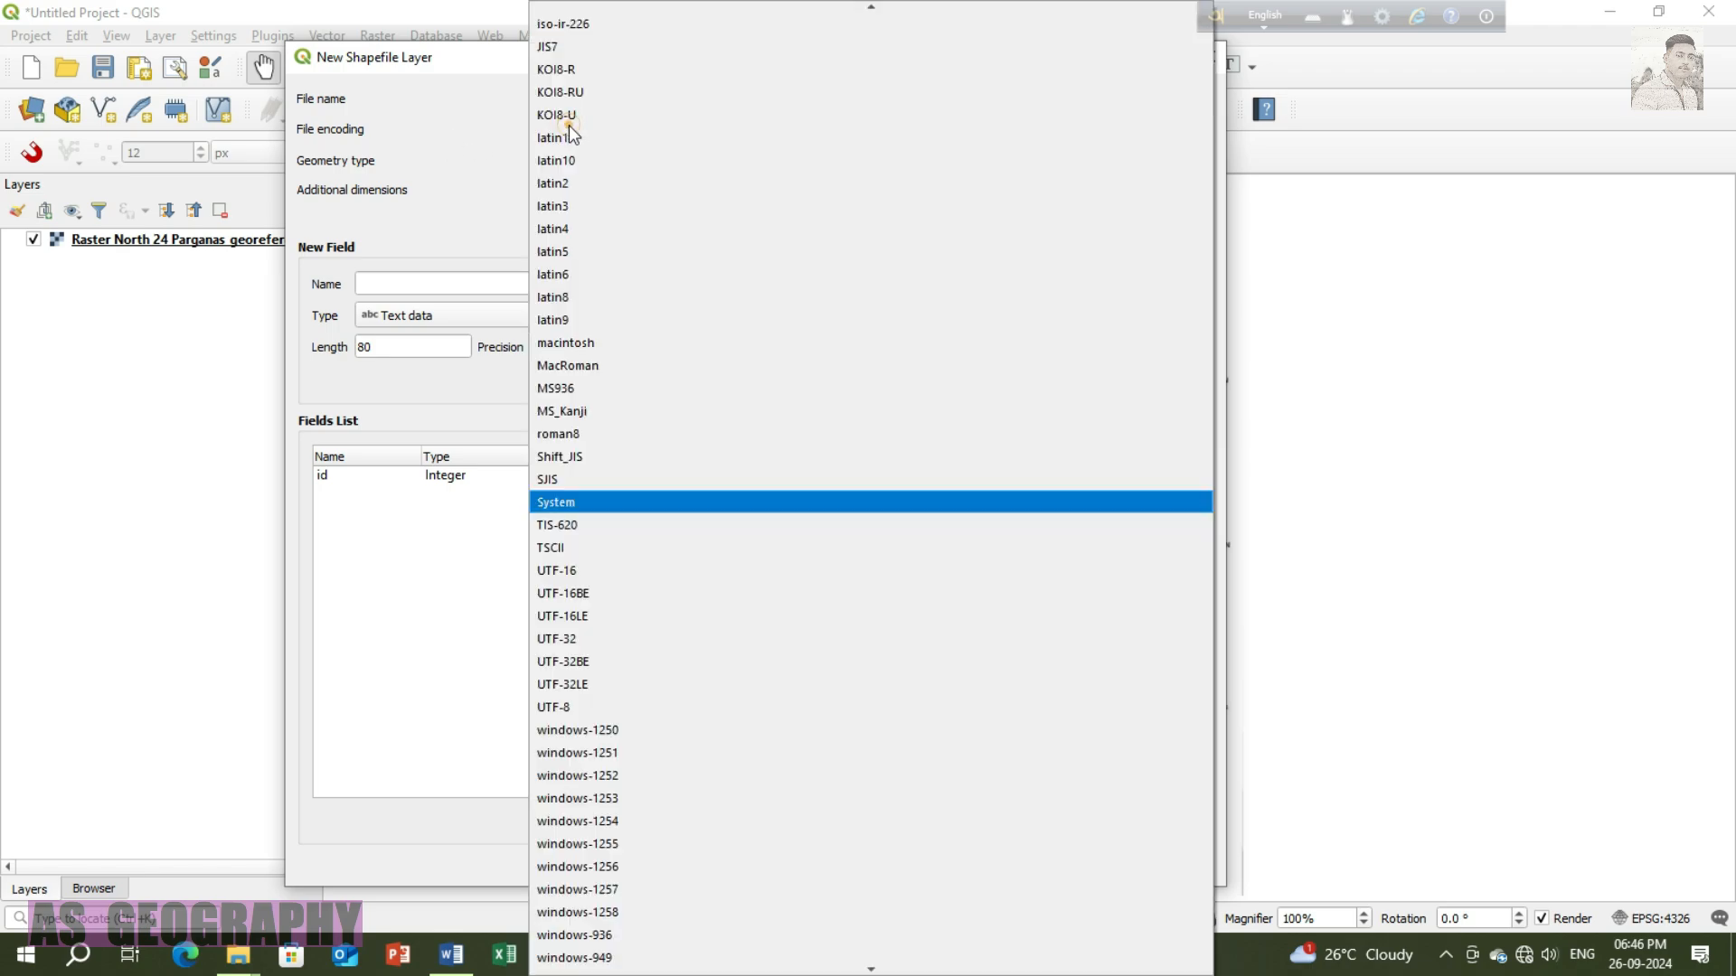
{"action": "left_click", "coordinate": [589, 503]}
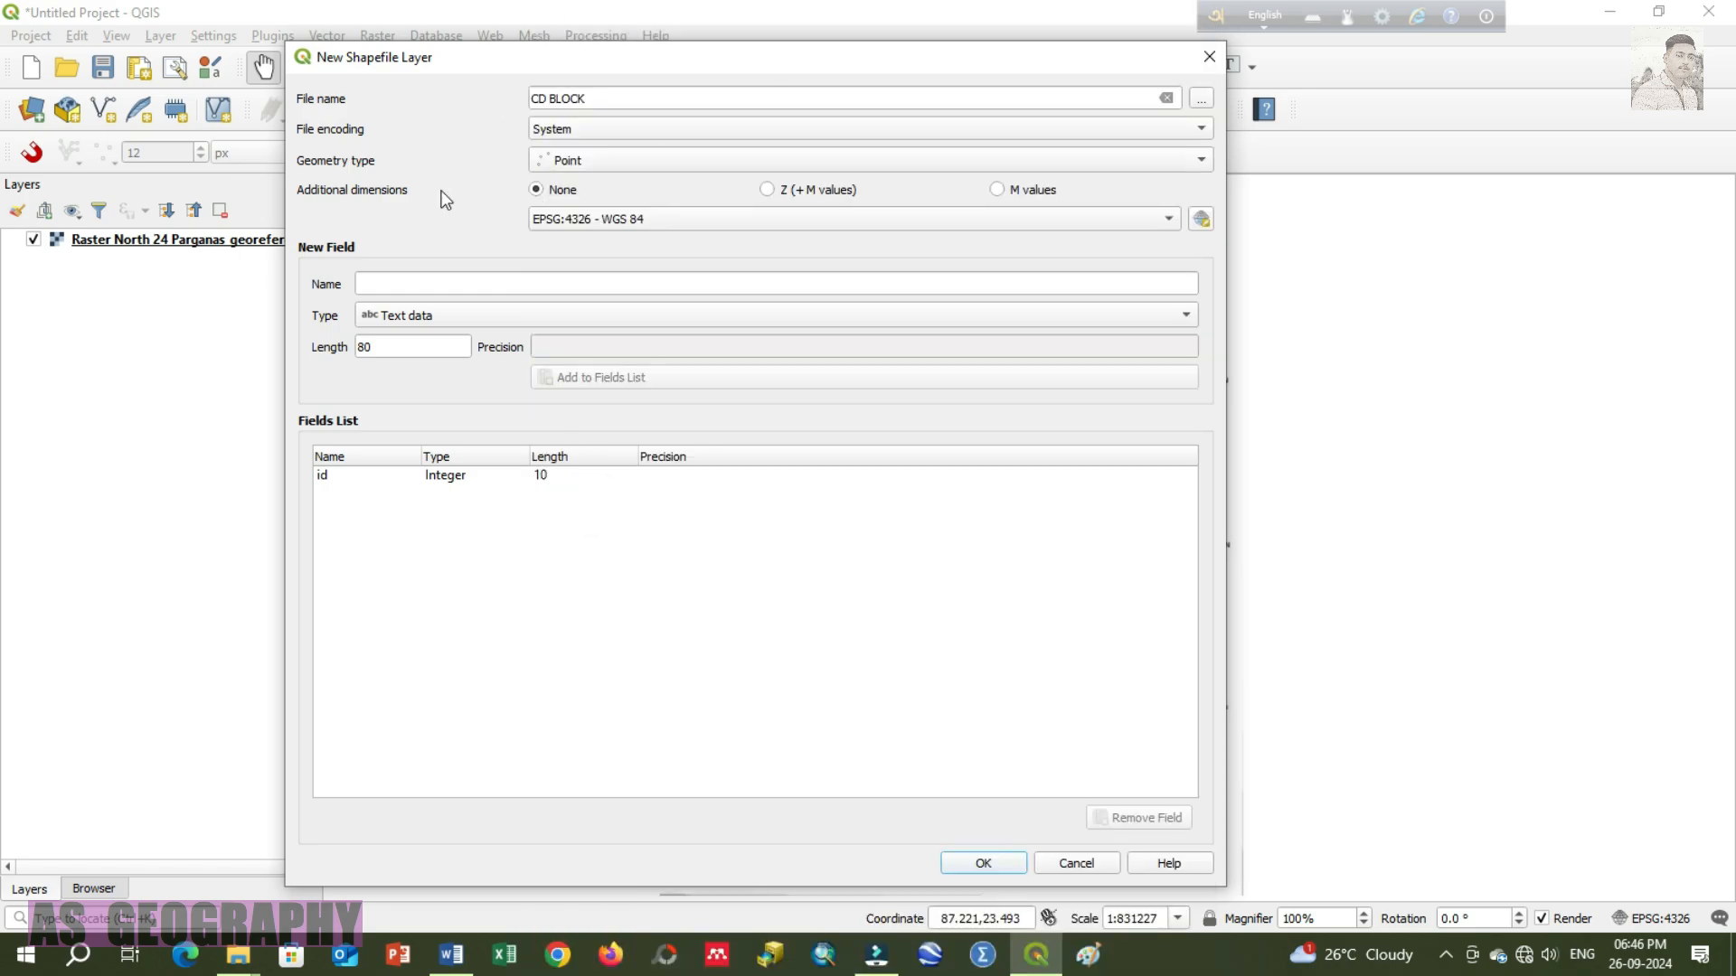
Step: Set the new shapefile's geometry type to Polygon and its coordinate reference system to EPSG:4326 - WGS 84
{"action": "left_click", "coordinate": [362, 164]}
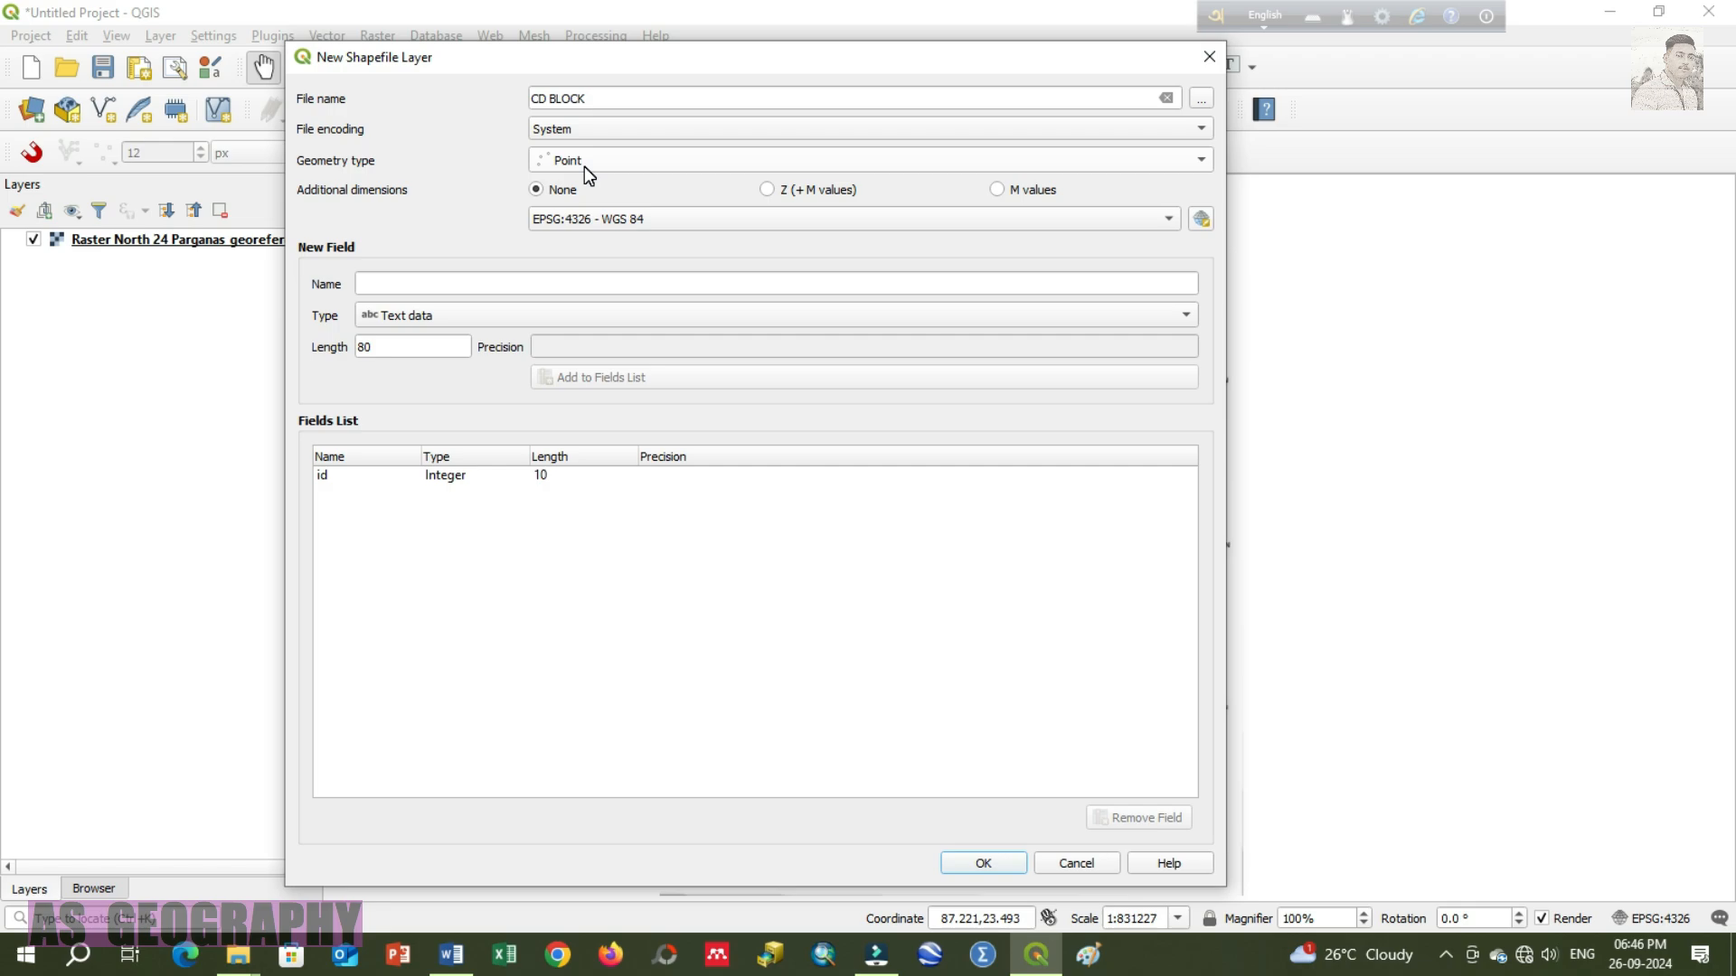
{"action": "left_click_drag", "start_coordinate": [656, 60], "coordinate": [440, 184]}
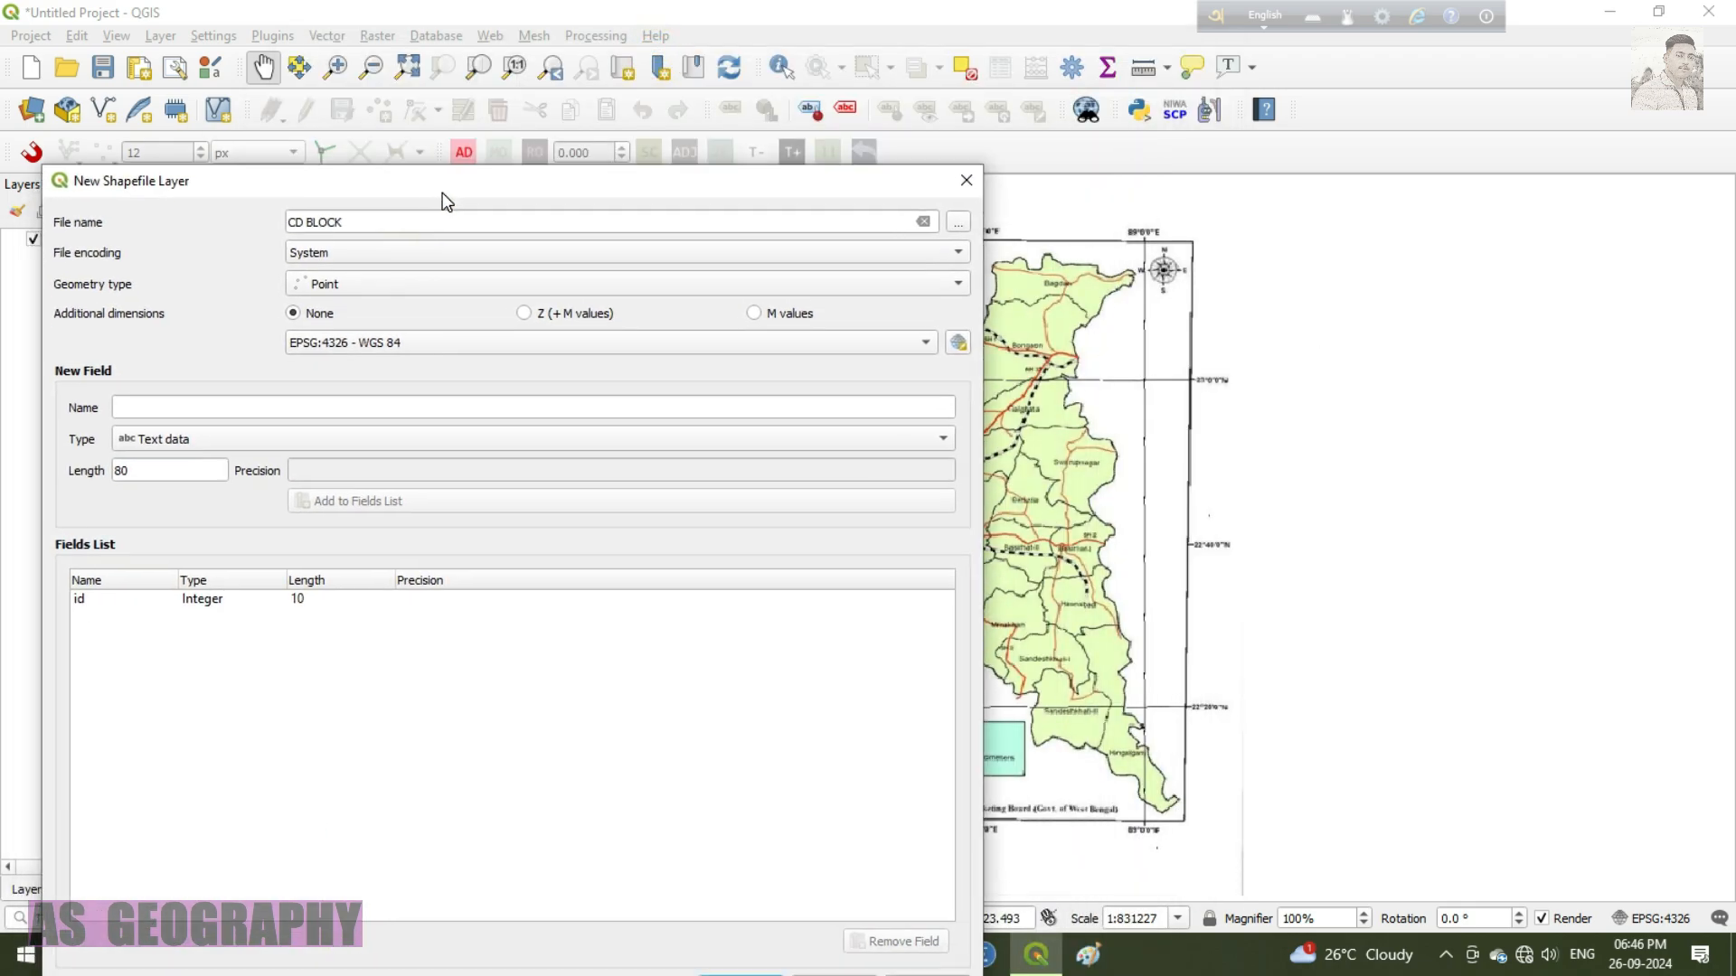
{"action": "left_click", "coordinate": [362, 288]}
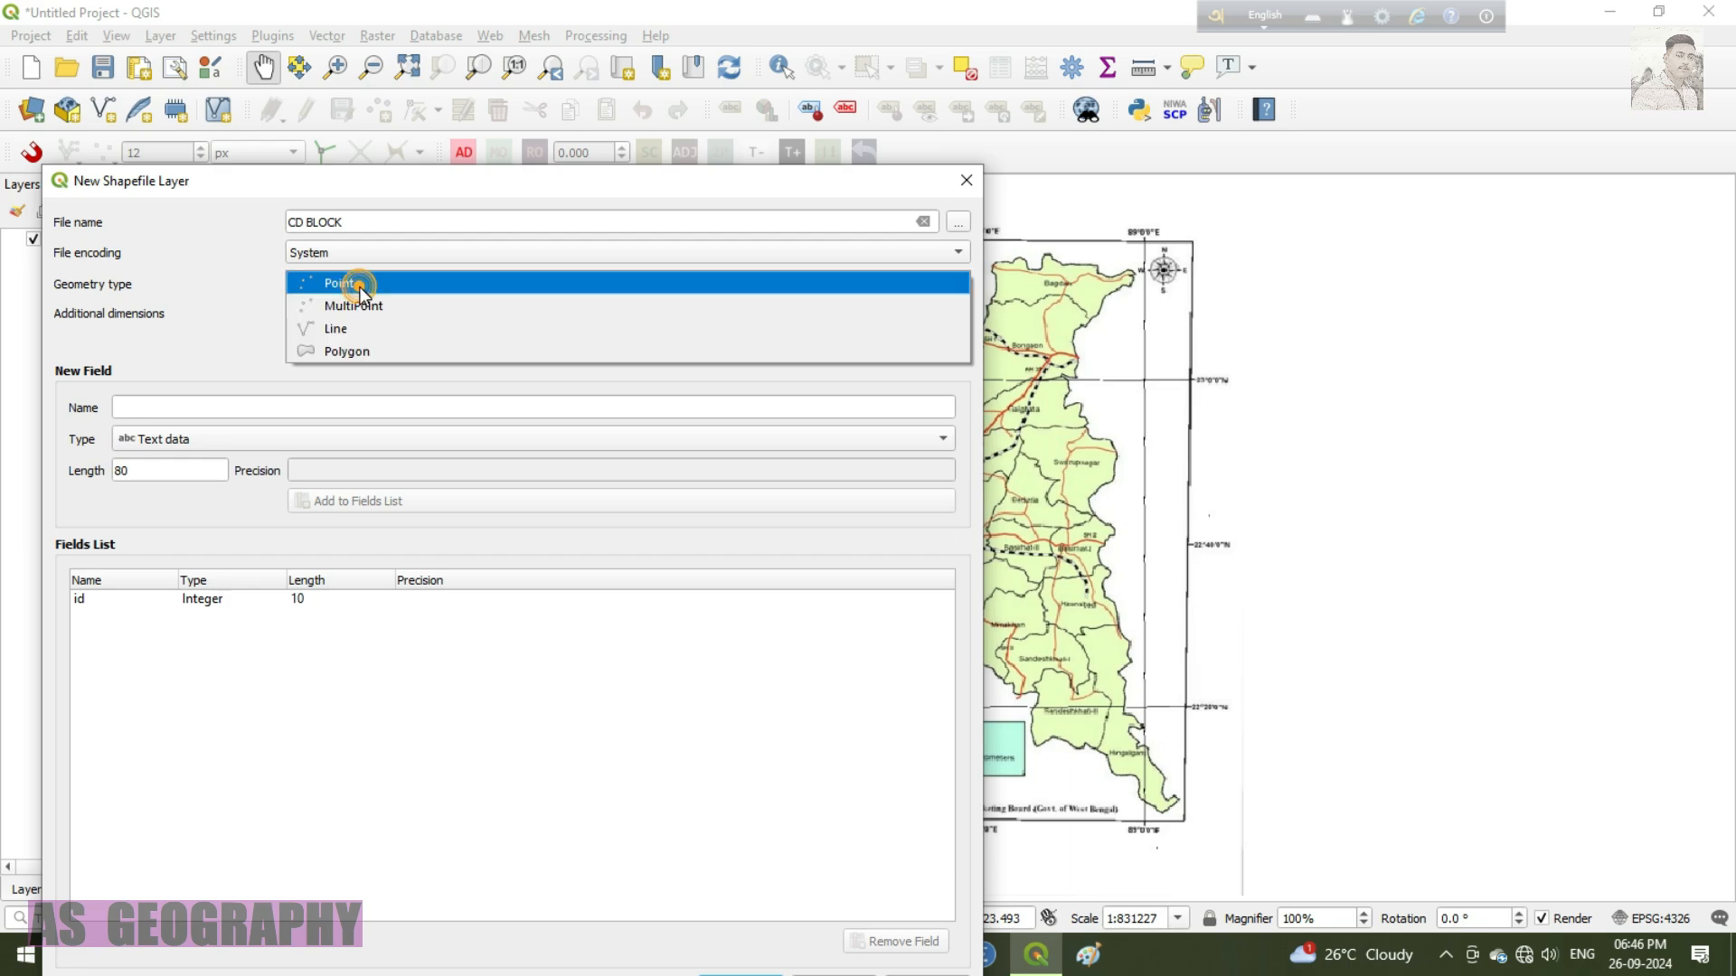
{"action": "left_click", "coordinate": [377, 351]}
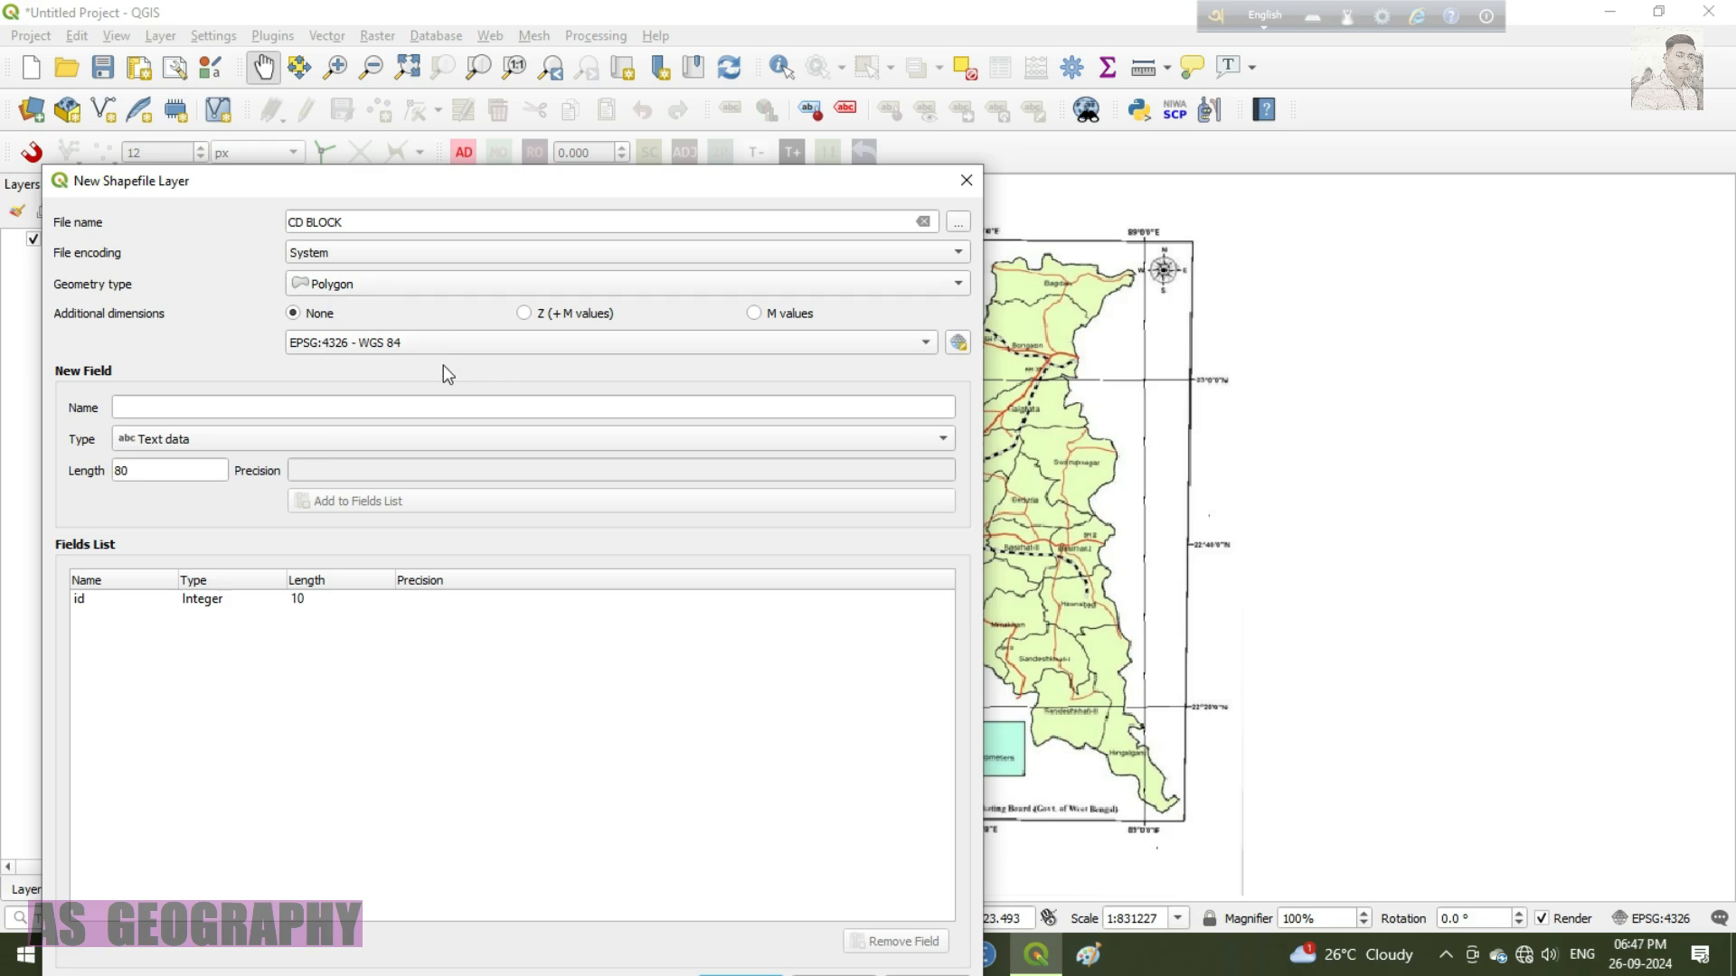
{"action": "left_click", "coordinate": [958, 342]}
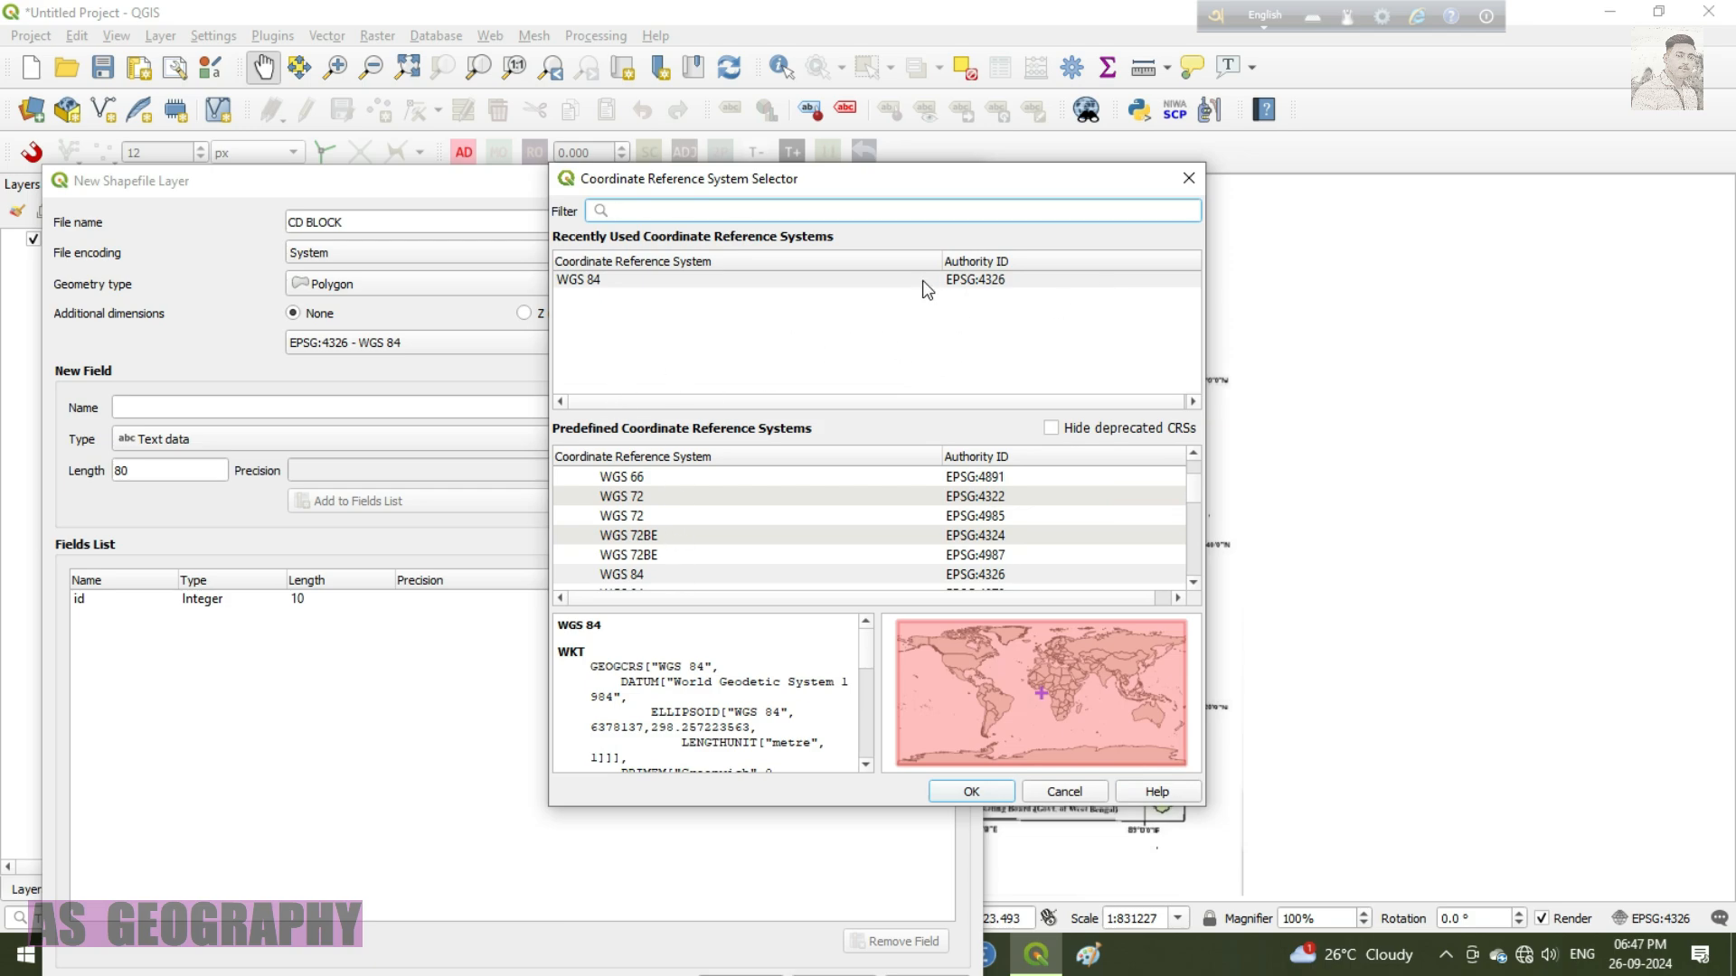
{"action": "left_click", "coordinate": [978, 791]}
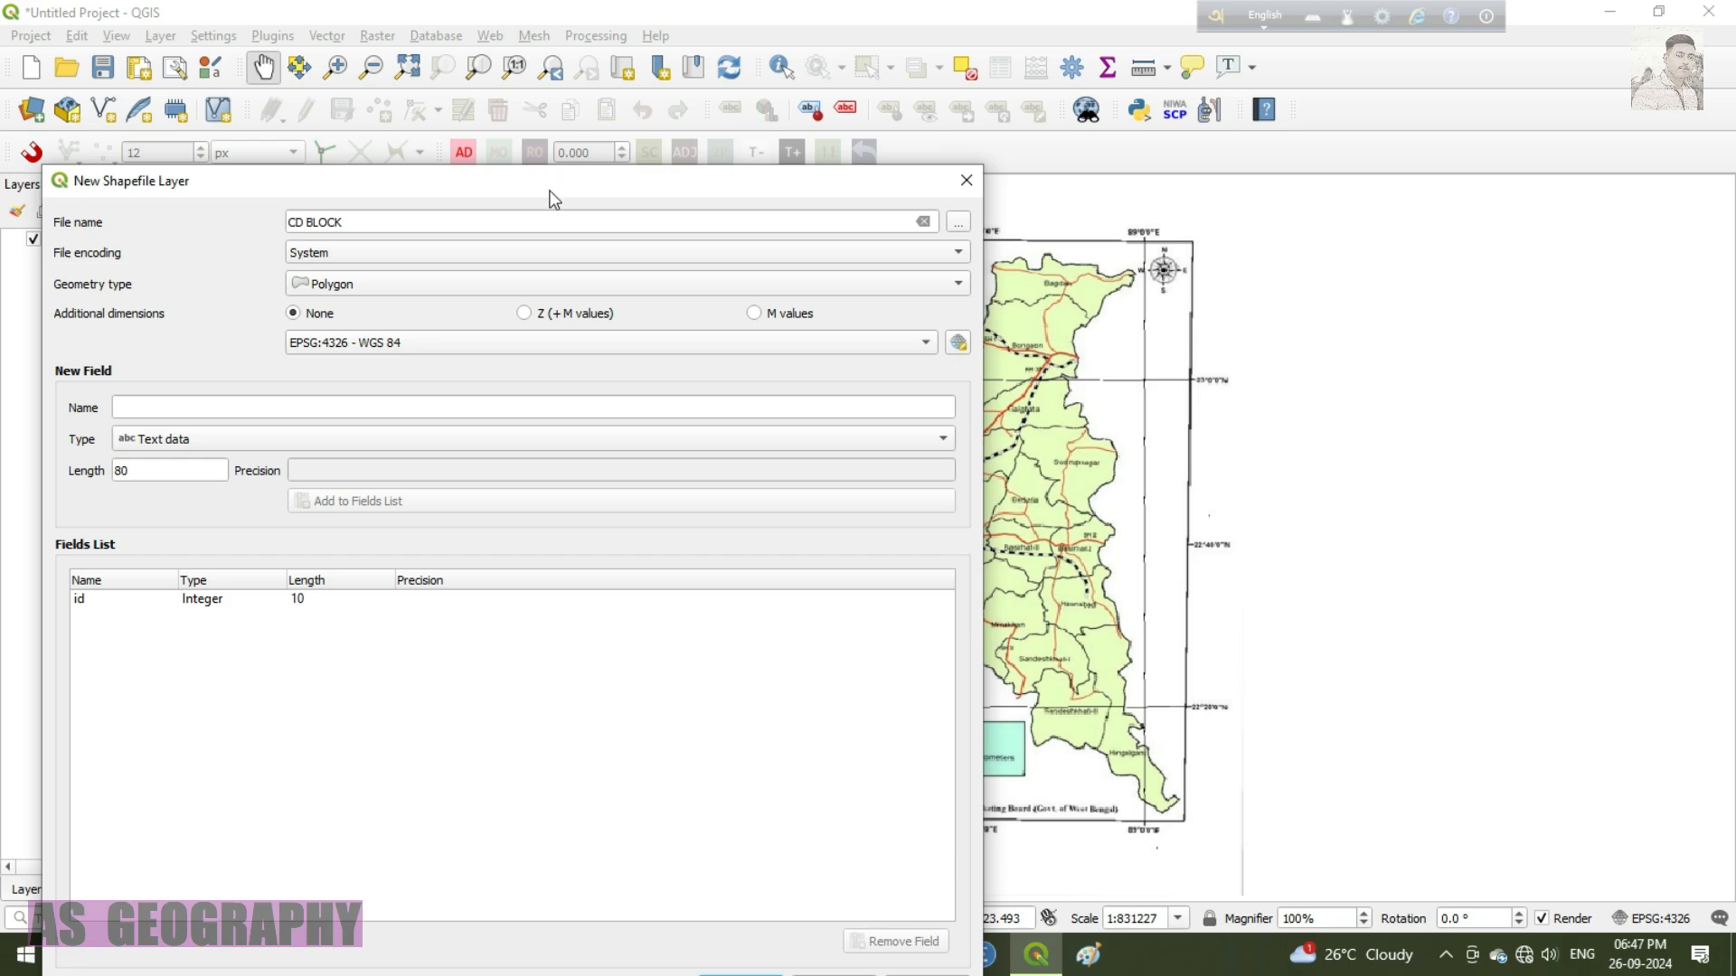
Step: Add a text field named CD_BLOCK with length 80 to the new shapefile's fields list
{"action": "left_click_drag", "start_coordinate": [554, 199], "coordinate": [583, 154]}
{"action": "left_click", "coordinate": [168, 365]}
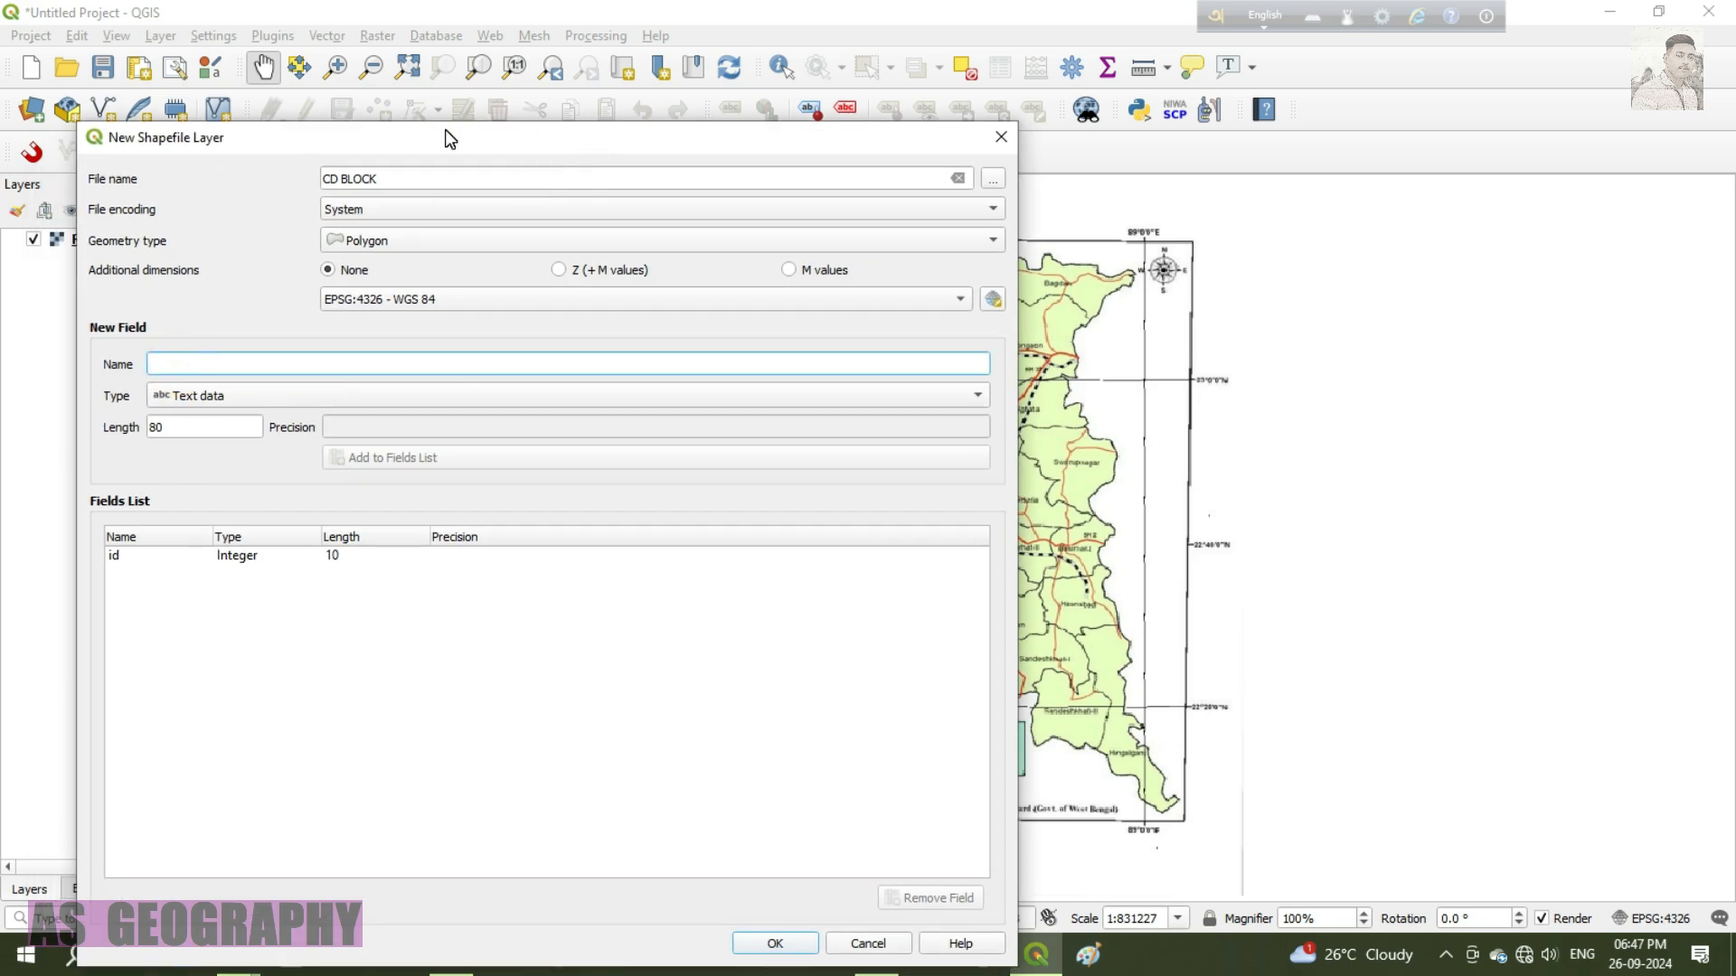
{"action": "left_click_drag", "start_coordinate": [450, 137], "coordinate": [483, 155]}
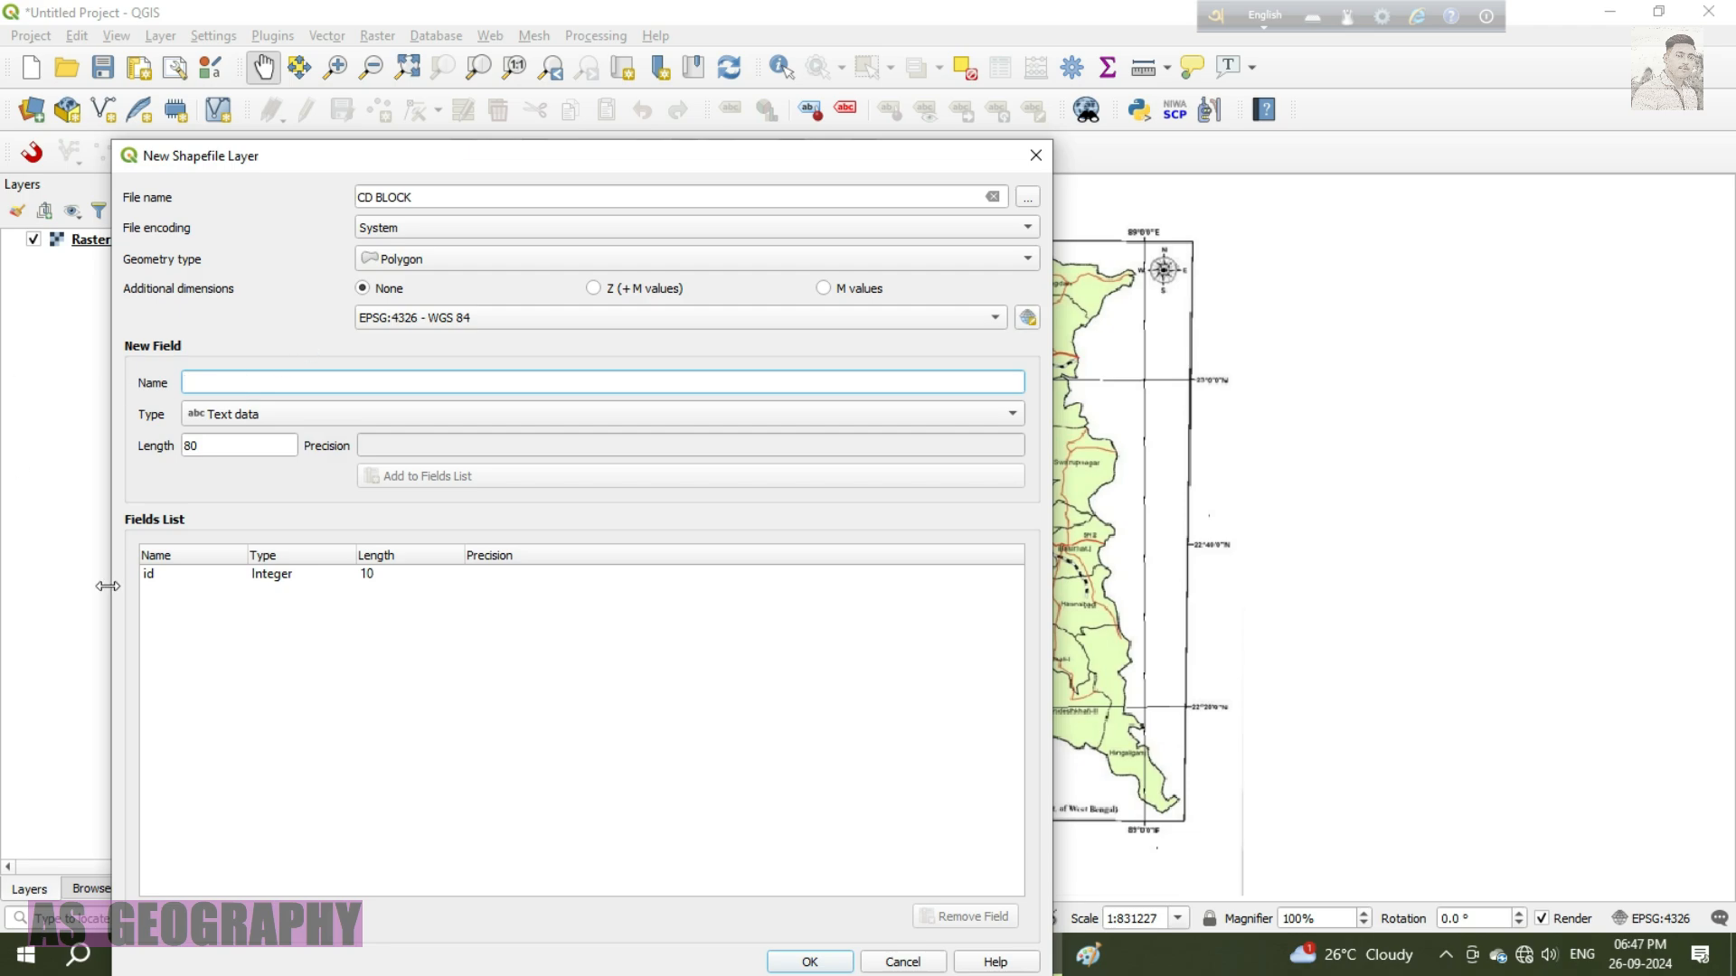
{"action": "left_click", "coordinate": [155, 575]}
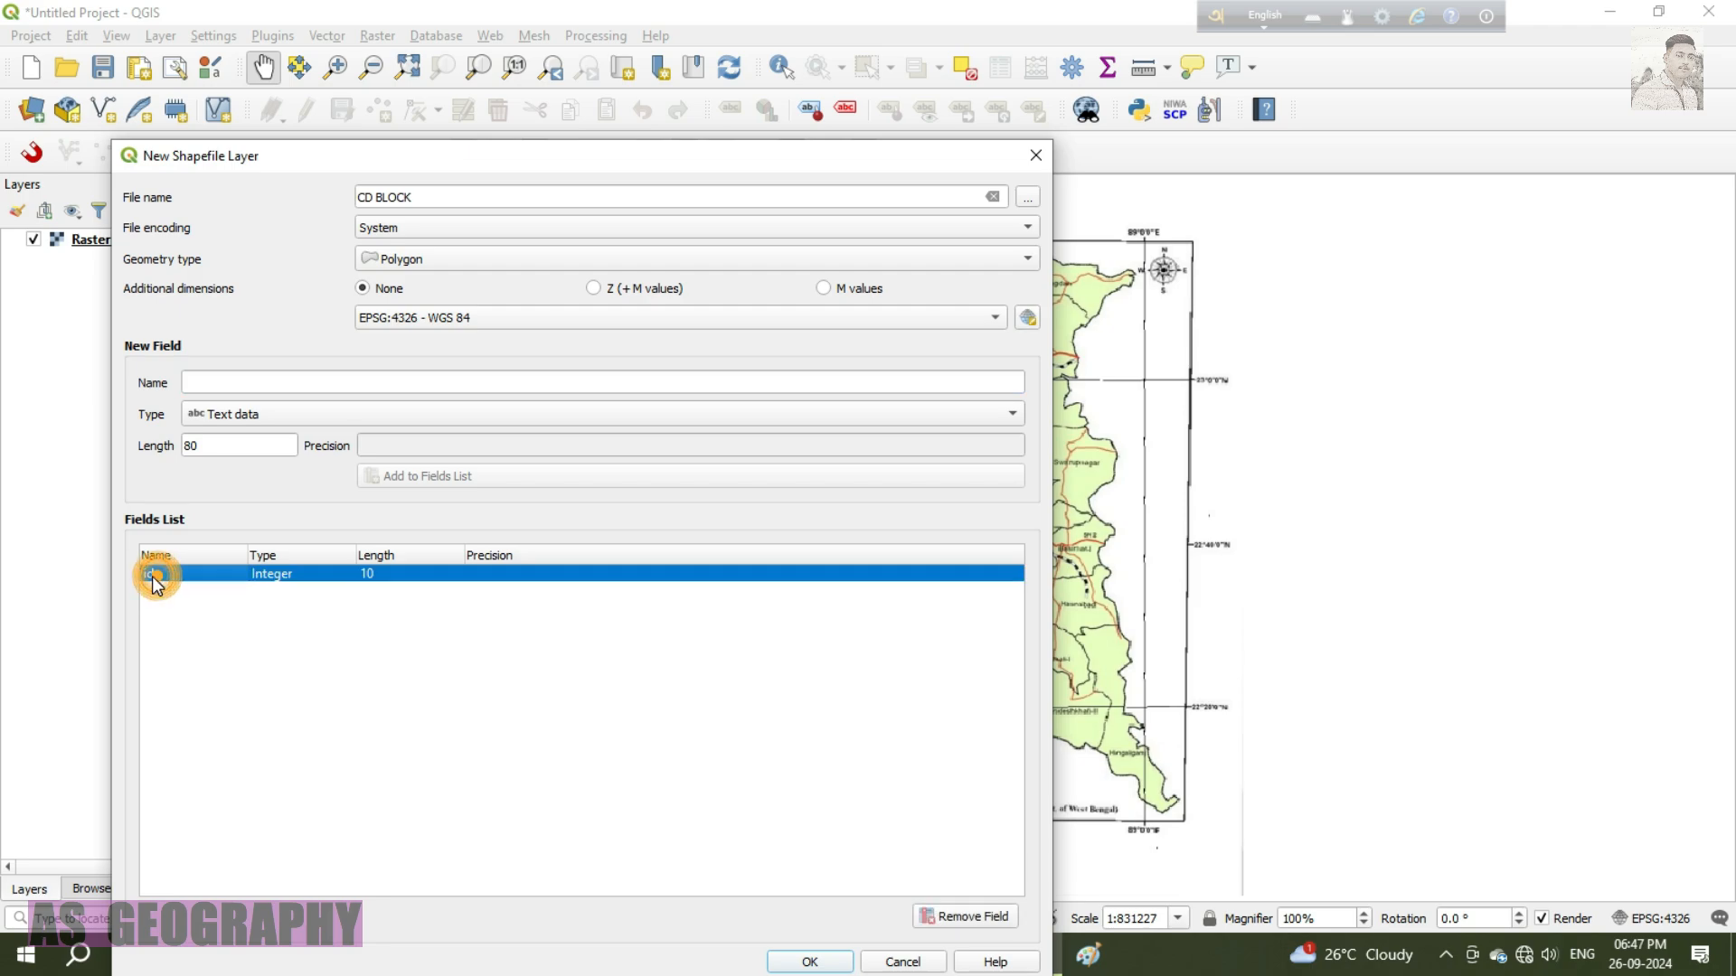
{"action": "left_click", "coordinate": [231, 384]}
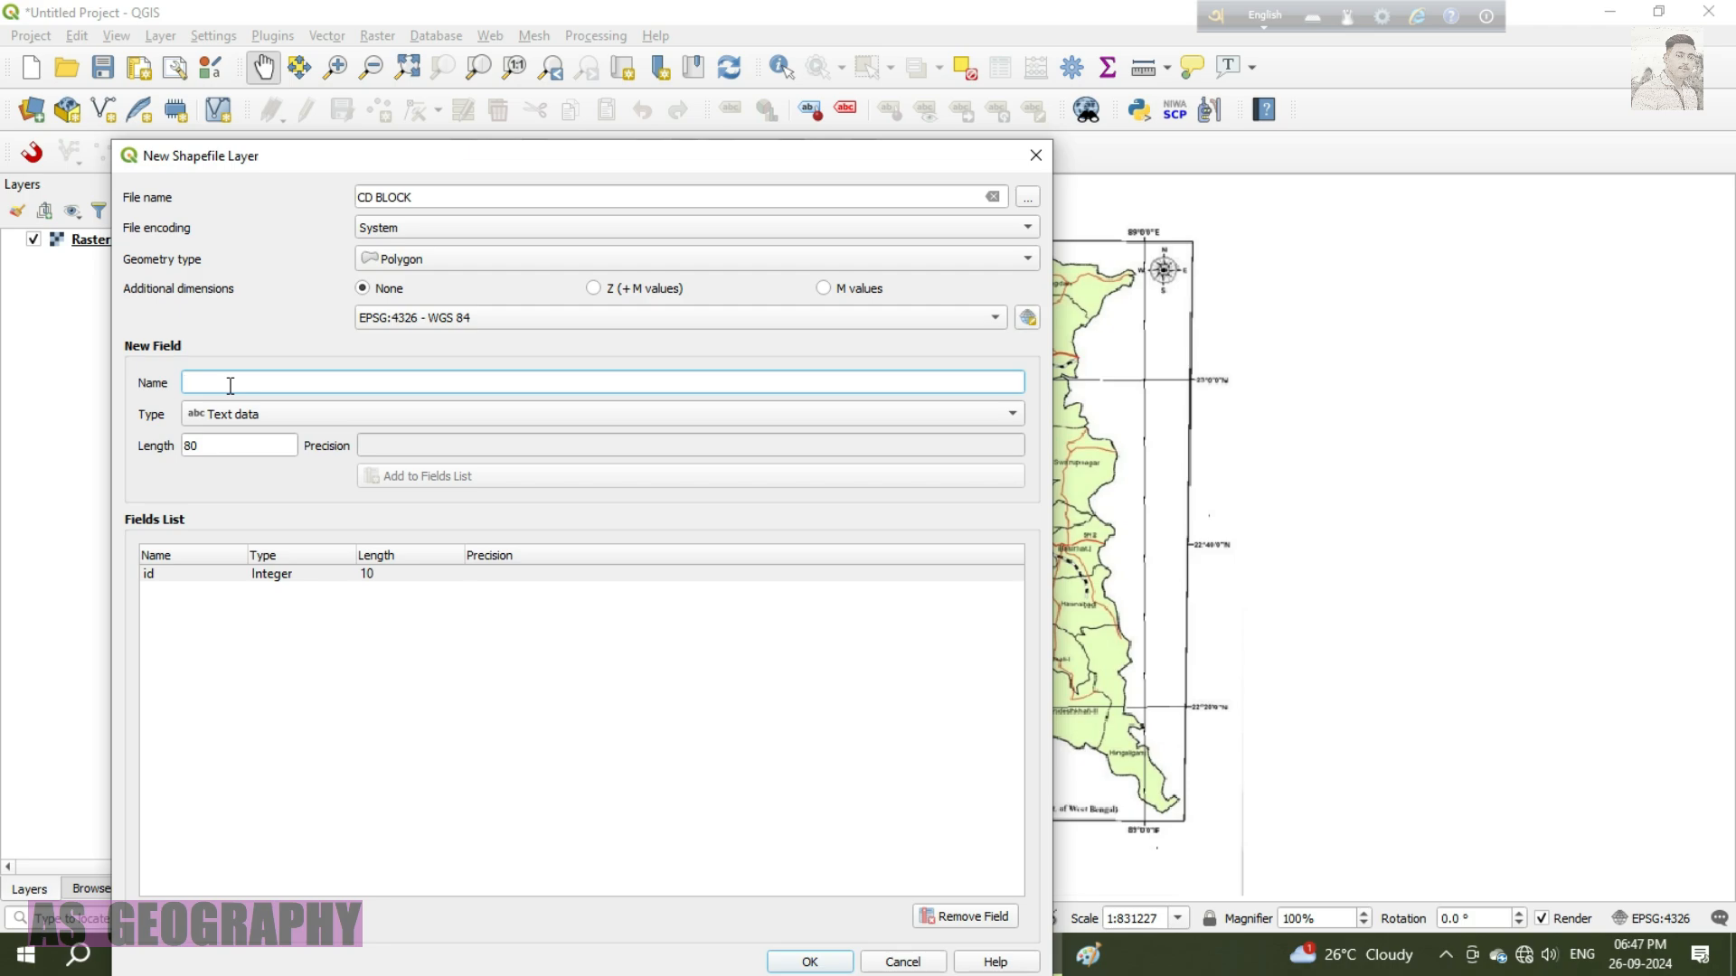
{"action": "type", "text": "CD"}
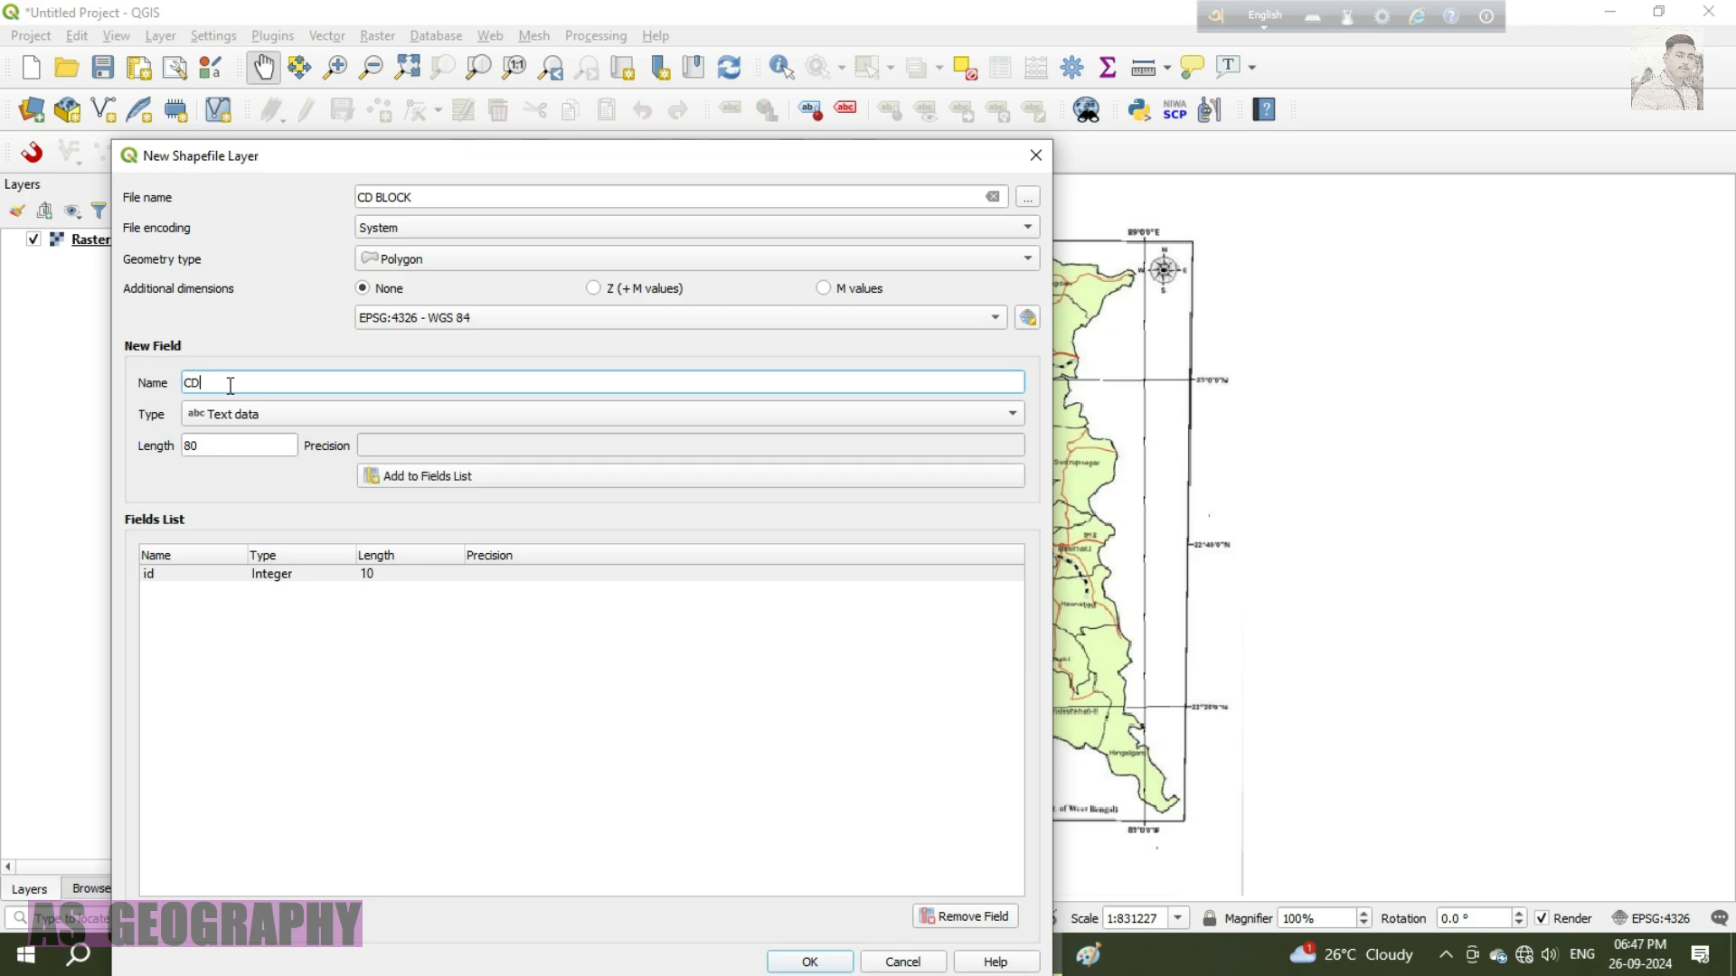
{"action": "type", "text": "_BLOCK"}
{"action": "left_click", "coordinate": [259, 416]}
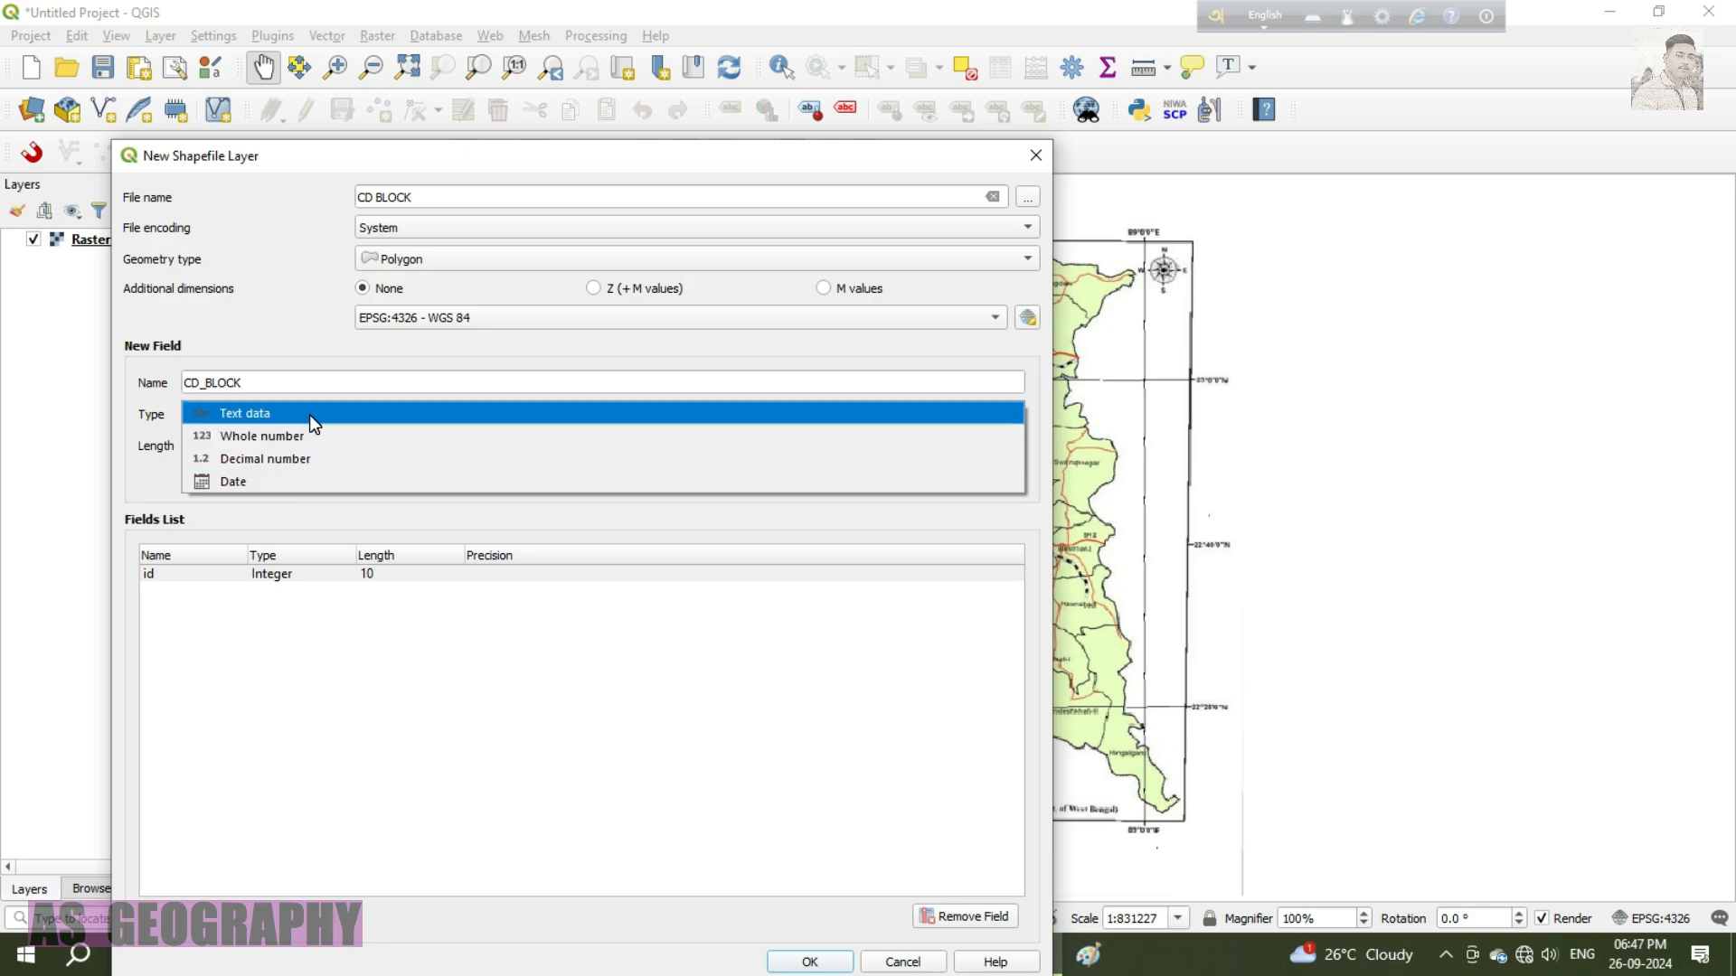
{"action": "left_click", "coordinate": [309, 414]}
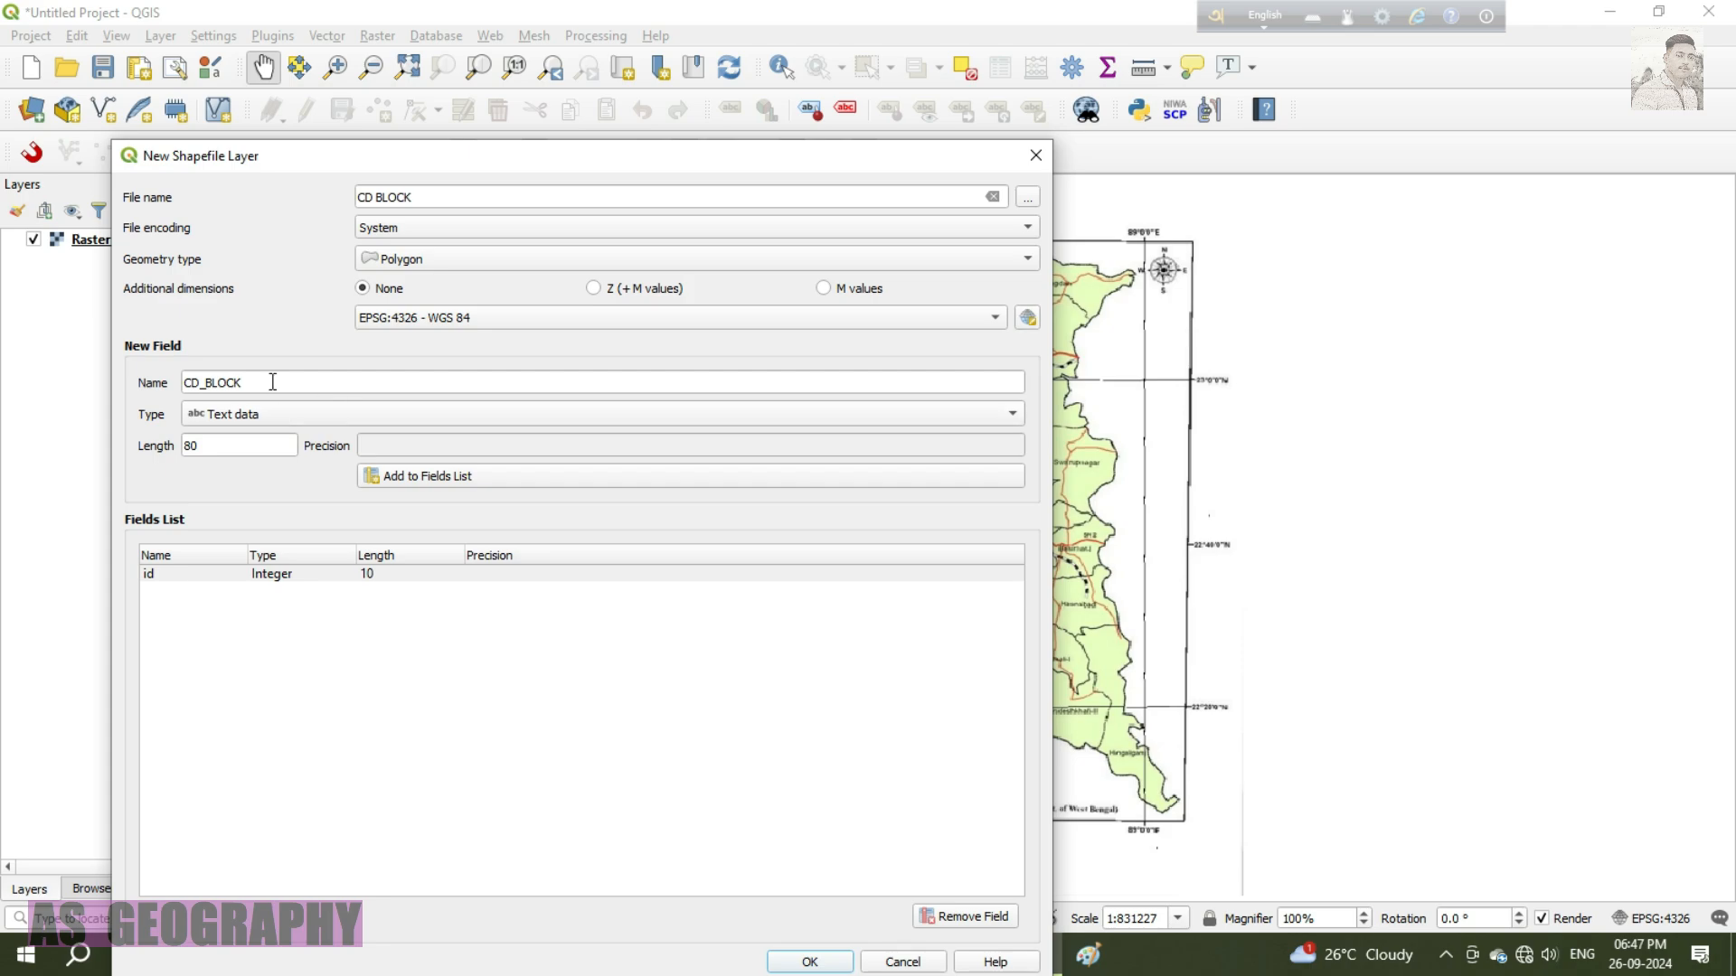
{"action": "left_click", "coordinate": [271, 381]}
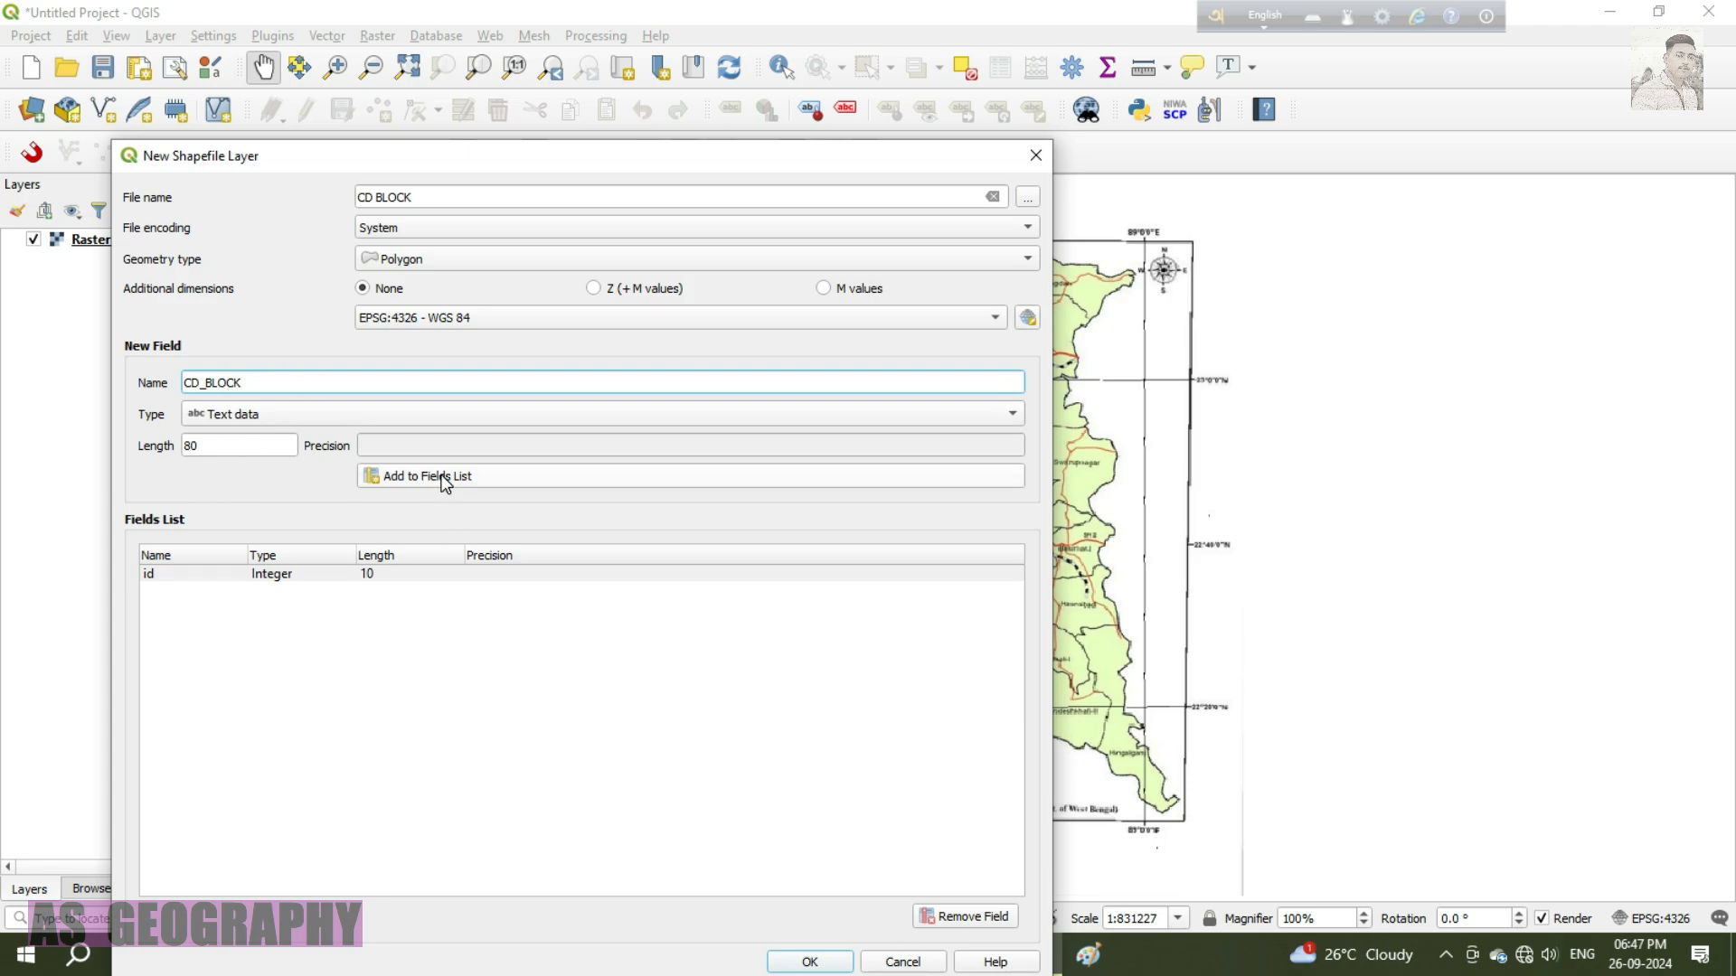
{"action": "left_click_drag", "start_coordinate": [639, 156], "coordinate": [670, 46]}
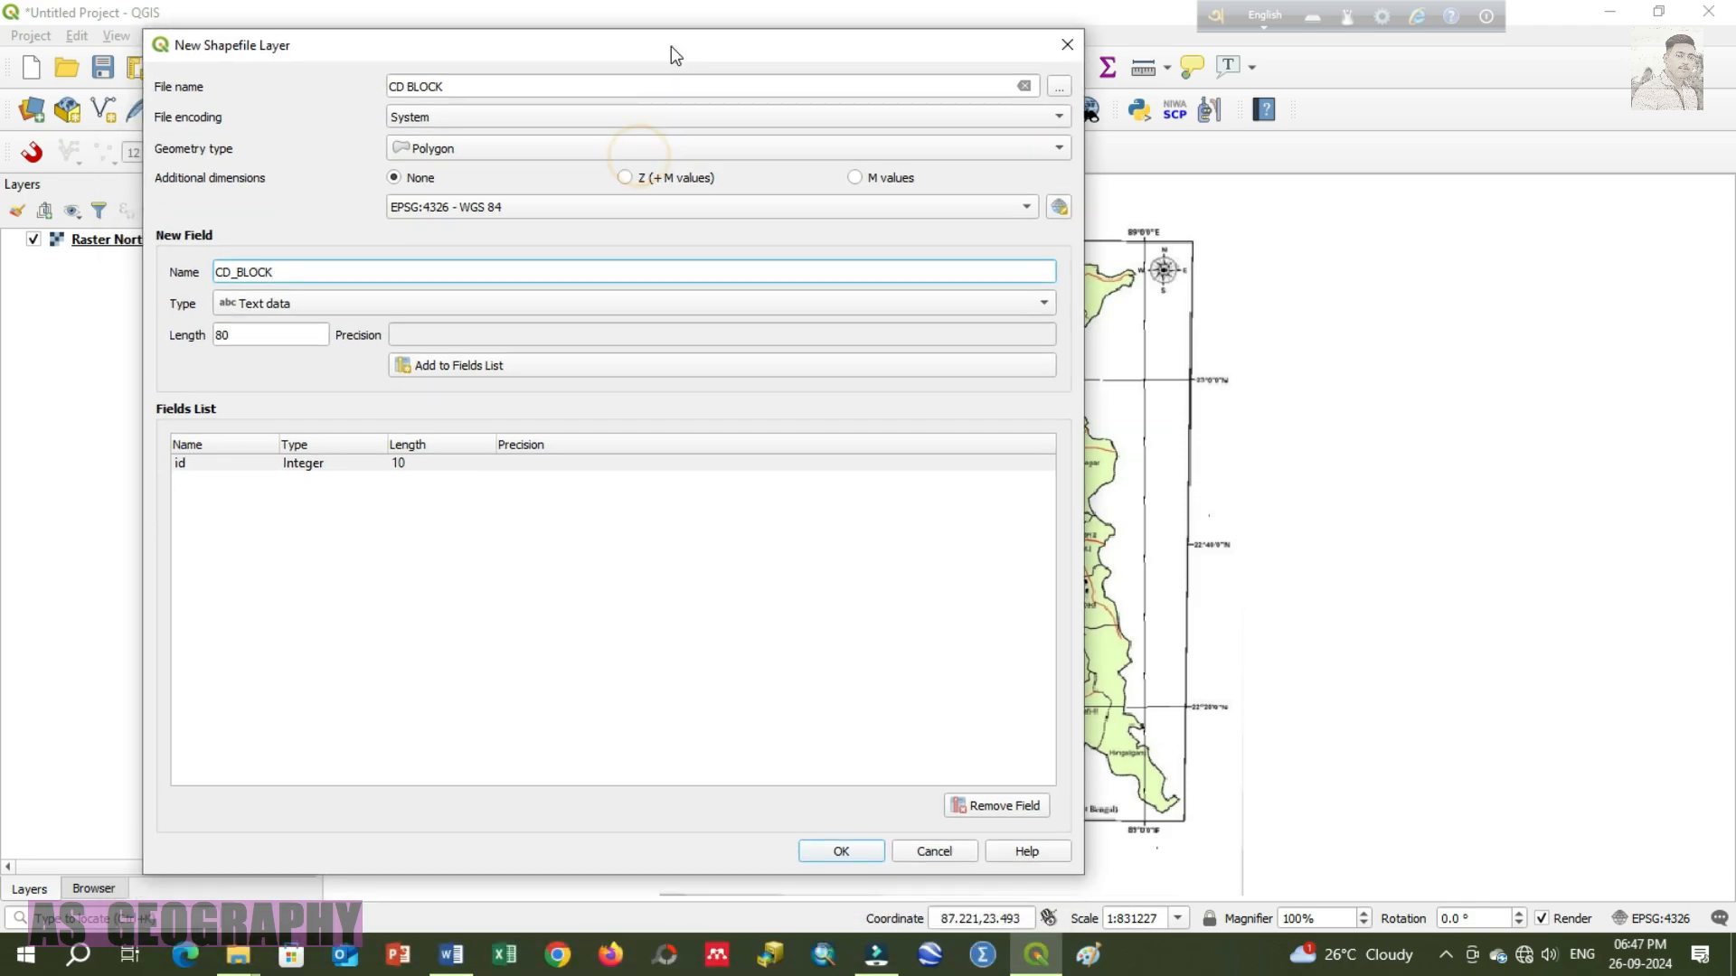
{"action": "left_click", "coordinate": [465, 365]}
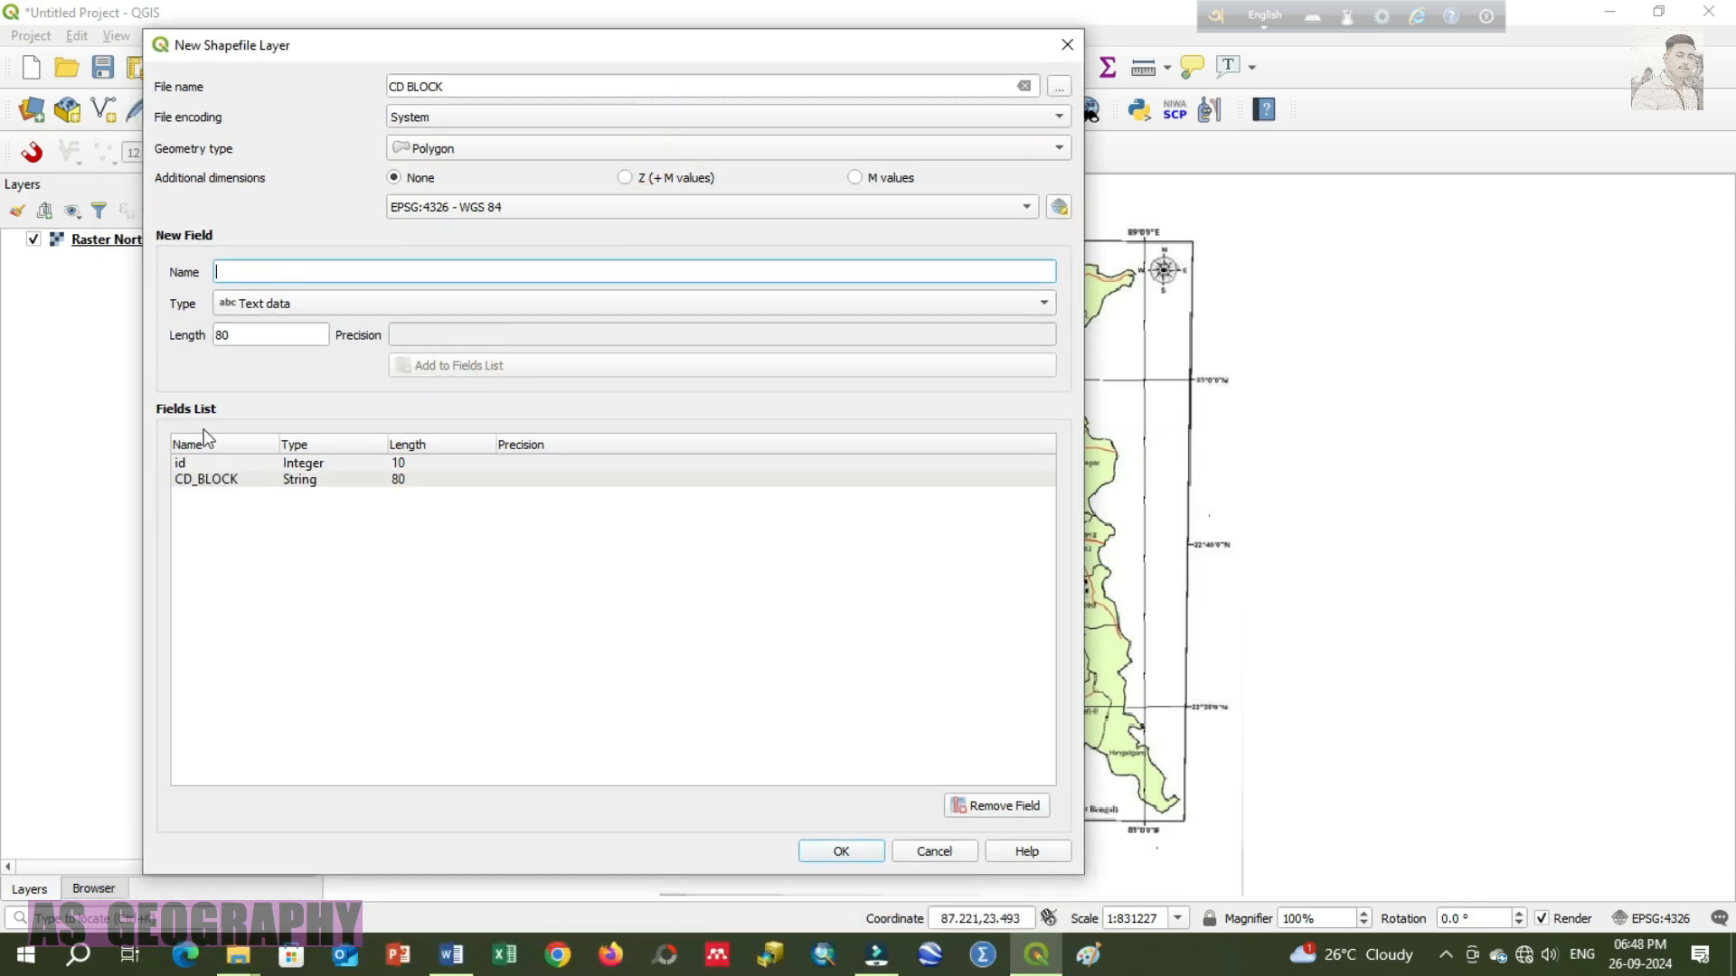
{"action": "left_click", "coordinate": [228, 477]}
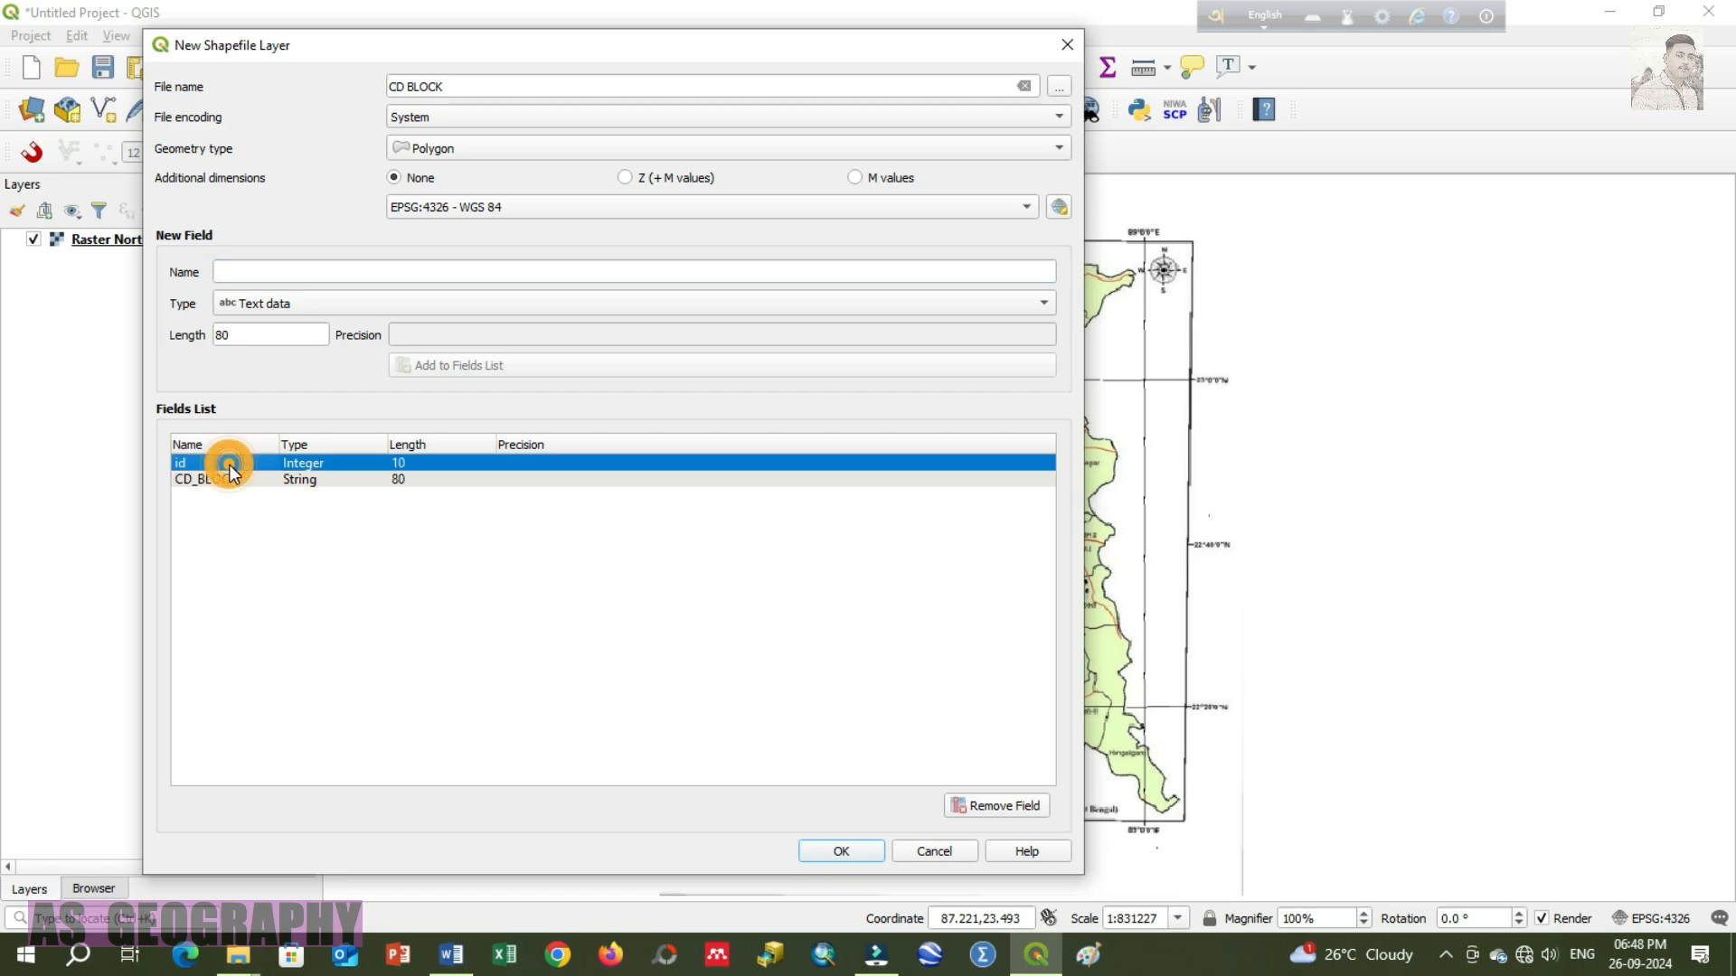
{"action": "left_click", "coordinate": [312, 529]}
{"action": "left_click", "coordinate": [286, 271]}
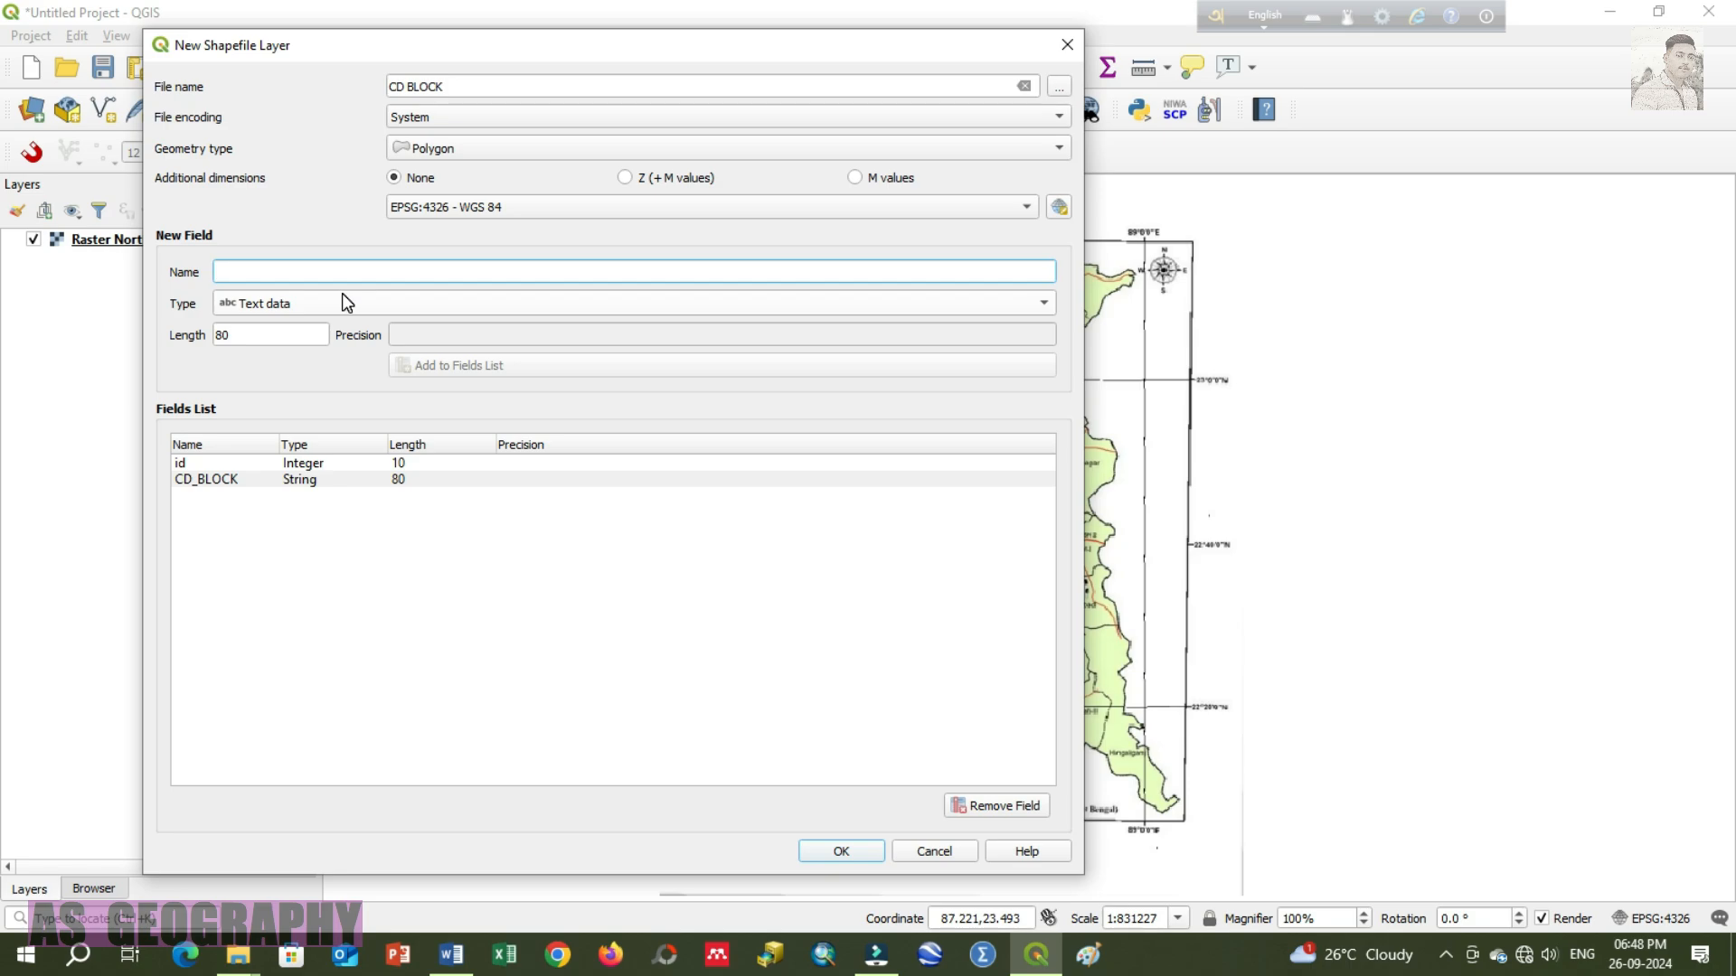
{"action": "type", "text": "OIIO"}
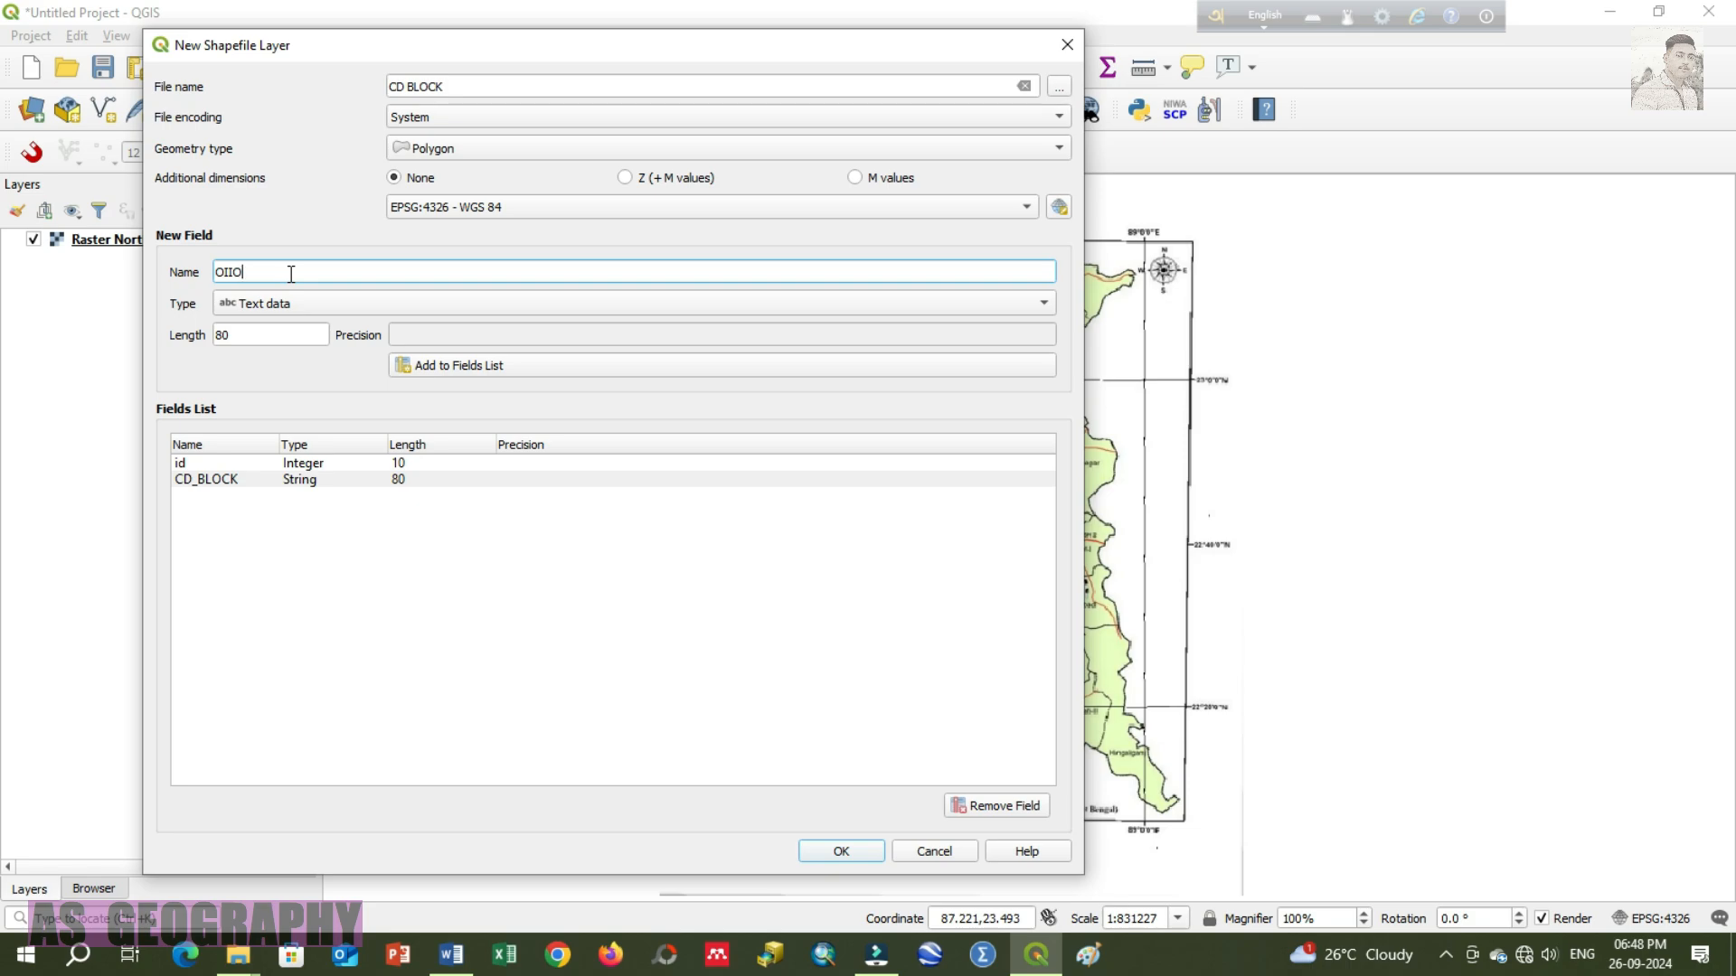
{"action": "key", "text": "BackSpace"}
{"action": "key", "text": "BackSpace"}
{"action": "key", "text": "BackSpace"}
{"action": "key", "text": "BackSpace"}
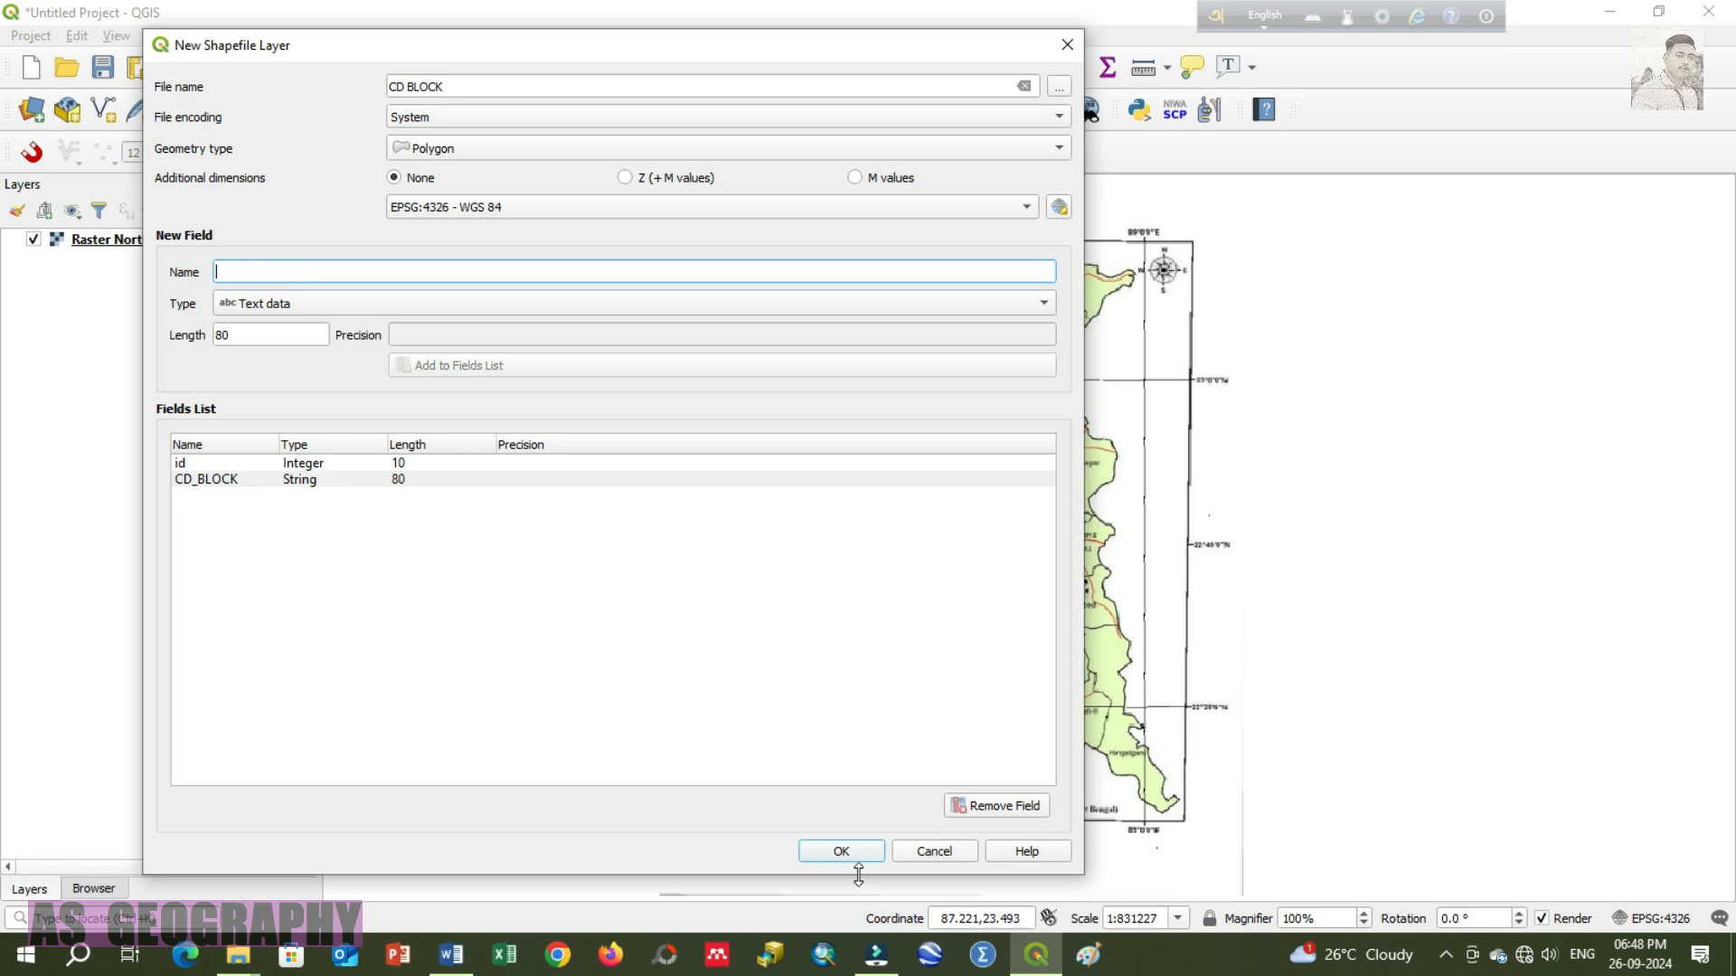
Step: Create the CD BLOCK shapefile layer from the configured settings
{"action": "left_click", "coordinate": [841, 851]}
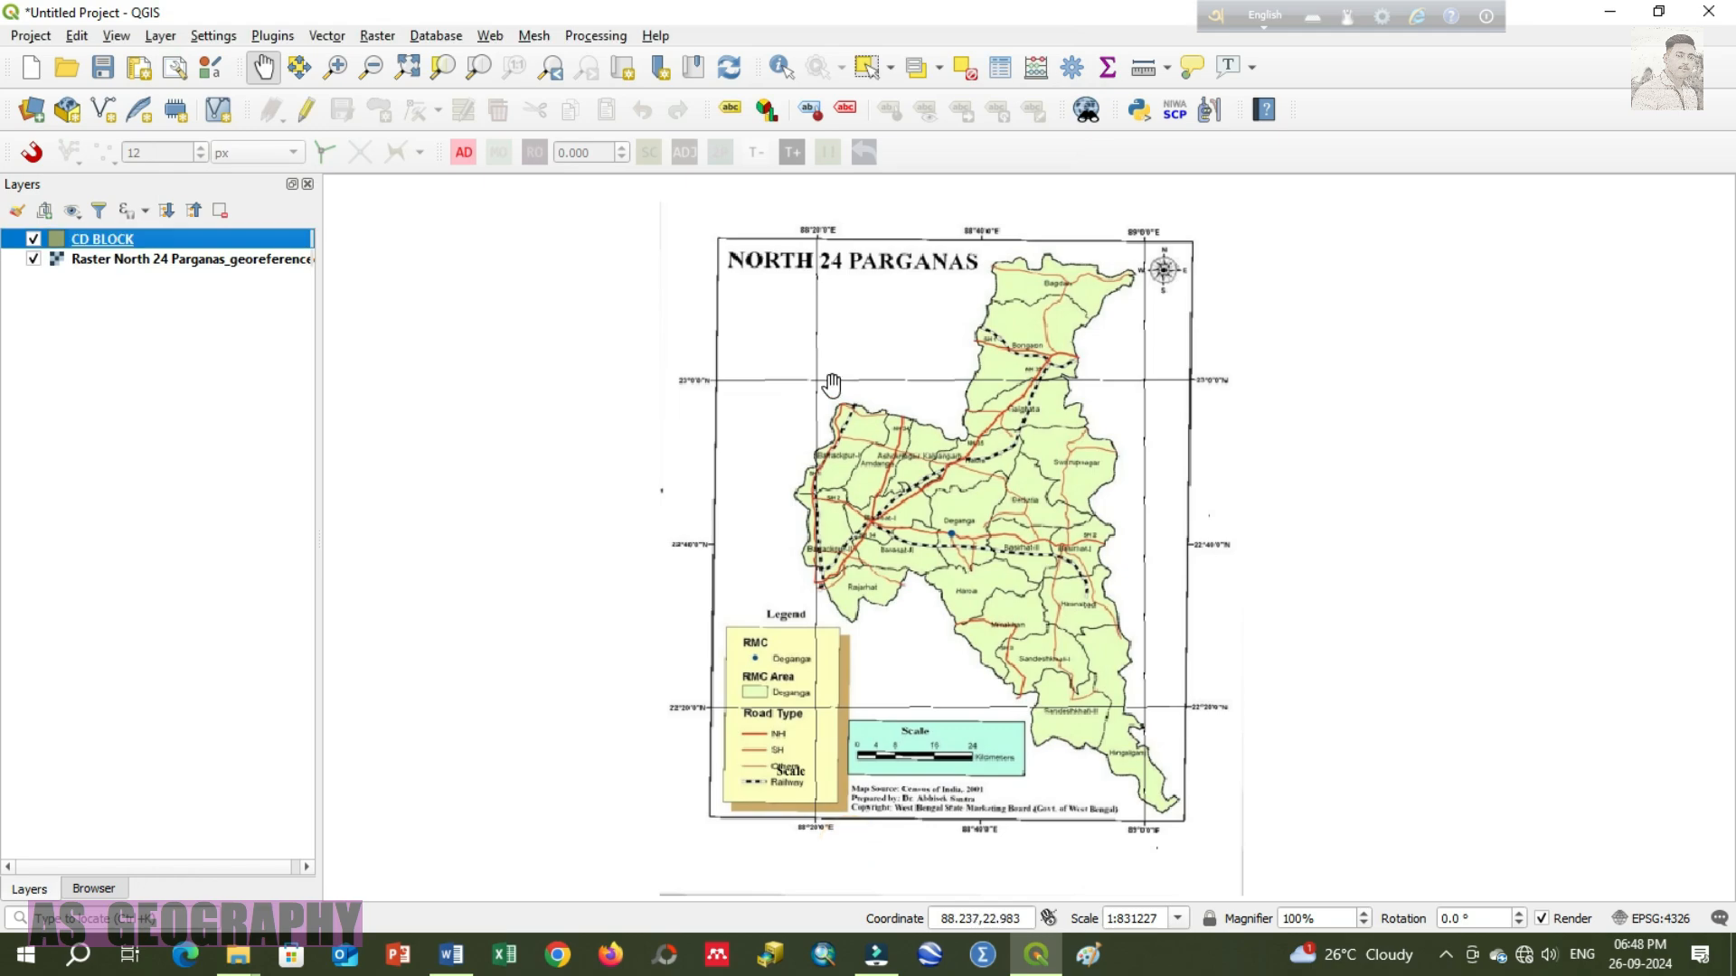
{"action": "left_click", "coordinate": [103, 255]}
{"action": "left_click", "coordinate": [101, 241]}
{"action": "left_click", "coordinate": [154, 349]}
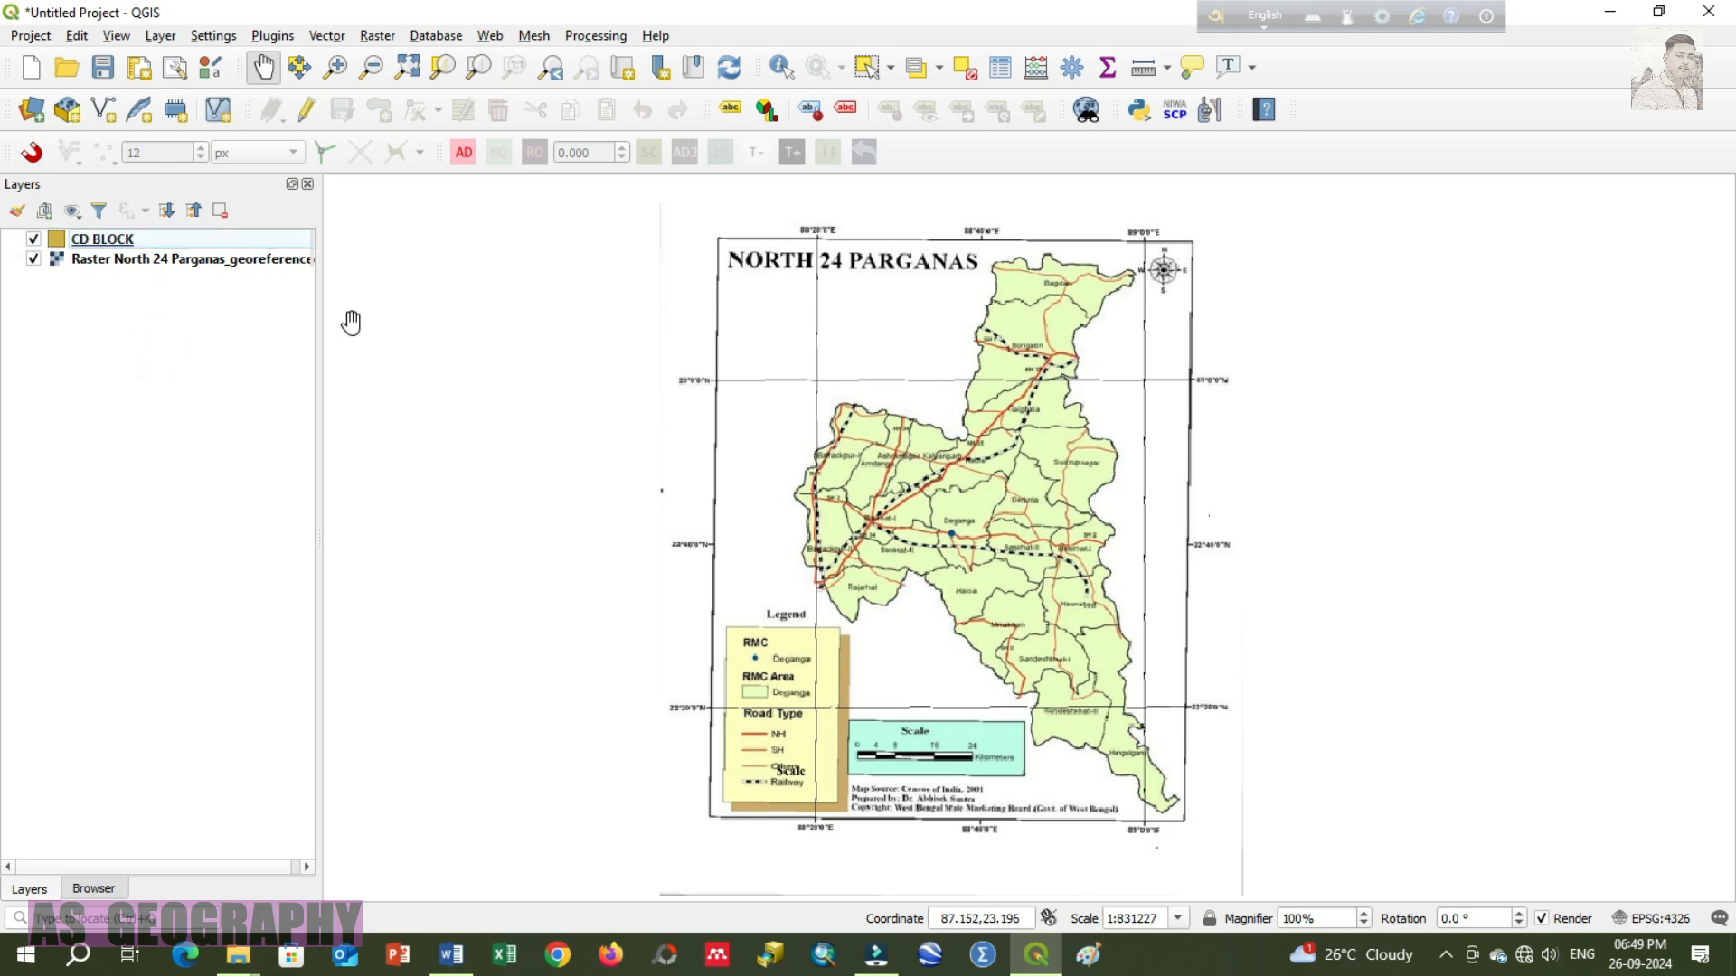
Step: Select the CD BLOCK layer and turn on editing for it
{"action": "left_click_drag", "start_coordinate": [899, 433], "coordinate": [851, 429]}
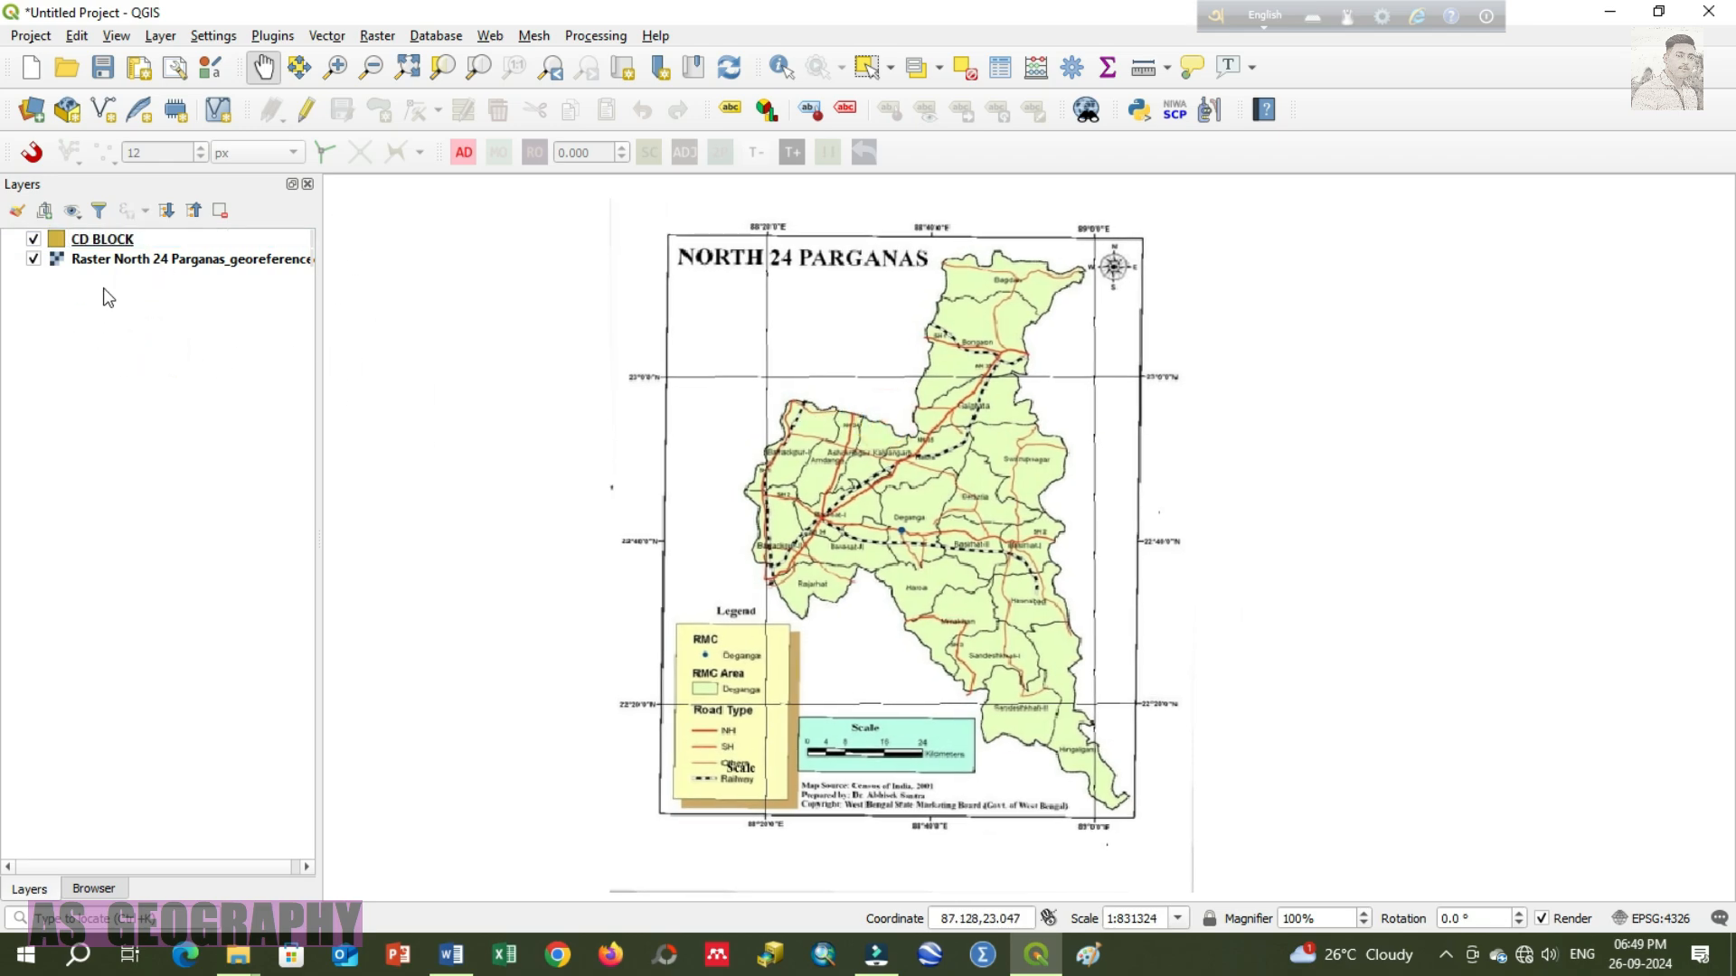
{"action": "left_click", "coordinate": [117, 240]}
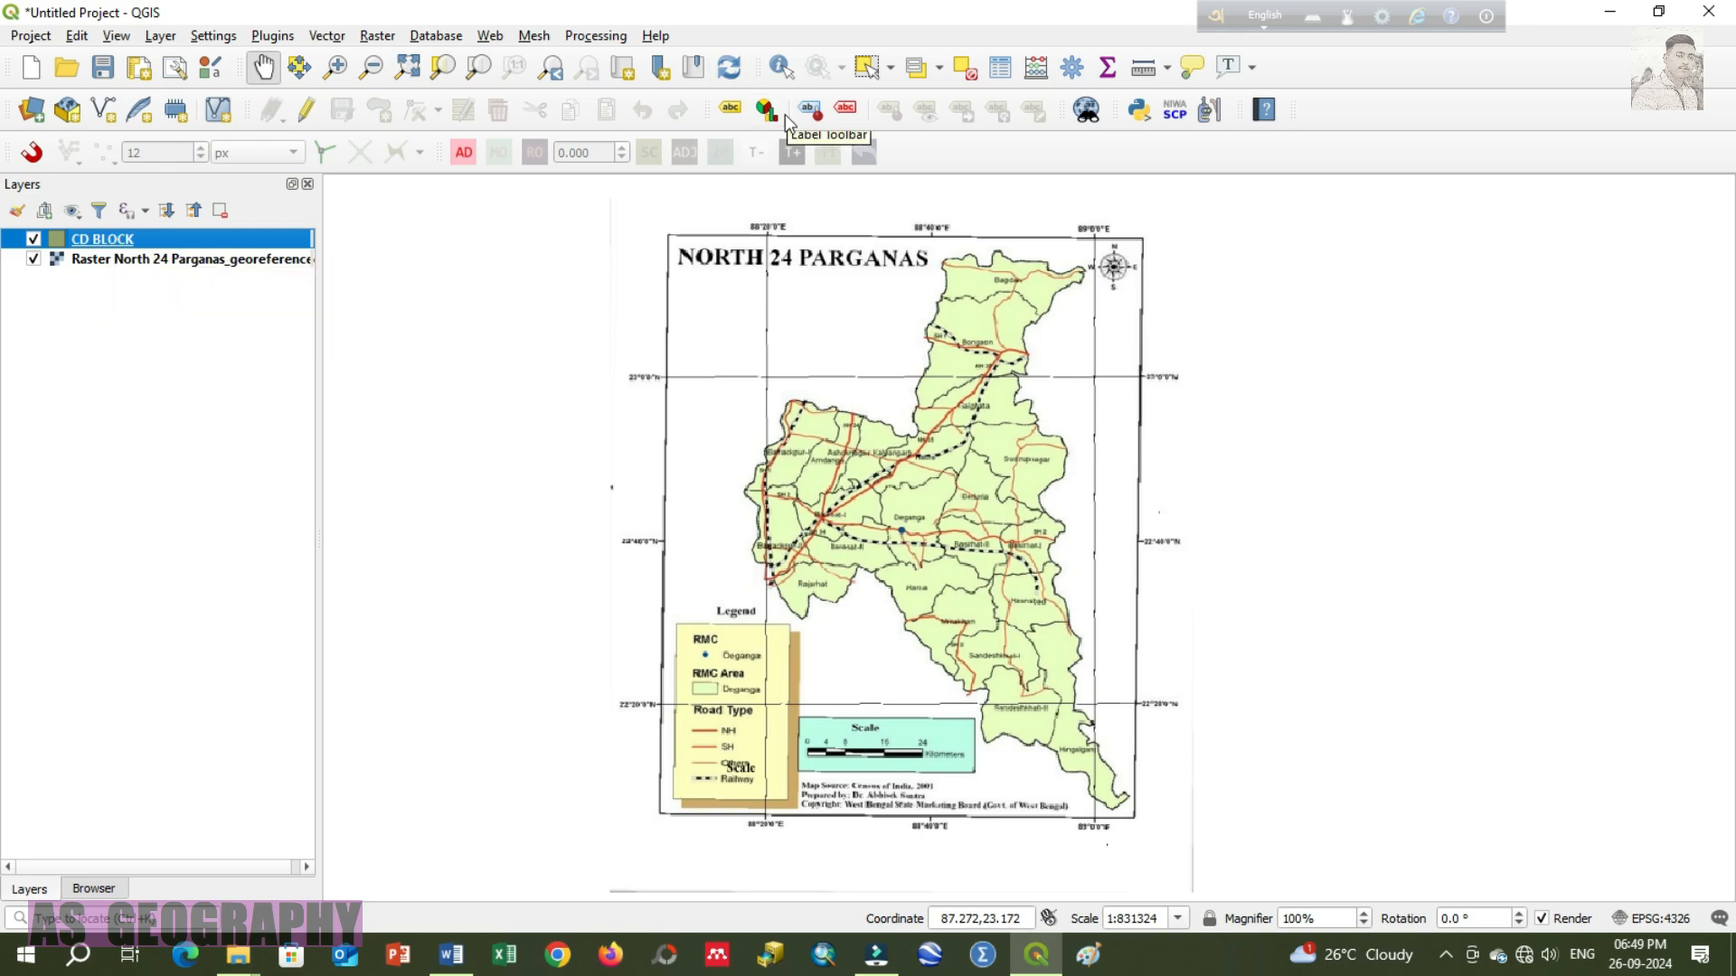
{"action": "left_click", "coordinate": [143, 259]}
{"action": "left_click", "coordinate": [116, 242]}
{"action": "left_click", "coordinate": [302, 109]}
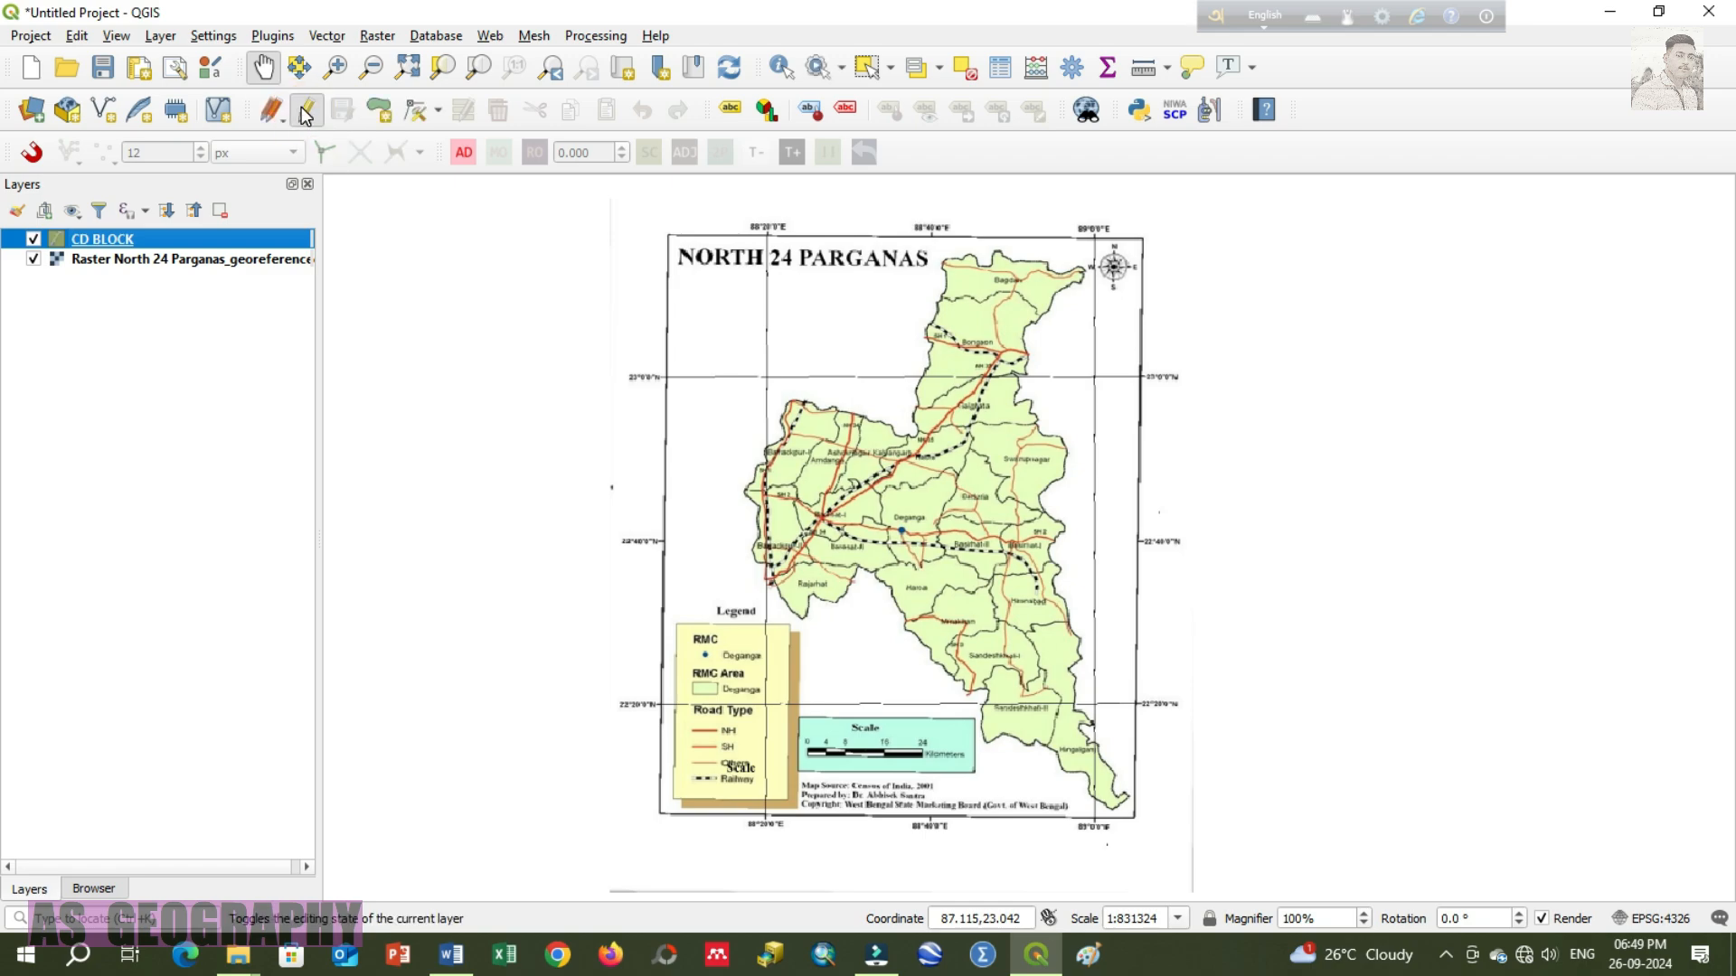
Step: Start a polygon in the CD BLOCK layer at the Bagdah block's southeastern junction and trace the lower part of its eastern boundary northward
{"action": "left_click", "coordinate": [379, 112]}
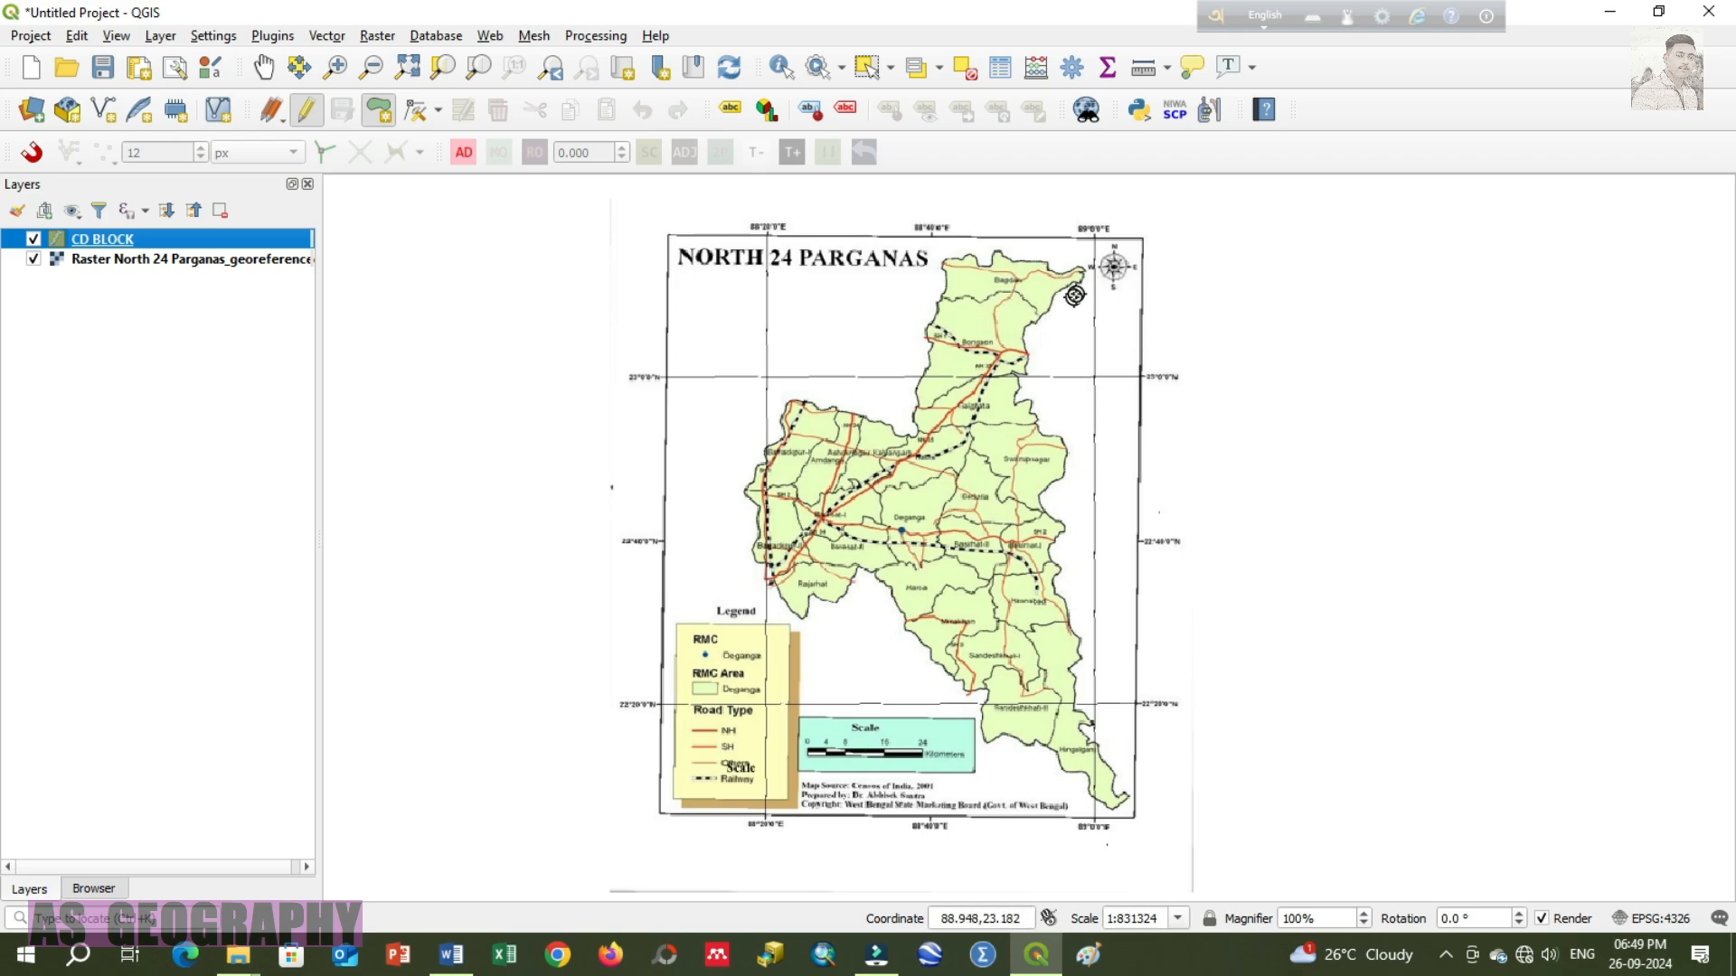
{"action": "scroll", "coordinate": [1080, 269], "scroll_direction": "up", "scroll_amount": 2}
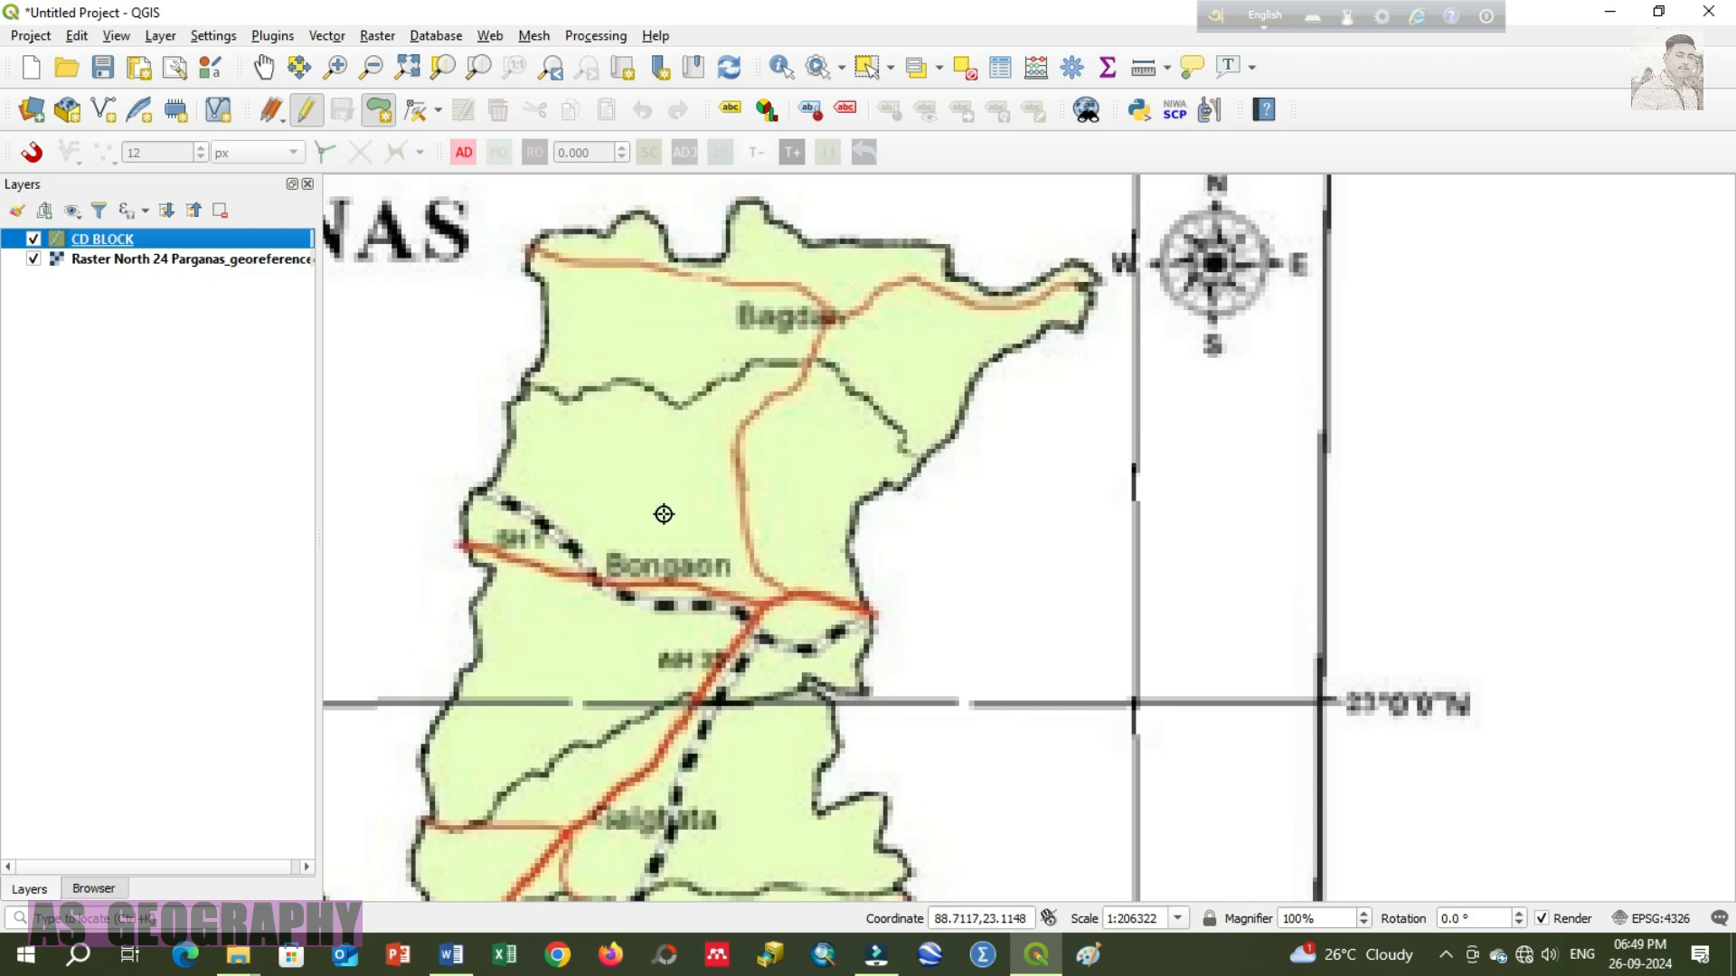
{"action": "scroll", "coordinate": [823, 318], "scroll_direction": "up", "scroll_amount": 1}
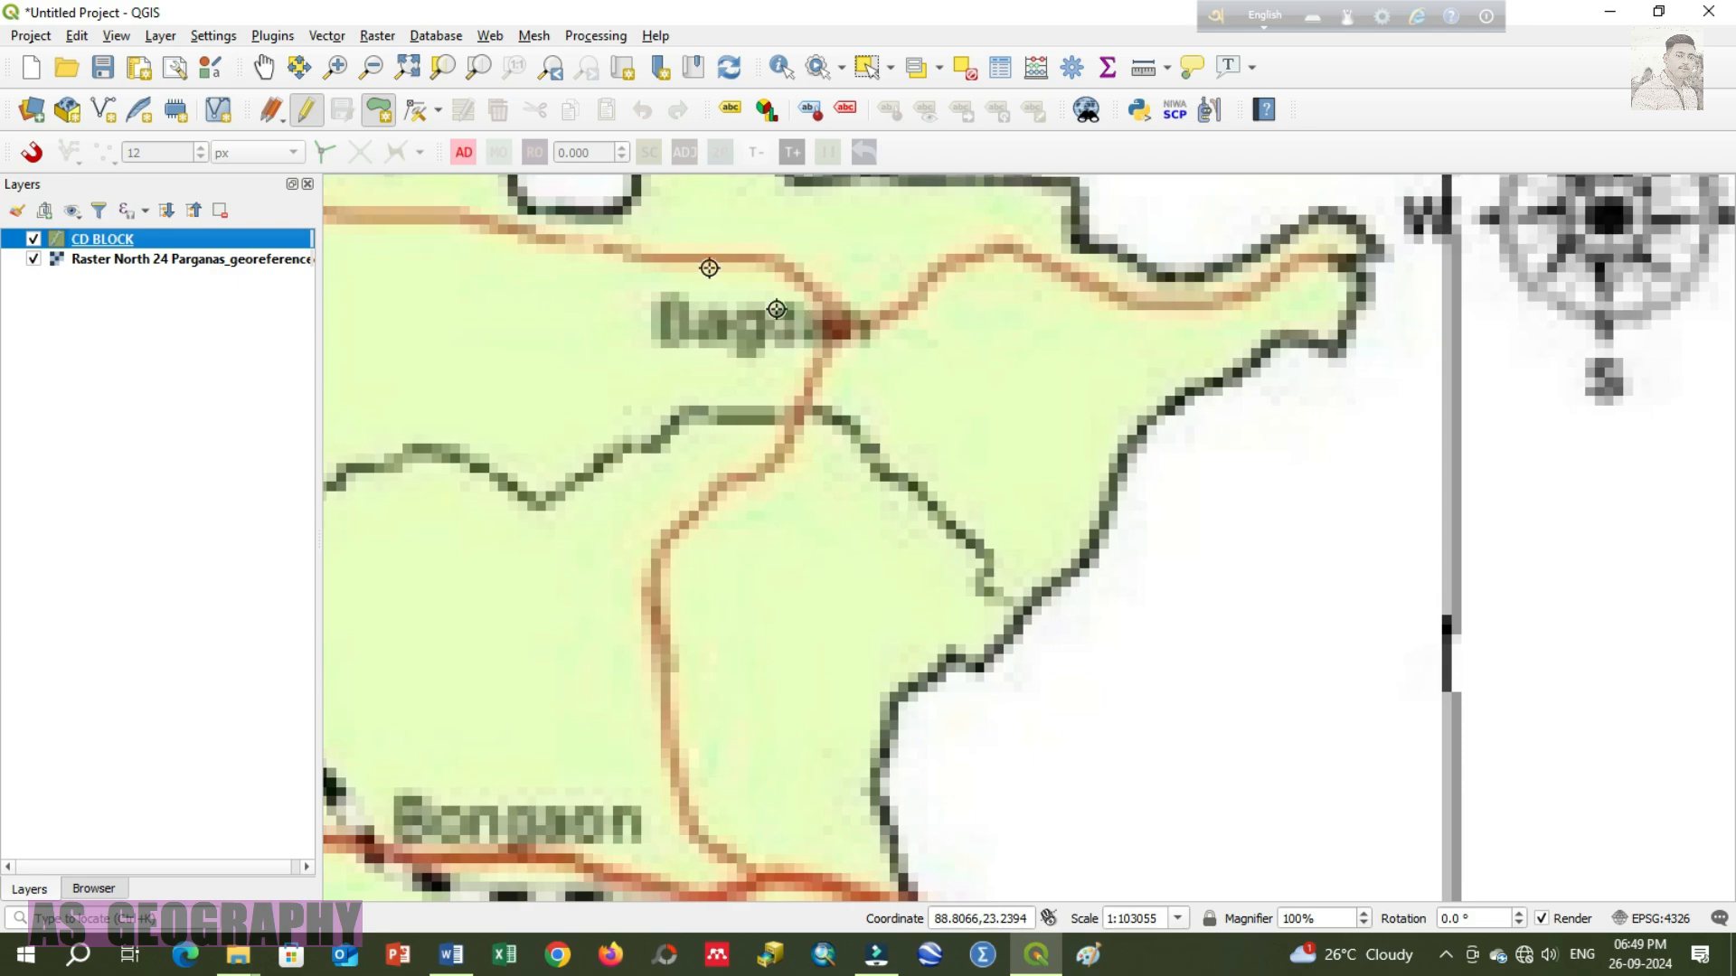
{"action": "left_click", "coordinate": [266, 68]}
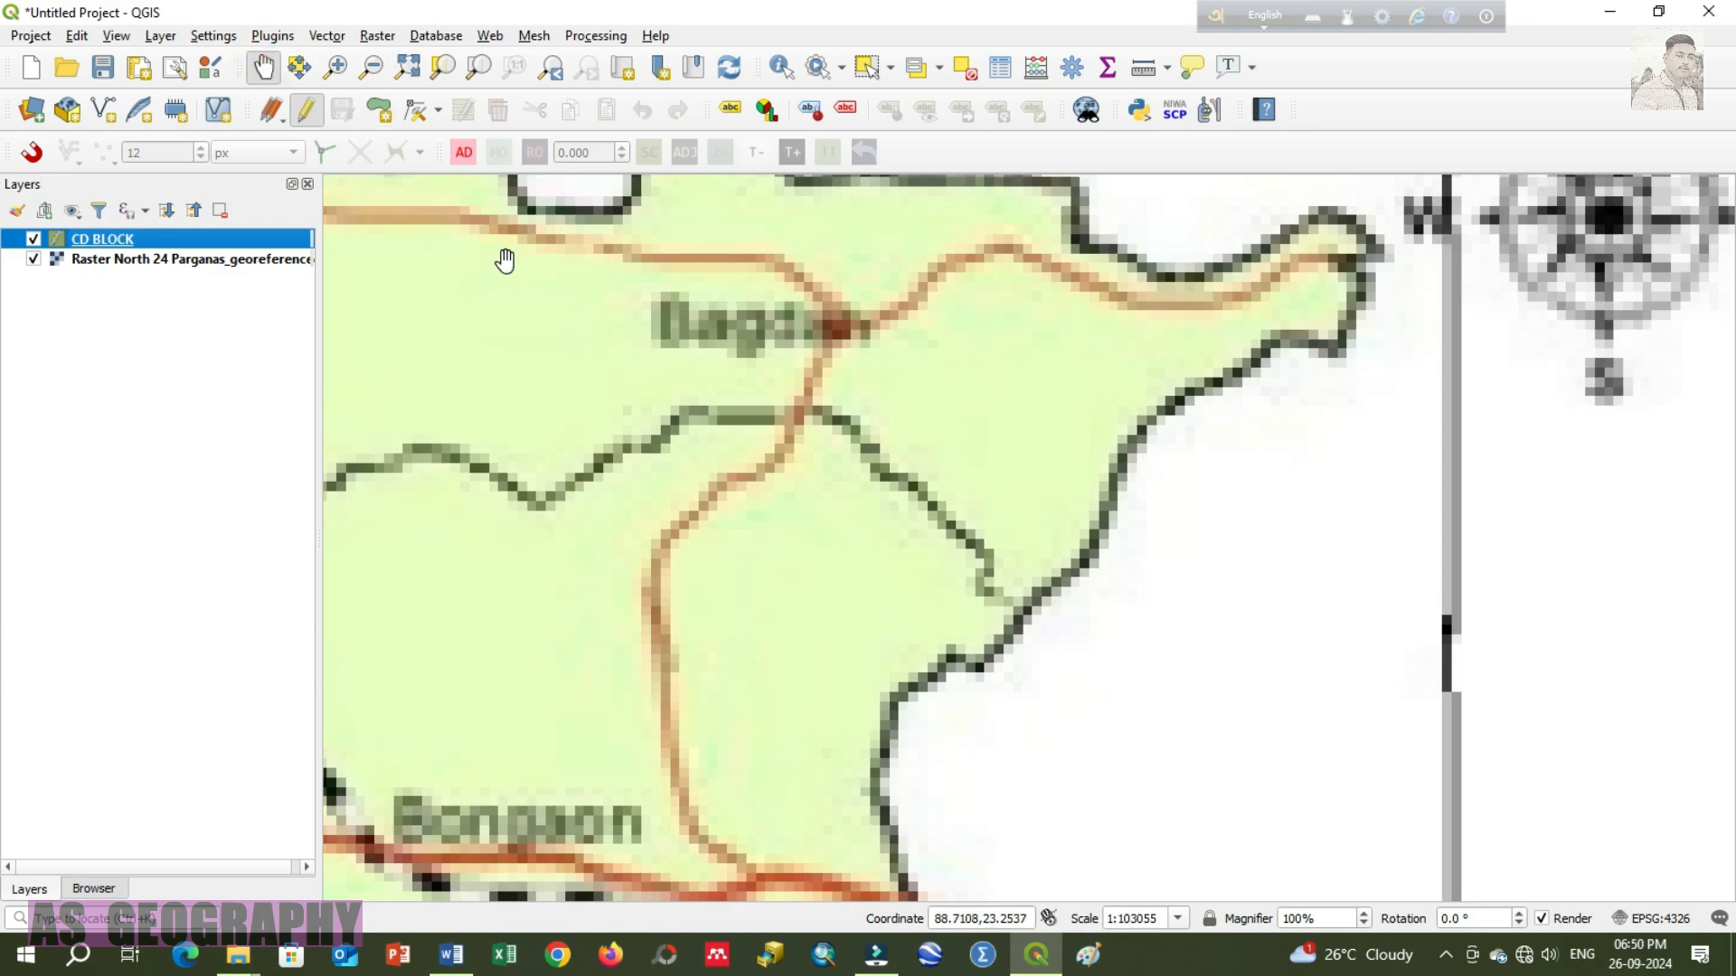
{"action": "left_click_drag", "start_coordinate": [503, 259], "coordinate": [778, 415]}
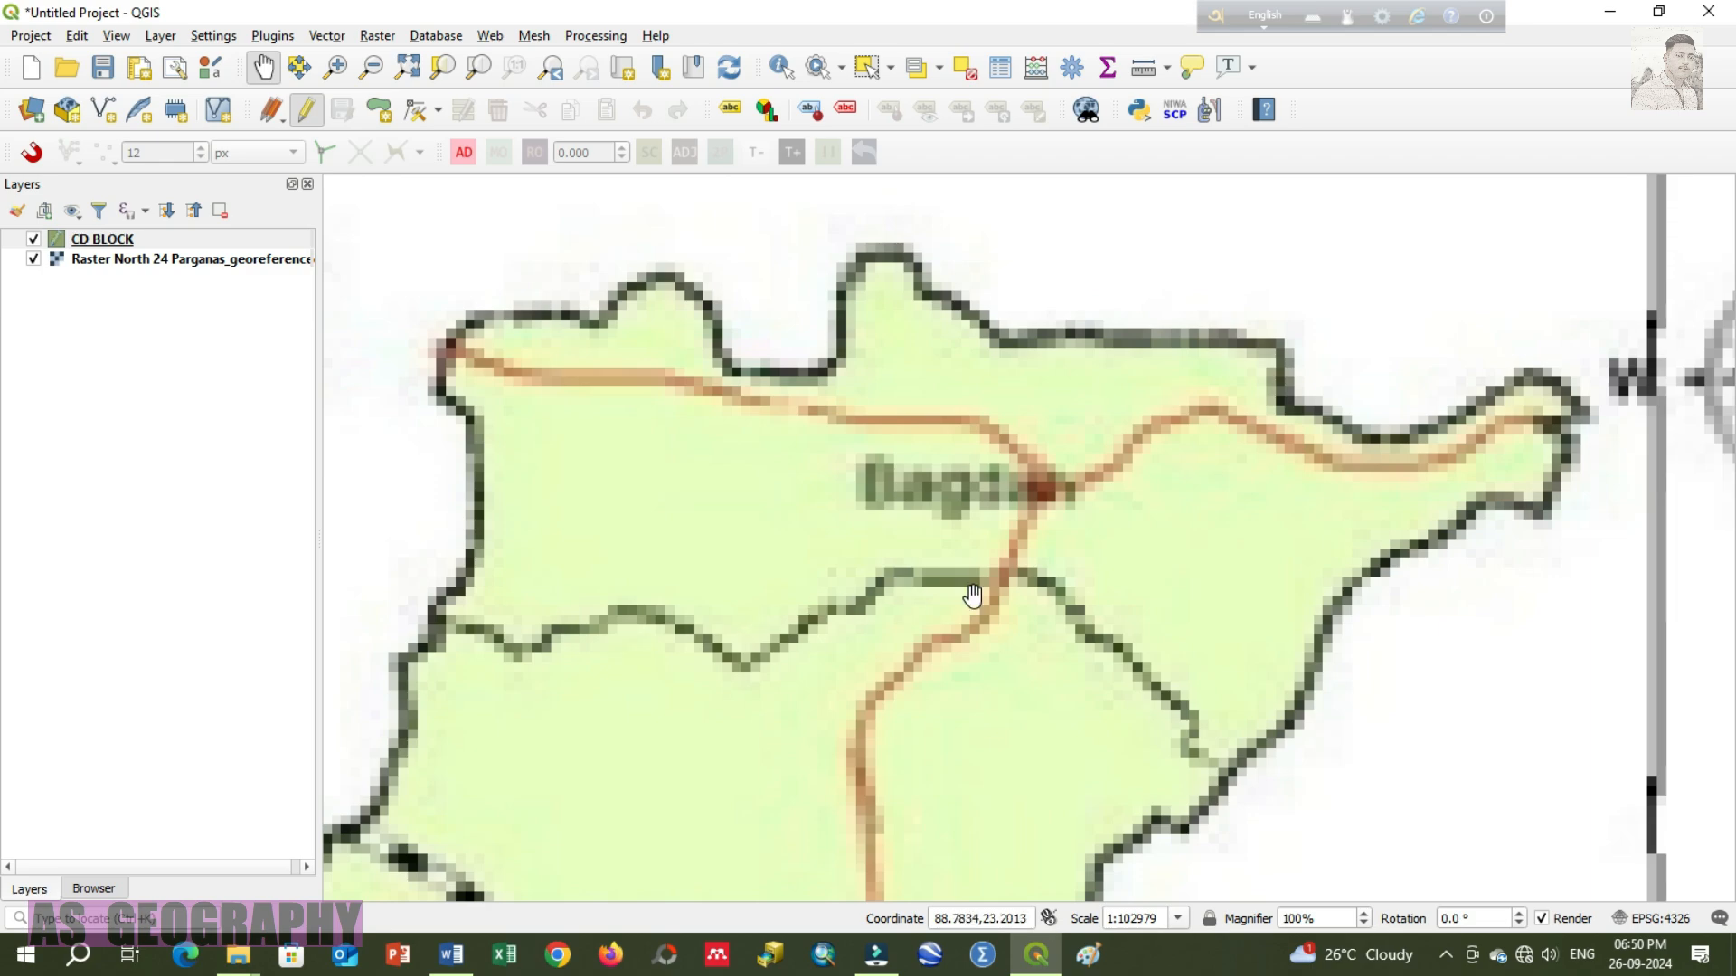
{"action": "left_click_drag", "start_coordinate": [1298, 385], "coordinate": [1168, 332]}
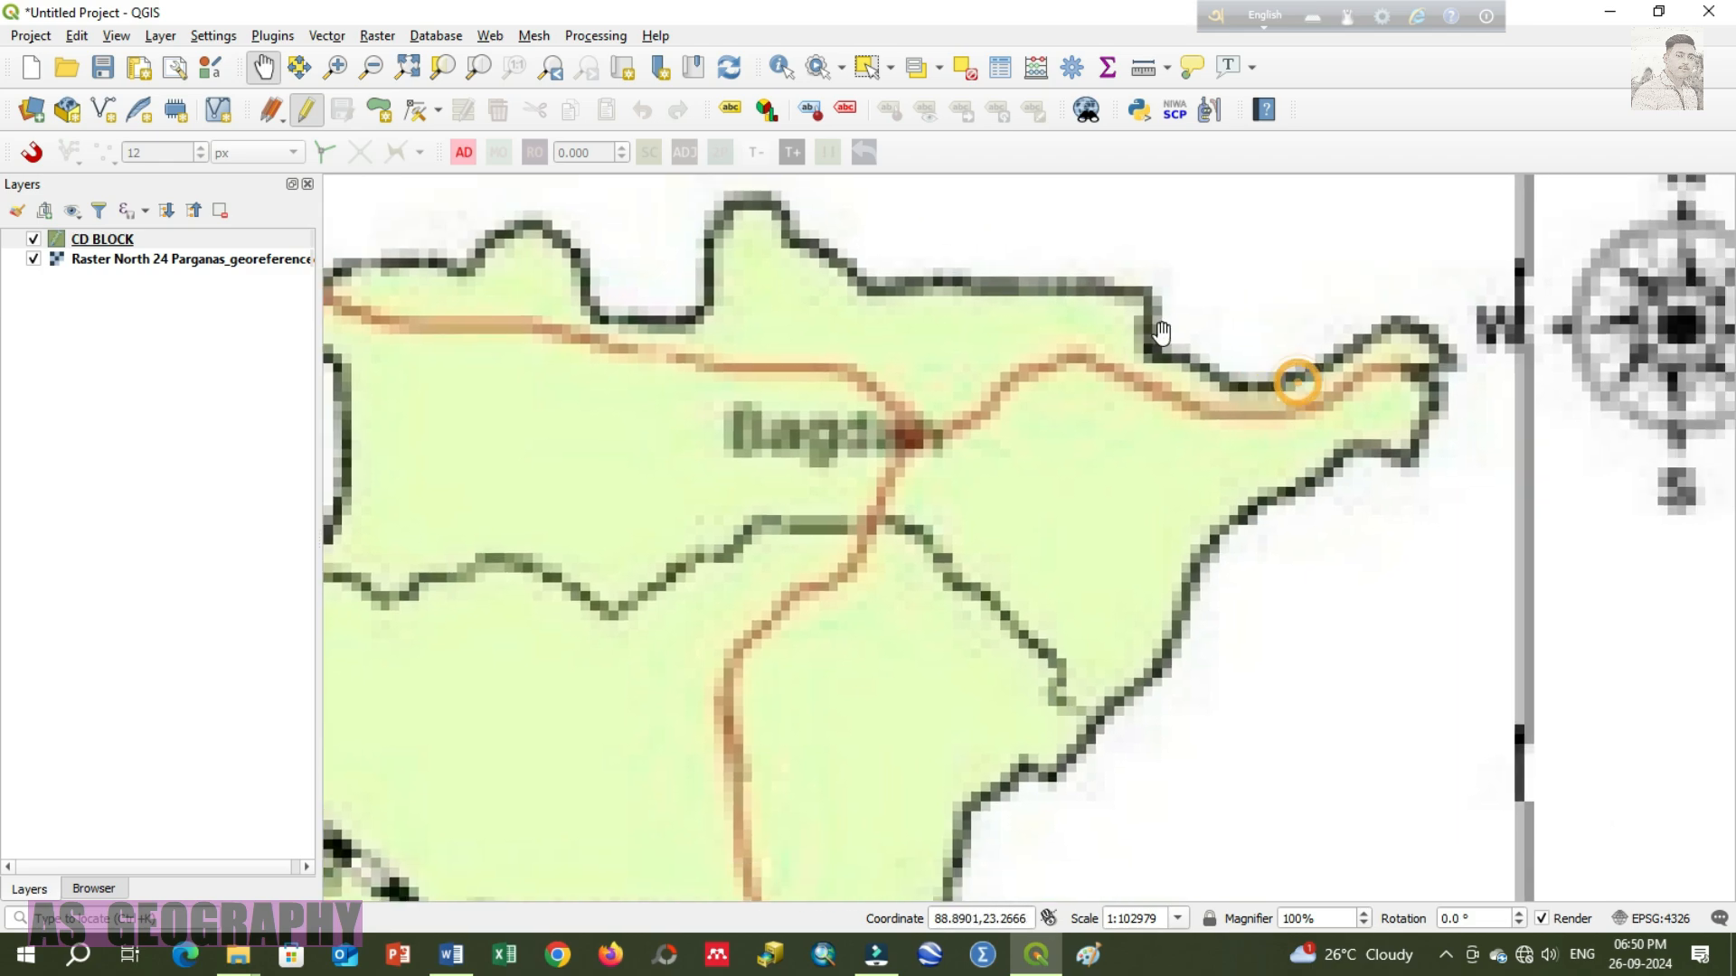
{"action": "left_click_drag", "start_coordinate": [750, 279], "coordinate": [965, 349]}
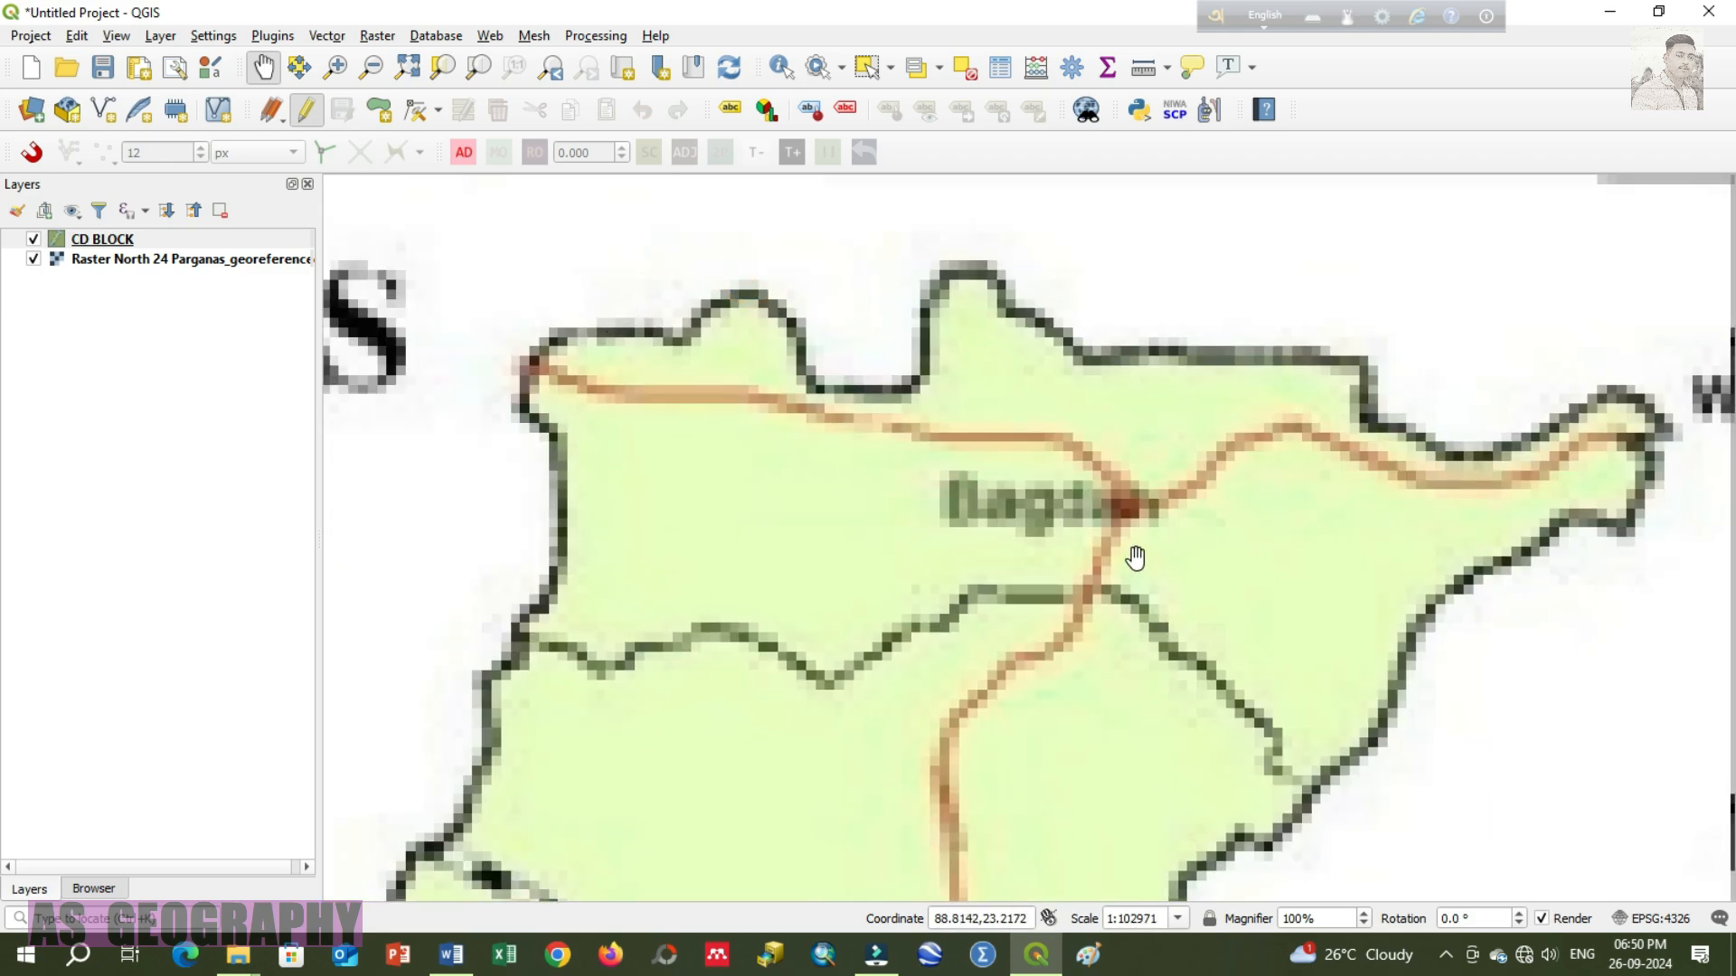
{"action": "scroll", "coordinate": [1148, 559], "scroll_direction": "up", "scroll_amount": 1}
{"action": "left_click_drag", "start_coordinate": [1251, 655], "coordinate": [1065, 480]}
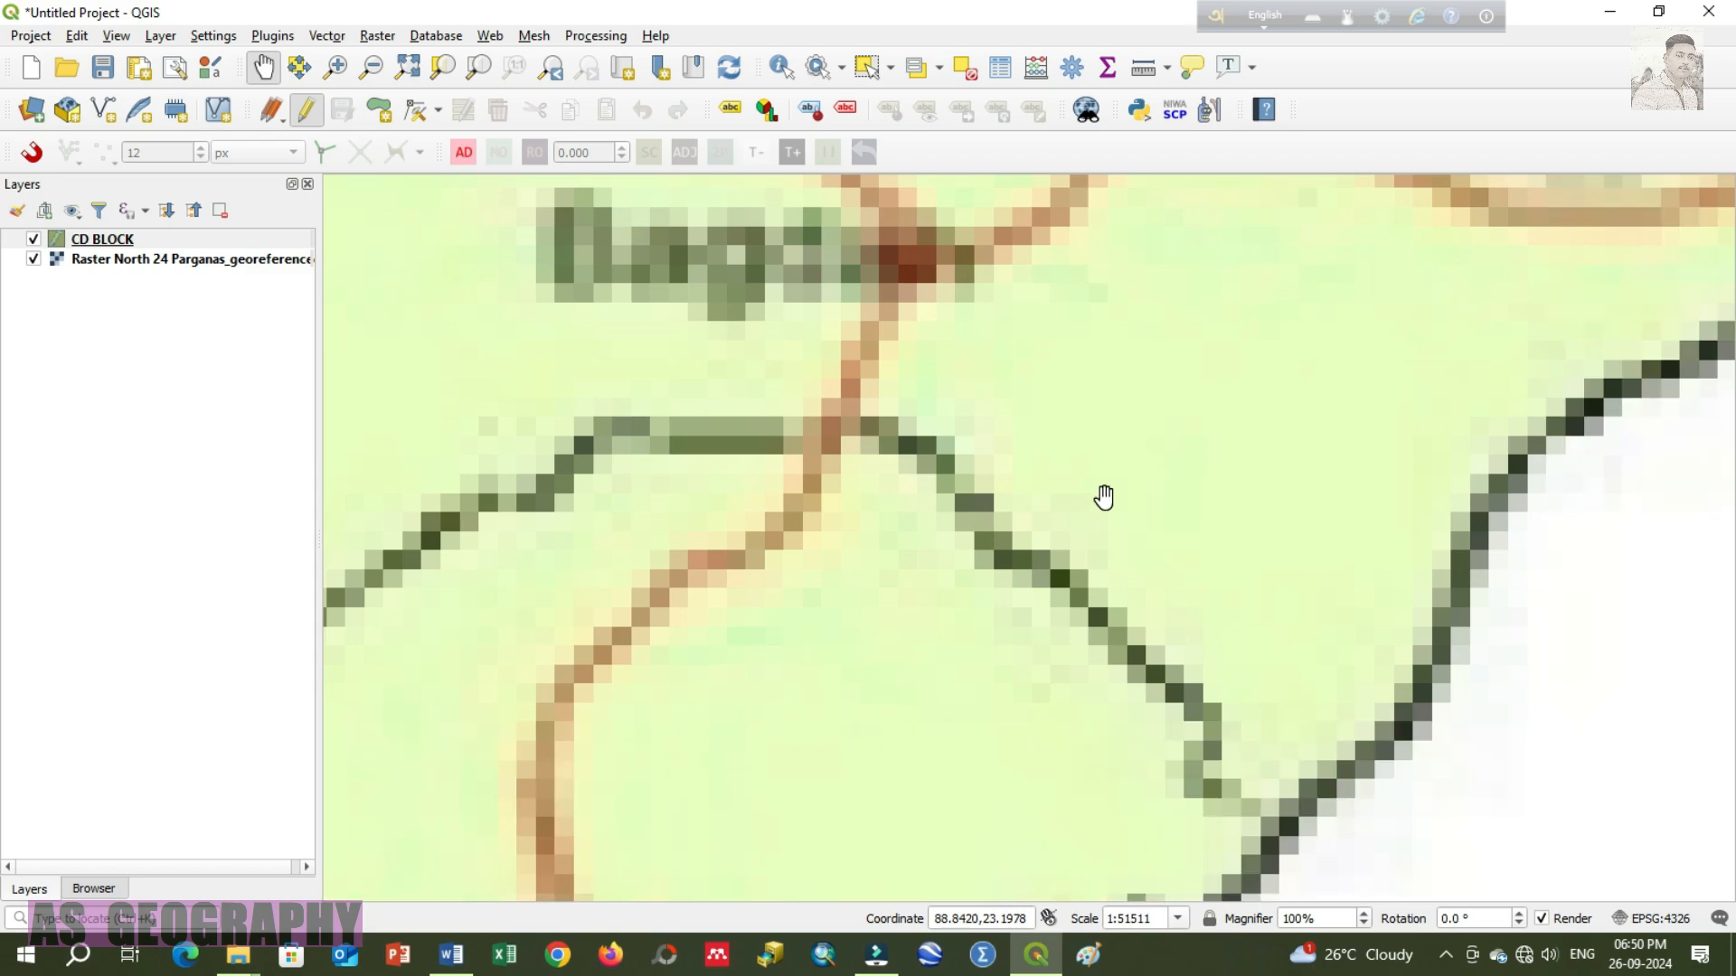
{"action": "scroll", "coordinate": [1188, 515], "scroll_direction": "down", "scroll_amount": 1}
{"action": "left_click_drag", "start_coordinate": [1248, 534], "coordinate": [1131, 542]}
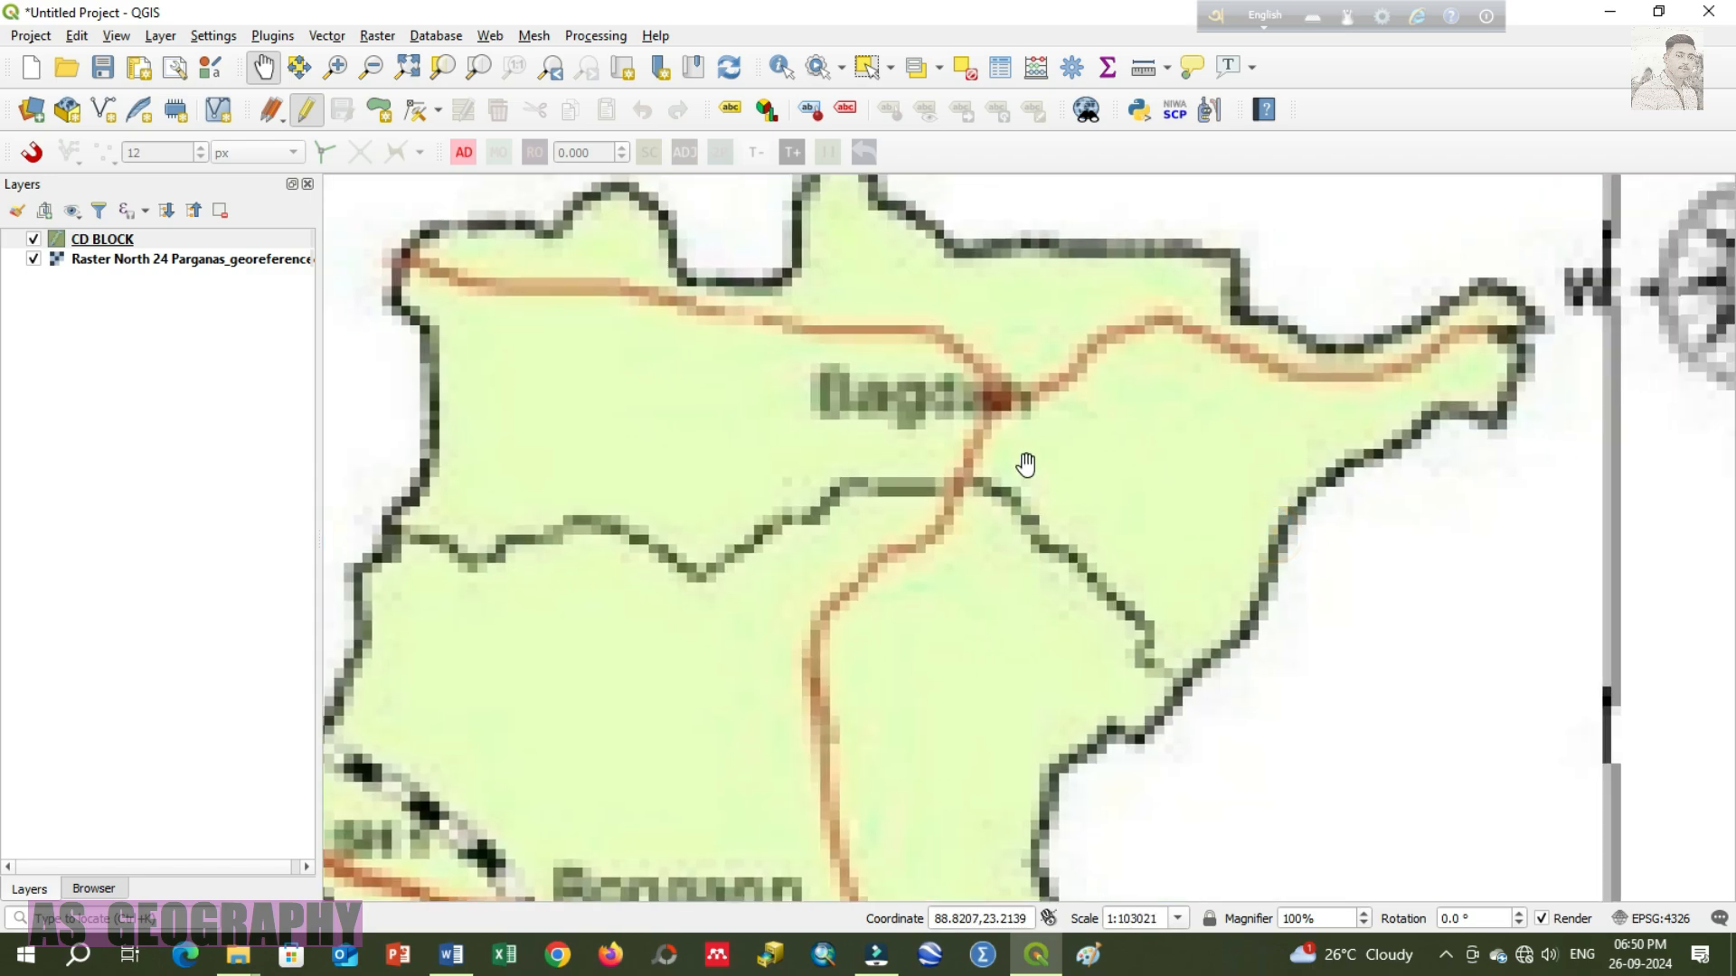
{"action": "left_click", "coordinate": [384, 113]}
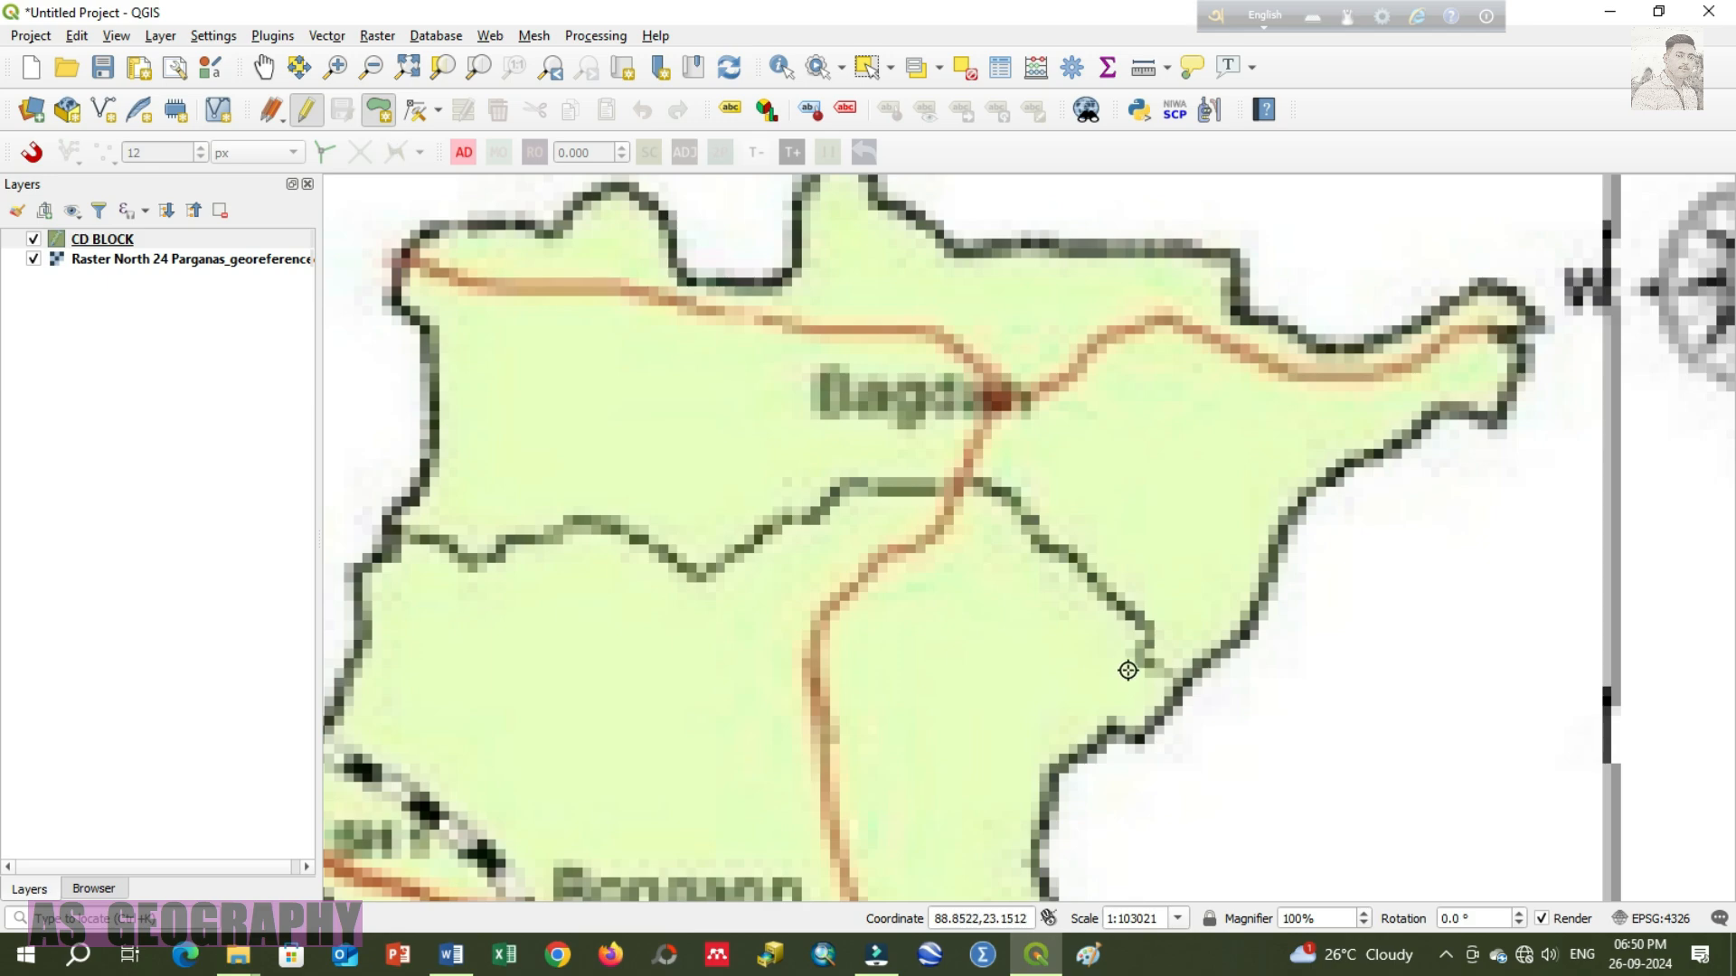
{"action": "left_click", "coordinate": [1186, 679]}
{"action": "left_click", "coordinate": [1254, 626]}
{"action": "left_click", "coordinate": [1265, 604]}
{"action": "left_click", "coordinate": [1269, 572]}
{"action": "left_click", "coordinate": [1281, 539]}
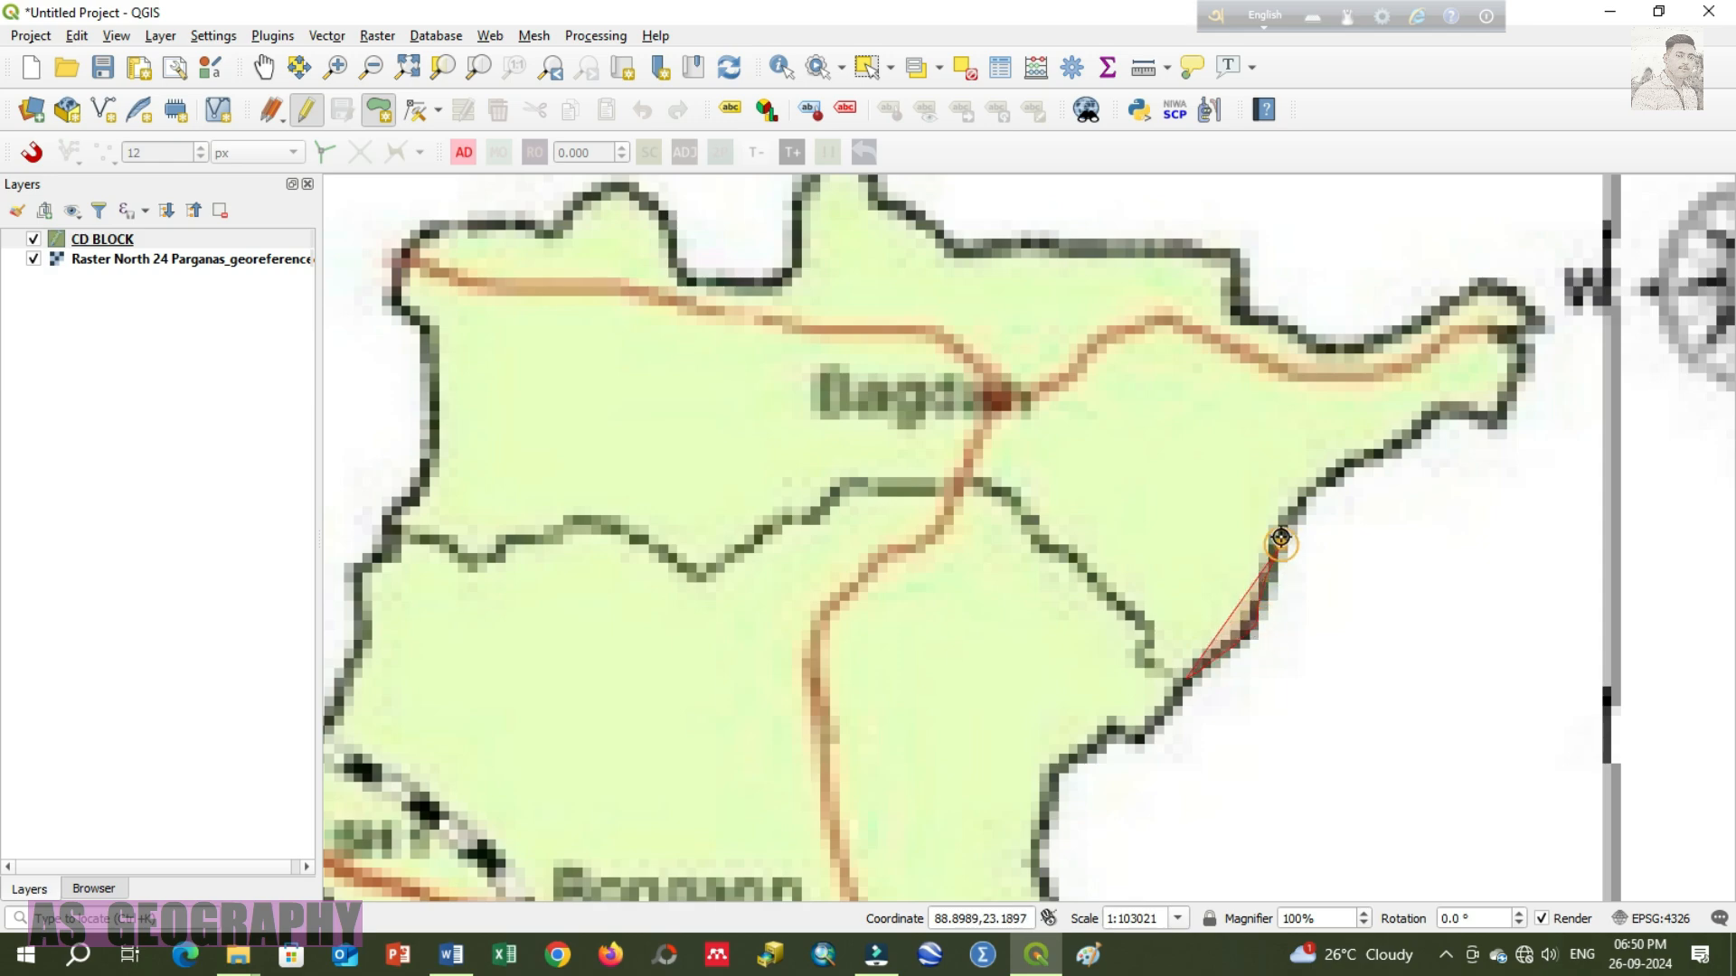
Step: Continue the Bagdah polygon northeast along the district's outer boundary to the lower corner of the block's northeastern tip
{"action": "left_click", "coordinate": [1310, 497]}
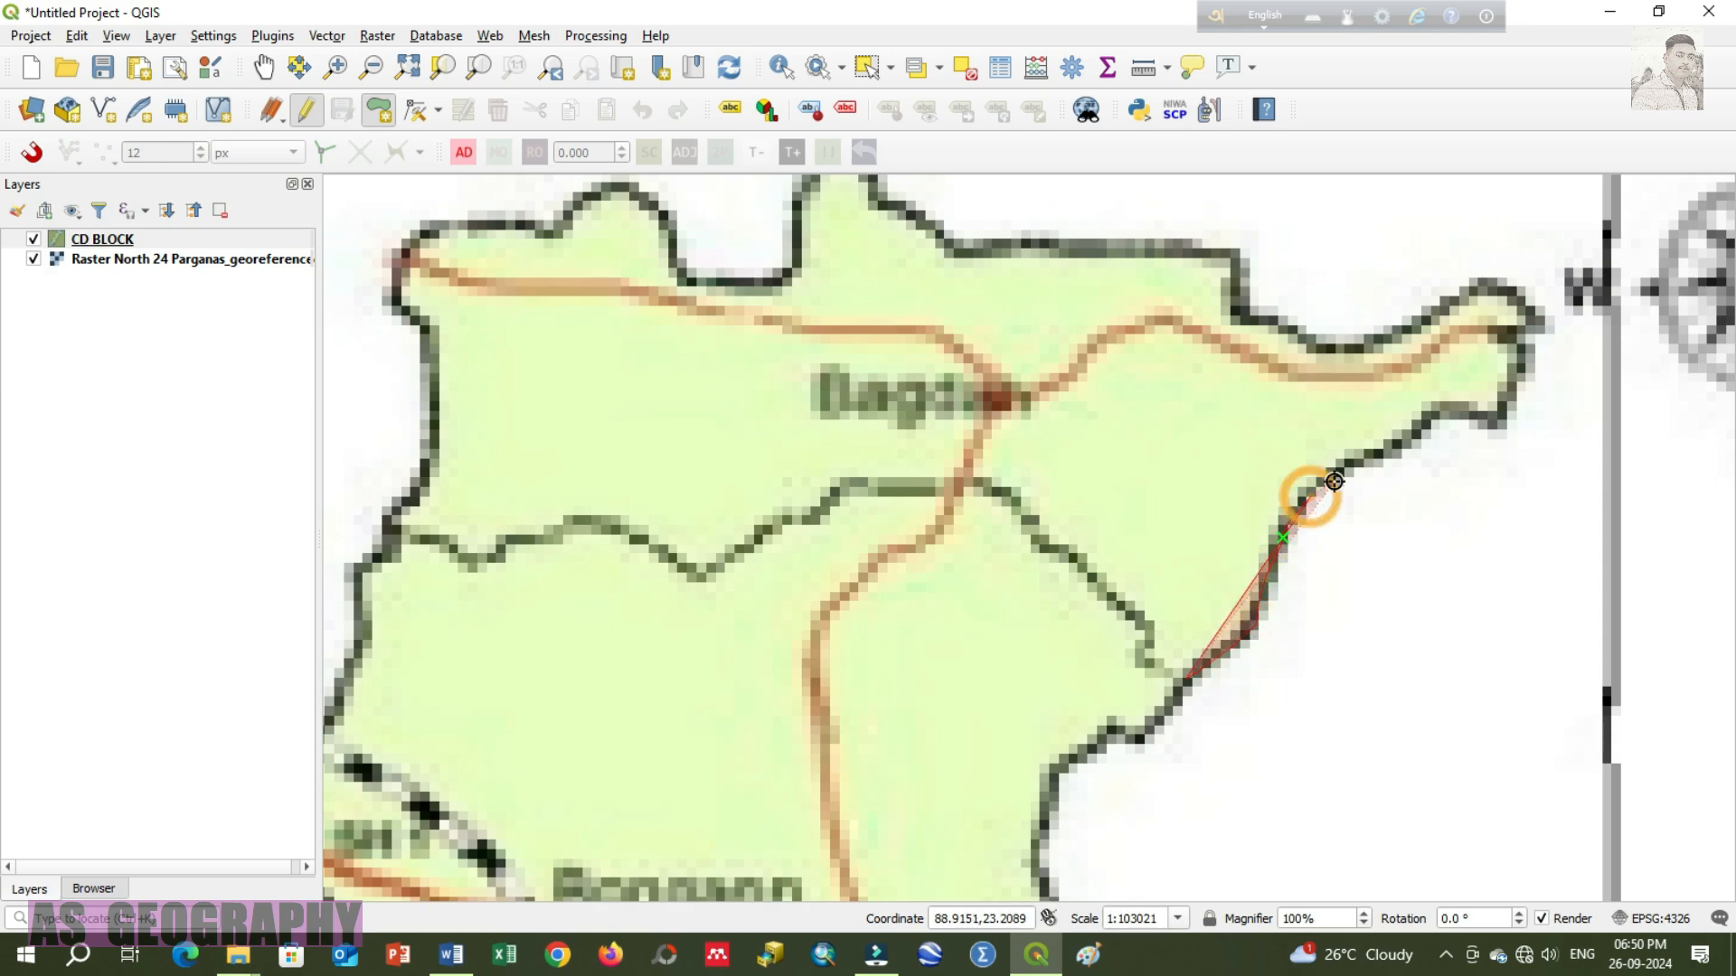
{"action": "left_click", "coordinate": [1336, 471]}
{"action": "left_click", "coordinate": [1372, 460]}
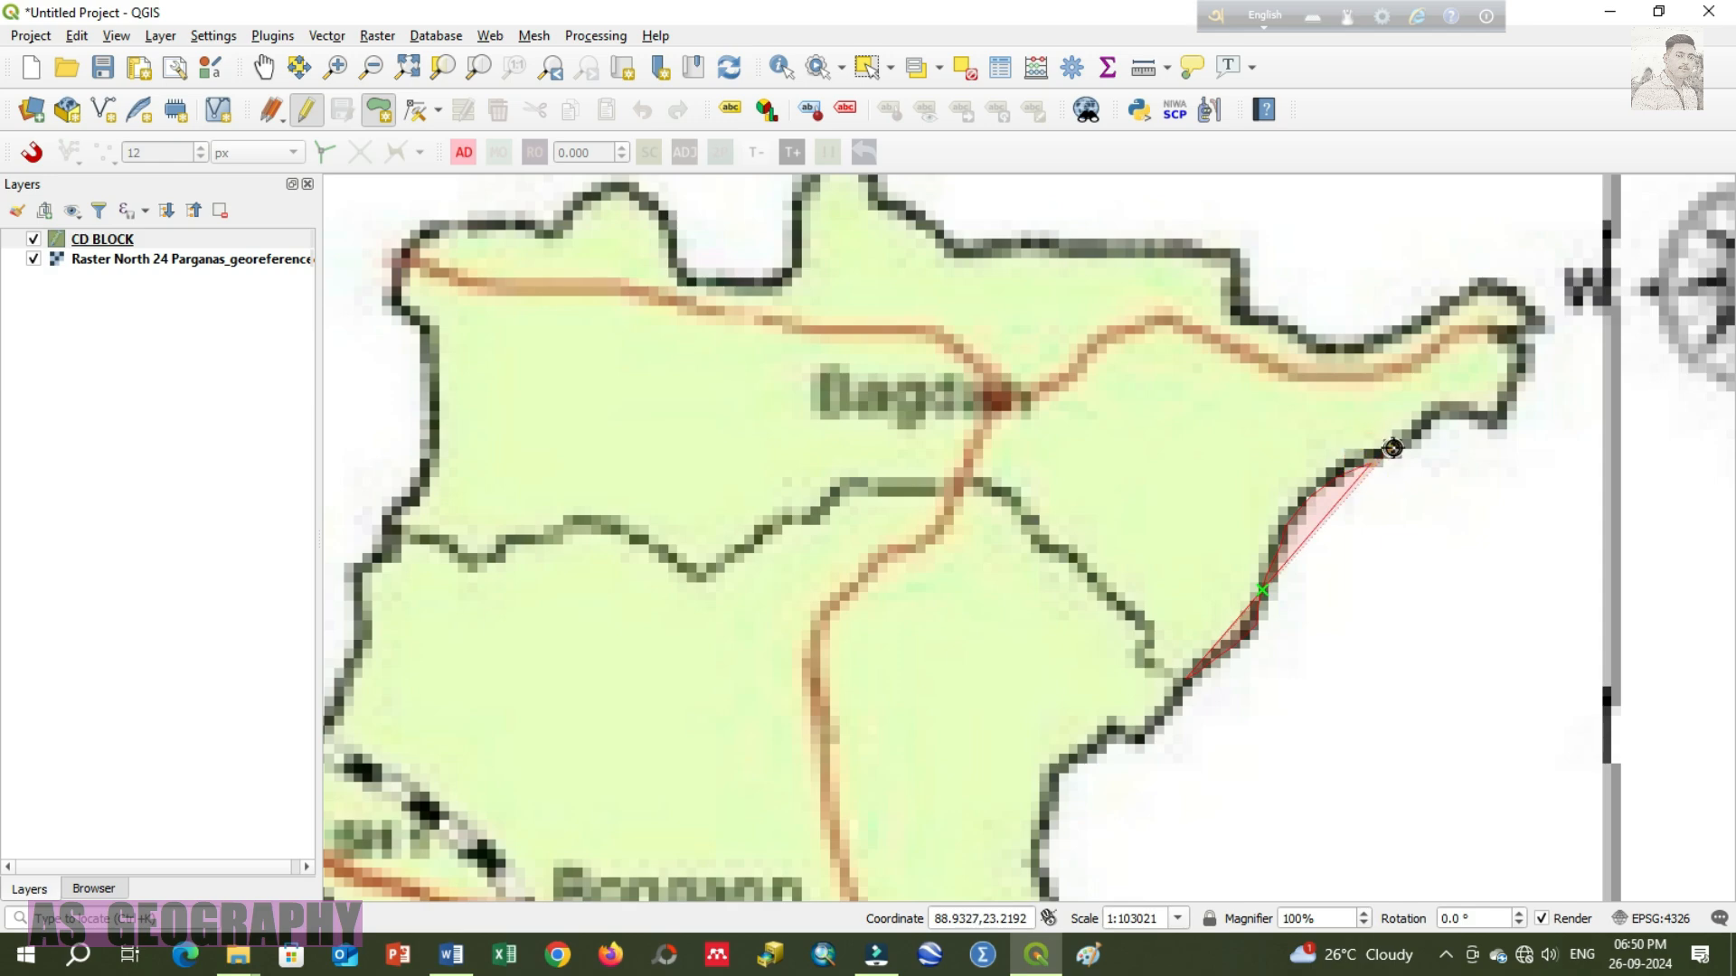
{"action": "left_click", "coordinate": [1392, 449]}
{"action": "left_click", "coordinate": [1460, 414]}
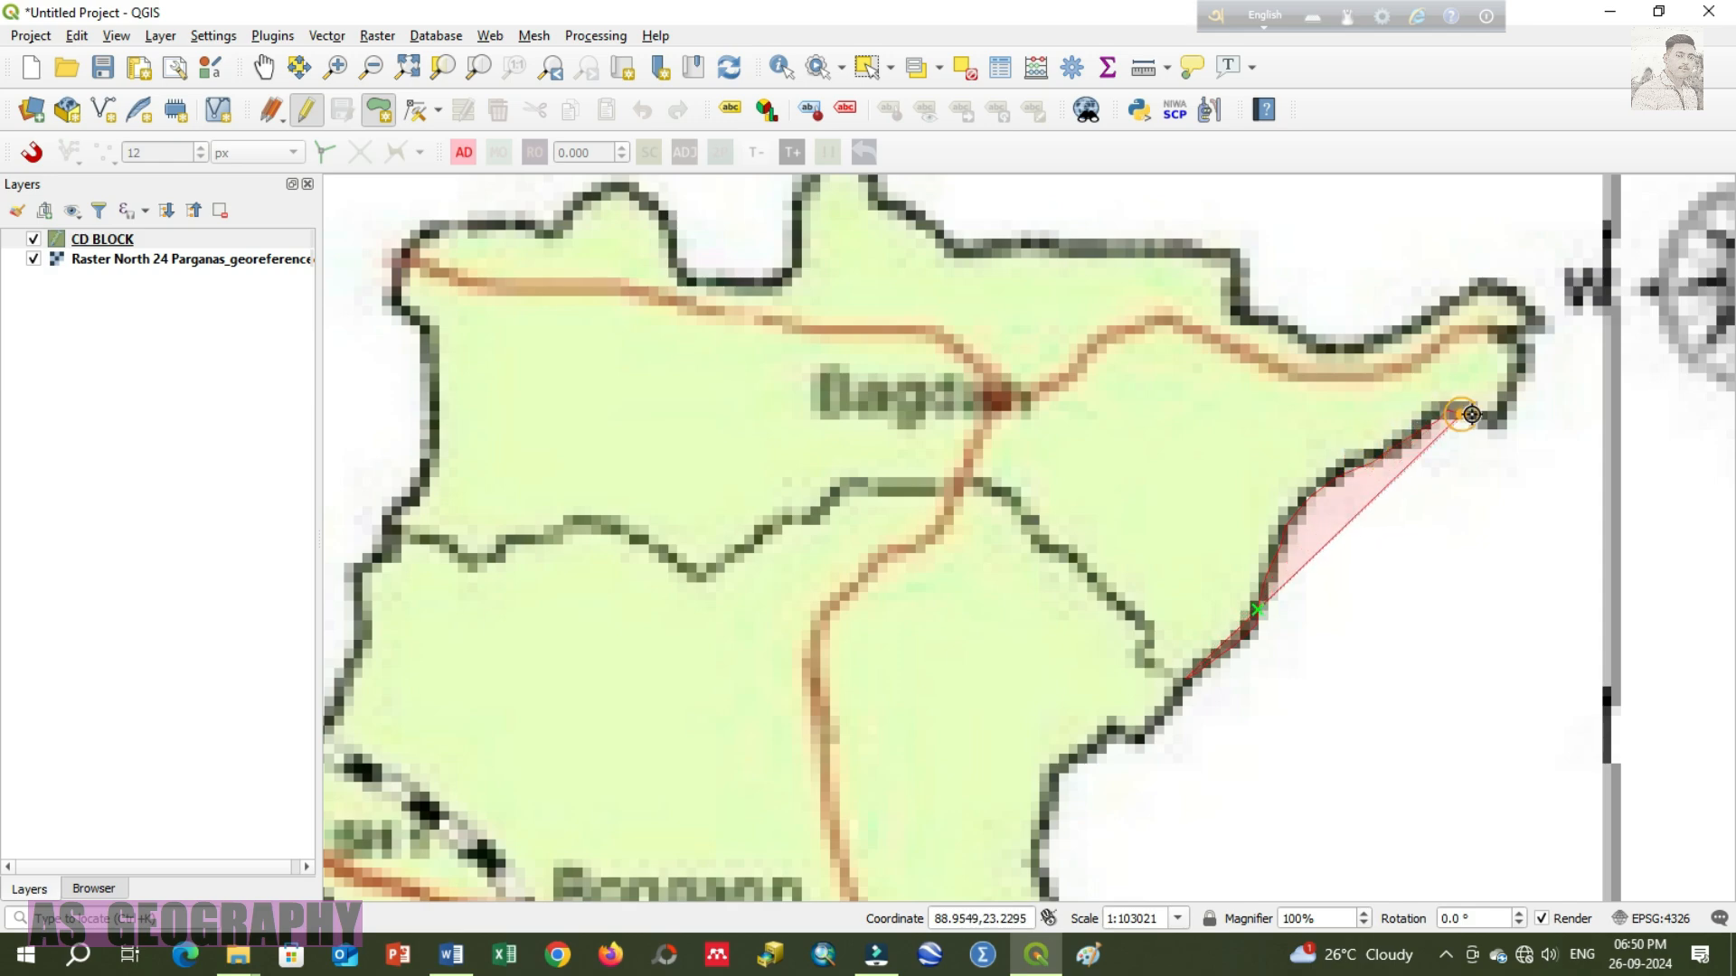
{"action": "left_click", "coordinate": [1493, 419]}
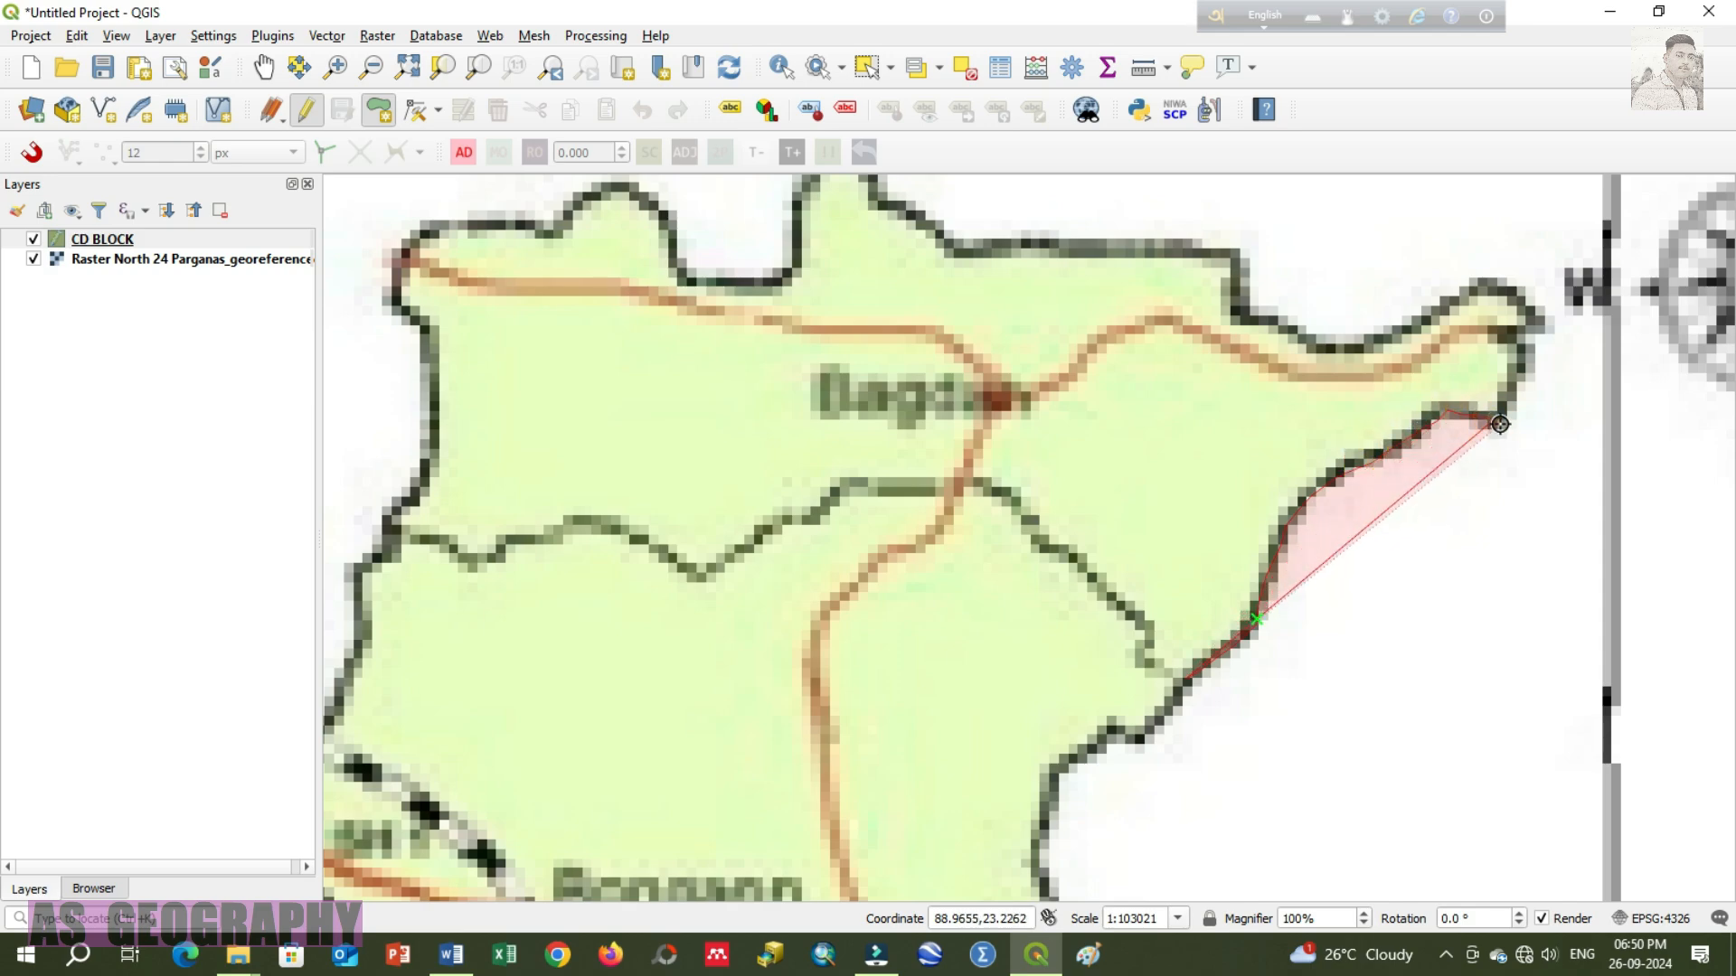
Step: Trace the Bagdah polygon up and around the northeastern tip of the block onto its northern edge
{"action": "left_click", "coordinate": [1517, 372]}
{"action": "left_click", "coordinate": [1521, 351]}
{"action": "left_click", "coordinate": [1524, 339]}
{"action": "left_click", "coordinate": [1515, 327]}
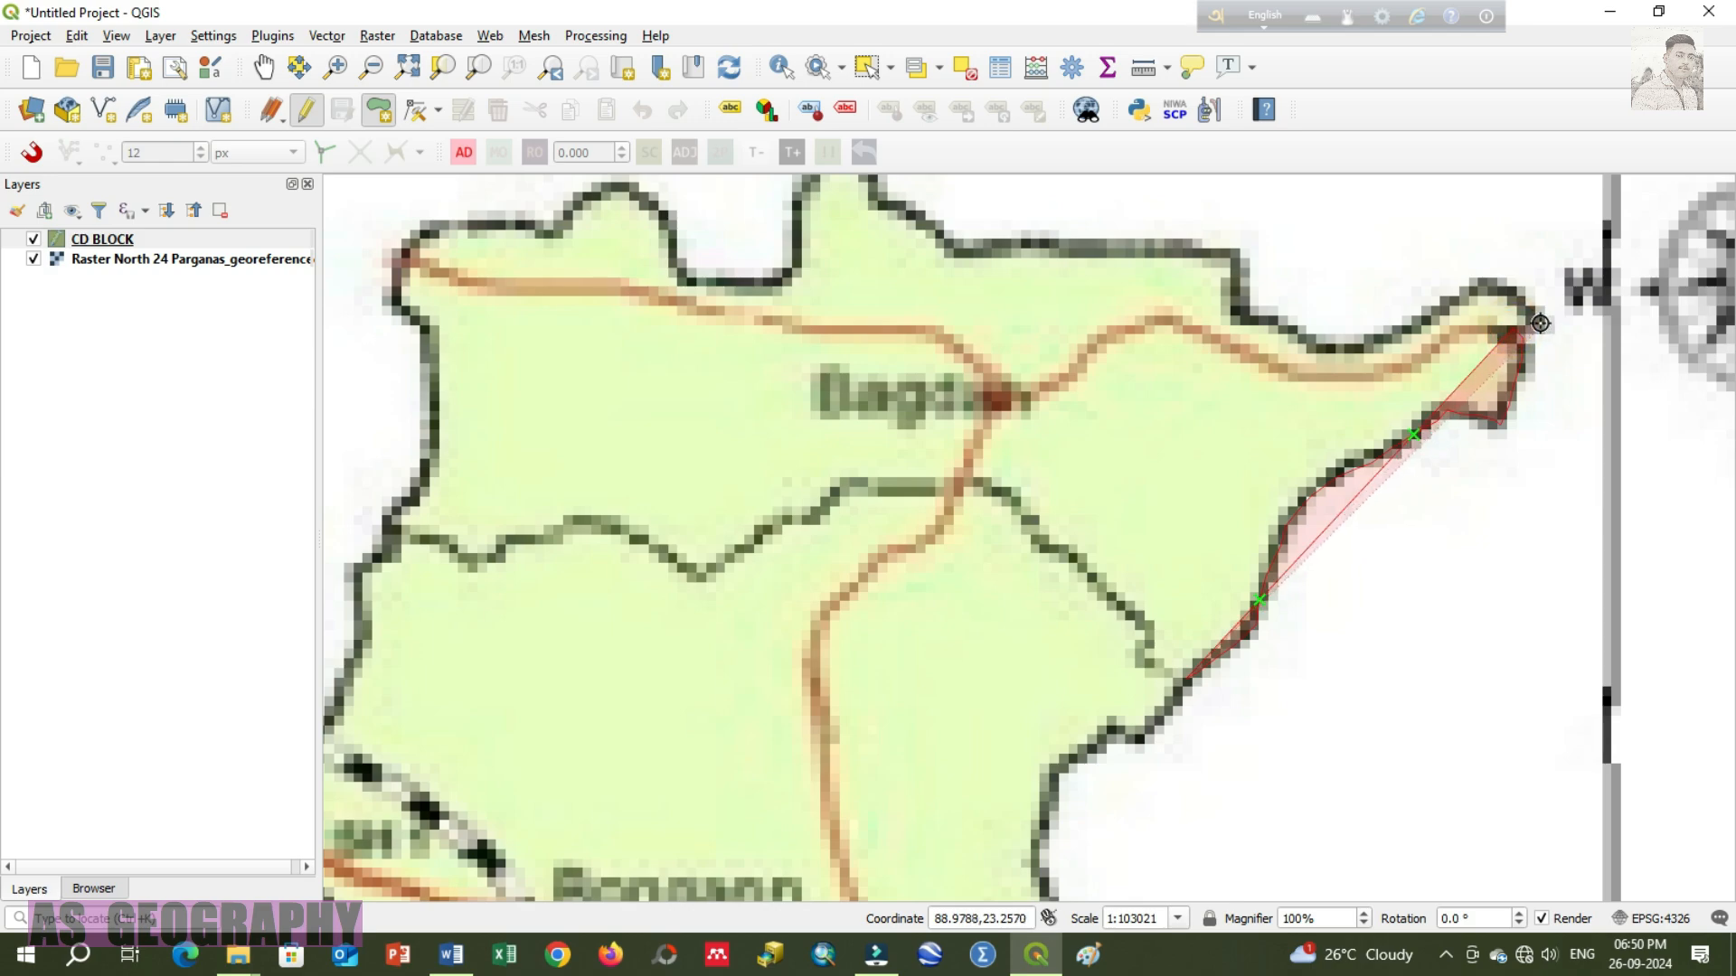
{"action": "left_click", "coordinate": [1540, 322]}
{"action": "left_click", "coordinate": [1498, 288]}
{"action": "left_click", "coordinate": [1465, 294]}
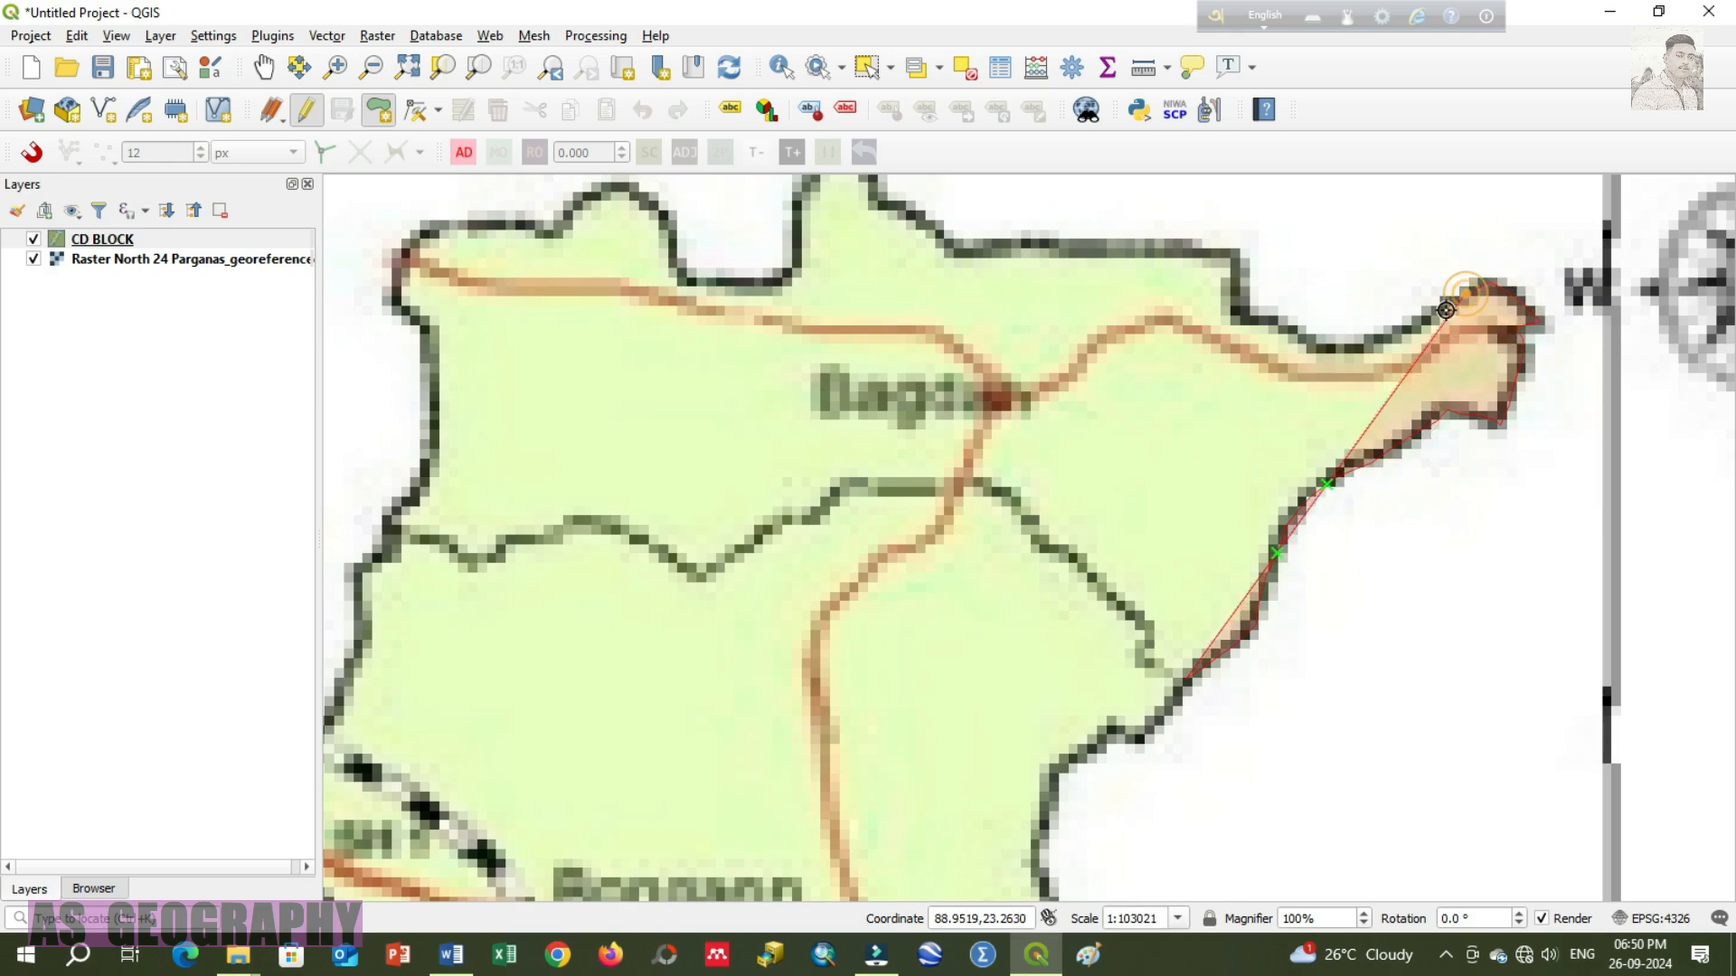
Step: Continue the Bagdah polygon westward along the curved northern edge to the base of the vertical step
{"action": "left_click", "coordinate": [1446, 310]}
{"action": "left_click", "coordinate": [1397, 331]}
{"action": "left_click", "coordinate": [1344, 348]}
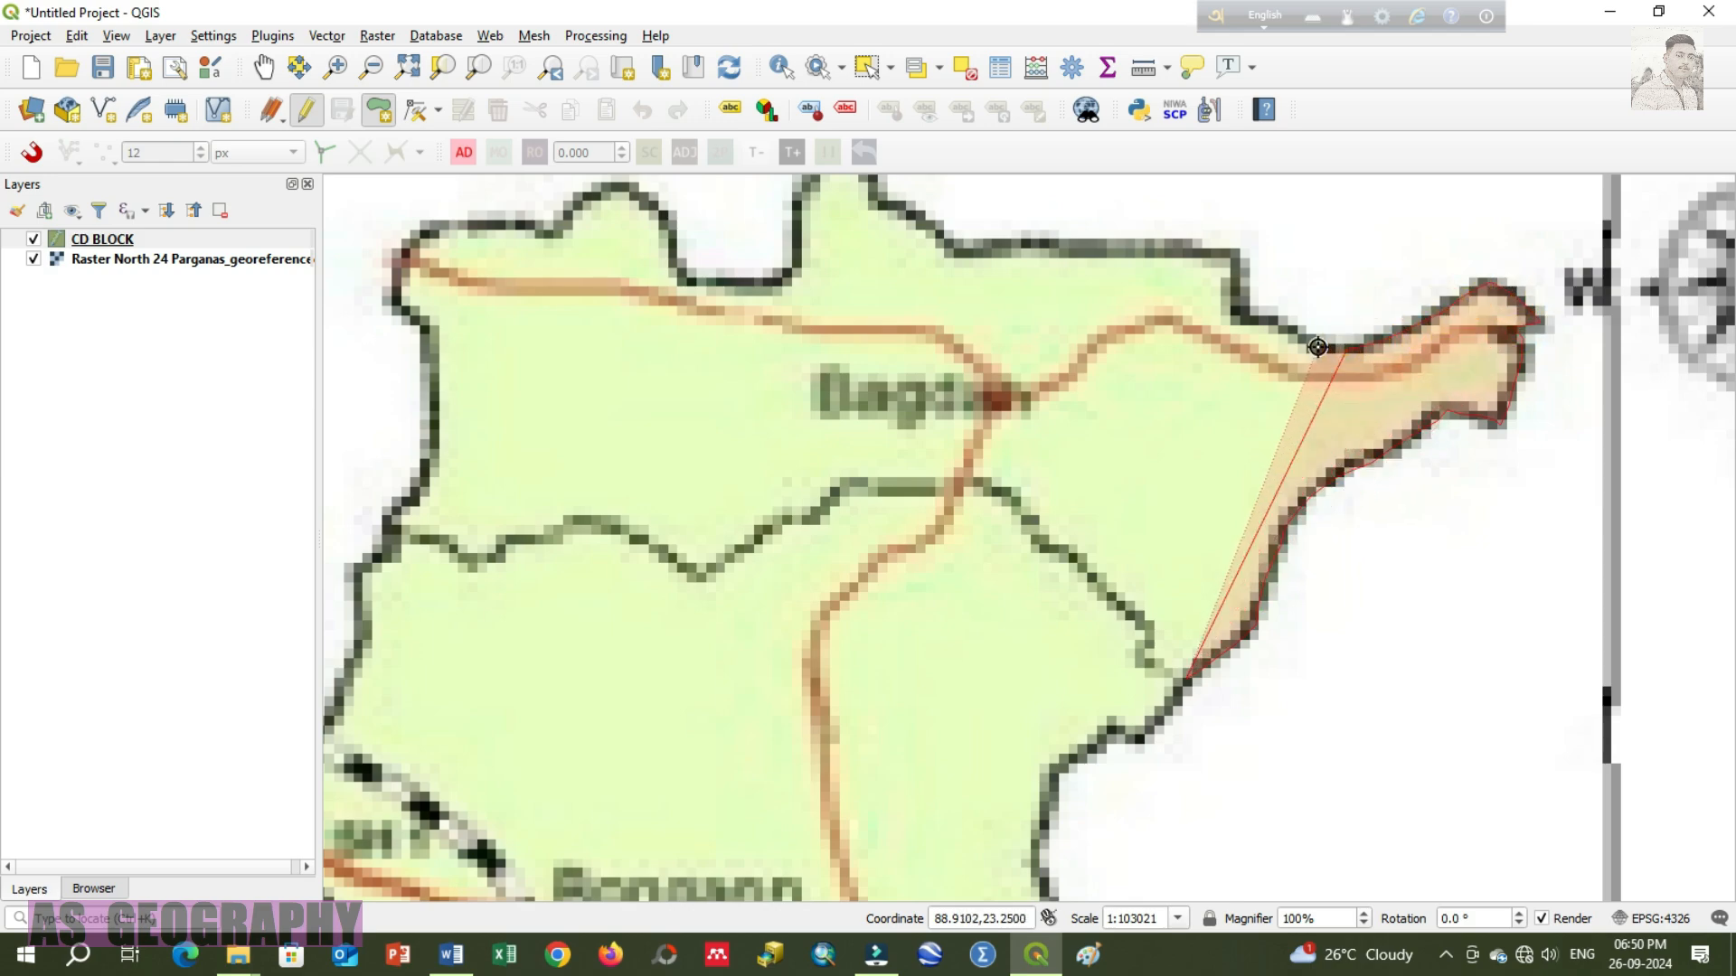
{"action": "left_click", "coordinate": [1290, 331]}
{"action": "left_click", "coordinate": [1238, 309]}
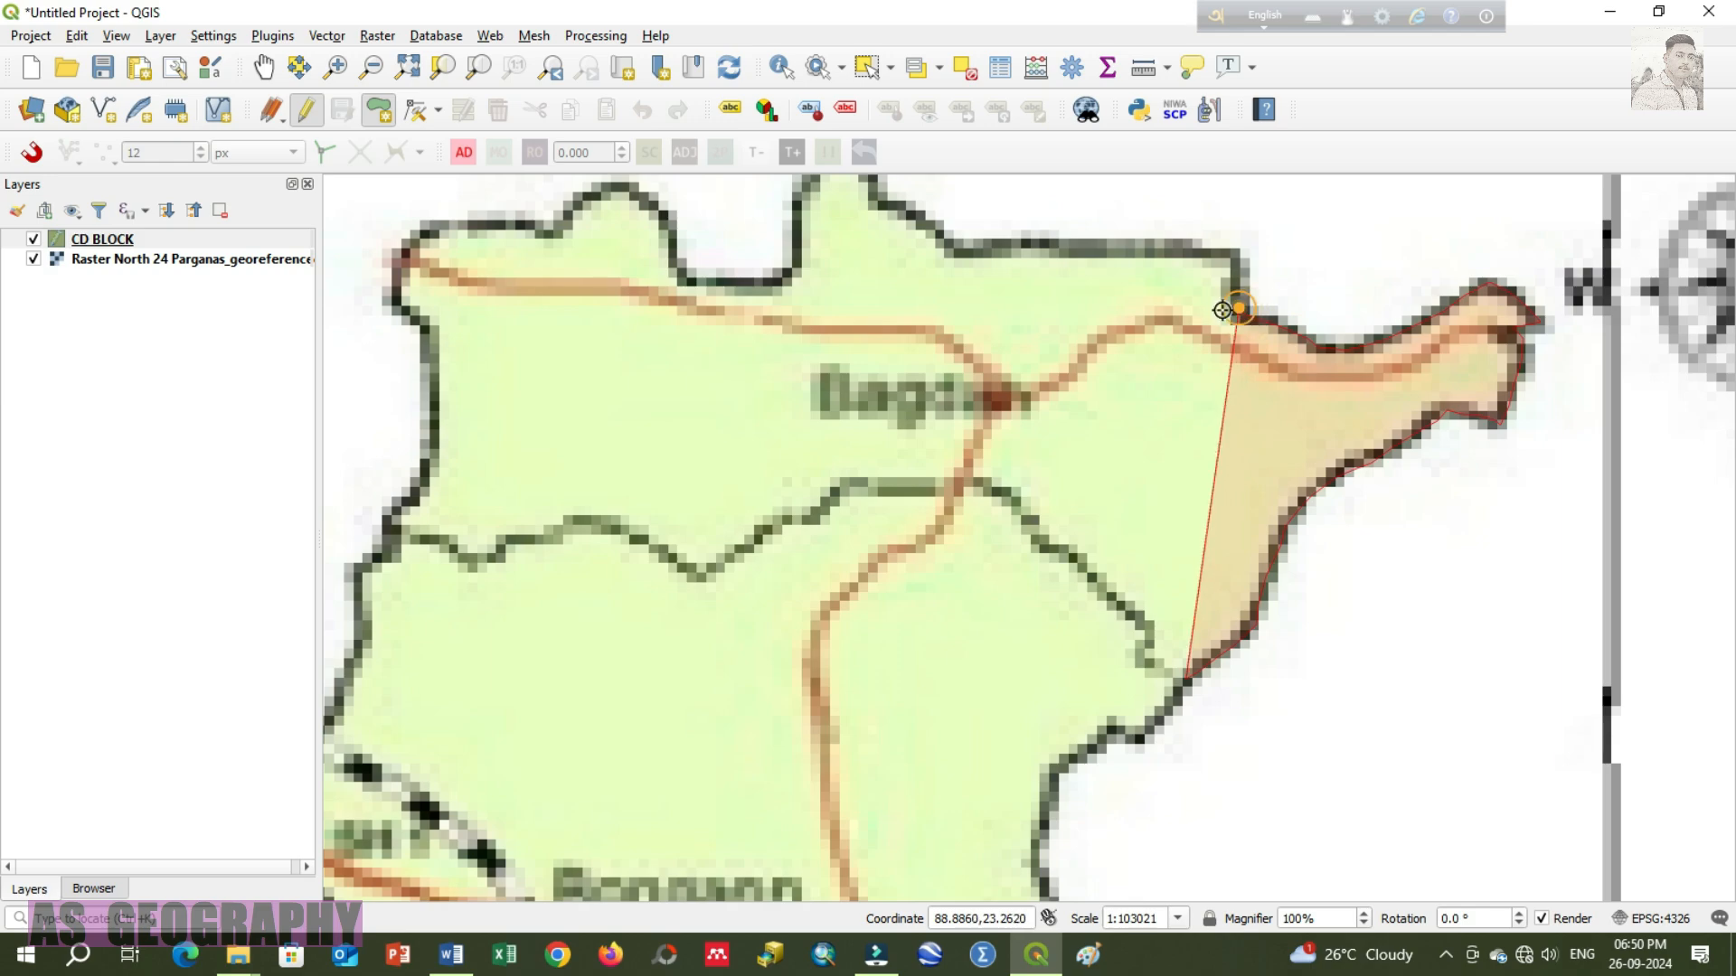
Step: Trace the polygon up the vertical step and west along the straight northern boundary to the start of the tall hump
{"action": "left_click", "coordinate": [1235, 255]}
{"action": "left_click", "coordinate": [1186, 248]}
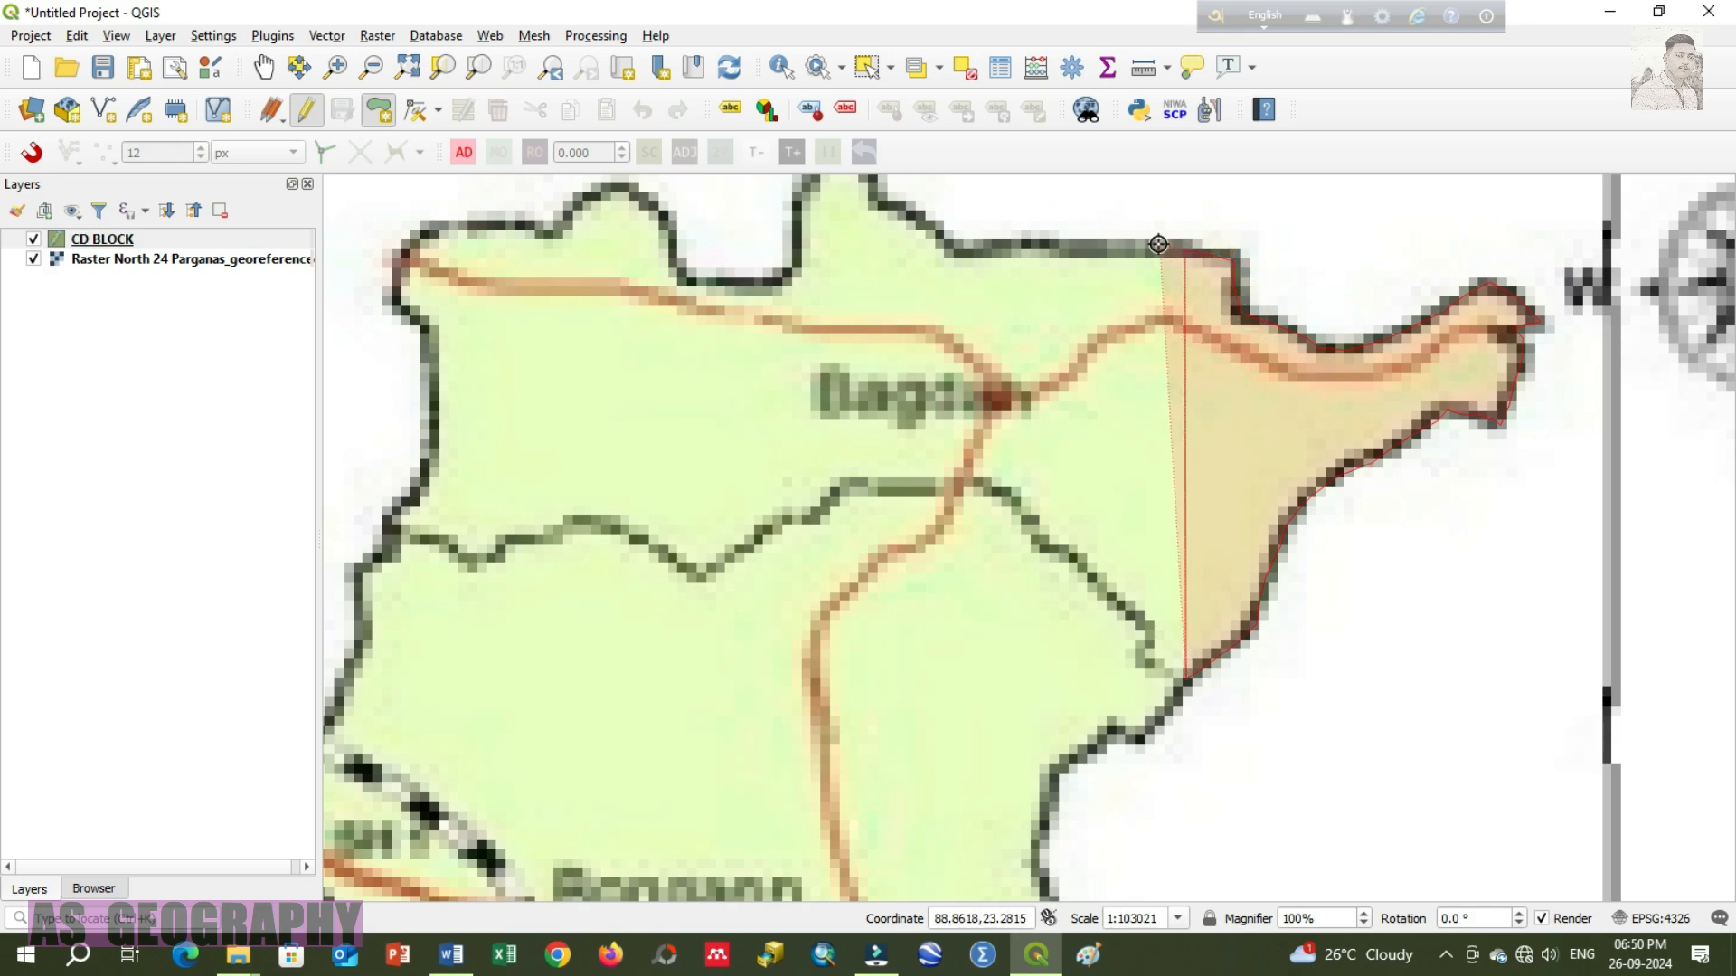
{"action": "left_click", "coordinate": [1057, 248]}
{"action": "left_click", "coordinate": [982, 251]}
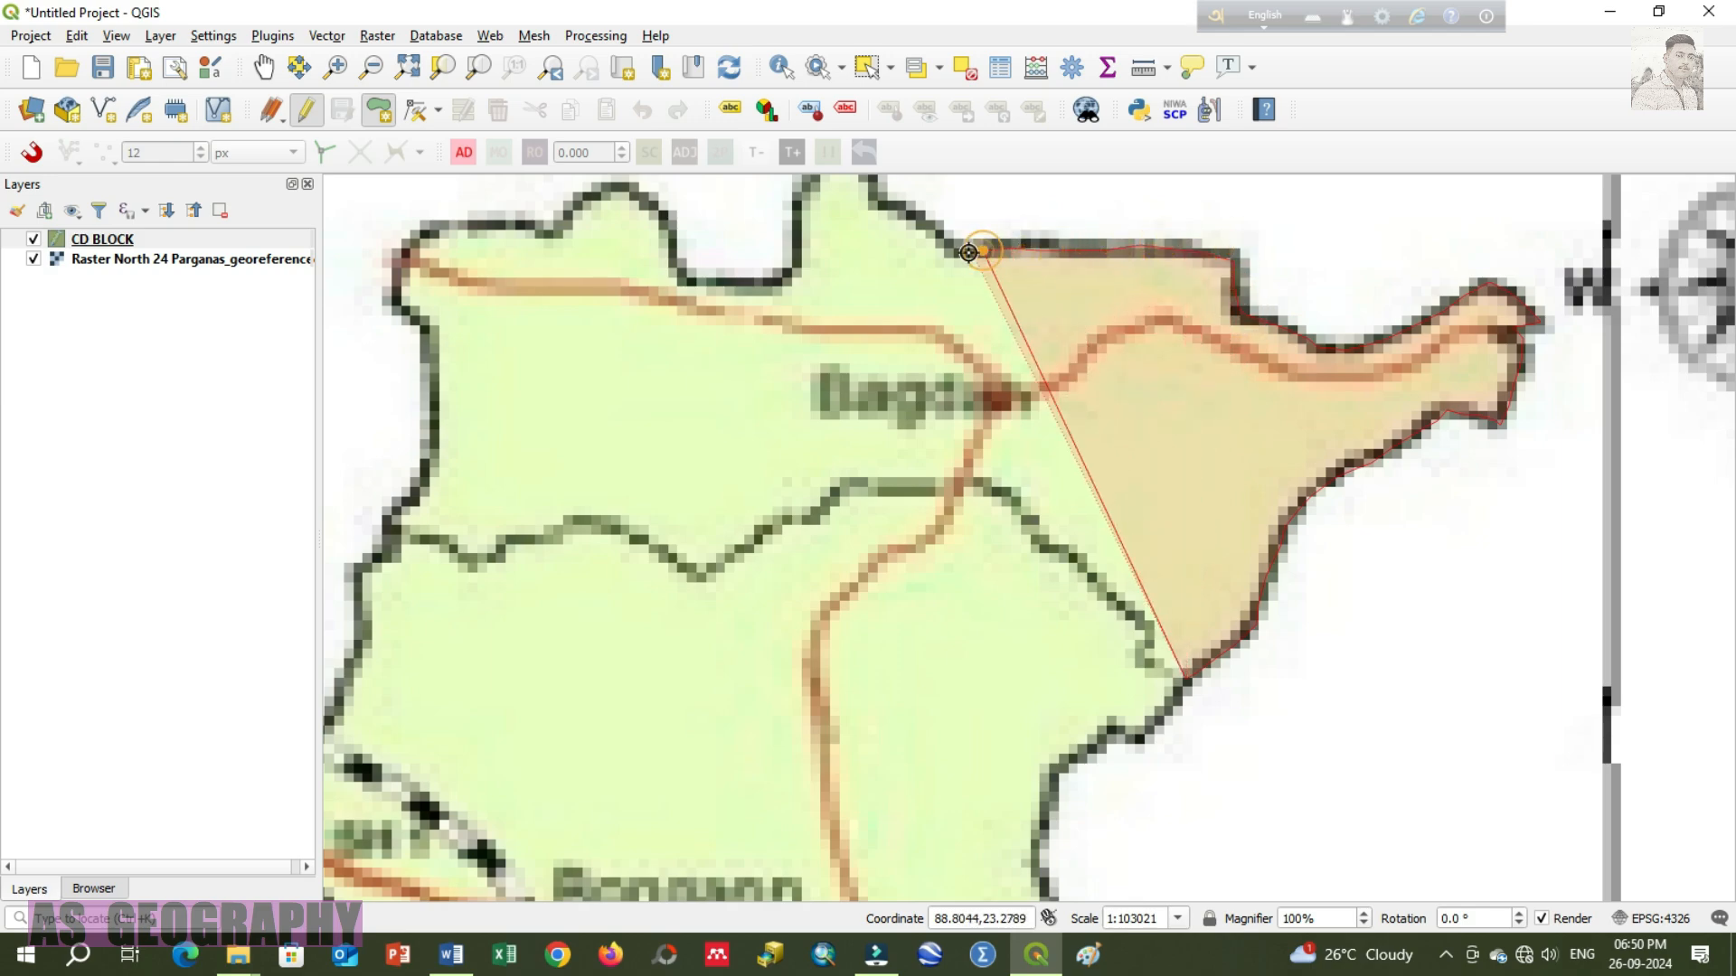
{"action": "left_click", "coordinate": [906, 222]}
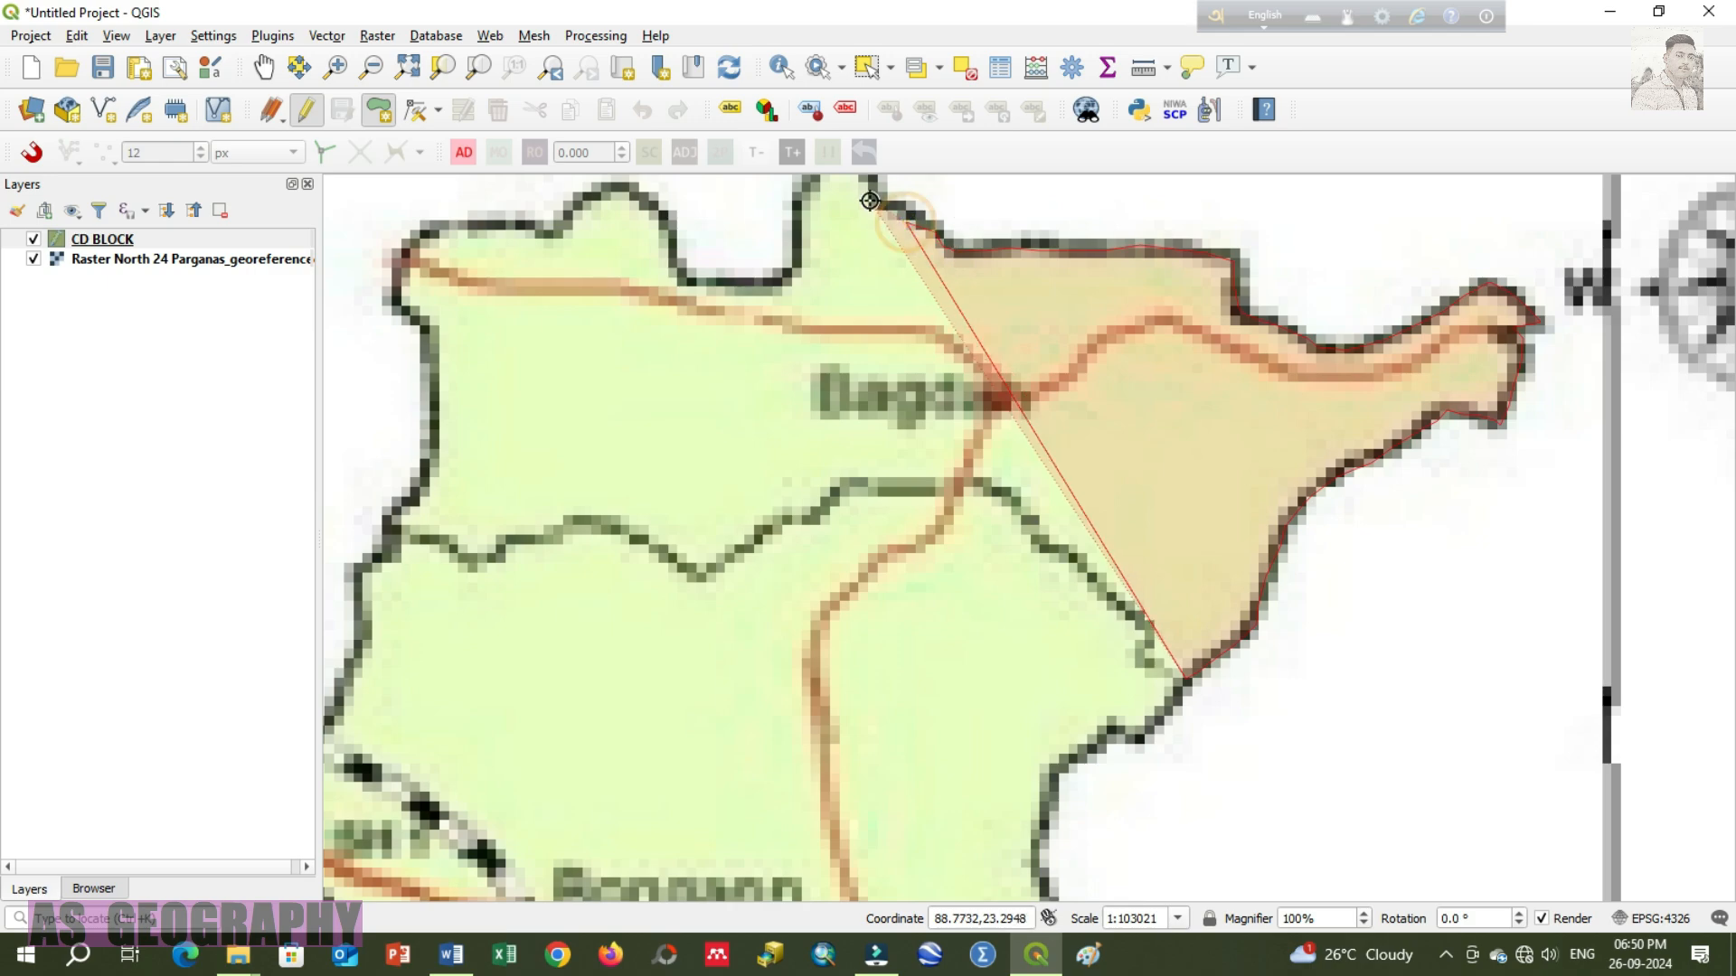
{"action": "left_click", "coordinate": [869, 183]}
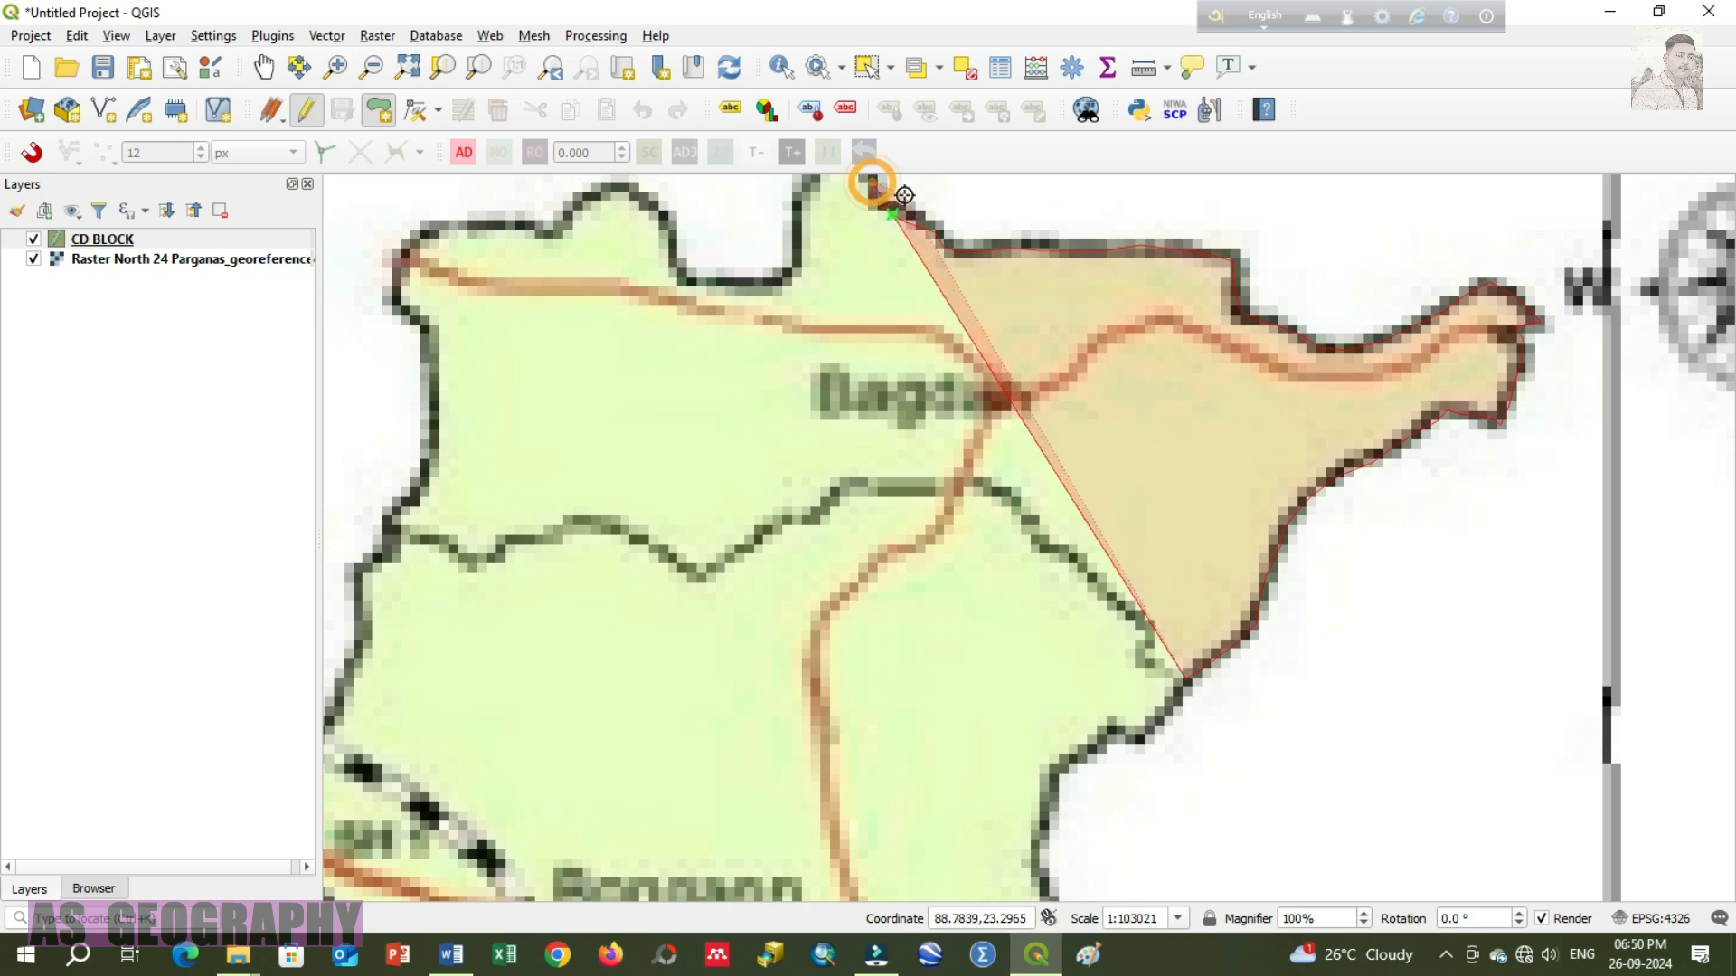
Step: Trace the polygon over the tall northern hump and down to the middle of the notch floor west of it
{"action": "left_click", "coordinate": [264, 67]}
{"action": "left_click_drag", "start_coordinate": [864, 291], "coordinate": [1089, 585]}
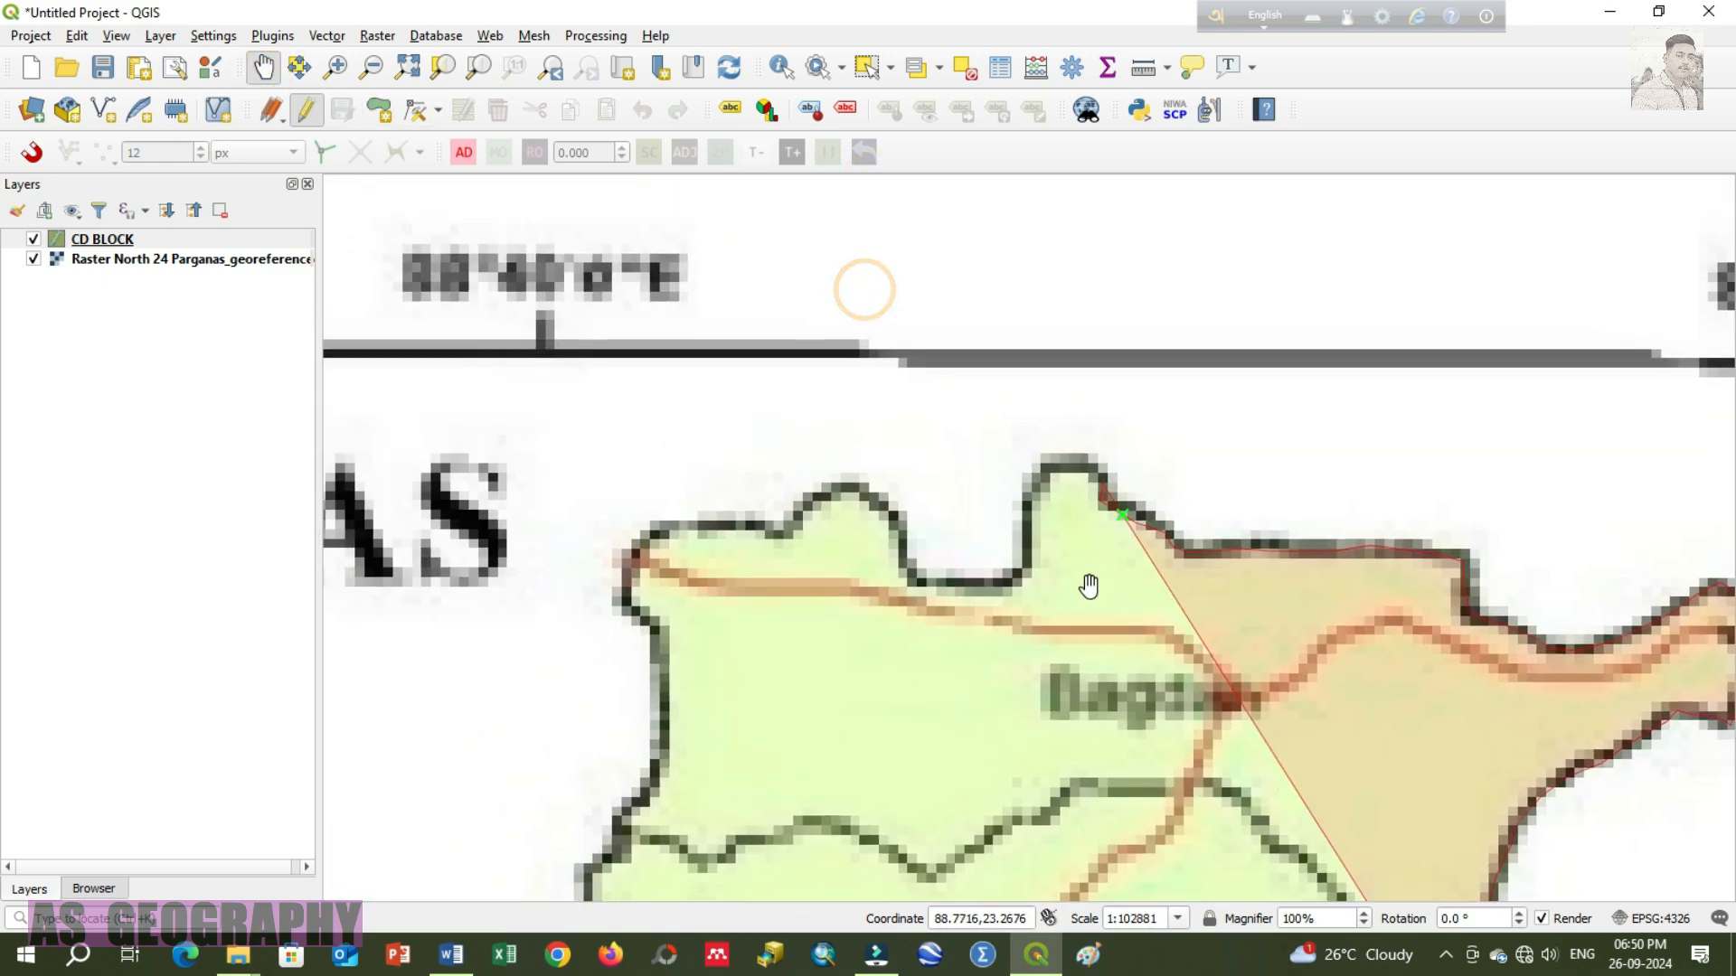
{"action": "left_click", "coordinate": [376, 112]}
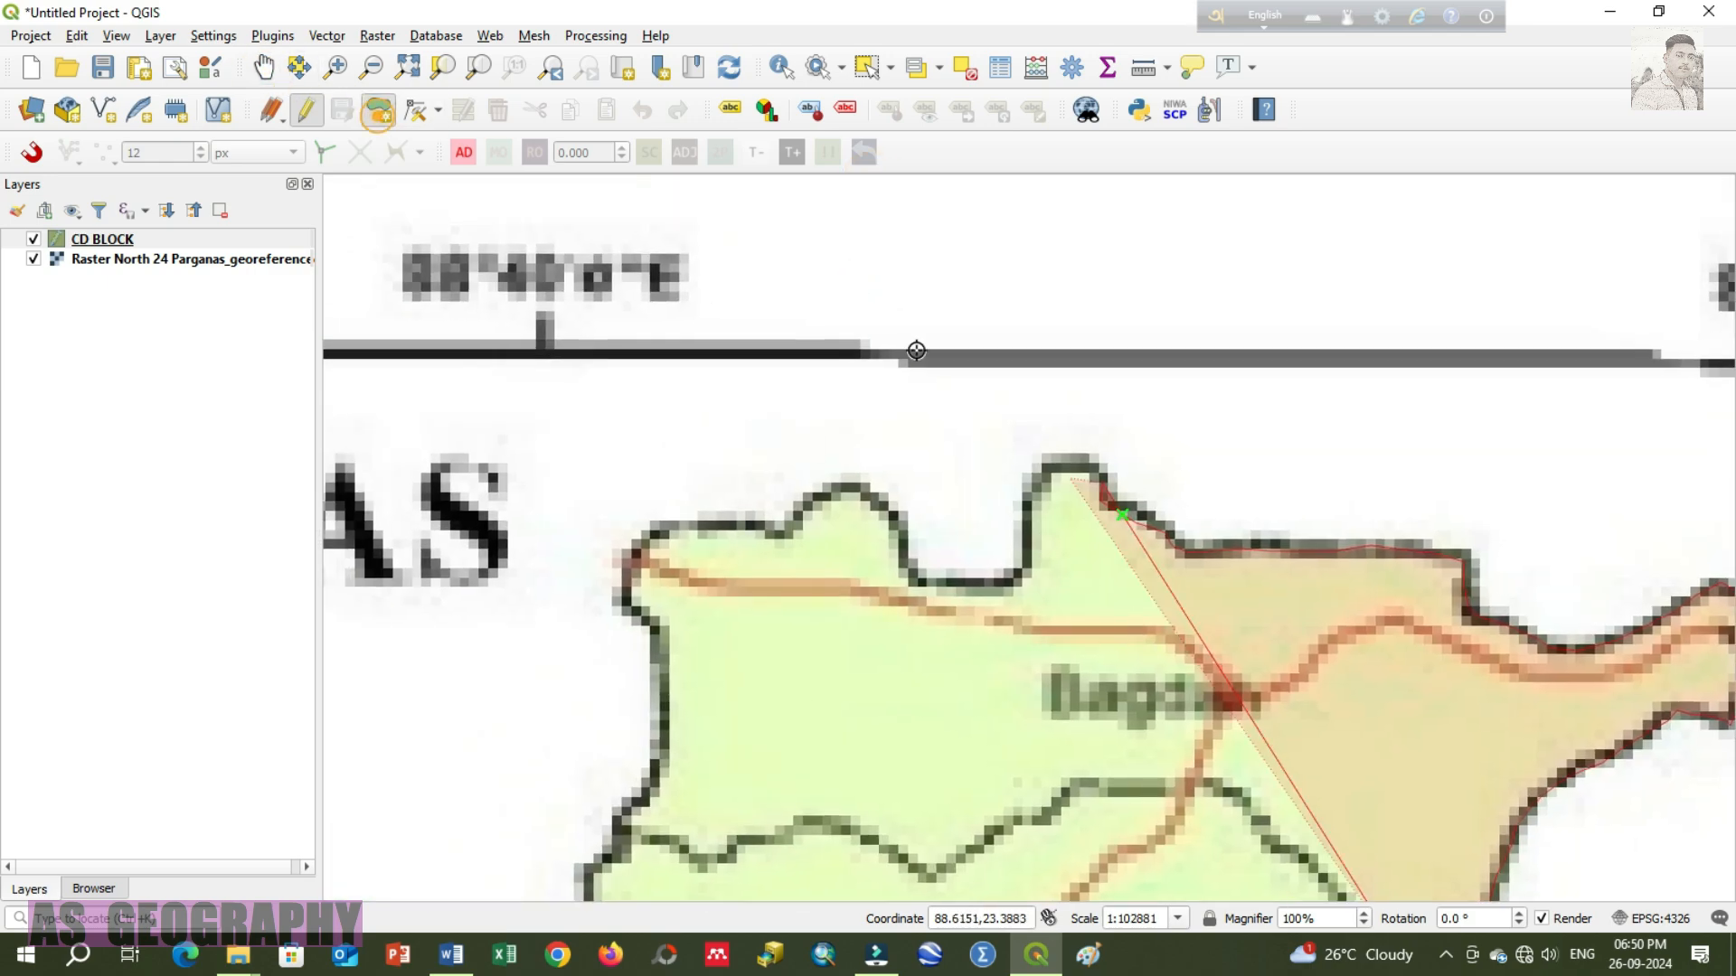
{"action": "left_click", "coordinate": [1045, 472]}
{"action": "left_click", "coordinate": [1022, 575]}
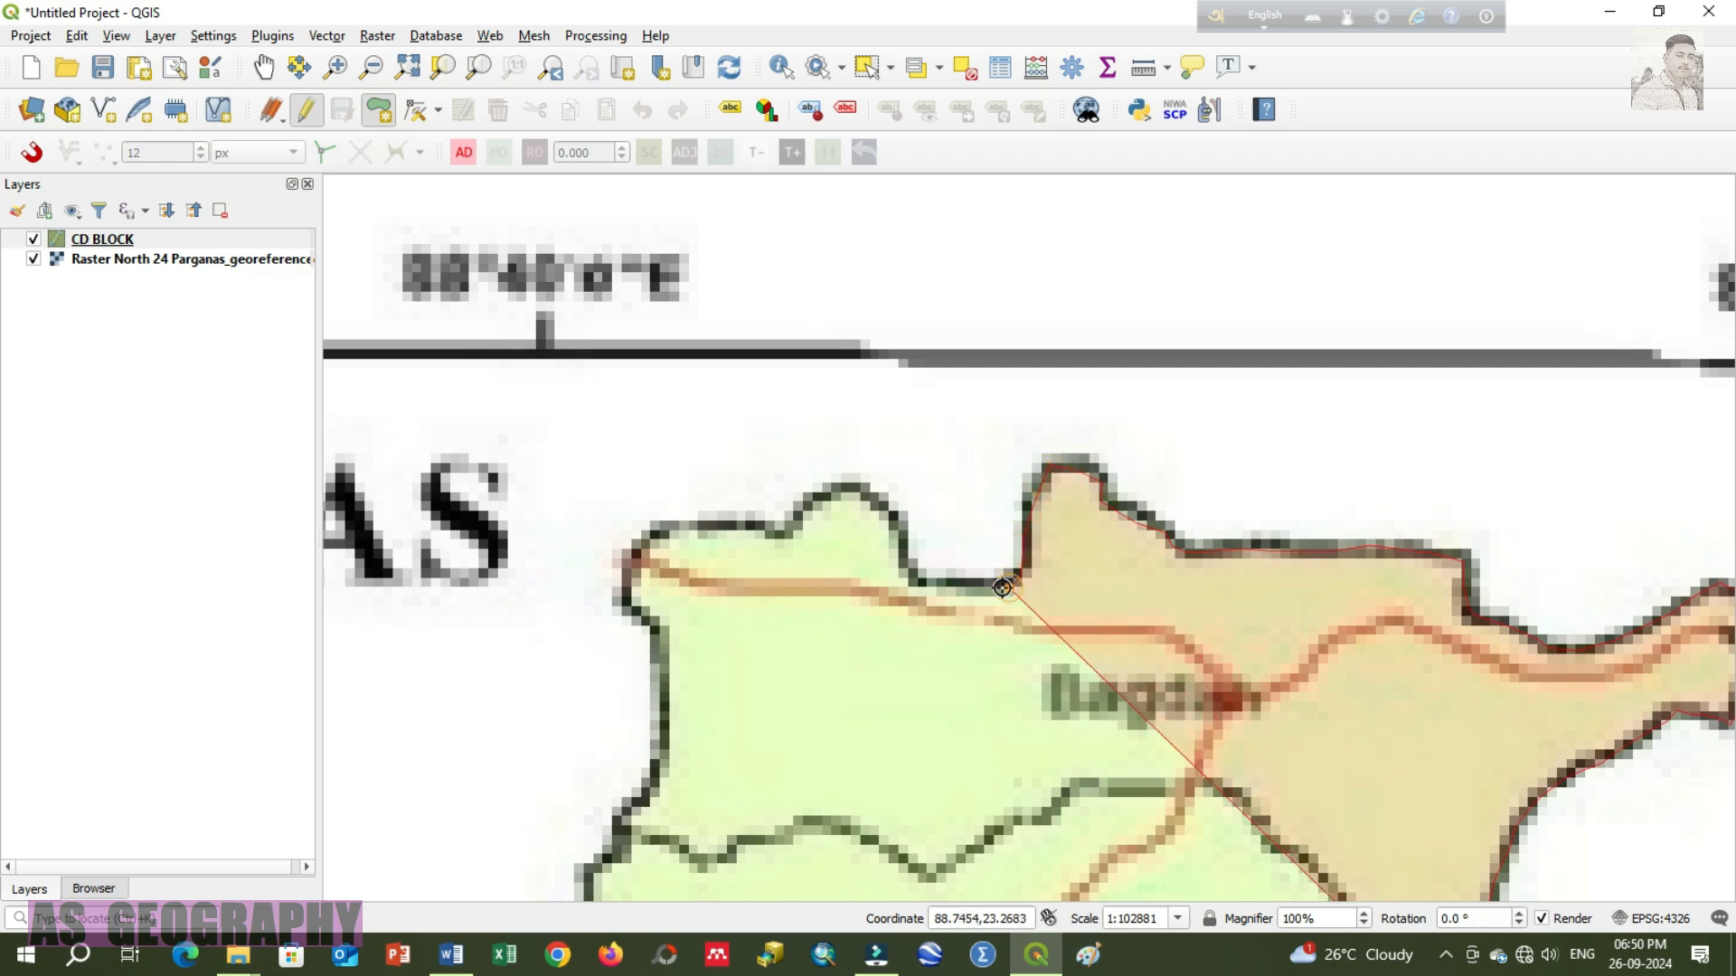
{"action": "left_click", "coordinate": [955, 581]}
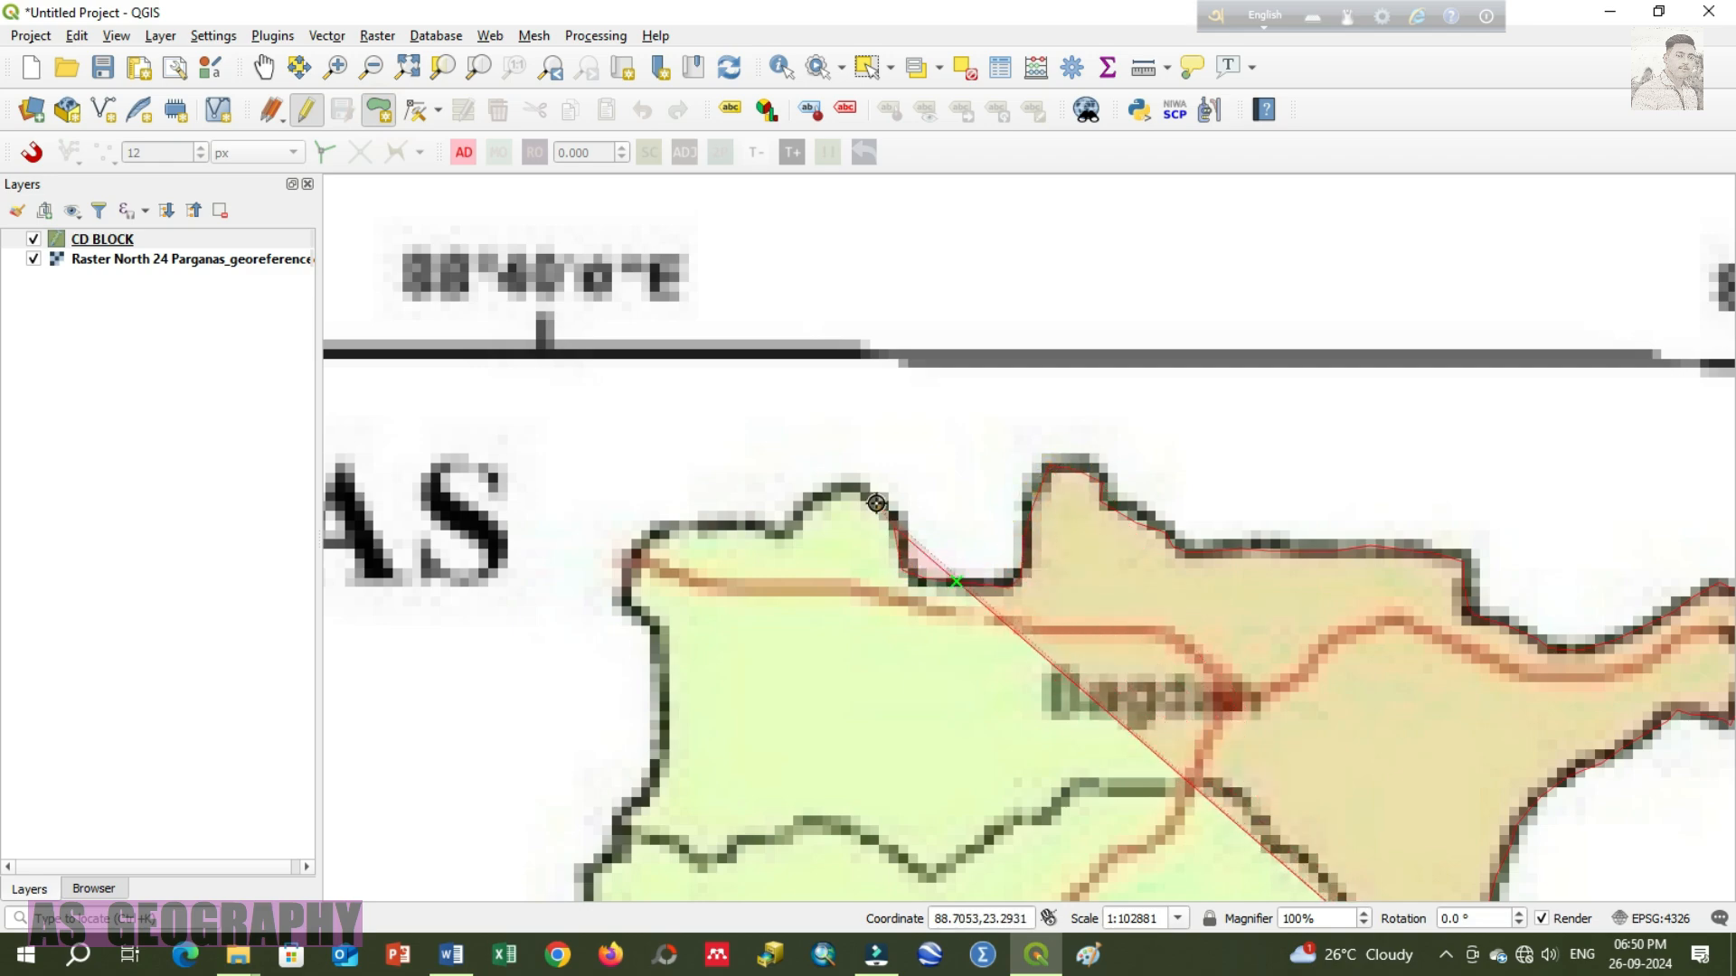
Step: Trace the polygon over the smaller northern hump and west to the Bagdah block's northwestern corner
{"action": "left_click", "coordinate": [900, 551]}
{"action": "left_click", "coordinate": [849, 487]}
{"action": "left_click", "coordinate": [814, 493]}
{"action": "left_click", "coordinate": [784, 535]}
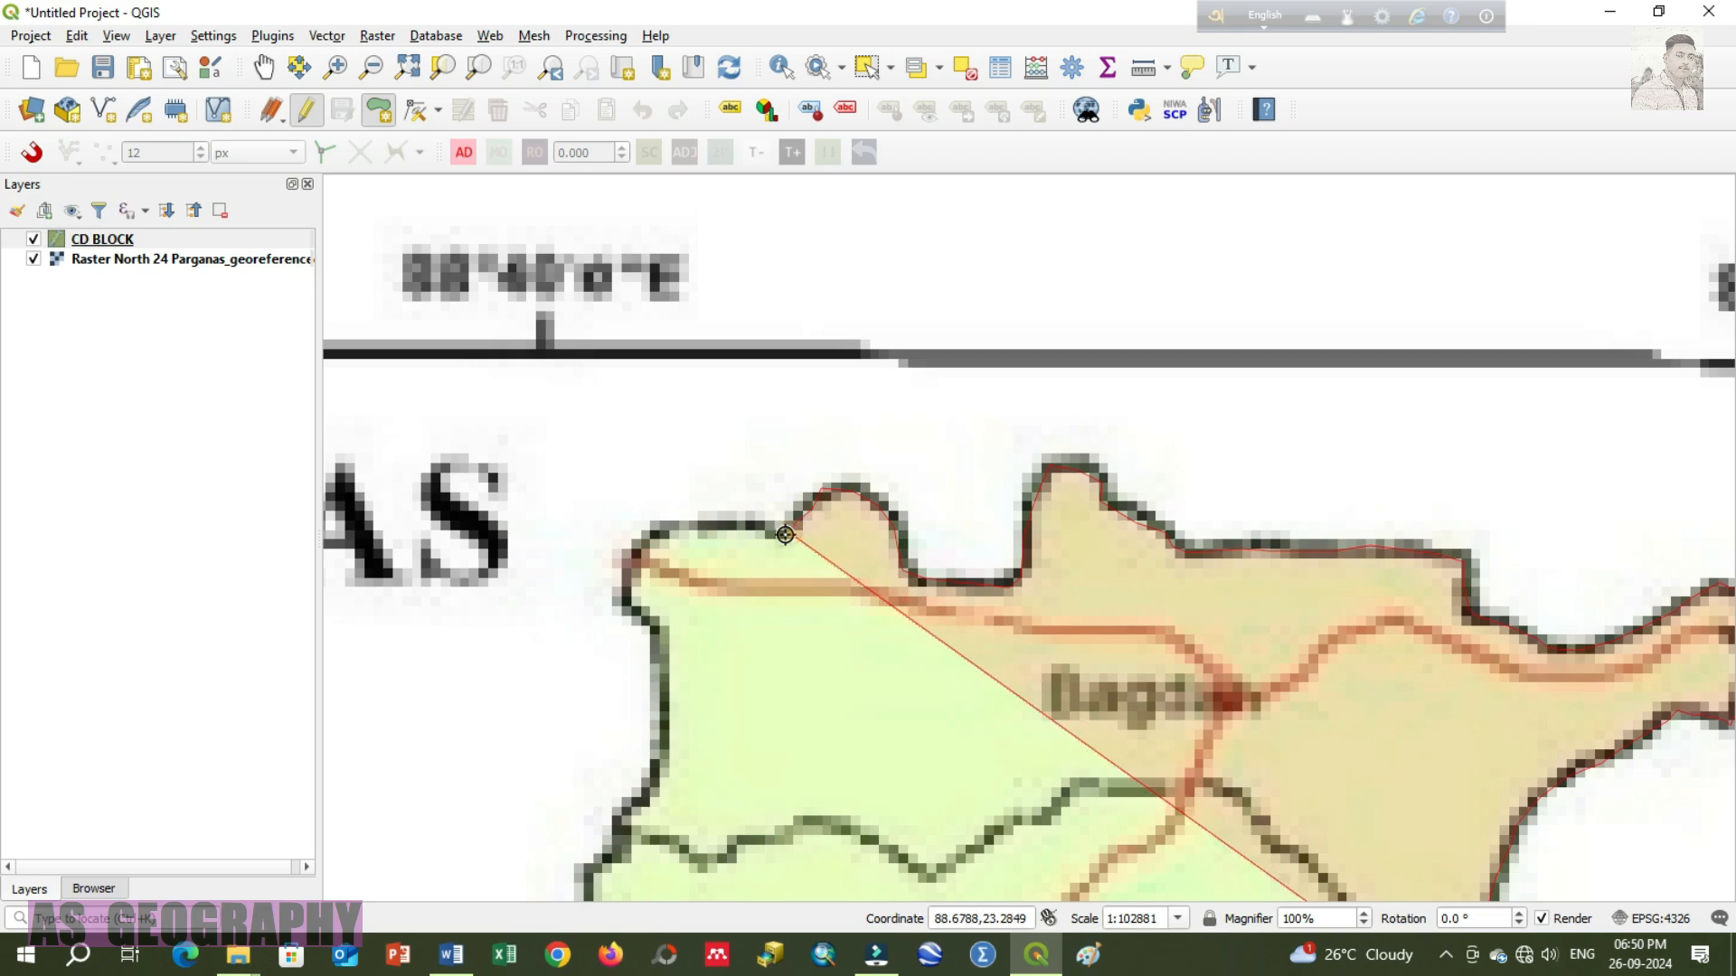
{"action": "left_click", "coordinate": [638, 545]}
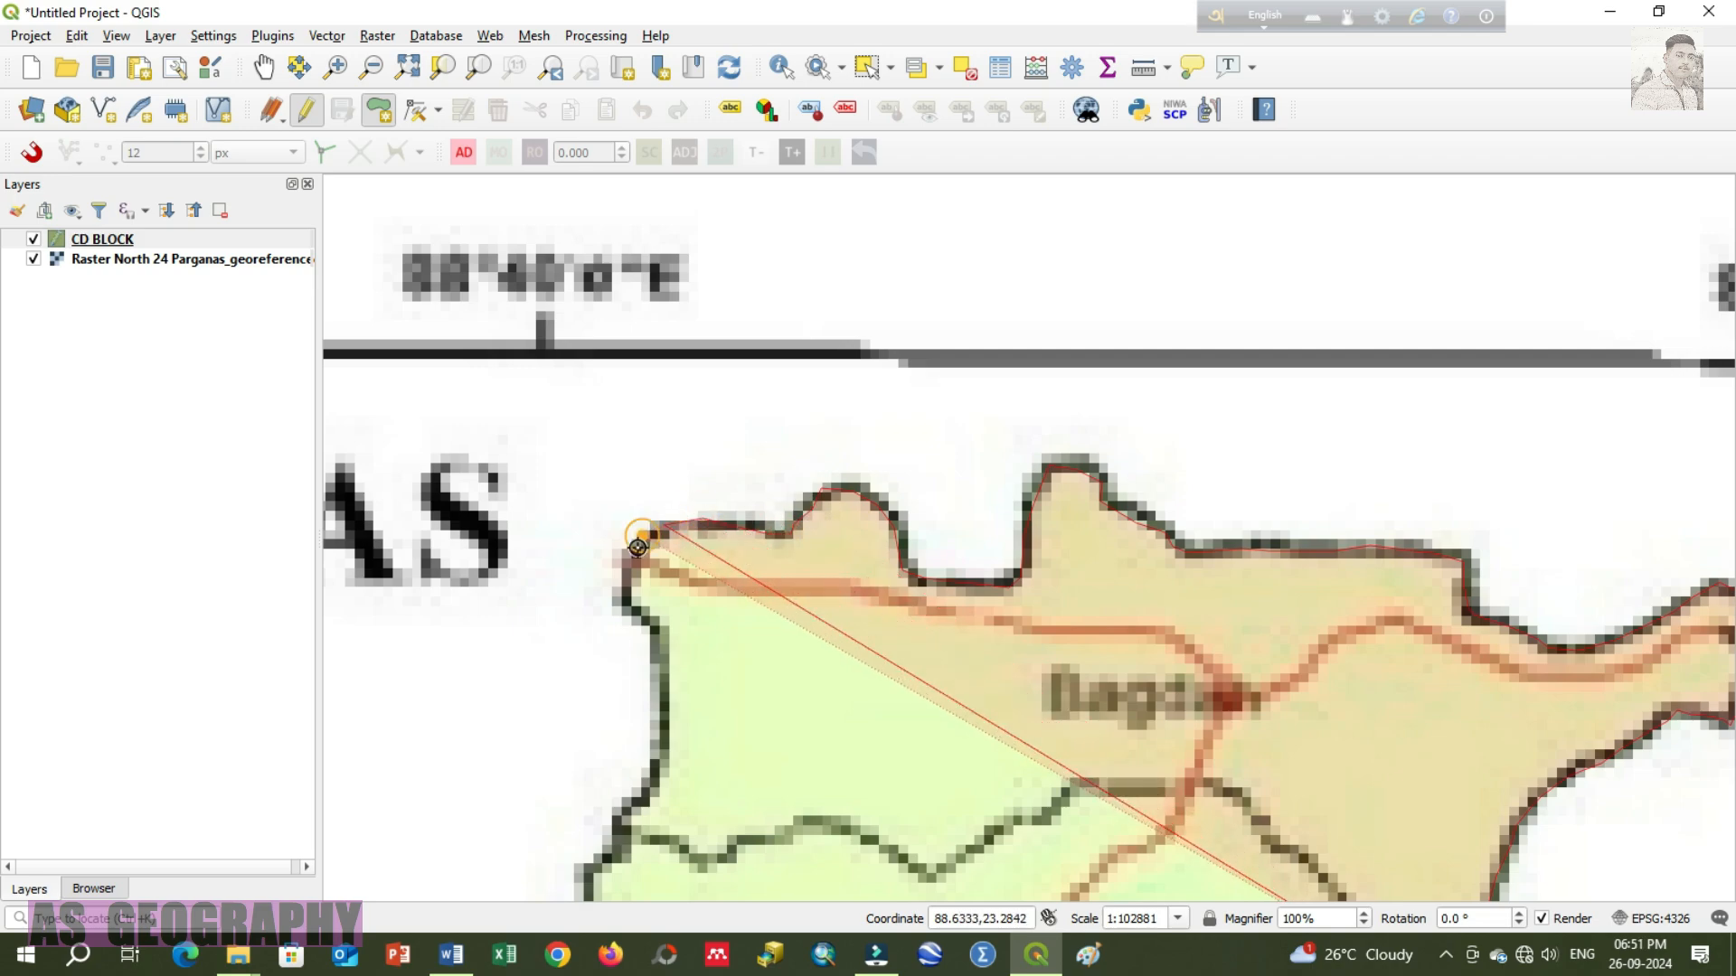
{"action": "left_click", "coordinate": [605, 622]}
{"action": "left_click", "coordinate": [642, 642]}
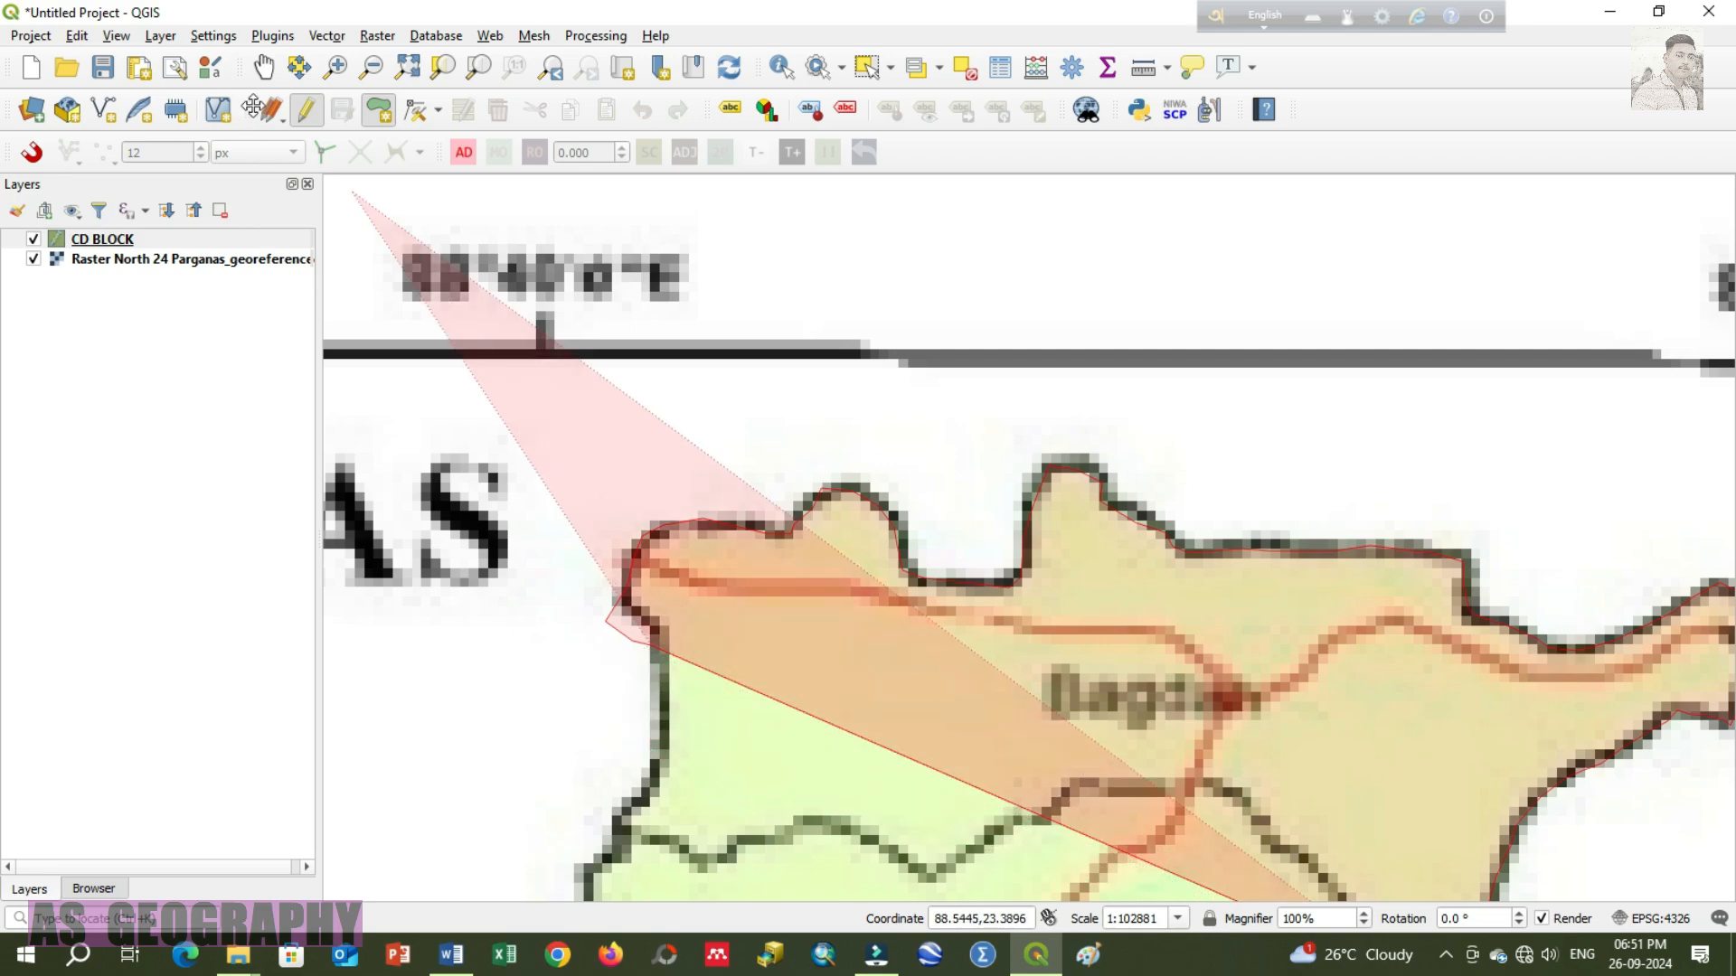
{"action": "left_click", "coordinate": [264, 66]}
{"action": "left_click_drag", "start_coordinate": [677, 553], "coordinate": [657, 349]}
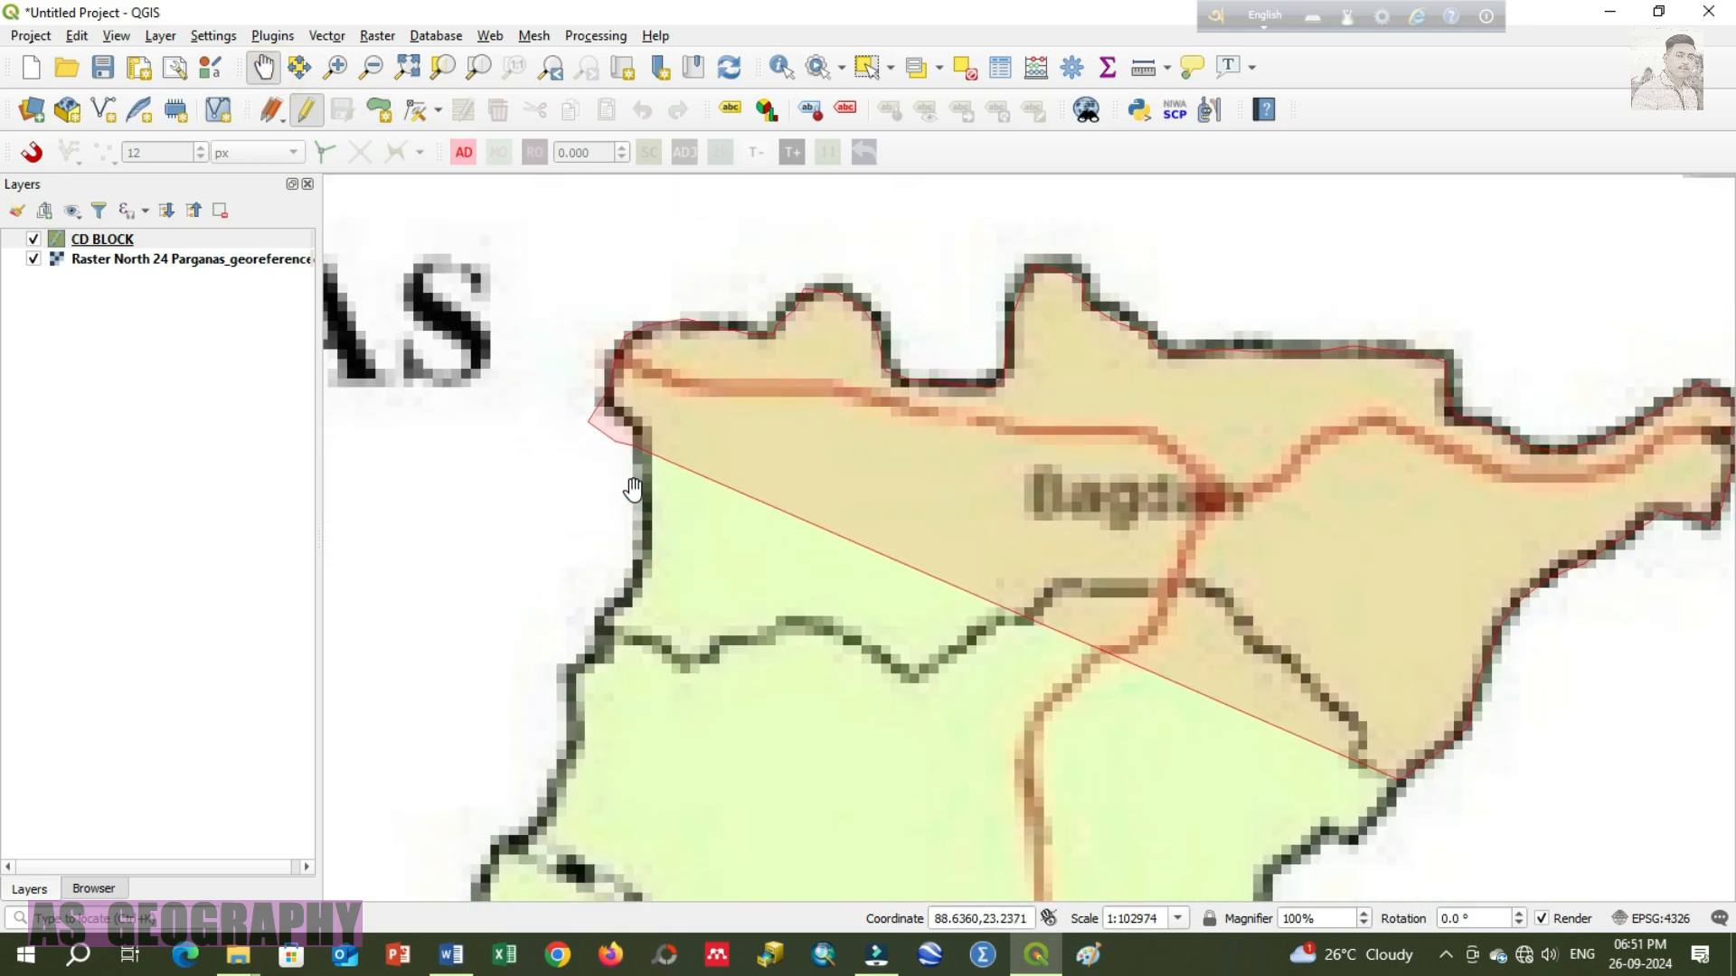
{"action": "left_click", "coordinate": [380, 111]}
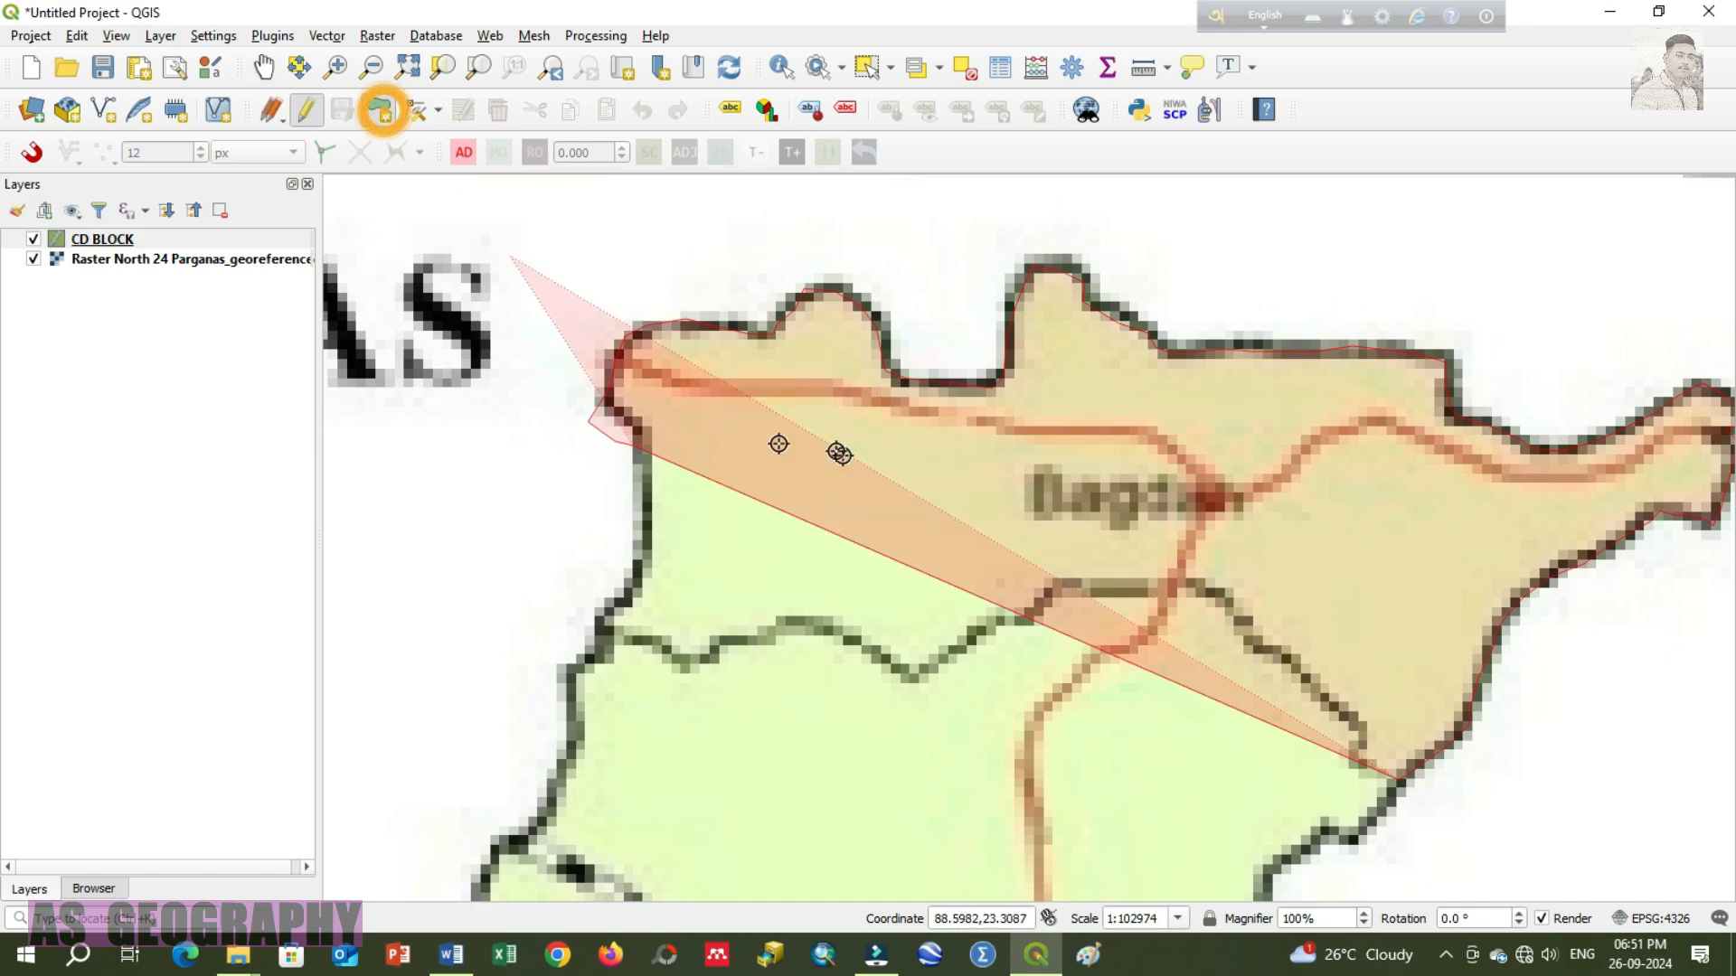
{"action": "left_click", "coordinate": [598, 434]}
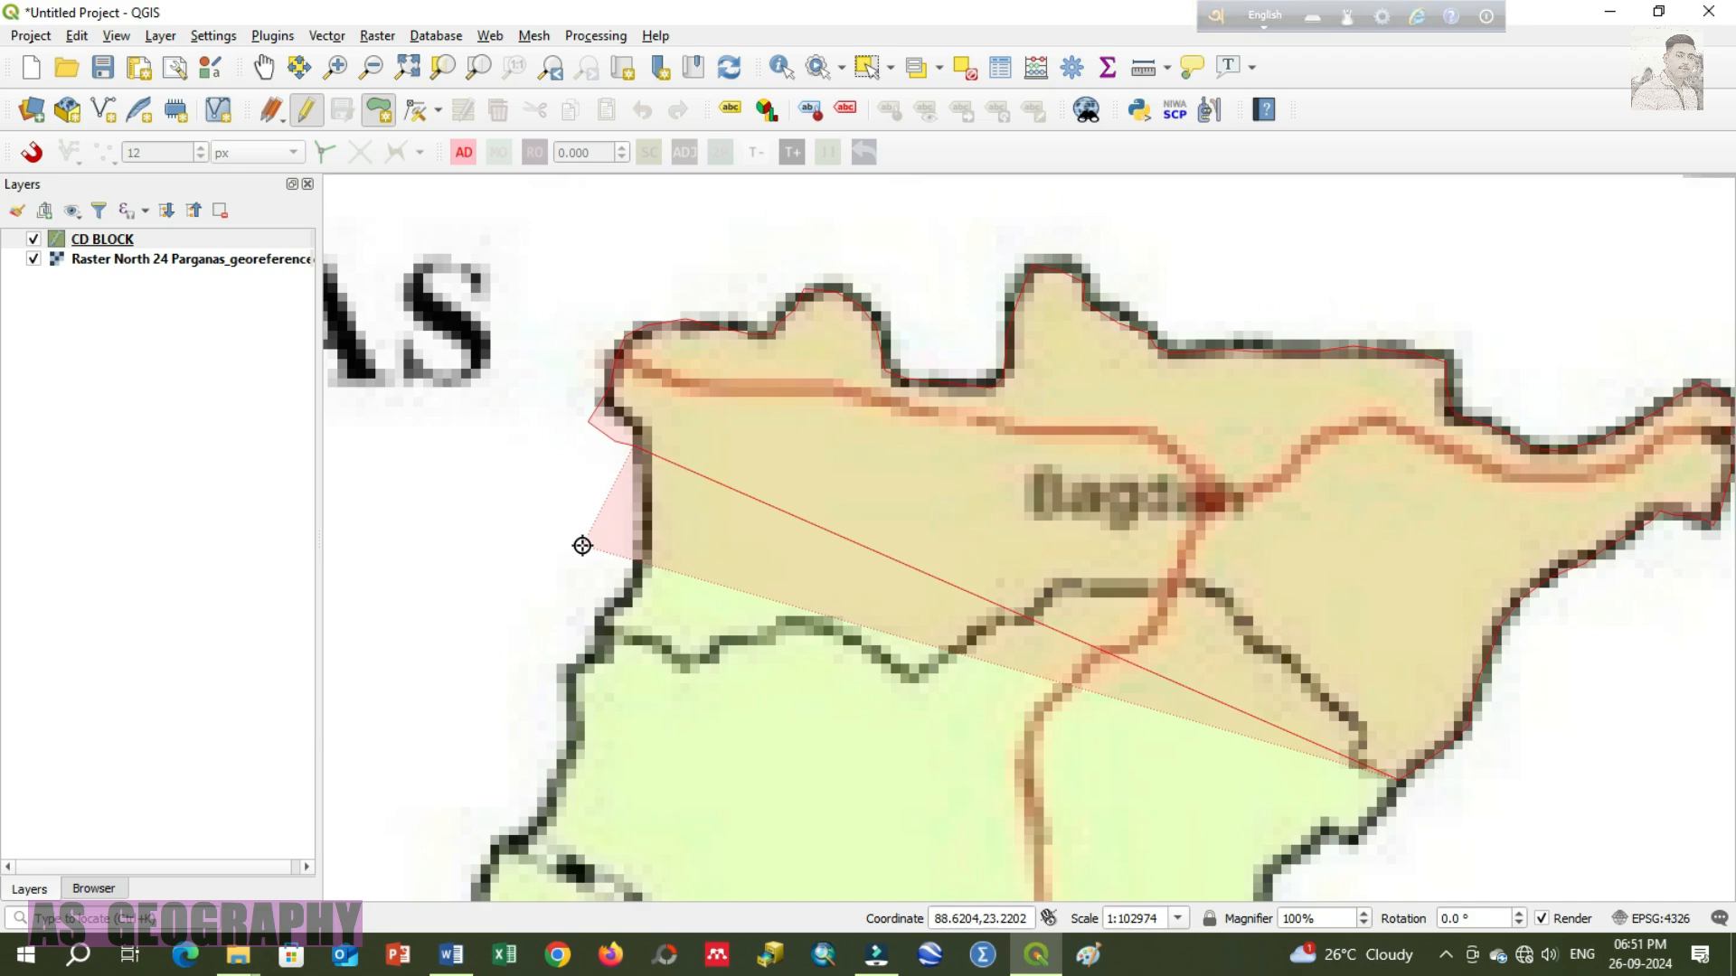
{"action": "key", "text": "BackSpace"}
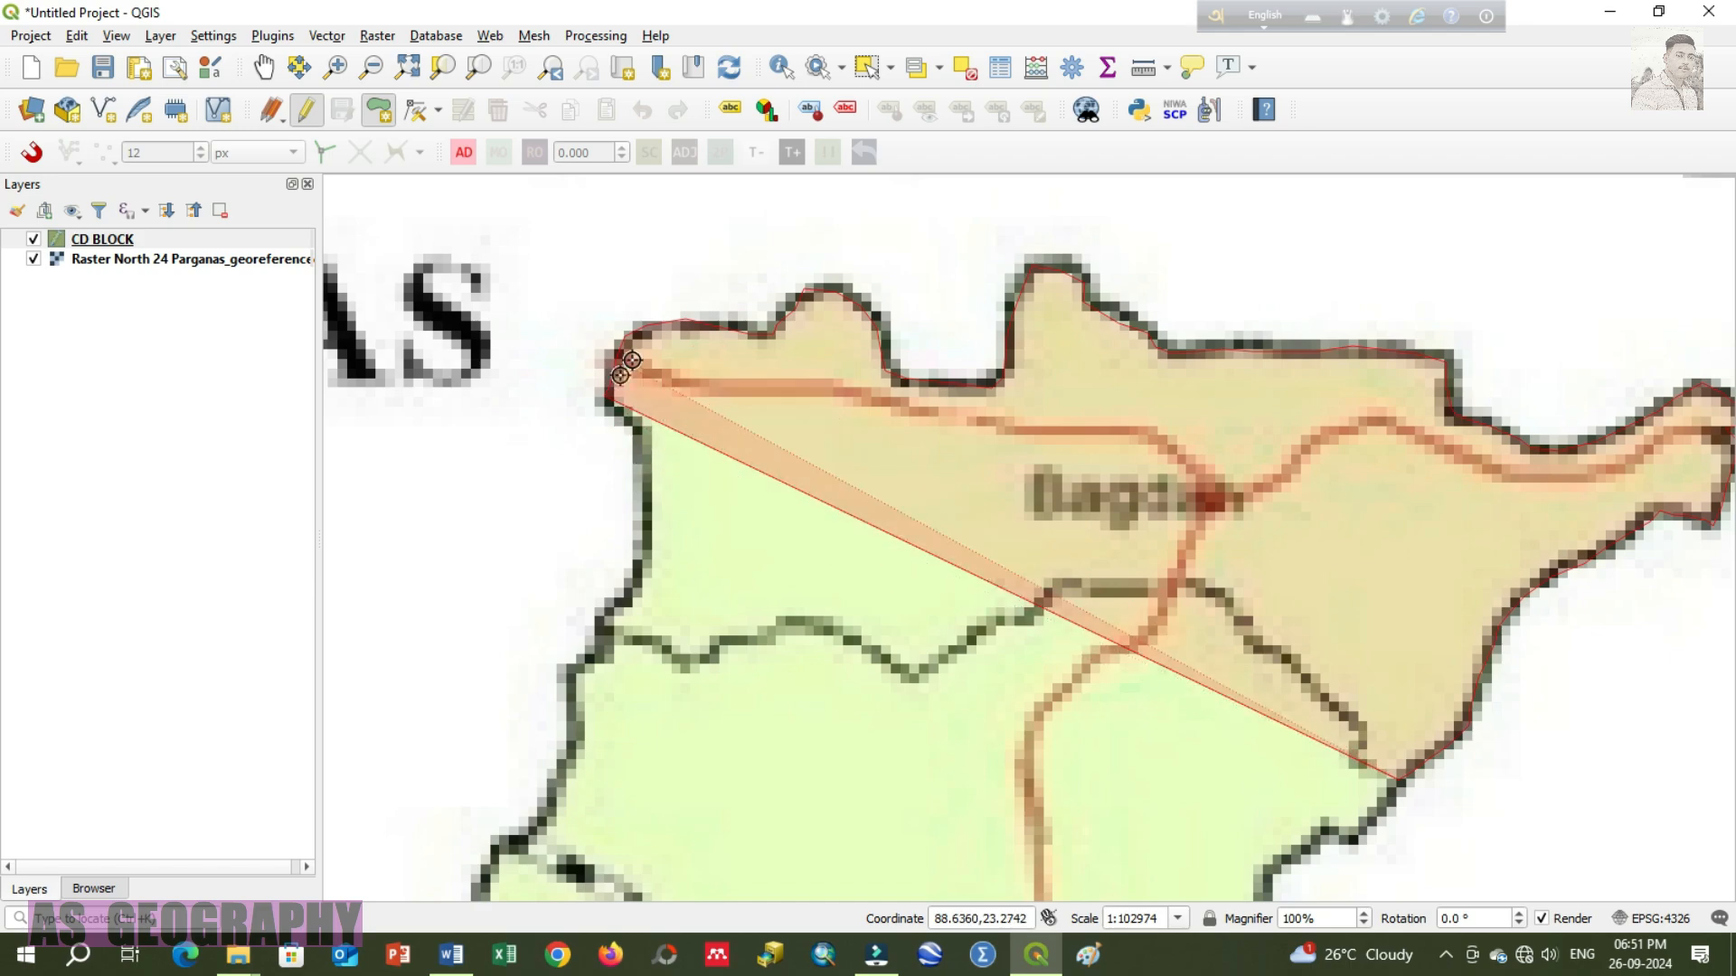
Step: Trace the Bagdah polygon south along the block's western boundary to its southwestern corner
{"action": "left_click", "coordinate": [642, 429]}
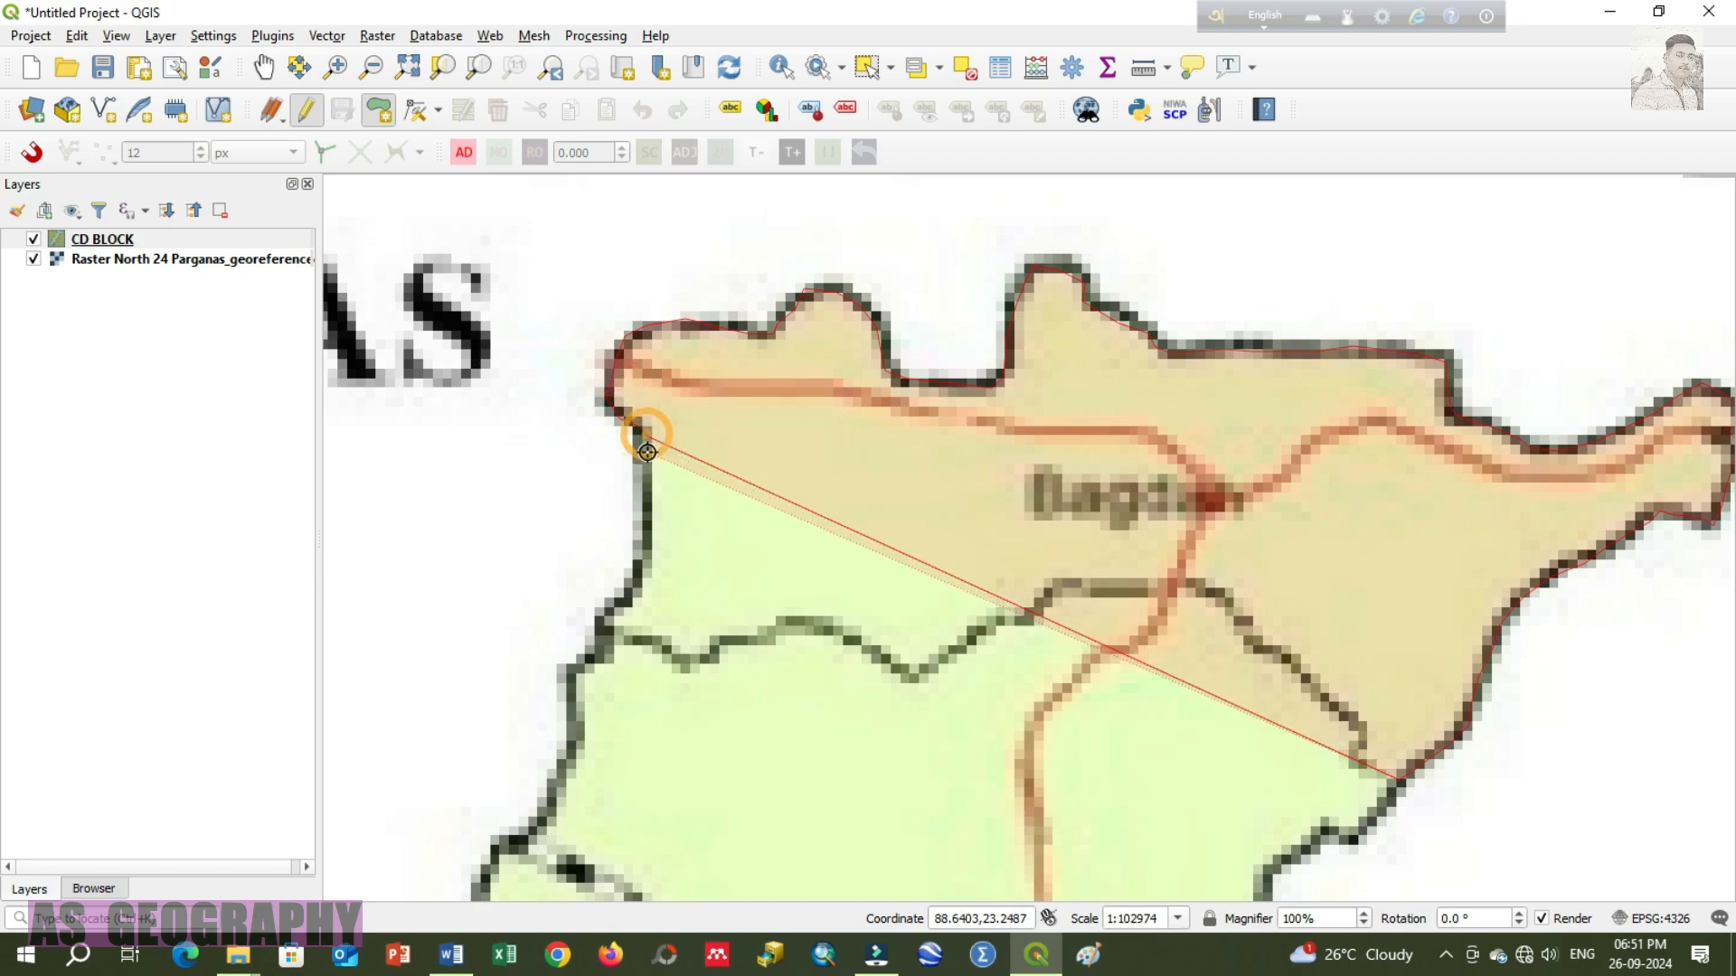
{"action": "left_click", "coordinate": [647, 487]}
{"action": "left_click", "coordinate": [644, 524]}
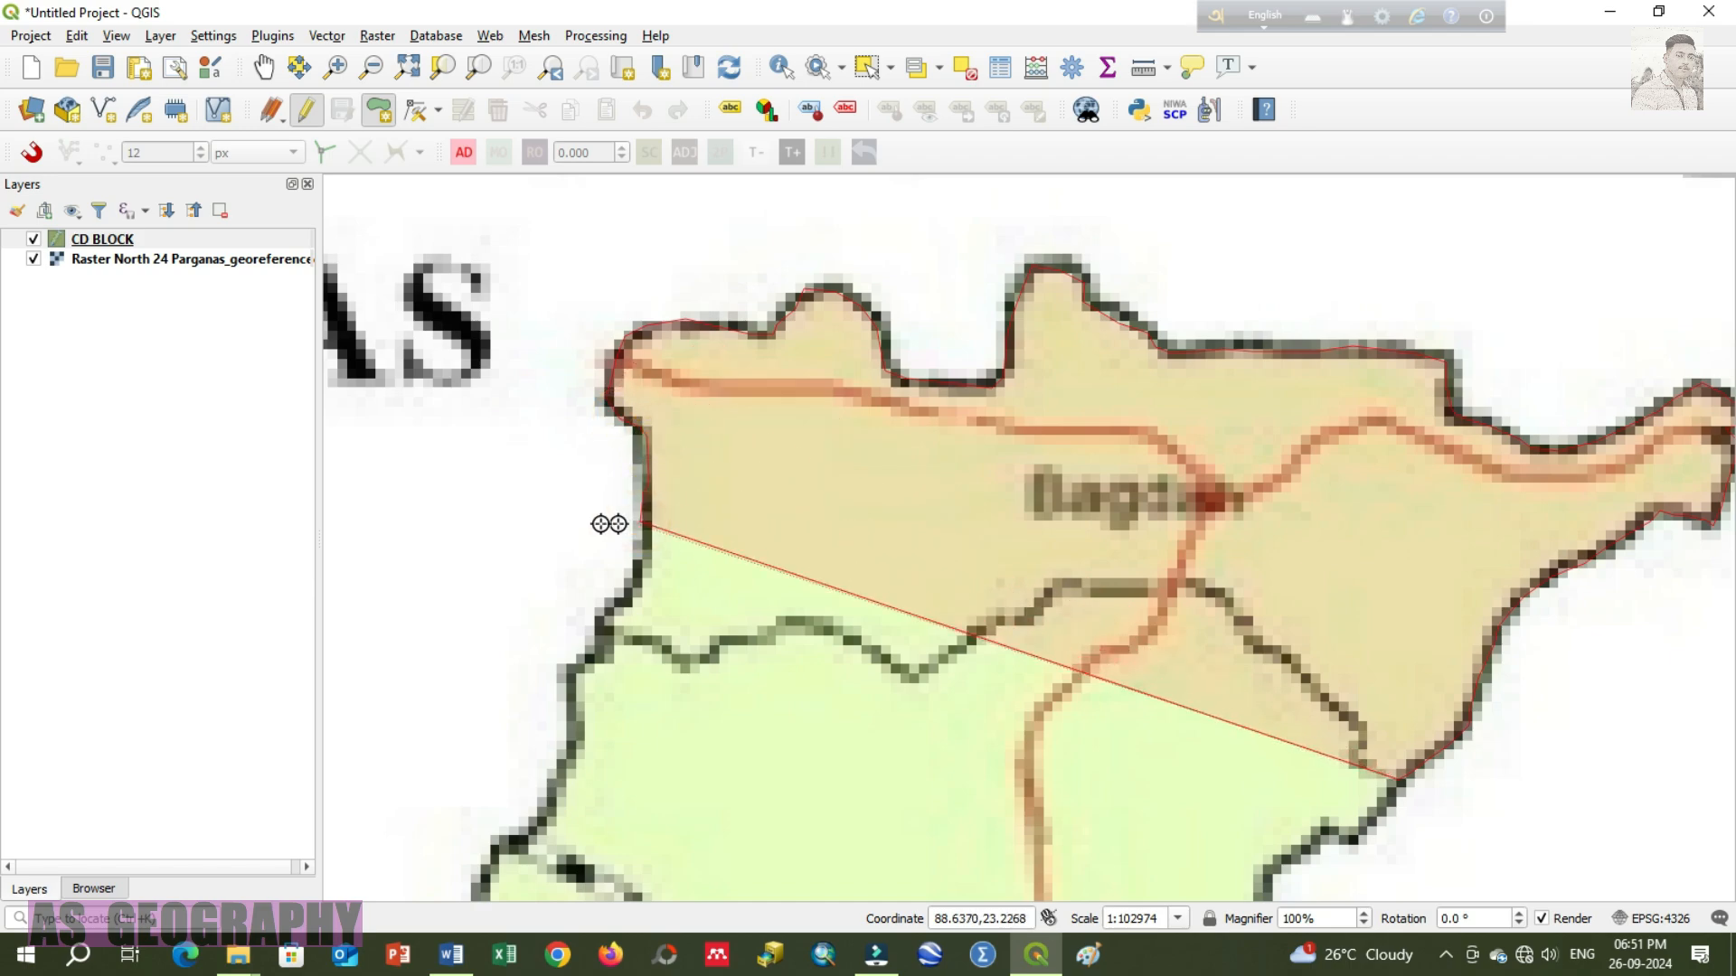
{"action": "left_click", "coordinate": [599, 534]}
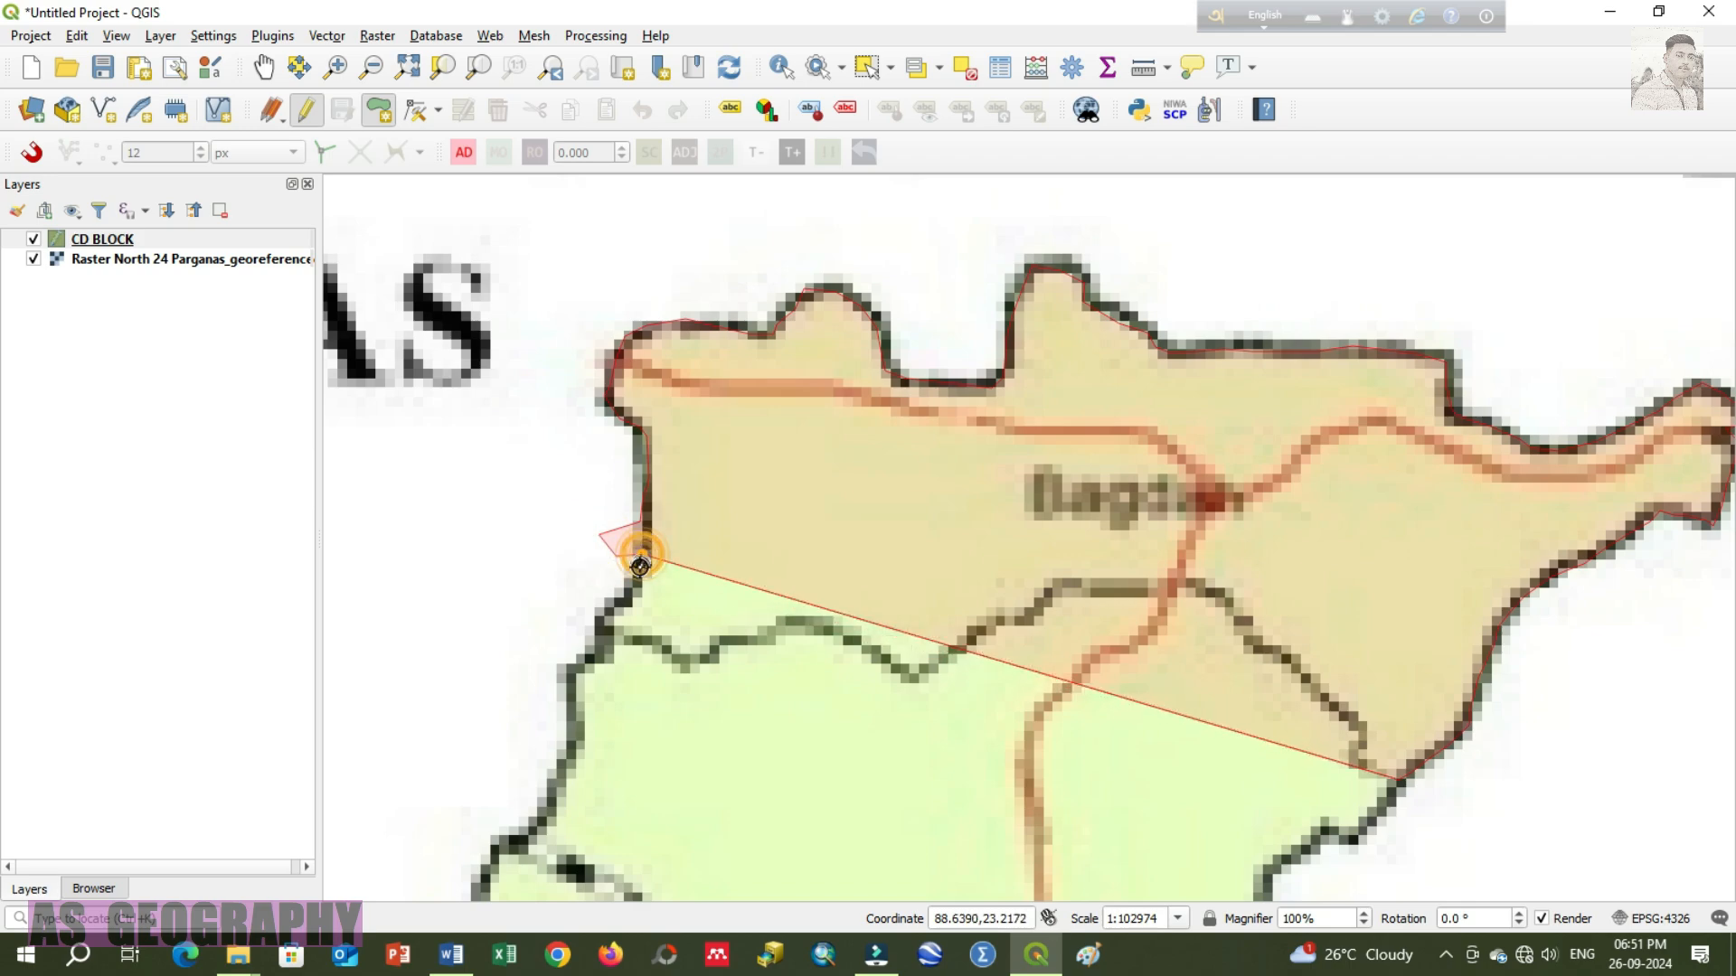
{"action": "left_click", "coordinate": [622, 589]}
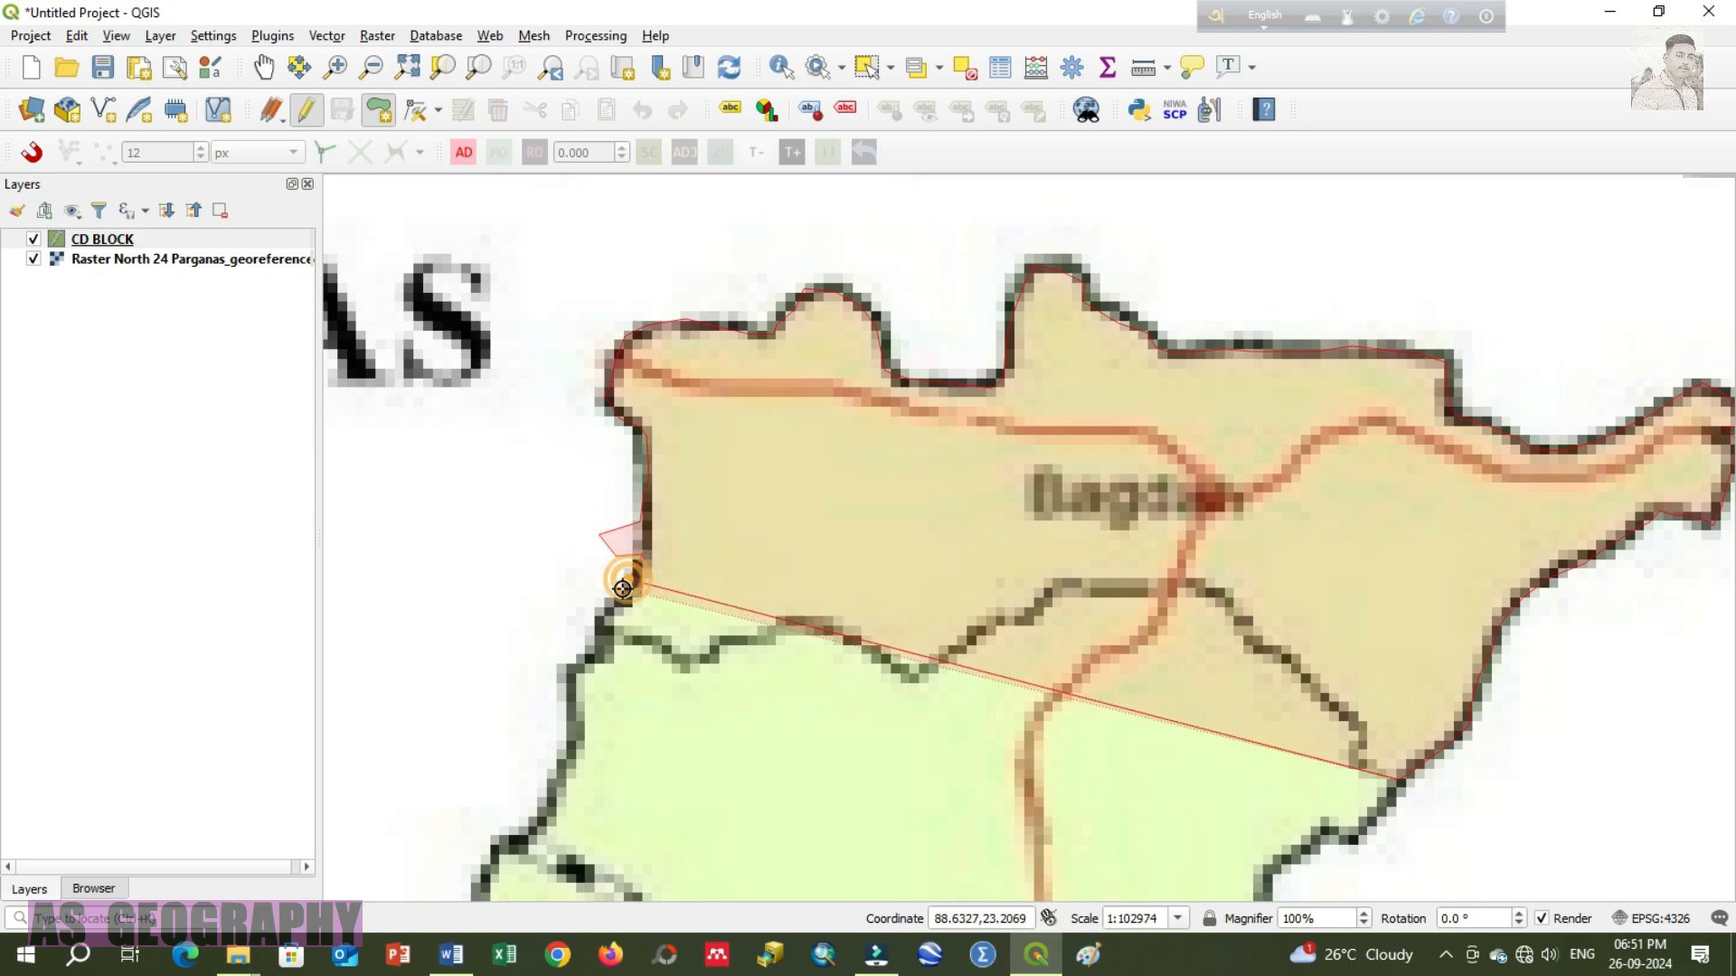
{"action": "left_click", "coordinate": [624, 639]}
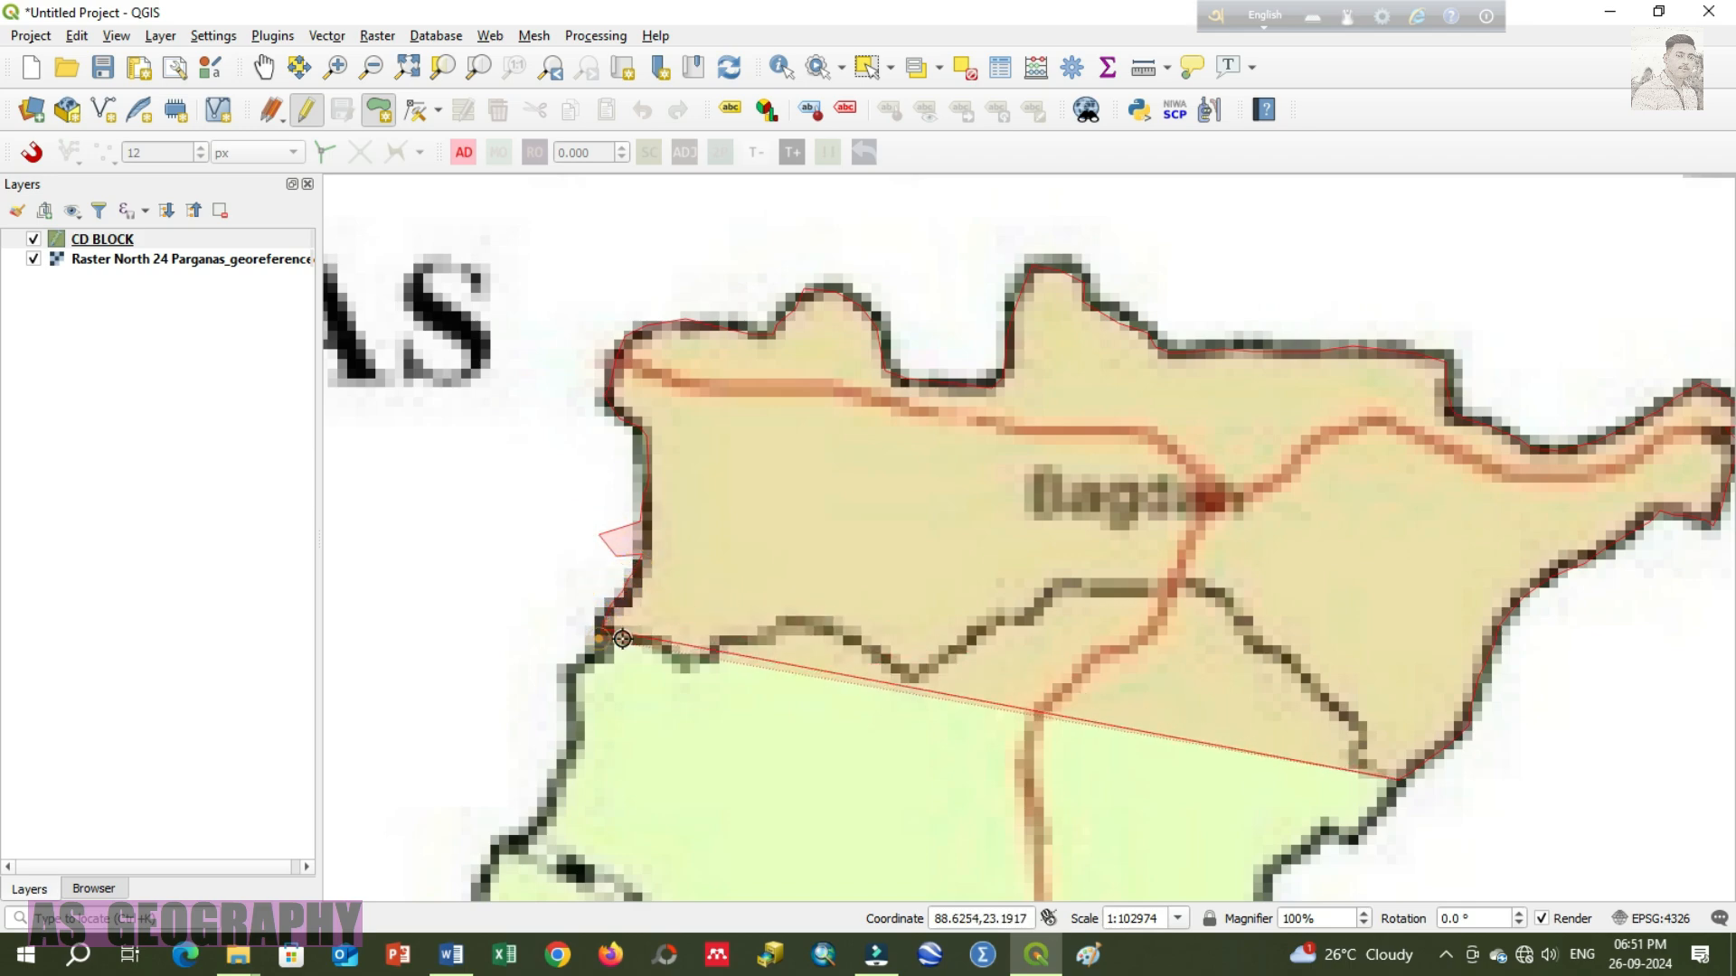
Step: Continue the polygon east along the wavy southern boundary to the start of the flat stretch west of the road
{"action": "left_click", "coordinate": [704, 657]}
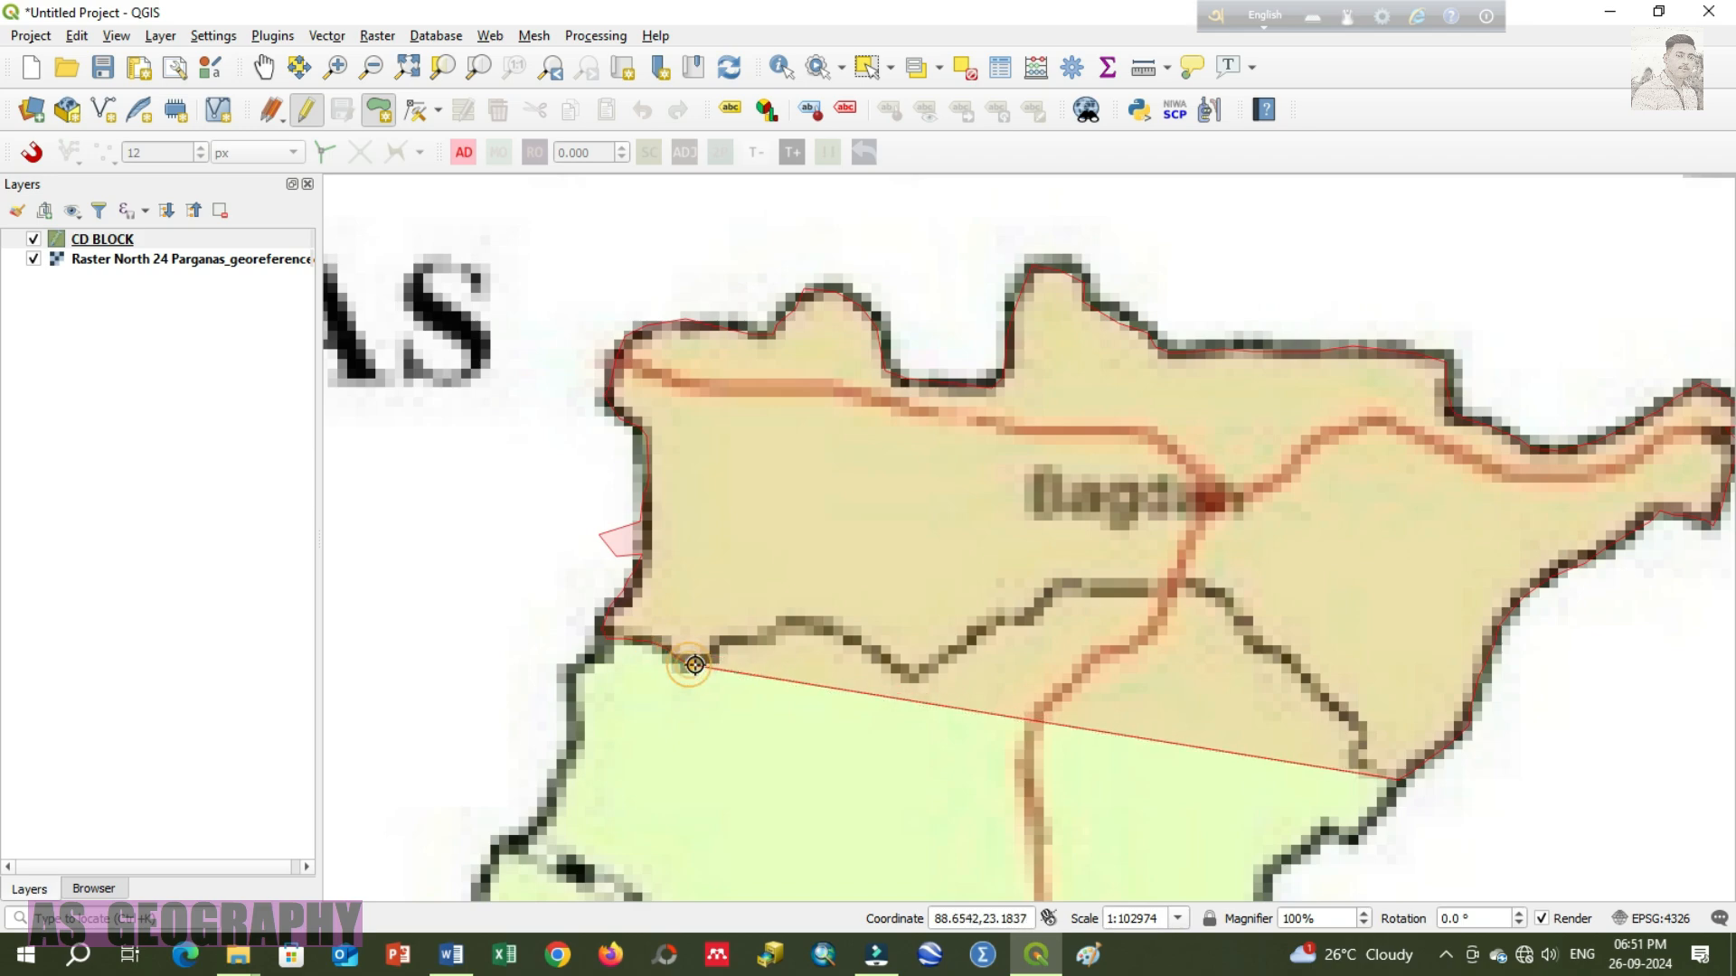
{"action": "left_click", "coordinate": [739, 640]}
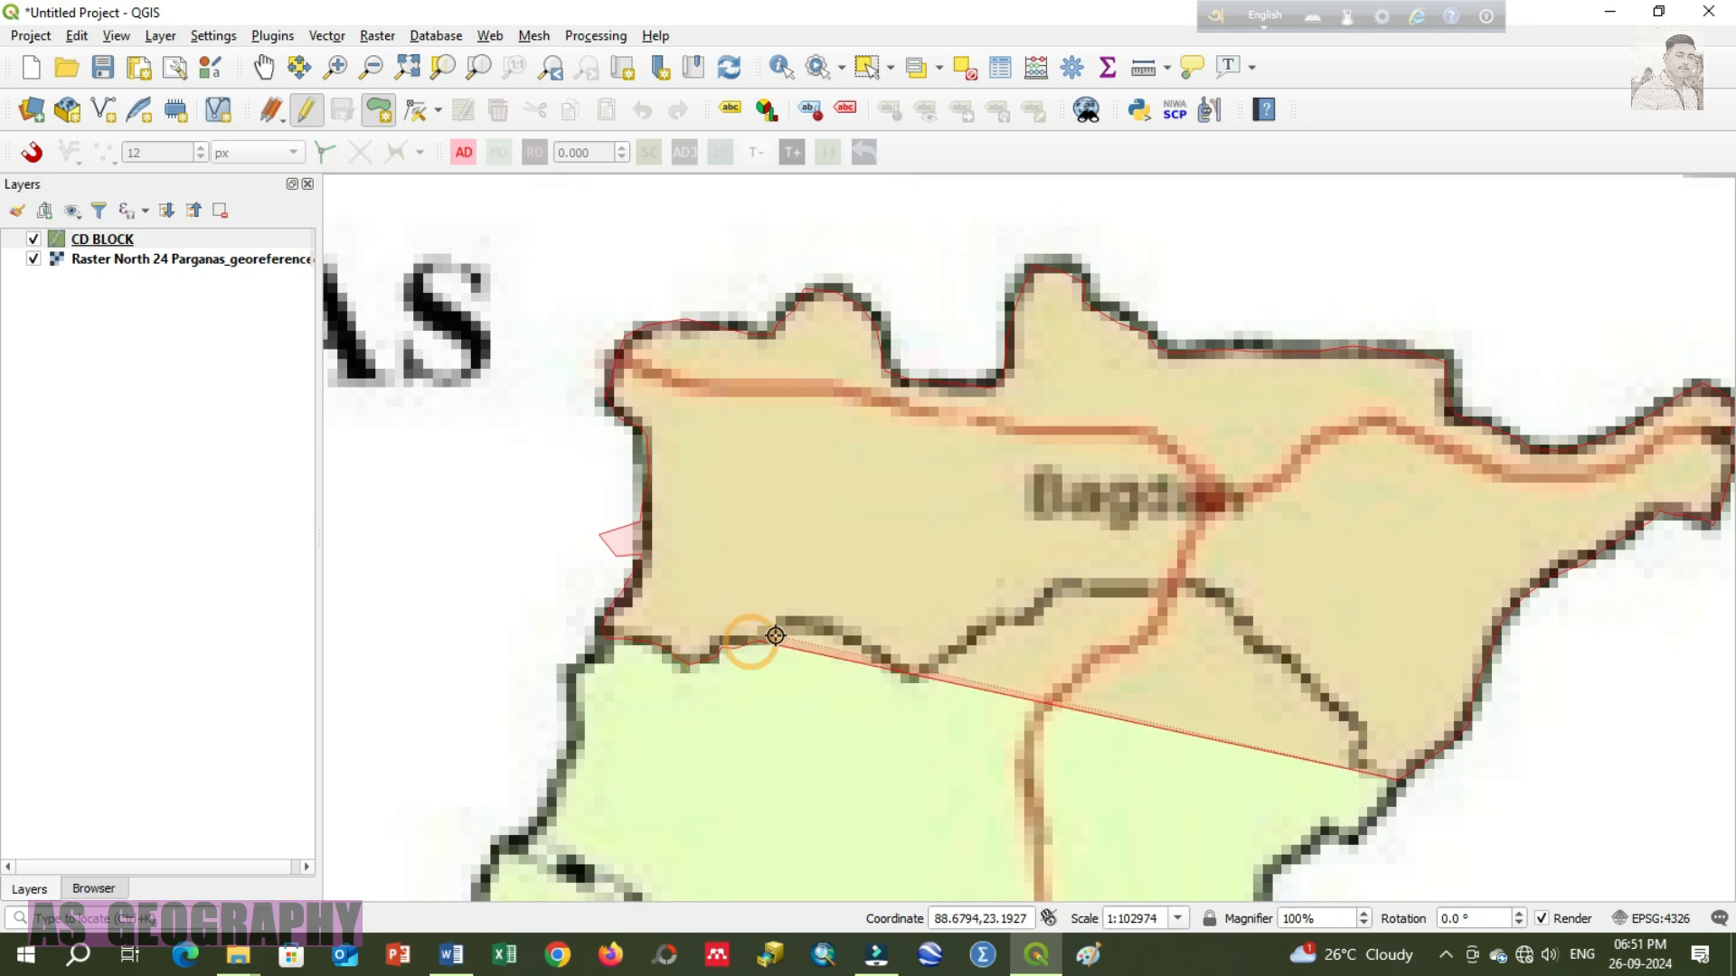
{"action": "left_click", "coordinate": [833, 633]}
{"action": "left_click", "coordinate": [898, 672]}
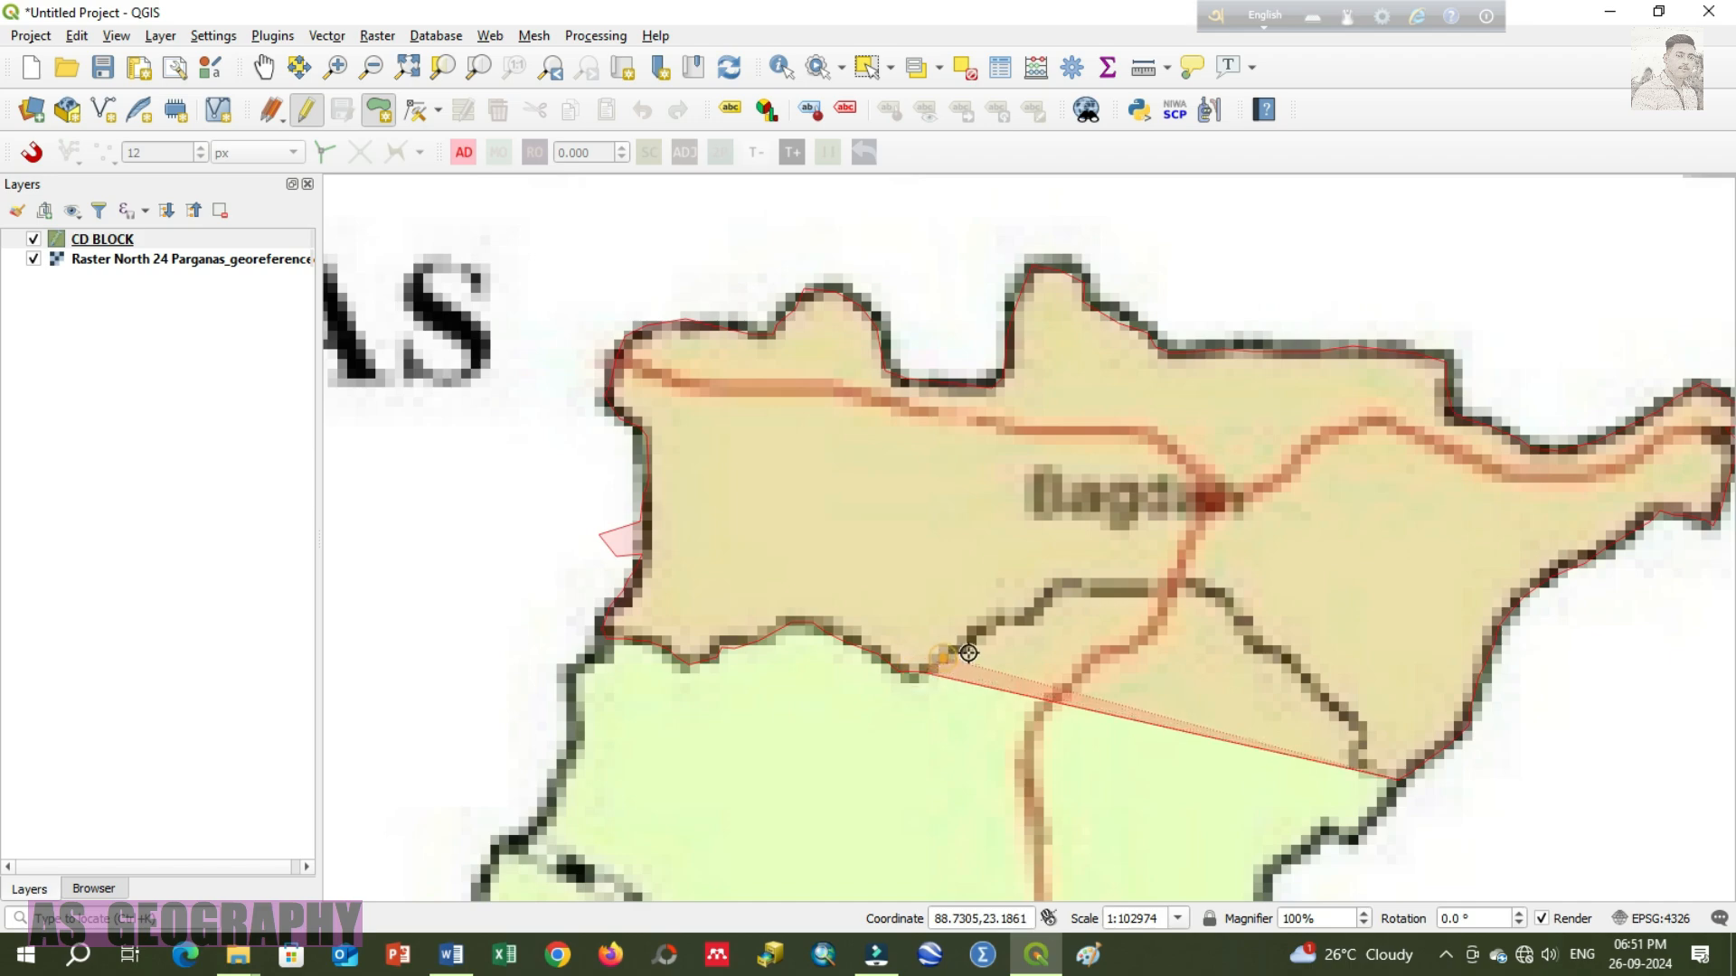
{"action": "left_click", "coordinate": [990, 622]}
{"action": "left_click", "coordinate": [1049, 592]}
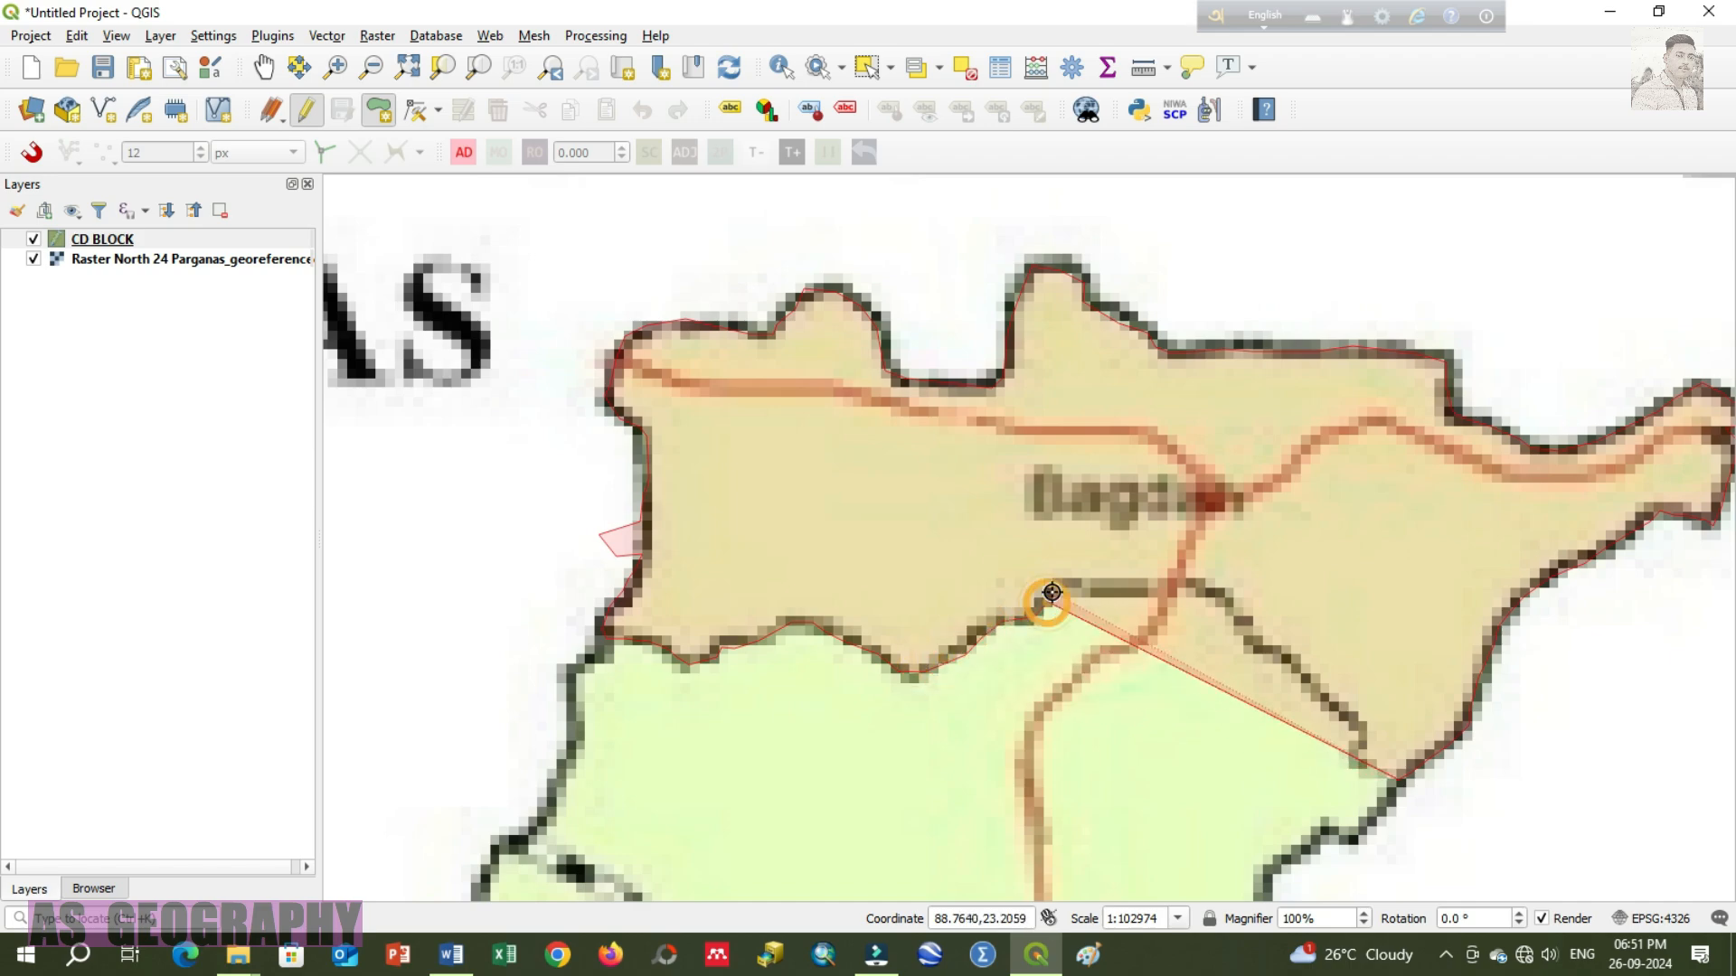
Step: Trace the polygon across the flat stretch and southeast along the boundary back to the starting vertex at the southern tip
{"action": "left_click", "coordinate": [1130, 589]}
{"action": "left_click", "coordinate": [1207, 597]}
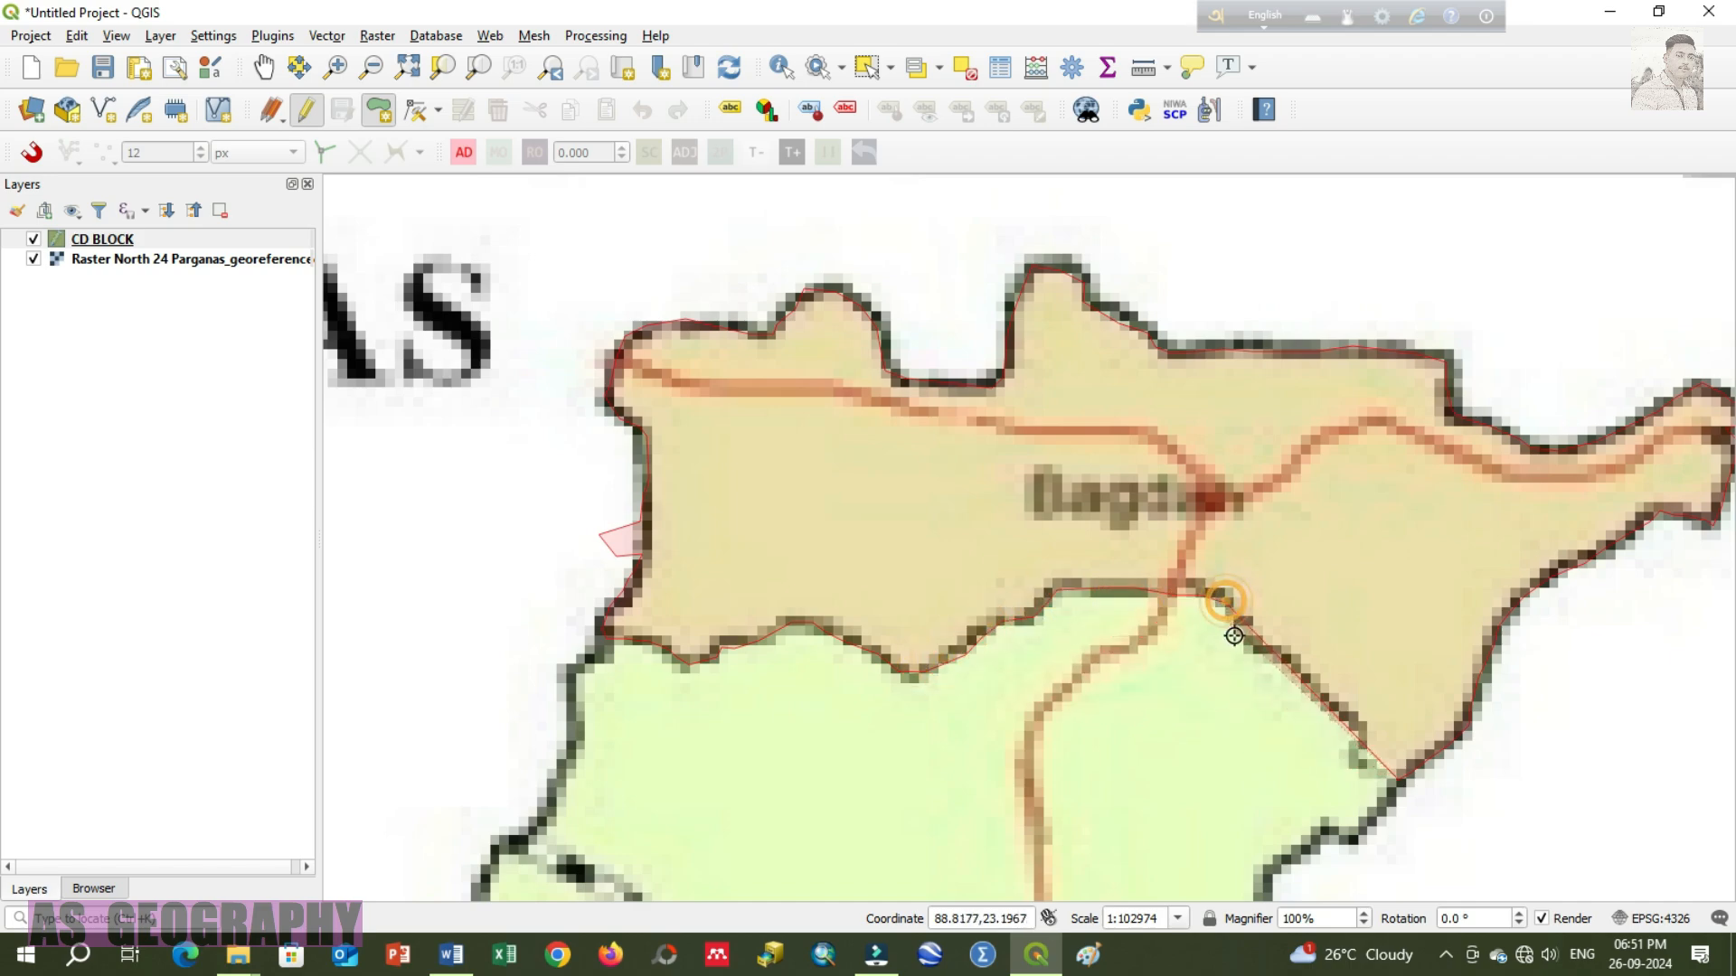
{"action": "left_click", "coordinate": [1282, 659]}
{"action": "left_click", "coordinate": [1315, 694]}
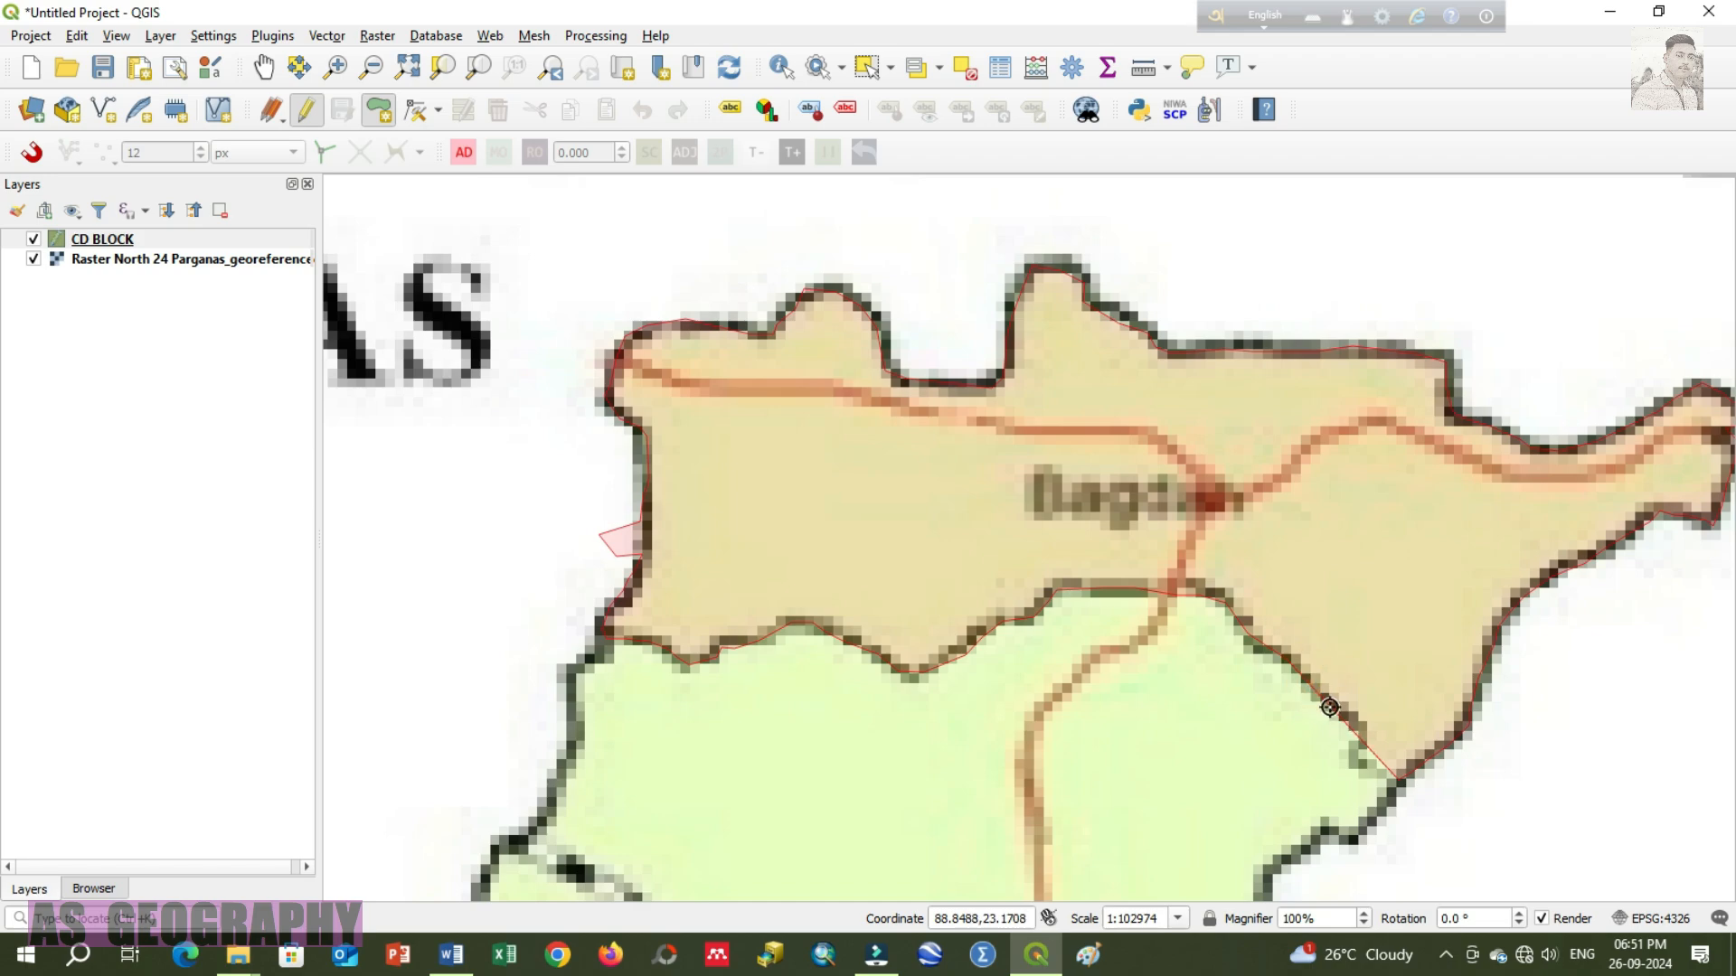
{"action": "left_click", "coordinate": [1366, 764]}
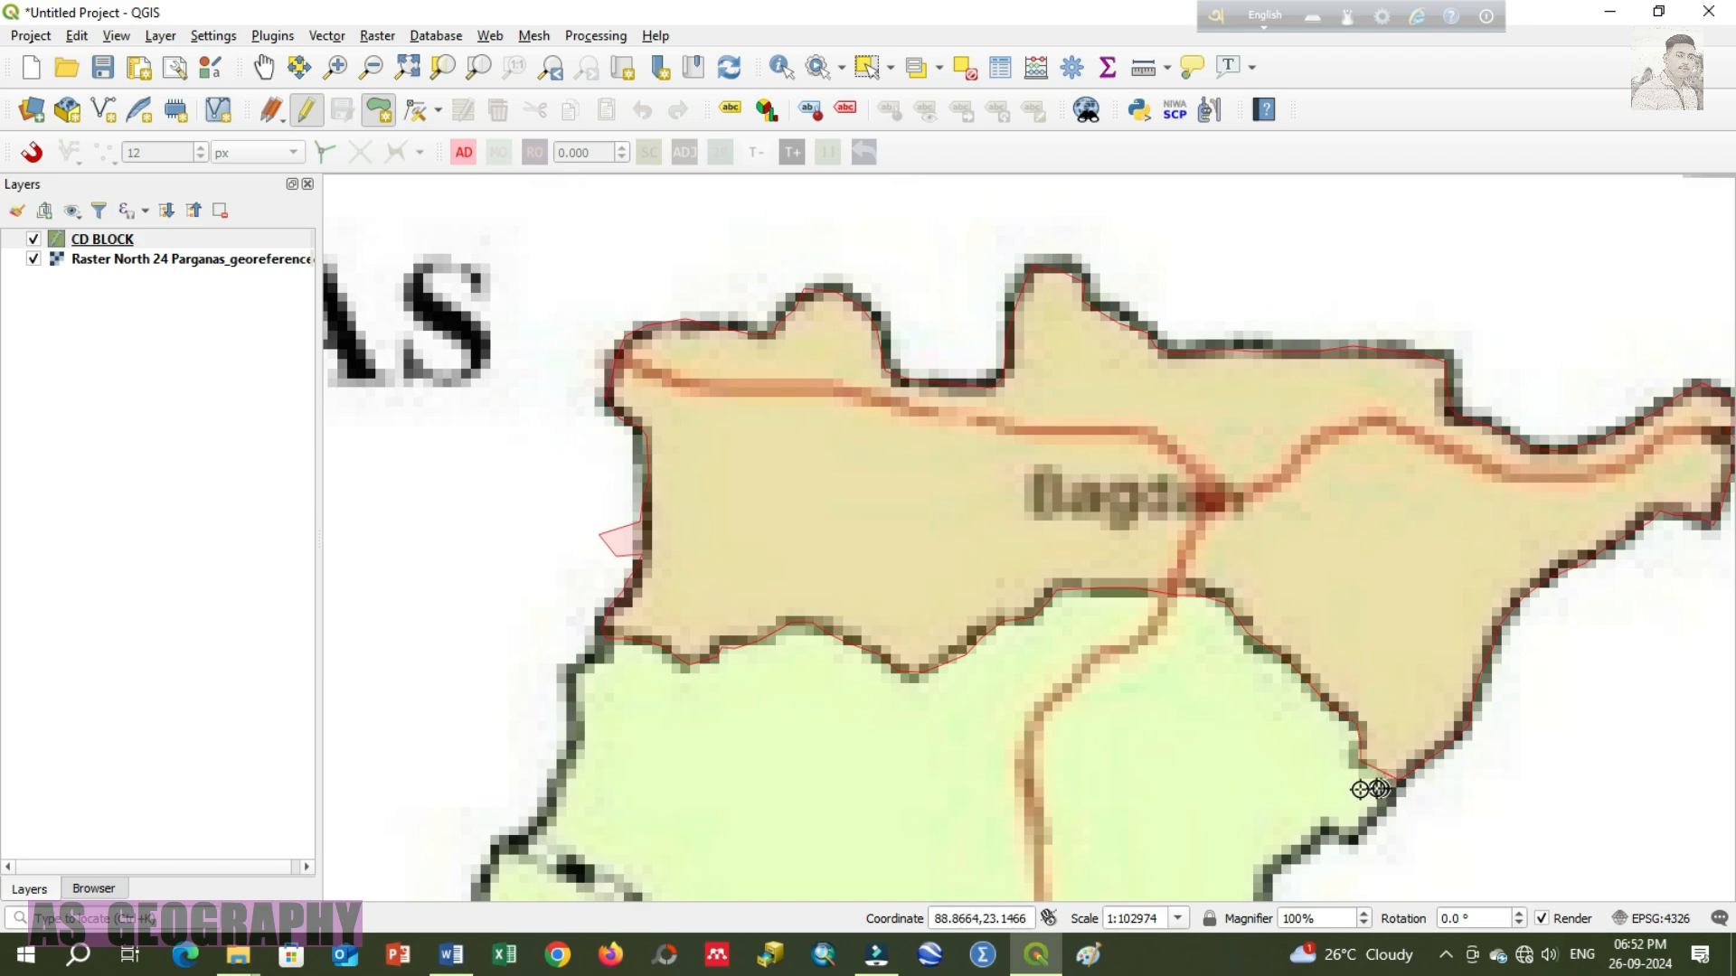
{"action": "left_click", "coordinate": [1396, 783]}
Step: Finish the polygon and save its attributes with id 1 and CD_BLOCK BAGDA
{"action": "right_click", "coordinate": [1386, 776]}
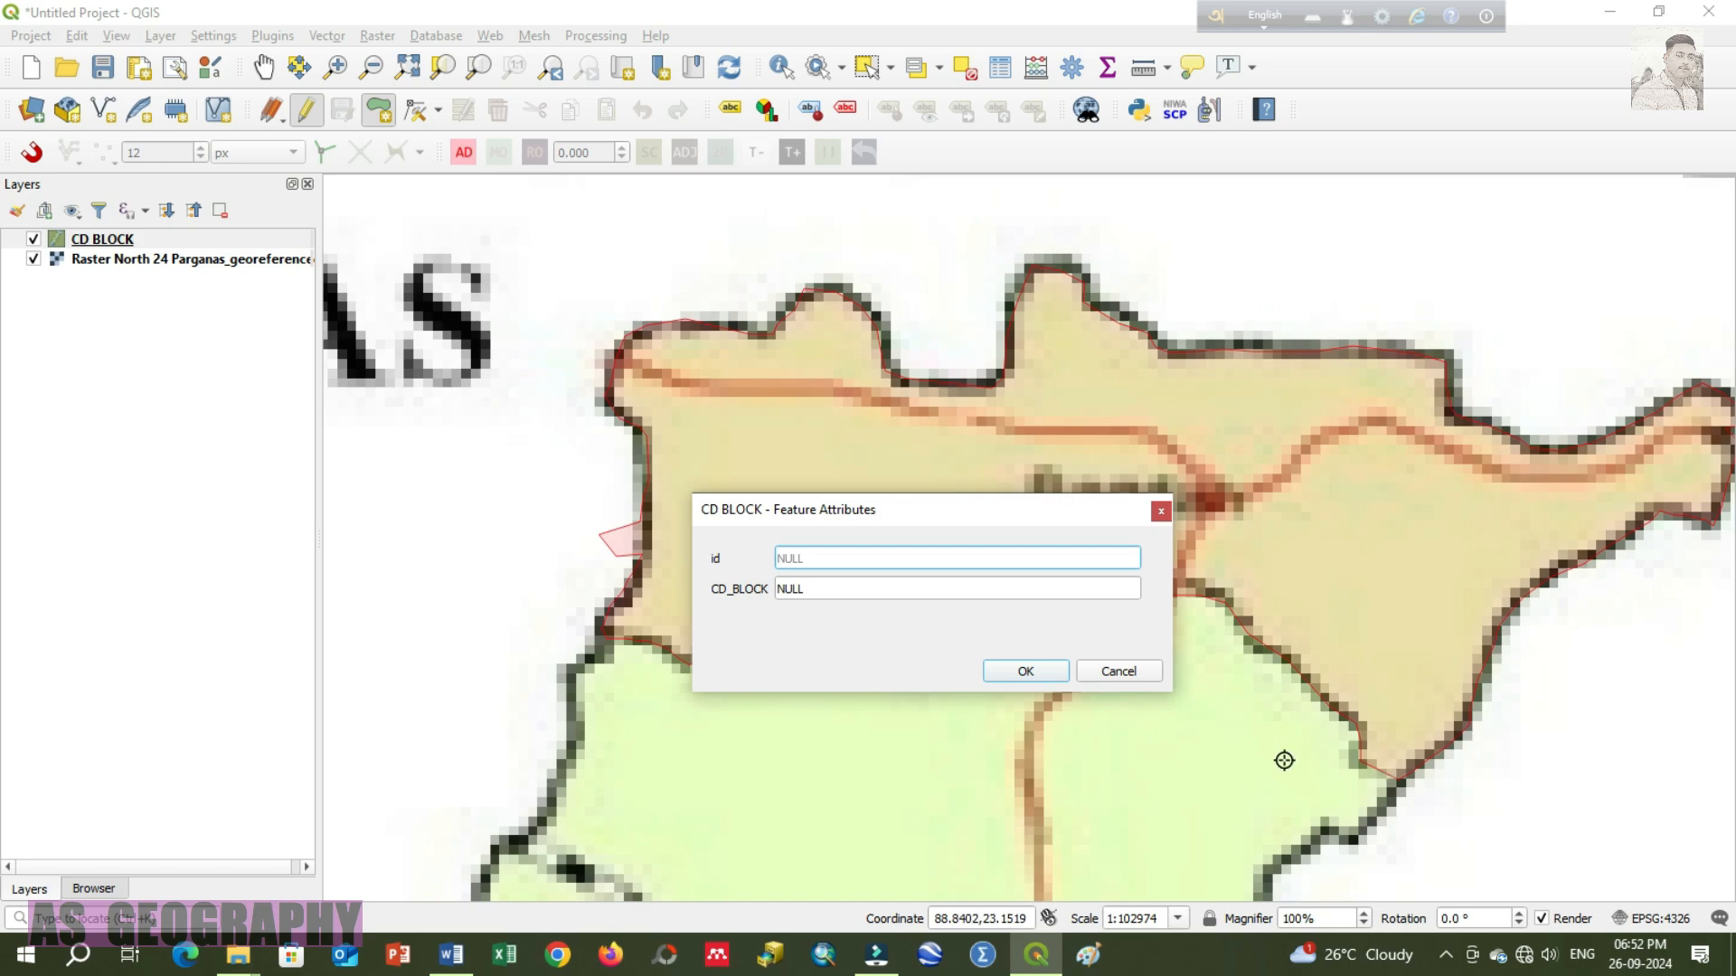
{"action": "left_click", "coordinate": [828, 559]}
{"action": "left_click", "coordinate": [840, 590]}
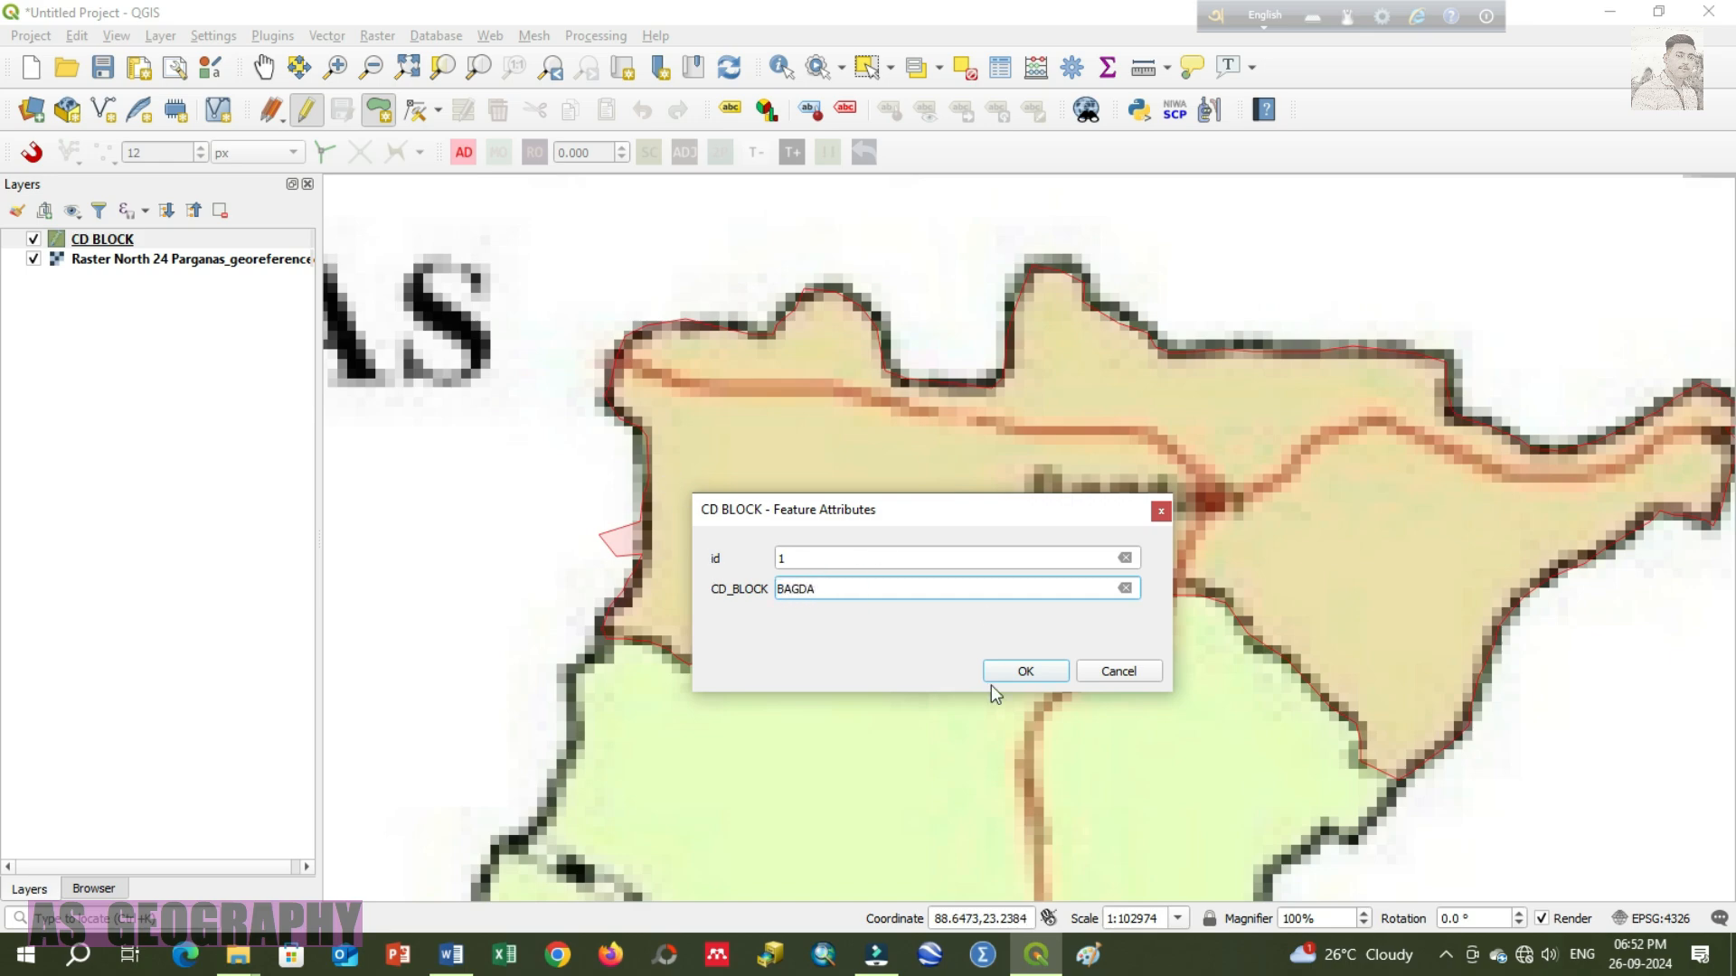
{"action": "left_click", "coordinate": [1031, 672]}
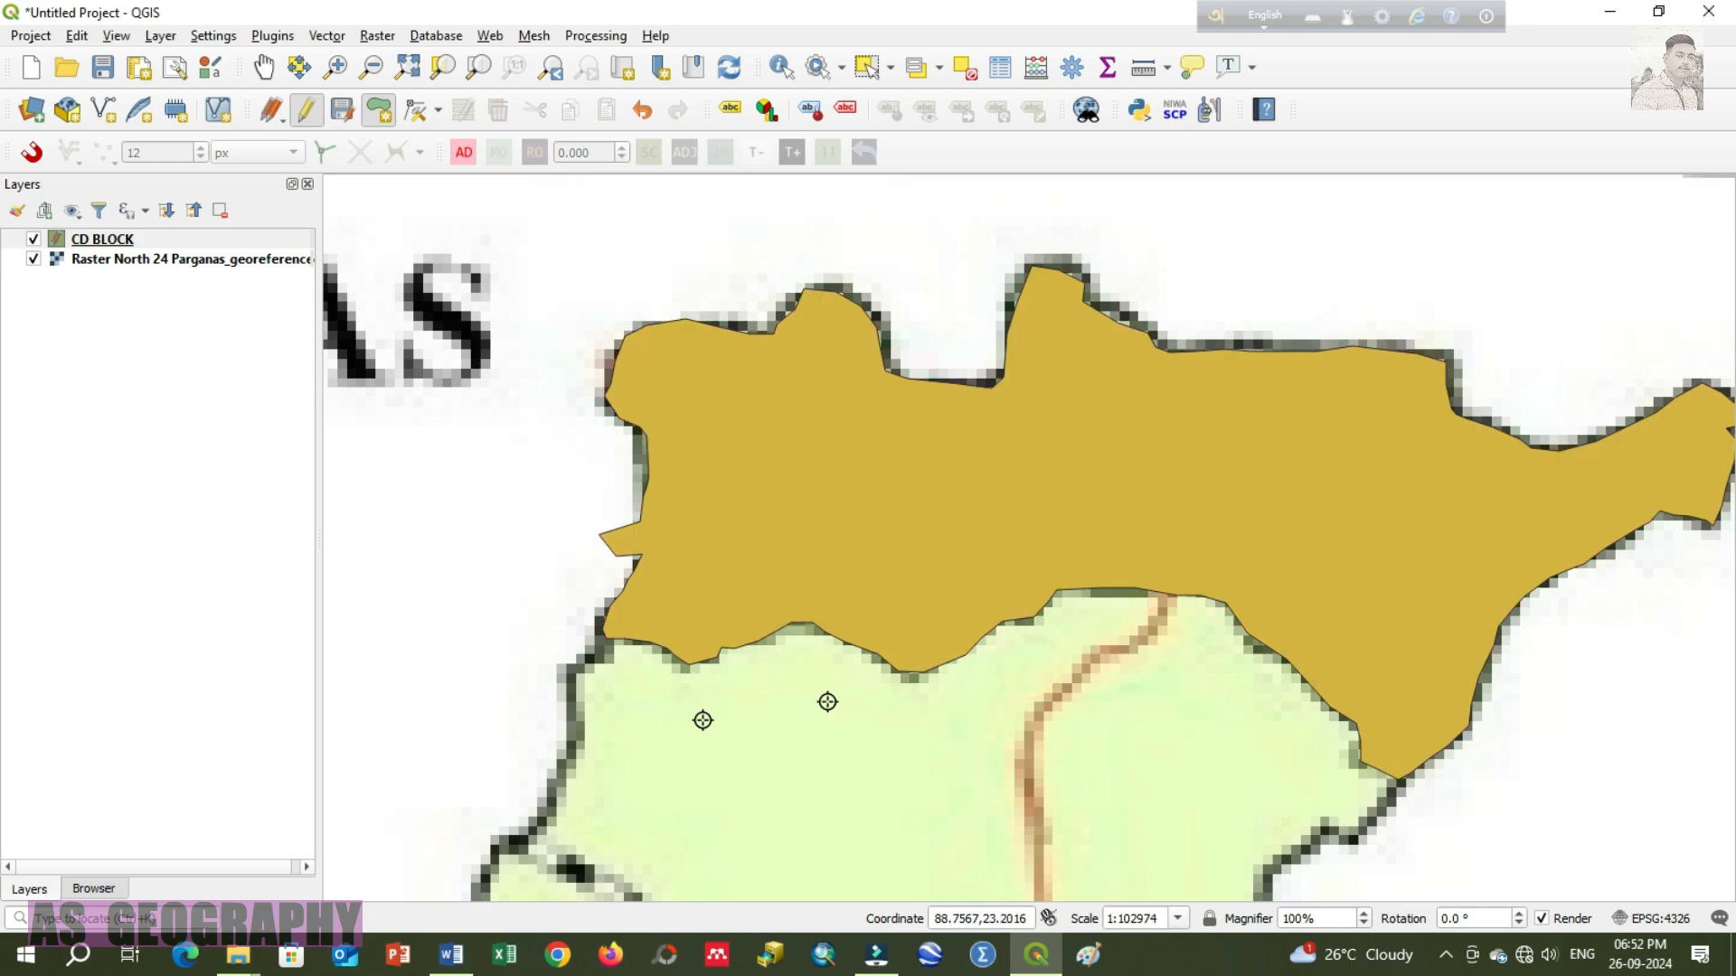
Step: Examine the finished Bagdah polygon against the raster boundary, especially along its western and eastern edges
{"action": "left_click", "coordinate": [263, 66]}
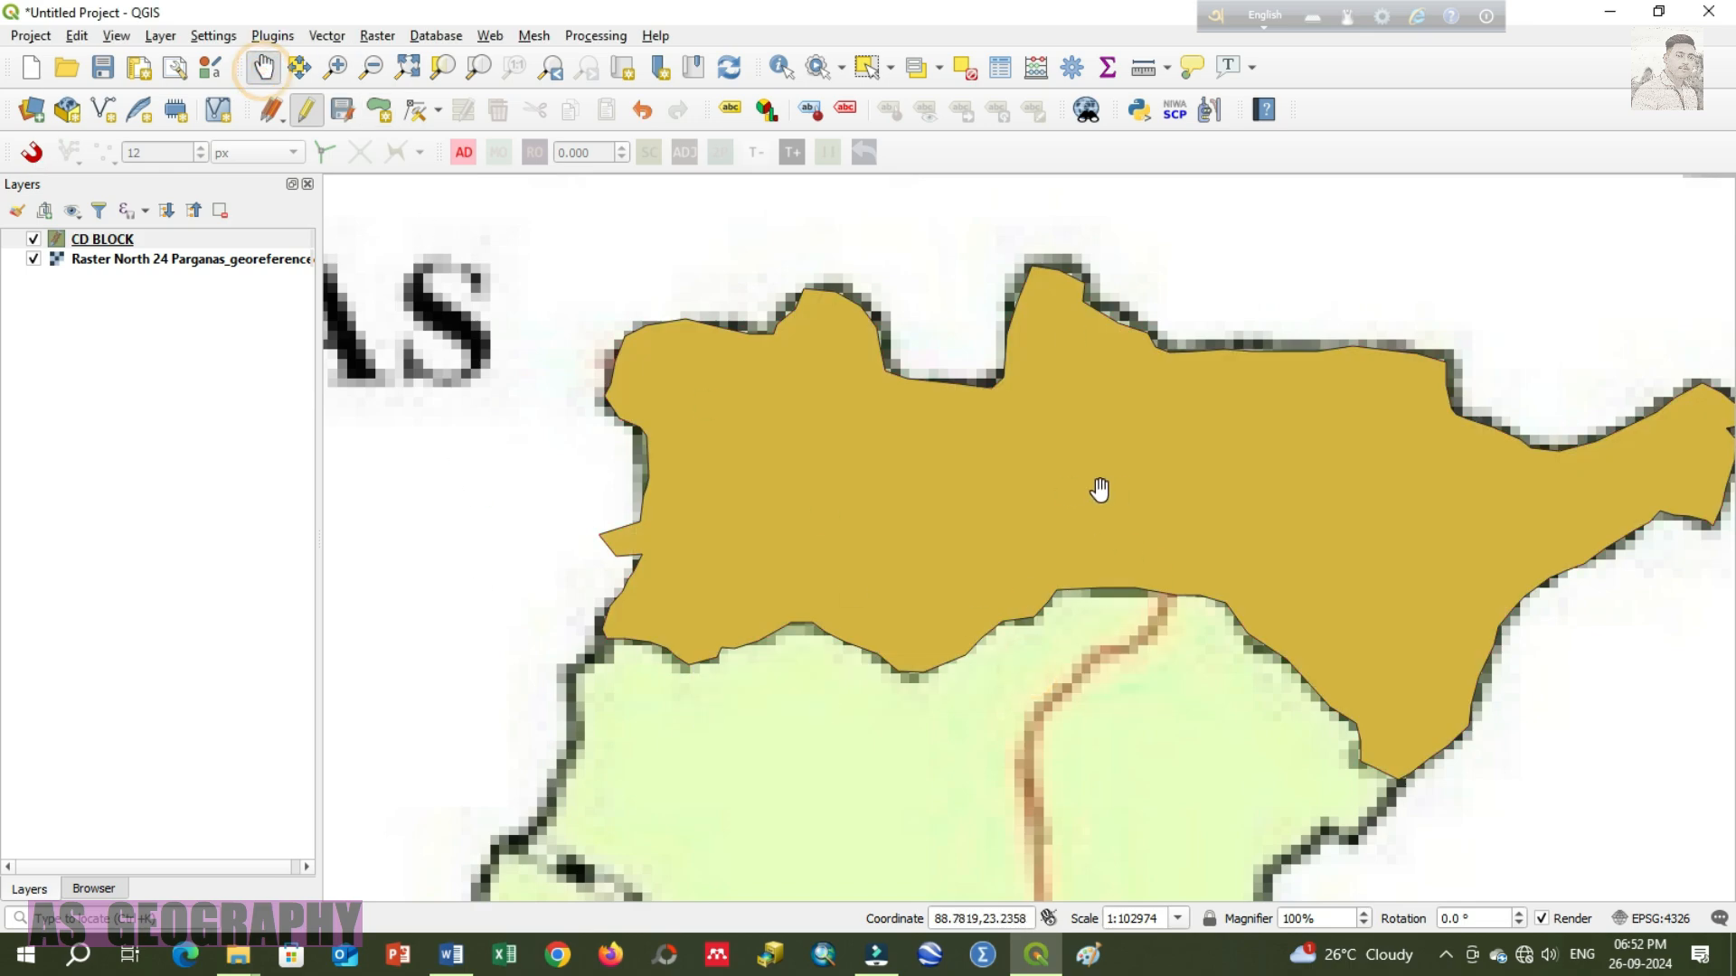
{"action": "scroll", "coordinate": [1099, 488], "scroll_direction": "down", "scroll_amount": 2}
{"action": "left_click_drag", "start_coordinate": [1103, 537], "coordinate": [863, 479]}
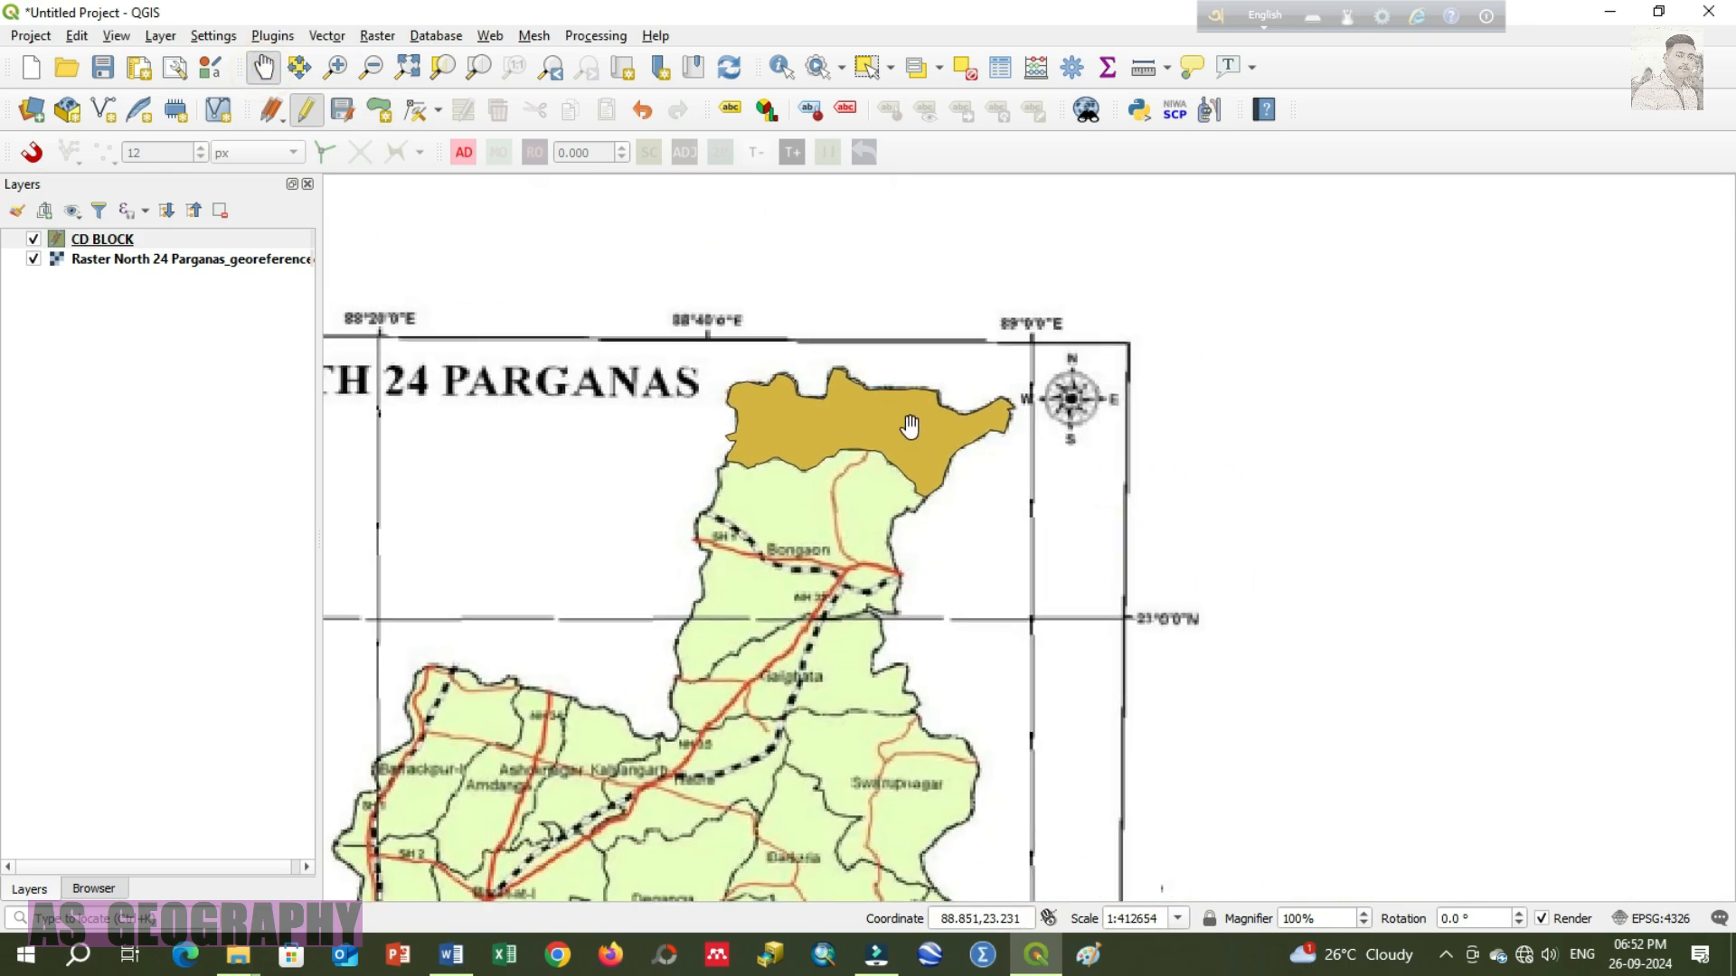
{"action": "scroll", "coordinate": [910, 425], "scroll_direction": "up", "scroll_amount": 1}
{"action": "left_click_drag", "start_coordinate": [910, 426], "coordinate": [1101, 469]}
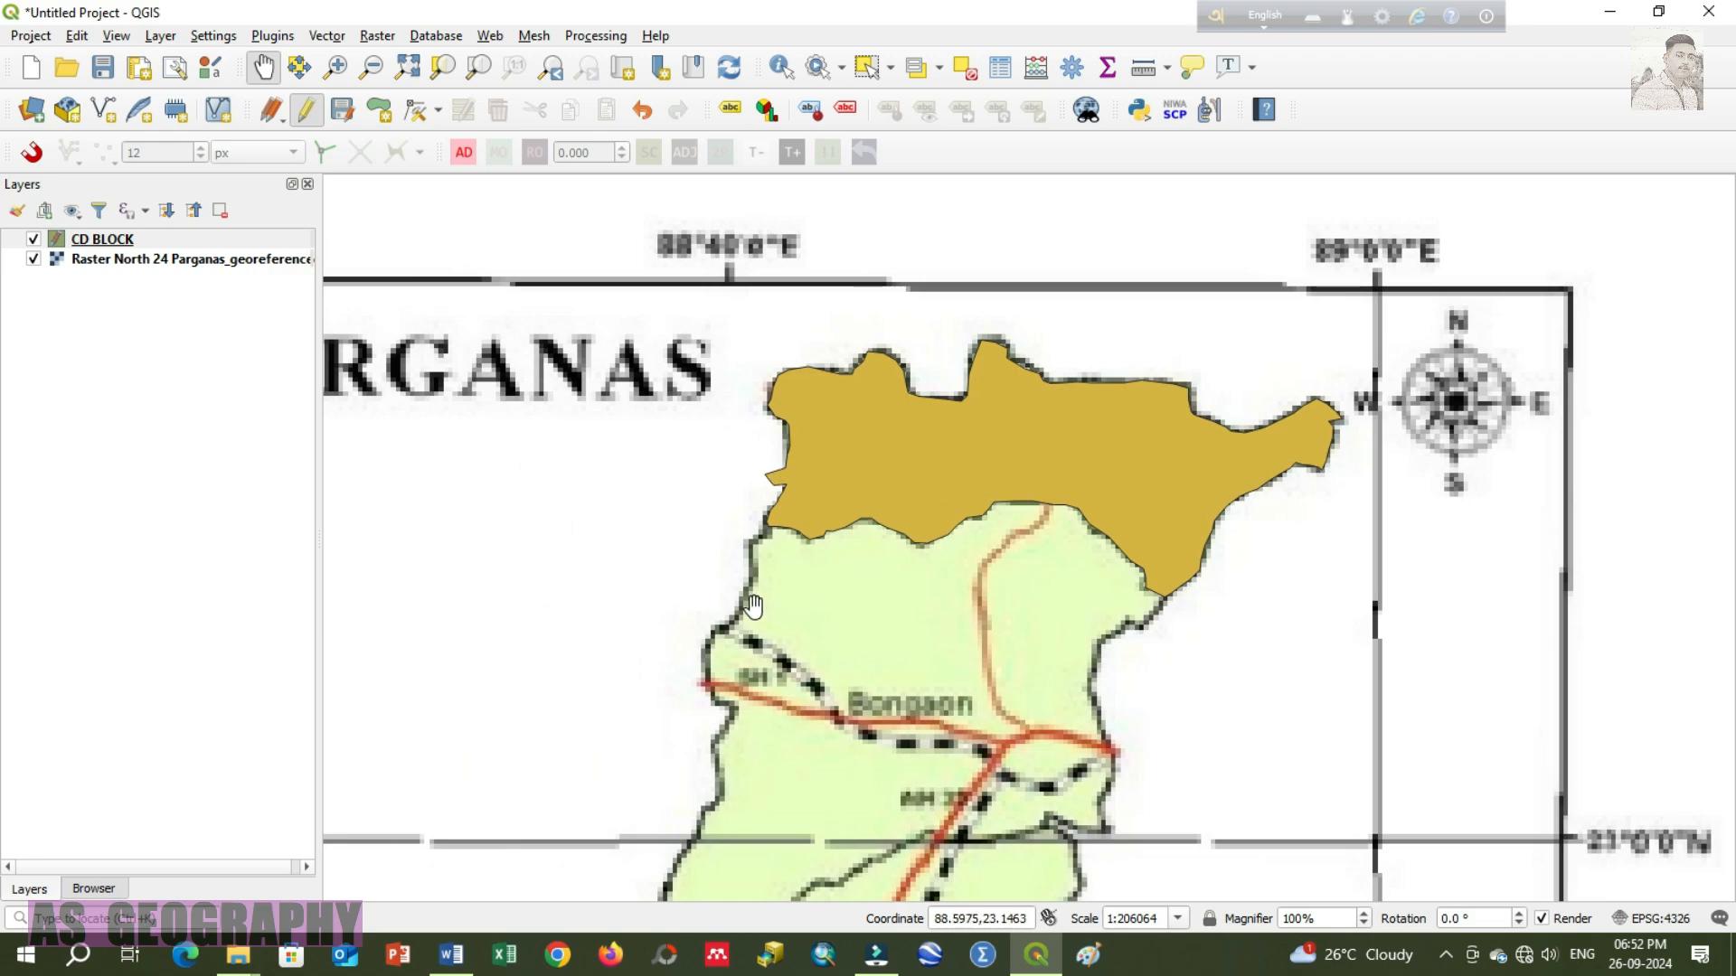
{"action": "scroll", "coordinate": [847, 491], "scroll_direction": "up", "scroll_amount": 1}
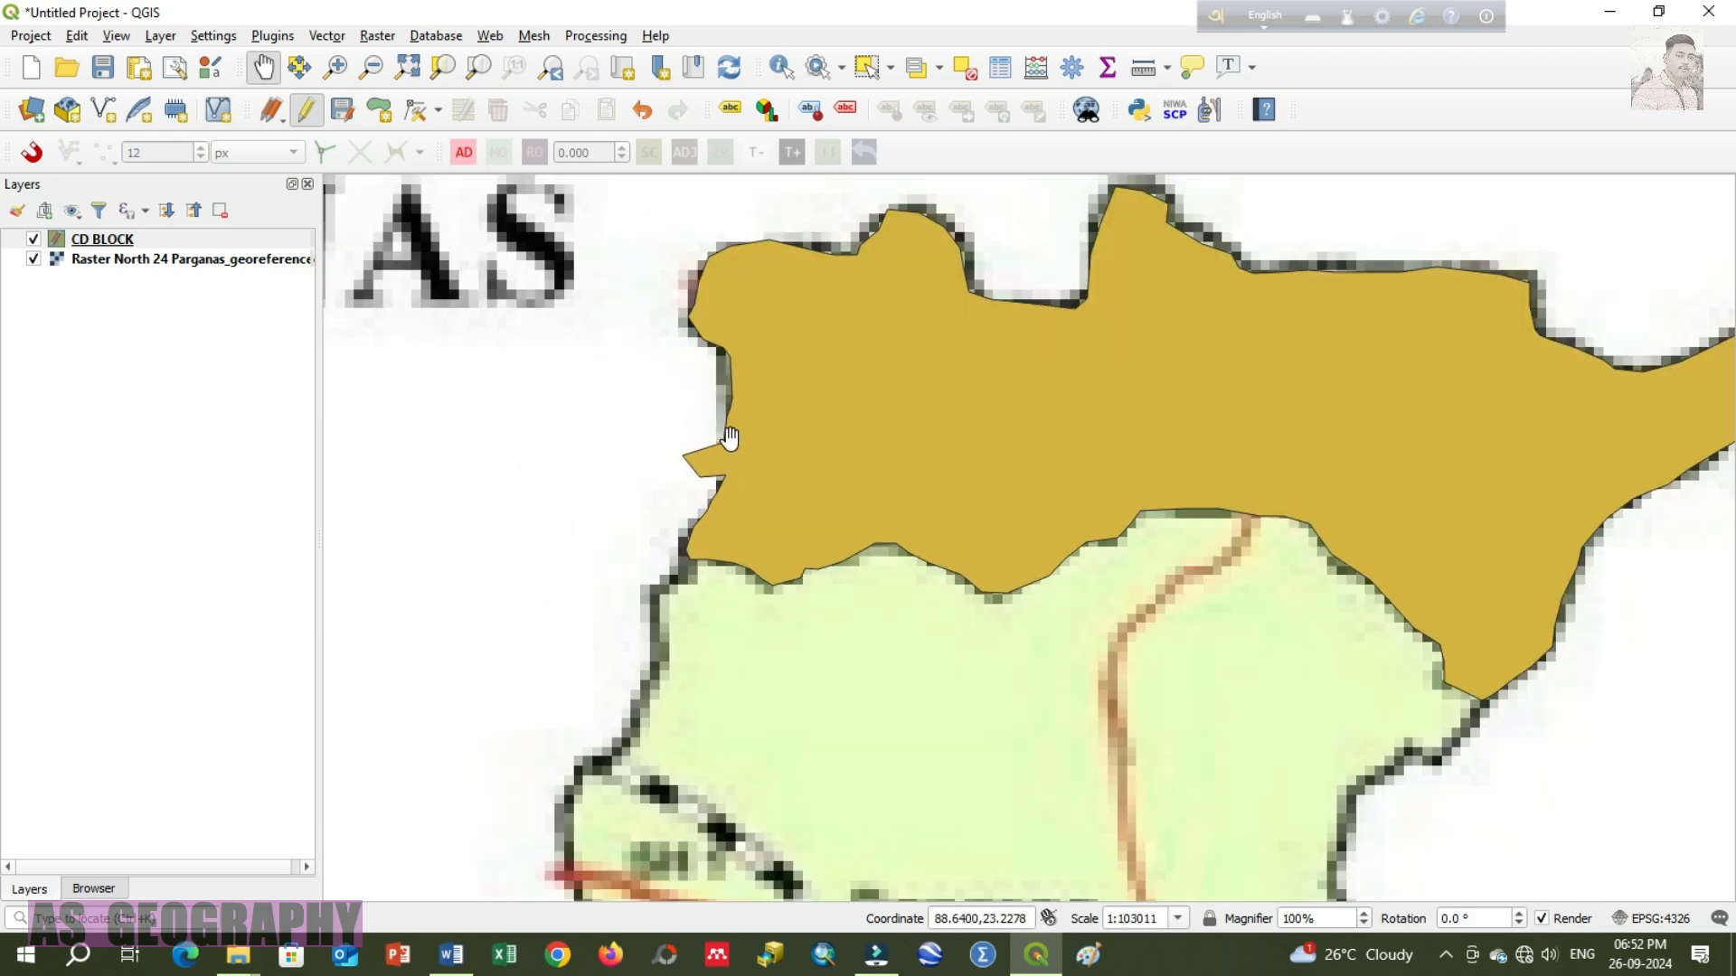
{"action": "left_click_drag", "start_coordinate": [704, 479], "coordinate": [755, 514]}
{"action": "left_click_drag", "start_coordinate": [1062, 488], "coordinate": [990, 488]}
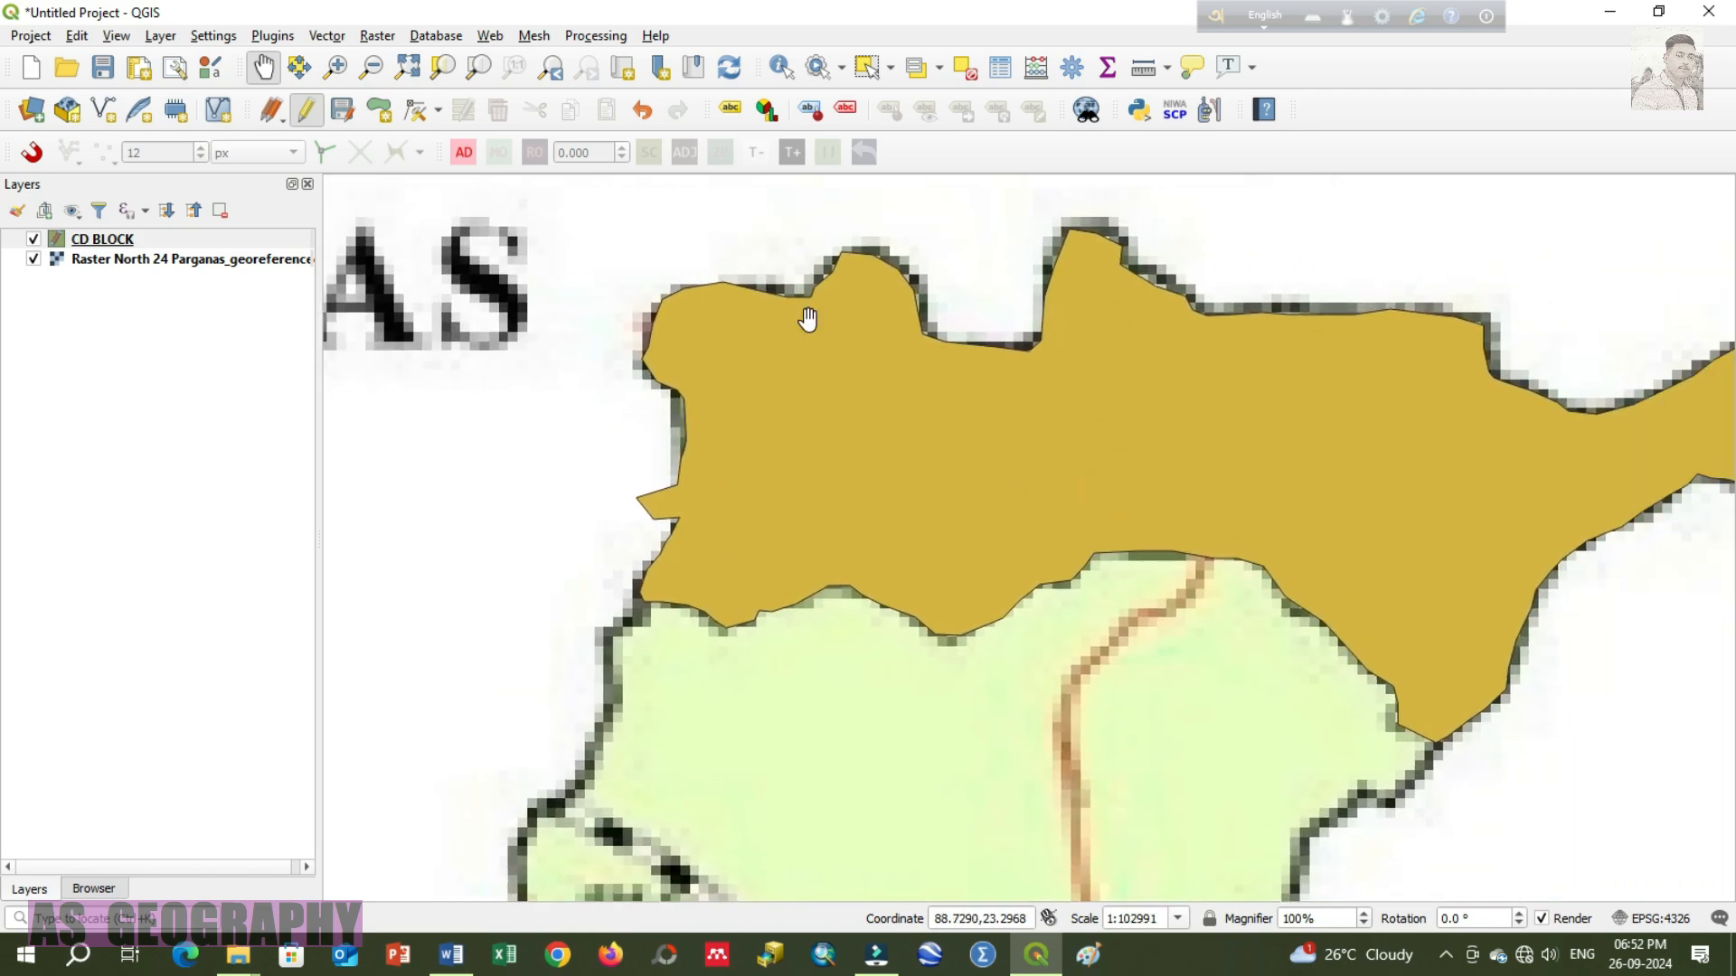
{"action": "left_click_drag", "start_coordinate": [1253, 438], "coordinate": [1007, 477]}
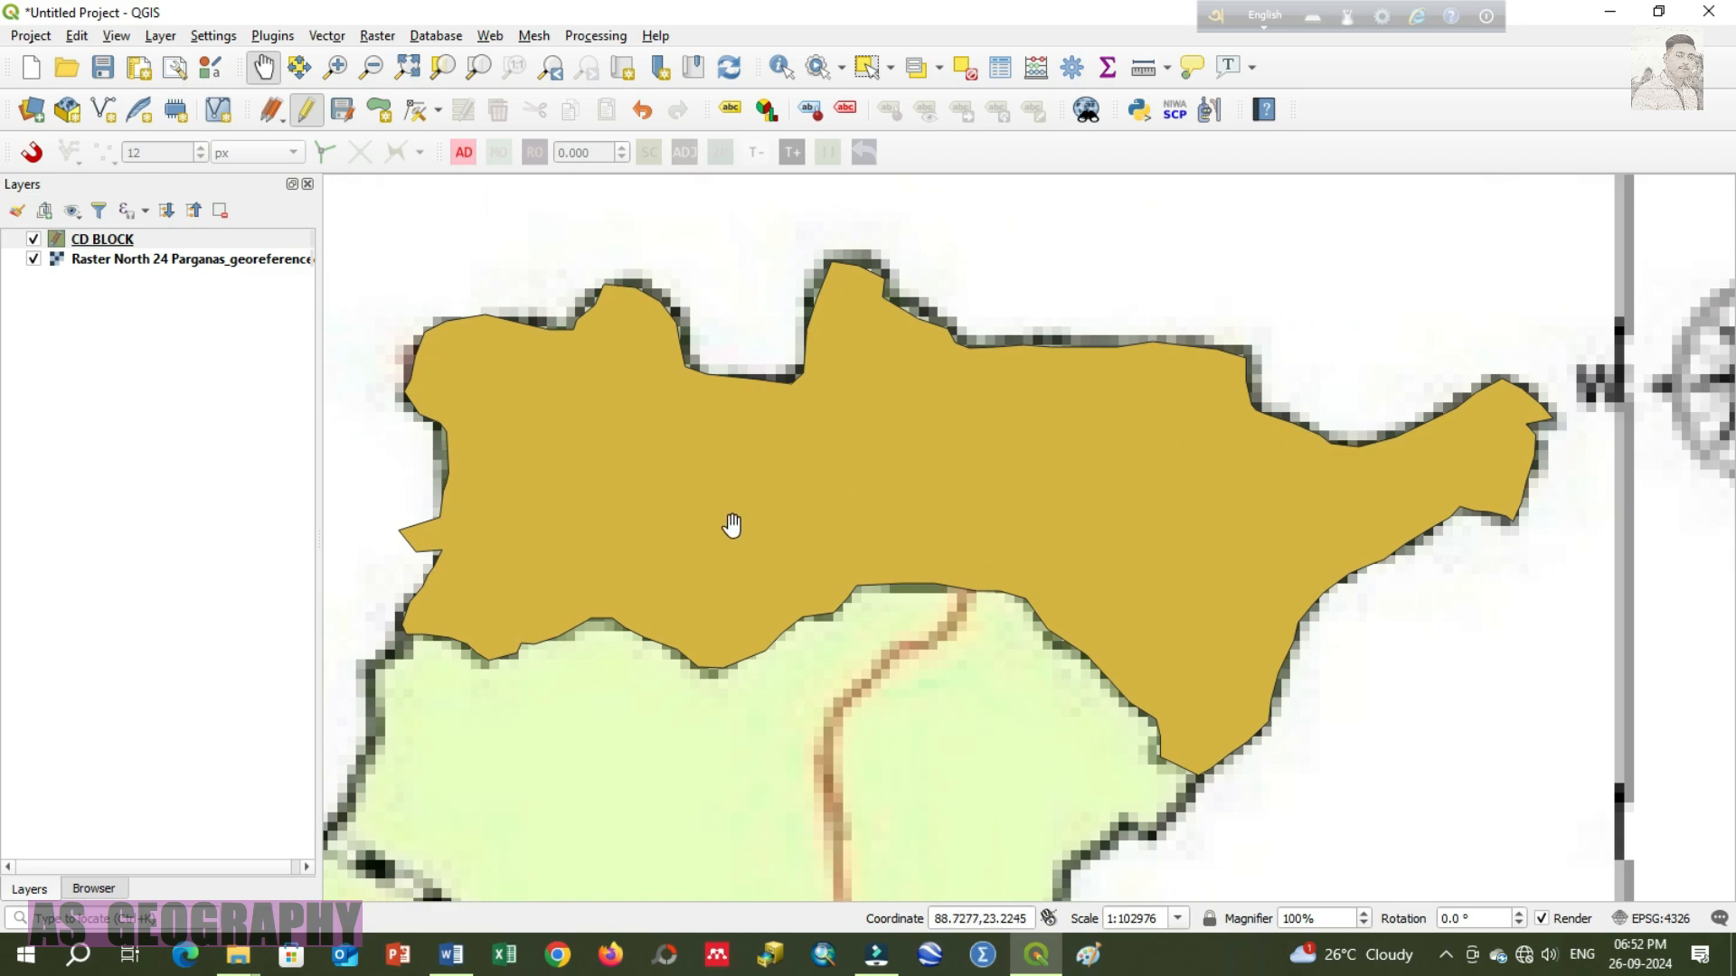
{"action": "left_click_drag", "start_coordinate": [732, 525], "coordinate": [817, 531]}
{"action": "left_click_drag", "start_coordinate": [984, 519], "coordinate": [973, 496]}
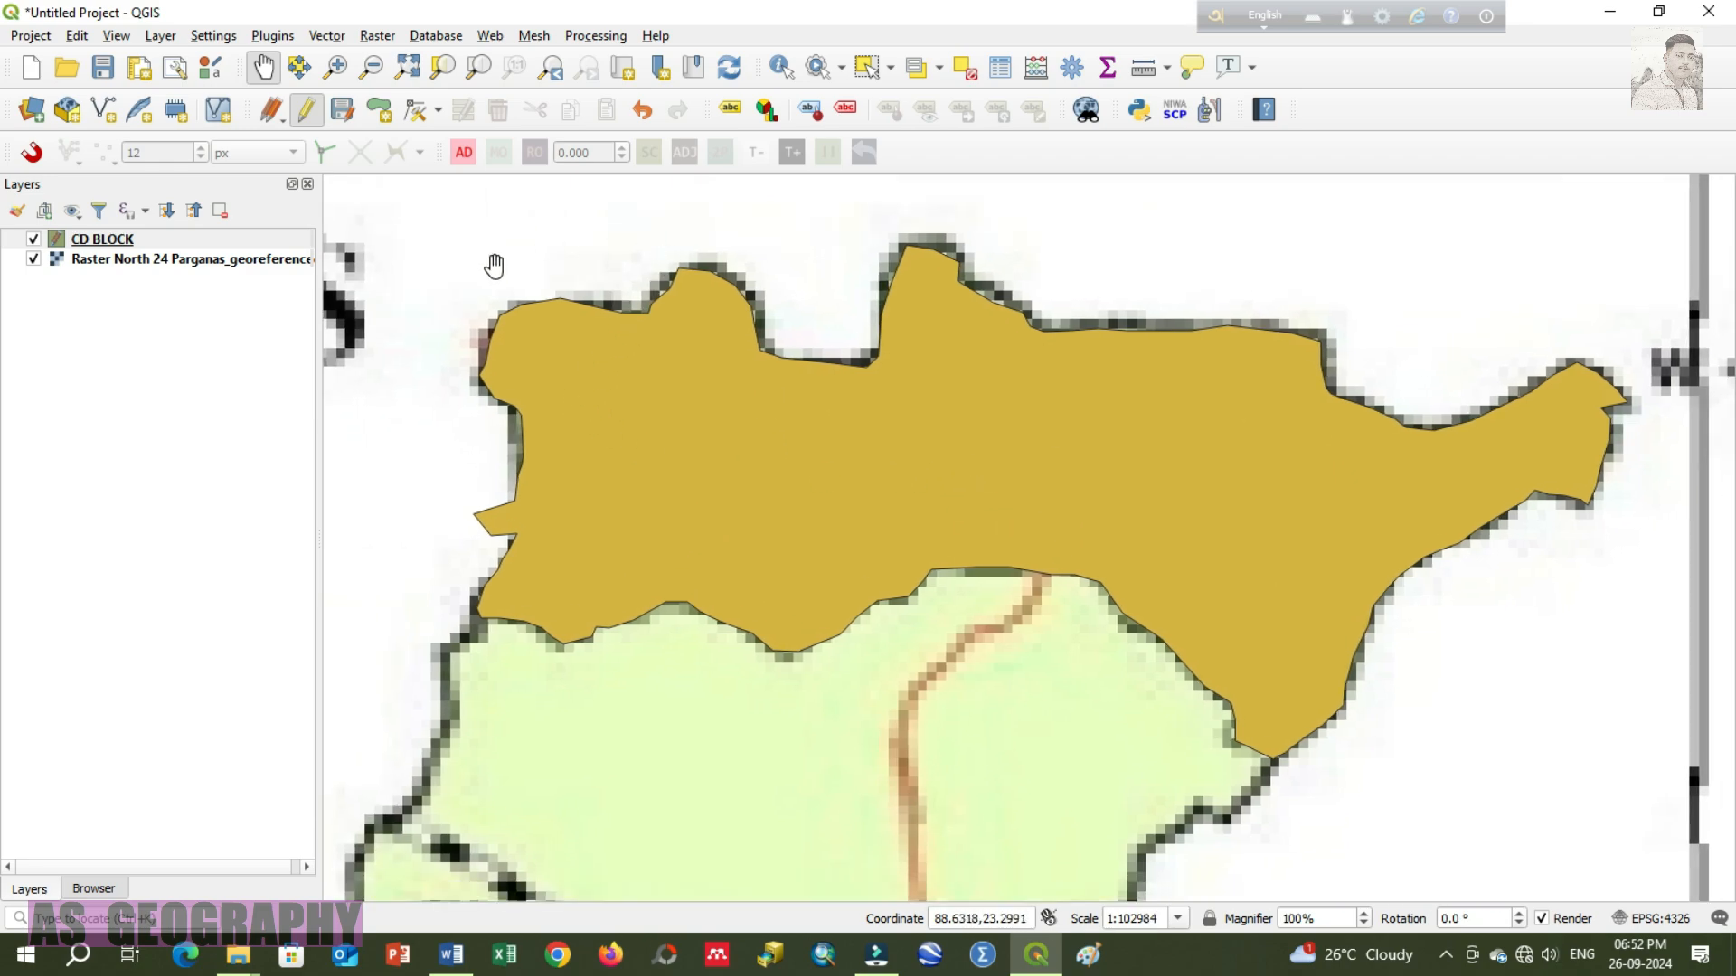
Step: Move the stray vertices of the spike on the Bagdah polygon's western edge onto the block boundary with the Vertex Tool
{"action": "left_click", "coordinate": [419, 112]}
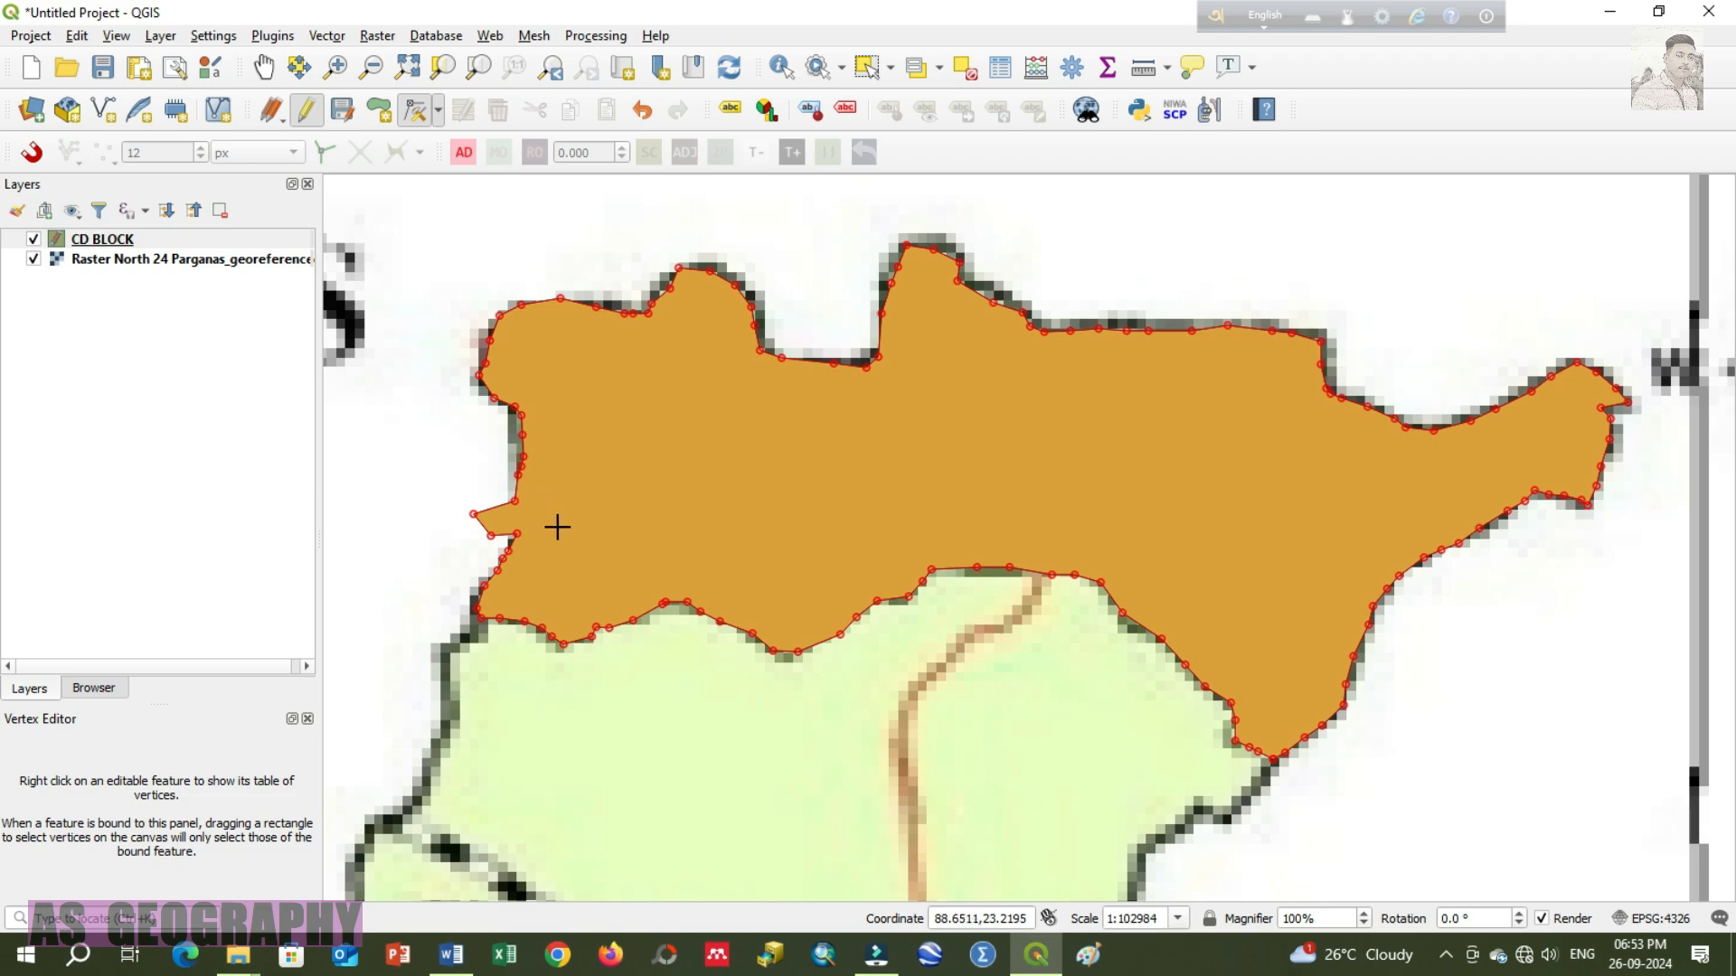
{"action": "left_click", "coordinate": [474, 514]}
{"action": "left_click_drag", "start_coordinate": [512, 526], "coordinate": [518, 529]}
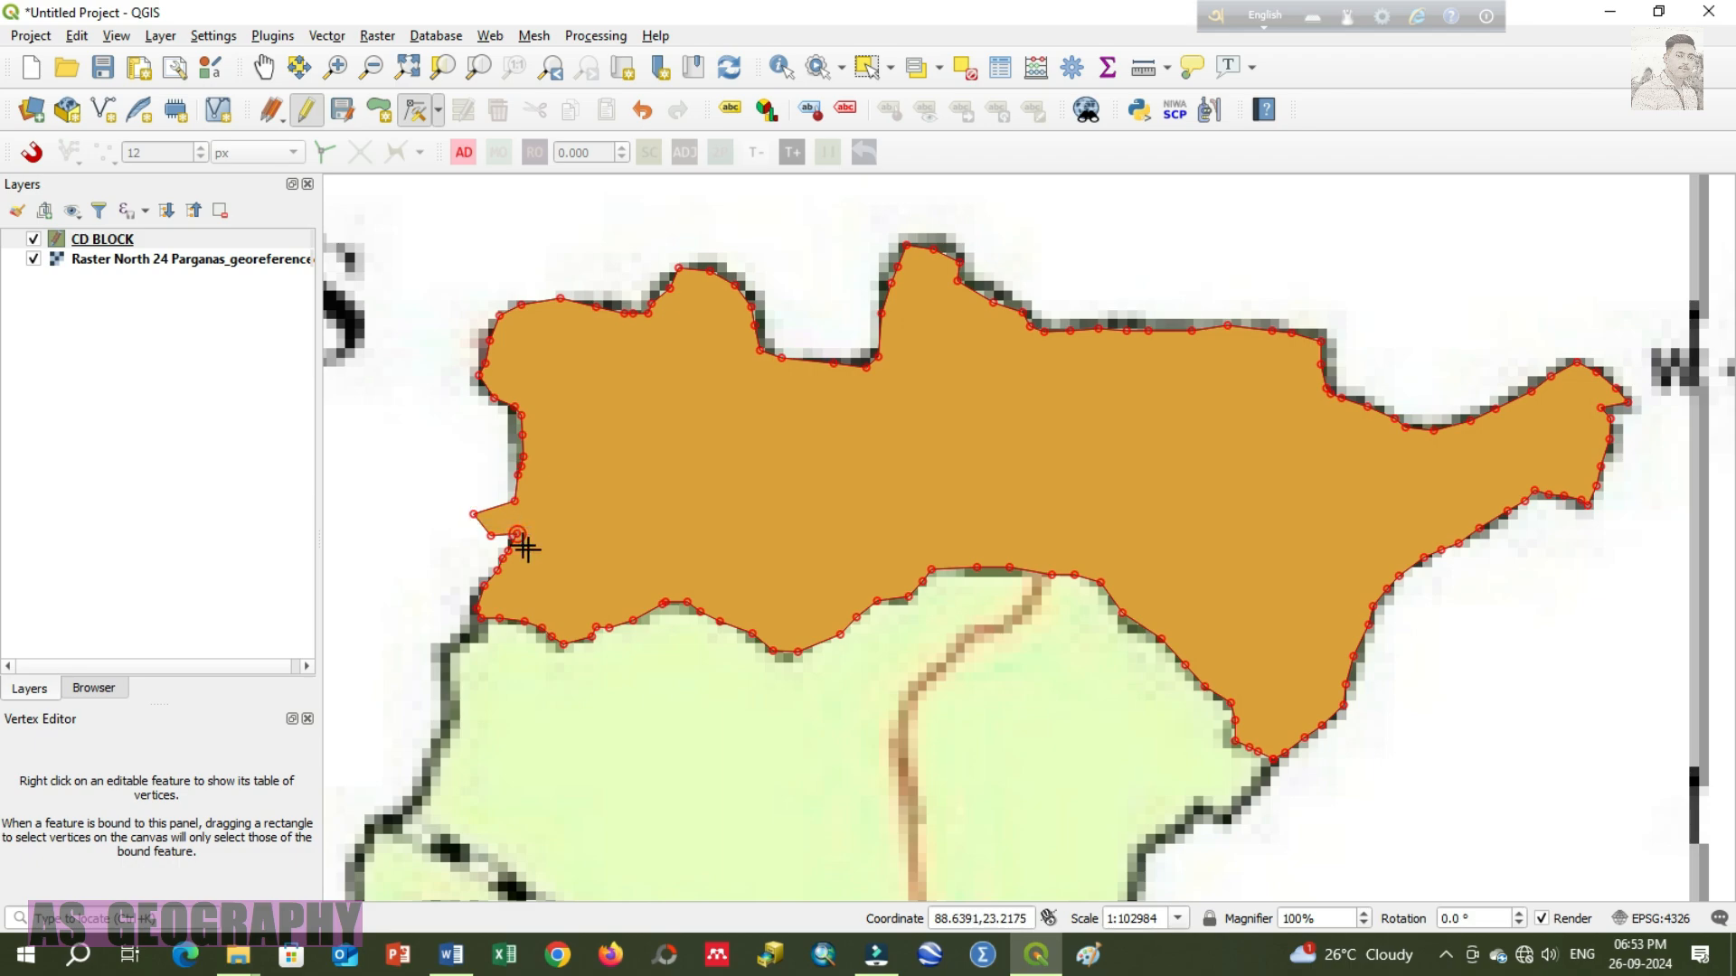
{"action": "left_click", "coordinate": [475, 516]}
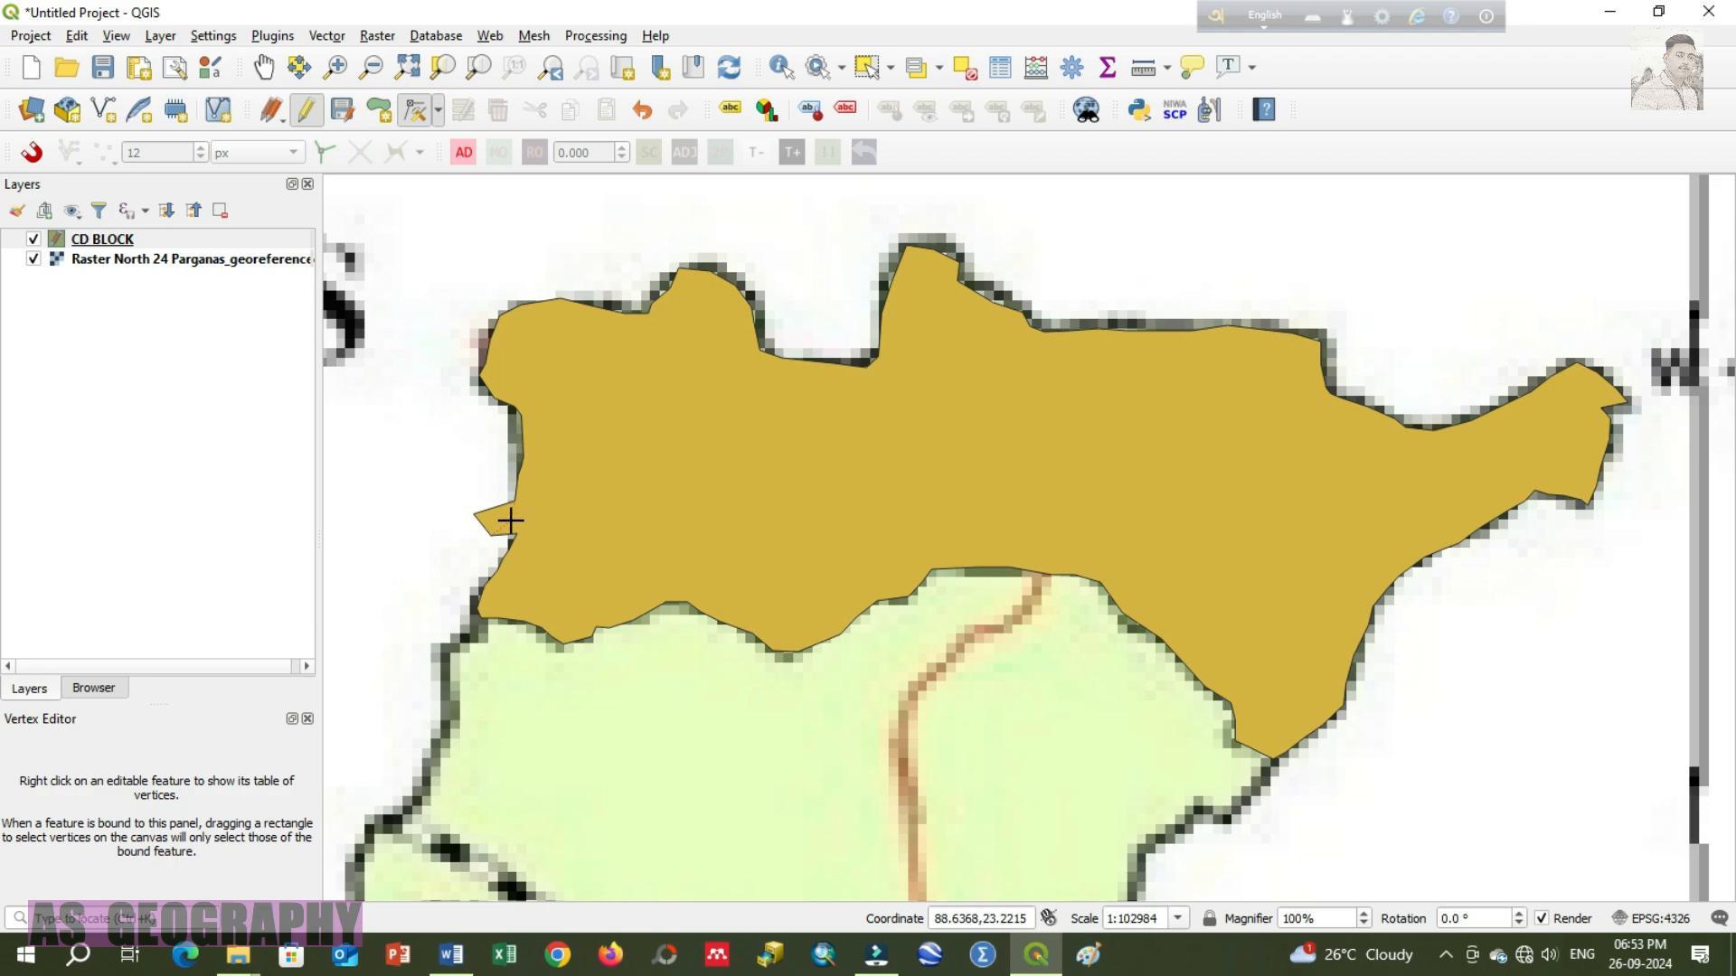
{"action": "left_click", "coordinate": [510, 521]}
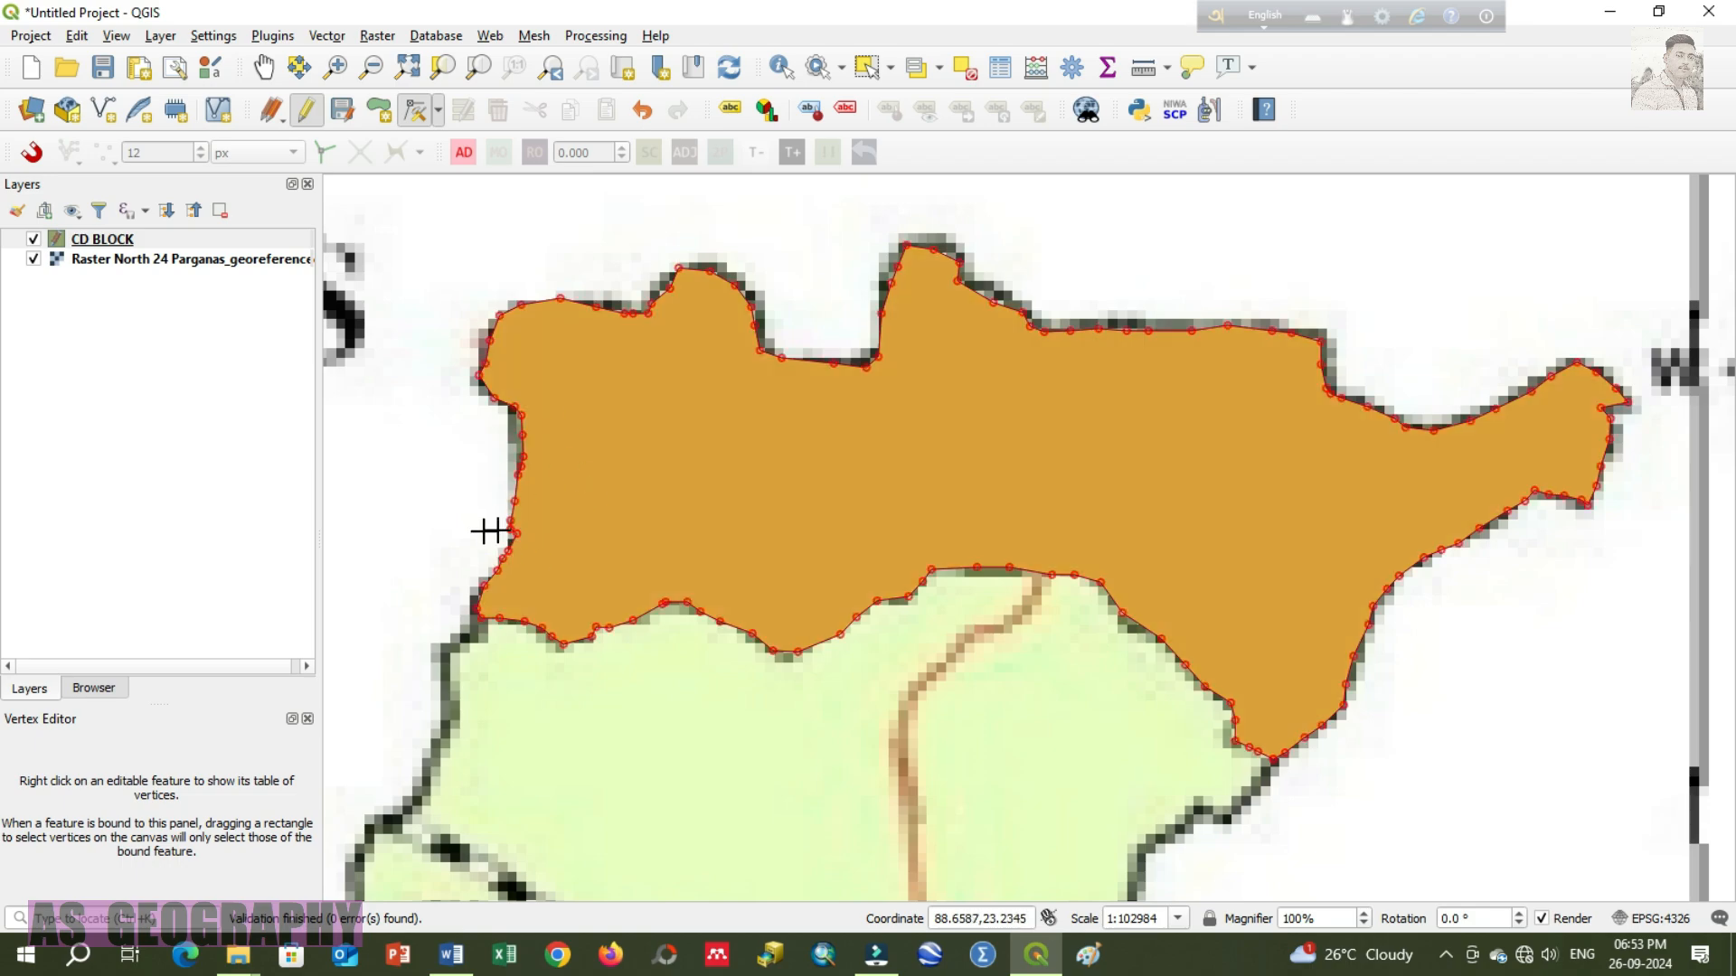
Step: Add a vertex with the Vertex Tool midway along the western edge, just north of the corrected spike
{"action": "left_click", "coordinate": [265, 70]}
{"action": "scroll", "coordinate": [543, 529], "scroll_direction": "up", "scroll_amount": 1}
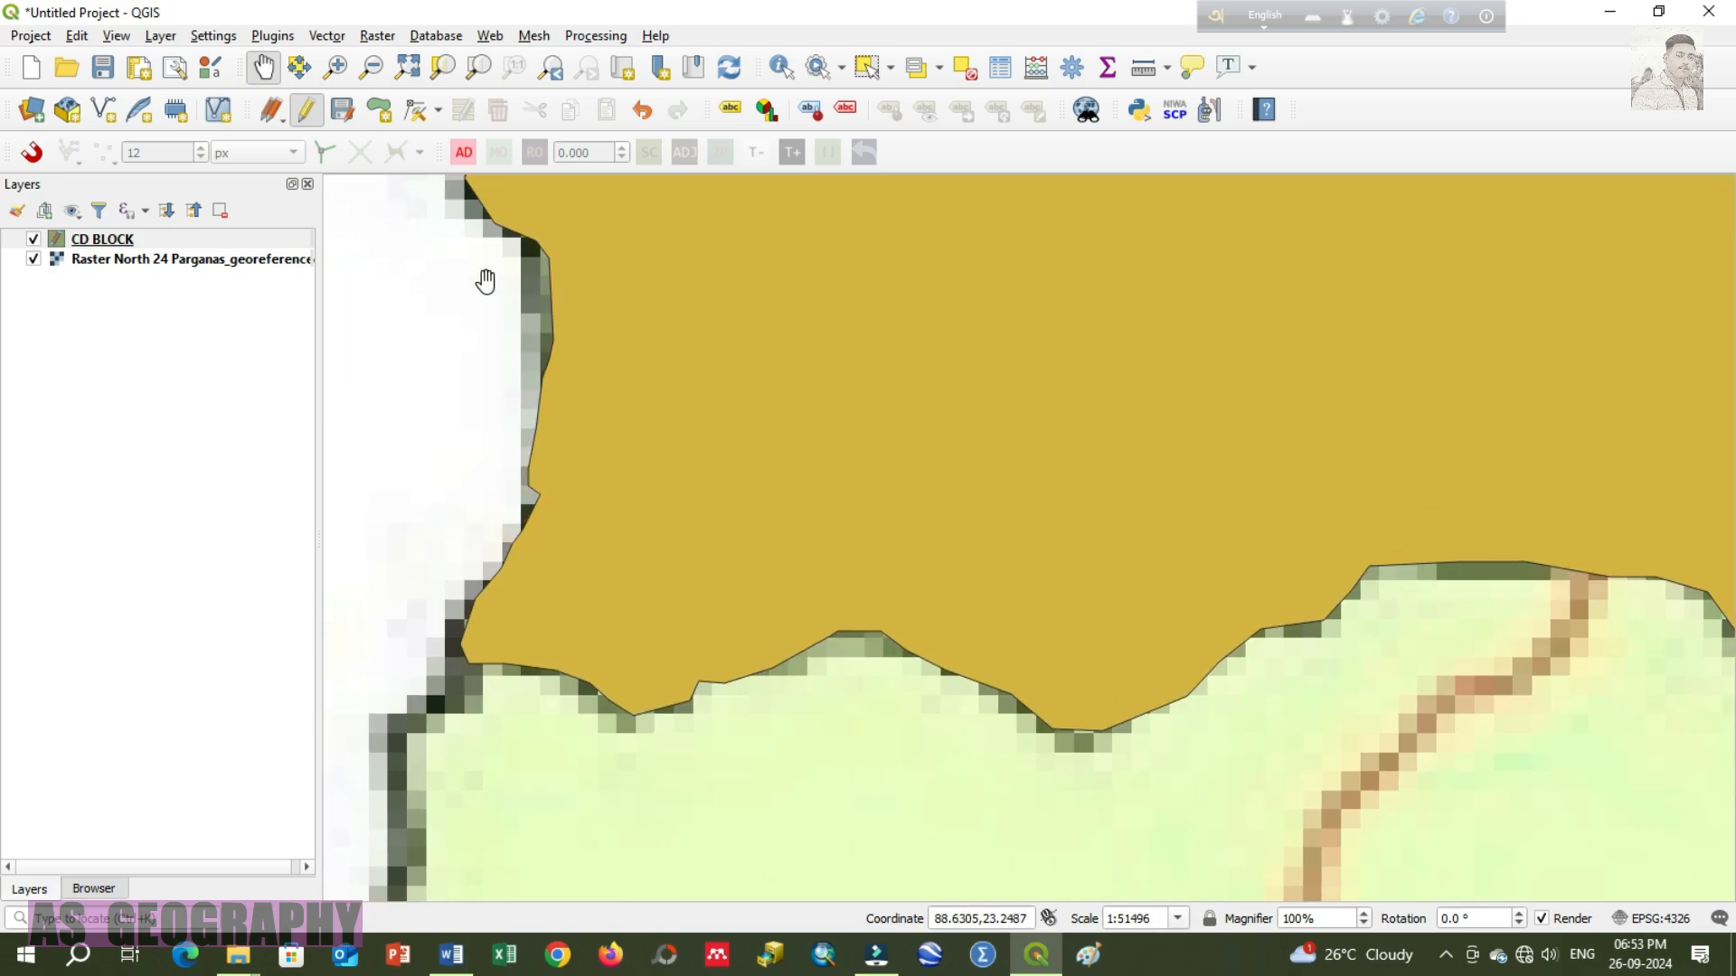
{"action": "left_click_drag", "start_coordinate": [596, 506], "coordinate": [580, 539]}
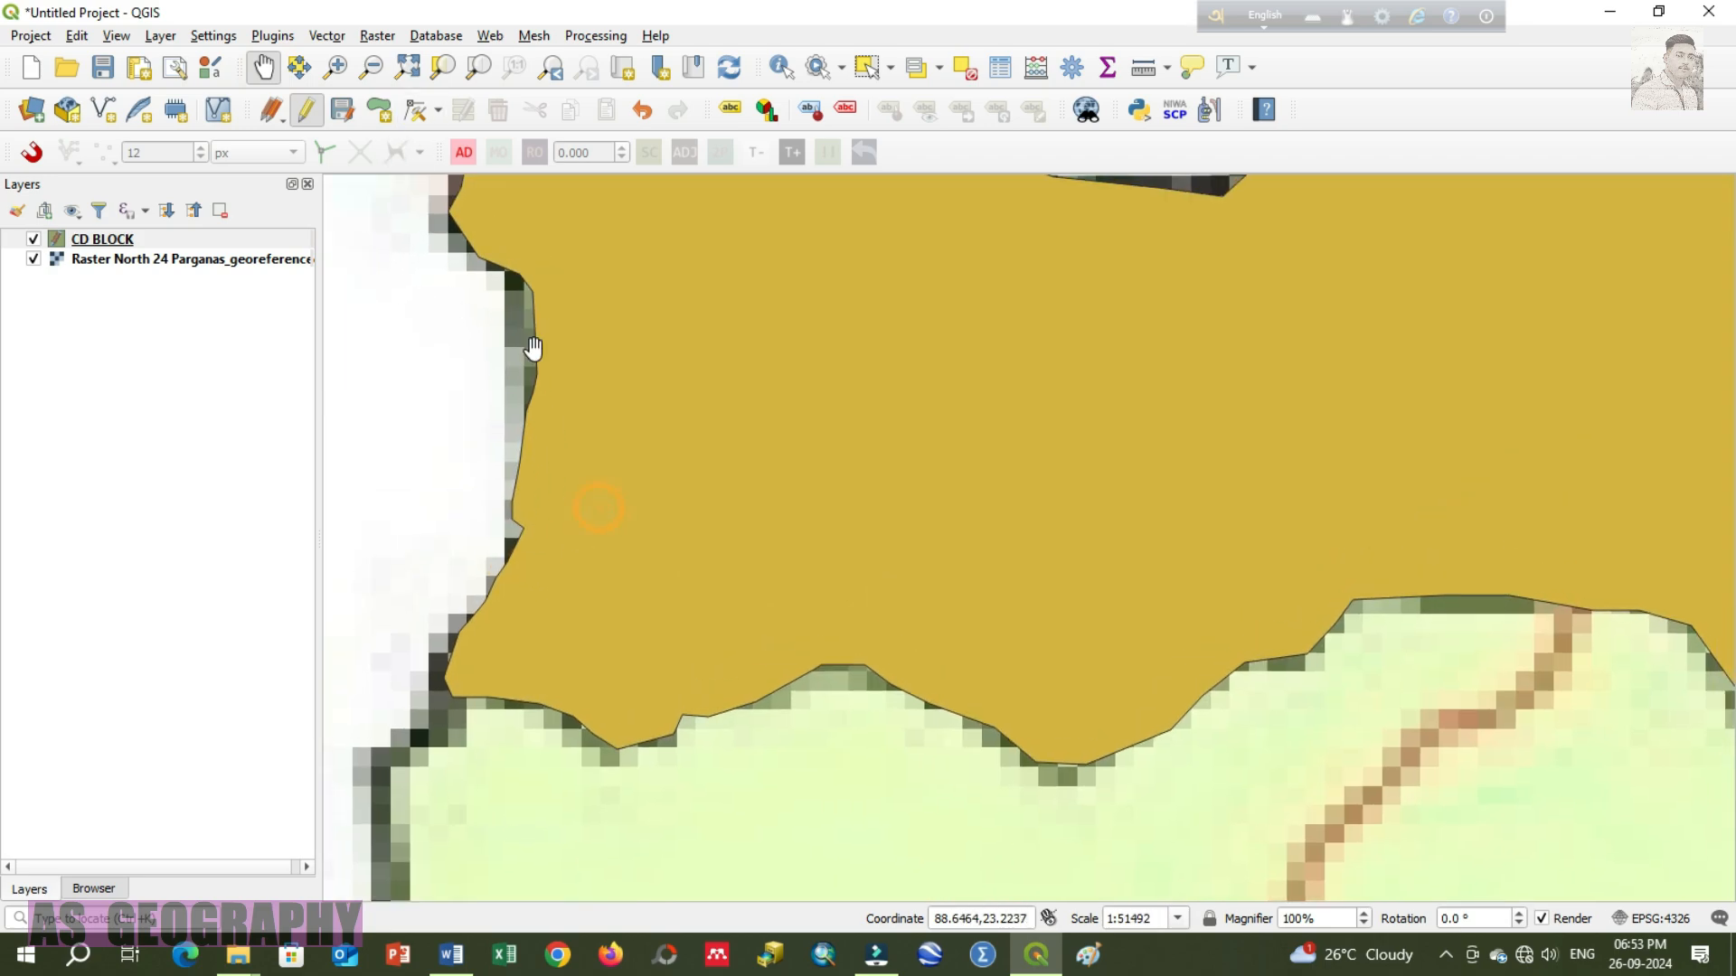
{"action": "left_click", "coordinate": [411, 114]}
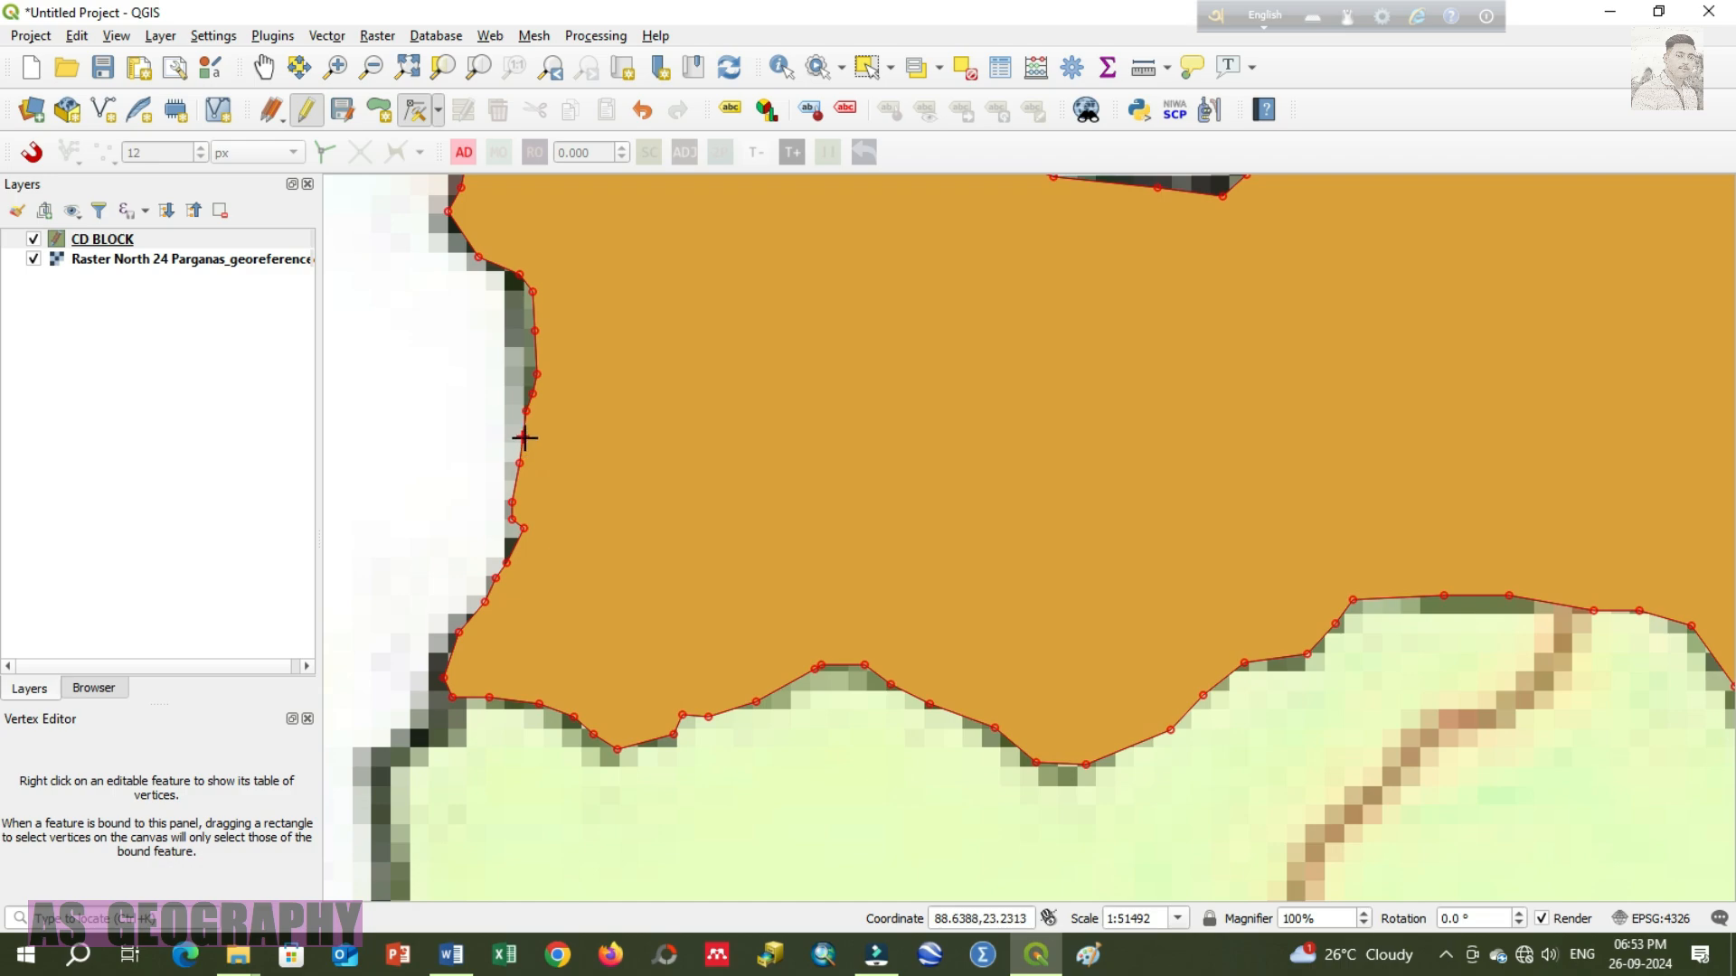
{"action": "left_click", "coordinate": [416, 111]}
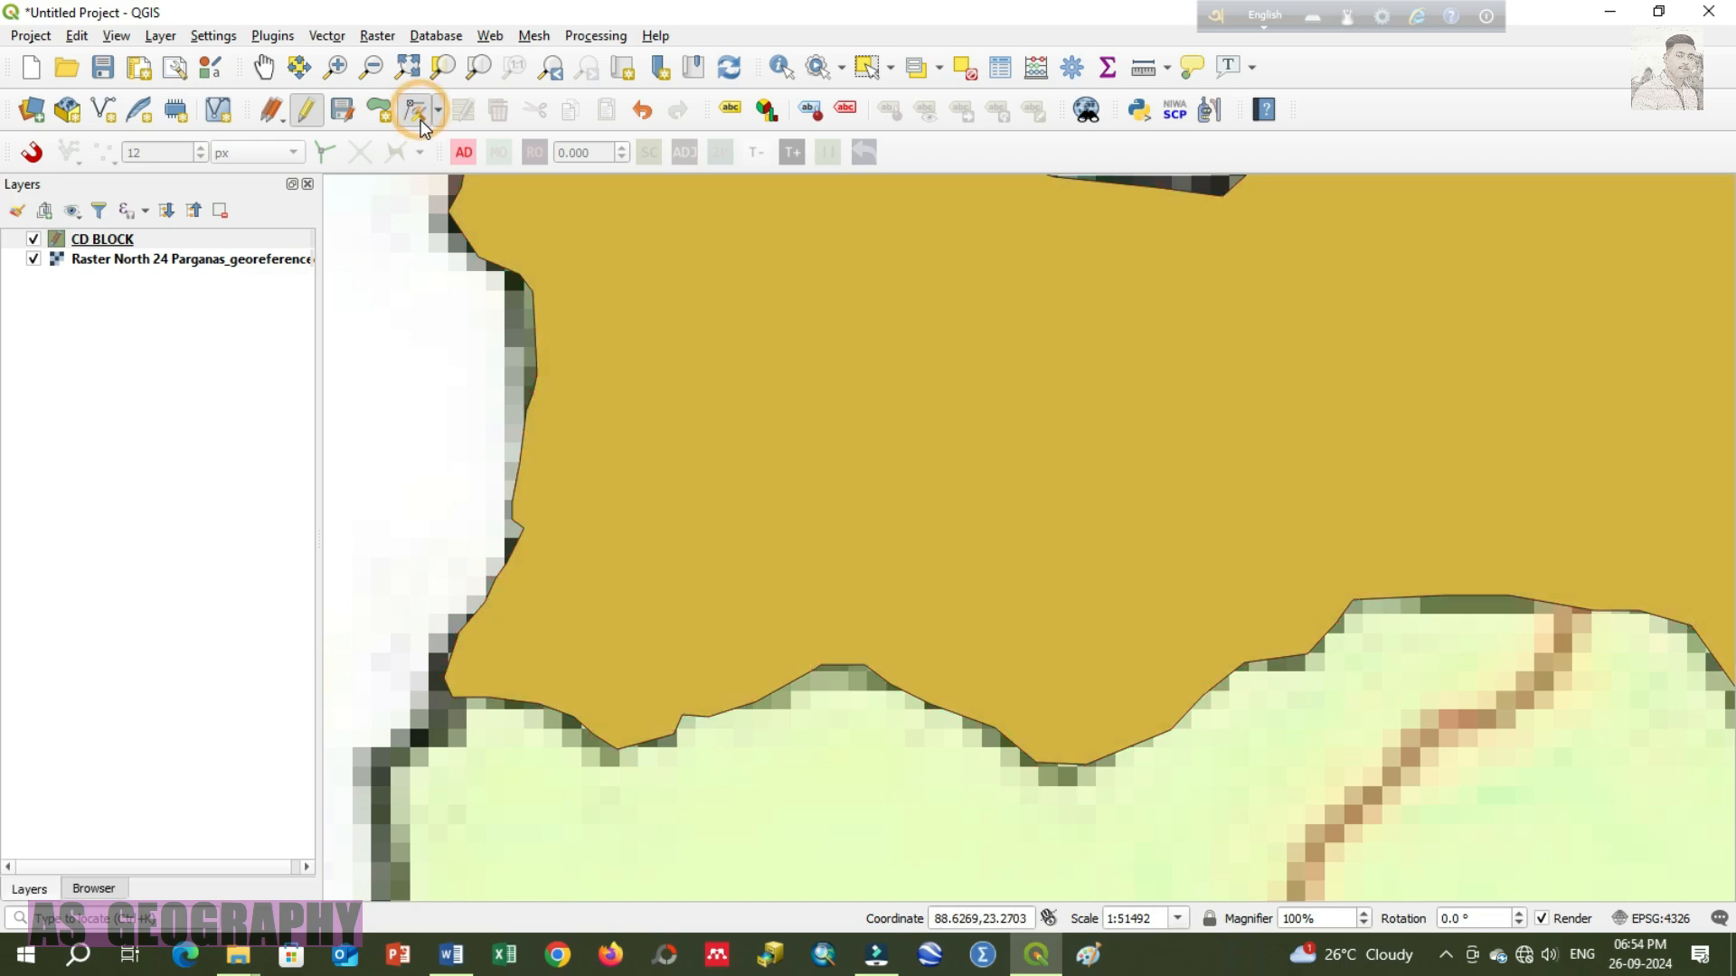
{"action": "left_click", "coordinate": [417, 110]}
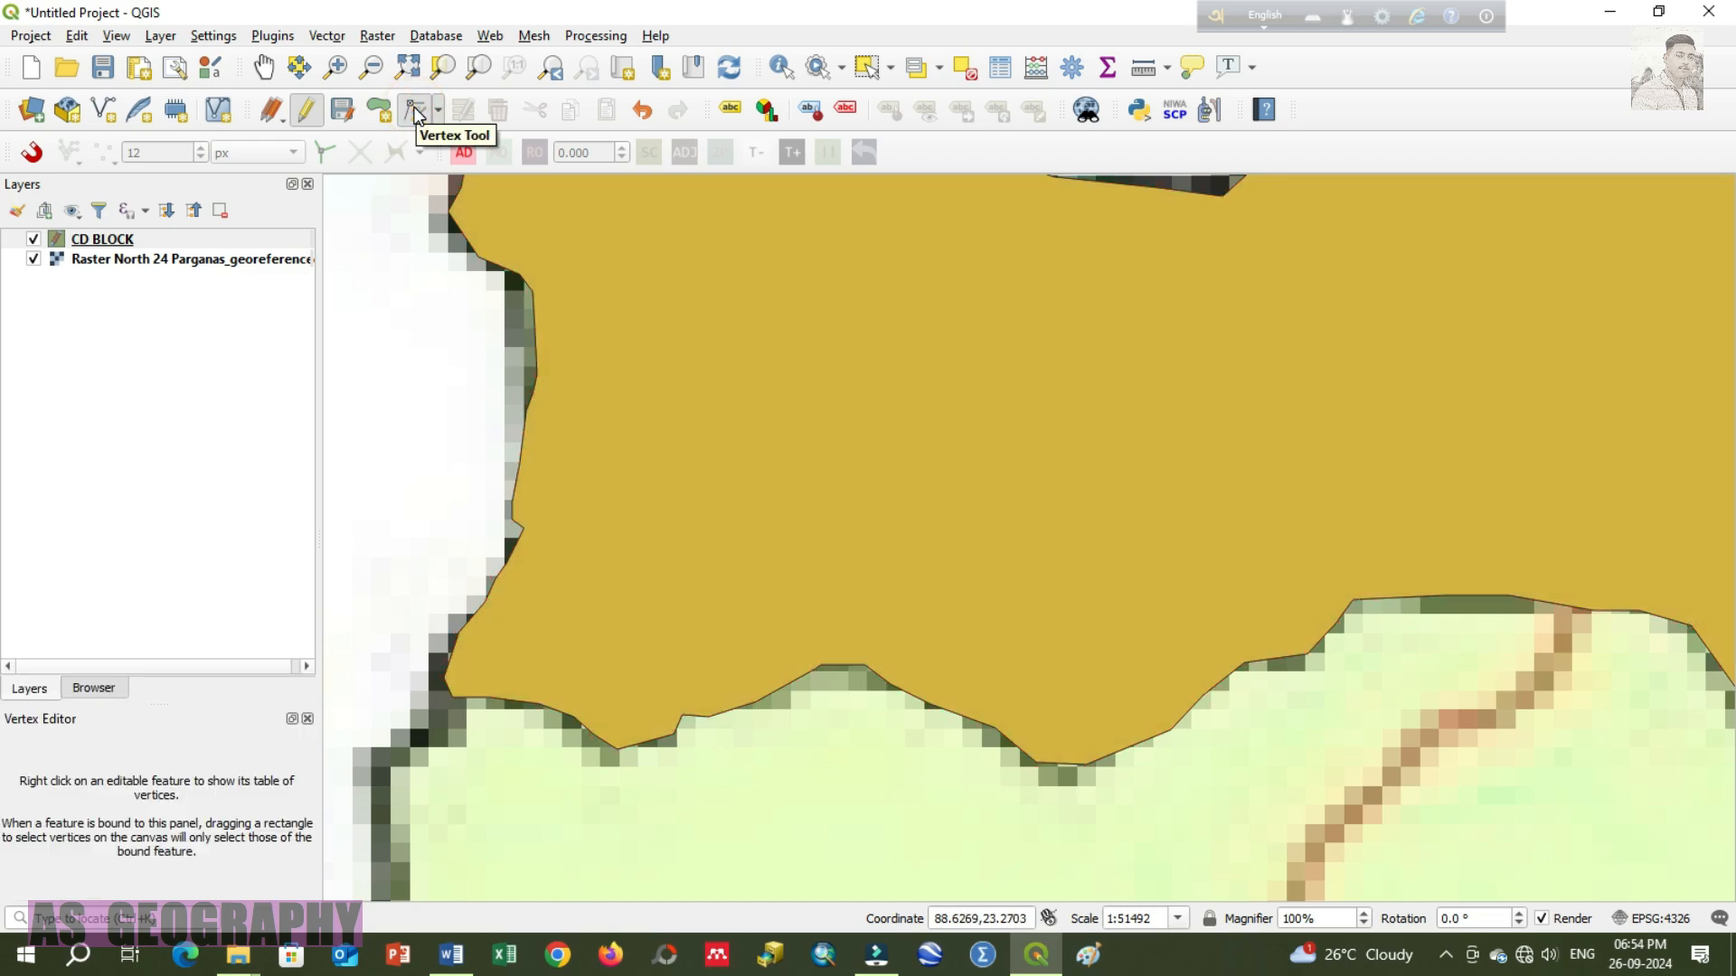
{"action": "left_click", "coordinate": [417, 110]}
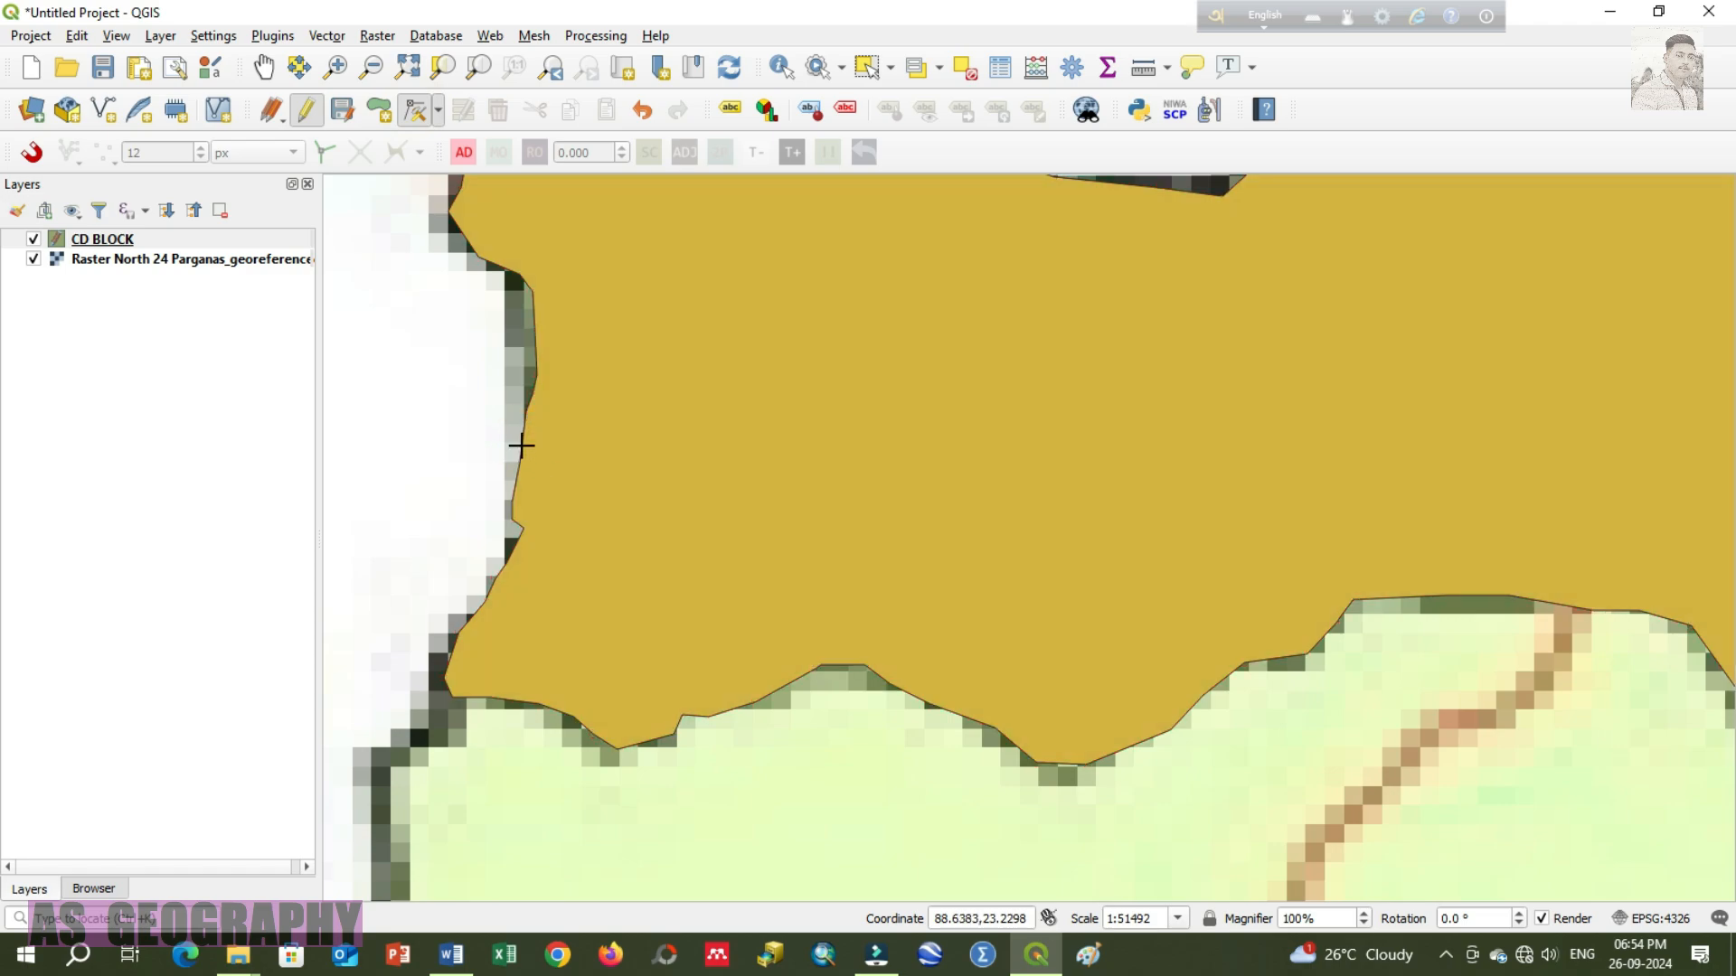
{"action": "double_click", "coordinate": [517, 446]}
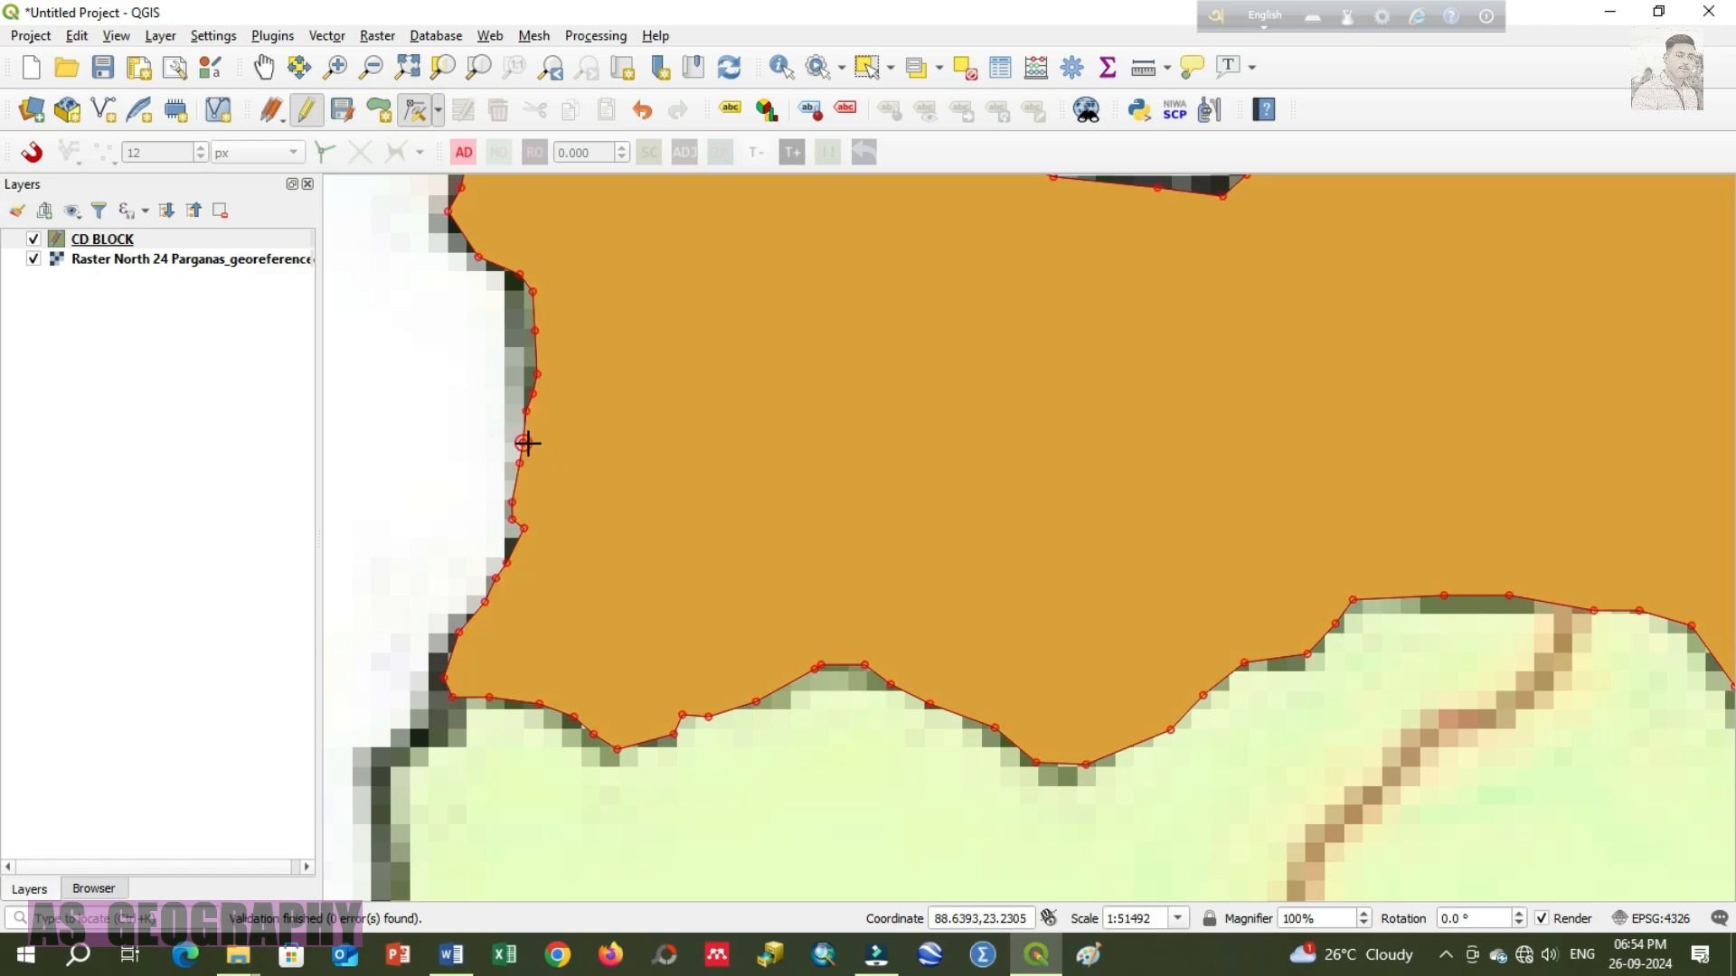
Step: Add a vertex on the western slope of the small hump in the polygon's southern edge
{"action": "scroll", "coordinate": [813, 714], "scroll_direction": "up", "scroll_amount": 2}
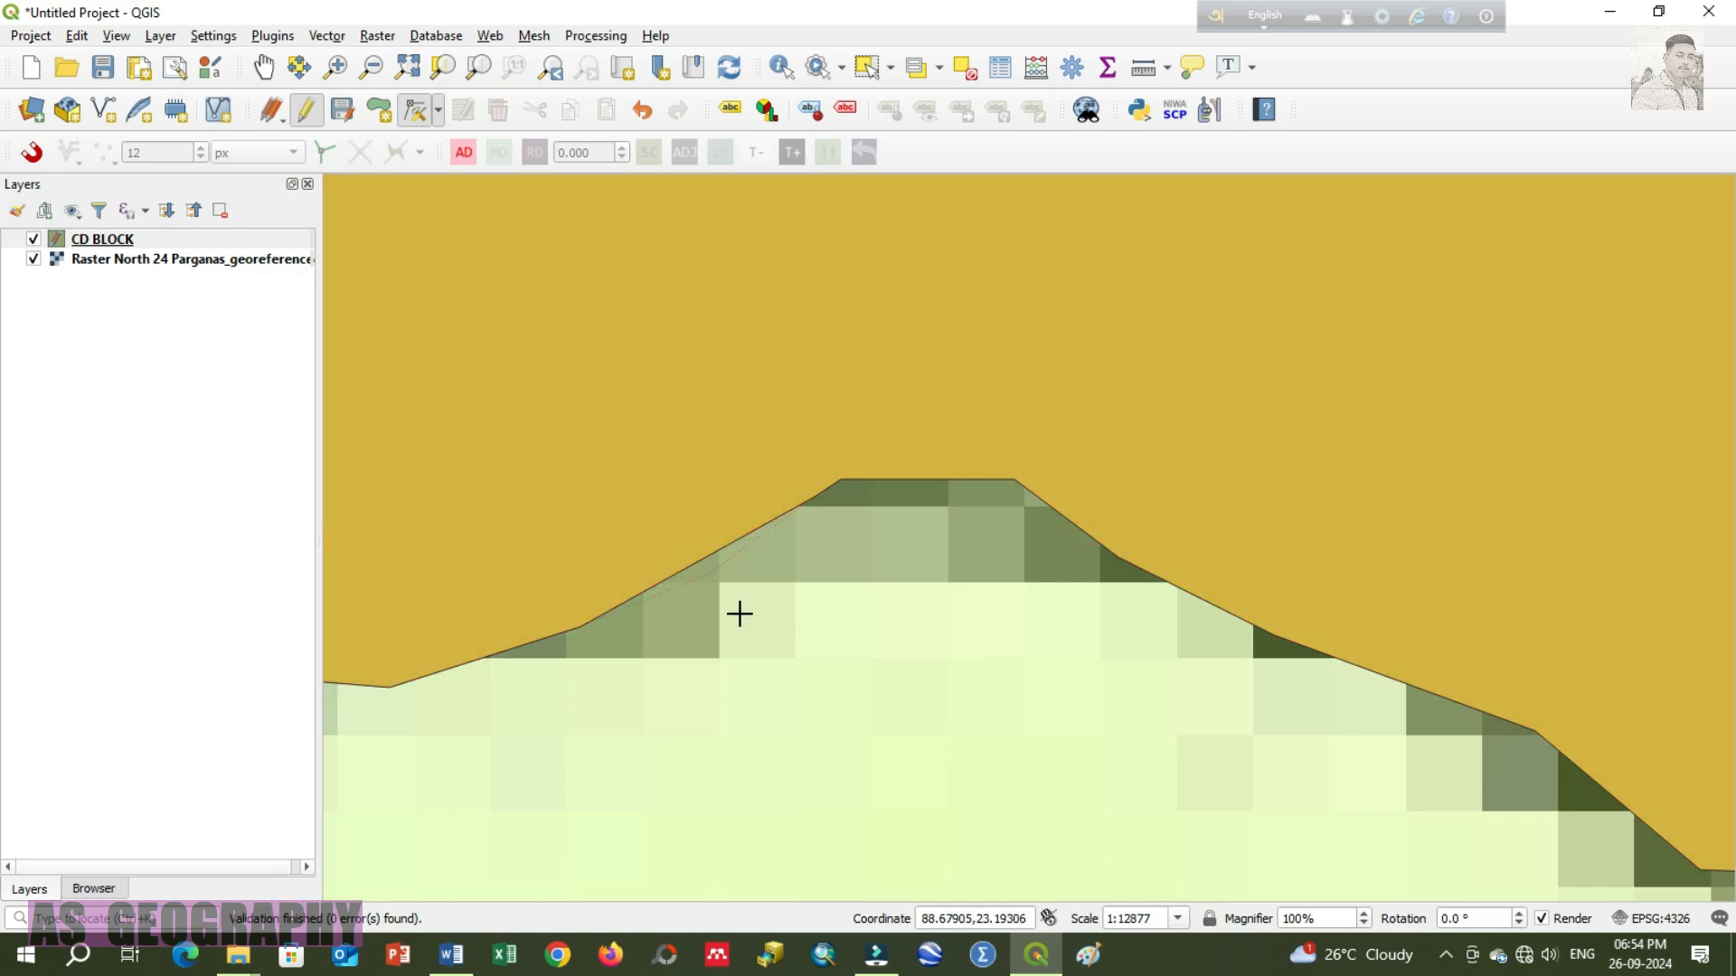
{"action": "left_click", "coordinate": [708, 561]}
{"action": "left_click", "coordinate": [705, 556]}
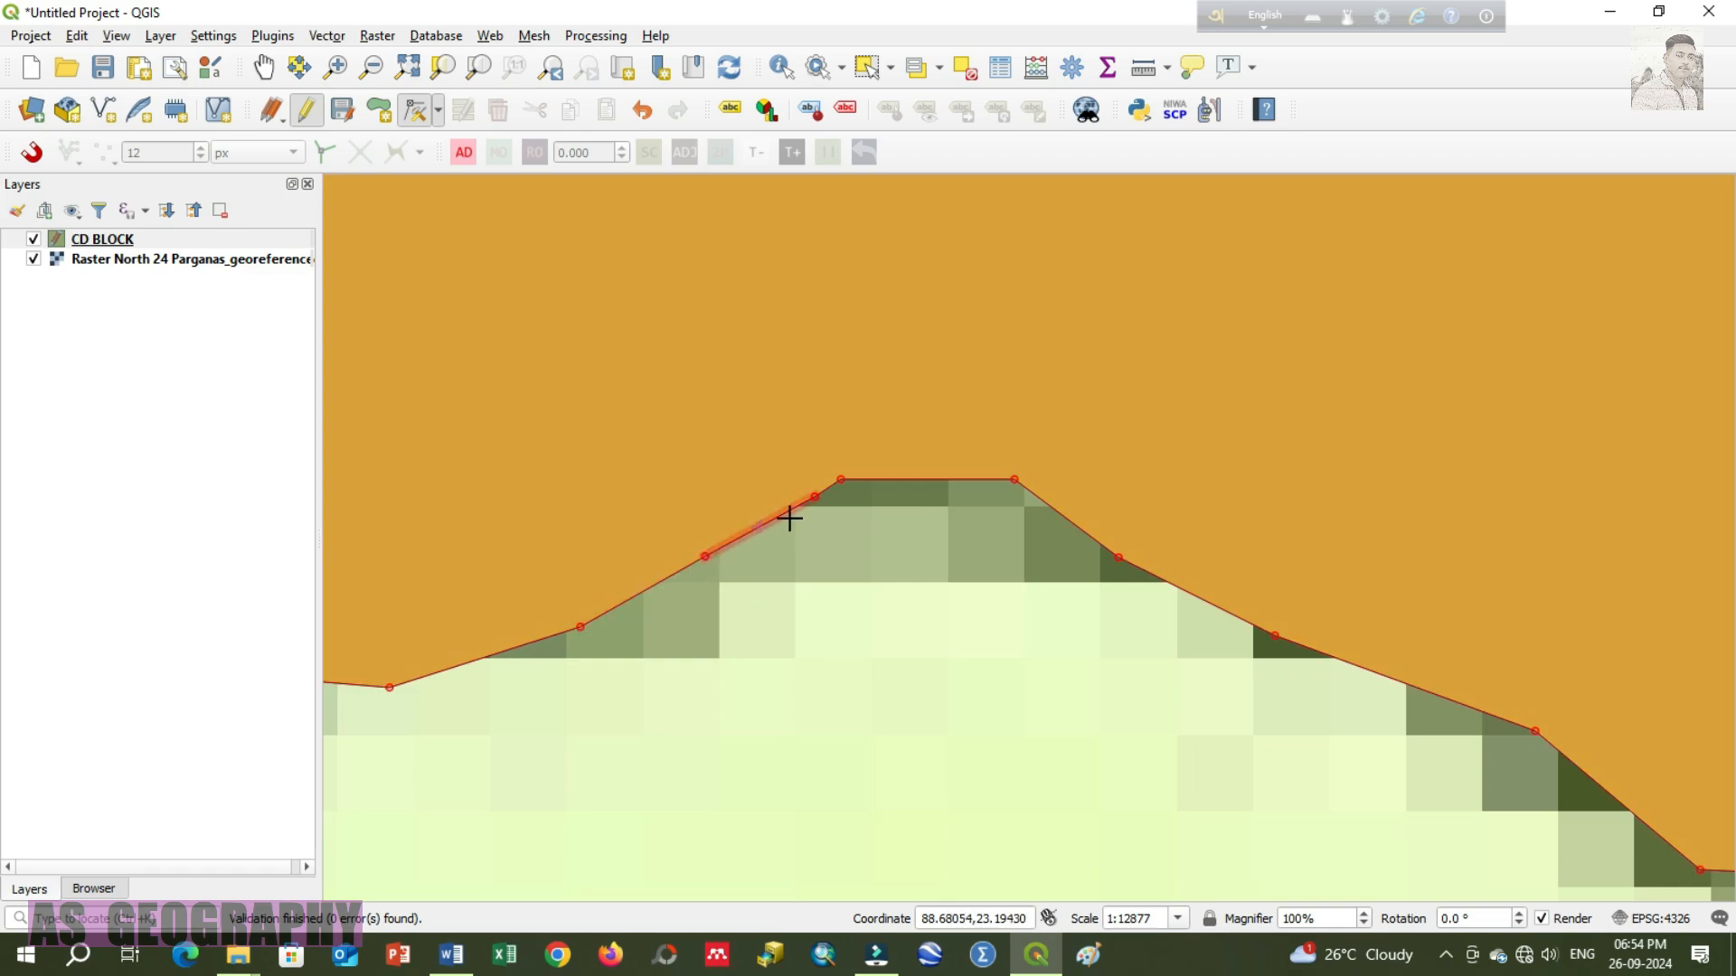
Step: Examine the refined Bagdah polygon as a whole and the Bongaon block boundary adjoining it to the south
{"action": "scroll", "coordinate": [755, 485], "scroll_direction": "down", "scroll_amount": 2}
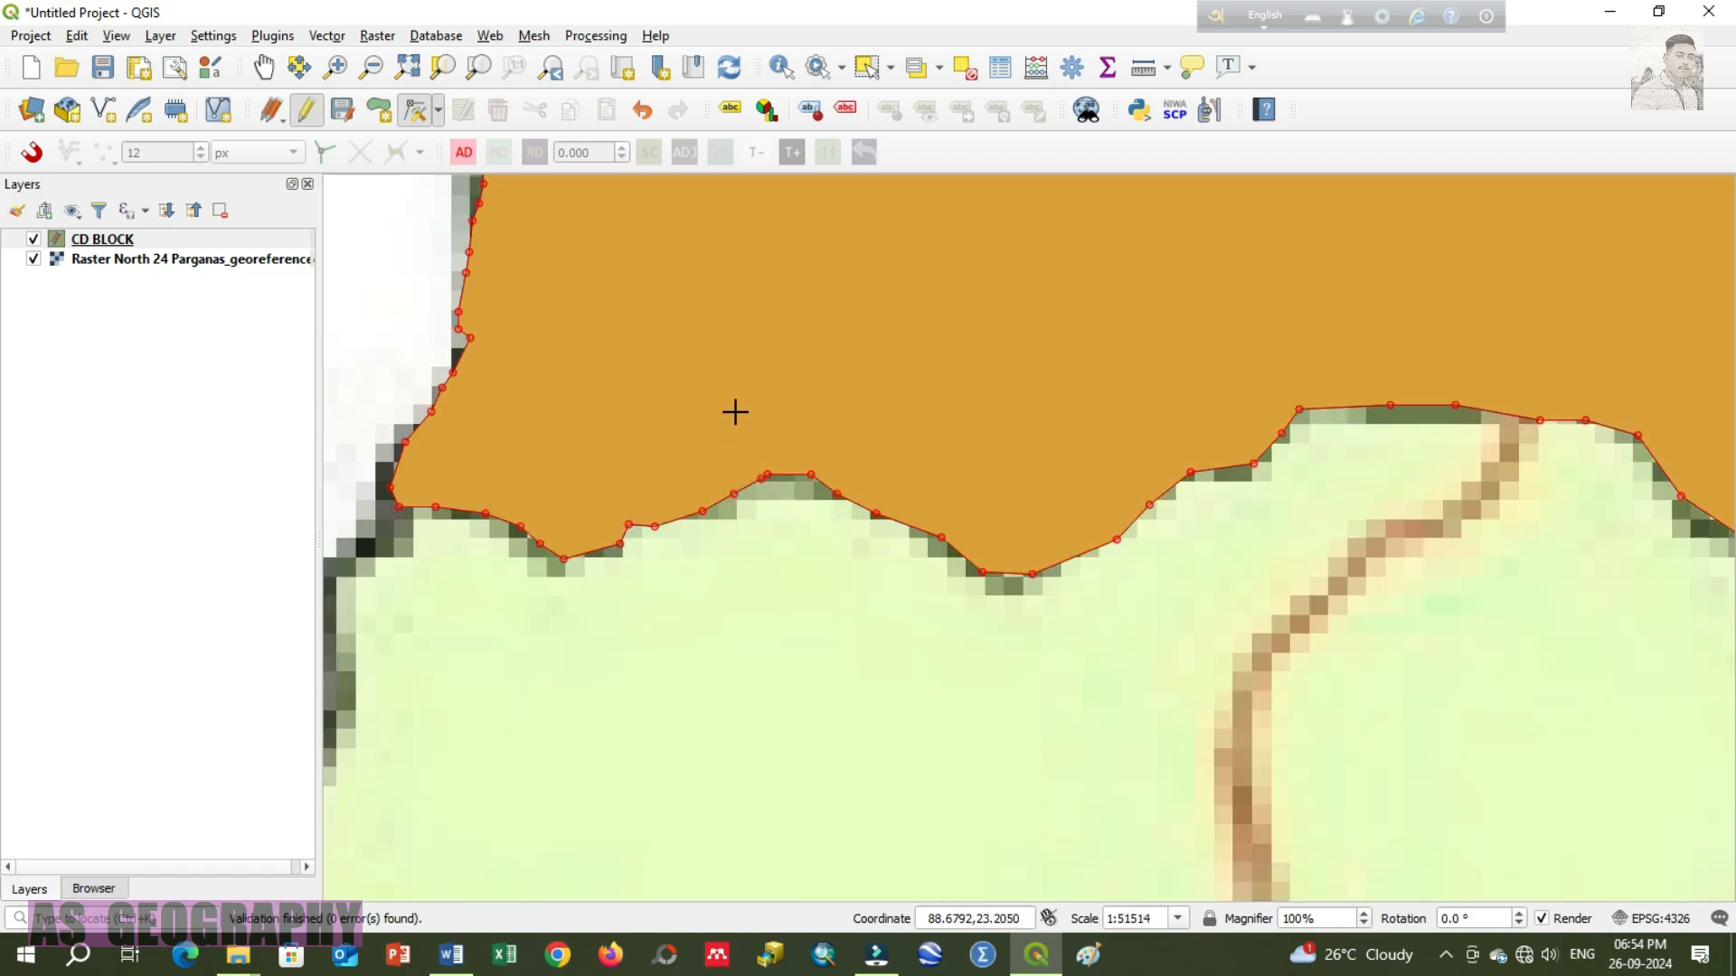
{"action": "scroll", "coordinate": [735, 412], "scroll_direction": "down", "scroll_amount": 1}
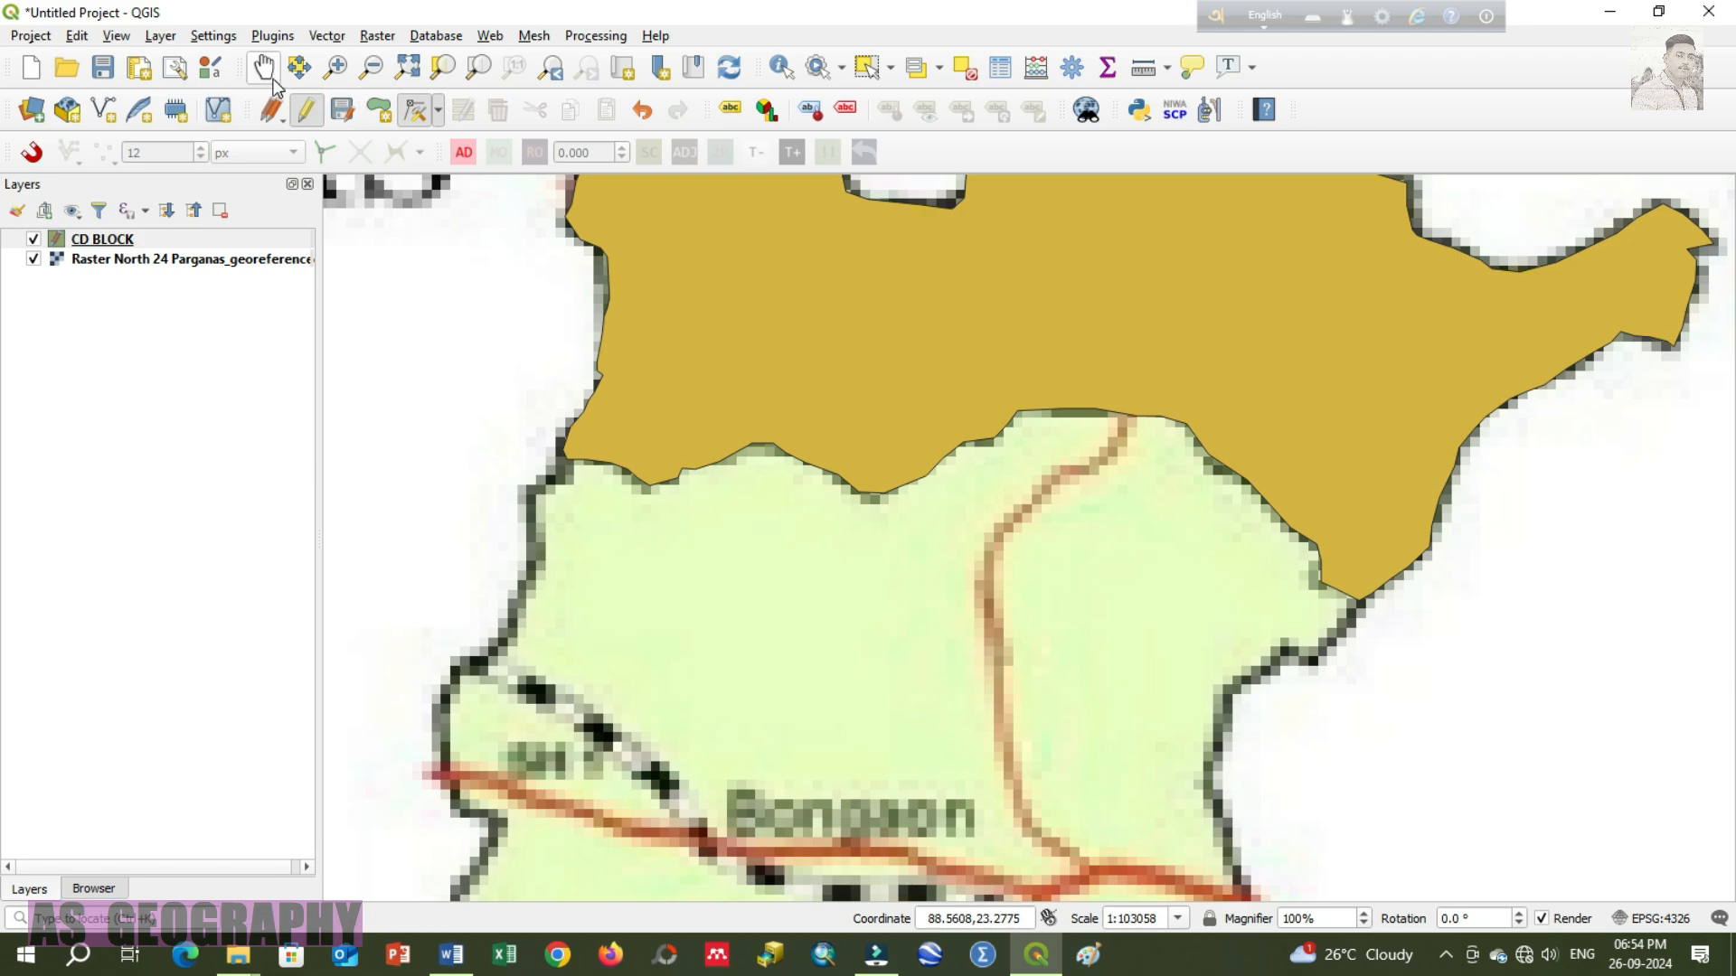
{"action": "key", "text": "ctrl+shift+p"}
{"action": "left_click_drag", "start_coordinate": [892, 337], "coordinate": [883, 504]}
{"action": "left_click_drag", "start_coordinate": [1026, 446], "coordinate": [778, 322]}
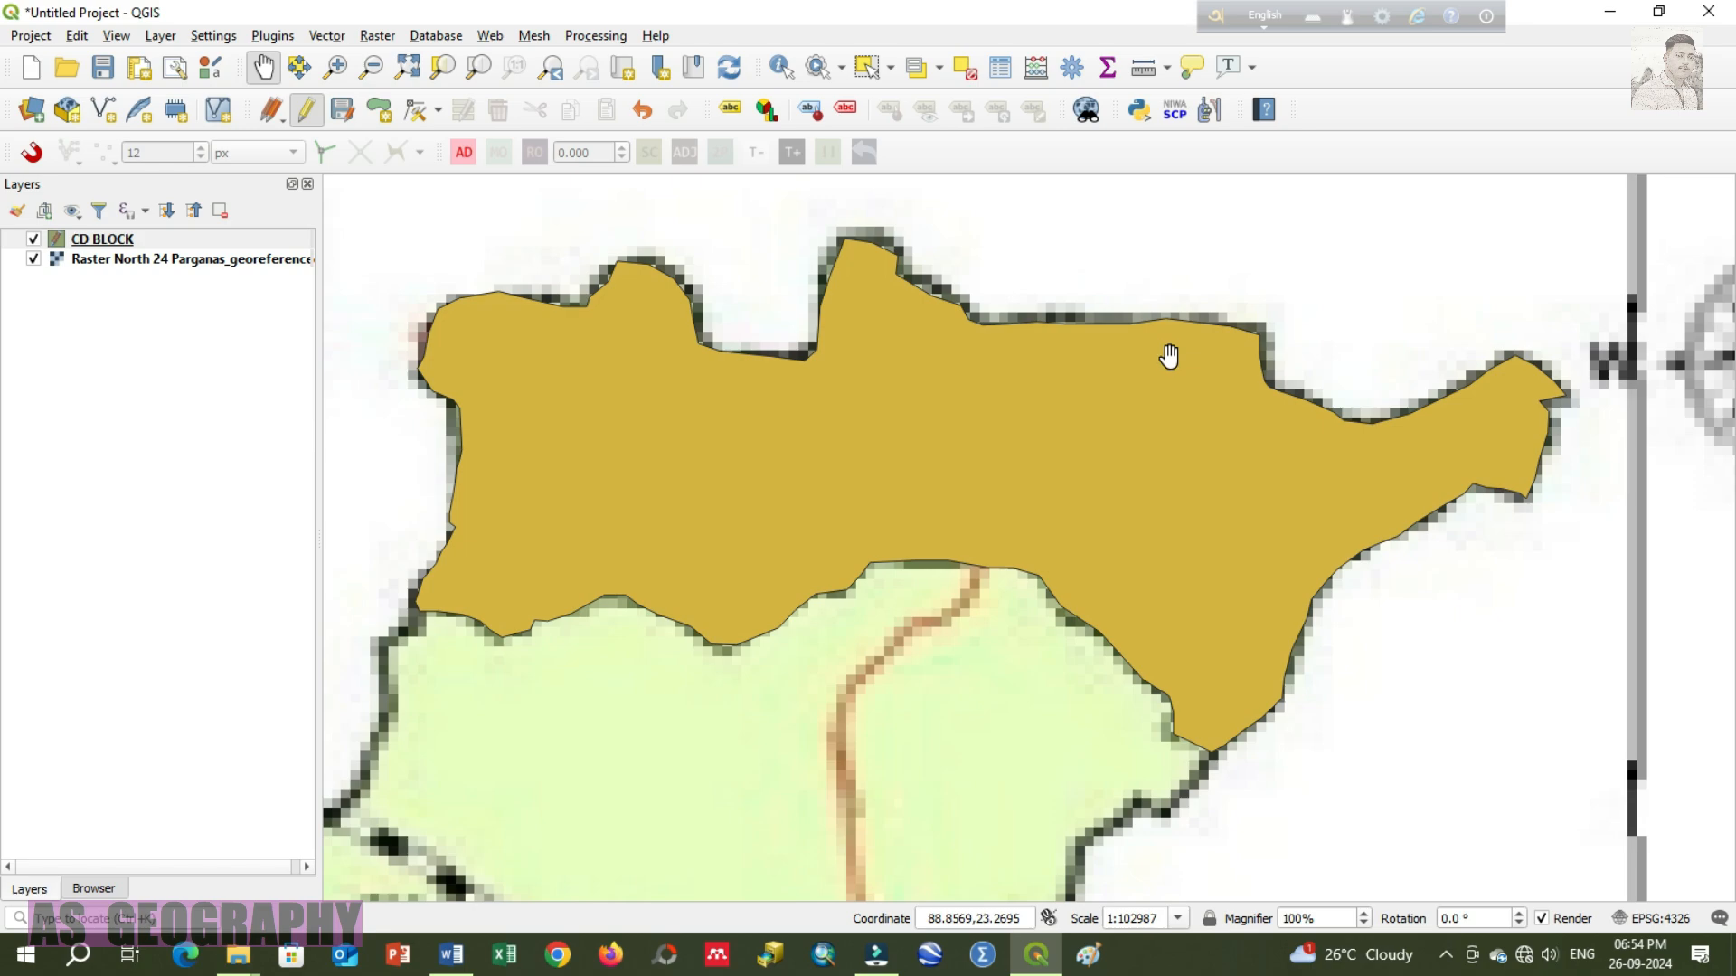
{"action": "scroll", "coordinate": [922, 566], "scroll_direction": "down", "scroll_amount": 1}
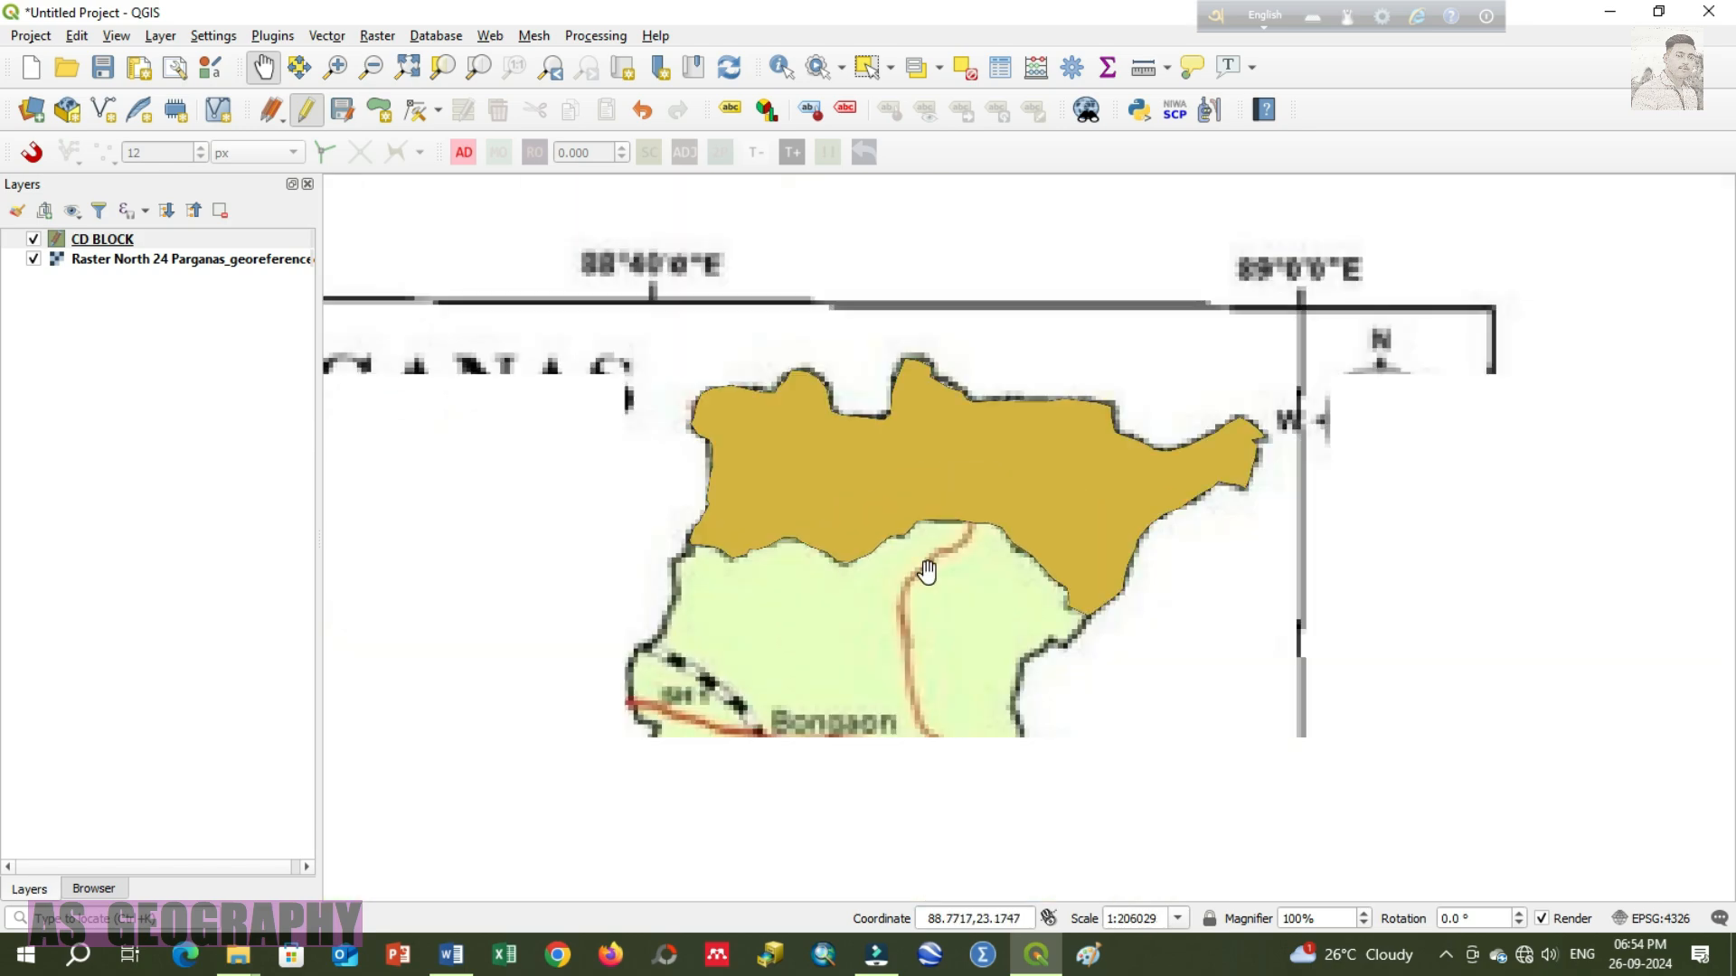
{"action": "left_click_drag", "start_coordinate": [926, 572], "coordinate": [847, 512]}
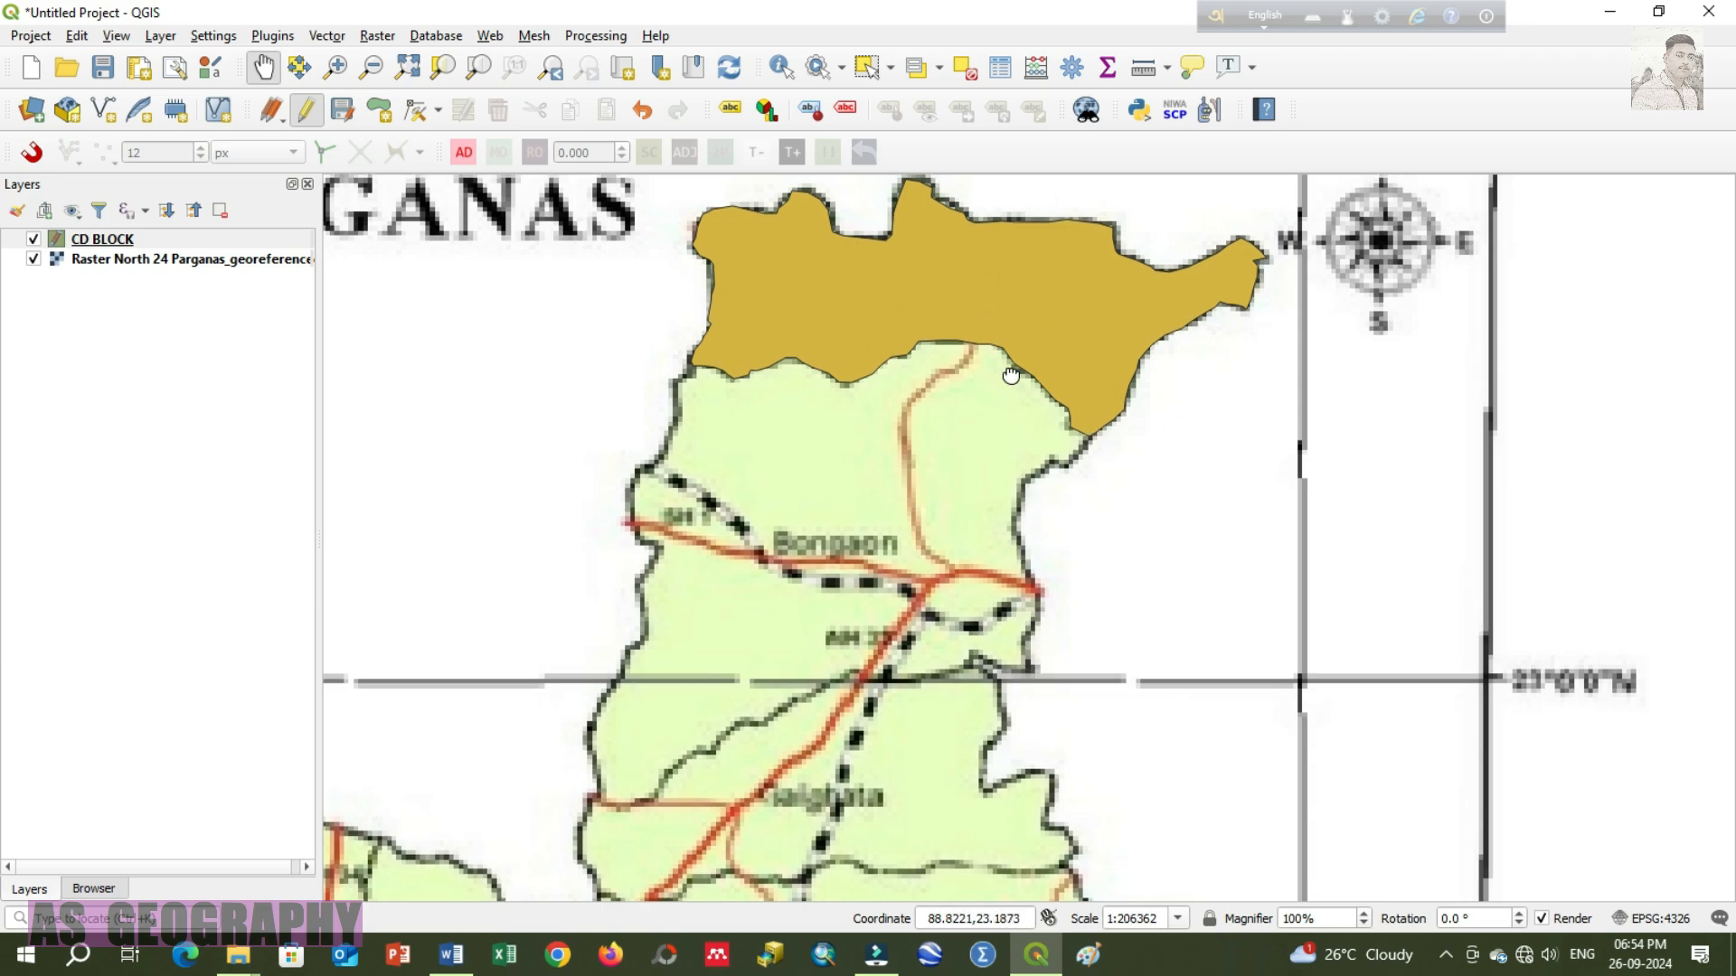
{"action": "left_click_drag", "start_coordinate": [1010, 375], "coordinate": [970, 408]}
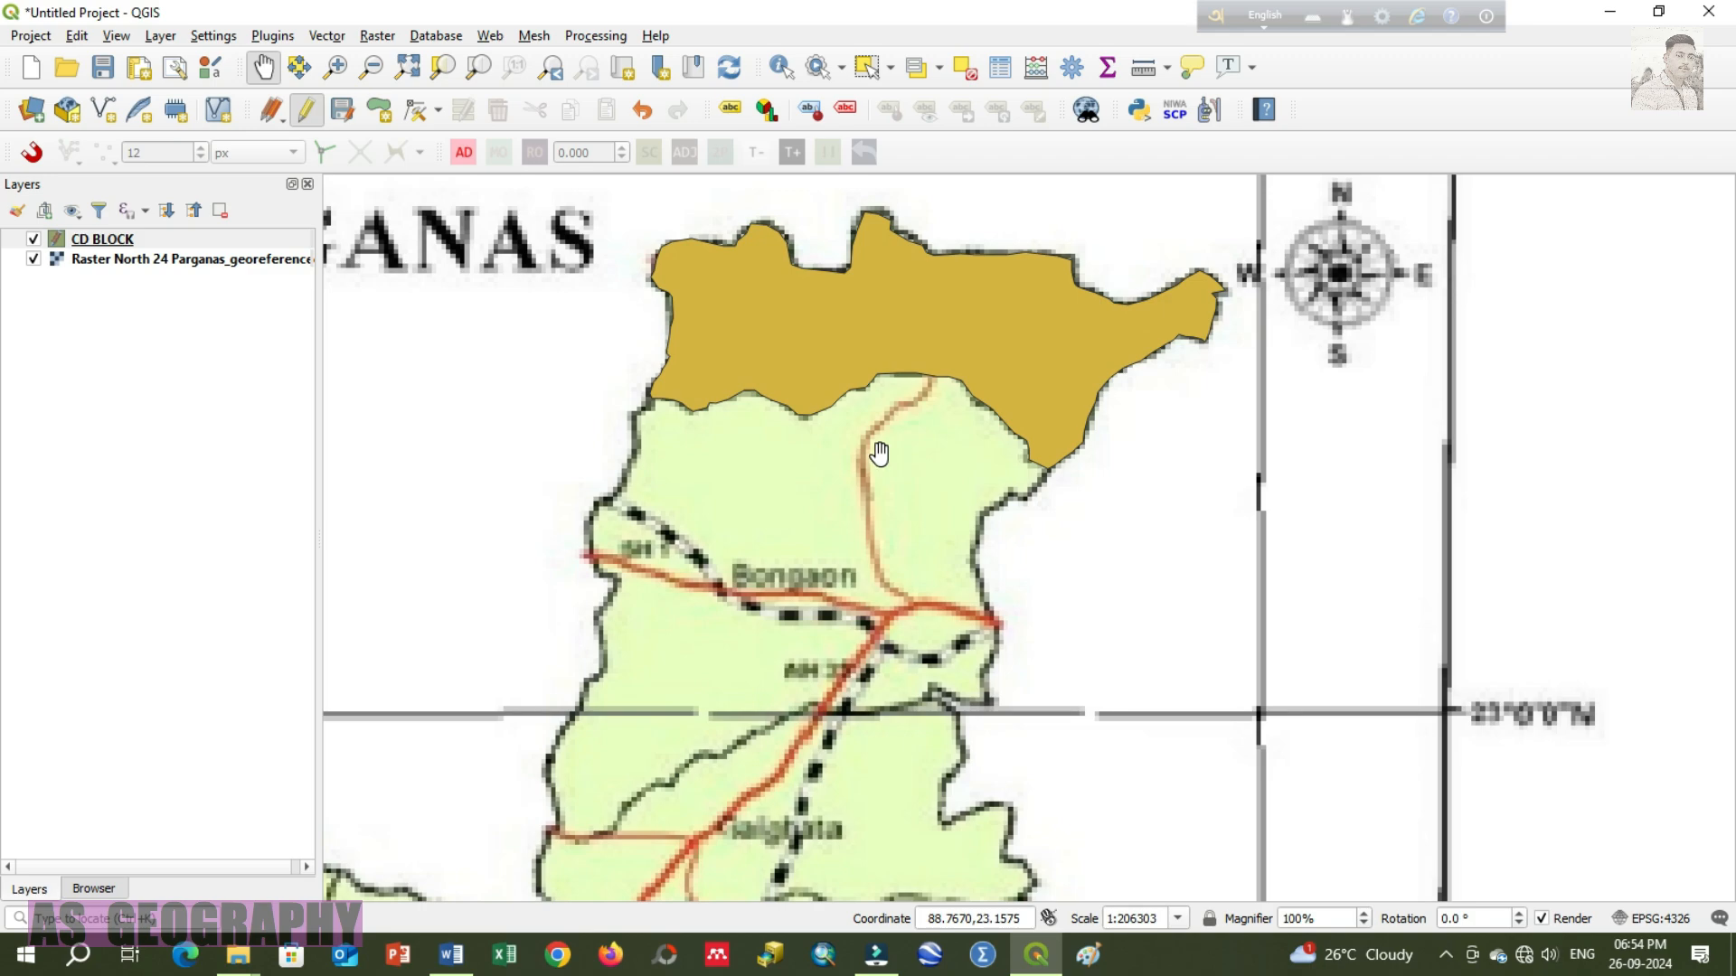
{"action": "left_click_drag", "start_coordinate": [788, 370], "coordinate": [793, 387]}
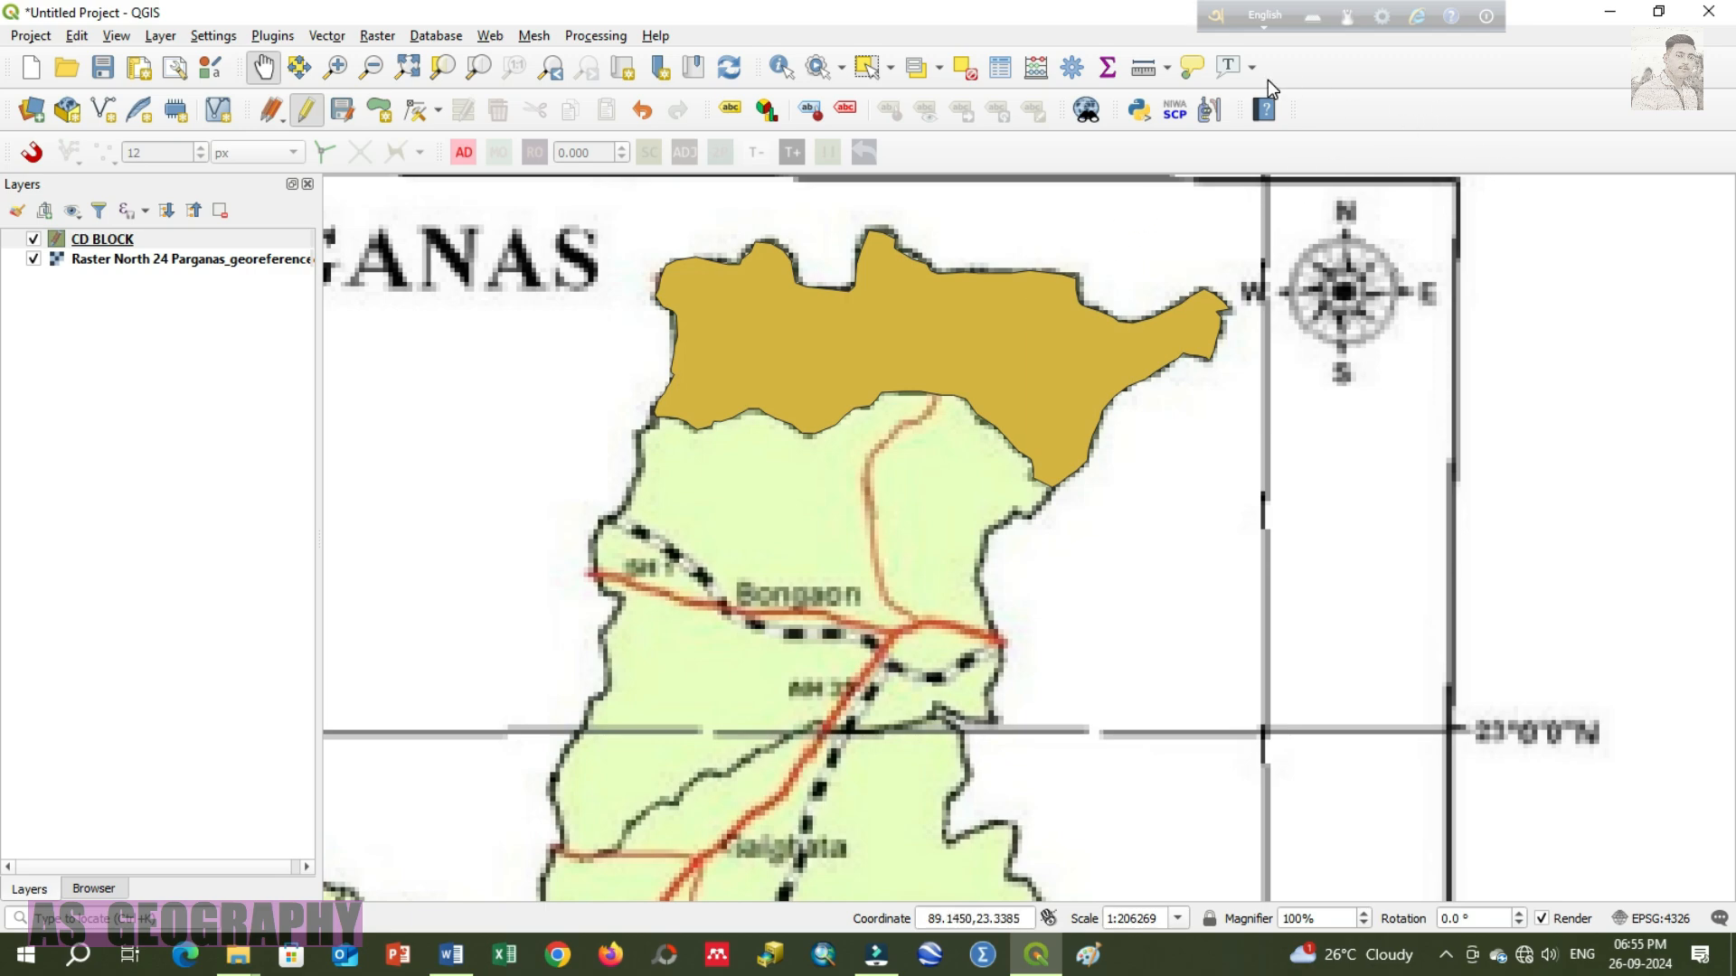
Step: Hide the Snapping Toolbar and show it again
{"action": "right_click", "coordinate": [1376, 71]}
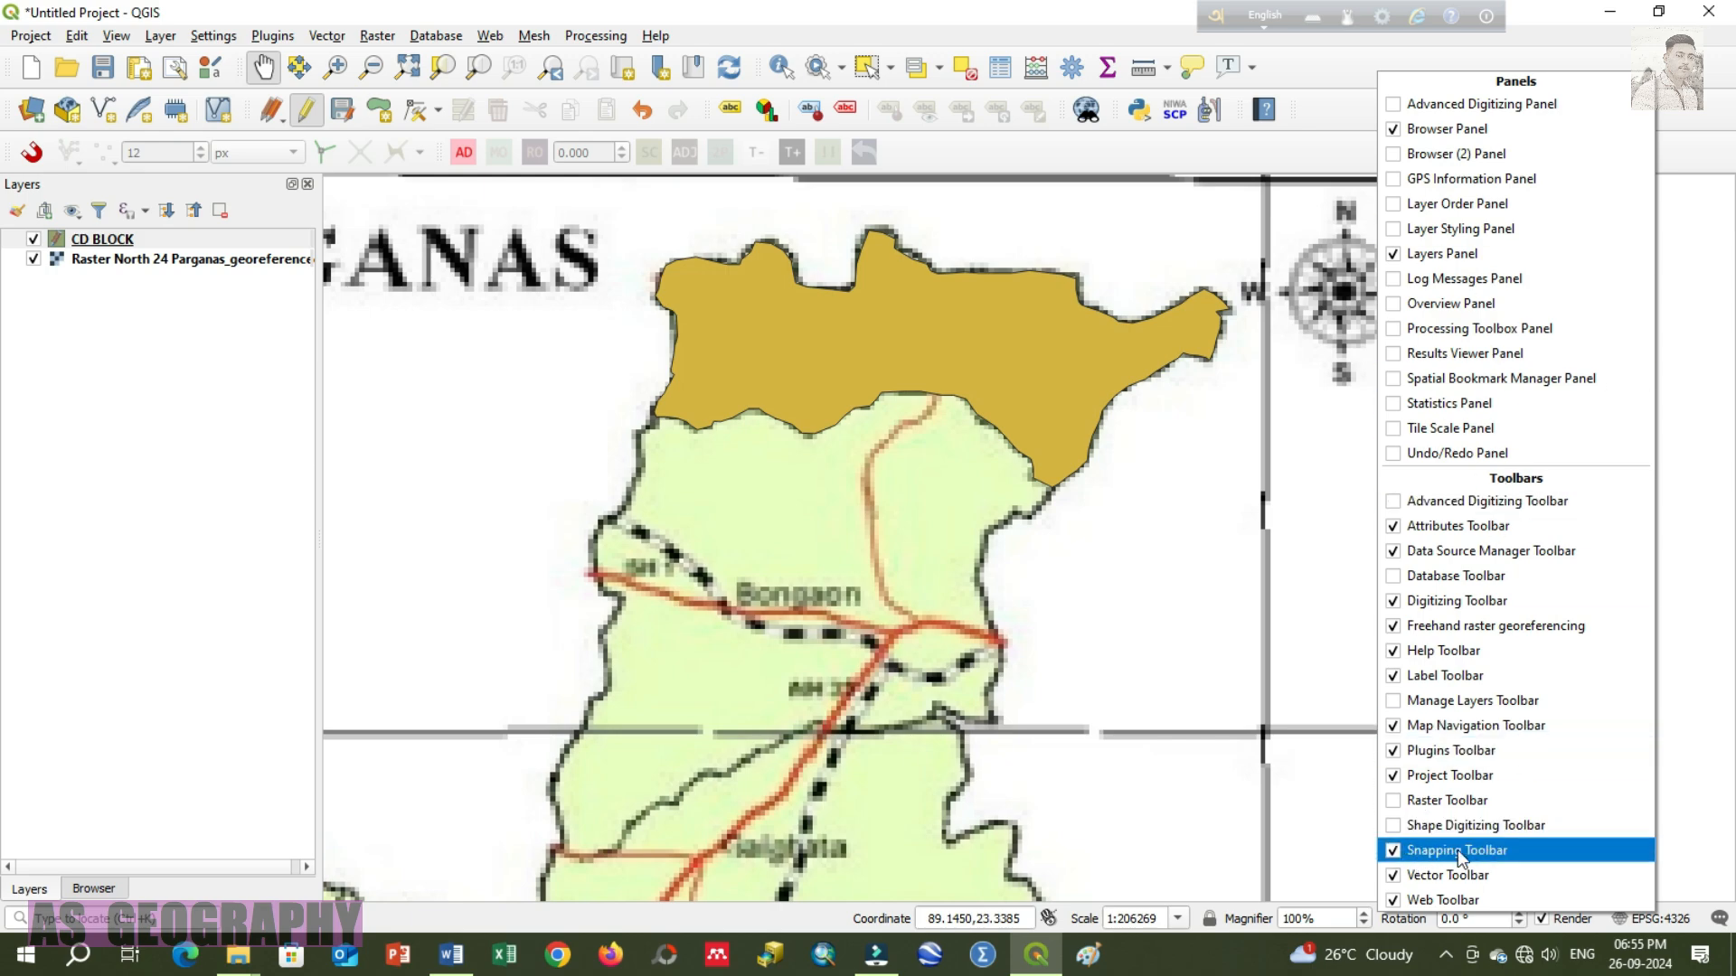
{"action": "left_click", "coordinate": [1396, 852]}
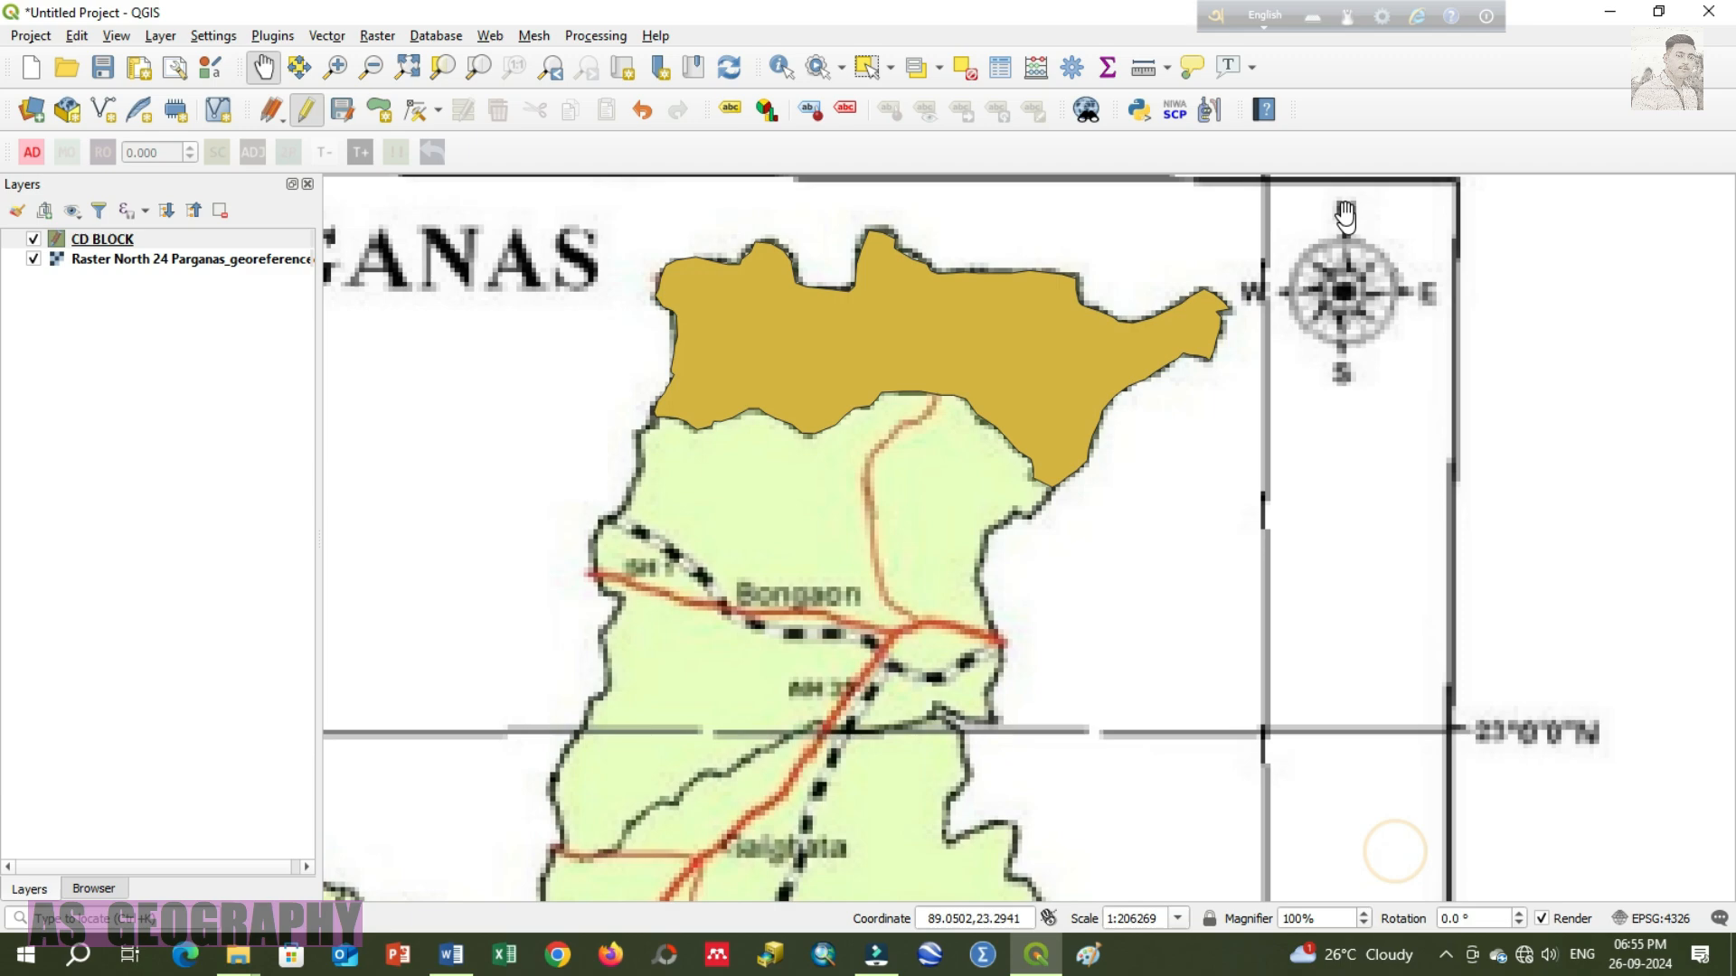
{"action": "right_click", "coordinate": [1425, 58]}
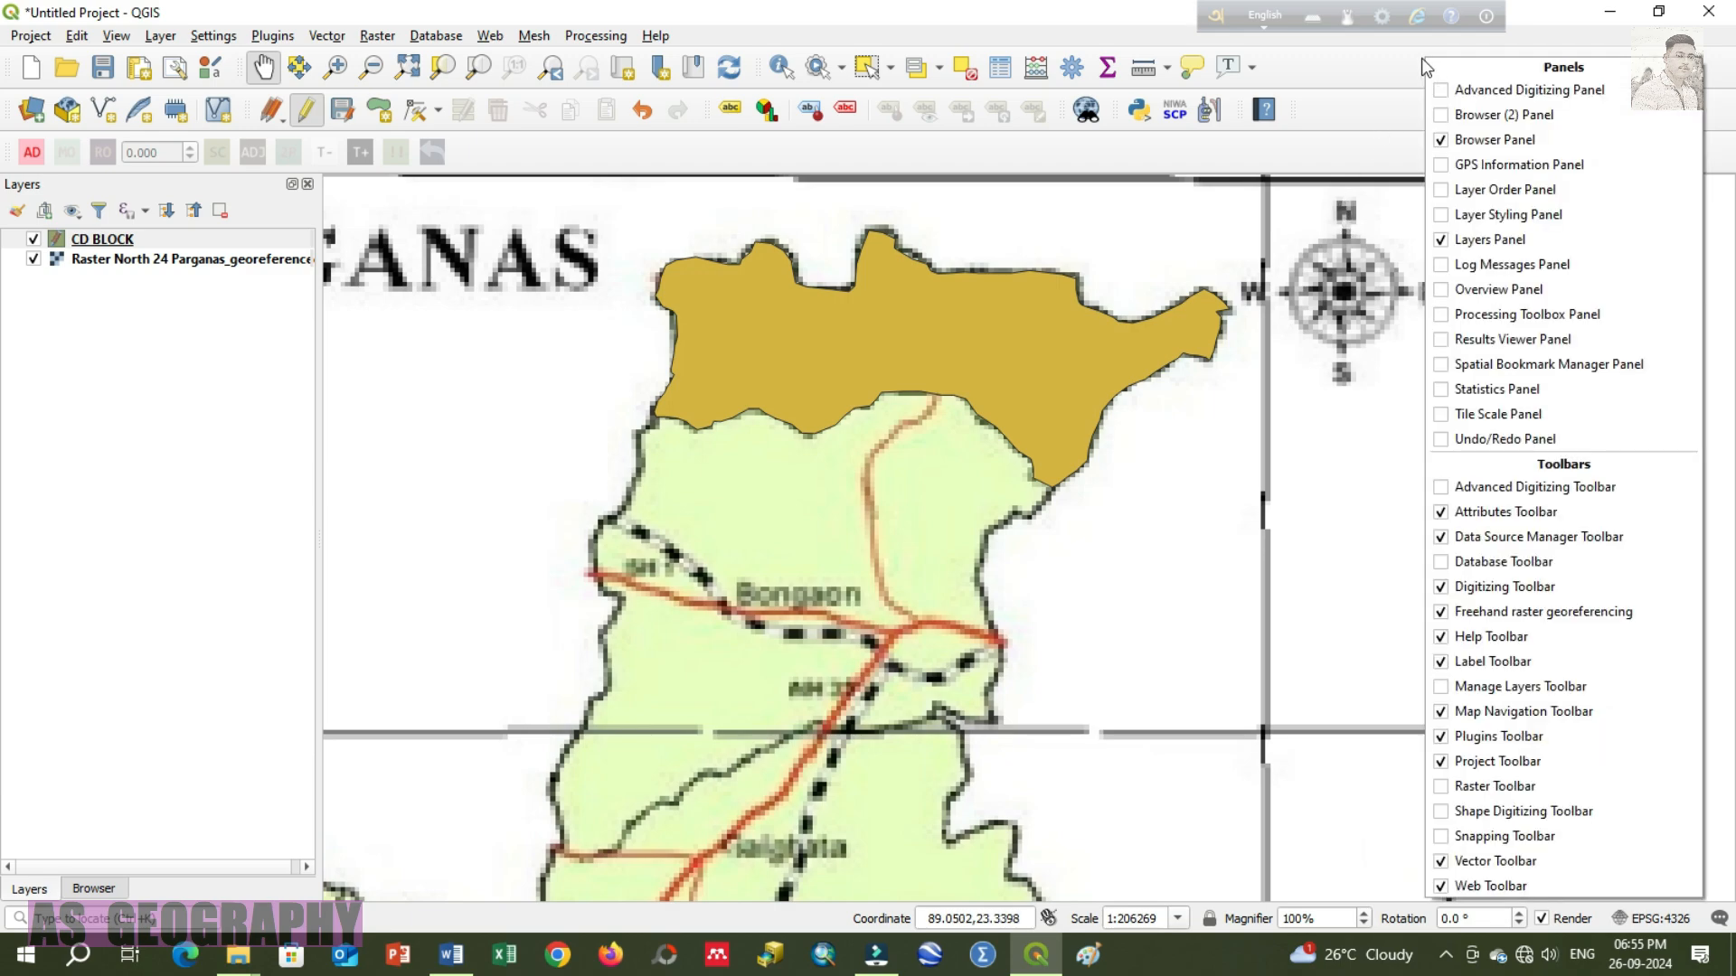
{"action": "left_click", "coordinate": [1441, 840]}
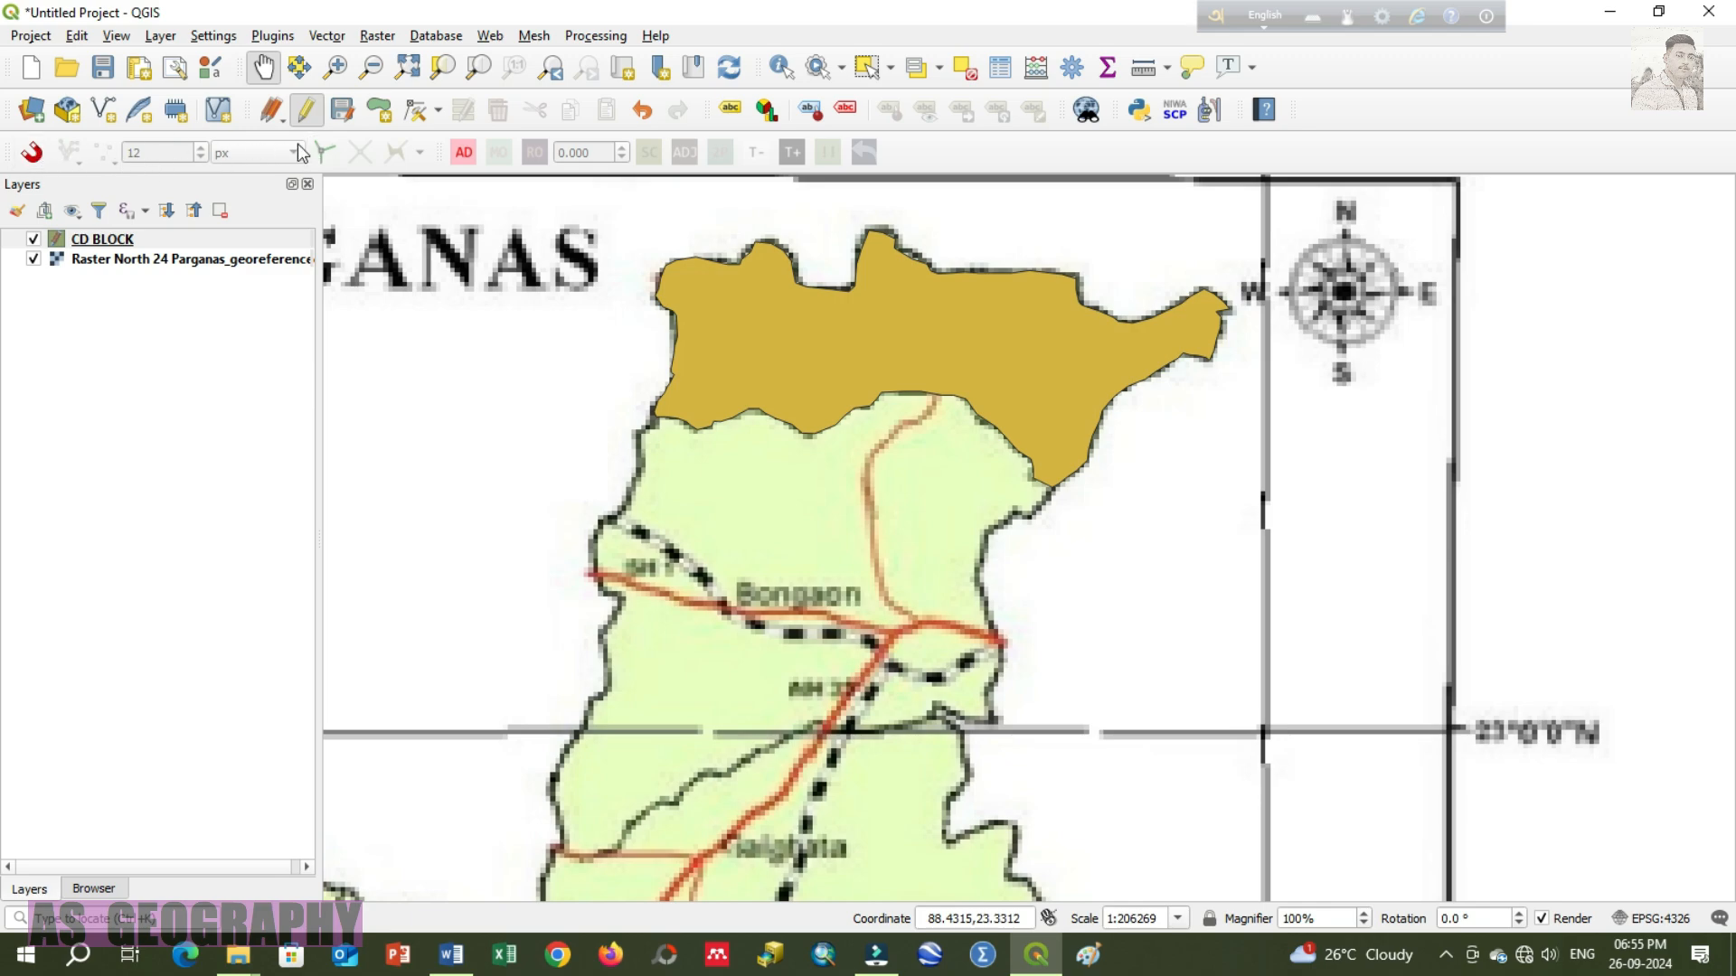
Step: Enable snapping and tracing for digitizing polygons in the CD BLOCK layer
{"action": "left_click", "coordinate": [31, 154]}
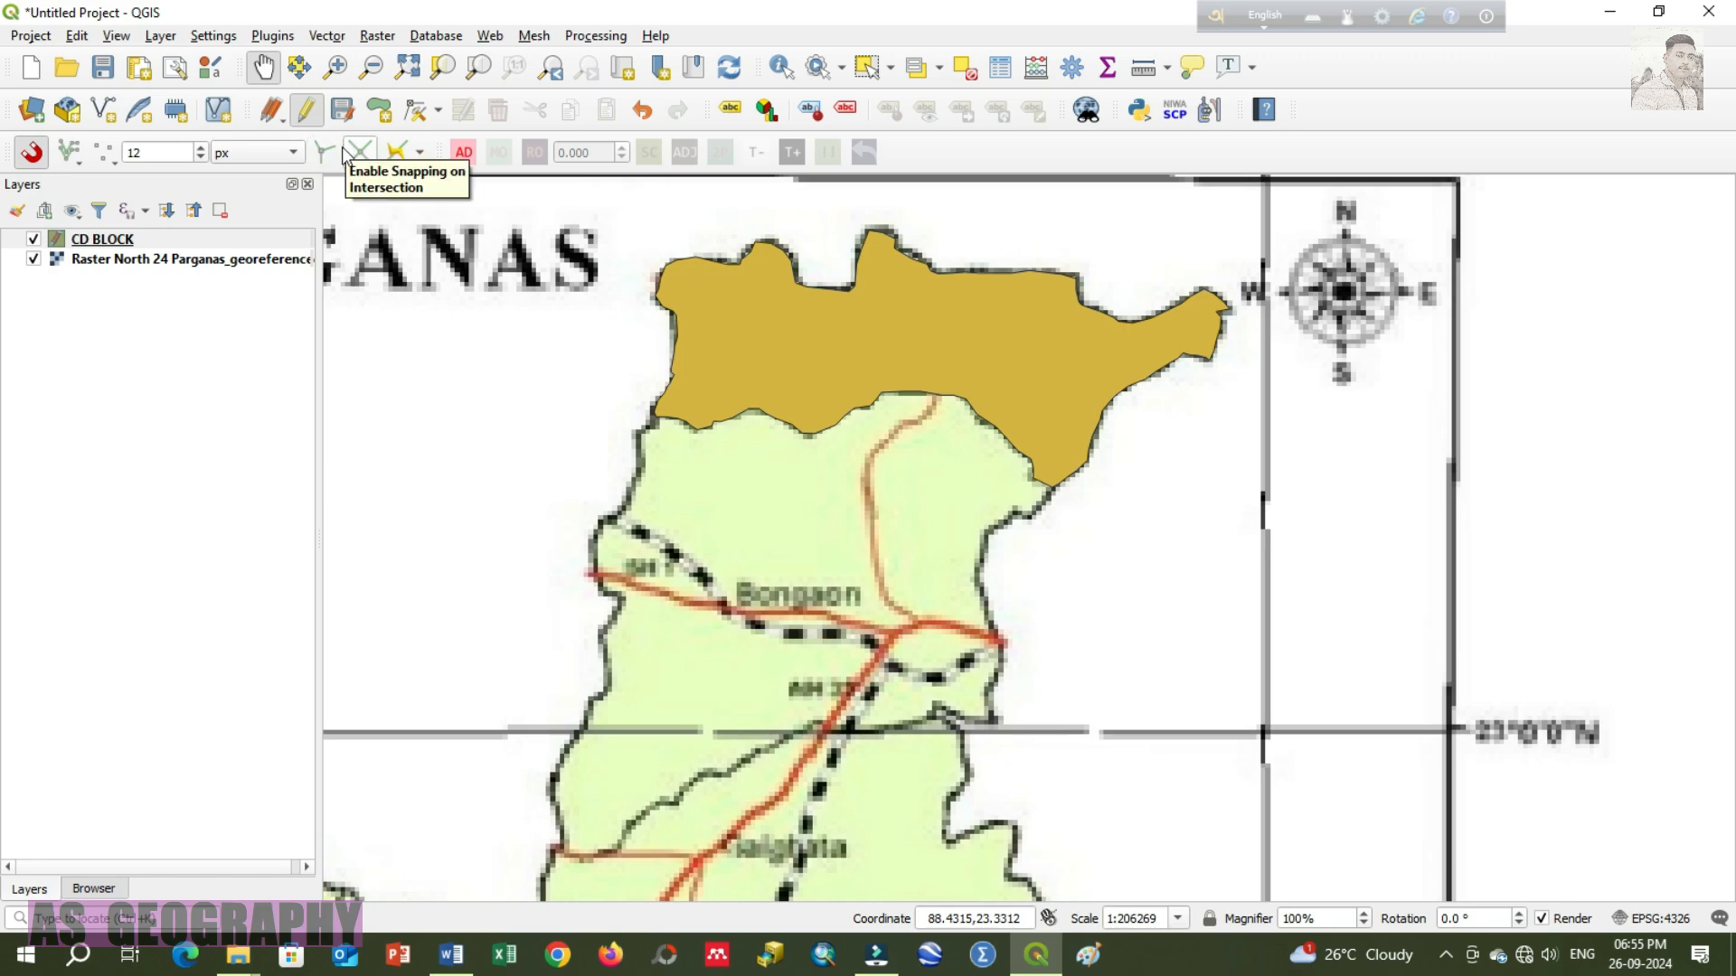
{"action": "left_click", "coordinate": [400, 156]}
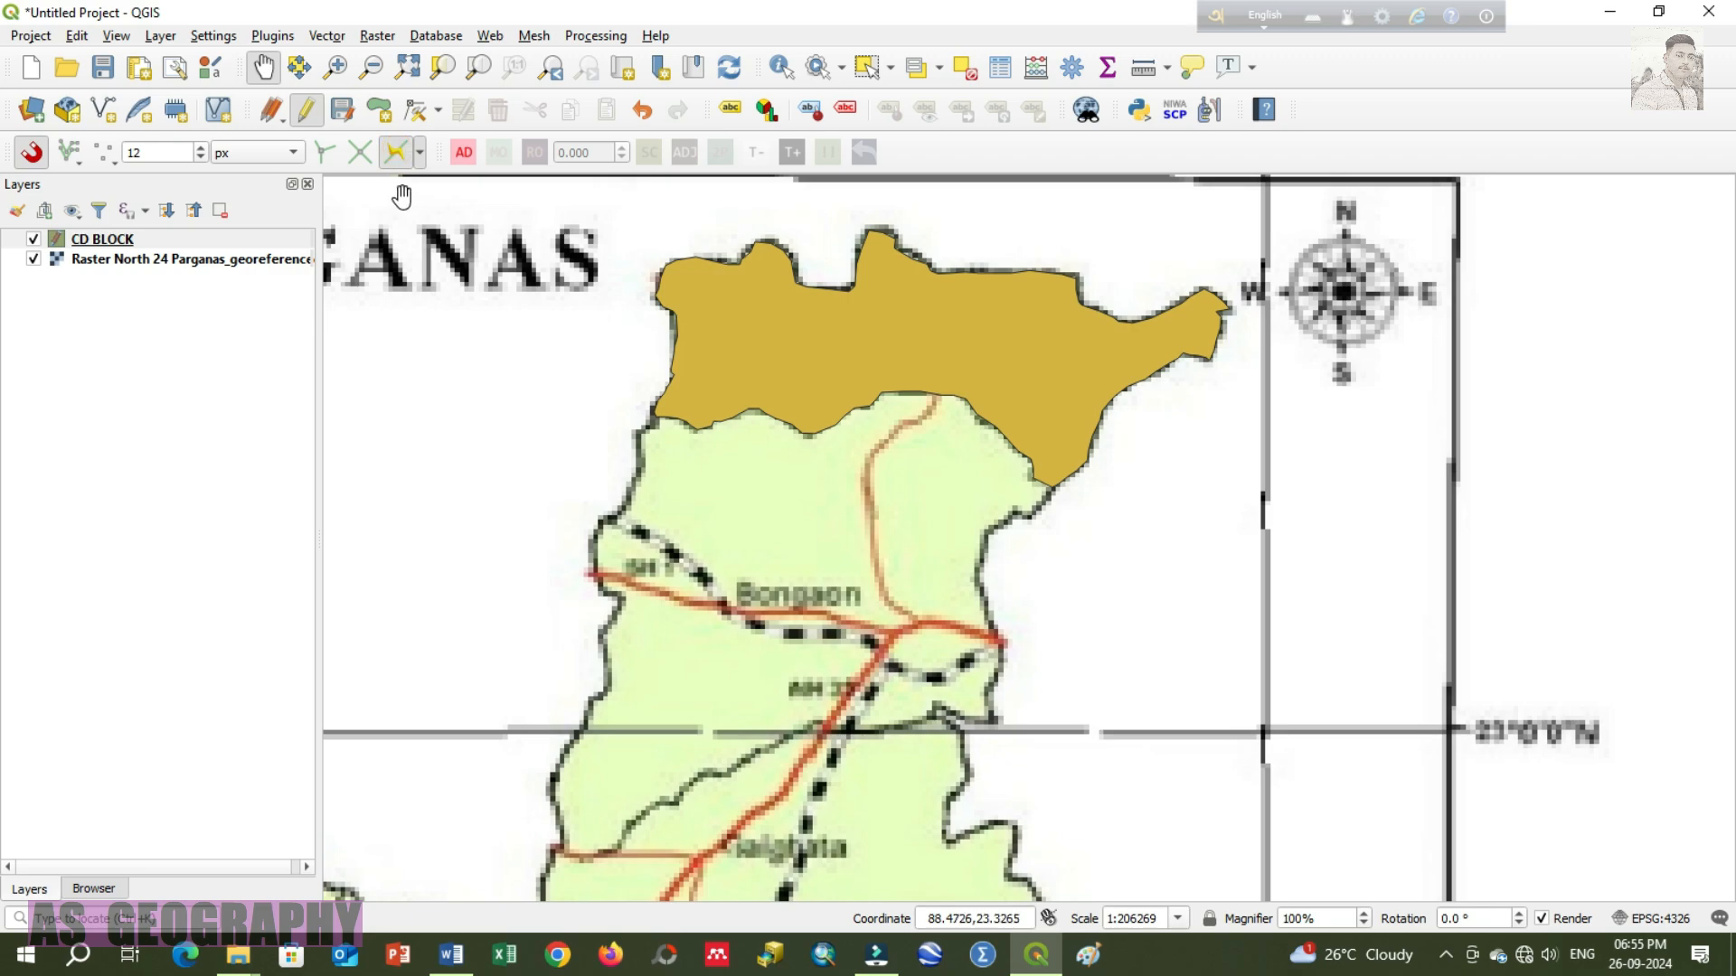
{"action": "left_click", "coordinate": [382, 117]}
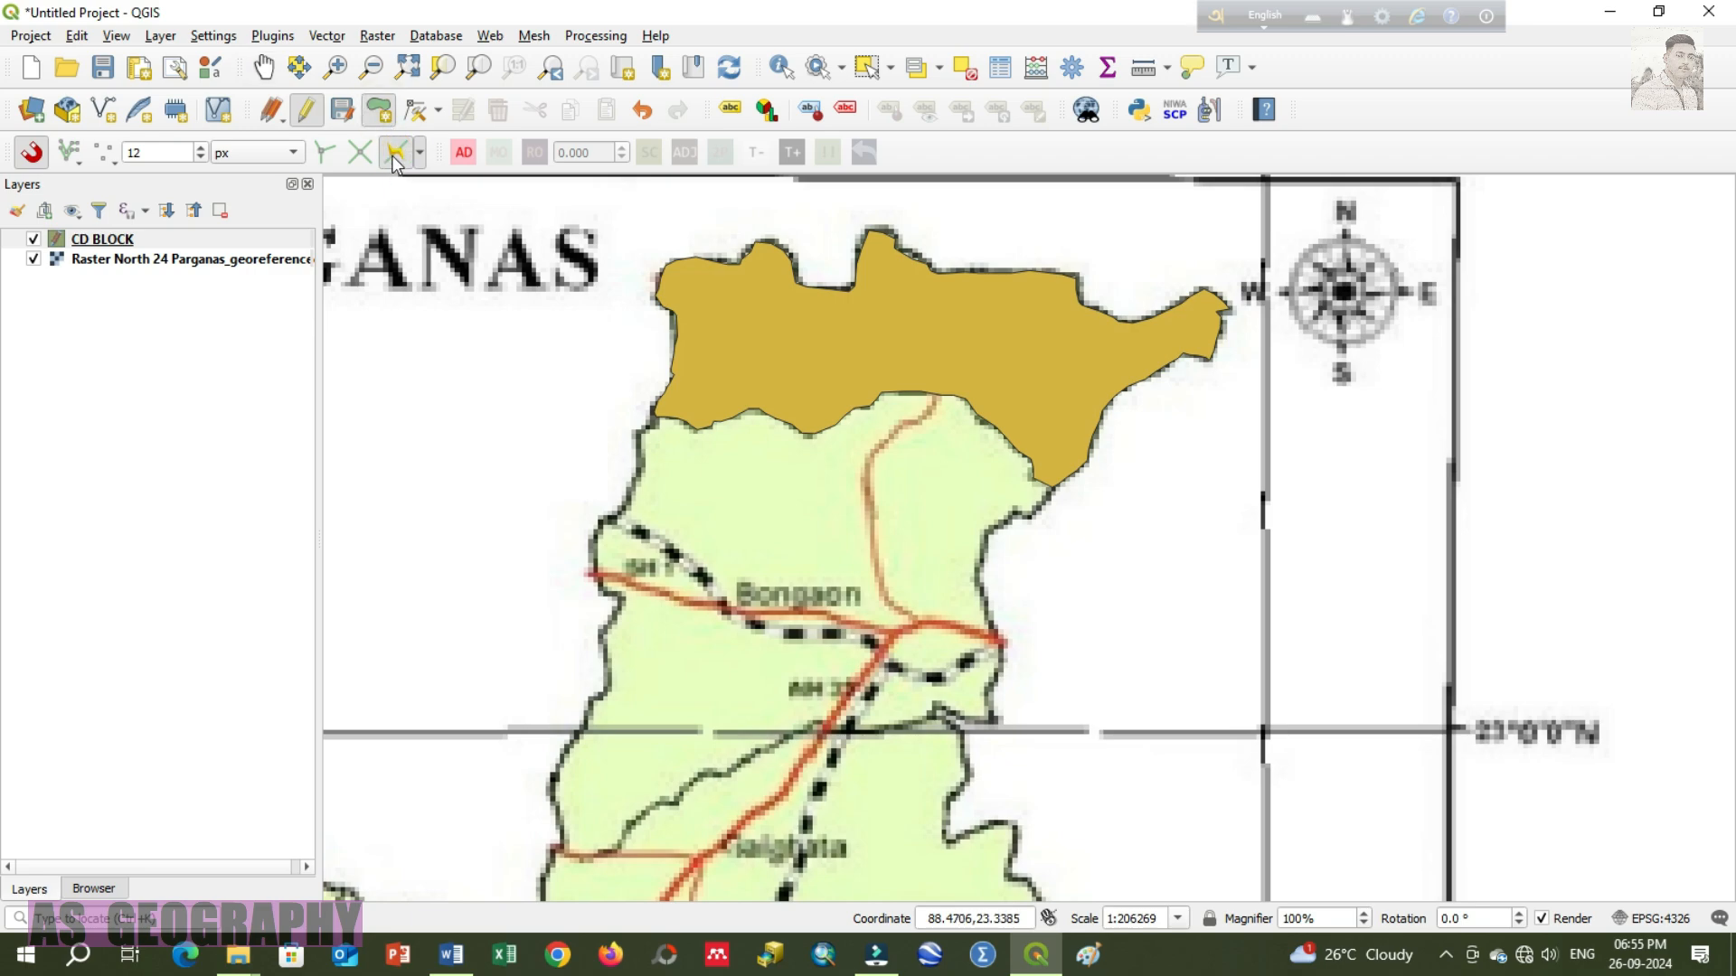
{"action": "left_click", "coordinate": [394, 152]}
Step: Start the Bongaon polygon at Bagdah's south-eastern corner and trace the shared boundary to Bagdah's south-western corner
{"action": "scroll", "coordinate": [1016, 461], "scroll_direction": "down", "scroll_amount": 1}
{"action": "scroll", "coordinate": [1025, 458], "scroll_direction": "up", "scroll_amount": 1}
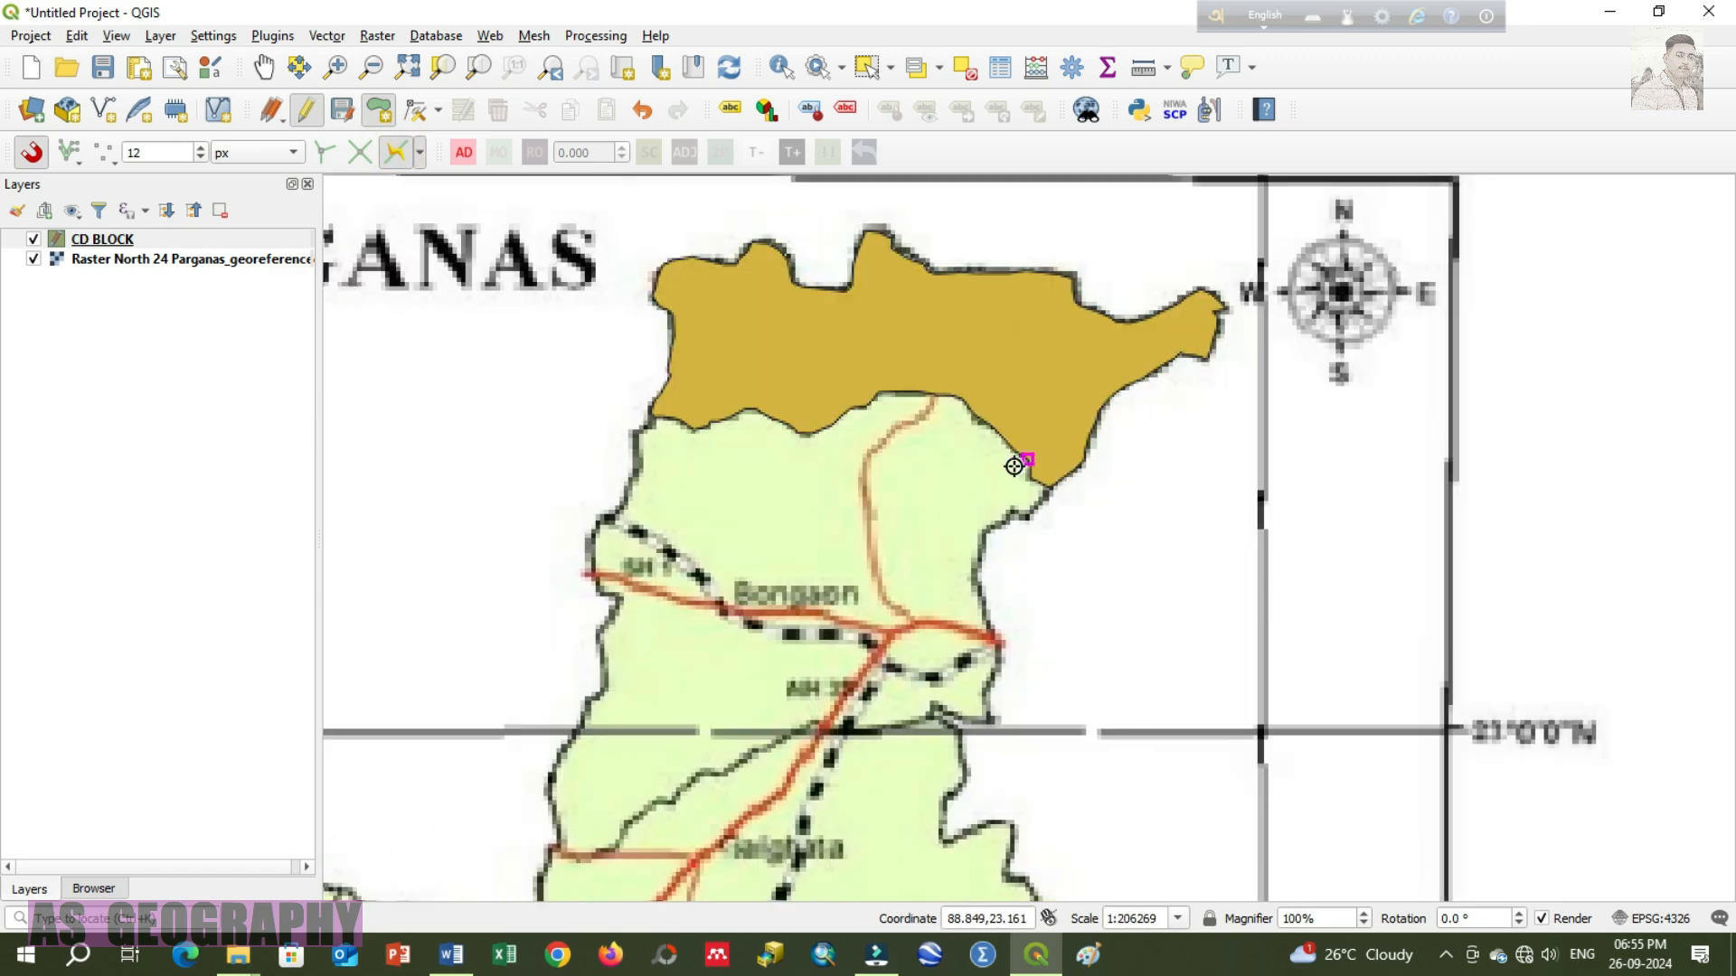
{"action": "scroll", "coordinate": [1028, 479], "scroll_direction": "up", "scroll_amount": 2}
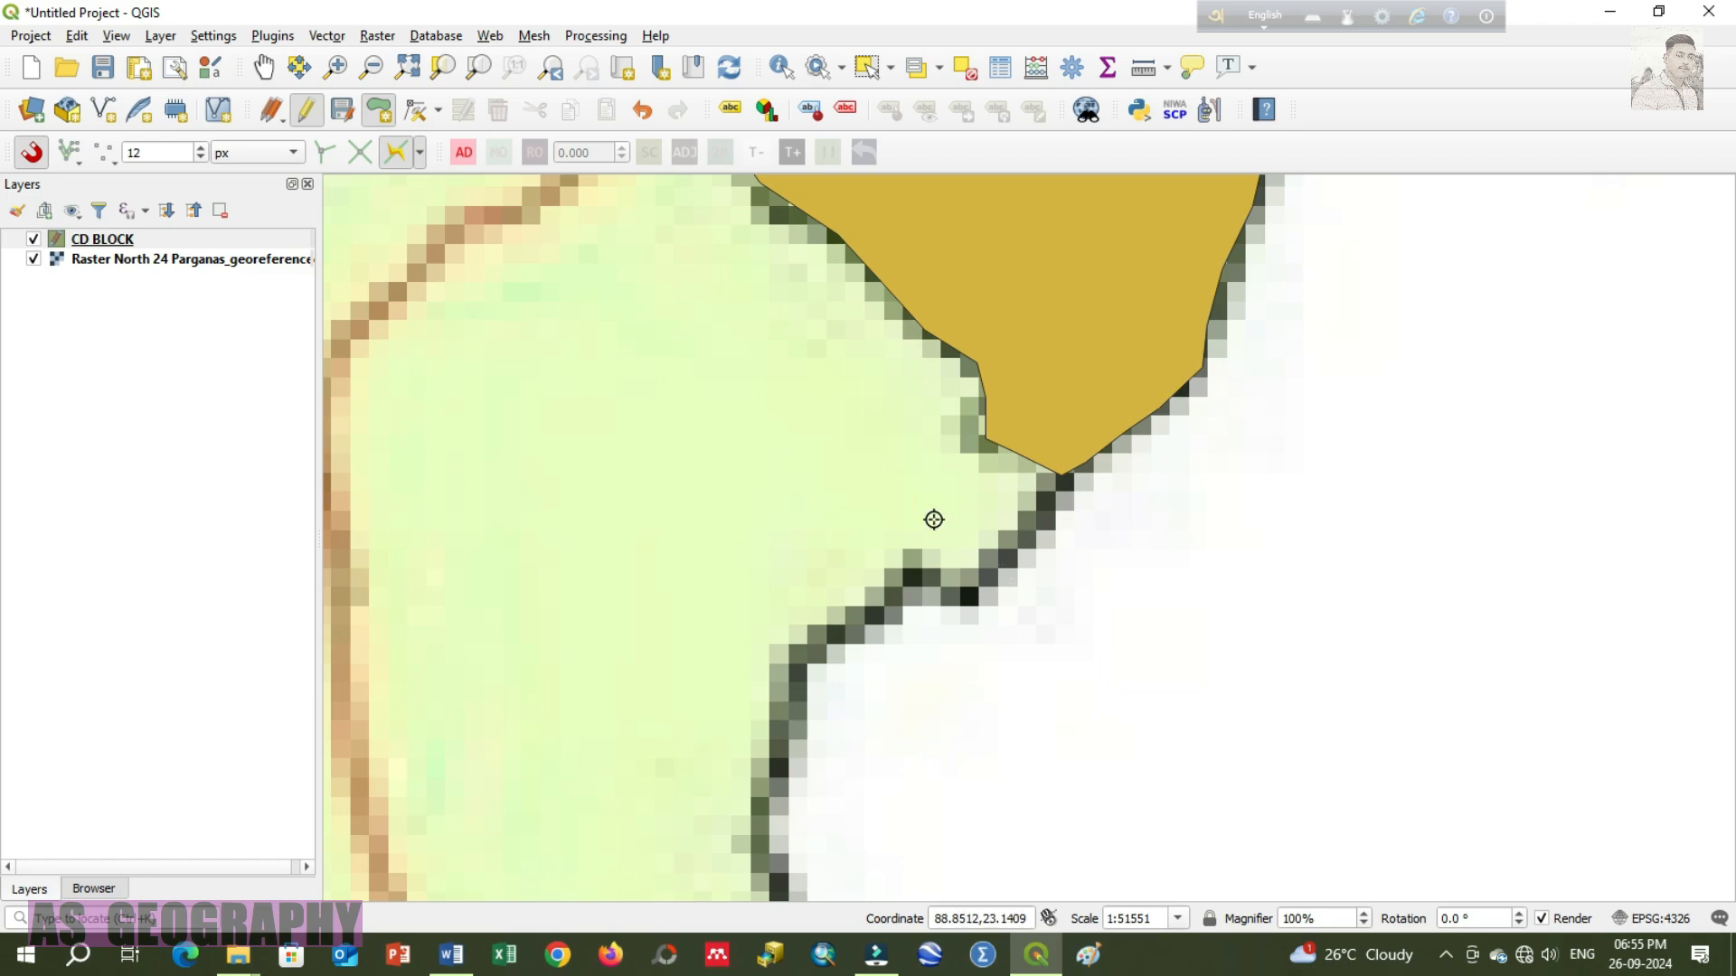
{"action": "scroll", "coordinate": [932, 517], "scroll_direction": "down", "scroll_amount": 1}
{"action": "left_click", "coordinate": [263, 66]}
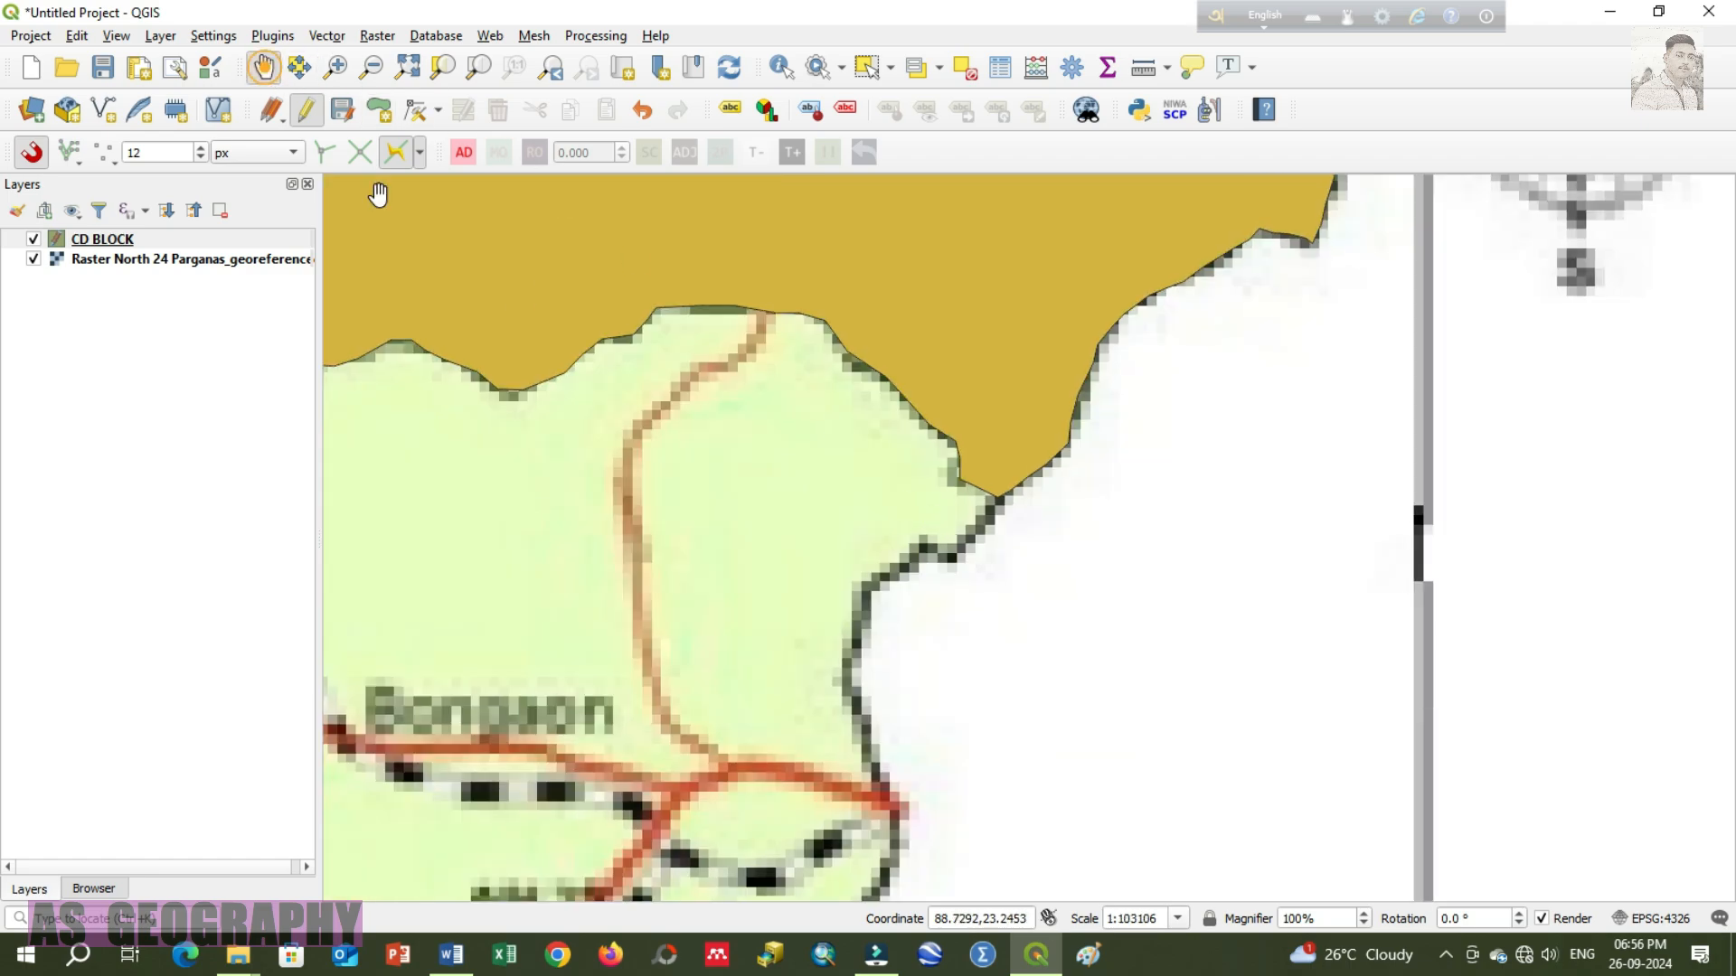
{"action": "left_click_drag", "start_coordinate": [644, 364], "coordinate": [866, 482]}
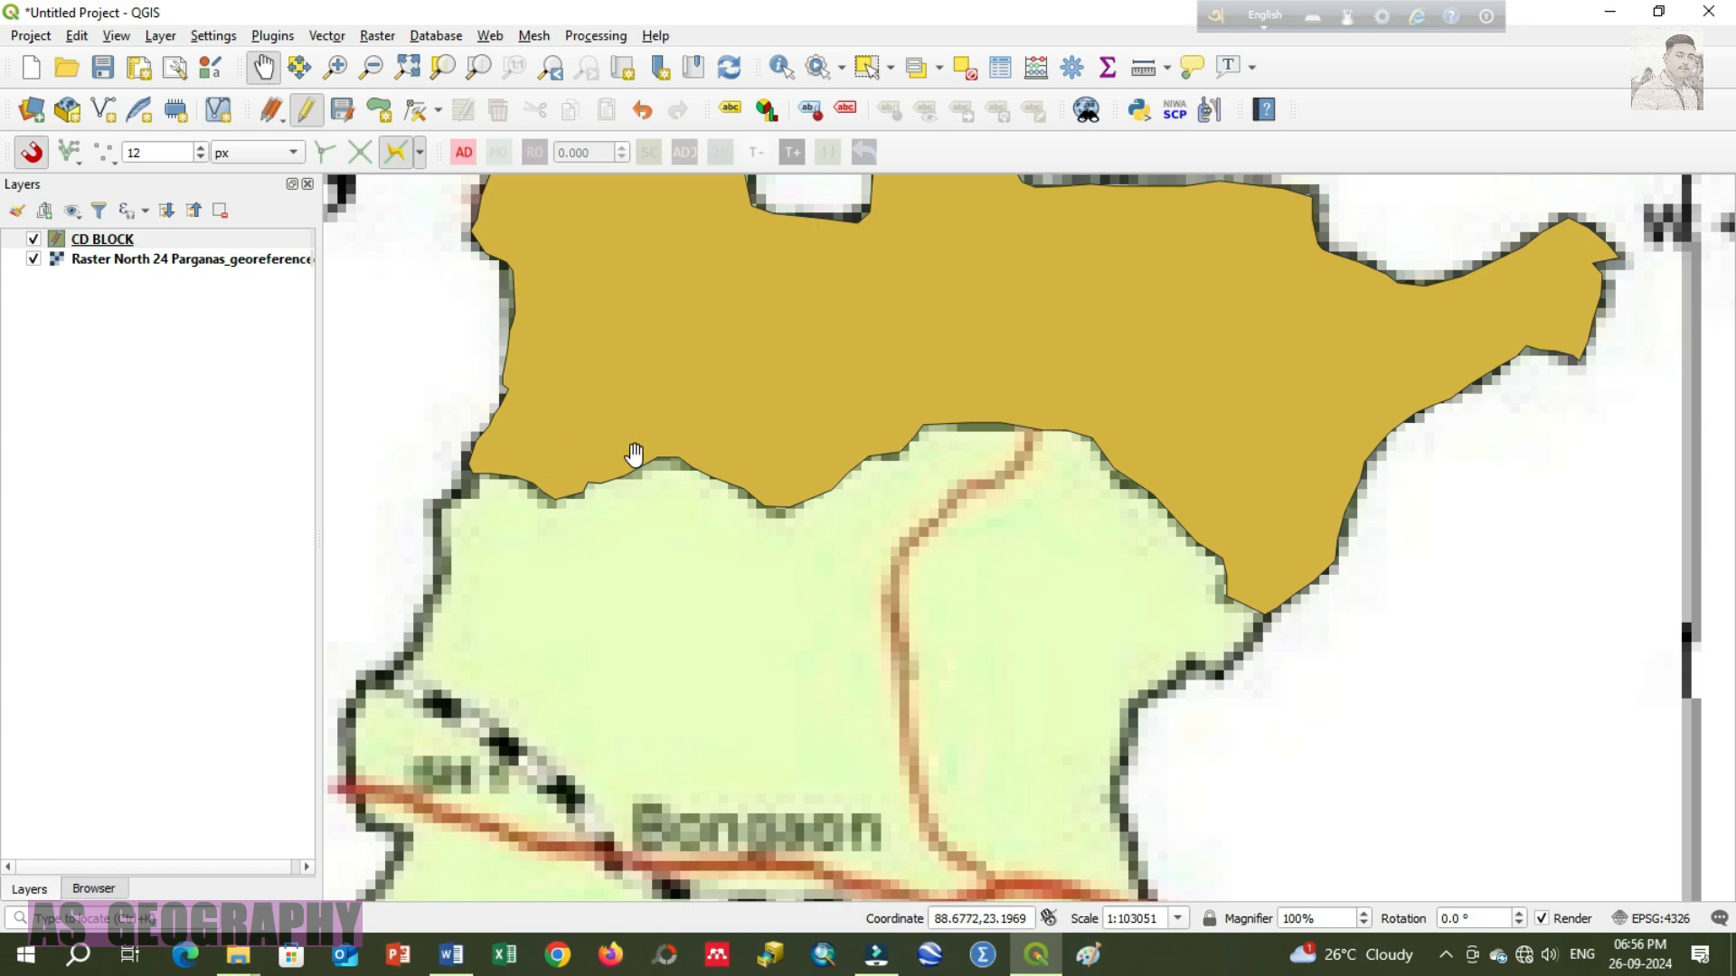
{"action": "left_click", "coordinate": [379, 109]}
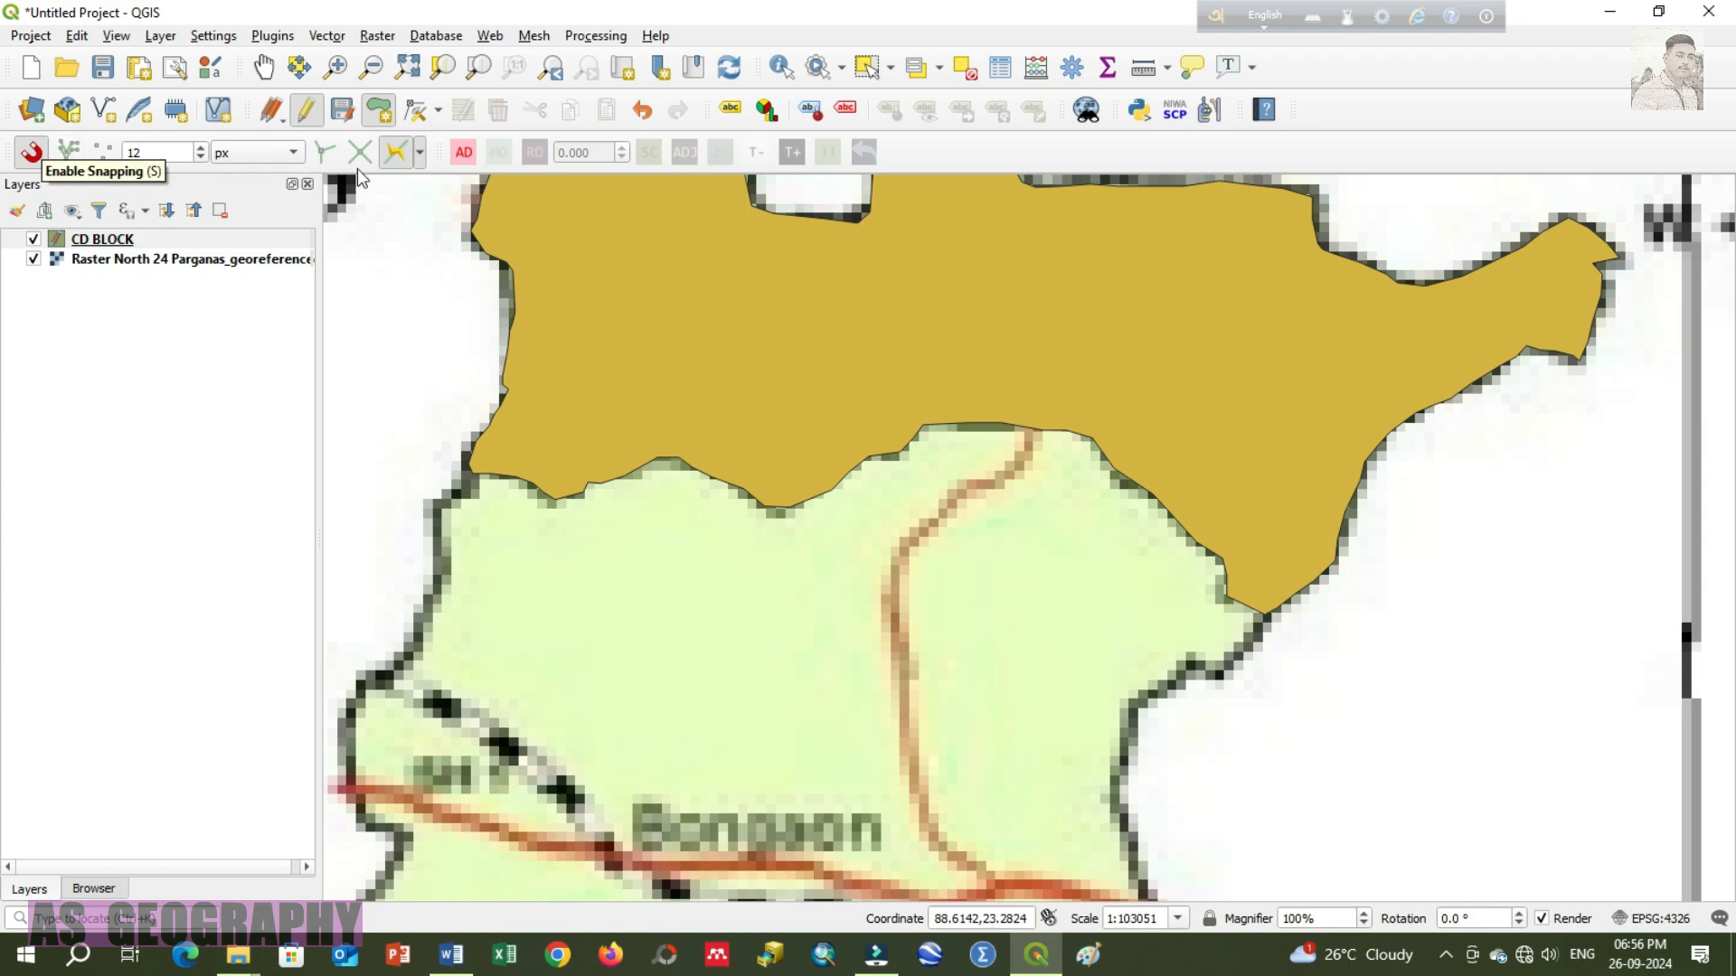
{"action": "left_click", "coordinate": [391, 152]}
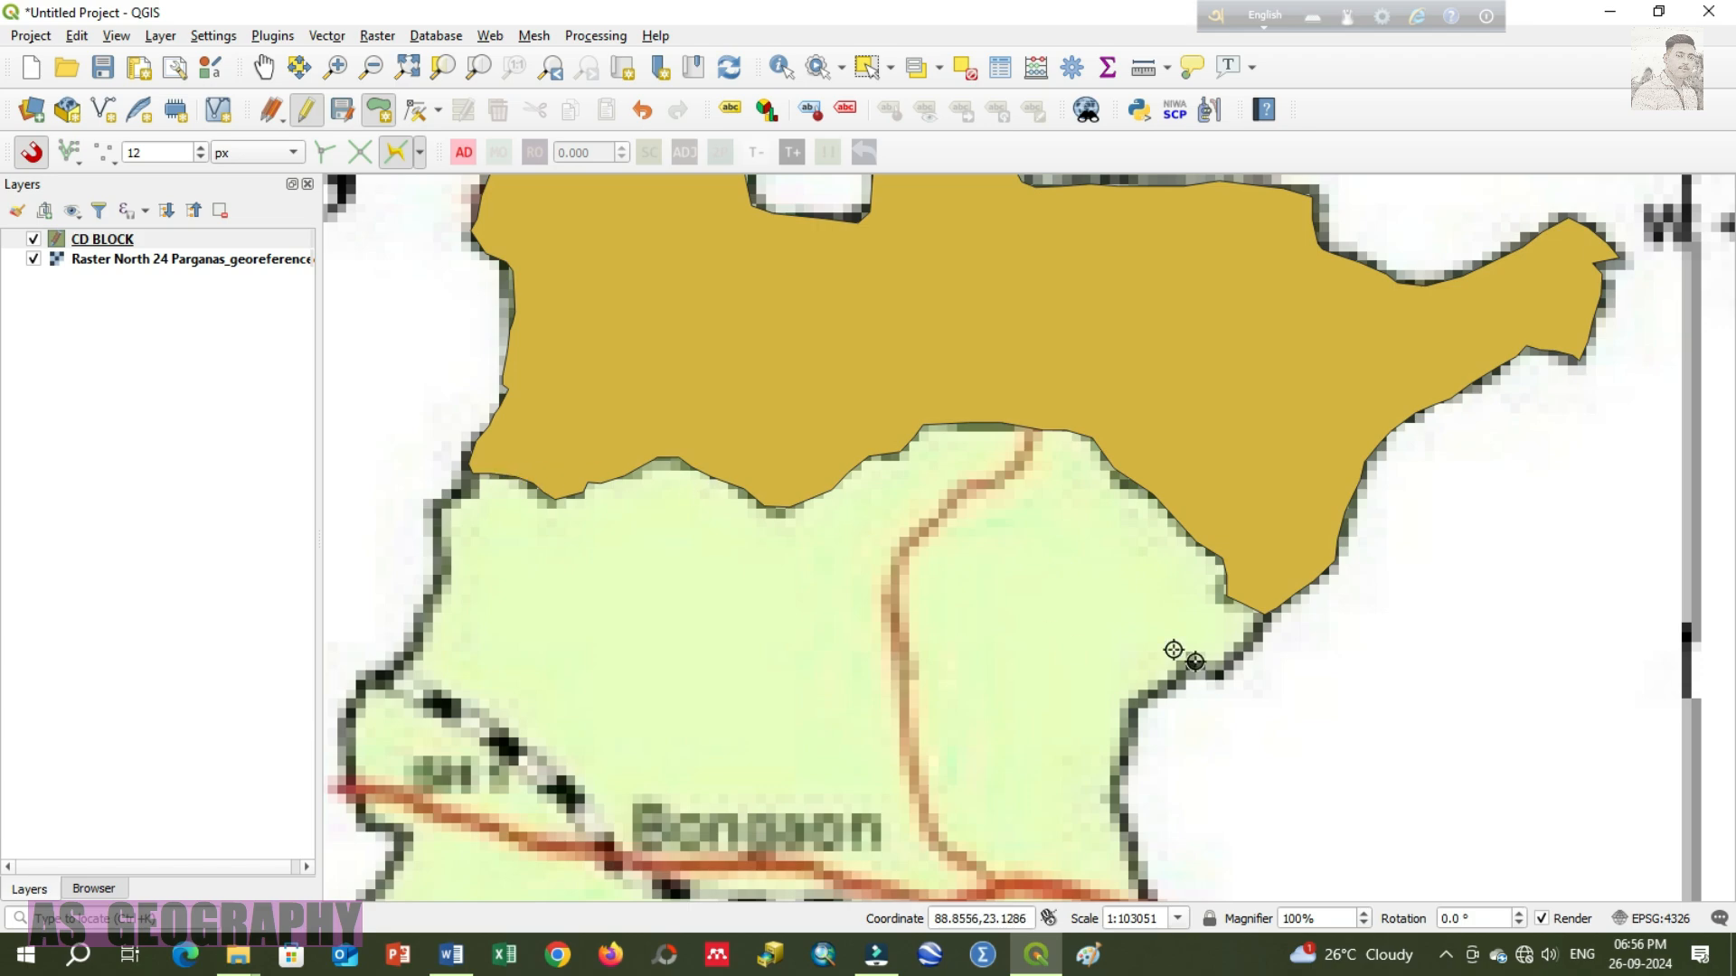
{"action": "left_click", "coordinate": [1266, 614]}
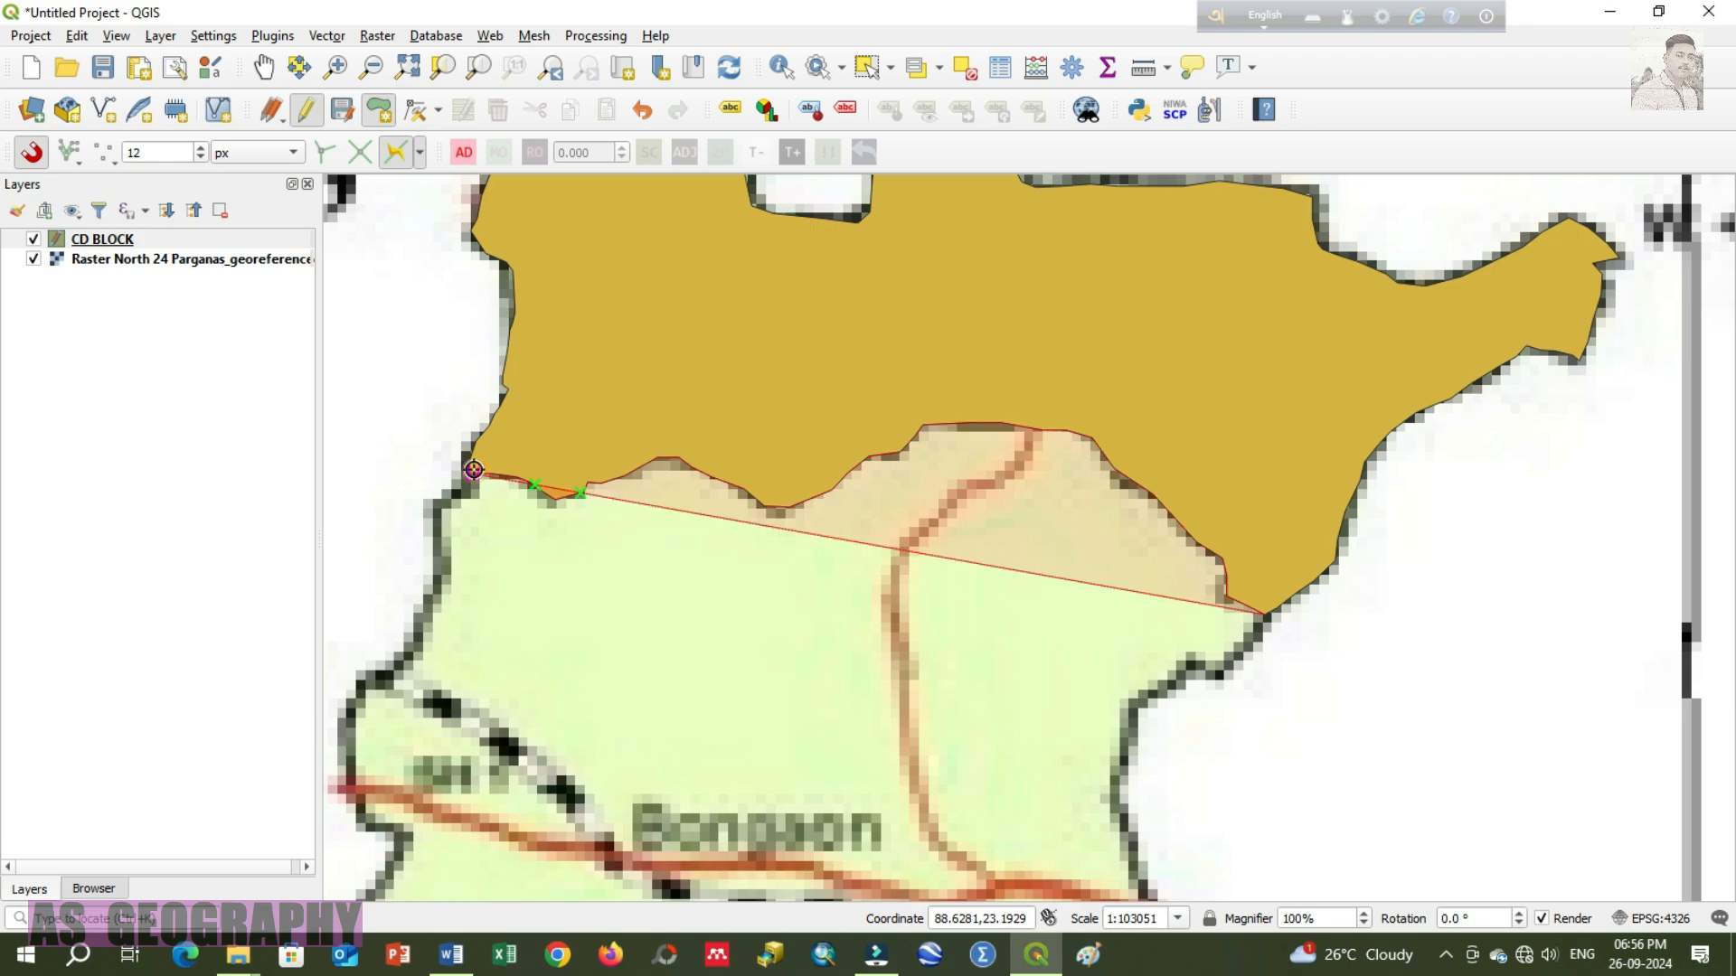
{"action": "left_click", "coordinate": [472, 470]}
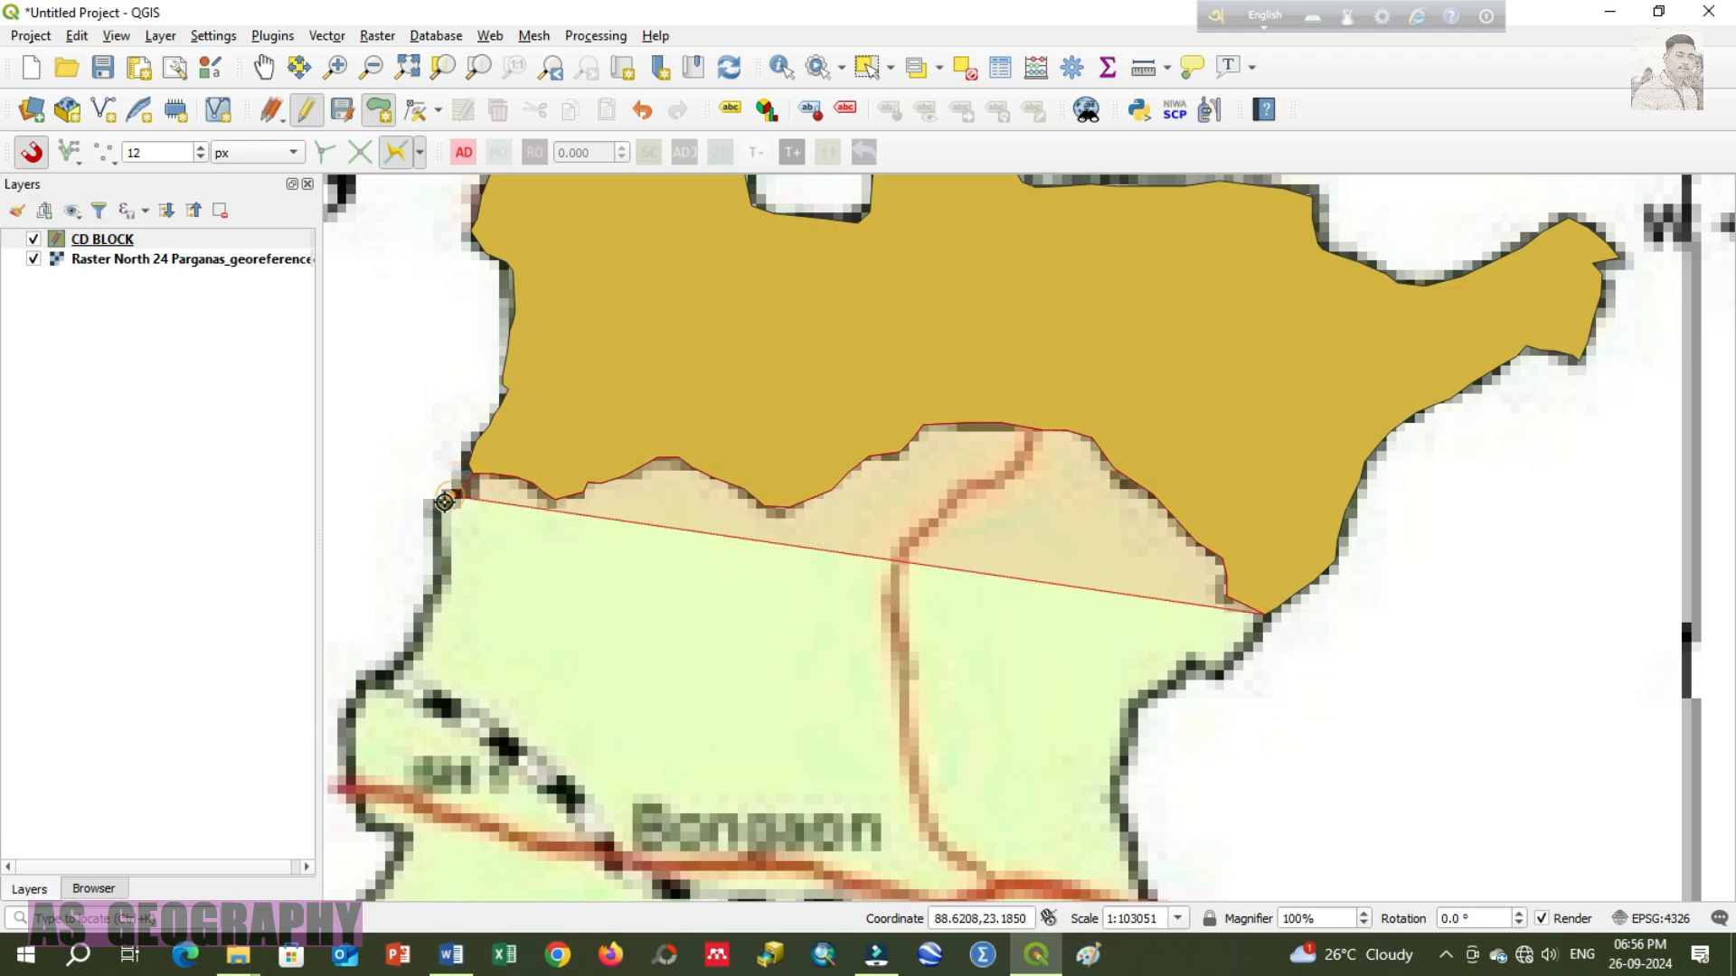
Step: Digitize Bongaon's western boundary from Bagdah's south-western corner southward to just below the SH 1 road
{"action": "left_click", "coordinate": [443, 540]}
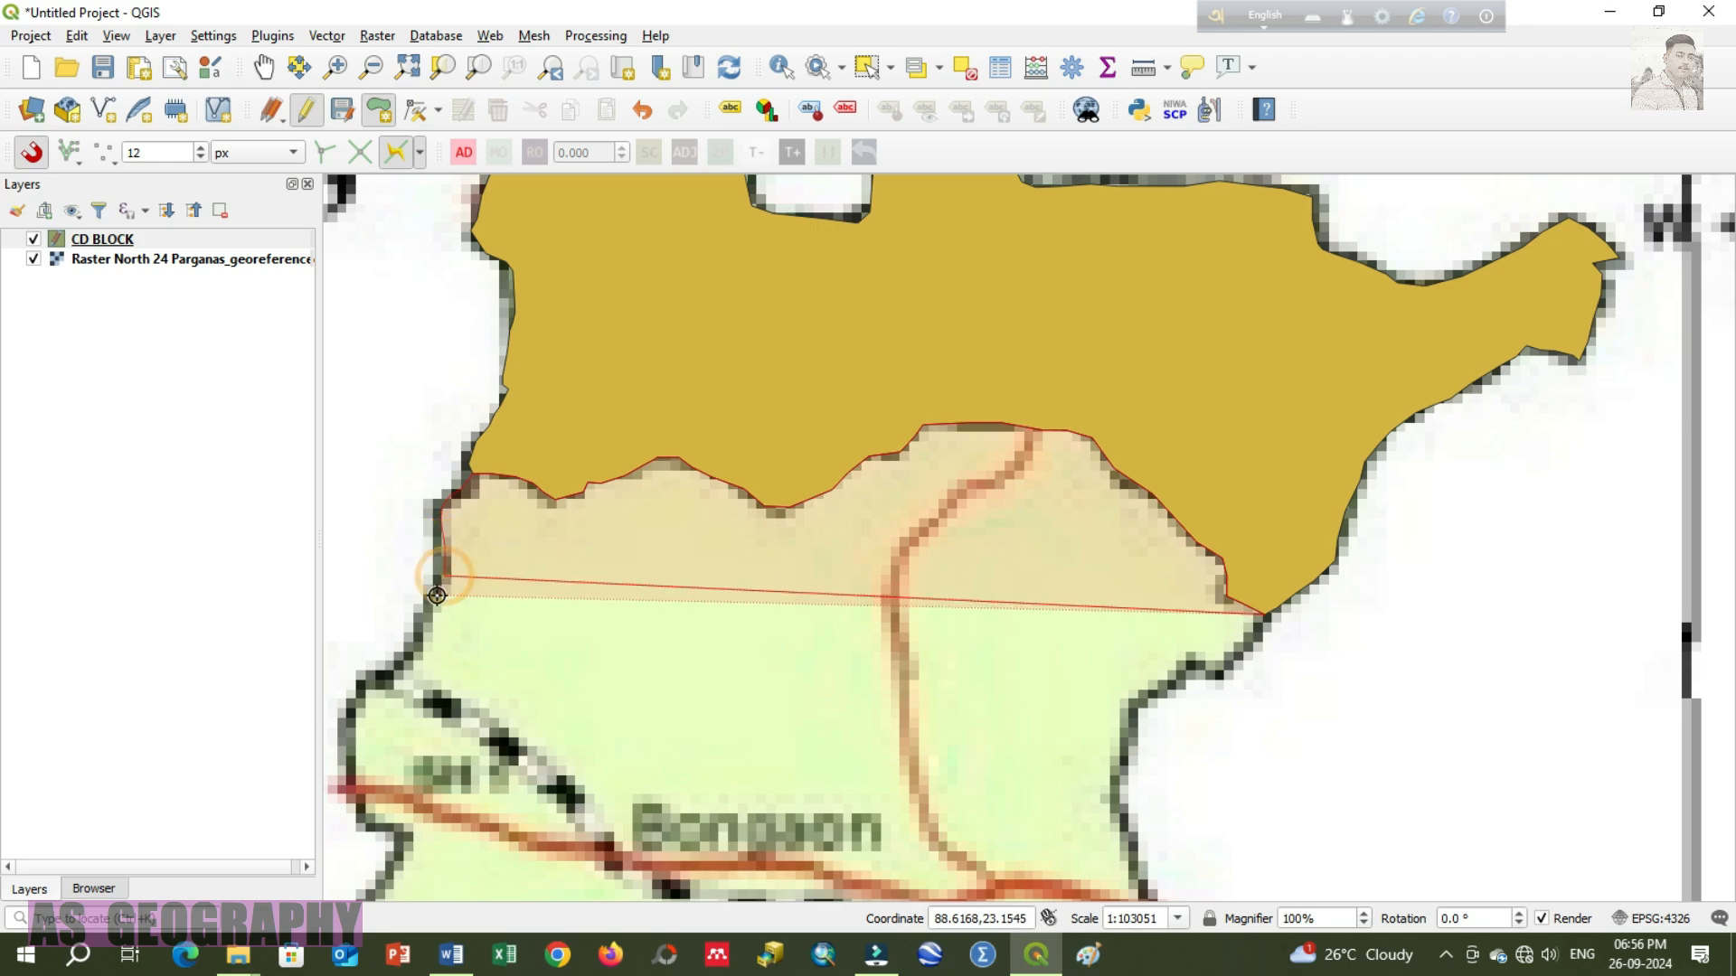
{"action": "left_click", "coordinate": [438, 595]}
{"action": "left_click", "coordinate": [412, 638]}
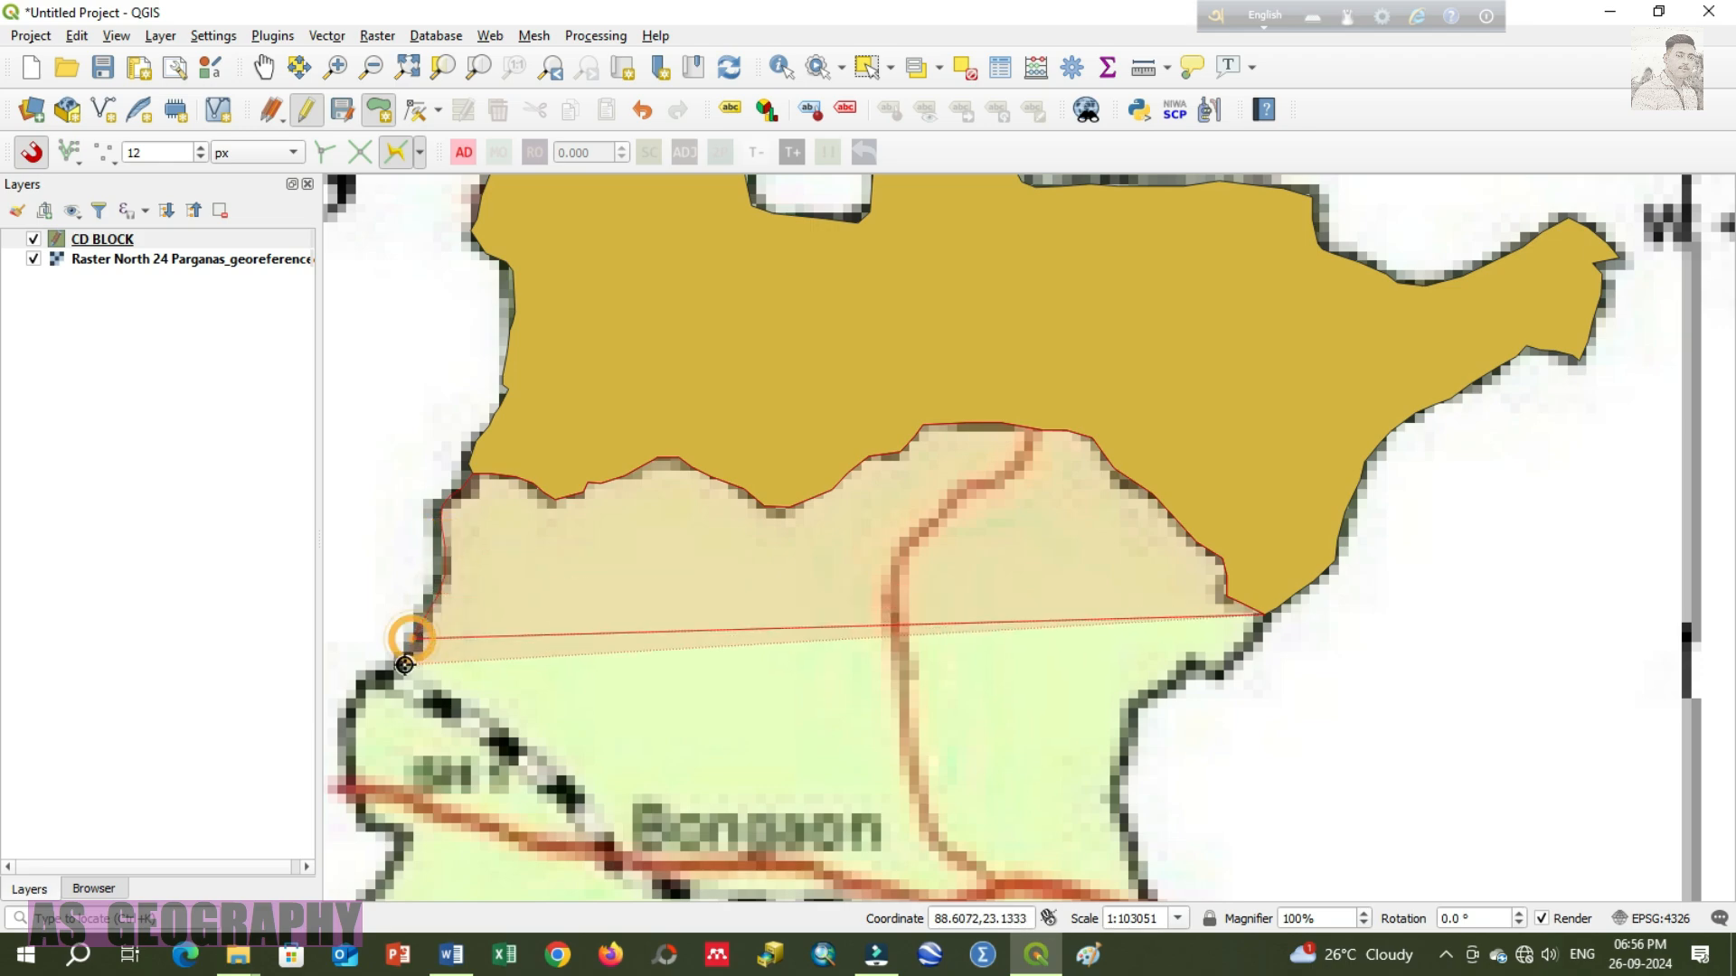
{"action": "left_click", "coordinate": [351, 719]}
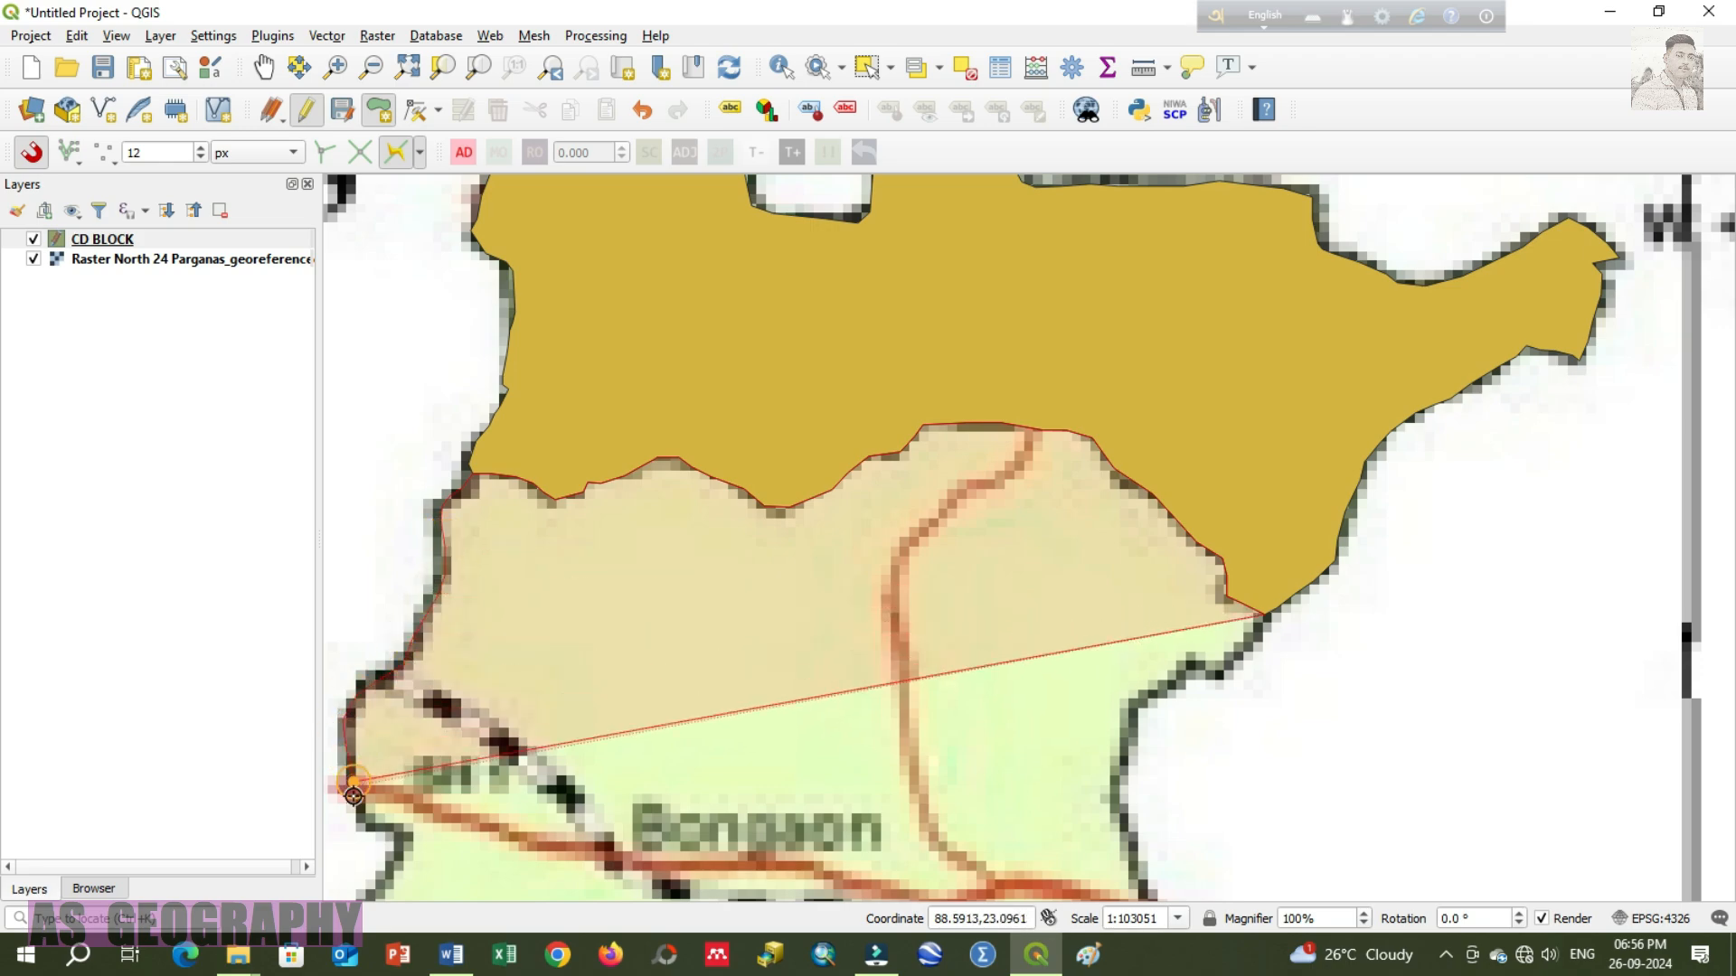
{"action": "left_click", "coordinate": [348, 774]}
{"action": "left_click", "coordinate": [391, 831]}
{"action": "left_click", "coordinate": [404, 839]}
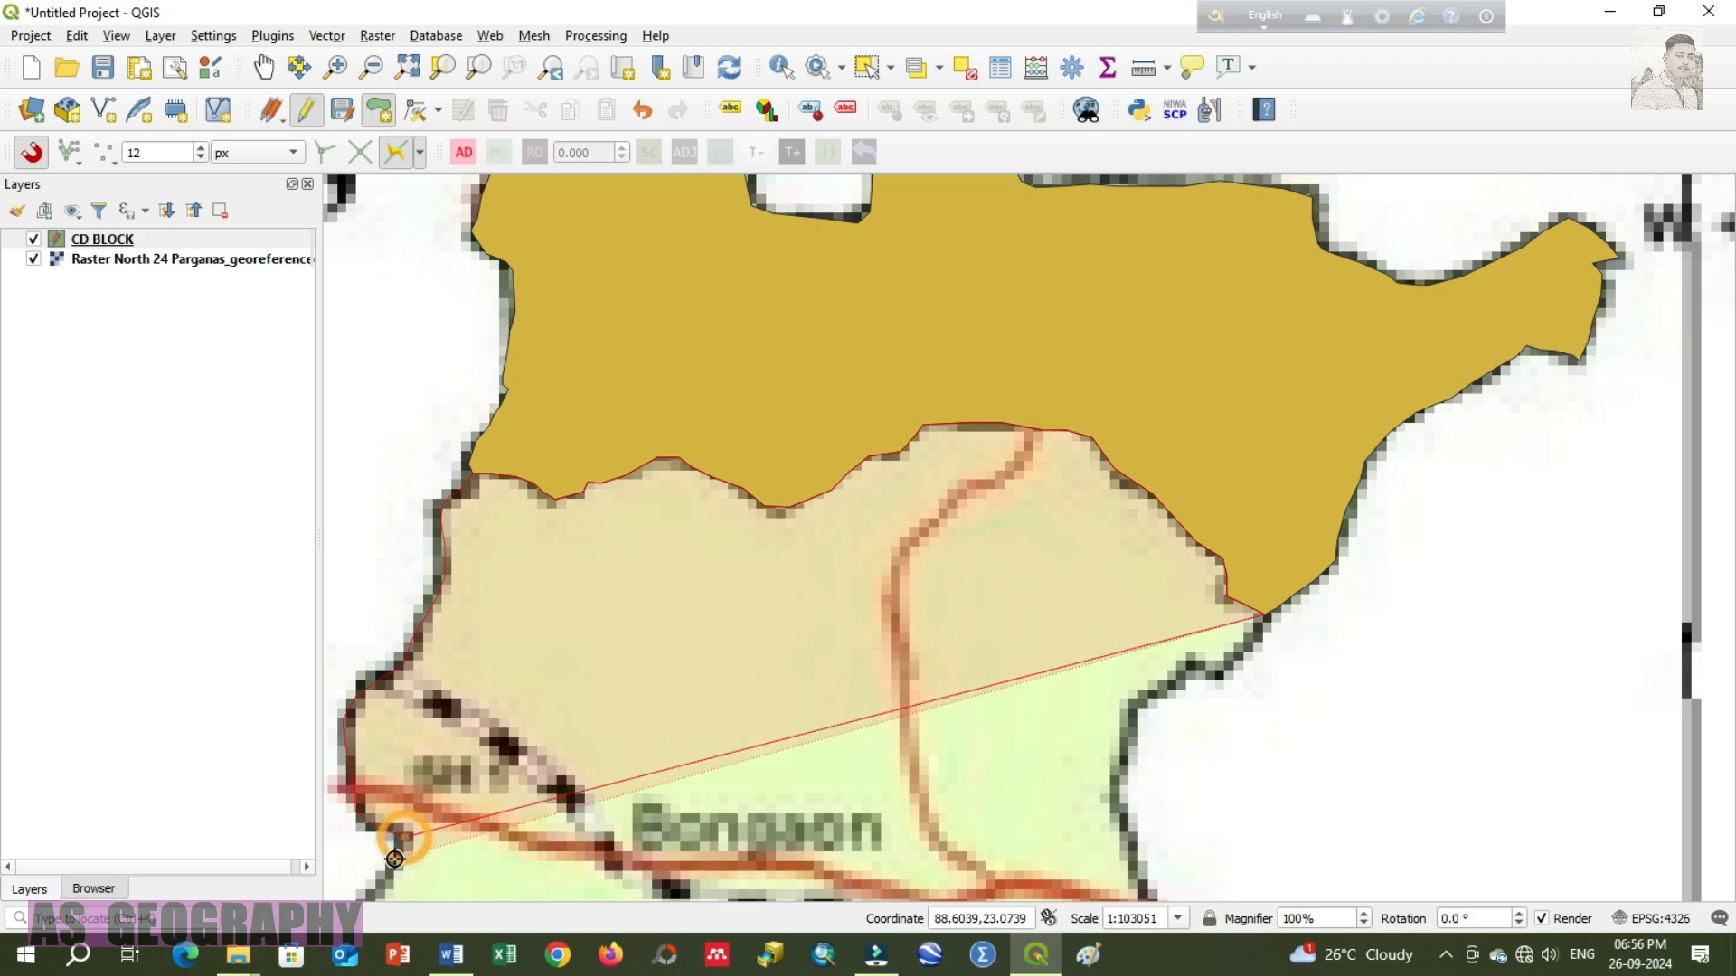
{"action": "left_click", "coordinate": [376, 885]}
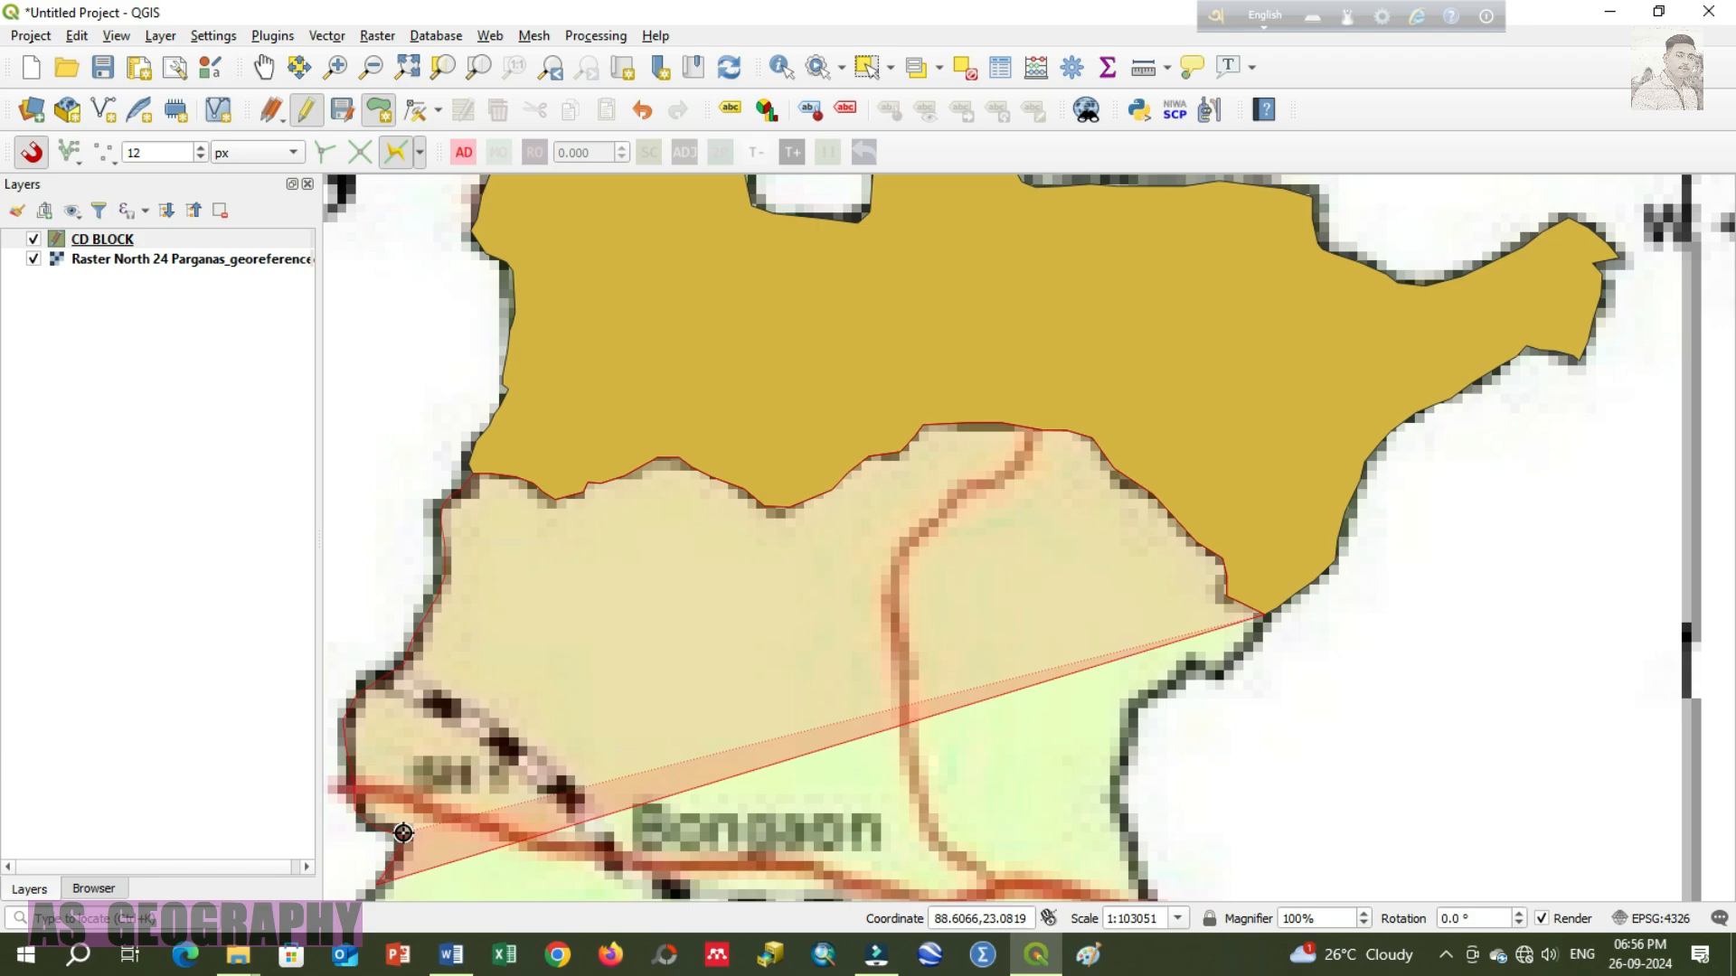
Step: Continue Bongaon's western boundary from below the SH 1 road down to its south-western corner west of Gaighata
{"action": "left_click", "coordinate": [263, 66]}
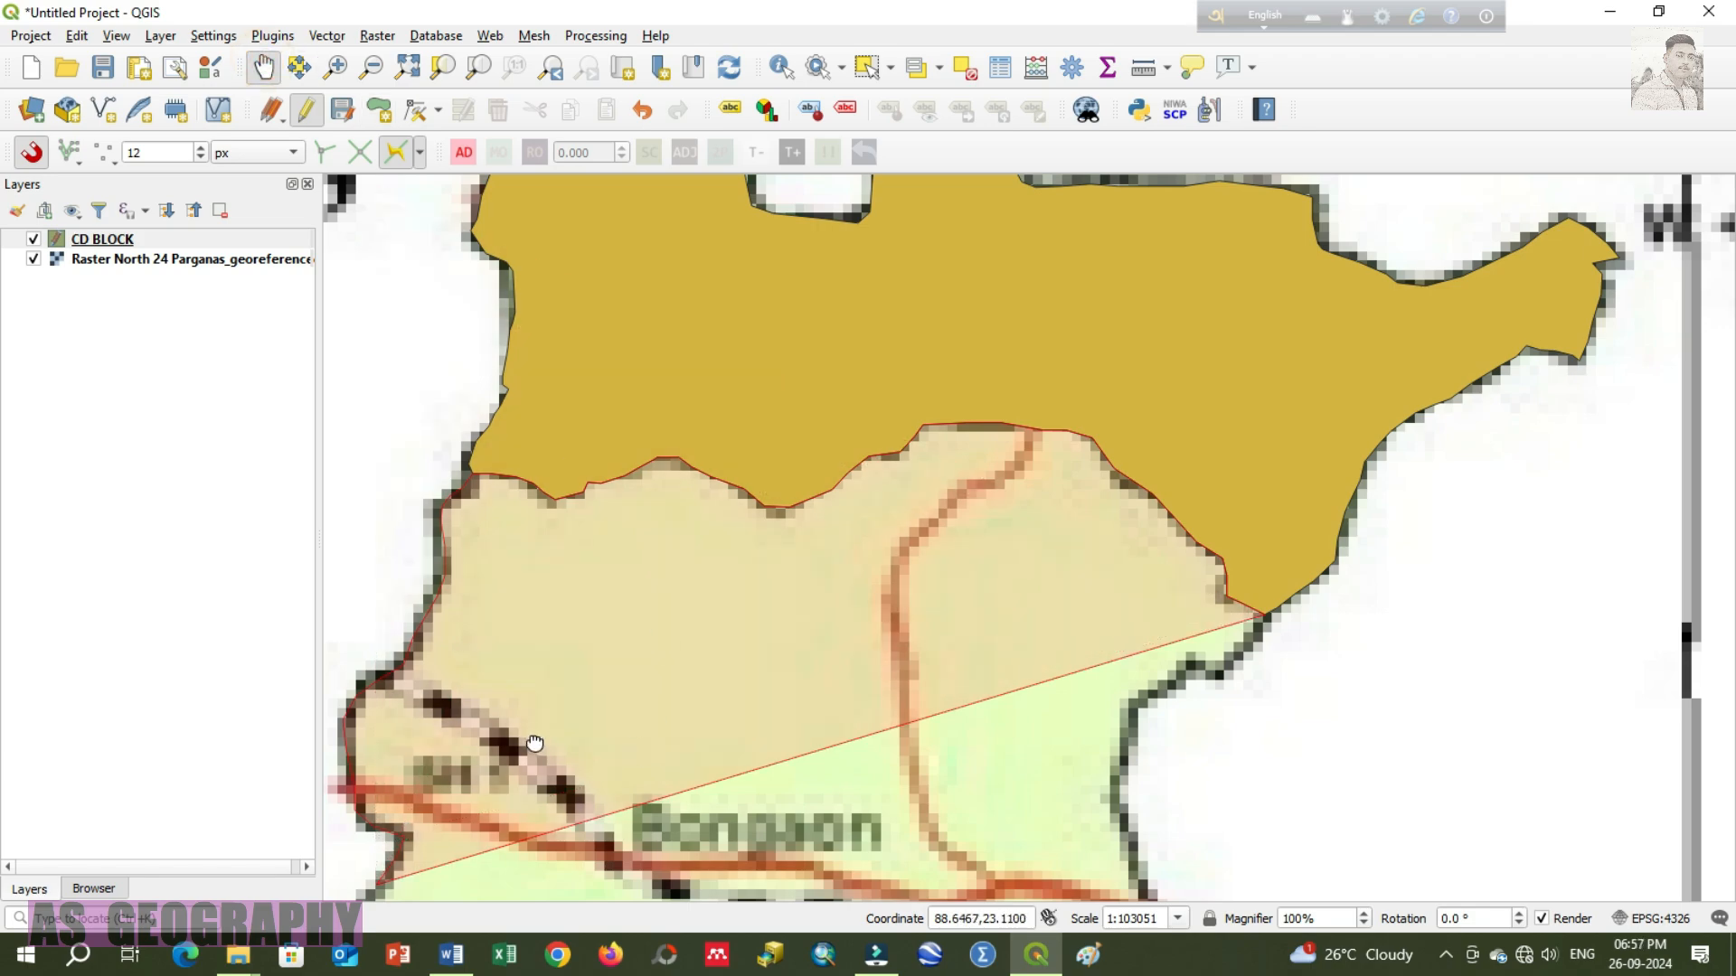
{"action": "left_click_drag", "start_coordinate": [535, 743], "coordinate": [716, 391]}
{"action": "left_click_drag", "start_coordinate": [697, 658], "coordinate": [637, 551]}
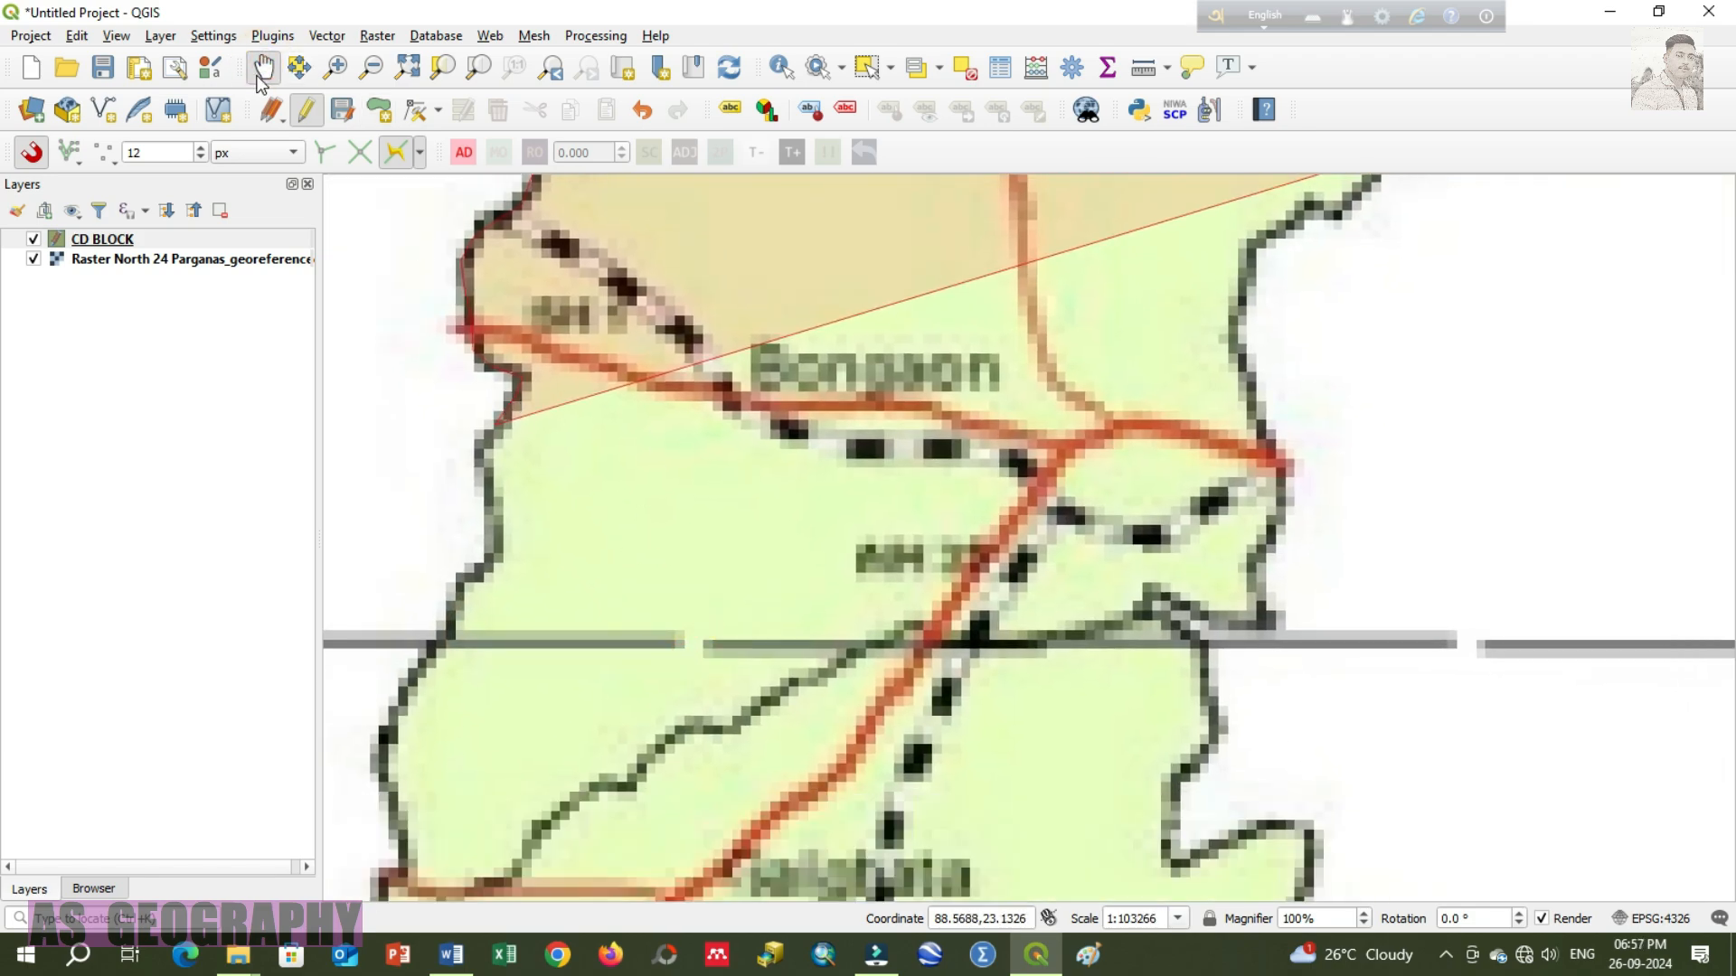
{"action": "left_click", "coordinate": [379, 110]}
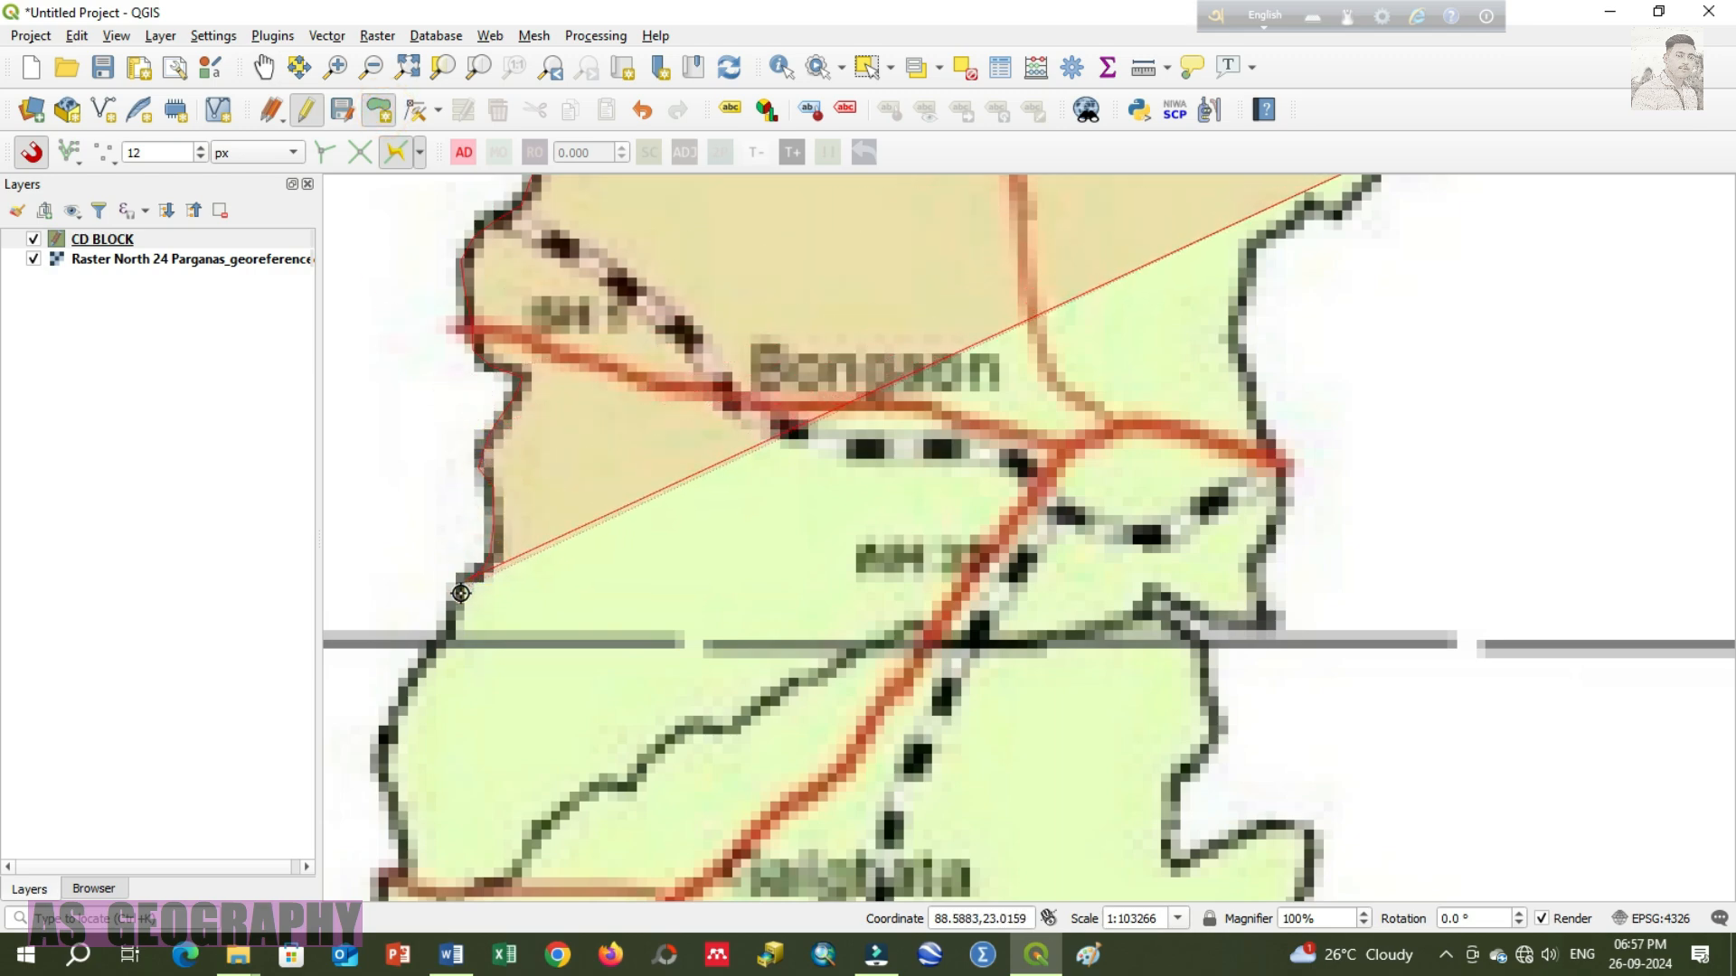
{"action": "left_click", "coordinate": [448, 634]}
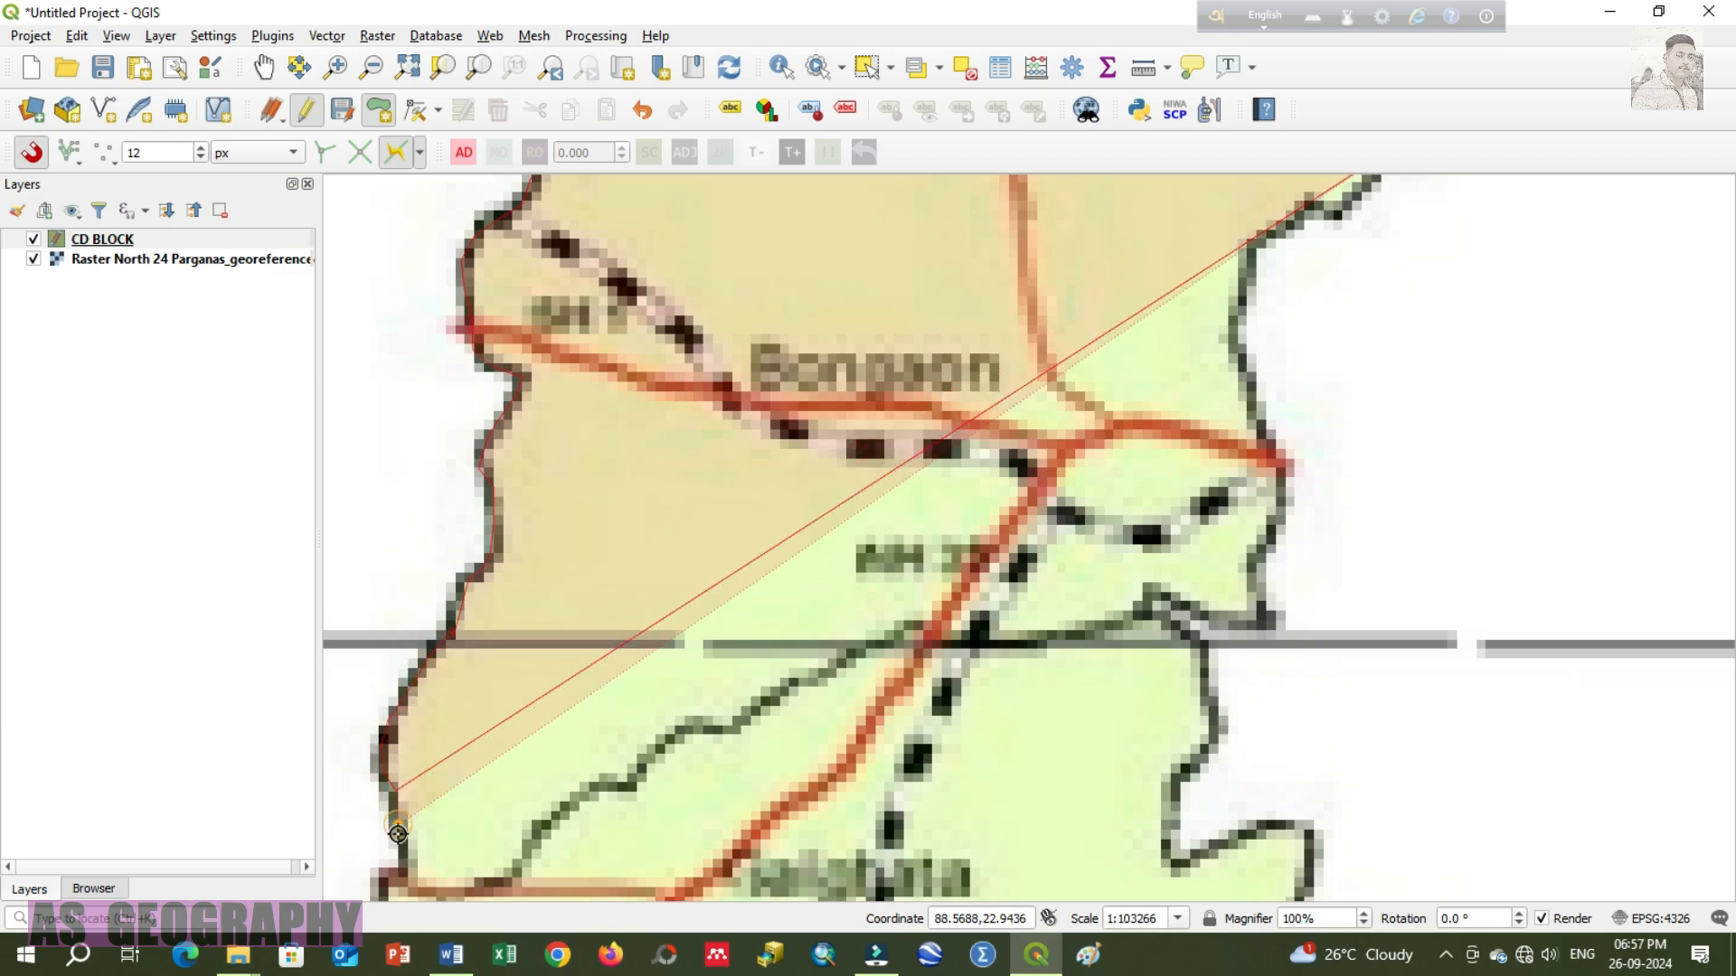
{"action": "left_click", "coordinate": [395, 873]}
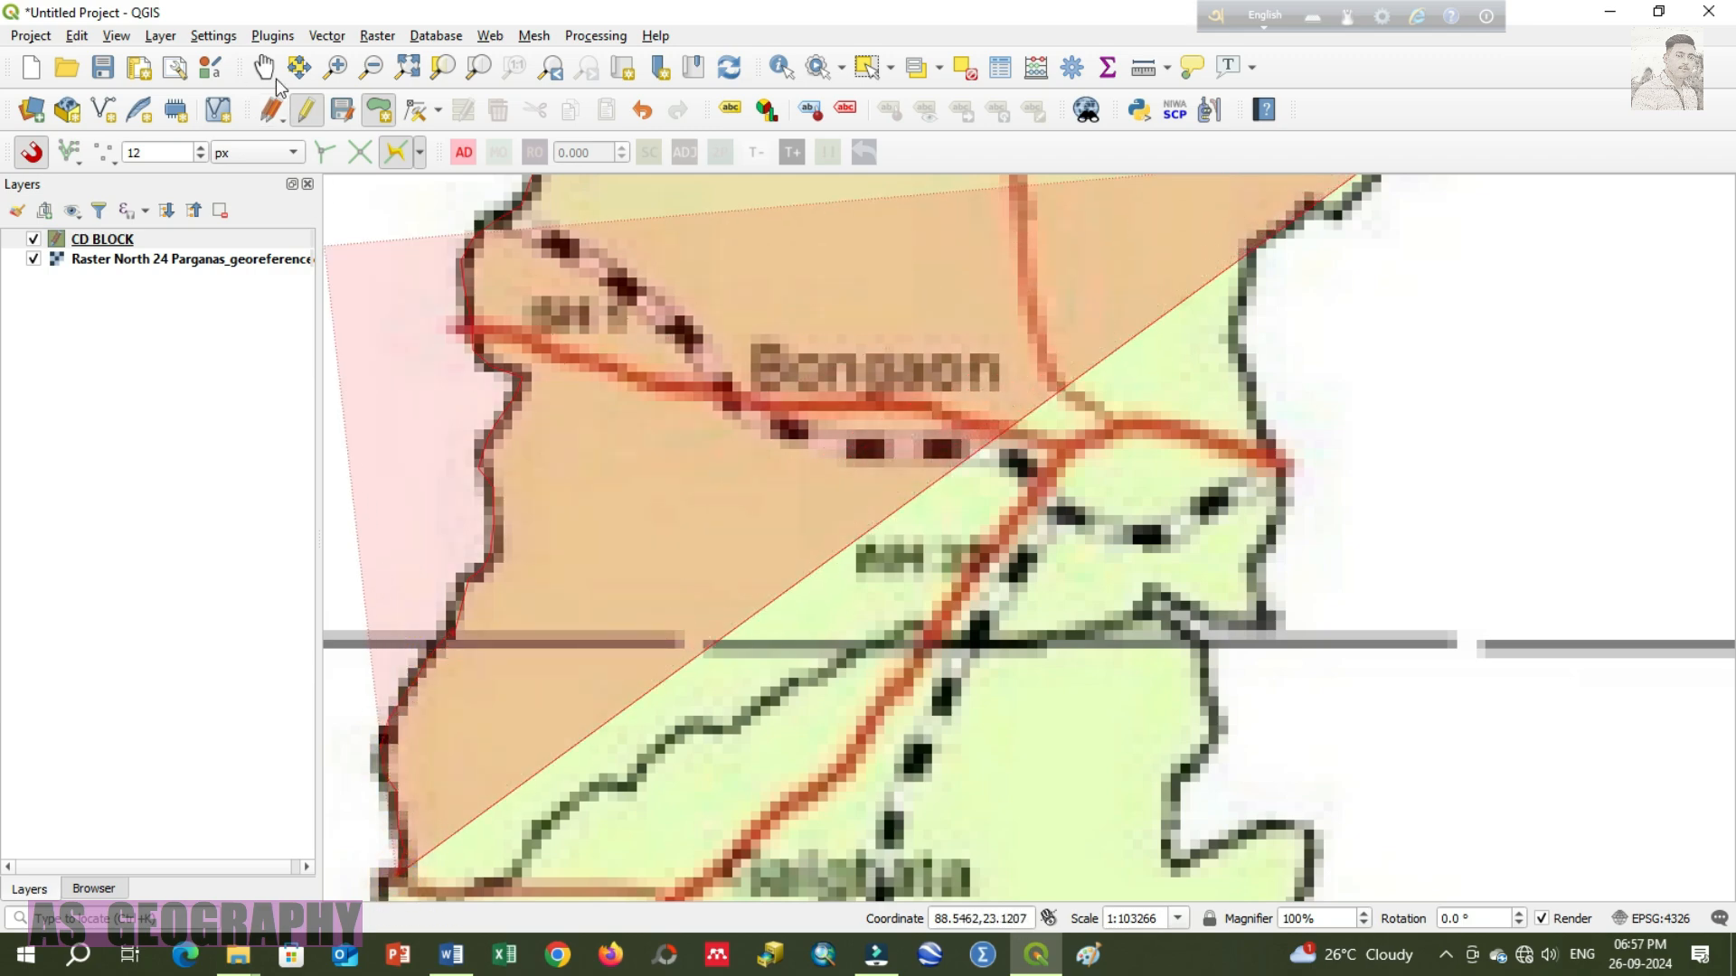
Step: Digitize Bongaon's southern boundary from its south-western corner north-eastward along the Gaighata border to the NH 35 road crossing
{"action": "left_click", "coordinate": [263, 67]}
{"action": "left_click_drag", "start_coordinate": [512, 564], "coordinate": [576, 260]}
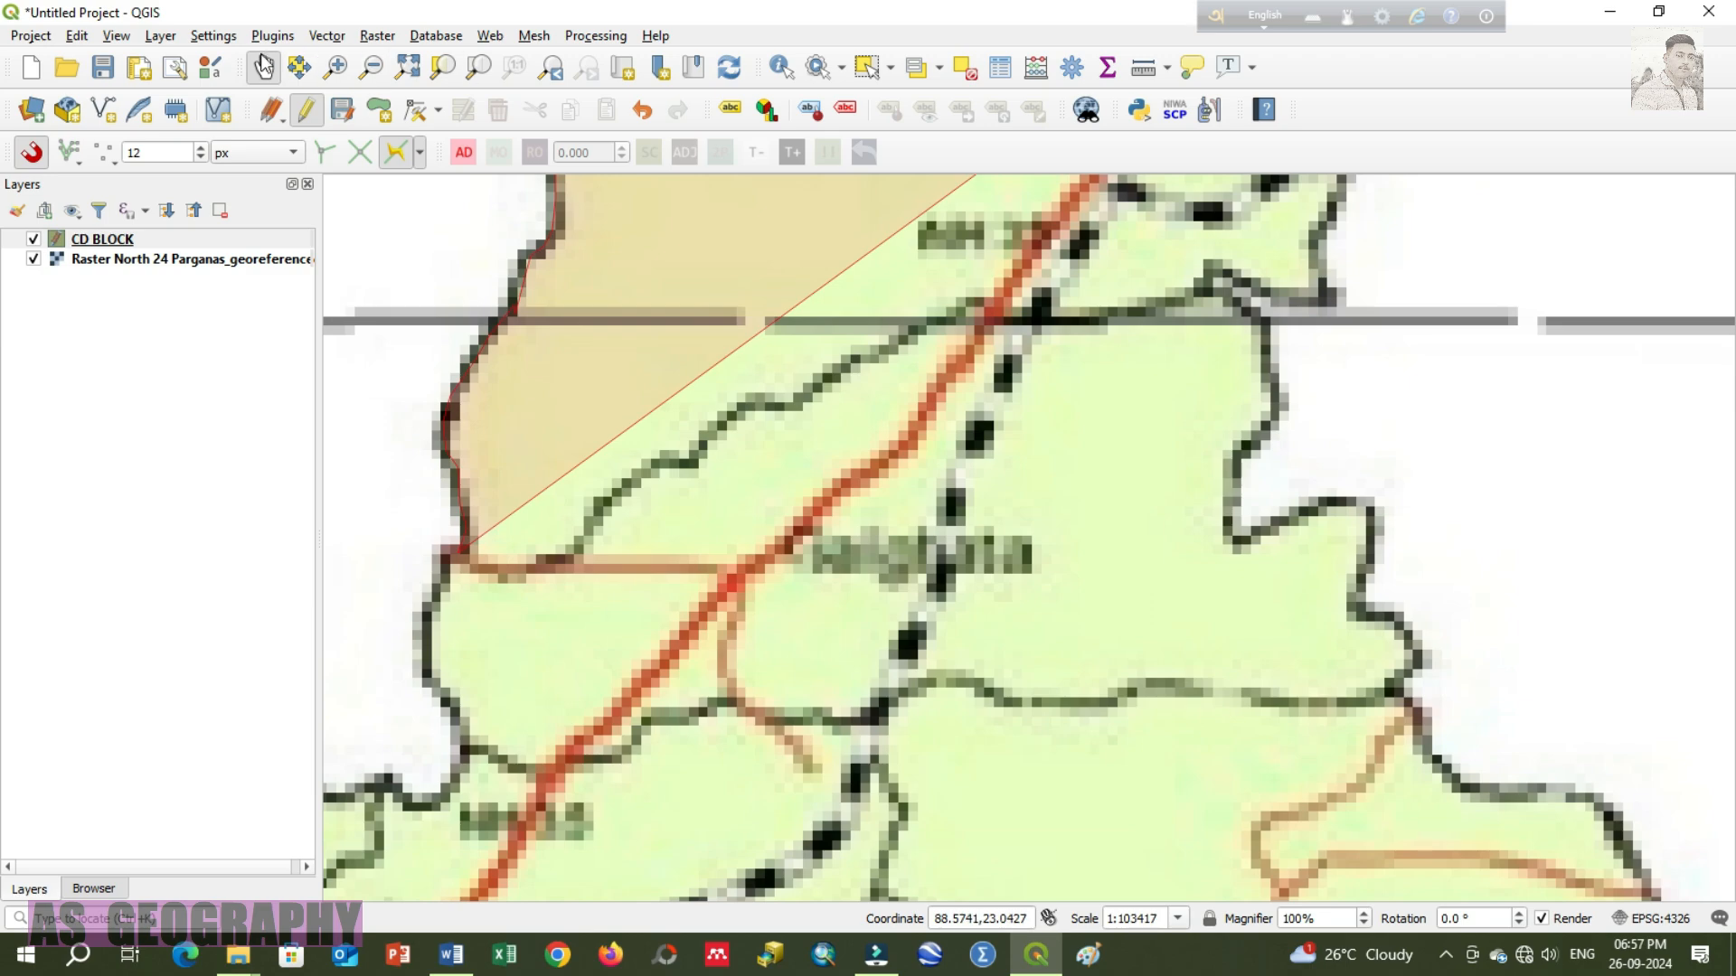
{"action": "left_click", "coordinate": [380, 110]}
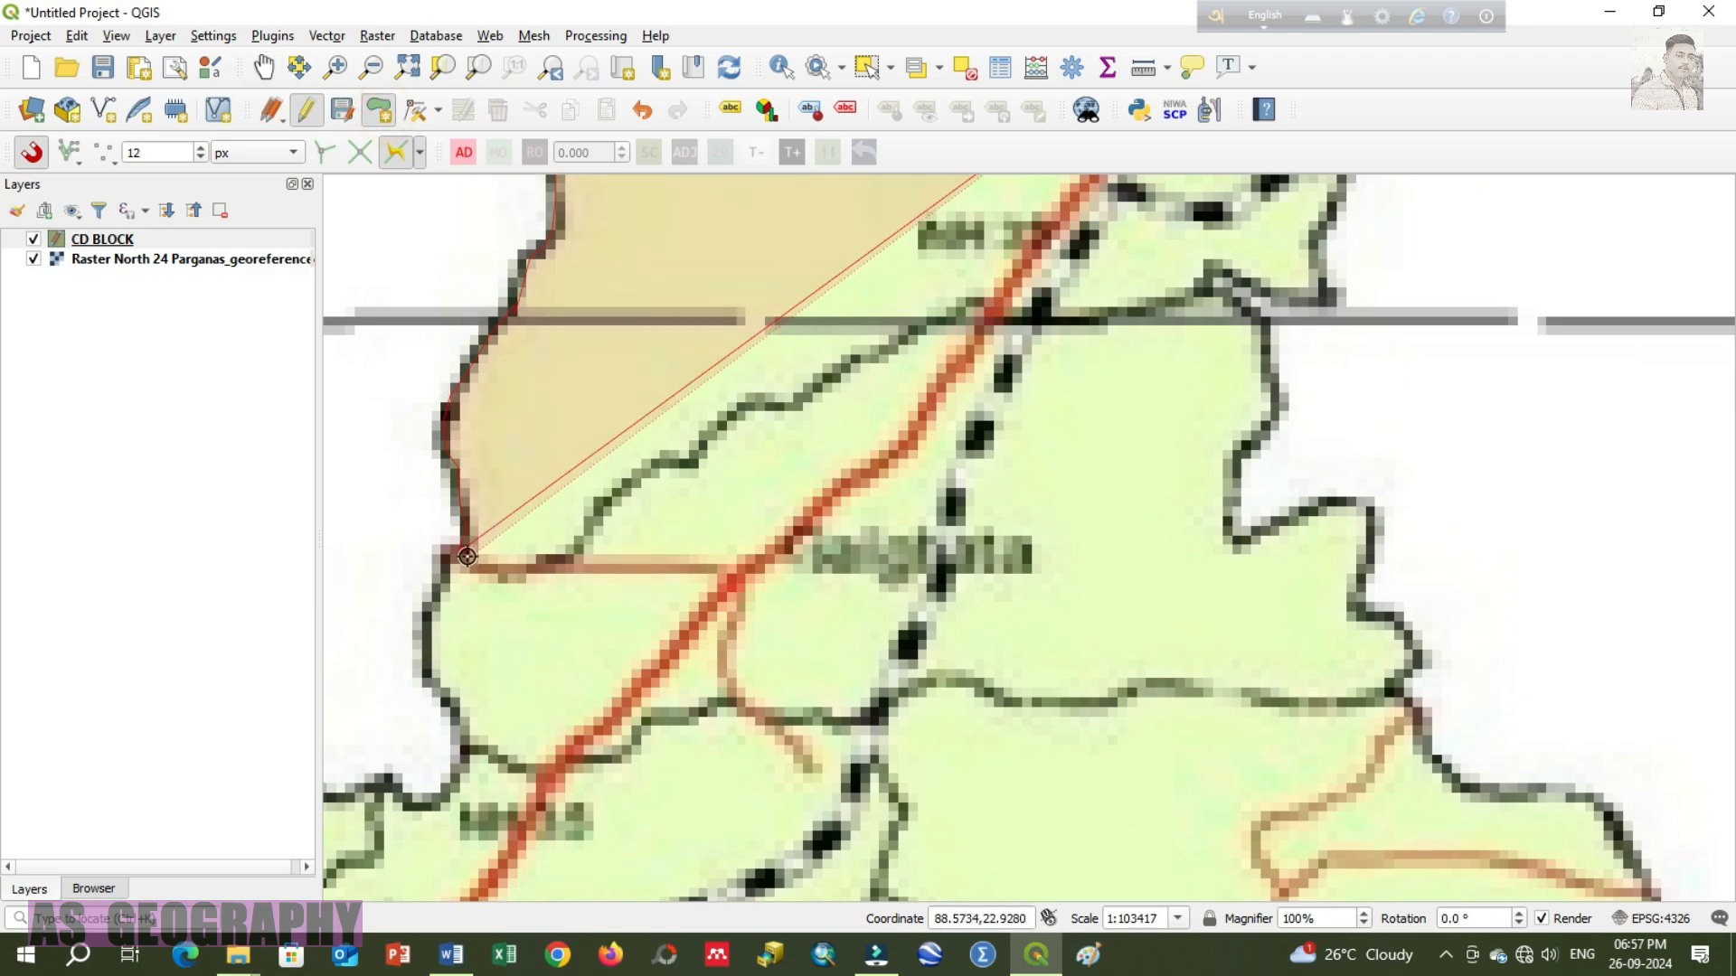
{"action": "left_click", "coordinate": [517, 575]}
{"action": "left_click", "coordinate": [567, 554]}
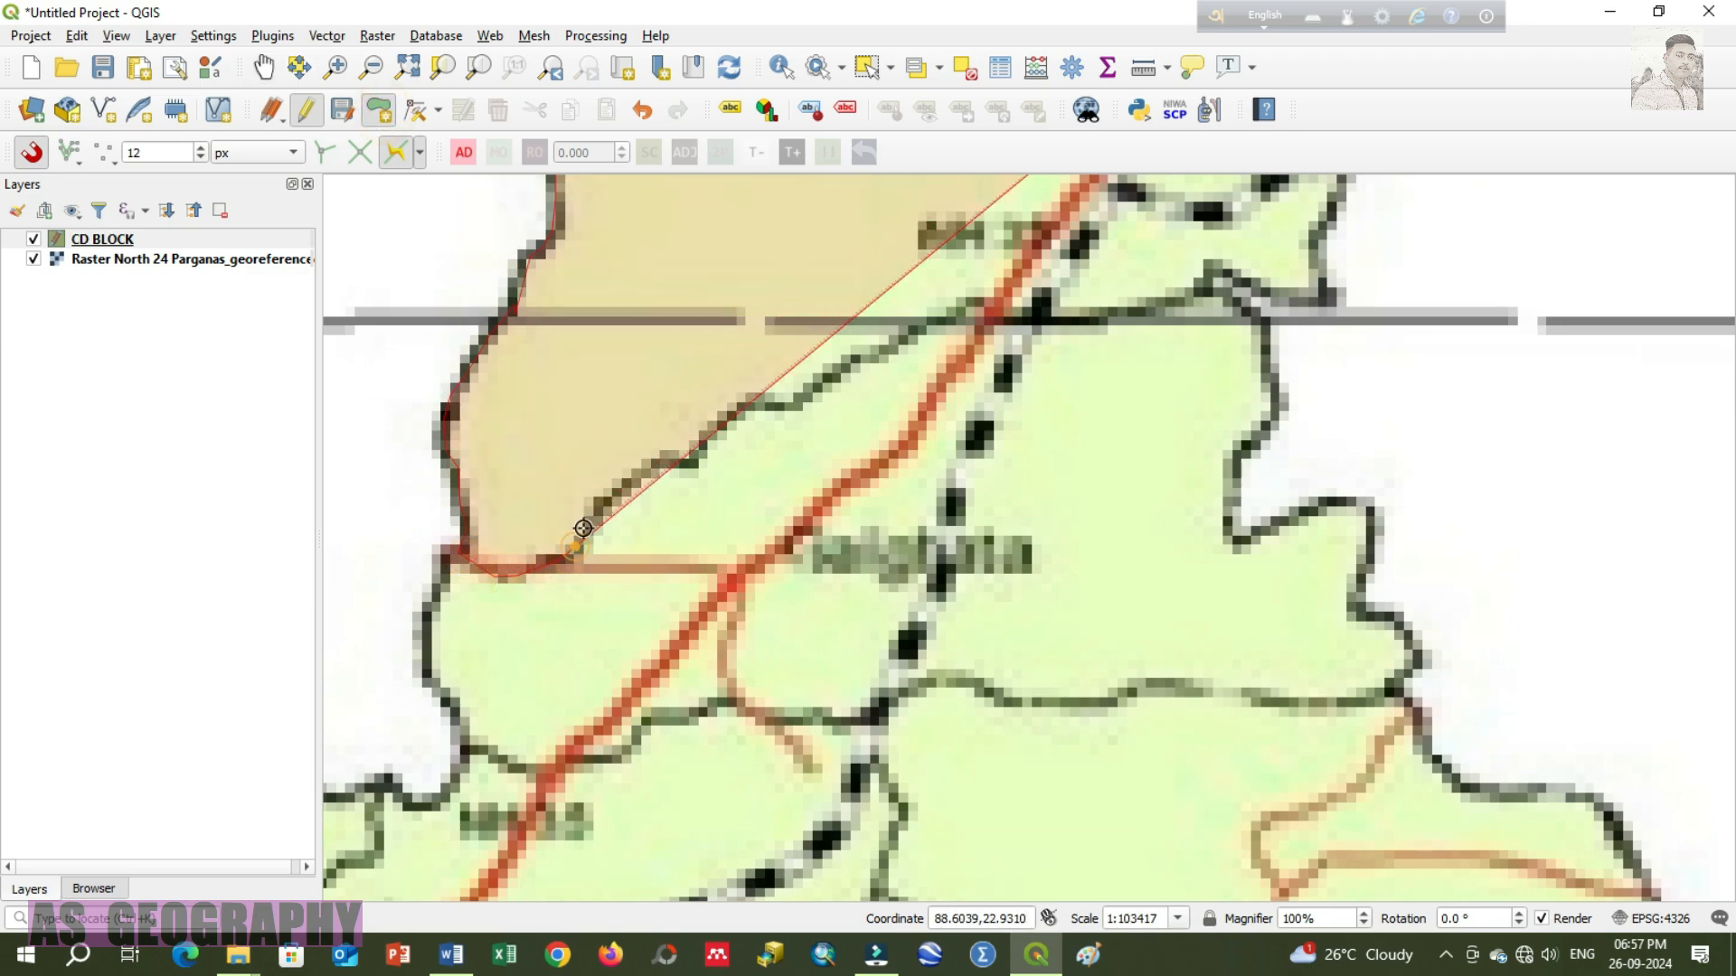
{"action": "left_click", "coordinate": [621, 491]}
{"action": "left_click", "coordinate": [656, 471]}
{"action": "left_click", "coordinate": [694, 462]}
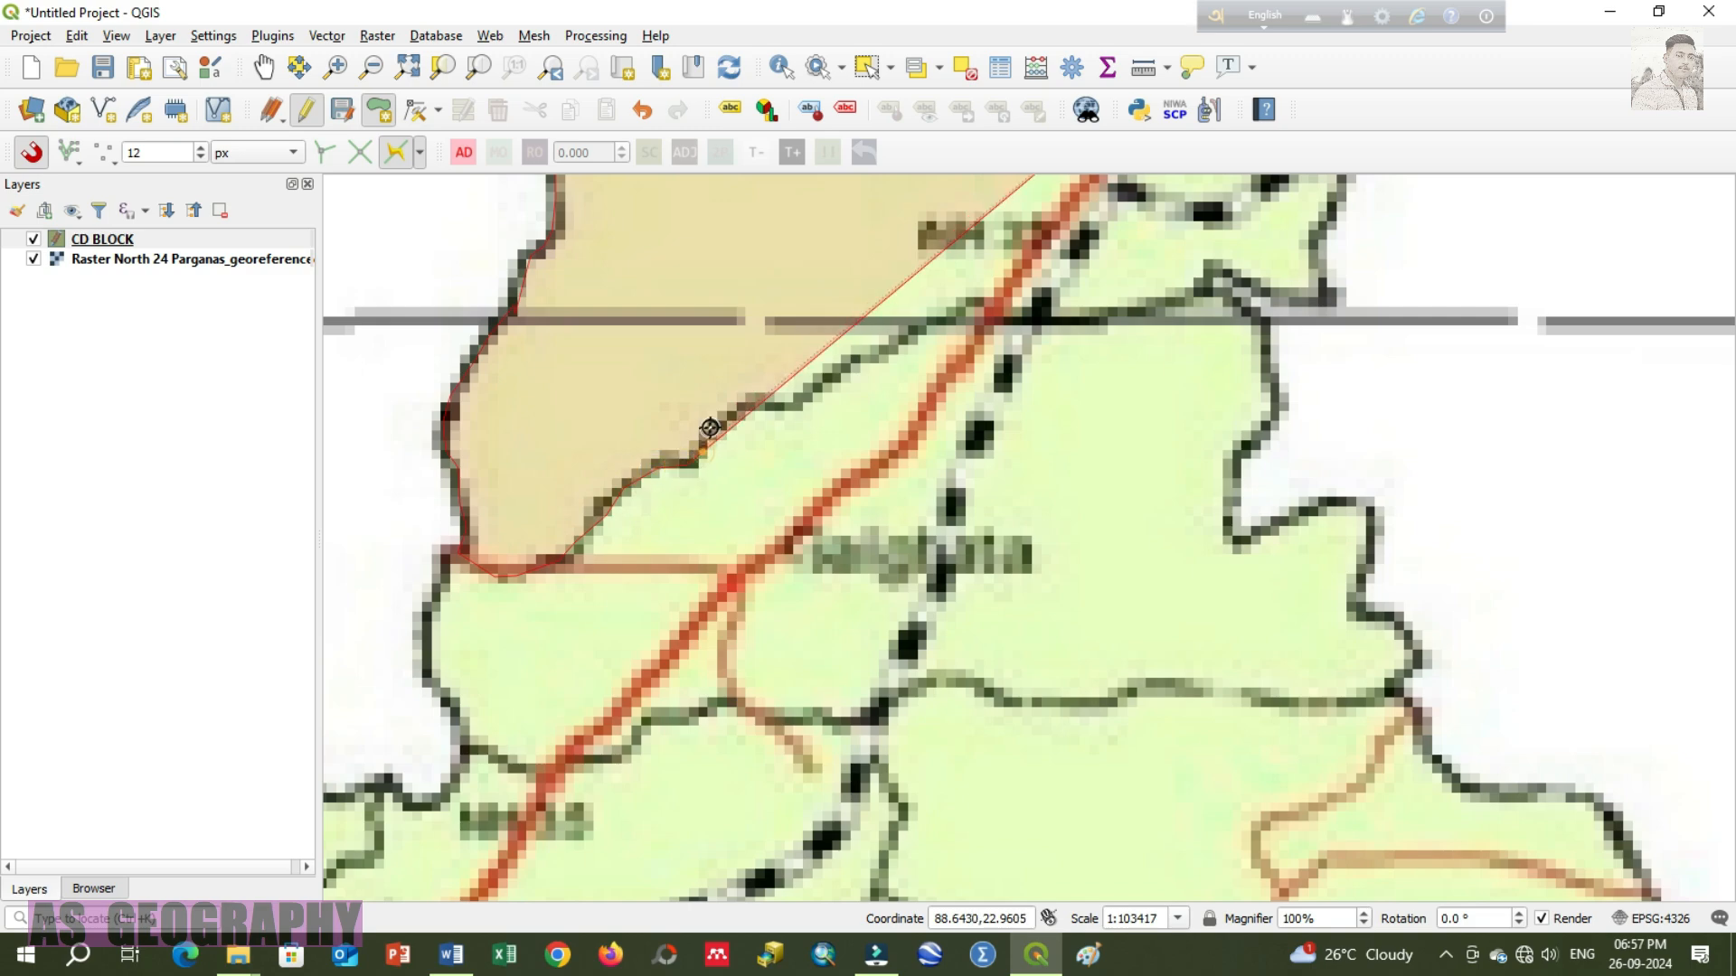
{"action": "left_click", "coordinate": [722, 427]}
{"action": "left_click", "coordinate": [753, 408]}
{"action": "left_click", "coordinate": [795, 403]}
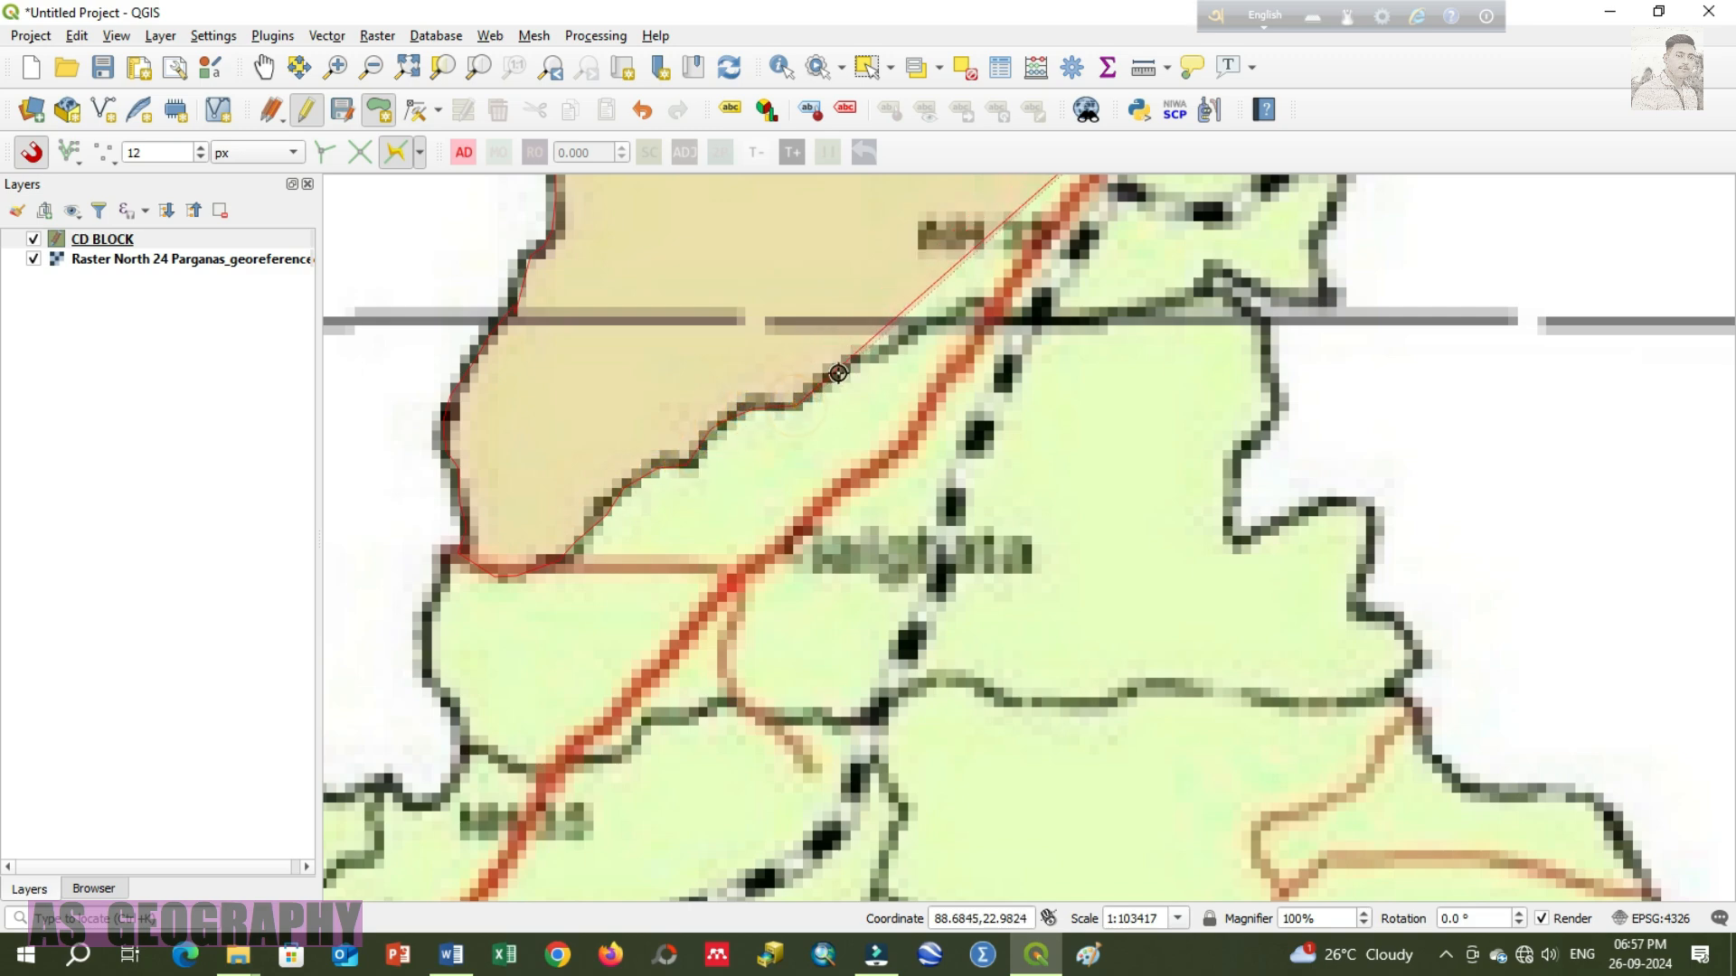
{"action": "left_click", "coordinate": [844, 365]}
{"action": "left_click", "coordinate": [890, 344]}
{"action": "left_click", "coordinate": [978, 312]}
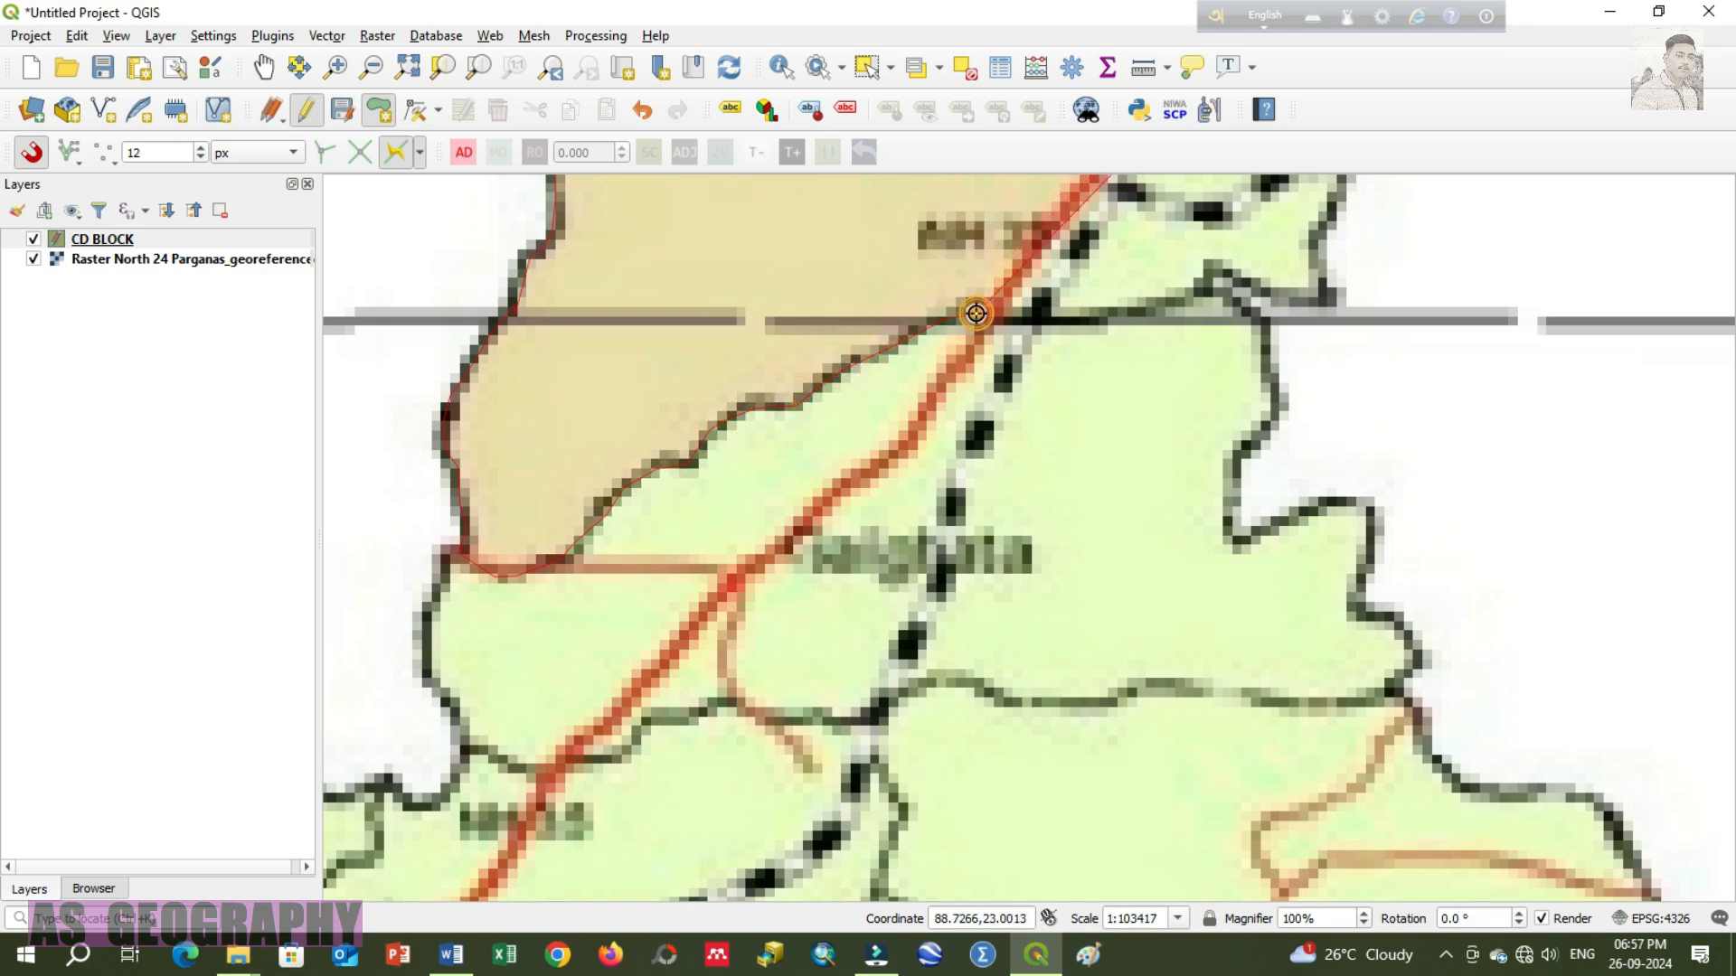
Step: Digitize the rest of Bongaon's southern boundary past NH 35 and its eastern boundary northward to Bagdah's south-eastern corner
{"action": "left_click", "coordinate": [265, 69]}
{"action": "left_click_drag", "start_coordinate": [1000, 516], "coordinate": [833, 654]}
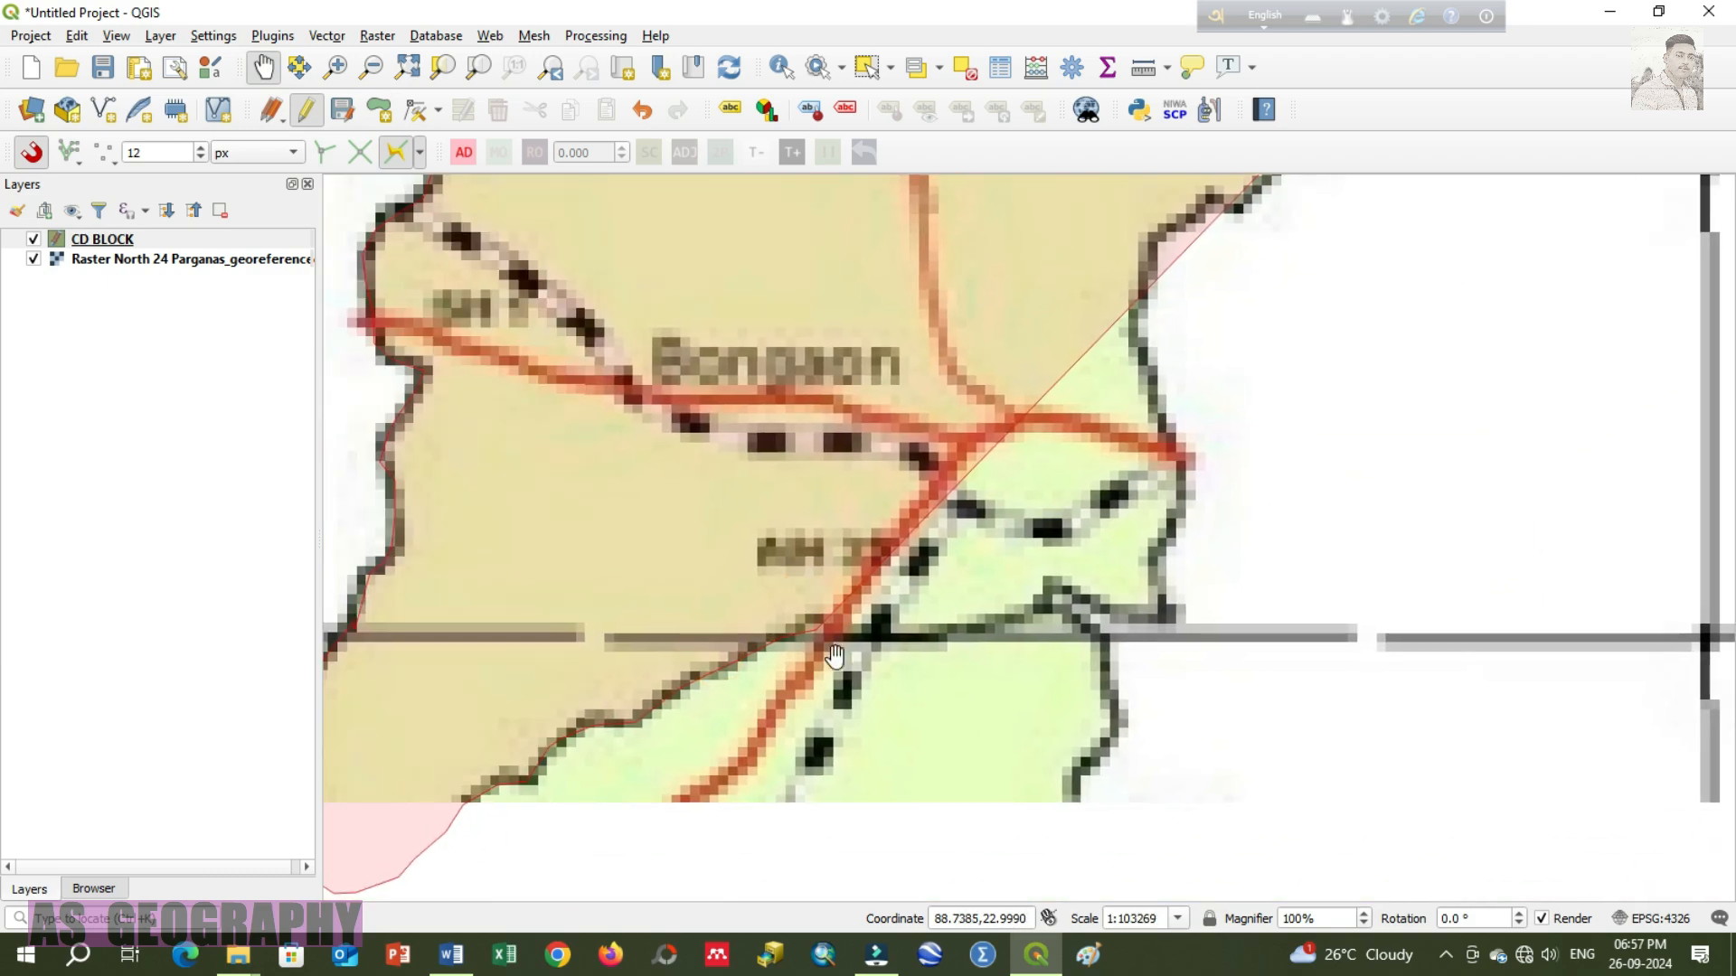
{"action": "left_click", "coordinate": [380, 110]}
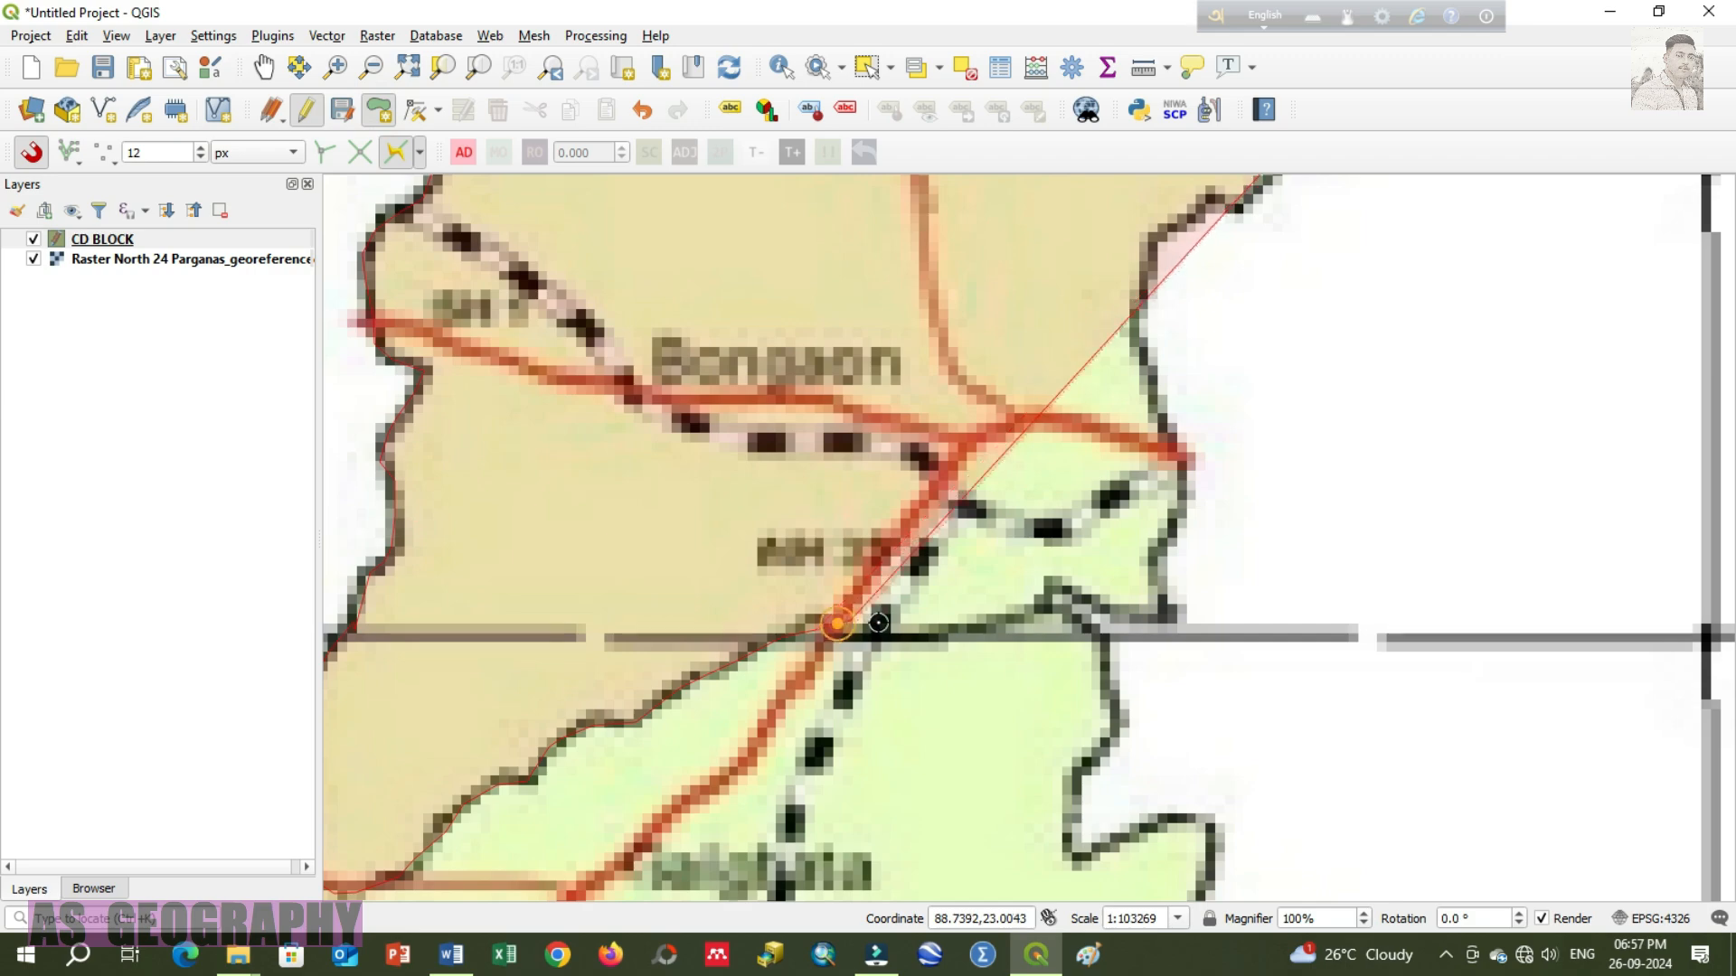
{"action": "left_click", "coordinate": [878, 622]}
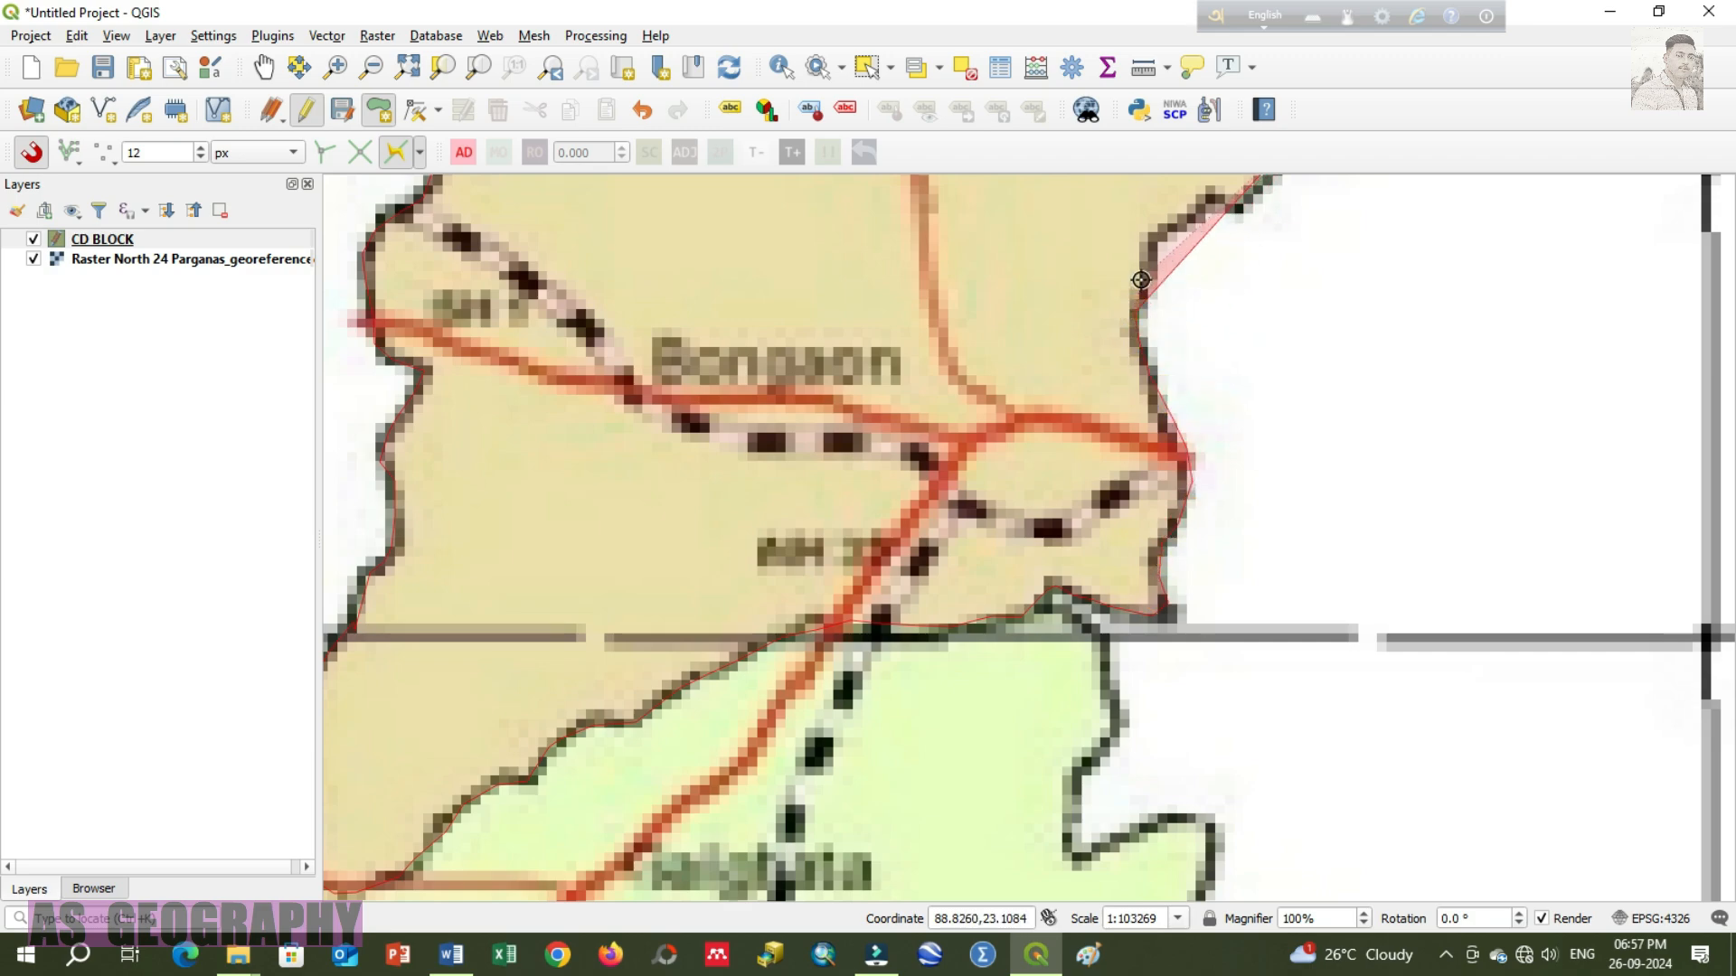
{"action": "left_click", "coordinate": [1242, 199]}
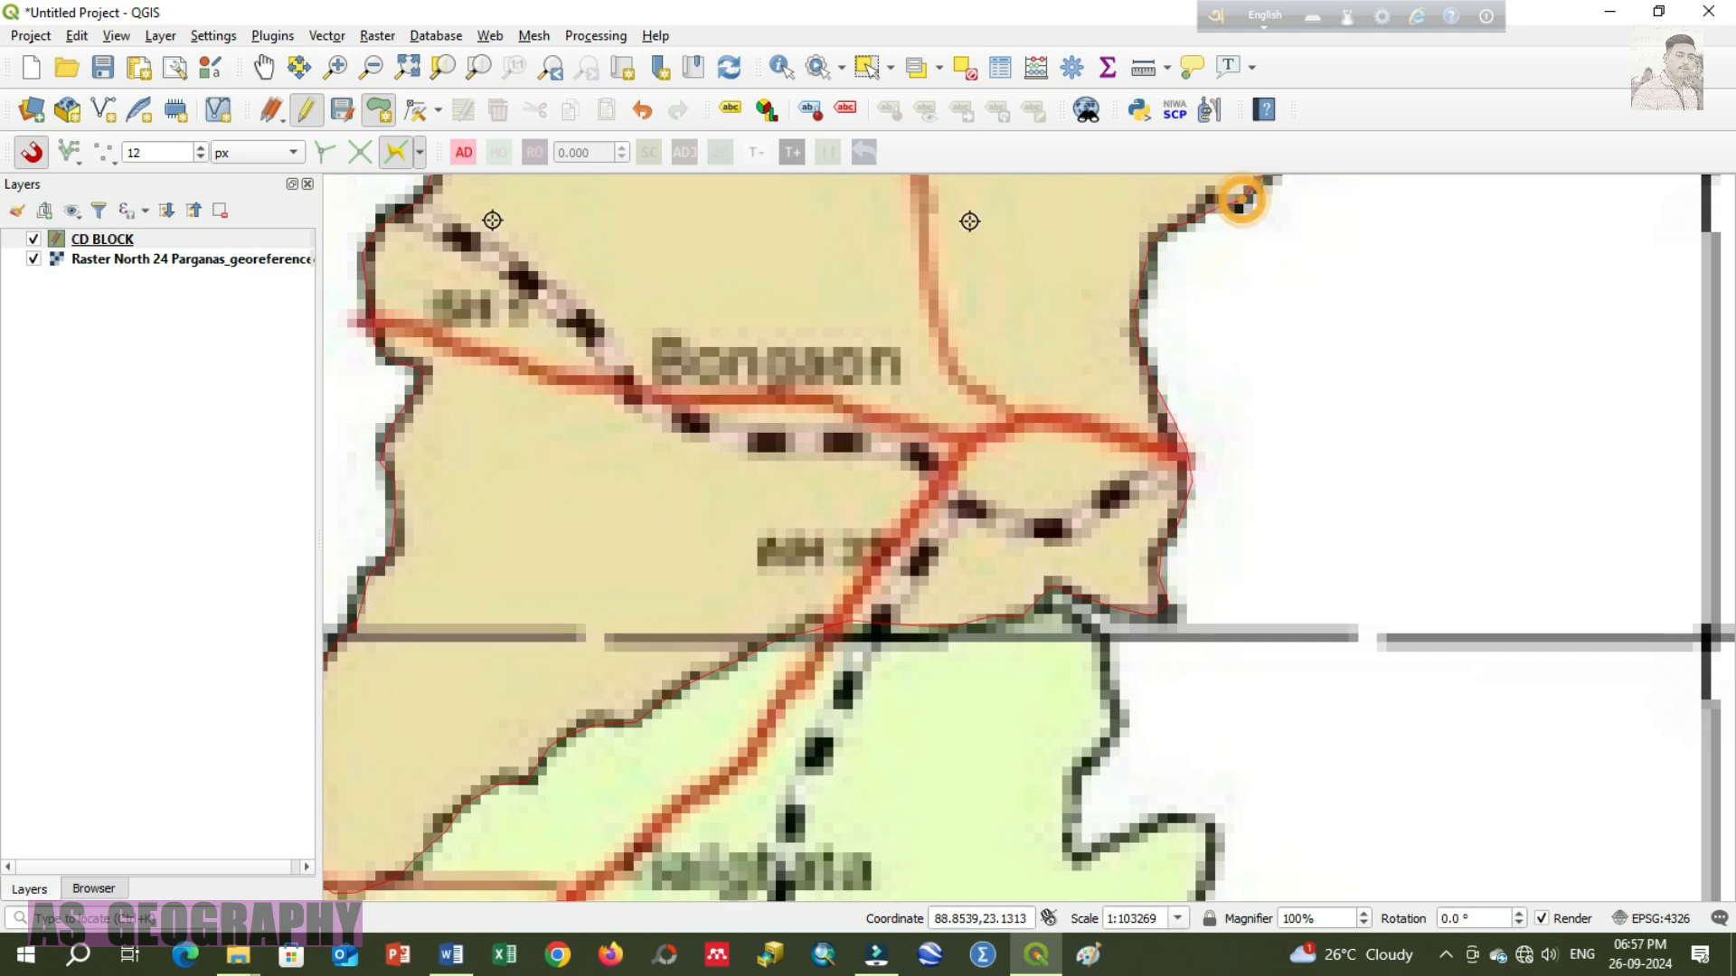
{"action": "left_click", "coordinate": [263, 69]}
{"action": "left_click_drag", "start_coordinate": [1028, 201], "coordinate": [802, 639]}
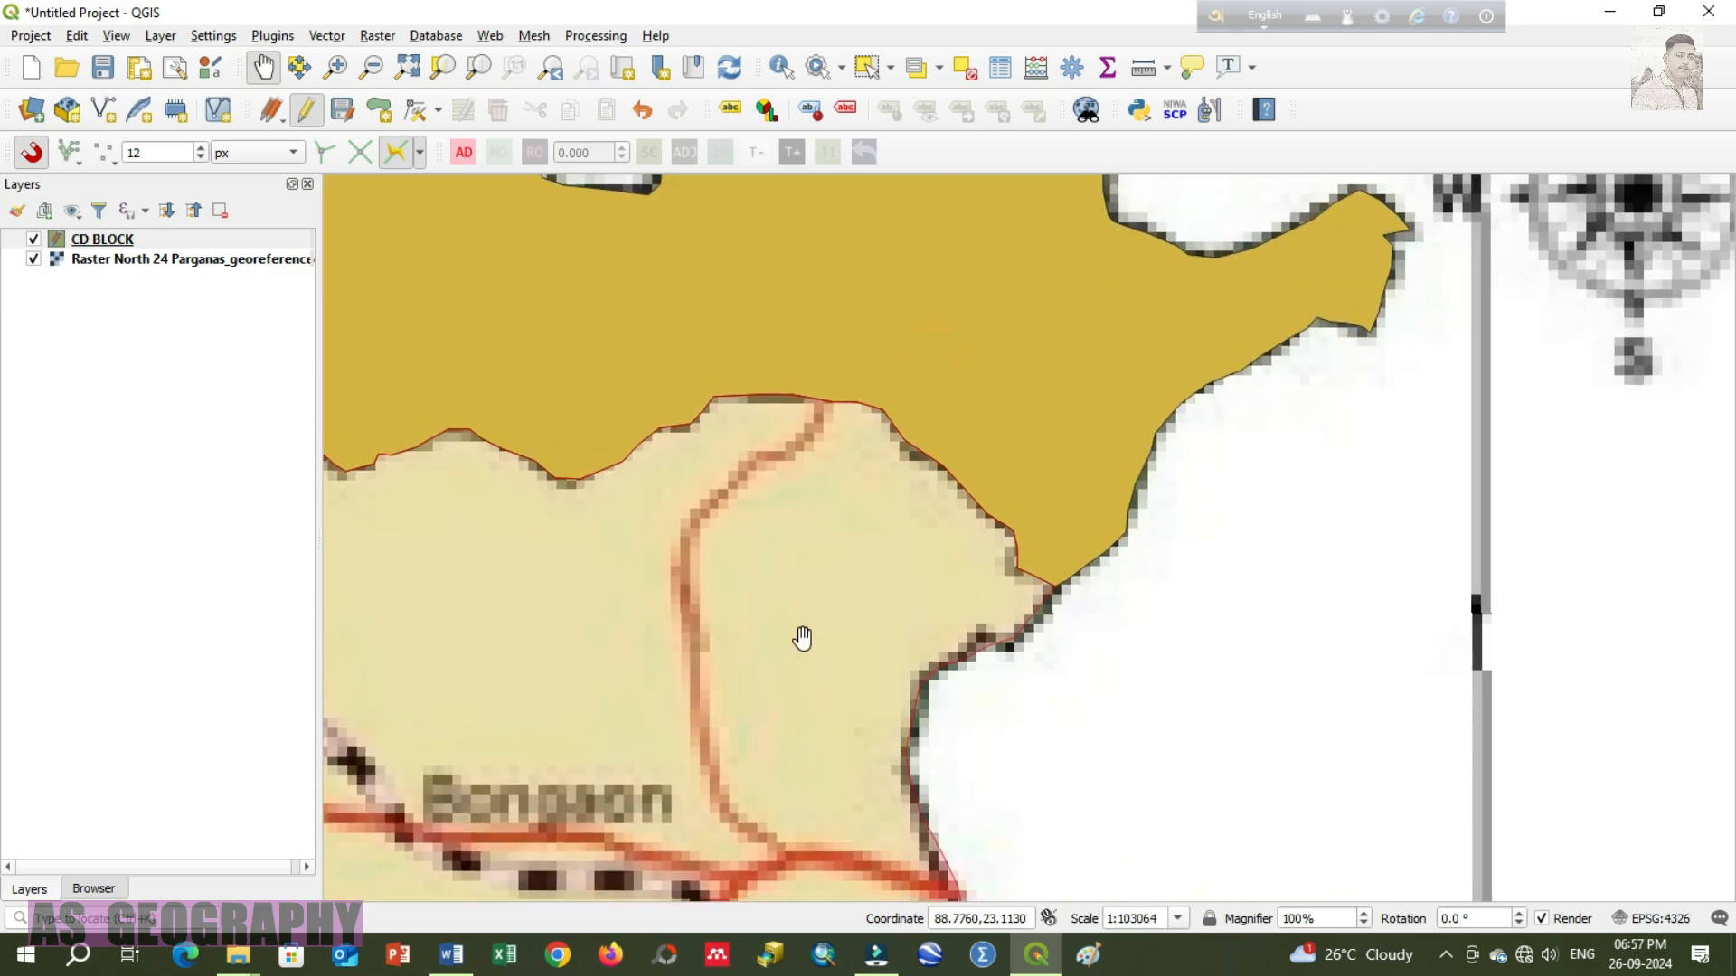
{"action": "left_click", "coordinate": [380, 109]}
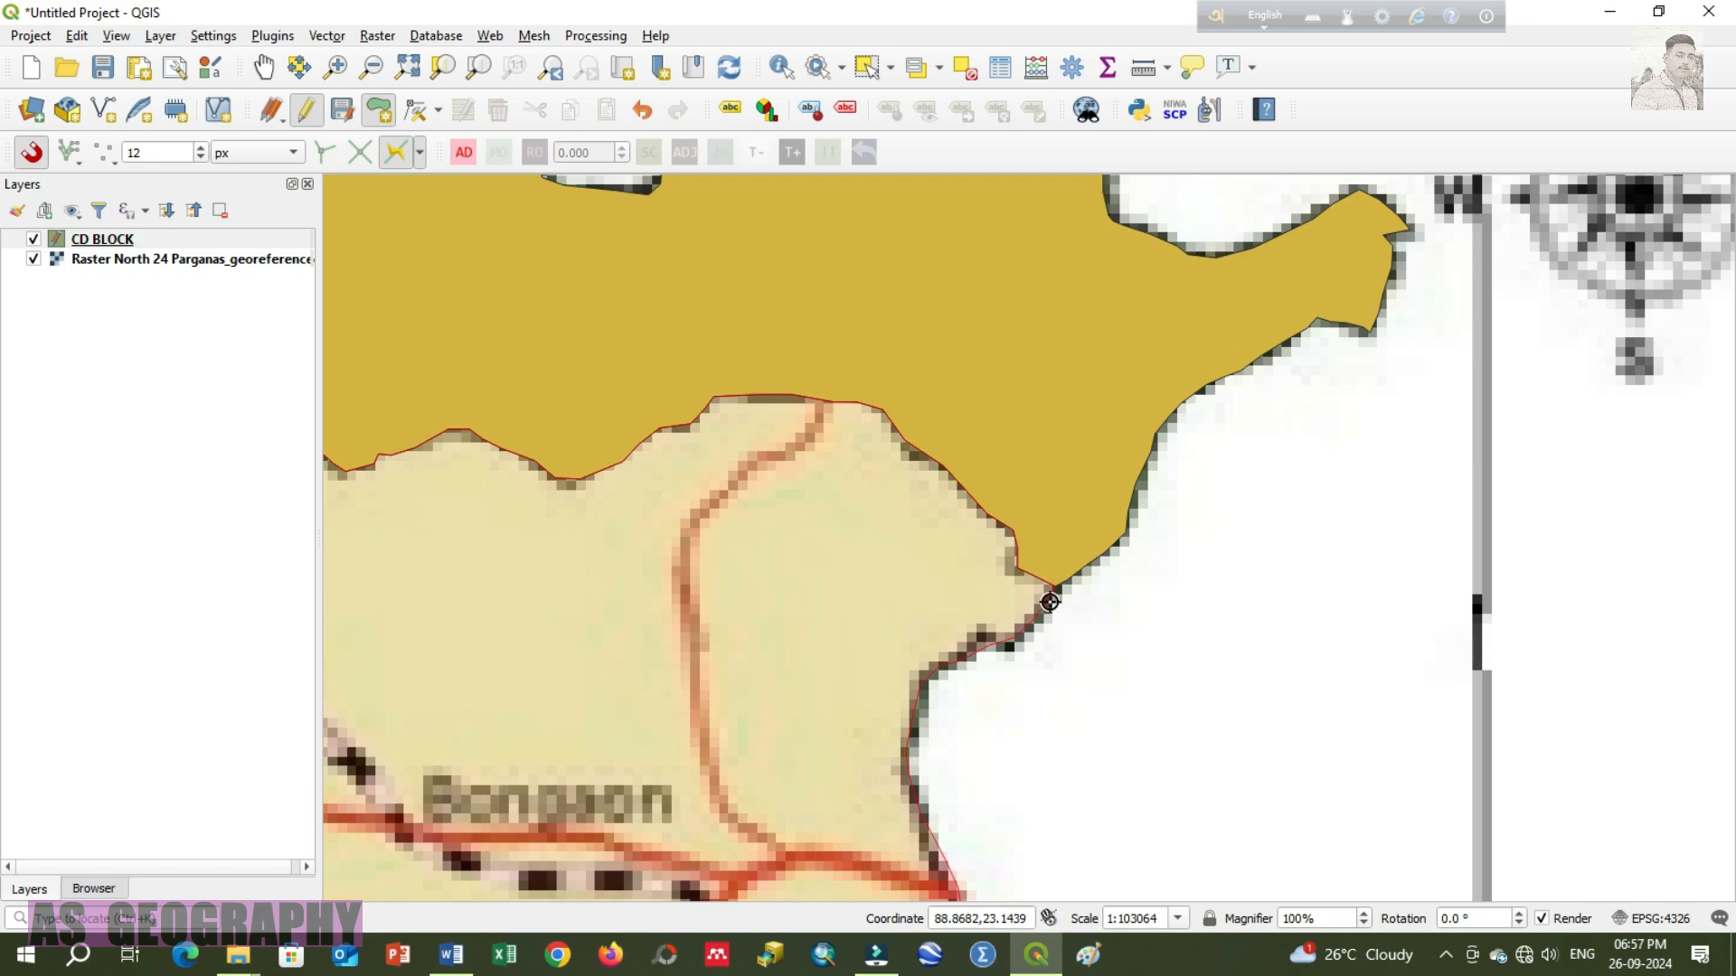
Step: Finish the Bongaon polygon and save its attributes with id 2 and CD_BLOCK BONGAON
{"action": "right_click", "coordinate": [1050, 602]}
{"action": "left_click", "coordinate": [839, 553]}
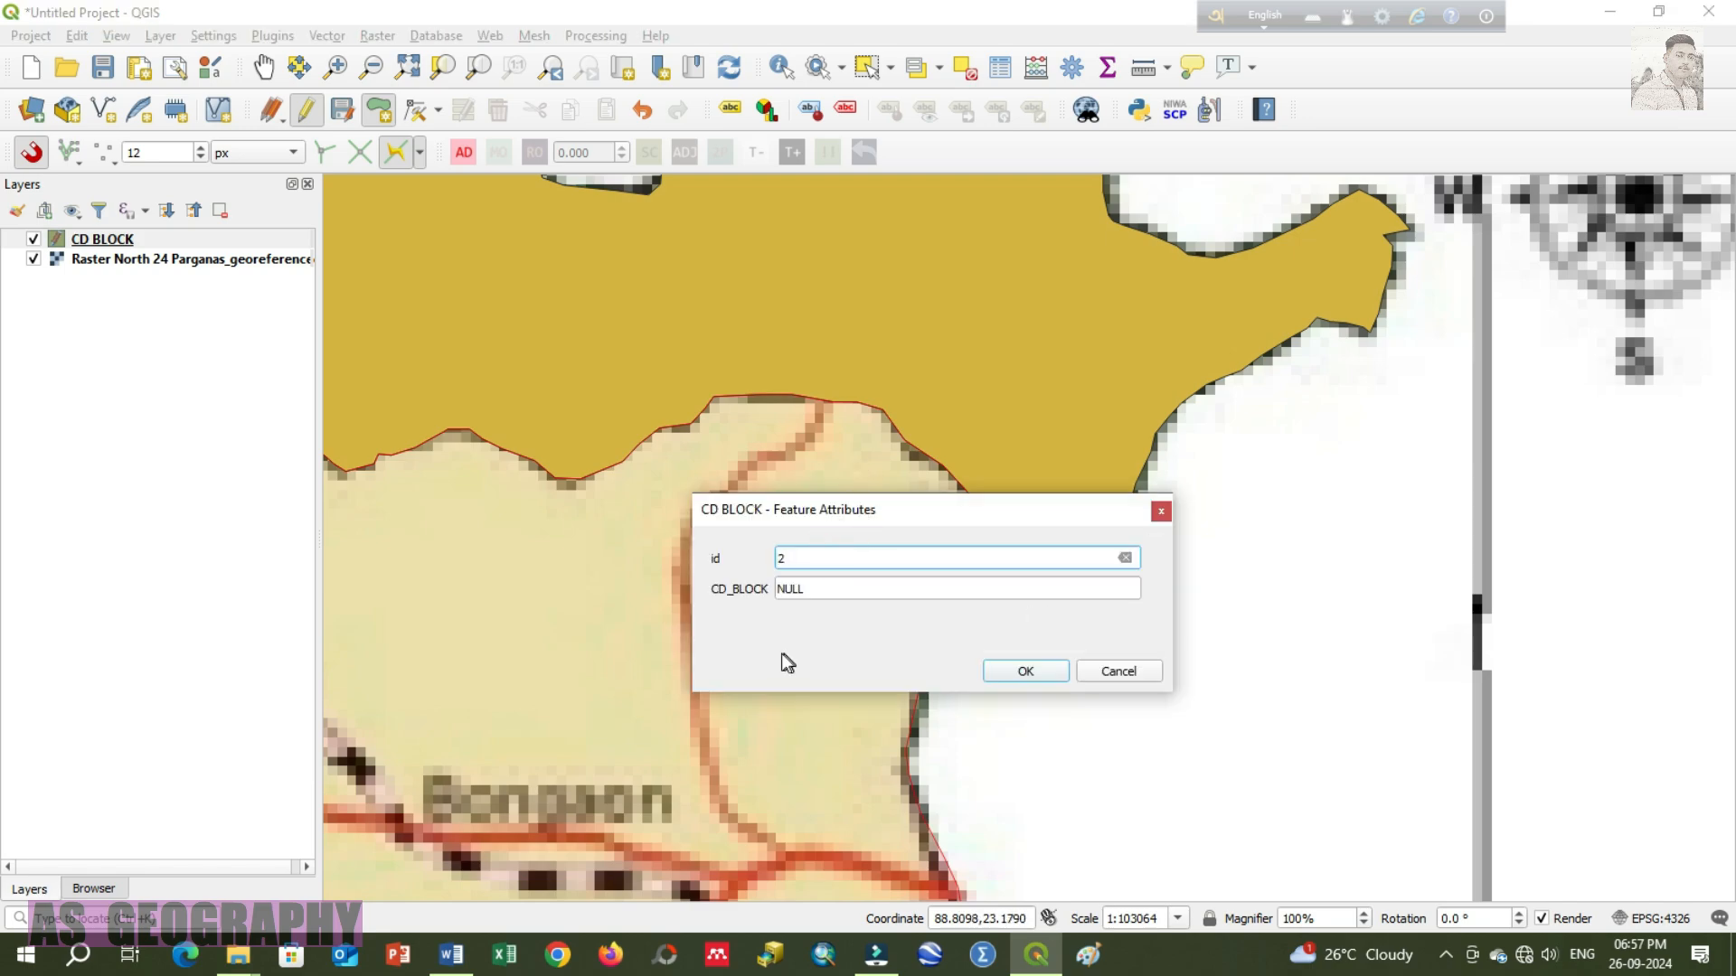
{"action": "left_click", "coordinate": [814, 589]}
{"action": "type", "text": "B"}
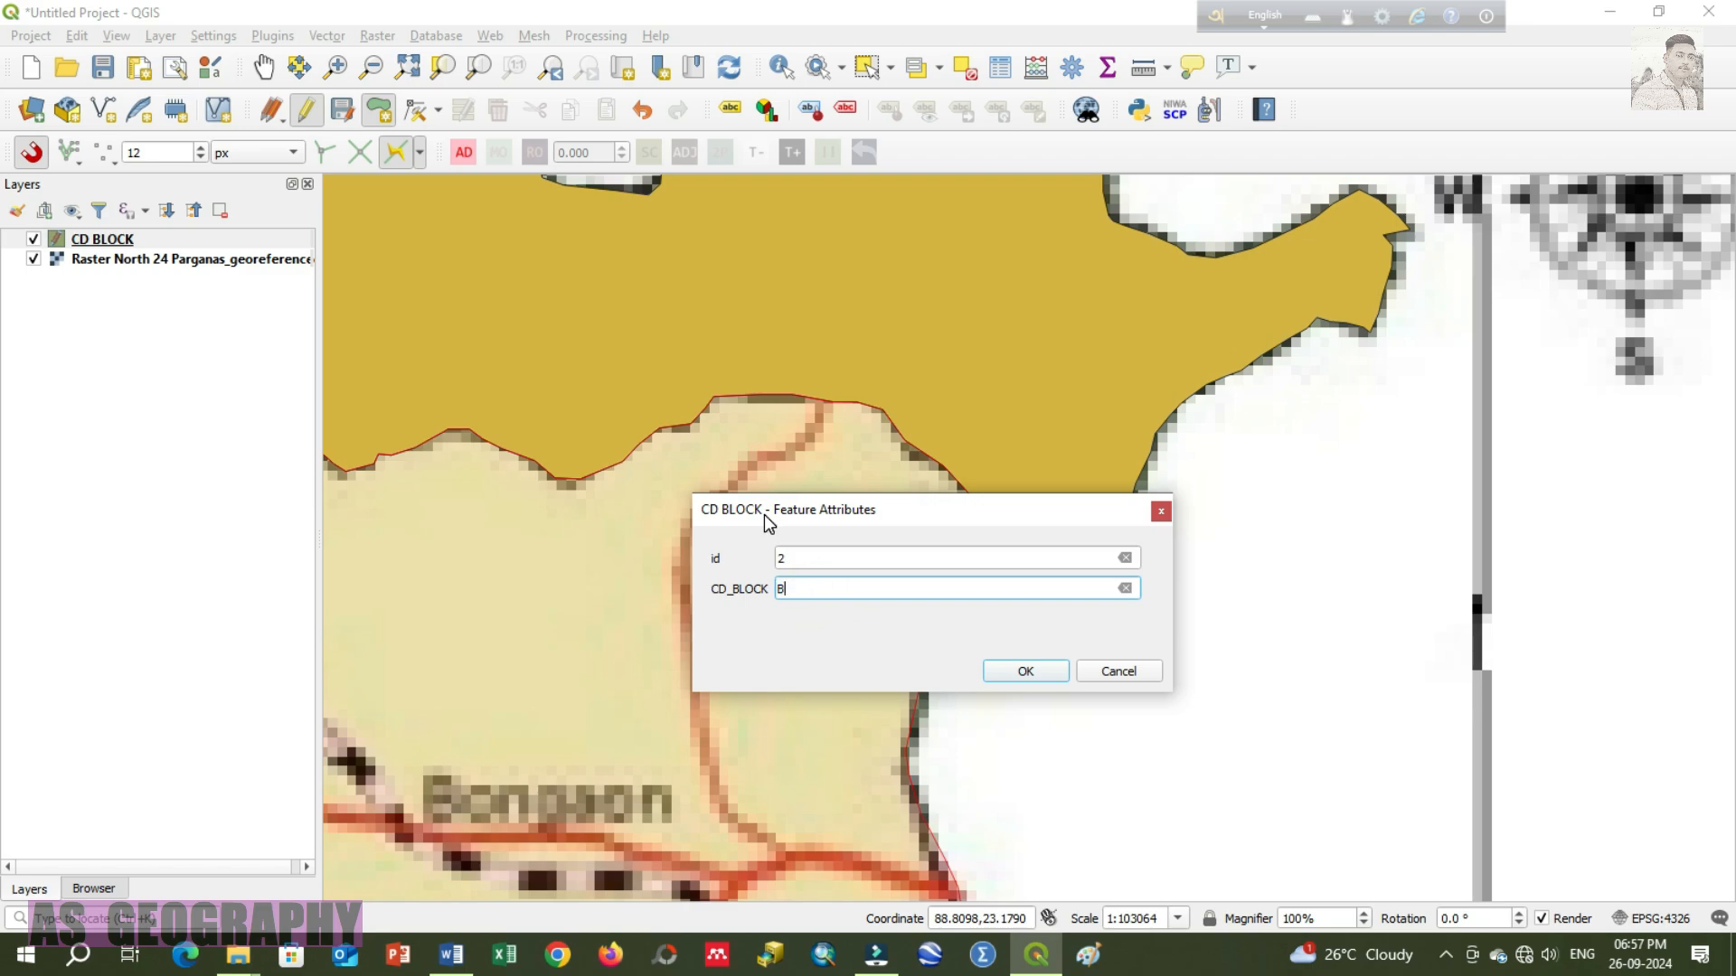
{"action": "type", "text": "ONGAON"}
{"action": "left_click", "coordinate": [1028, 671]}
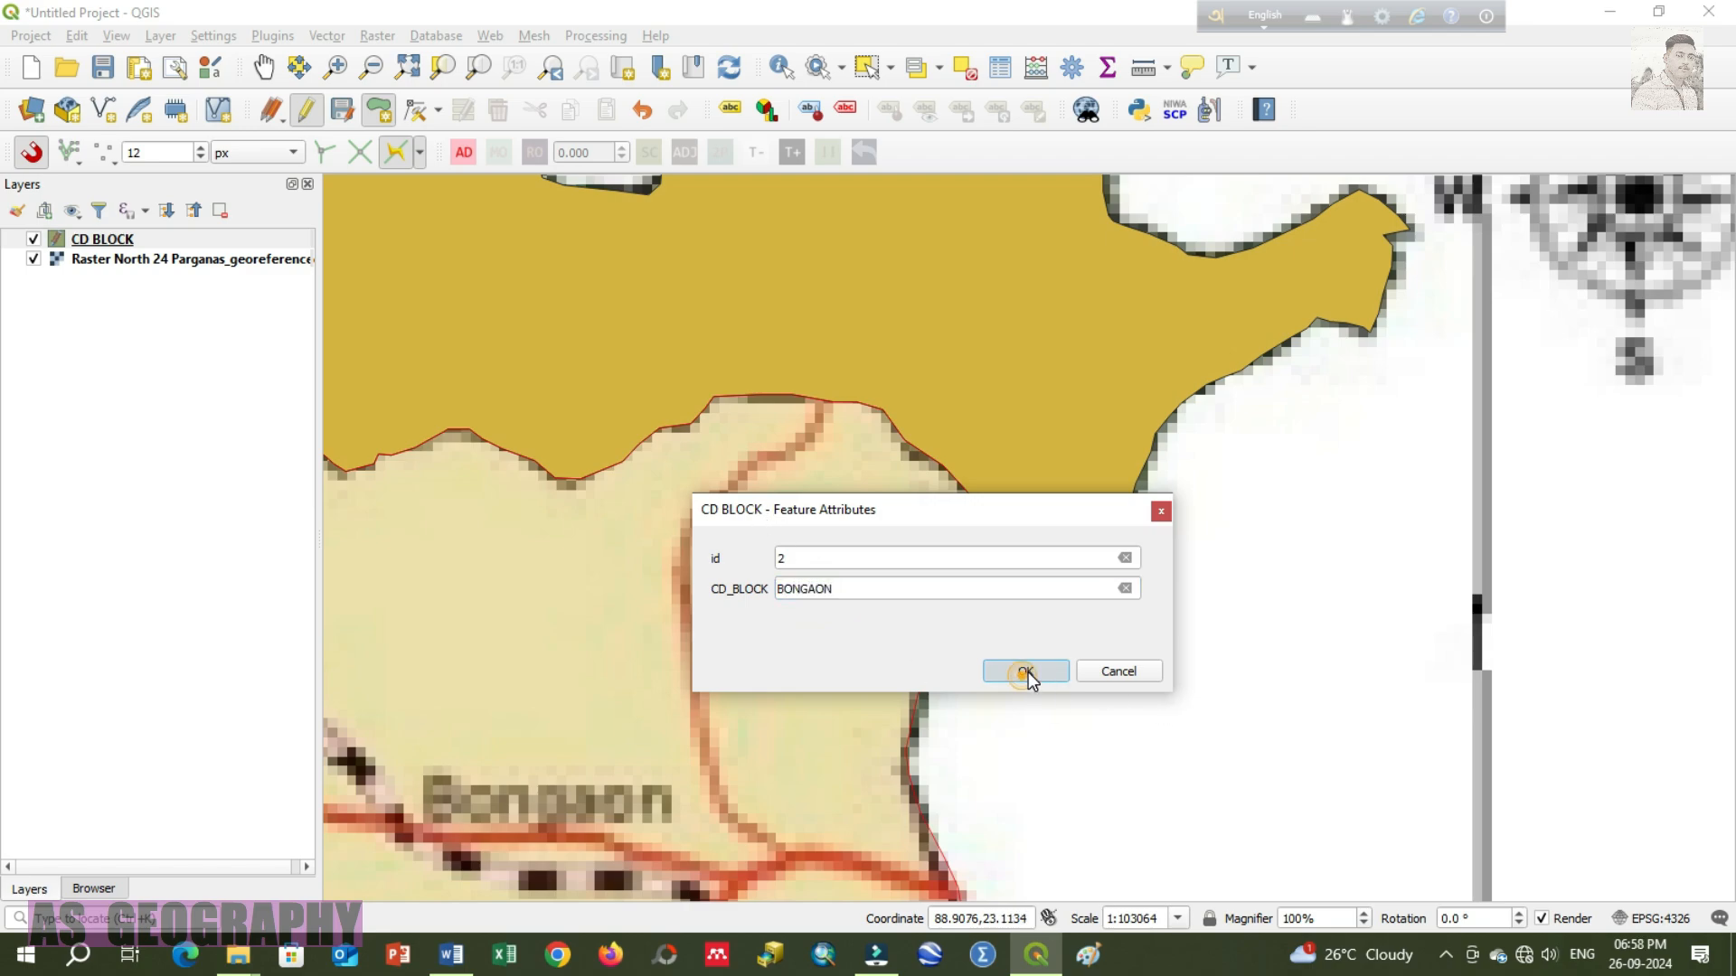
Step: Examine the finished Bagdah and Bongaon polygons, their shared boundary and the adjoining Gaighata block to the south
{"action": "left_click", "coordinate": [263, 68]}
{"action": "left_click_drag", "start_coordinate": [695, 814], "coordinate": [1065, 497]}
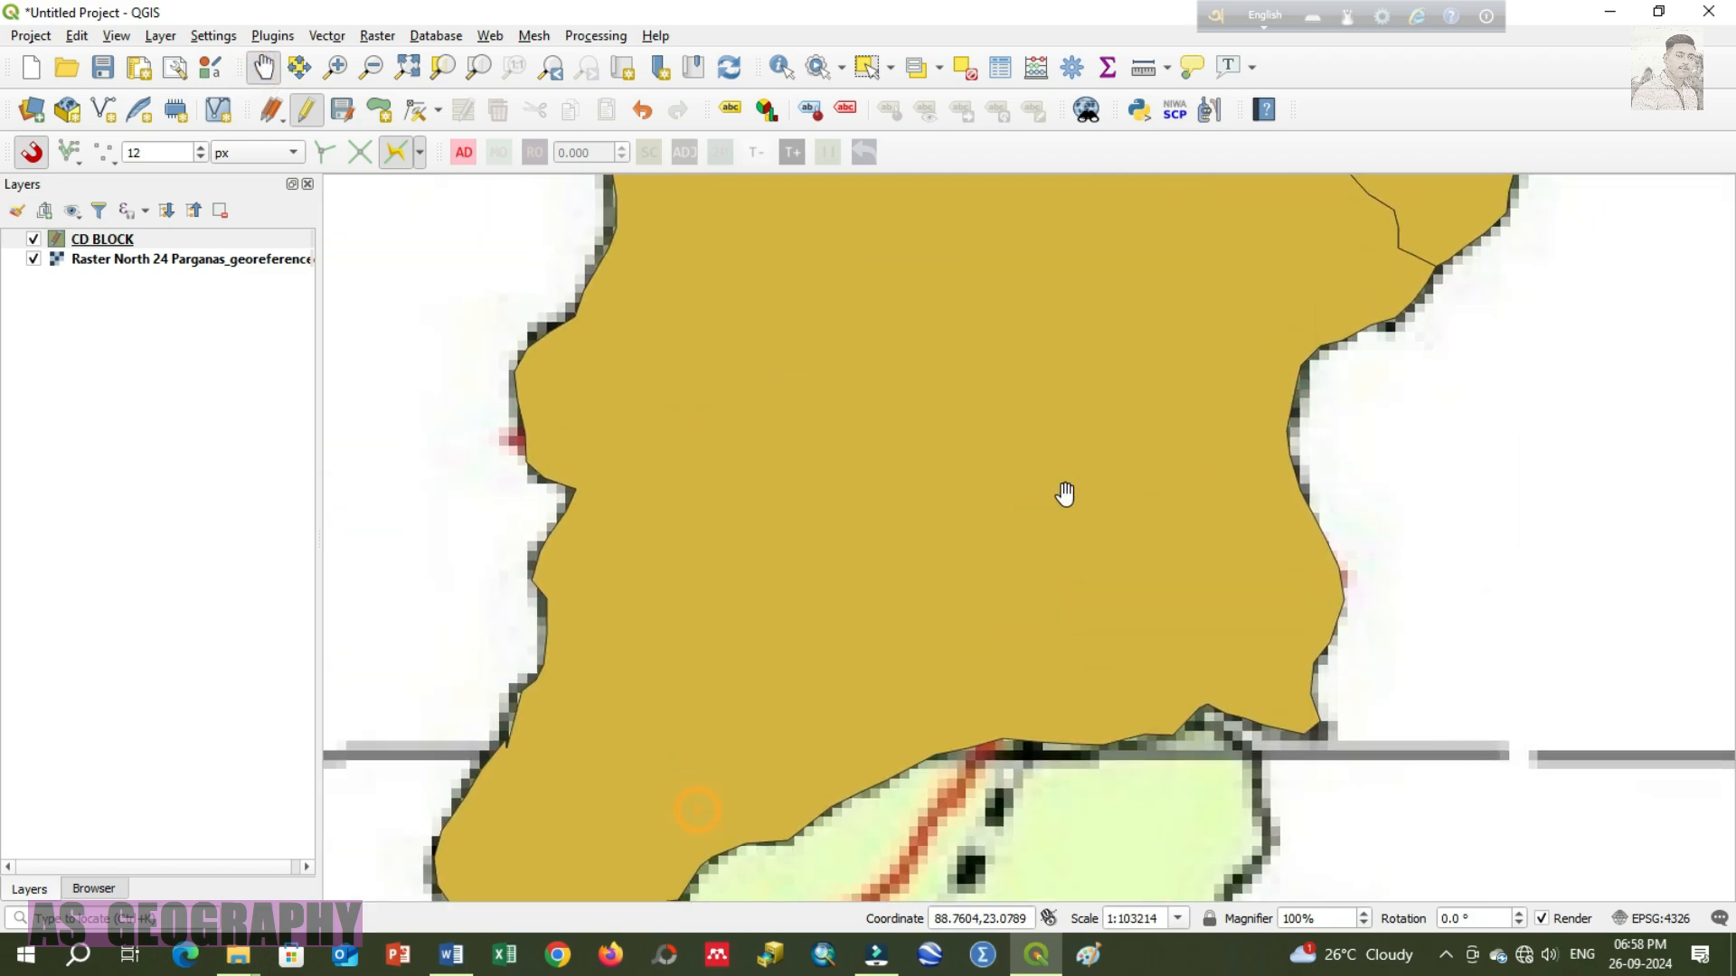
{"action": "scroll", "coordinate": [962, 421], "scroll_direction": "down", "scroll_amount": 1}
{"action": "left_click_drag", "start_coordinate": [971, 383], "coordinate": [859, 487]}
{"action": "scroll", "coordinate": [918, 434], "scroll_direction": "down", "scroll_amount": 1}
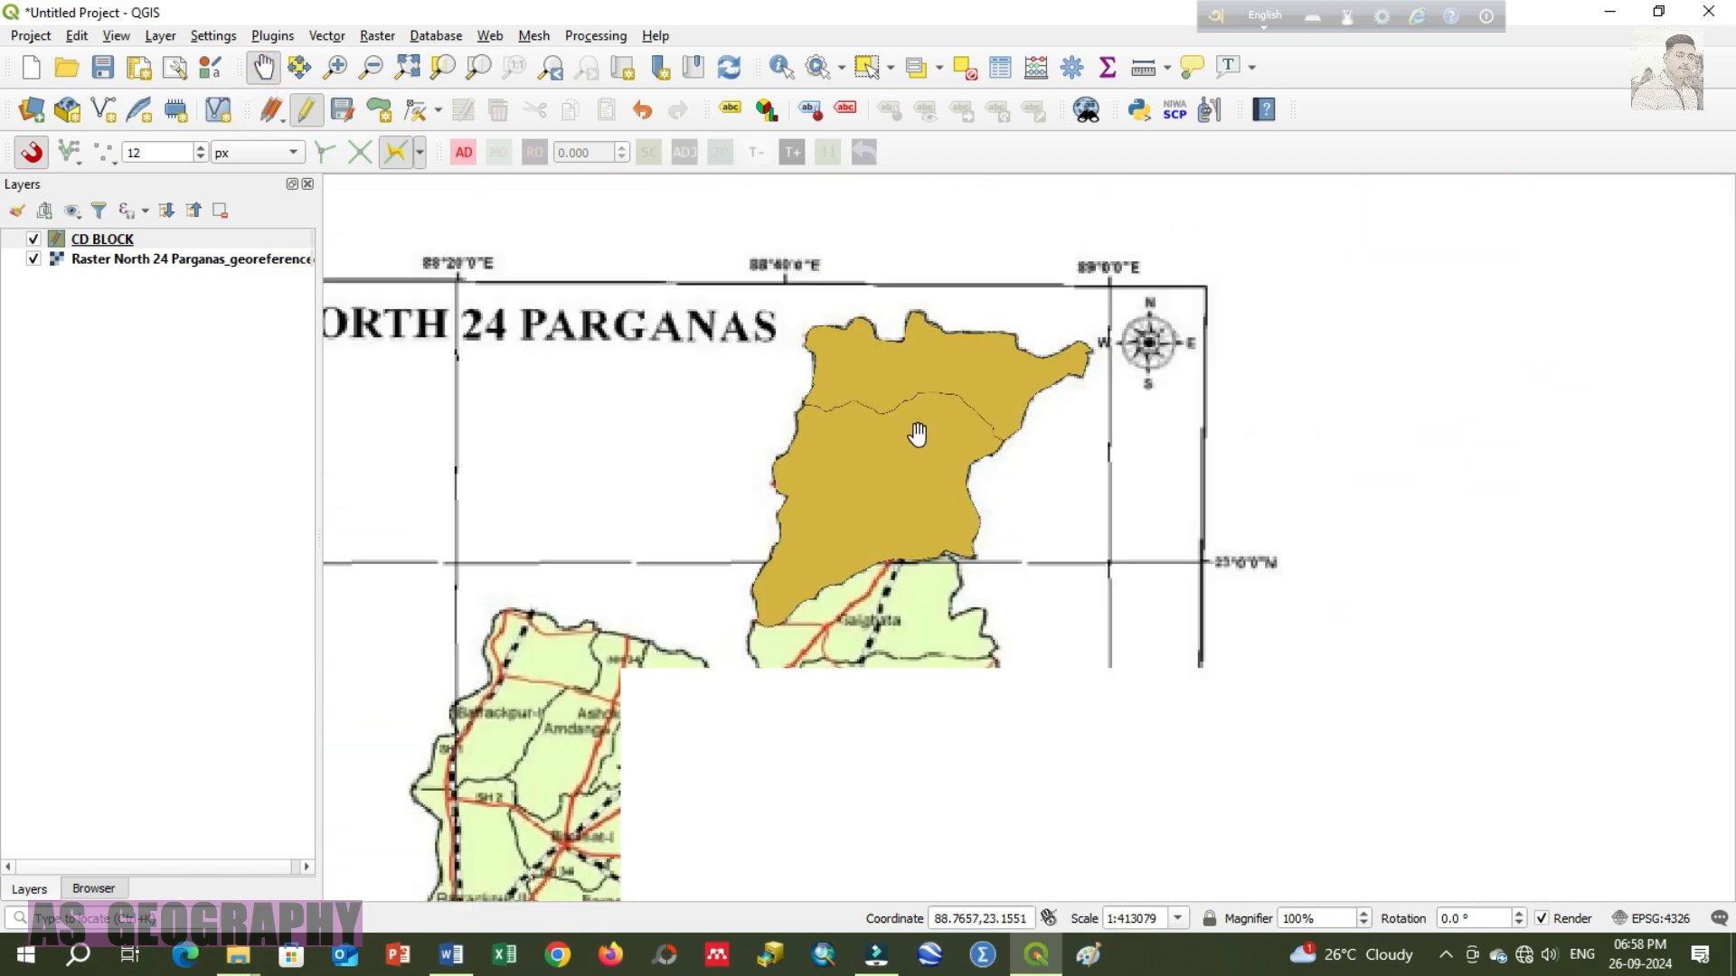
{"action": "scroll", "coordinate": [917, 399], "scroll_direction": "up", "scroll_amount": 1}
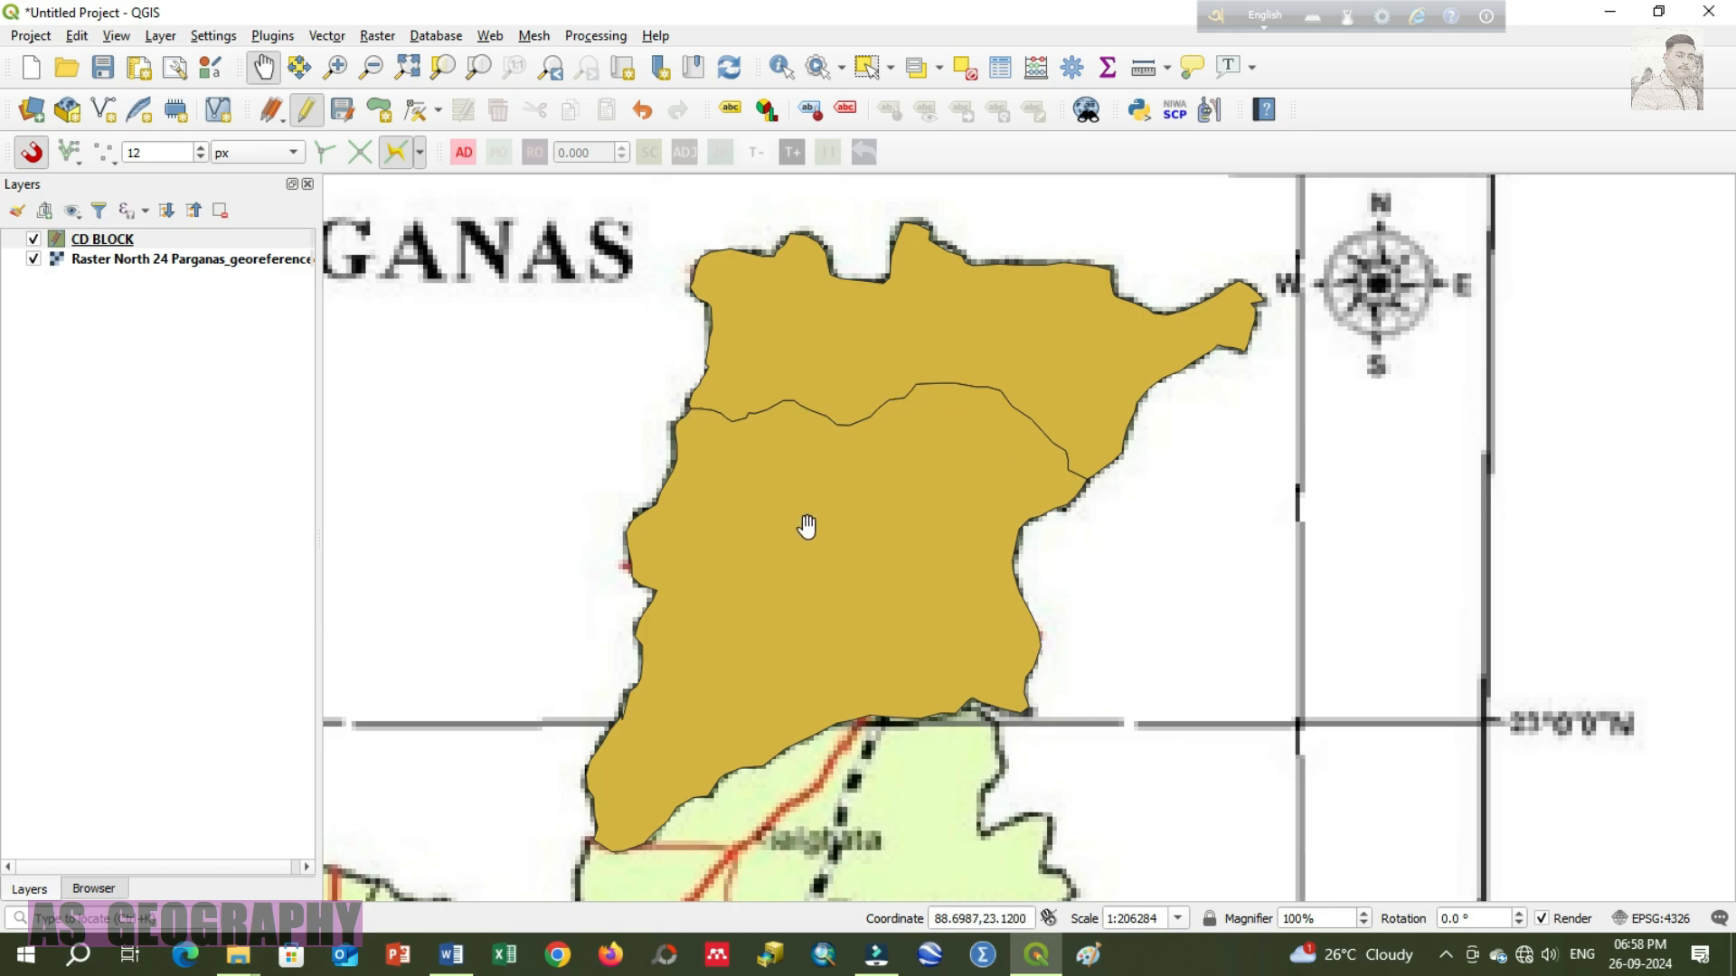
{"action": "scroll", "coordinate": [899, 489], "scroll_direction": "down", "scroll_amount": 1}
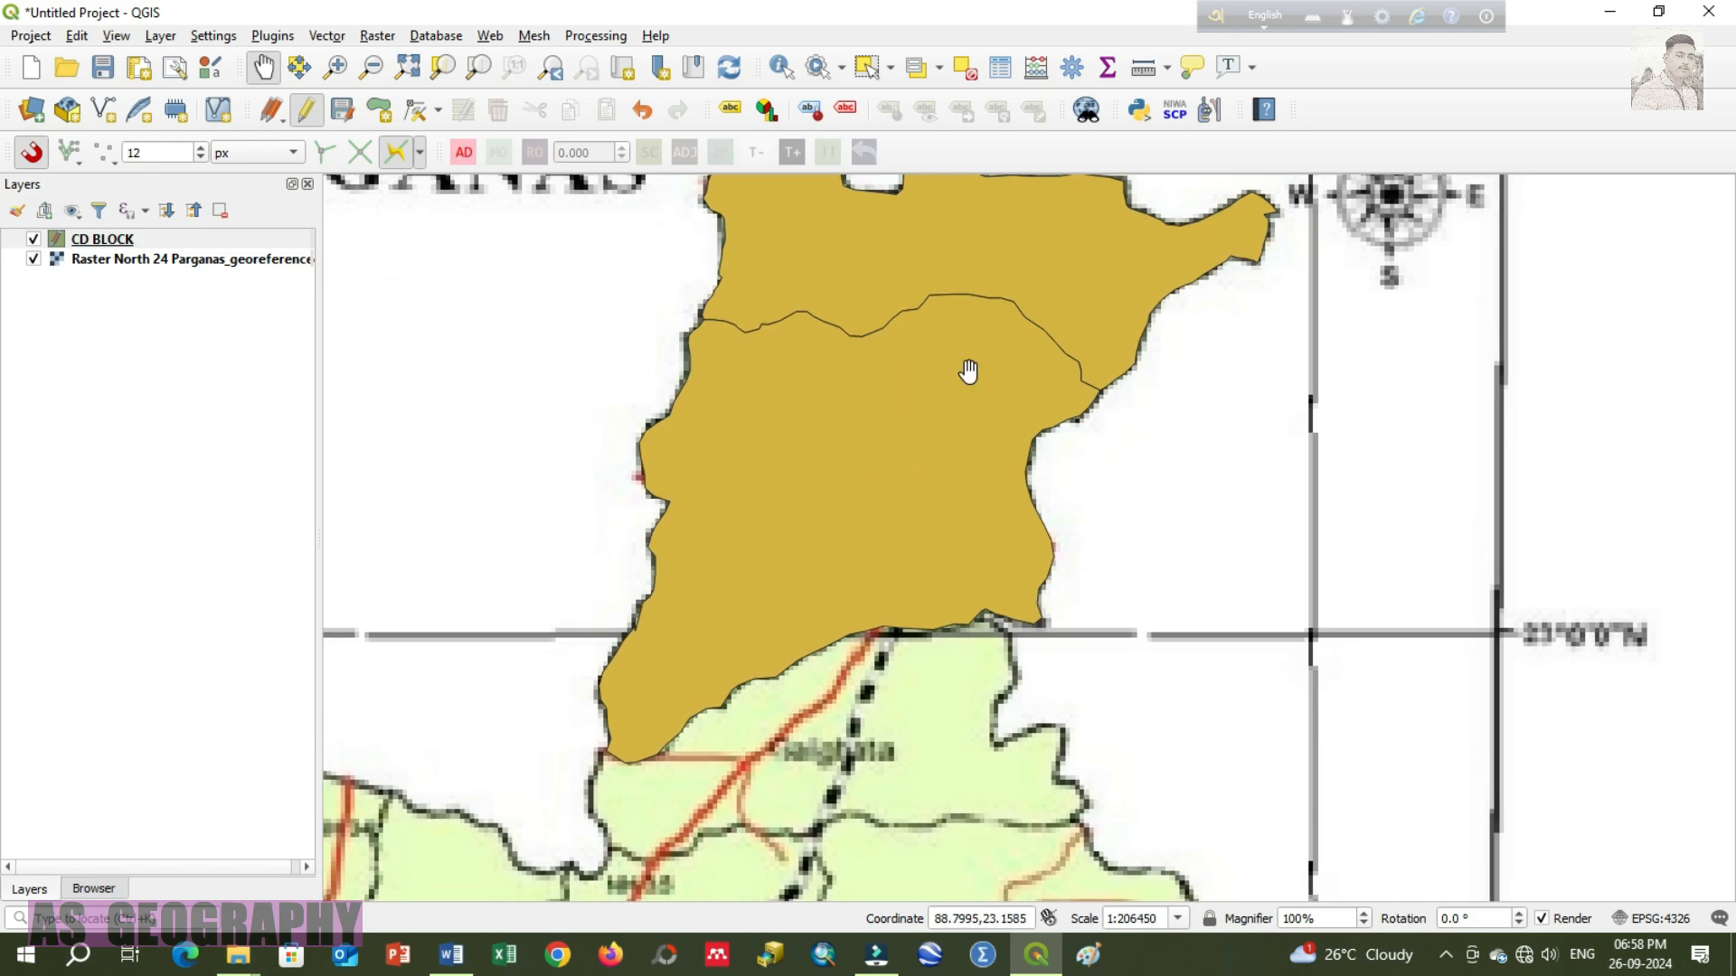
{"action": "scroll", "coordinate": [945, 491], "scroll_direction": "up", "scroll_amount": 1}
{"action": "left_click_drag", "start_coordinate": [858, 670], "coordinate": [868, 465]}
{"action": "scroll", "coordinate": [791, 642], "scroll_direction": "down", "scroll_amount": 1}
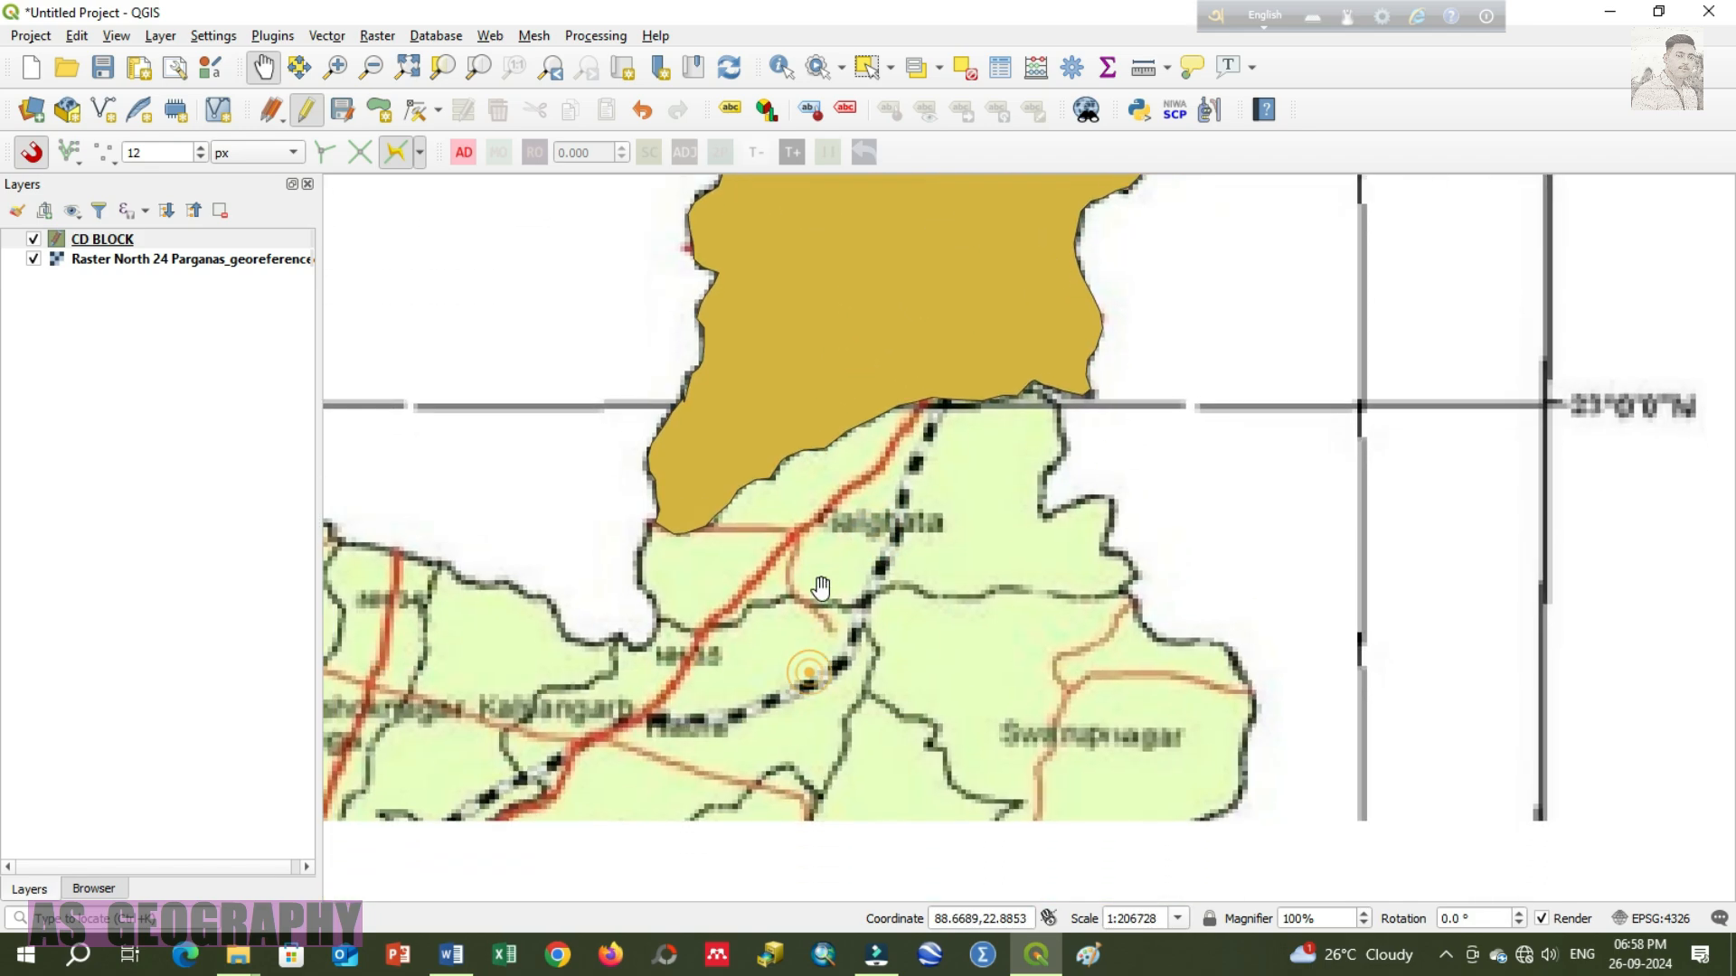
{"action": "scroll", "coordinate": [861, 606], "scroll_direction": "up", "scroll_amount": 1}
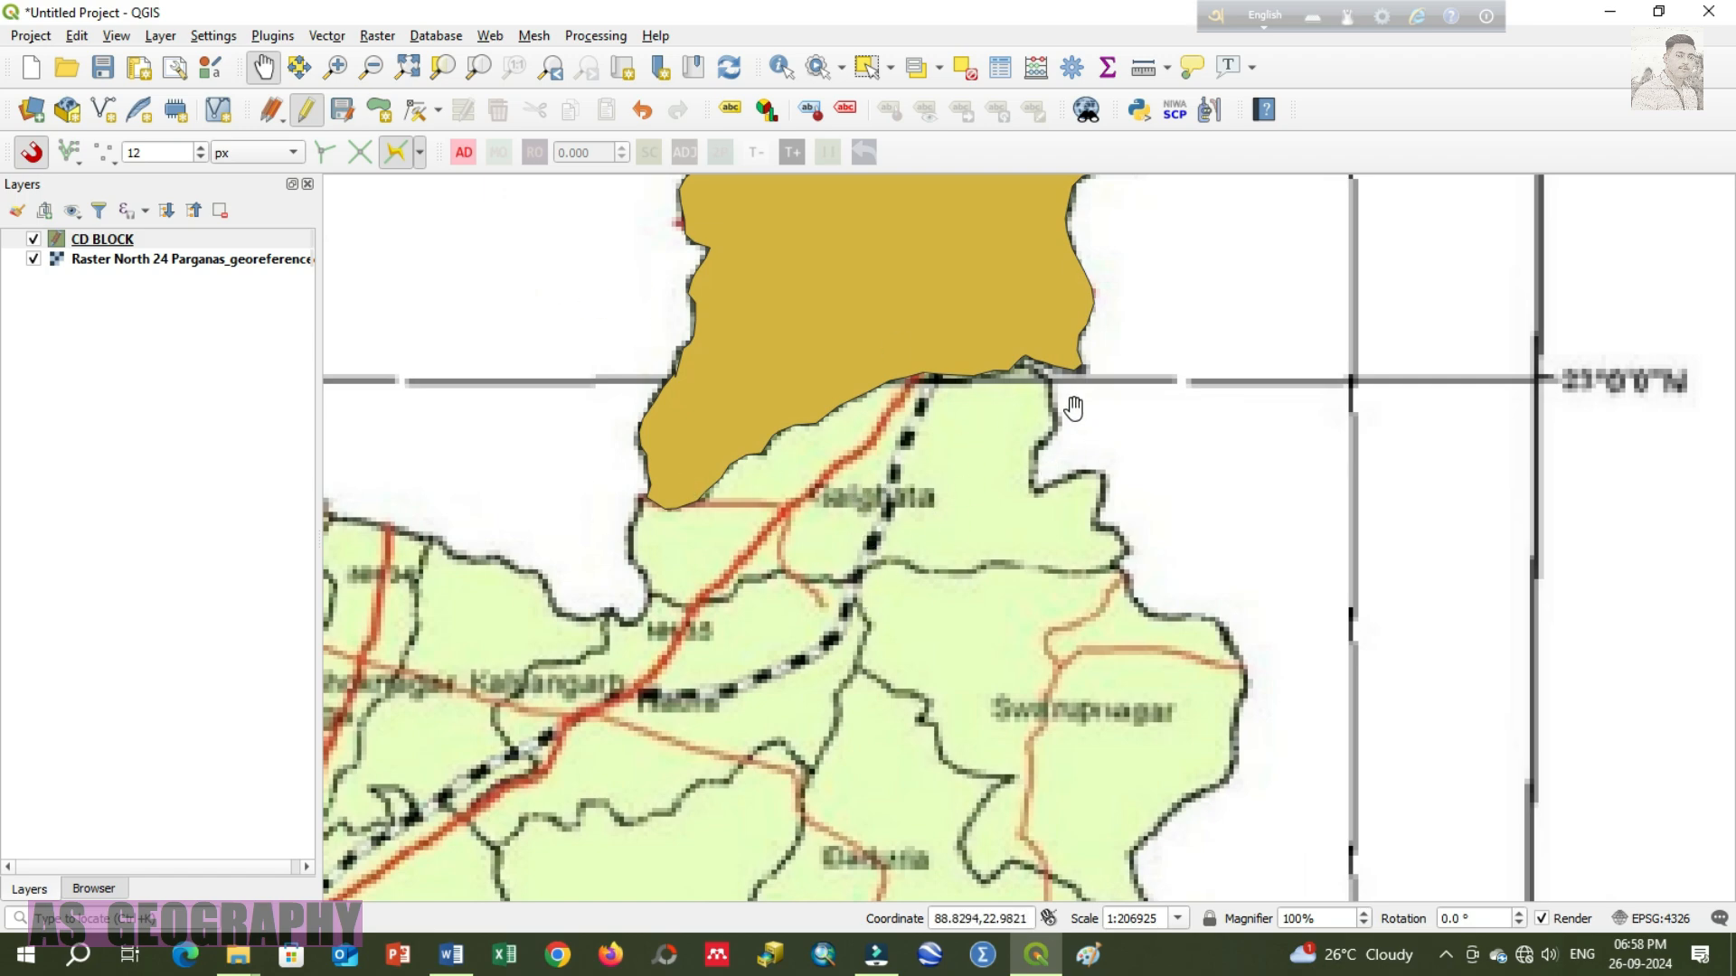
Step: Start the Gaighata polygon at its north-eastern corner on Bongaon's boundary and trace the shared boundary to Bongaon's south-western corner
{"action": "scroll", "coordinate": [1074, 408], "scroll_direction": "up", "scroll_amount": 1}
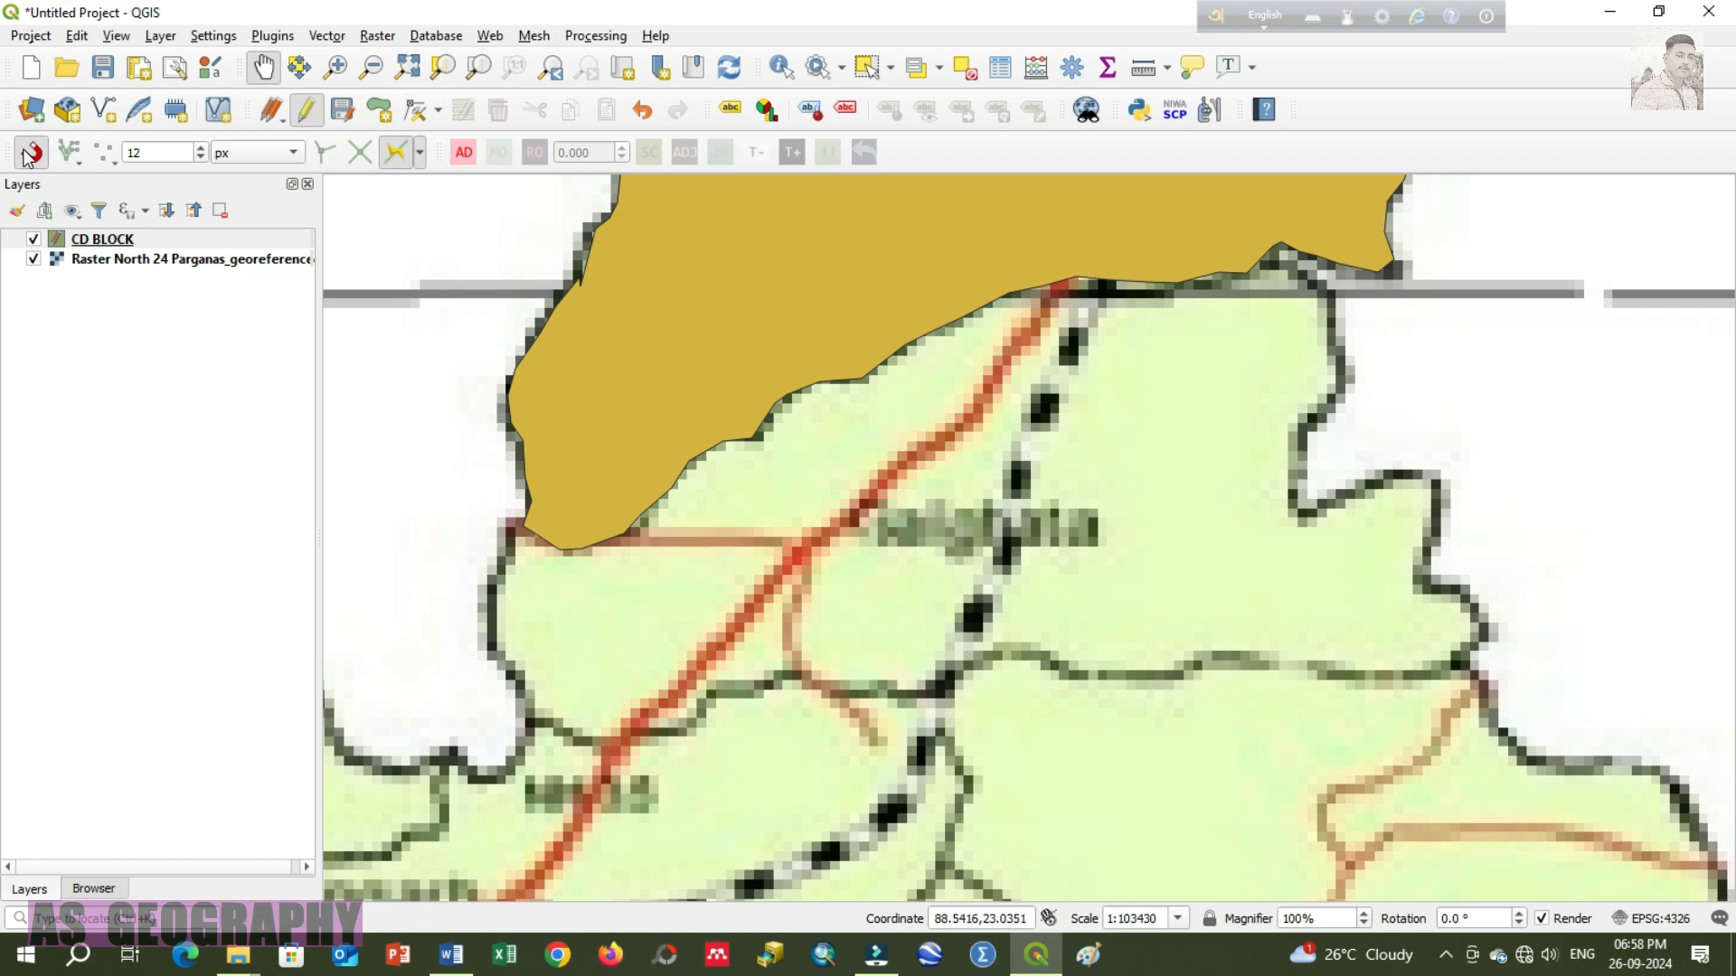
{"action": "left_click", "coordinate": [383, 114]}
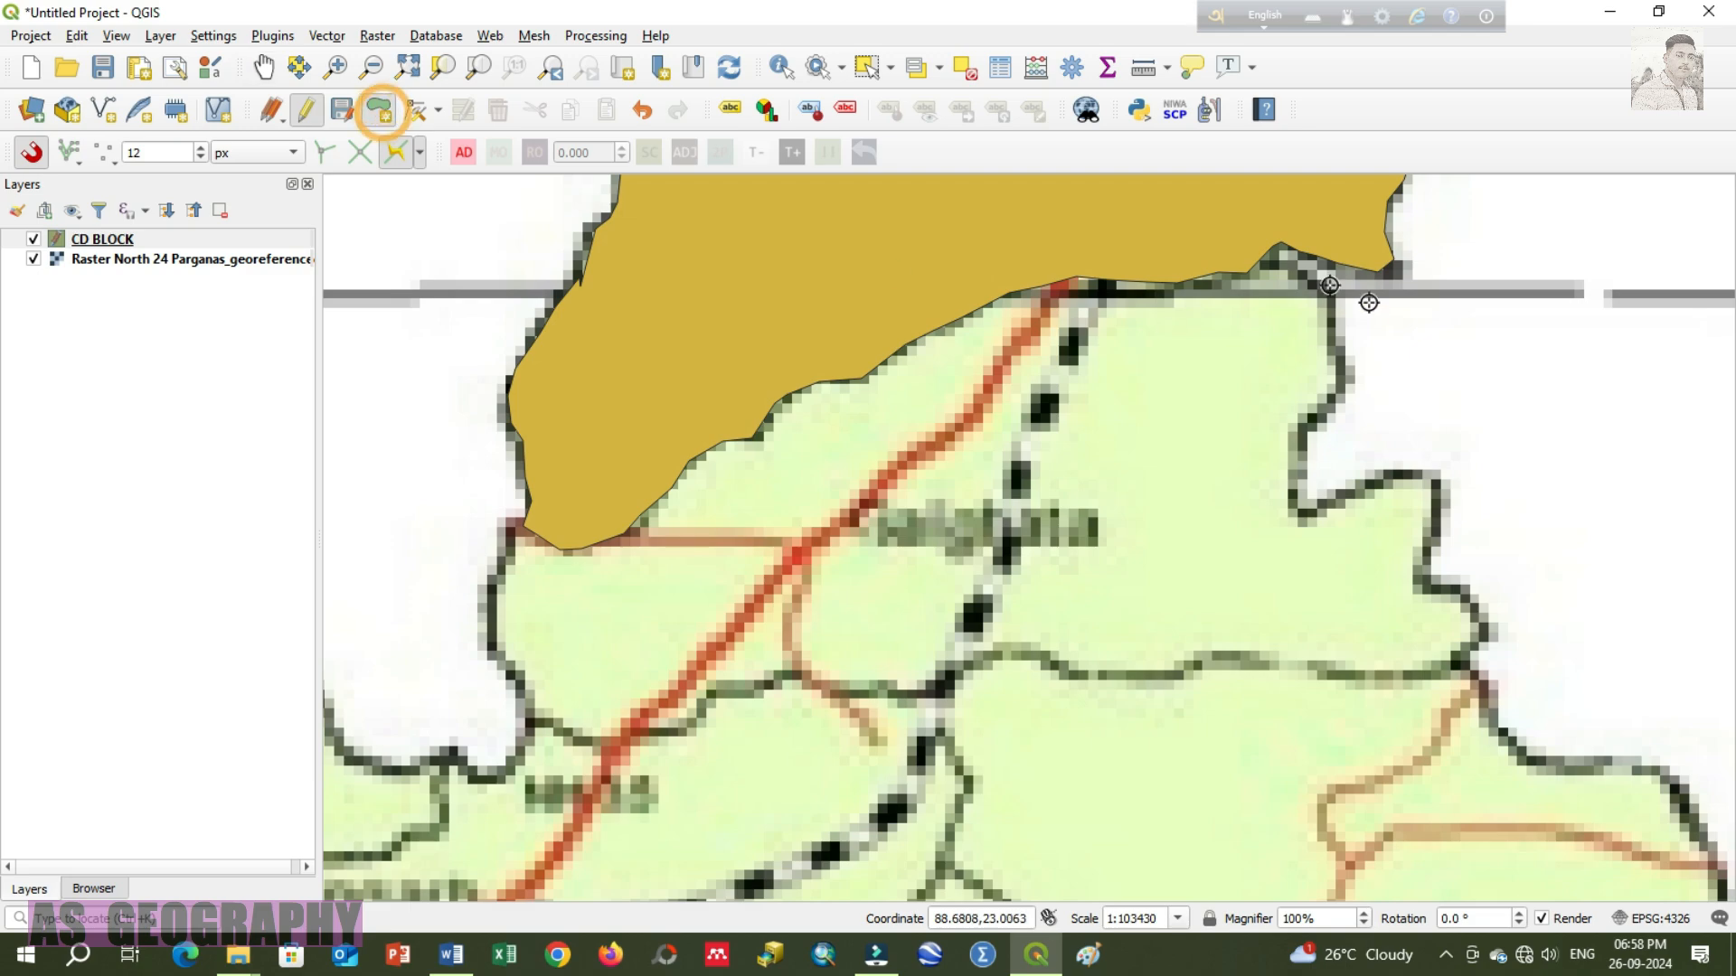
{"action": "left_click", "coordinate": [1273, 253]}
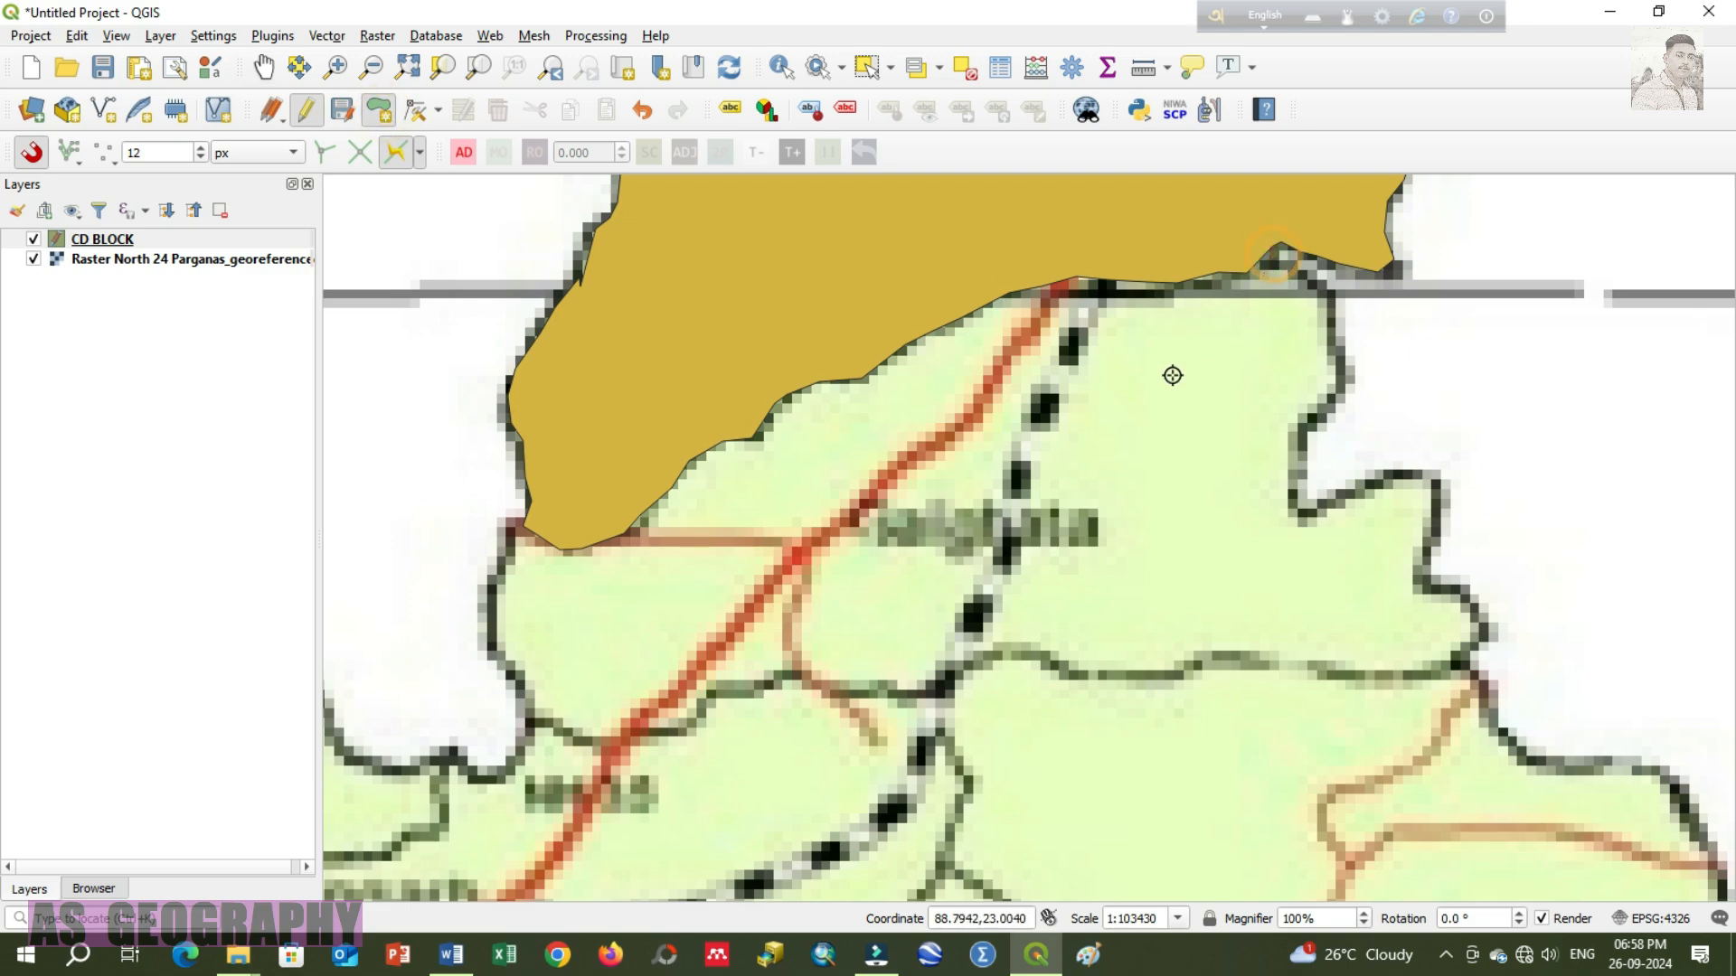
{"action": "left_click", "coordinate": [523, 524]}
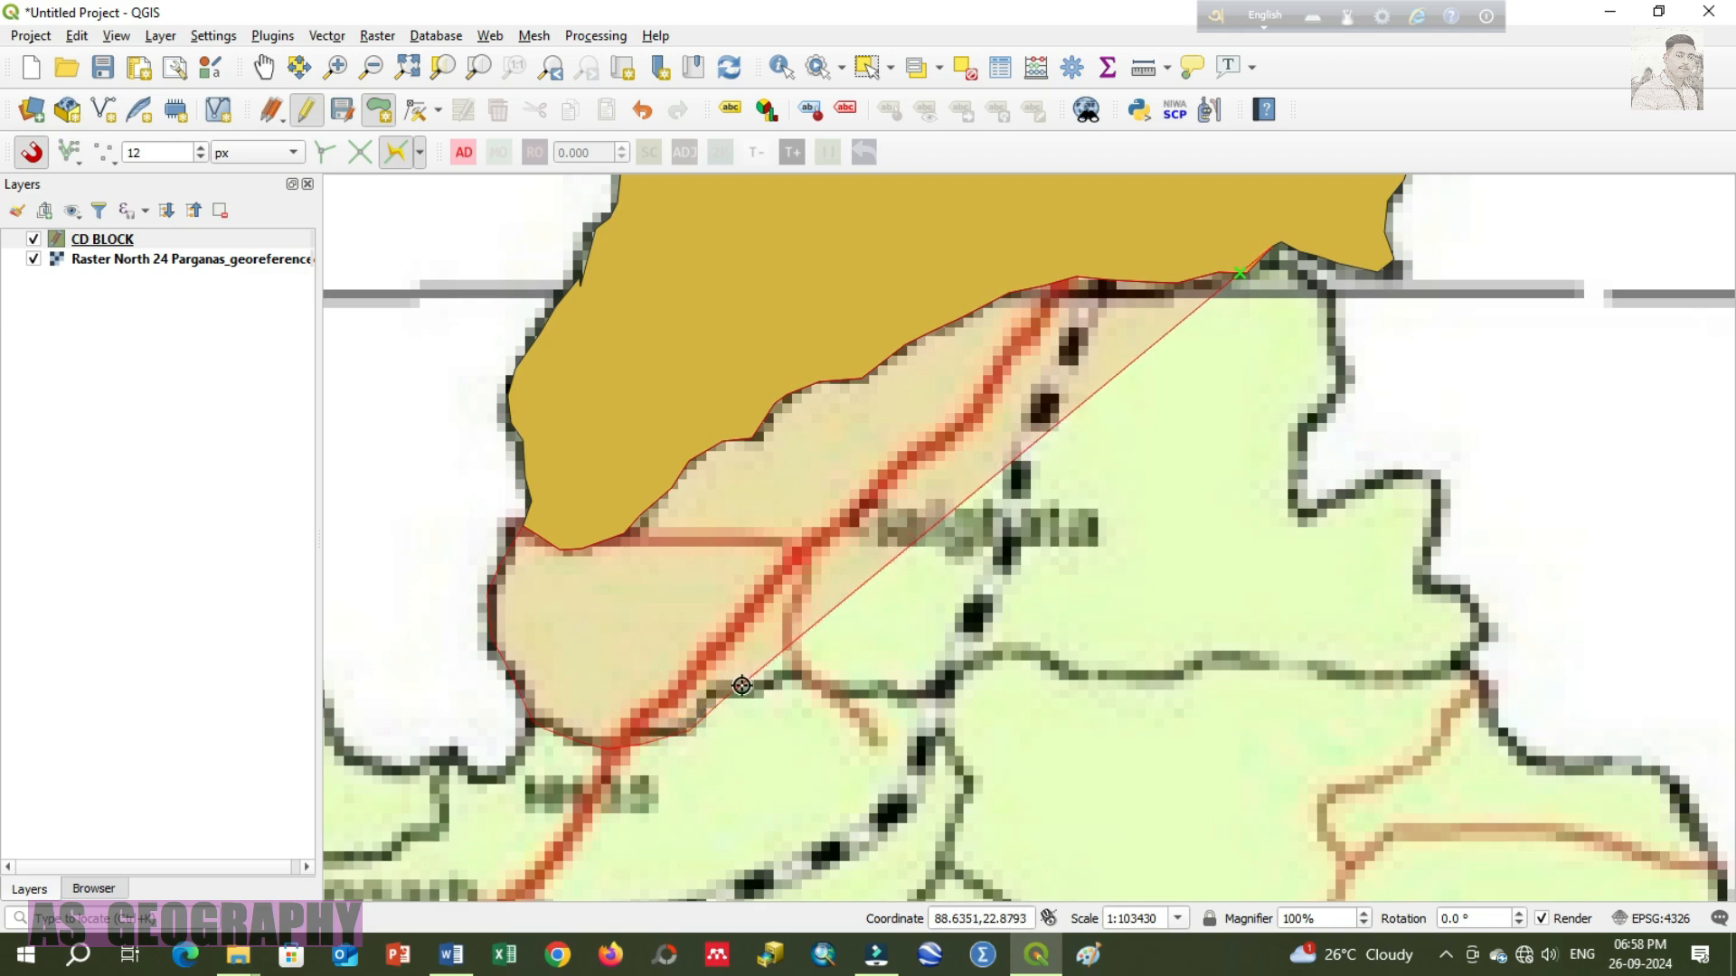
Step: Digitize Gaighata's western and southern boundaries from Bongaon's south-western corner around to Gaighata's south-eastern tip
{"action": "left_click", "coordinate": [941, 694]}
{"action": "left_click", "coordinate": [1212, 670]}
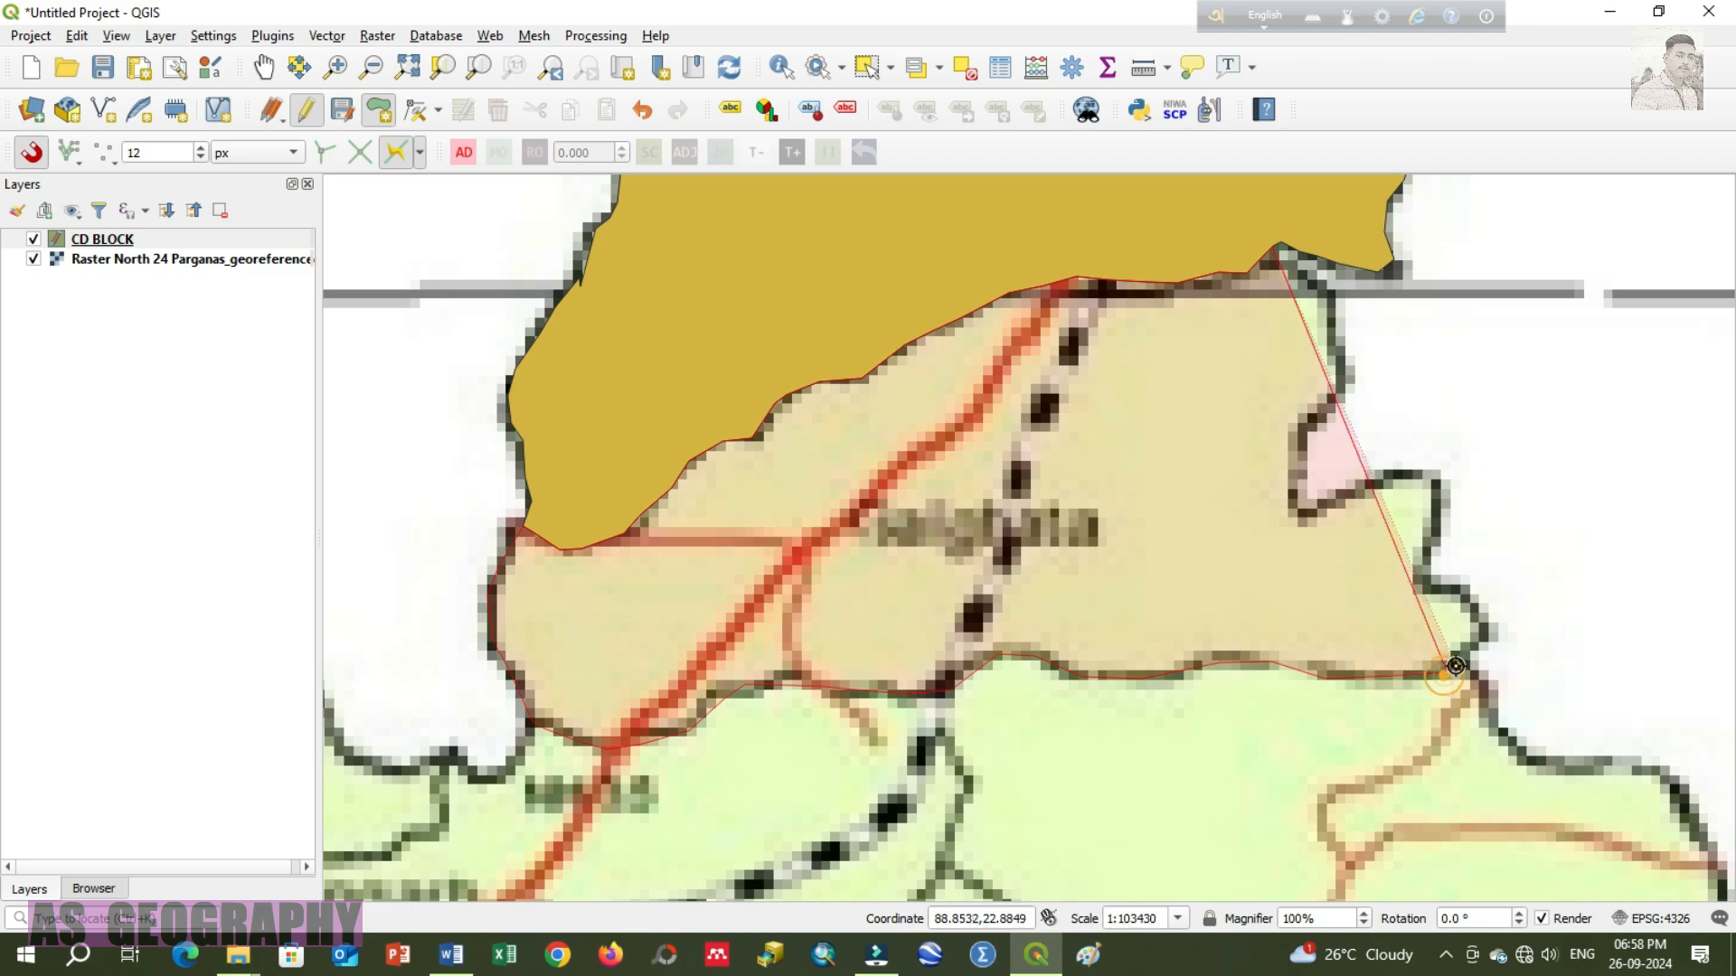
{"action": "left_click", "coordinate": [1487, 630]}
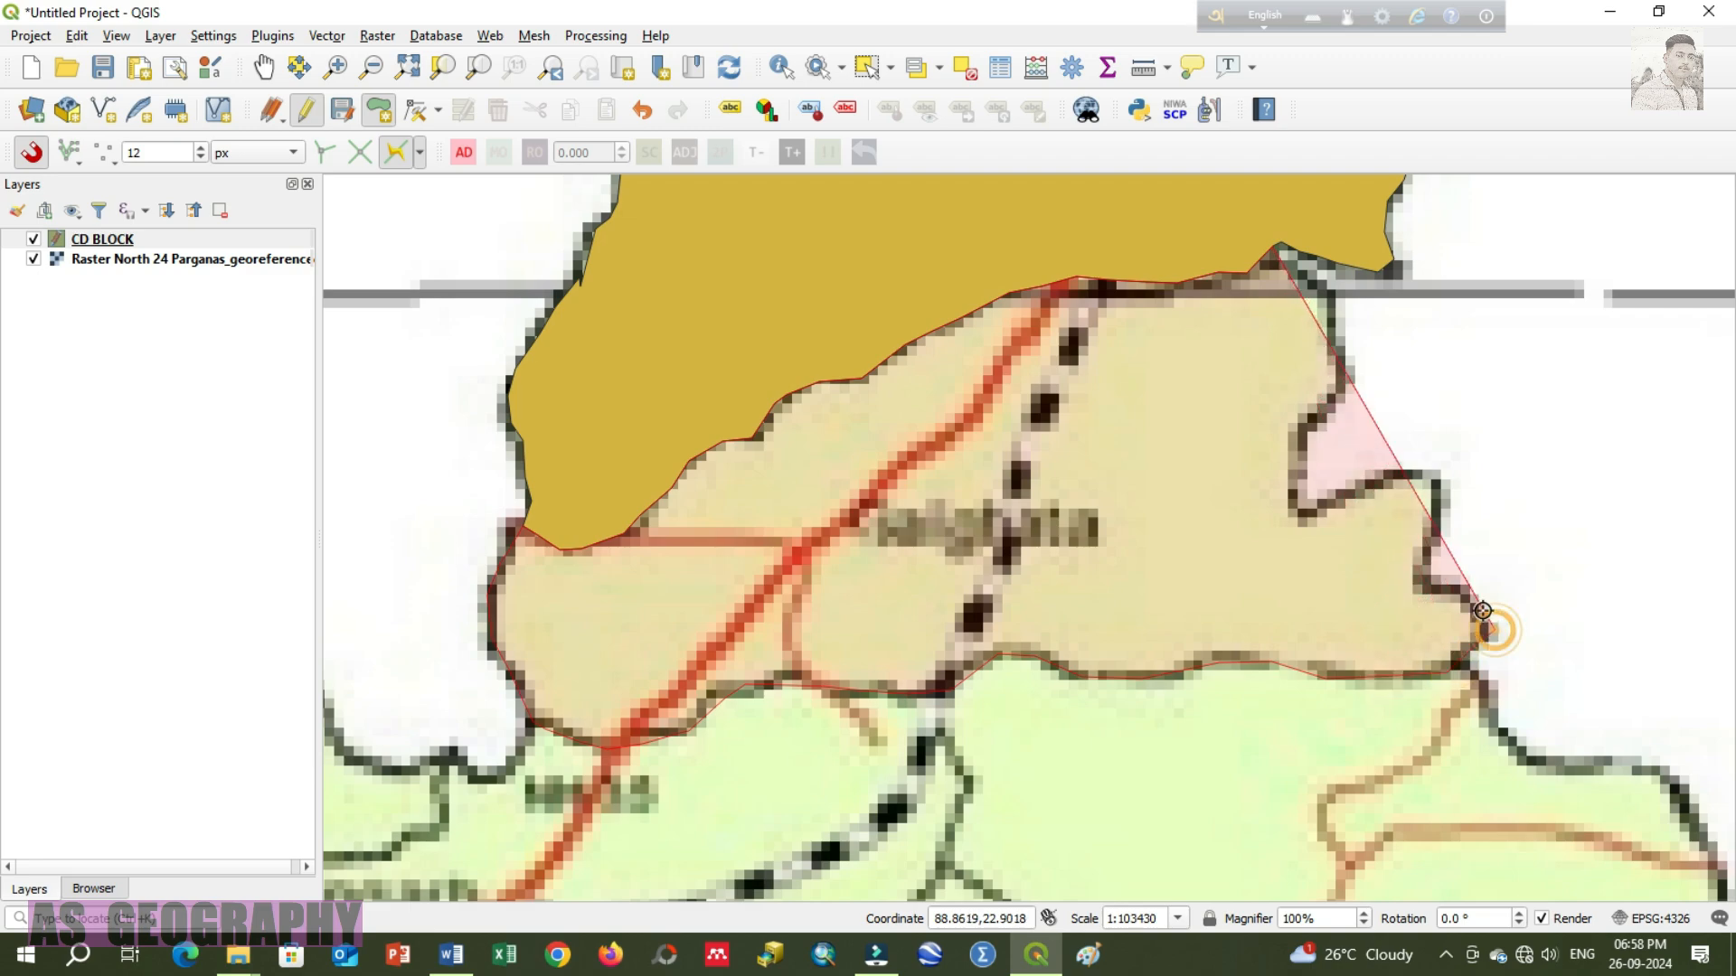
Step: Digitize Gaighata's eastern boundary from its south-eastern tip northward, around the notch, back to the starting corner on Bongaon's boundary
{"action": "left_click", "coordinate": [1429, 563]}
{"action": "left_click", "coordinate": [1436, 481]}
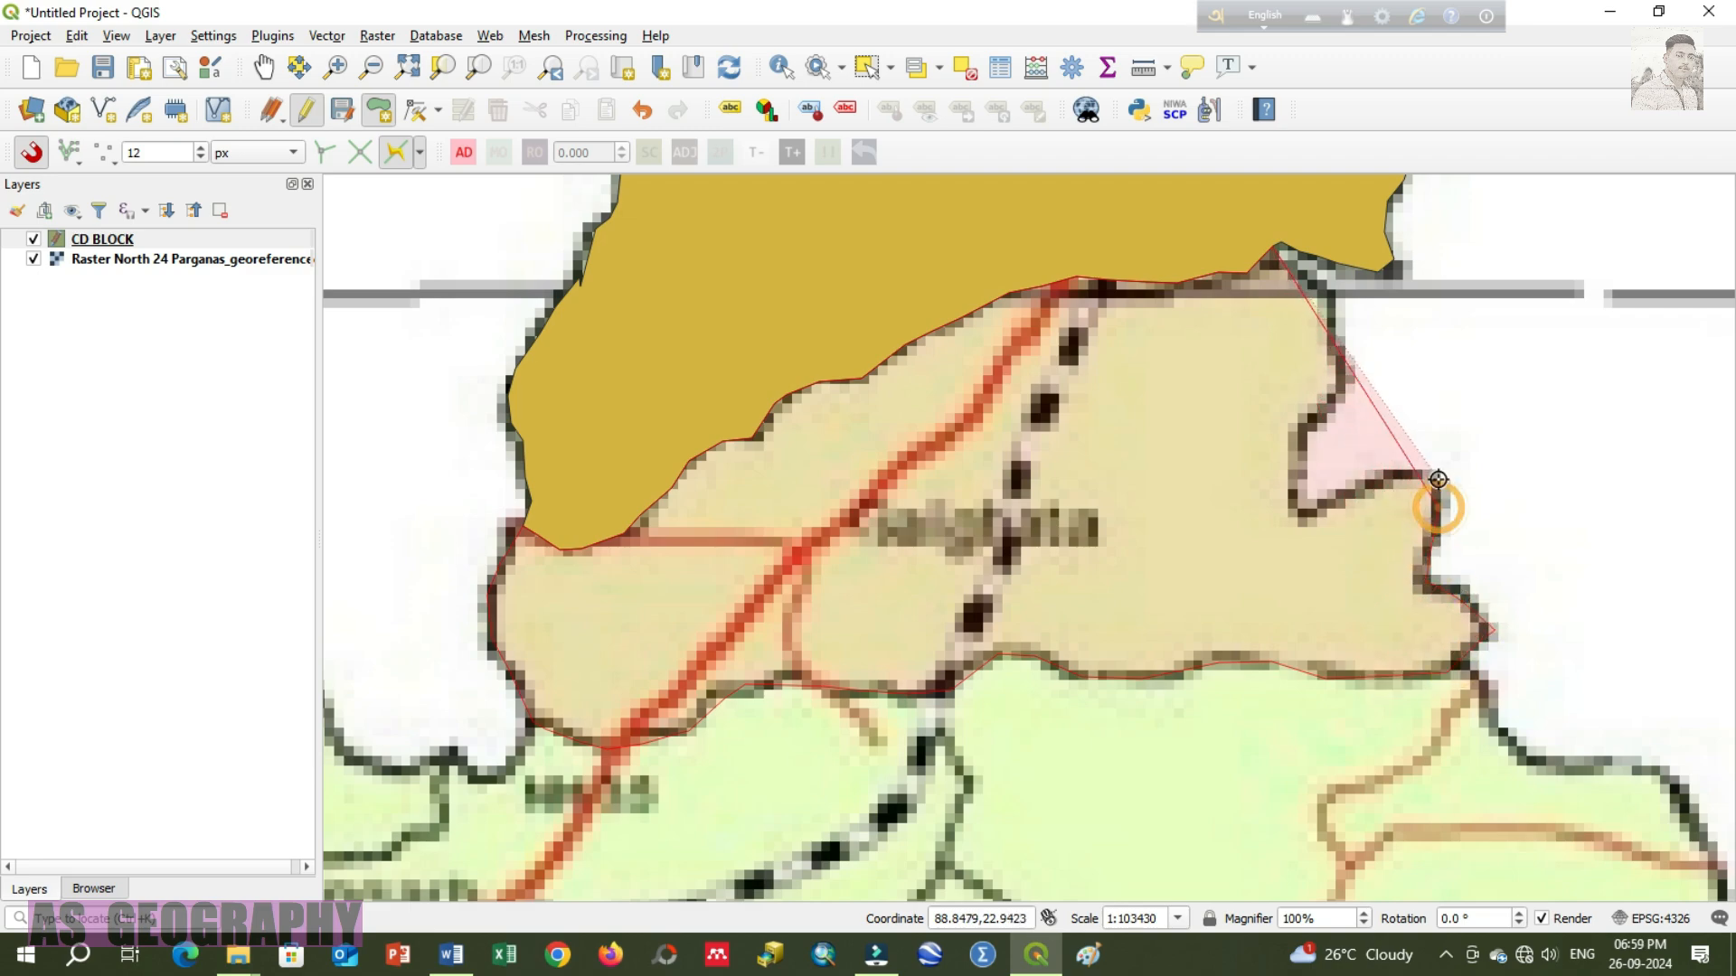
{"action": "left_click", "coordinate": [1386, 482]}
{"action": "left_click", "coordinate": [1302, 515]}
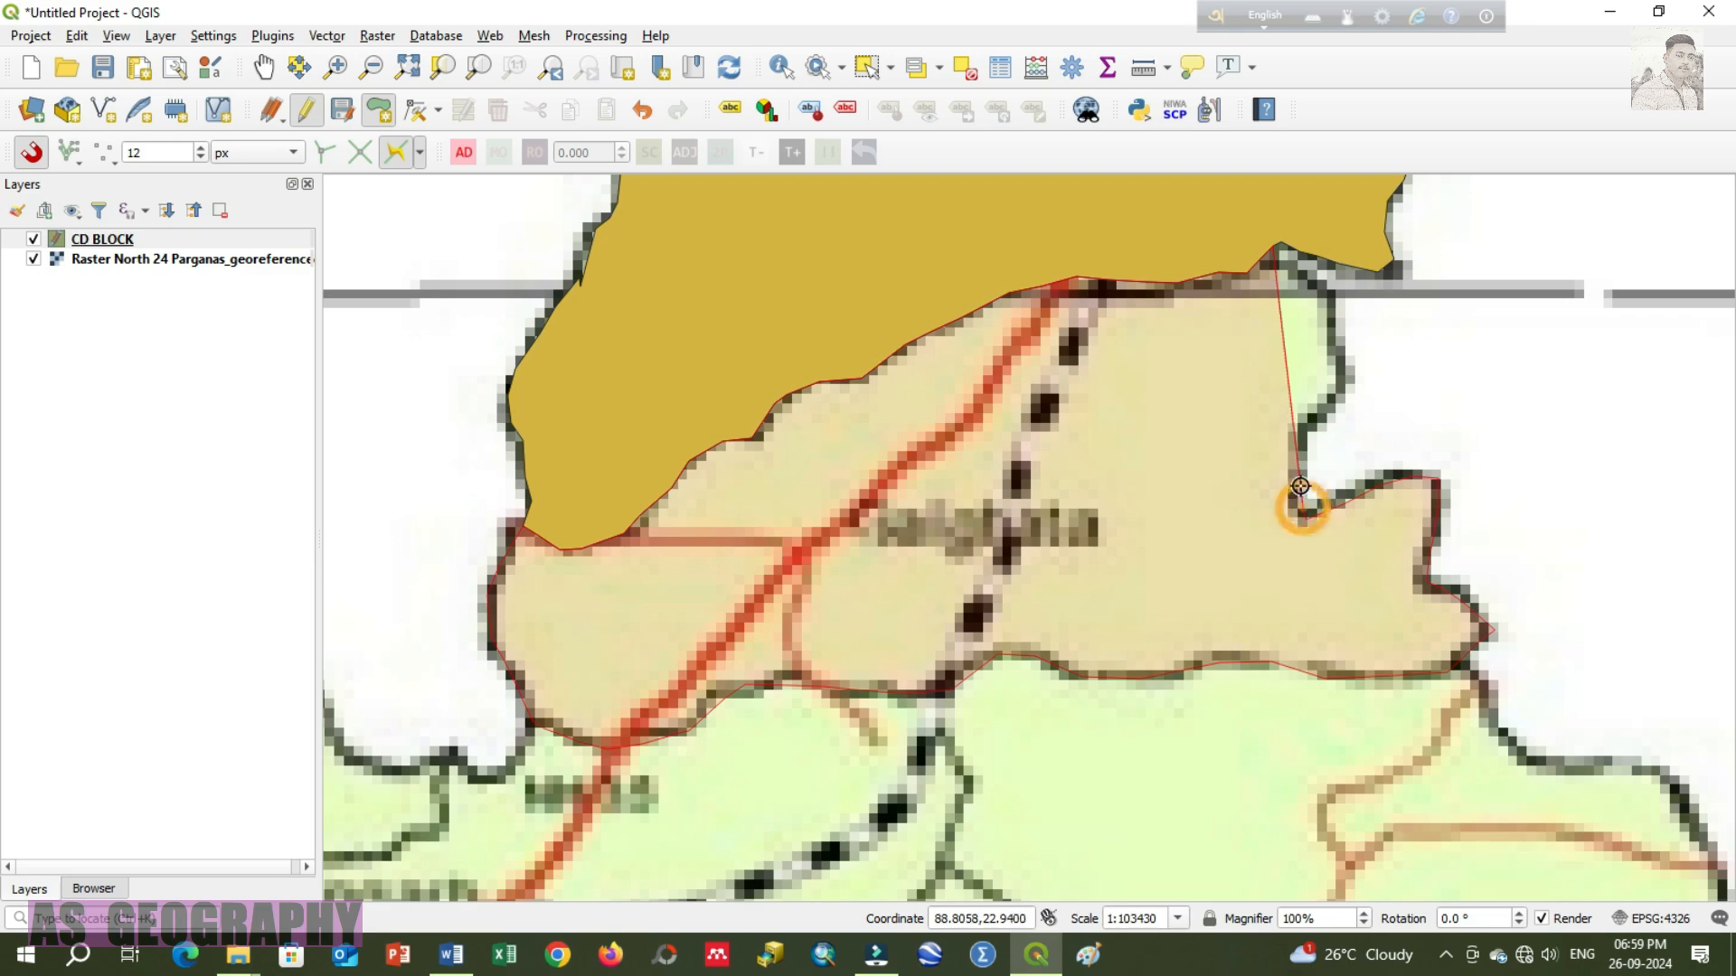
{"action": "left_click", "coordinate": [1296, 455]}
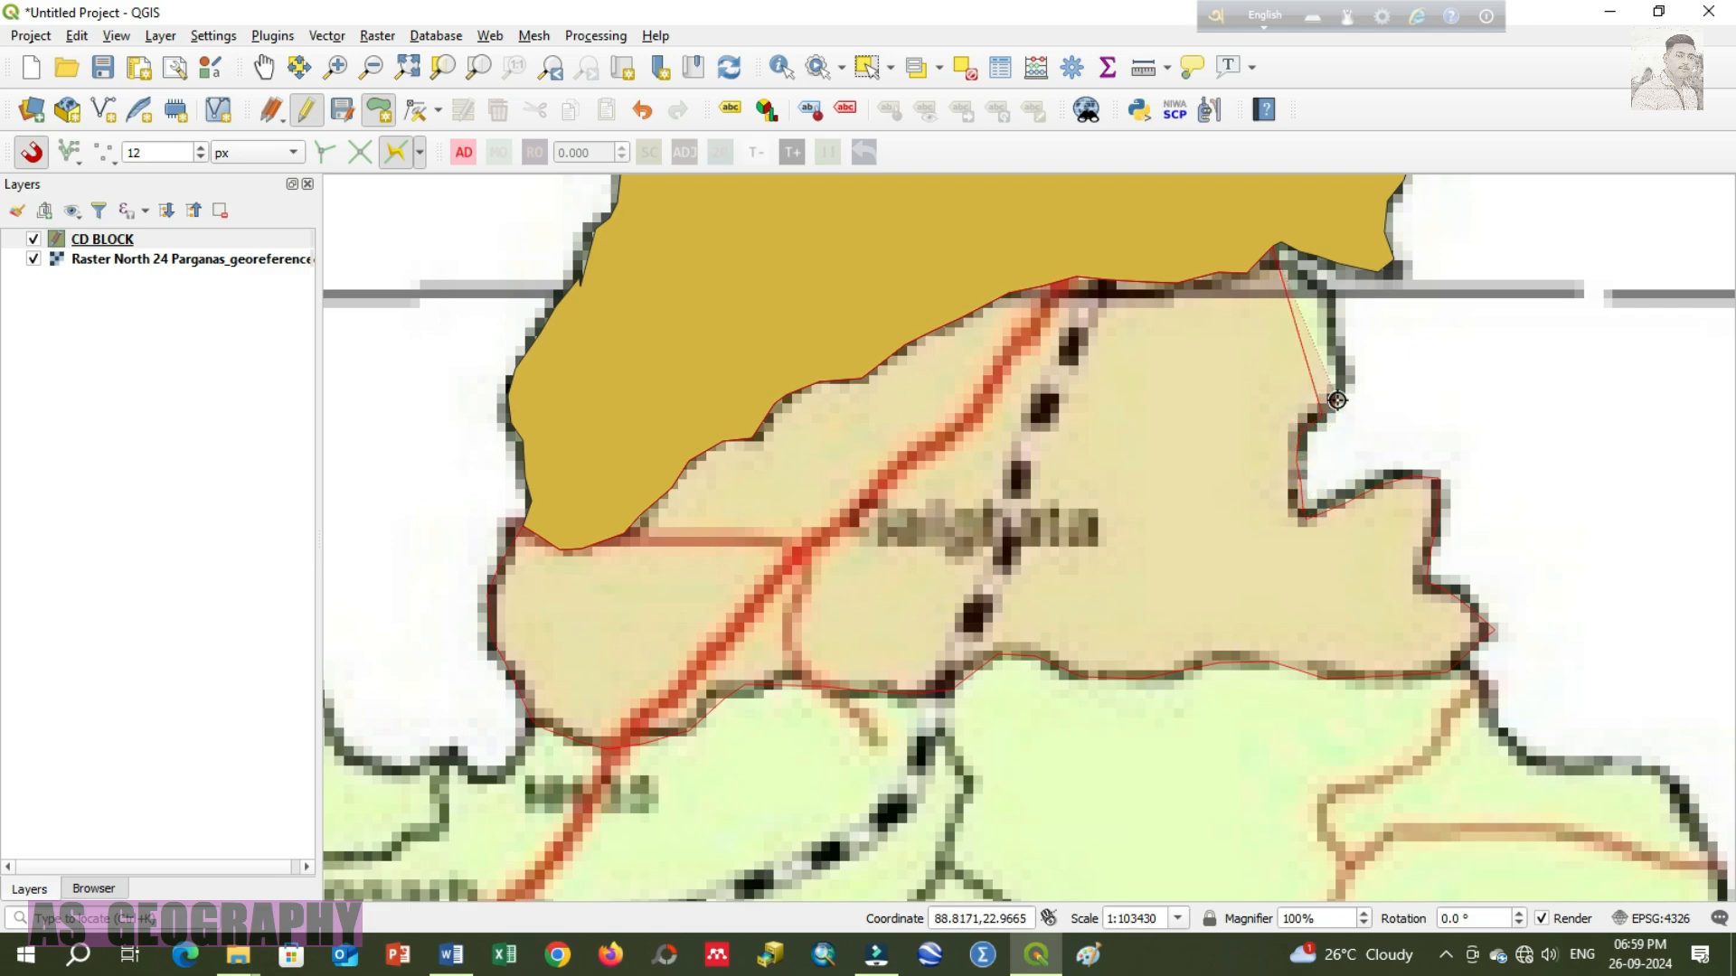
{"action": "left_click", "coordinate": [1343, 372]}
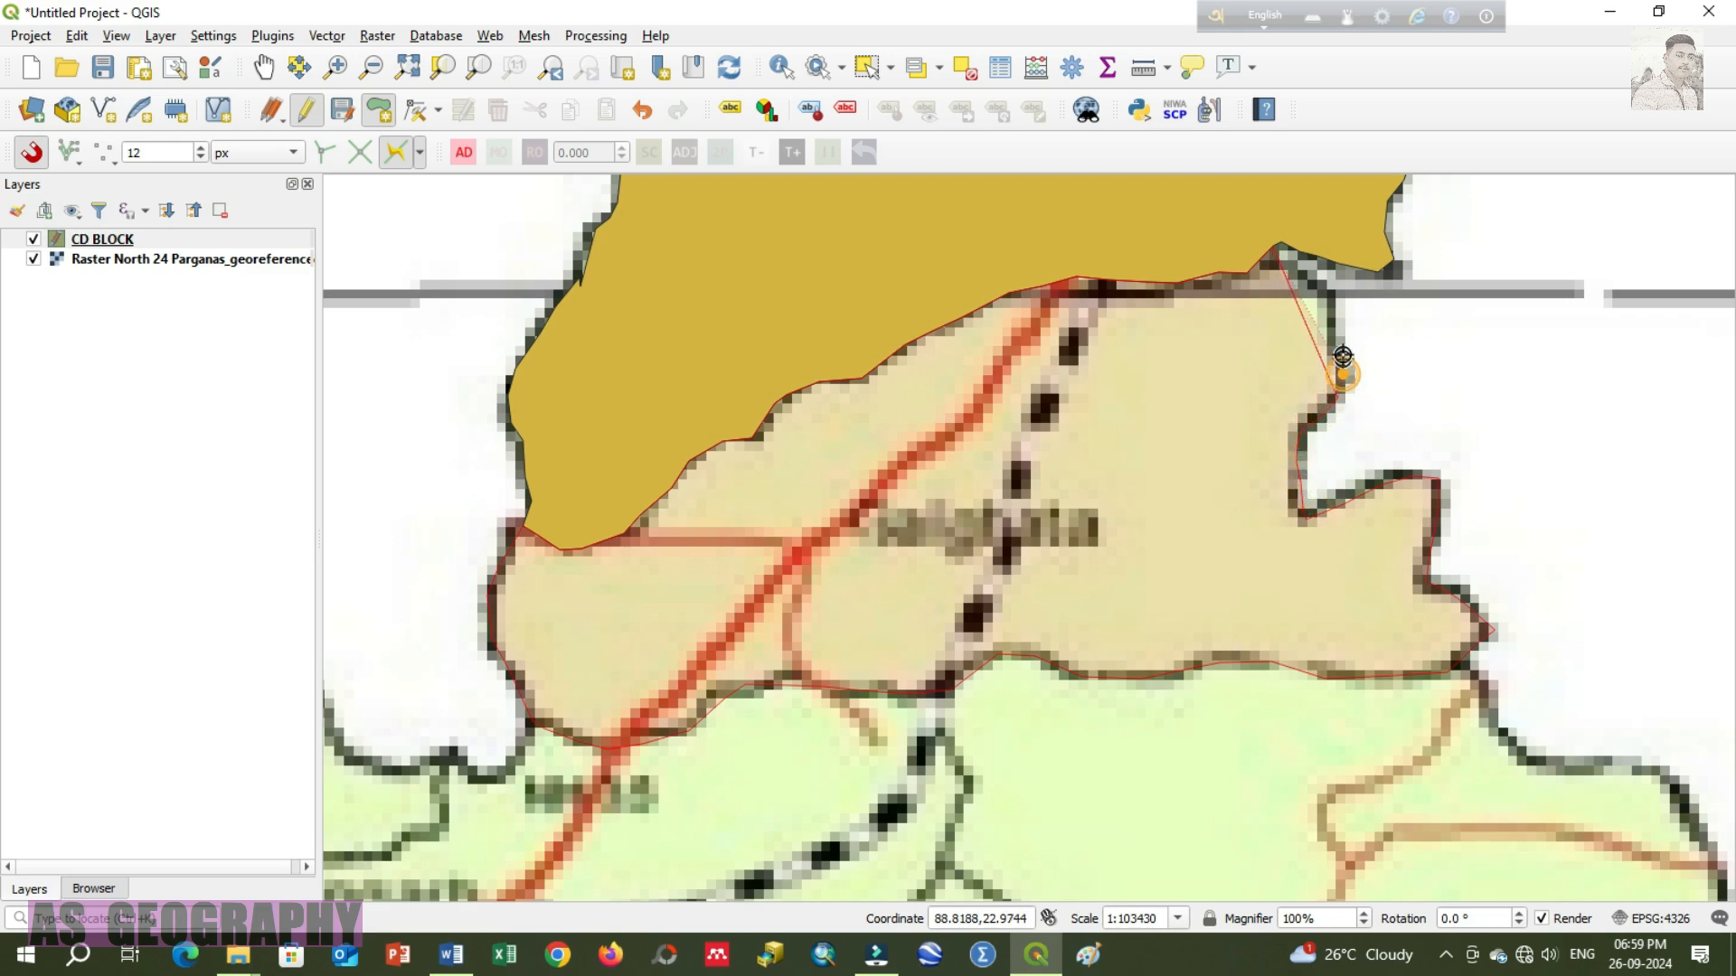
{"action": "left_click", "coordinate": [1300, 272]}
{"action": "left_click", "coordinate": [1284, 265]}
Step: Finish the Gaighata polygon and save its attributes with id 3 and CD_BLOCK GAIGHATA
{"action": "right_click", "coordinate": [1282, 260]}
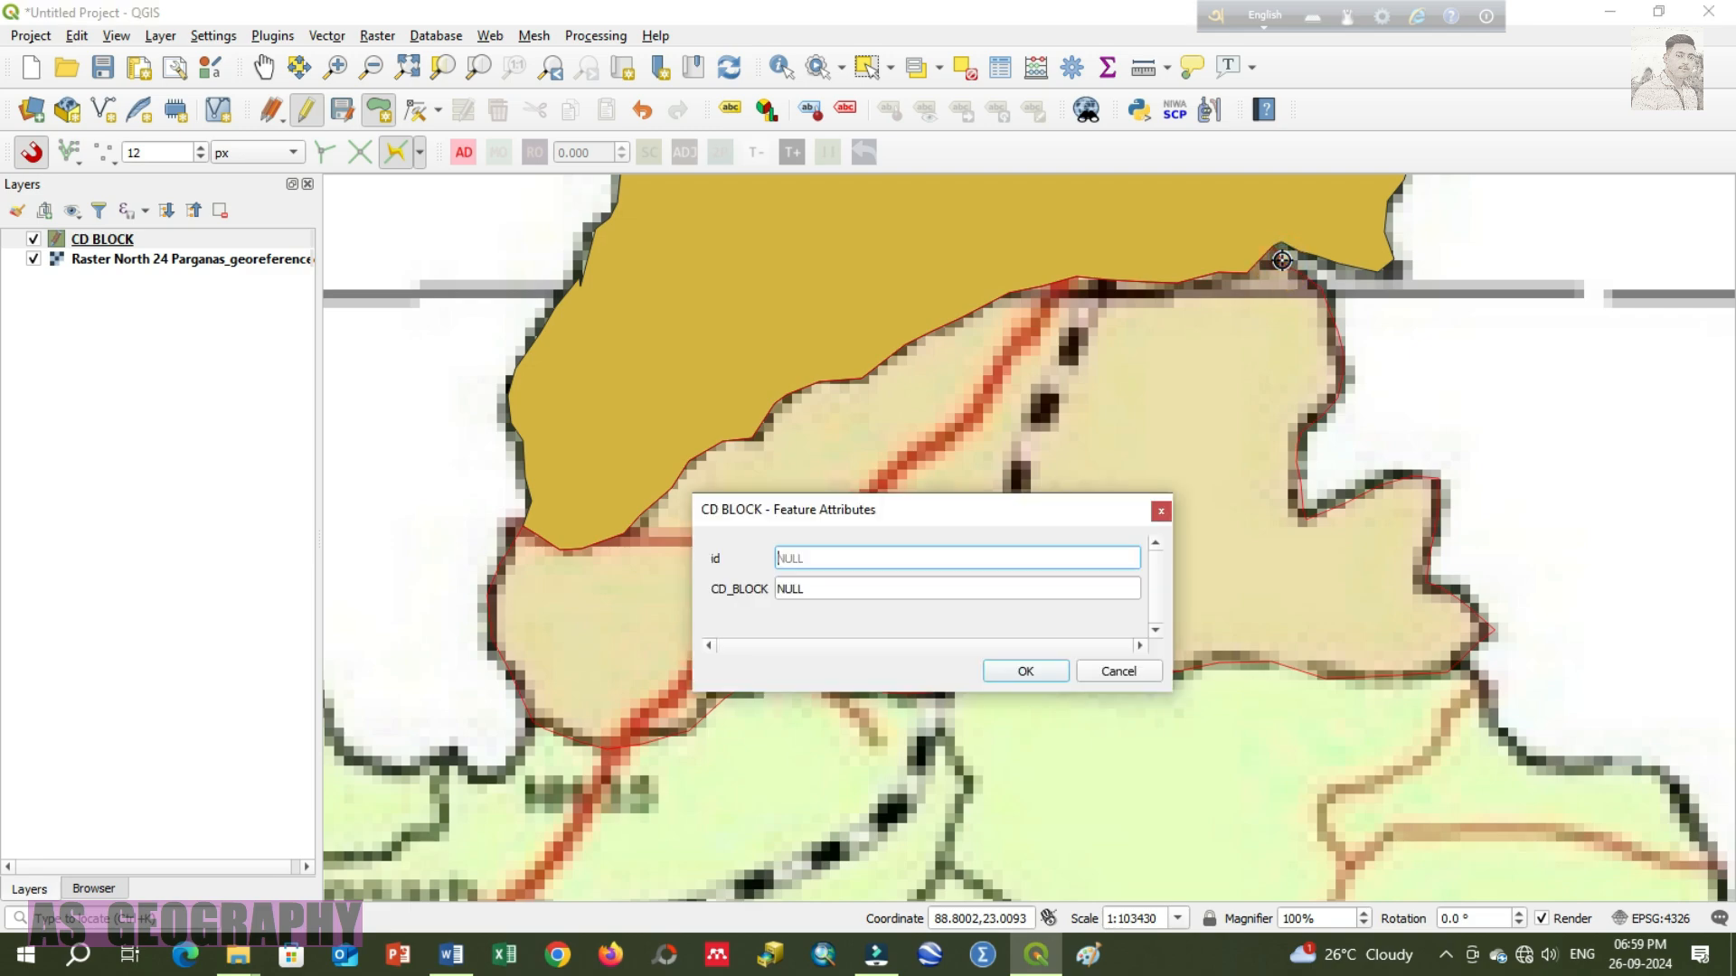
{"action": "left_click", "coordinate": [806, 560]}
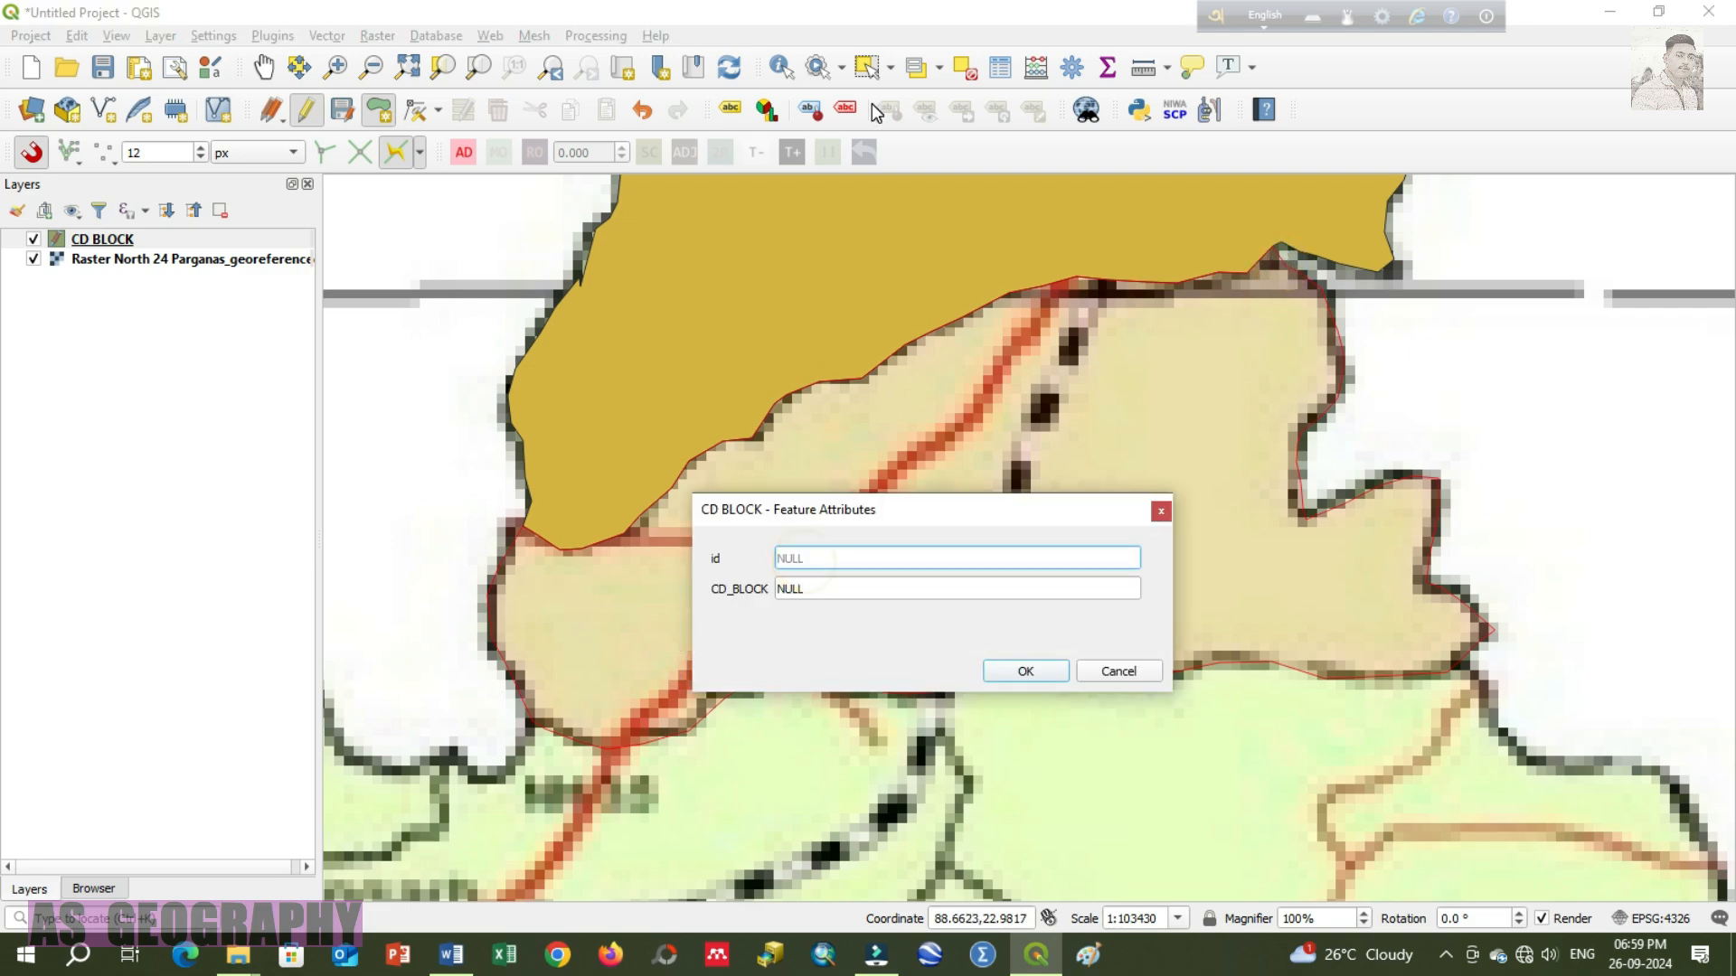
{"action": "type", "text": "3"}
{"action": "left_click", "coordinate": [816, 586]}
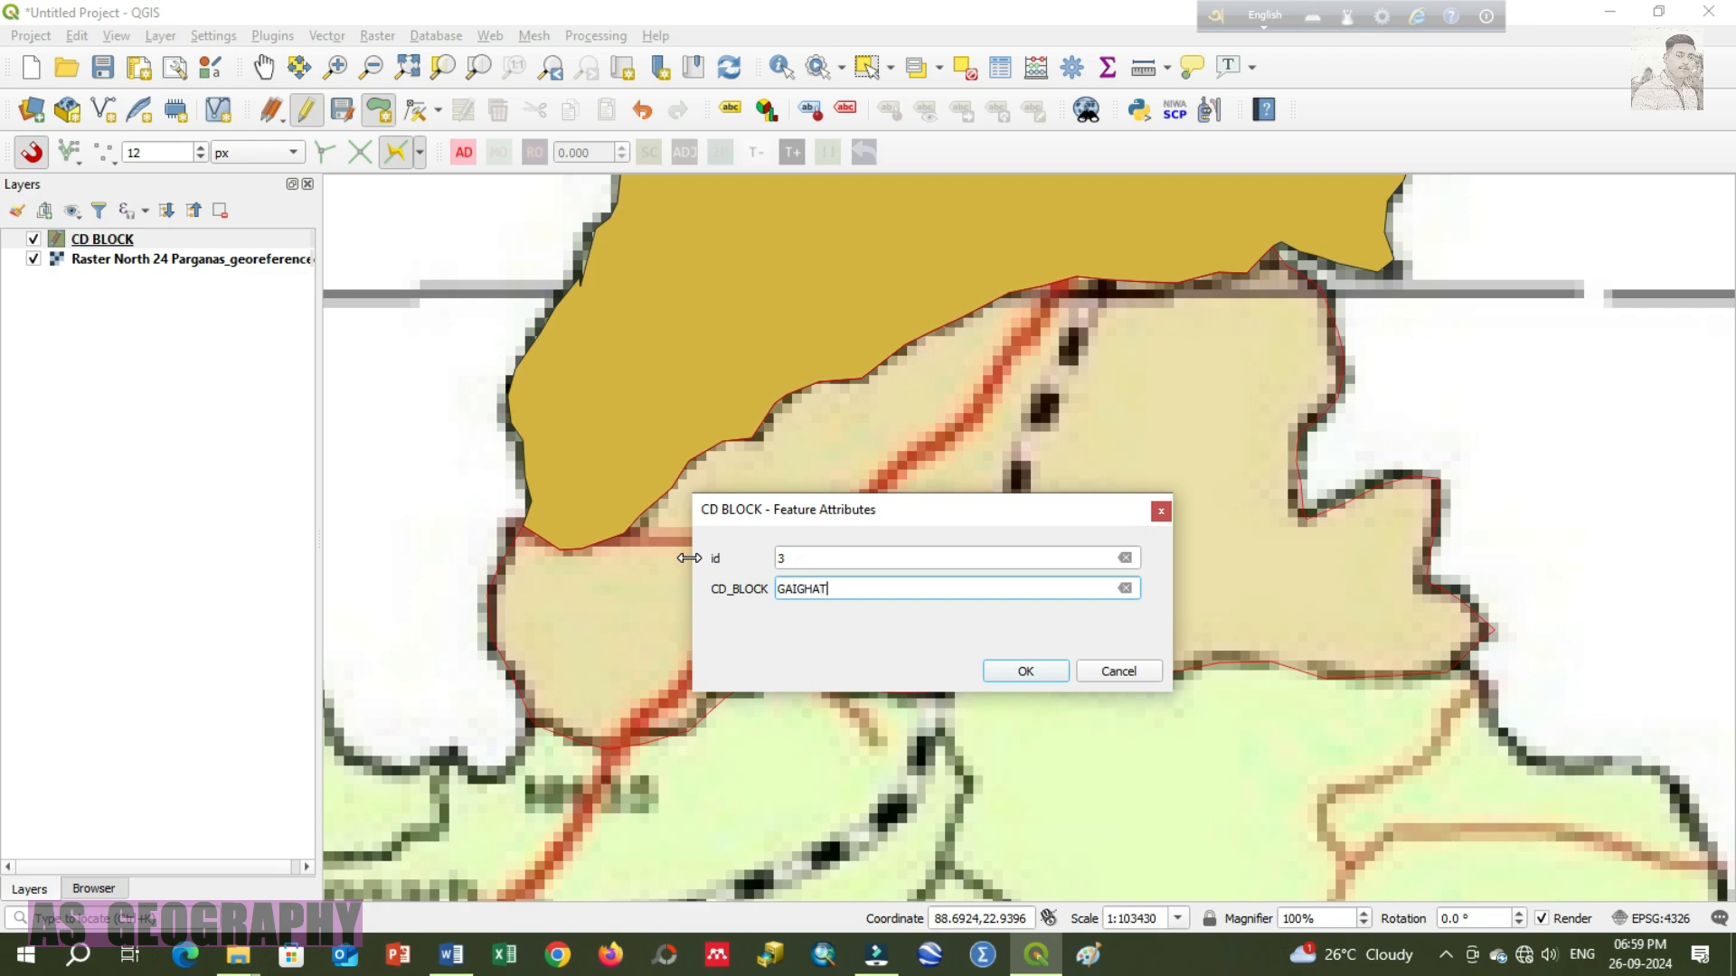
{"action": "left_click", "coordinate": [1037, 674]}
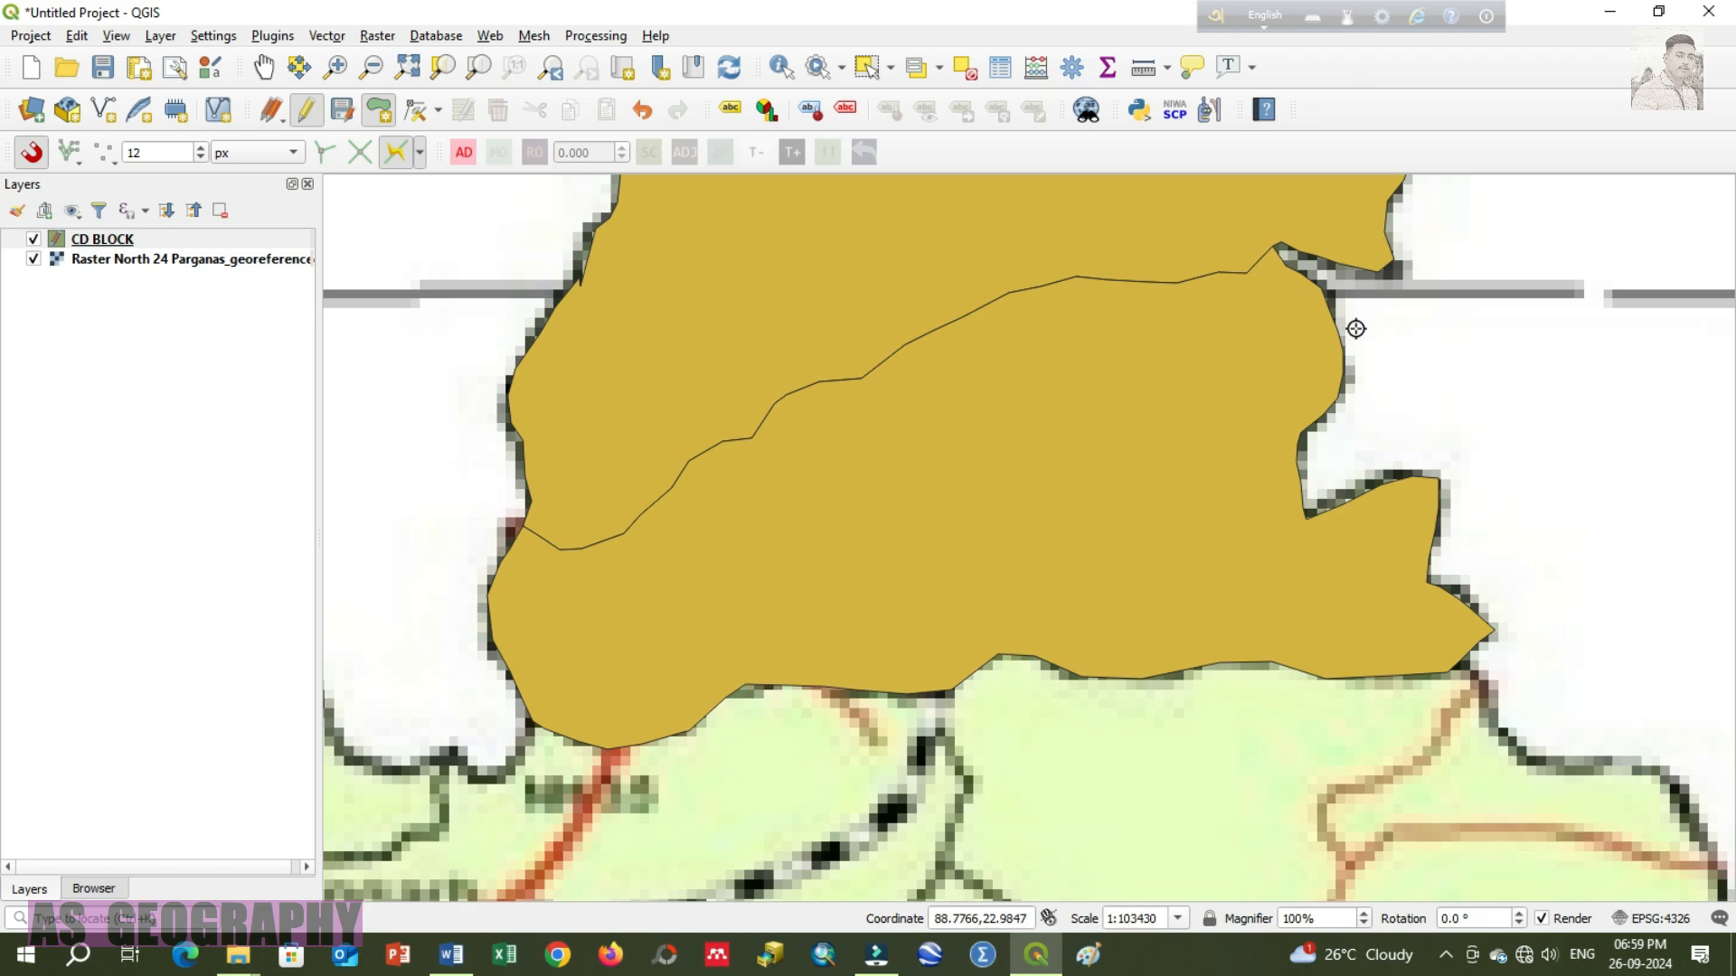
Step: Zoom to the full extent of the CD BLOCK layer and hide the georeferenced North 24 Parganas raster
{"action": "right_click", "coordinate": [128, 236]}
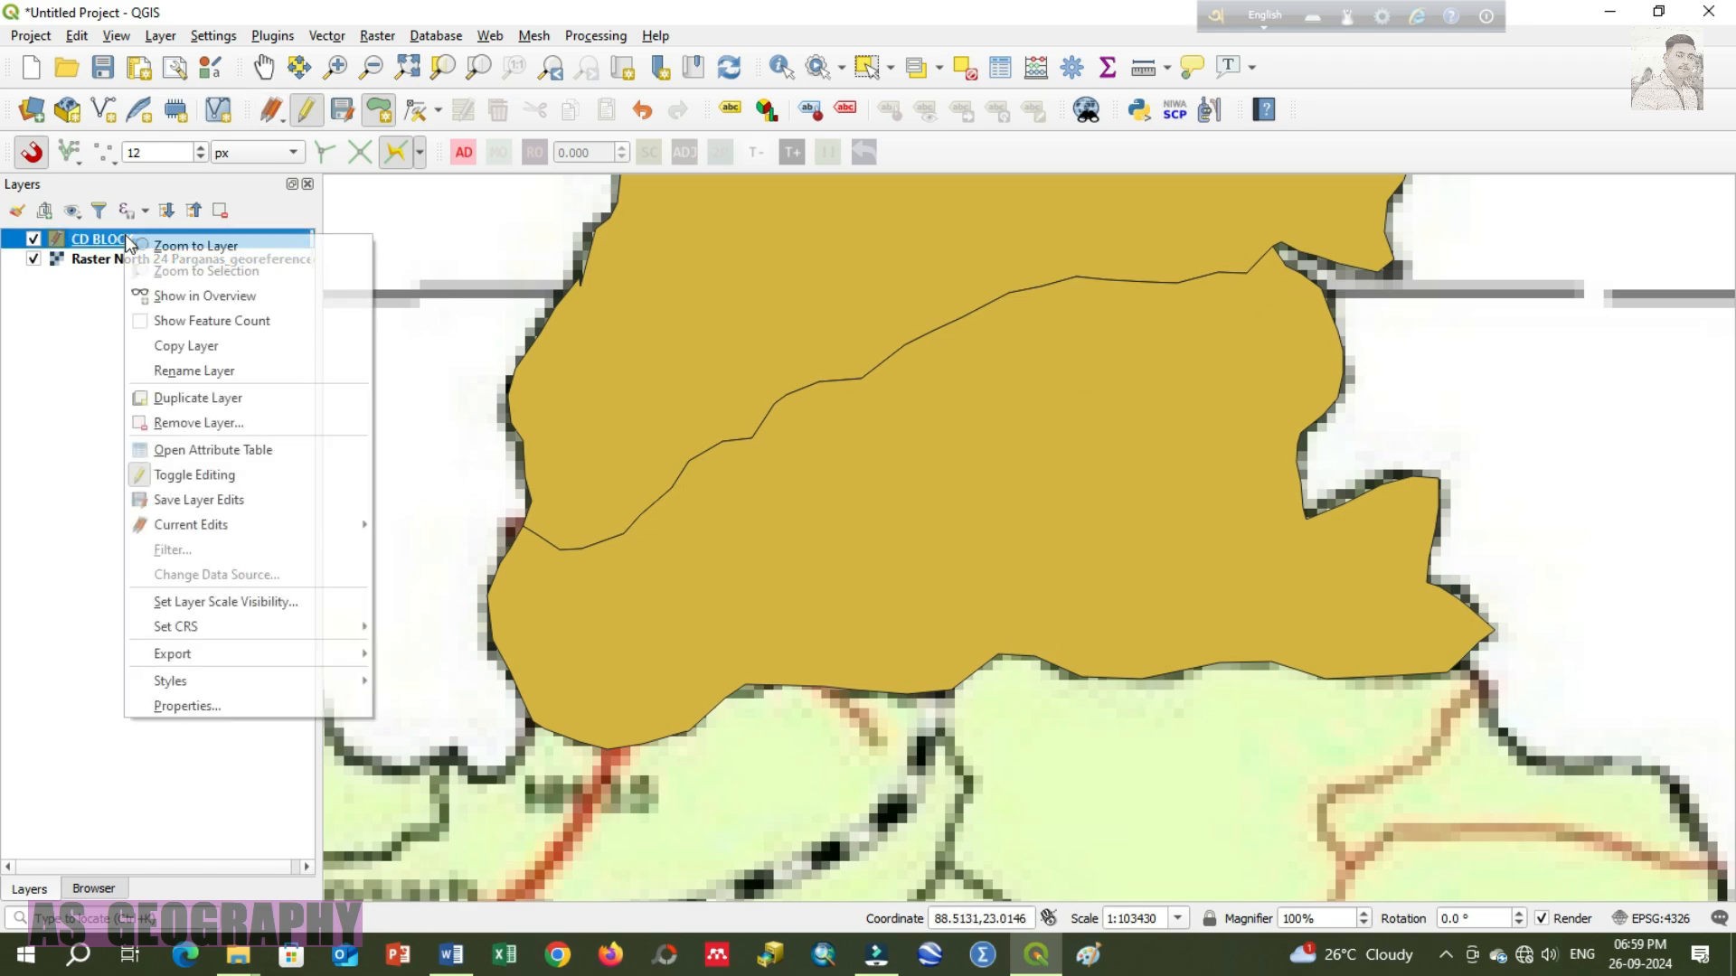
{"action": "left_click", "coordinate": [167, 245]}
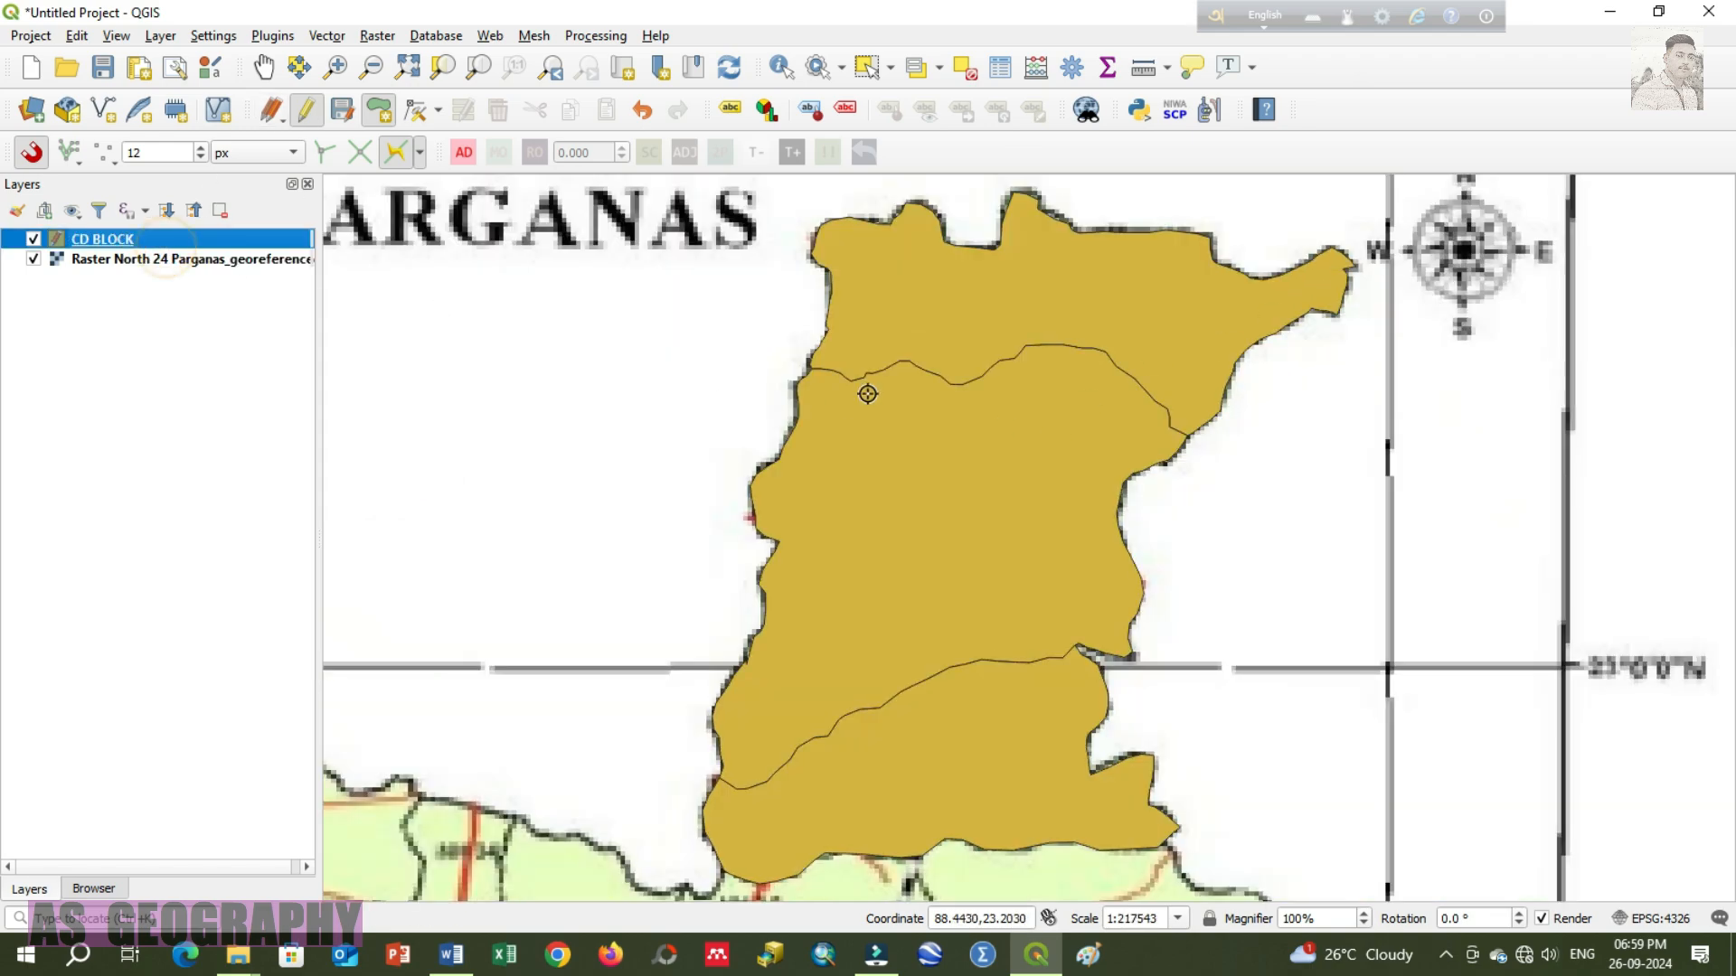
{"action": "left_click", "coordinate": [33, 259]}
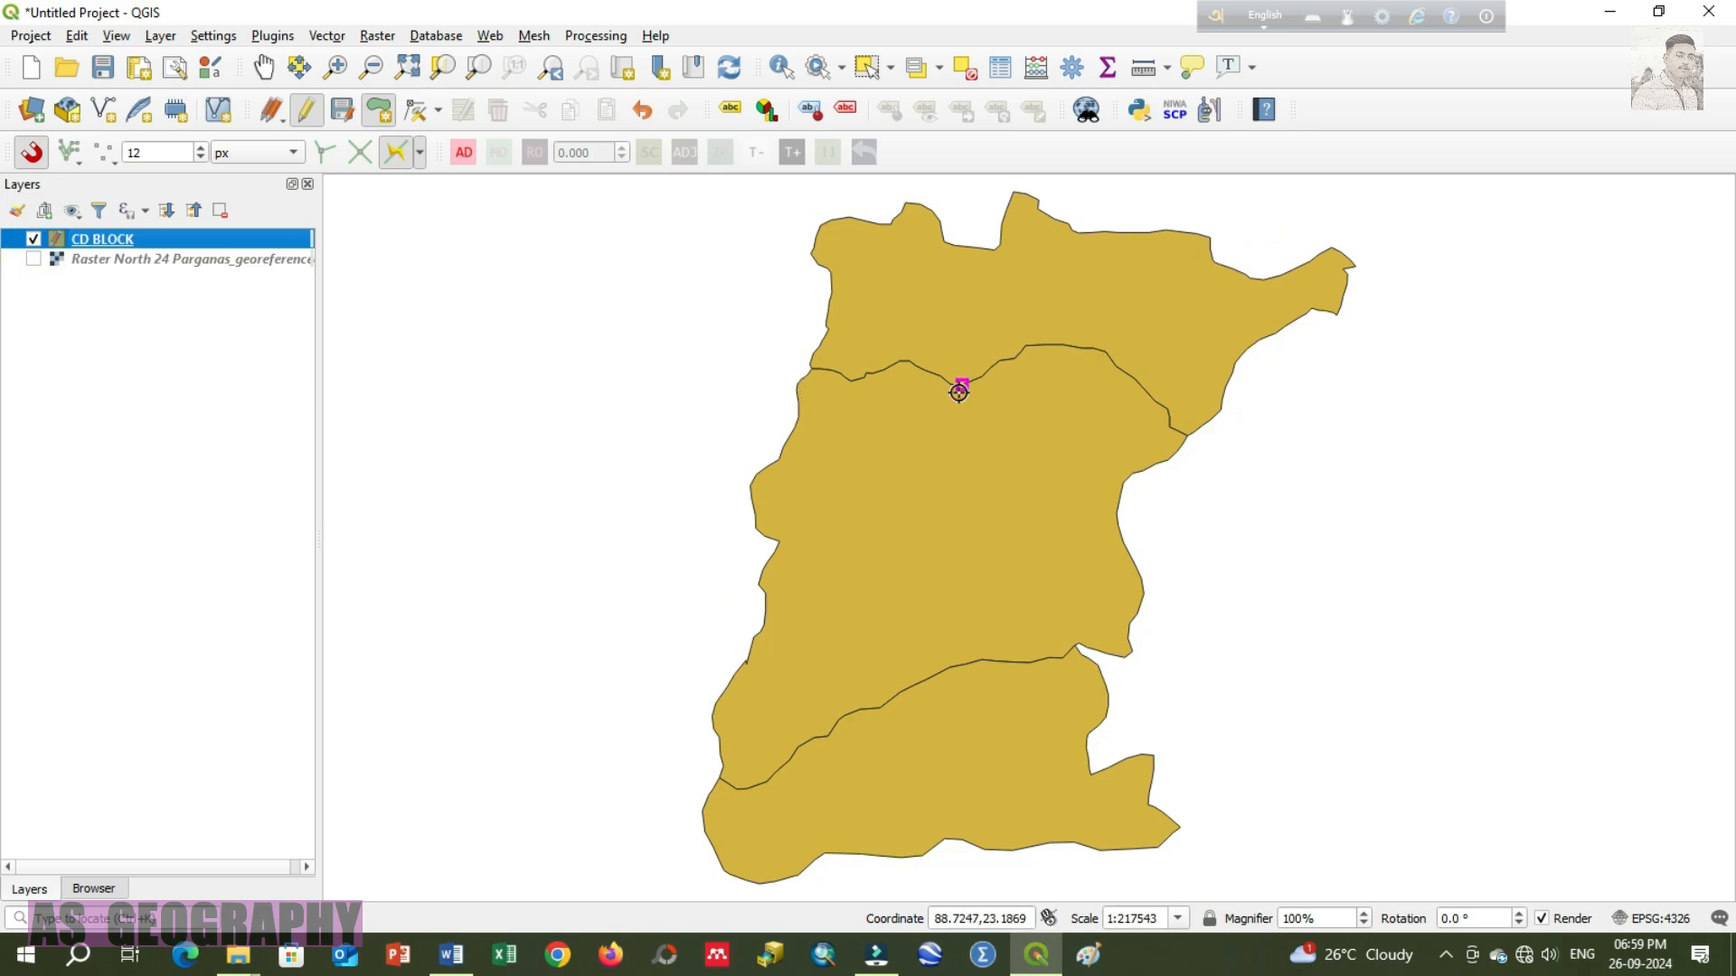
Step: Examine the digitized block polygons and their shared boundaries without the raster, finishing with a full-extent view
{"action": "left_click", "coordinate": [270, 67]}
{"action": "left_click_drag", "start_coordinate": [921, 461], "coordinate": [909, 402]}
{"action": "left_click_drag", "start_coordinate": [946, 495], "coordinate": [953, 550]}
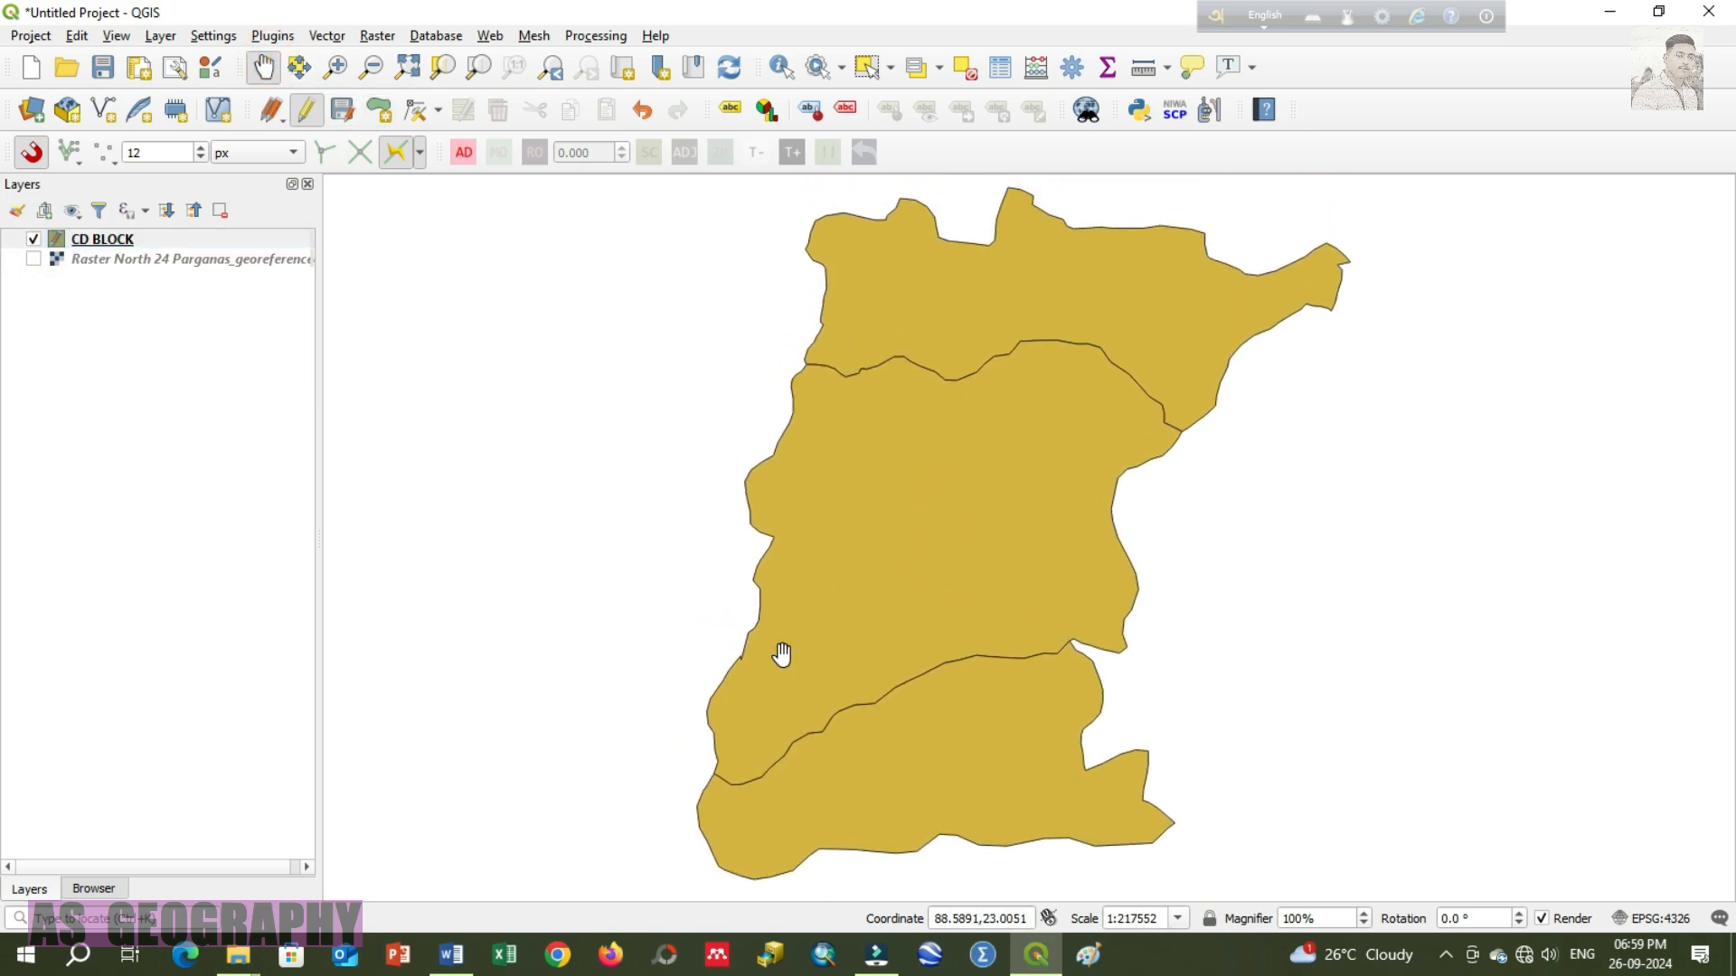
{"action": "left_click_drag", "start_coordinate": [863, 440], "coordinate": [855, 458]}
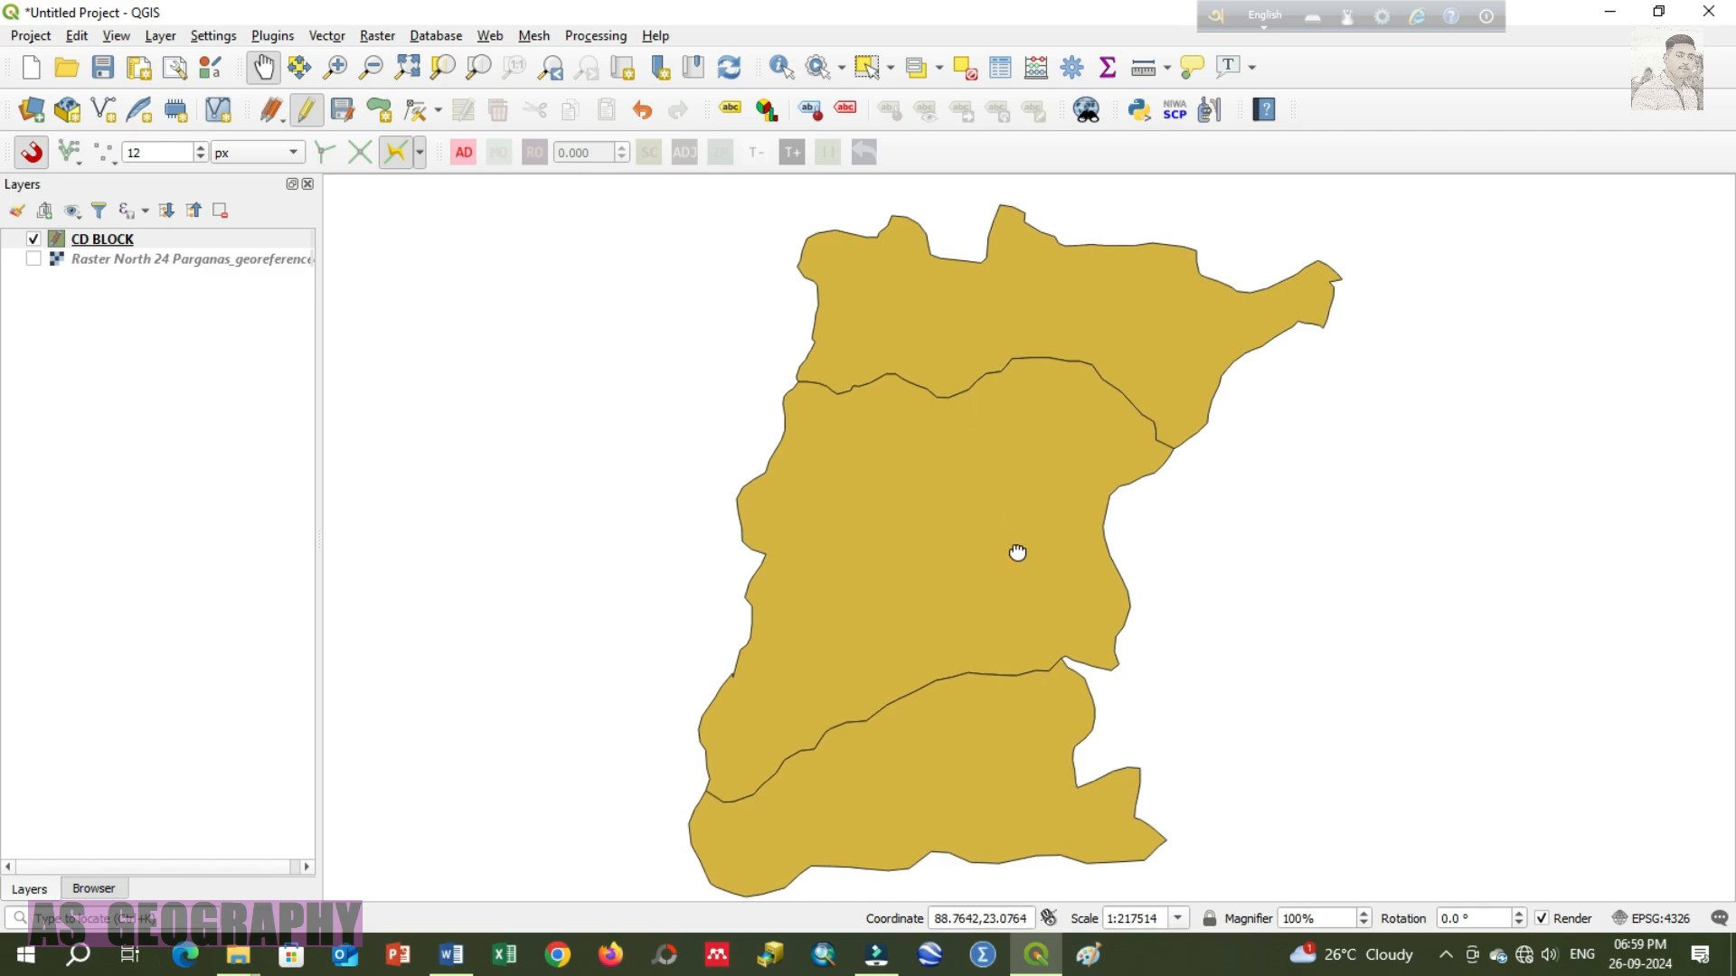
{"action": "left_click_drag", "start_coordinate": [1019, 552], "coordinate": [1032, 525]}
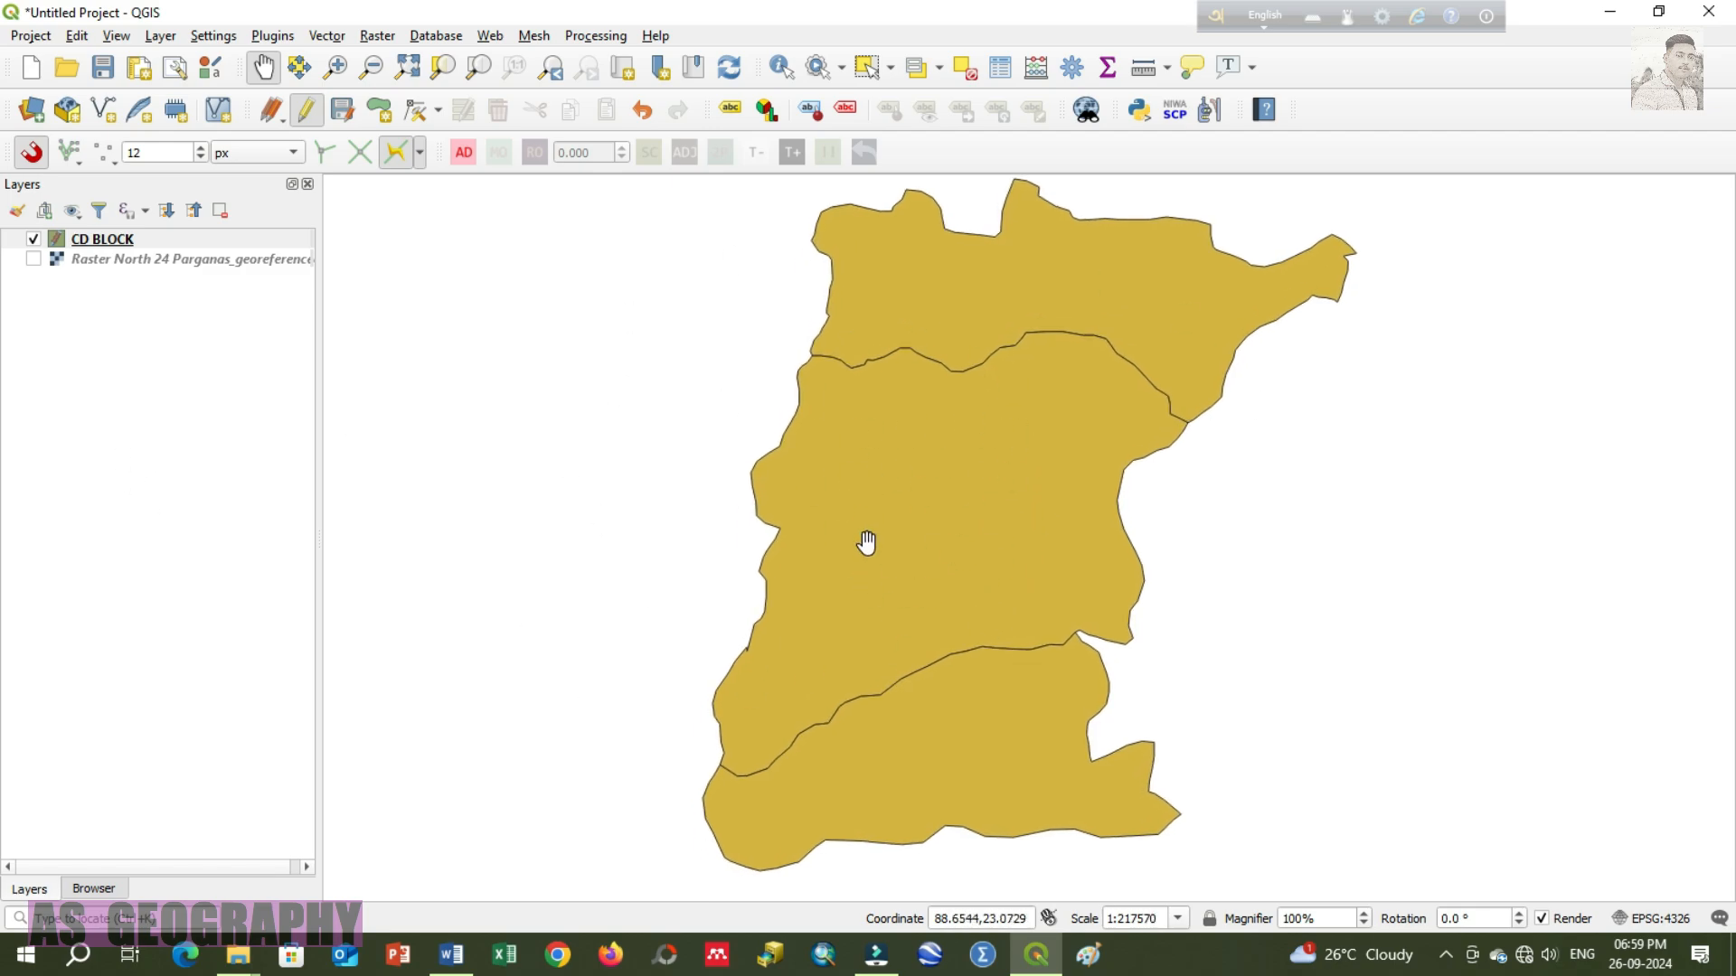
{"action": "scroll", "coordinate": [992, 500], "scroll_direction": "down", "scroll_amount": 2}
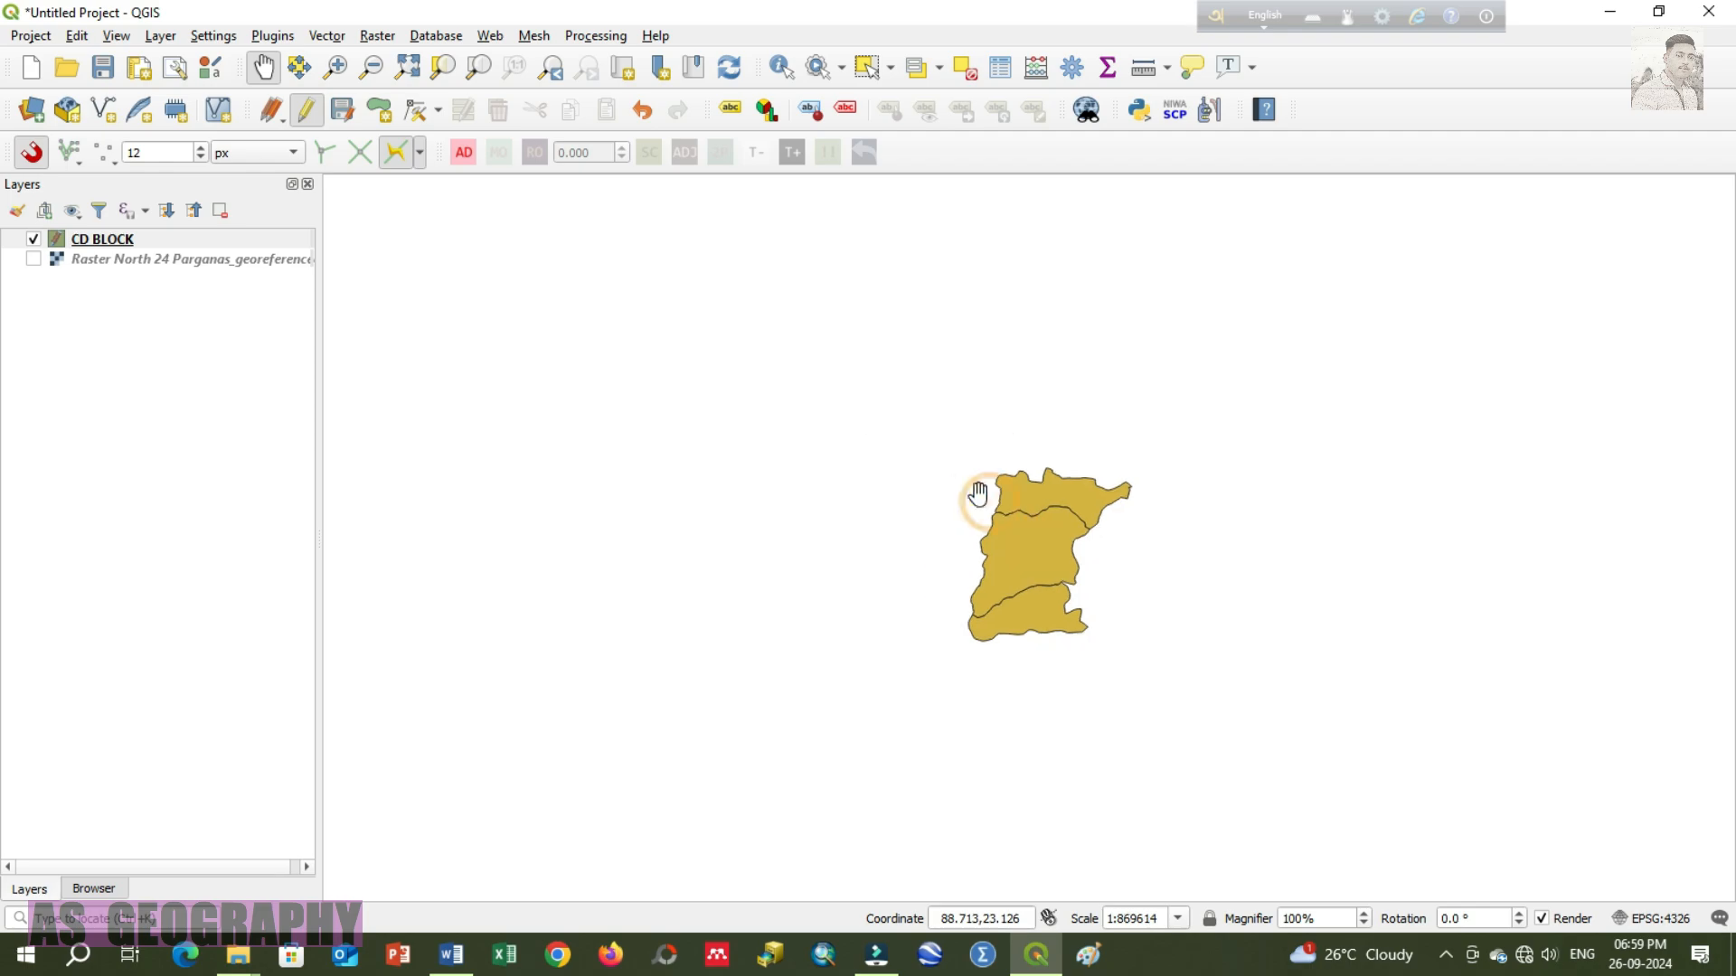
{"action": "left_click", "coordinate": [412, 68]}
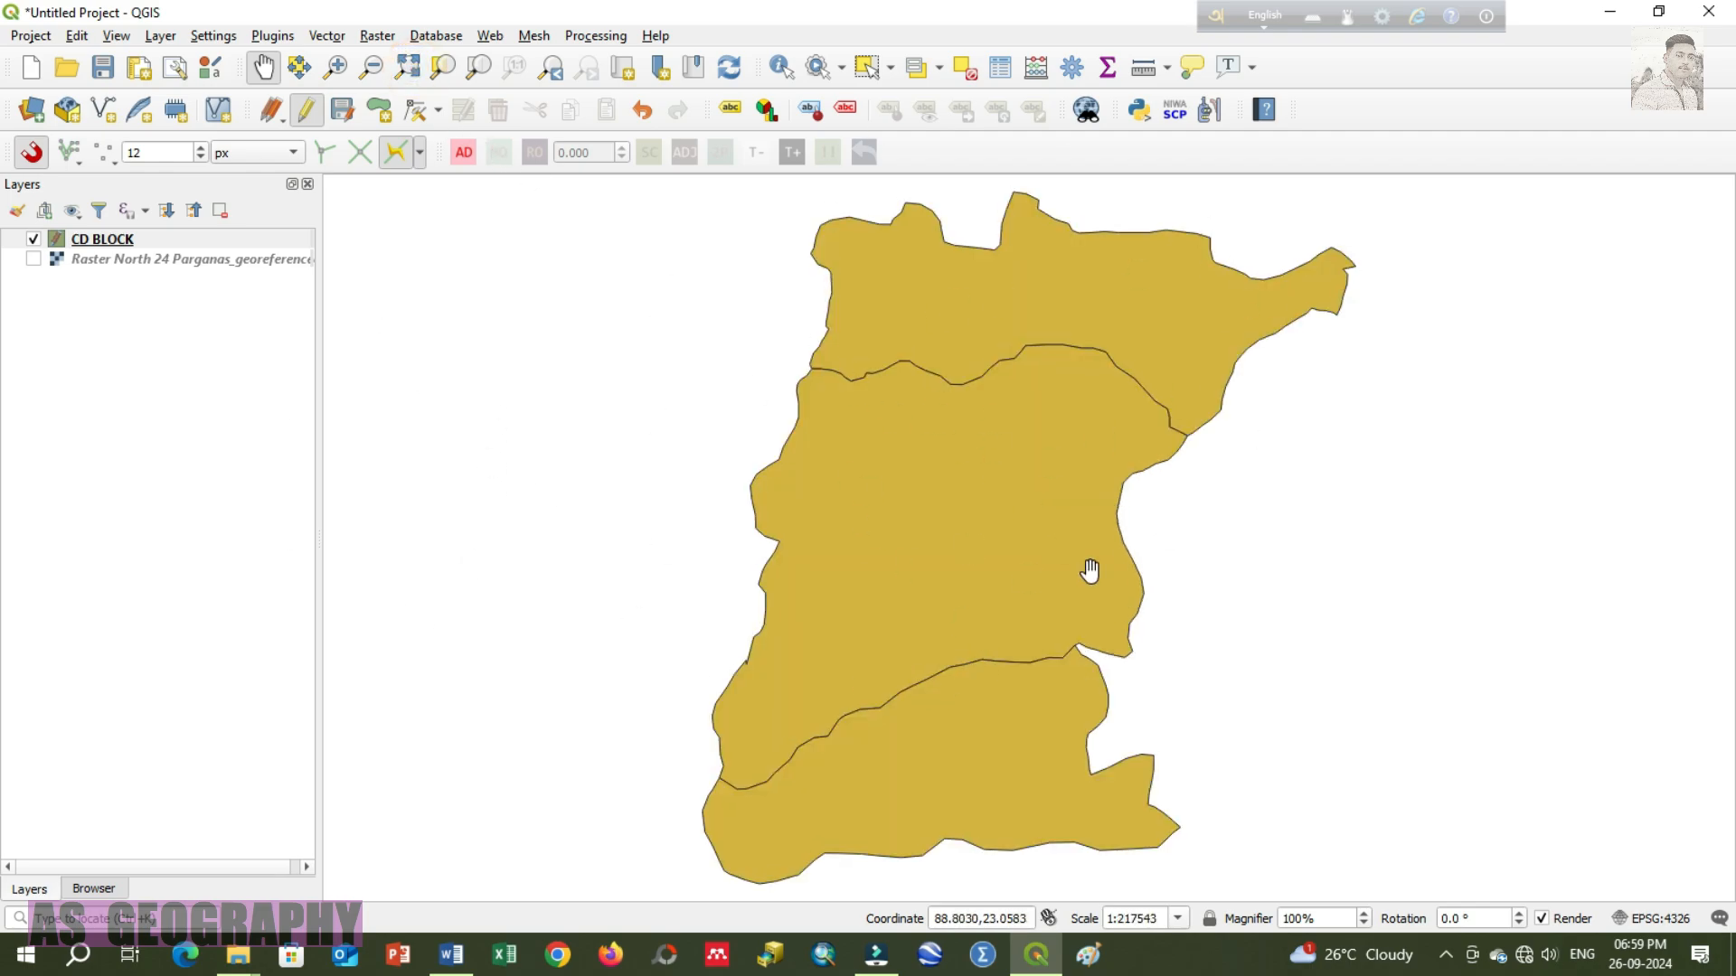
{"action": "left_click", "coordinate": [115, 239]}
{"action": "right_click", "coordinate": [118, 242]}
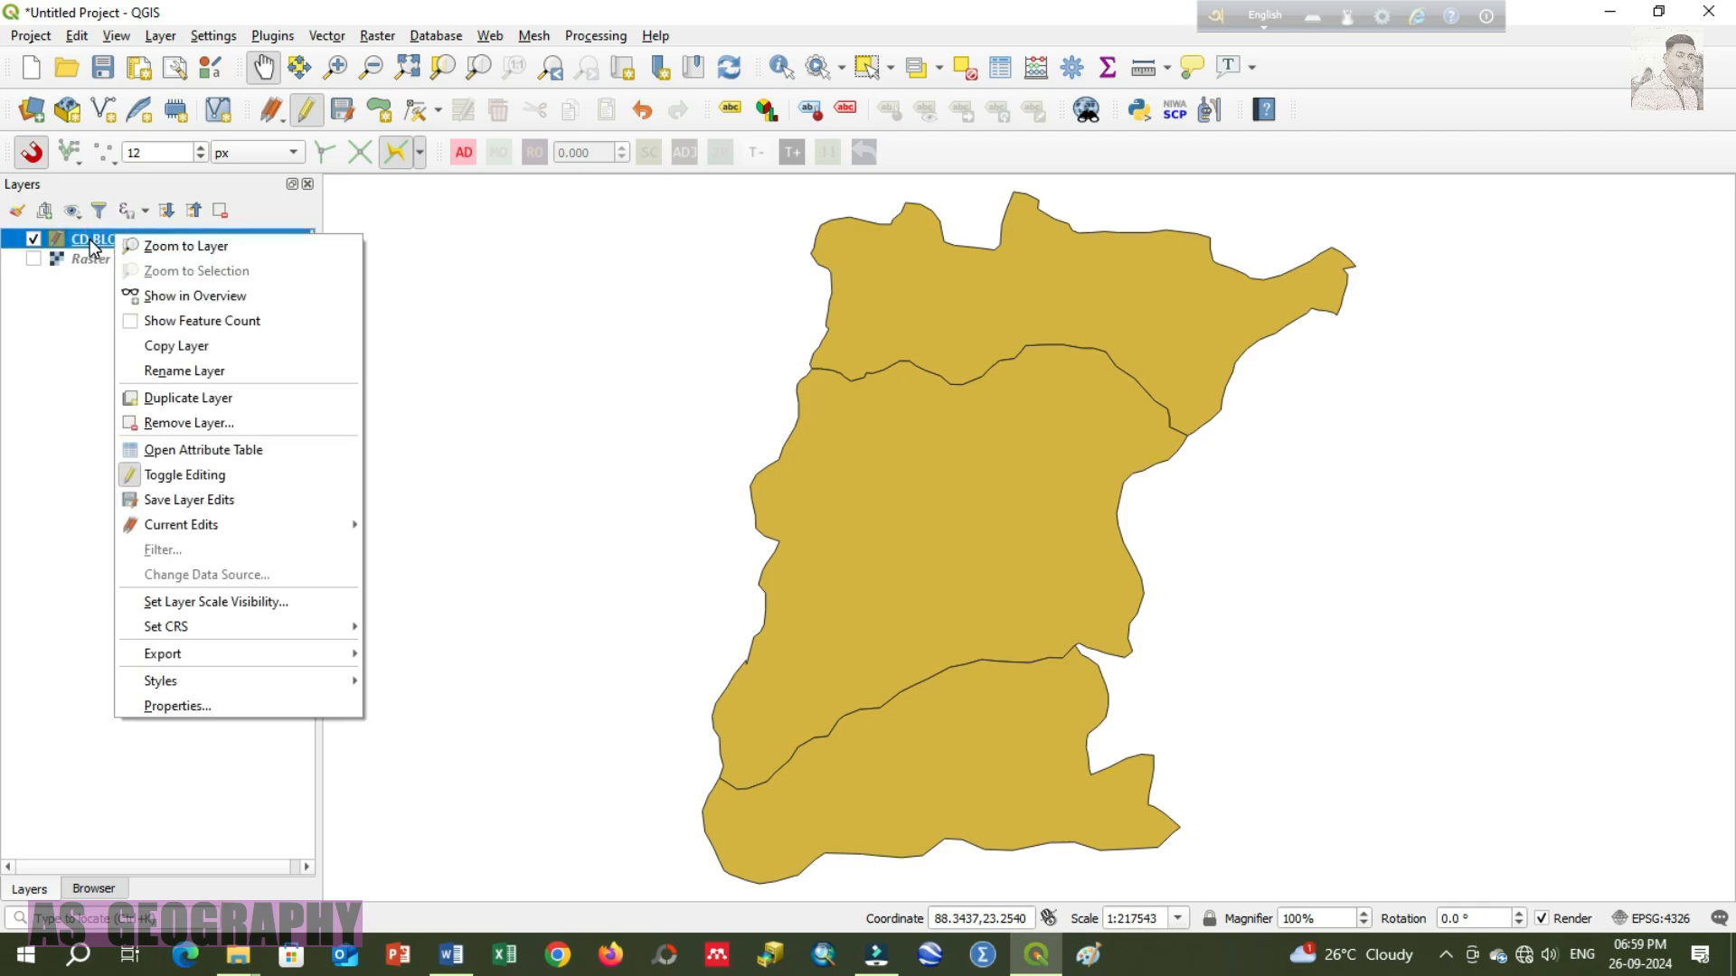
{"action": "left_click", "coordinate": [88, 240]}
{"action": "left_click", "coordinate": [116, 304]}
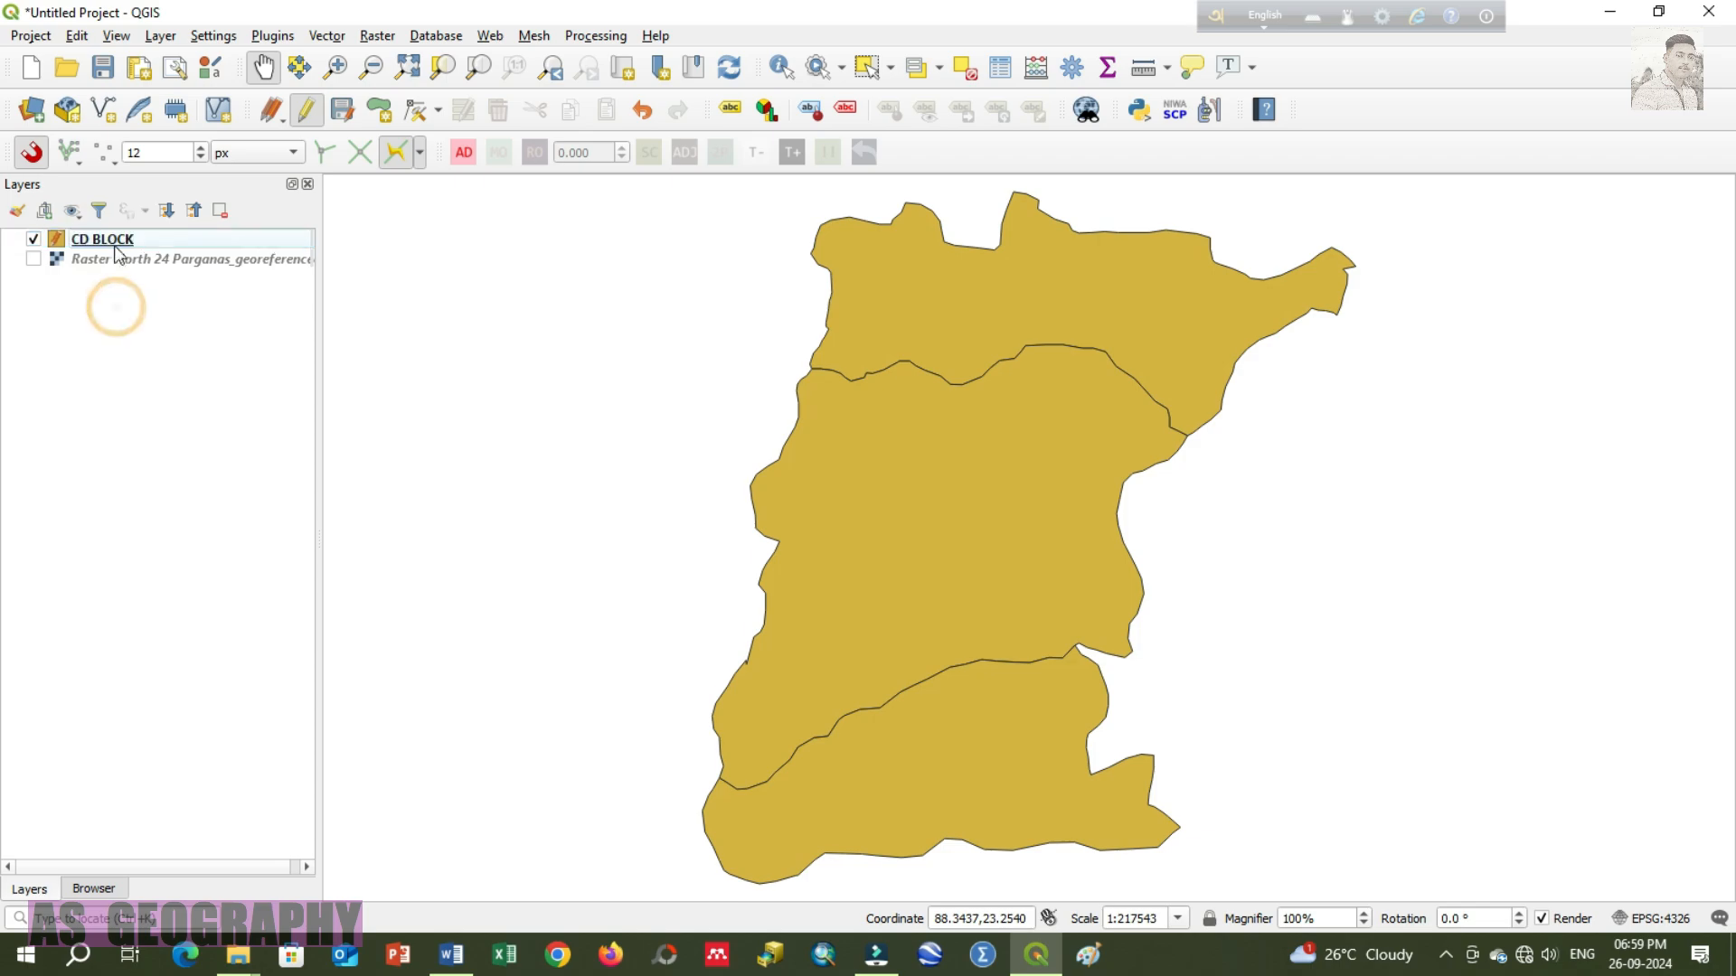
Step: Open the CD BLOCK layer's properties and move the dialog so its section list is fully on screen
{"action": "left_click", "coordinate": [108, 240]}
{"action": "right_click", "coordinate": [114, 241]}
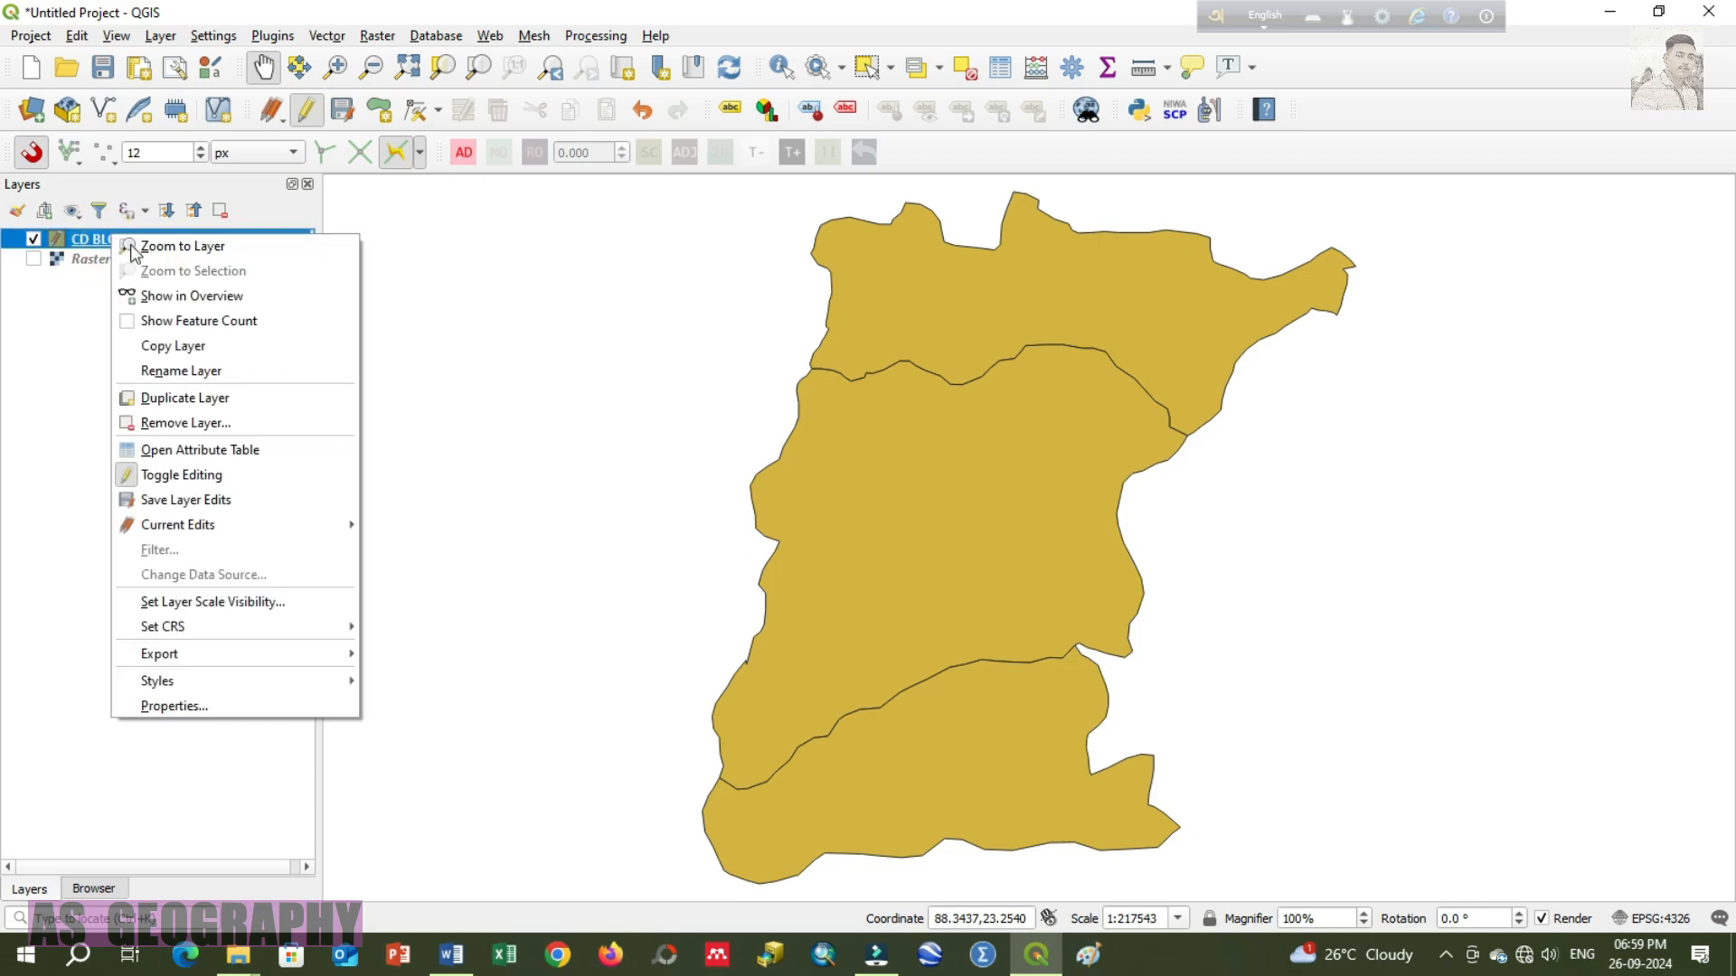
{"action": "left_click", "coordinate": [177, 701]}
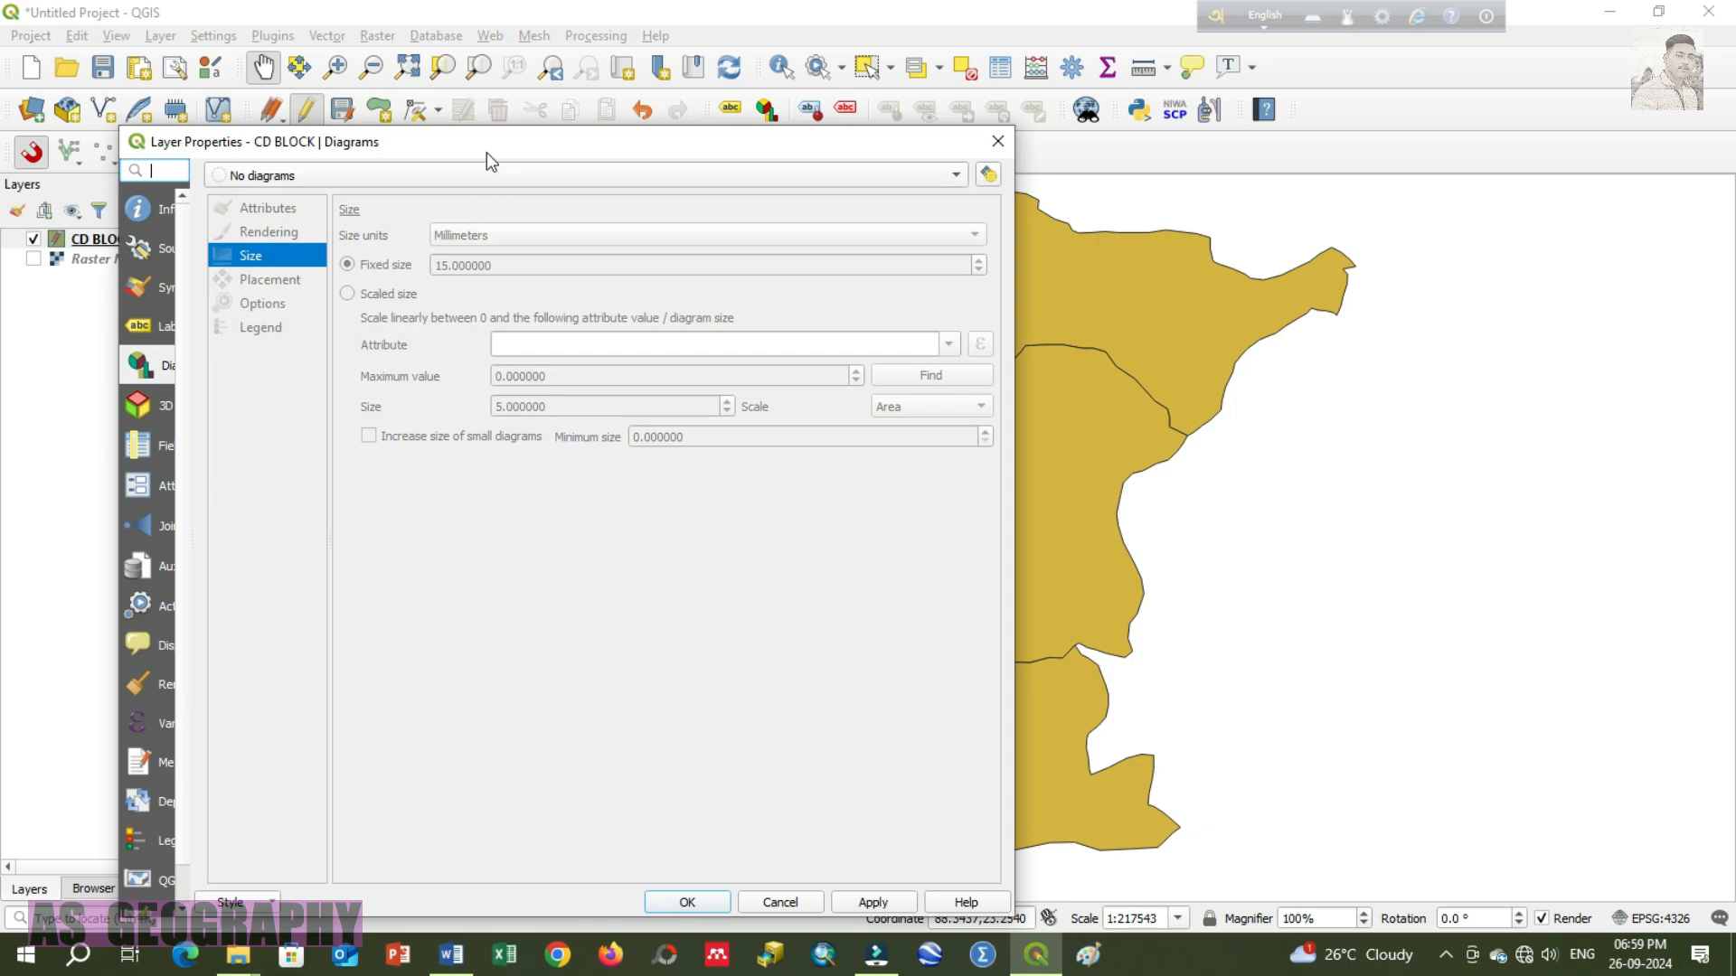
{"action": "left_click_drag", "start_coordinate": [486, 145], "coordinate": [410, 118]}
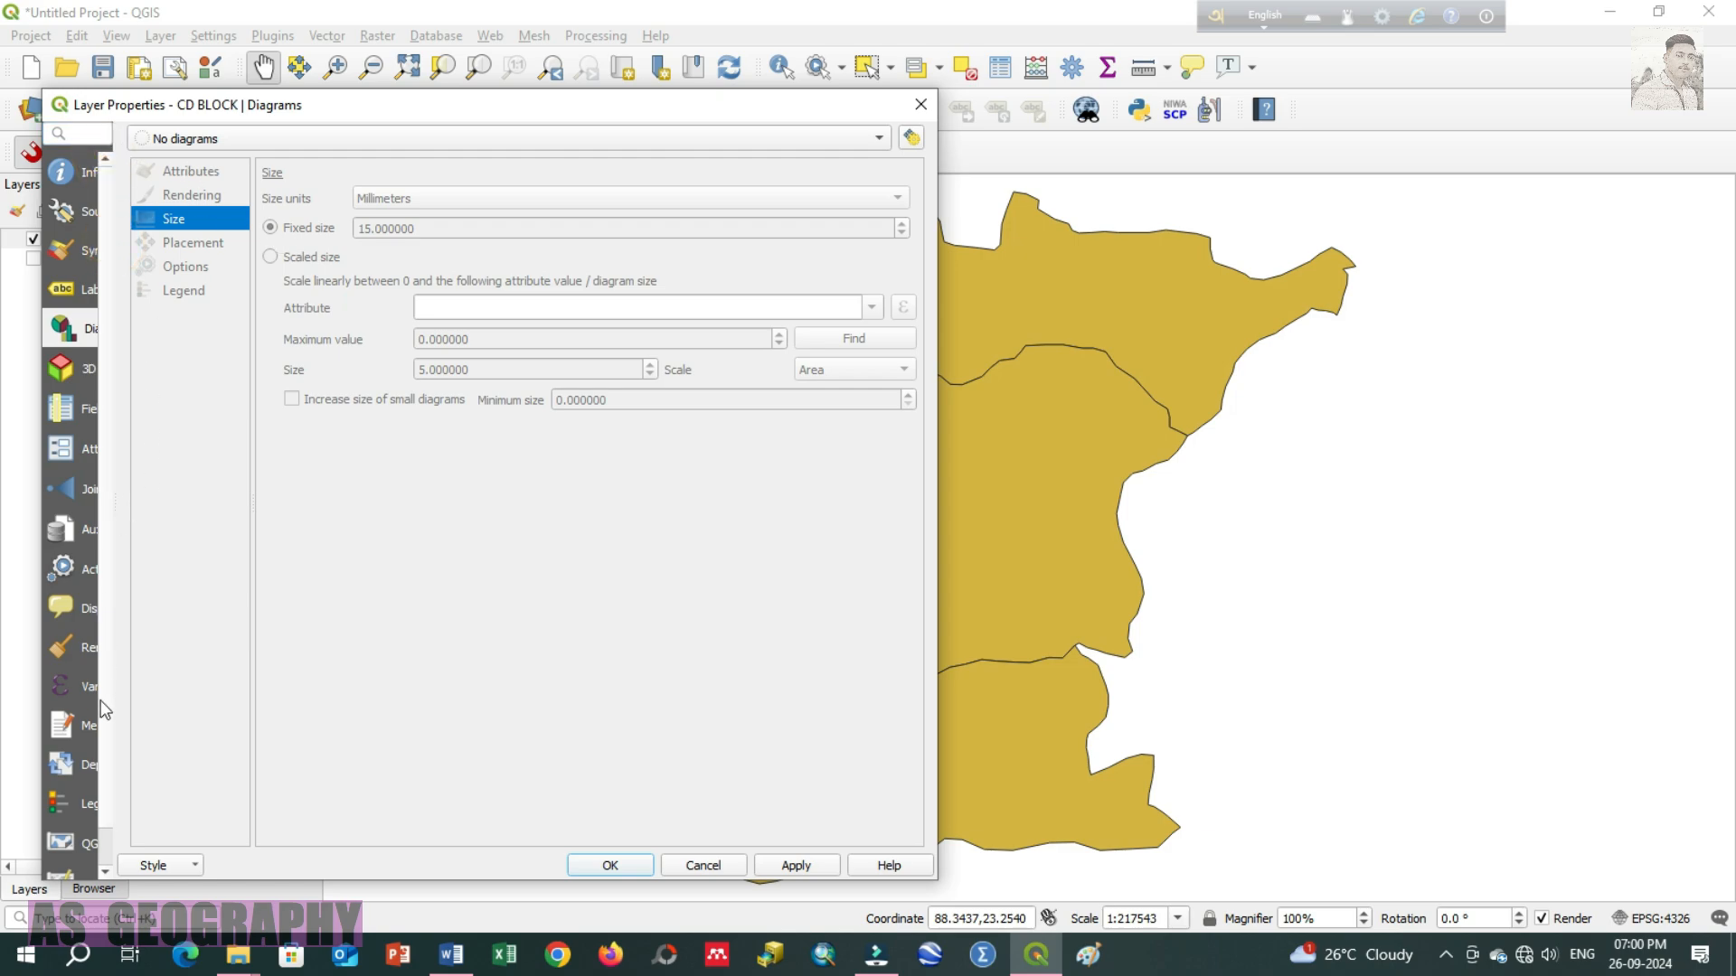
{"action": "left_click_drag", "start_coordinate": [314, 104], "coordinate": [331, 46]}
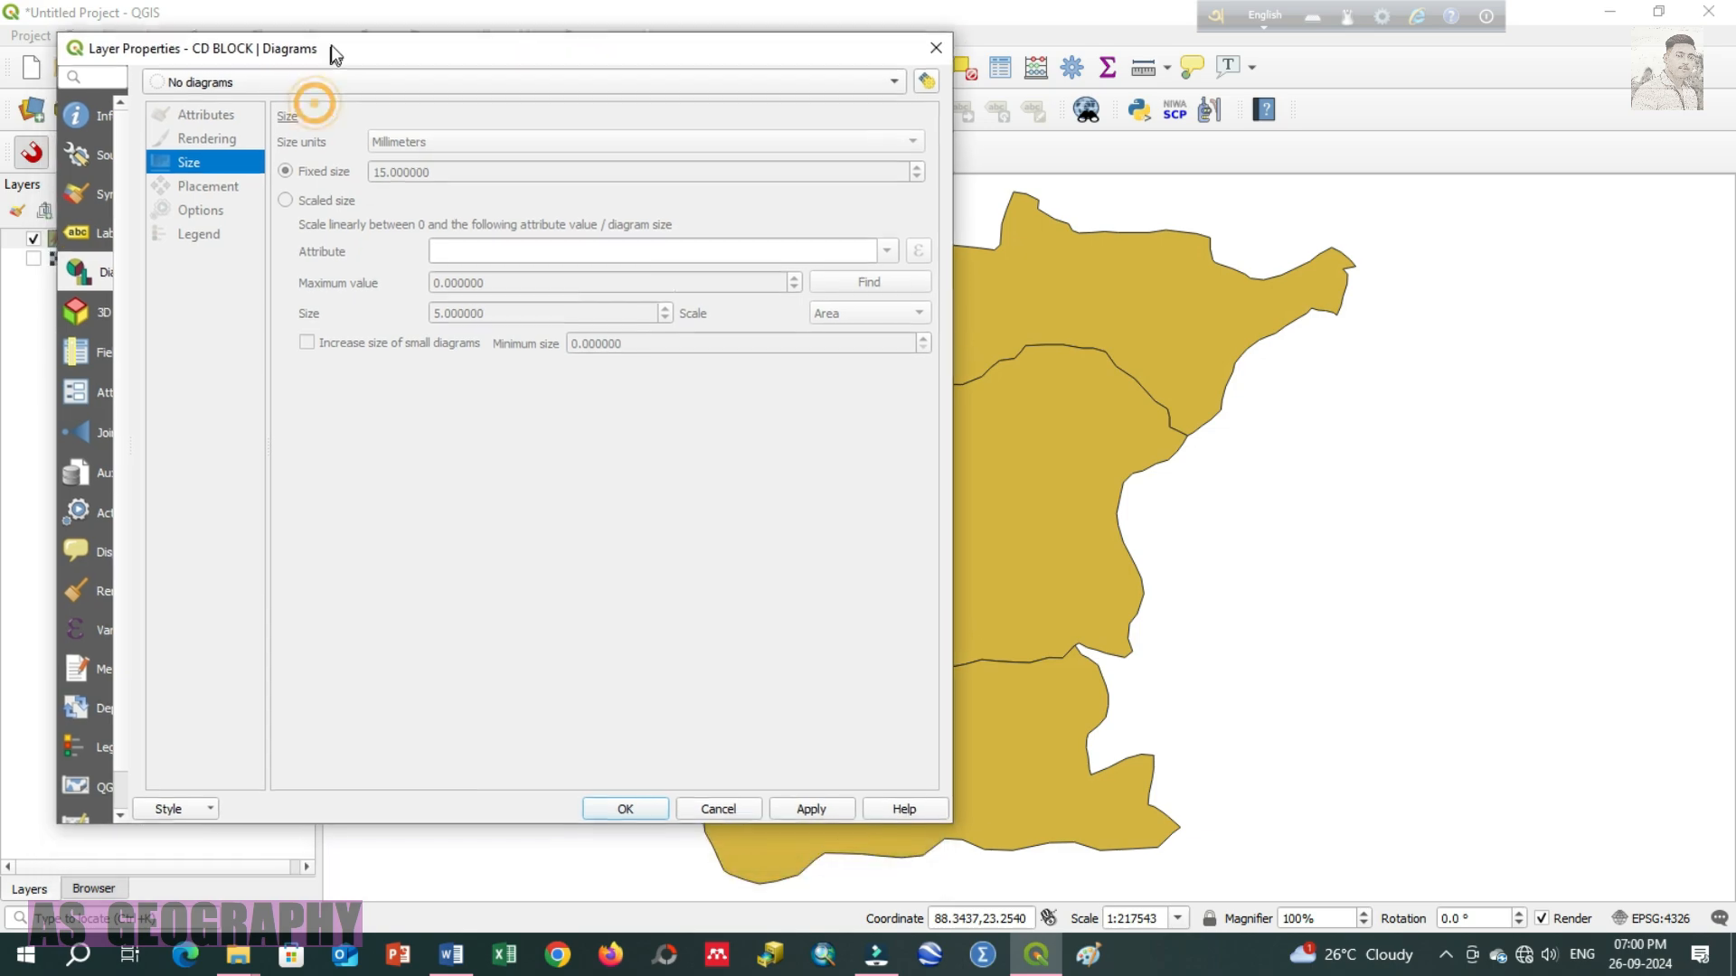
Step: Look through the CD BLOCK layer's Source, Digitizing, QGIS Server and Fields properties
{"action": "left_click", "coordinate": [113, 161]}
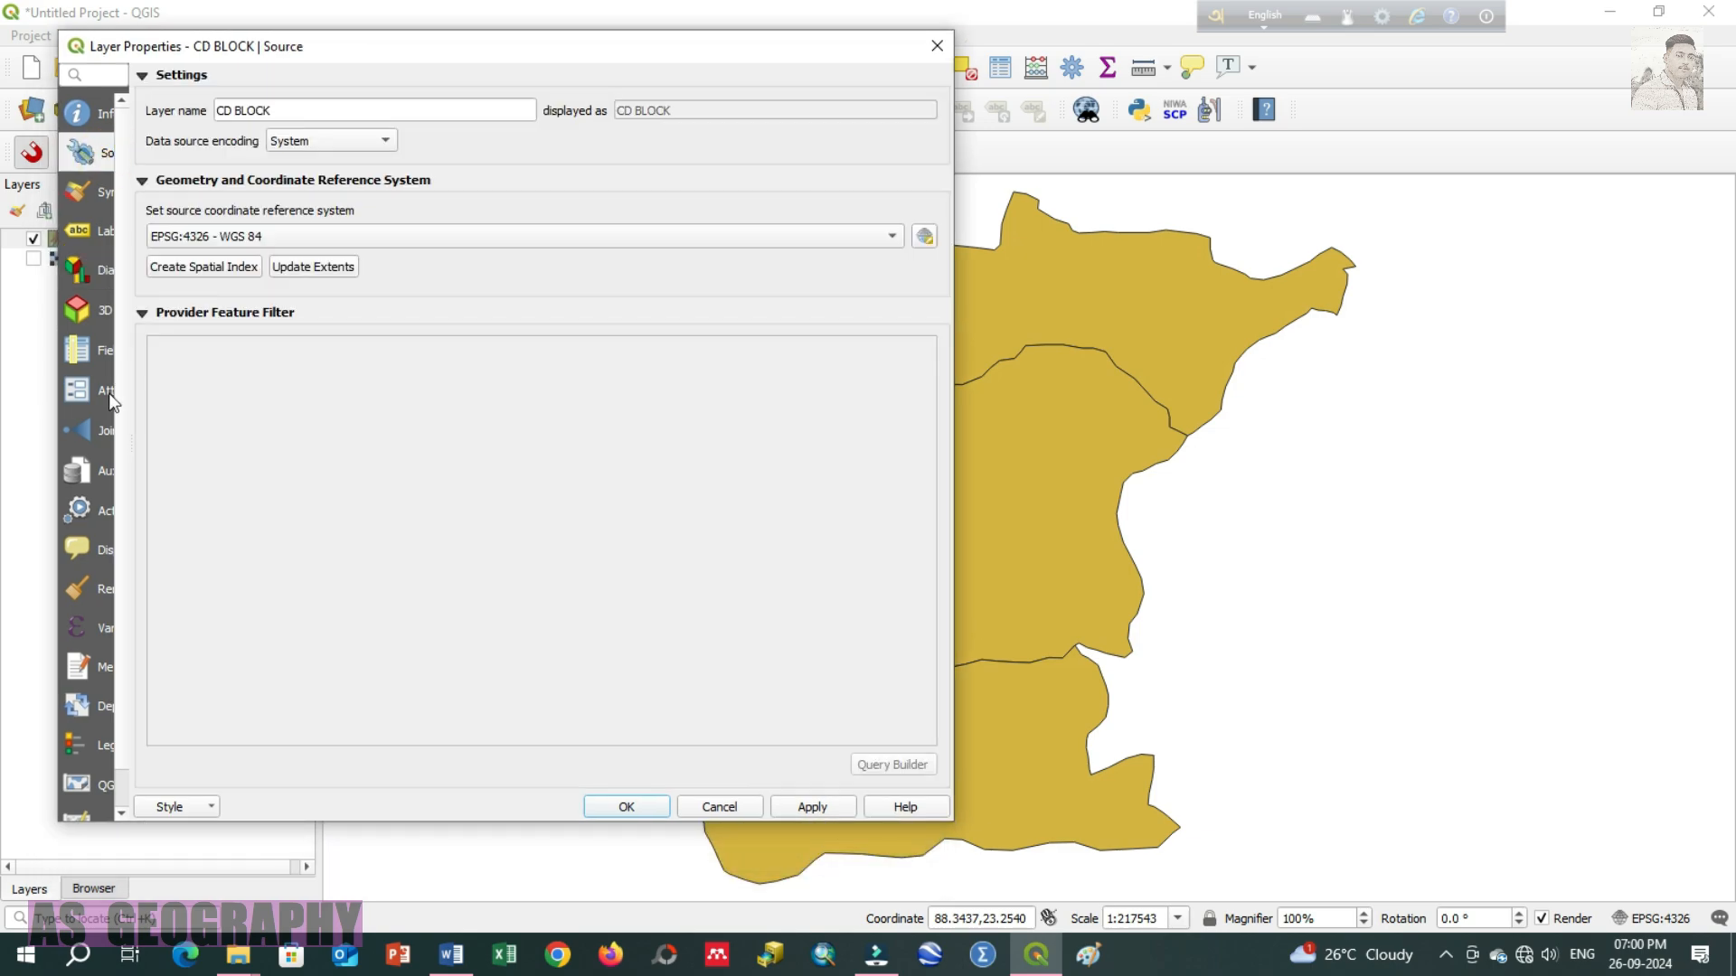
{"action": "left_click", "coordinate": [95, 817]}
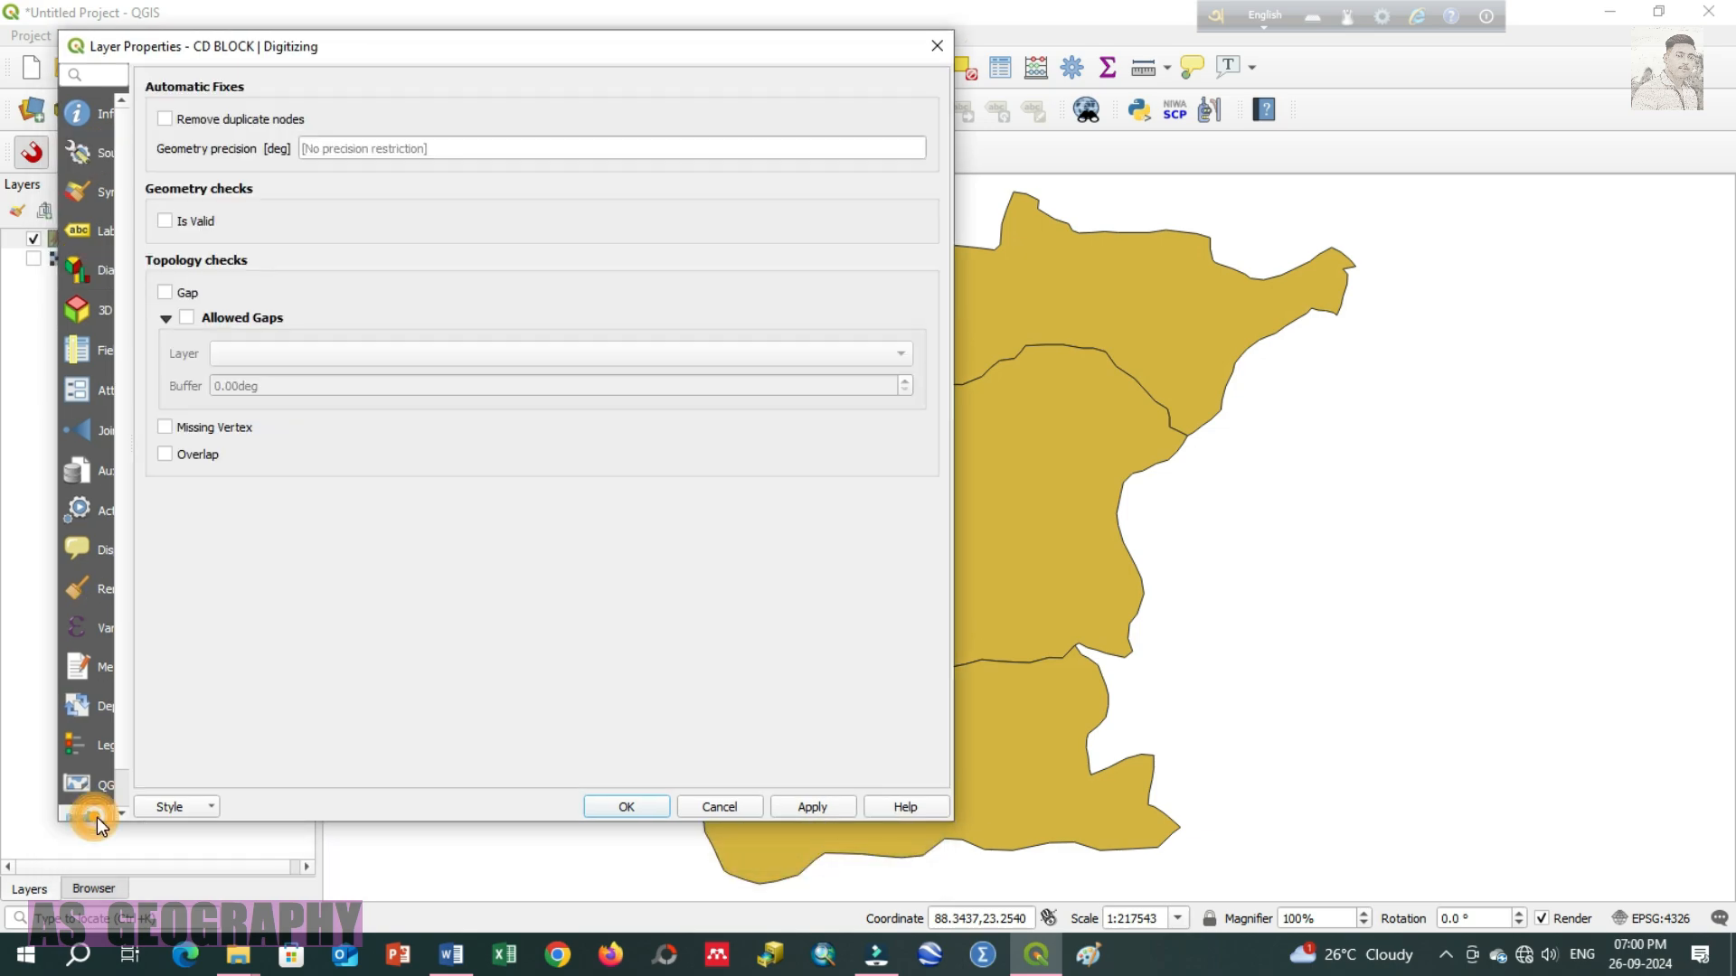
{"action": "left_click", "coordinate": [97, 745]}
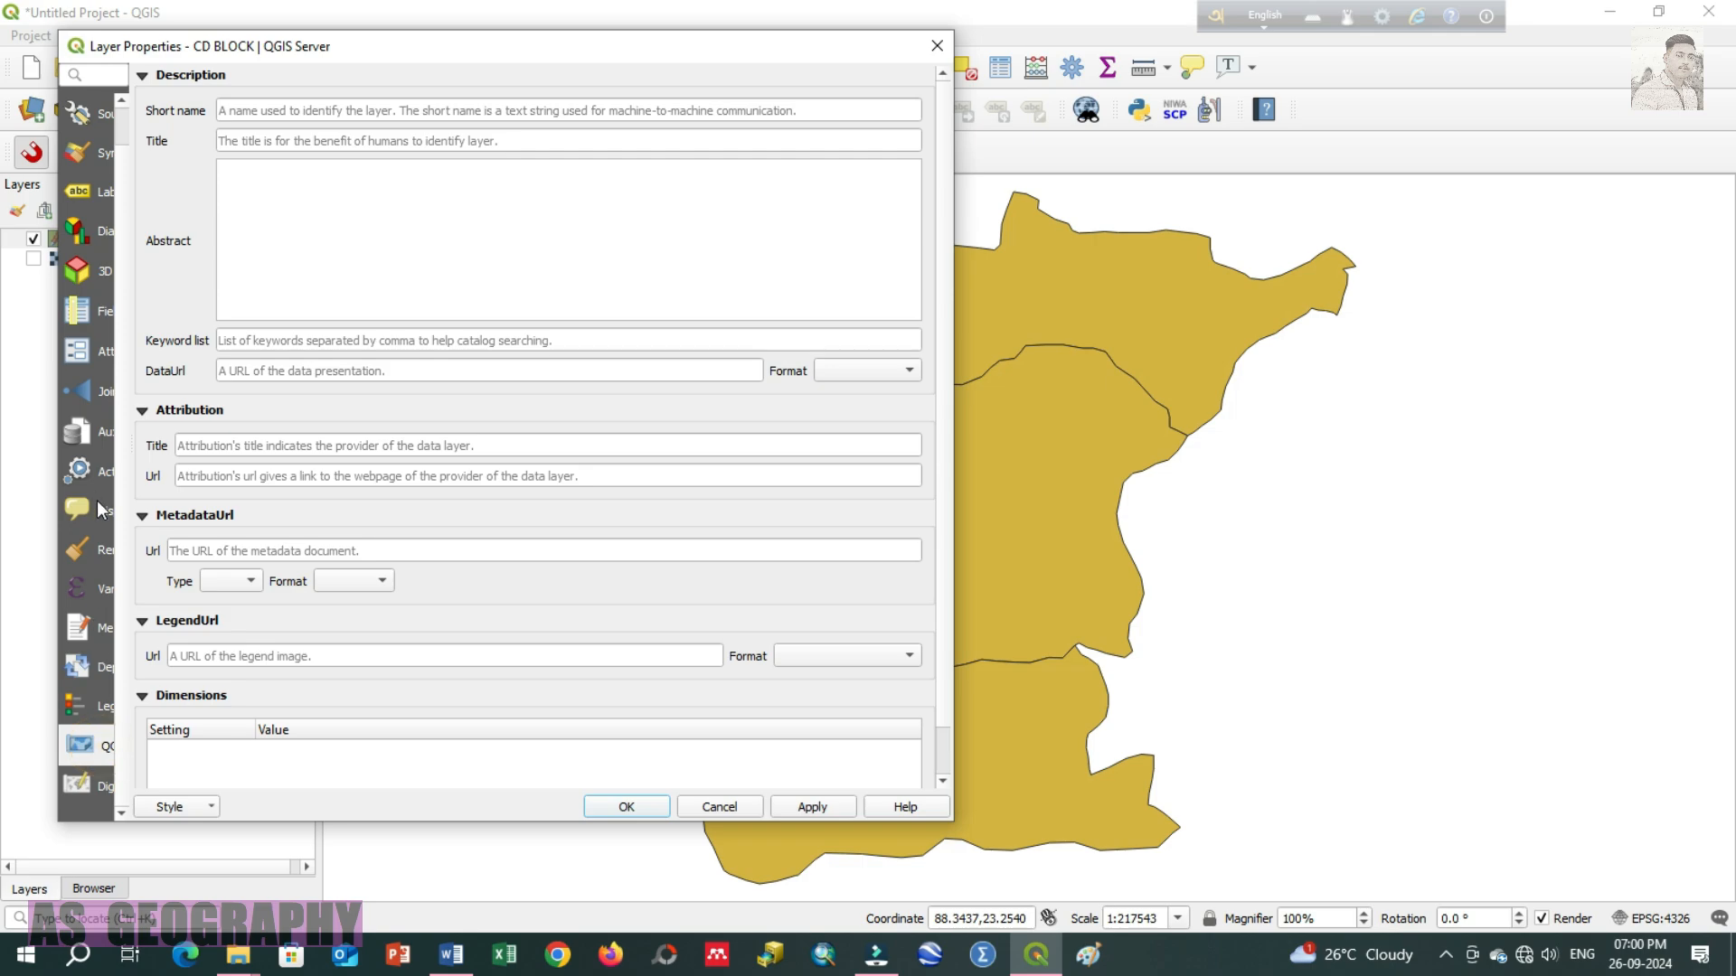
{"action": "left_click", "coordinate": [97, 301]}
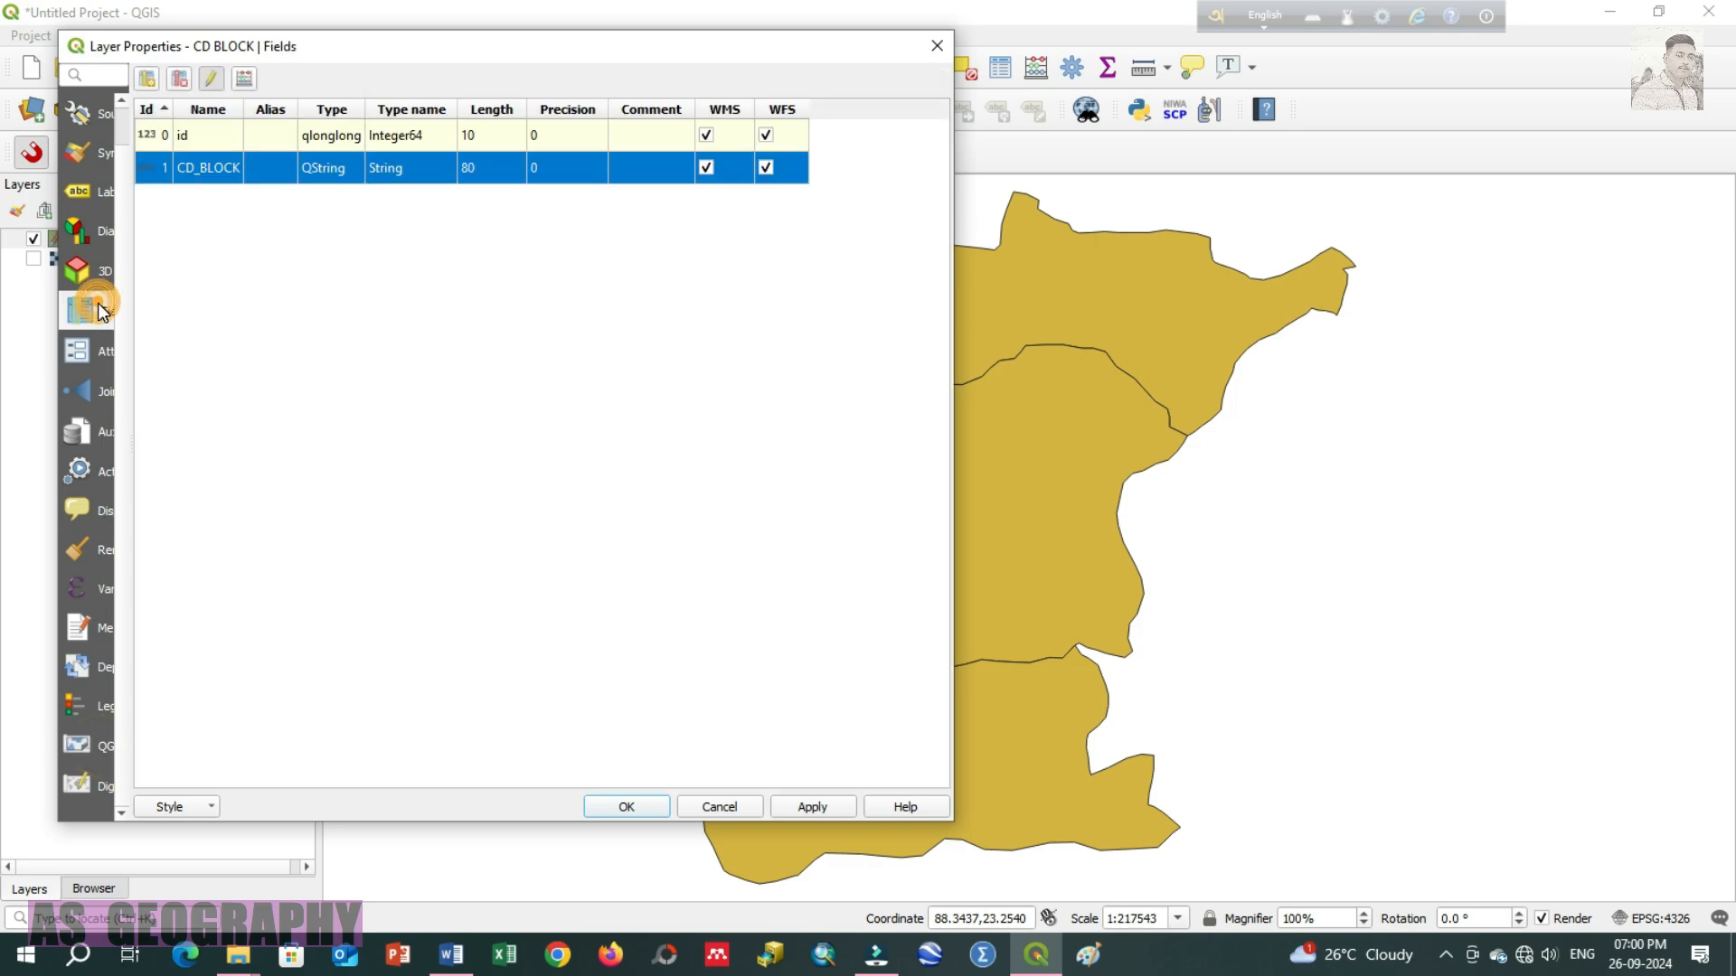
Step: Widen the section list of the layer properties to show the full section names and open the Symbology settings
{"action": "left_click", "coordinate": [134, 345]}
{"action": "left_click_drag", "start_coordinate": [134, 345], "coordinate": [296, 344]}
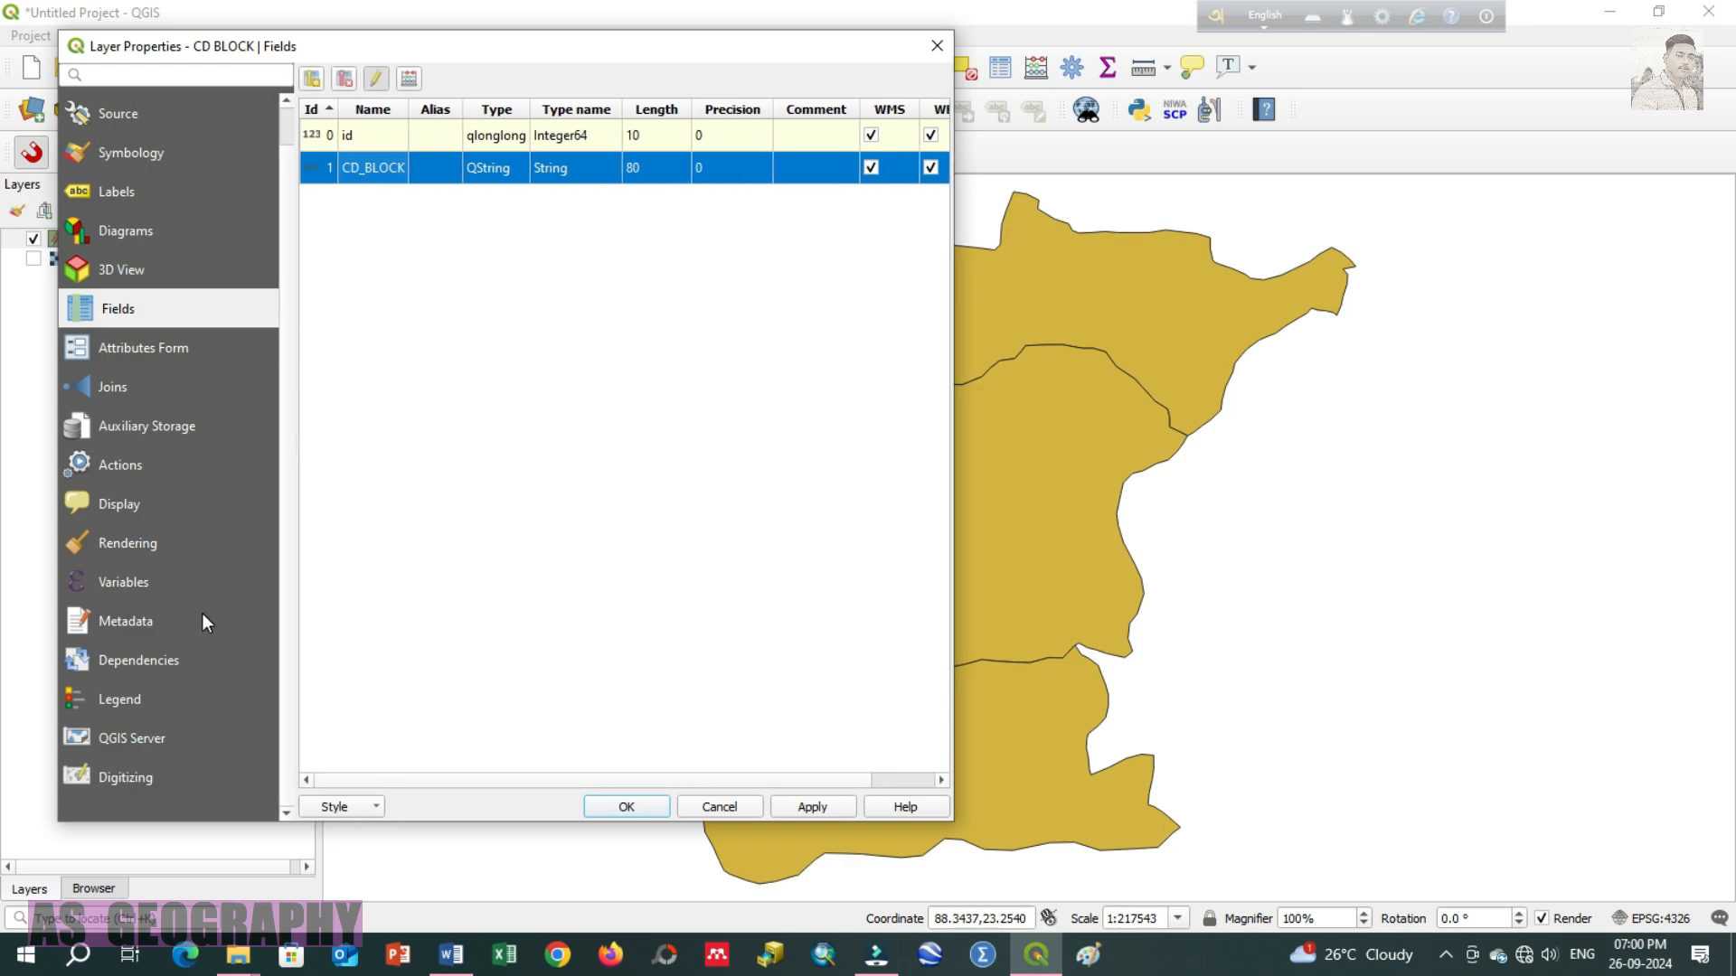
{"action": "scroll", "coordinate": [203, 613], "scroll_direction": "up", "scroll_amount": 1}
{"action": "left_click_drag", "start_coordinate": [353, 47], "coordinate": [366, 100]}
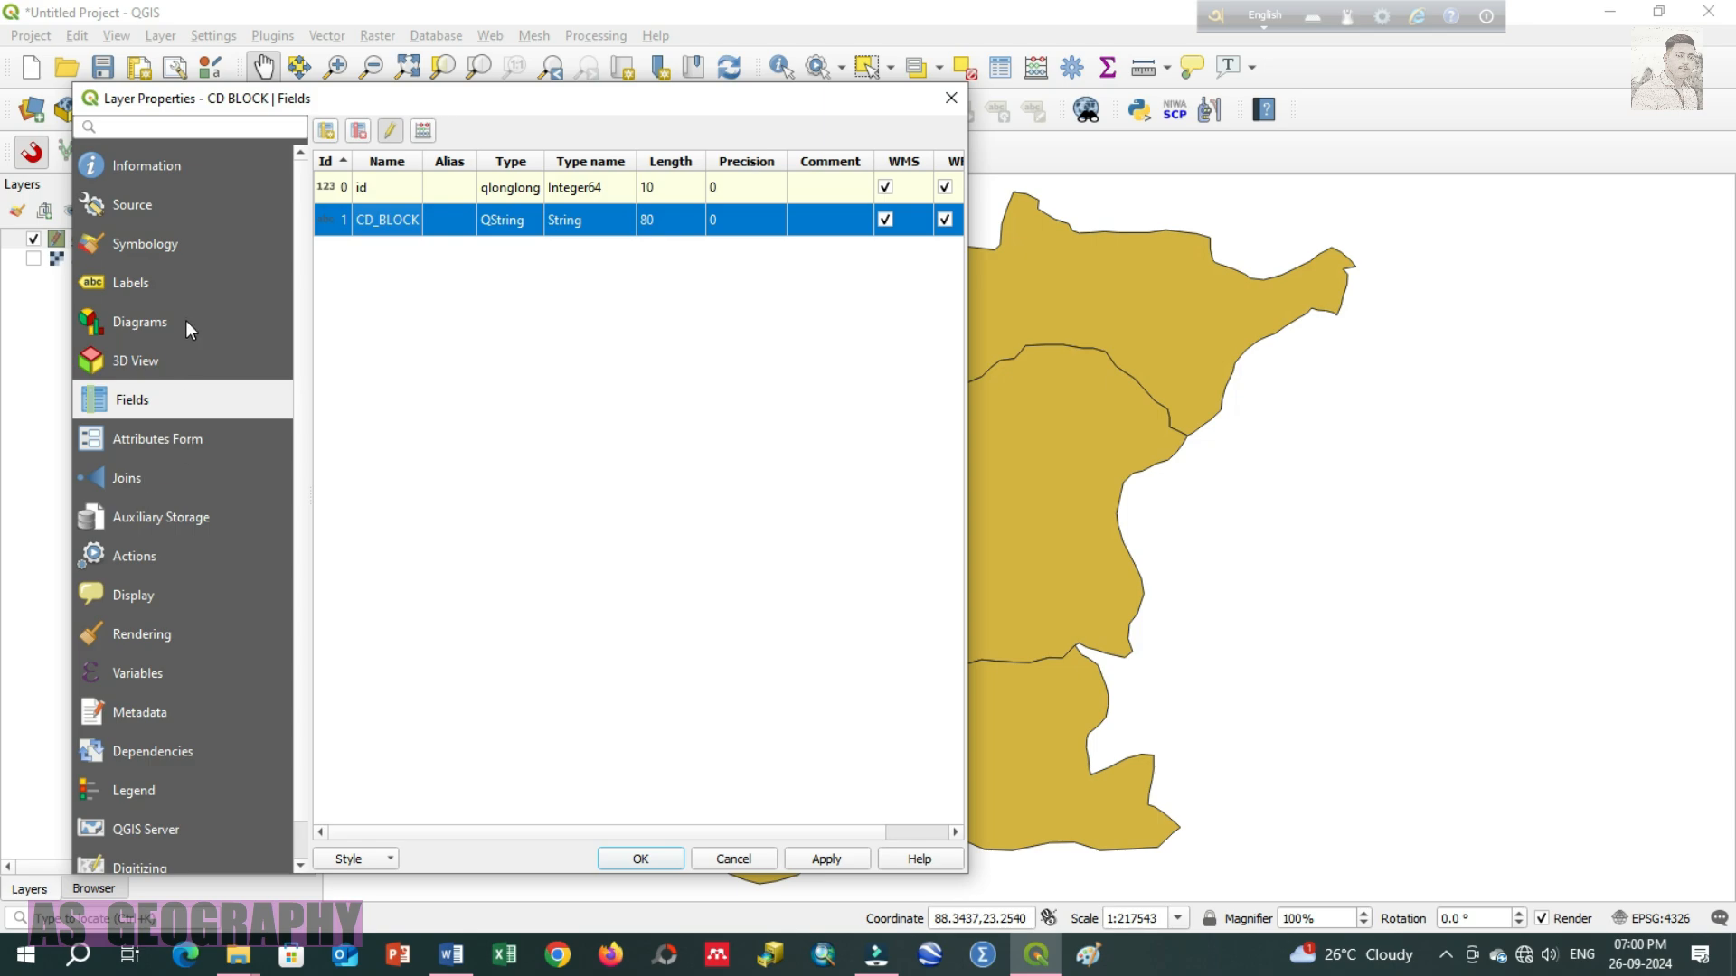
{"action": "left_click", "coordinate": [165, 248]}
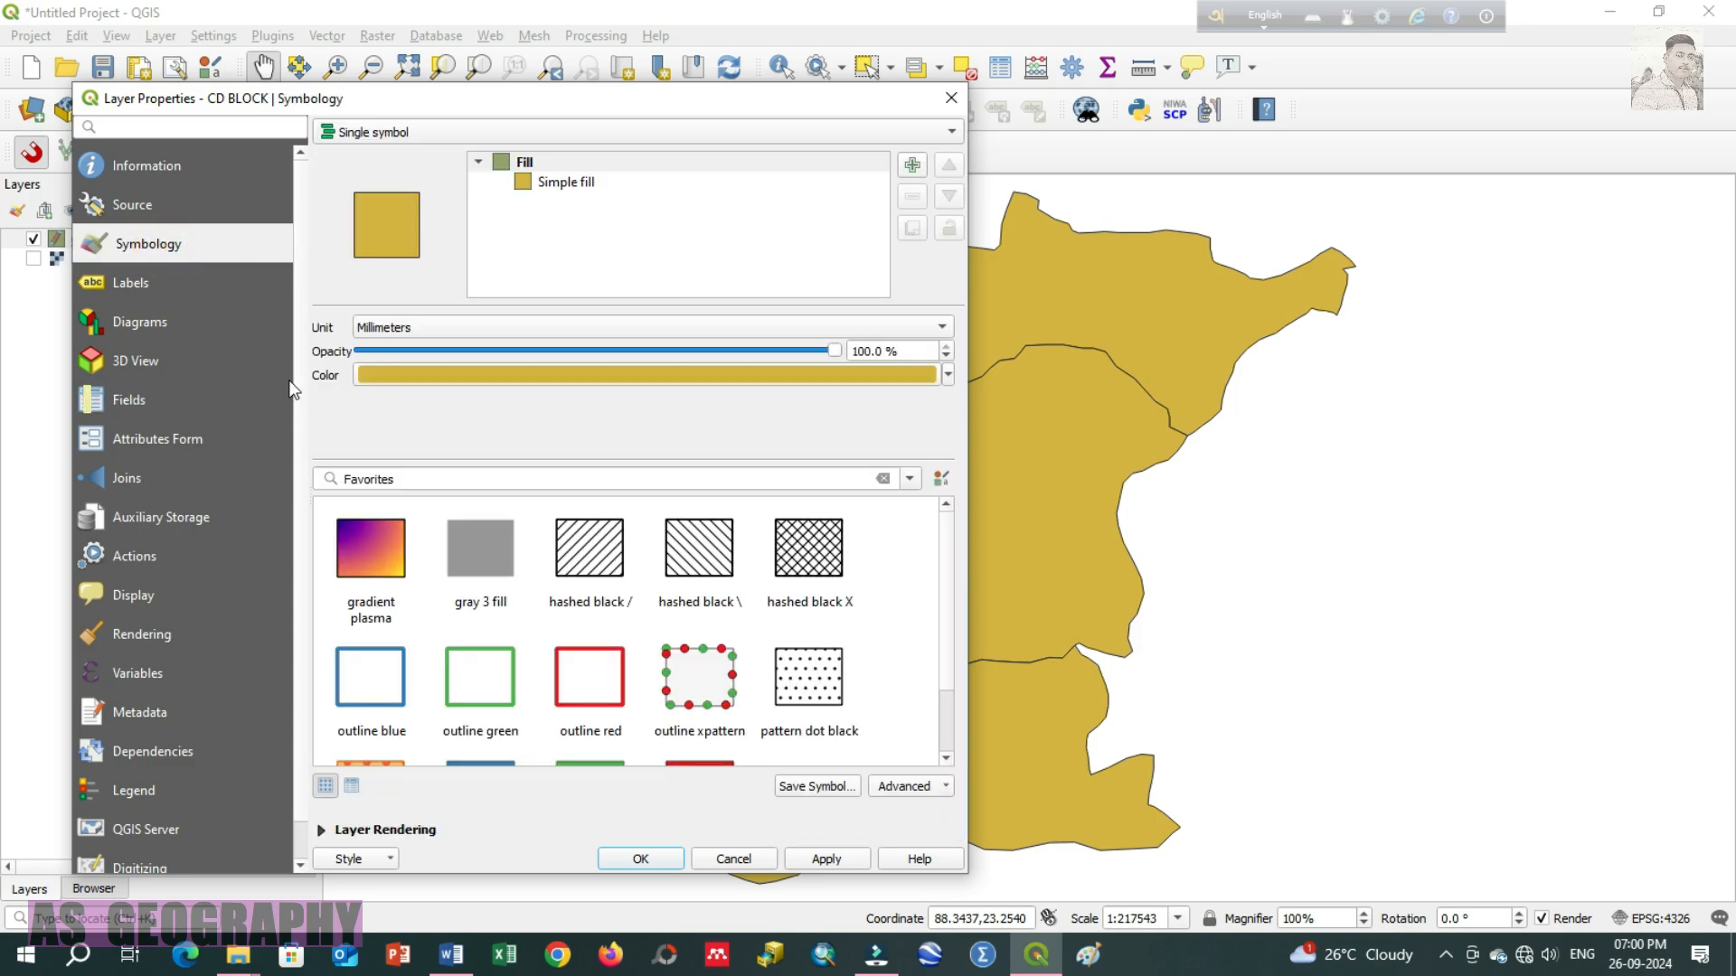
{"action": "left_click_drag", "start_coordinate": [682, 101], "coordinate": [637, 35]}
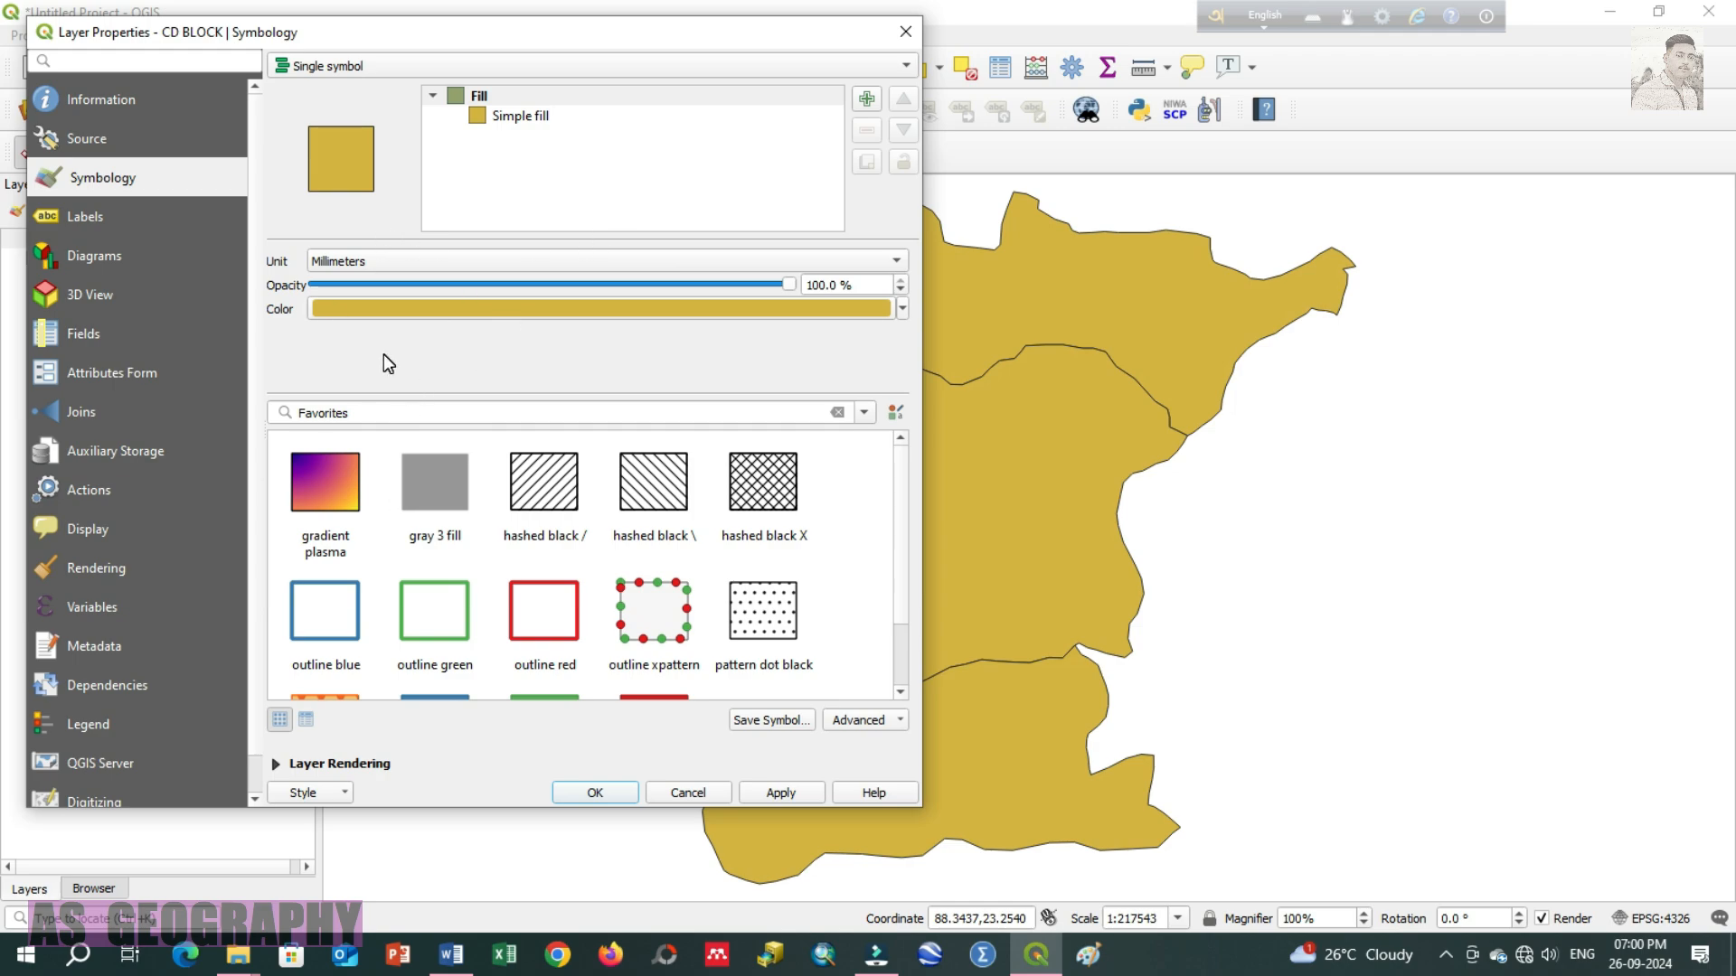
{"action": "left_click", "coordinate": [429, 259]}
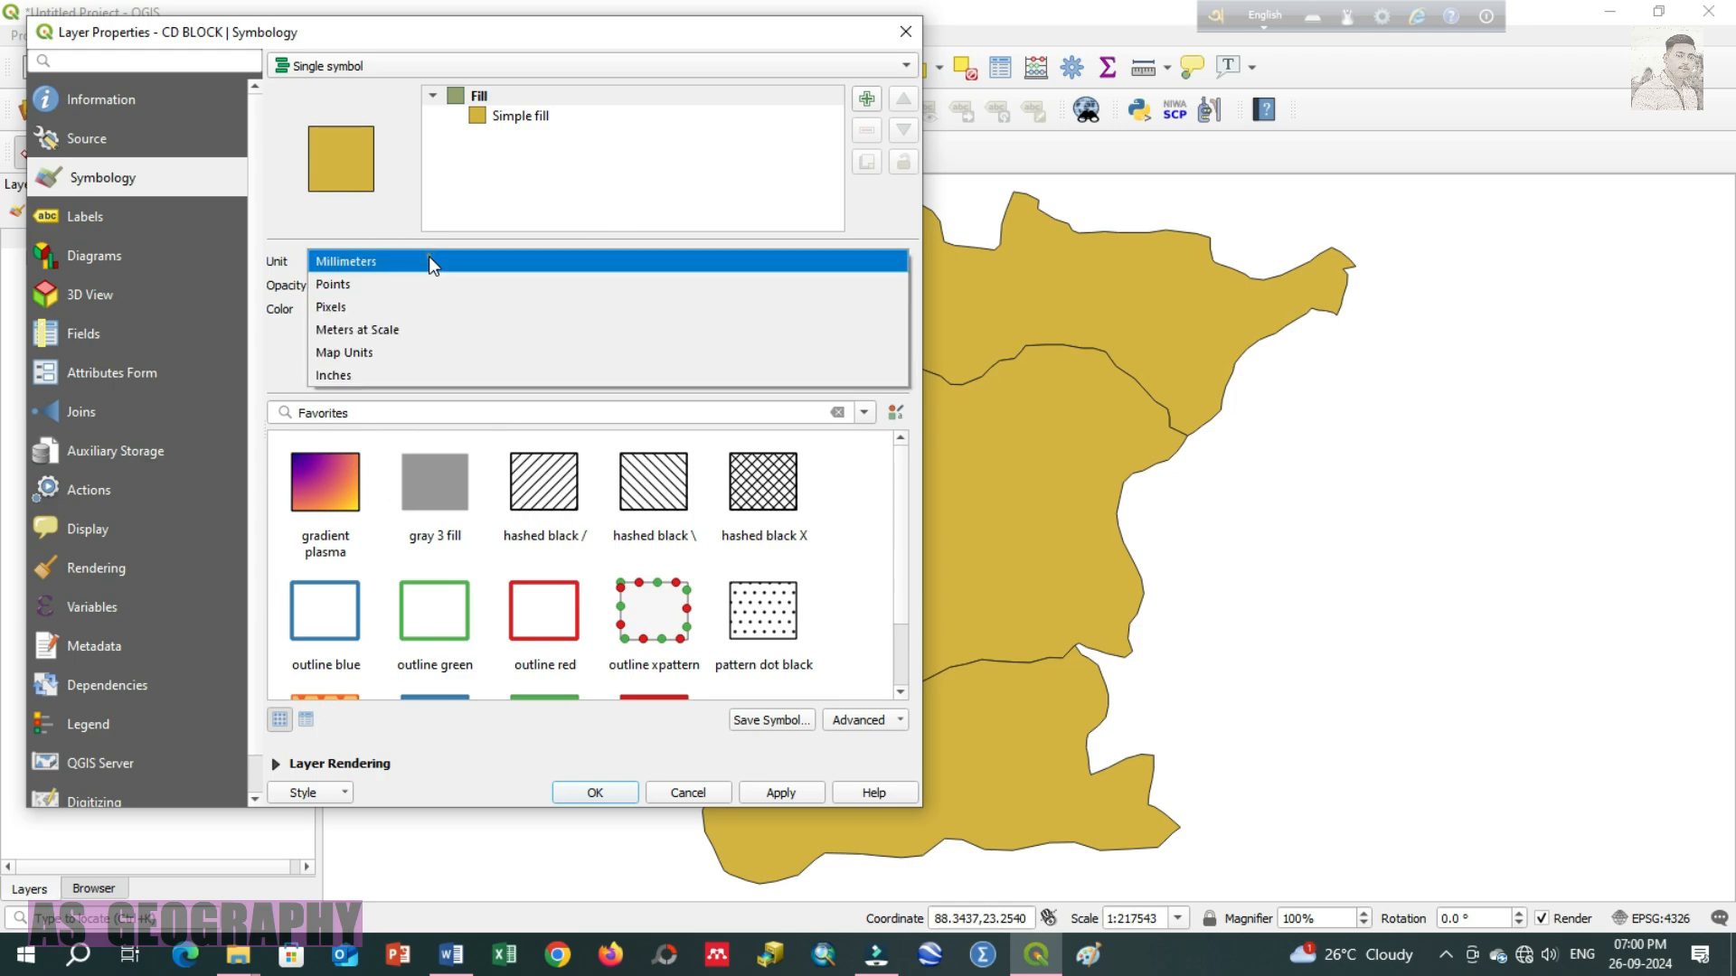
{"action": "left_click", "coordinate": [429, 259]}
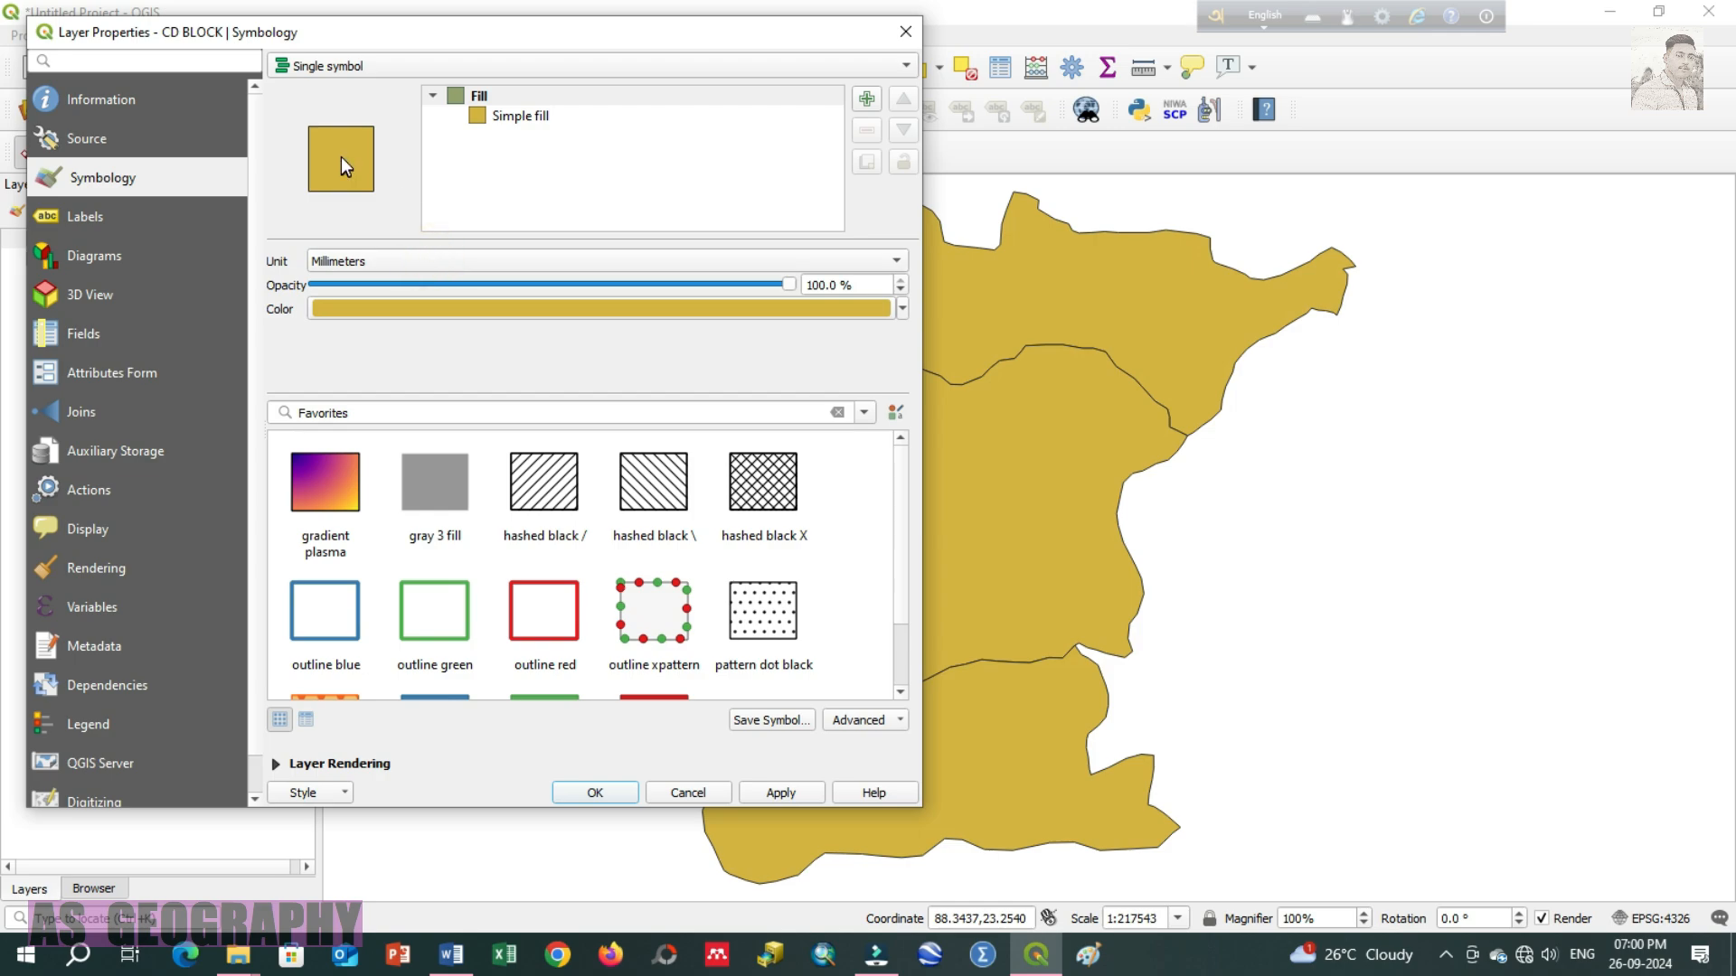
{"action": "left_click", "coordinate": [443, 309]}
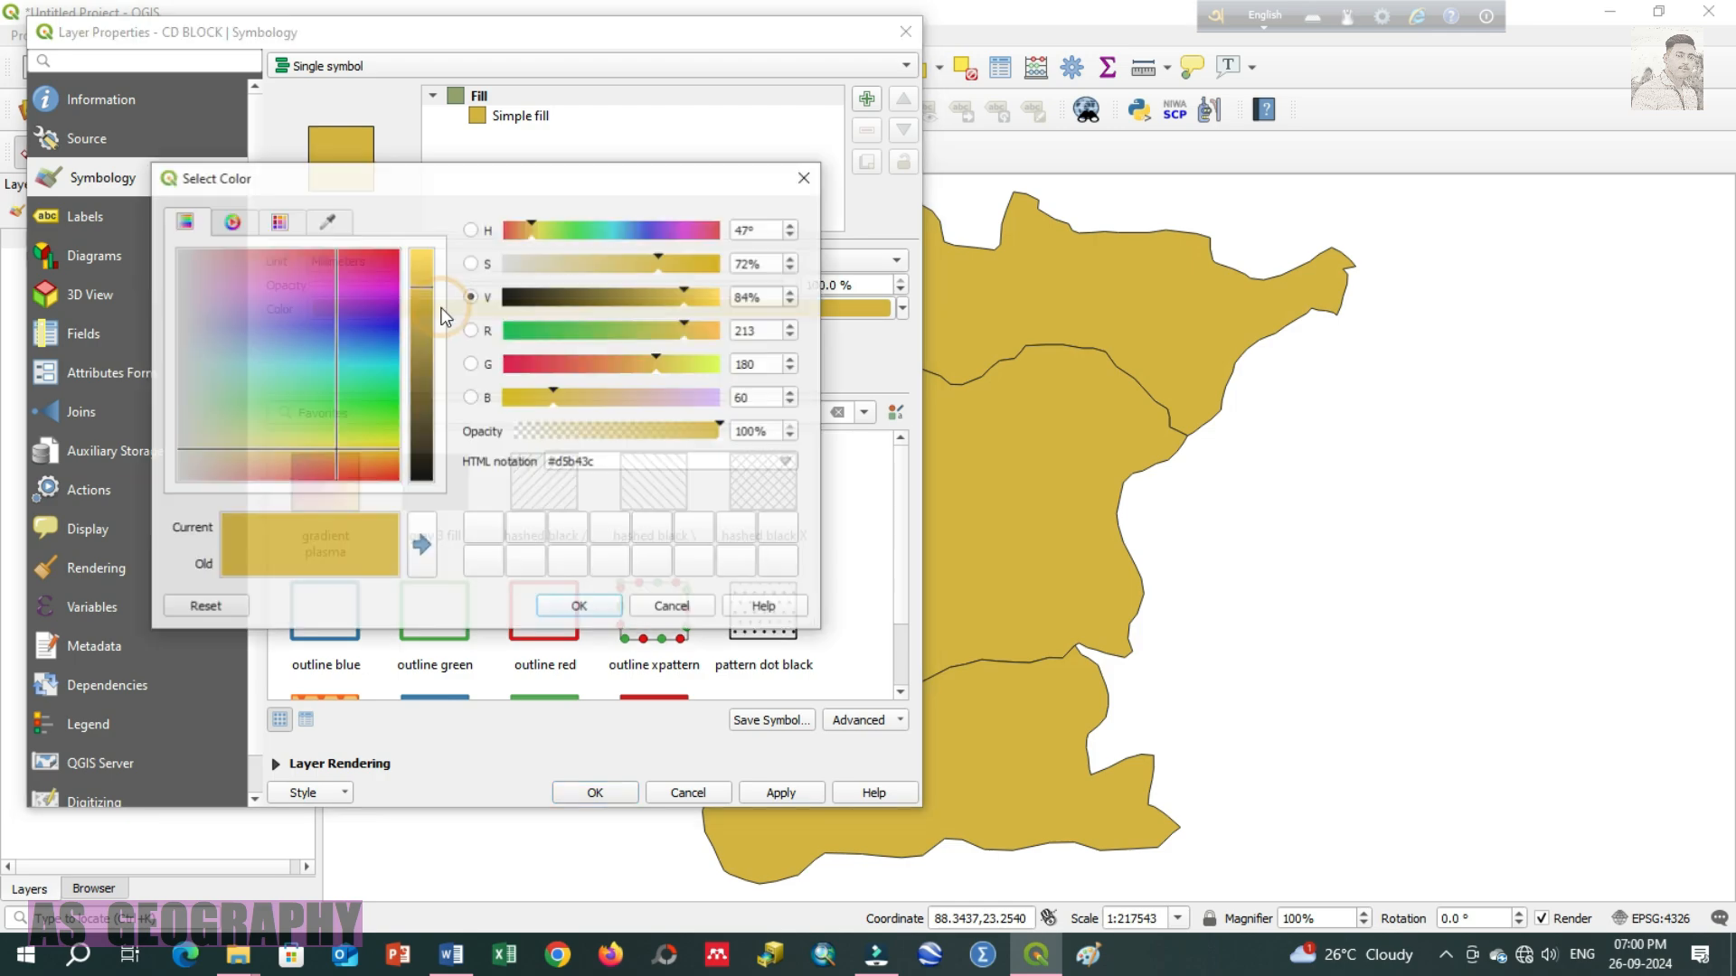
{"action": "left_click", "coordinate": [805, 177]}
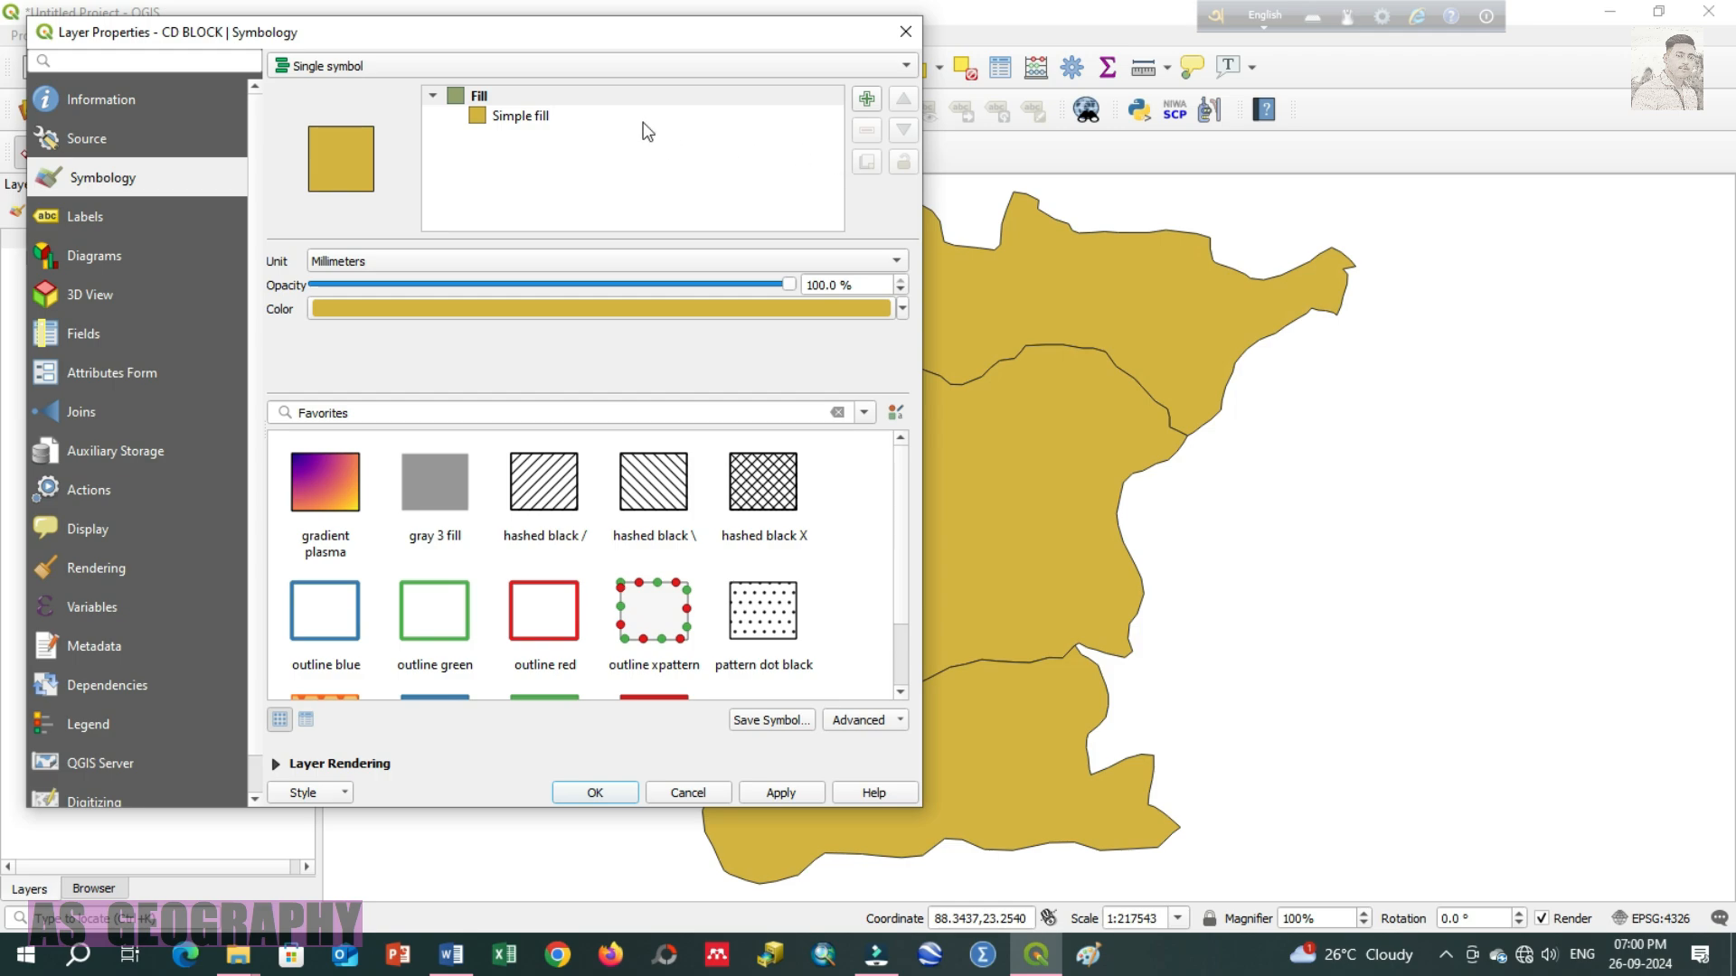
Step: Set the fill colour of the CD BLOCK layer's simple fill to light blue, #97b7d5
{"action": "left_click", "coordinate": [545, 119]}
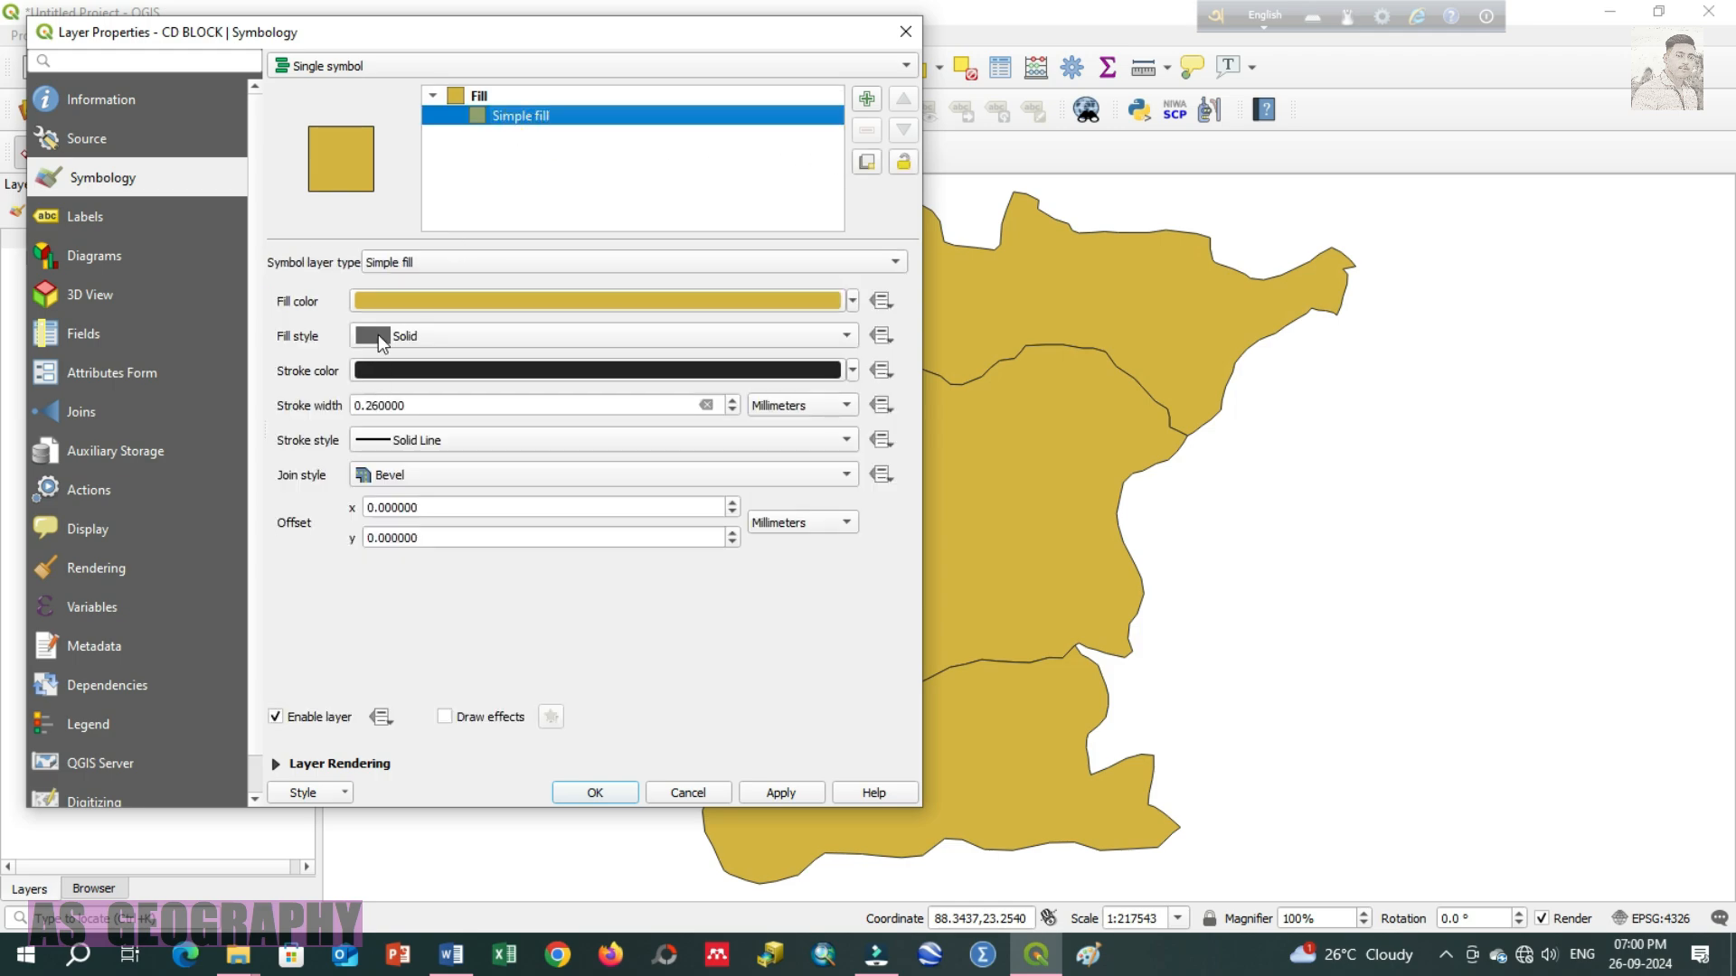
{"action": "left_click", "coordinate": [438, 261]}
{"action": "left_click", "coordinate": [438, 261]}
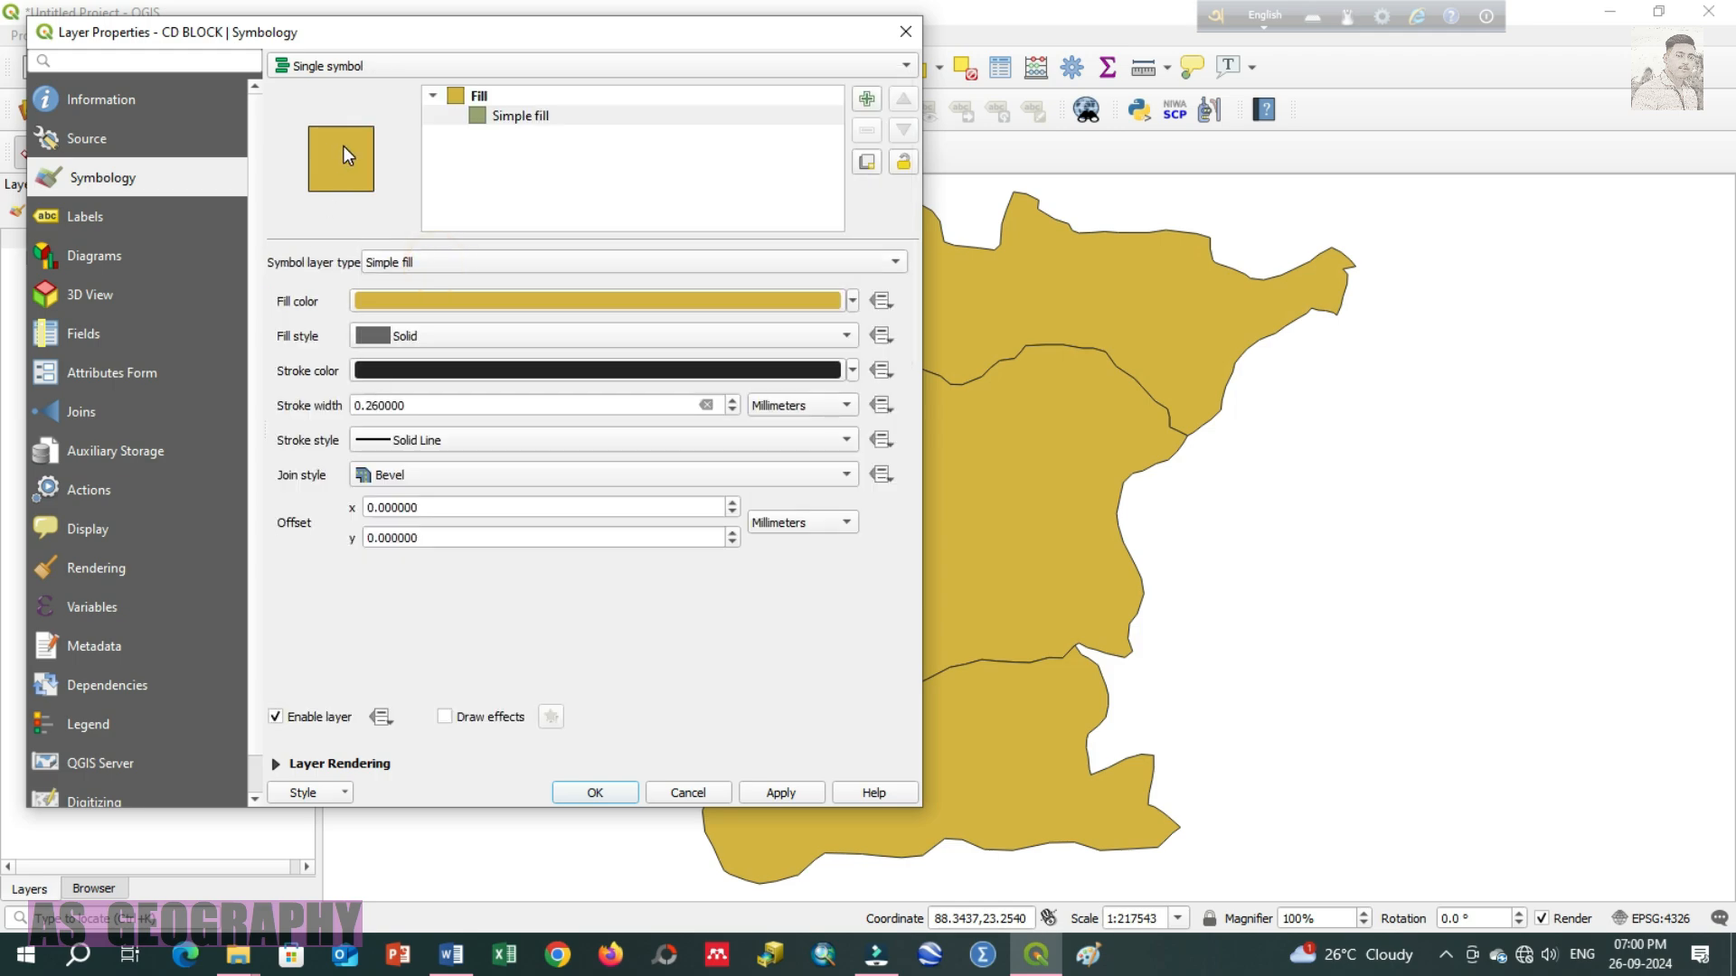
{"action": "left_click", "coordinate": [427, 301]}
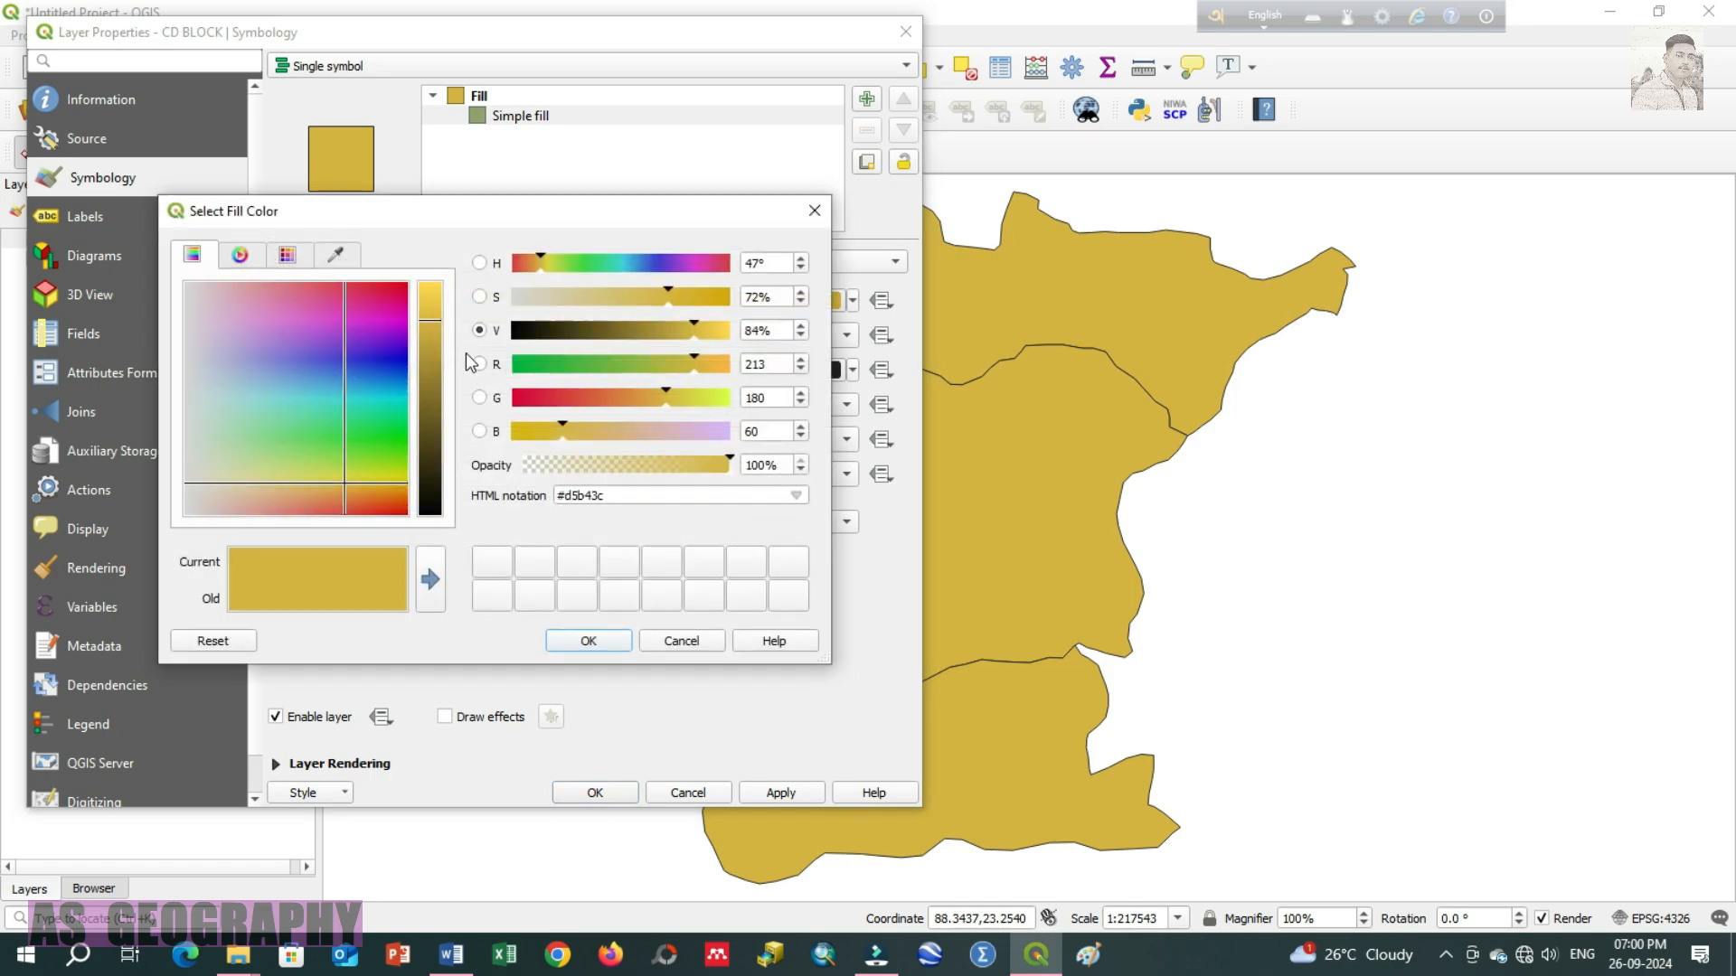
{"action": "left_click_drag", "start_coordinate": [346, 398], "coordinate": [249, 379]}
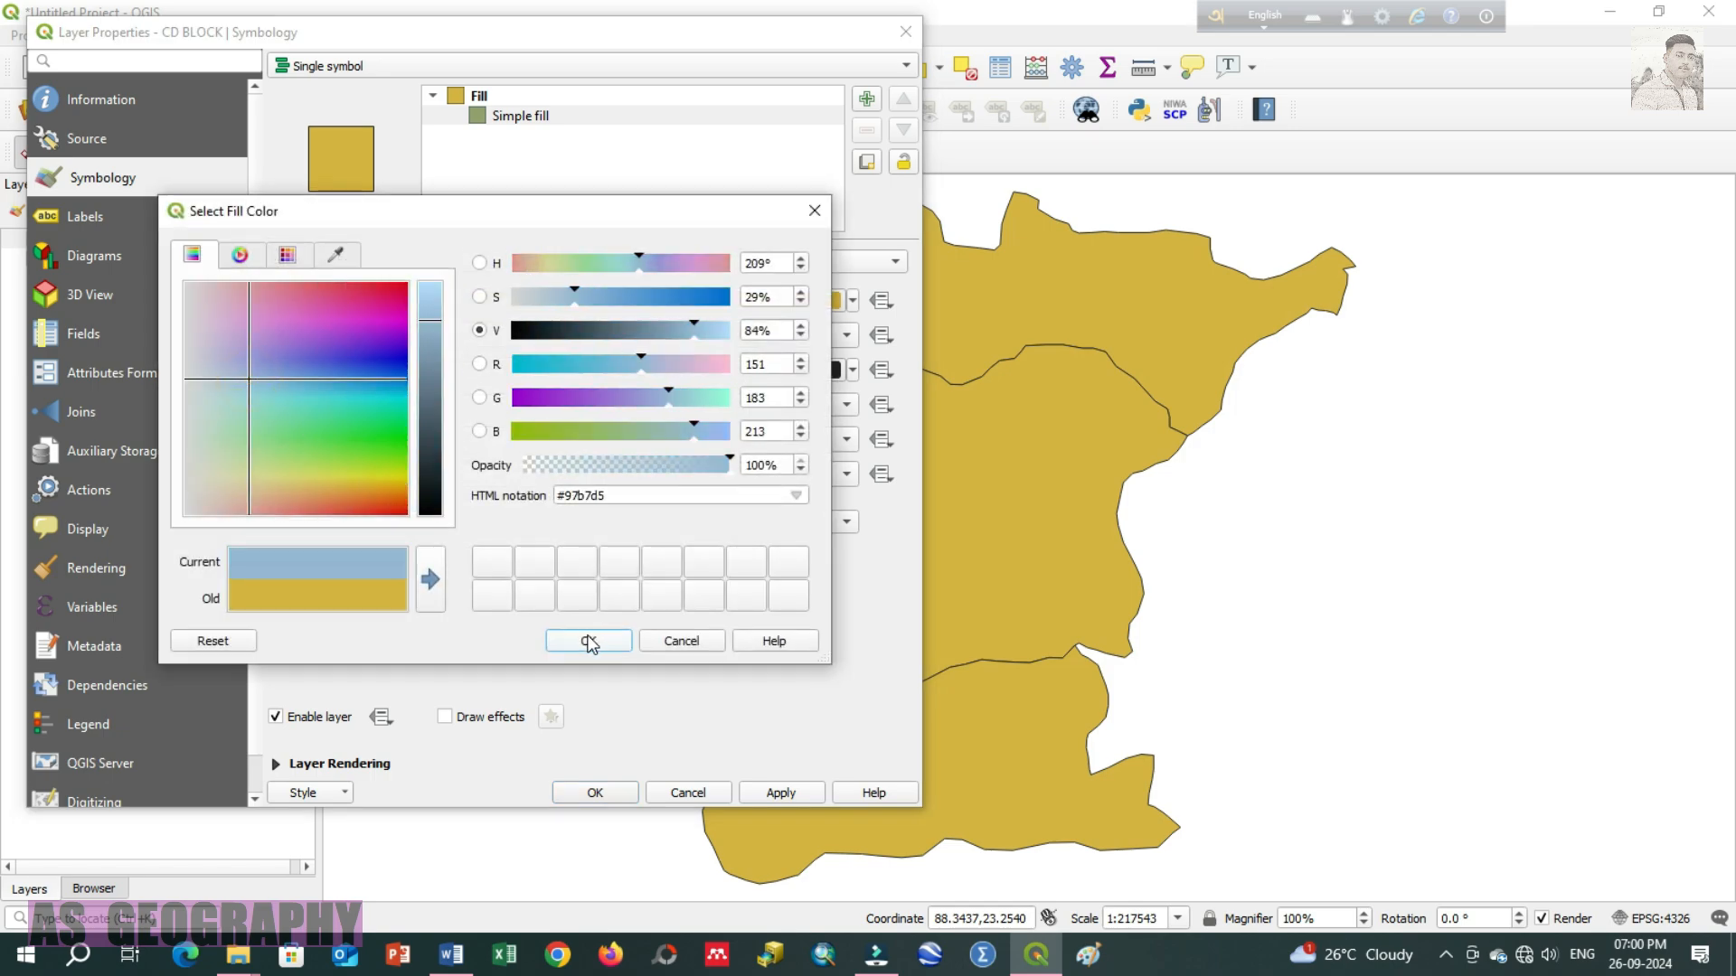
{"action": "left_click", "coordinate": [589, 641]}
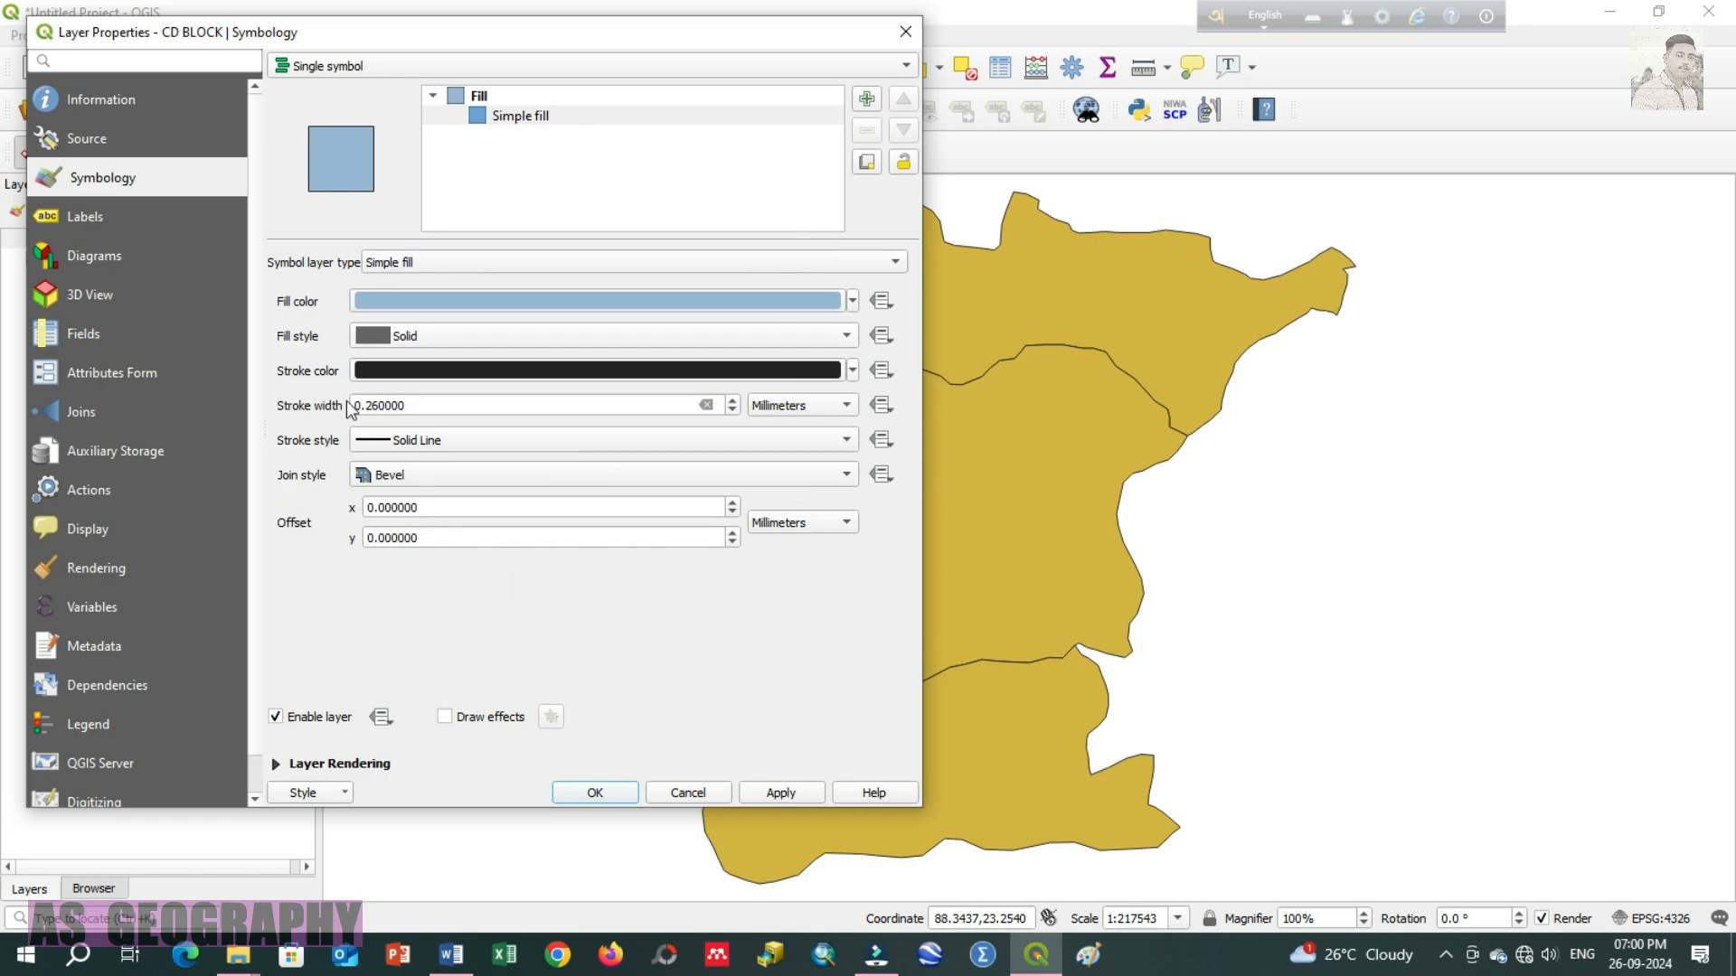
{"action": "scroll", "coordinate": [406, 537], "scroll_direction": "down", "scroll_amount": 1}
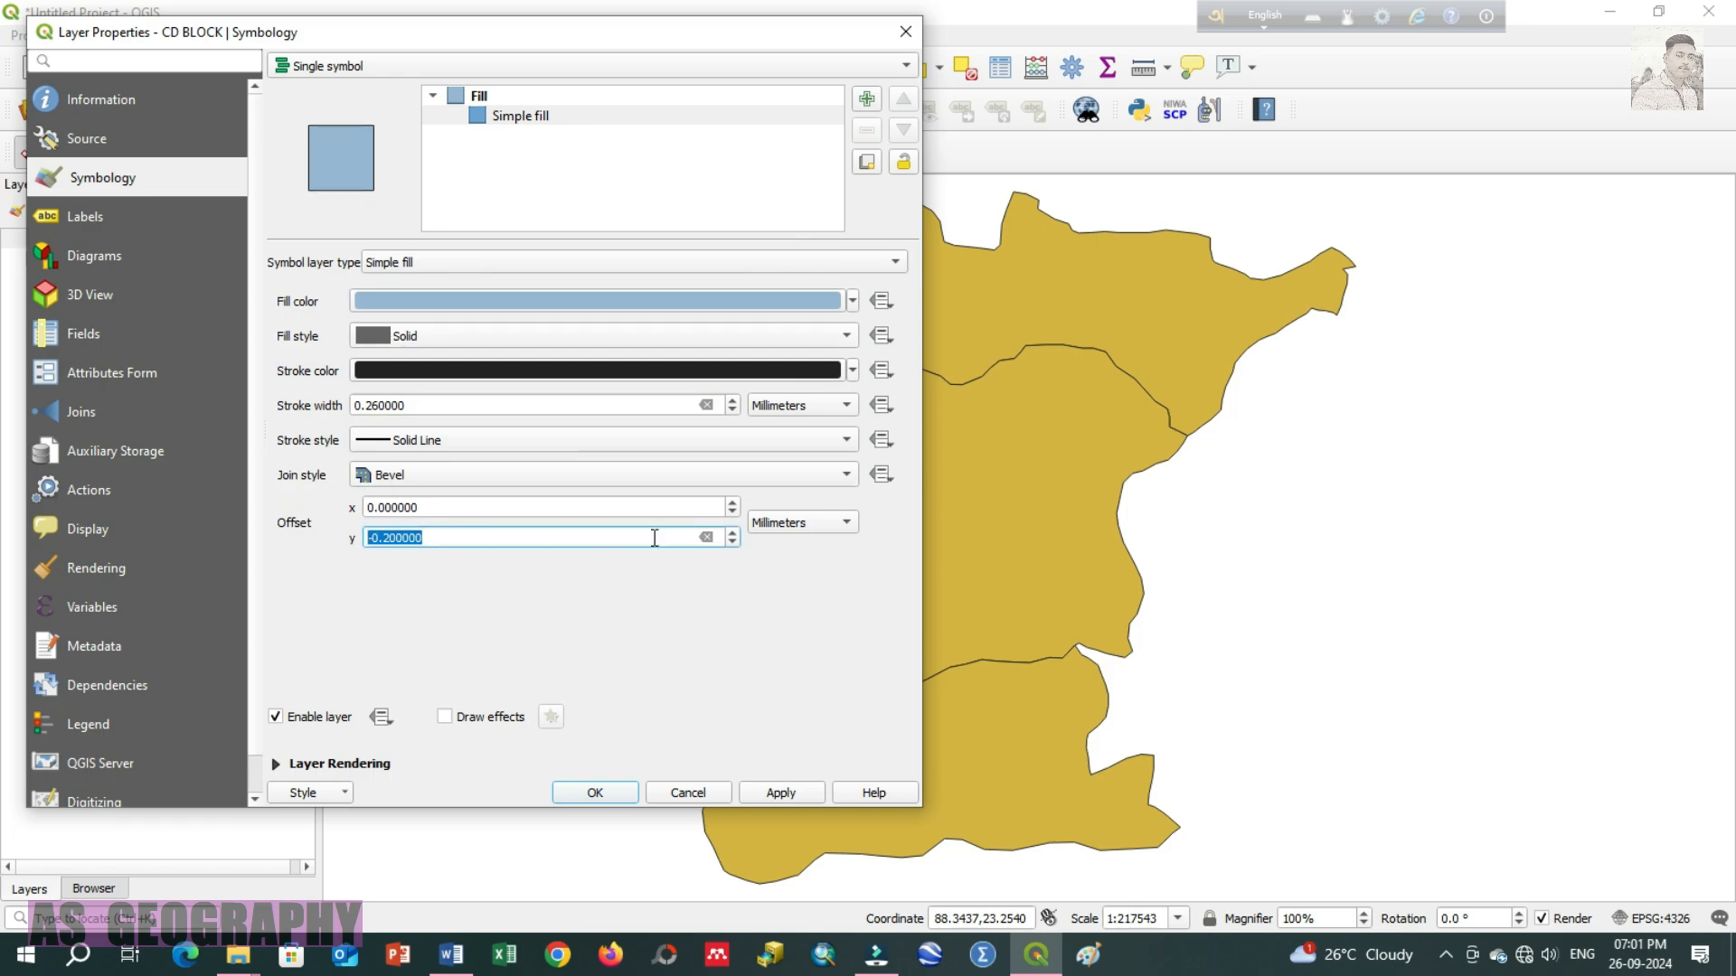
{"action": "left_click", "coordinate": [733, 533]}
{"action": "left_click", "coordinate": [507, 623]}
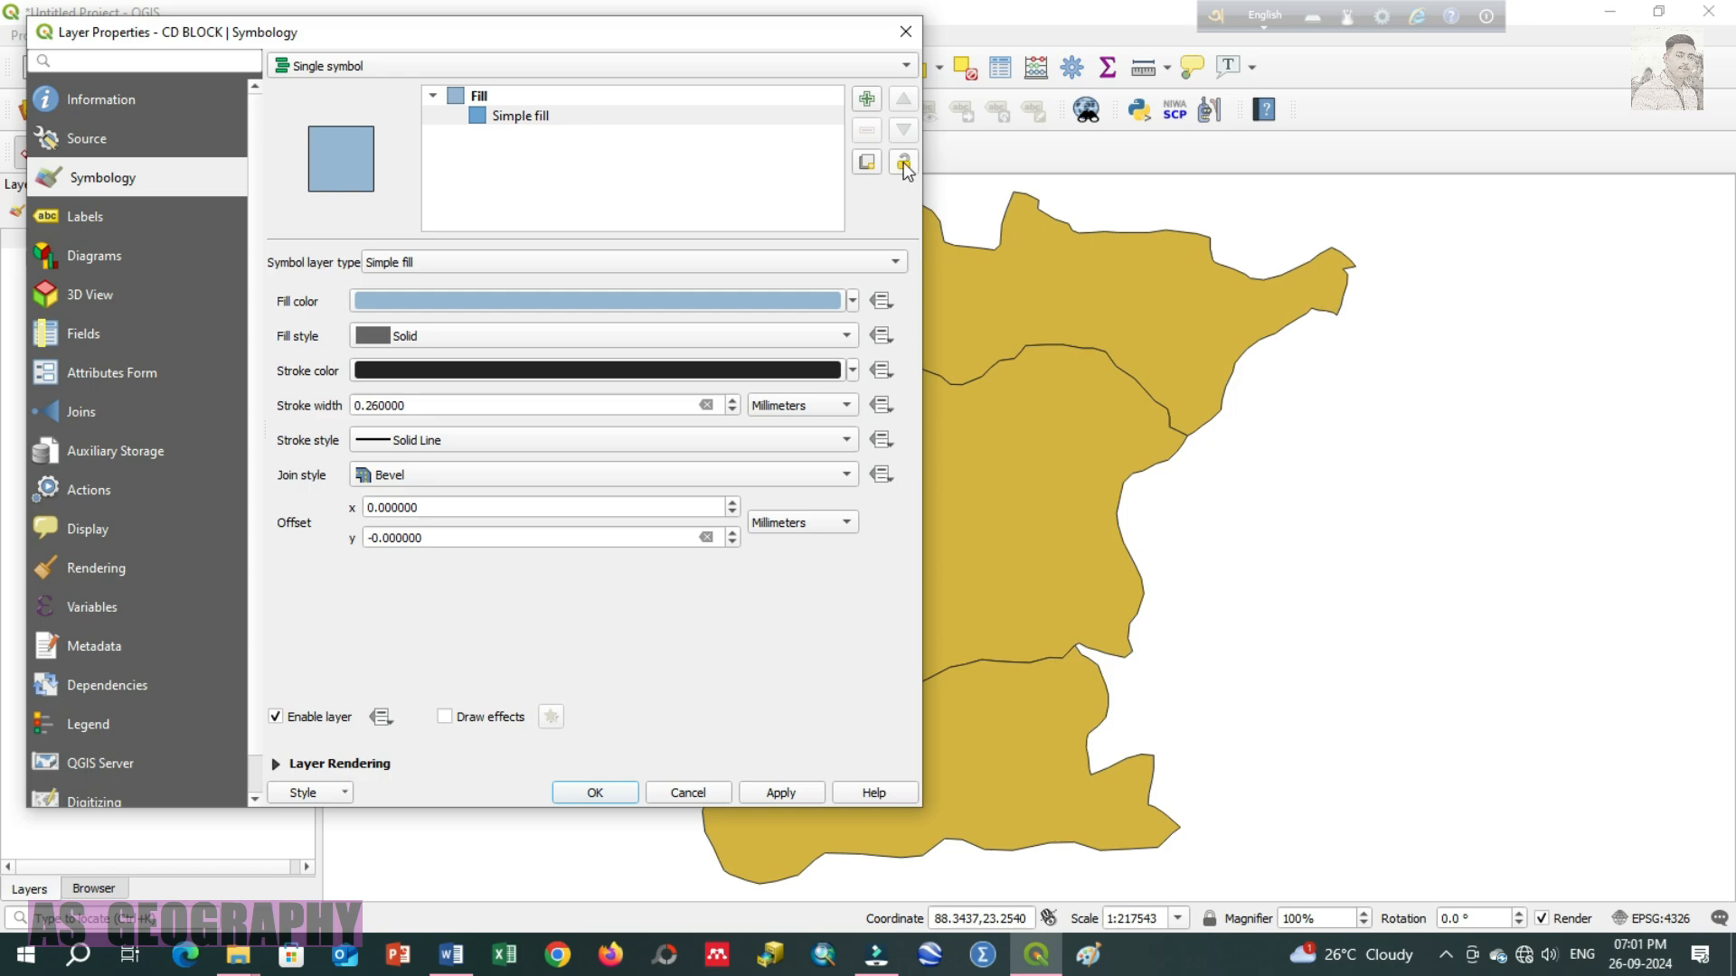
Step: Switch the CD BLOCK layer's symbology to Categorized and accept its current fill symbol settings
{"action": "left_click", "coordinate": [344, 67]}
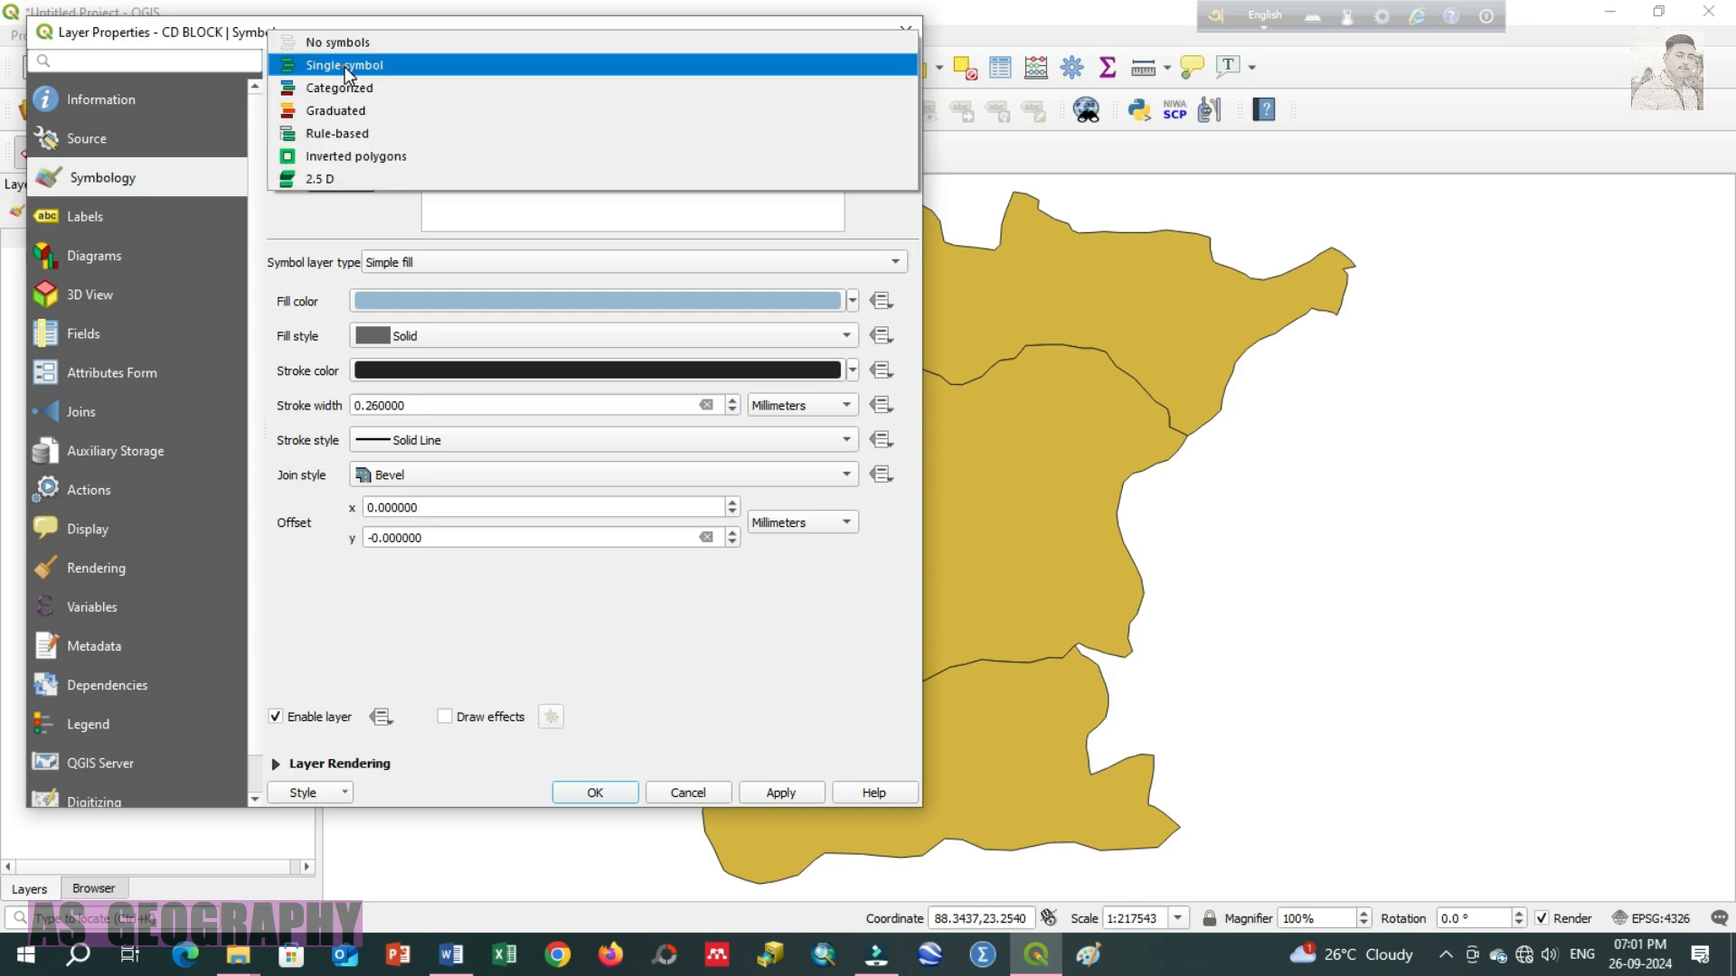
{"action": "left_click", "coordinate": [362, 90]}
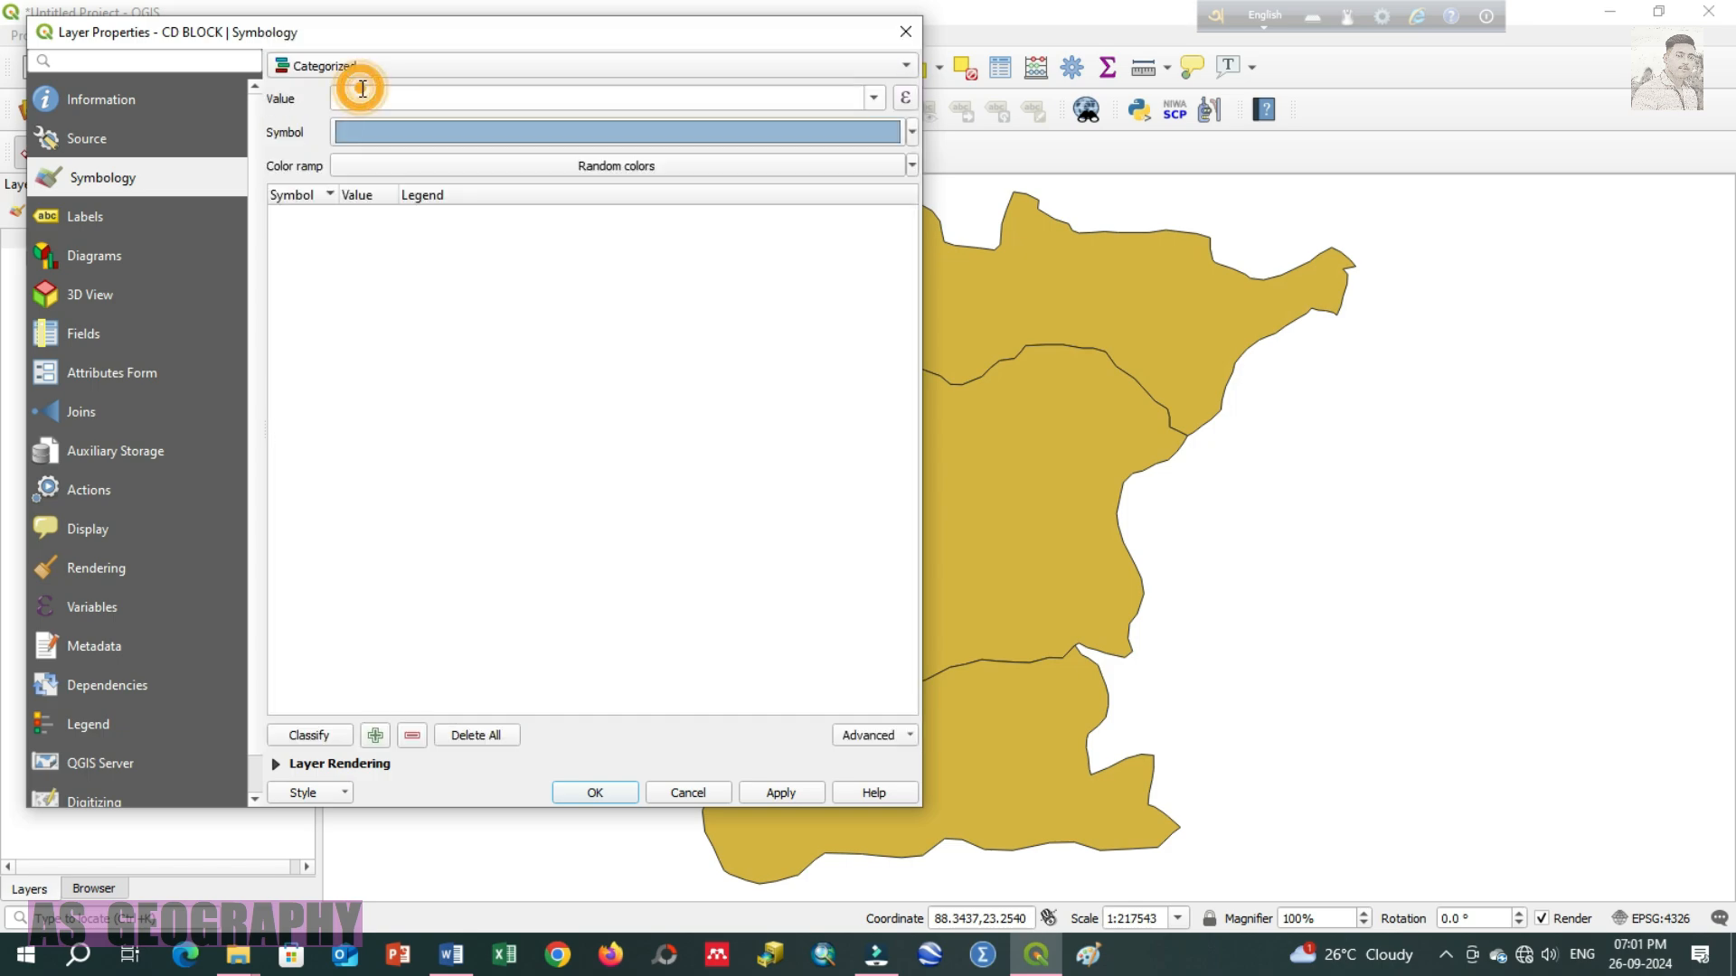
{"action": "left_click", "coordinate": [499, 131]}
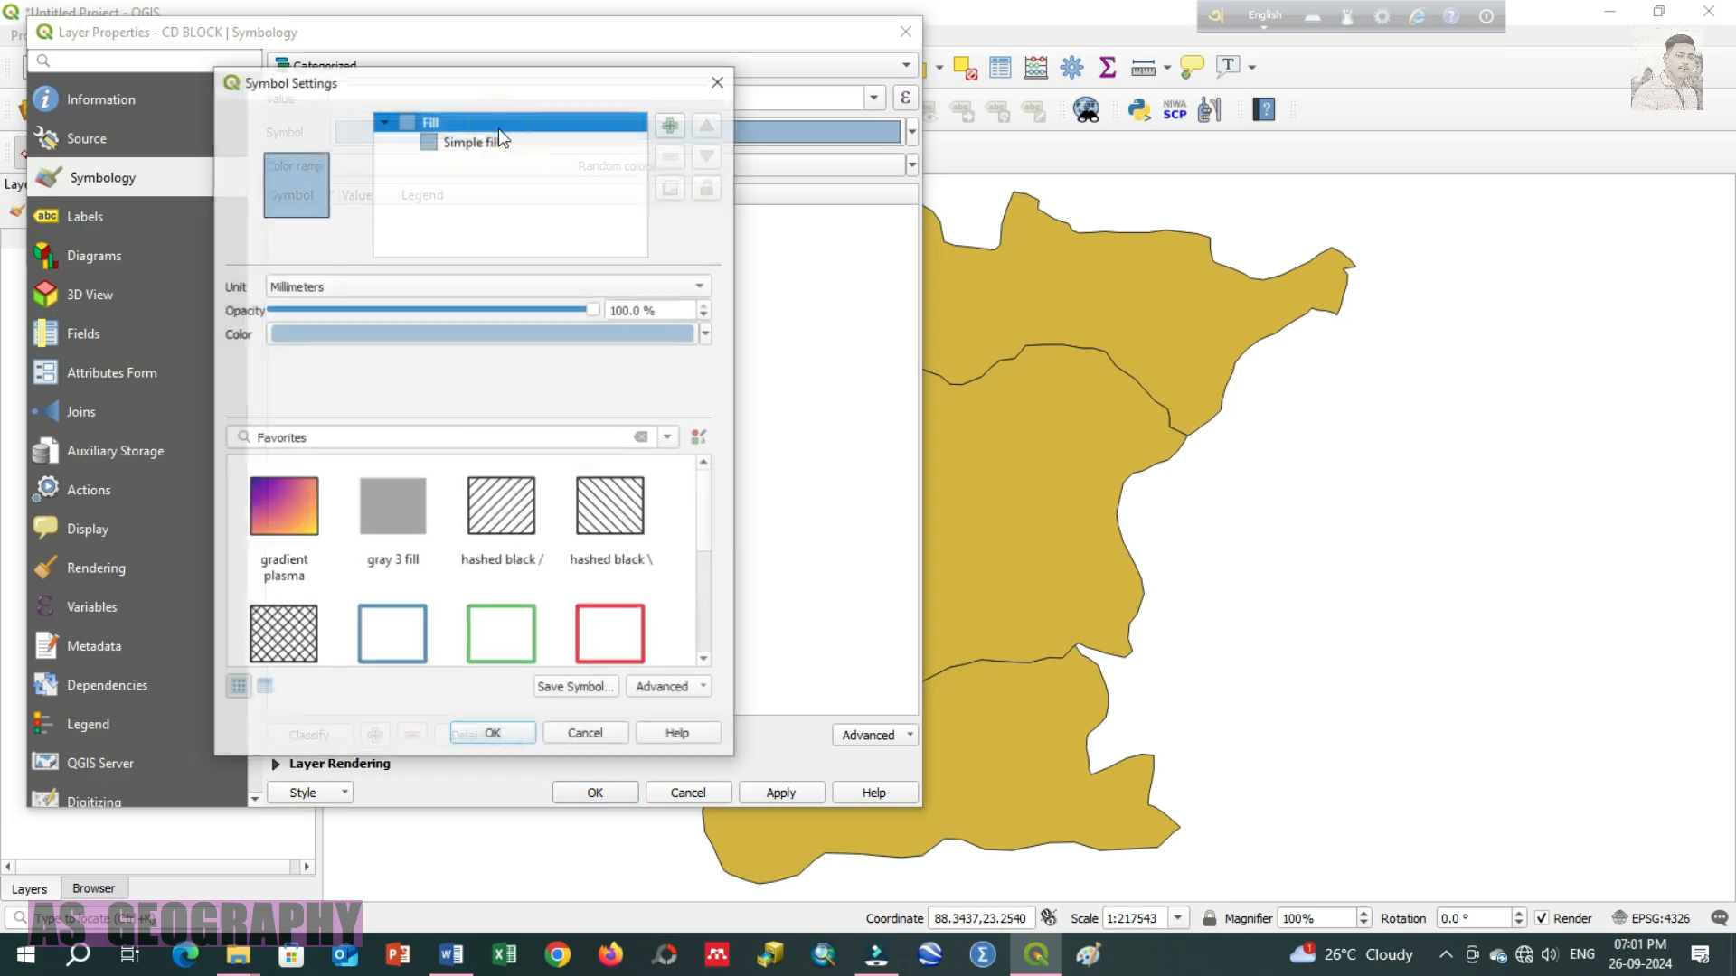
{"action": "left_click", "coordinate": [493, 736]}
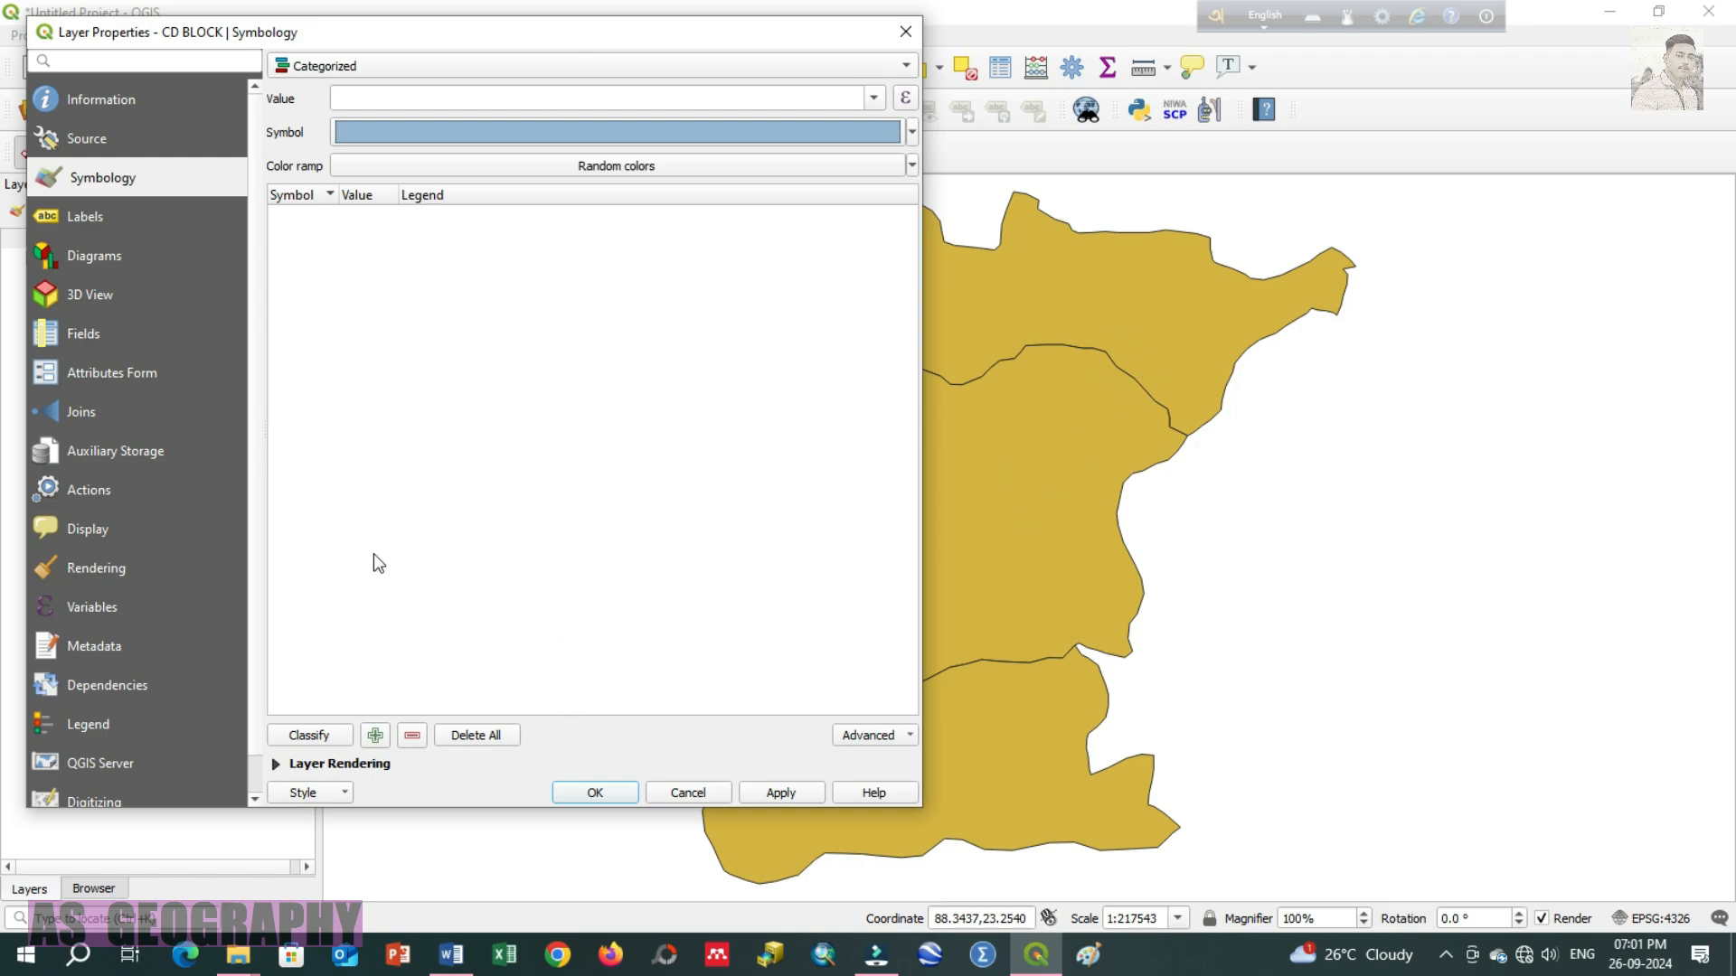
Step: Classify the CD BLOCK layer with random colours and apply the category symbology to the map
{"action": "left_click", "coordinate": [328, 738]}
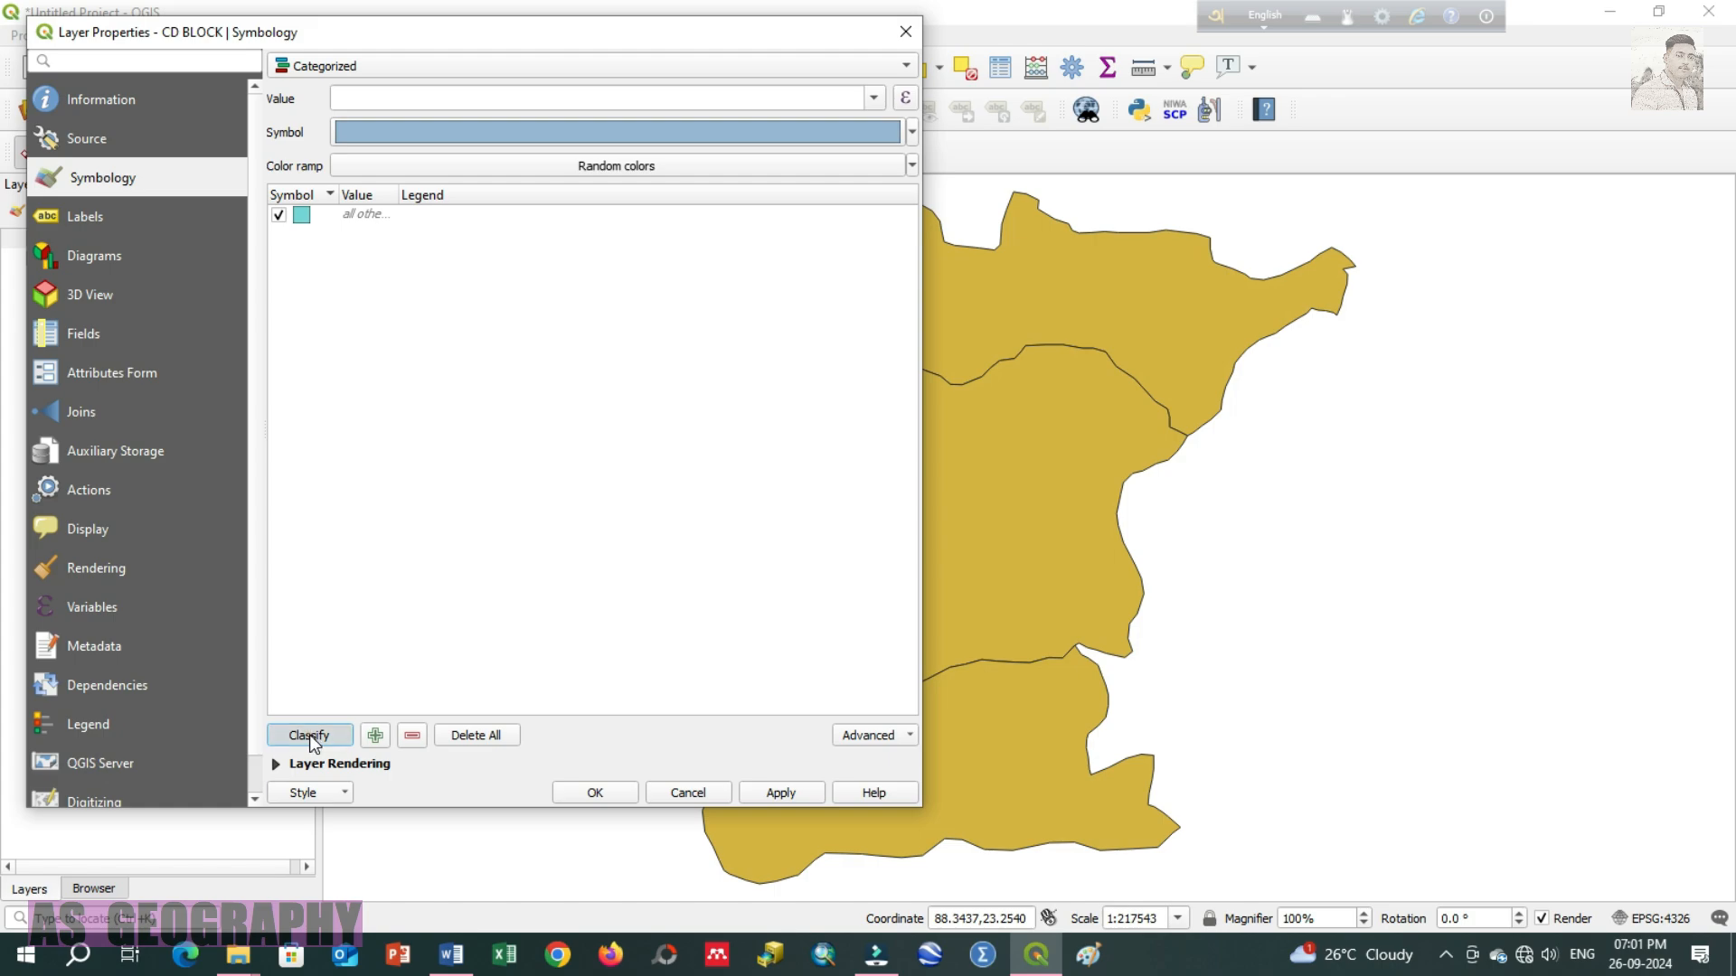
{"action": "left_click", "coordinate": [309, 734]}
{"action": "left_click", "coordinate": [282, 215]}
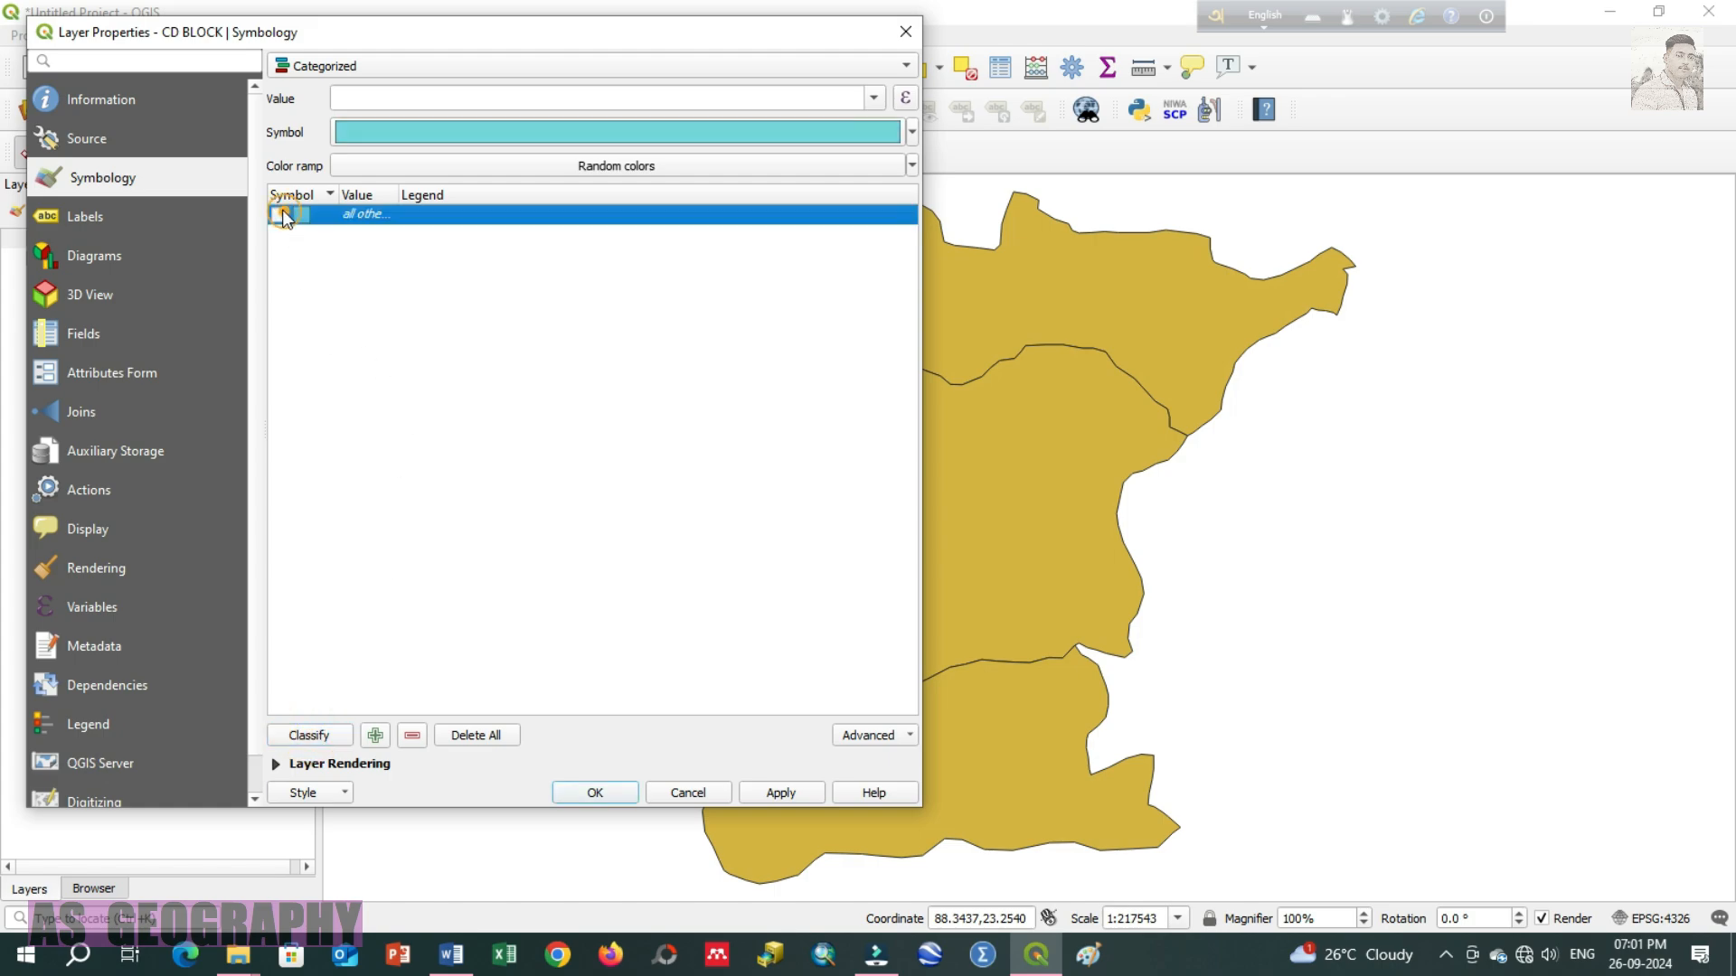
{"action": "left_click", "coordinate": [330, 194]}
{"action": "left_click", "coordinate": [412, 197]}
{"action": "left_click", "coordinate": [777, 793]}
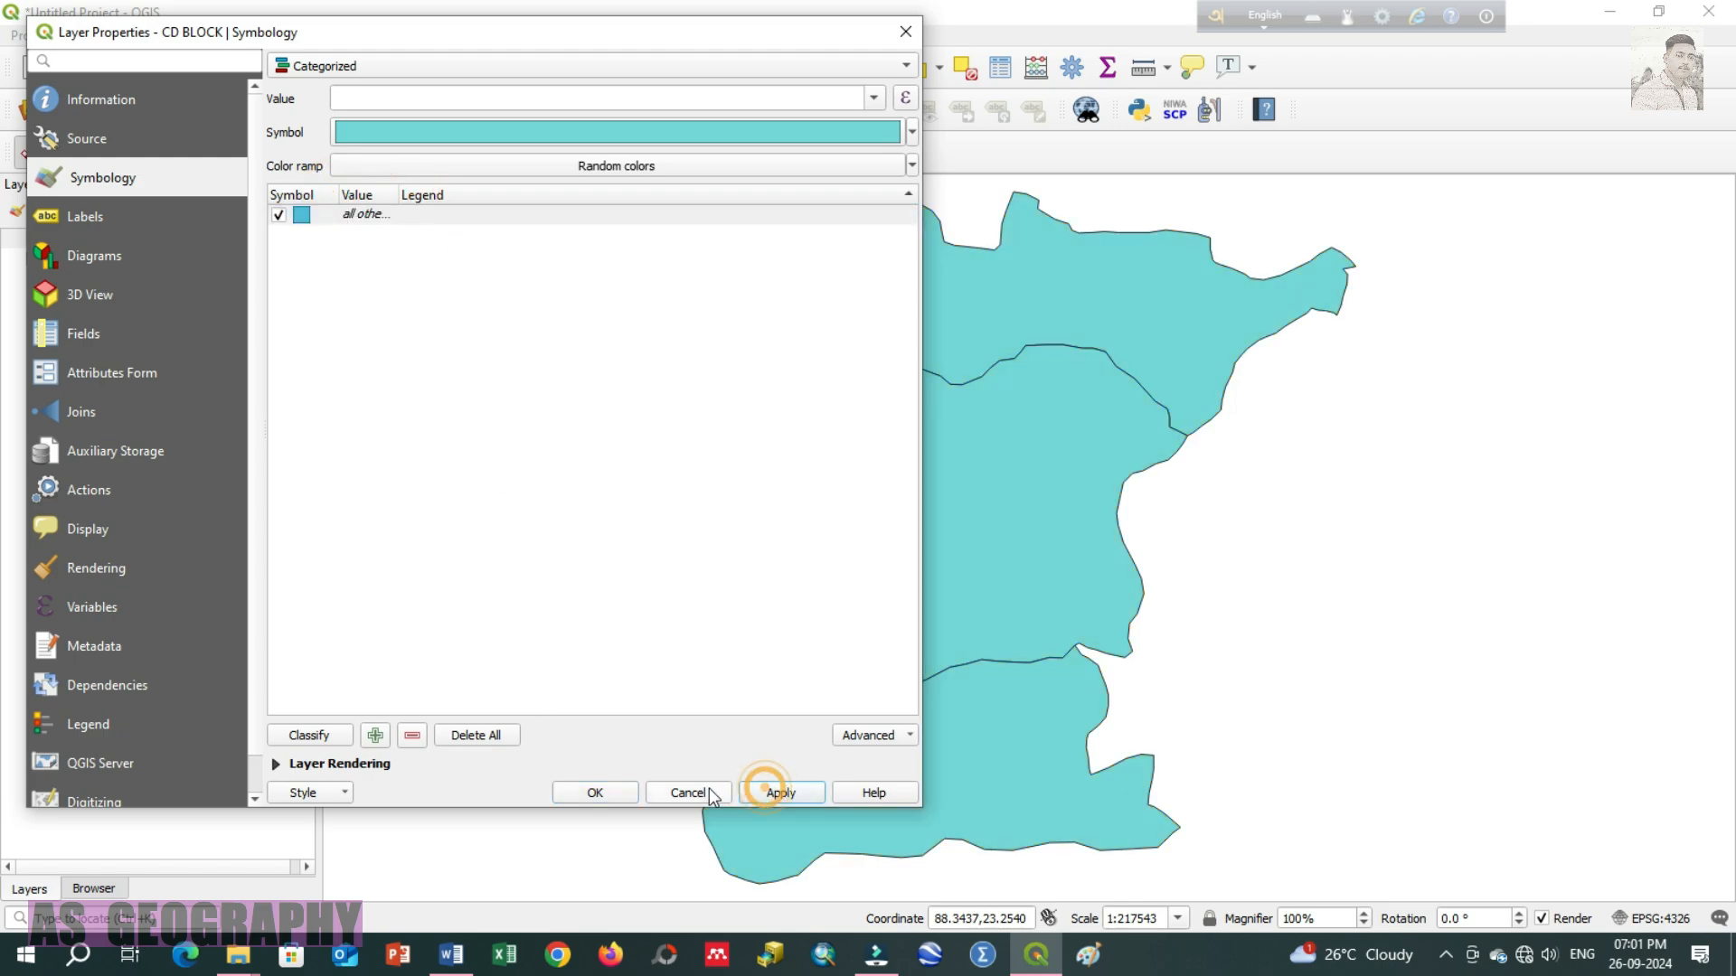
Step: Change the category colour ramp to Greens and apply it to the CD BLOCK layer
{"action": "left_click", "coordinate": [374, 165]}
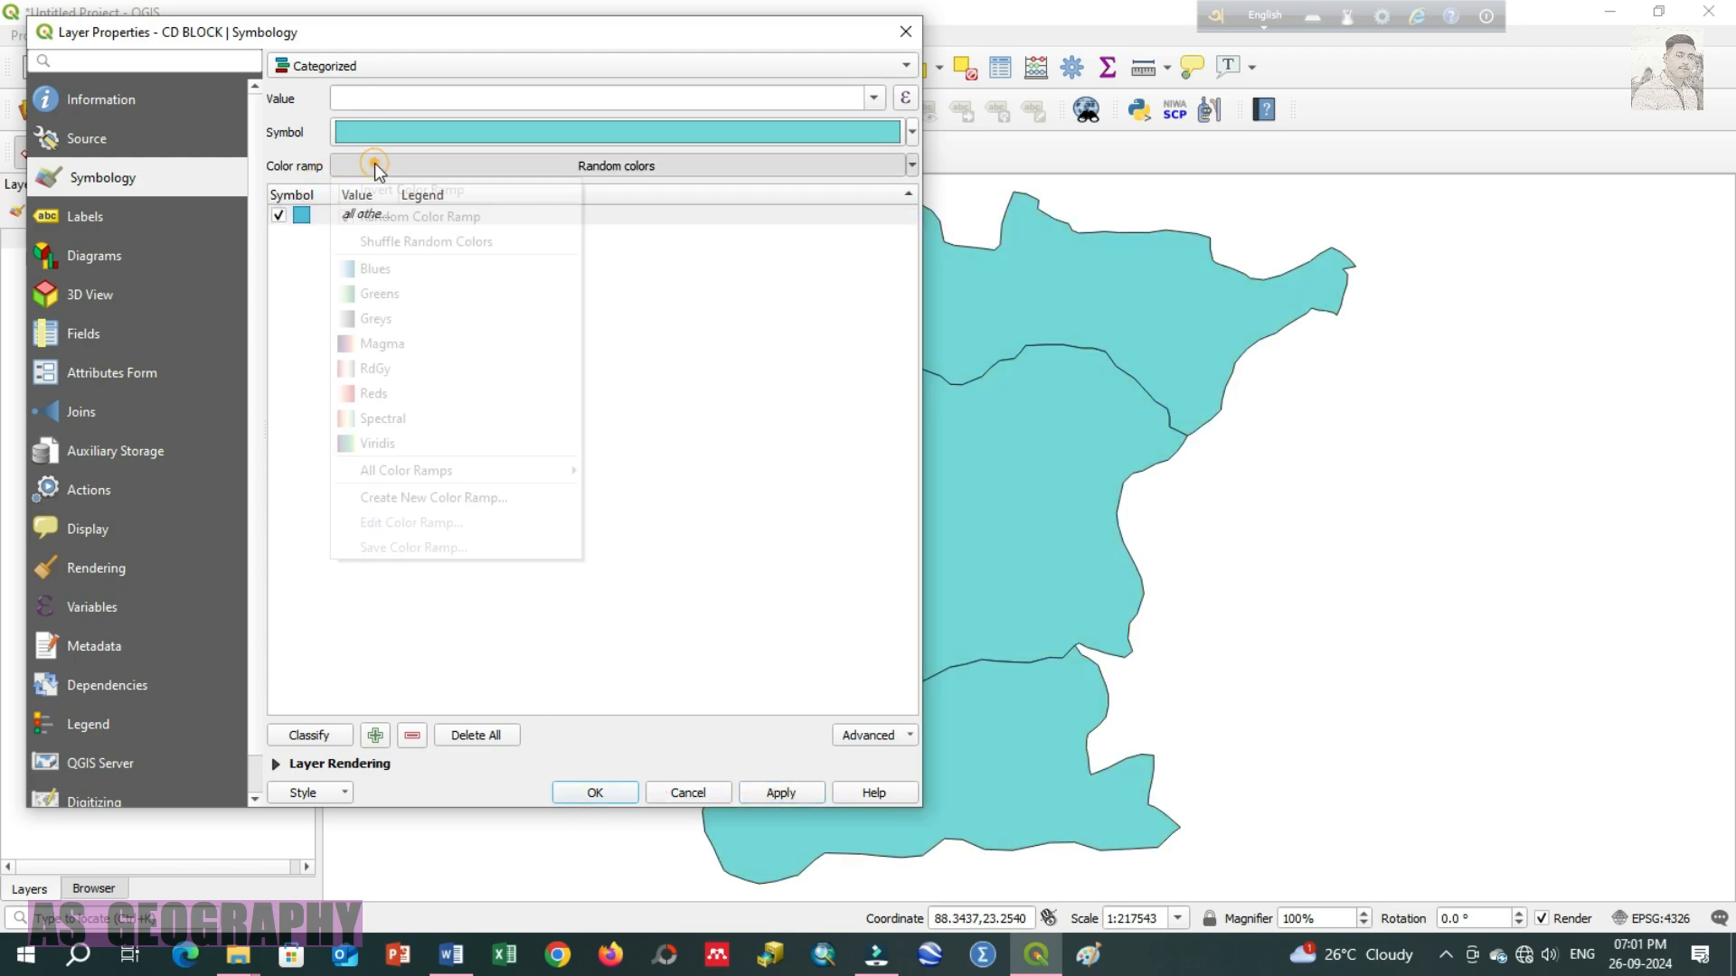
{"action": "left_click", "coordinate": [394, 293]}
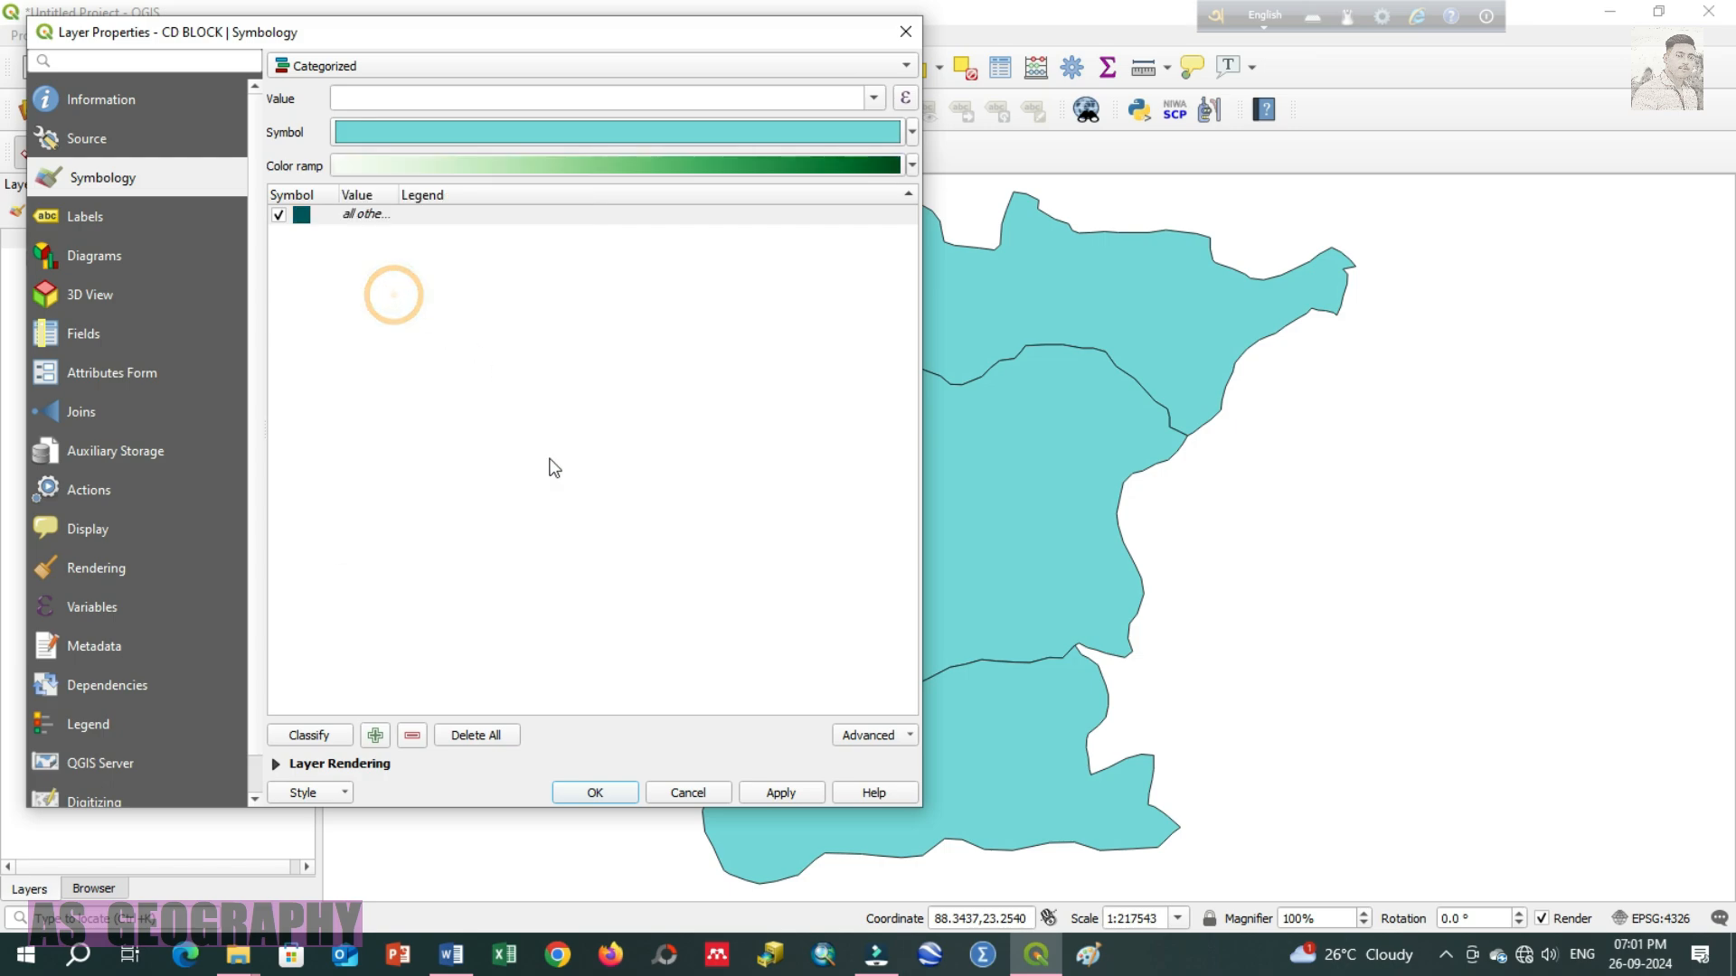
{"action": "left_click", "coordinate": [778, 793]}
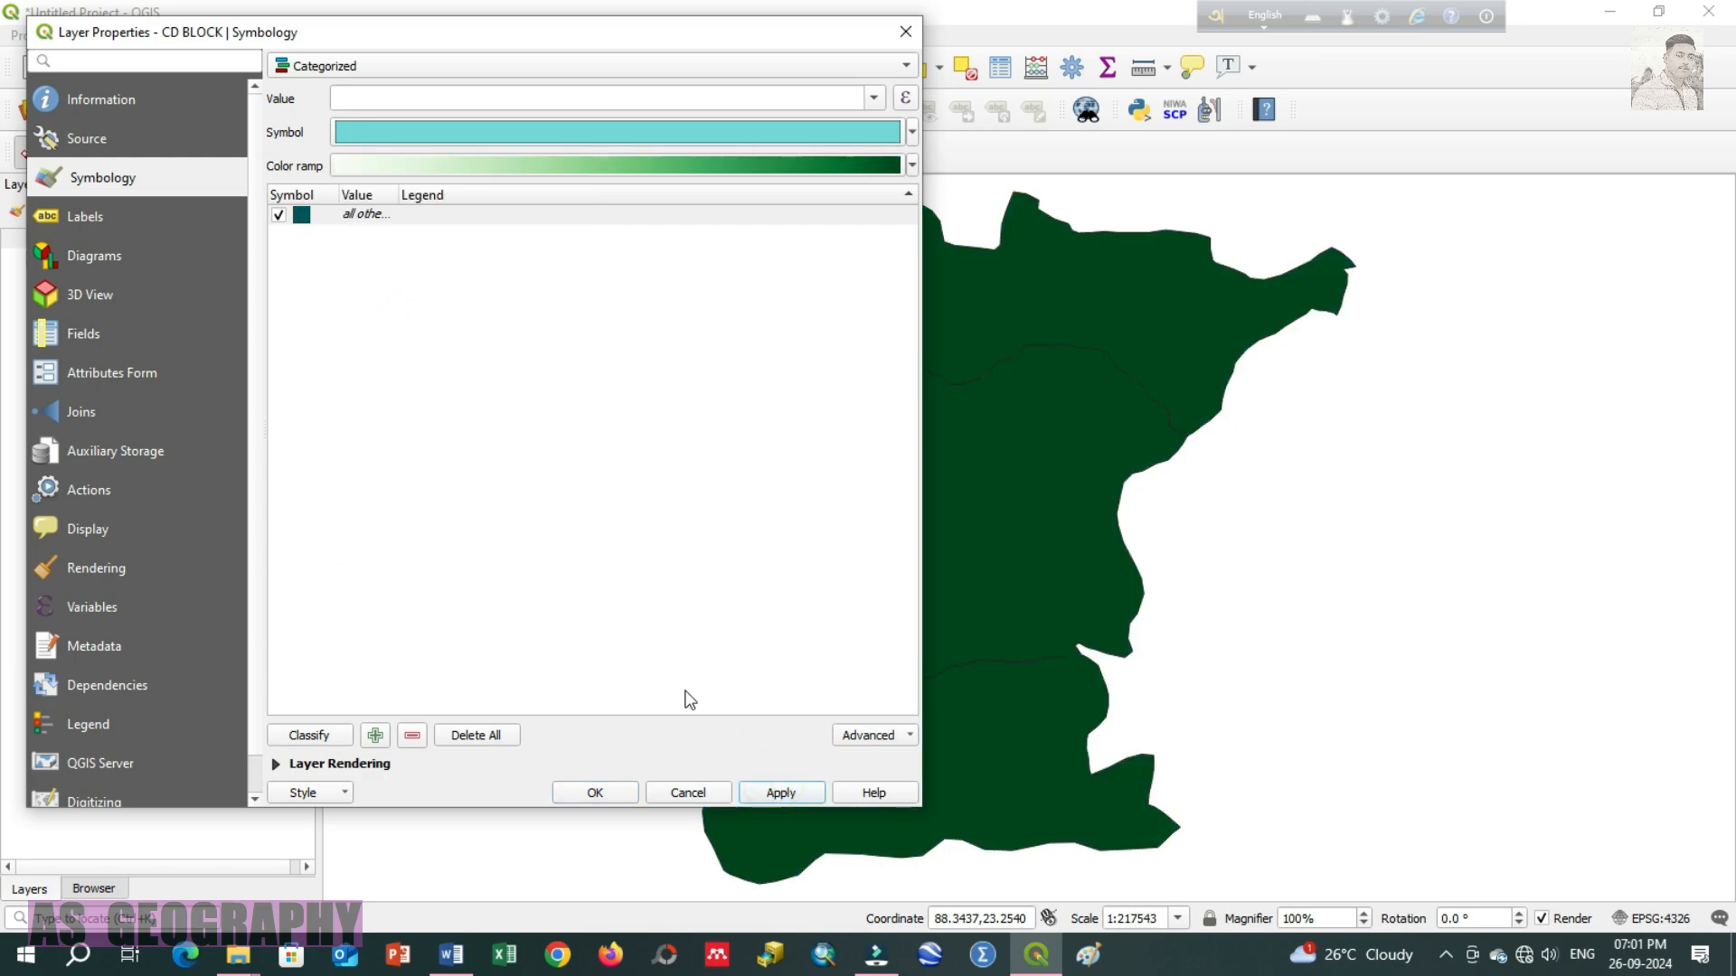
Step: Change the green colour ramp's starting colour to blue, #4e74fc, and apply the edited ramp
{"action": "left_click", "coordinate": [449, 165]}
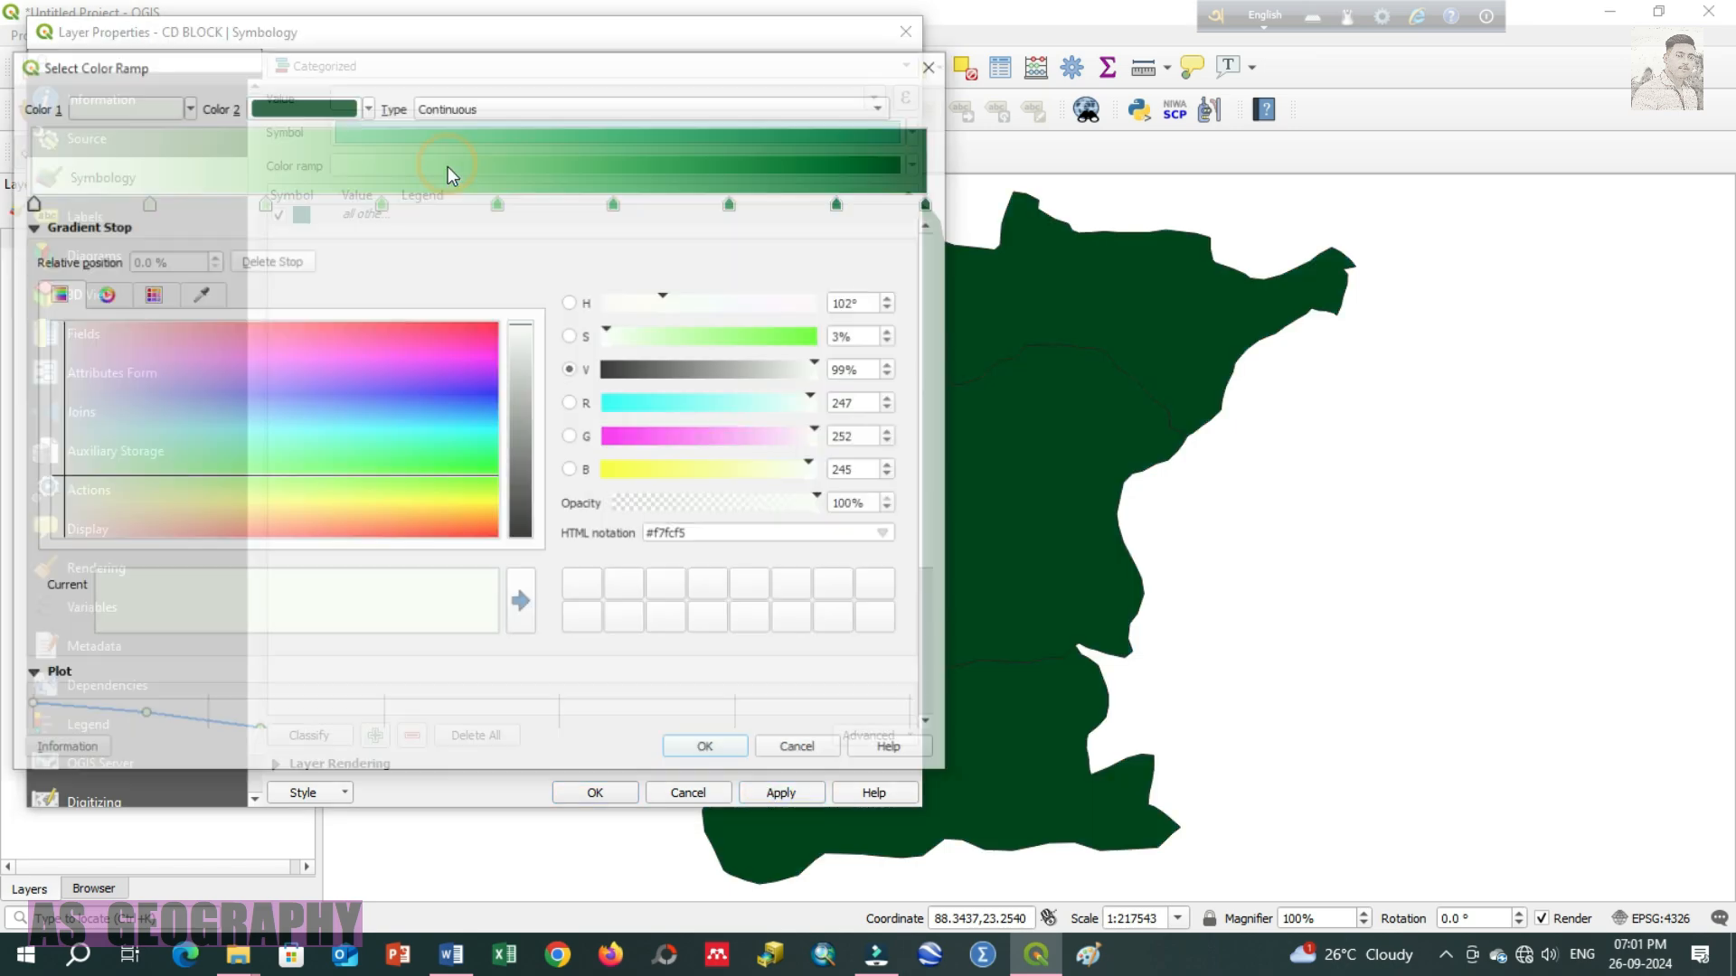
{"action": "left_click", "coordinate": [359, 401]}
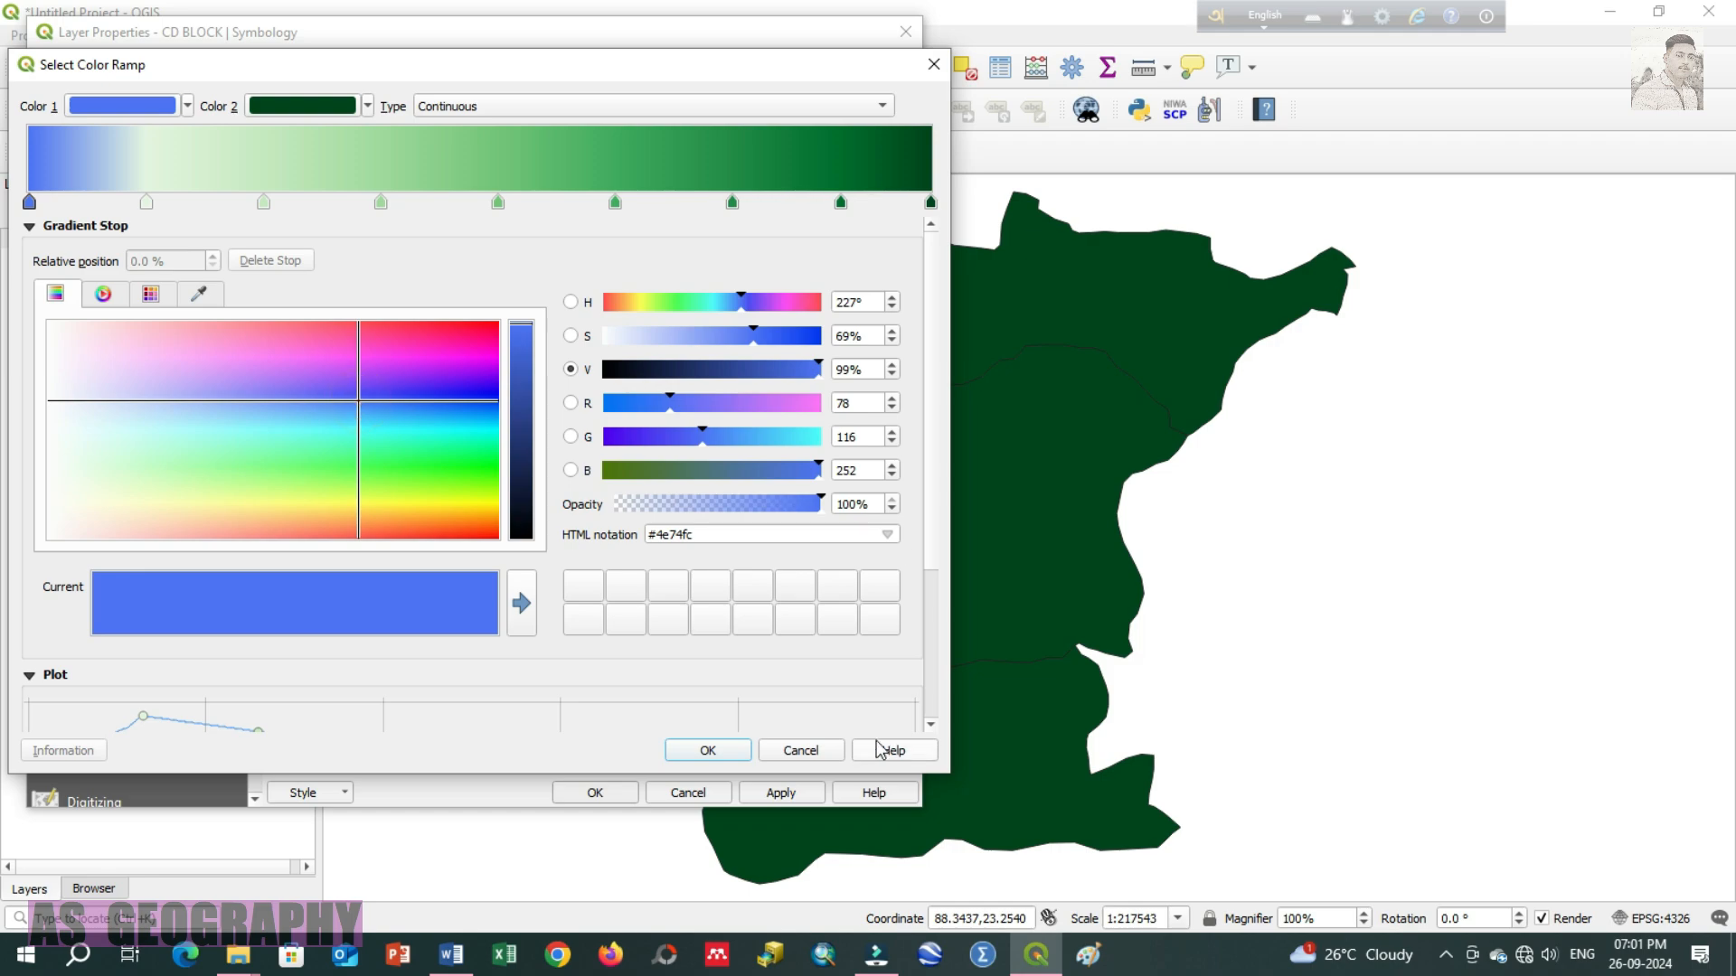
{"action": "left_click", "coordinate": [714, 747]}
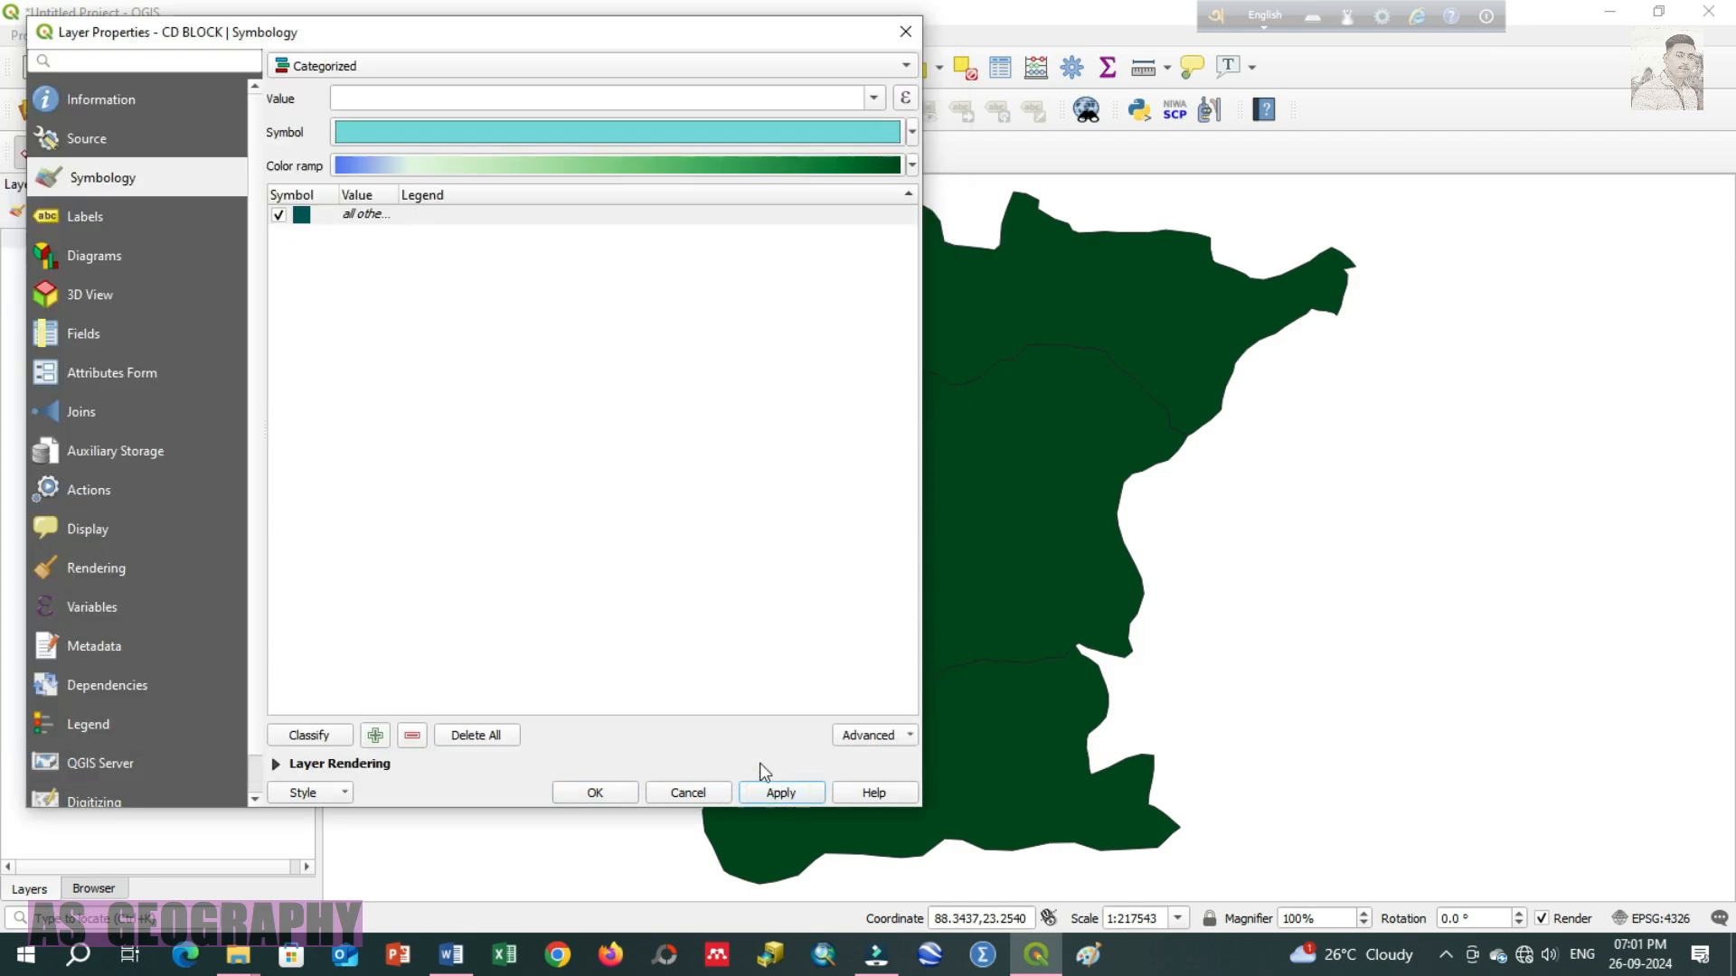
{"action": "left_click", "coordinate": [775, 786]}
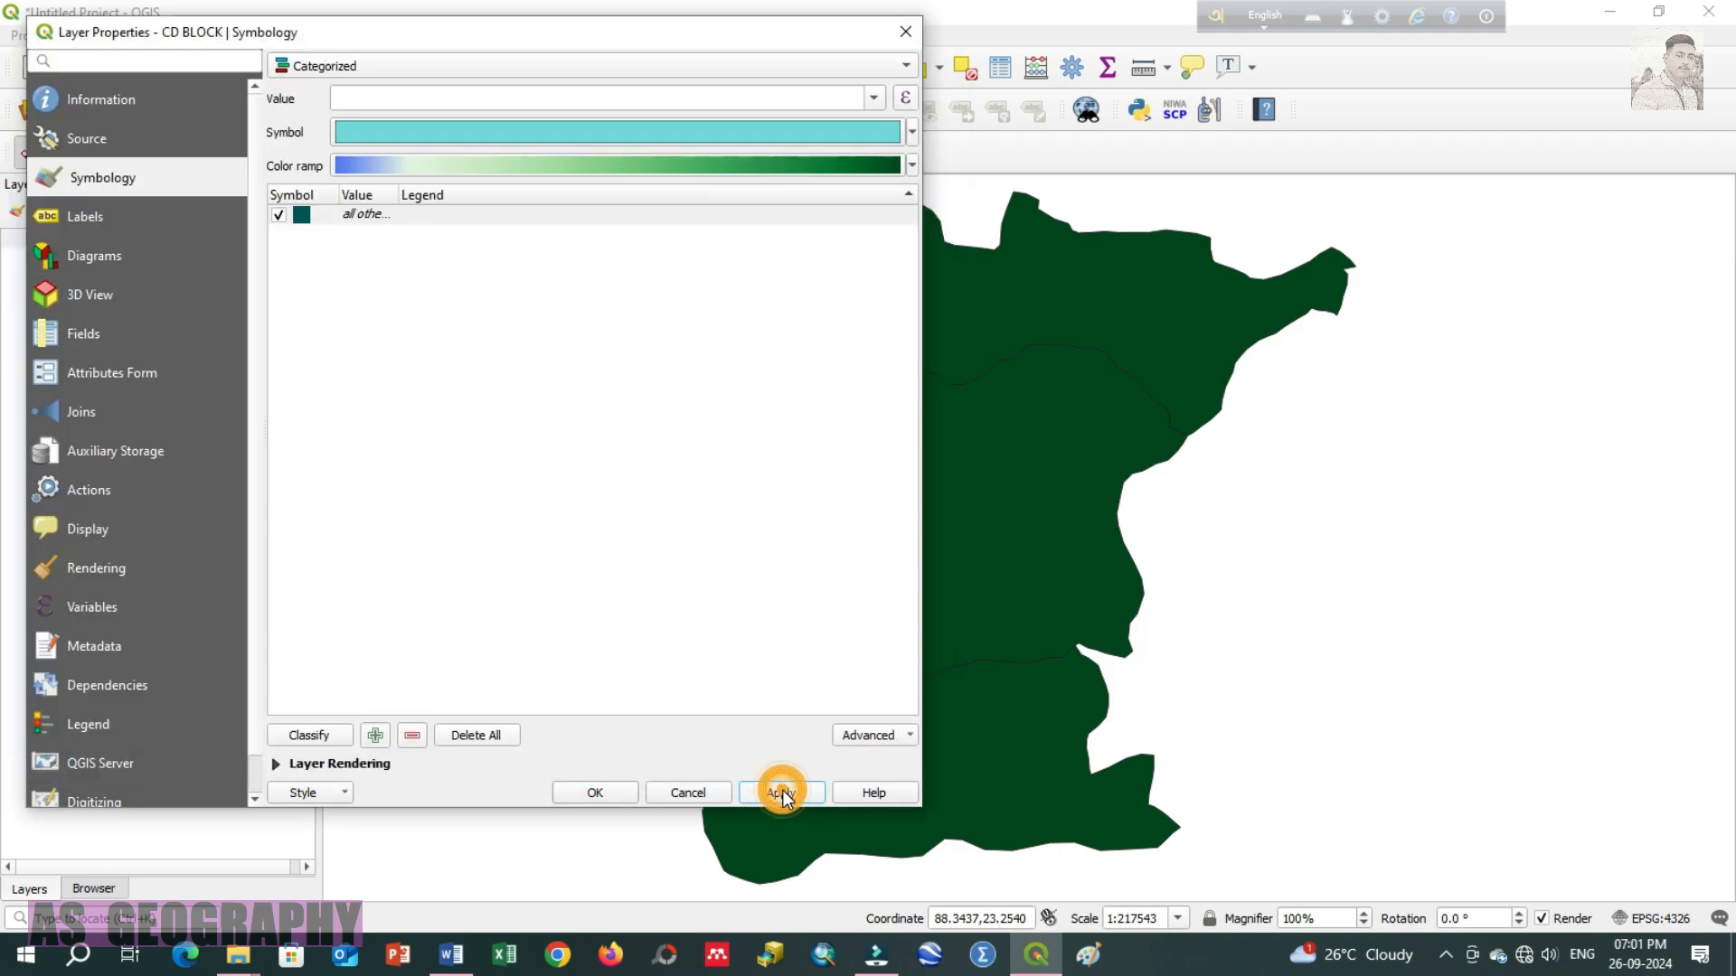
Step: Apply the turquoise fill symbol with Millimeters as its unit to the category, and close the layer properties with the changes accepted
{"action": "left_click", "coordinate": [415, 135]}
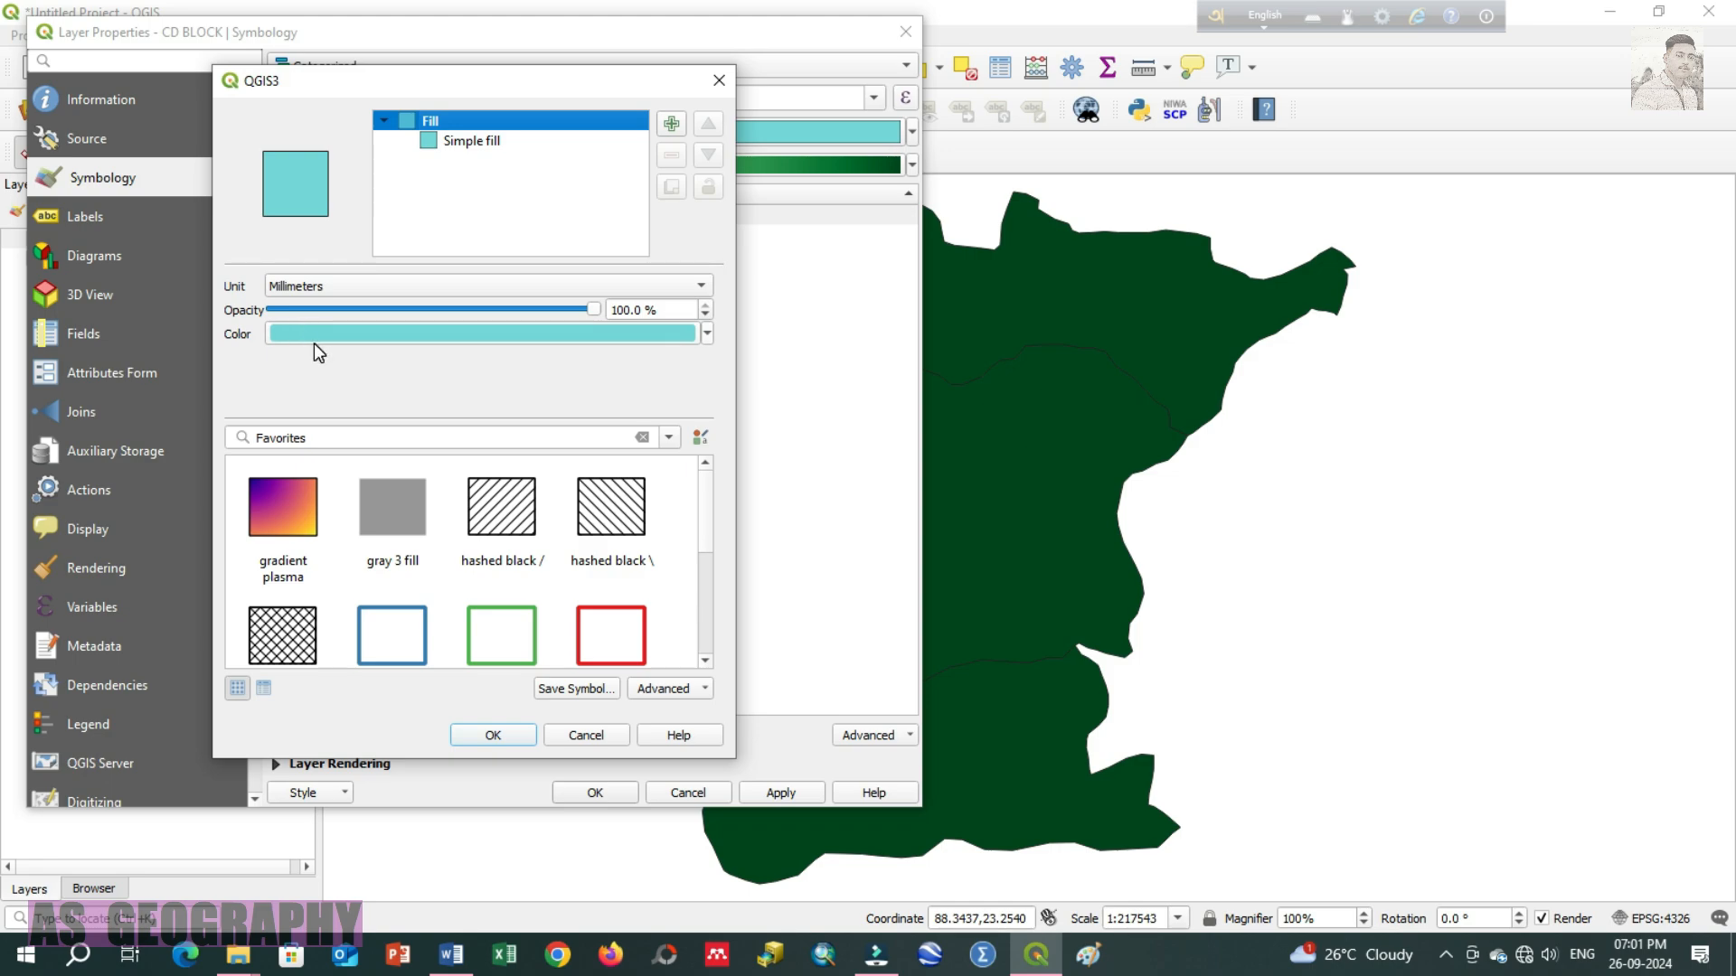
{"action": "left_click", "coordinate": [341, 286]}
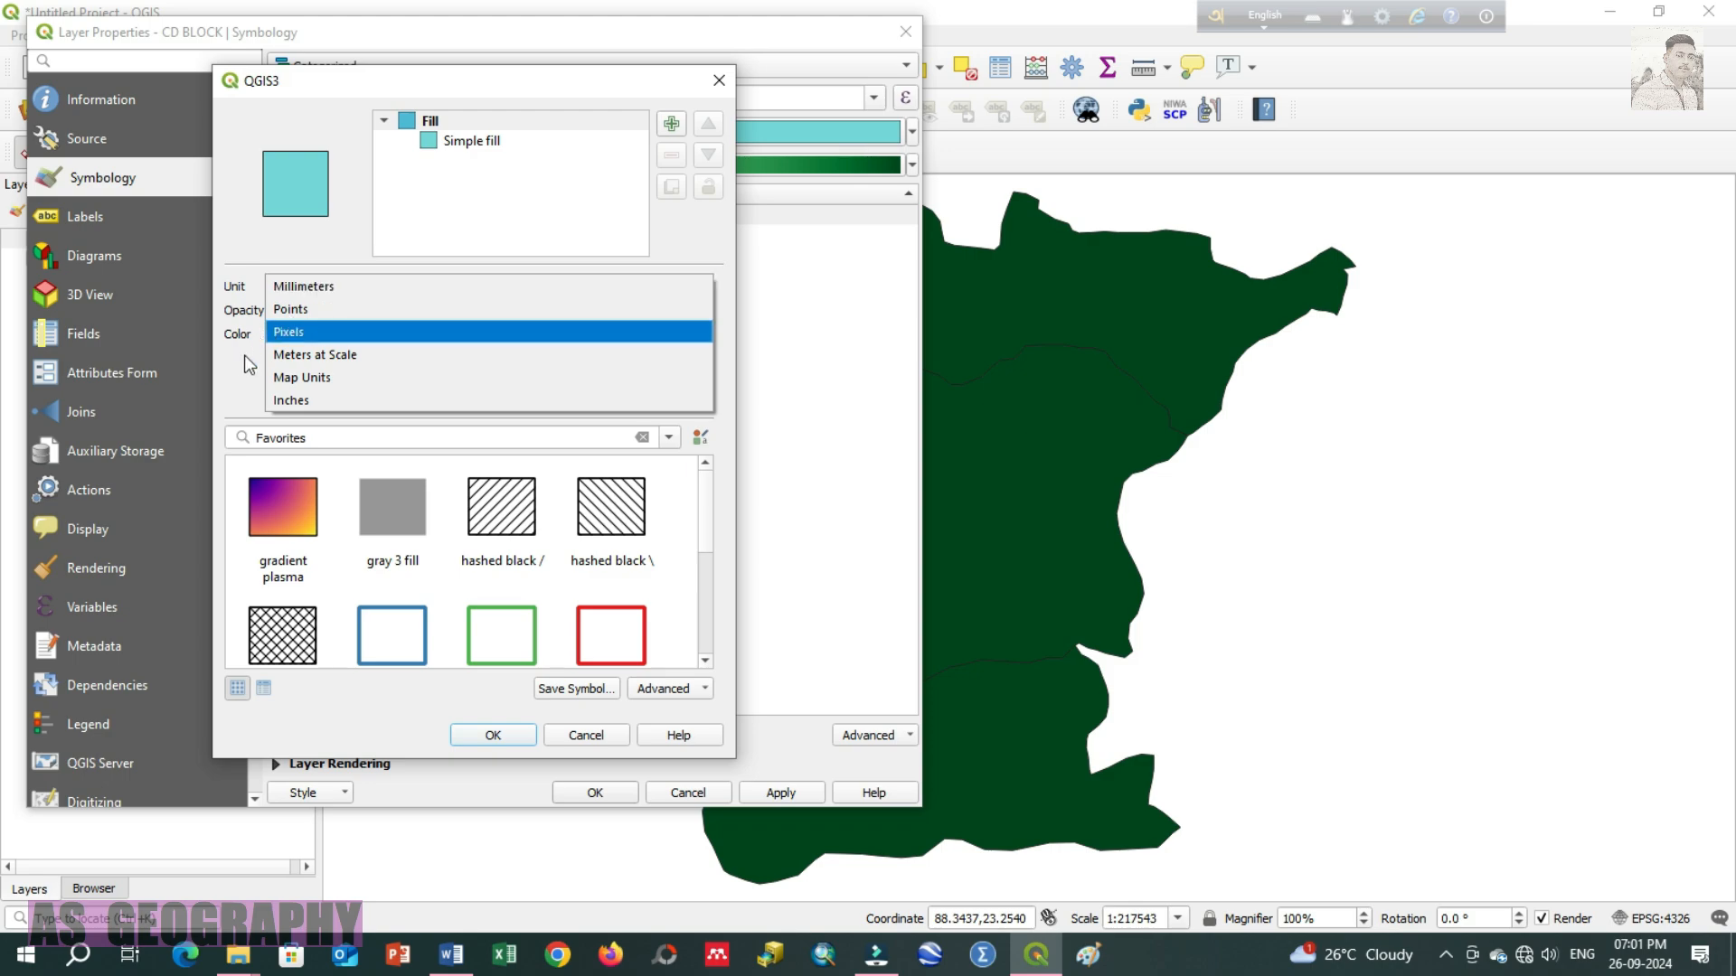
{"action": "left_click", "coordinate": [317, 286]}
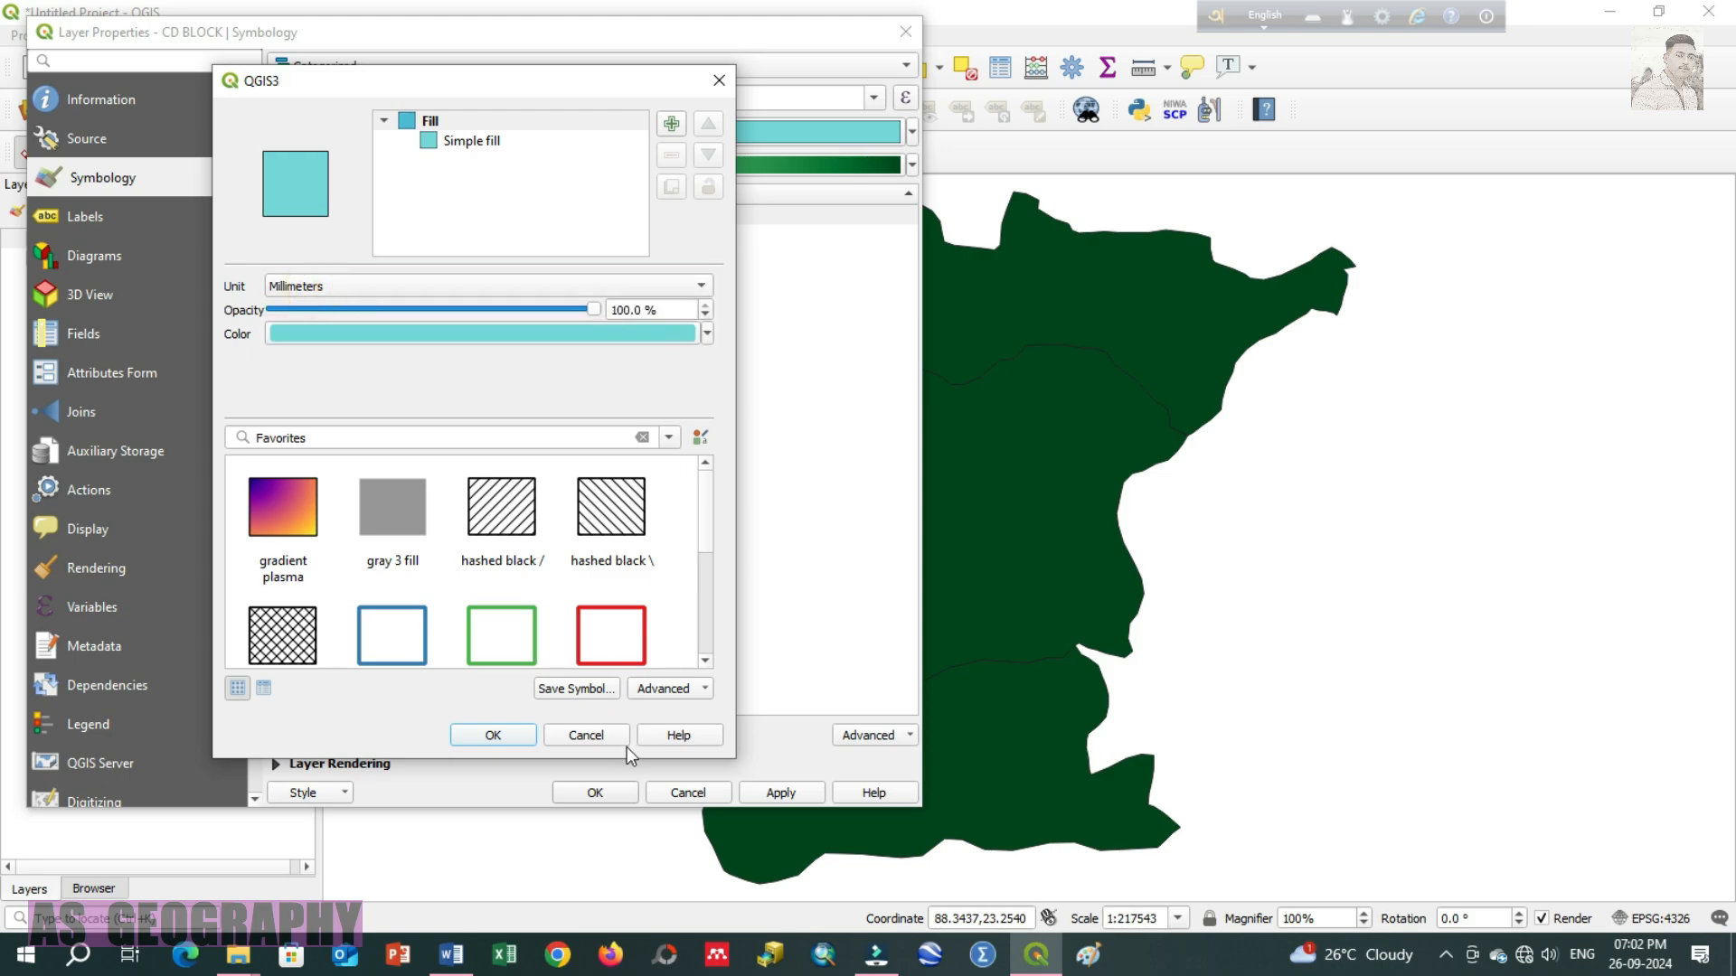
{"action": "left_click", "coordinate": [504, 732]}
{"action": "left_click", "coordinate": [511, 730]}
{"action": "left_click", "coordinate": [780, 792]}
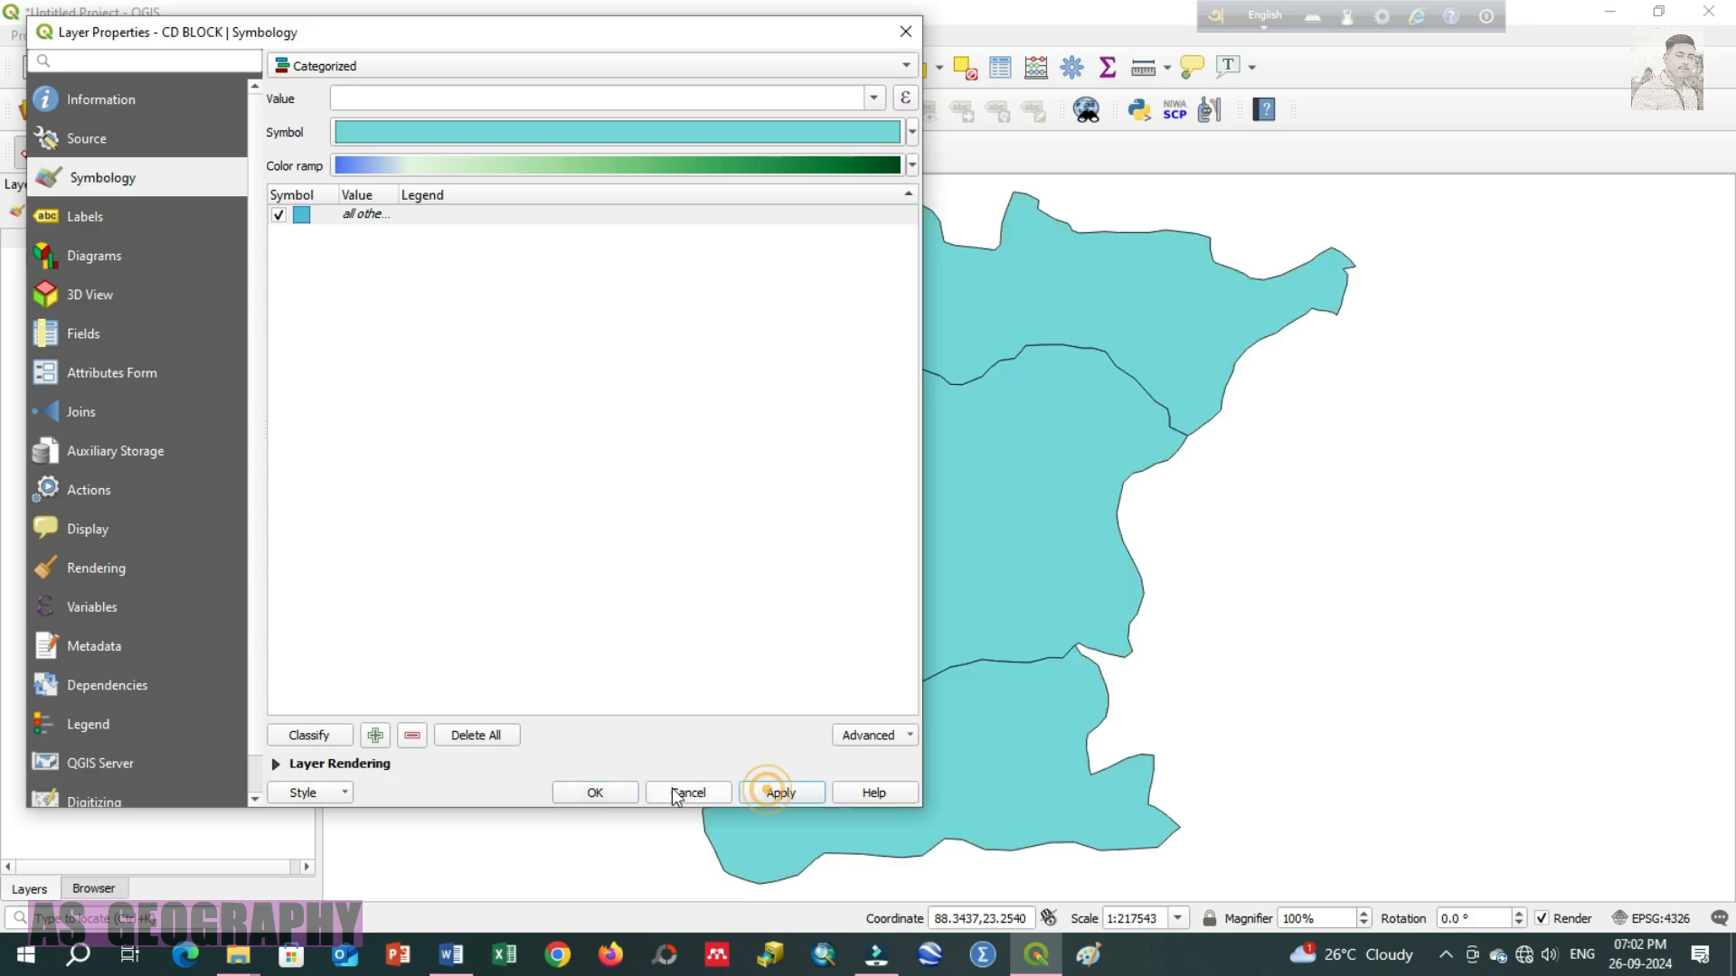
{"action": "left_click", "coordinate": [601, 790]}
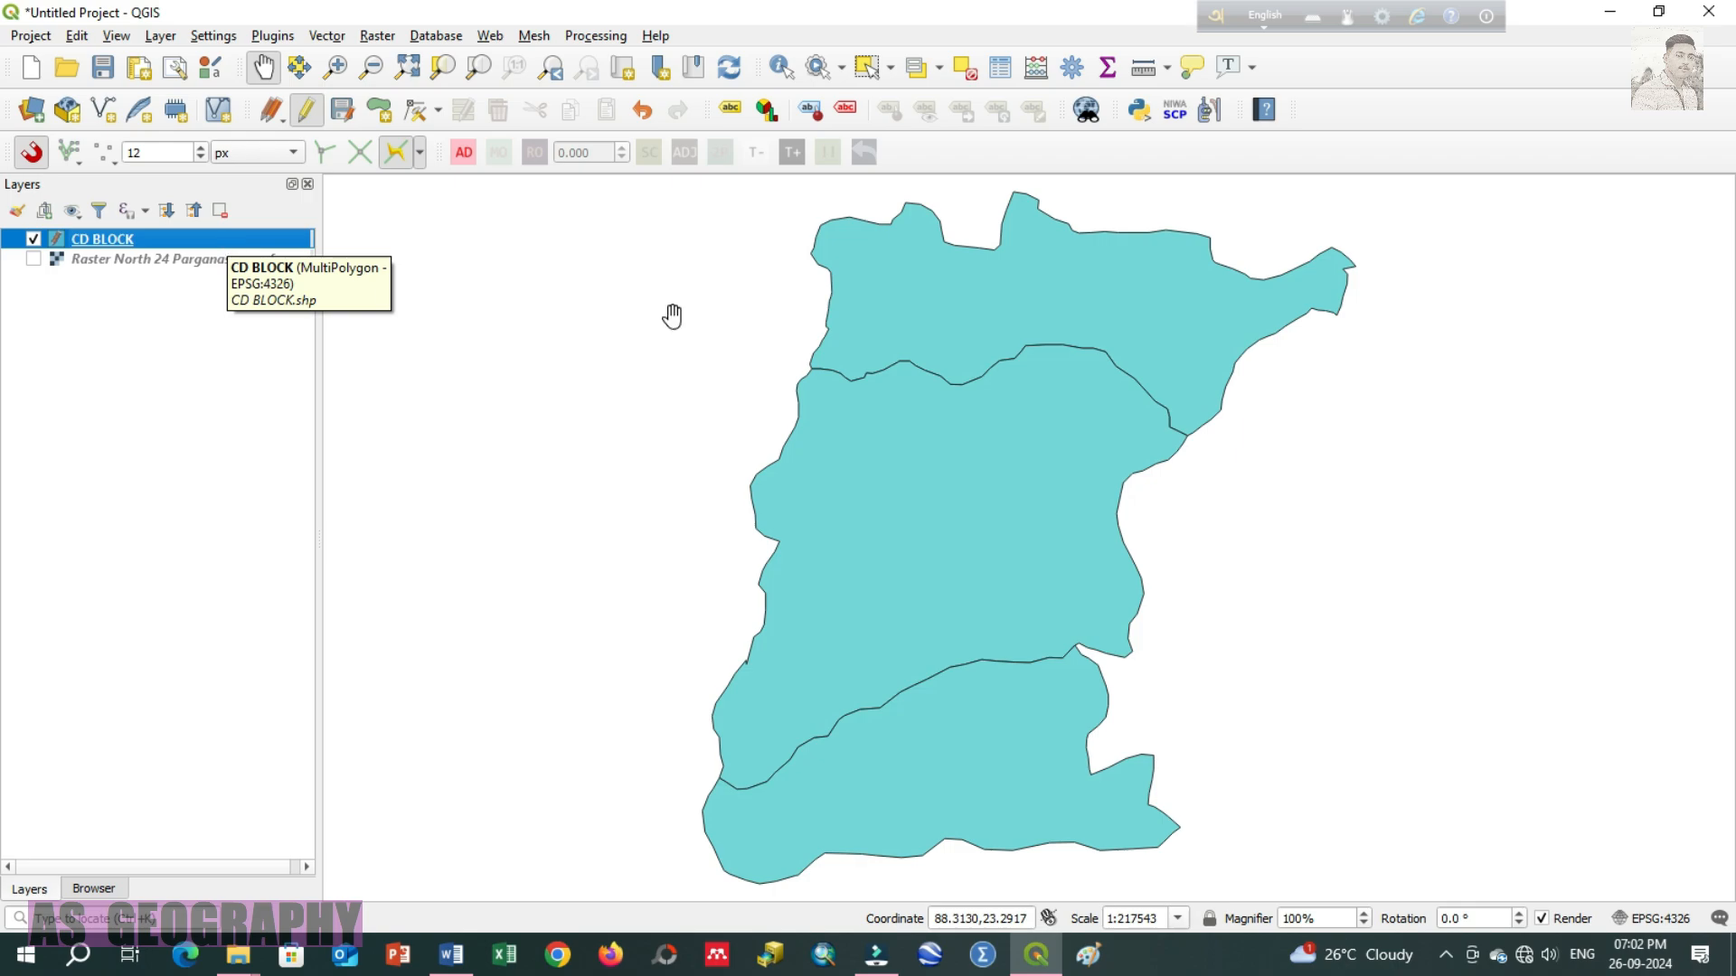
Step: Show the georeferenced North 24 Parganas raster and hide the CD BLOCK layer to reveal the block boundaries beneath
{"action": "left_click", "coordinate": [32, 261]}
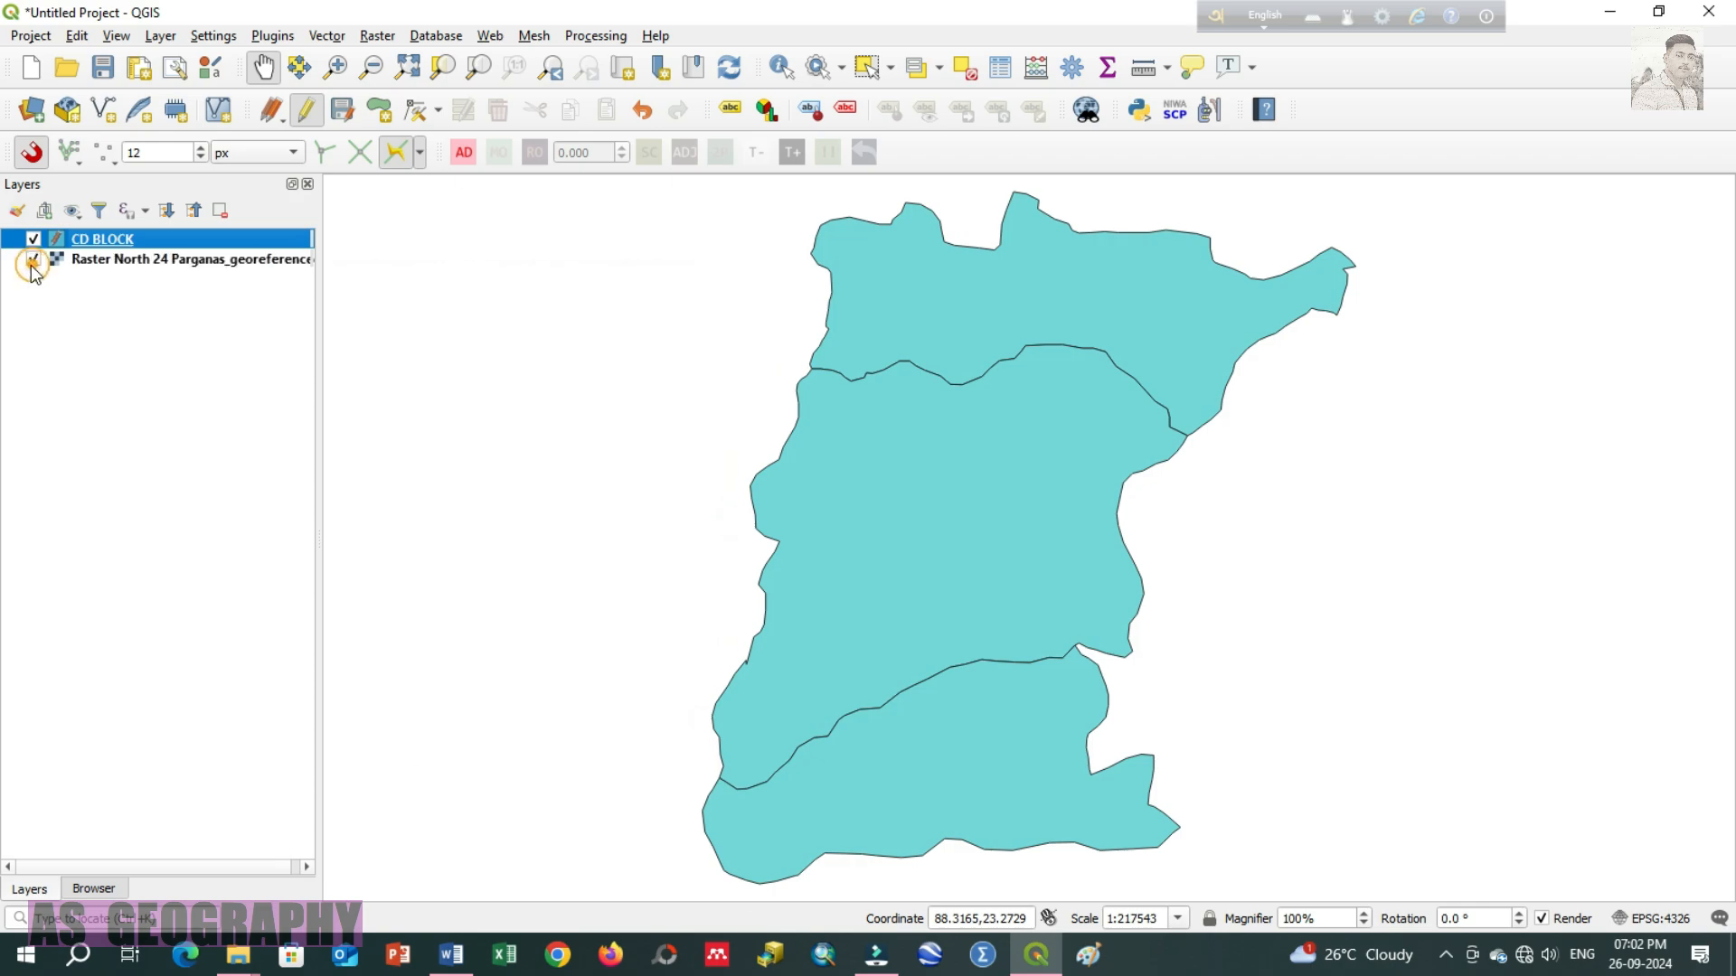
{"action": "scroll", "coordinate": [926, 684], "scroll_direction": "down", "scroll_amount": 1}
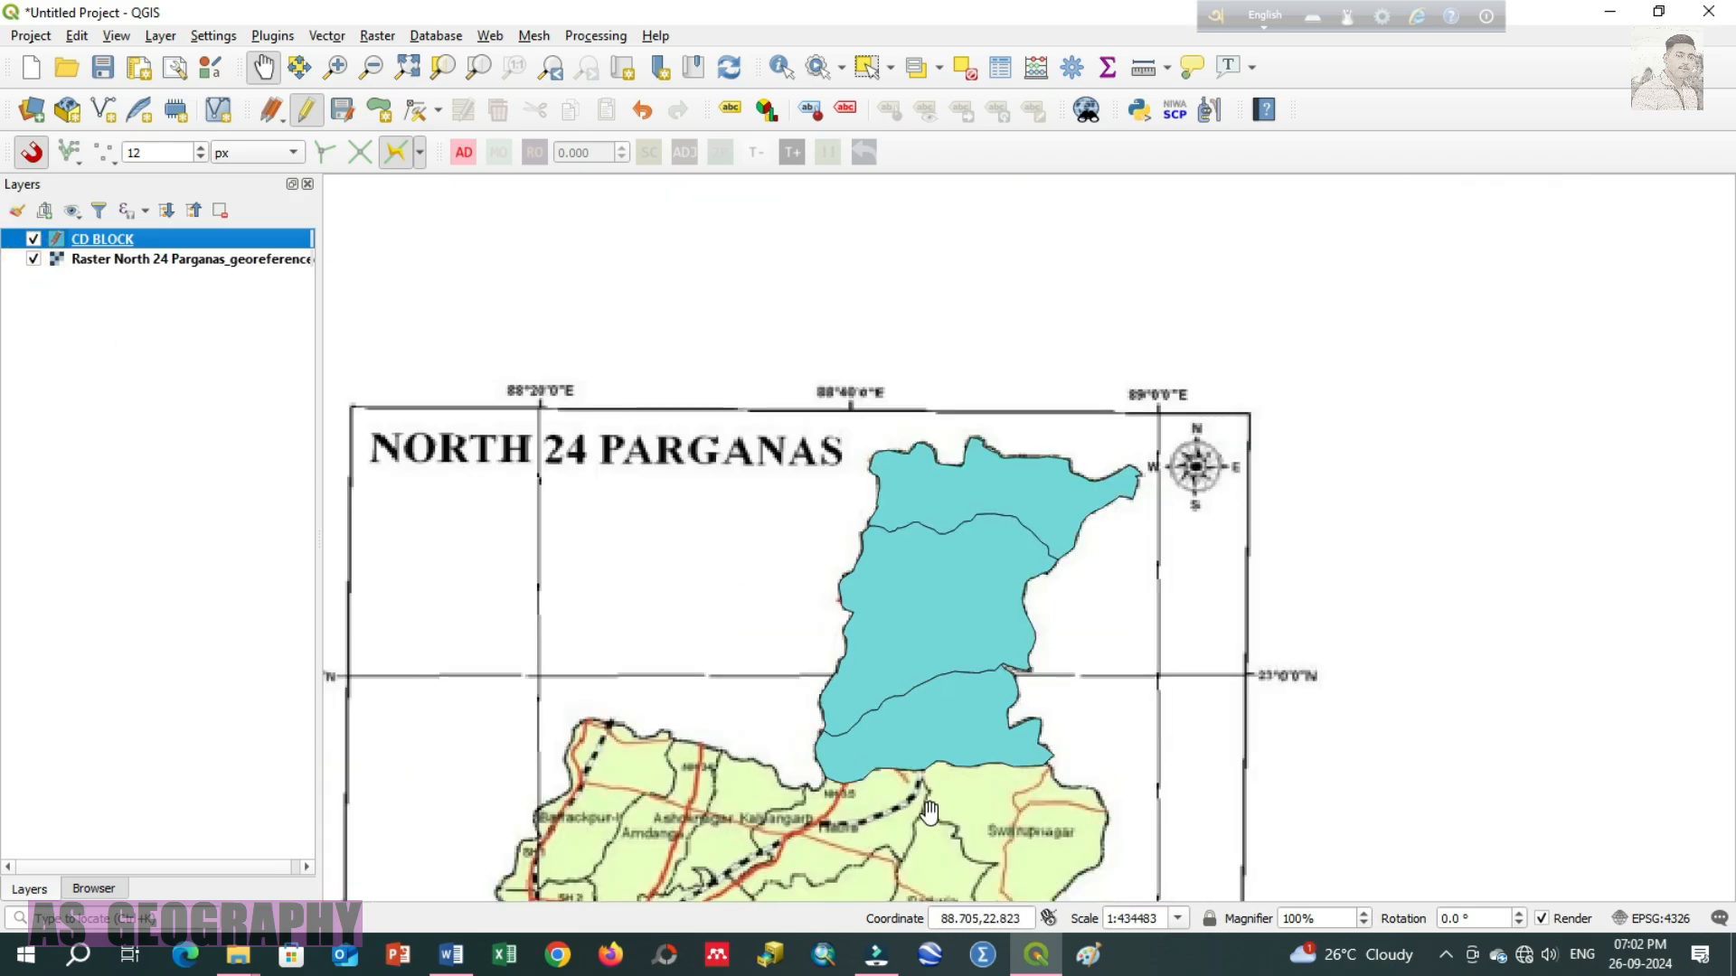
{"action": "left_click", "coordinate": [33, 240]}
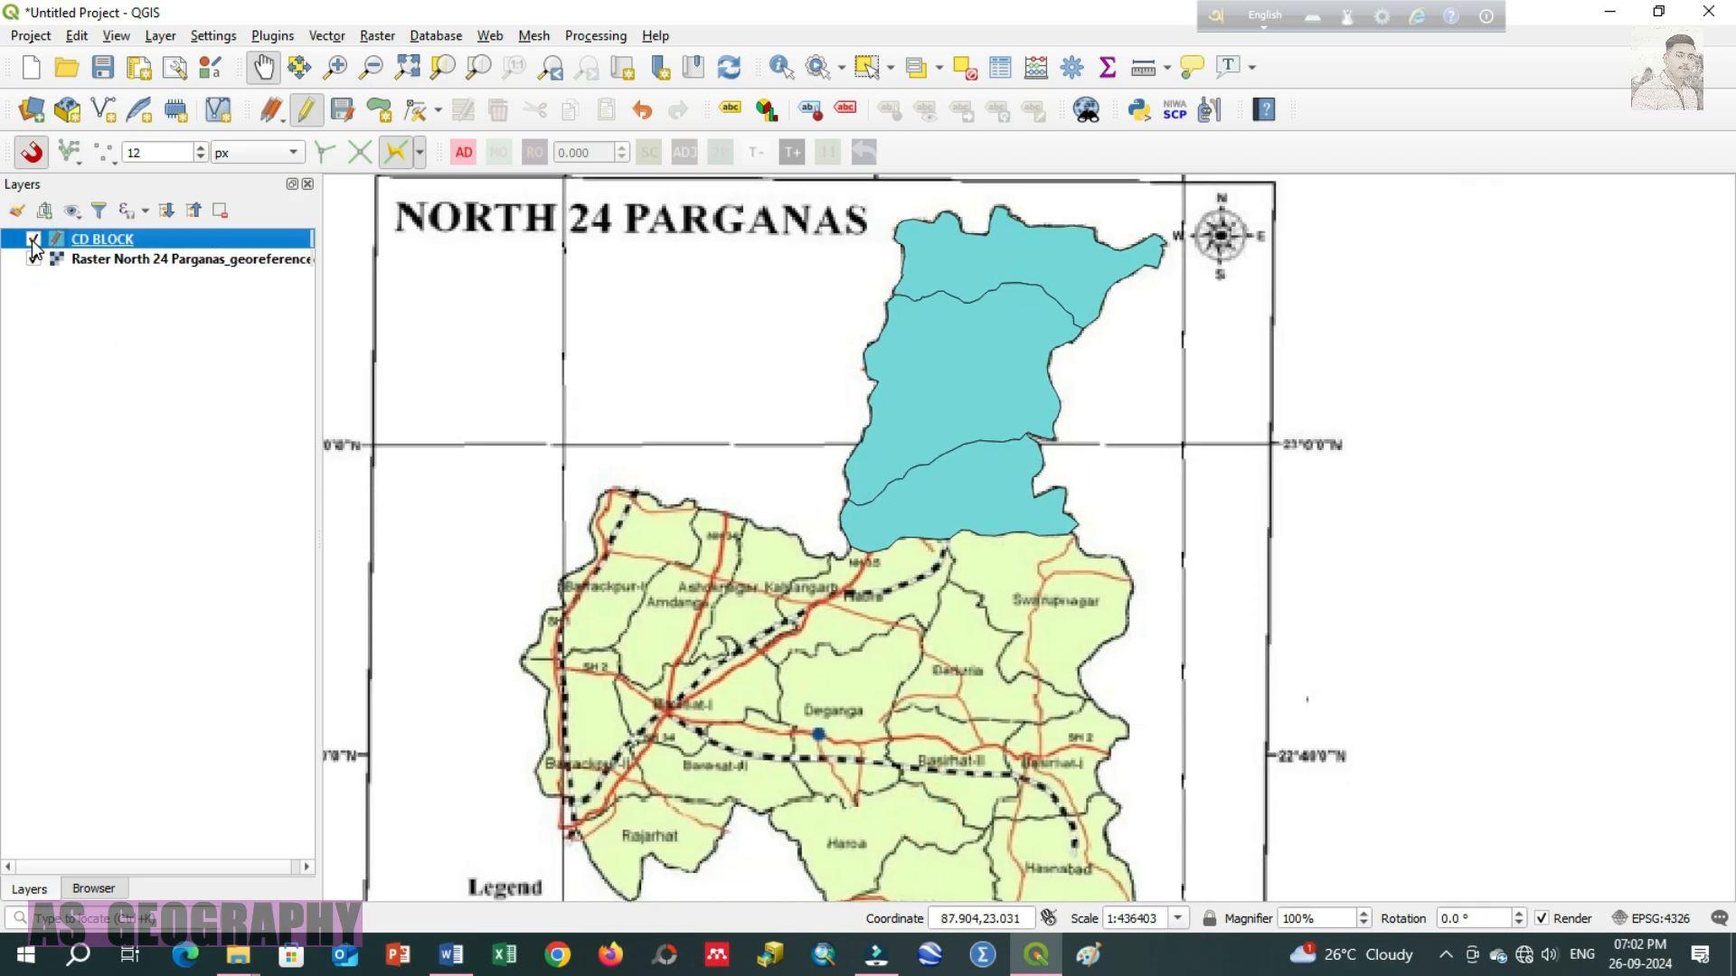
{"action": "left_click_drag", "start_coordinate": [1011, 528], "coordinate": [1025, 445]}
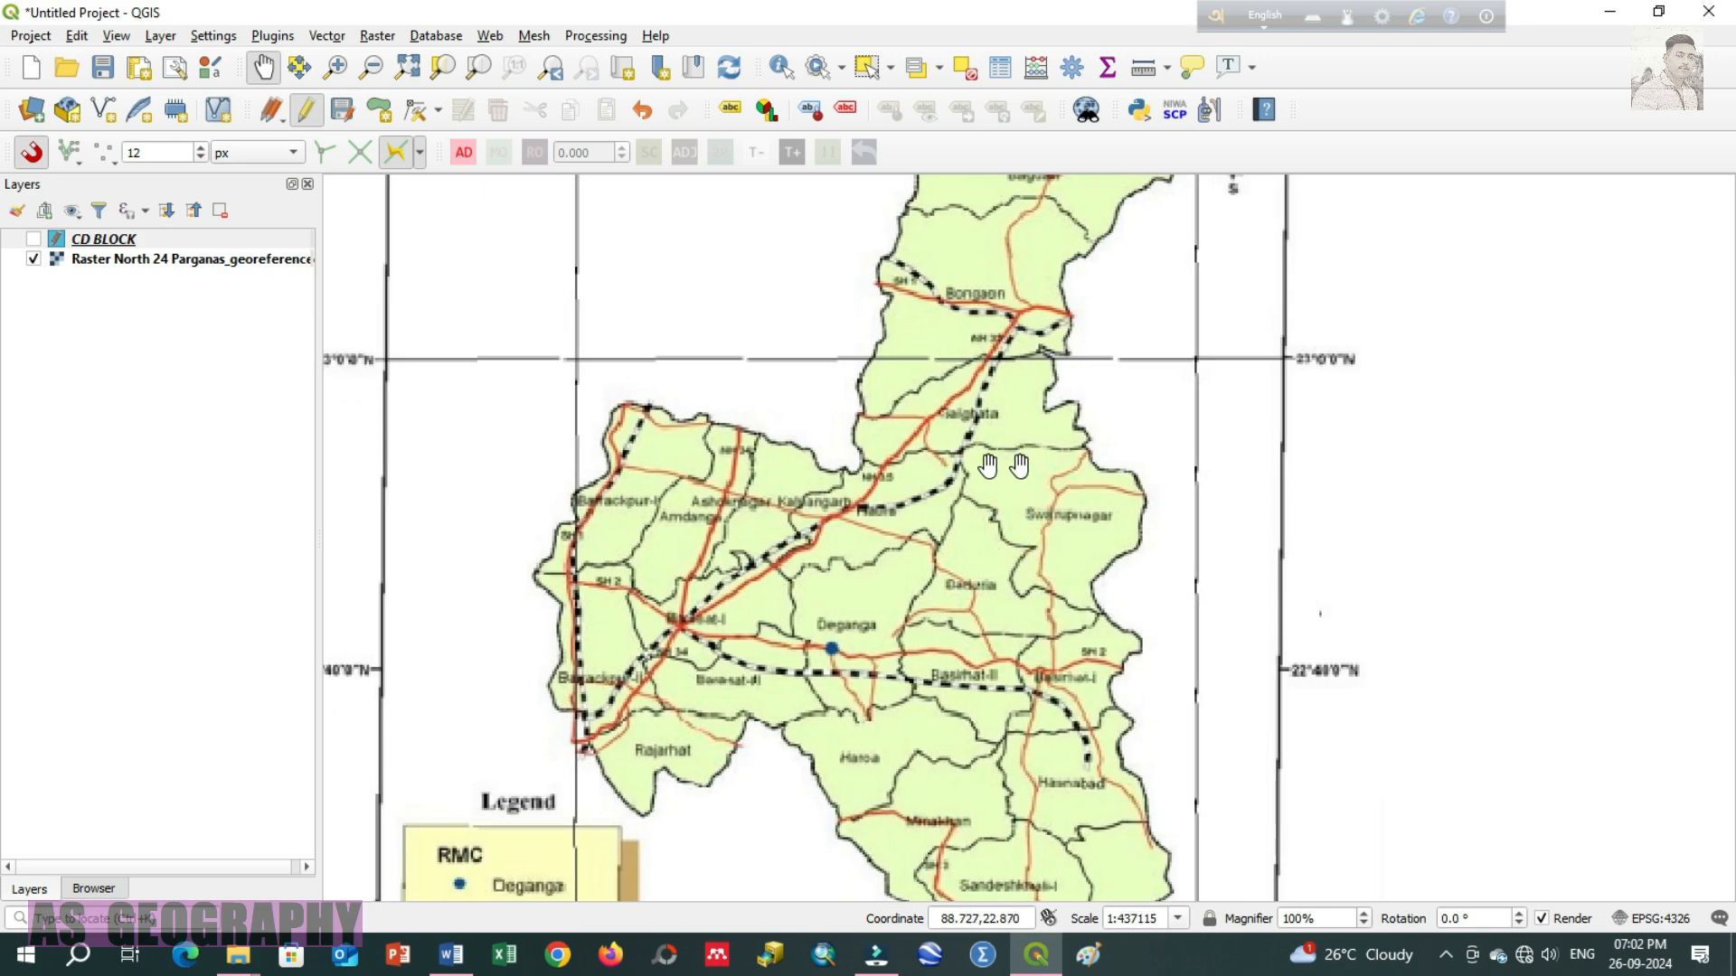
Step: Examine the roads and railways on the georeferenced raster, from the Barrackpur and Barasat area up to Gaighata and Bongaon
{"action": "left_click_drag", "start_coordinate": [1135, 436], "coordinate": [1120, 452]}
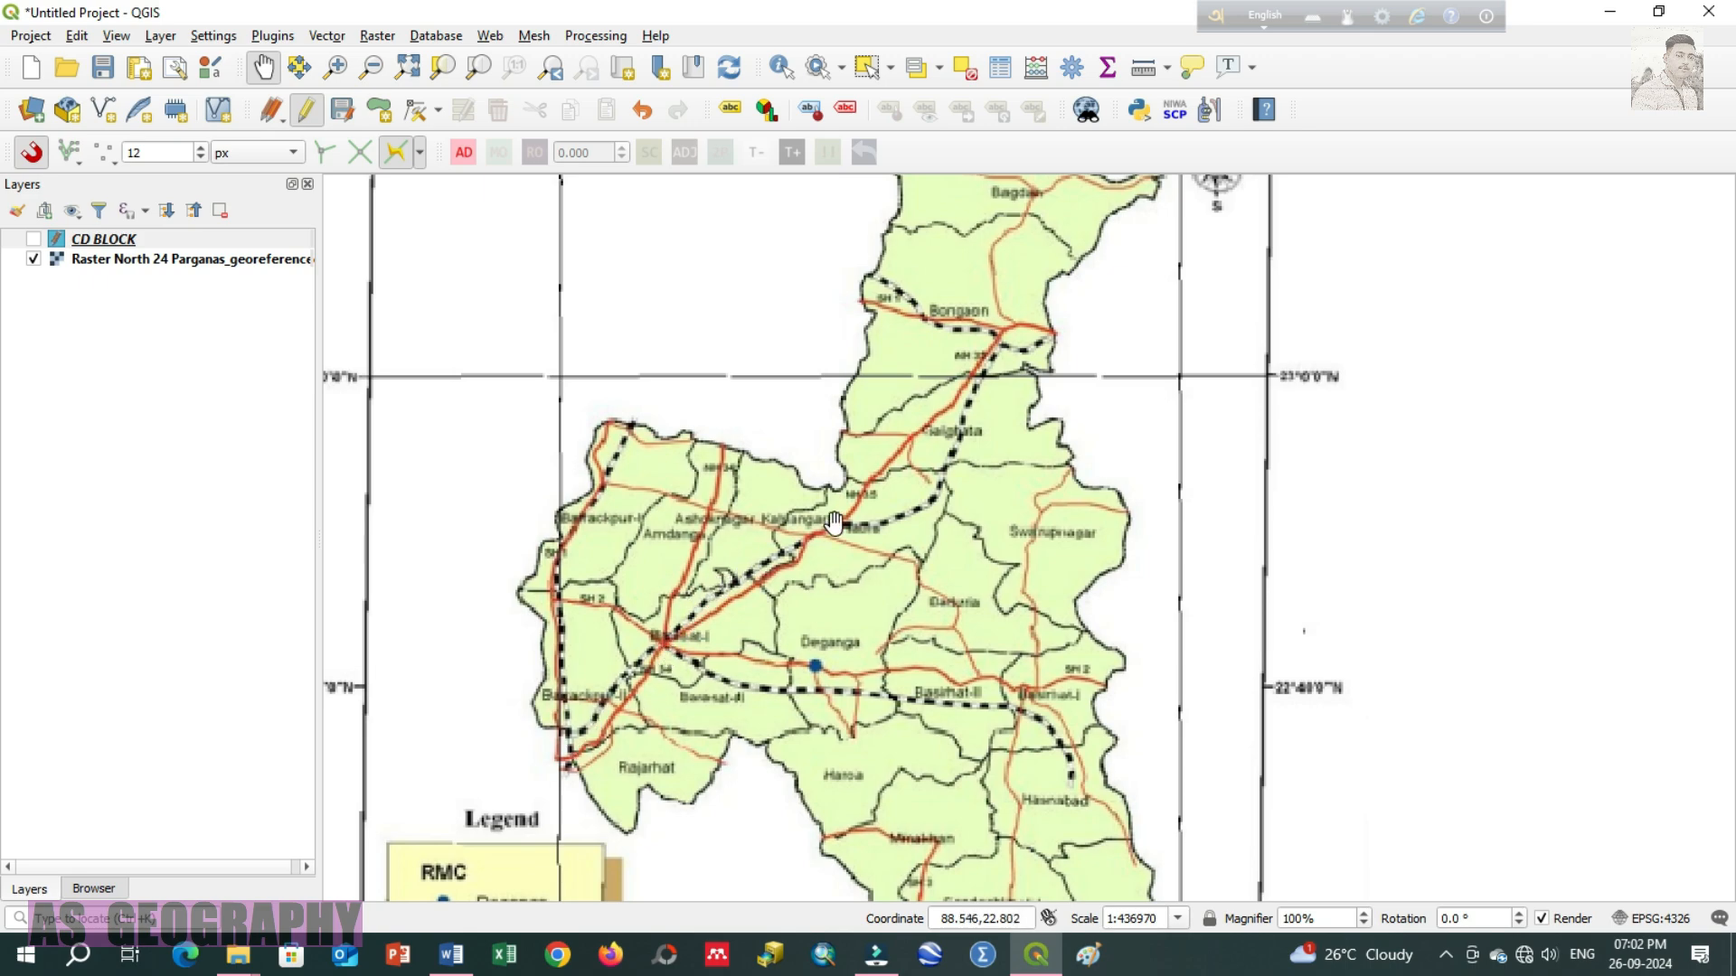
{"action": "left_click_drag", "start_coordinate": [1036, 353], "coordinate": [925, 465]}
{"action": "left_click_drag", "start_coordinate": [846, 551], "coordinate": [934, 429]}
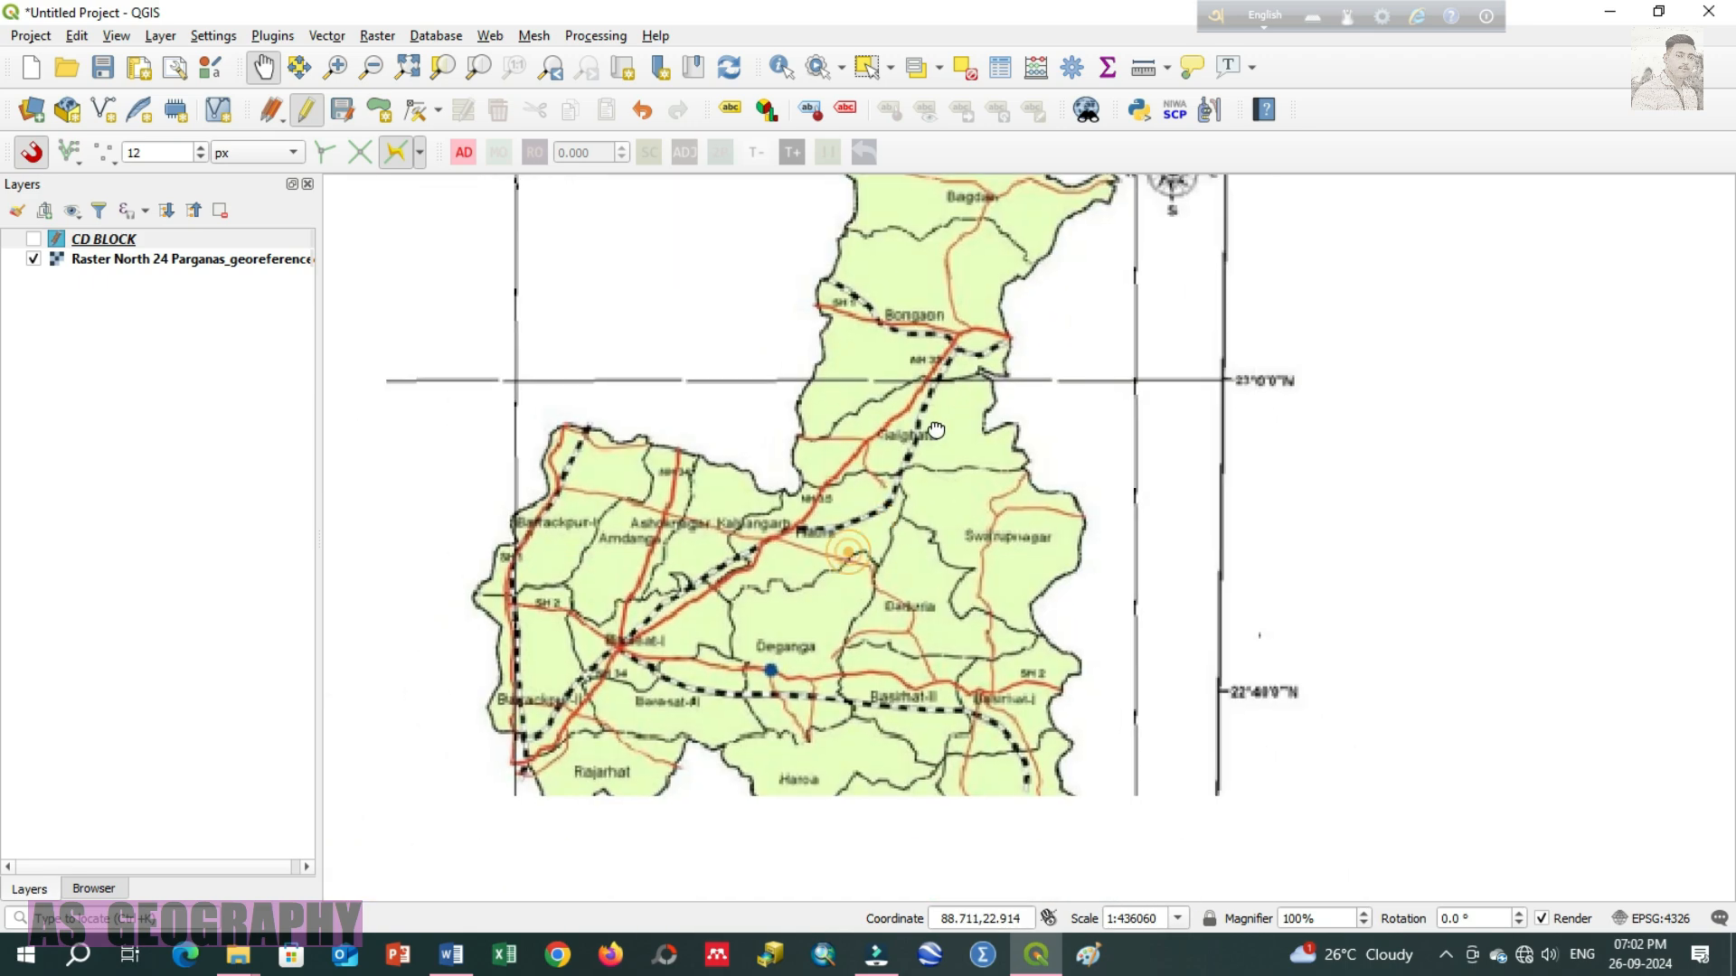
{"action": "left_click_drag", "start_coordinate": [633, 630], "coordinate": [723, 546]}
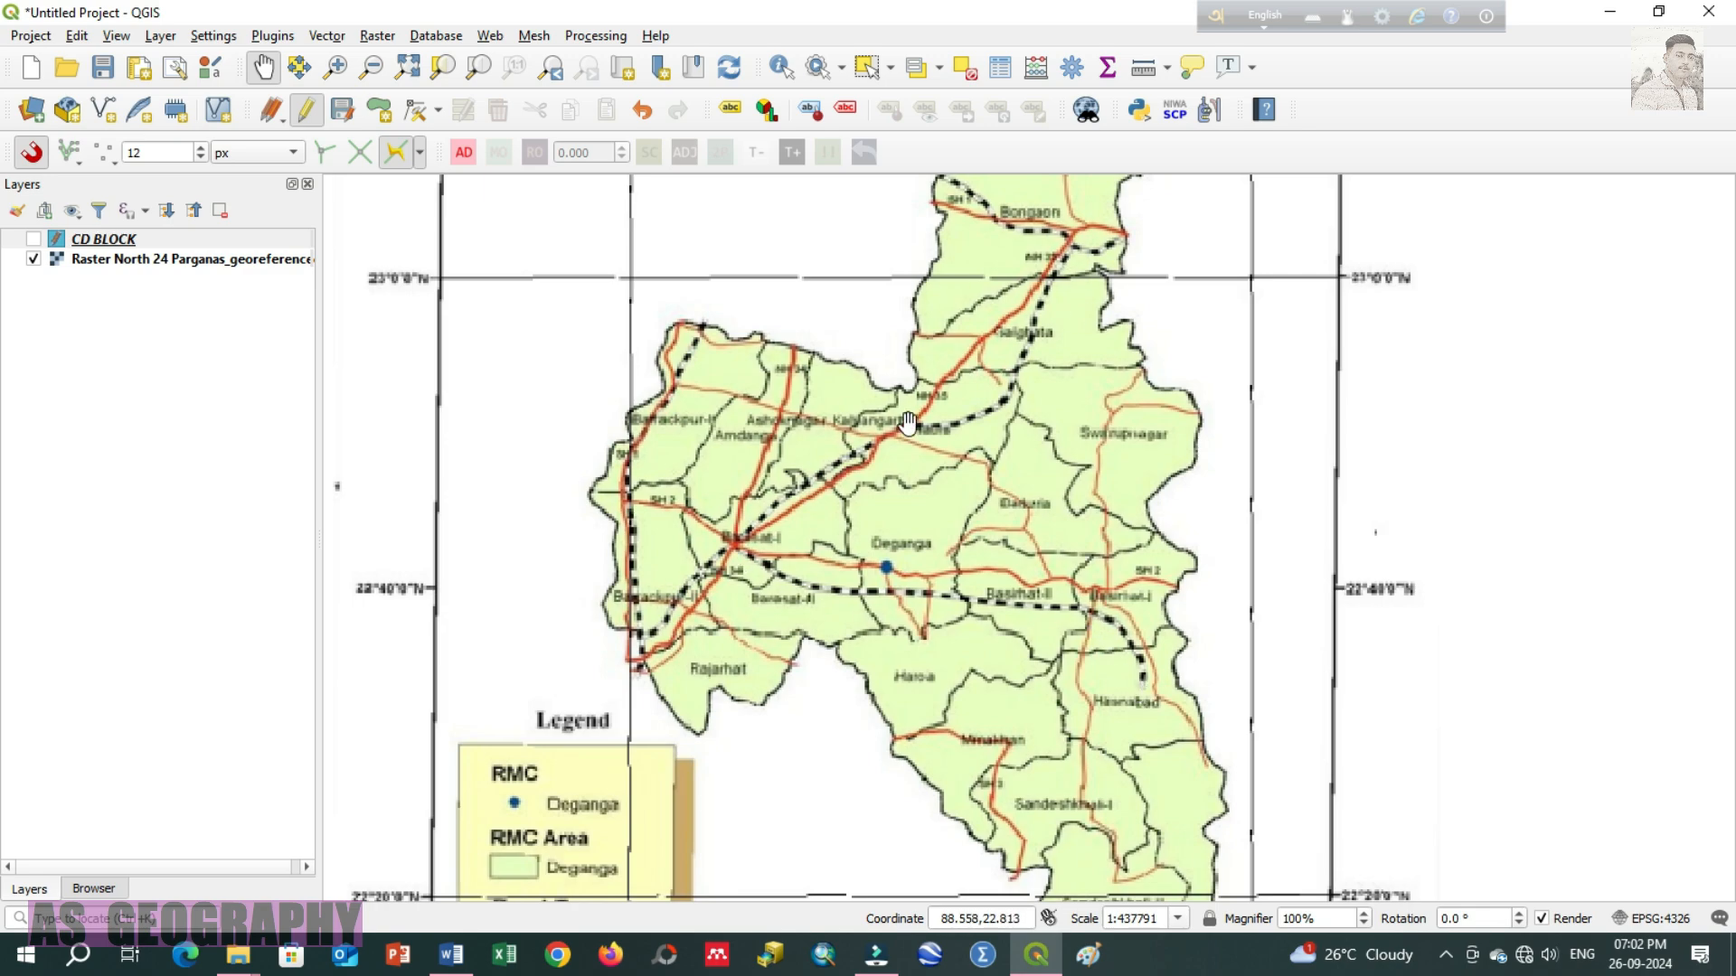
{"action": "left_click_drag", "start_coordinate": [1073, 252], "coordinate": [1016, 416]}
{"action": "scroll", "coordinate": [1014, 366], "scroll_direction": "up", "scroll_amount": 1}
{"action": "left_click_drag", "start_coordinate": [1025, 362], "coordinate": [1049, 395]}
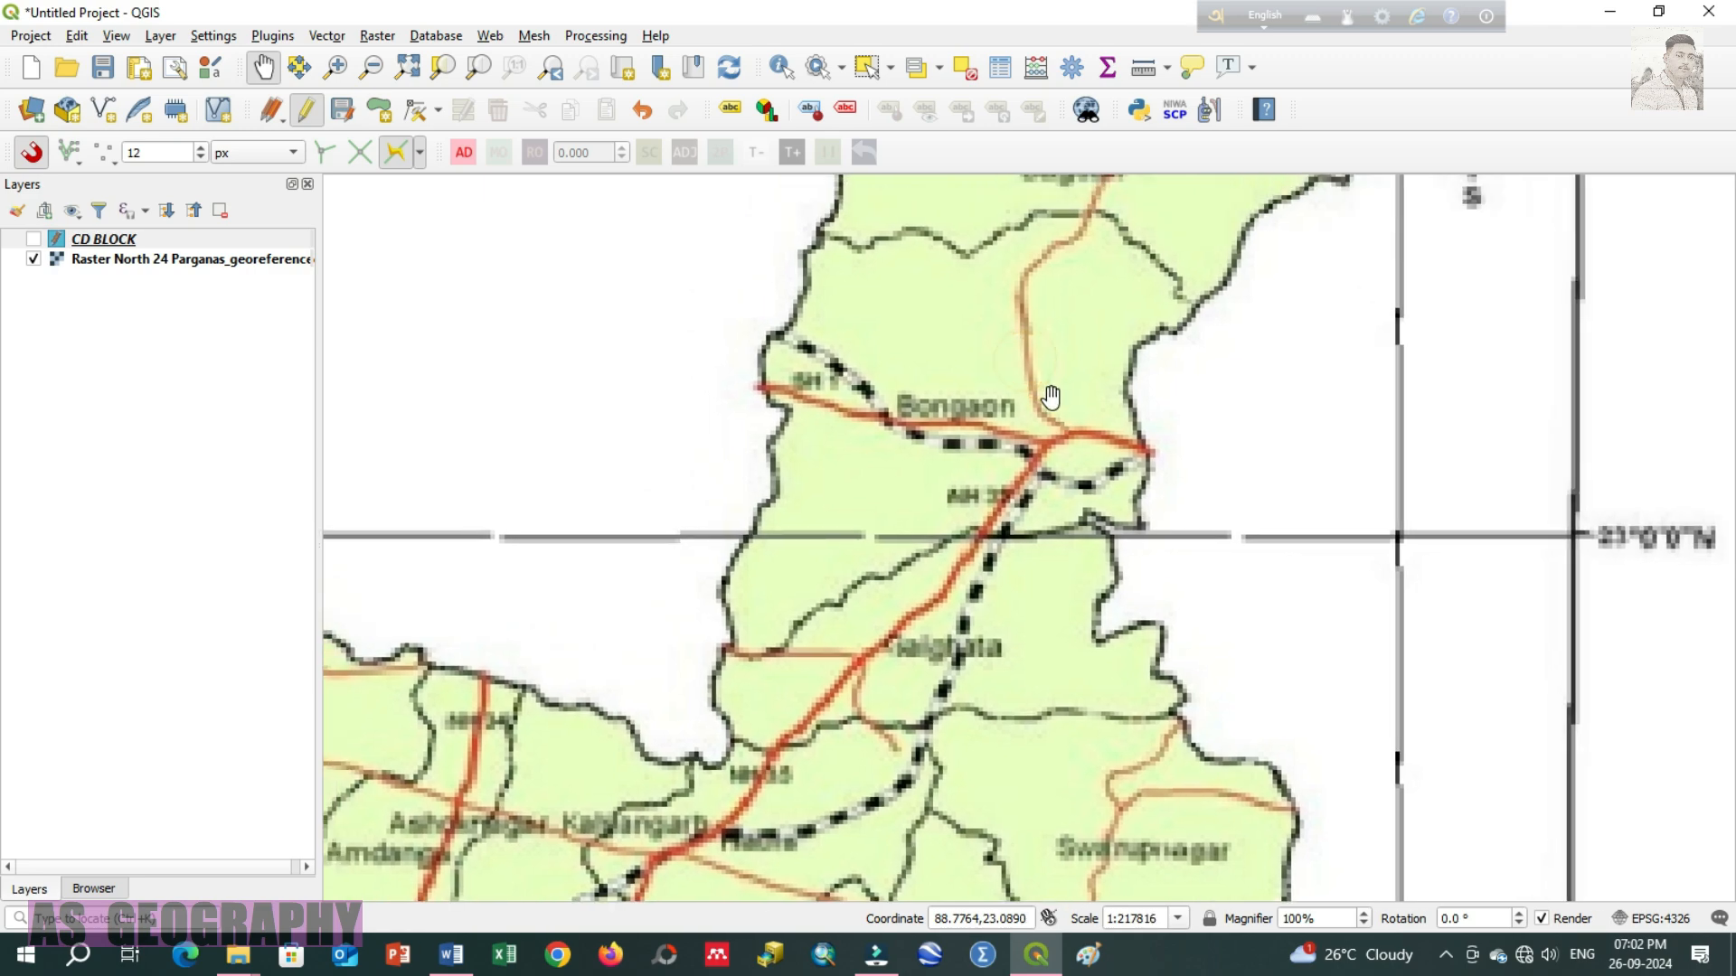
{"action": "left_click_drag", "start_coordinate": [937, 349], "coordinate": [947, 413]}
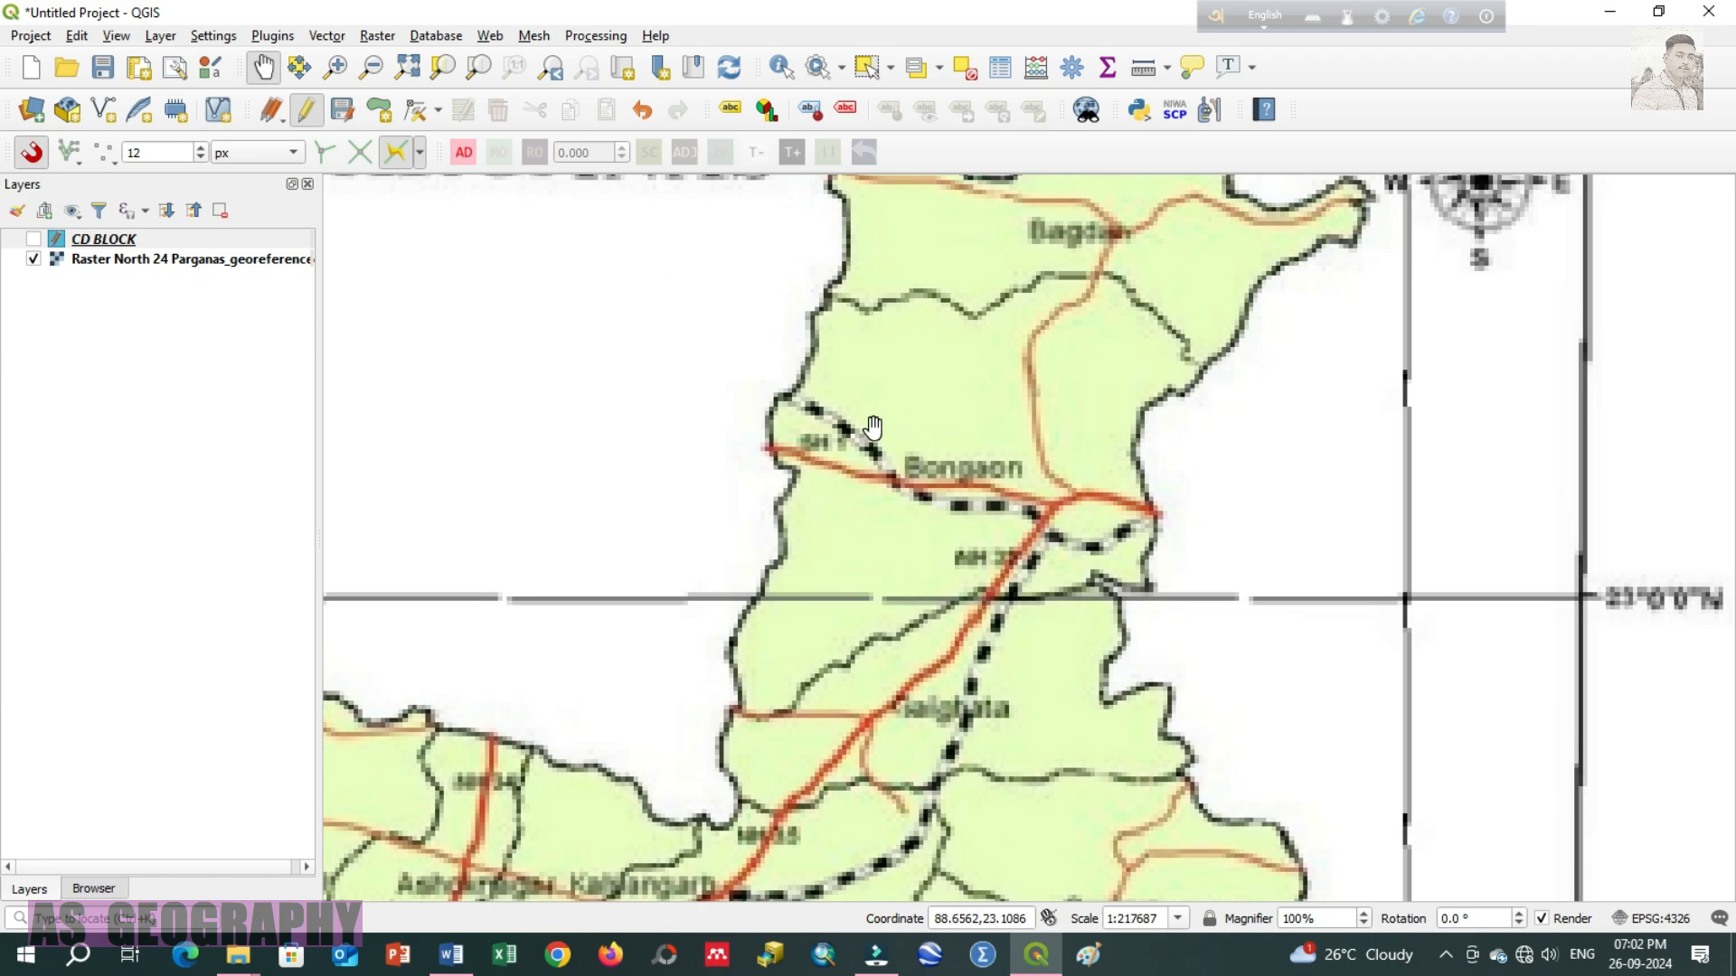
{"action": "left_click_drag", "start_coordinate": [1085, 607], "coordinate": [1082, 570]}
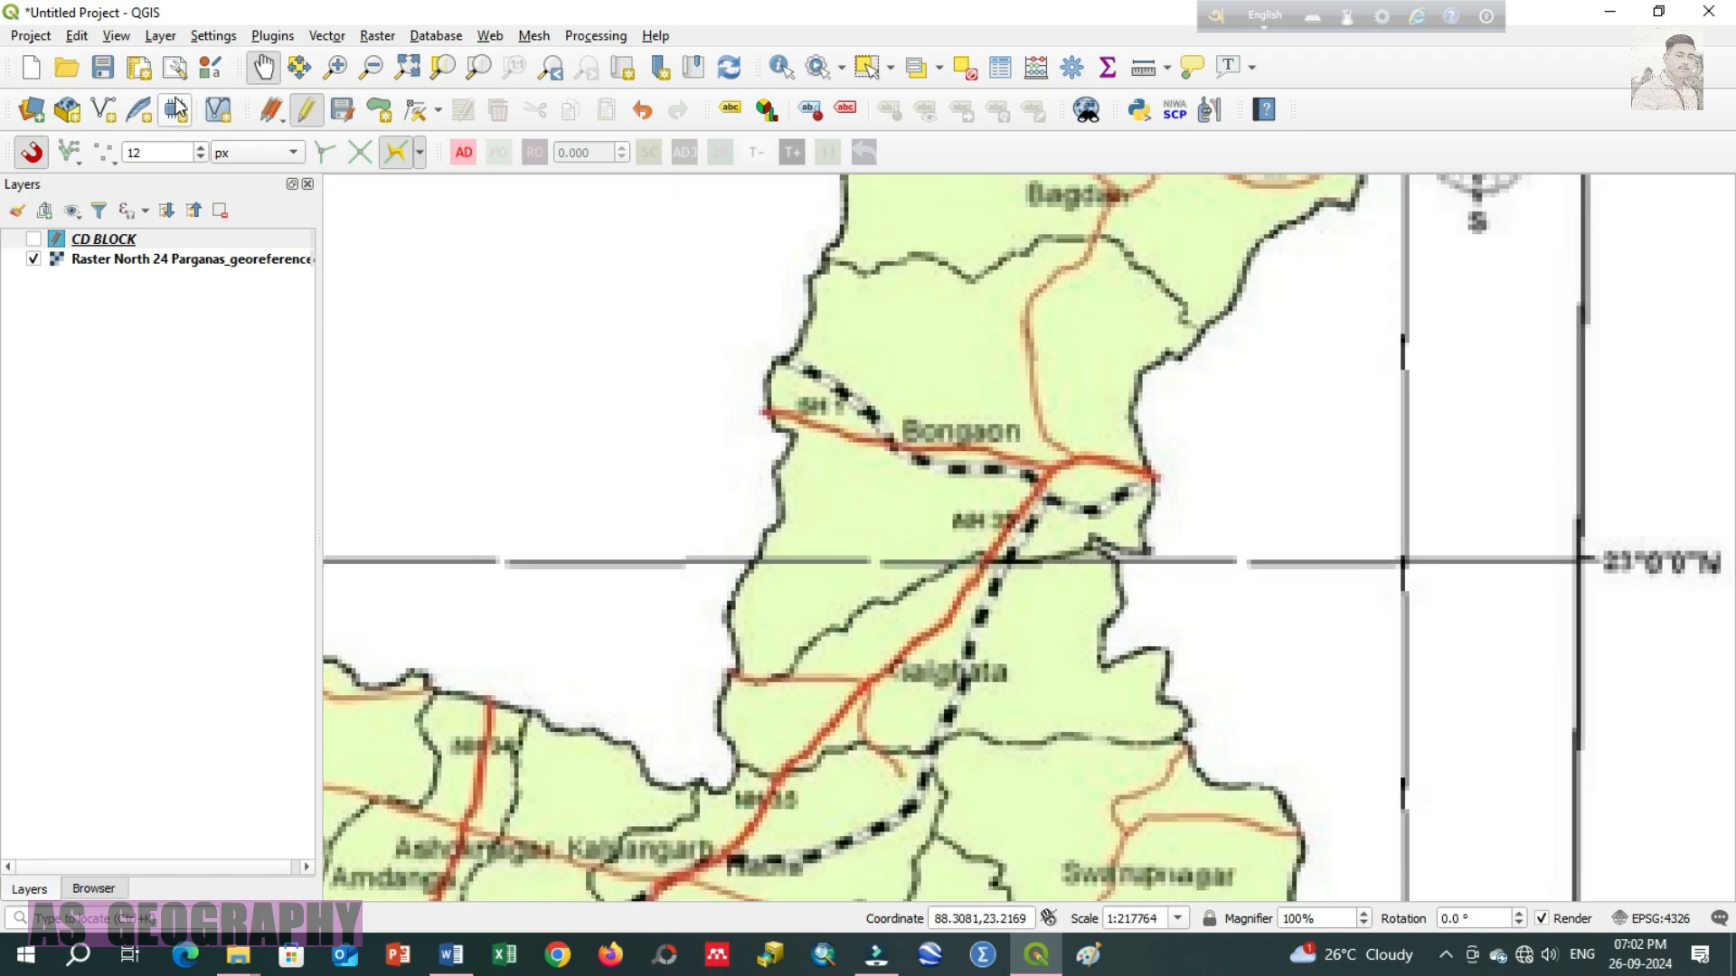
Step: Start a new shapefile layer with the file name TRANSPORT and Line geometry
{"action": "left_click", "coordinate": [30, 155]}
{"action": "left_click", "coordinate": [160, 35]}
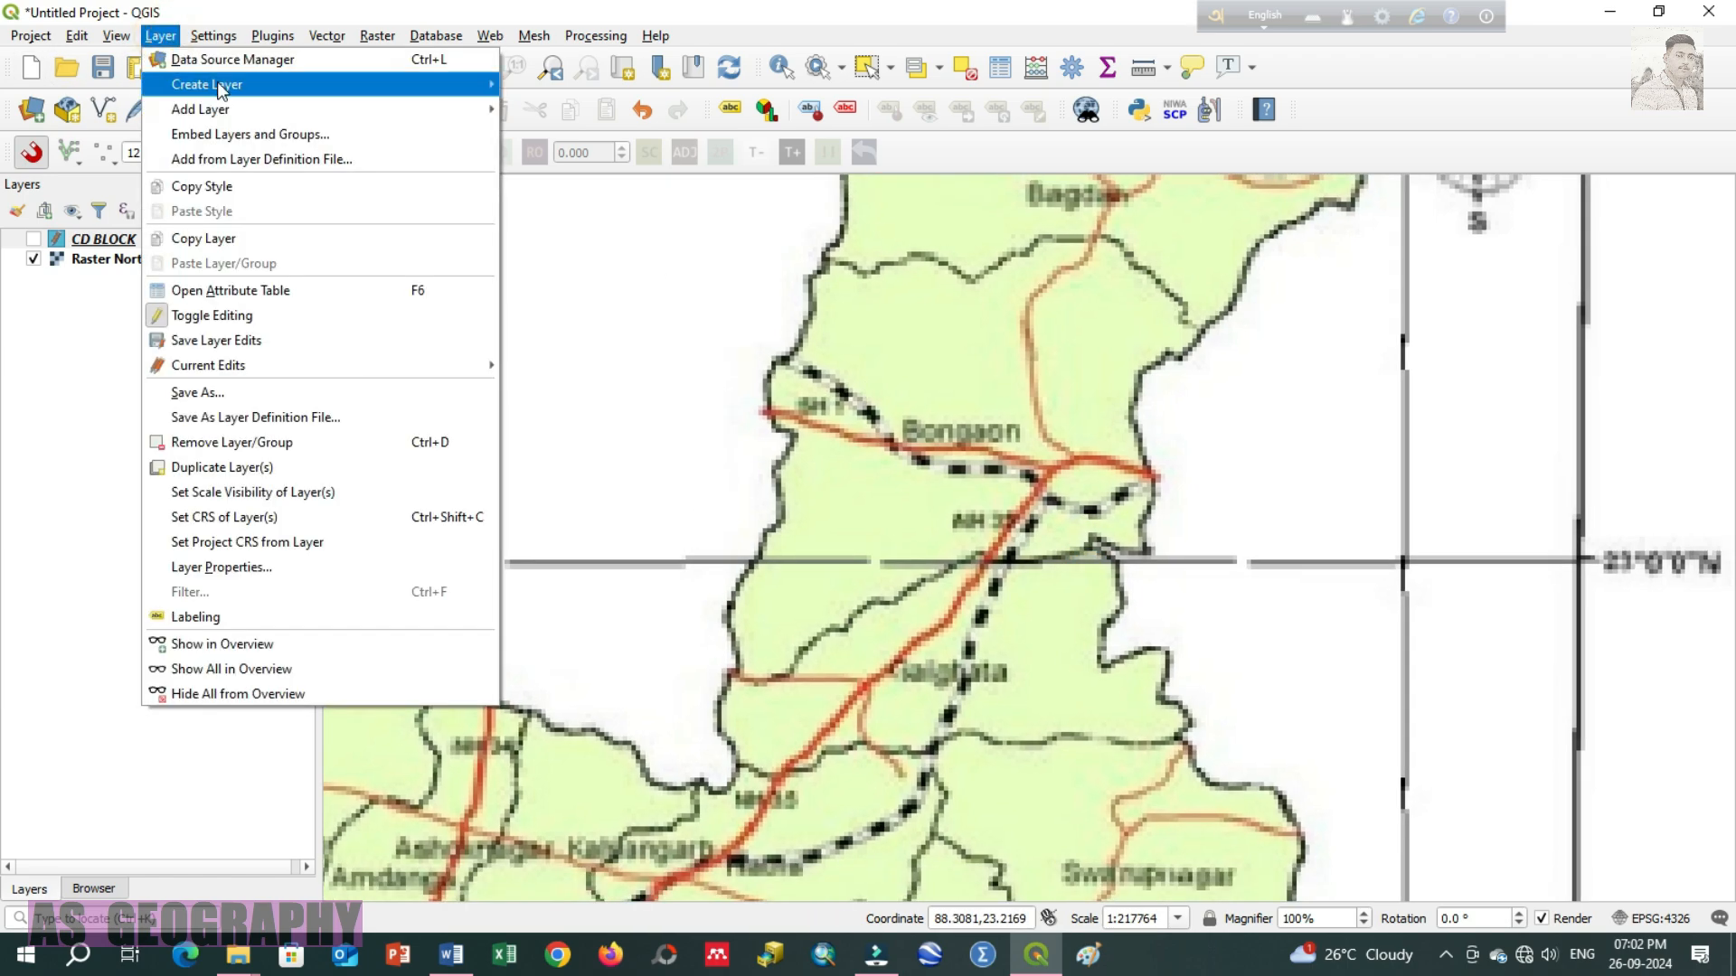
{"action": "mouse_move", "coordinate": [220, 86]}
{"action": "left_click", "coordinate": [633, 110]}
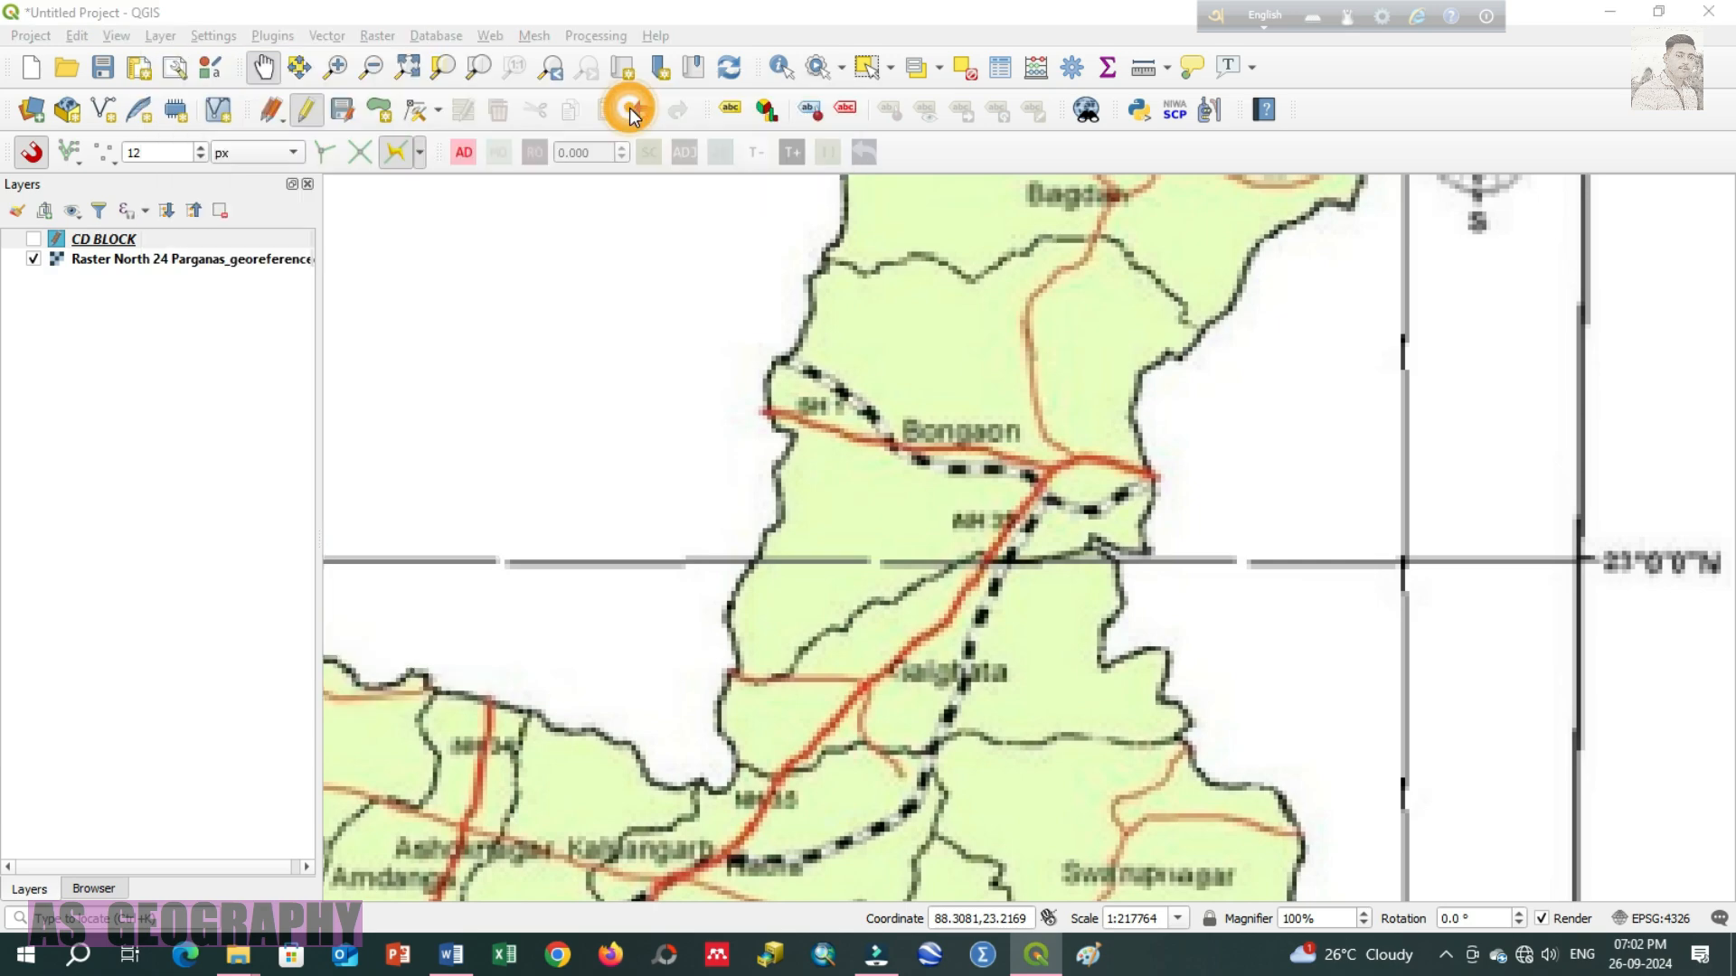
{"action": "left_click", "coordinate": [438, 83]}
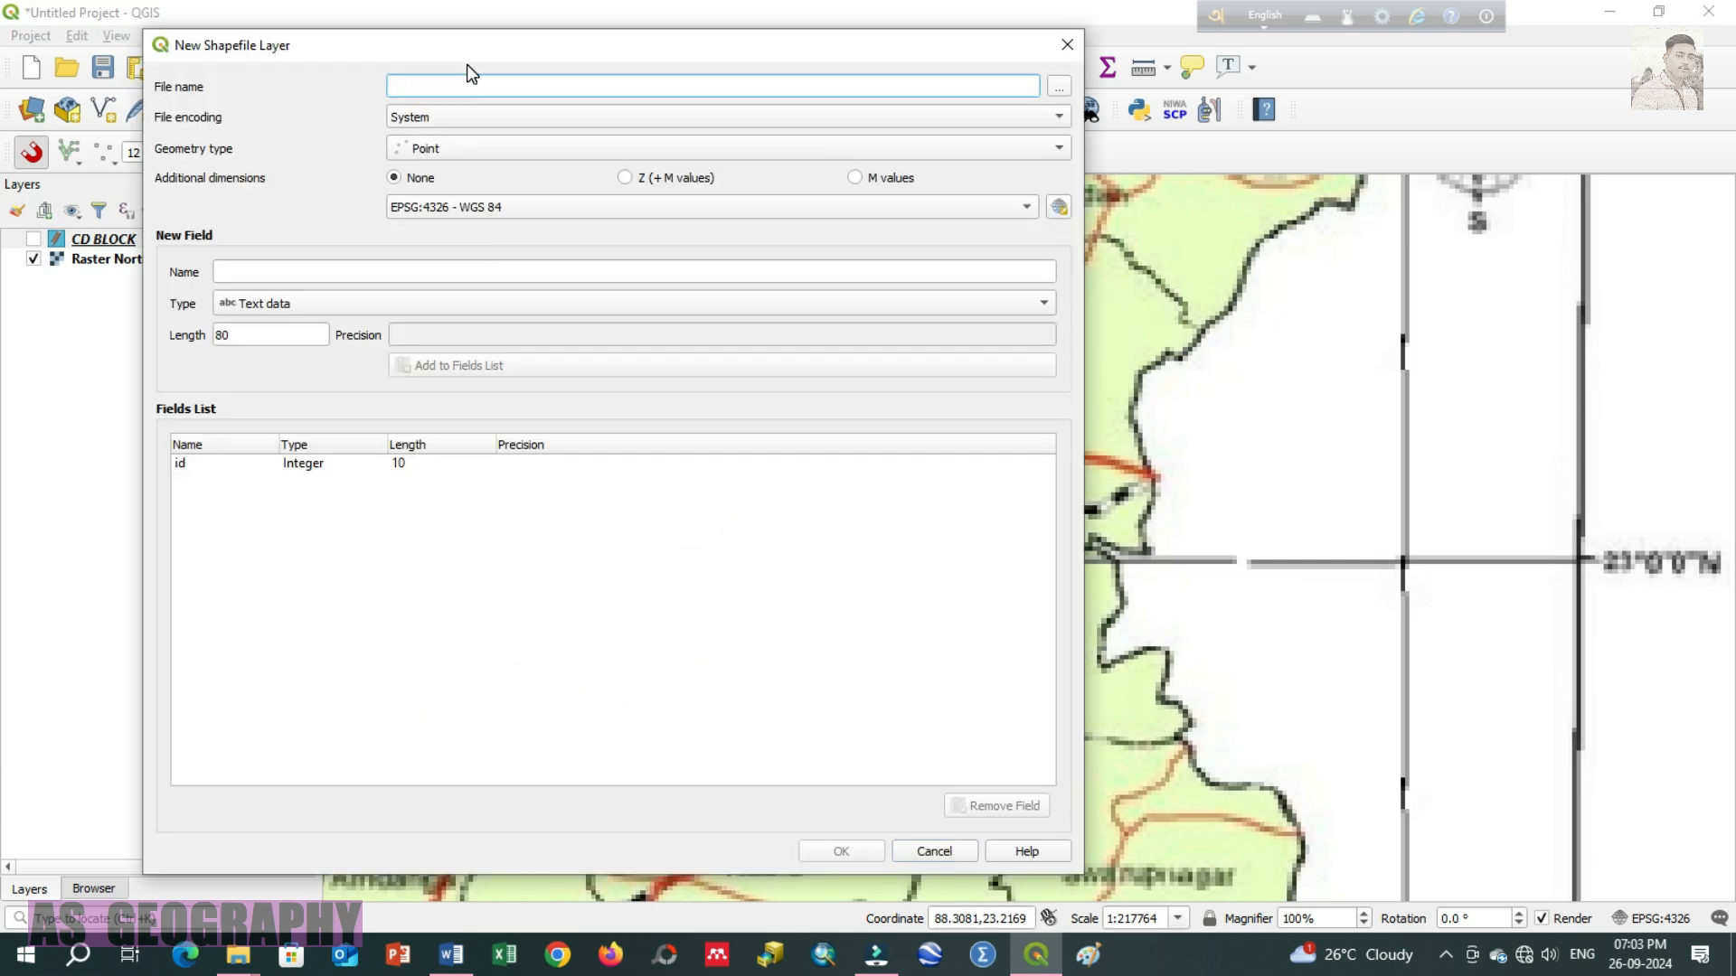
{"action": "type", "text": "t"}
{"action": "key", "text": "BackSpace"}
{"action": "type", "text": "TRANSPORT"}
{"action": "left_click", "coordinate": [453, 150]}
{"action": "left_click", "coordinate": [478, 193]}
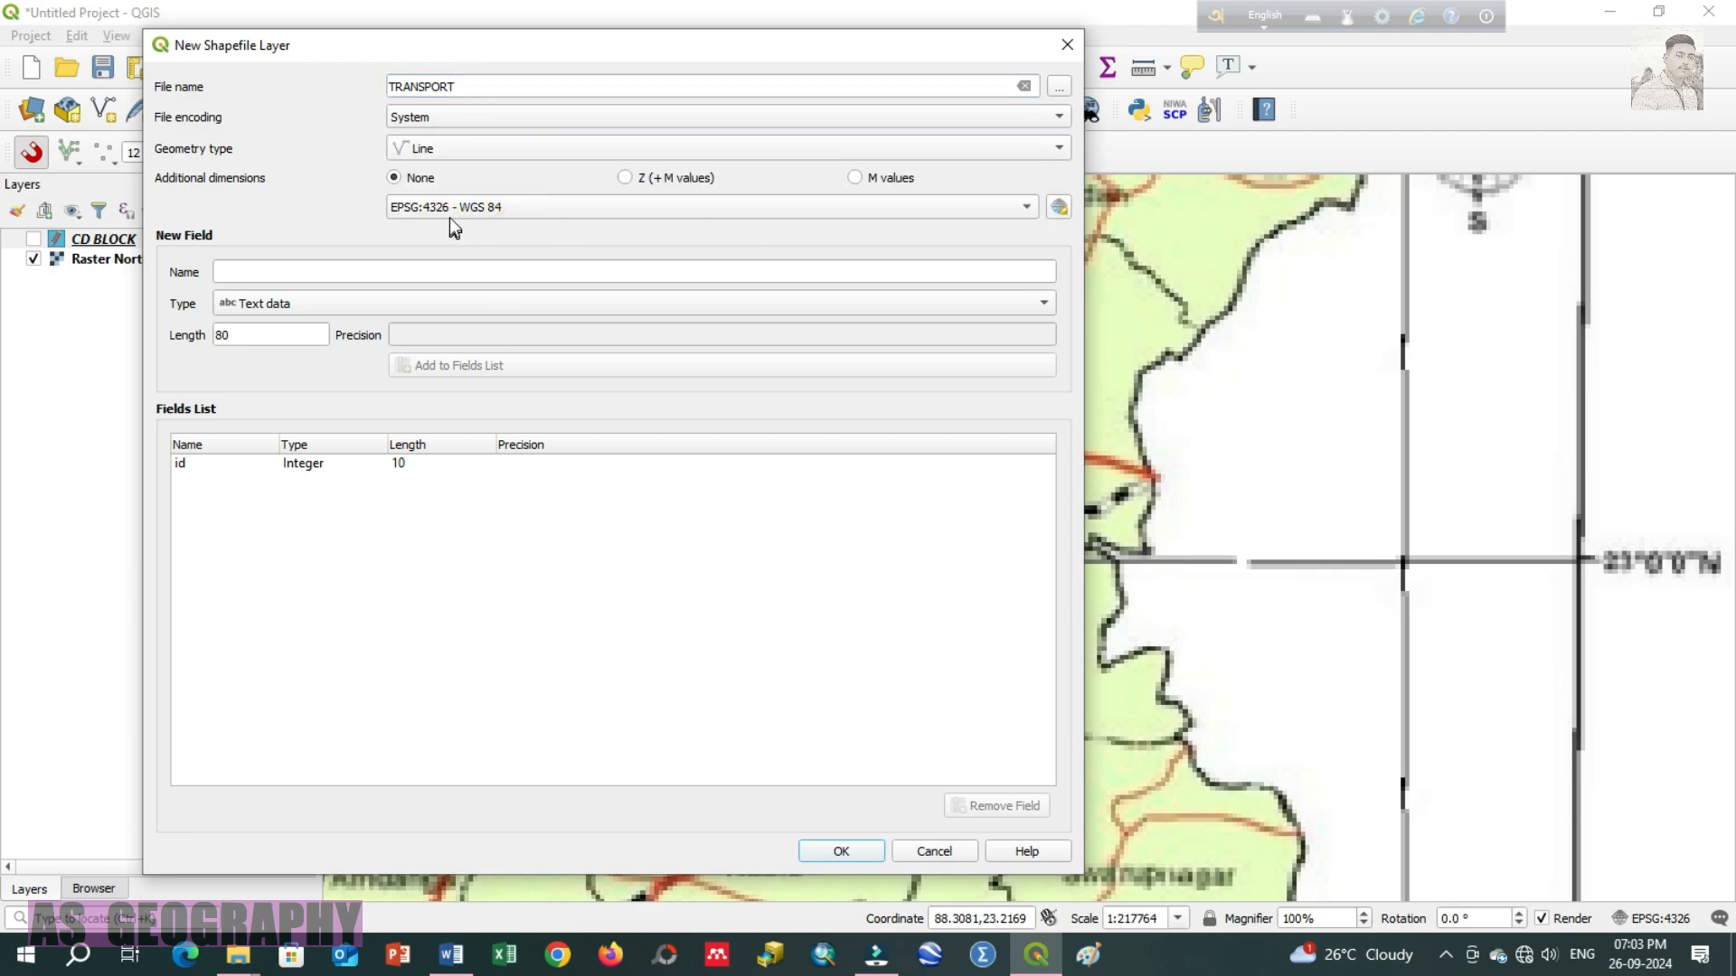
Step: Add a text field named ROAD with length 80 to the fields list and create the shapefile layer
{"action": "left_click", "coordinate": [371, 272]}
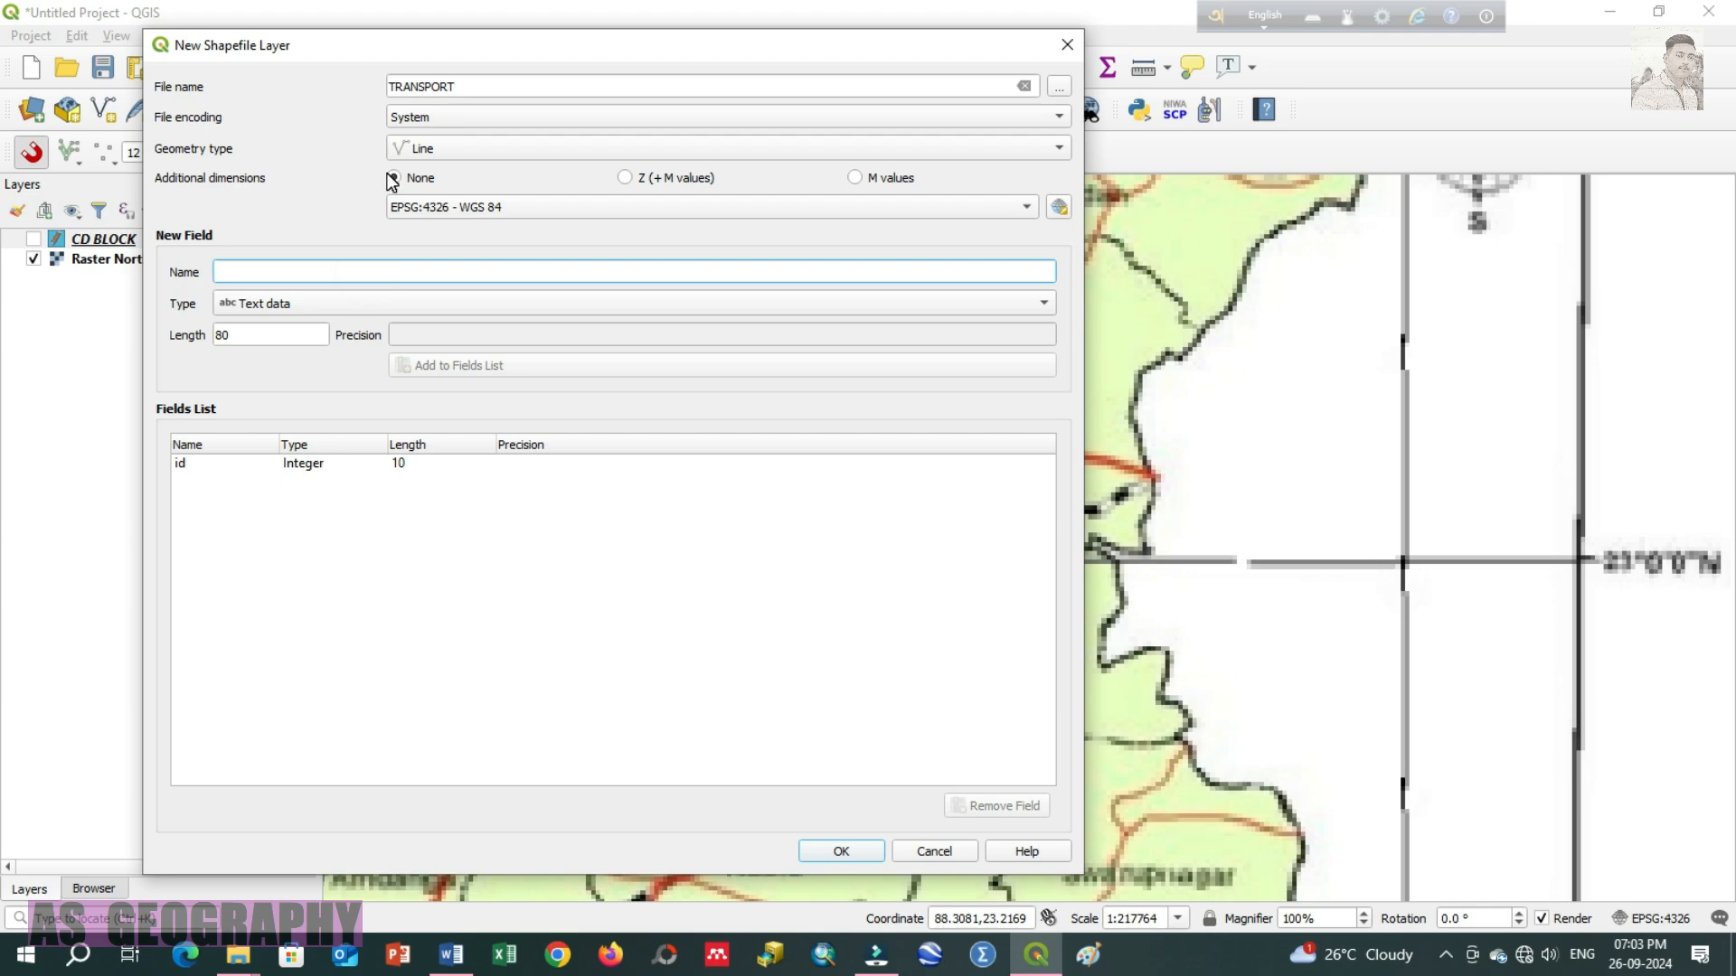
{"action": "type", "text": "ROAD"}
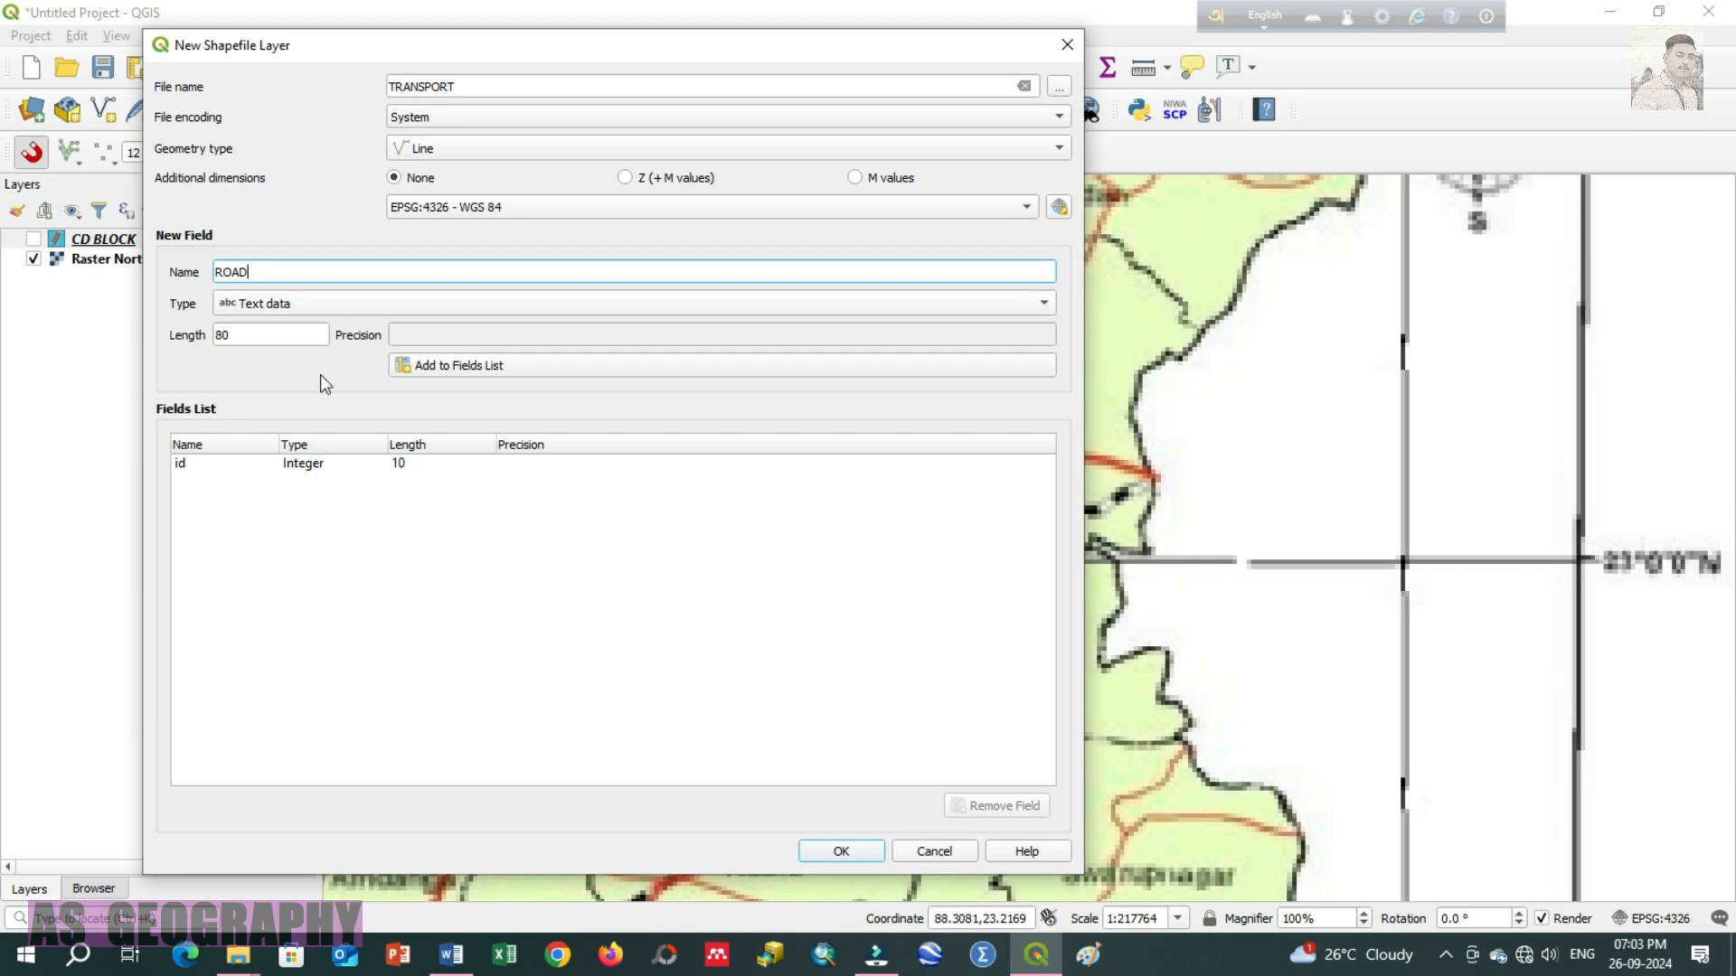
{"action": "left_click", "coordinate": [457, 365]}
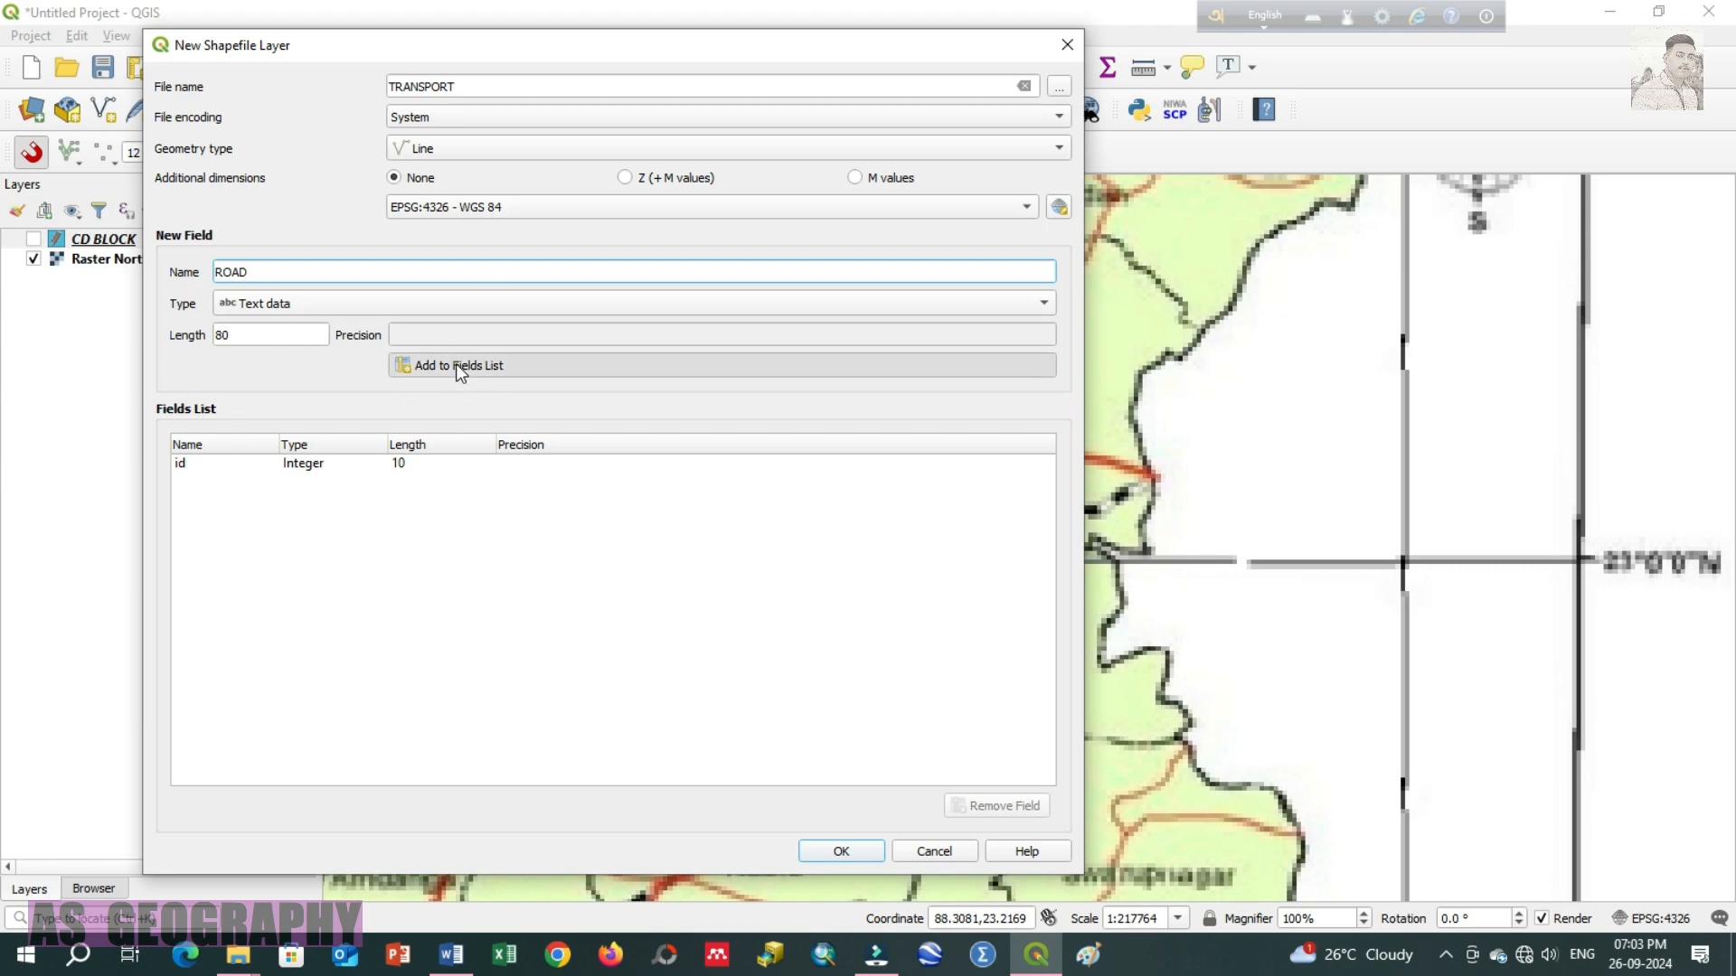
{"action": "left_click", "coordinate": [842, 853]}
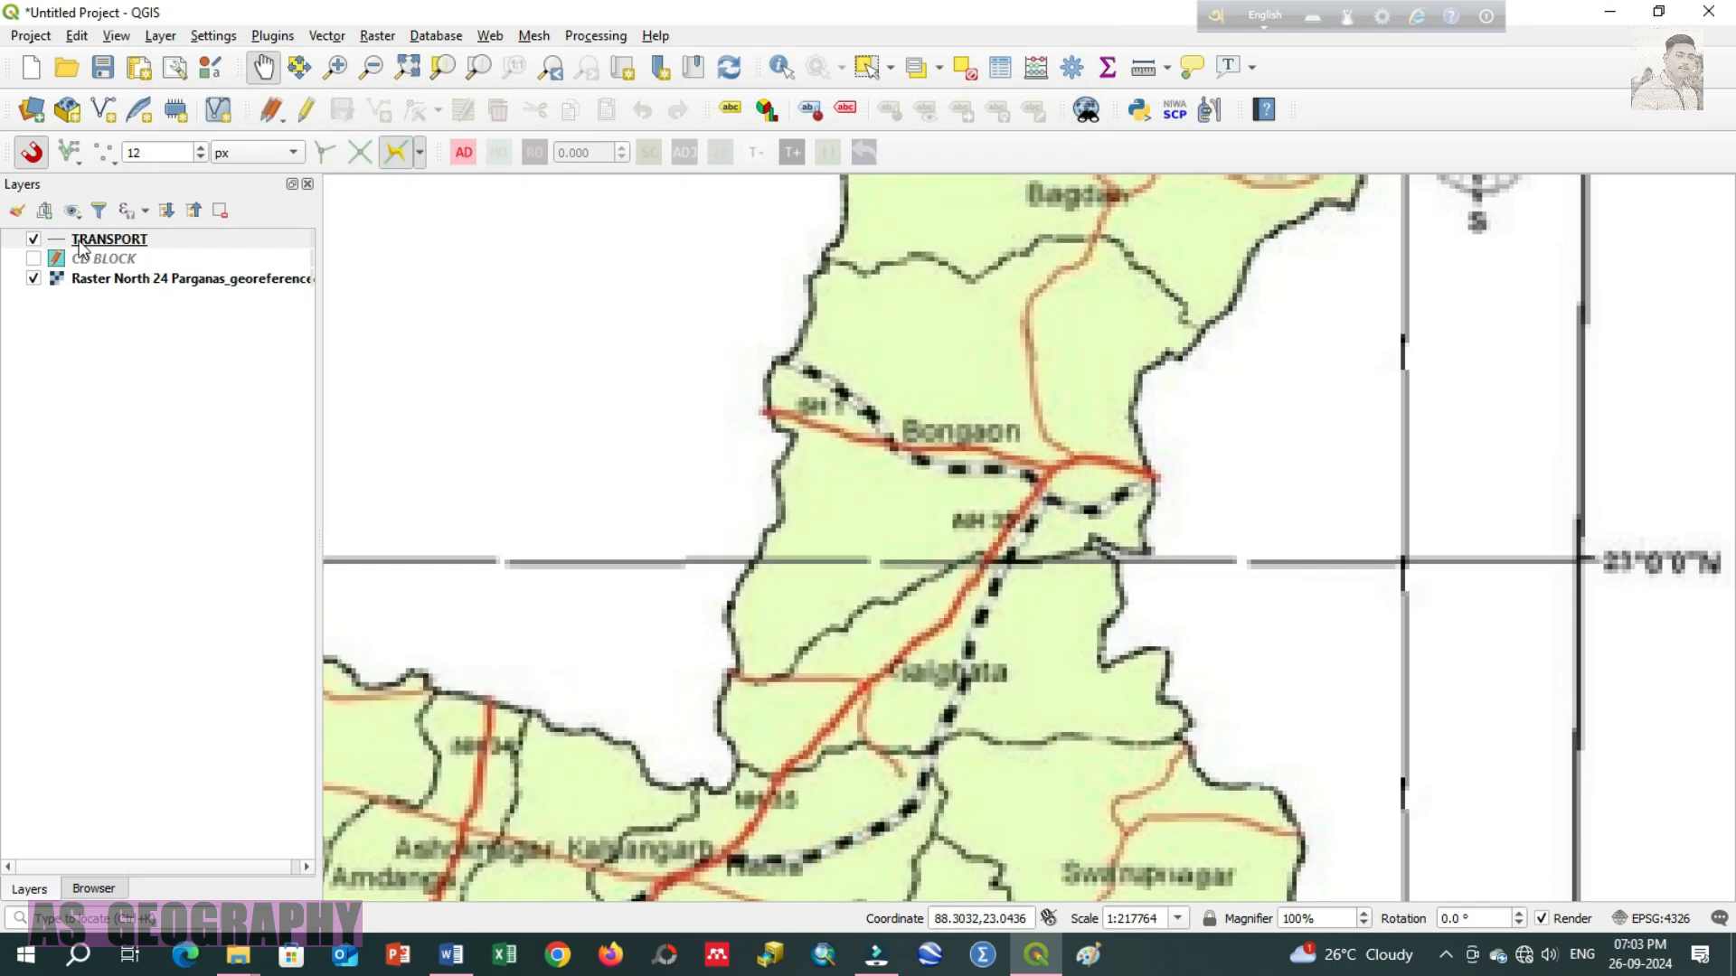
Step: Select the TRANSPORT layer and put it into editing mode
{"action": "left_click", "coordinate": [107, 240]}
{"action": "left_click", "coordinate": [96, 386]}
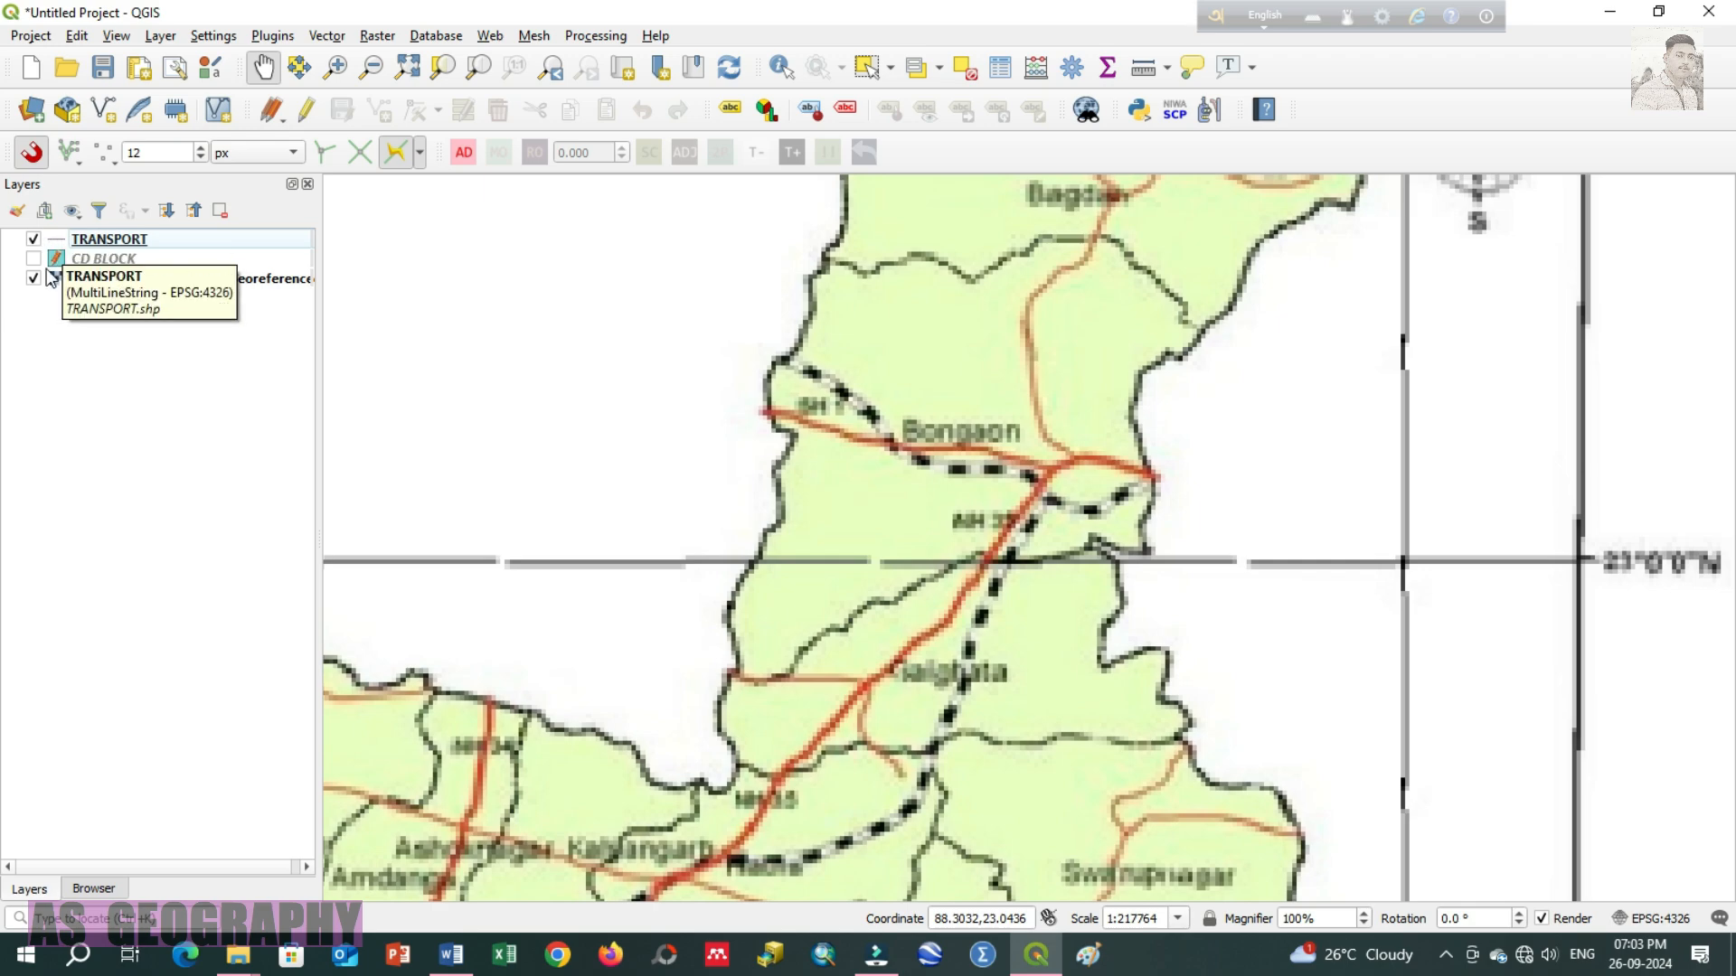
{"action": "left_click", "coordinate": [110, 239]}
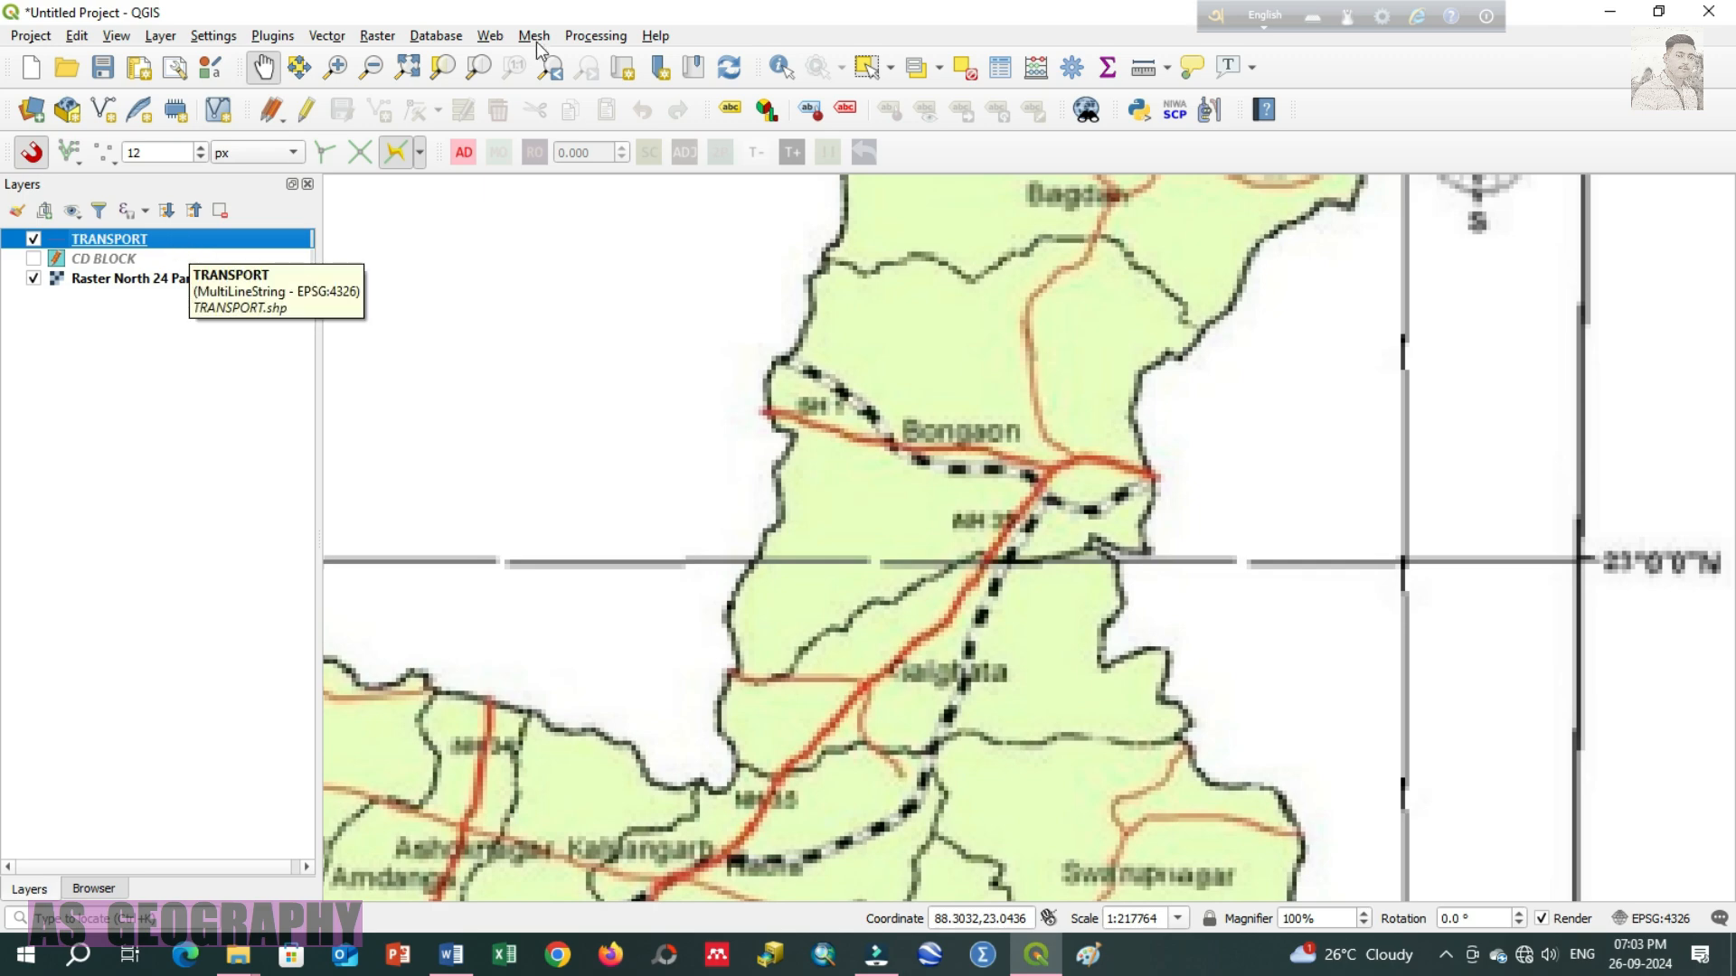
{"action": "left_click", "coordinate": [317, 98]}
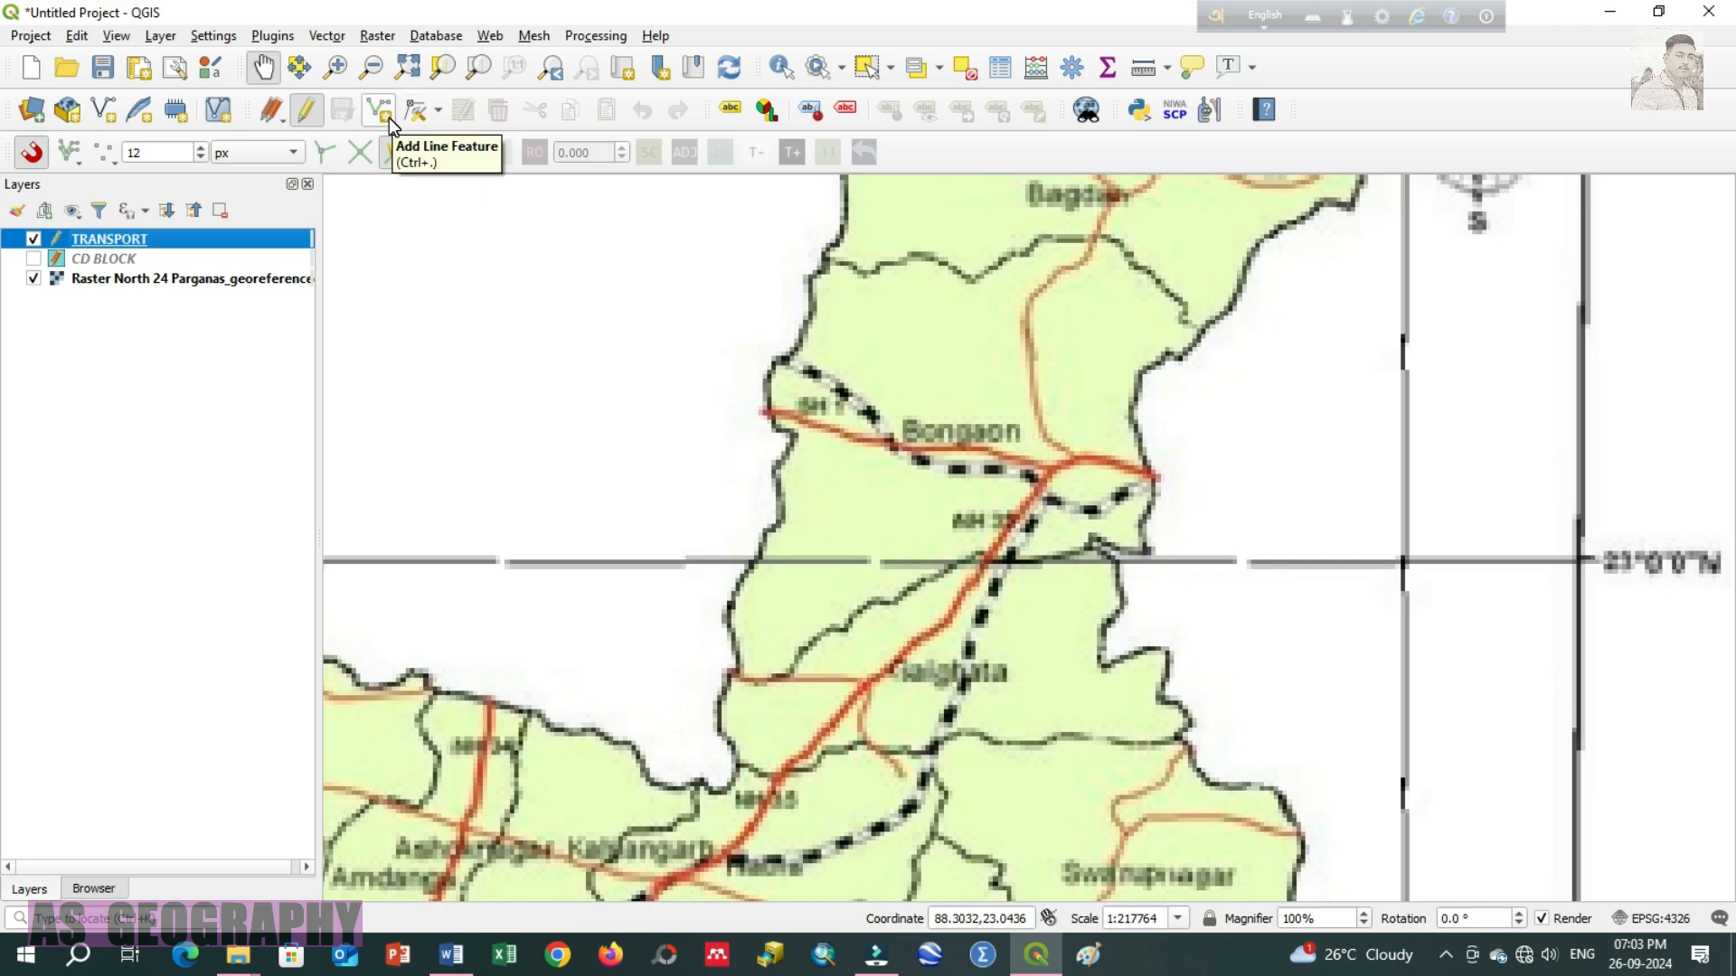
{"action": "left_click", "coordinate": [419, 117]}
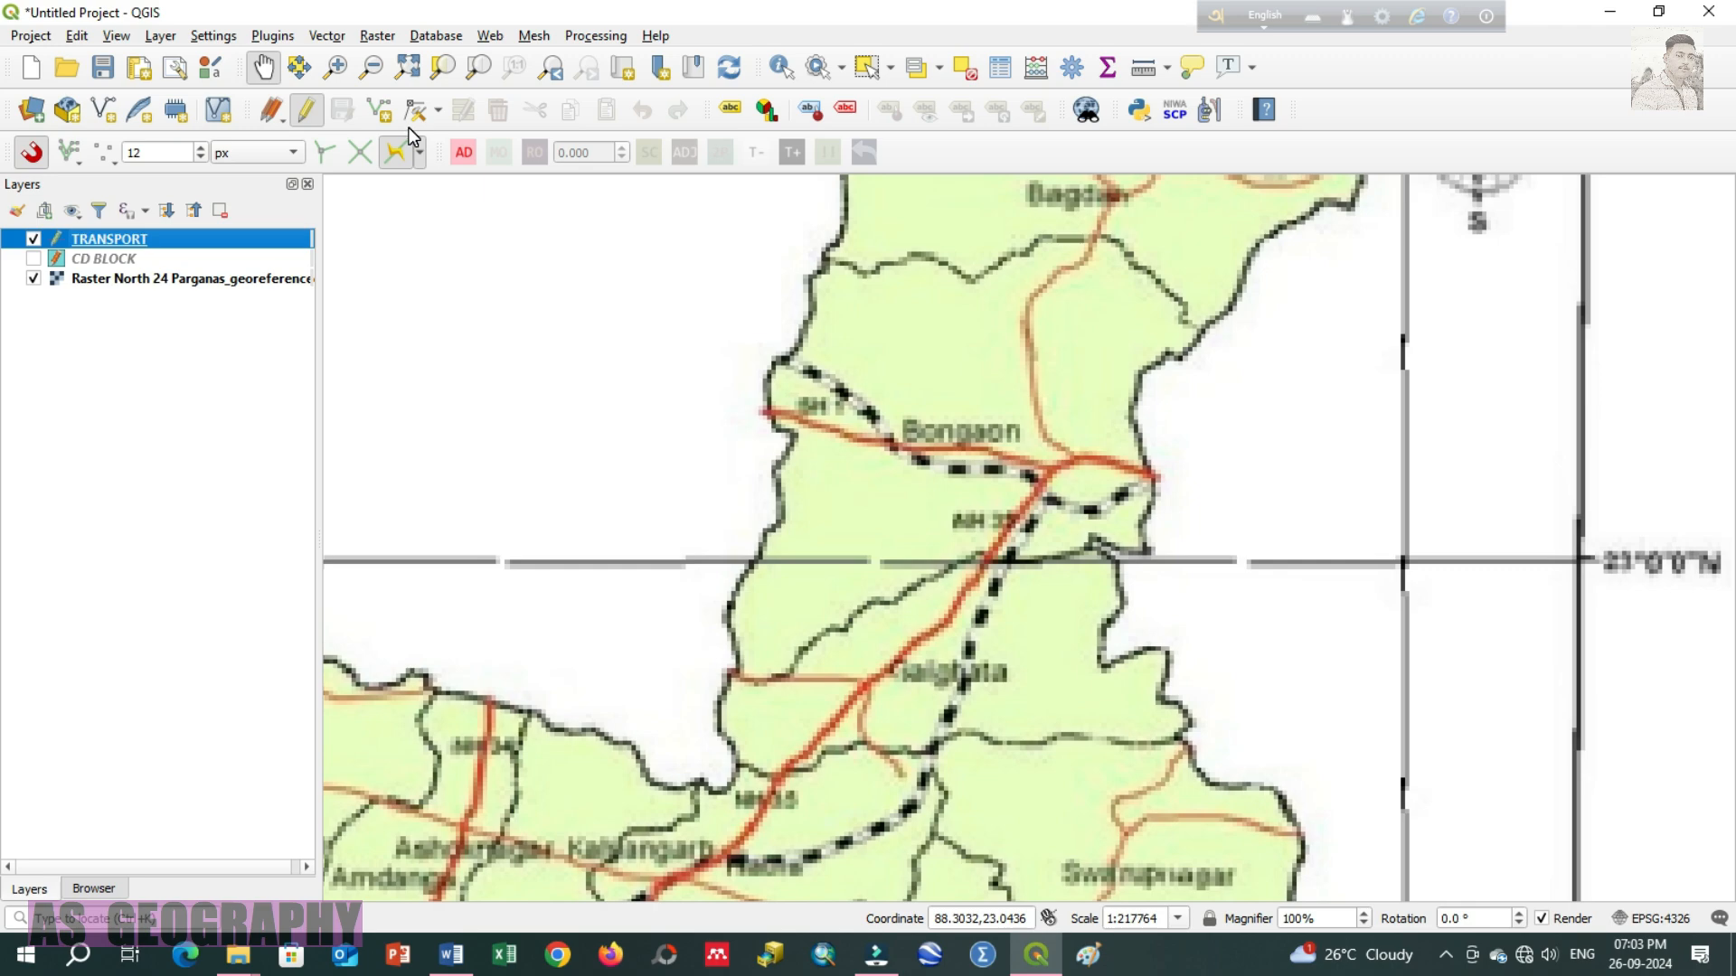
Step: Turn off snapping and activate Add Line Feature for the TRANSPORT layer
{"action": "left_click", "coordinate": [381, 114]}
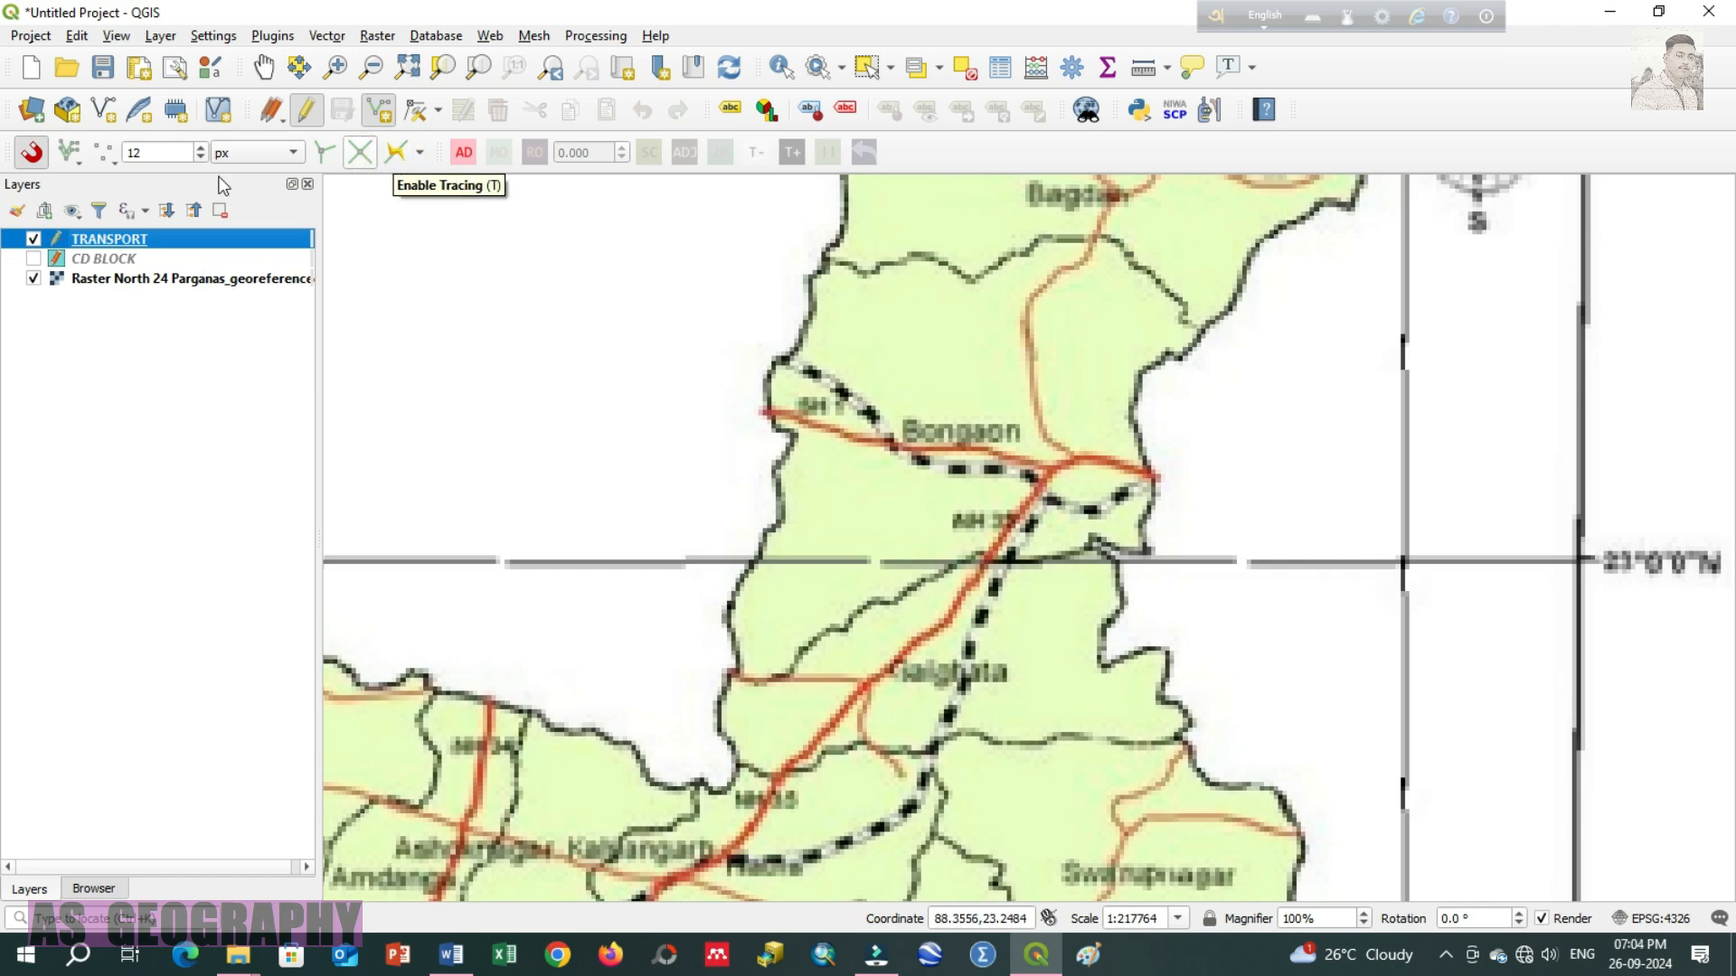
{"action": "left_click", "coordinate": [32, 152]}
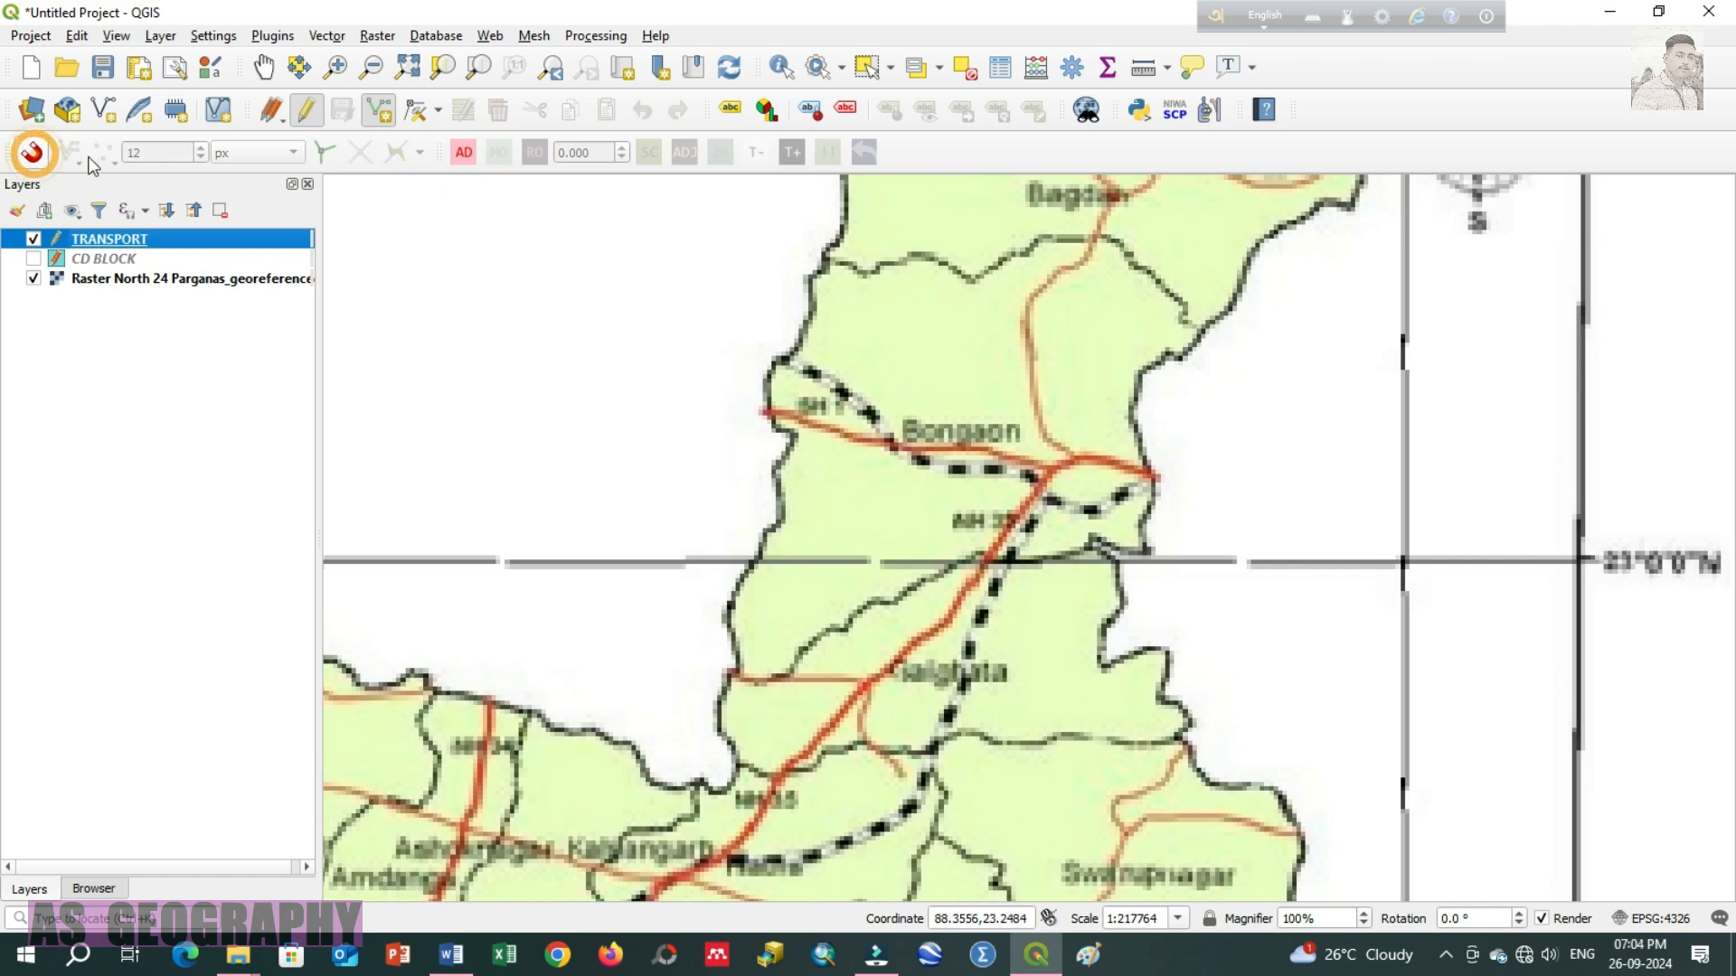
{"action": "left_click", "coordinate": [380, 112]}
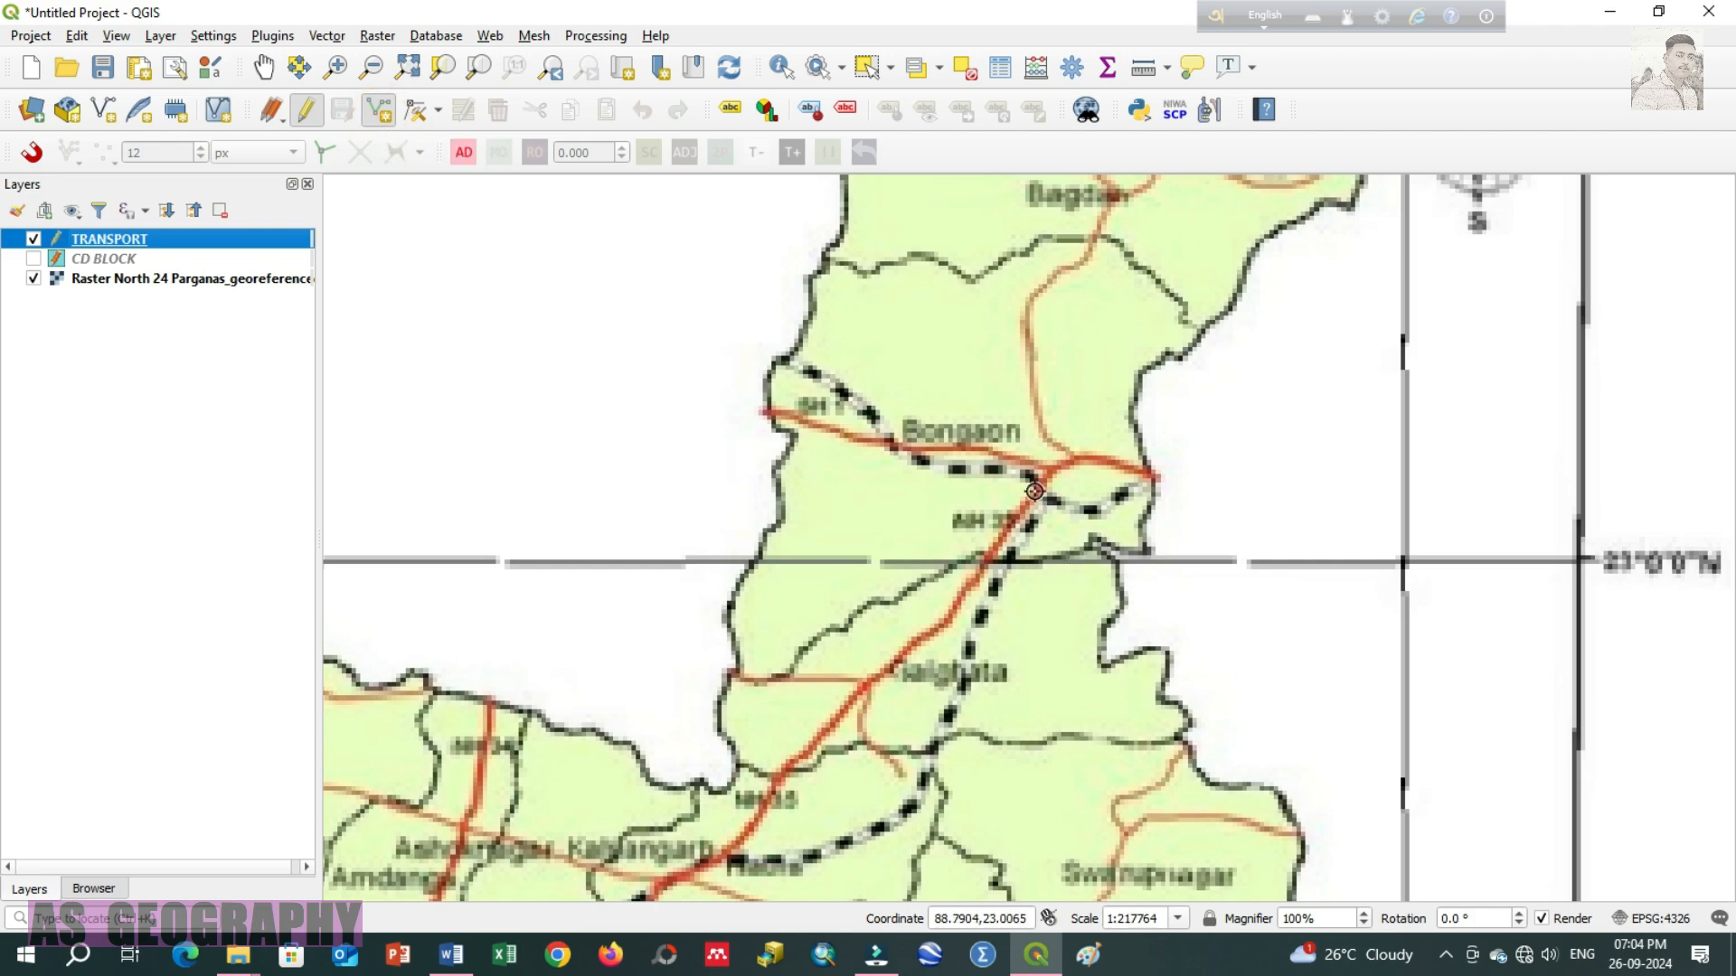
Step: Trace the red road as a line from the block's eastern boundary near Bongaon, westward to the junction and north along the branch towards Bagdah
{"action": "left_click", "coordinate": [264, 67]}
{"action": "left_click_drag", "start_coordinate": [903, 432], "coordinate": [849, 613]}
{"action": "left_click_drag", "start_coordinate": [999, 563], "coordinate": [961, 475]}
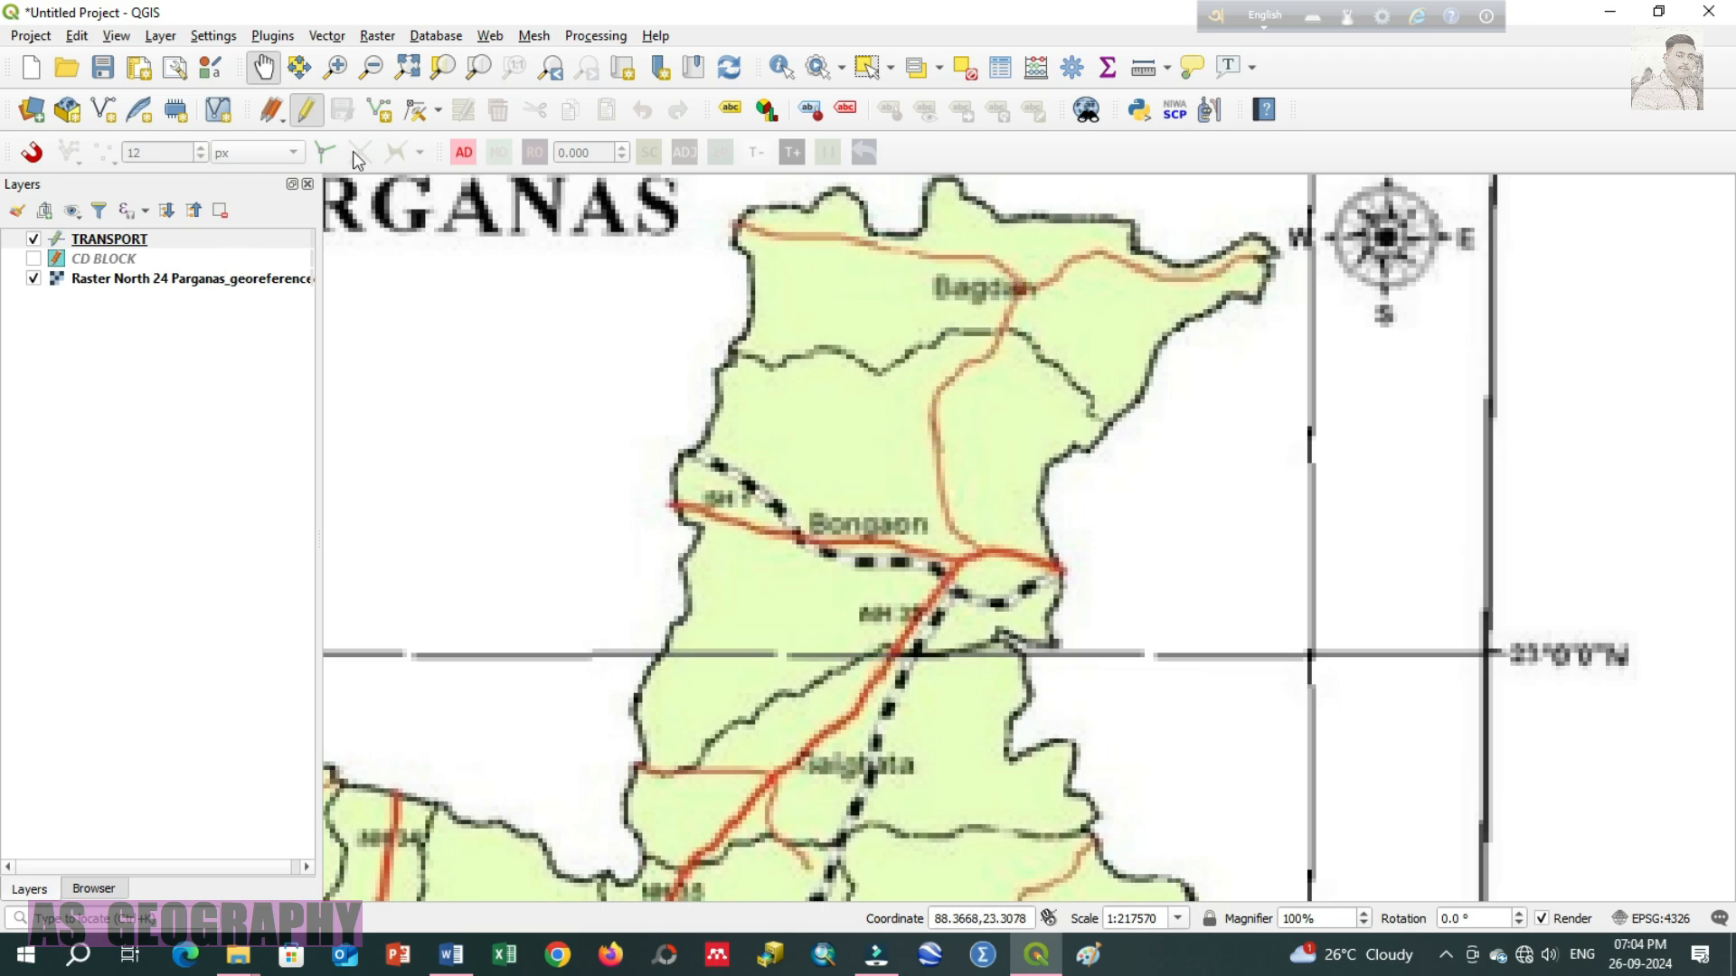
{"action": "left_click", "coordinate": [379, 113]}
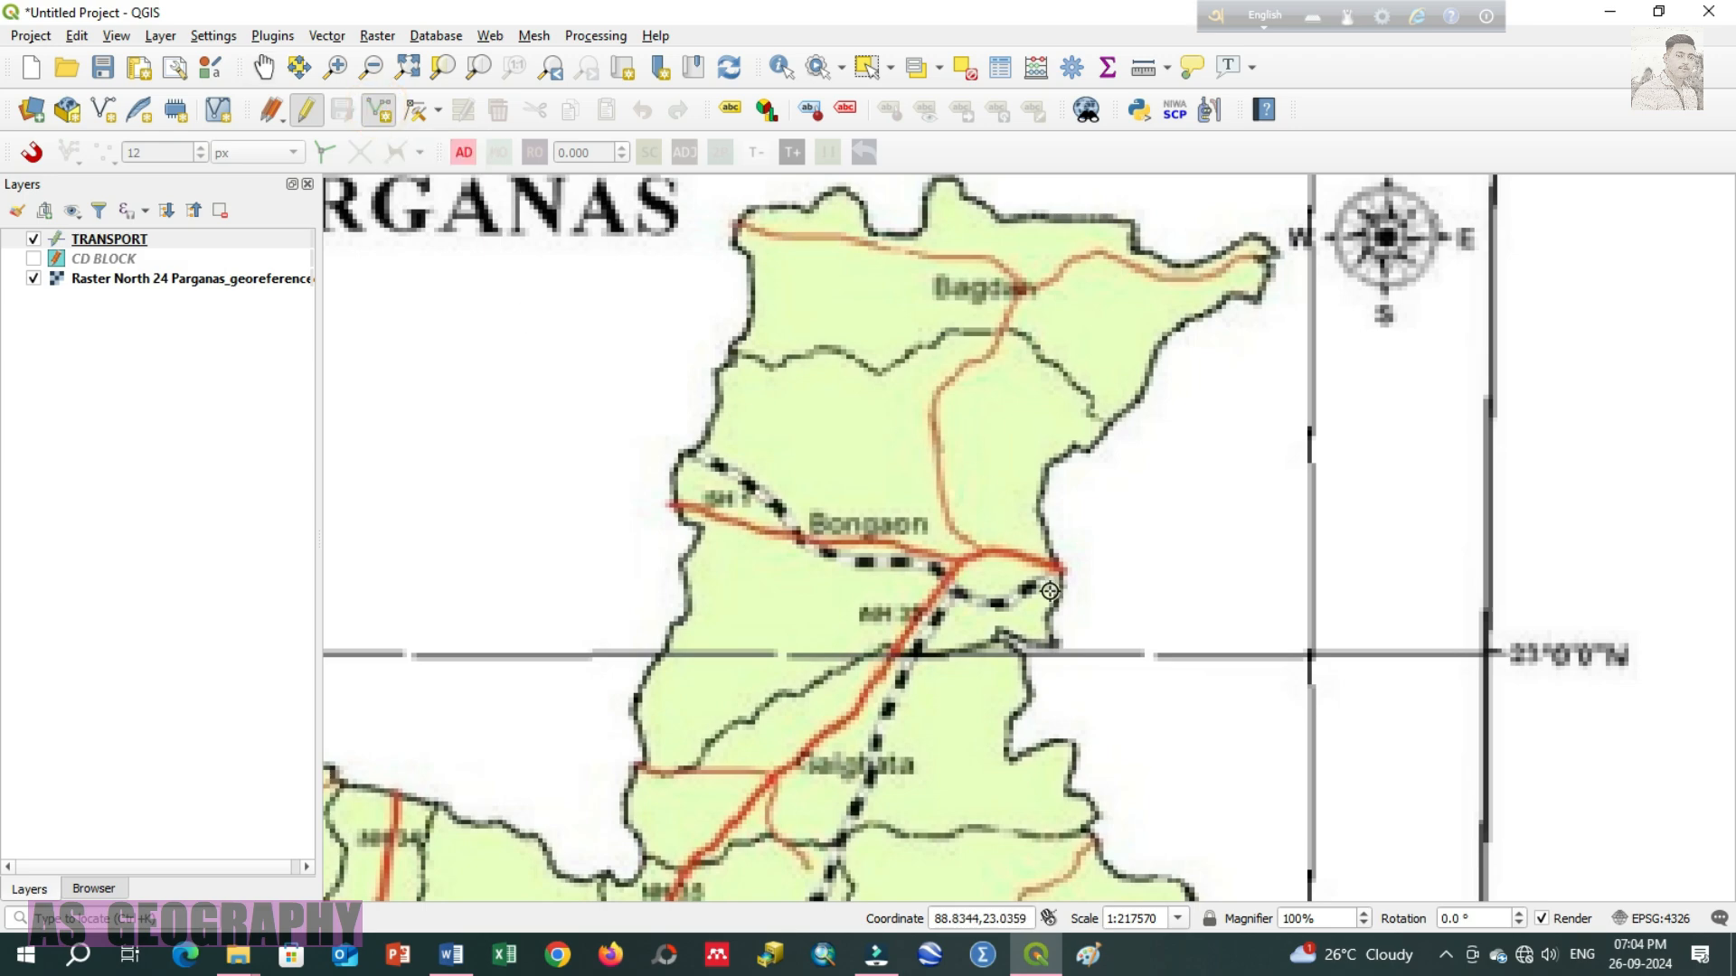
{"action": "scroll", "coordinate": [1050, 591], "scroll_direction": "up", "scroll_amount": 1}
{"action": "left_click", "coordinate": [1070, 545]}
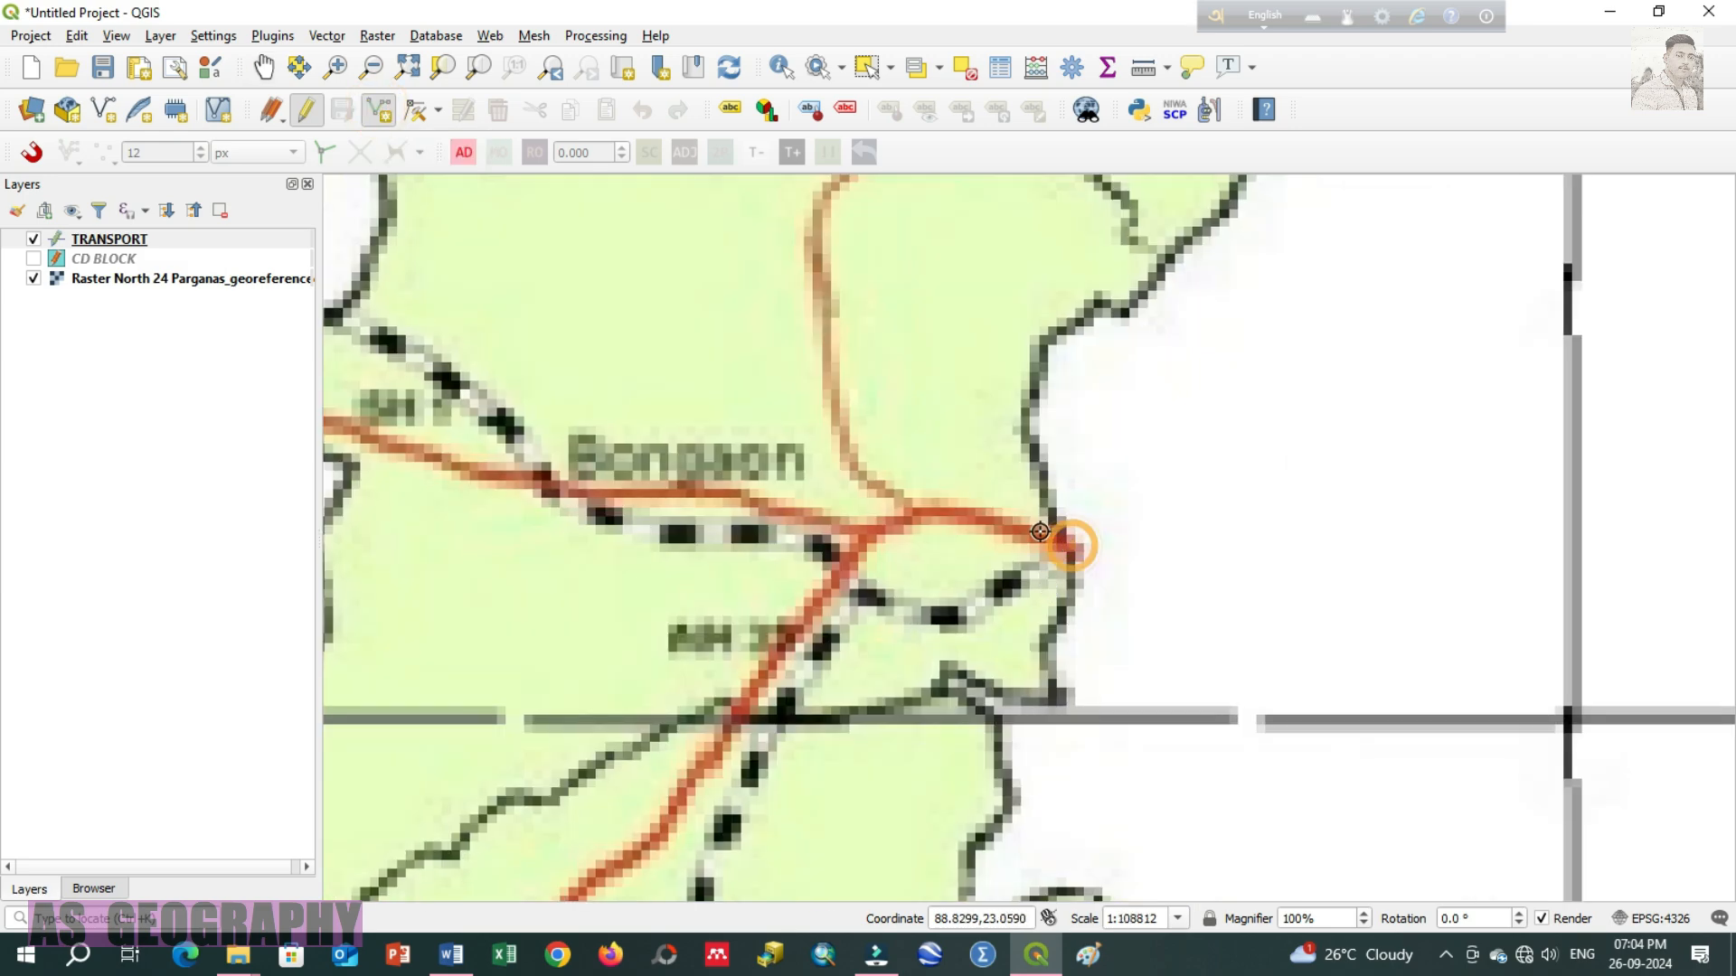
{"action": "left_click", "coordinate": [930, 512]}
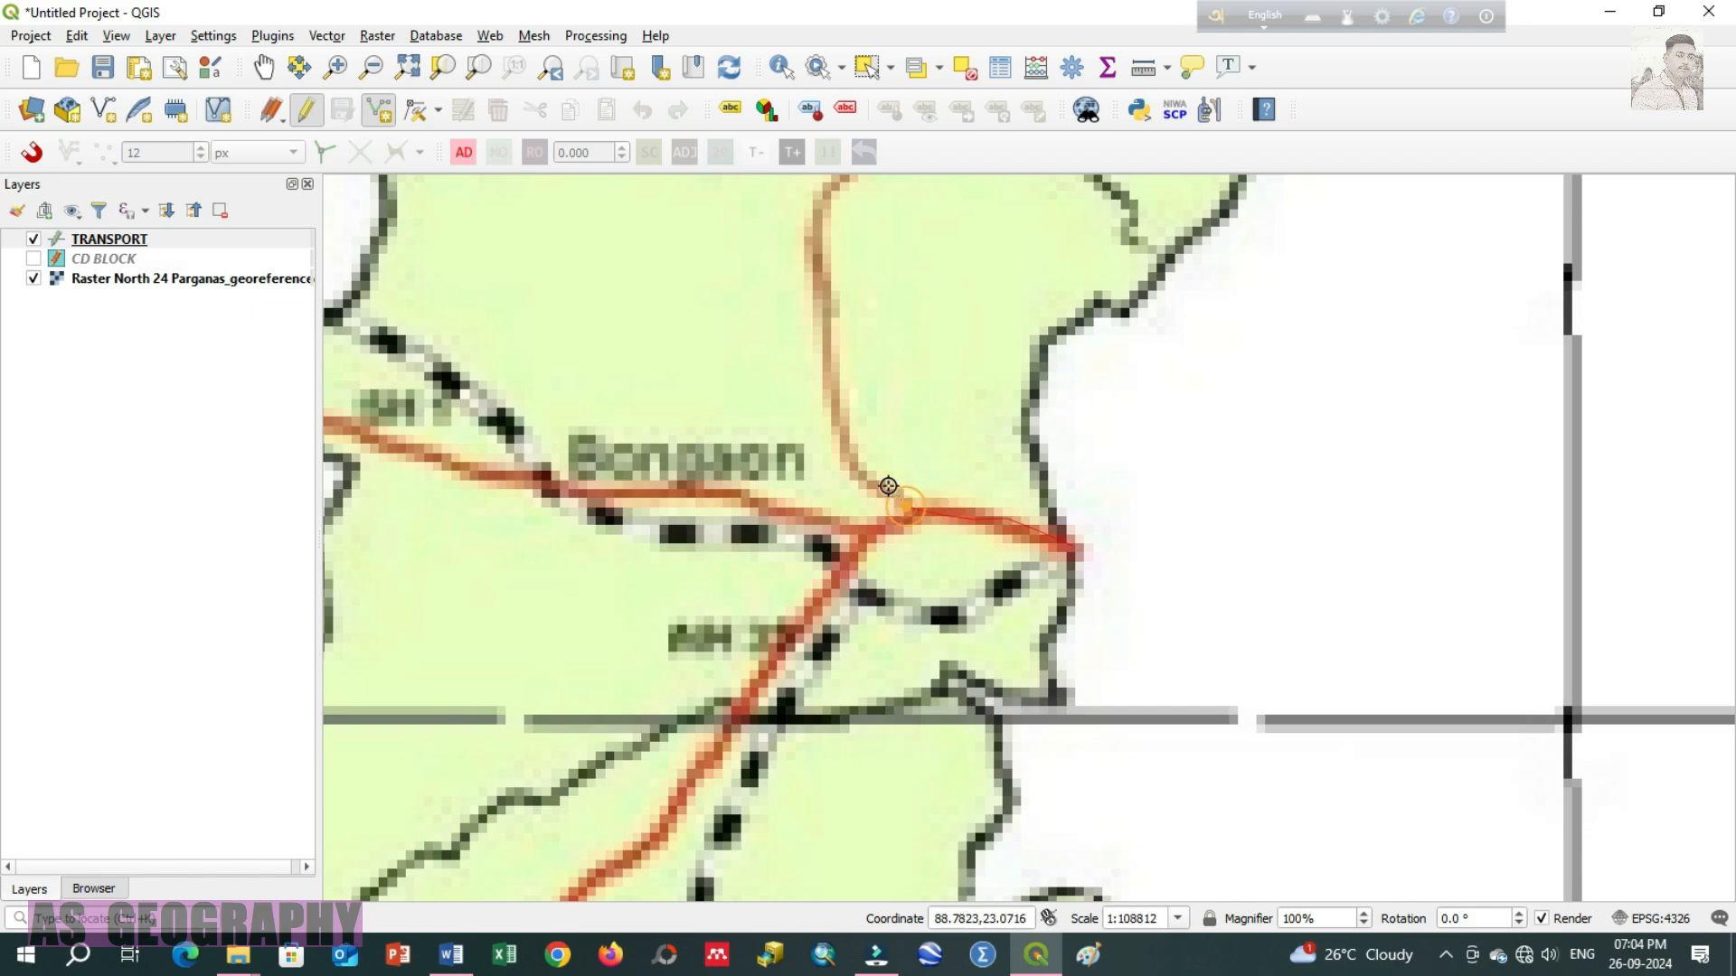
{"action": "left_click", "coordinate": [909, 508]}
{"action": "left_click", "coordinate": [870, 486]}
{"action": "left_click", "coordinate": [857, 473]}
{"action": "left_click", "coordinate": [826, 380]}
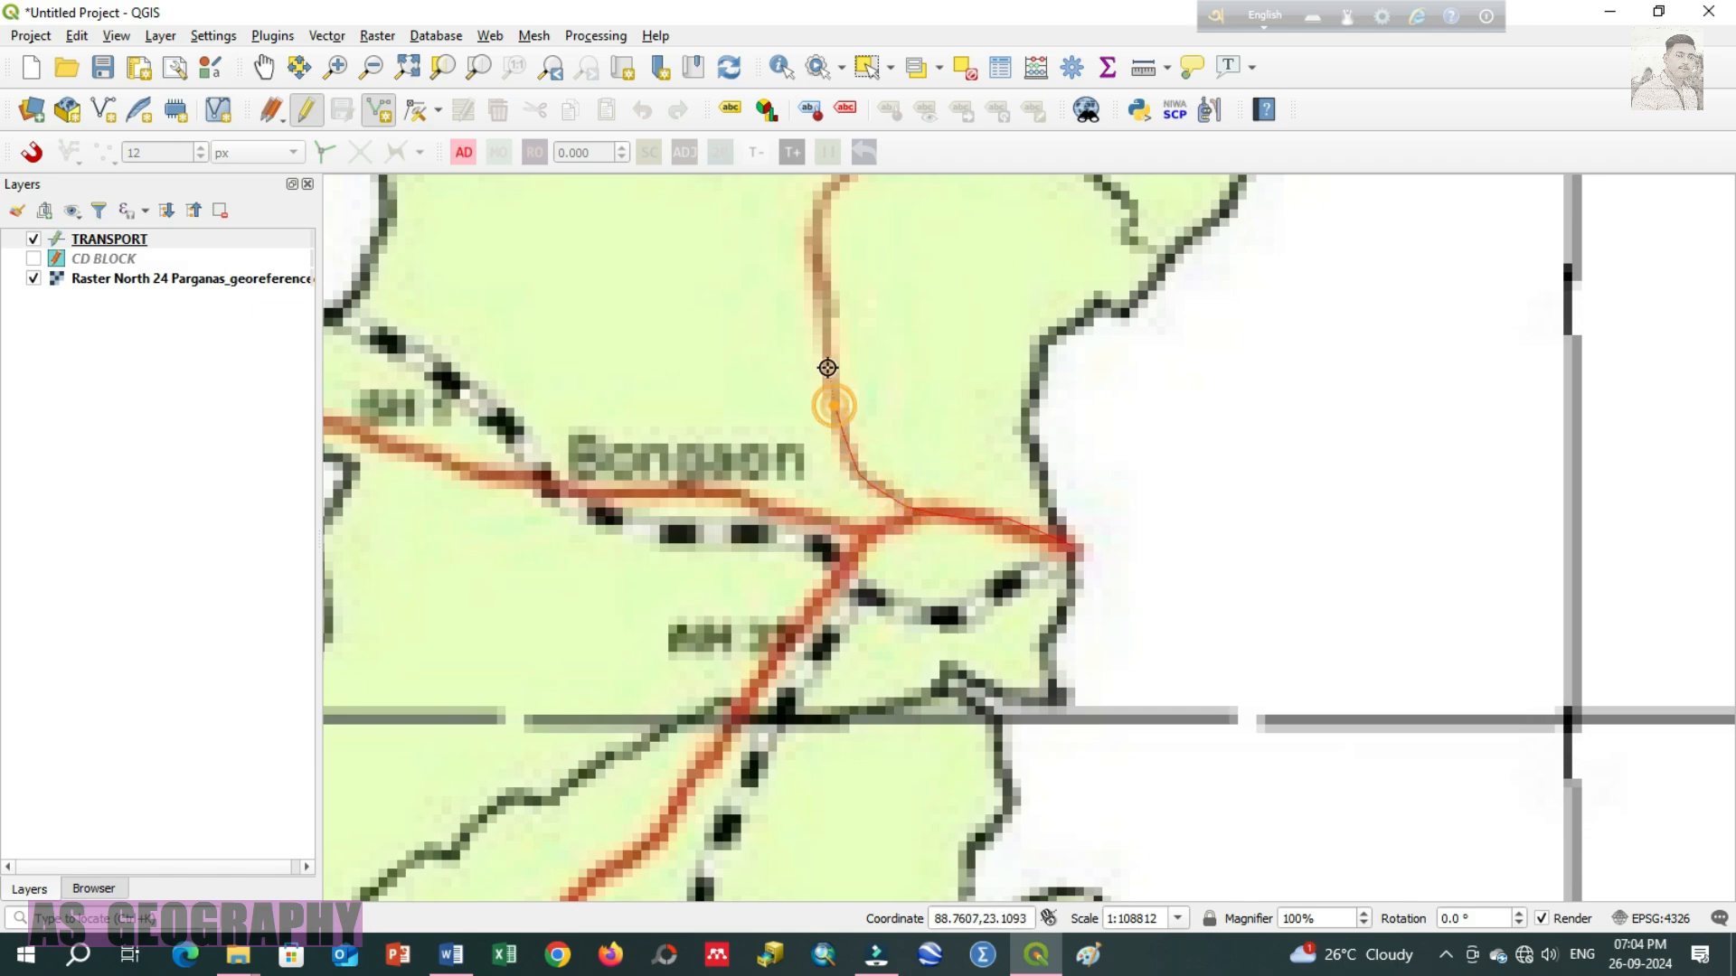
{"action": "left_click", "coordinate": [816, 280]}
{"action": "left_click", "coordinate": [811, 242]}
{"action": "left_click", "coordinate": [823, 215]}
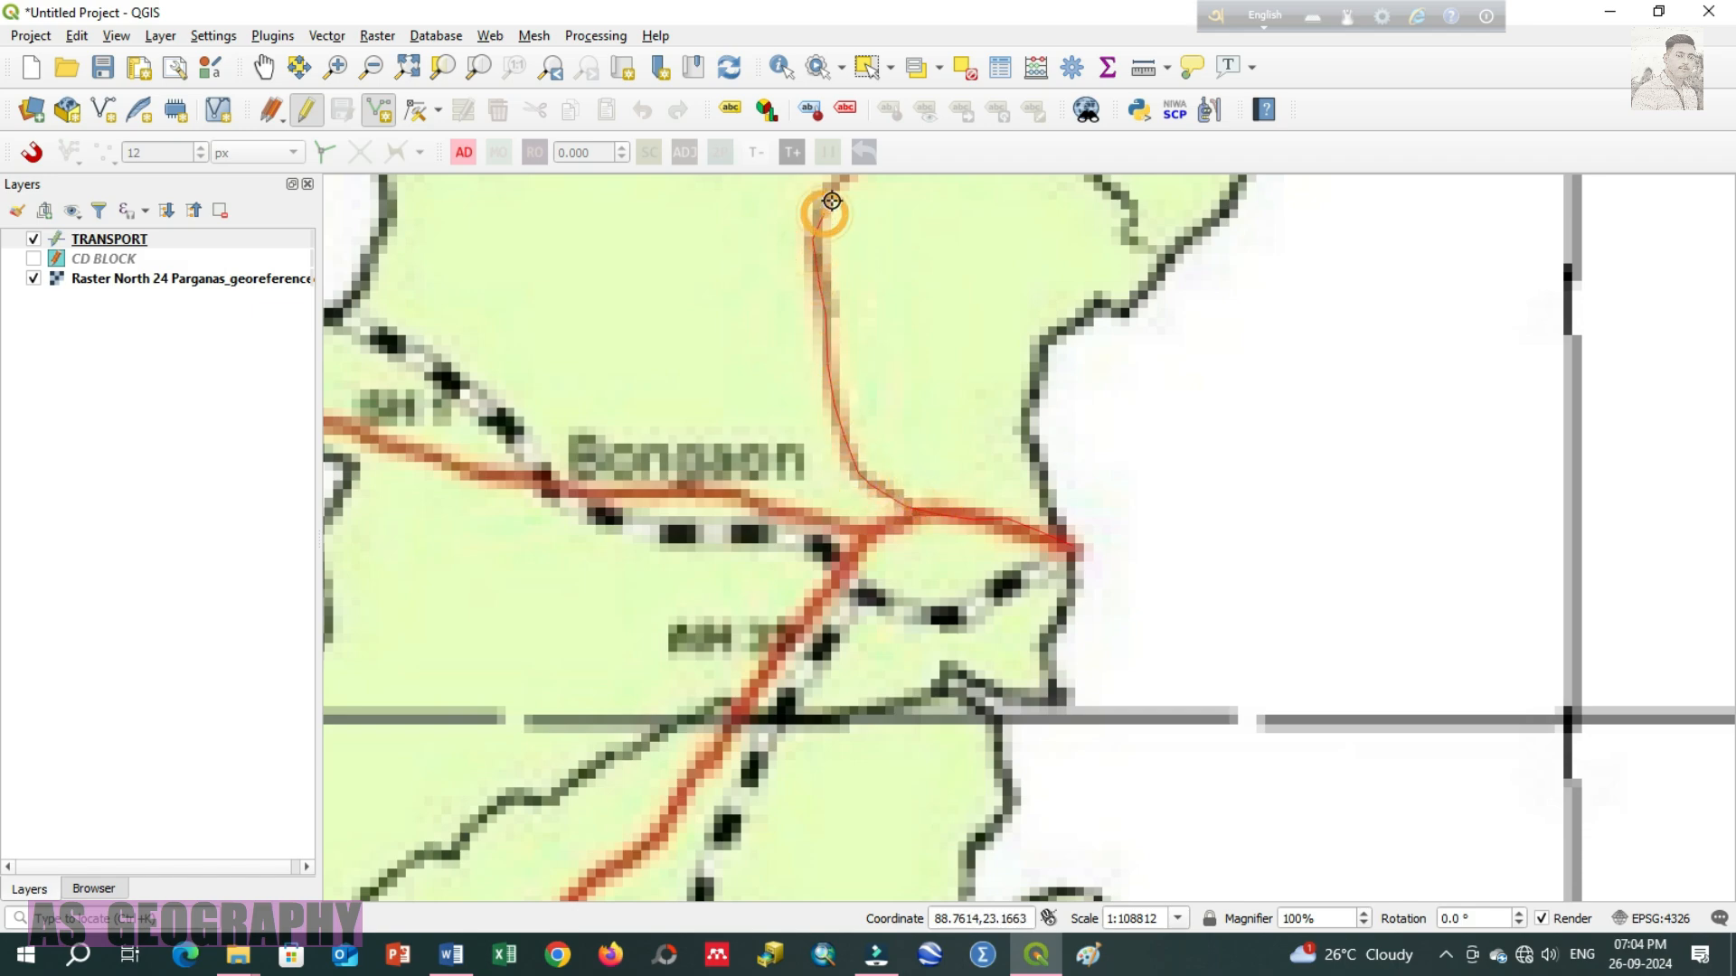
{"action": "left_click", "coordinate": [829, 191]}
Step: Continue the road line north across the Bongaon block boundary to the junction at Bagdah
{"action": "left_click", "coordinate": [263, 67]}
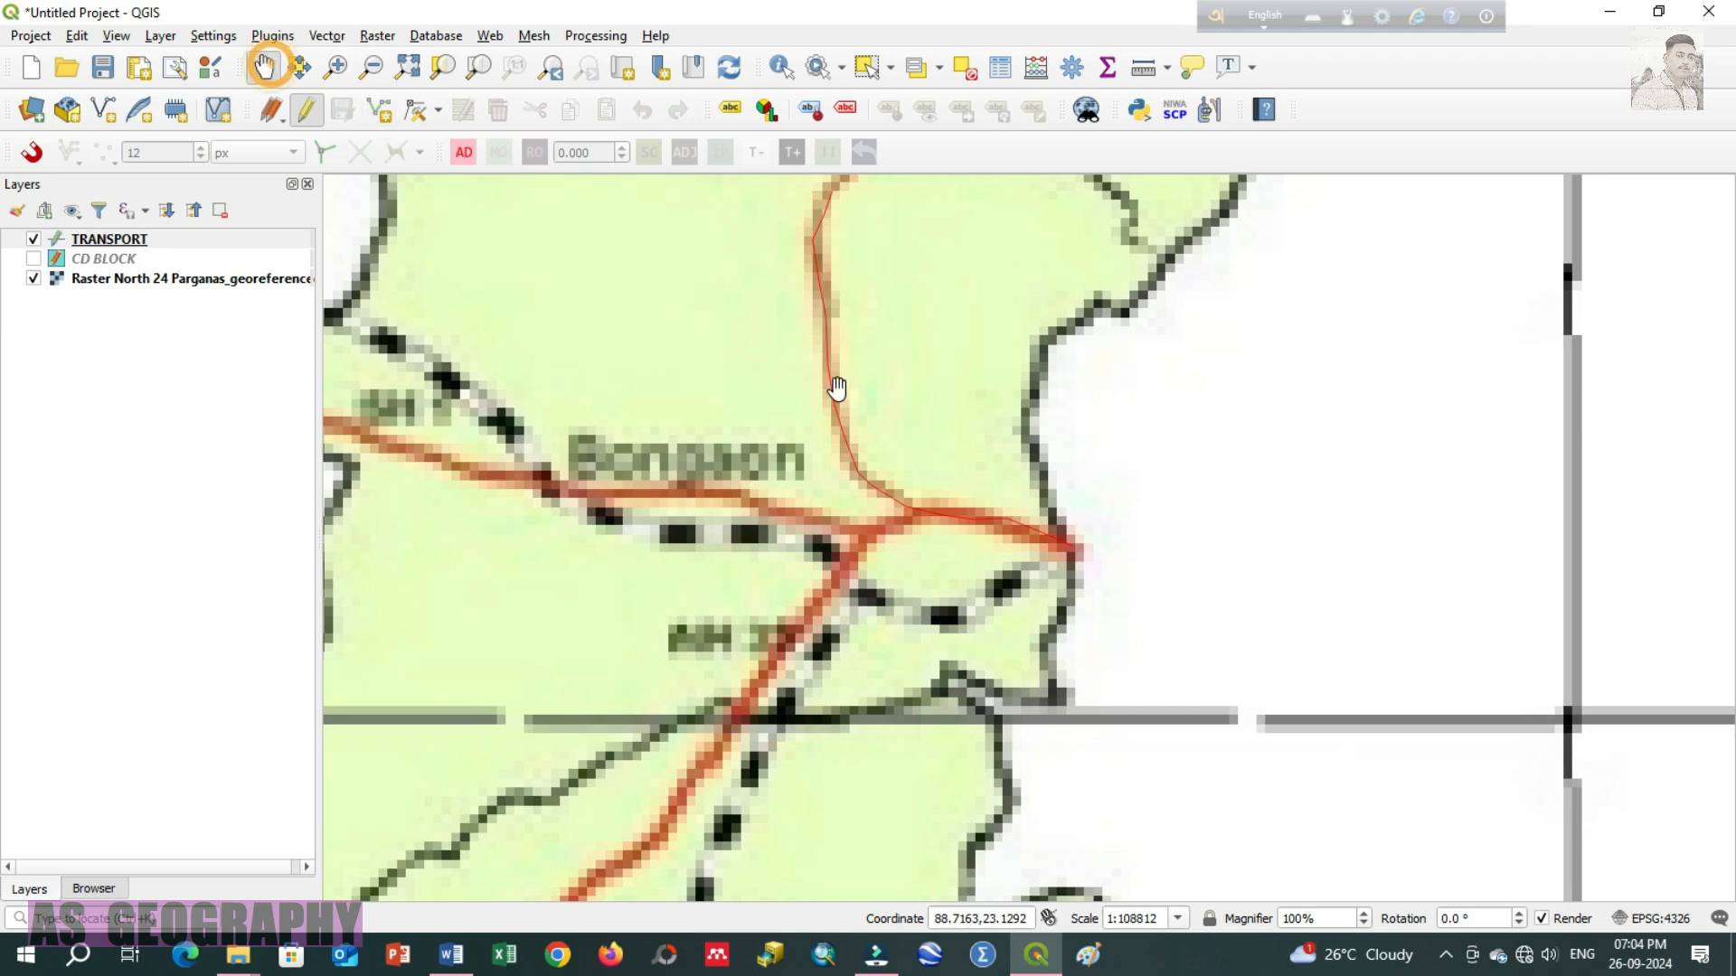
{"action": "left_click_drag", "start_coordinate": [917, 241], "coordinate": [928, 681]}
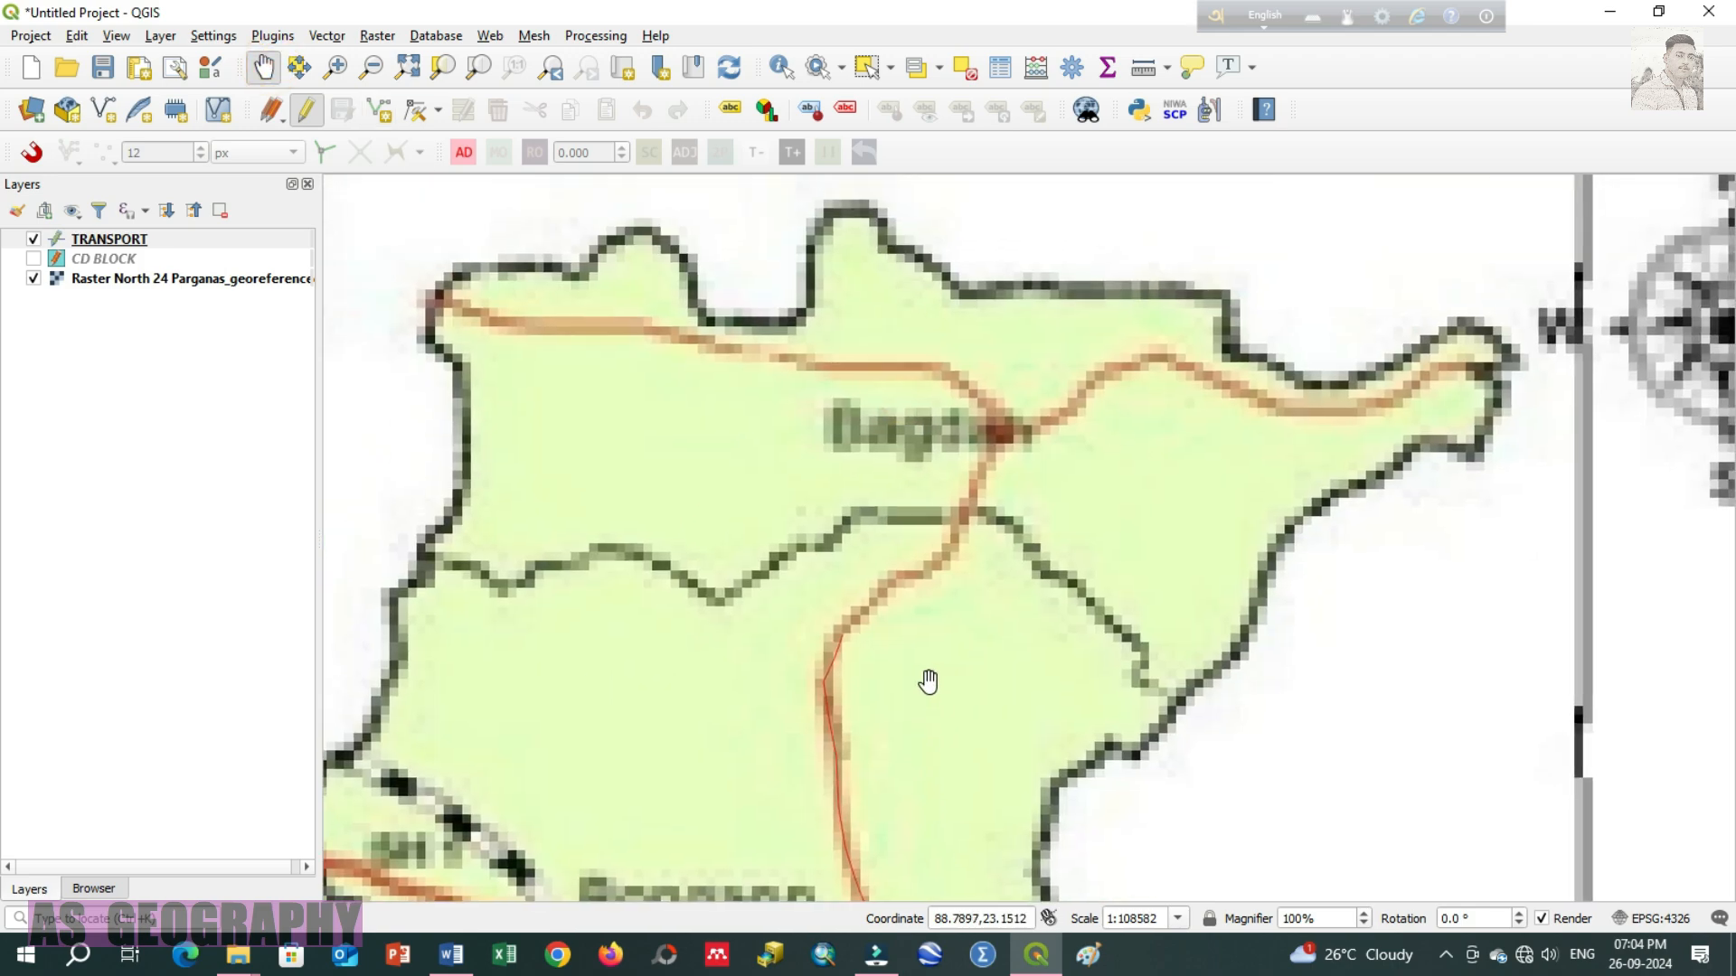
{"action": "left_click", "coordinate": [378, 110]}
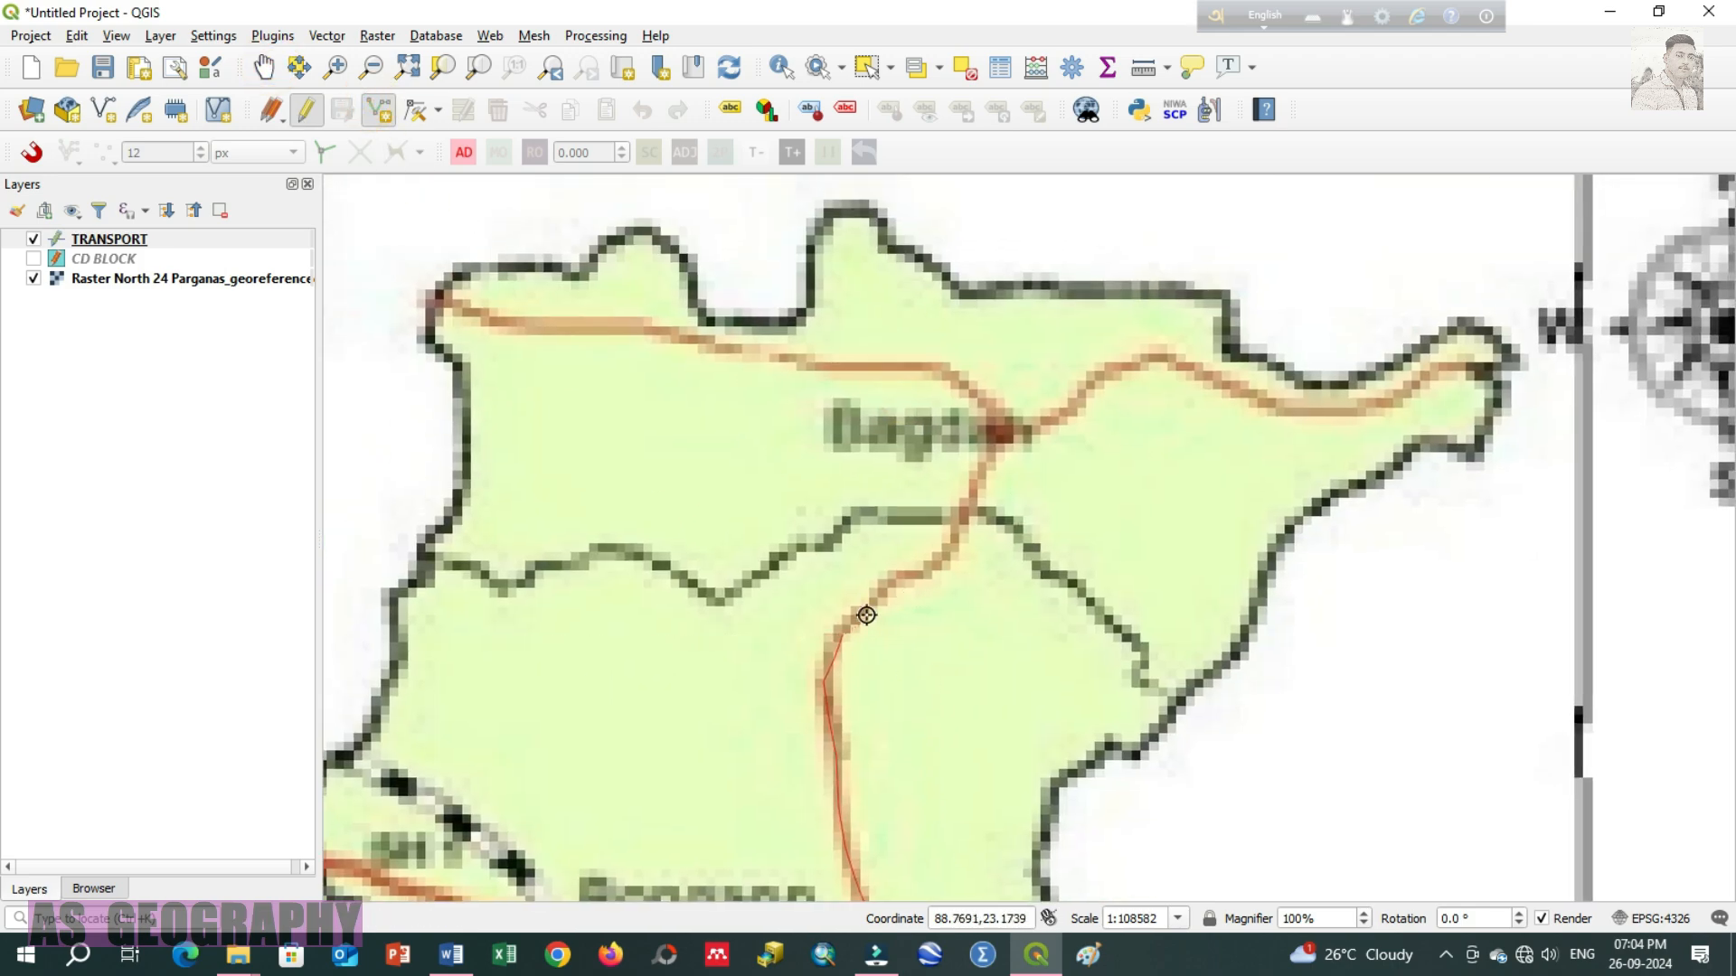
{"action": "left_click", "coordinate": [906, 572]}
{"action": "left_click", "coordinate": [937, 565]}
{"action": "left_click", "coordinate": [951, 529]}
{"action": "left_click", "coordinate": [982, 502]}
{"action": "left_click", "coordinate": [990, 398]}
Step: Extend the road line west from the Bagdah junction to the block's western boundary and finish the line feature
{"action": "left_click", "coordinate": [950, 375]}
{"action": "left_click", "coordinate": [855, 364]}
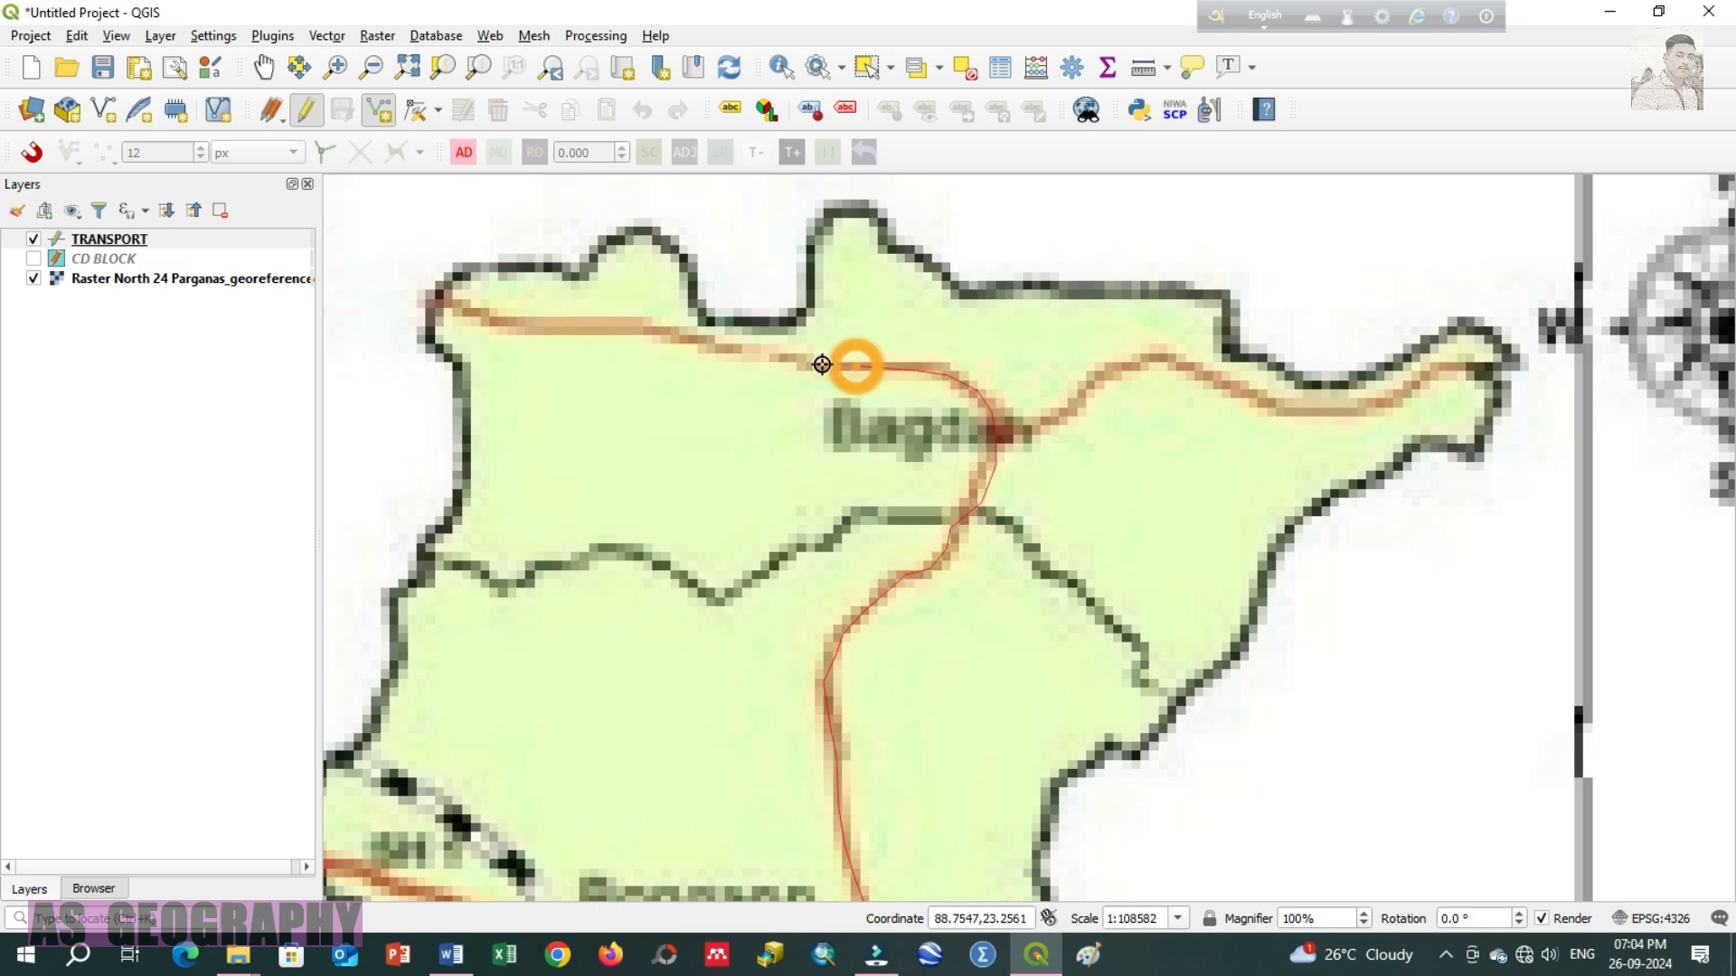
{"action": "left_click", "coordinate": [793, 363]}
{"action": "left_click", "coordinate": [731, 355]}
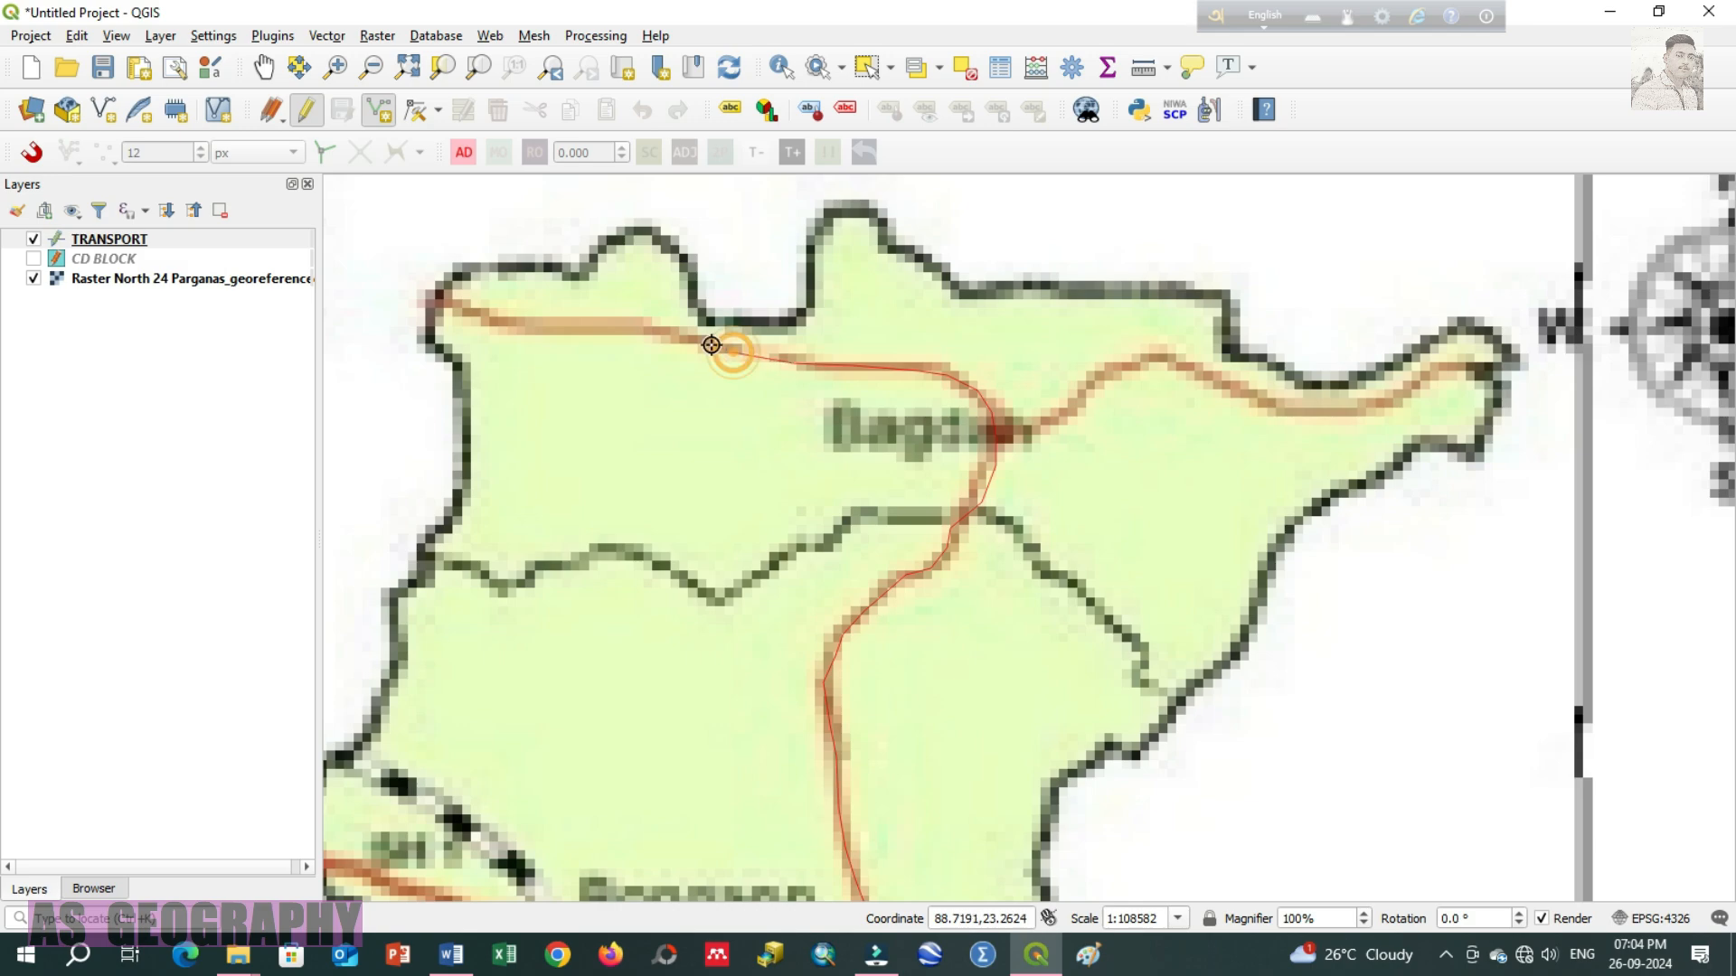
{"action": "left_click", "coordinate": [661, 338]}
{"action": "left_click", "coordinate": [592, 326]}
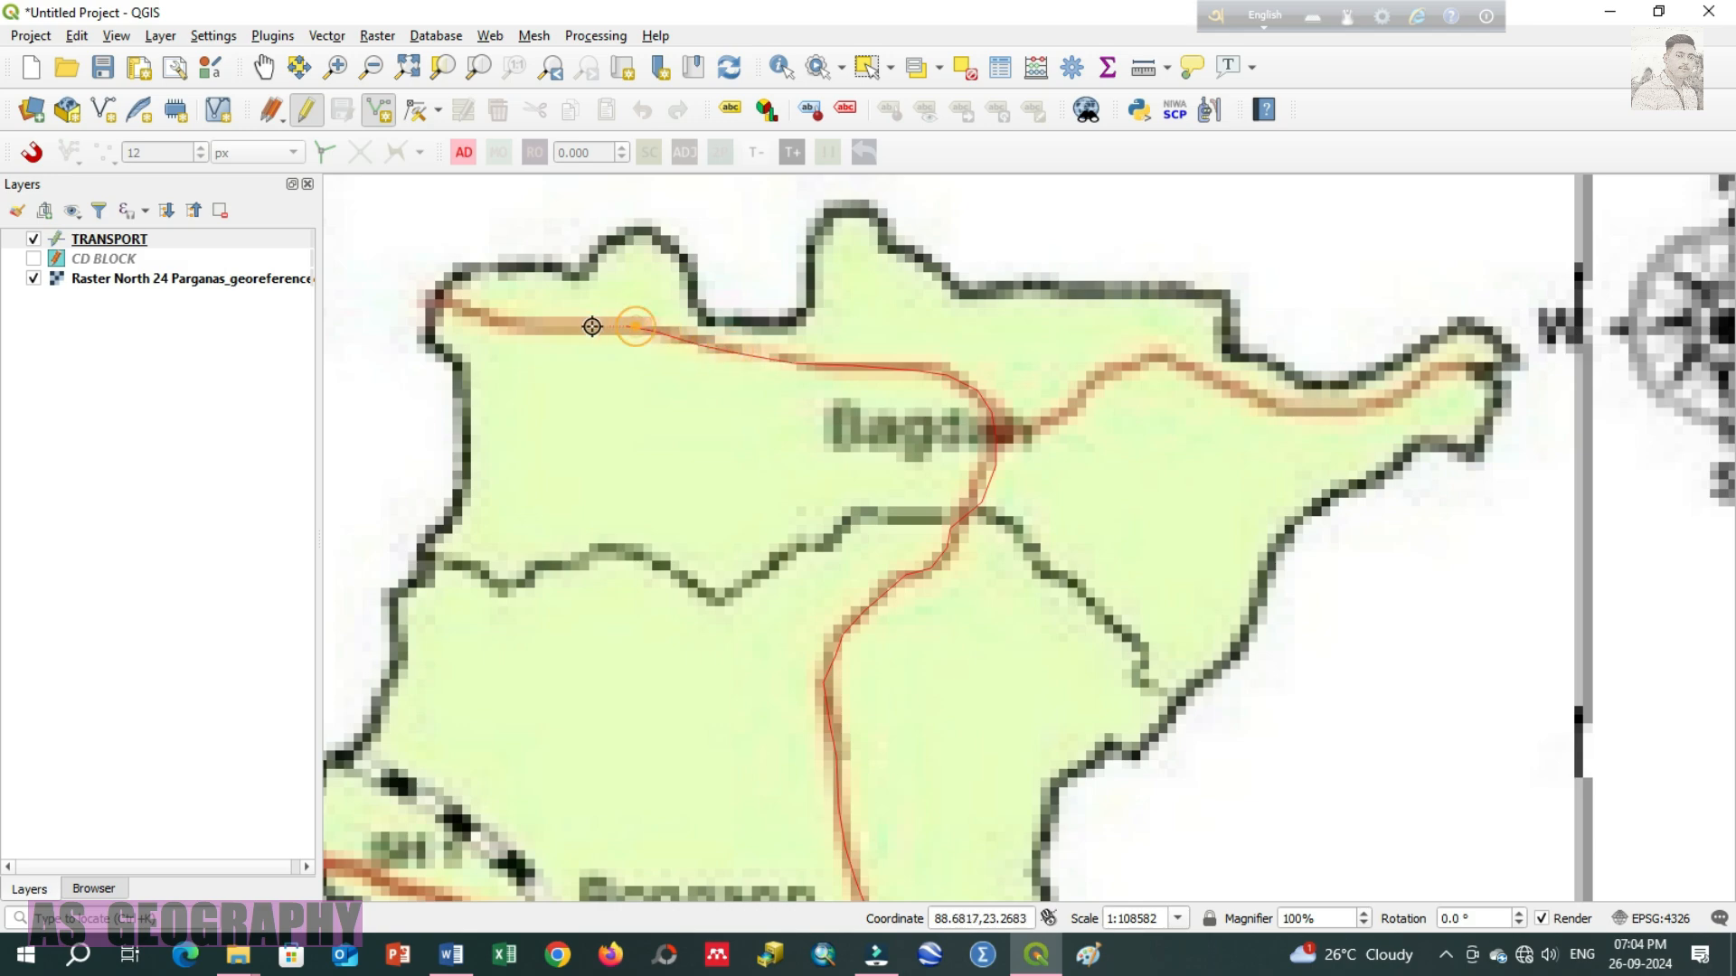
{"action": "left_click", "coordinate": [499, 326]}
{"action": "left_click", "coordinate": [438, 298]}
{"action": "right_click", "coordinate": [440, 299]}
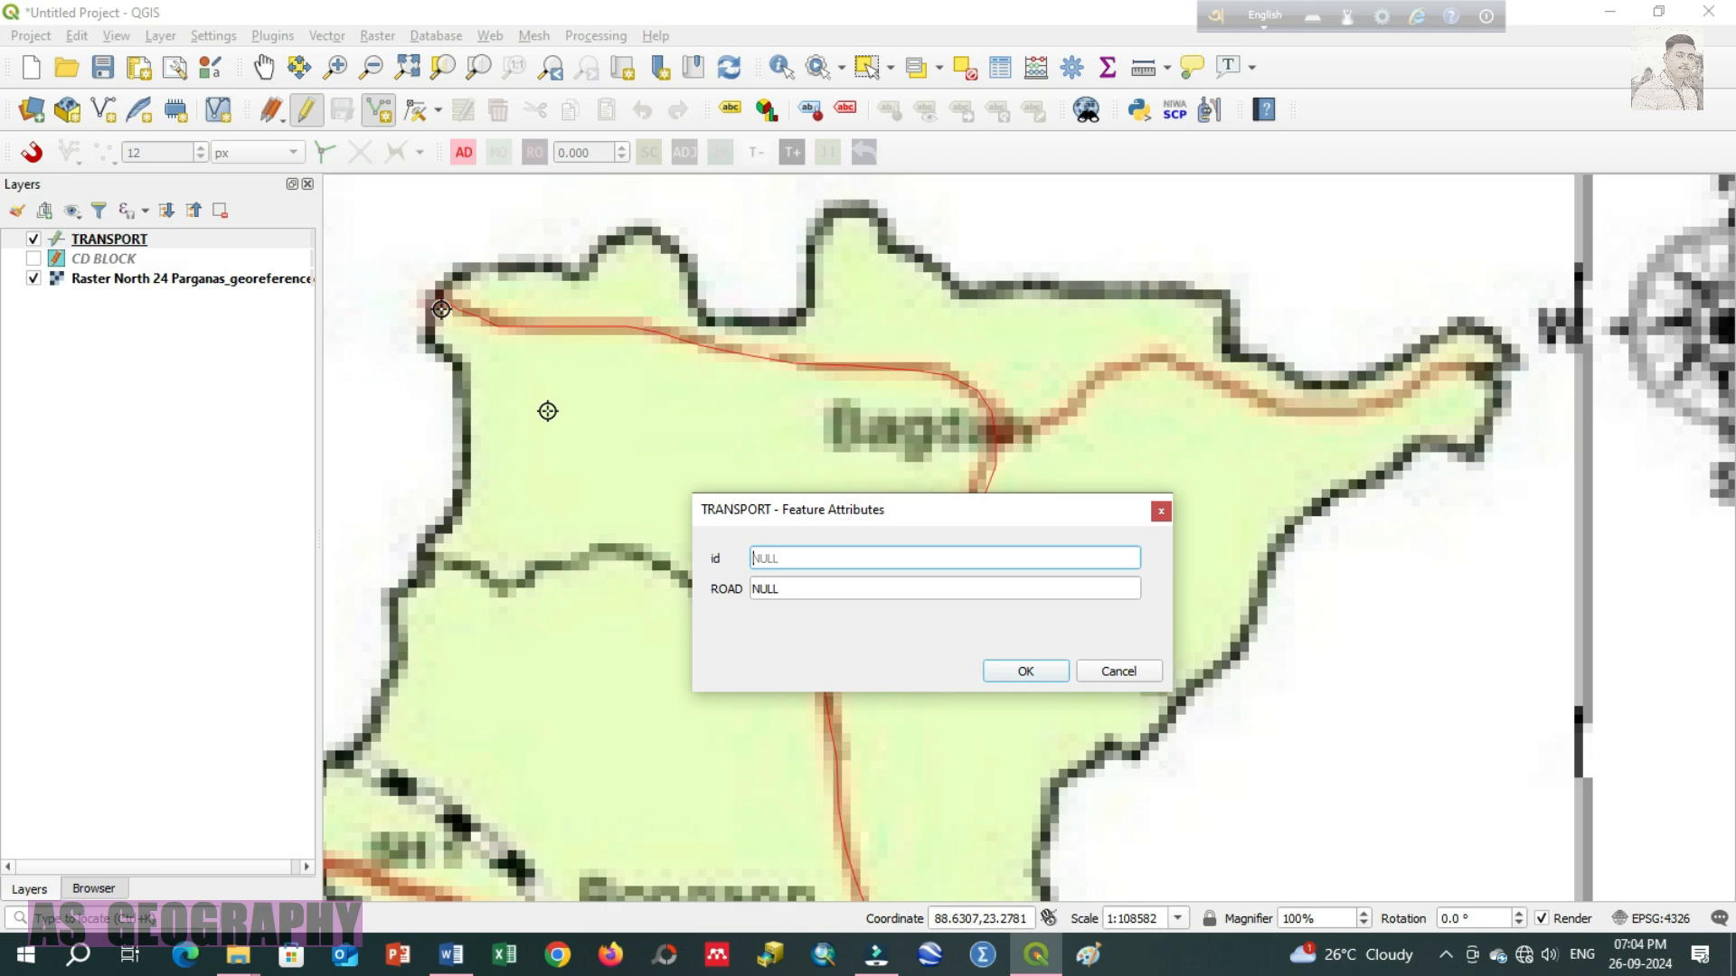
Step: Save the traced road feature with id 1 and the ROAD value "ROAD 1"
{"action": "left_click", "coordinate": [823, 551]}
{"action": "left_click", "coordinate": [778, 588]}
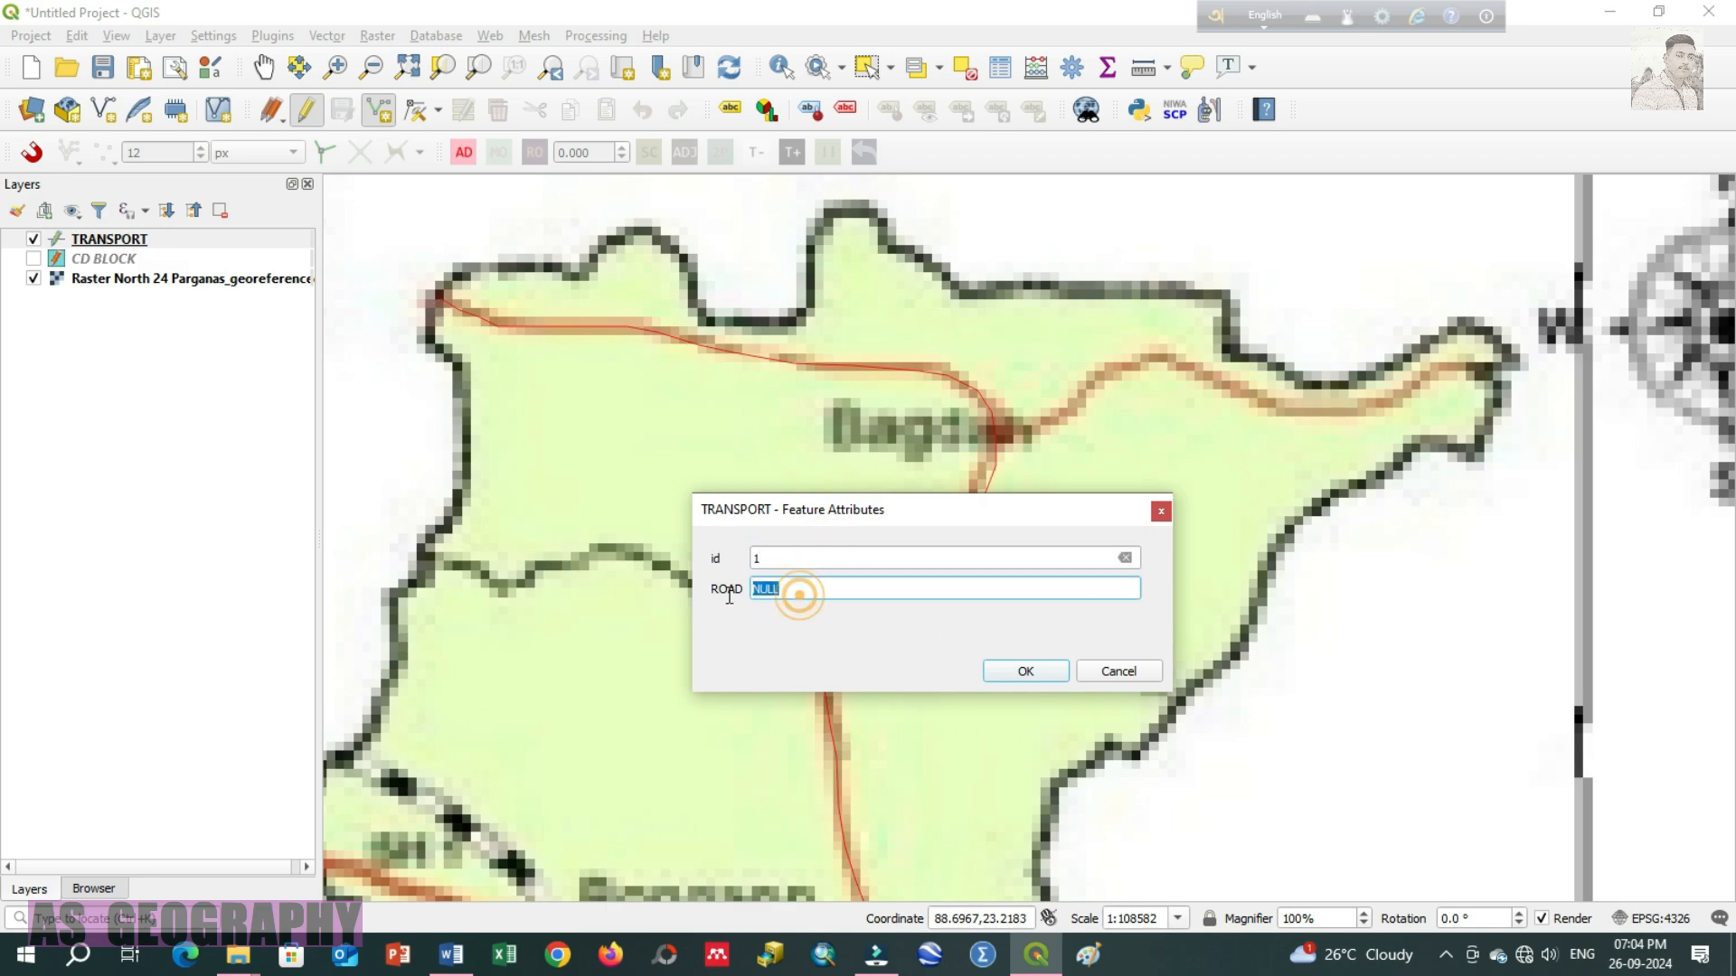
{"action": "type", "text": "ROAD 1"}
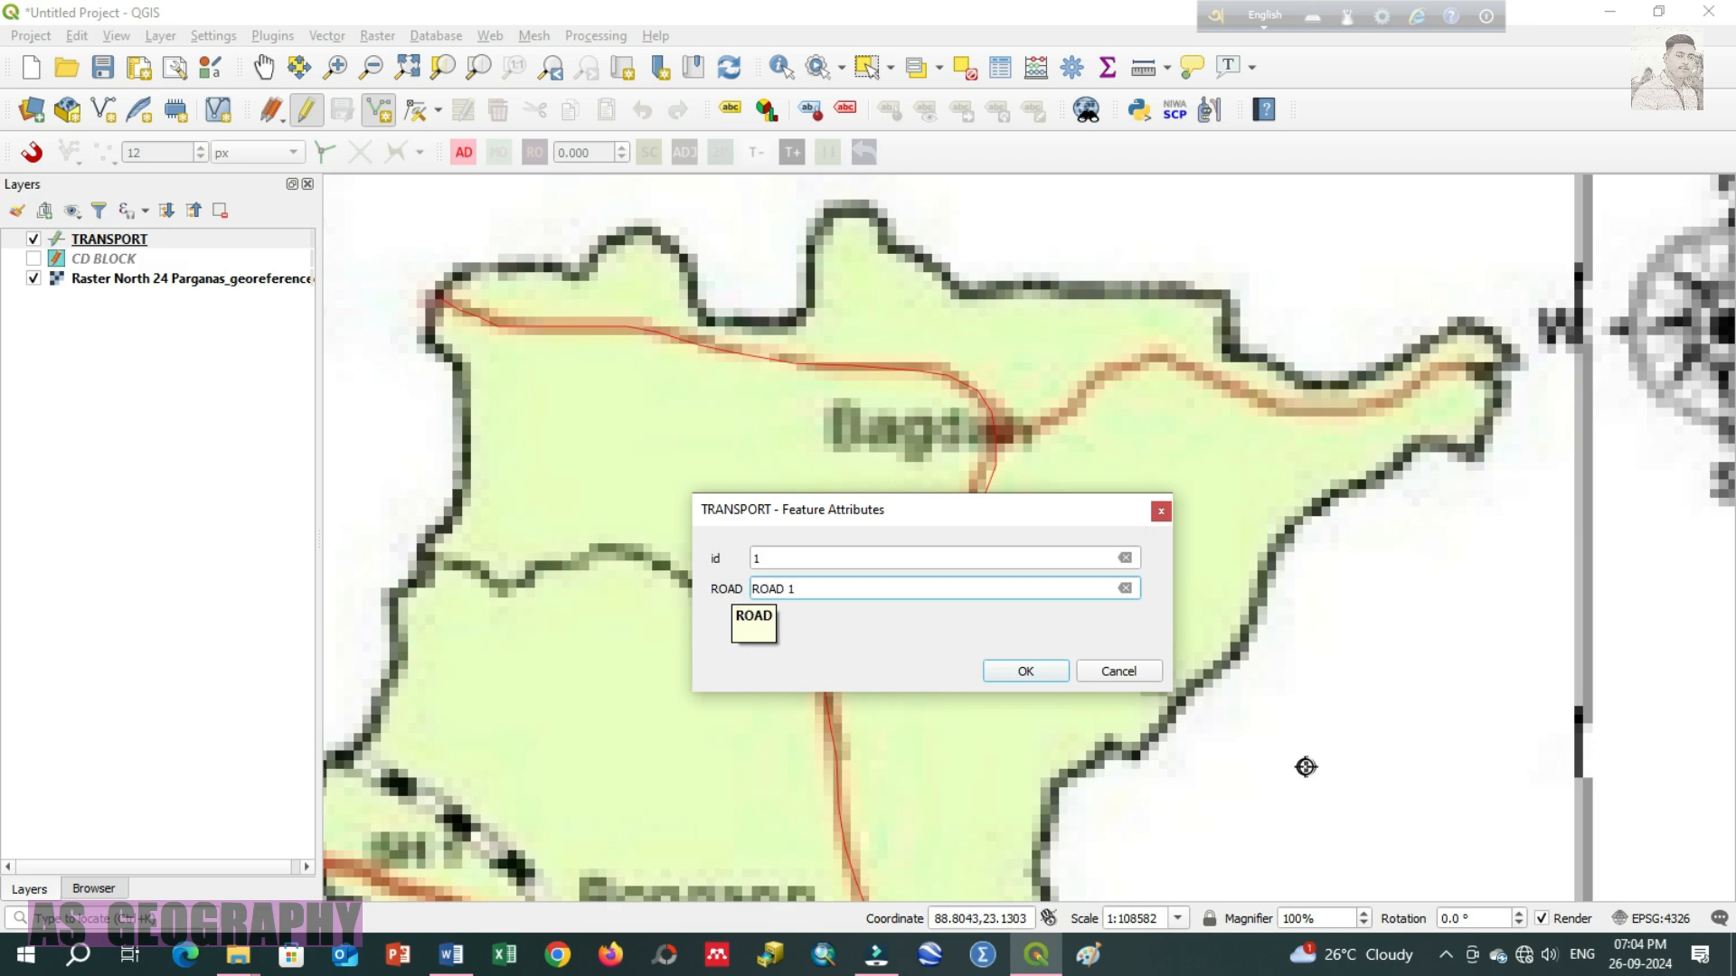
{"action": "left_click", "coordinate": [1046, 675]}
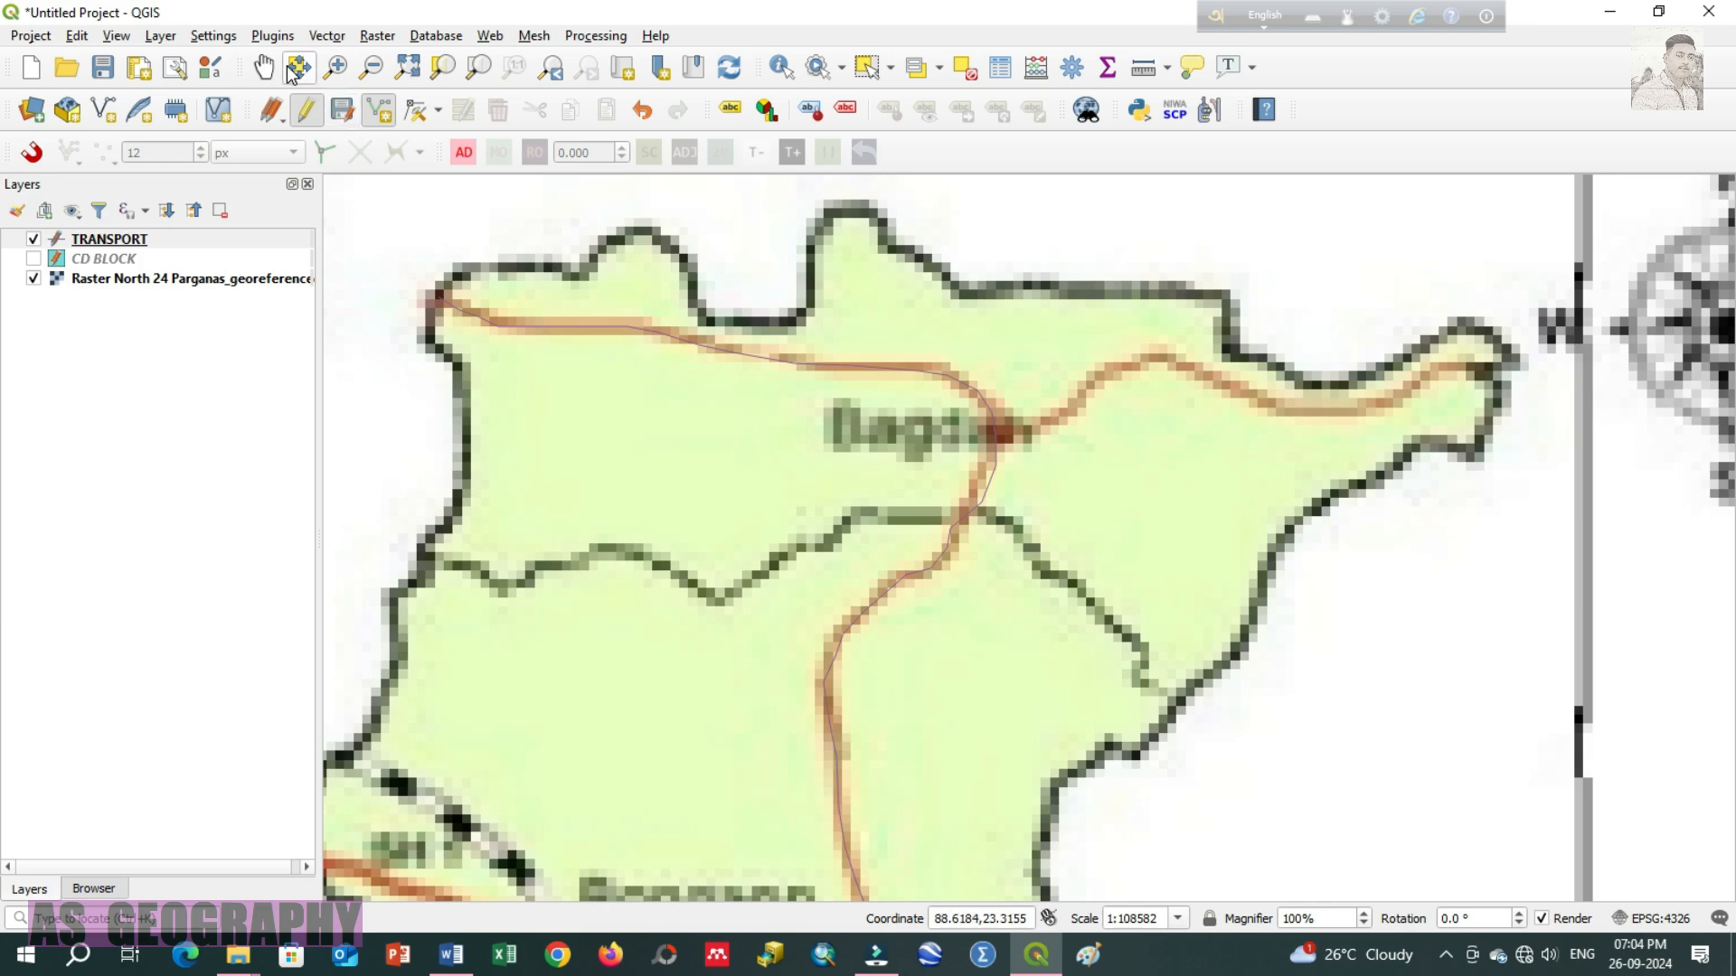
Step: Inspect the digitized road line with the raster map hidden, and show the raster again to compare them
{"action": "left_click", "coordinate": [263, 66]}
{"action": "left_click_drag", "start_coordinate": [866, 689], "coordinate": [884, 463]}
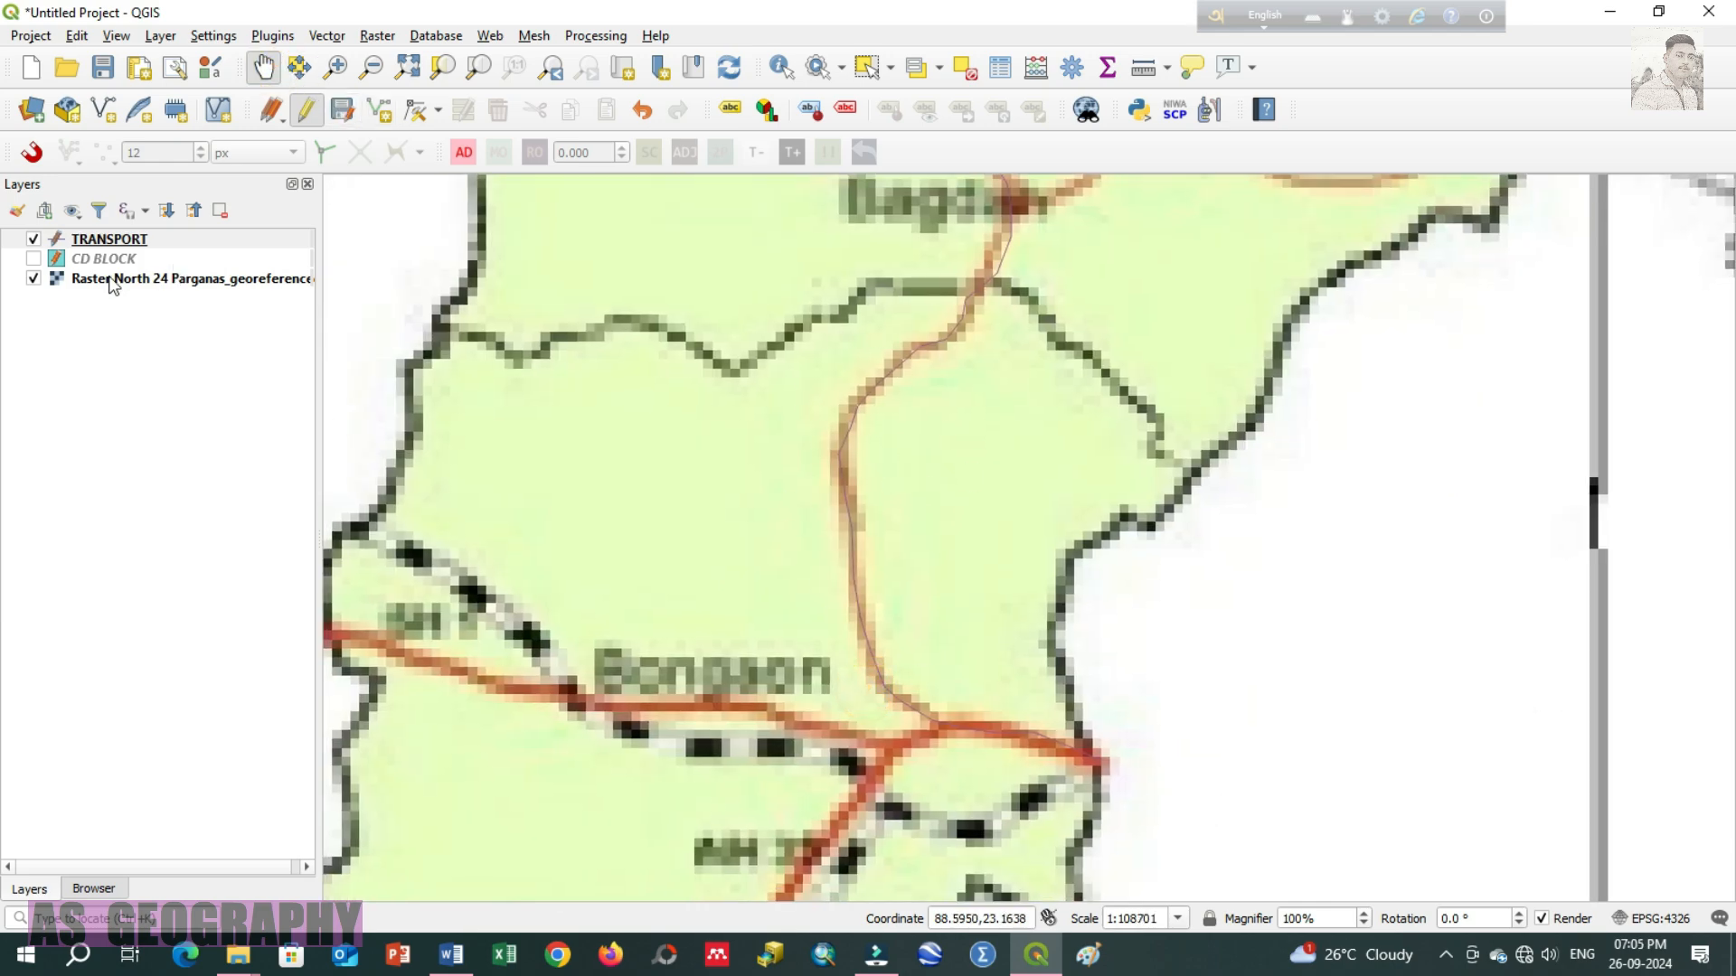
{"action": "left_click", "coordinate": [34, 278]}
{"action": "left_click_drag", "start_coordinate": [1126, 357], "coordinate": [1168, 729]}
{"action": "scroll", "coordinate": [1046, 579], "scroll_direction": "down", "scroll_amount": 1}
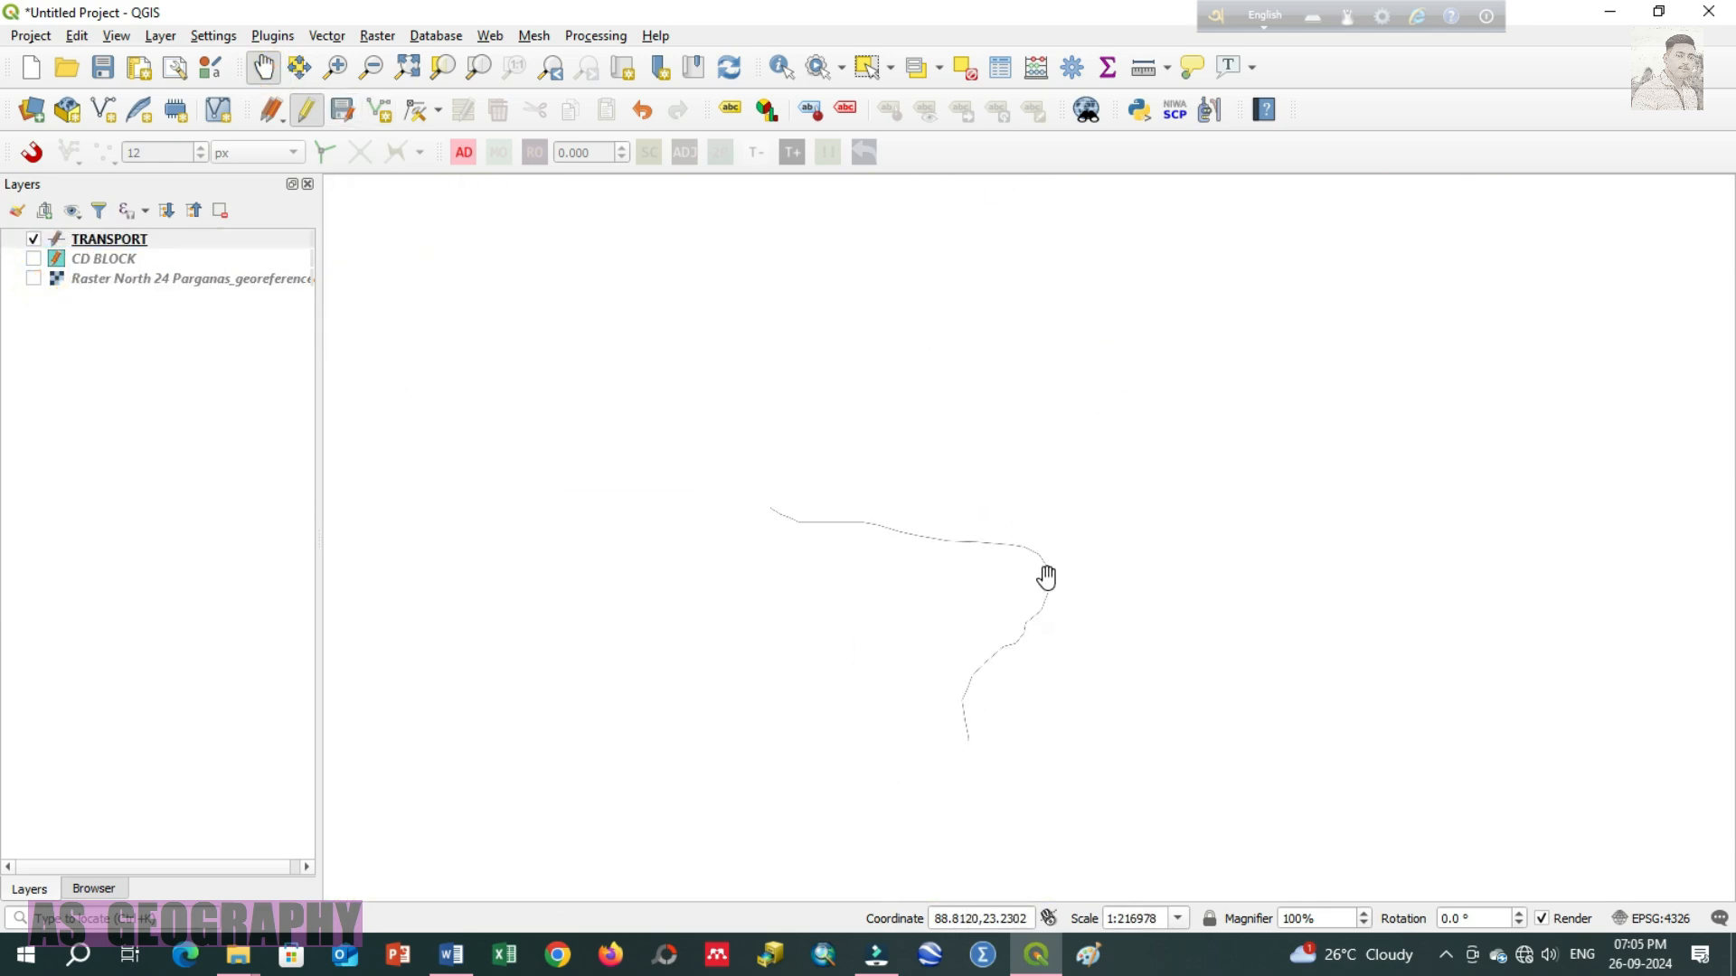
{"action": "left_click_drag", "start_coordinate": [1026, 674], "coordinate": [970, 523]}
{"action": "scroll", "coordinate": [674, 326], "scroll_direction": "up", "scroll_amount": 3}
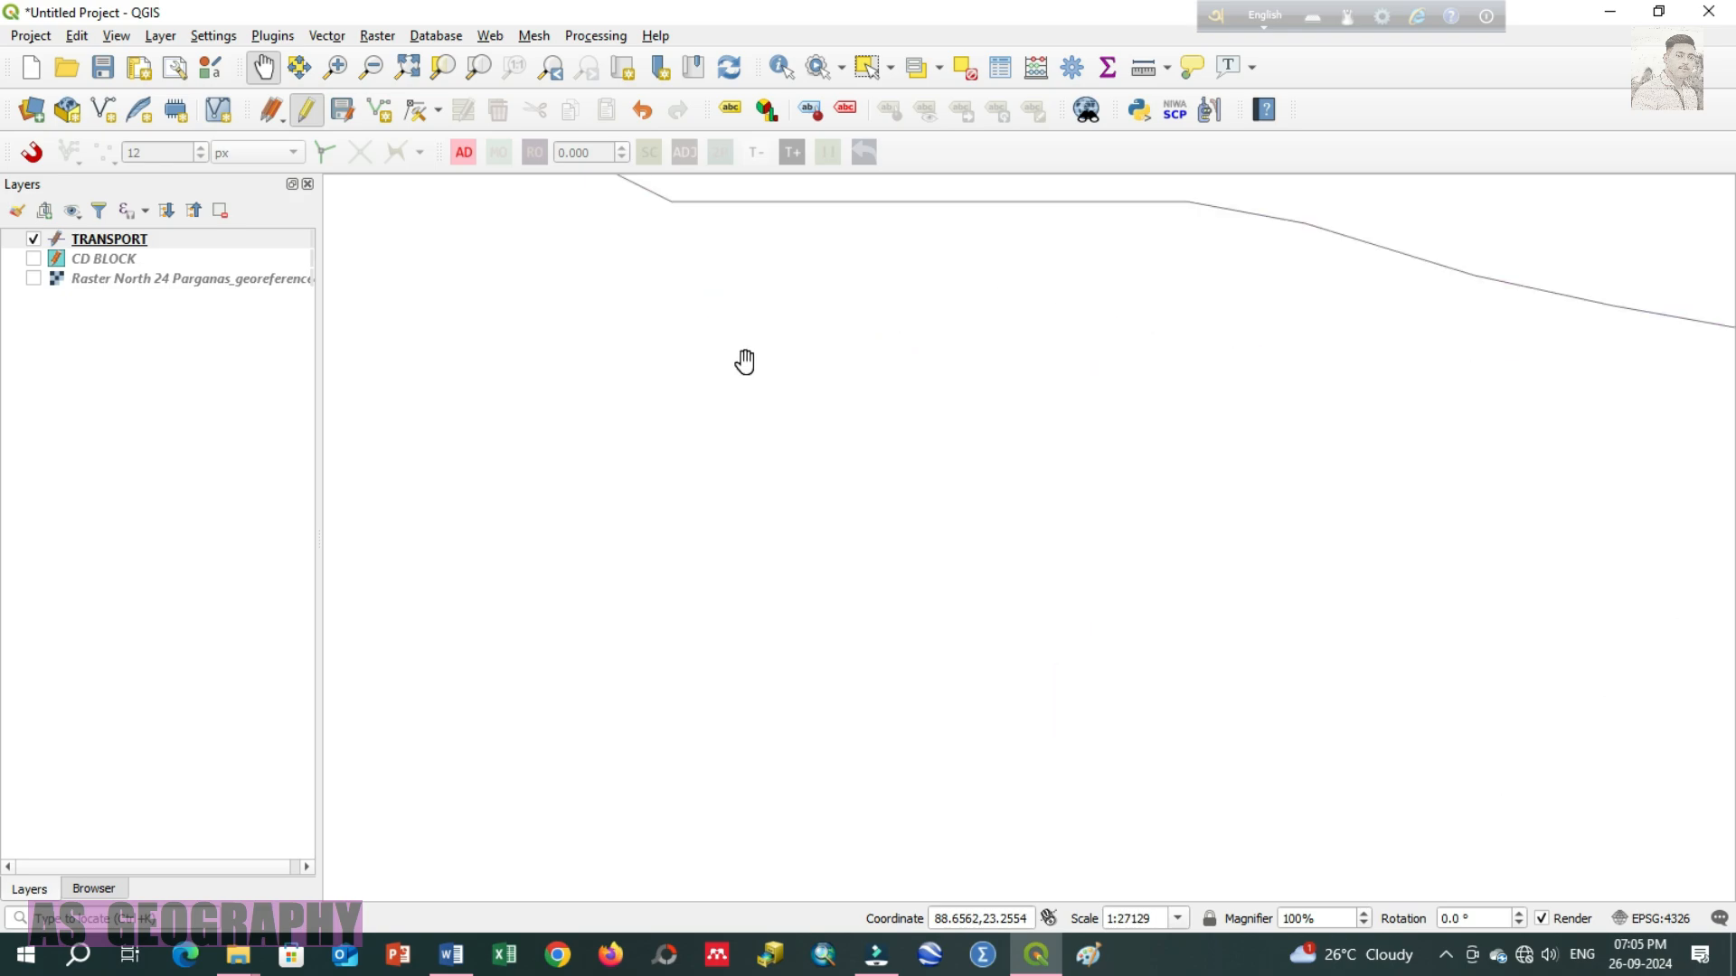
{"action": "scroll", "coordinate": [887, 313], "scroll_direction": "down", "scroll_amount": 1}
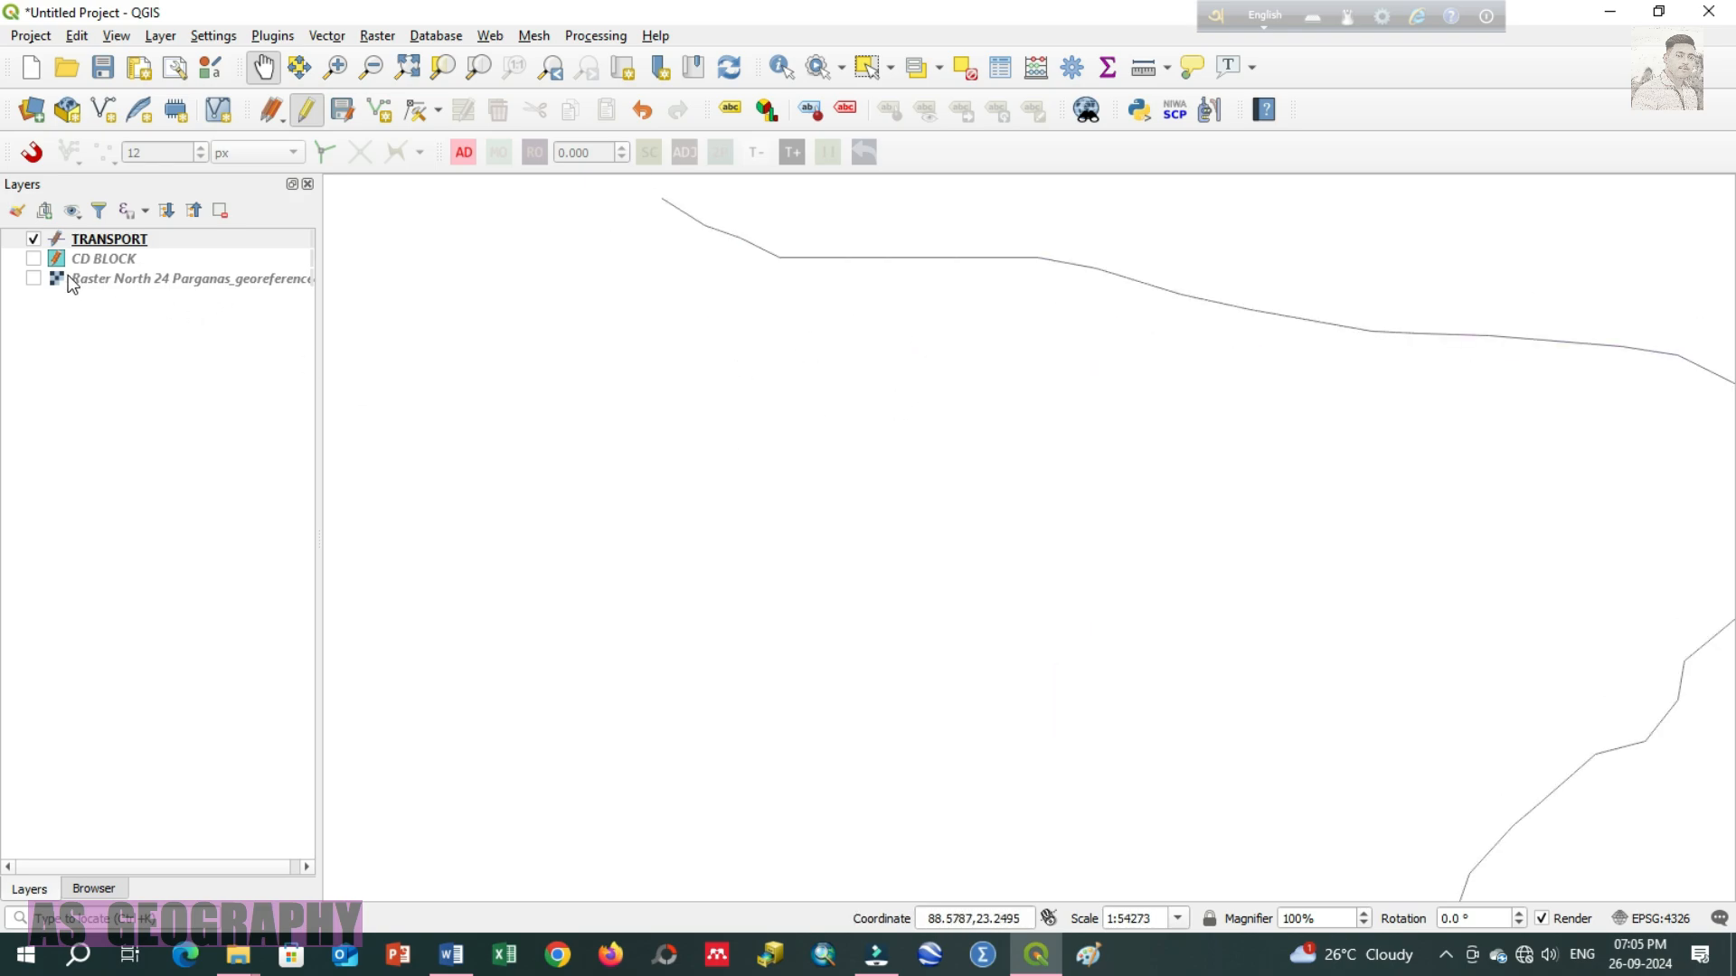
{"action": "left_click", "coordinate": [33, 279]}
{"action": "left_click_drag", "start_coordinate": [1020, 473], "coordinate": [907, 461]}
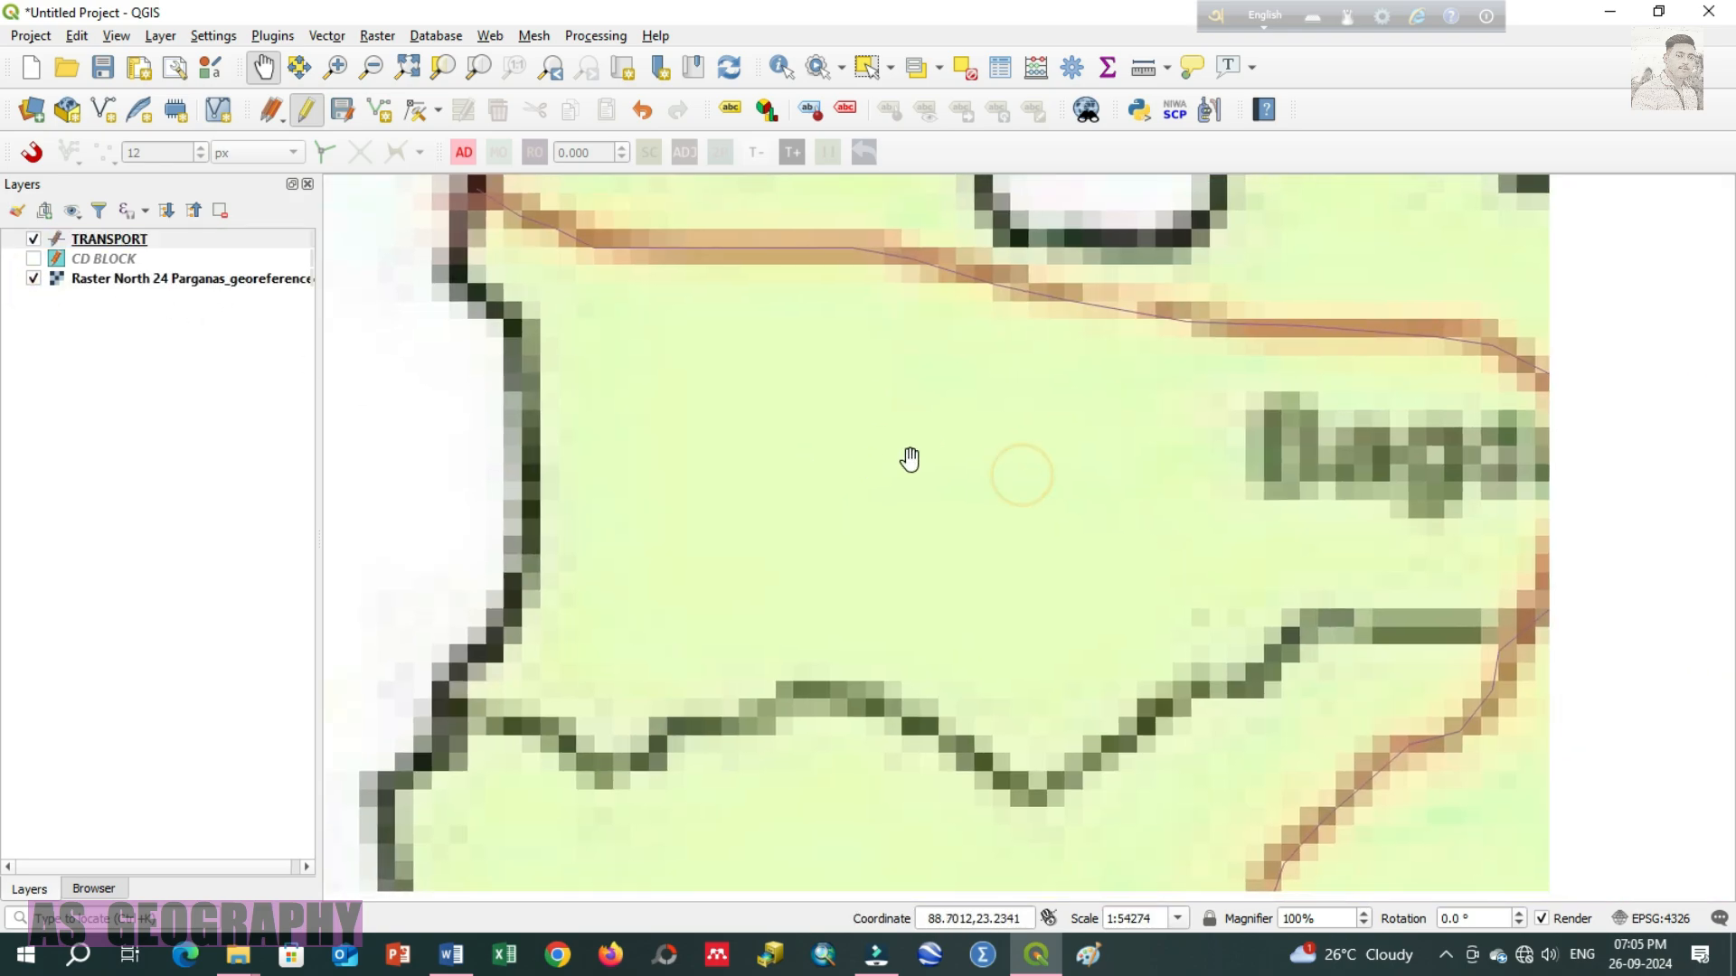
Step: Examine the course of the main road on the raster from Bongaon through Gaighata, Habra and Barasat-I to Barrackpur-II
{"action": "scroll", "coordinate": [955, 465], "scroll_direction": "down", "scroll_amount": 1}
{"action": "scroll", "coordinate": [954, 465], "scroll_direction": "down", "scroll_amount": 1}
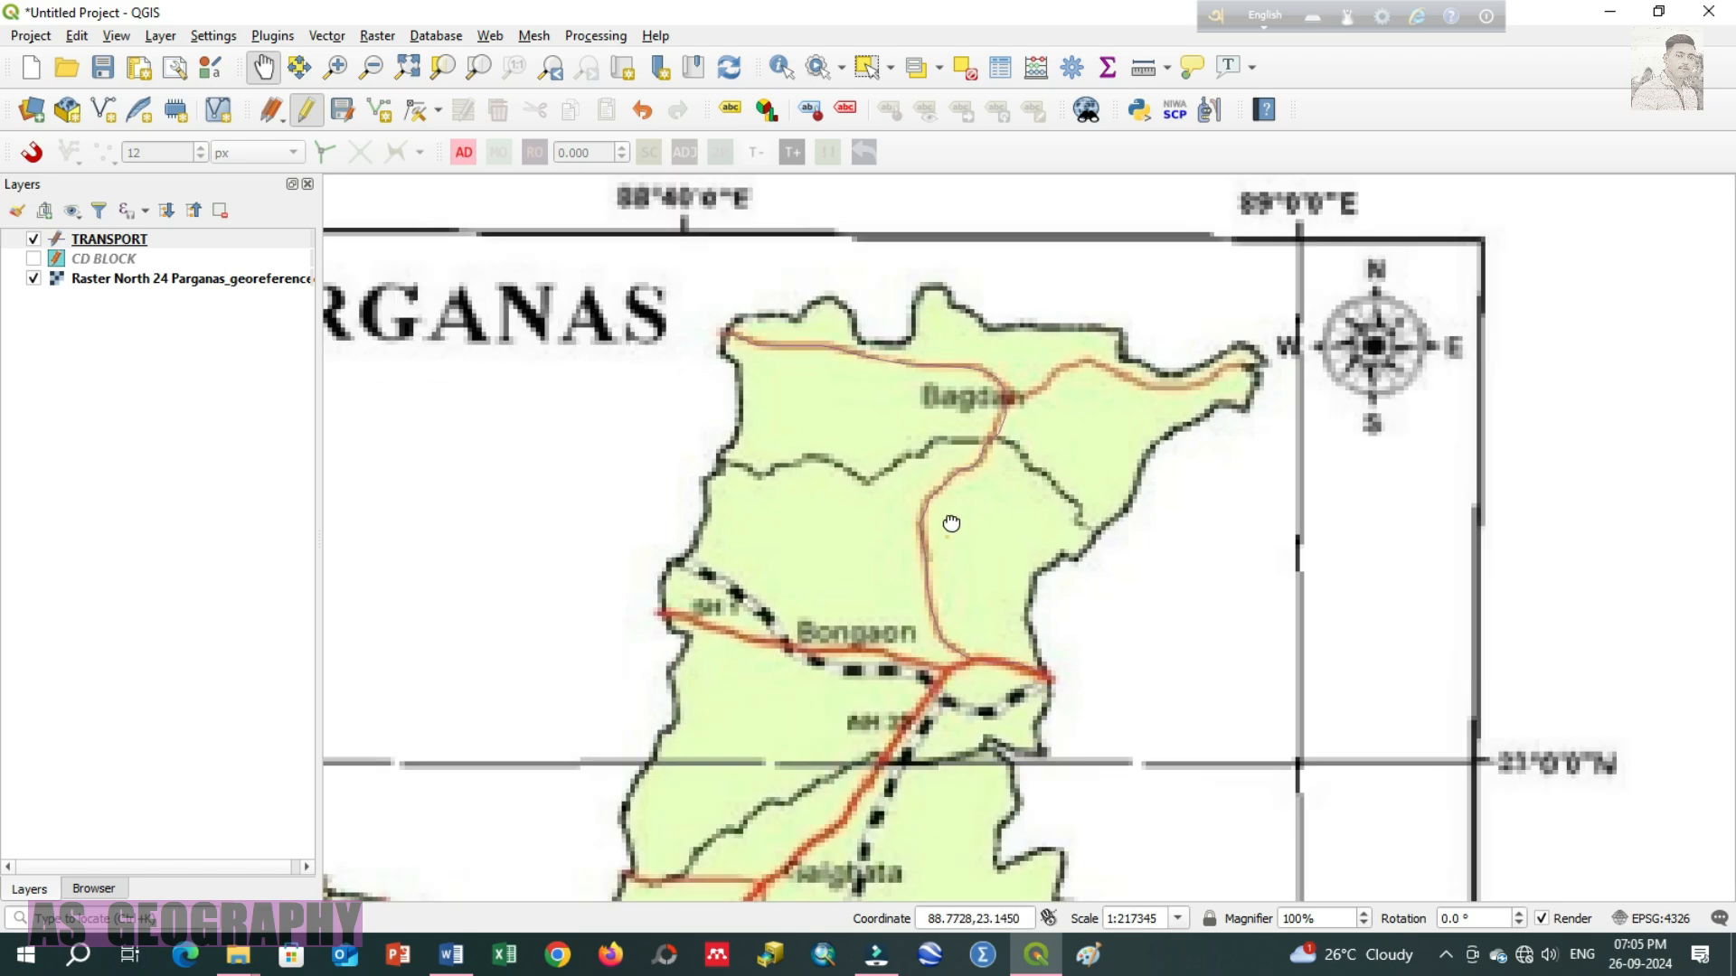
{"action": "left_click_drag", "start_coordinate": [979, 657], "coordinate": [986, 545]}
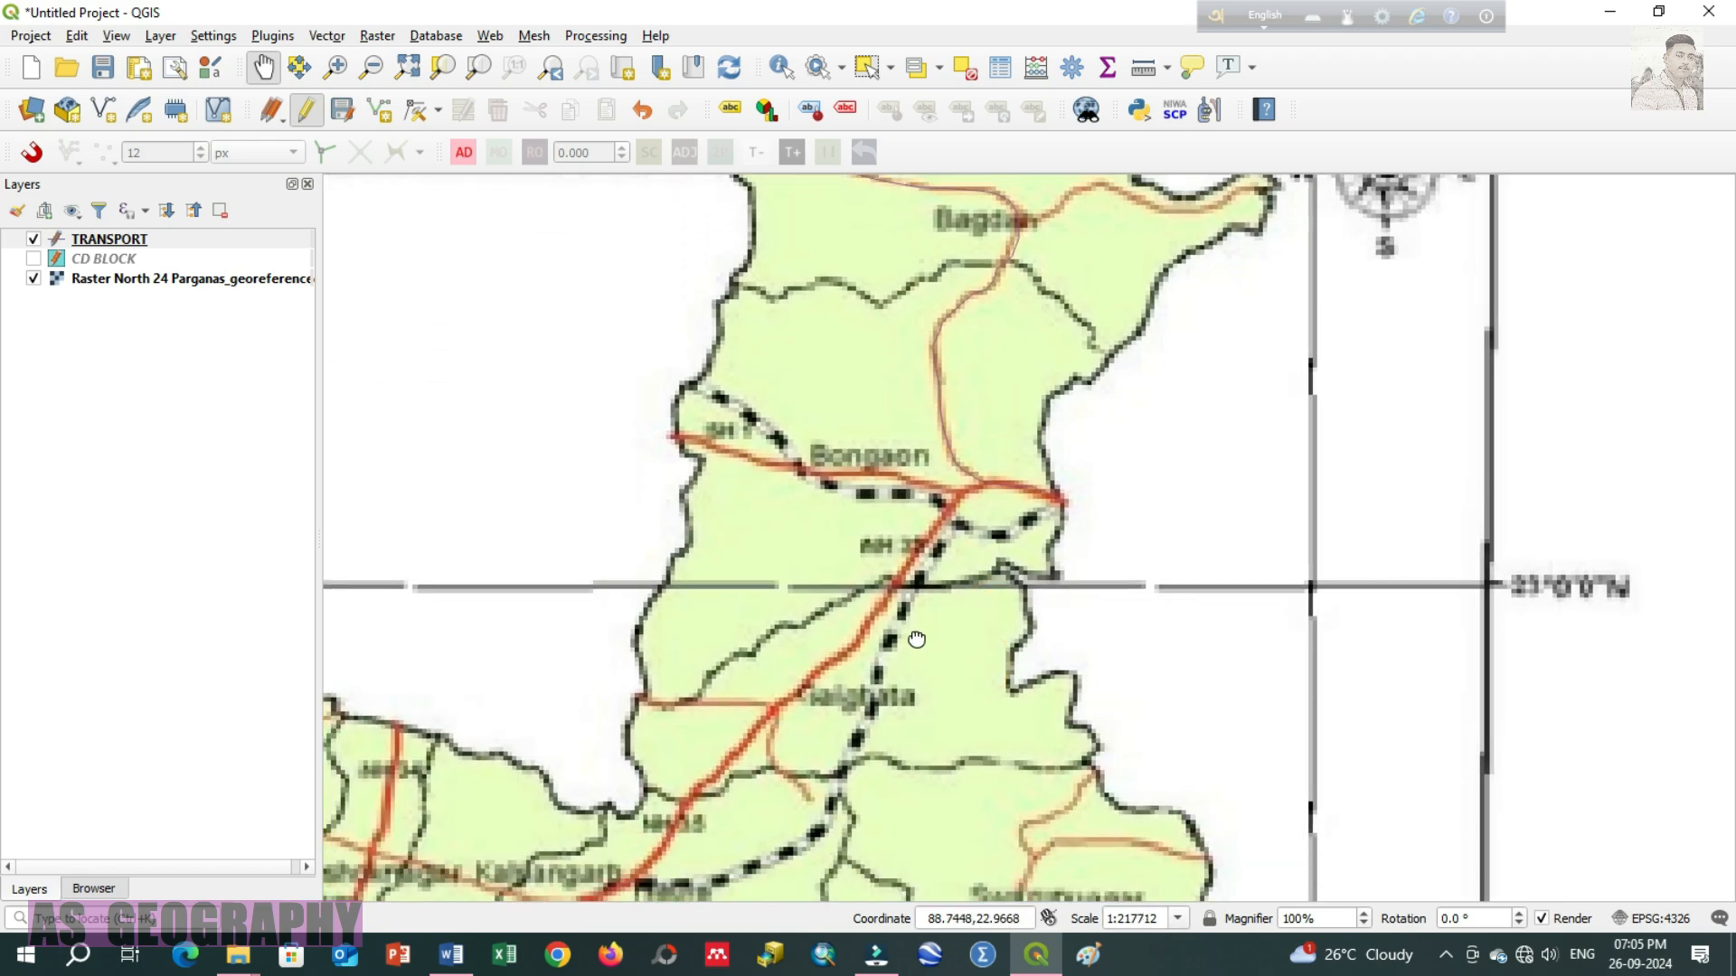
{"action": "left_click_drag", "start_coordinate": [916, 639], "coordinate": [919, 588]}
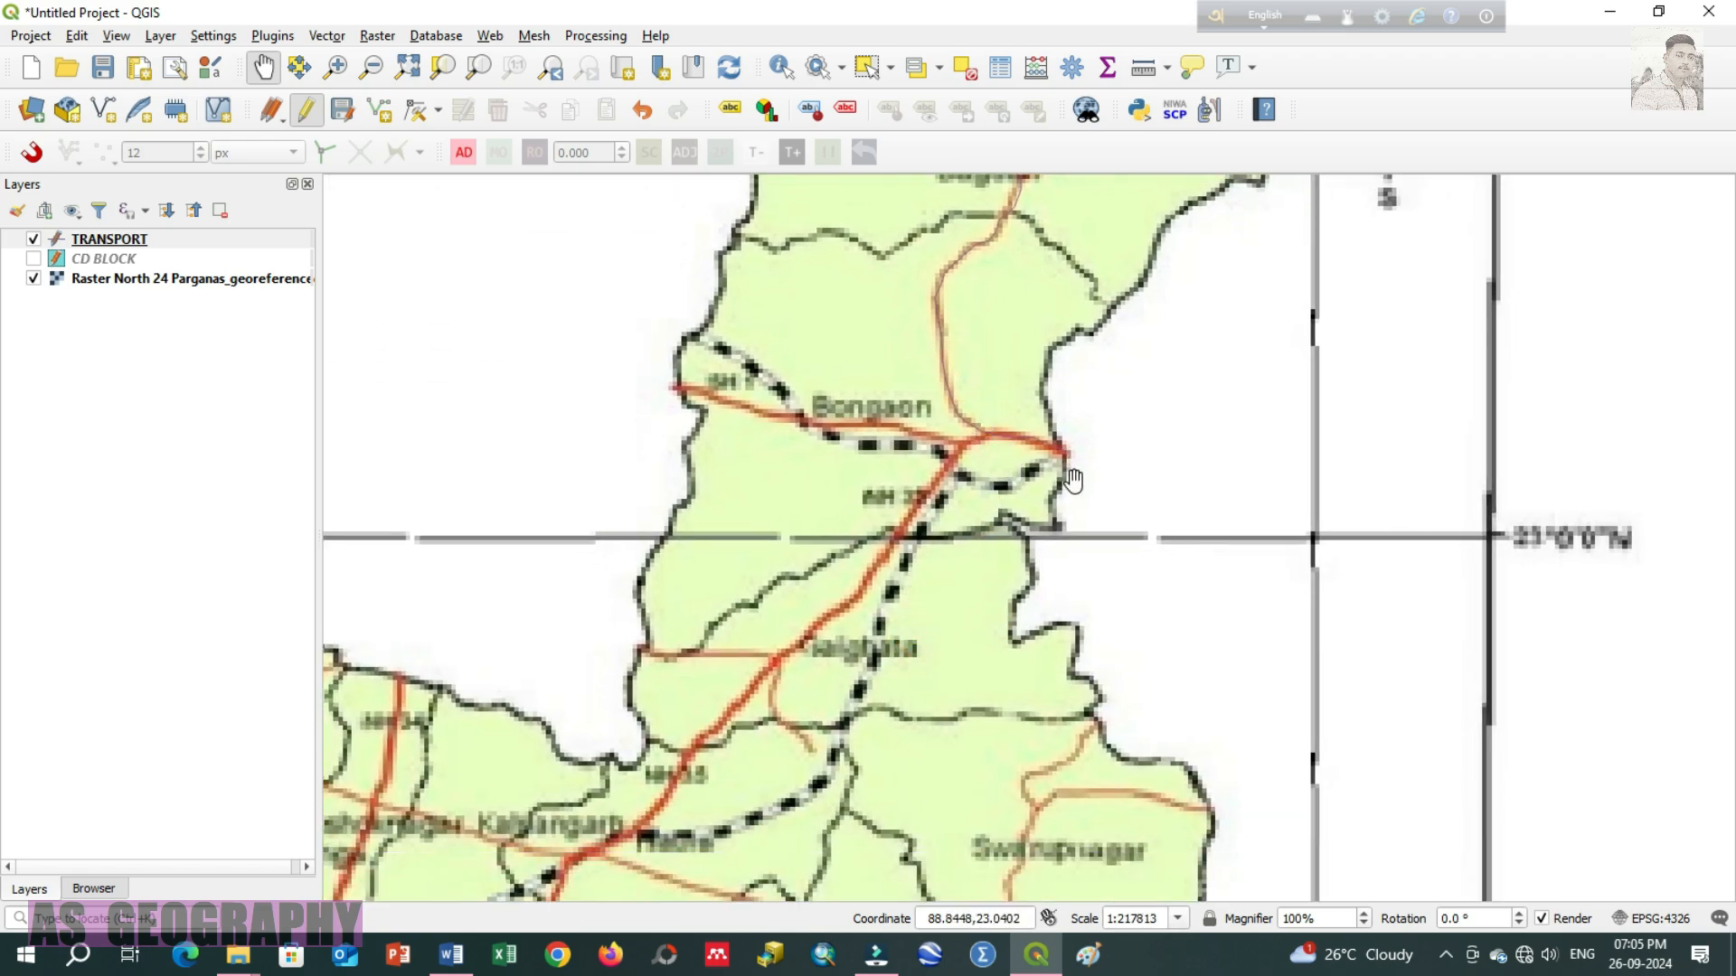
{"action": "scroll", "coordinate": [1040, 493], "scroll_direction": "up", "scroll_amount": 1}
{"action": "scroll", "coordinate": [963, 479], "scroll_direction": "down", "scroll_amount": 1}
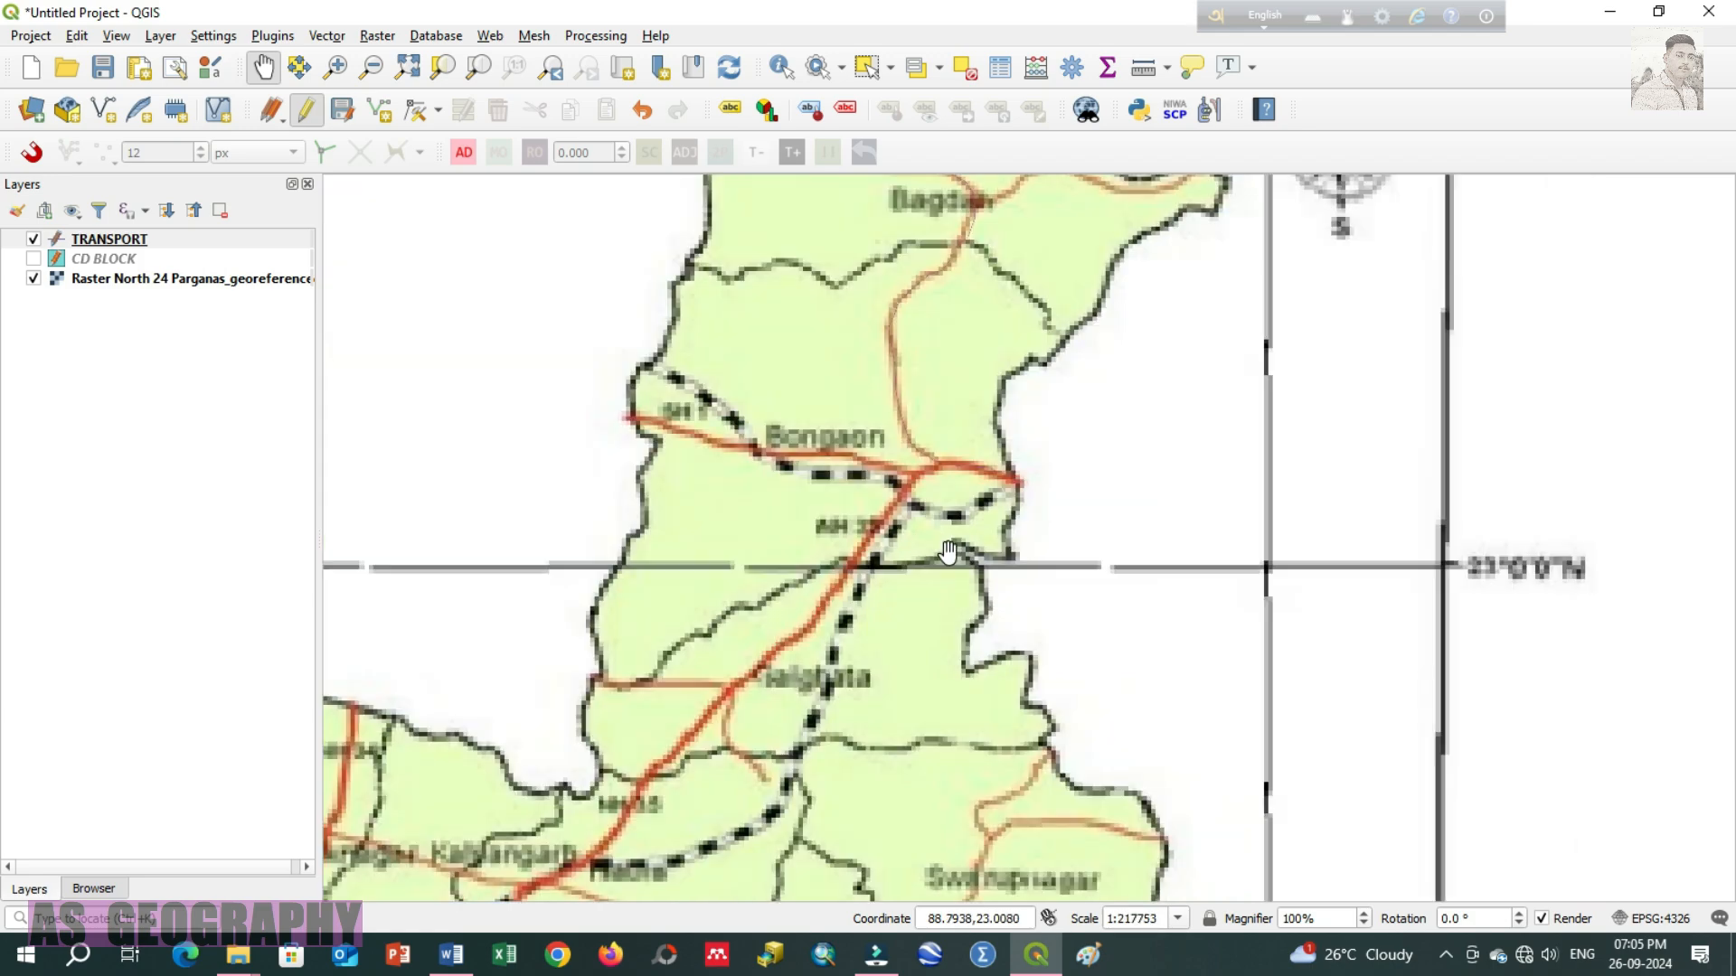
{"action": "left_click_drag", "start_coordinate": [907, 601], "coordinate": [1010, 302]}
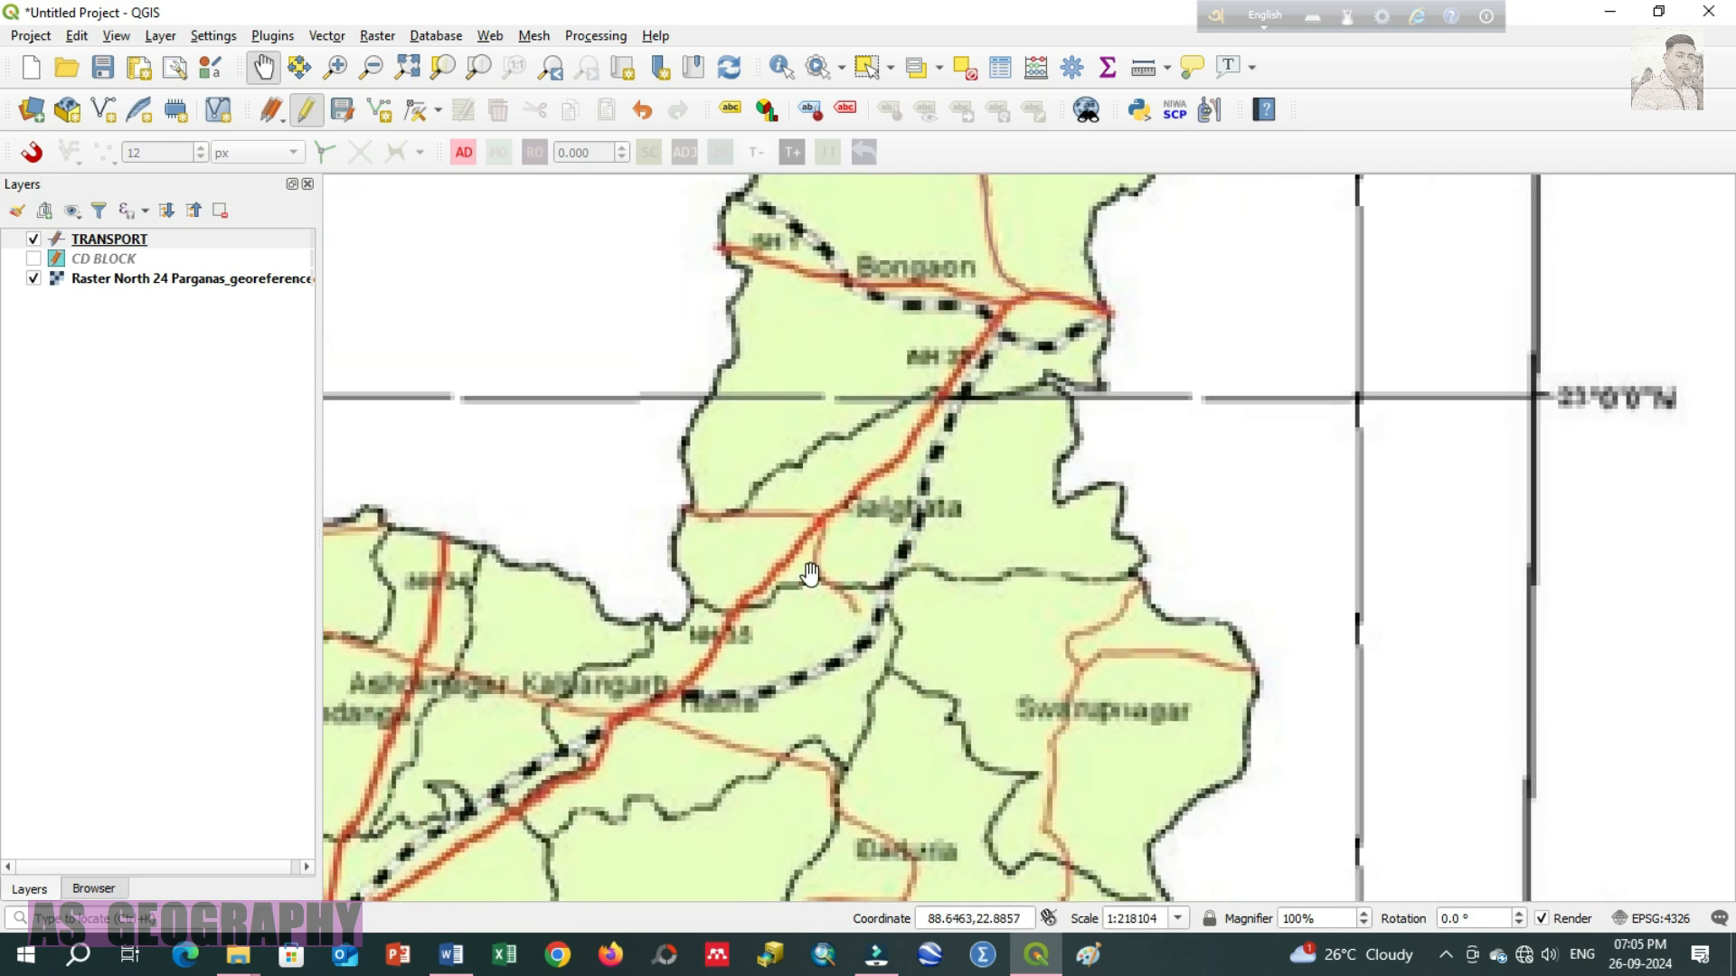
{"action": "left_click_drag", "start_coordinate": [758, 624], "coordinate": [941, 457]}
{"action": "left_click_drag", "start_coordinate": [633, 639], "coordinate": [868, 401]}
{"action": "left_click_drag", "start_coordinate": [712, 666], "coordinate": [744, 581]}
{"action": "left_click_drag", "start_coordinate": [884, 454], "coordinate": [748, 585]}
{"action": "left_click_drag", "start_coordinate": [880, 513], "coordinate": [695, 745]}
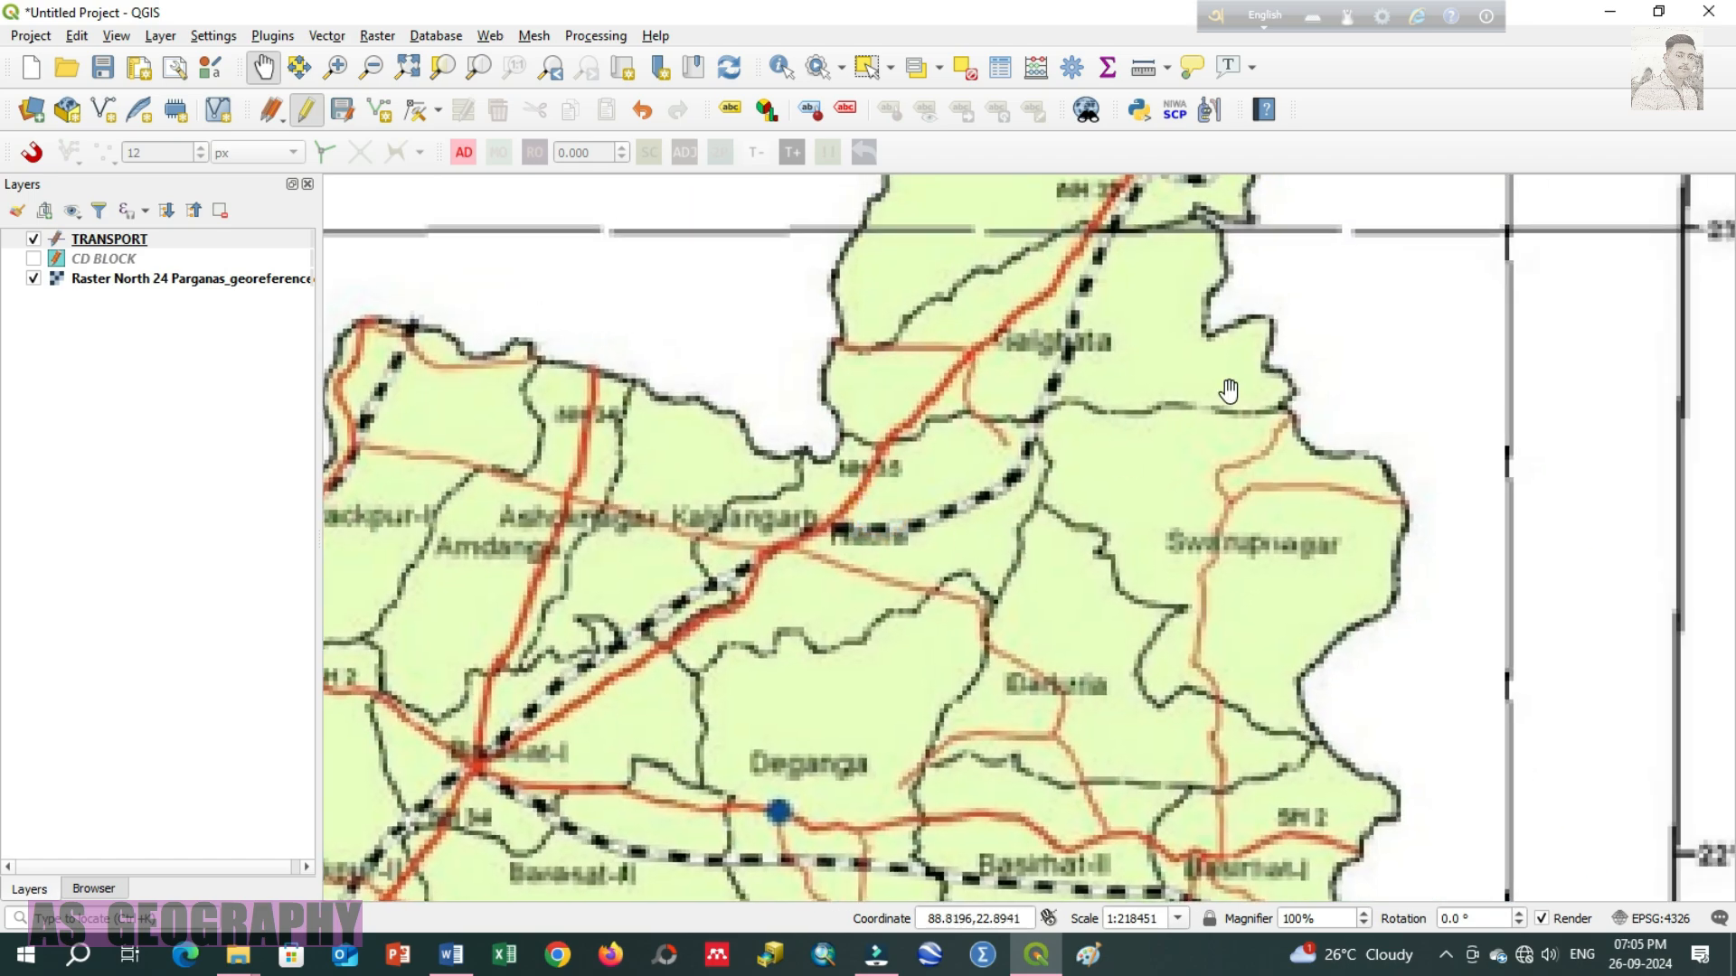
{"action": "left_click_drag", "start_coordinate": [1228, 391], "coordinate": [1189, 519]}
{"action": "left_click_drag", "start_coordinate": [1056, 493], "coordinate": [1006, 646]}
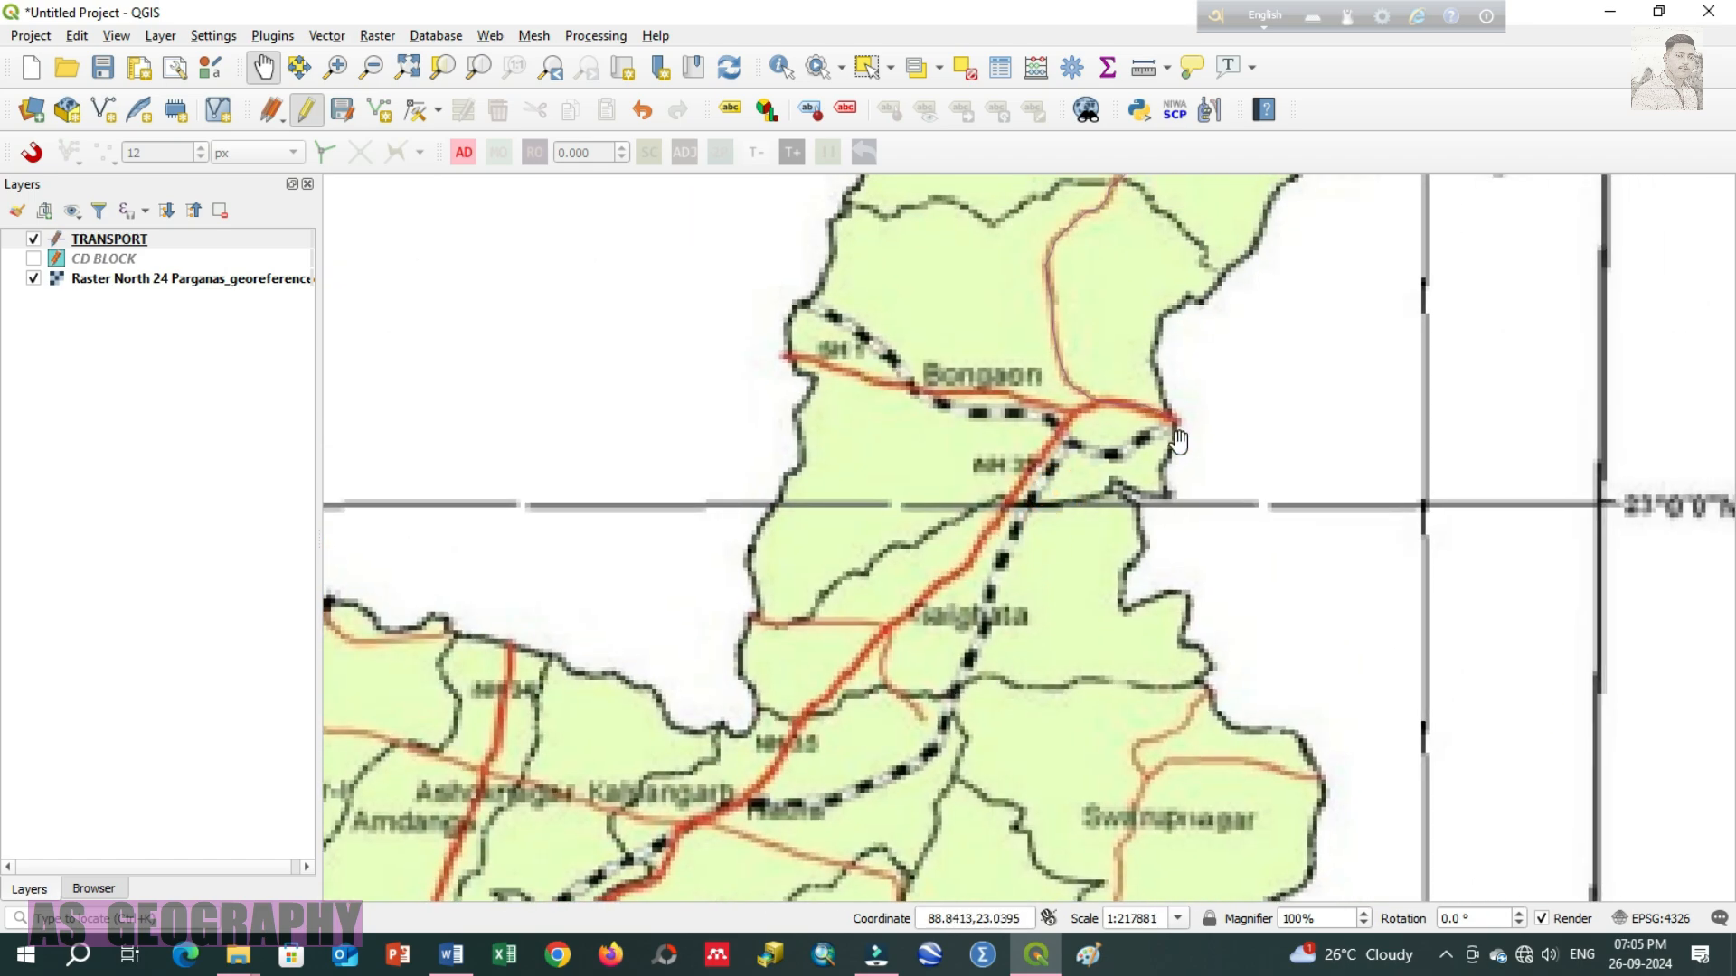
{"action": "left_click_drag", "start_coordinate": [1015, 531], "coordinate": [1194, 337]}
{"action": "left_click_drag", "start_coordinate": [720, 830], "coordinate": [854, 572]}
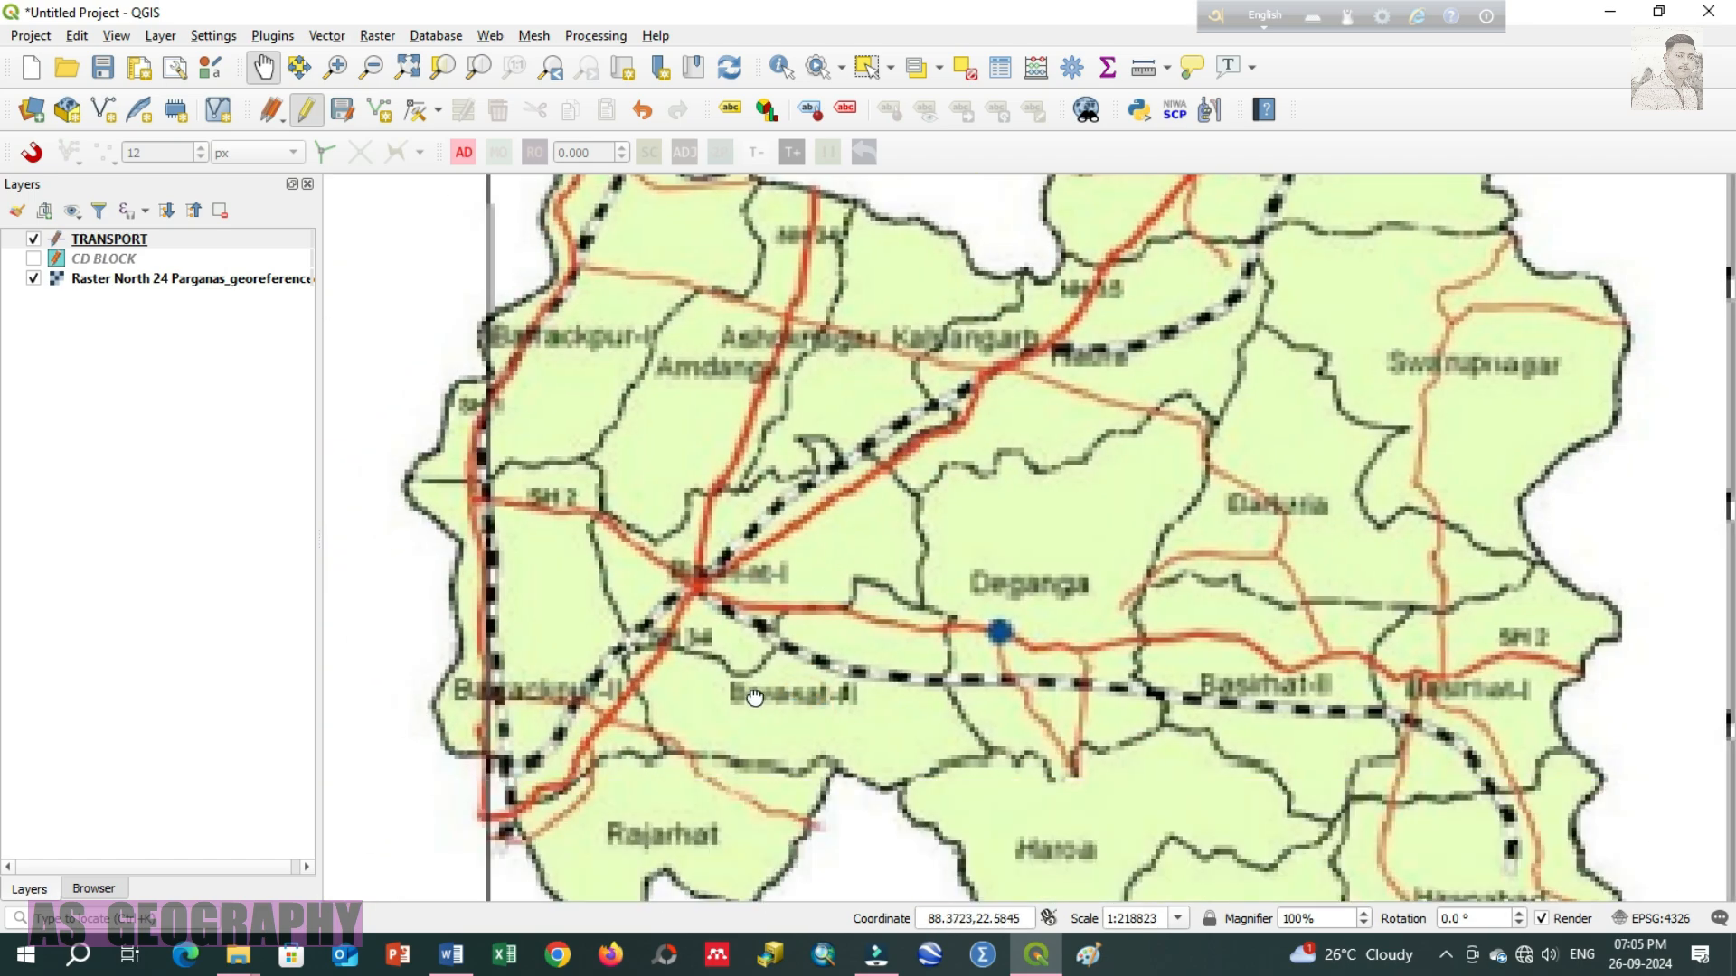
{"action": "left_click_drag", "start_coordinate": [702, 760], "coordinate": [712, 582]}
{"action": "scroll", "coordinate": [527, 670], "scroll_direction": "down", "scroll_amount": 1}
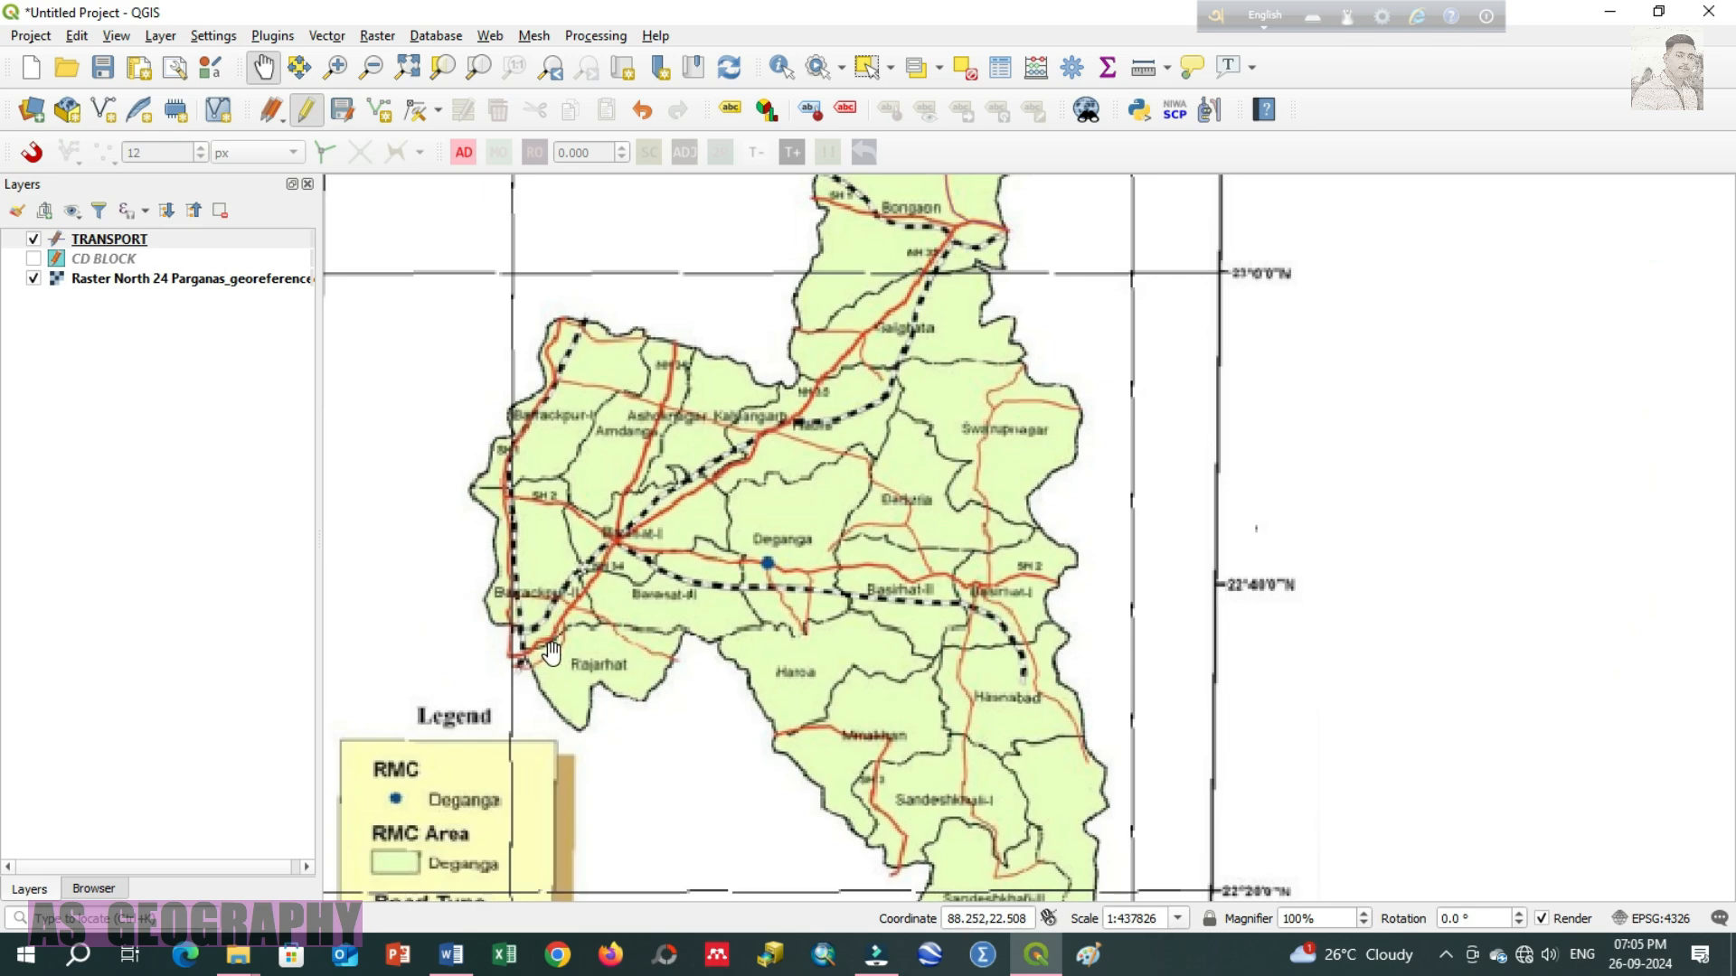
Step: Start a new TRANSPORT line on the thick red road at its southern end near Rajarhat, tracing northeast into Barrackpur-II
{"action": "scroll", "coordinate": [552, 652], "scroll_direction": "up", "scroll_amount": 2}
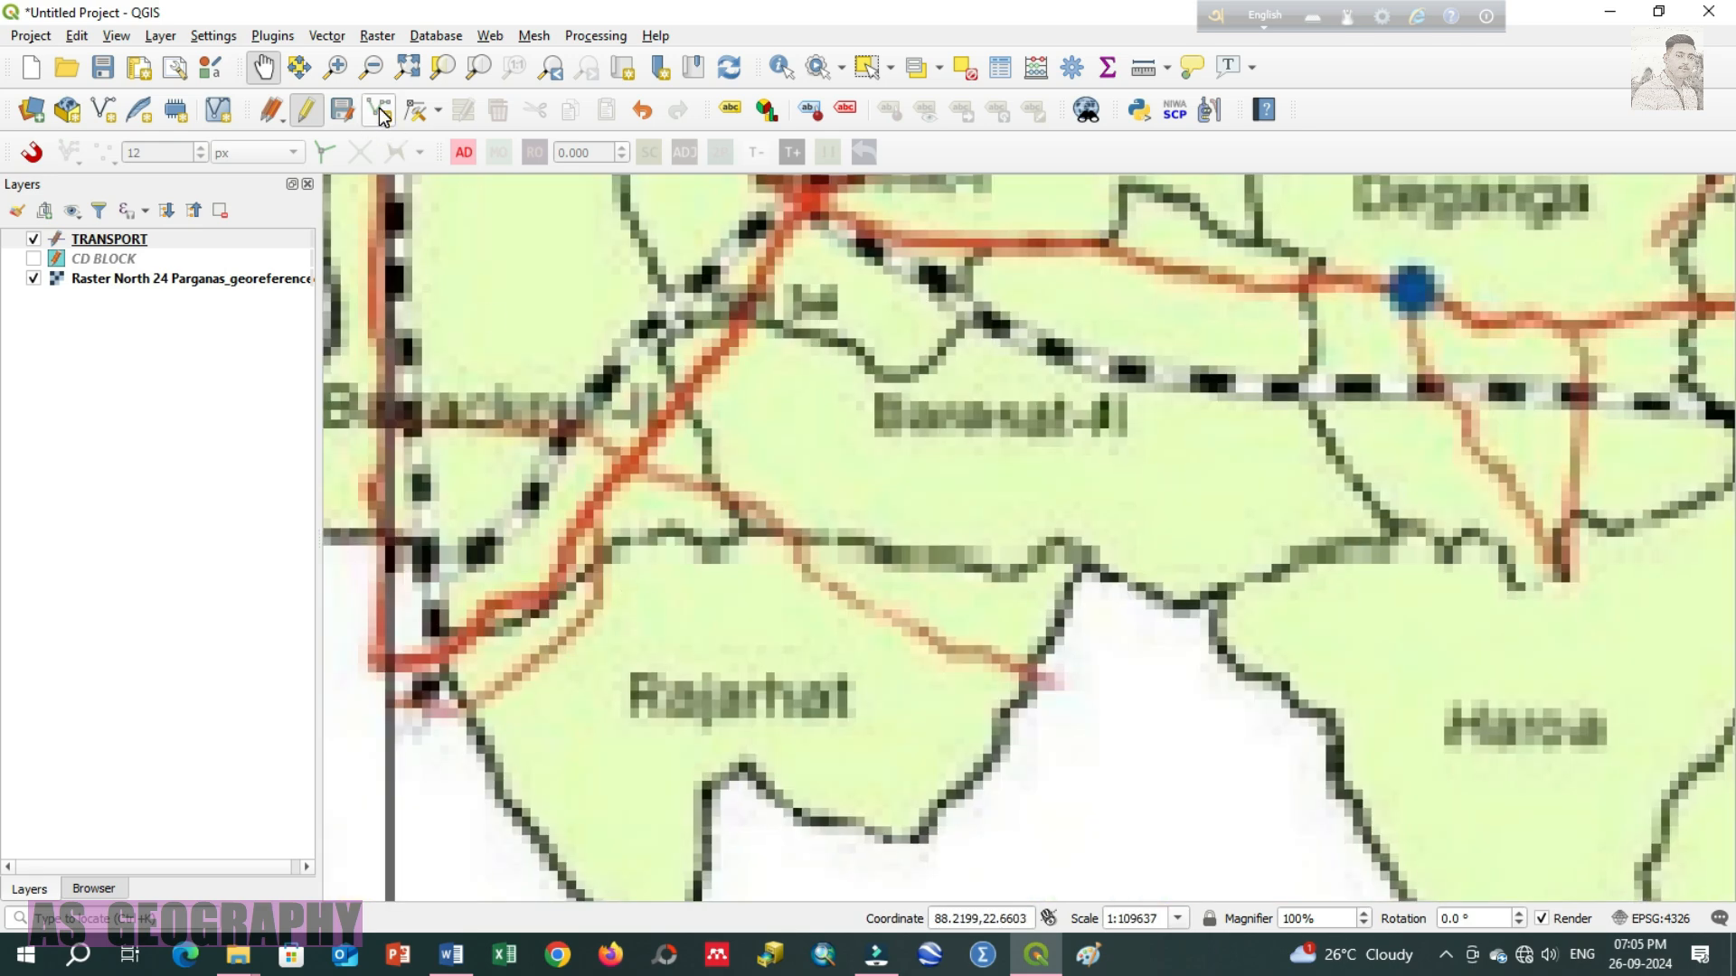
{"action": "left_click", "coordinate": [380, 111]}
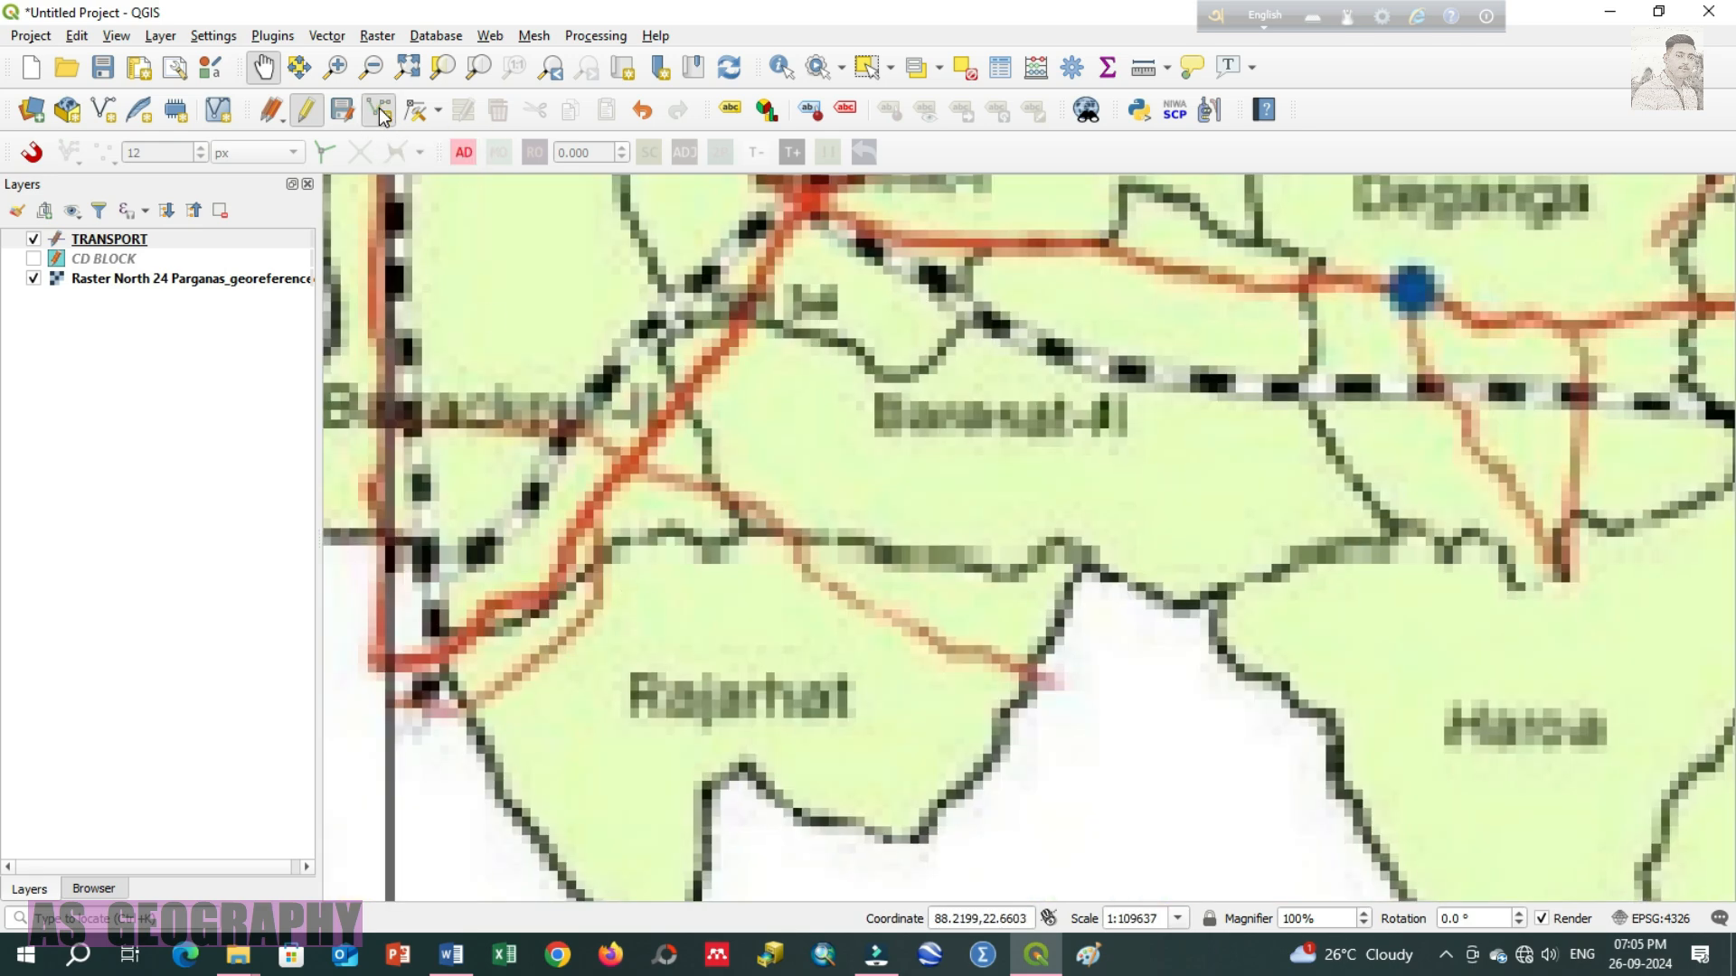
{"action": "left_click", "coordinate": [446, 659]}
{"action": "left_click", "coordinate": [550, 597]}
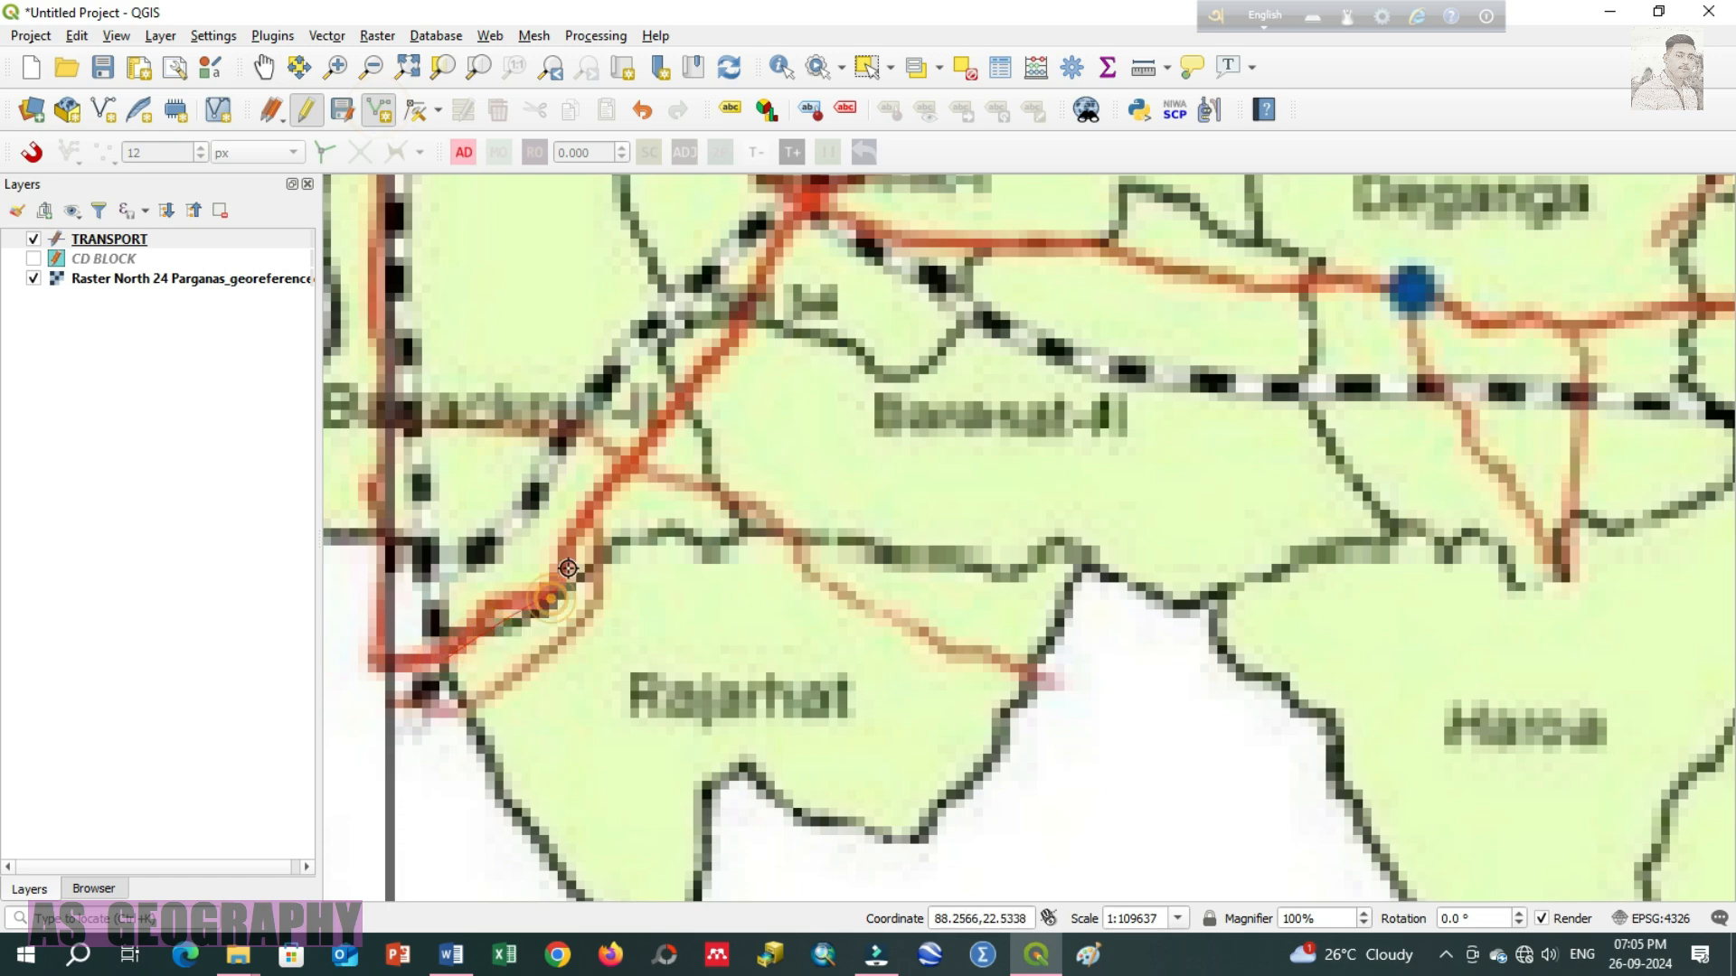
{"action": "left_click", "coordinate": [630, 454]}
Step: Continue the road line northeast through the Barasat-I junction and along the Deganga boundary to the crossroads near Habra
{"action": "left_click", "coordinate": [263, 66]}
{"action": "left_click_drag", "start_coordinate": [849, 322], "coordinate": [649, 765]}
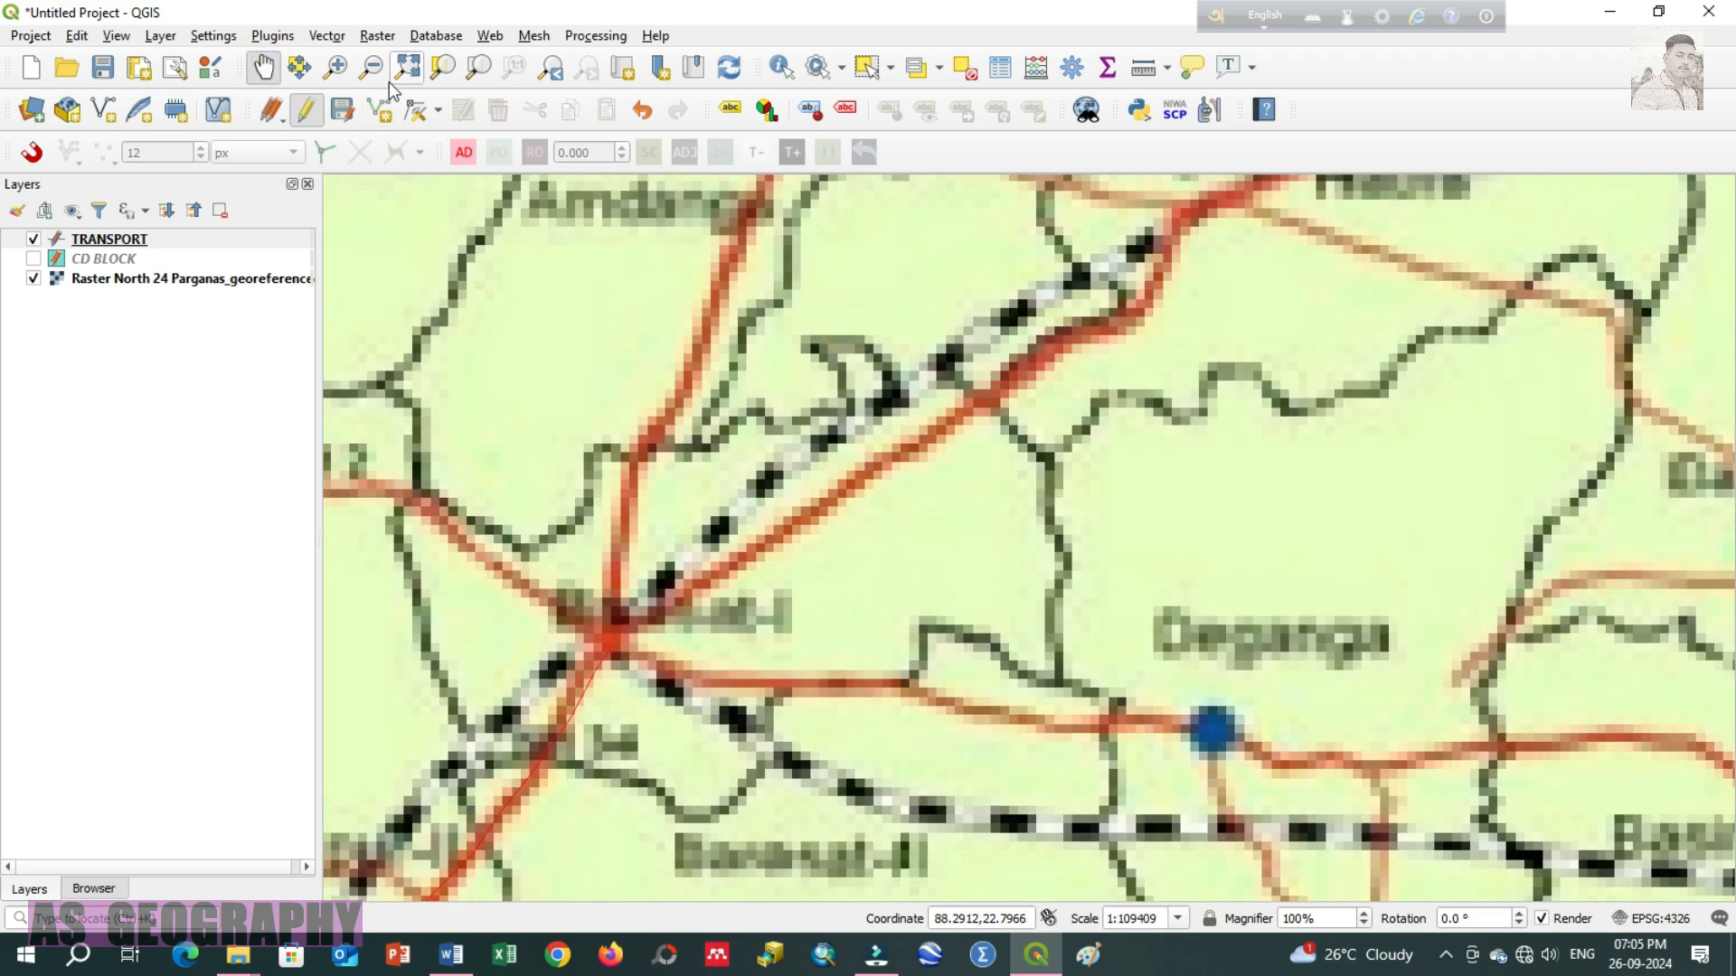
{"action": "left_click", "coordinate": [380, 114]}
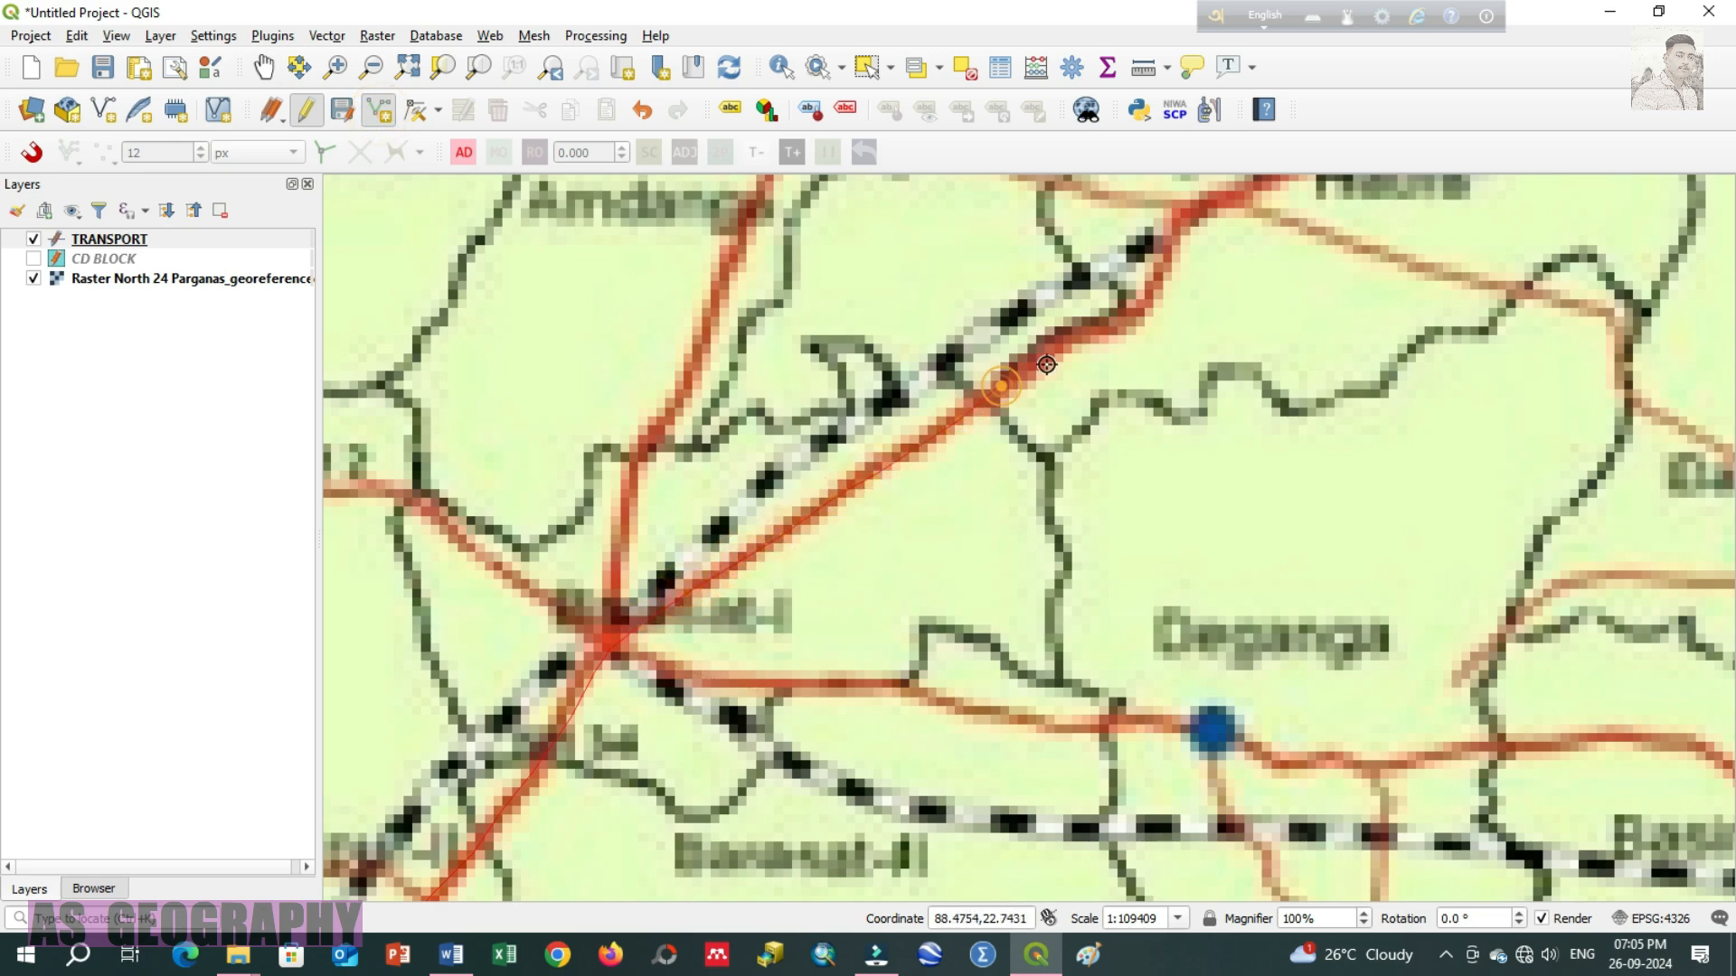
{"action": "left_click", "coordinate": [1120, 327]}
{"action": "left_click", "coordinate": [1157, 273]}
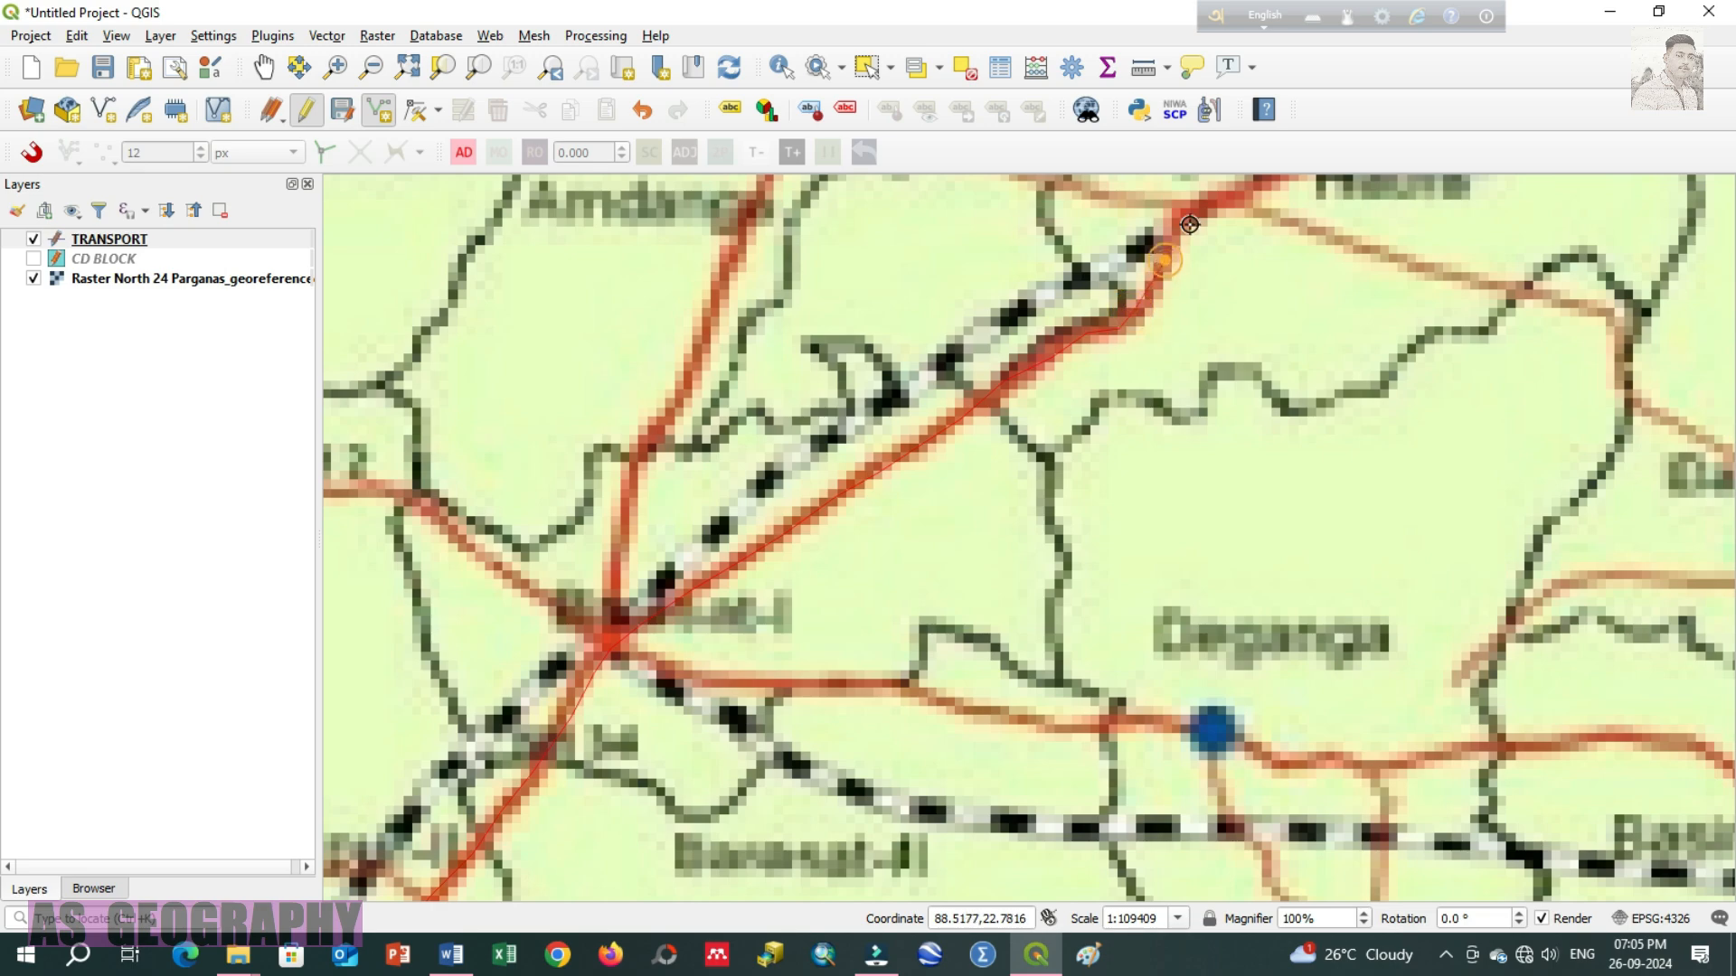
{"action": "left_click", "coordinate": [1230, 195]}
Step: Extend the road line from Habra northeast along NH 35 past the Gaighata junction
{"action": "left_click", "coordinate": [264, 67]}
{"action": "left_click_drag", "start_coordinate": [1456, 371], "coordinate": [1151, 763]}
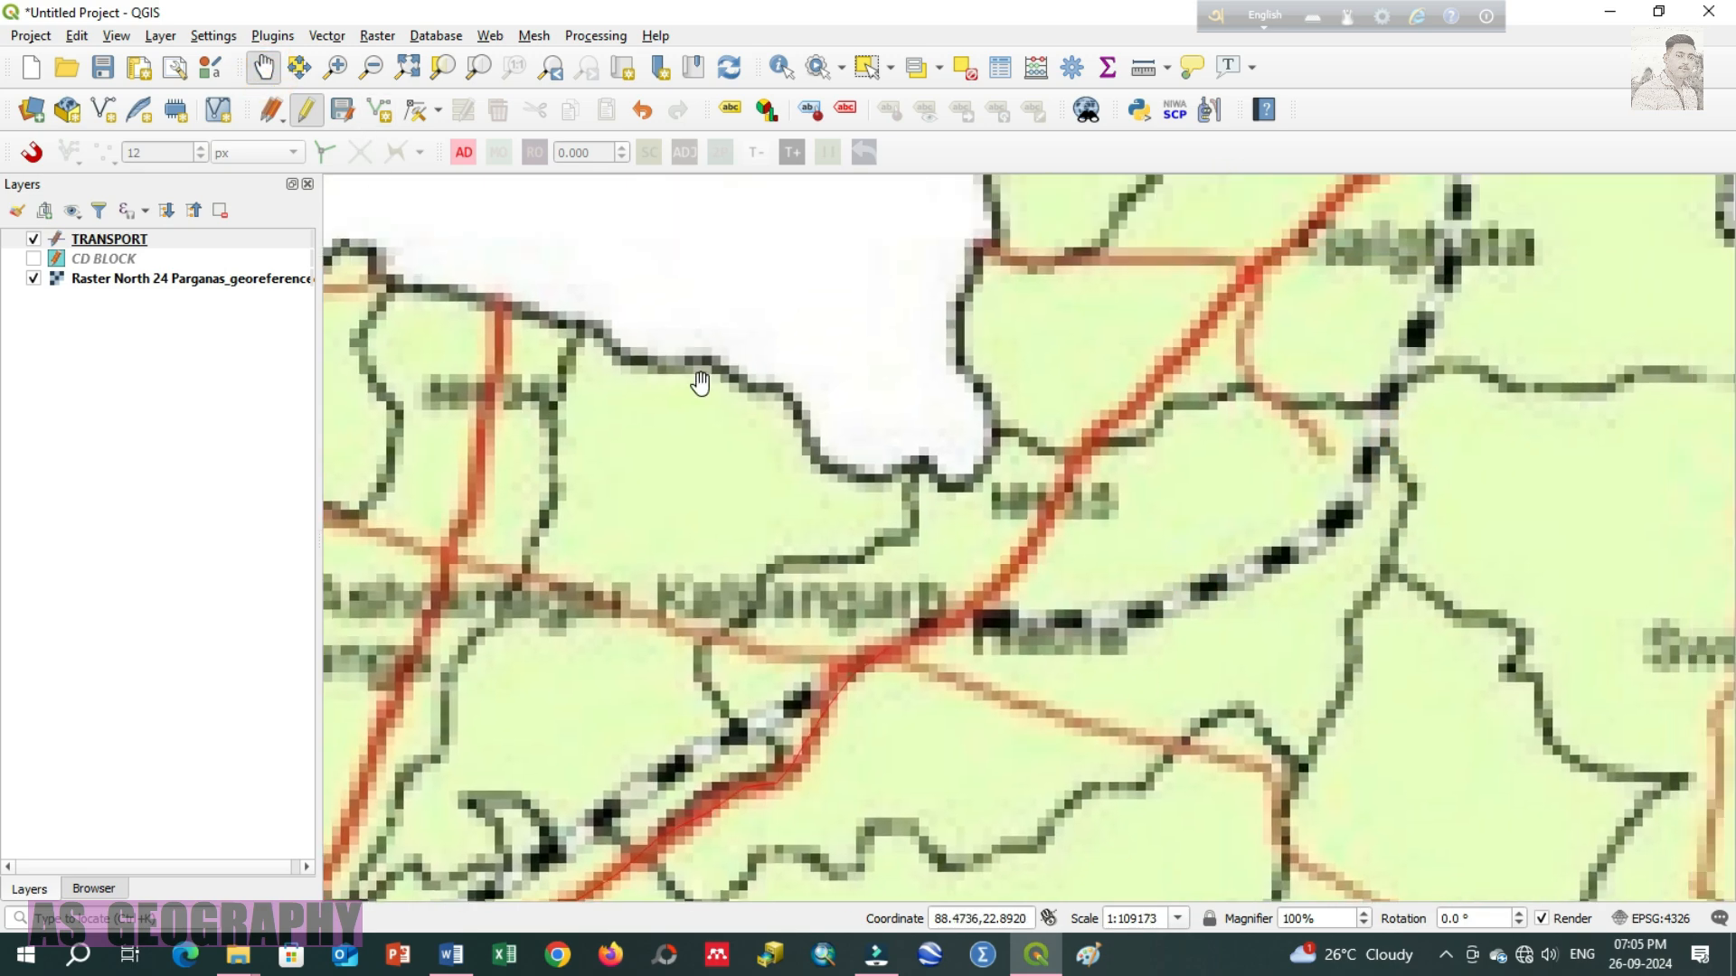
{"action": "left_click", "coordinate": [378, 109]}
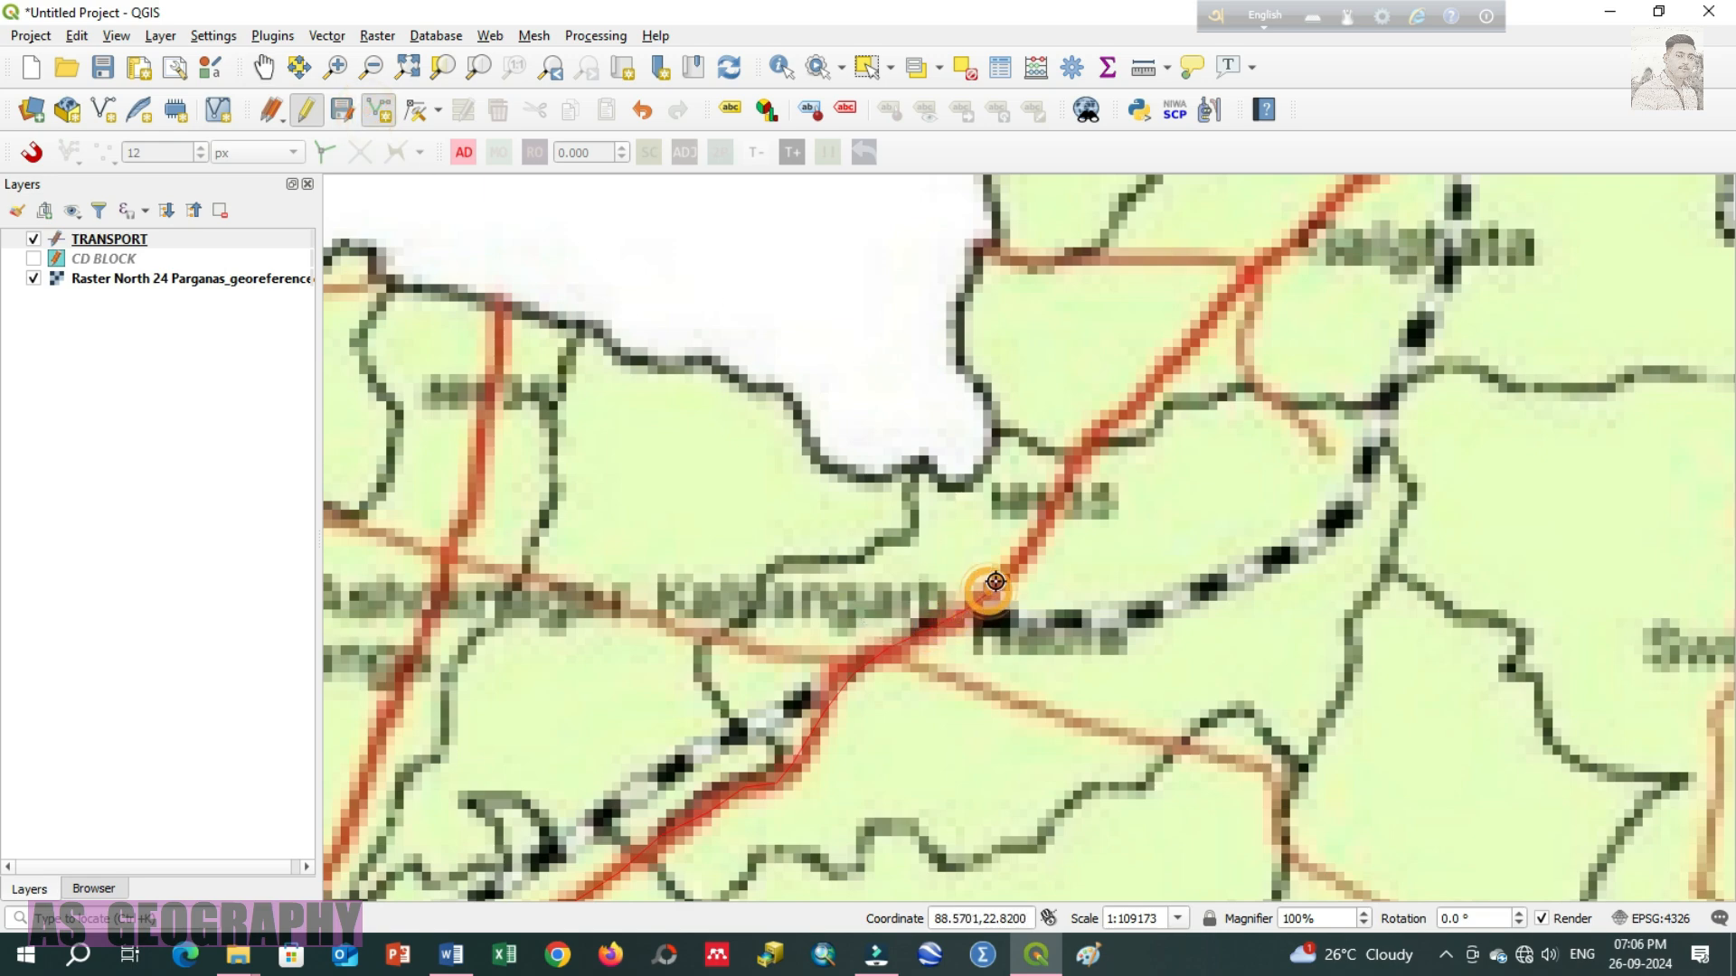
{"action": "left_click", "coordinate": [1065, 503]}
{"action": "left_click", "coordinate": [1082, 451]}
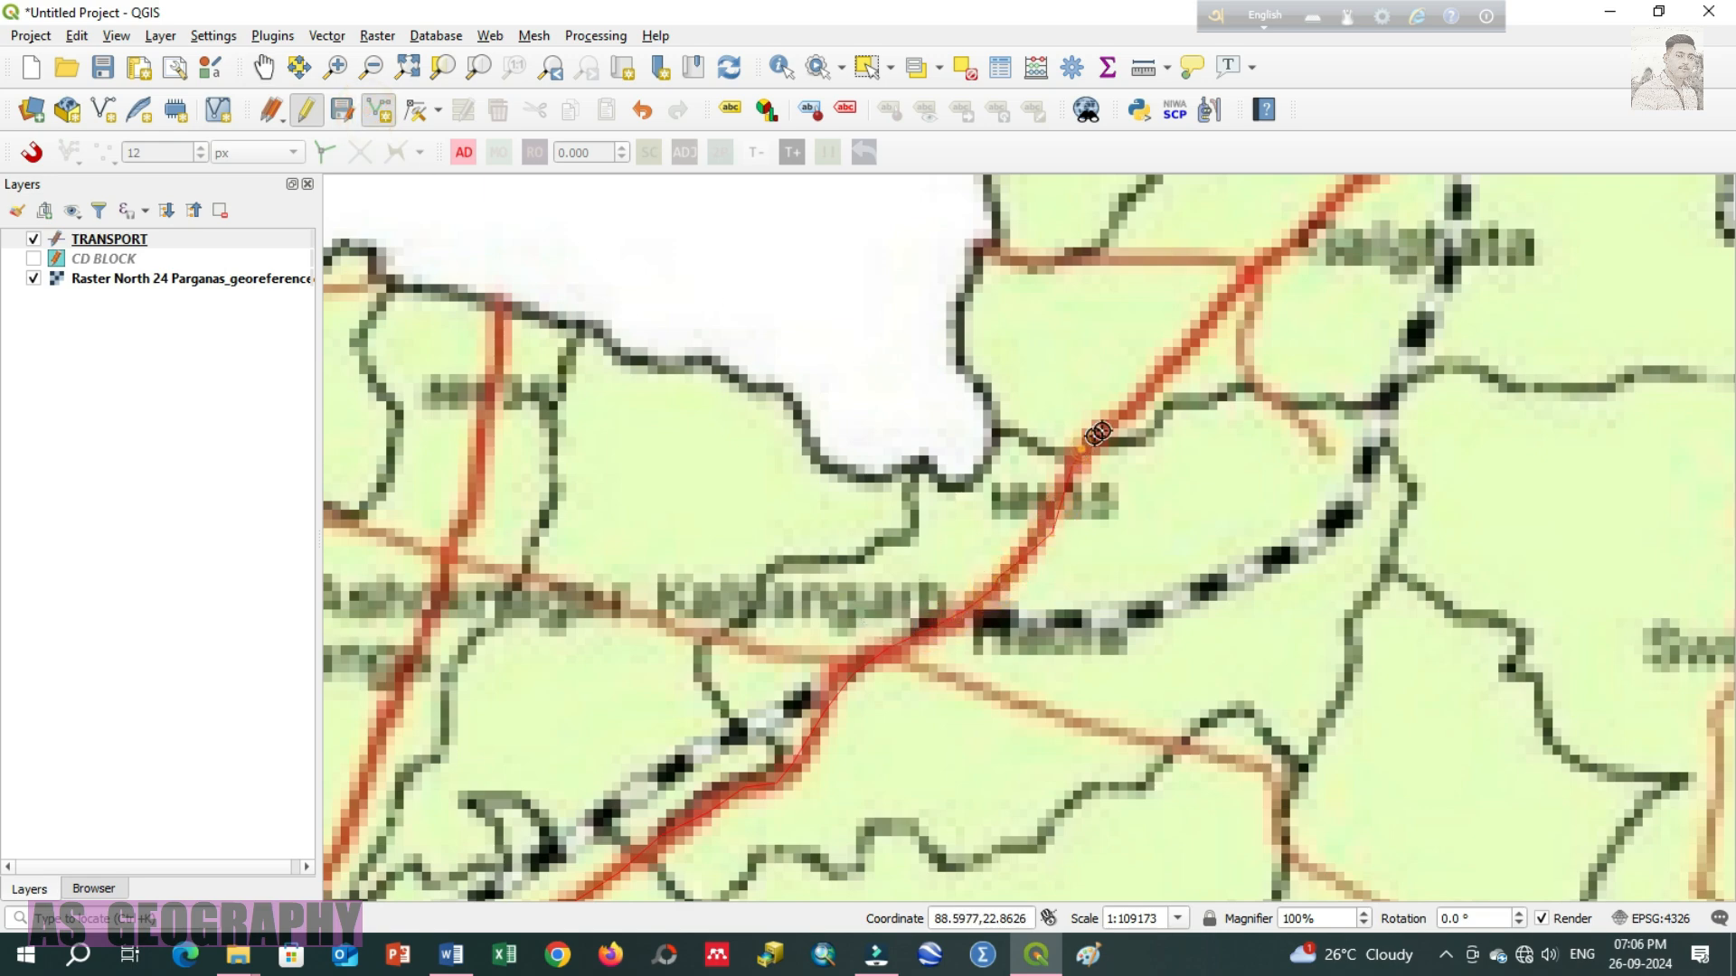
{"action": "left_click", "coordinate": [1111, 423]}
{"action": "left_click", "coordinate": [1334, 205]}
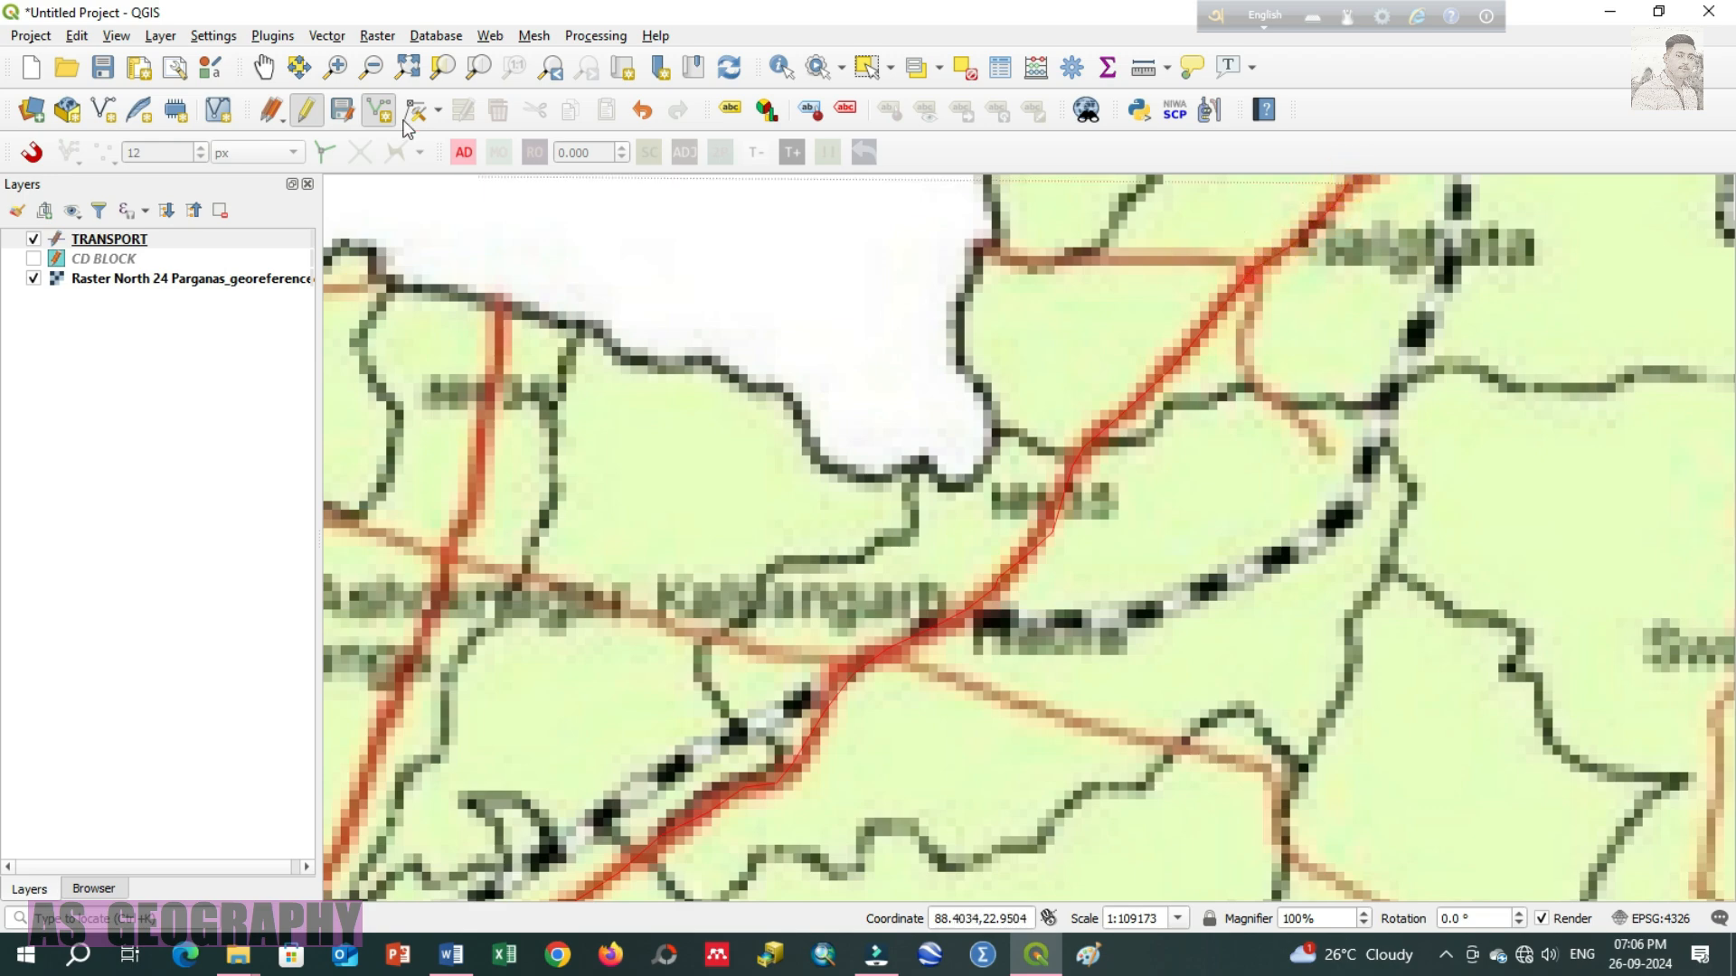
Step: Continue the road line from Gaighata across the Bongaon block boundary to the road junction at Bongaon and finish the line feature
{"action": "left_click", "coordinate": [264, 66]}
{"action": "left_click_drag", "start_coordinate": [1383, 343], "coordinate": [953, 794]}
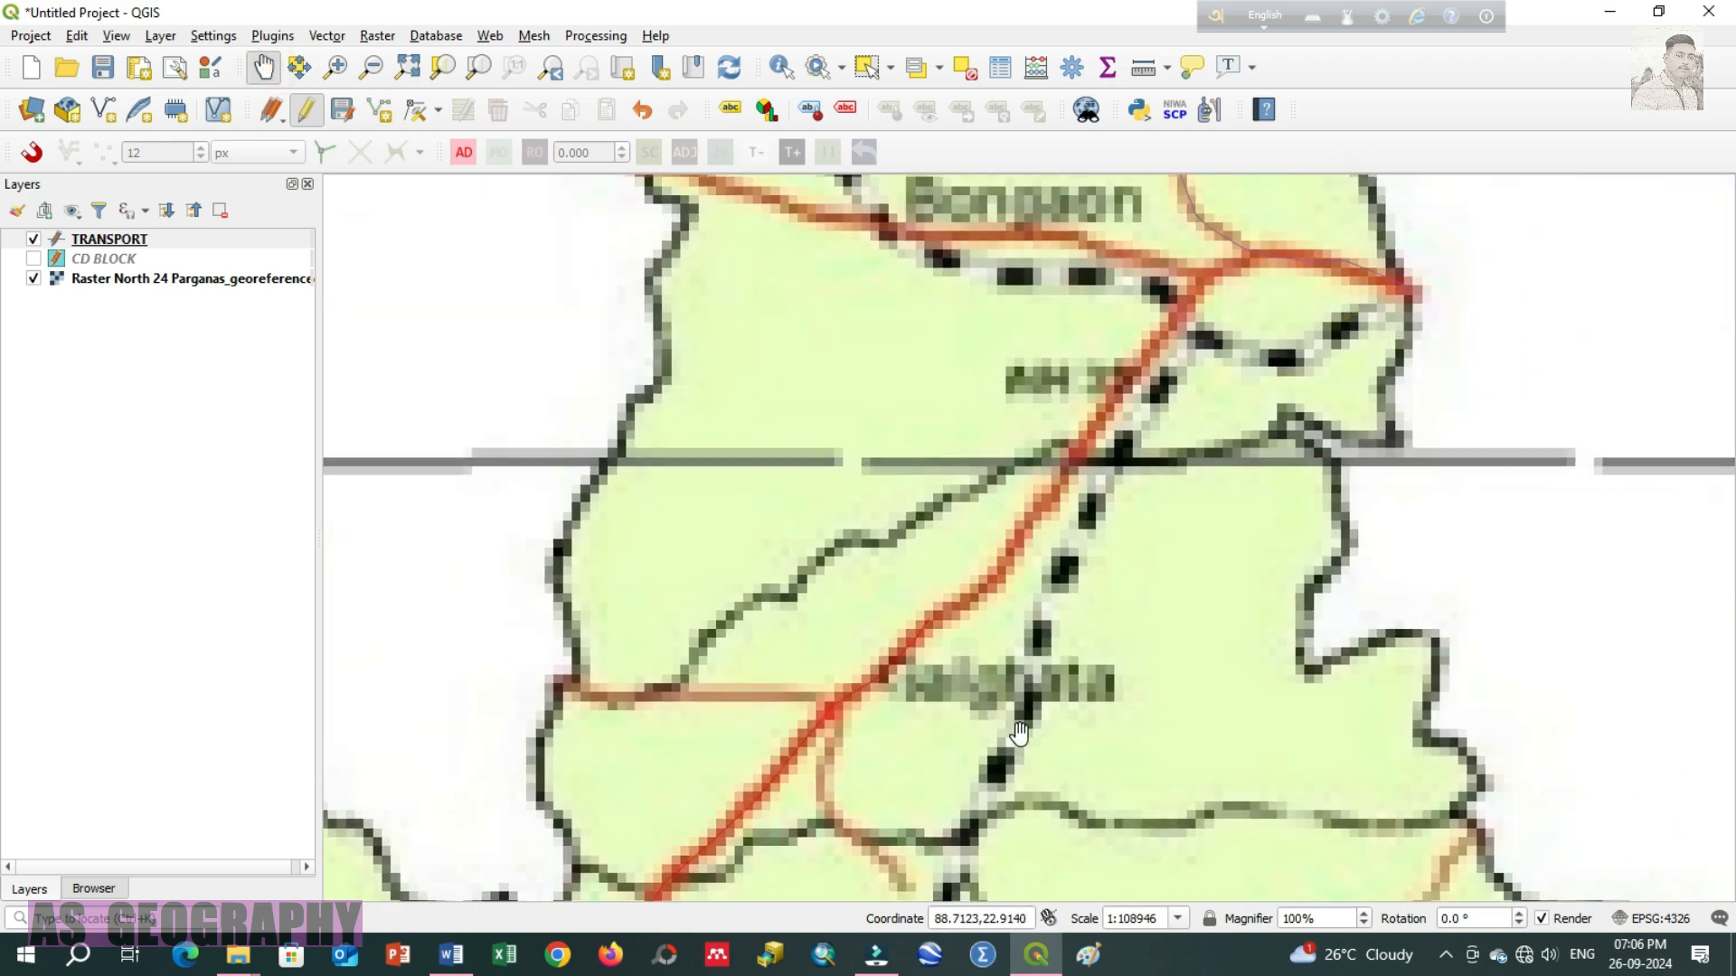
{"action": "left_click", "coordinate": [368, 122]}
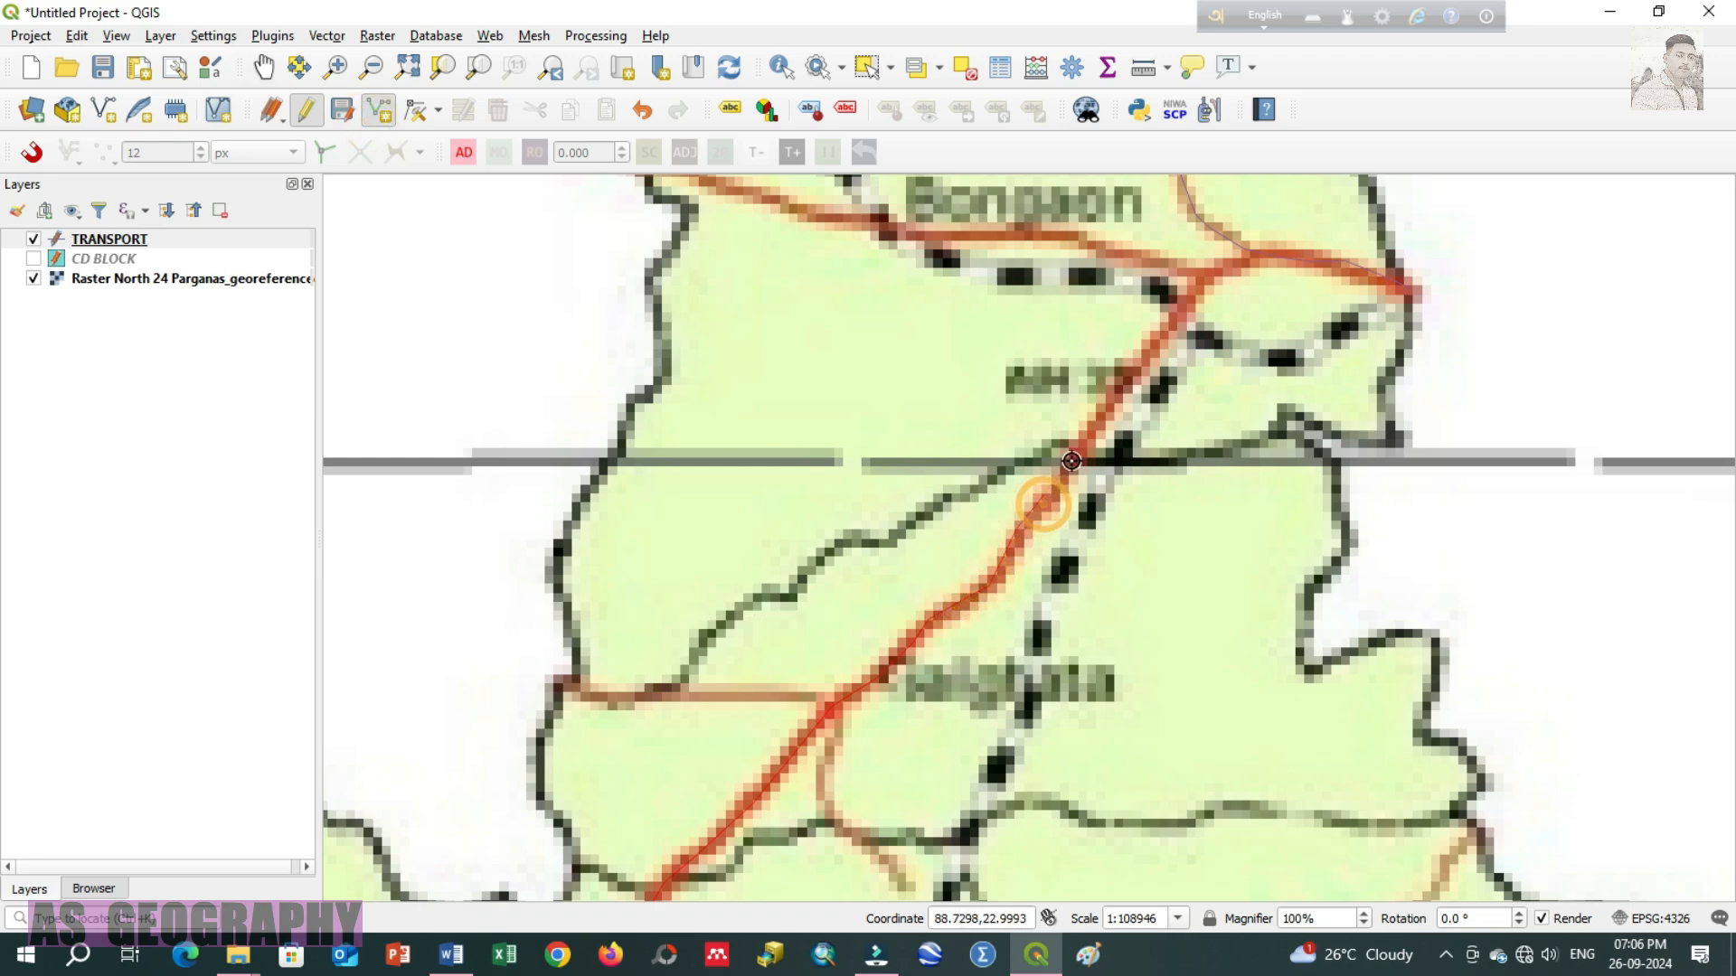
{"action": "left_click", "coordinate": [1203, 288]}
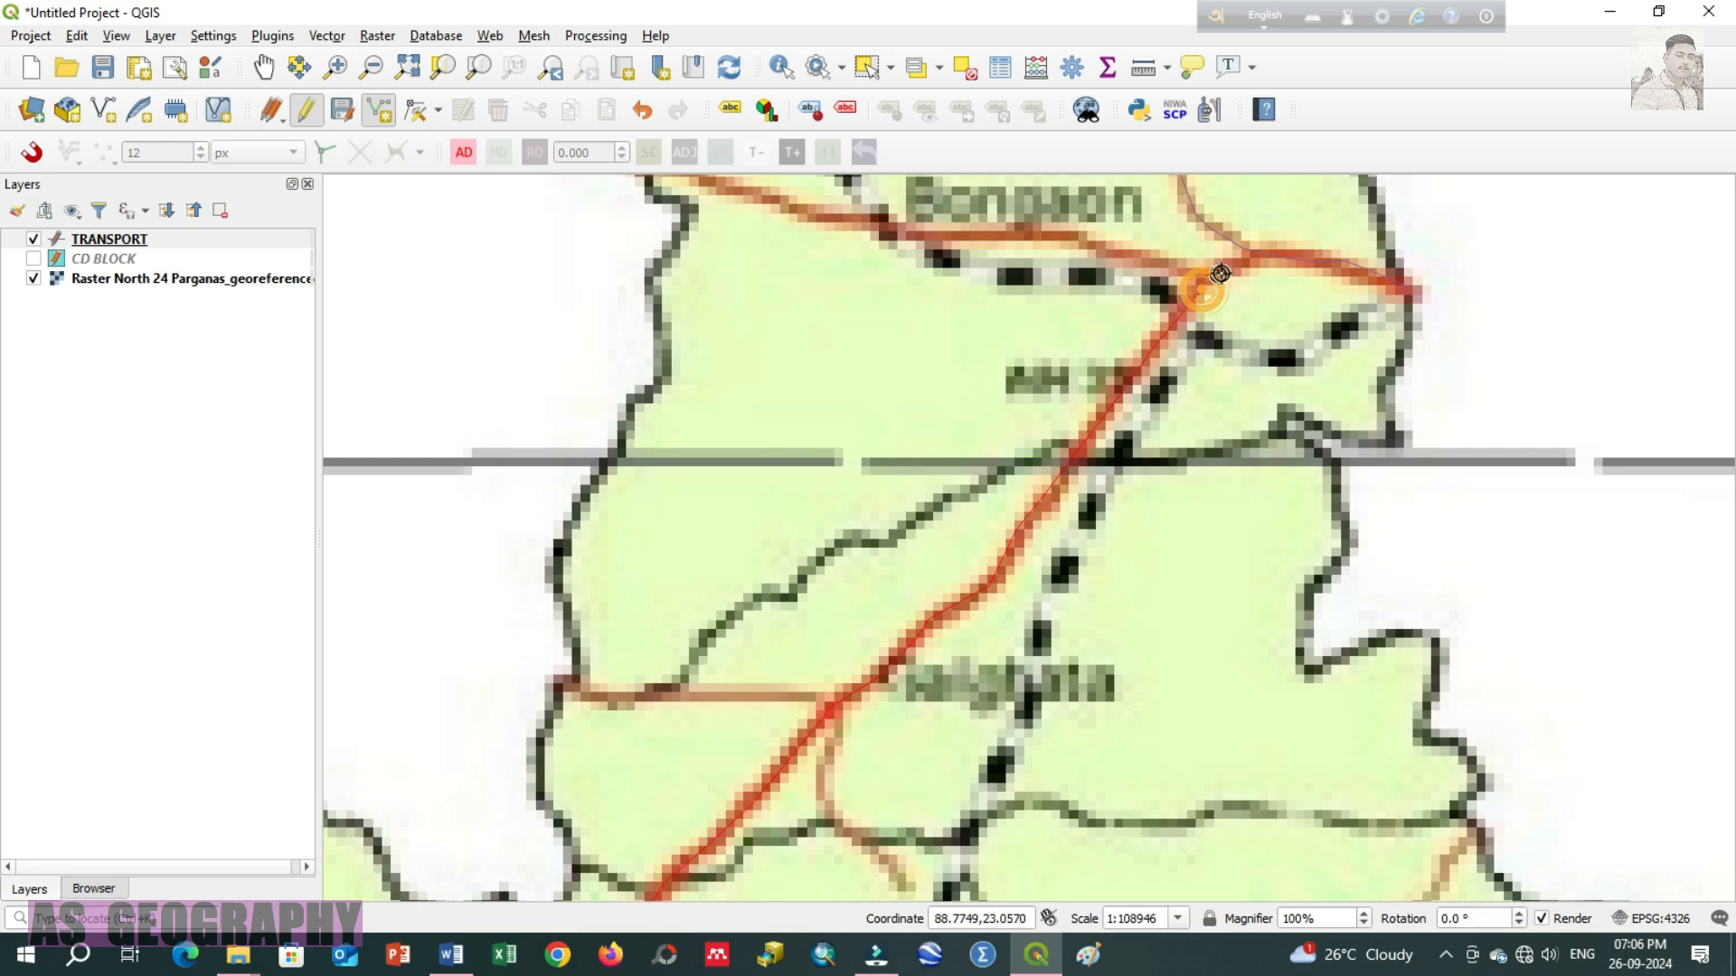
{"action": "left_click", "coordinate": [1221, 275]}
{"action": "left_click", "coordinate": [1238, 271]}
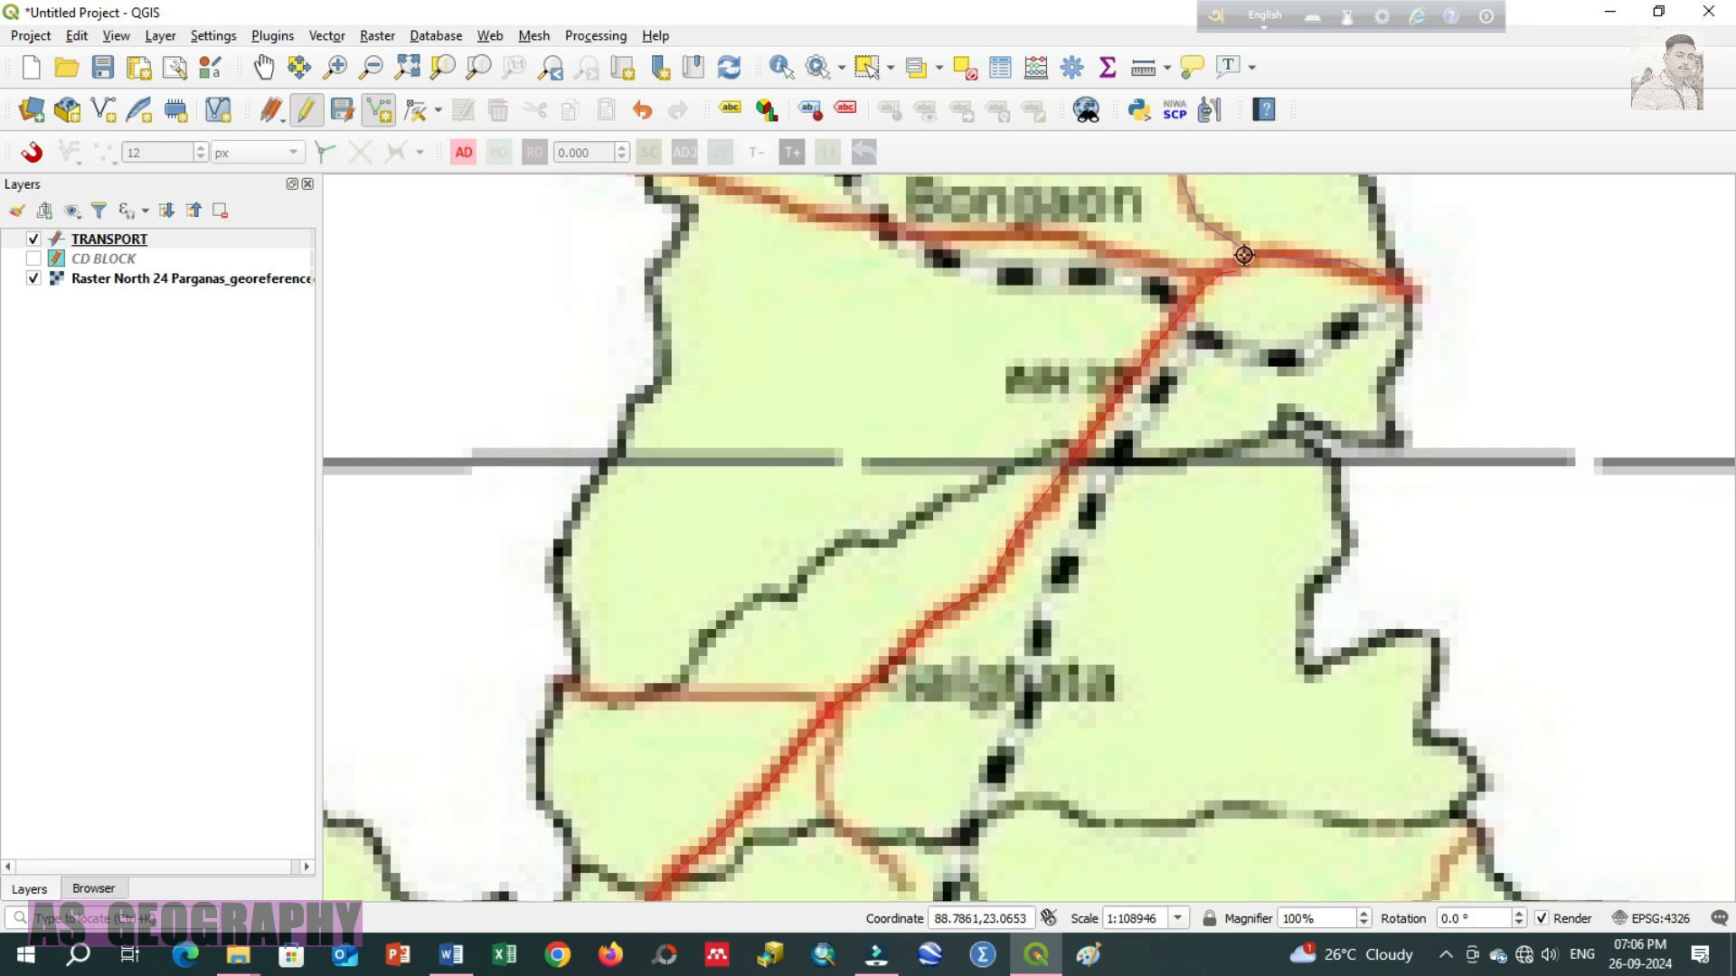
{"action": "left_click", "coordinate": [1409, 291]}
{"action": "left_click", "coordinate": [1250, 255]}
{"action": "right_click", "coordinate": [1251, 255]}
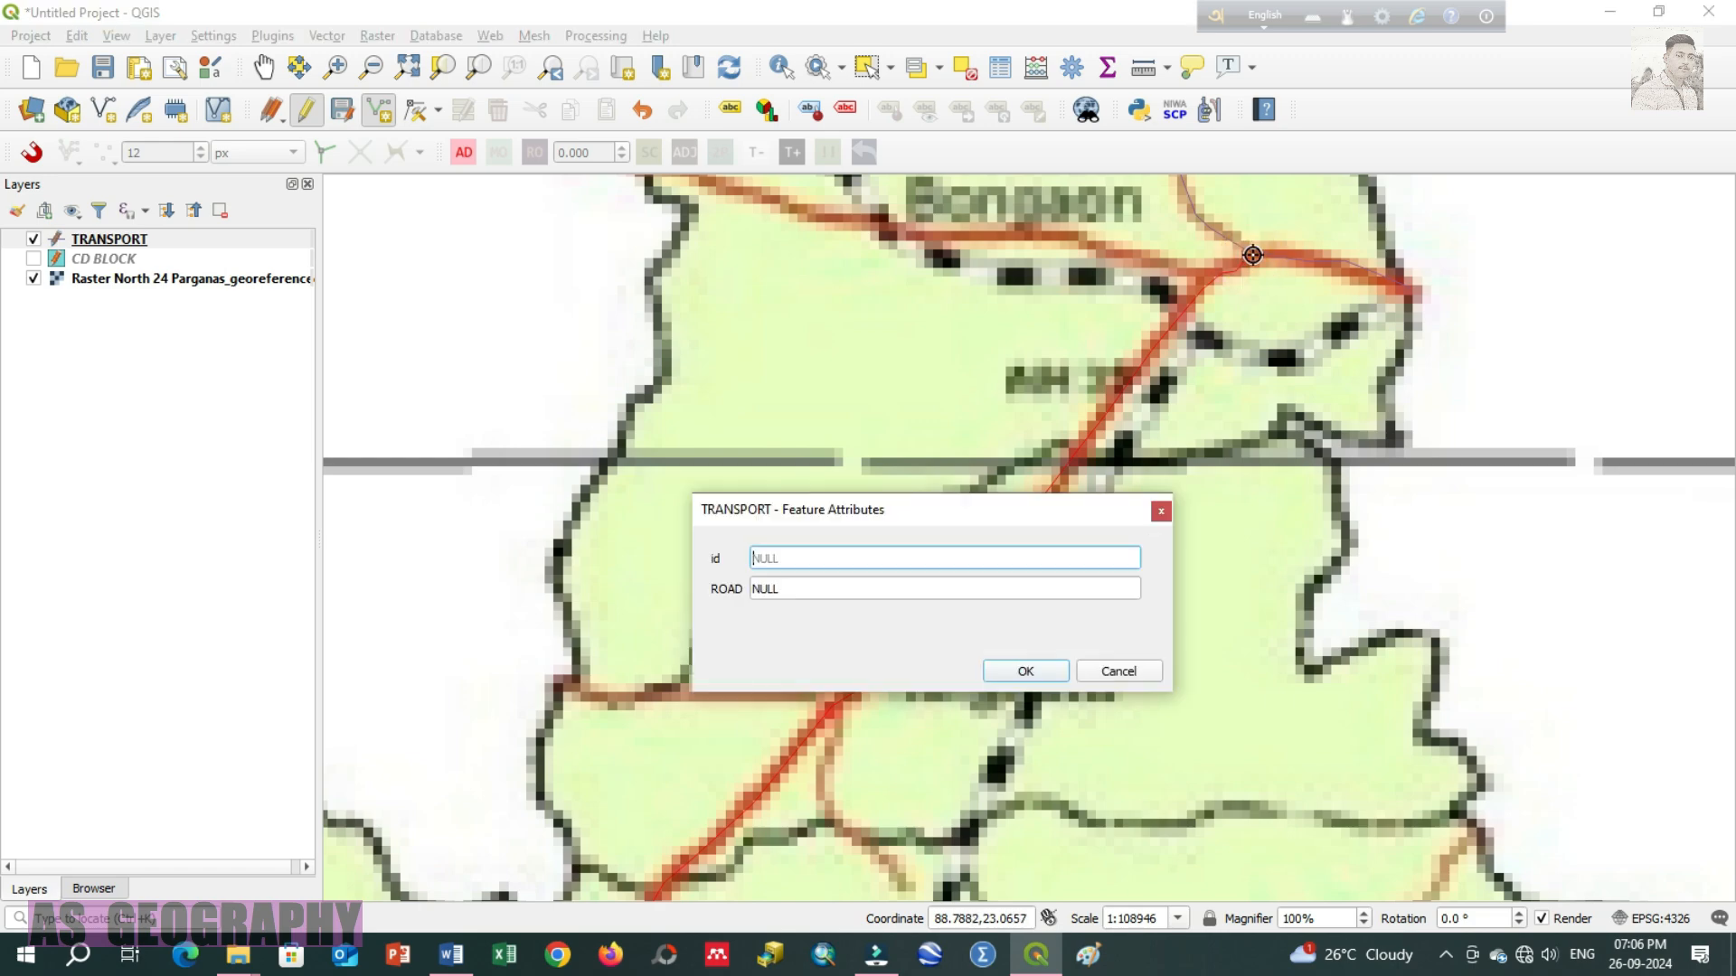
Step: Save the new road feature with id 2 and the ROAD value "ROAD 2"
{"action": "left_click", "coordinate": [803, 567]}
{"action": "type", "text": "2"}
{"action": "left_click", "coordinate": [807, 590]}
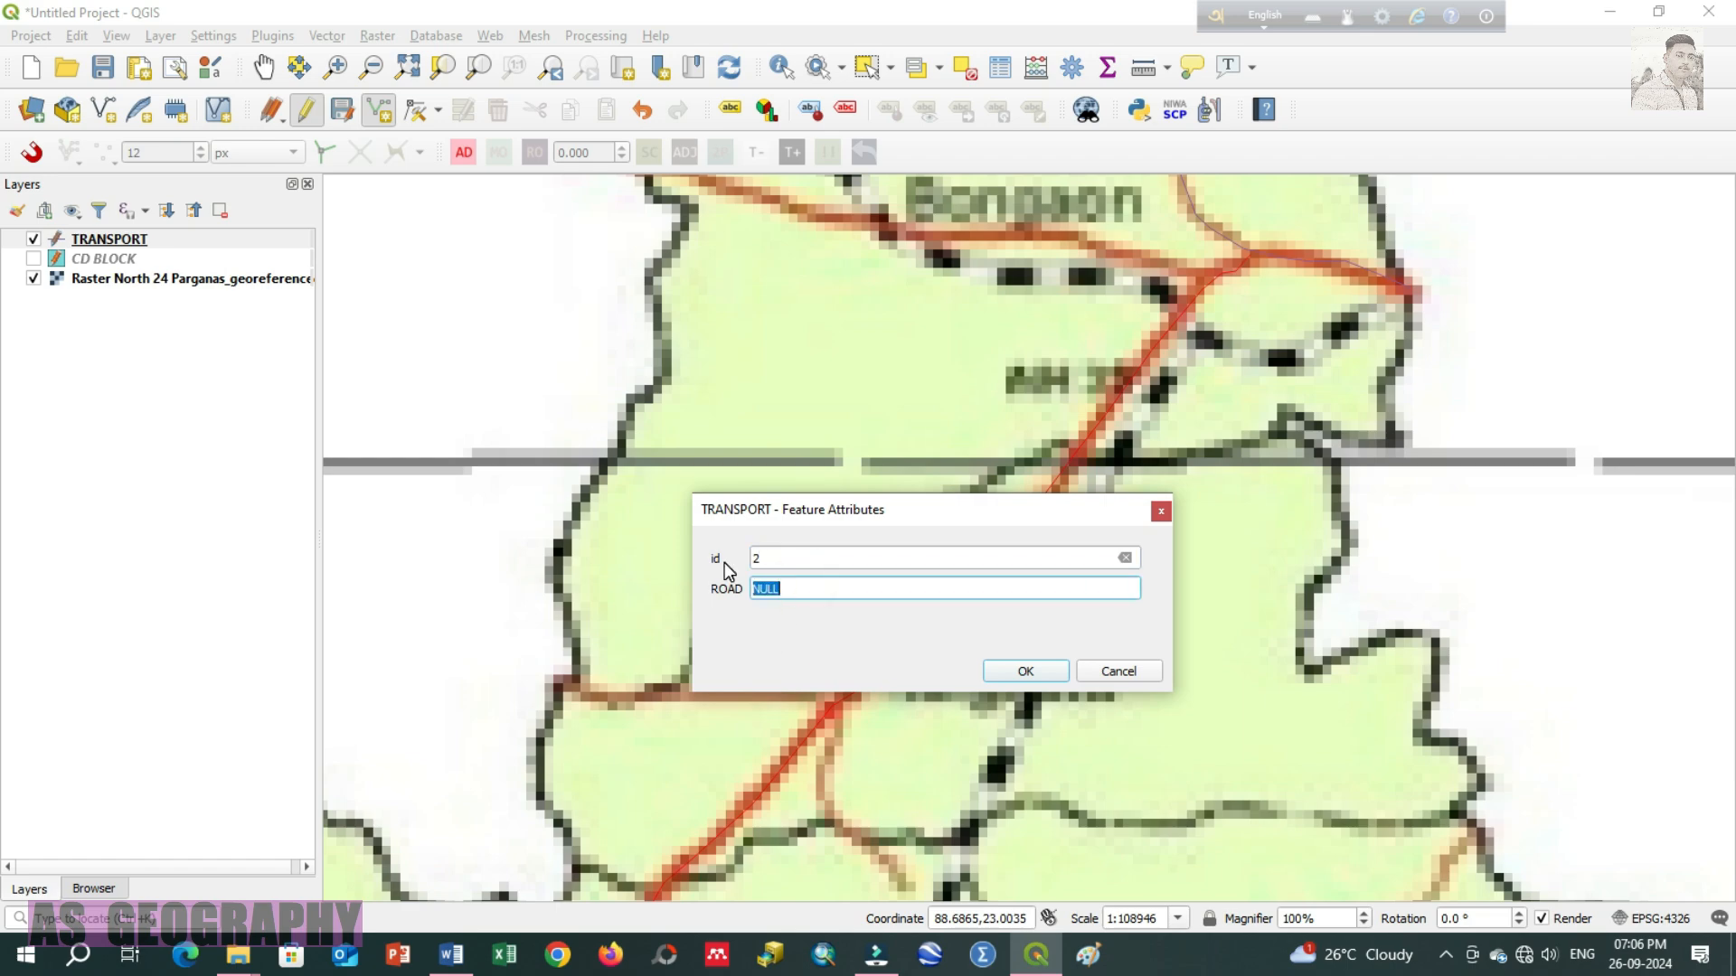
{"action": "type", "text": "ROAD 2"}
{"action": "left_click", "coordinate": [1024, 672]}
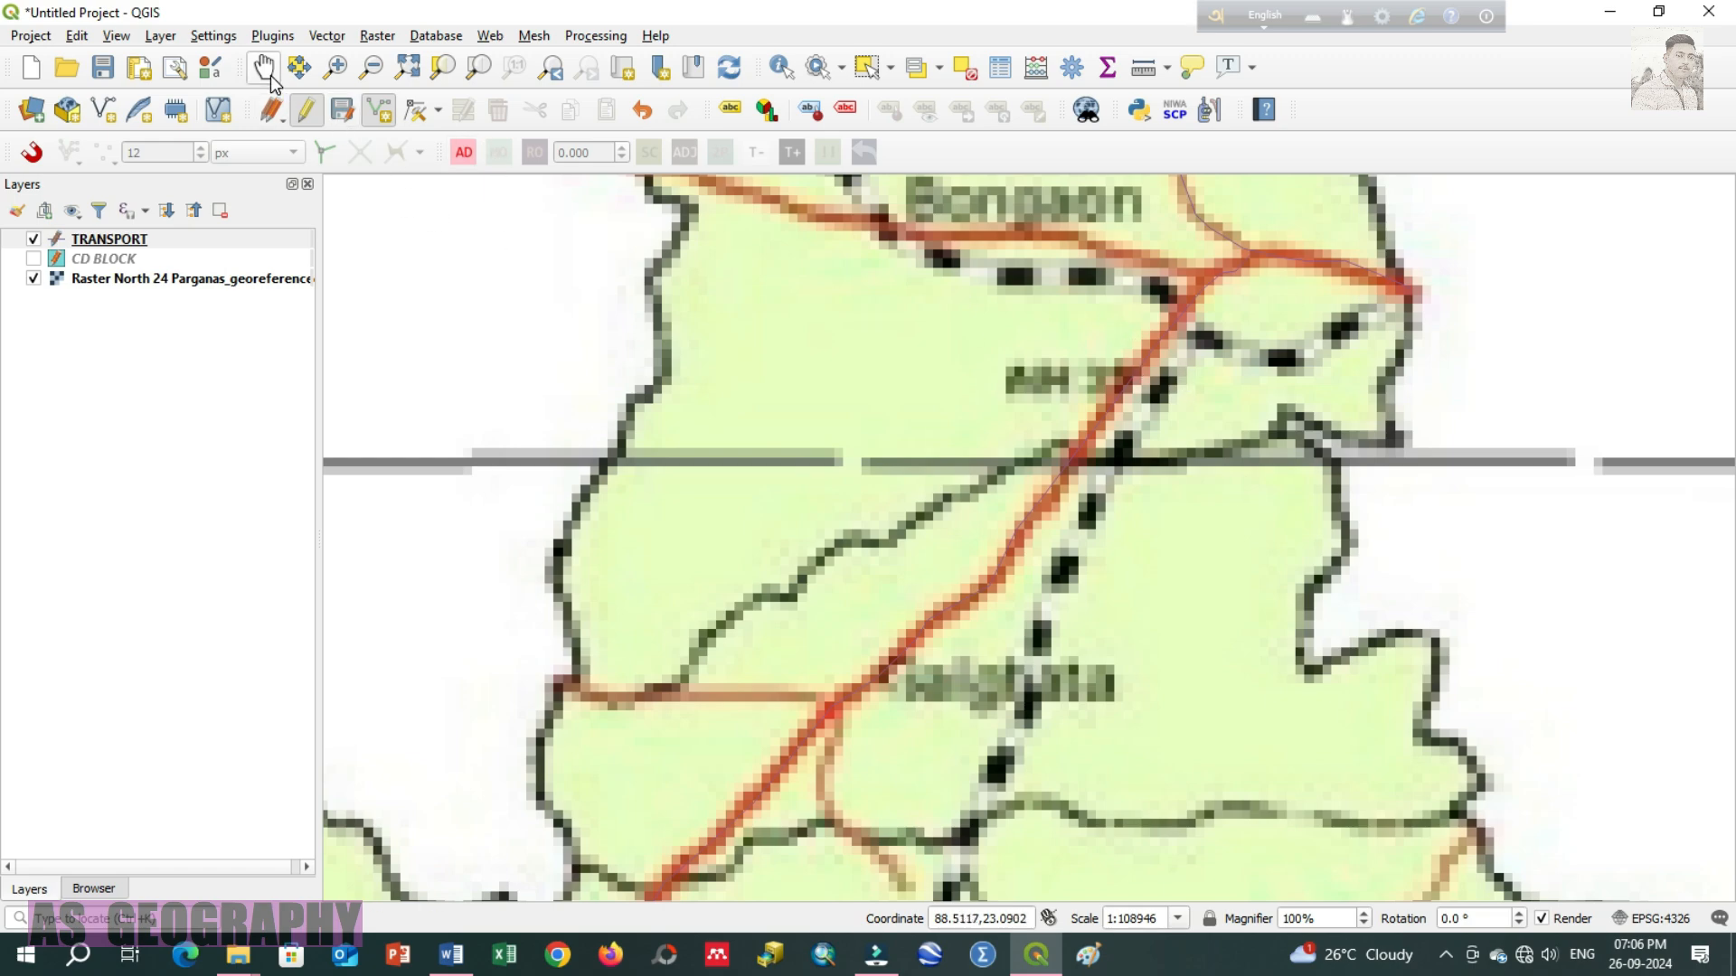
{"action": "left_click", "coordinate": [263, 67]}
{"action": "left_click", "coordinate": [416, 116]}
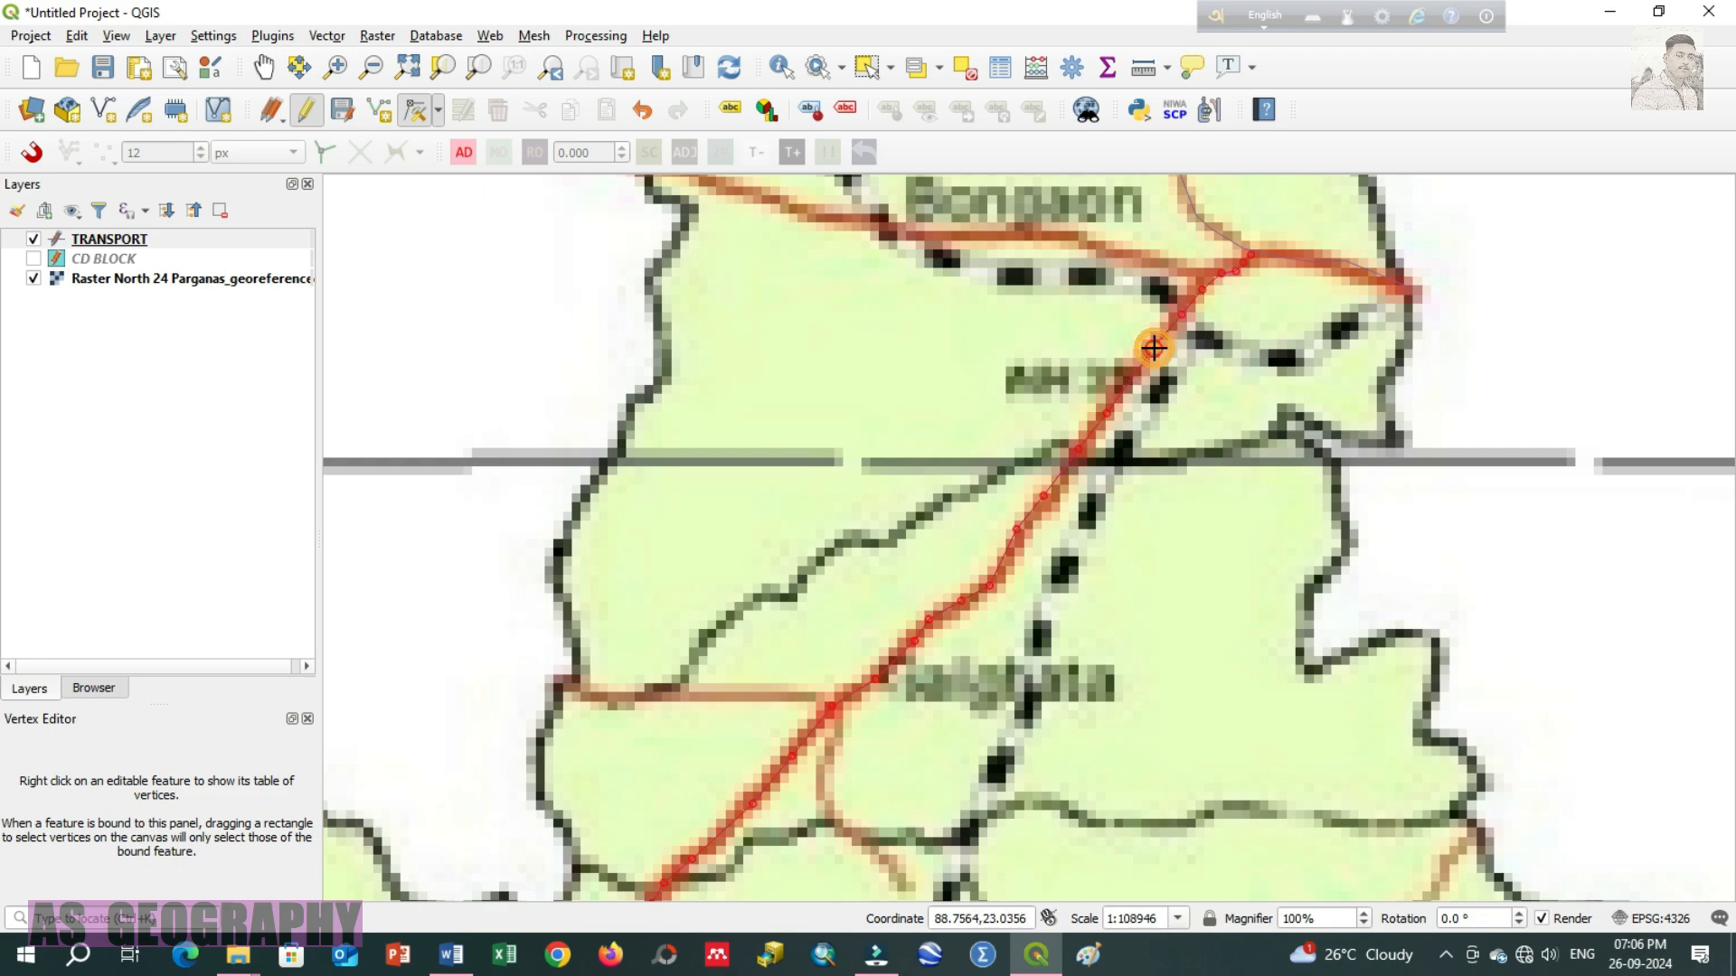
{"action": "left_click", "coordinate": [1102, 326]}
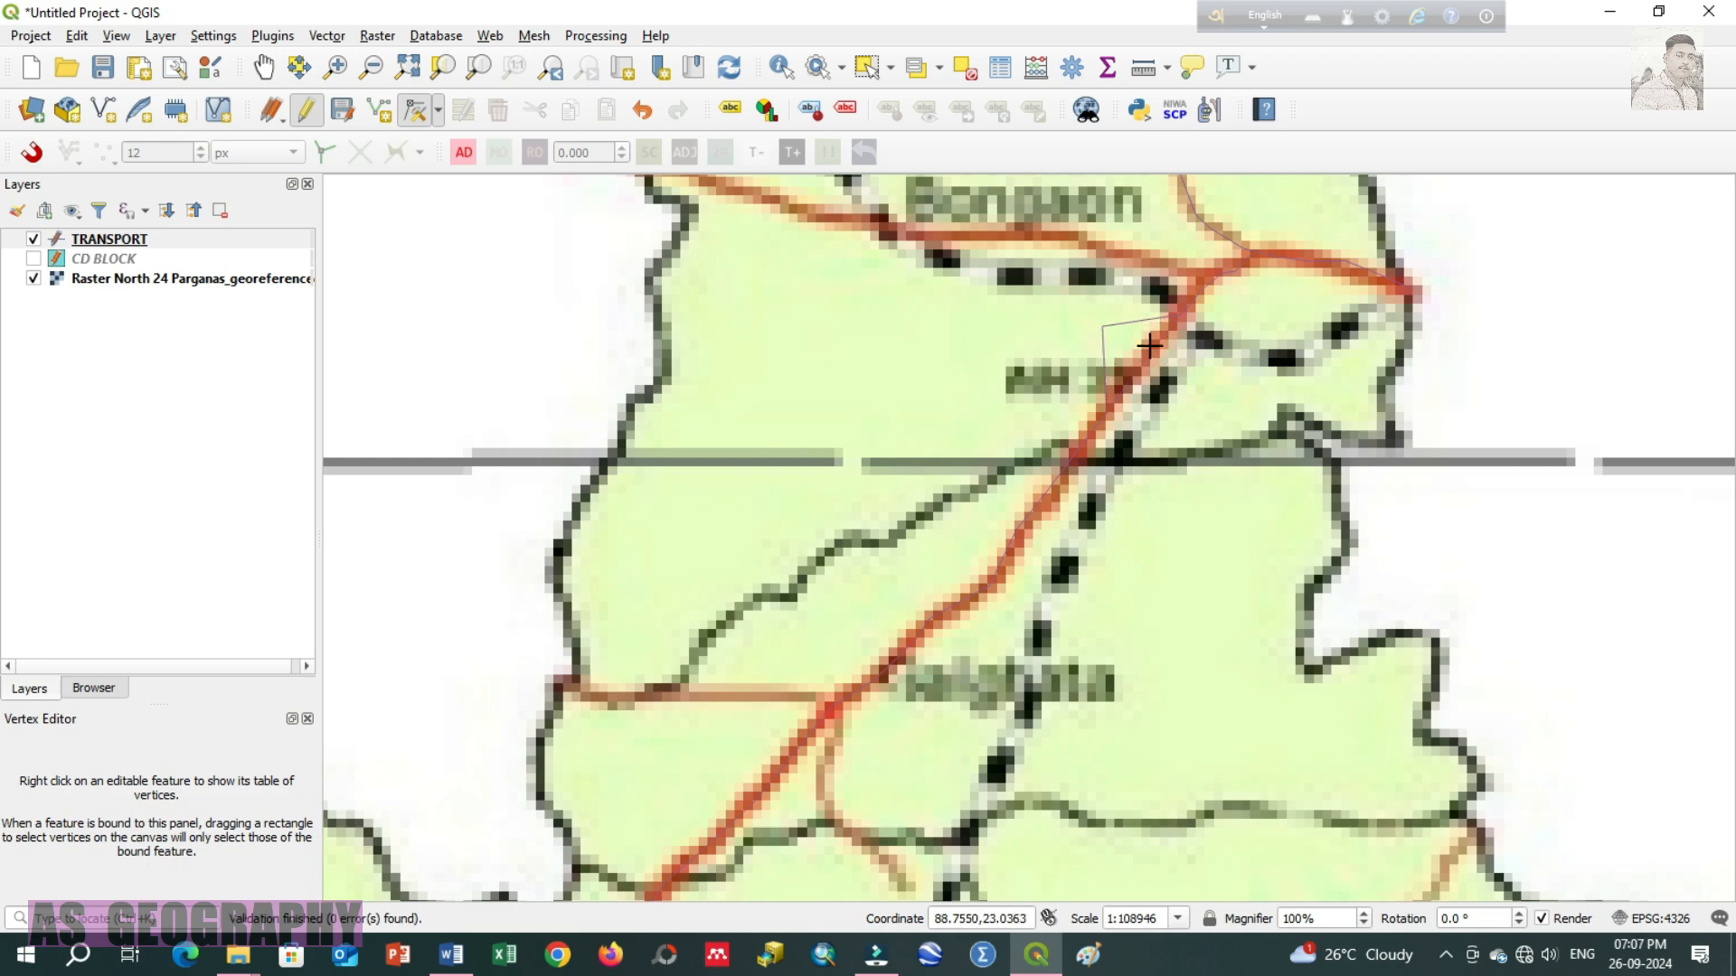
{"action": "key", "text": "ctrl+z"}
{"action": "left_click", "coordinate": [417, 111]}
{"action": "left_click", "coordinate": [416, 113]}
{"action": "left_click", "coordinate": [307, 718]}
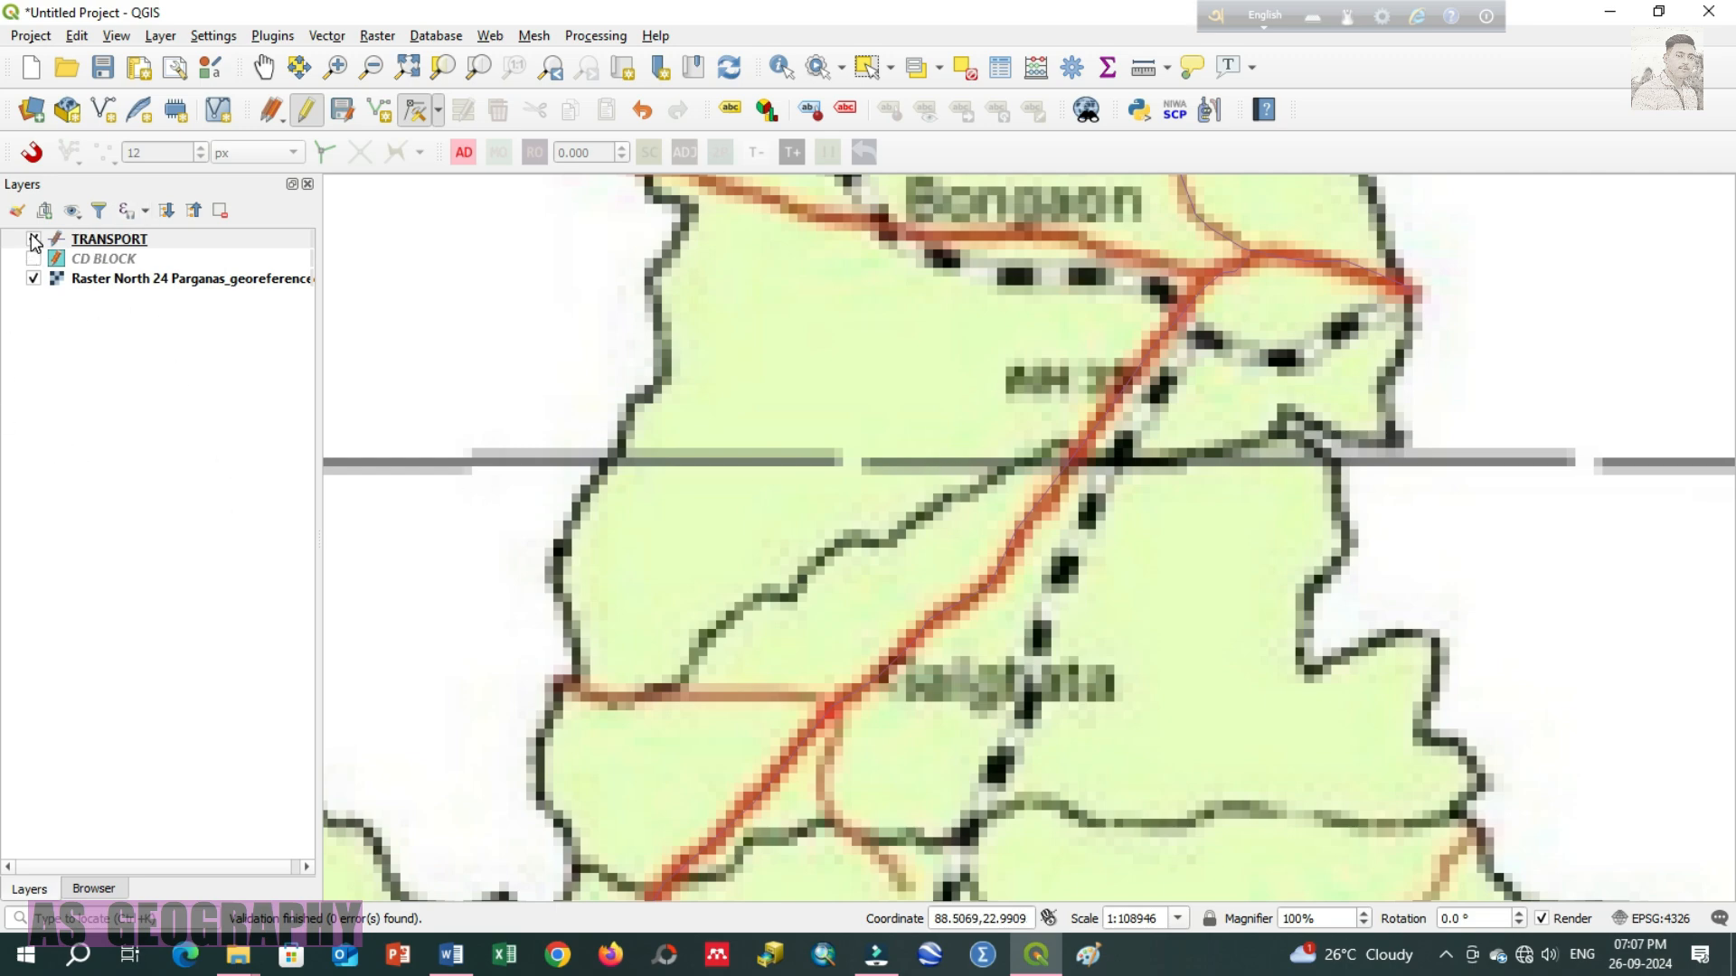
Step: Hide the raster map and move the northern end vertex of the second road line onto the first road at the Bongaon junction
{"action": "left_click", "coordinate": [34, 279]}
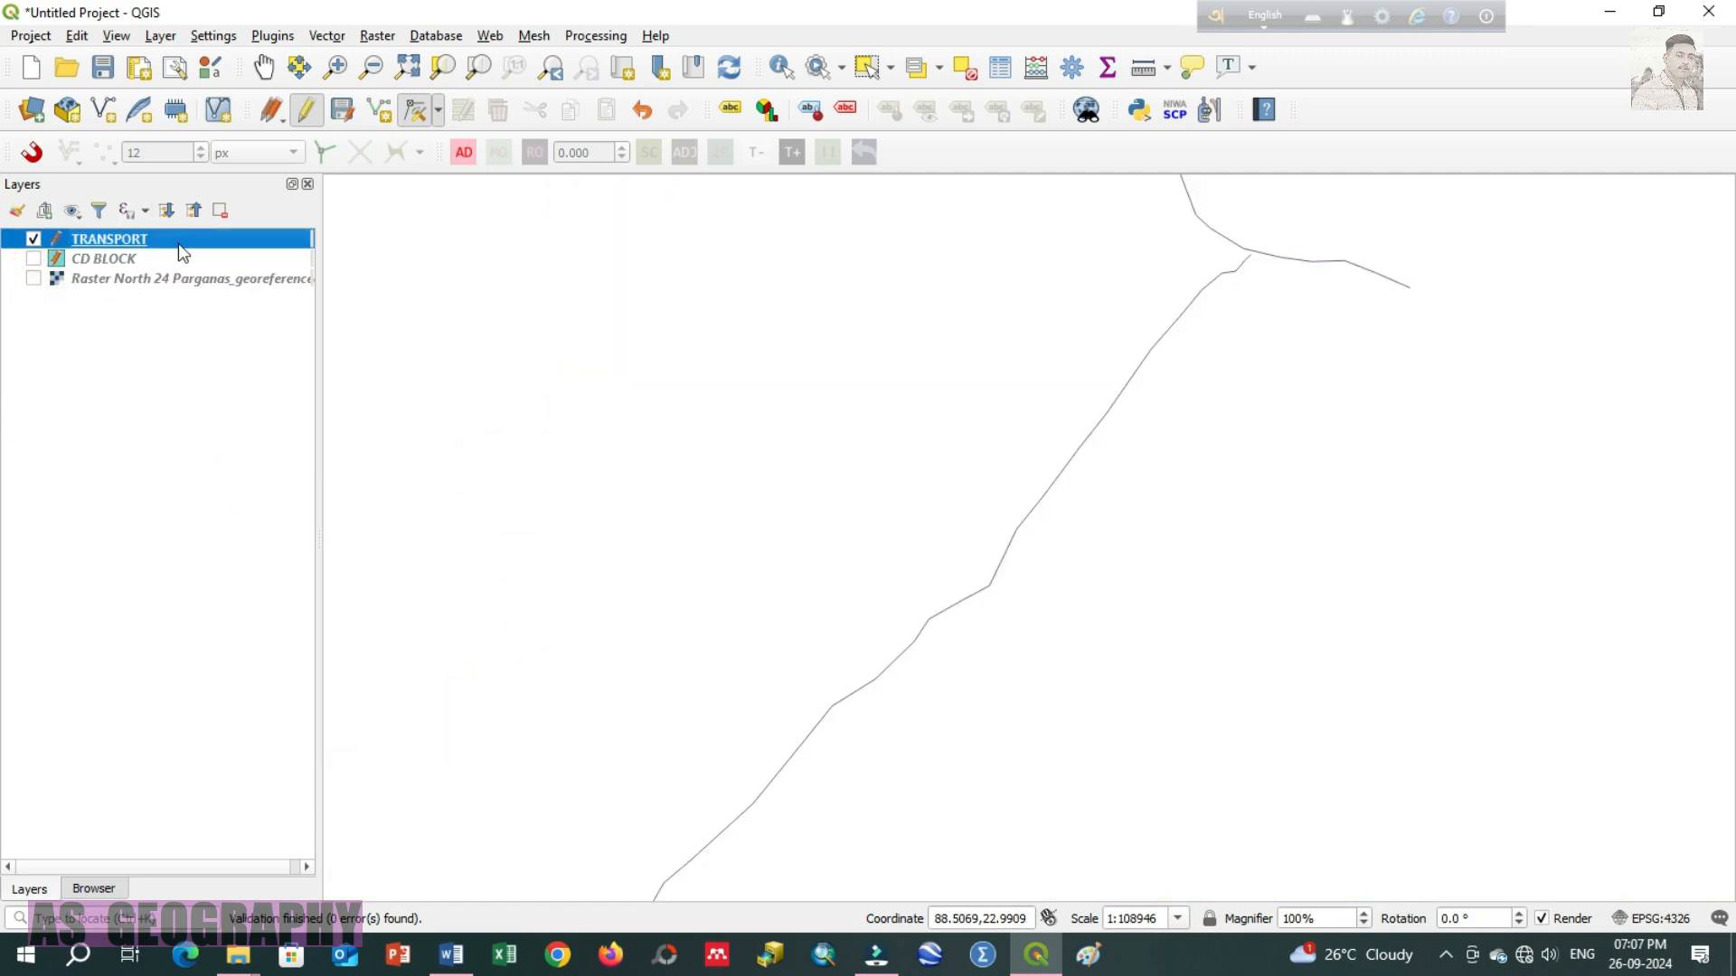
{"action": "scroll", "coordinate": [1262, 262], "scroll_direction": "up", "scroll_amount": 1}
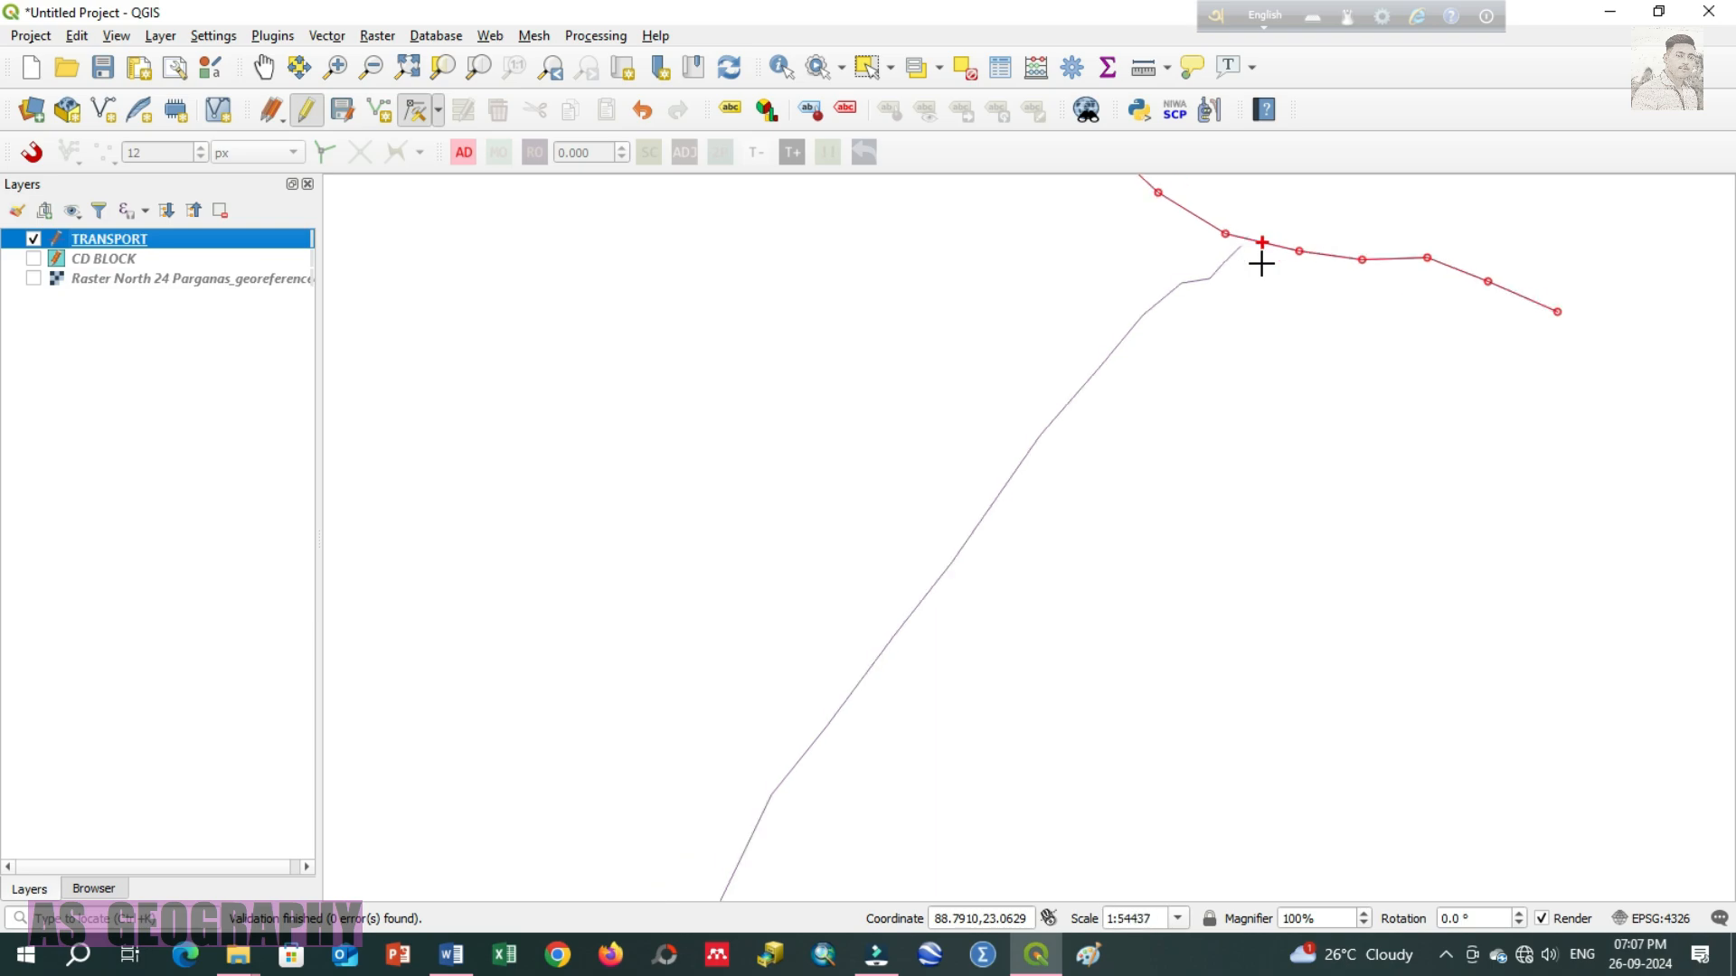
{"action": "scroll", "coordinate": [1262, 261], "scroll_direction": "up", "scroll_amount": 1}
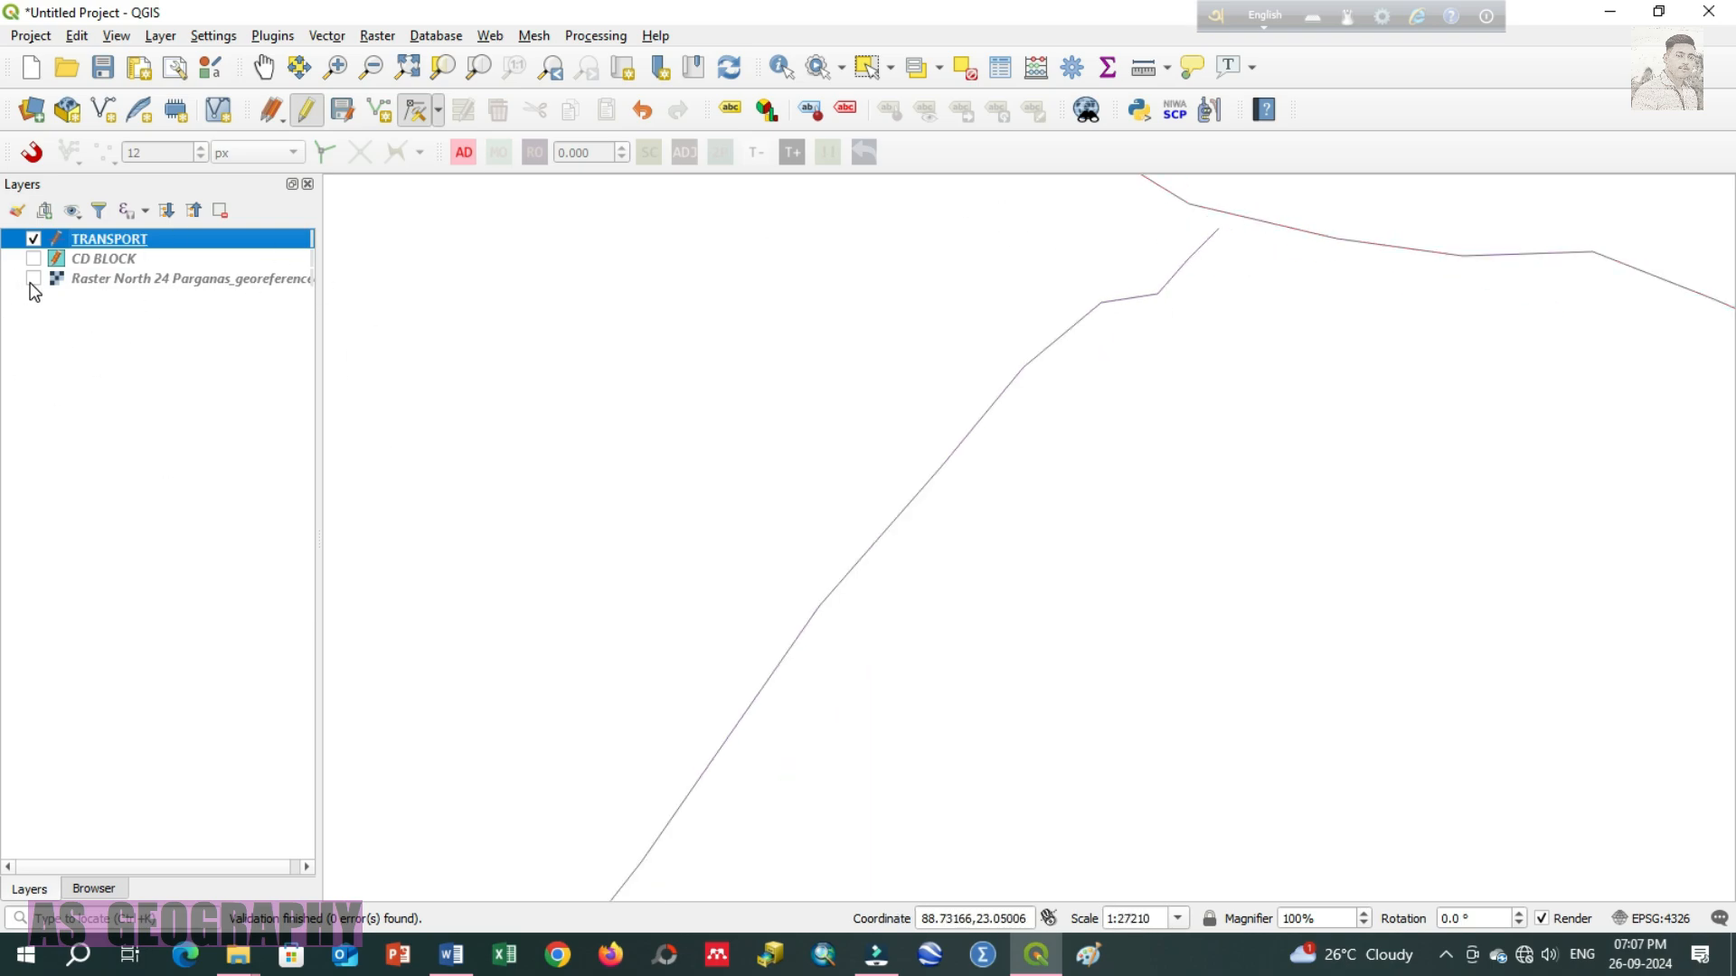
{"action": "left_click", "coordinate": [415, 112]}
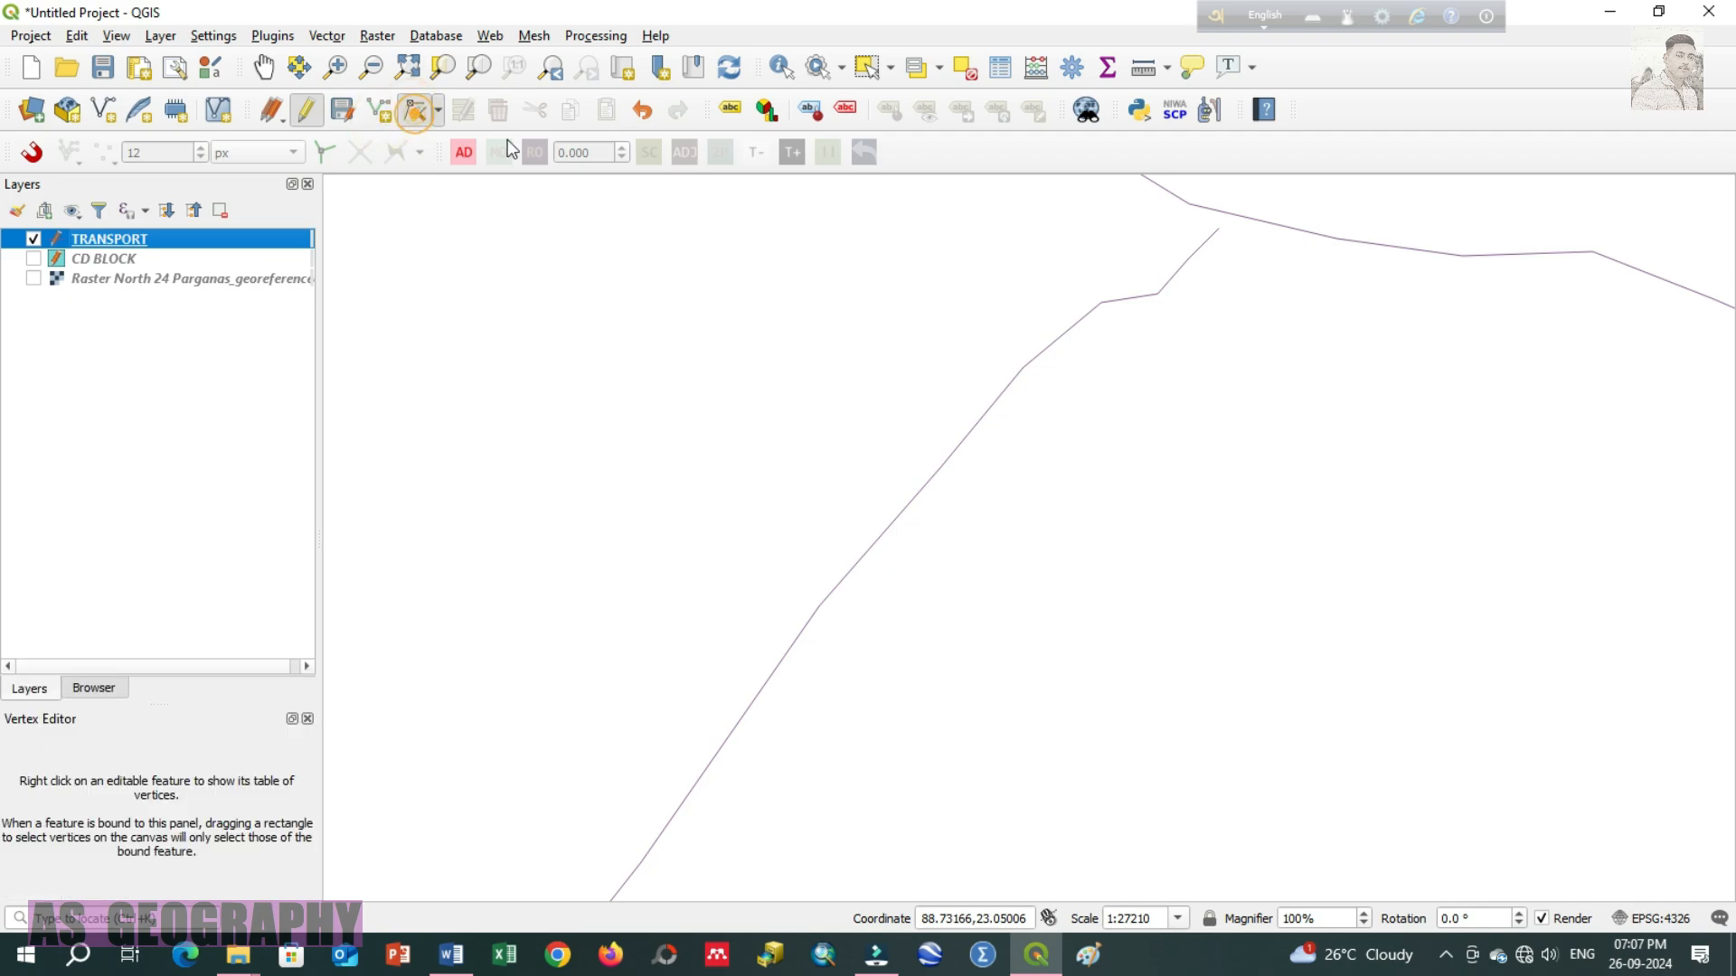
{"action": "left_click", "coordinate": [1227, 216]}
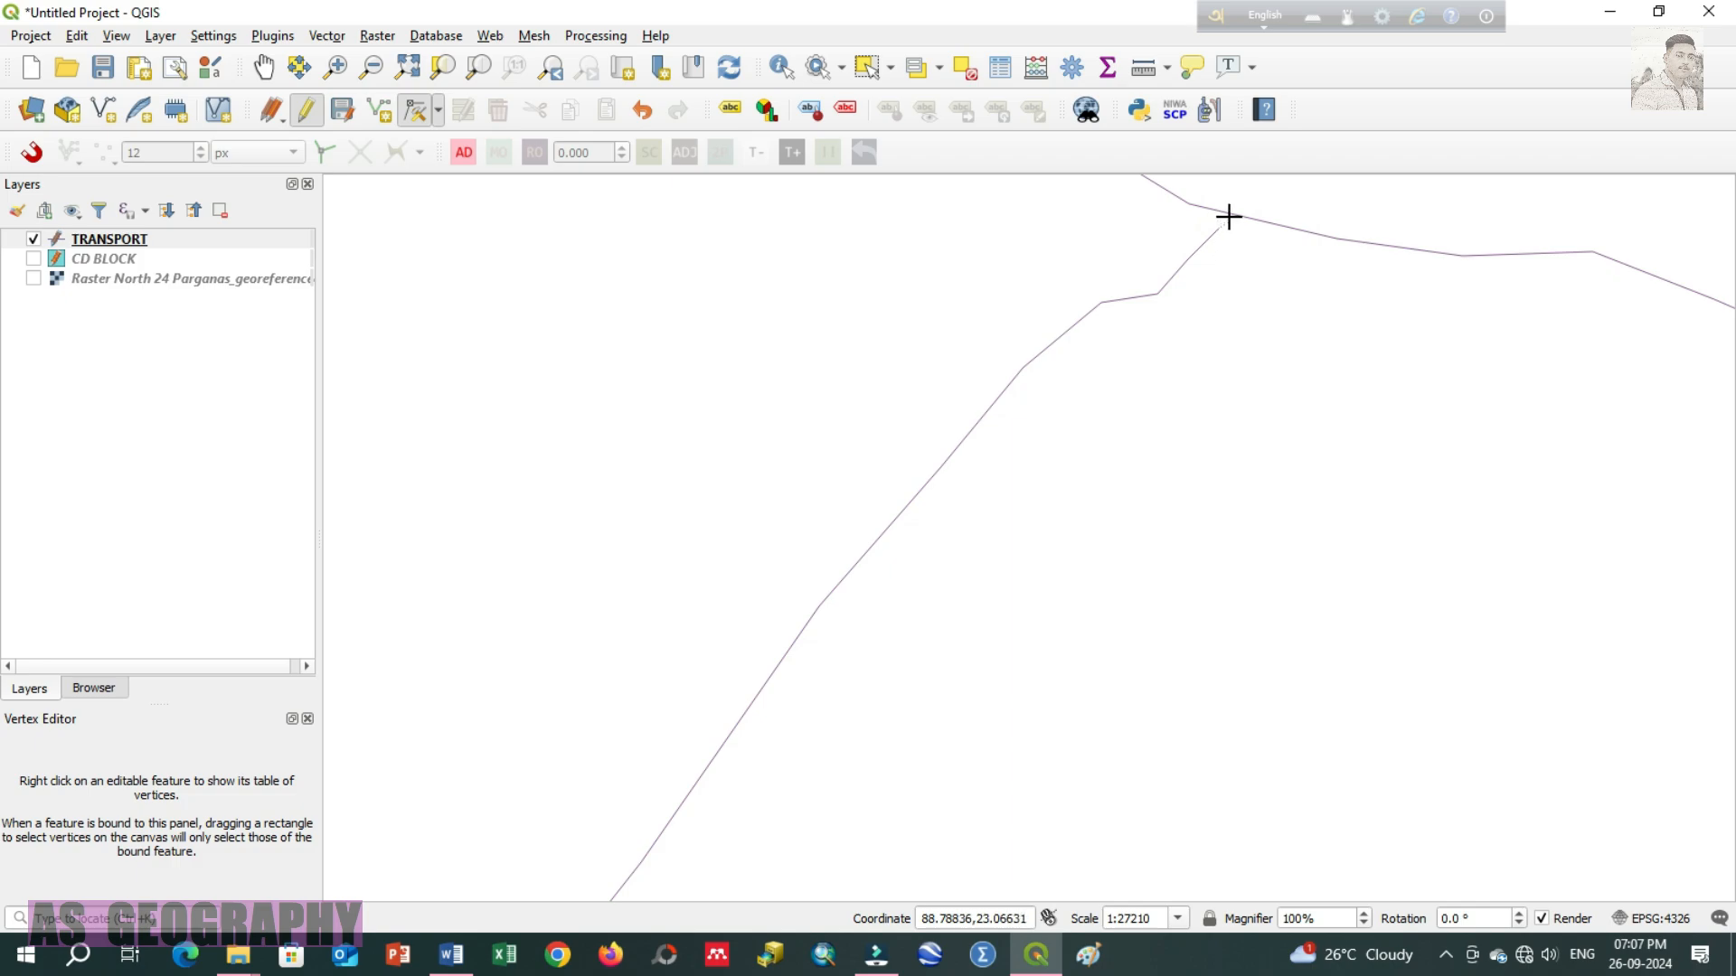
{"action": "left_click", "coordinate": [1227, 217]}
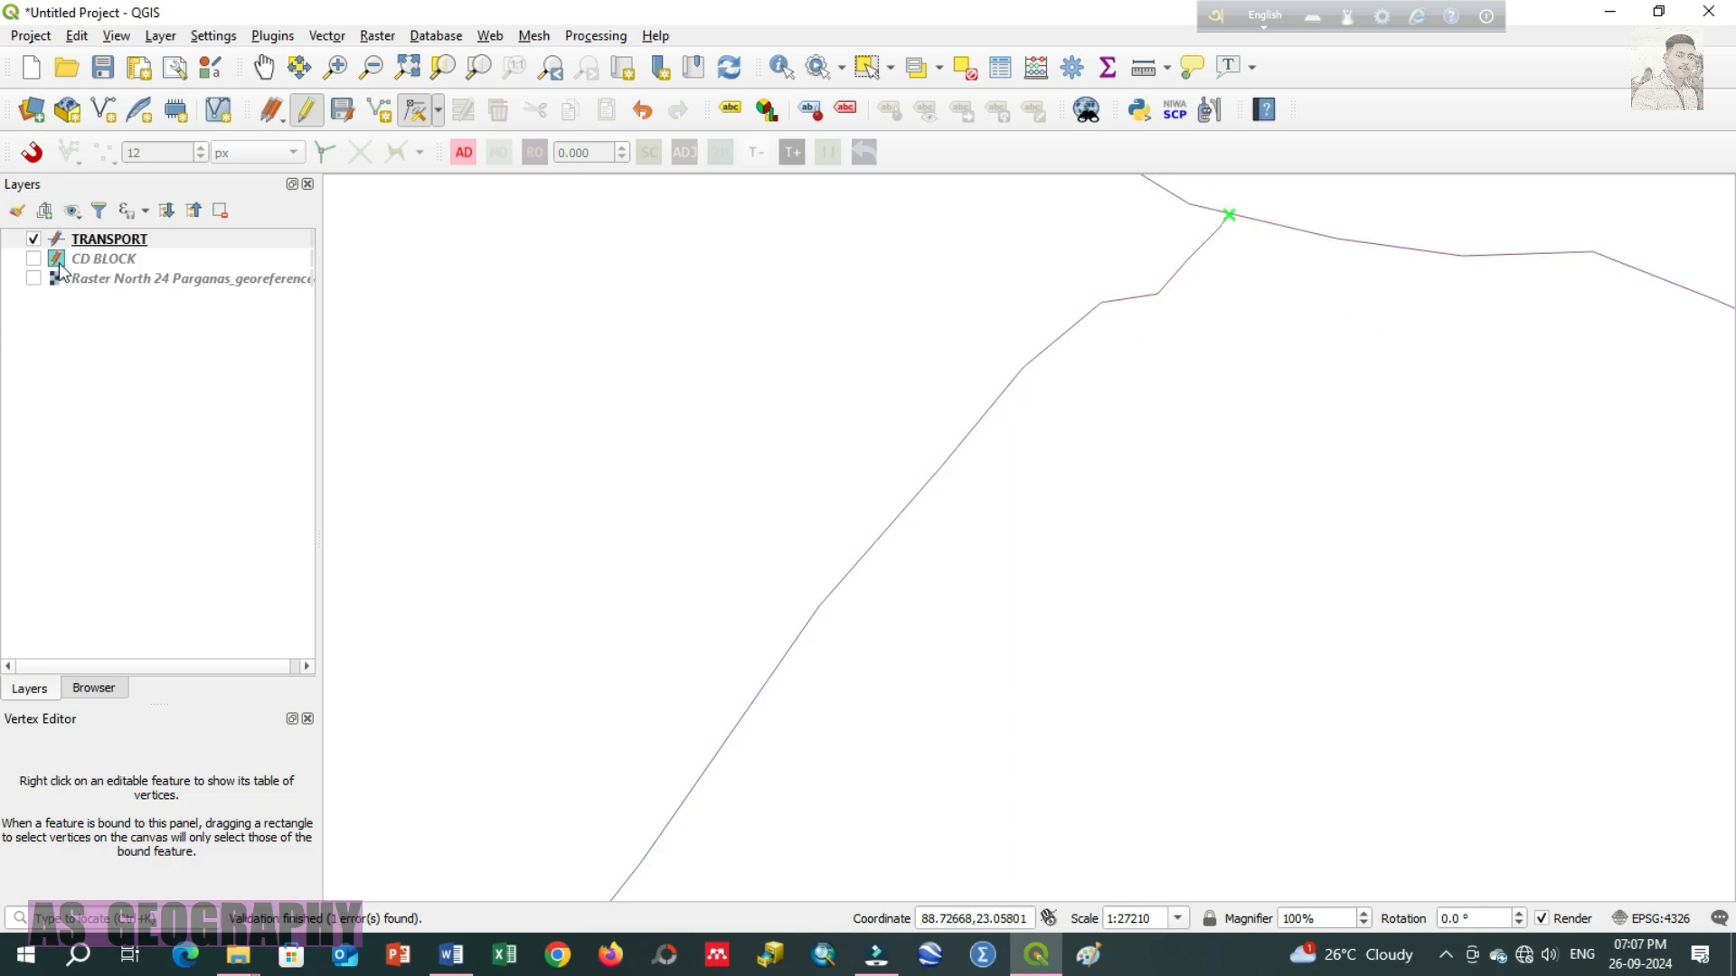
{"action": "scroll", "coordinate": [1228, 237], "scroll_direction": "up", "scroll_amount": 1}
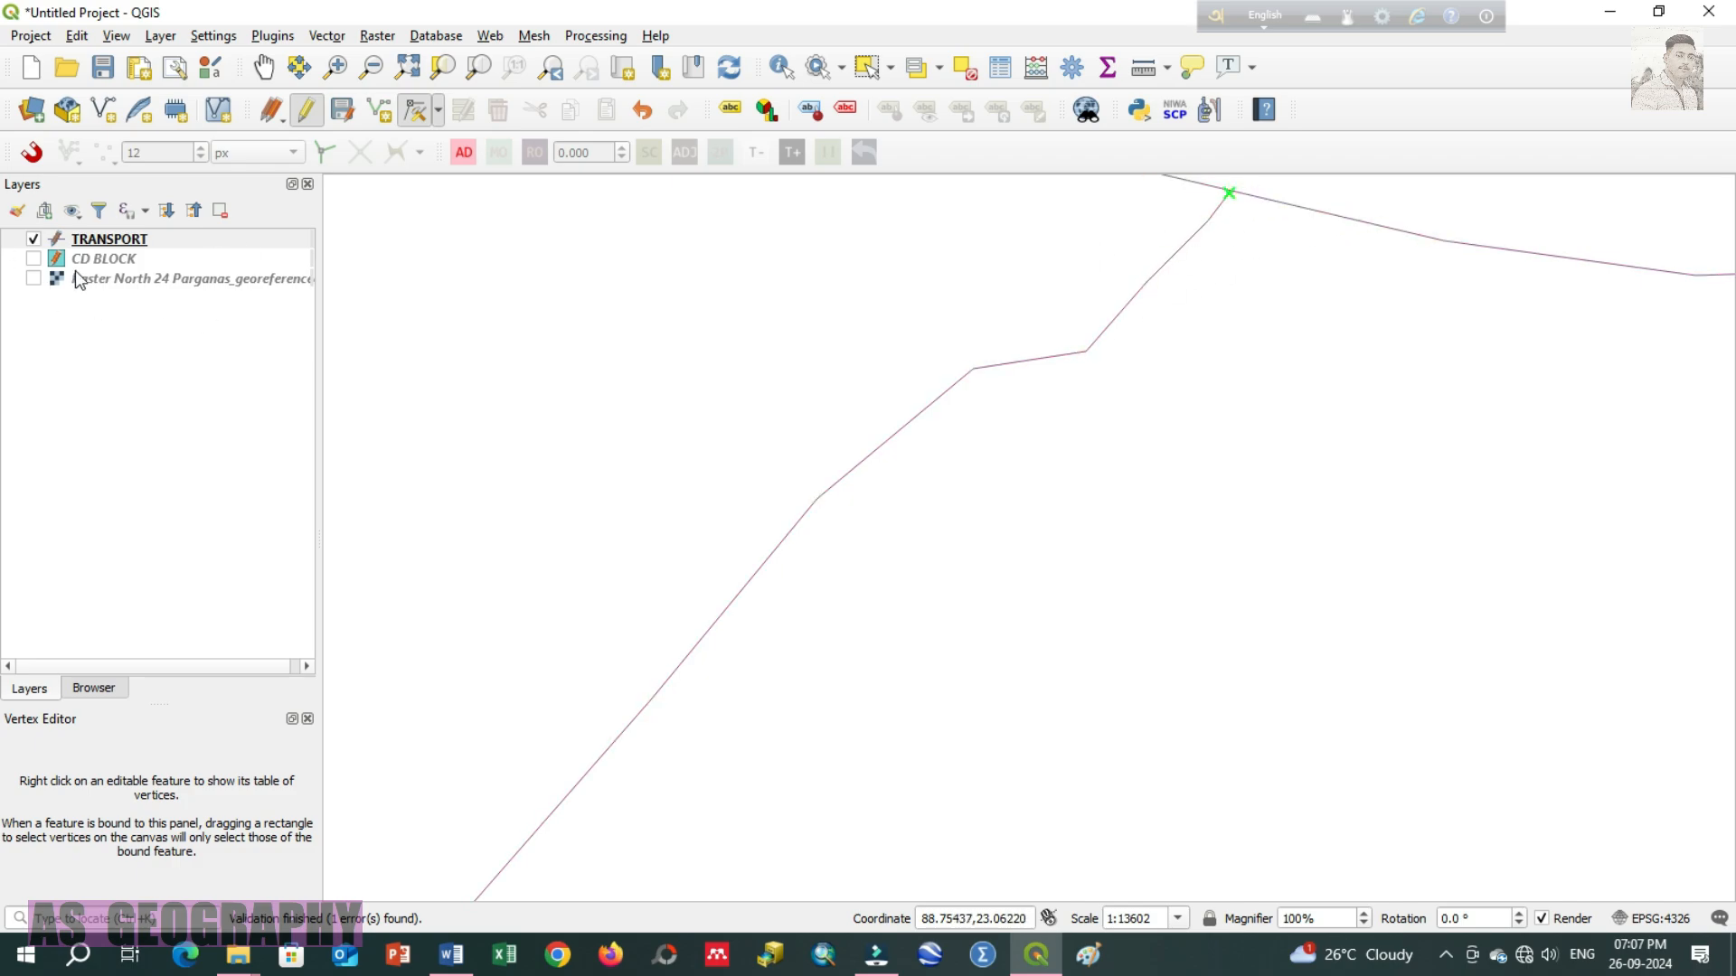
Step: Close the remaining gap at the Bongaon junction by extending the second road with a new end vertex on the first road line
{"action": "left_click", "coordinate": [263, 66]}
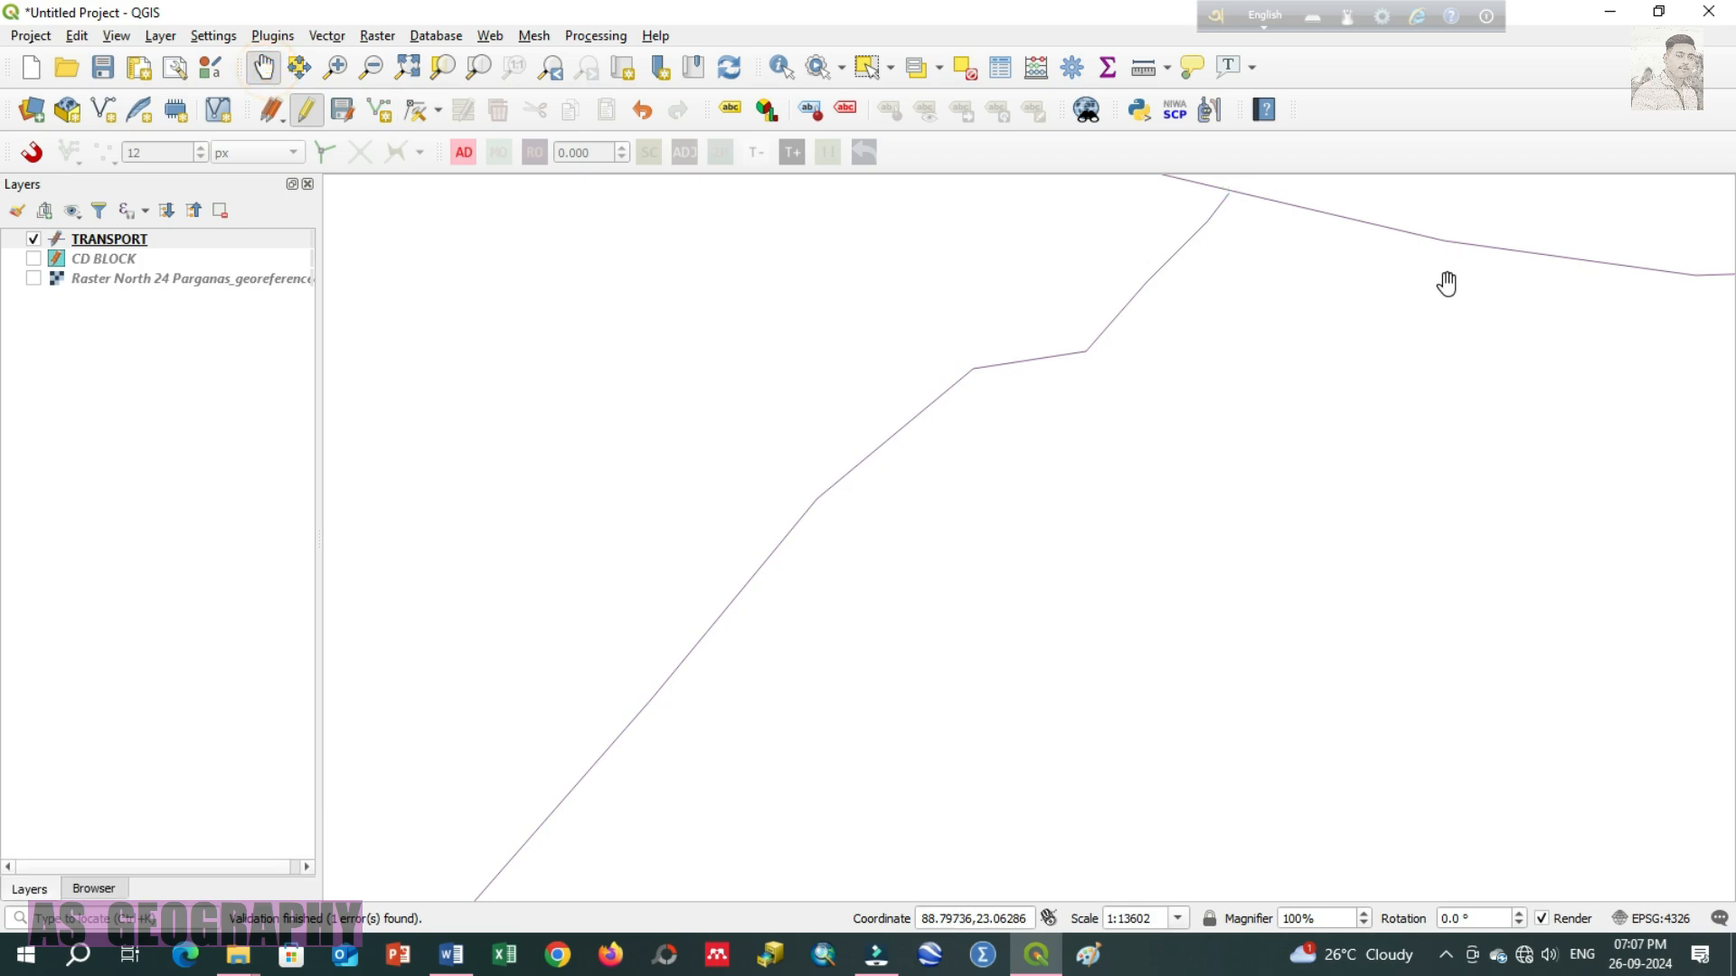
{"action": "left_click_drag", "start_coordinate": [1267, 263], "coordinate": [1234, 418]}
{"action": "scroll", "coordinate": [1228, 345], "scroll_direction": "up", "scroll_amount": 3}
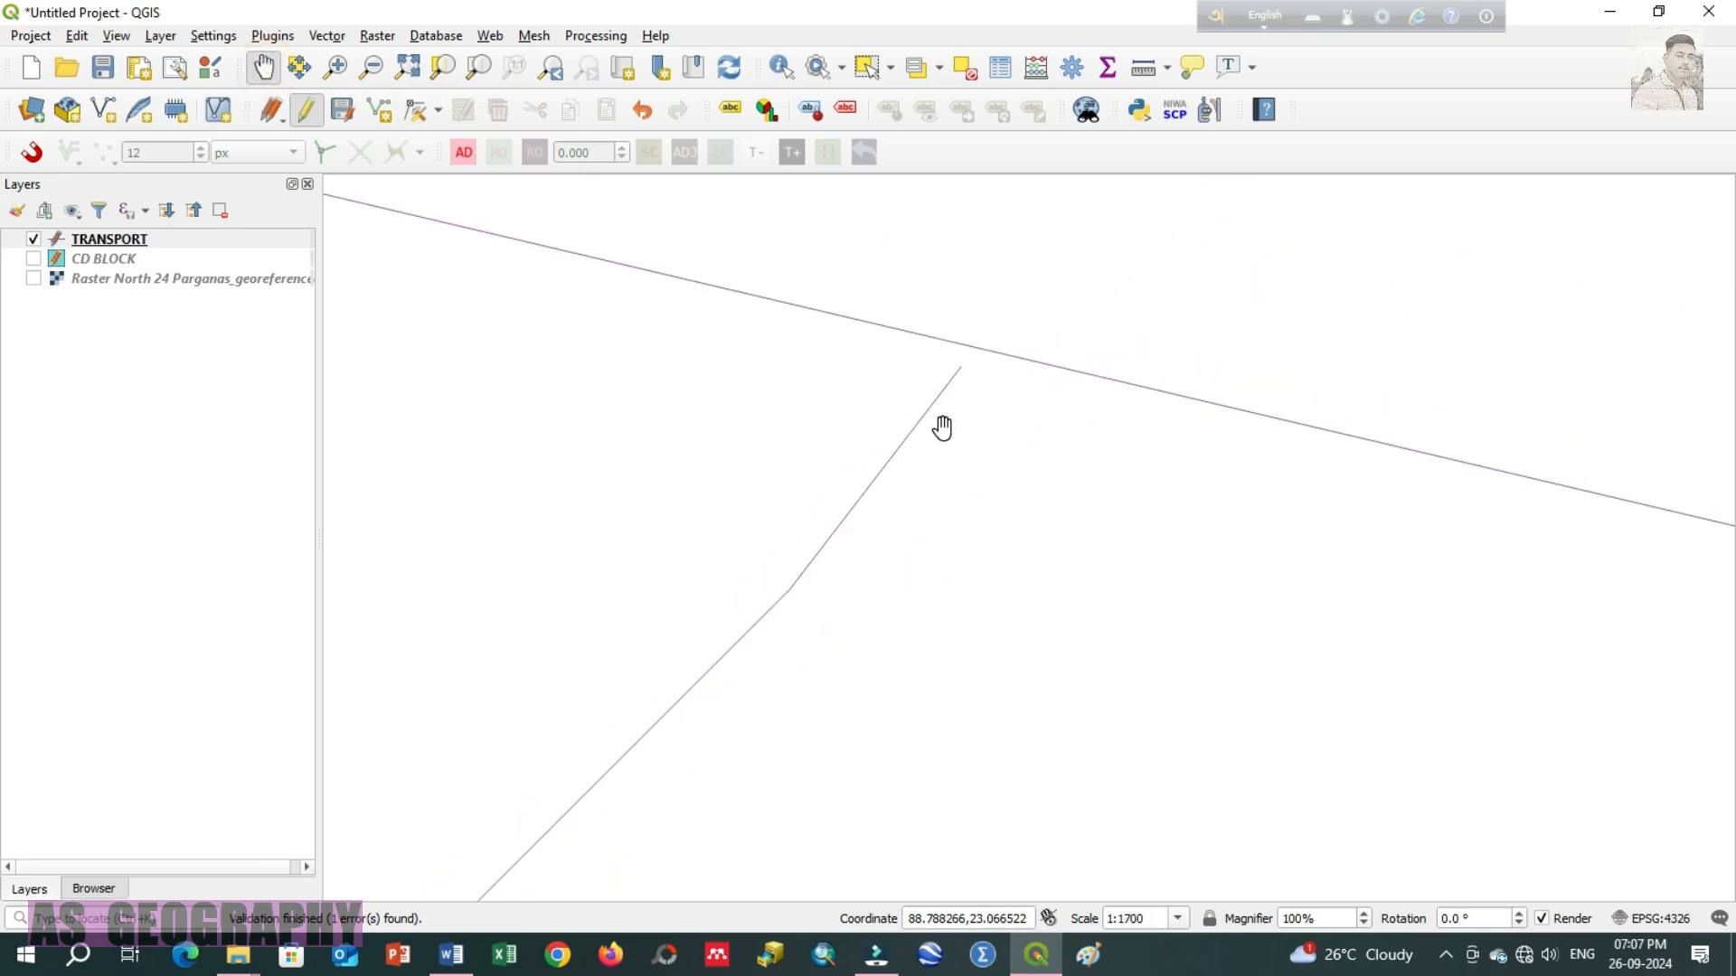
{"action": "scroll", "coordinate": [941, 426], "scroll_direction": "up", "scroll_amount": 1}
{"action": "scroll", "coordinate": [1027, 453], "scroll_direction": "up", "scroll_amount": 1}
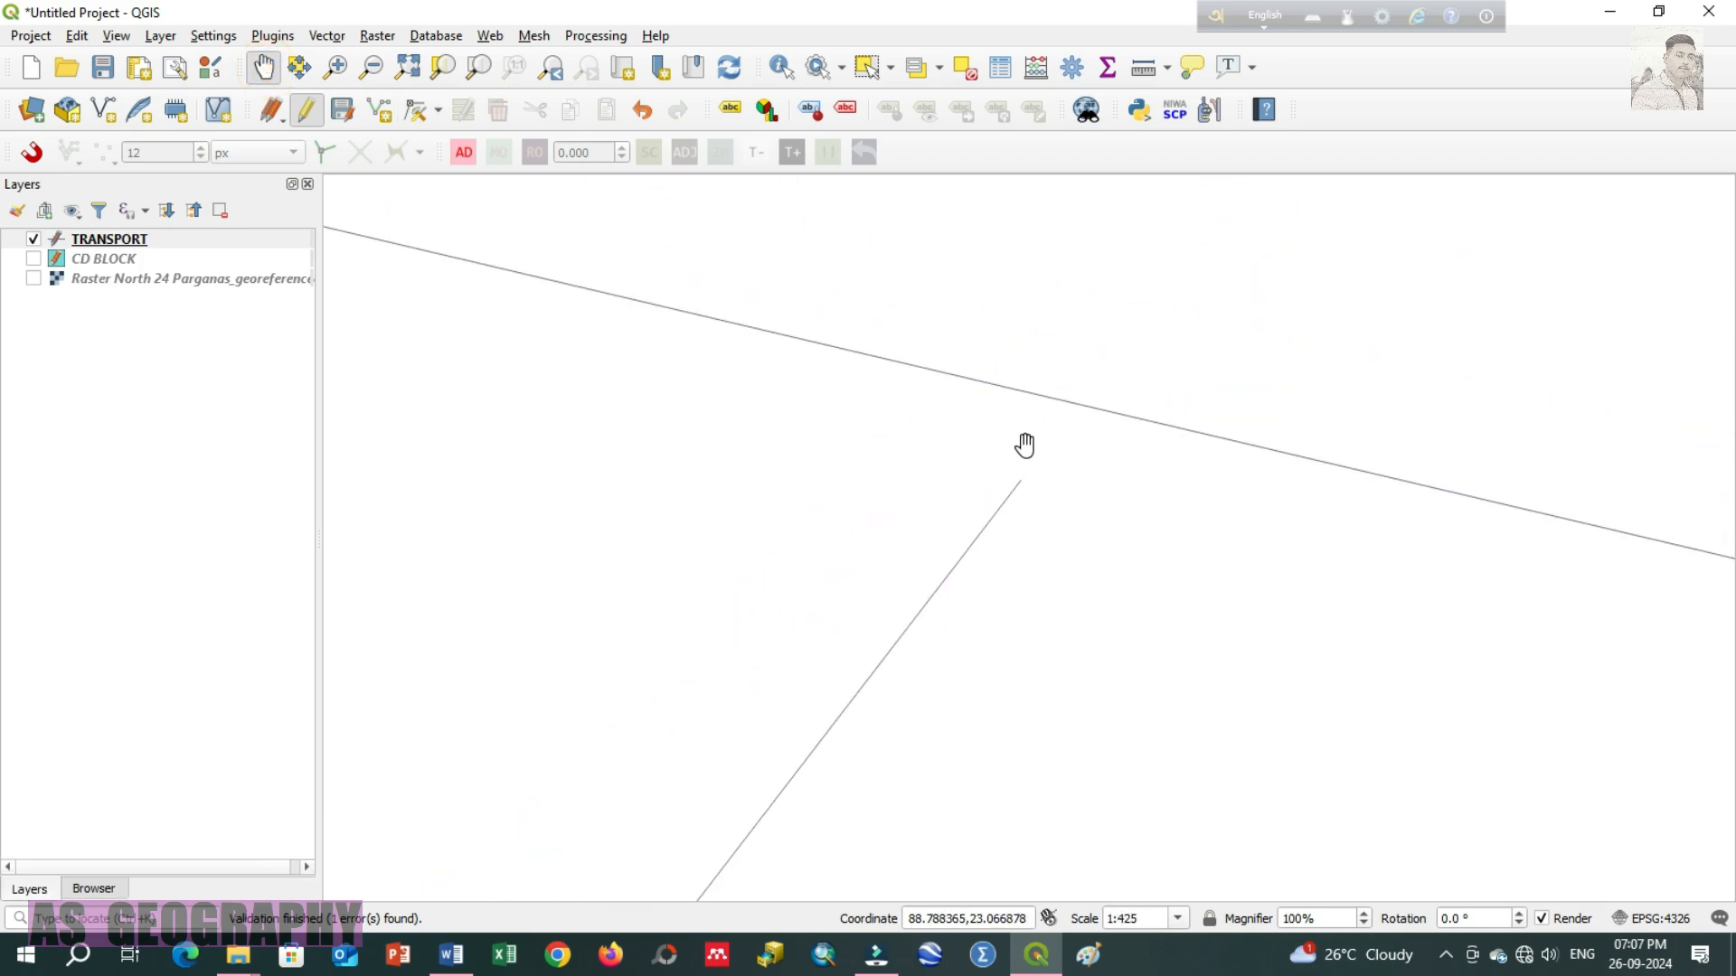
{"action": "left_click", "coordinate": [415, 112]}
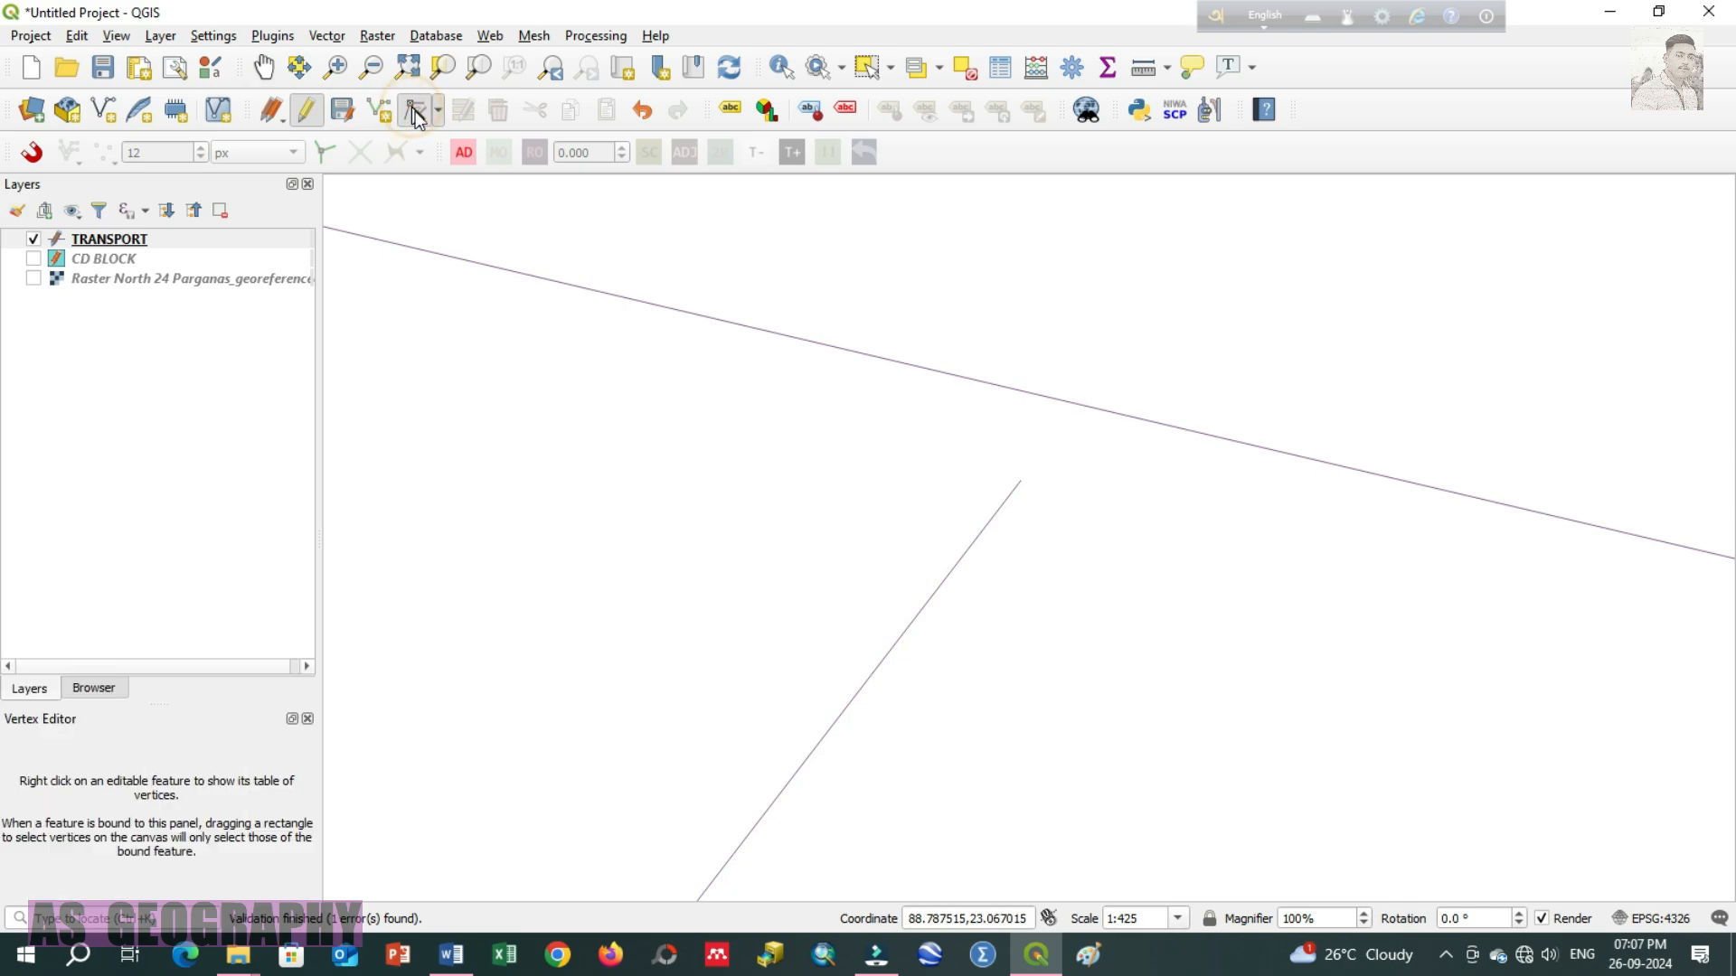
{"action": "left_click", "coordinate": [1019, 480]}
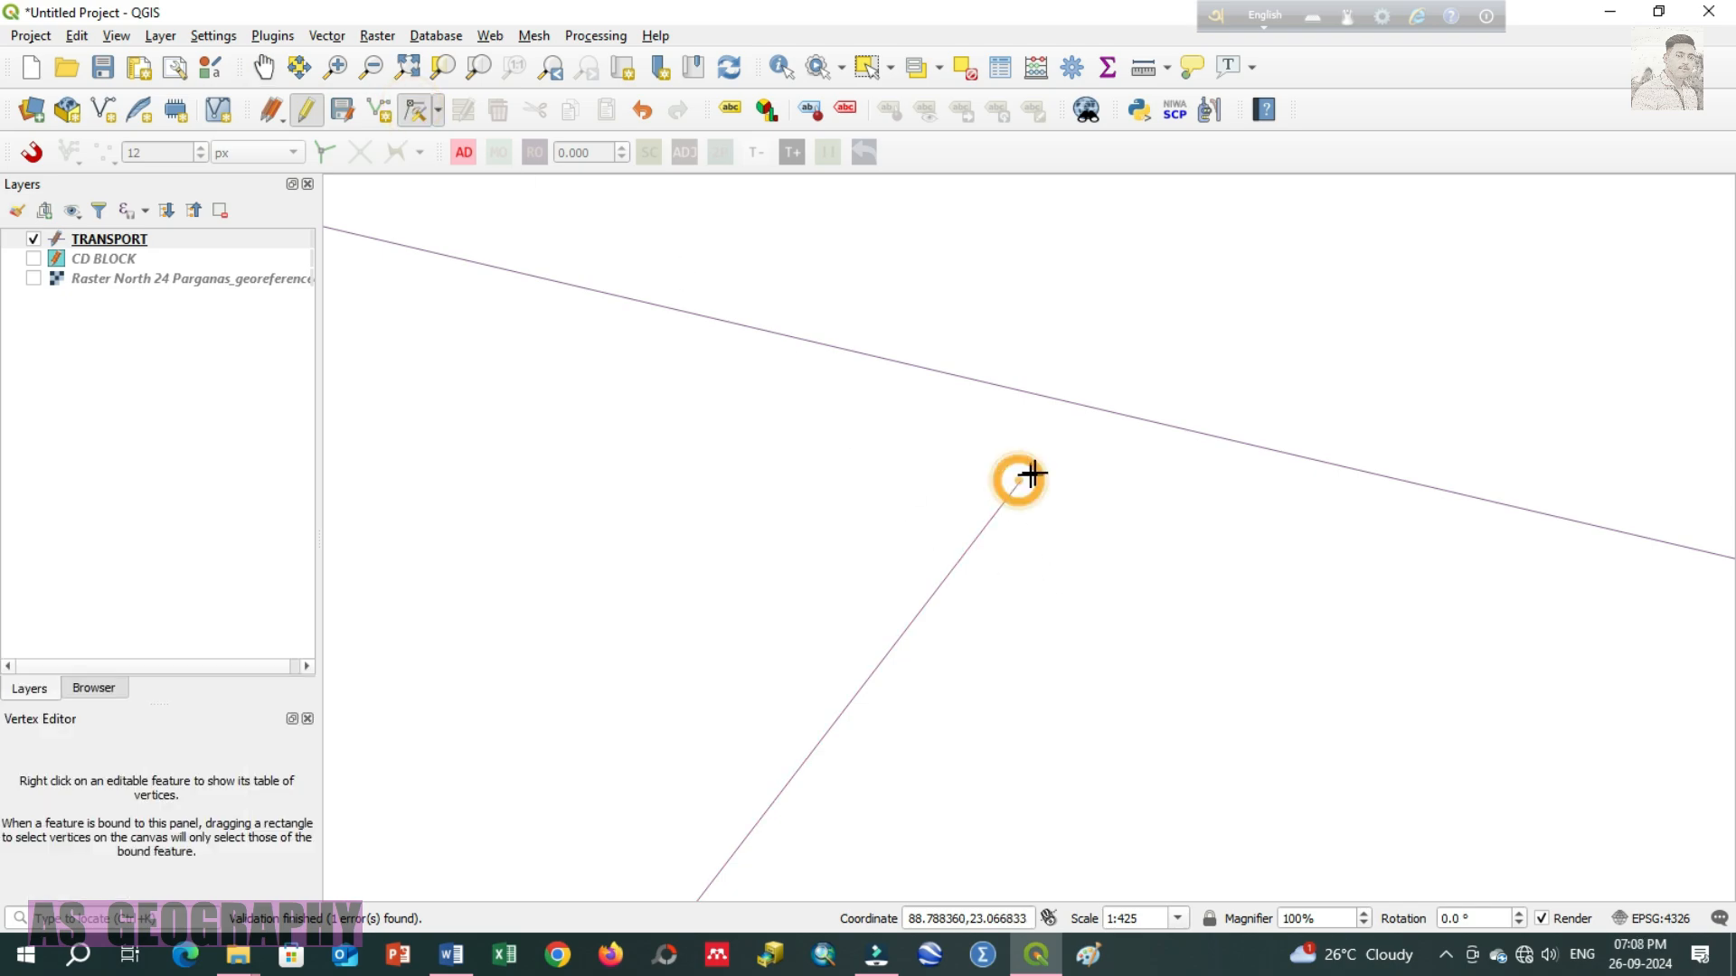
{"action": "left_click", "coordinate": [1066, 403]}
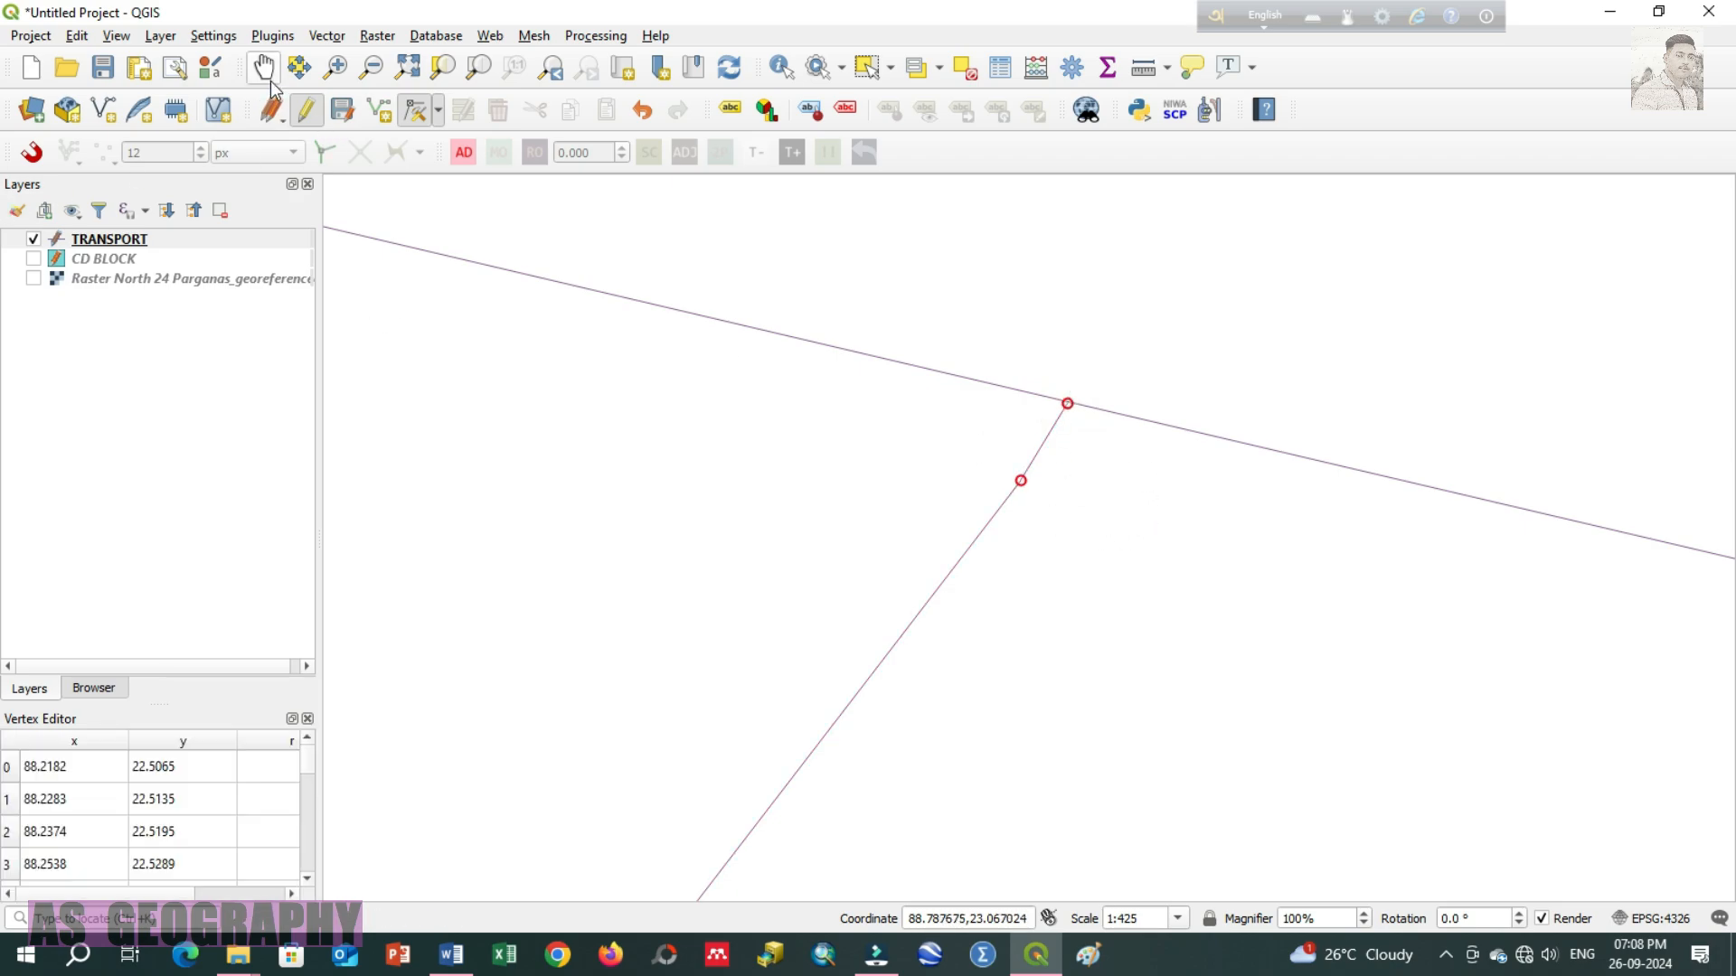
Step: Examine the joined road ends at close range and the full extent of the TRANSPORT layer
{"action": "left_click", "coordinate": [263, 68]}
{"action": "scroll", "coordinate": [887, 500], "scroll_direction": "up", "scroll_amount": 3}
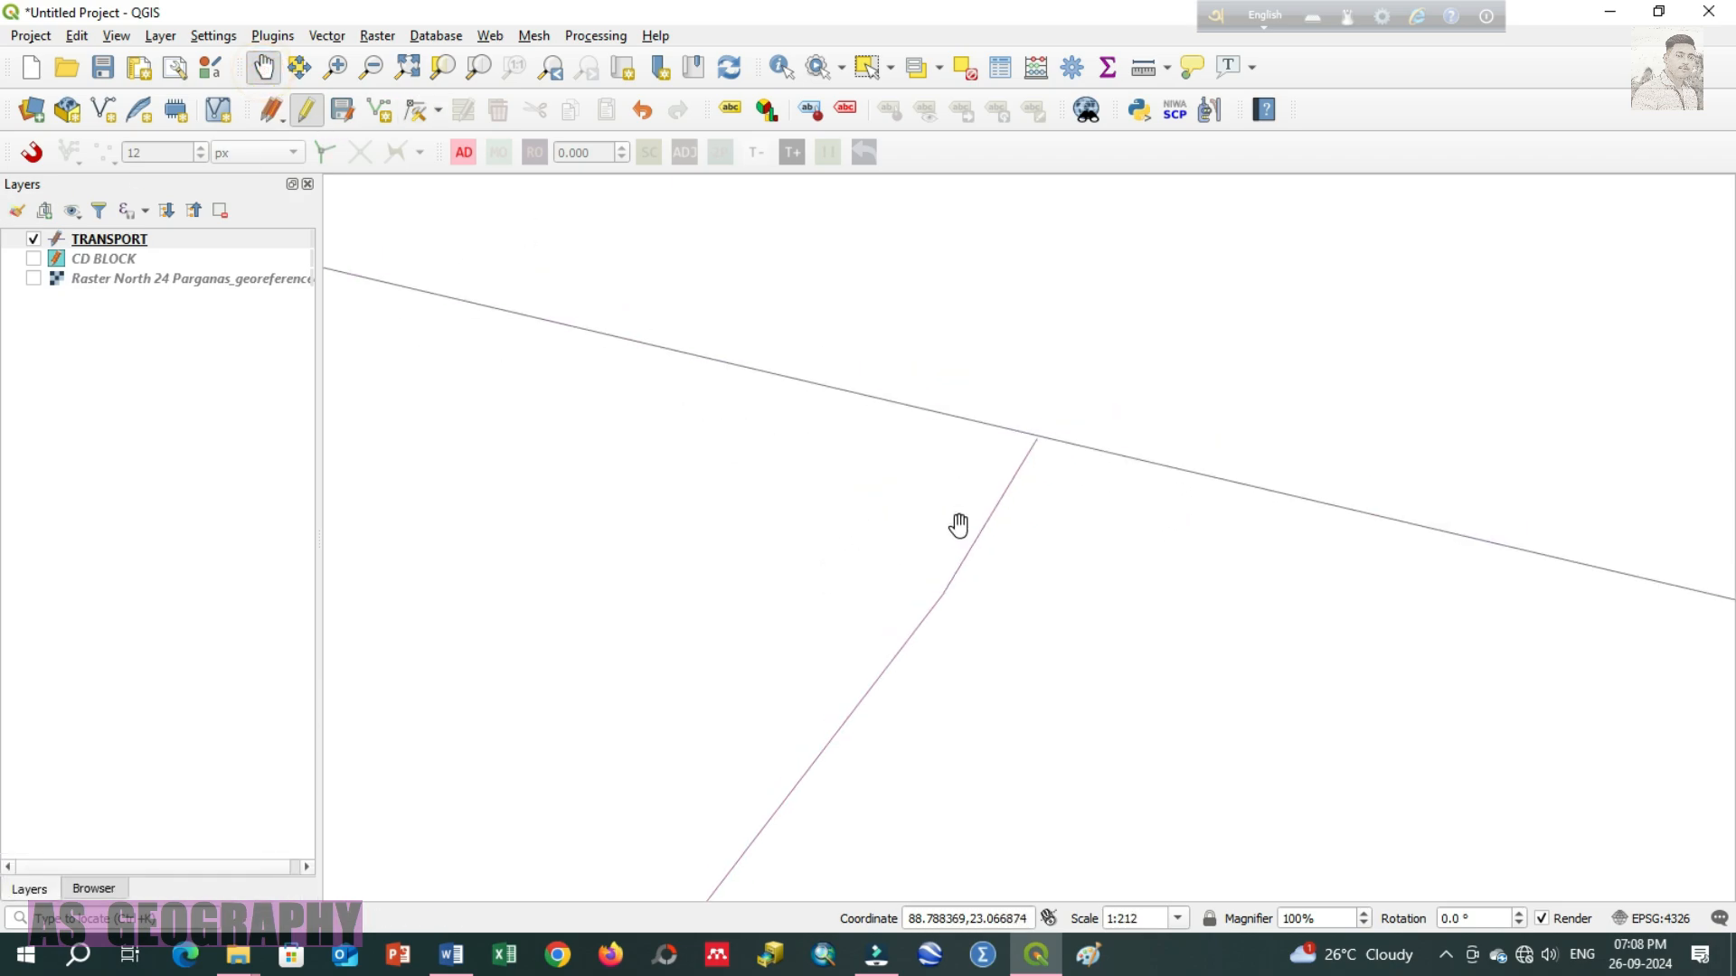
{"action": "scroll", "coordinate": [964, 519], "scroll_direction": "down", "scroll_amount": 1}
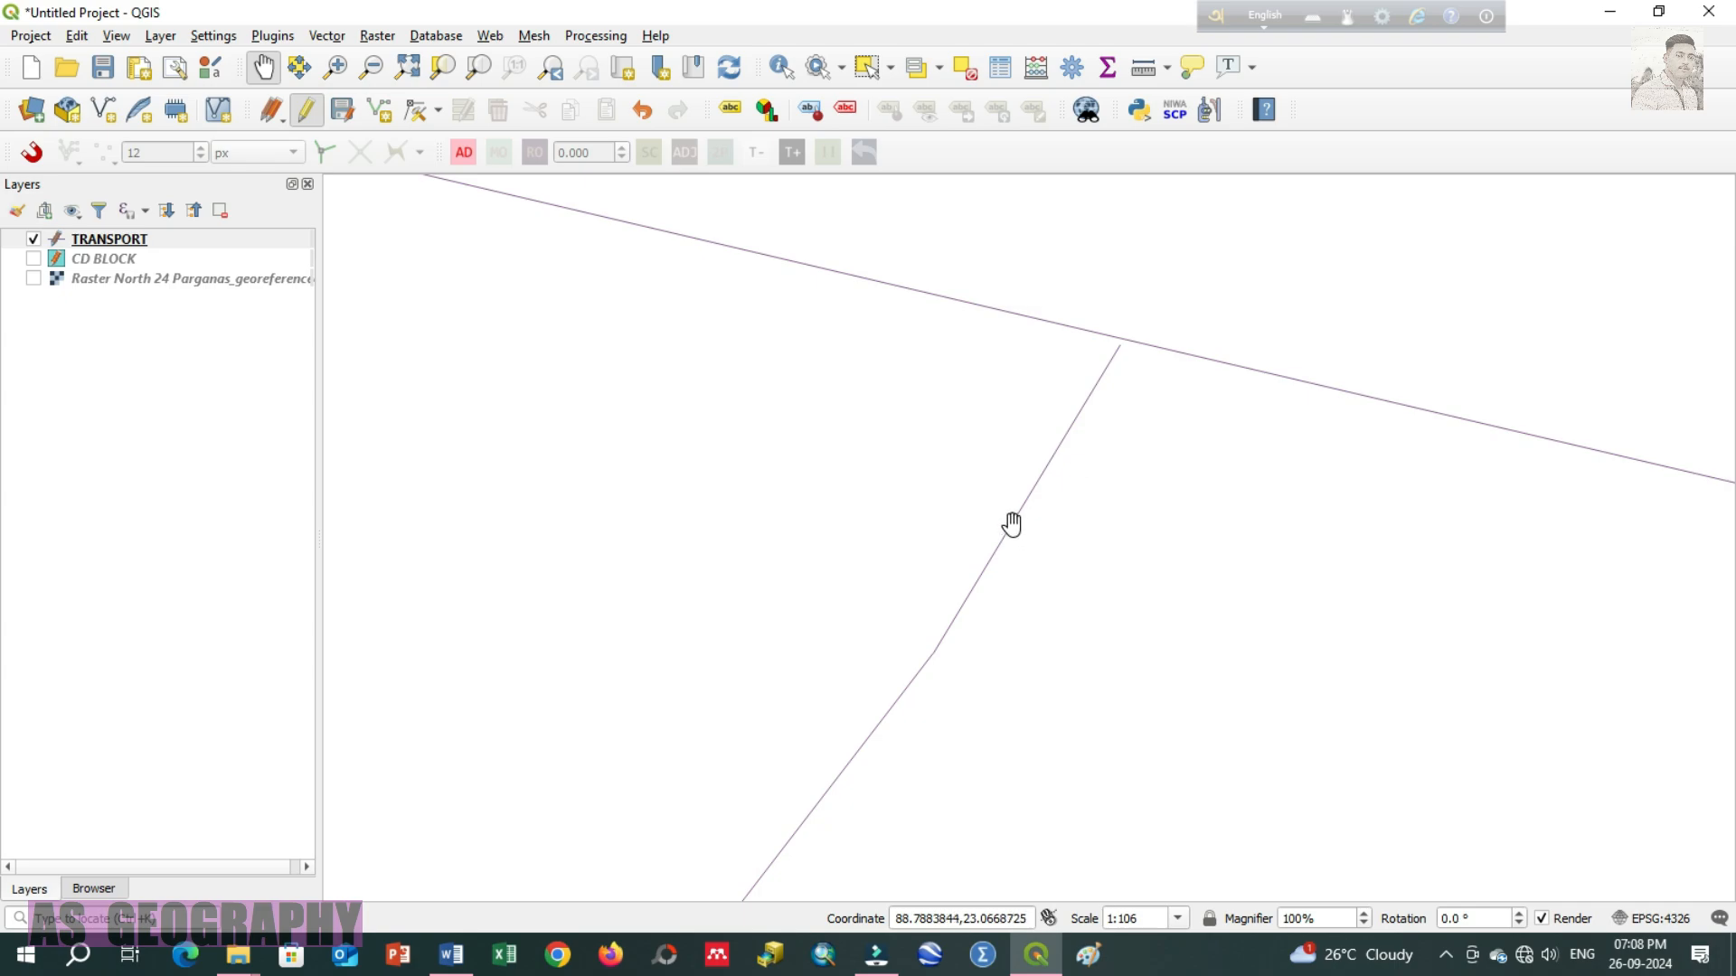
{"action": "scroll", "coordinate": [1011, 524], "scroll_direction": "down", "scroll_amount": 2}
{"action": "left_click_drag", "start_coordinate": [960, 552], "coordinate": [1177, 392]}
{"action": "left_click_drag", "start_coordinate": [969, 504], "coordinate": [1038, 419]}
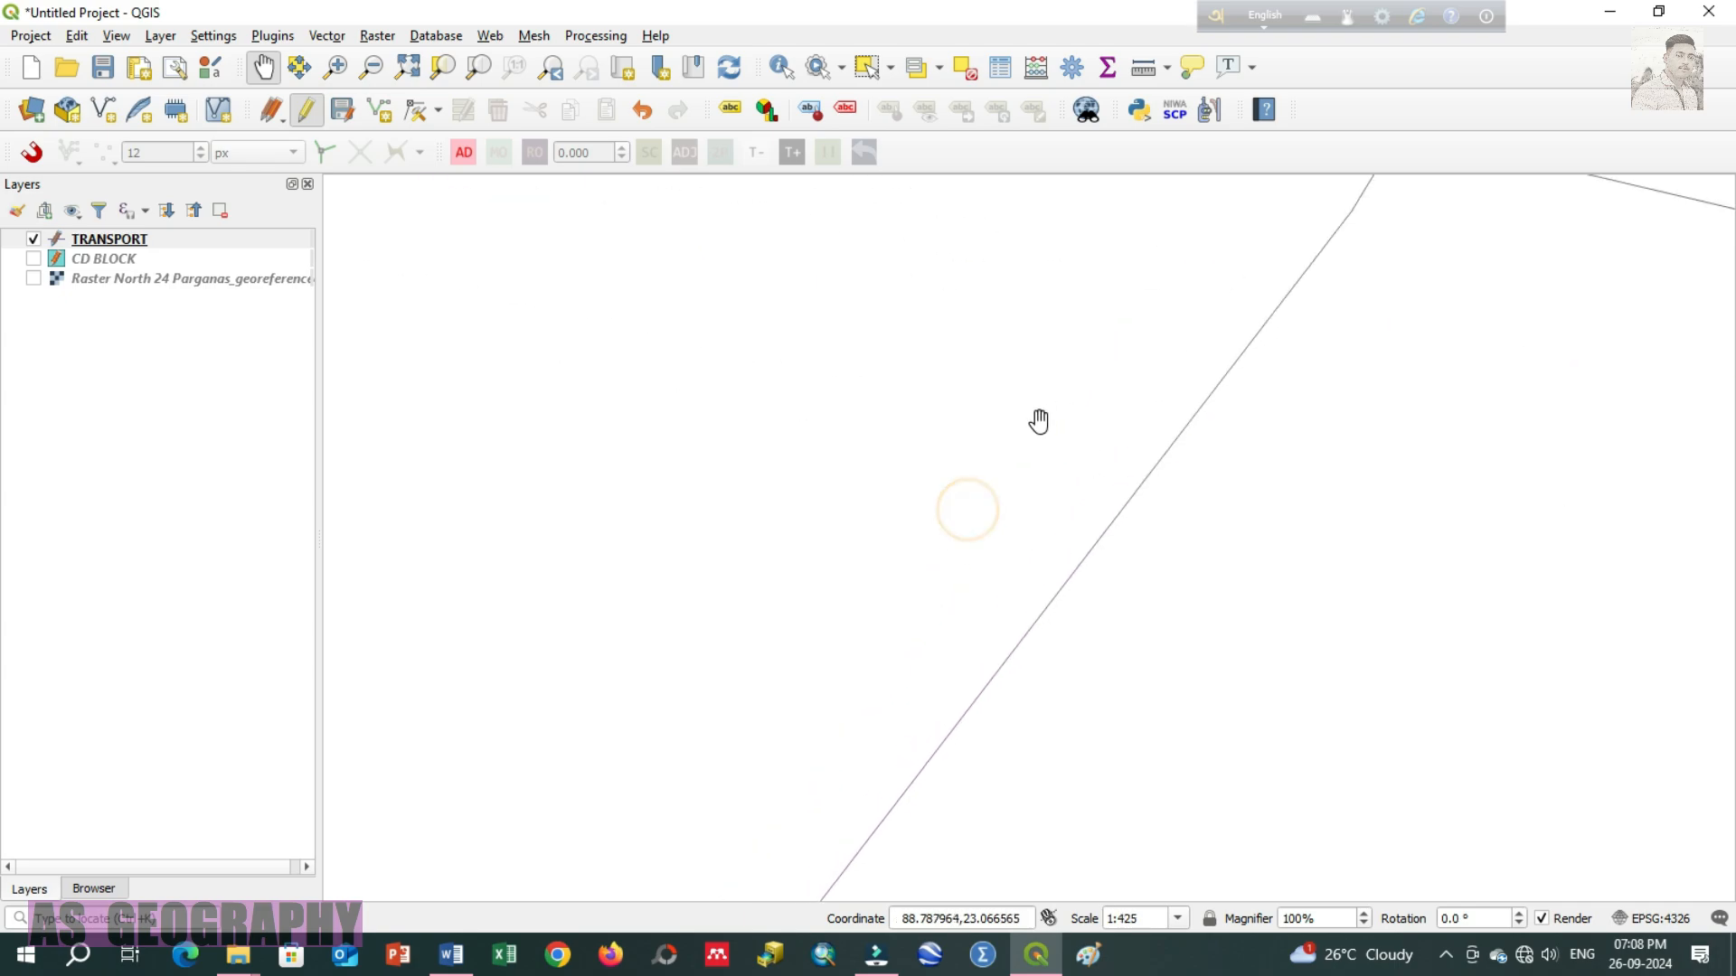
{"action": "right_click", "coordinate": [113, 242]}
{"action": "left_click", "coordinate": [167, 245]}
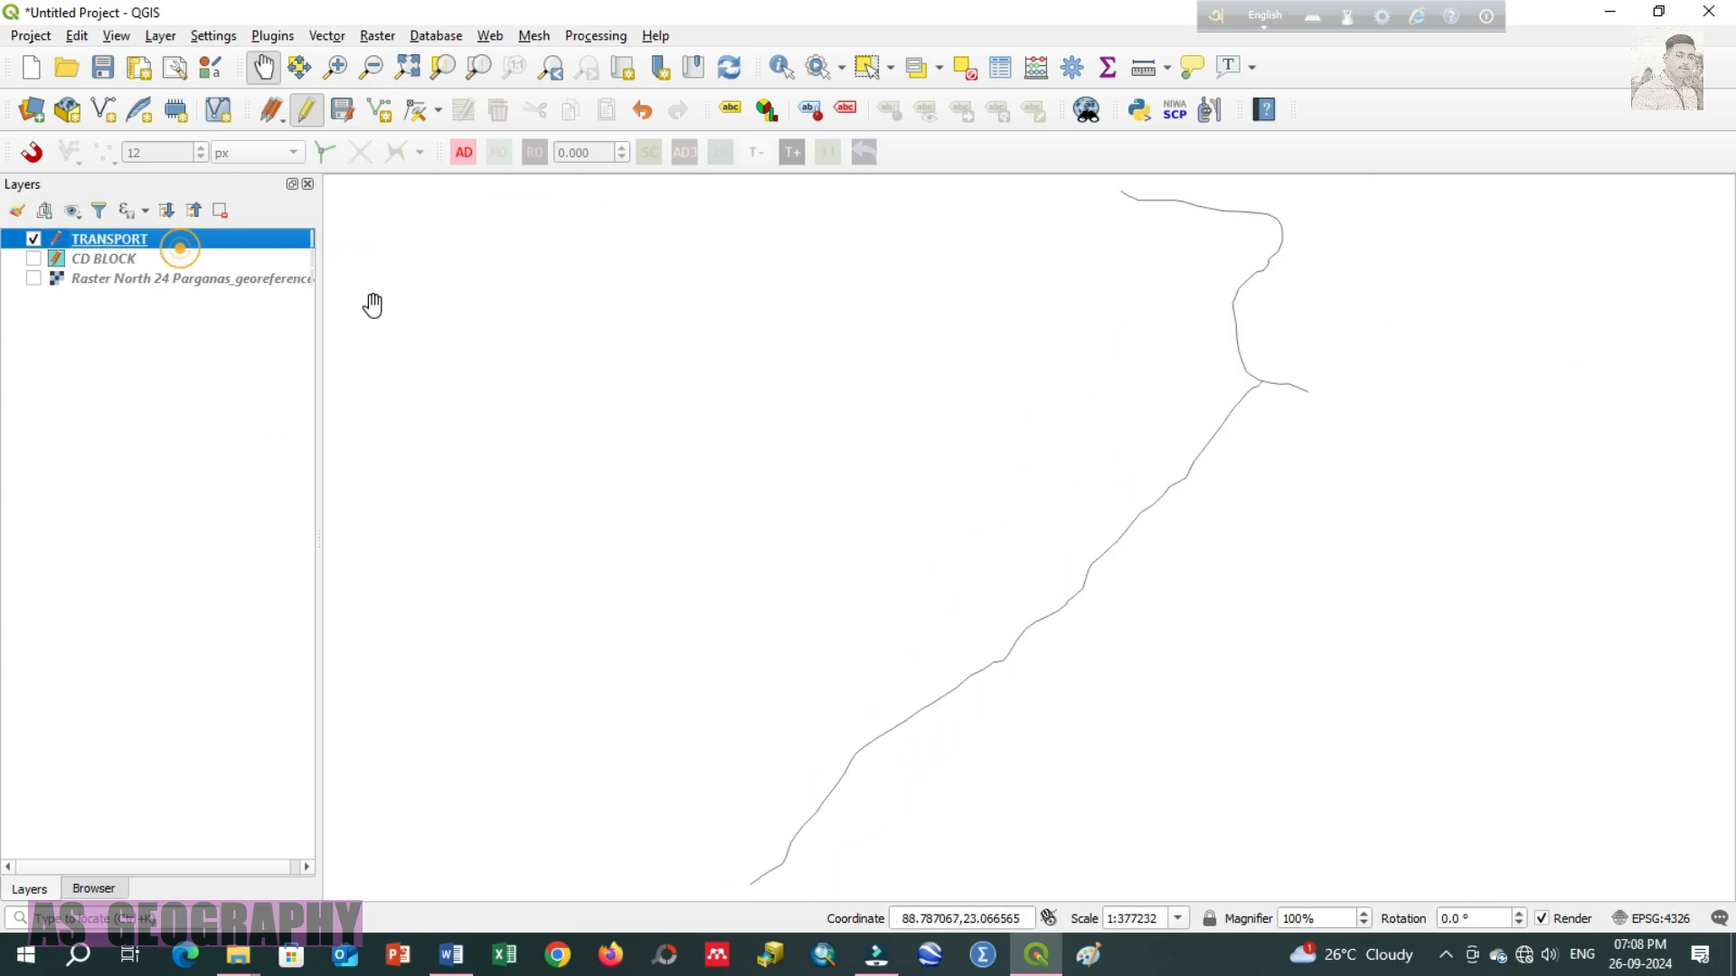
{"action": "scroll", "coordinate": [1034, 461], "scroll_direction": "down", "scroll_amount": 1}
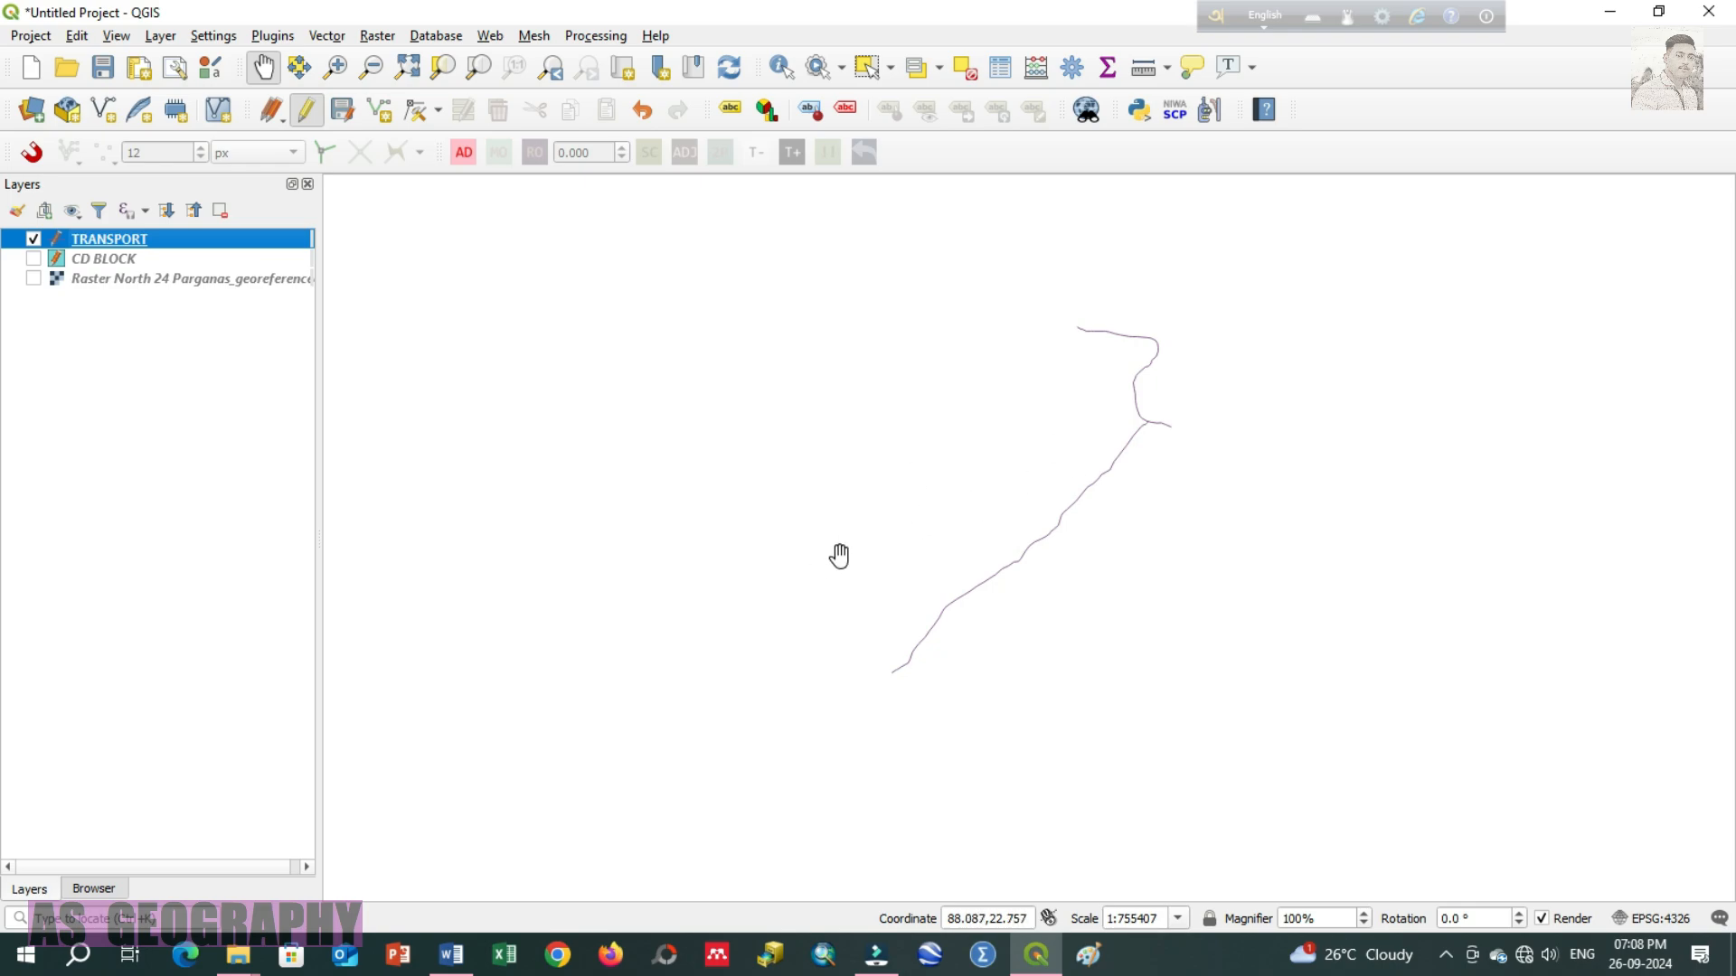
Step: Display the georeferenced North 24 Parganas raster beneath the TRANSPORT lines again
{"action": "left_click", "coordinate": [33, 279]}
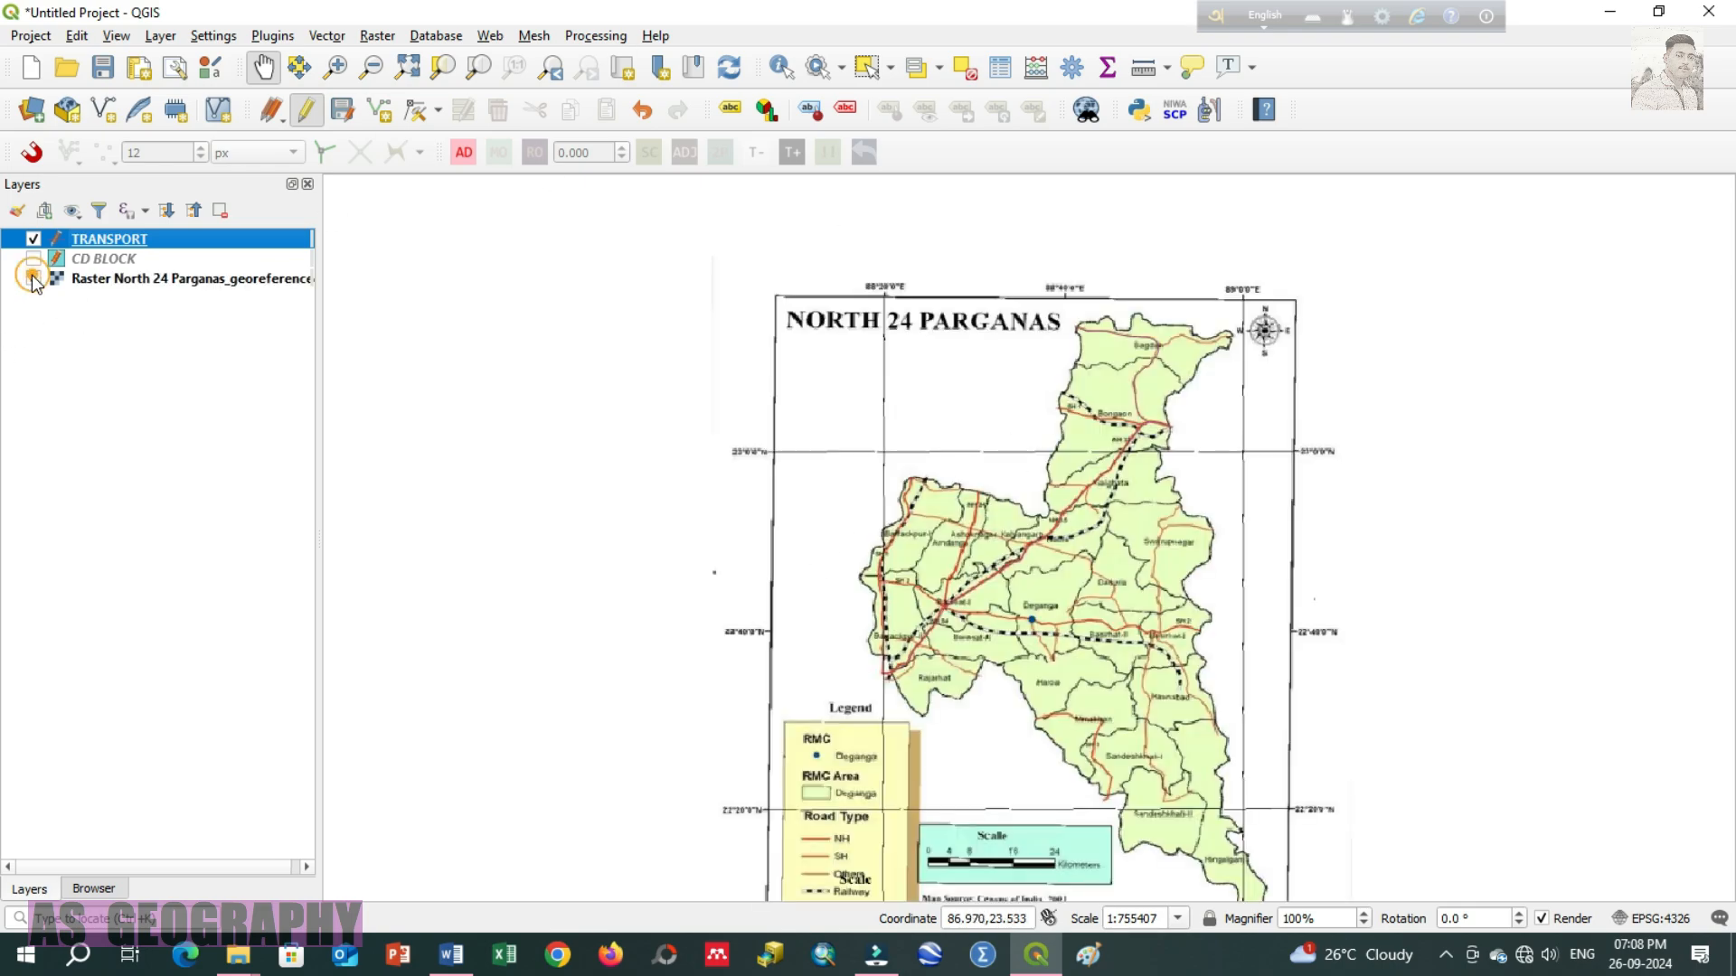
{"action": "left_click", "coordinate": [33, 279]}
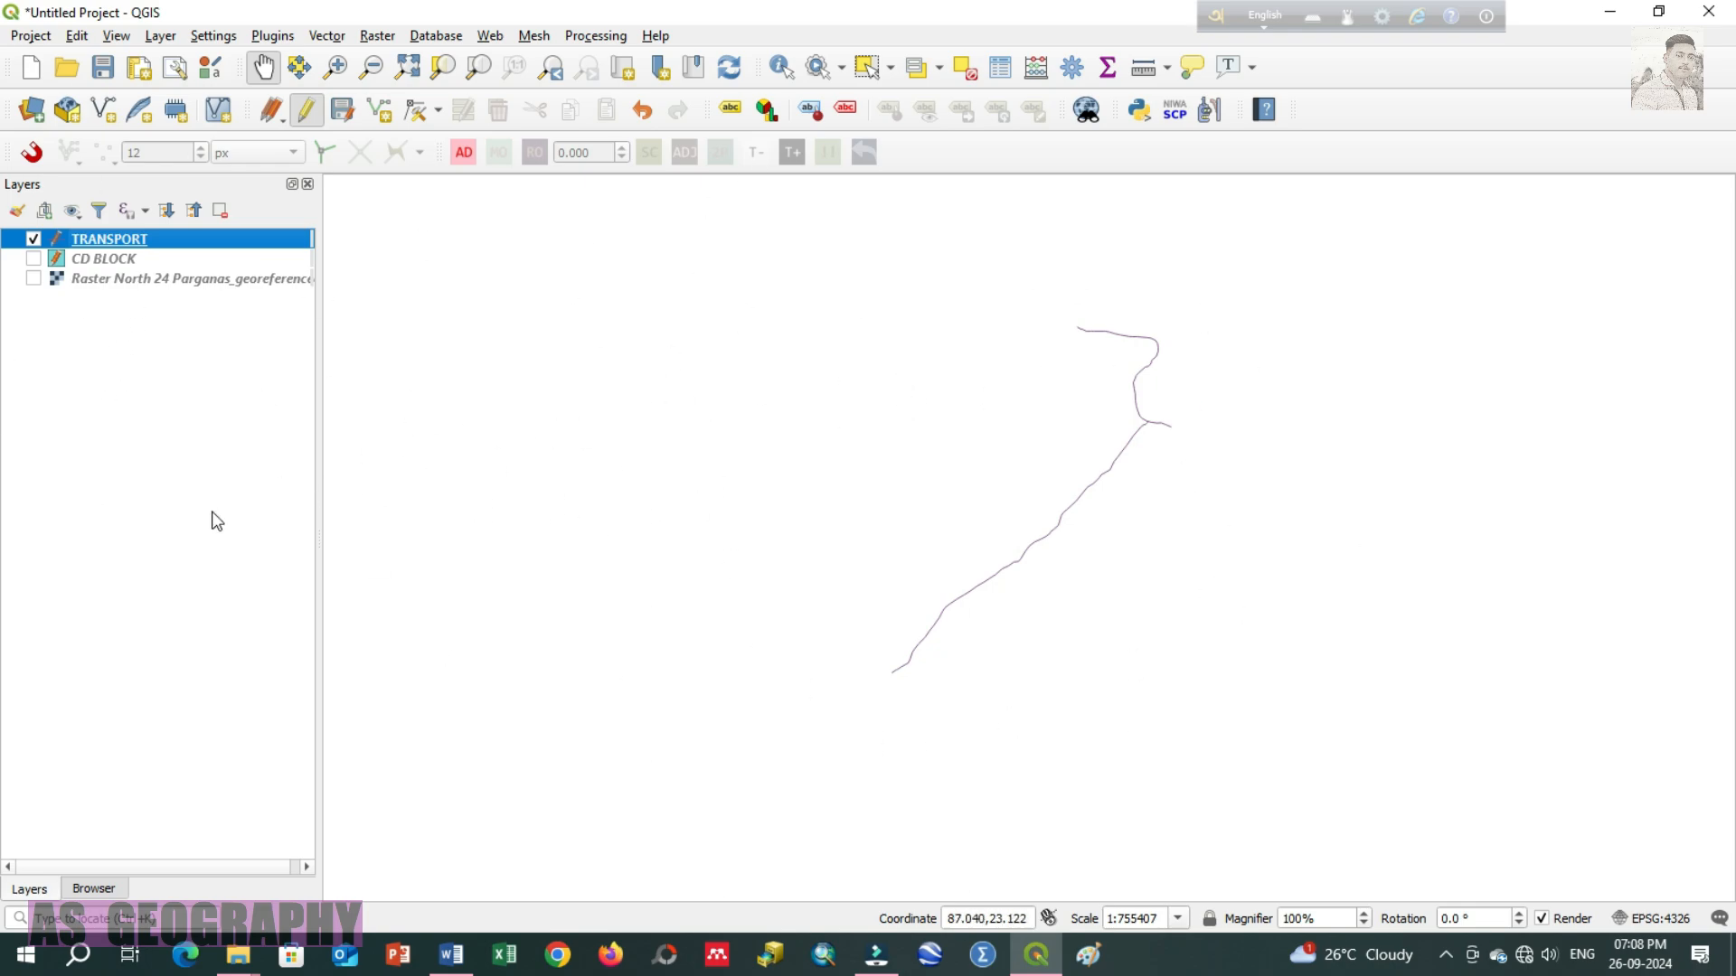
{"action": "left_click", "coordinate": [161, 470]}
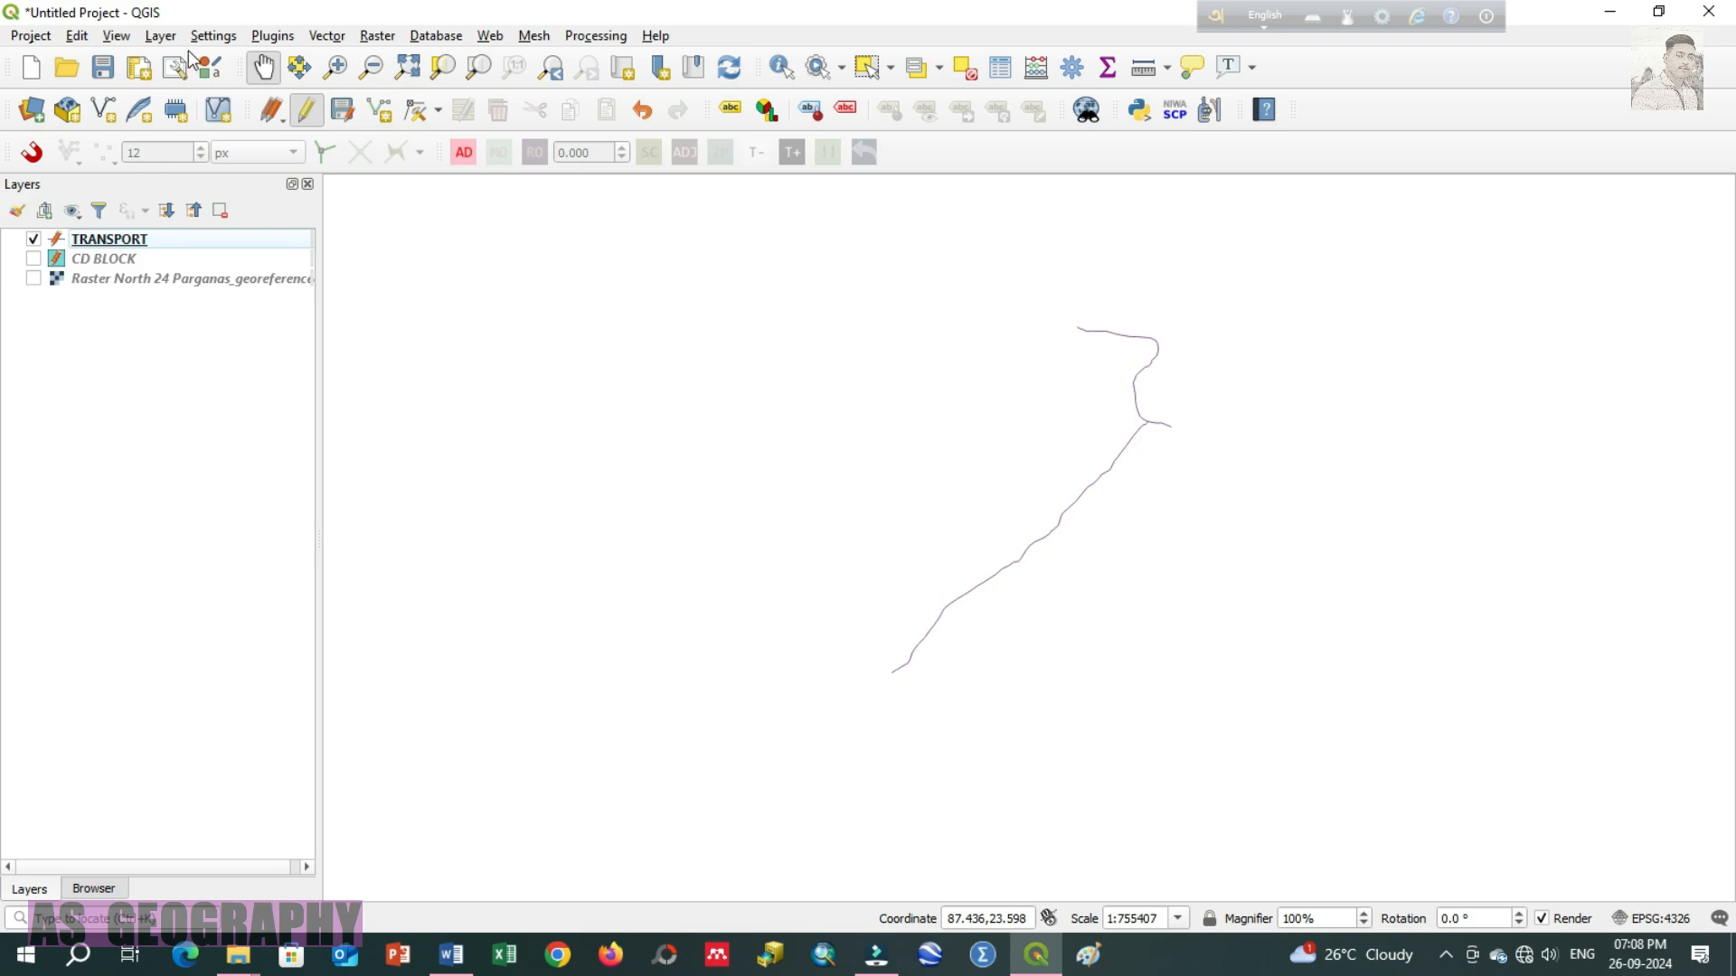
{"action": "left_click", "coordinate": [34, 279]}
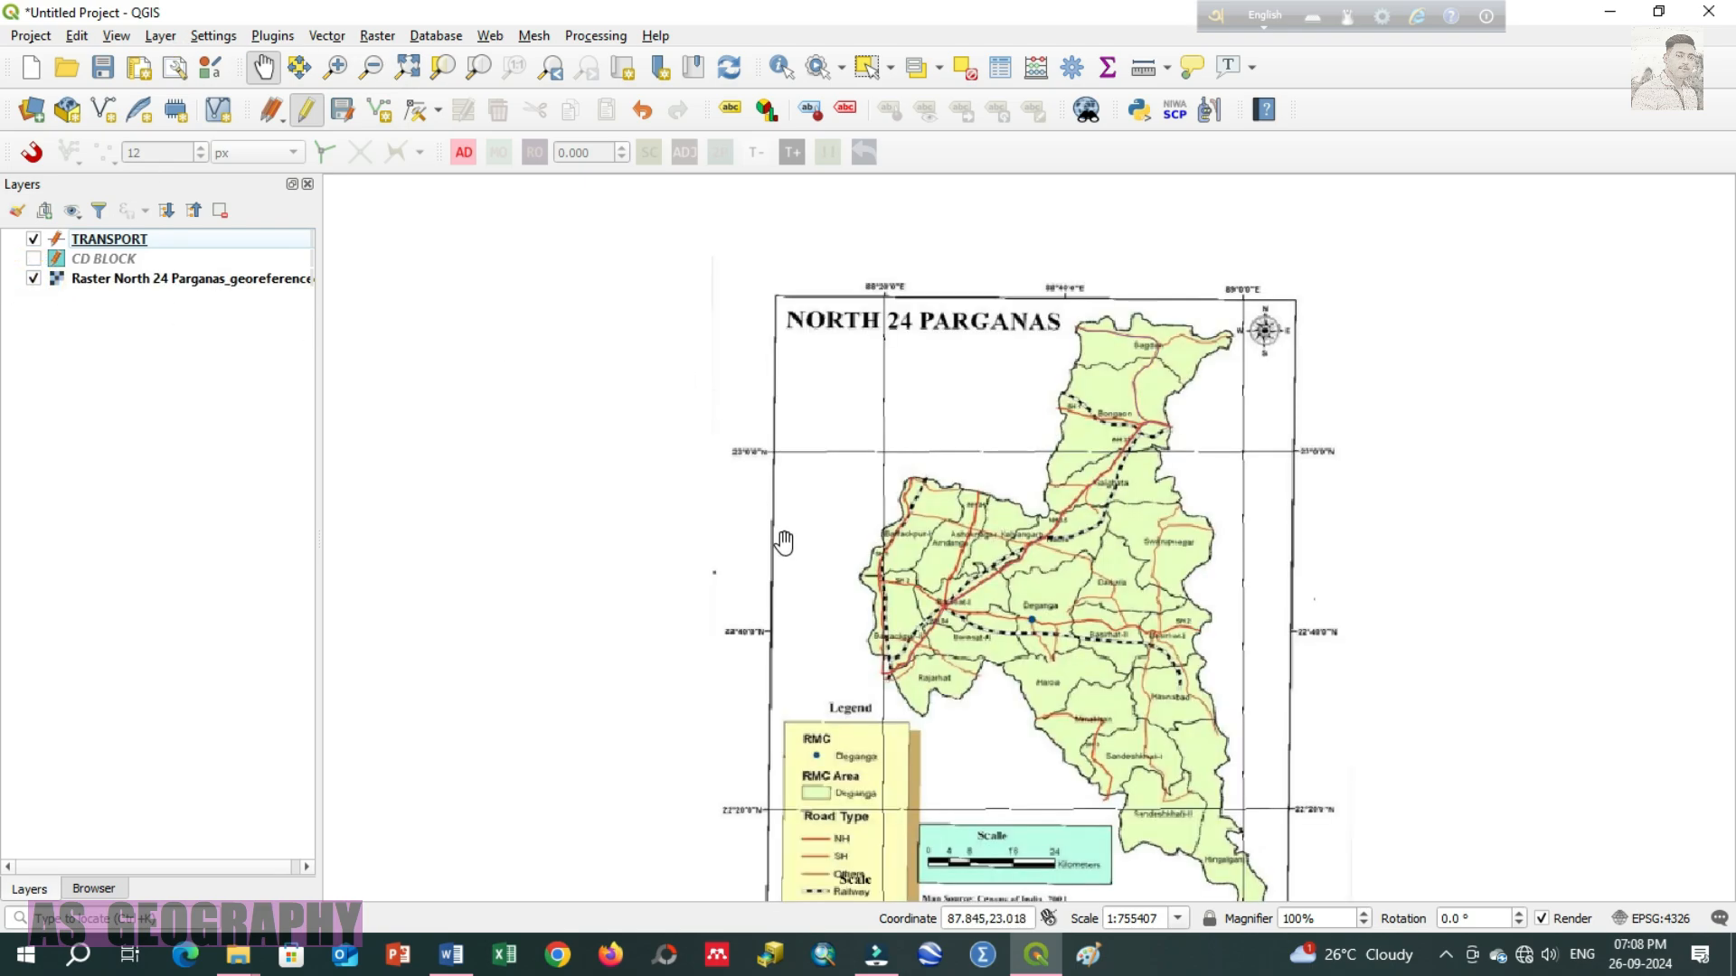
{"action": "scroll", "coordinate": [974, 577], "scroll_direction": "up", "scroll_amount": 2}
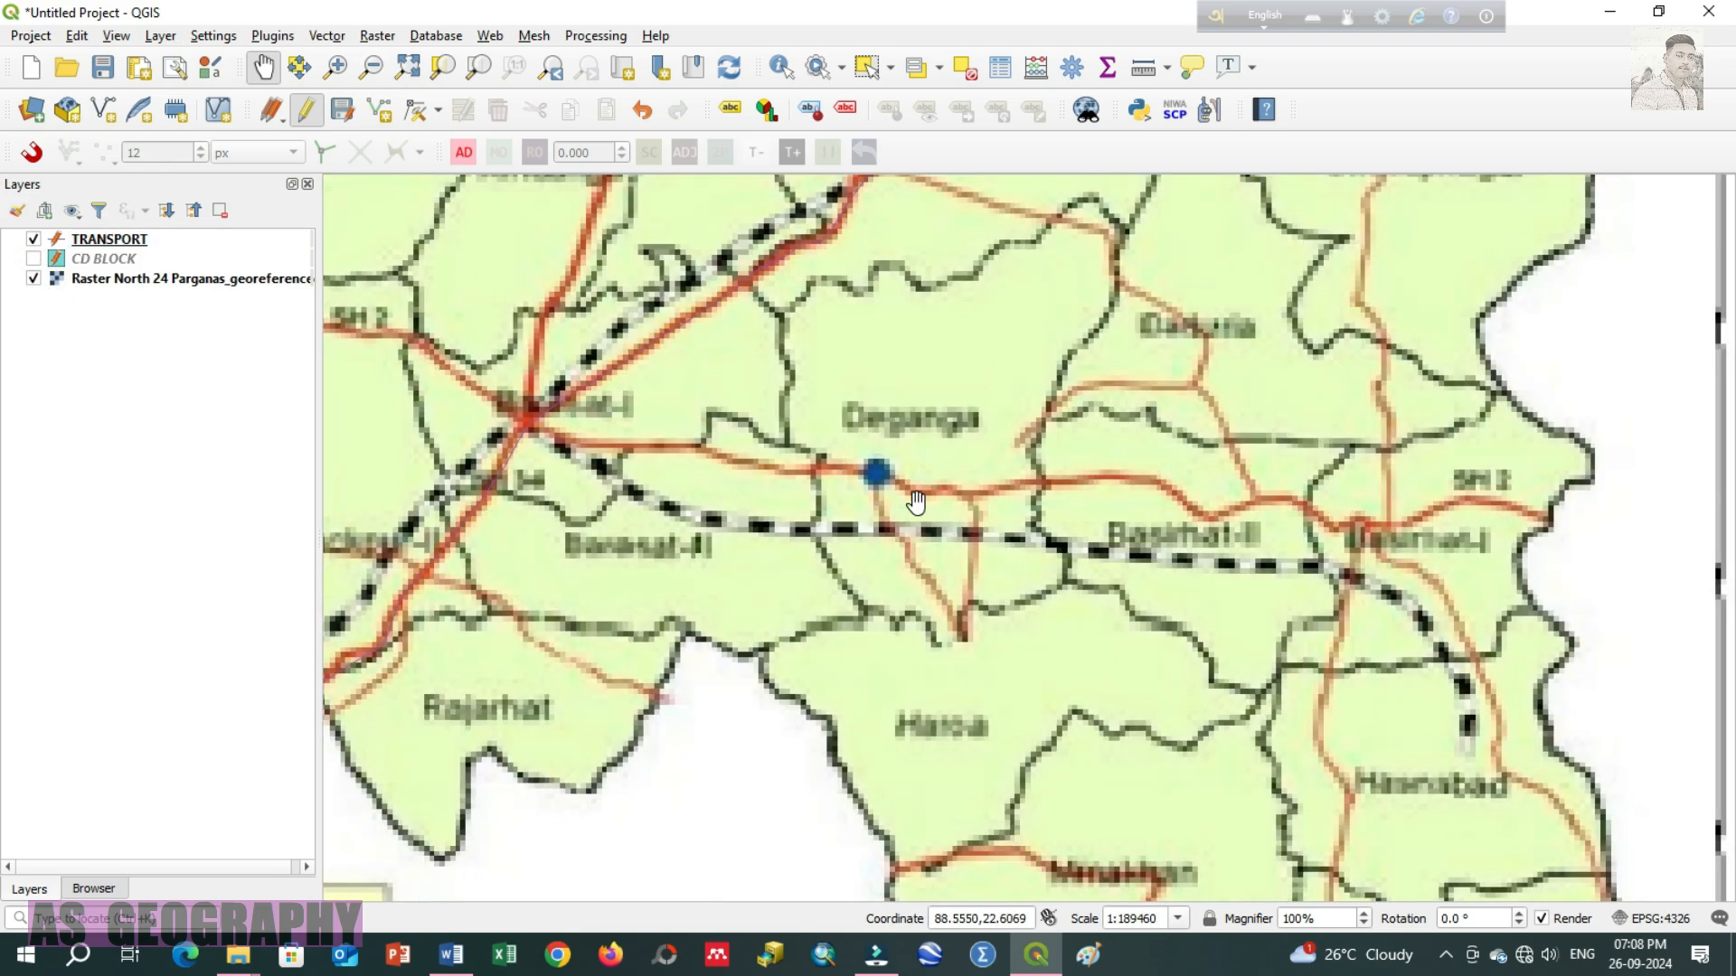
{"action": "left_click_drag", "start_coordinate": [859, 489], "coordinate": [881, 524]}
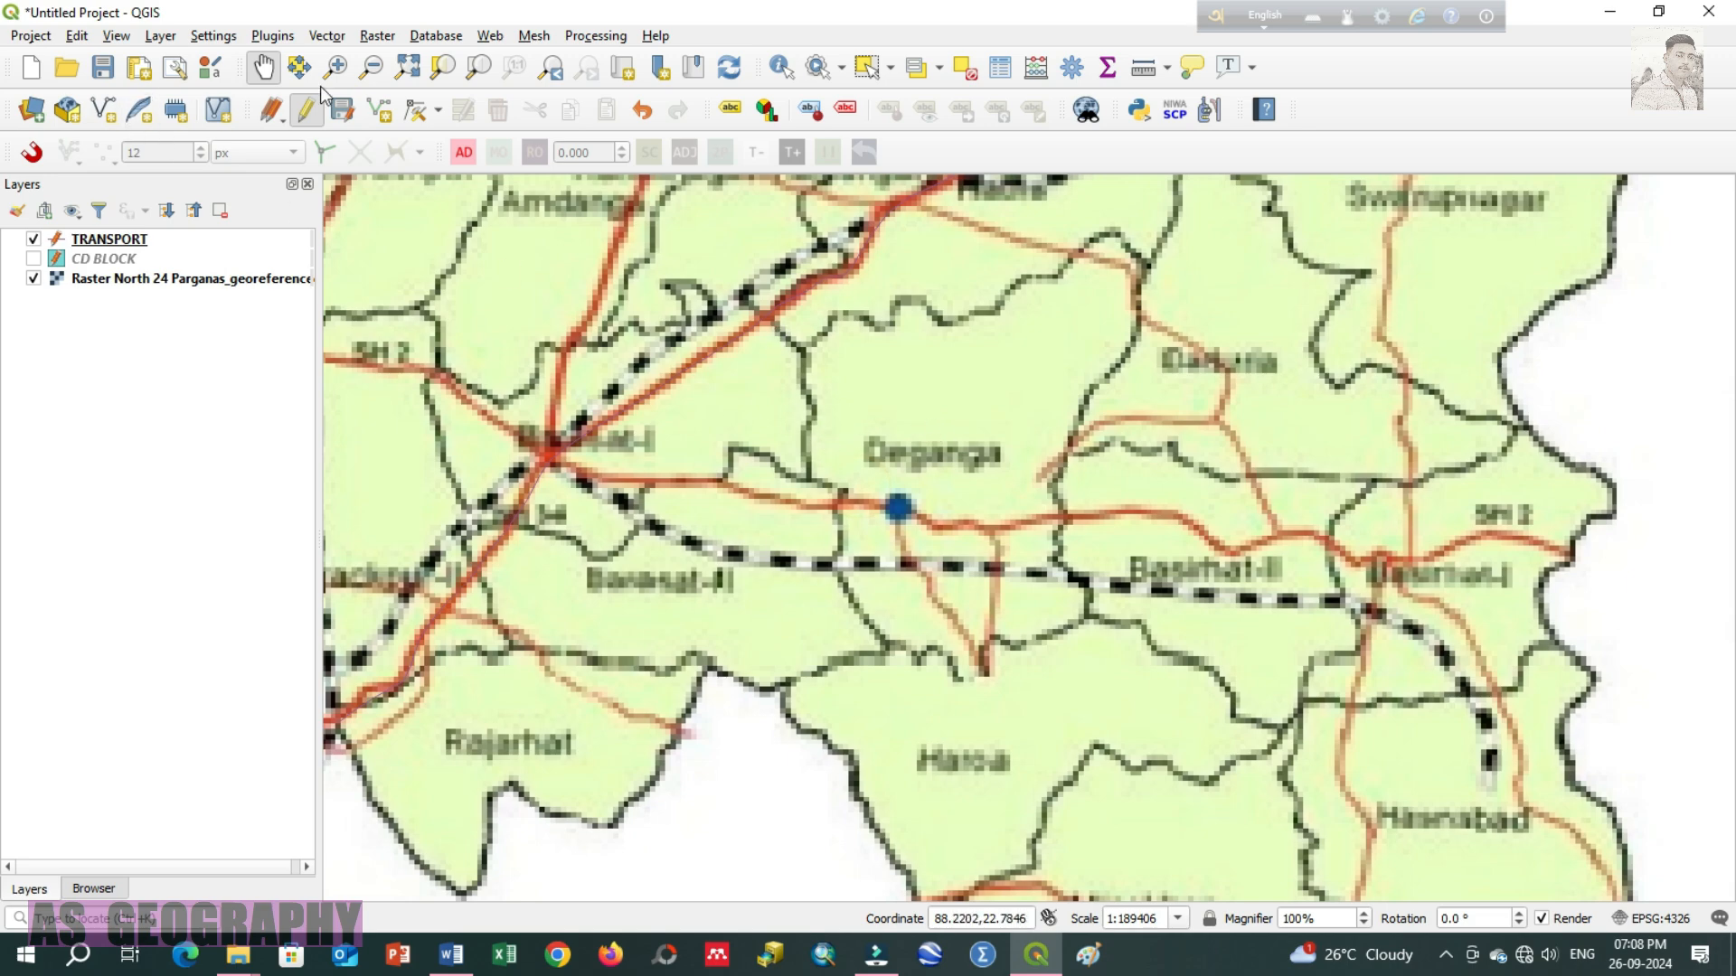
Step: Begin a new shapefile layer with the file name TOWN and Point geometry
{"action": "left_click", "coordinate": [162, 36]}
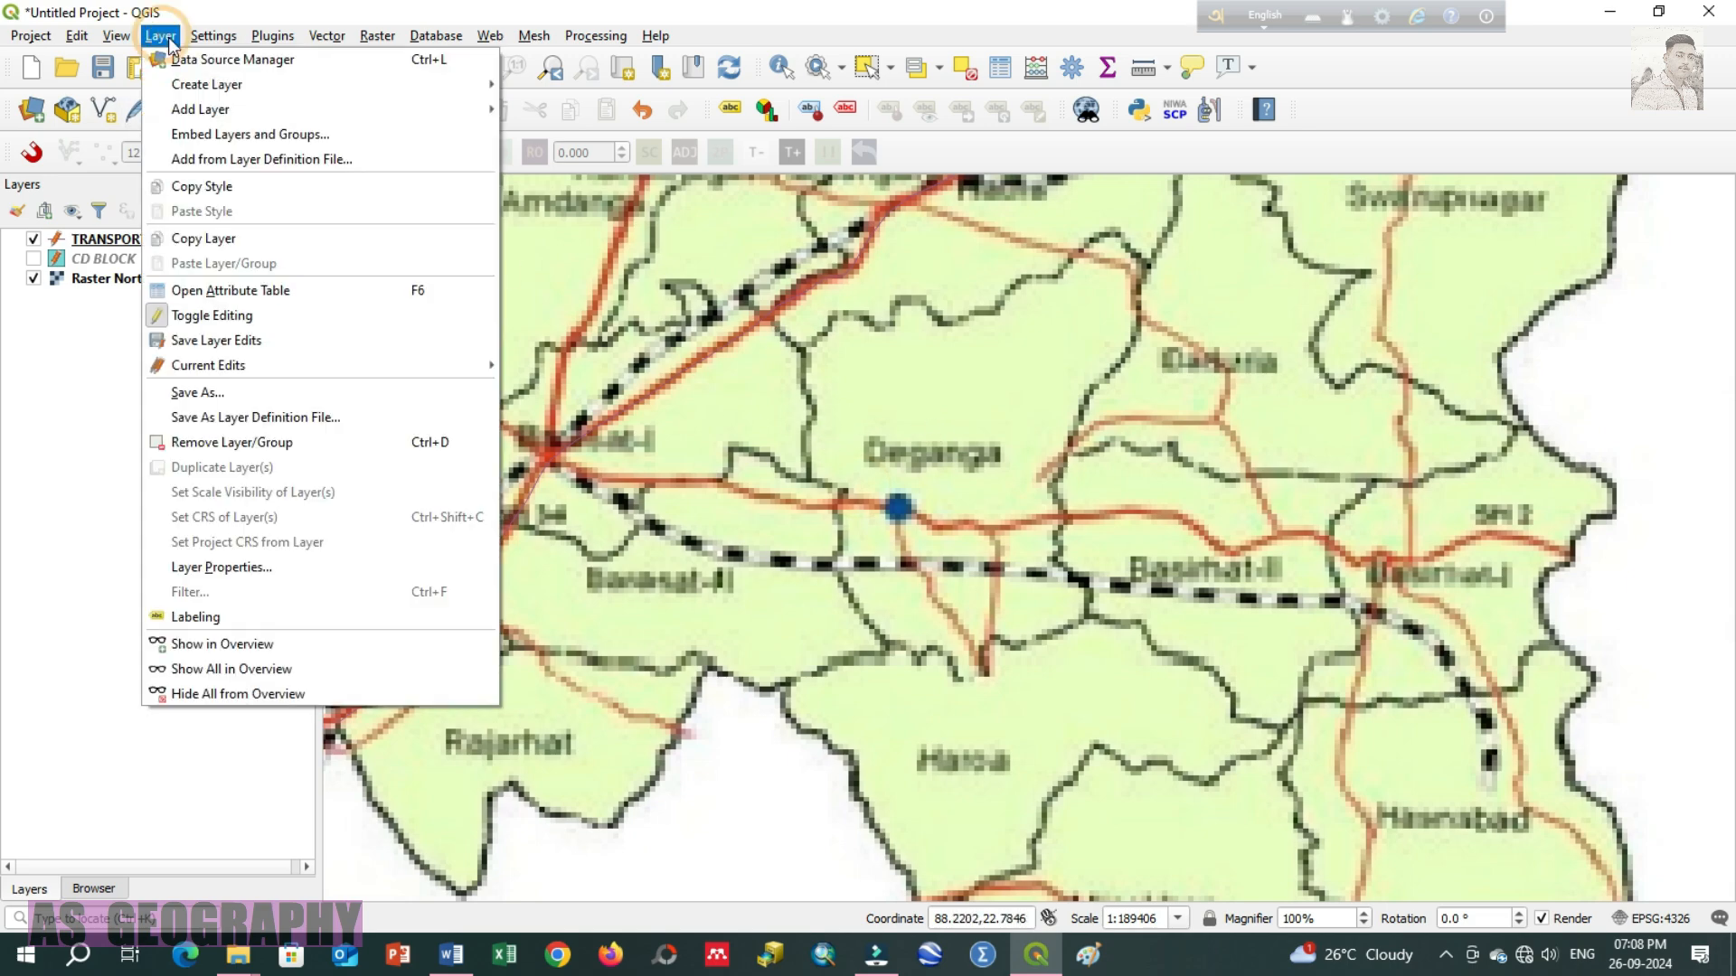
{"action": "mouse_move", "coordinate": [207, 84]}
{"action": "left_click", "coordinate": [579, 109]}
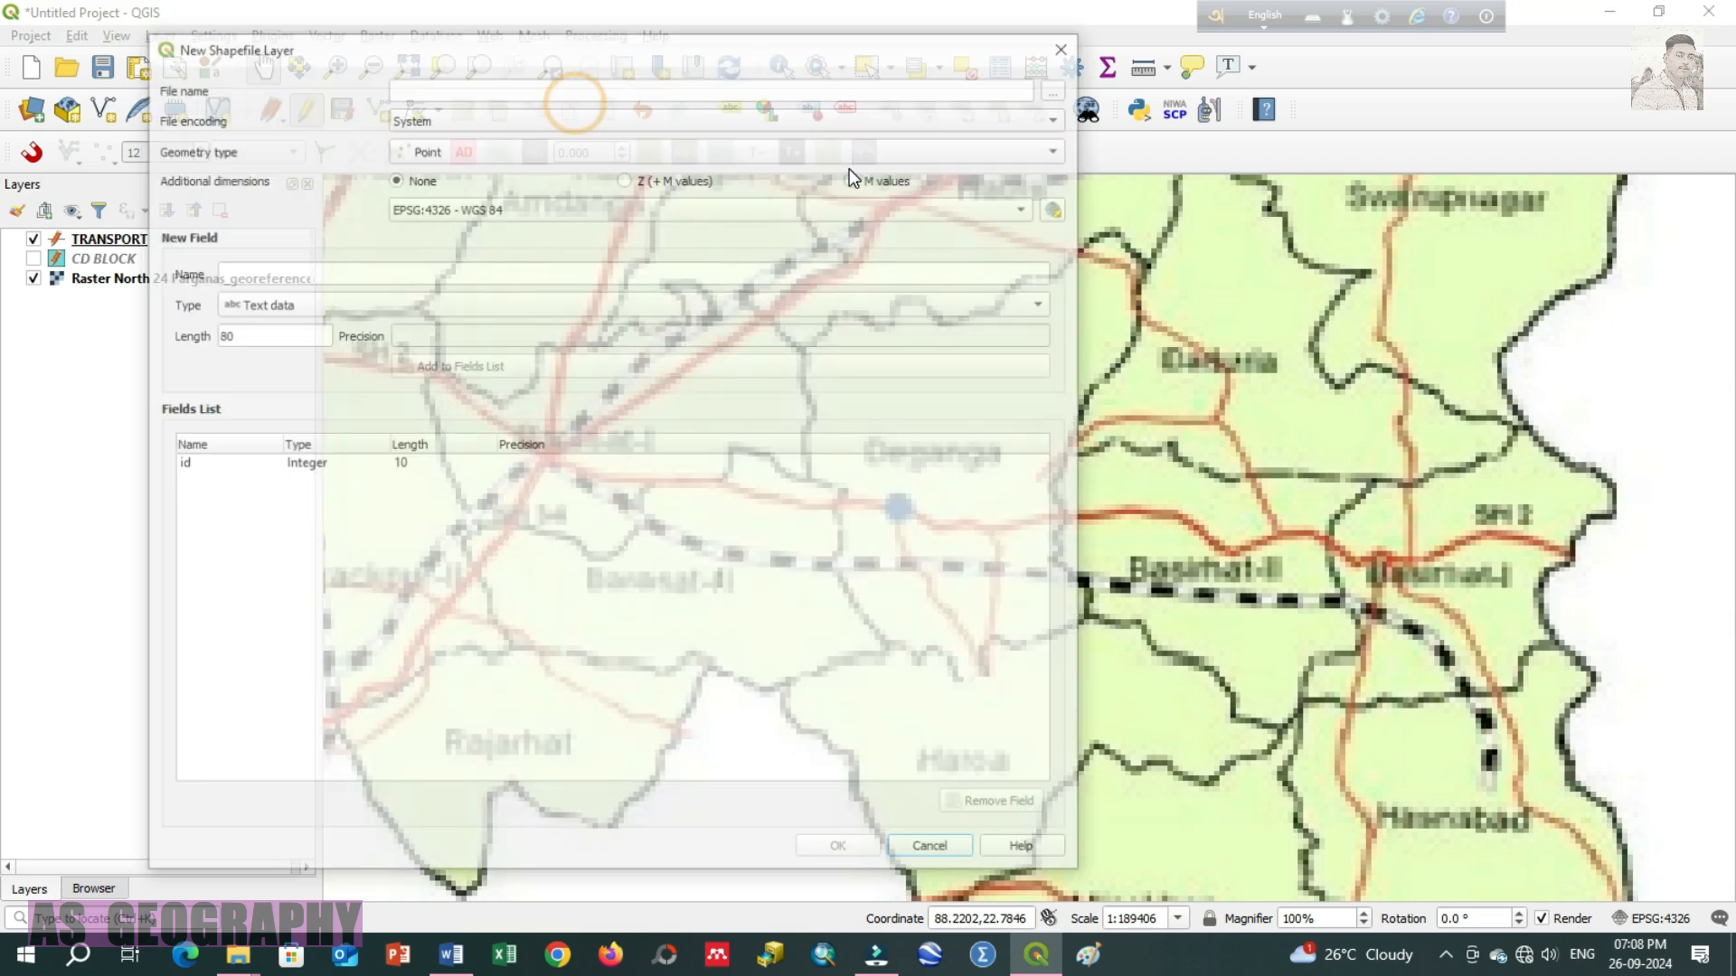
{"action": "left_click", "coordinate": [484, 86]}
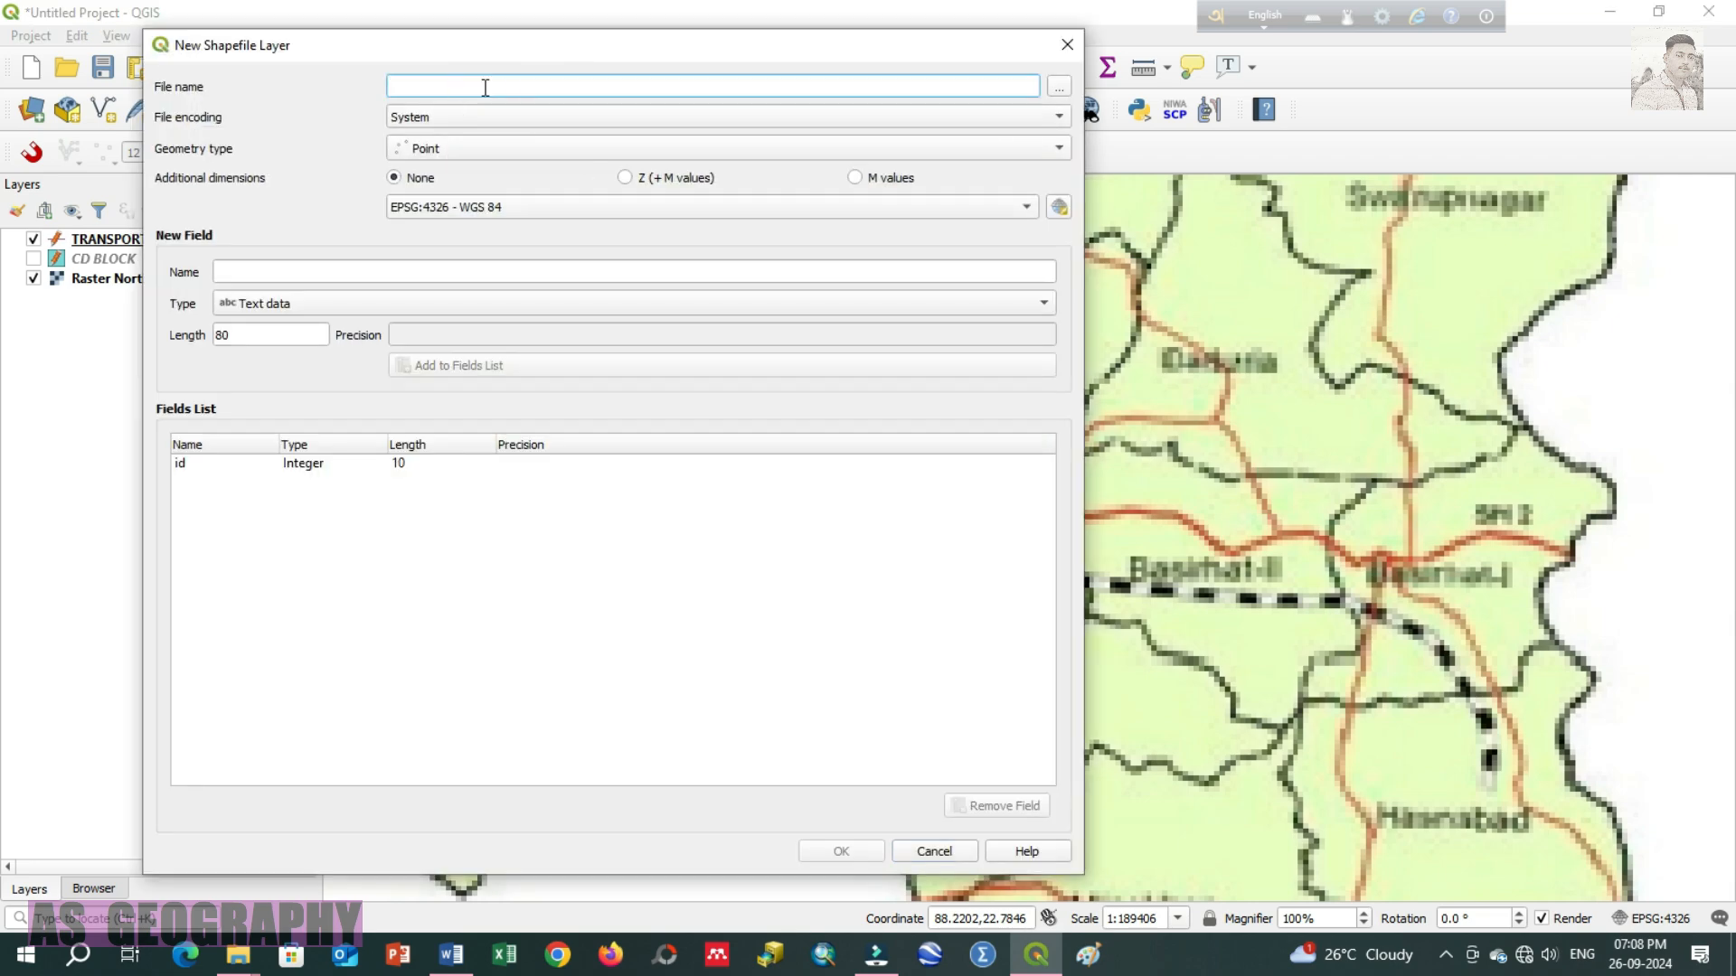
{"action": "type", "text": "TOWN"}
{"action": "left_click", "coordinate": [438, 149]}
{"action": "left_click", "coordinate": [471, 151]}
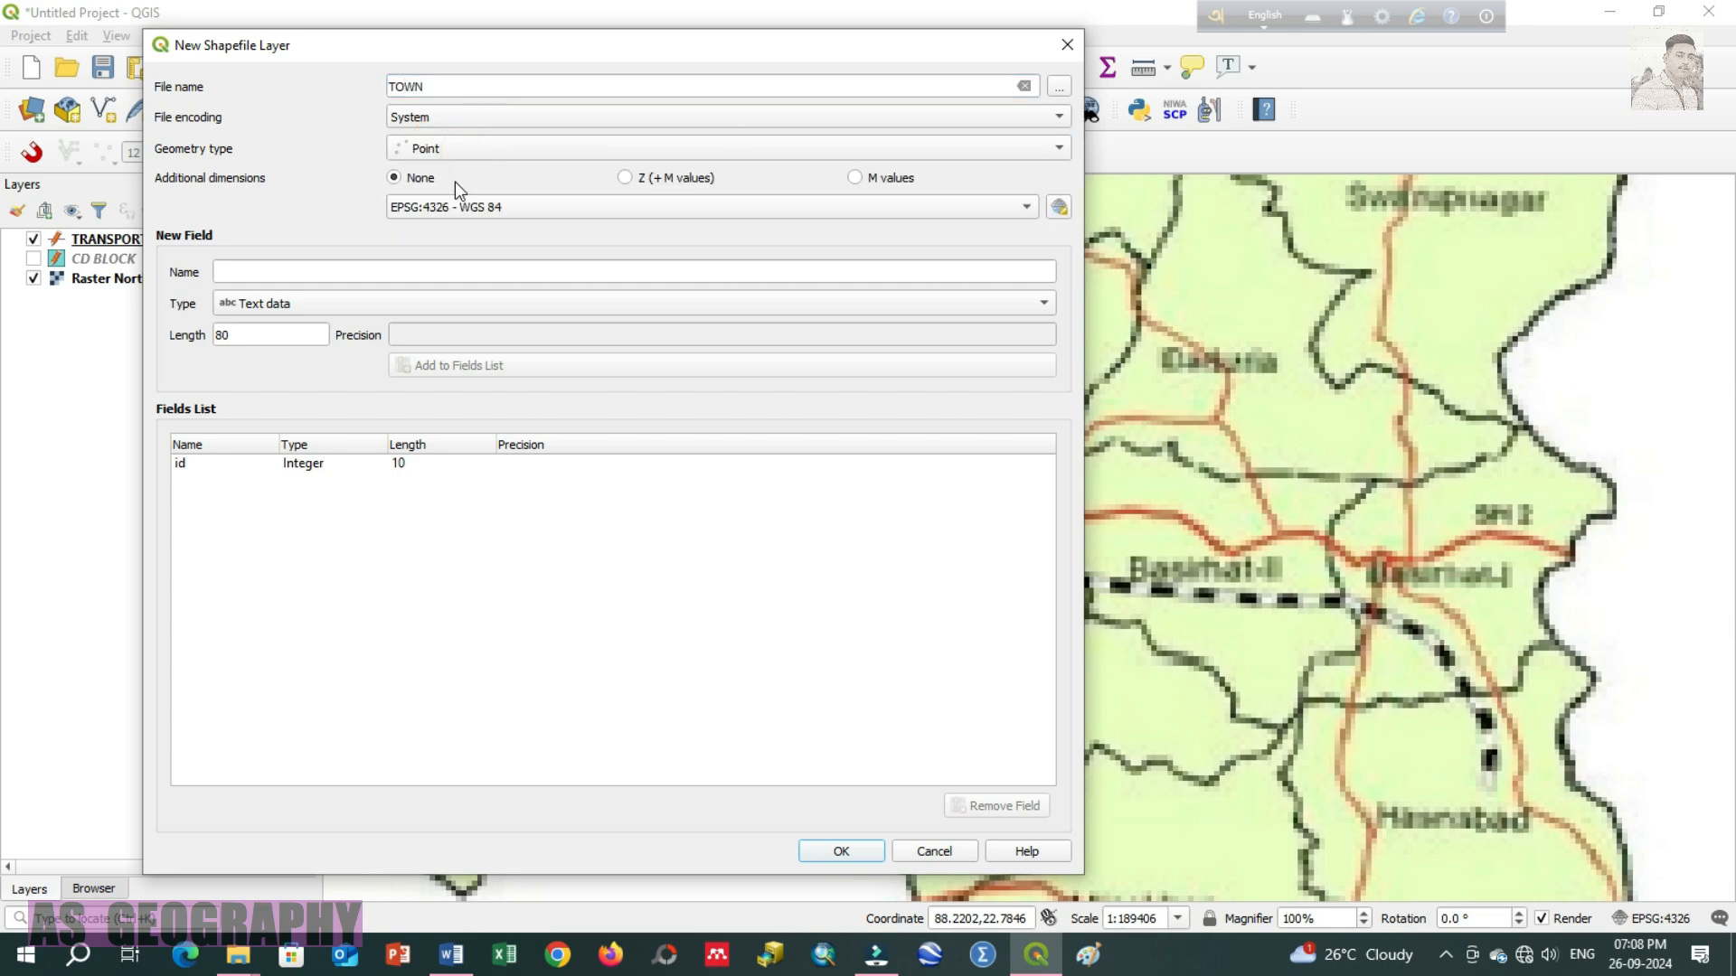
{"action": "left_click", "coordinate": [470, 147]}
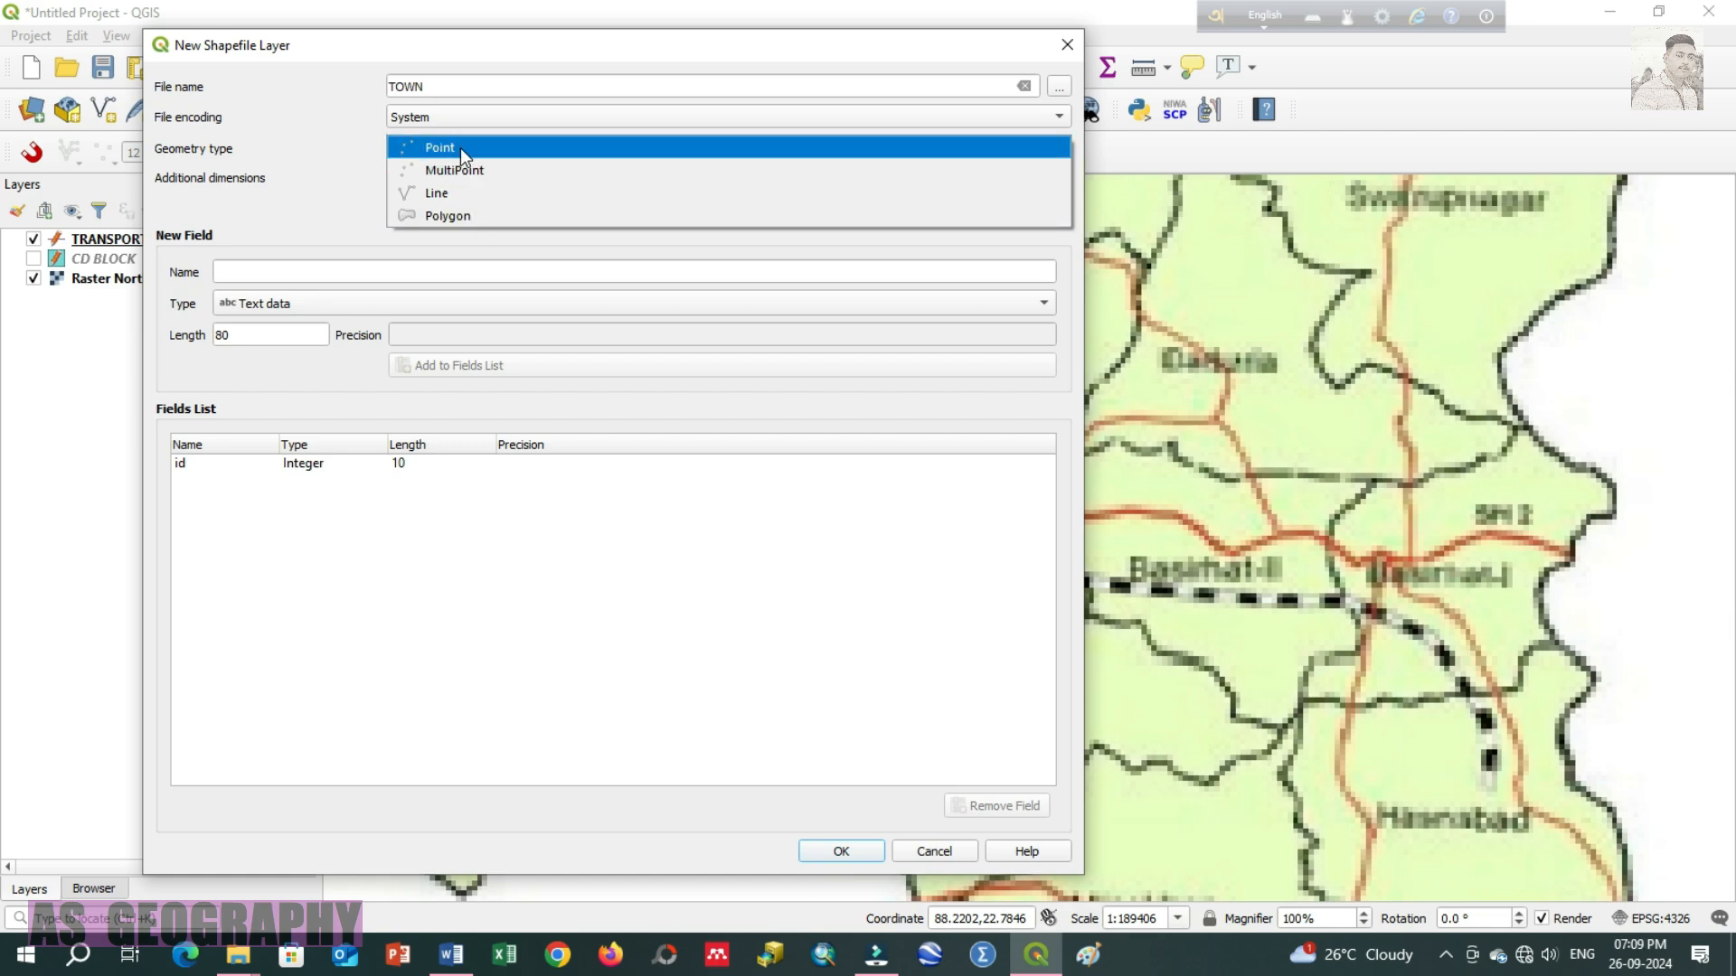
{"action": "left_click", "coordinate": [459, 148]}
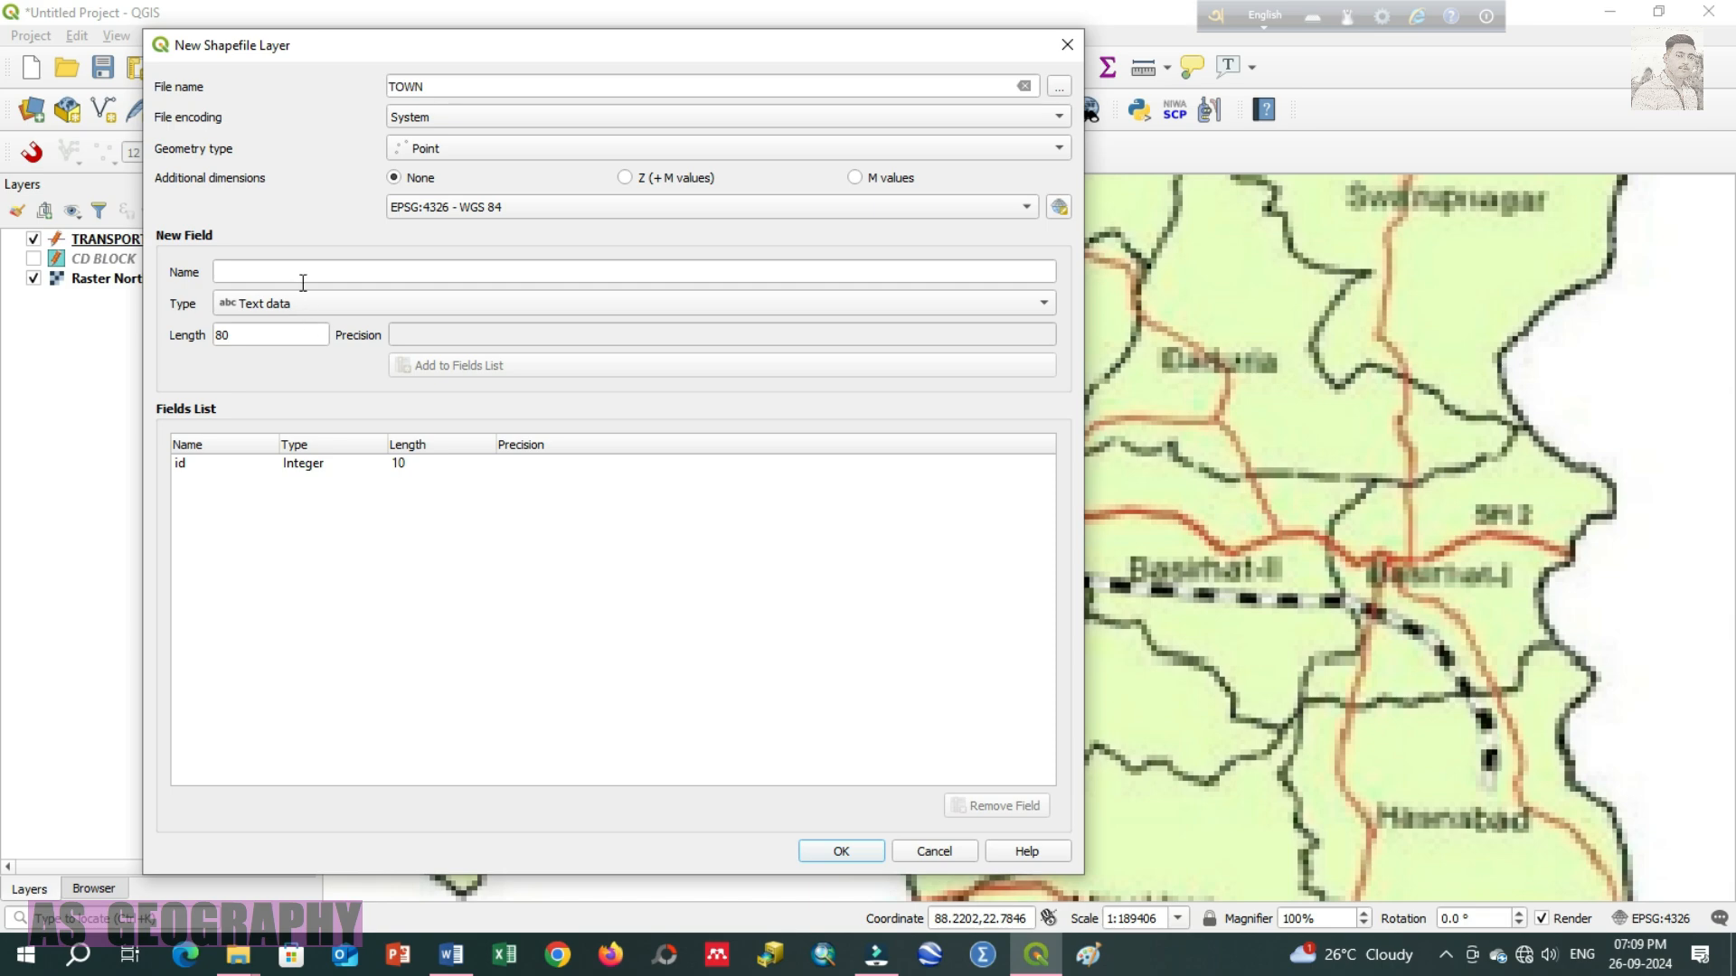
Step: Add a text data field named TOWN NAME to the new shapefile's fields
{"action": "left_click", "coordinate": [226, 271]}
{"action": "type", "text": "TOWN NAME"}
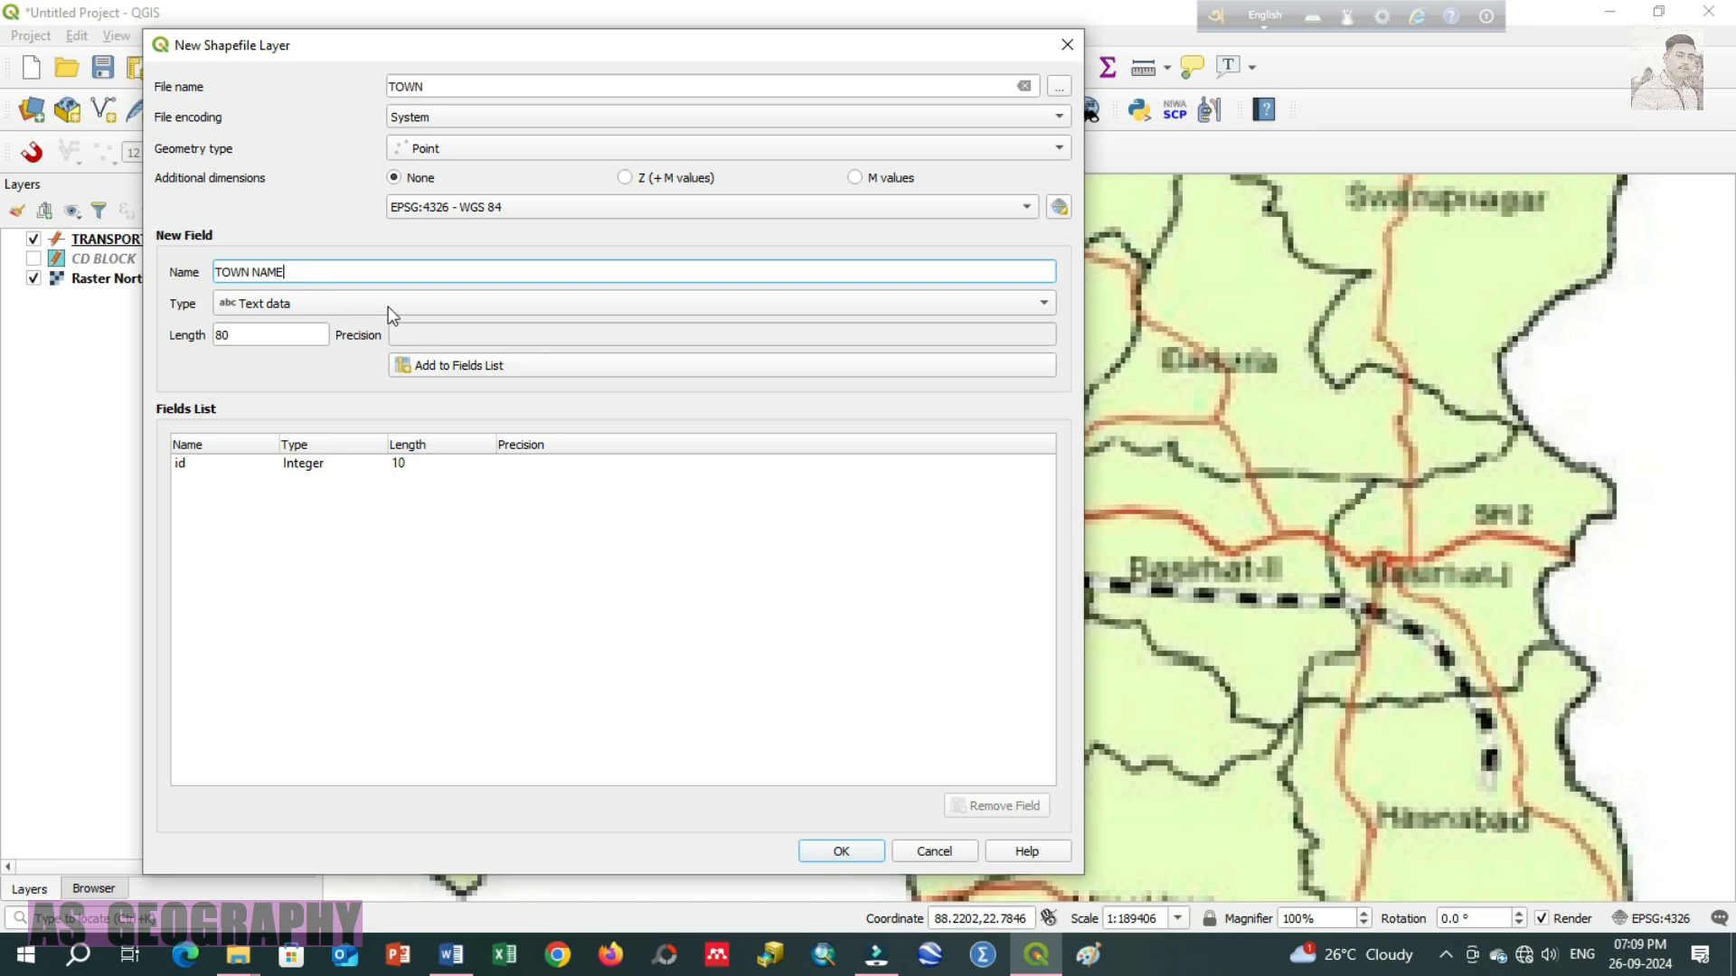
{"action": "left_click", "coordinate": [457, 372]}
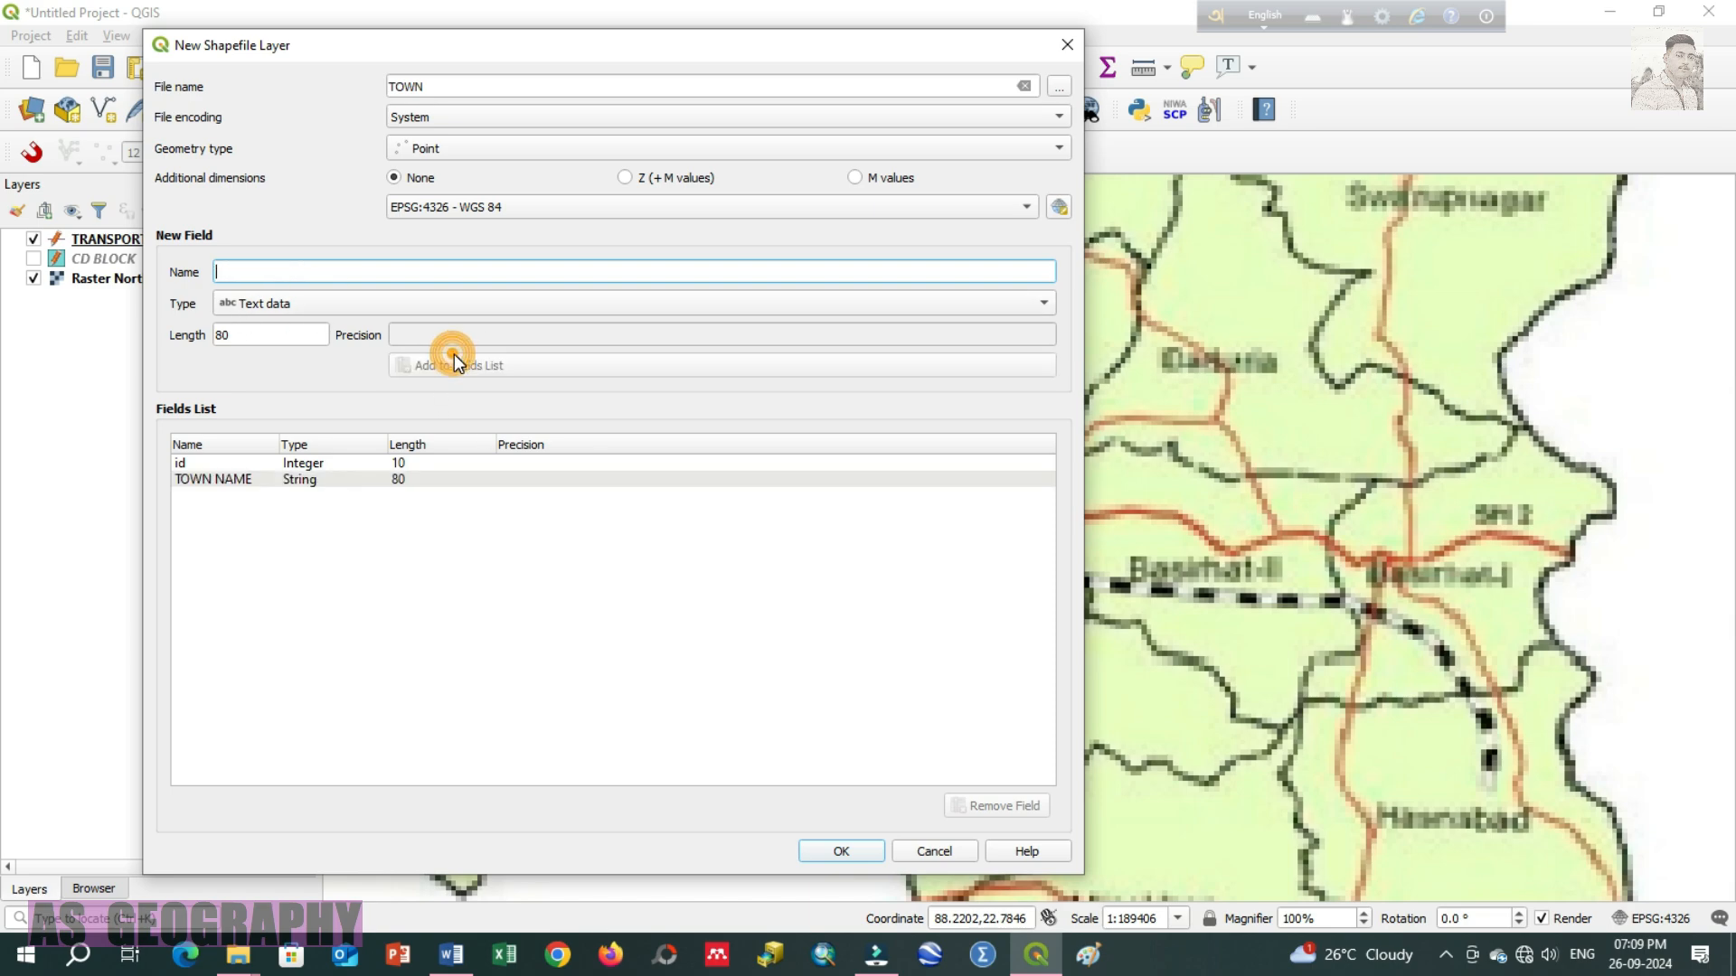
Step: Create the TOWN point shapefile layer with the defined fields and hide the TRANSPORT layer
{"action": "left_click", "coordinate": [840, 852]}
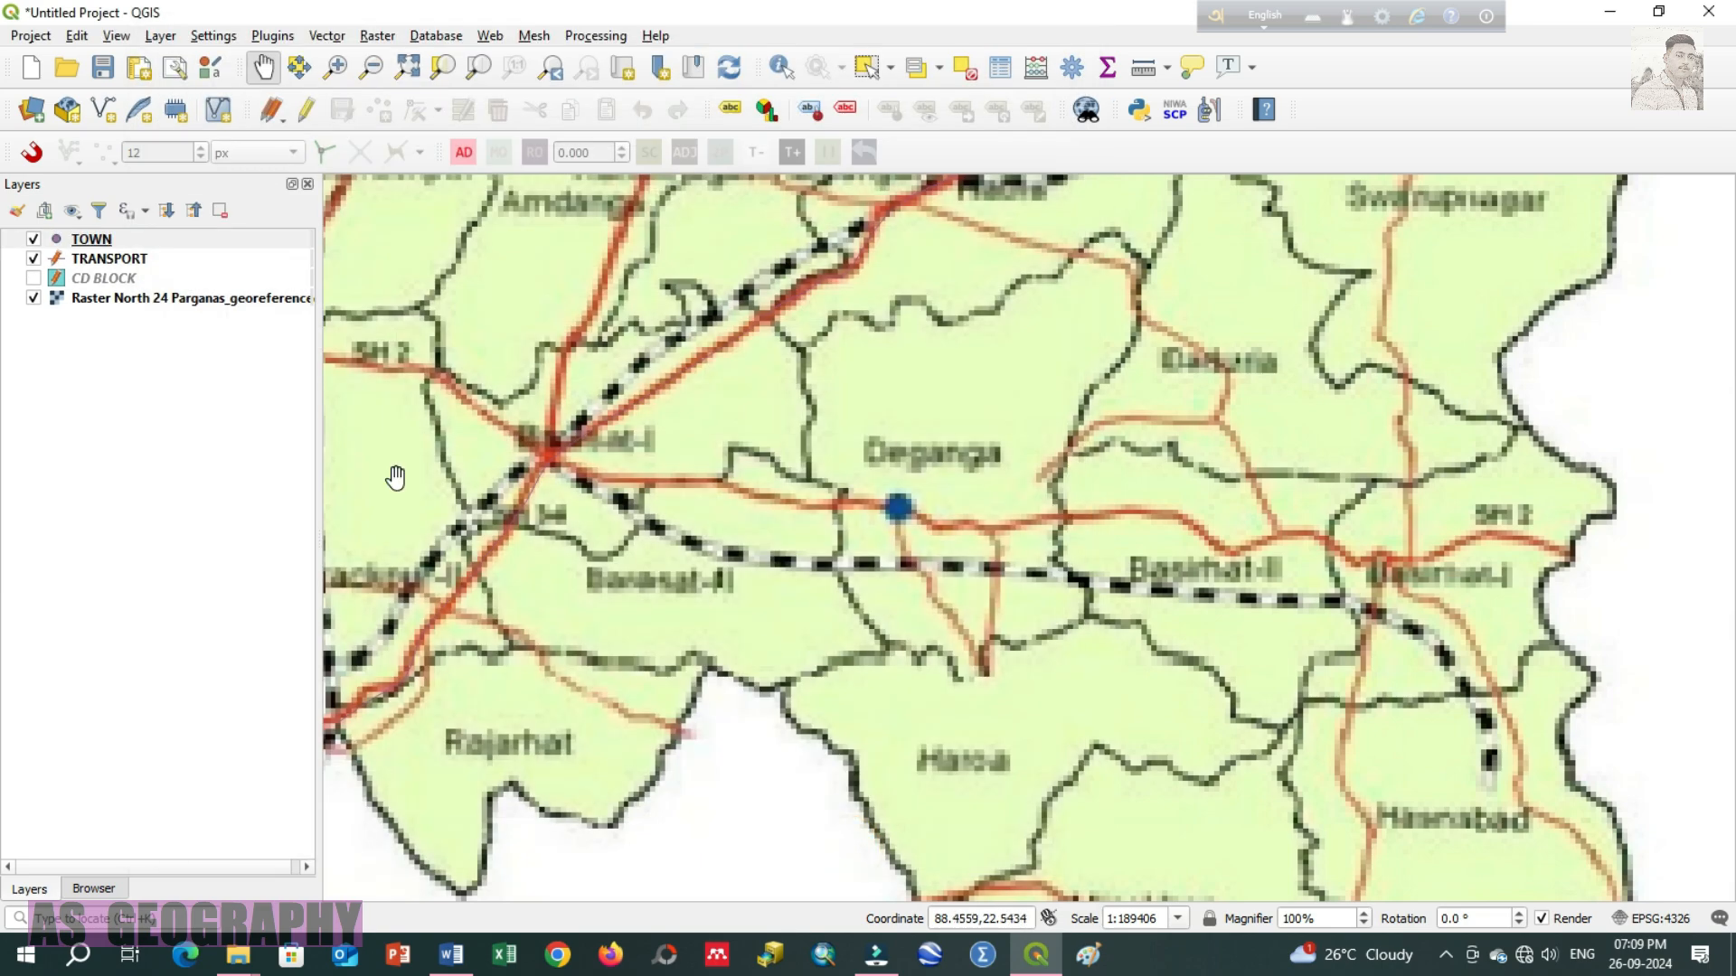
{"action": "left_click", "coordinate": [34, 259]}
Step: Make the TOWN layer editable and add a point on the blue Deganga marker with id 1 and TOWN NAME DEGANGA
{"action": "left_click", "coordinate": [95, 240]}
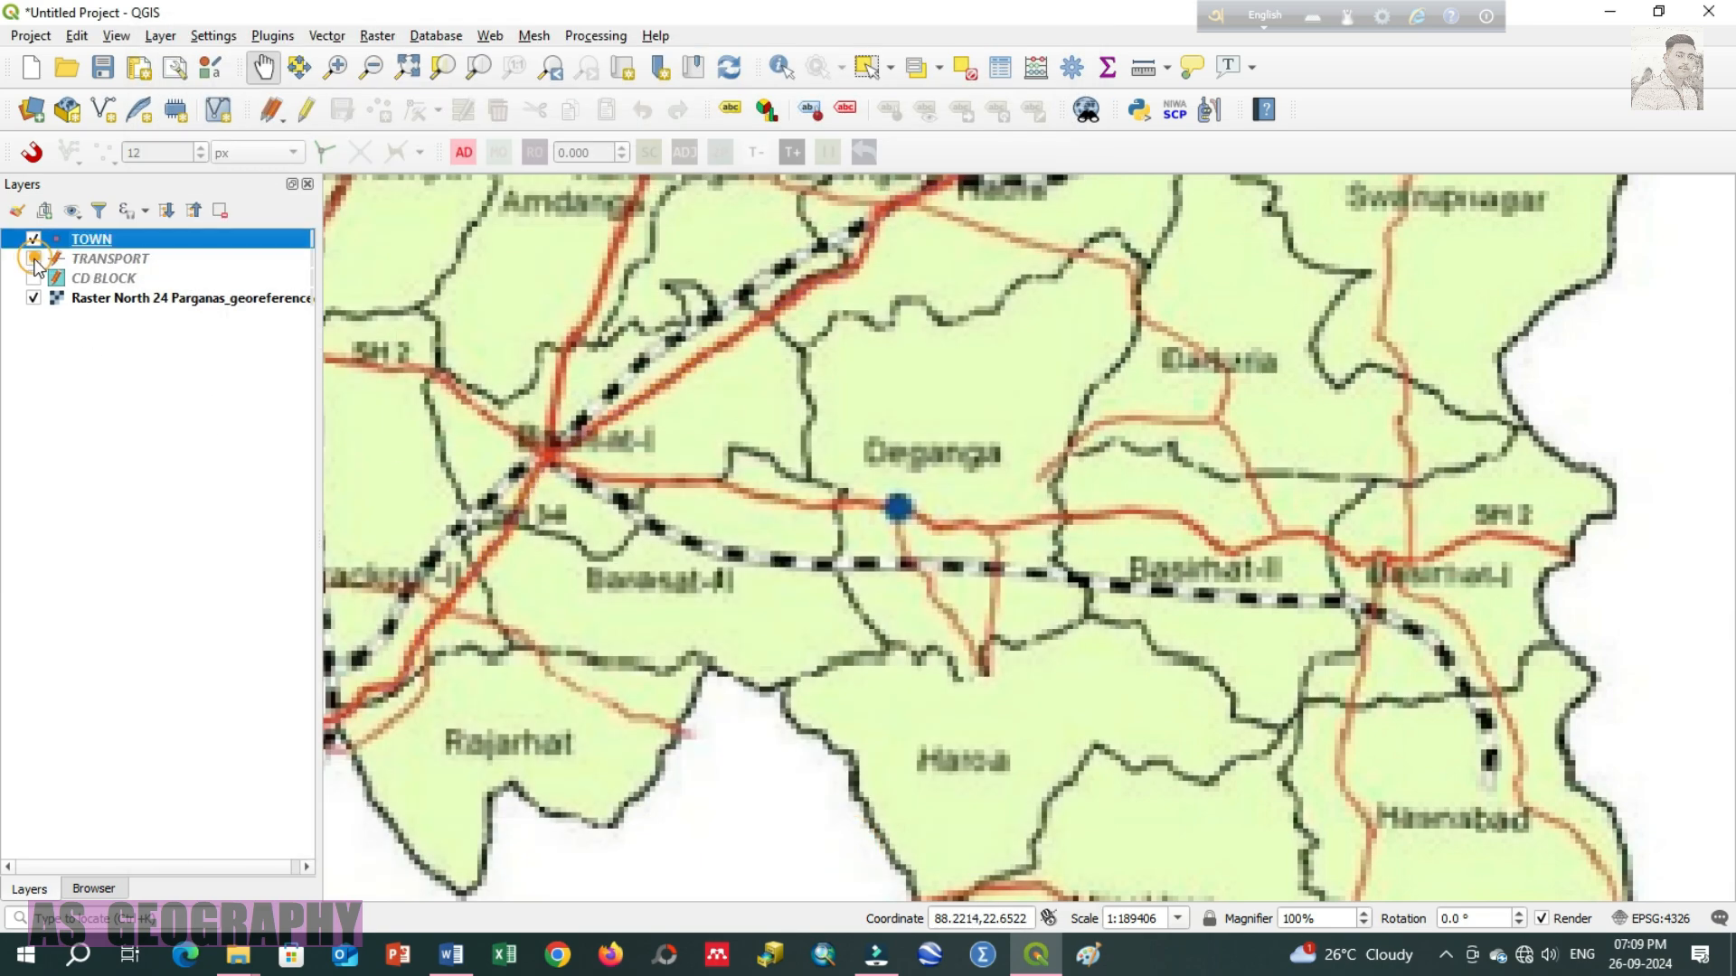
{"action": "right_click", "coordinate": [141, 242]}
{"action": "left_click", "coordinate": [161, 243]}
{"action": "left_click", "coordinate": [307, 113]}
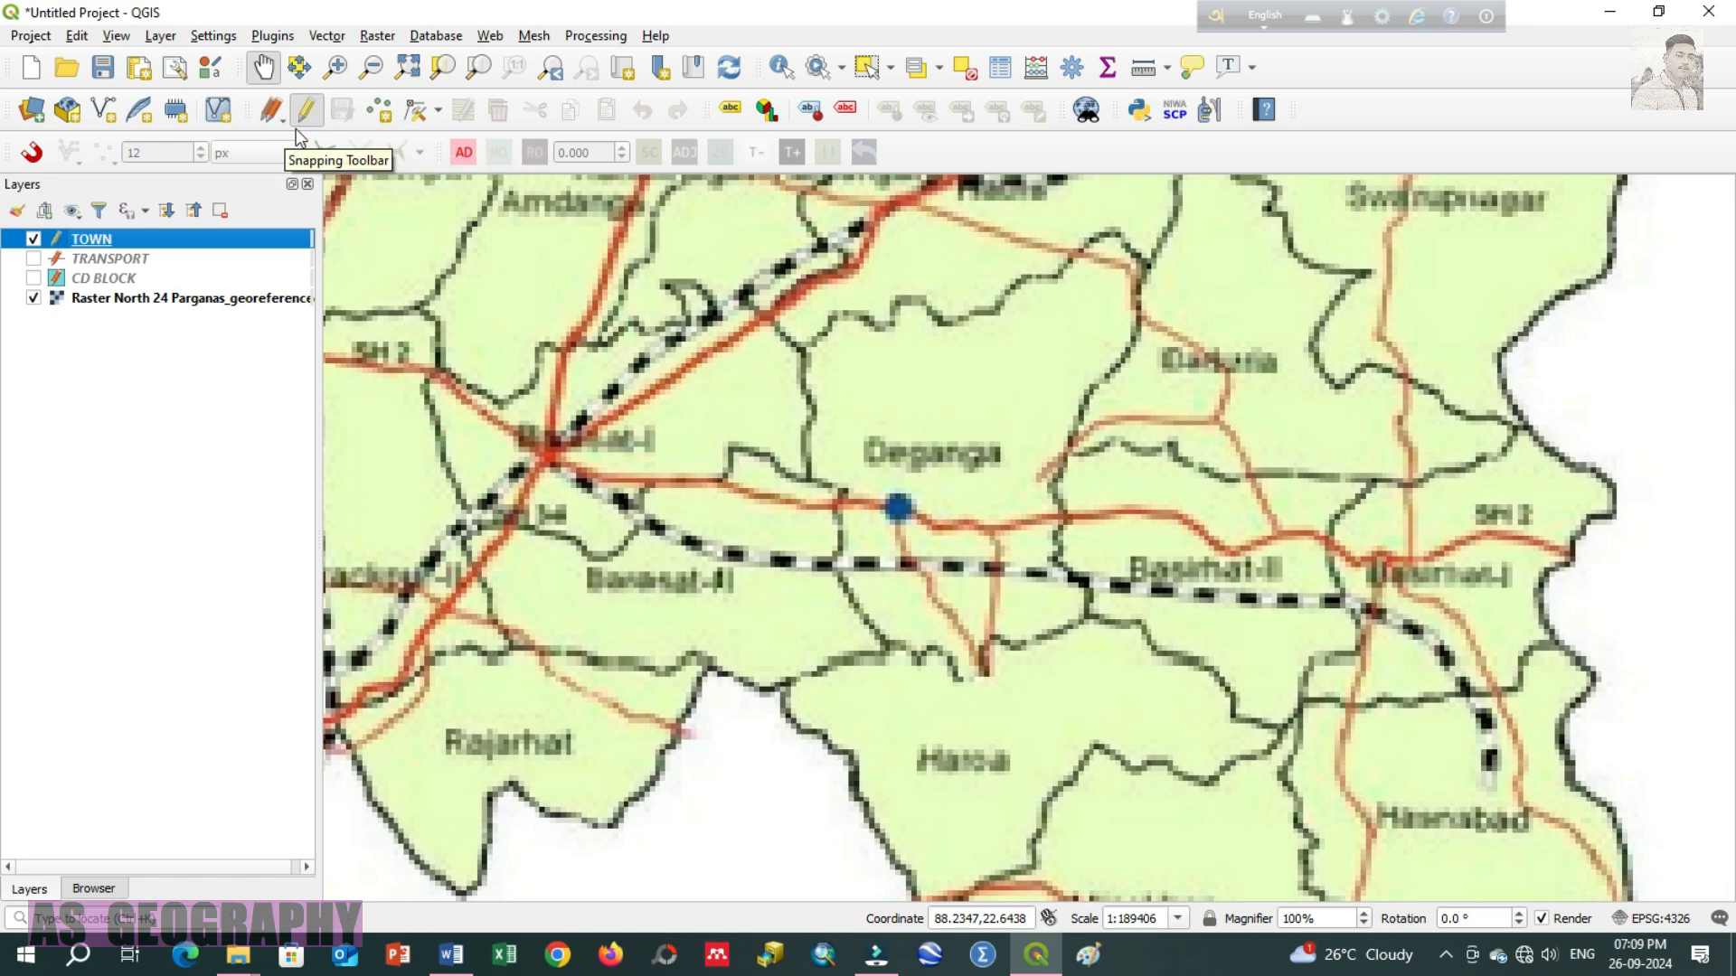
{"action": "left_click", "coordinate": [380, 112]}
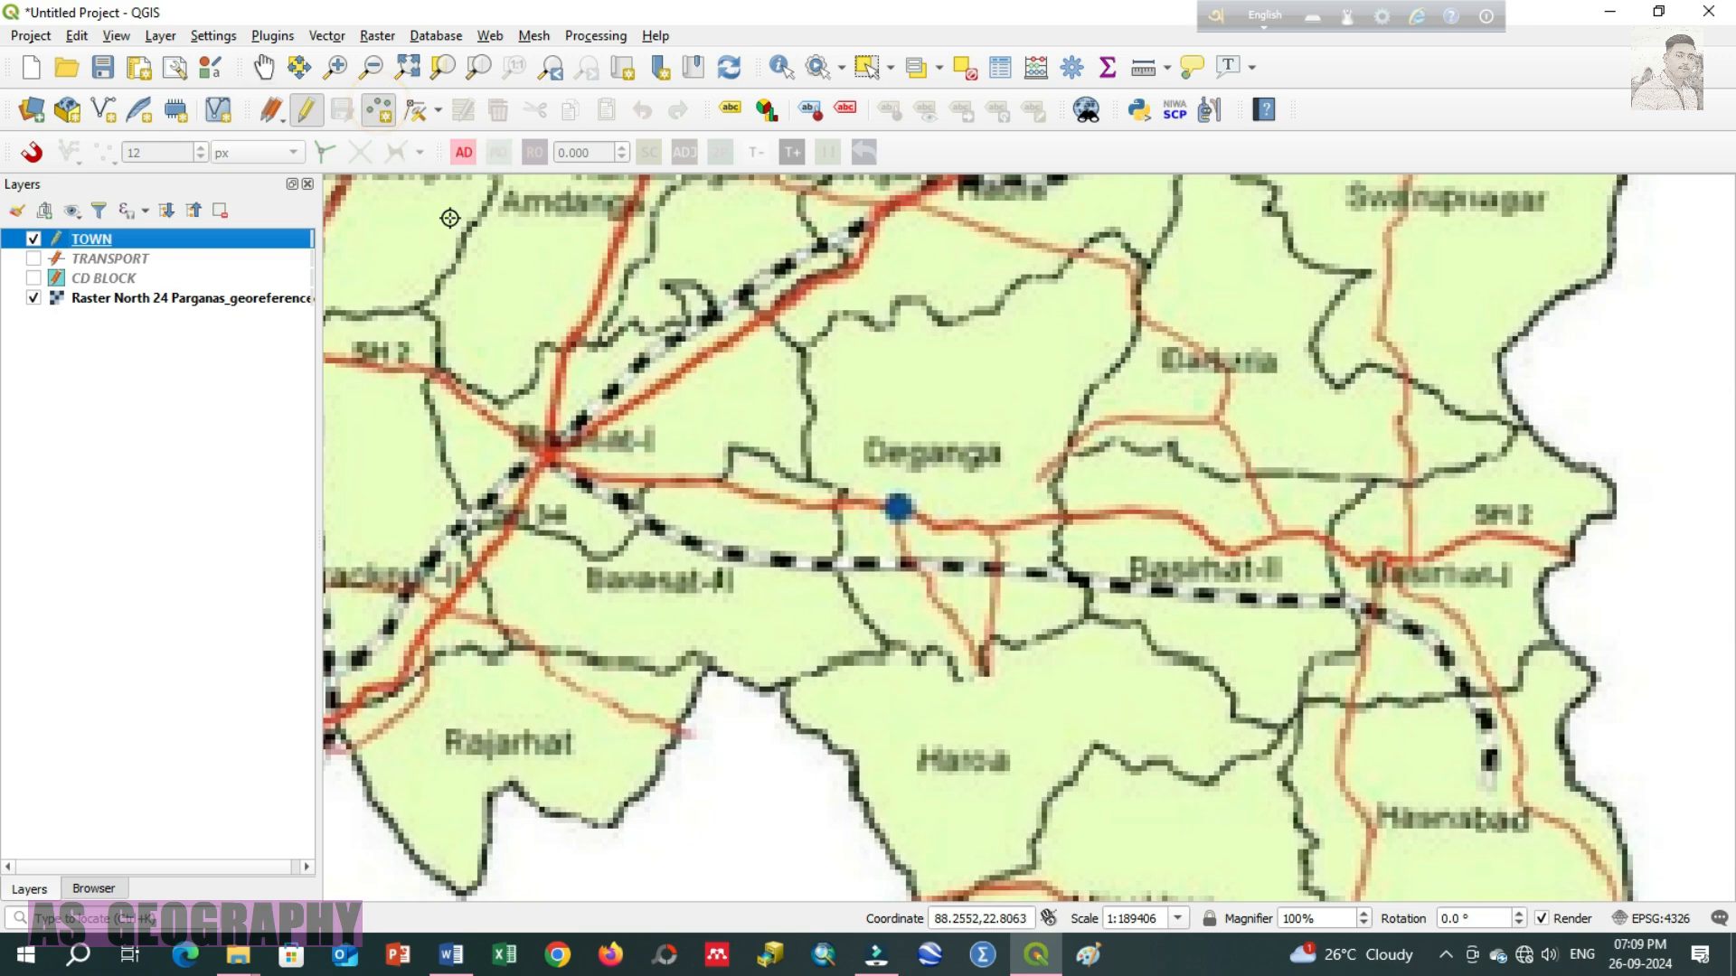
{"action": "scroll", "coordinate": [989, 566], "scroll_direction": "up", "scroll_amount": 2}
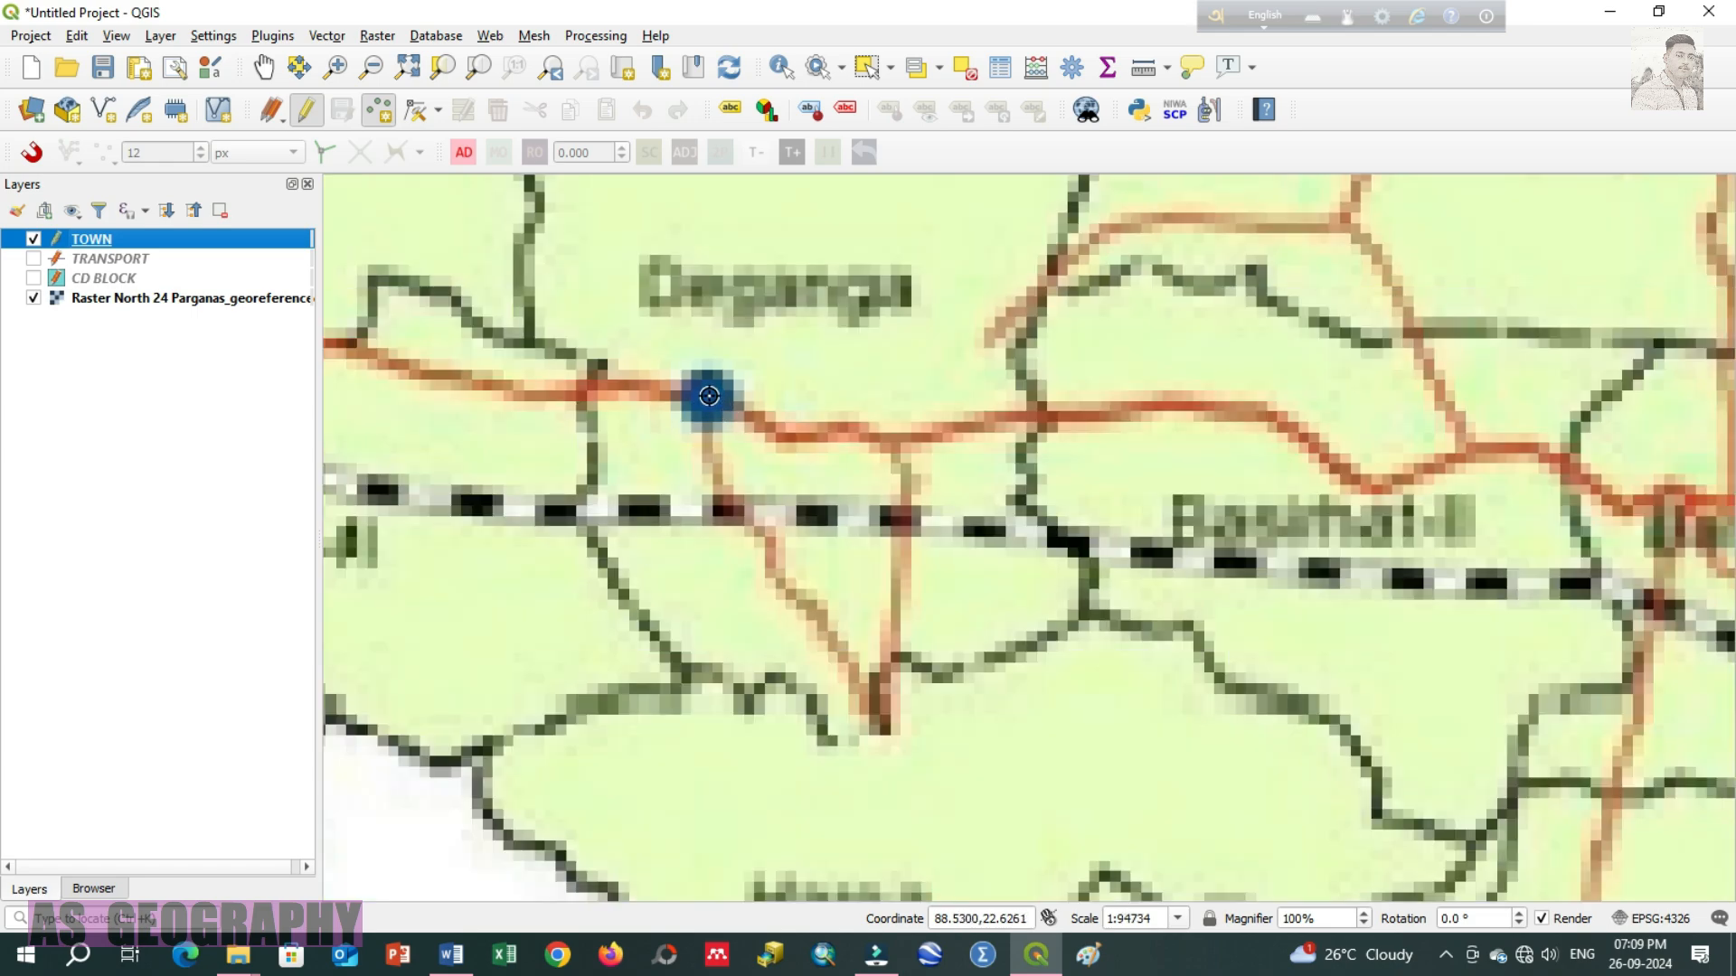
{"action": "left_click", "coordinate": [717, 418]}
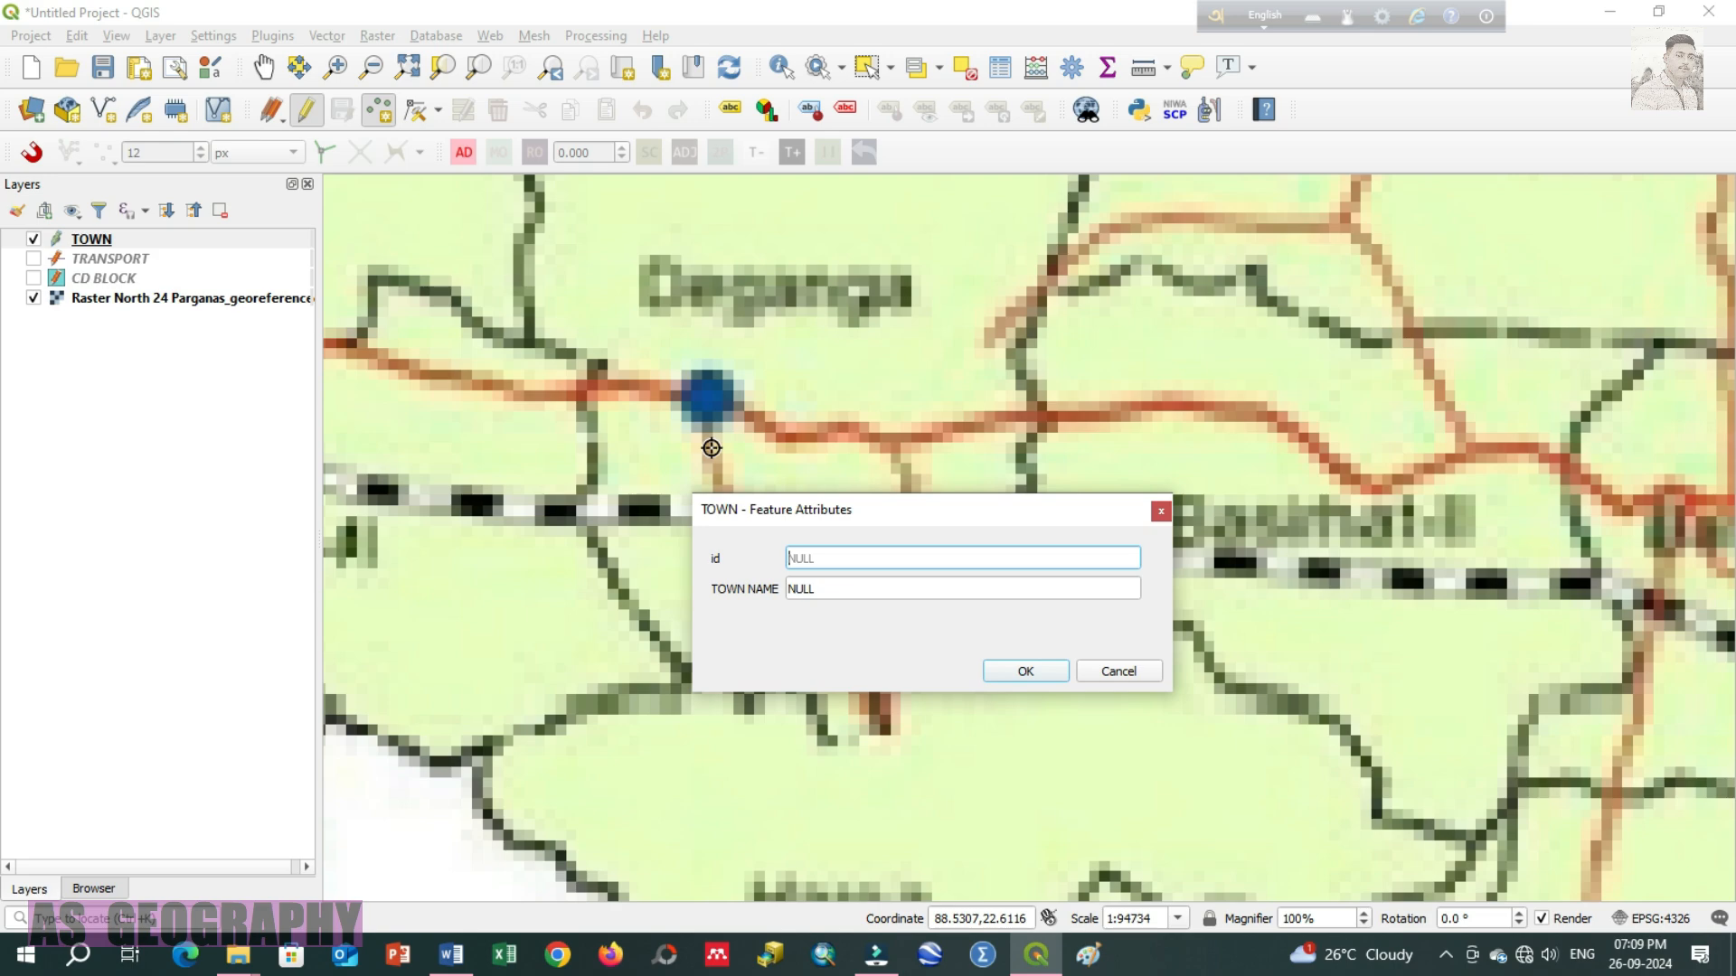
{"action": "type", "text": "1"}
{"action": "left_click", "coordinate": [802, 589]}
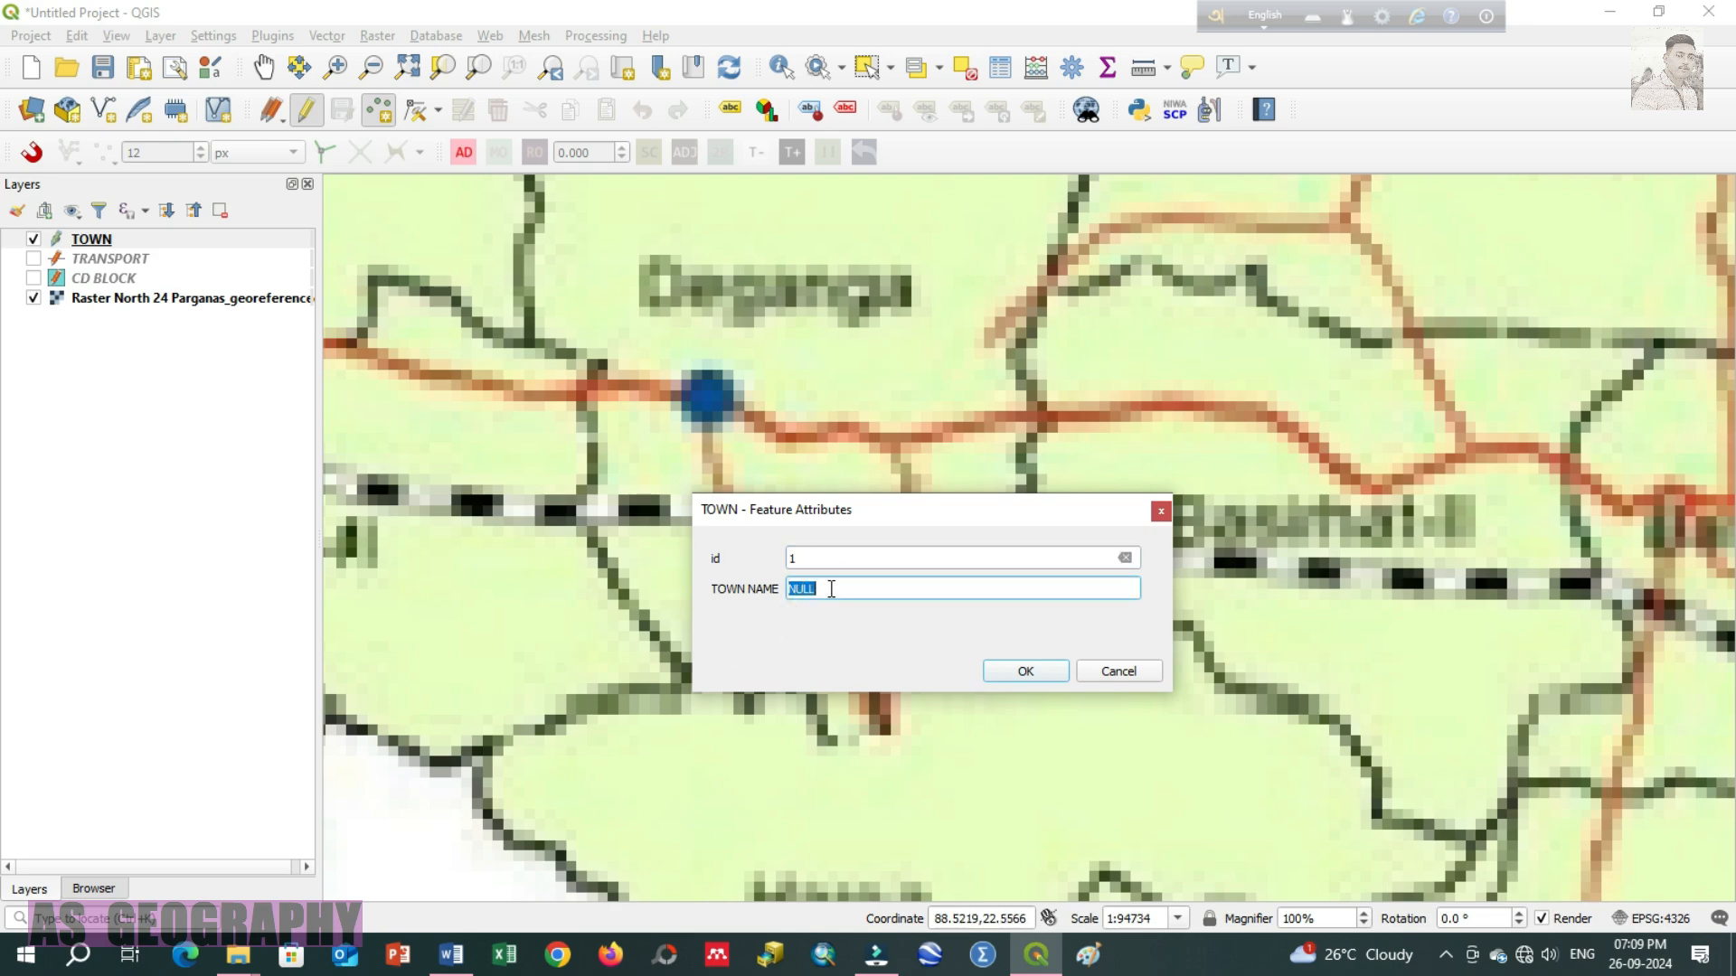
{"action": "type", "text": "DEGANGA"}
{"action": "left_click", "coordinate": [1030, 673]}
{"action": "scroll", "coordinate": [714, 408], "scroll_direction": "up", "scroll_amount": 1}
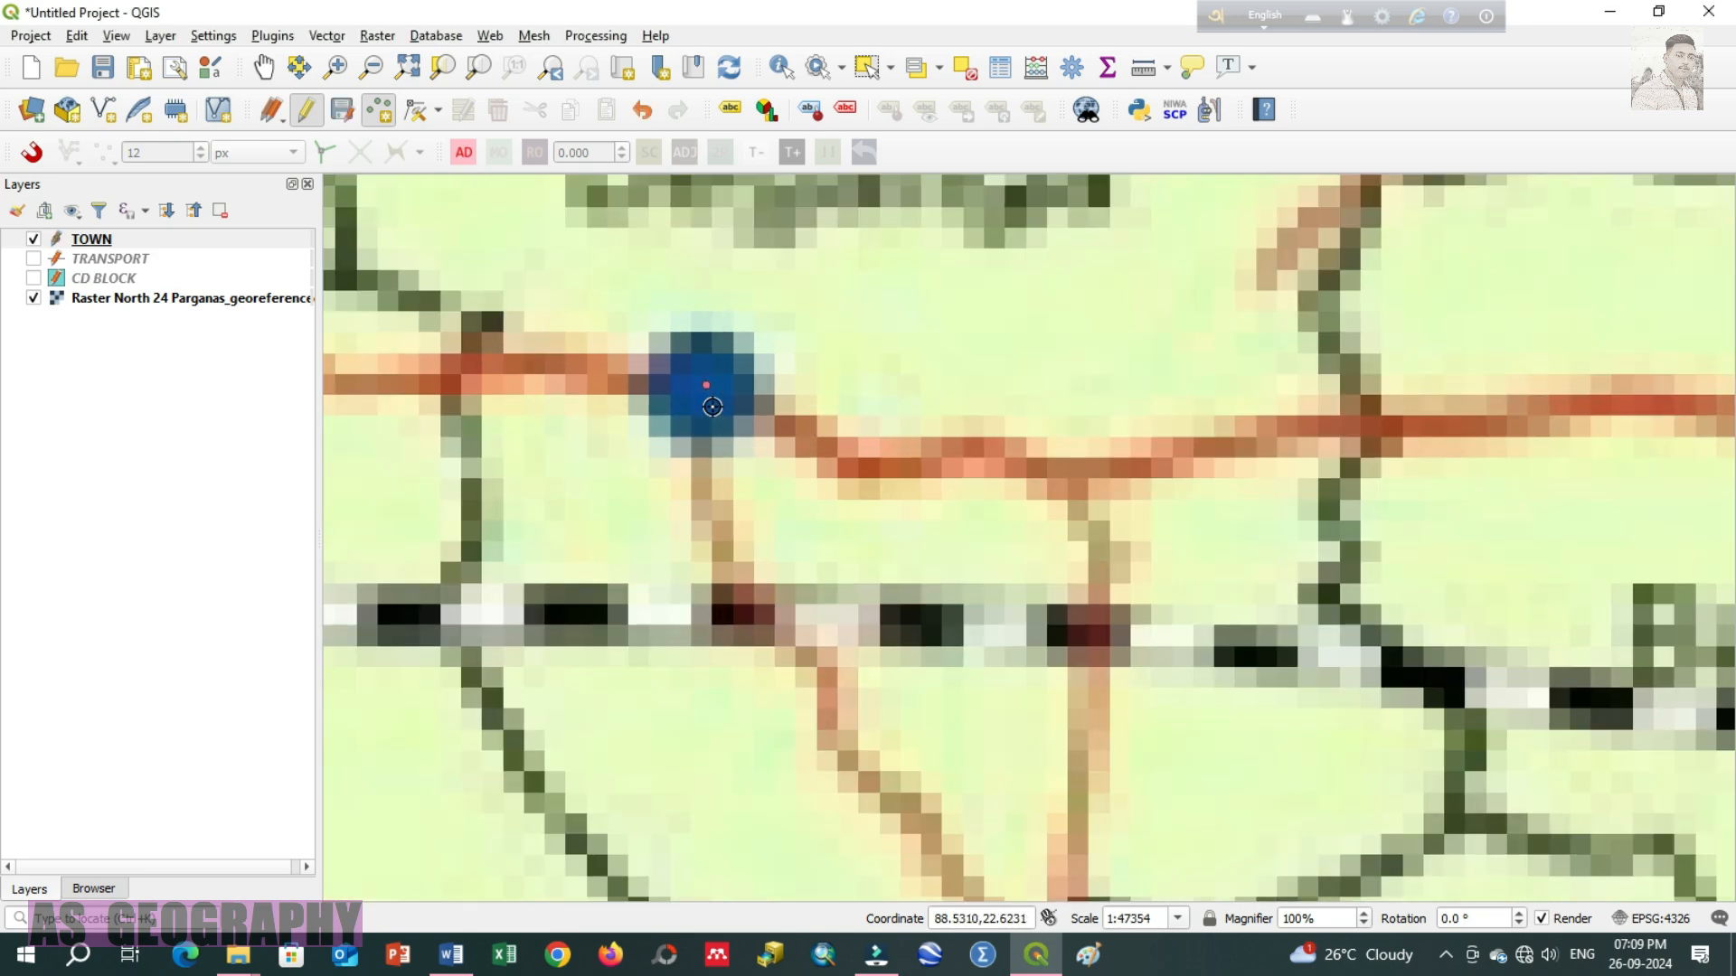
Step: Hide the georeferenced North 24 Parganas raster and view the TOWN point on its own
{"action": "left_click", "coordinate": [262, 67]}
{"action": "left_click", "coordinate": [33, 297]}
{"action": "scroll", "coordinate": [691, 408], "scroll_direction": "down", "scroll_amount": 2}
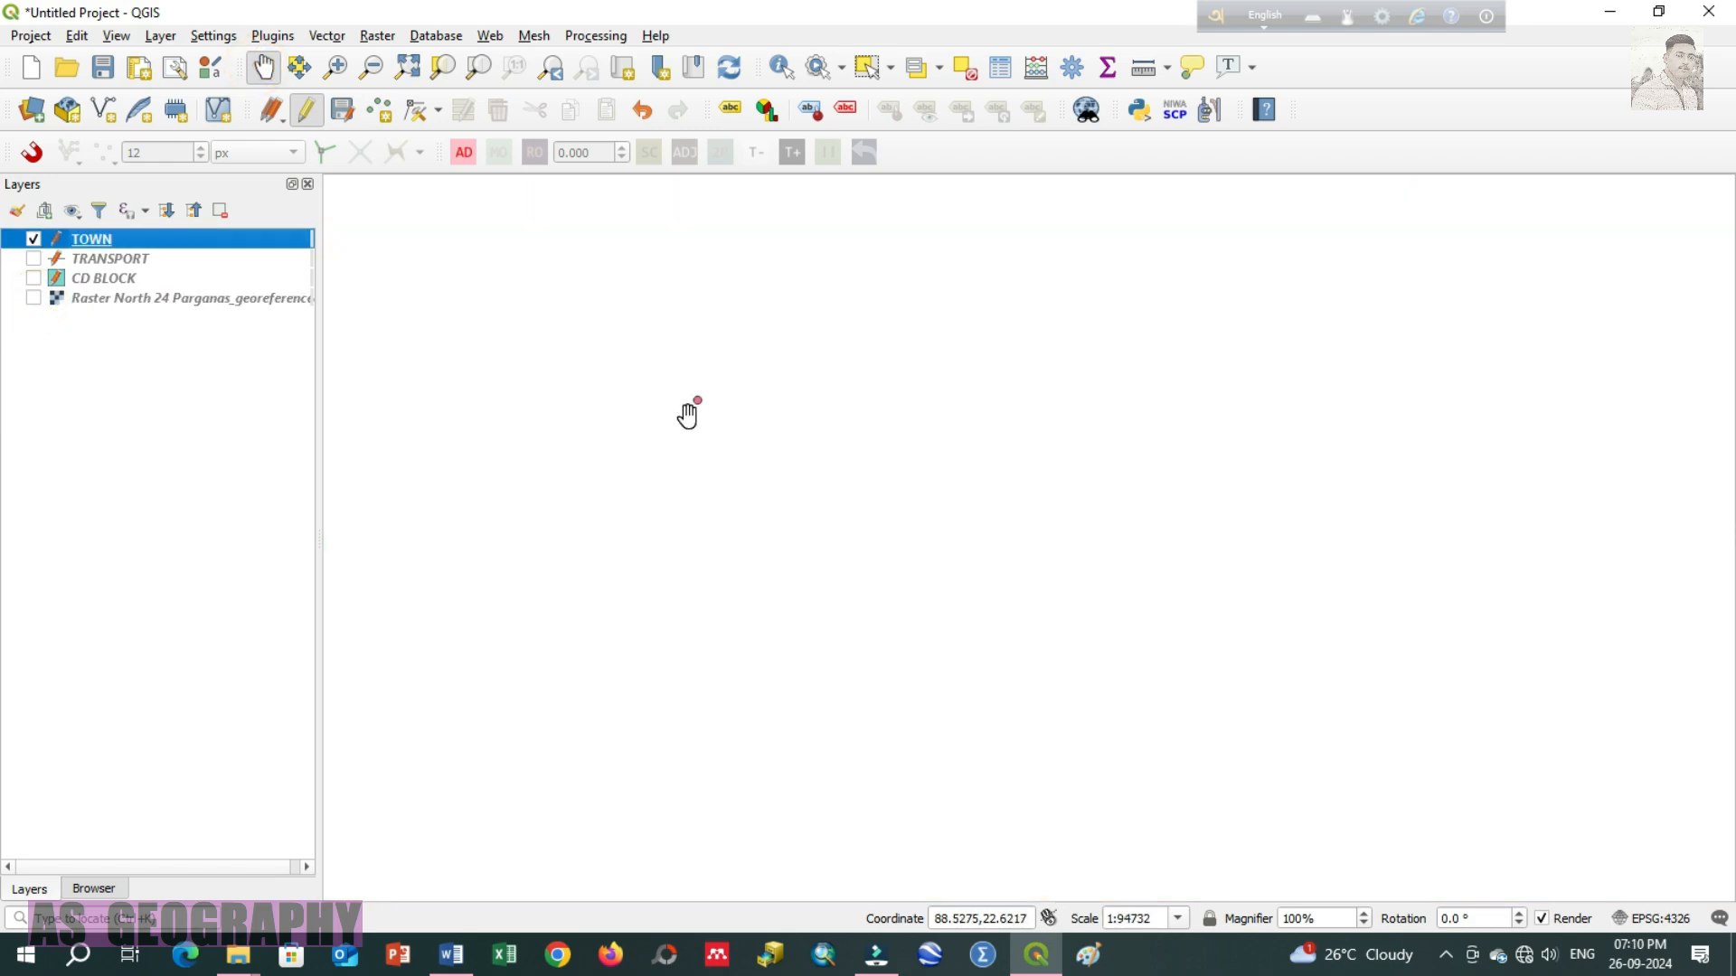
{"action": "left_click_drag", "start_coordinate": [690, 438], "coordinate": [829, 469]}
{"action": "scroll", "coordinate": [829, 438], "scroll_direction": "down", "scroll_amount": 1}
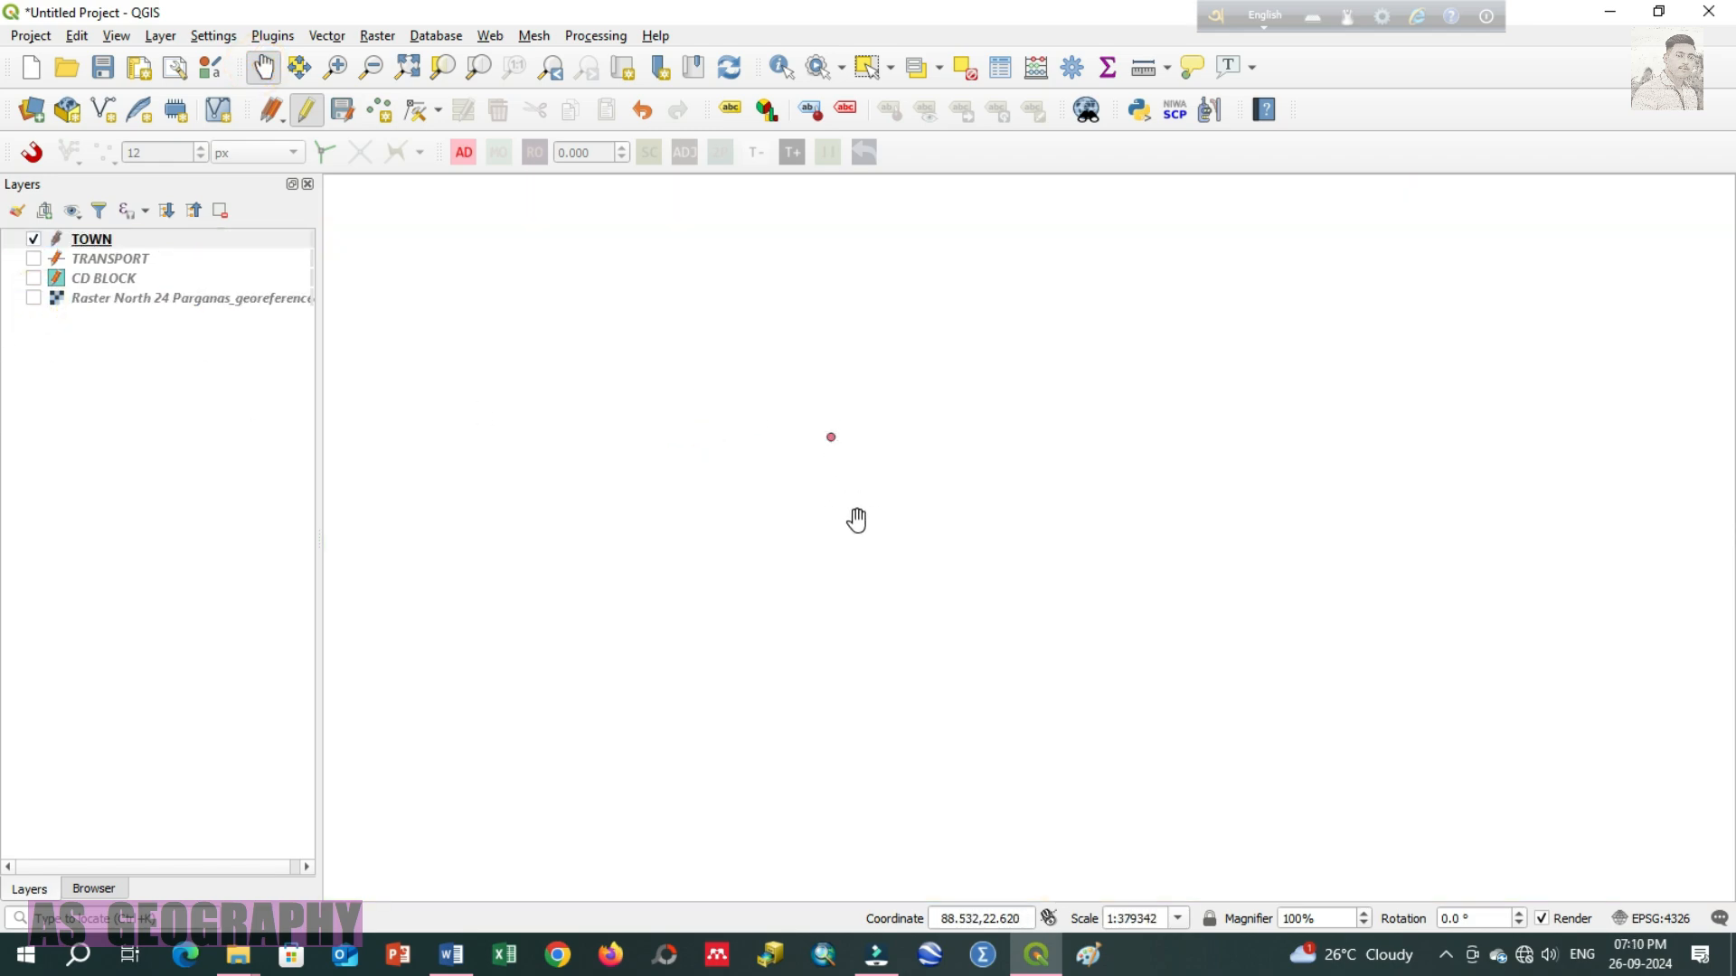
{"action": "scroll", "coordinate": [844, 491], "scroll_direction": "down", "scroll_amount": 1}
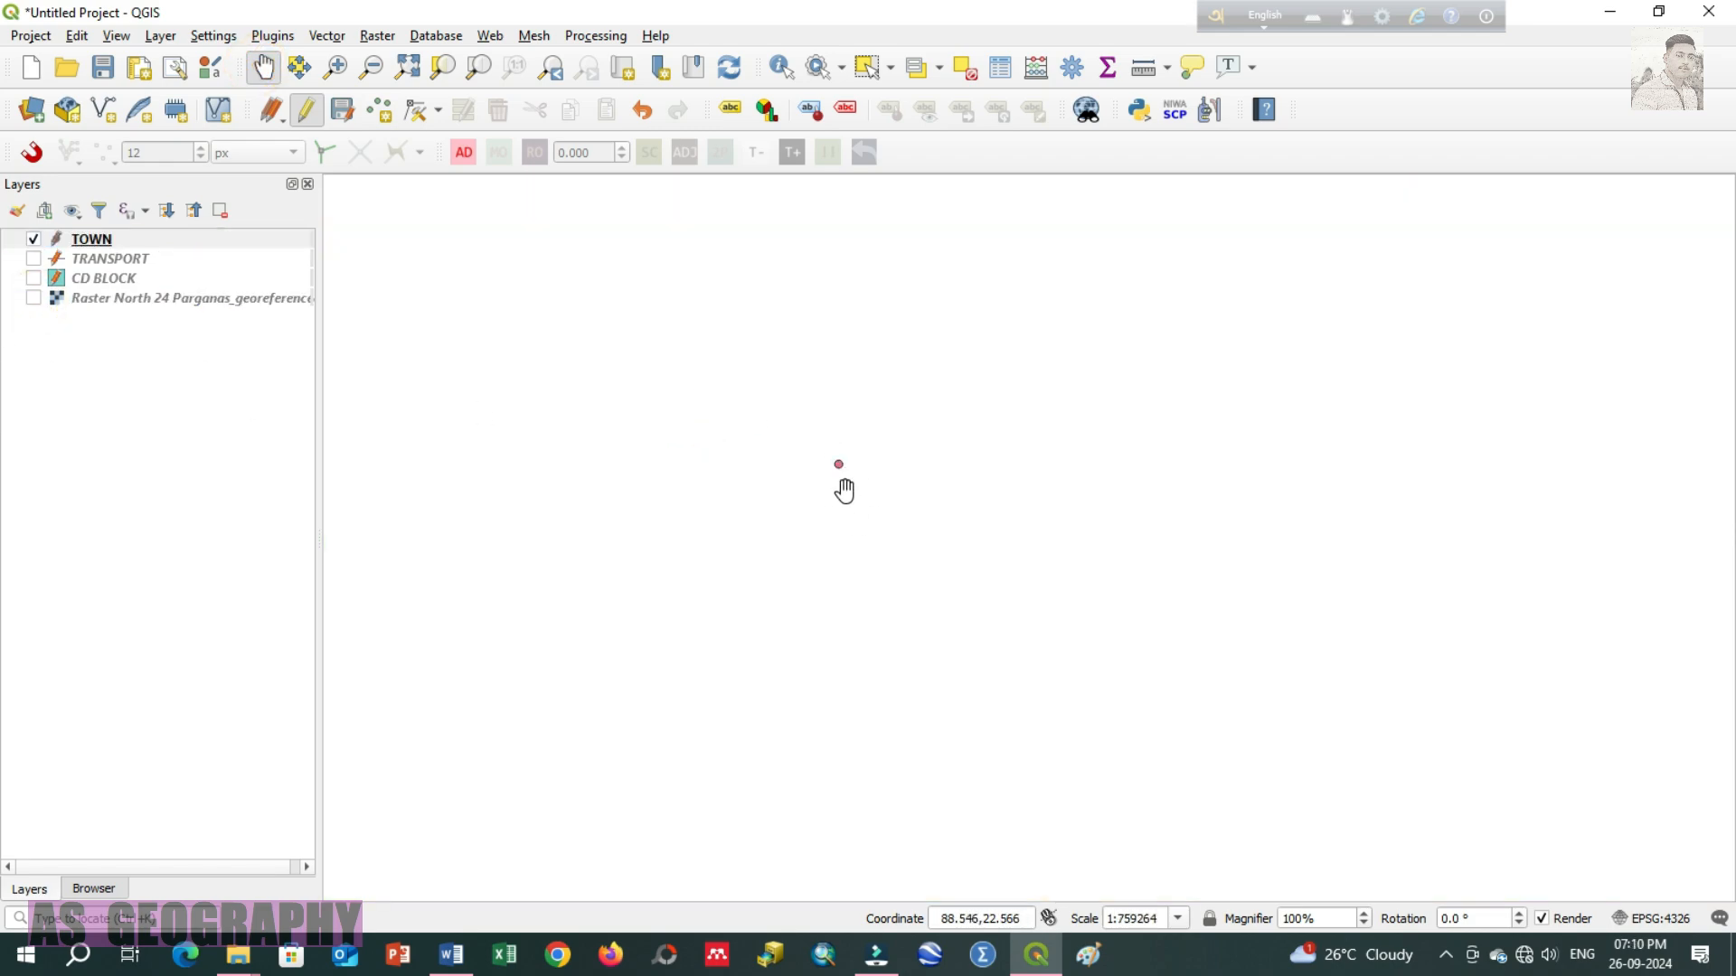
Step: Display the CD BLOCK polygons and TRANSPORT lines together with the TOWN point
{"action": "left_click", "coordinate": [35, 278]}
{"action": "left_click", "coordinate": [34, 258]}
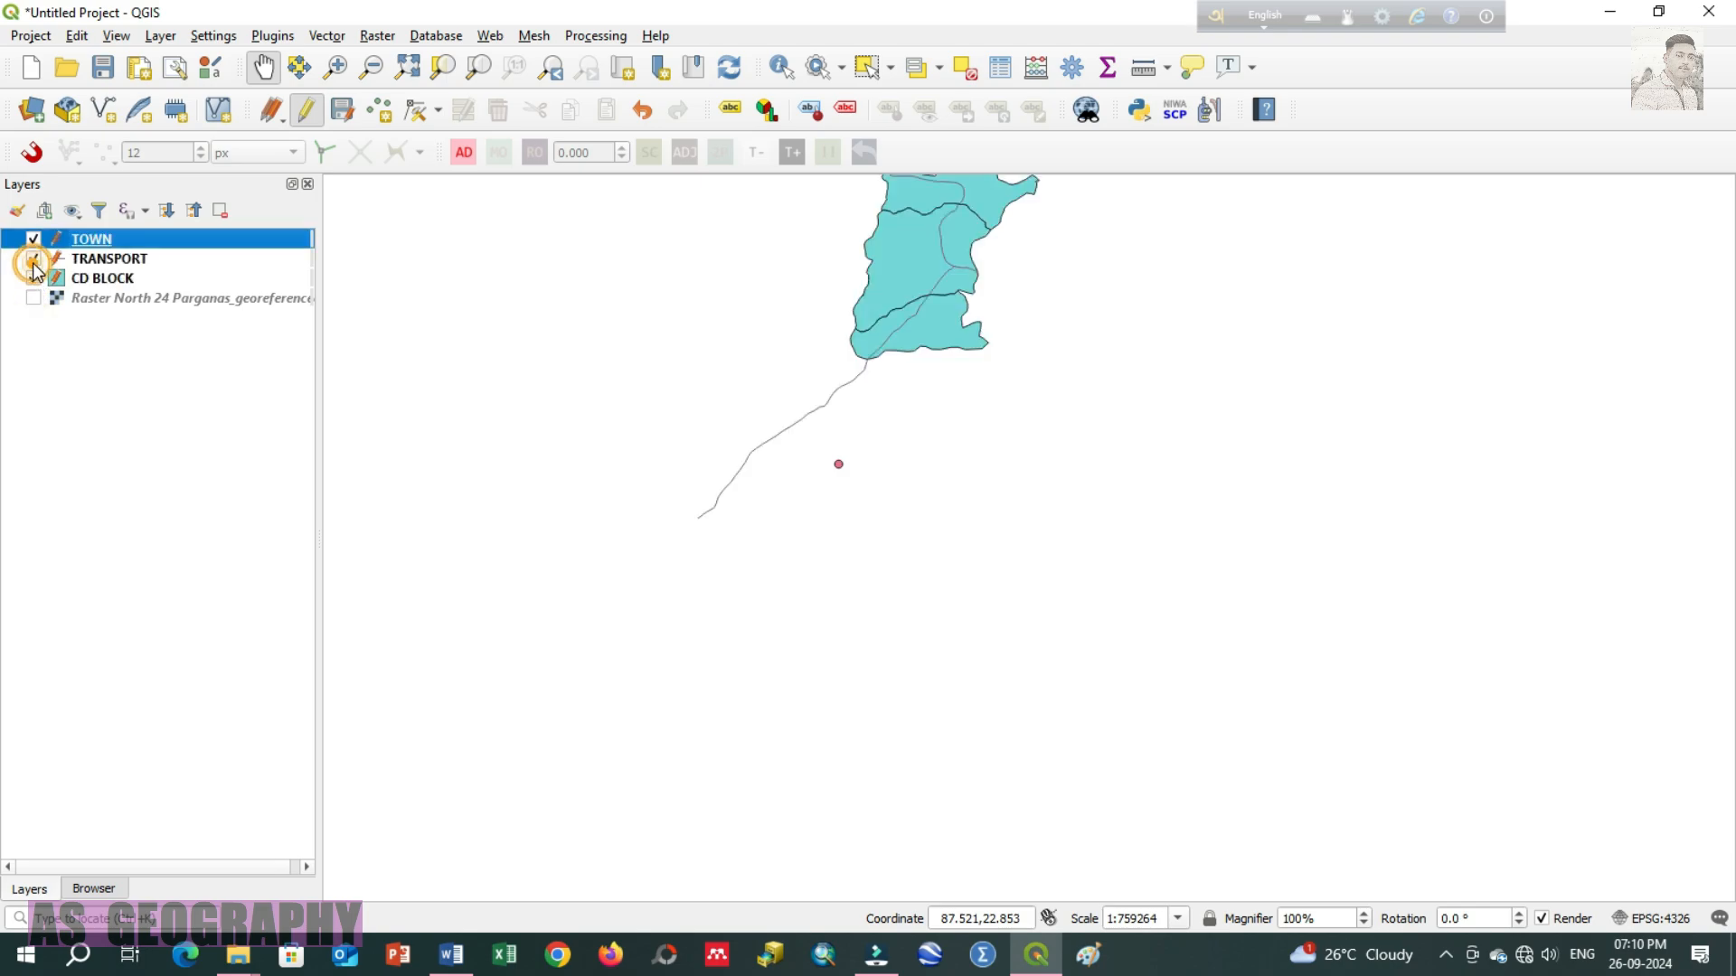
{"action": "scroll", "coordinate": [749, 413], "scroll_direction": "down", "scroll_amount": 1}
{"action": "scroll", "coordinate": [883, 380], "scroll_direction": "up", "scroll_amount": 1}
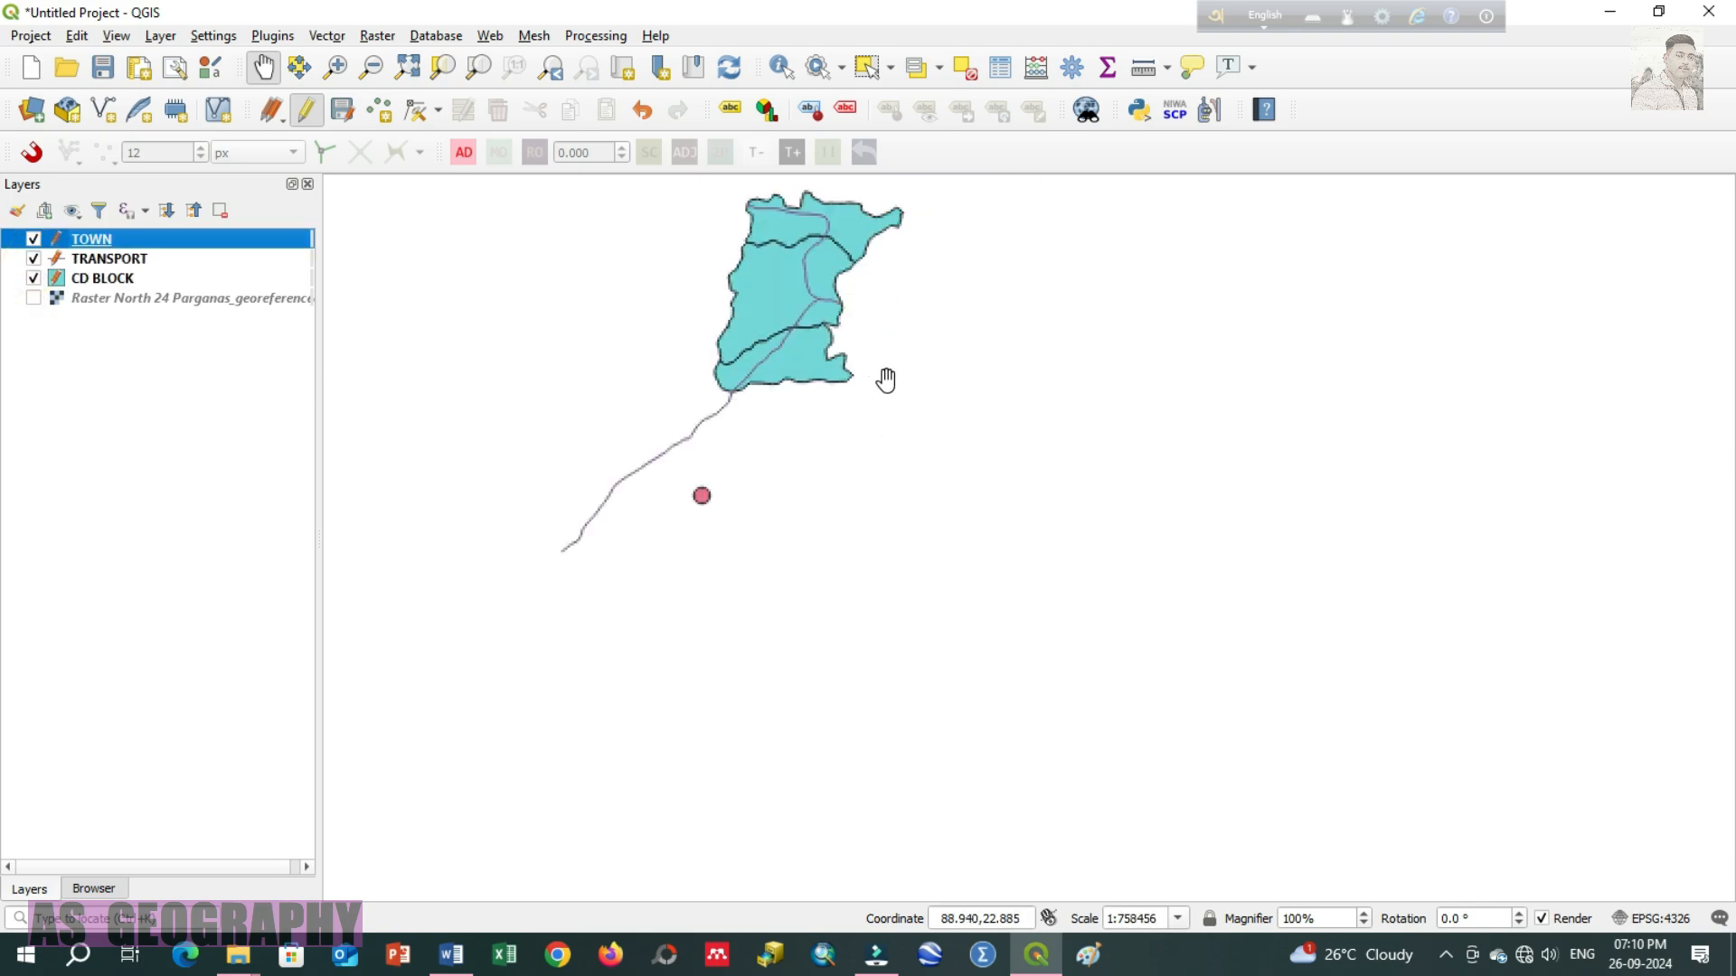
{"action": "left_click_drag", "start_coordinate": [833, 302], "coordinate": [944, 427]}
{"action": "scroll", "coordinate": [886, 442], "scroll_direction": "up", "scroll_amount": 1}
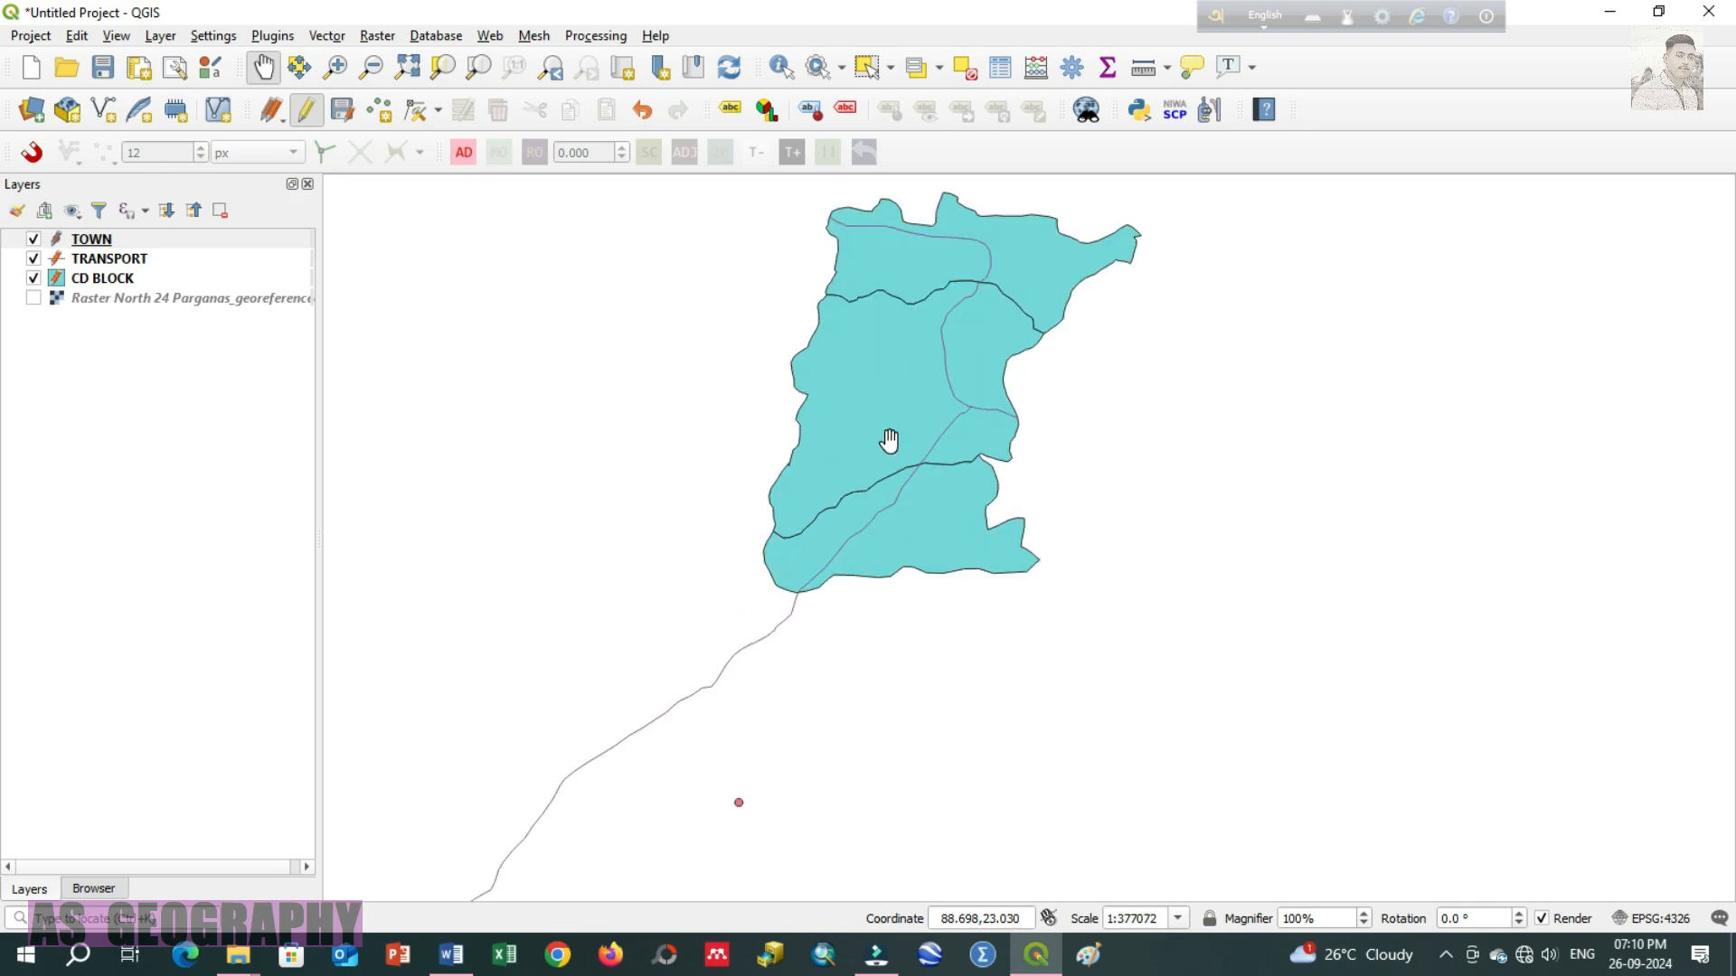
{"action": "scroll", "coordinate": [887, 445], "scroll_direction": "down", "scroll_amount": 1}
{"action": "left_click_drag", "start_coordinate": [883, 503], "coordinate": [890, 462]}
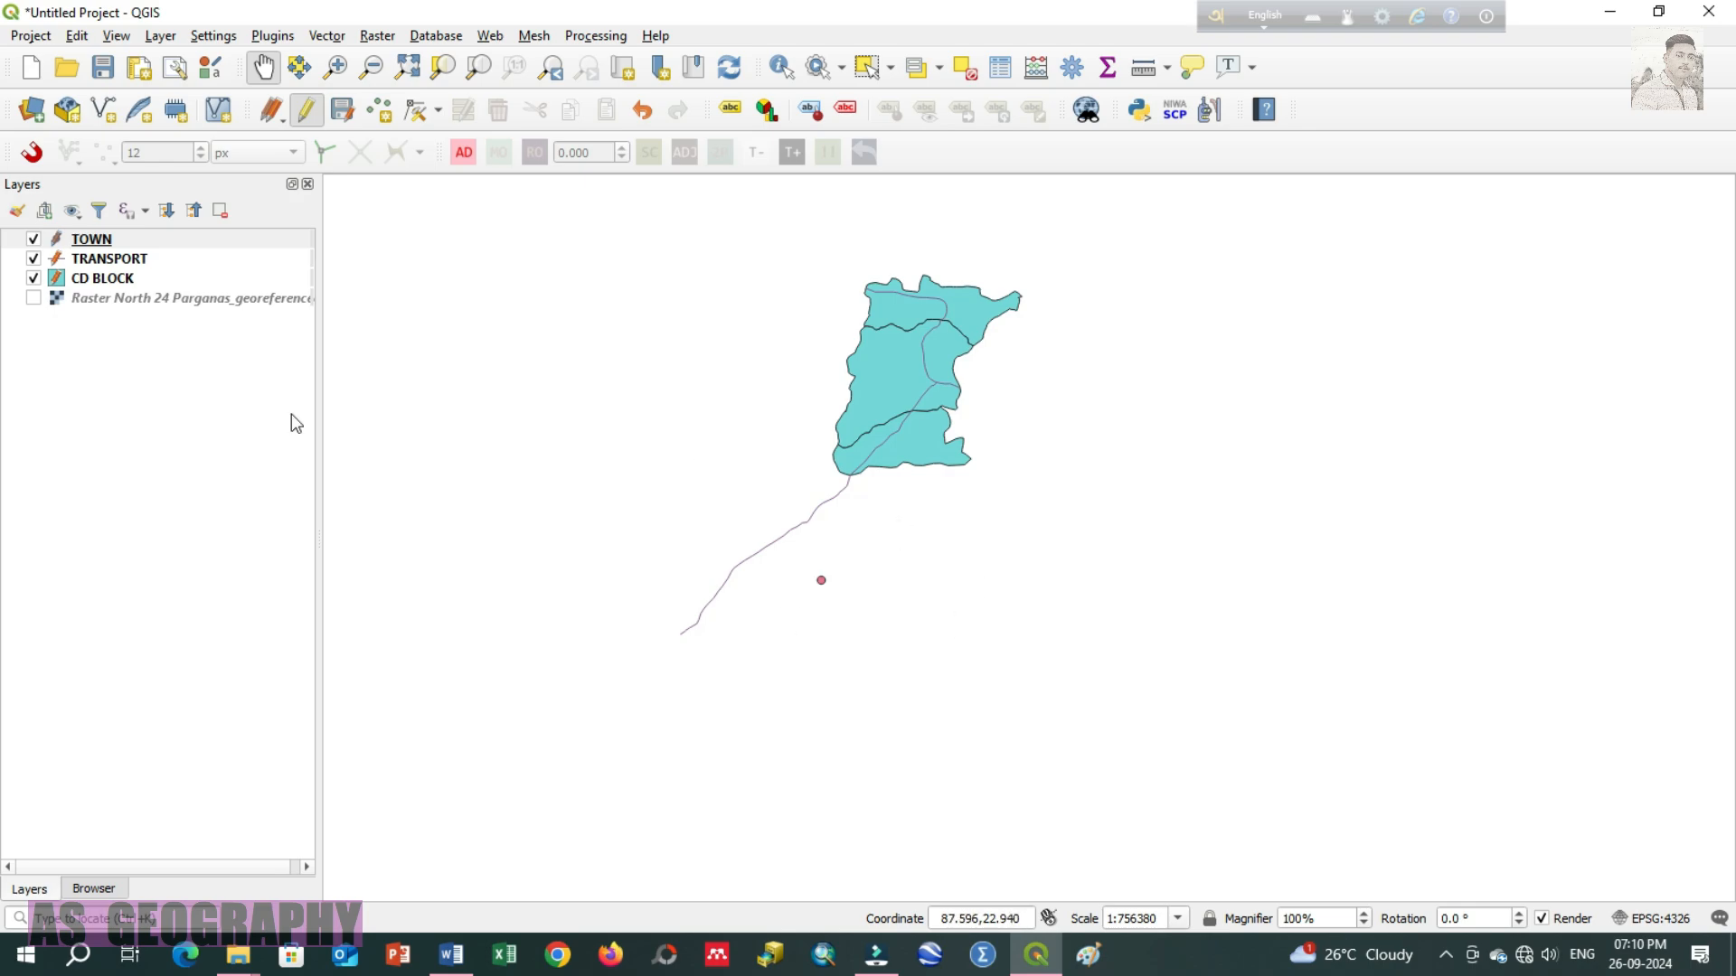
Step: Set the TOWN layer's marker symbol size to 5.8 mm
{"action": "left_click", "coordinate": [88, 241]}
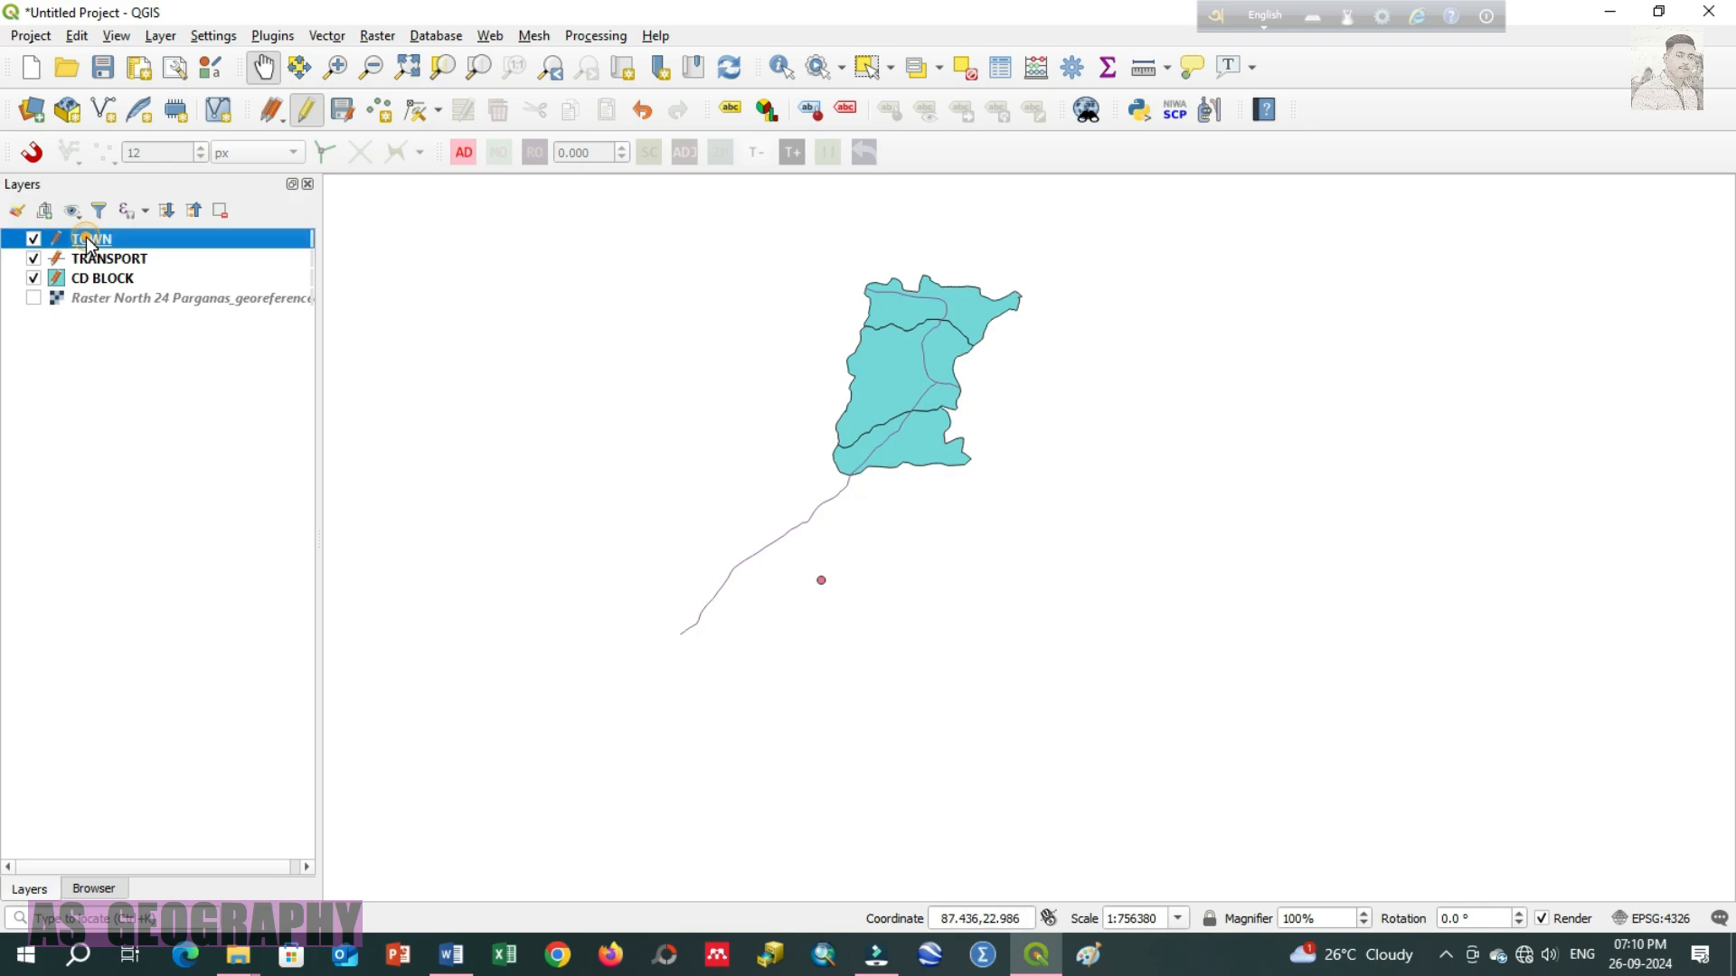
{"action": "right_click", "coordinate": [85, 236]}
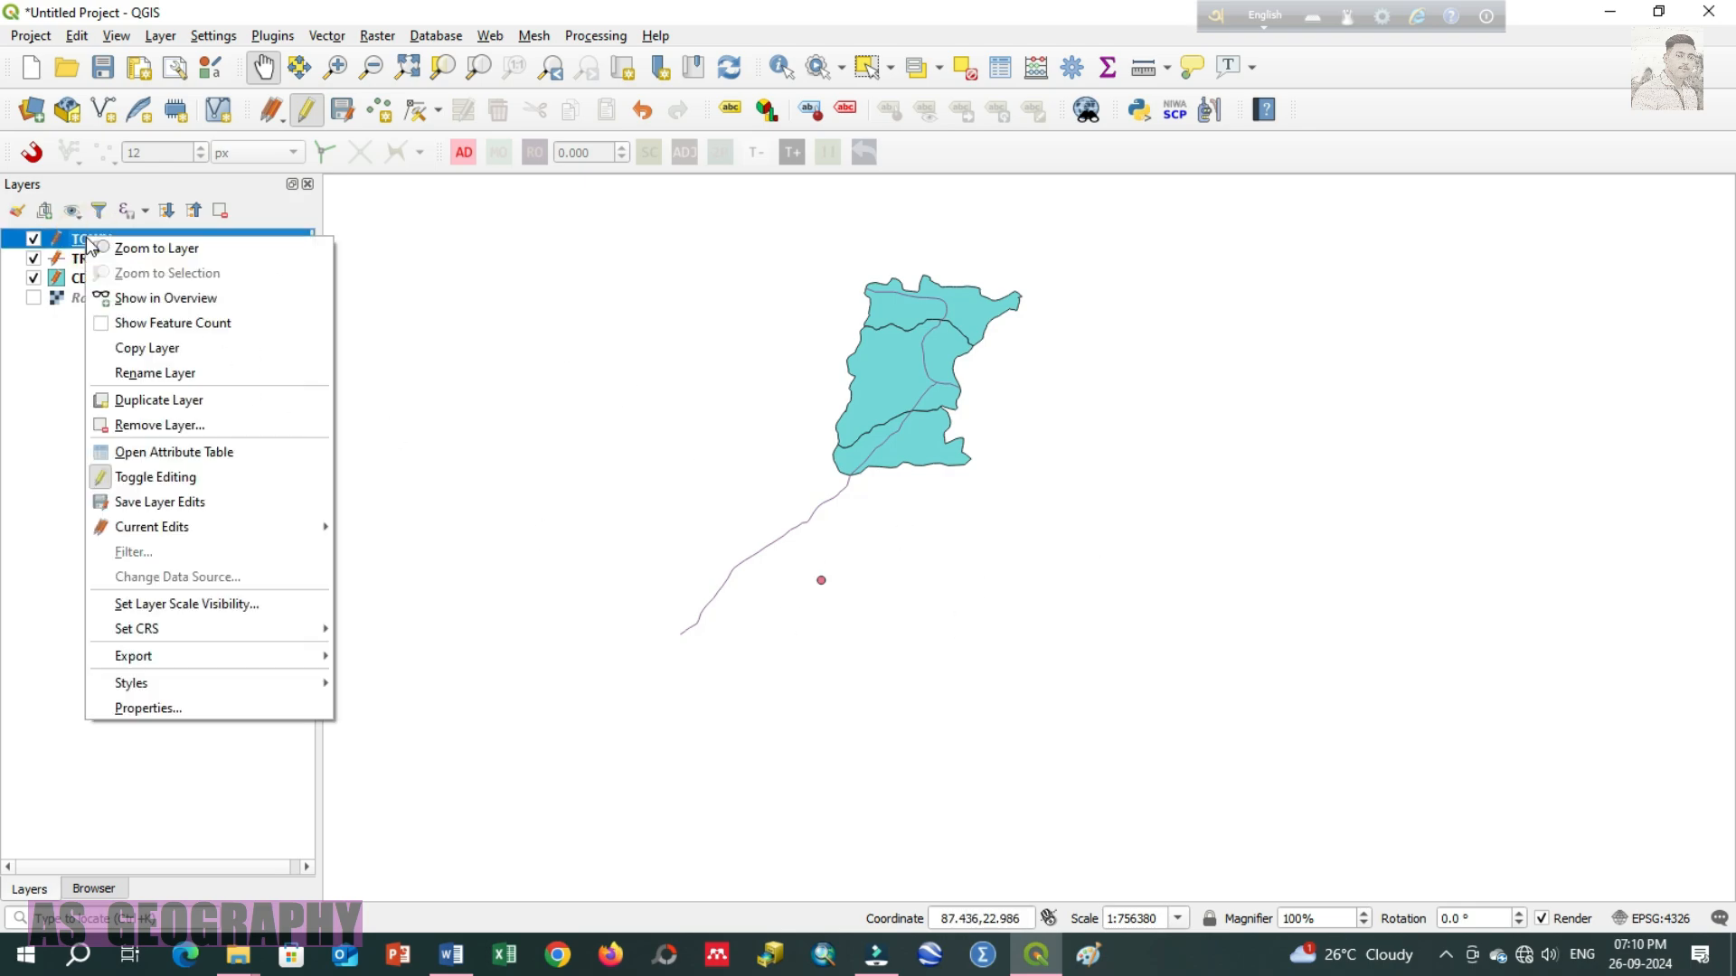
{"action": "left_click", "coordinate": [174, 711]}
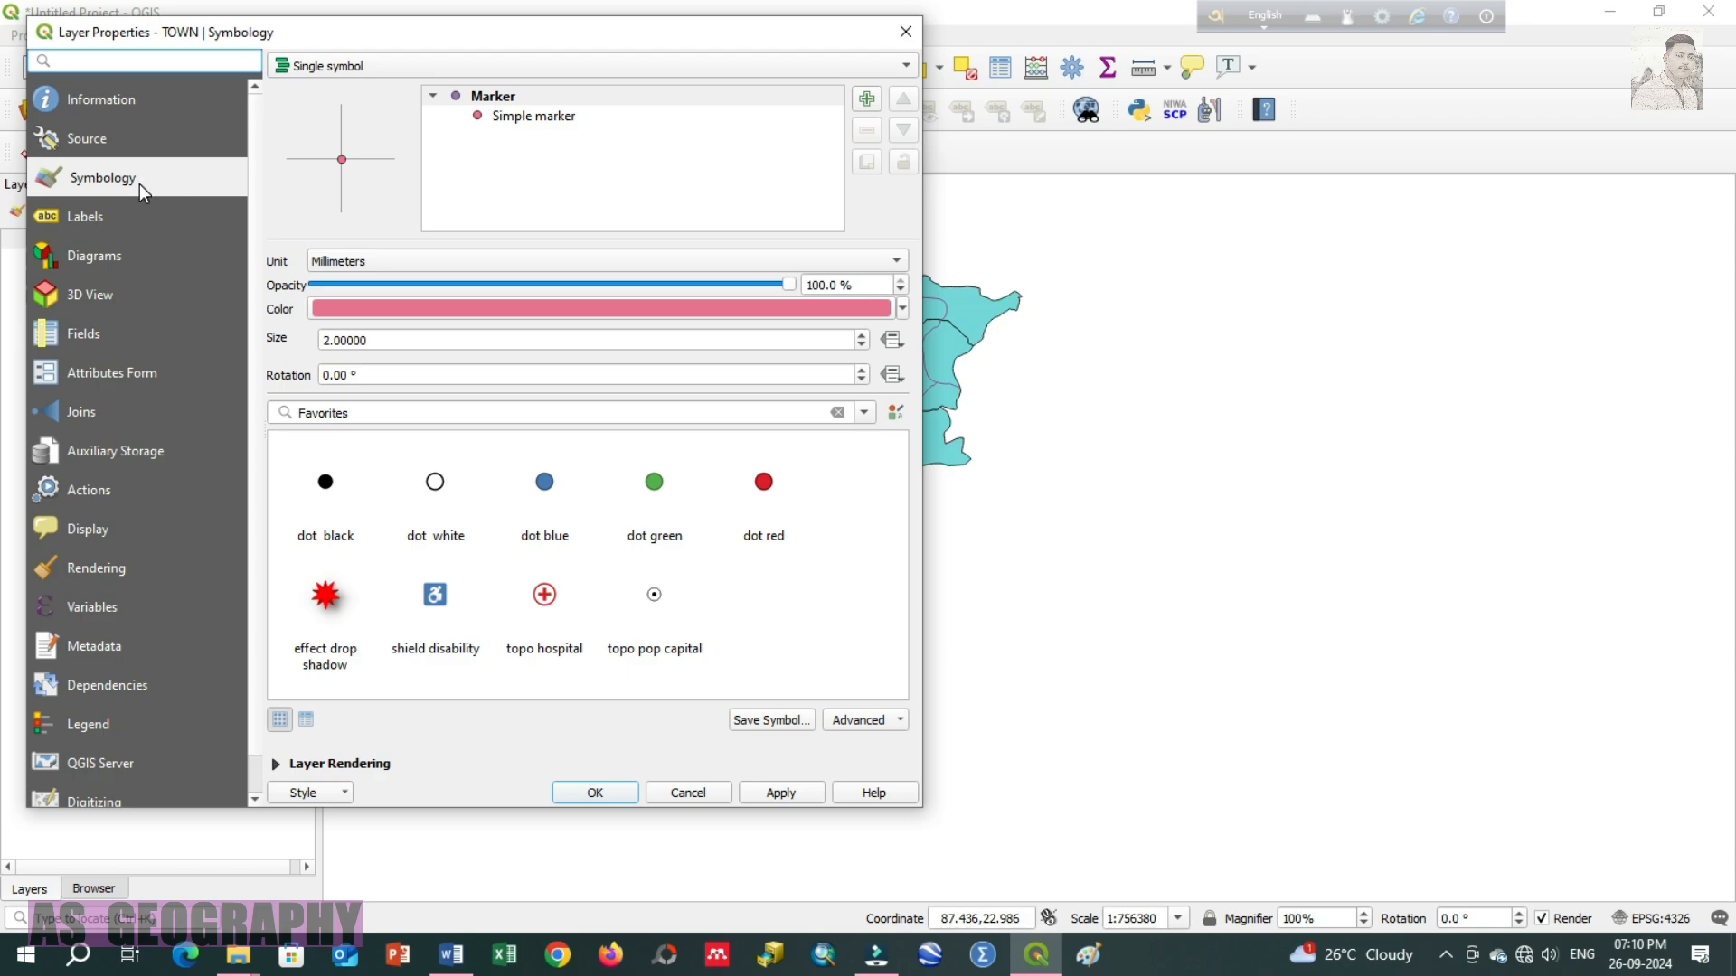
{"action": "left_click", "coordinate": [140, 183]}
{"action": "left_click", "coordinate": [862, 344]}
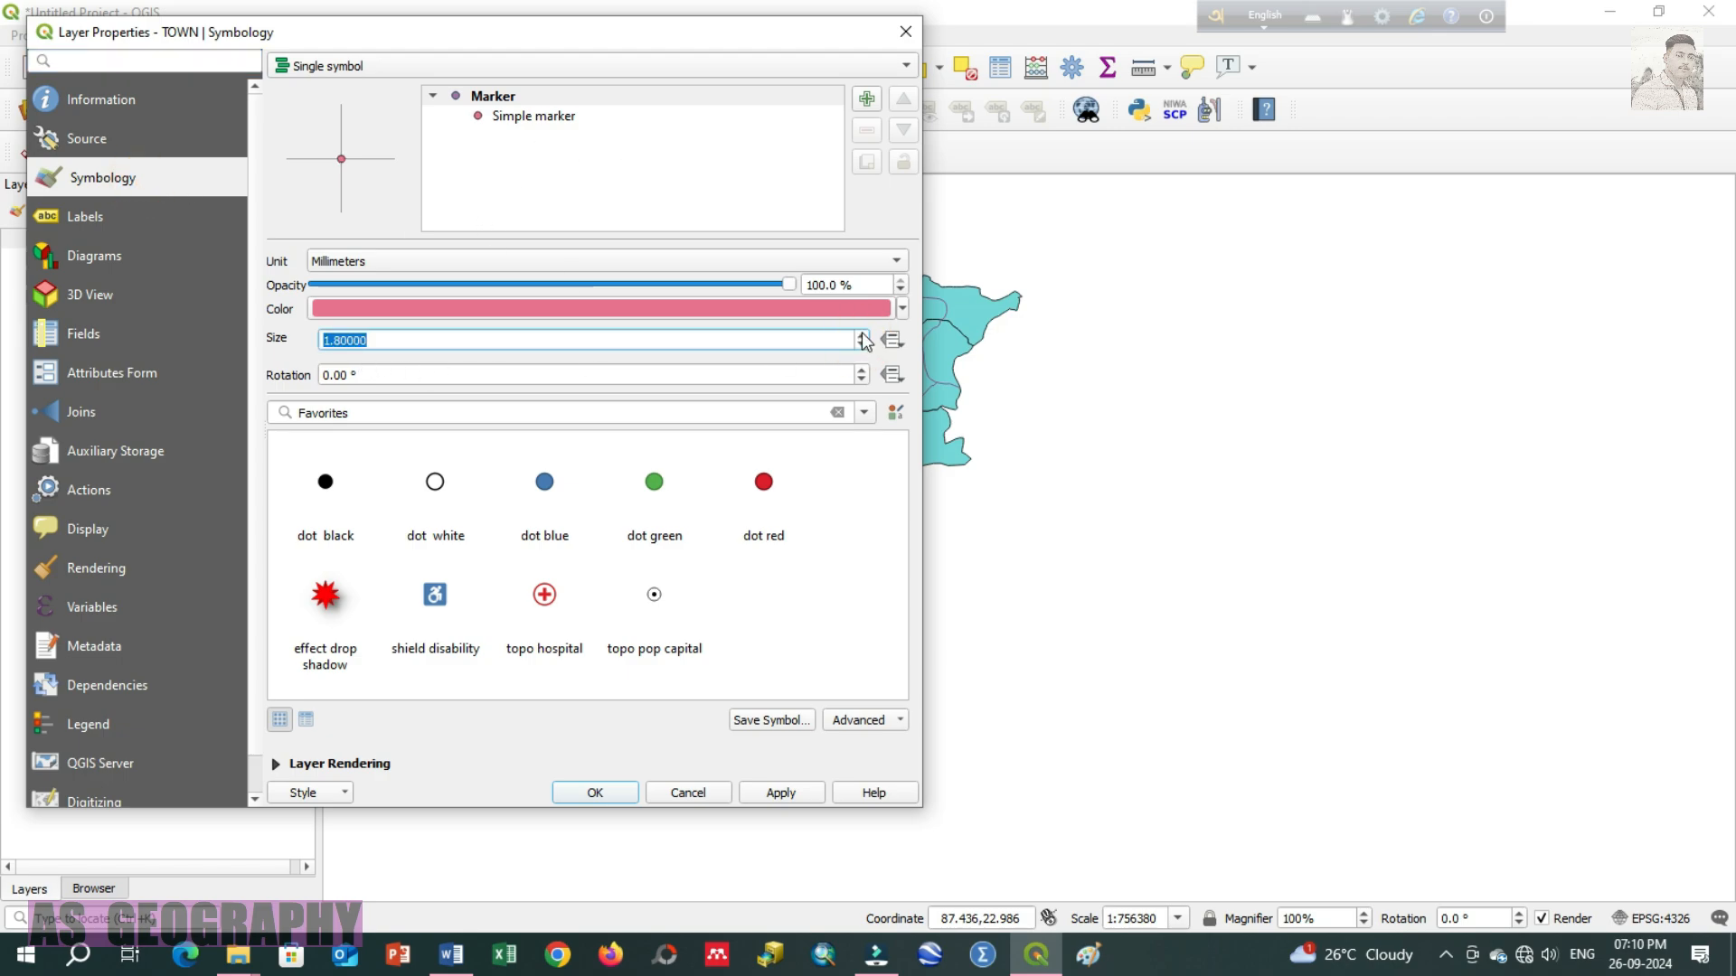
{"action": "left_click", "coordinate": [862, 334]}
{"action": "left_click", "coordinate": [863, 334]}
{"action": "left_click", "coordinate": [862, 334]}
{"action": "left_click", "coordinate": [862, 334]}
{"action": "left_click", "coordinate": [863, 334]}
{"action": "left_click", "coordinate": [862, 333]}
{"action": "left_click", "coordinate": [863, 333]}
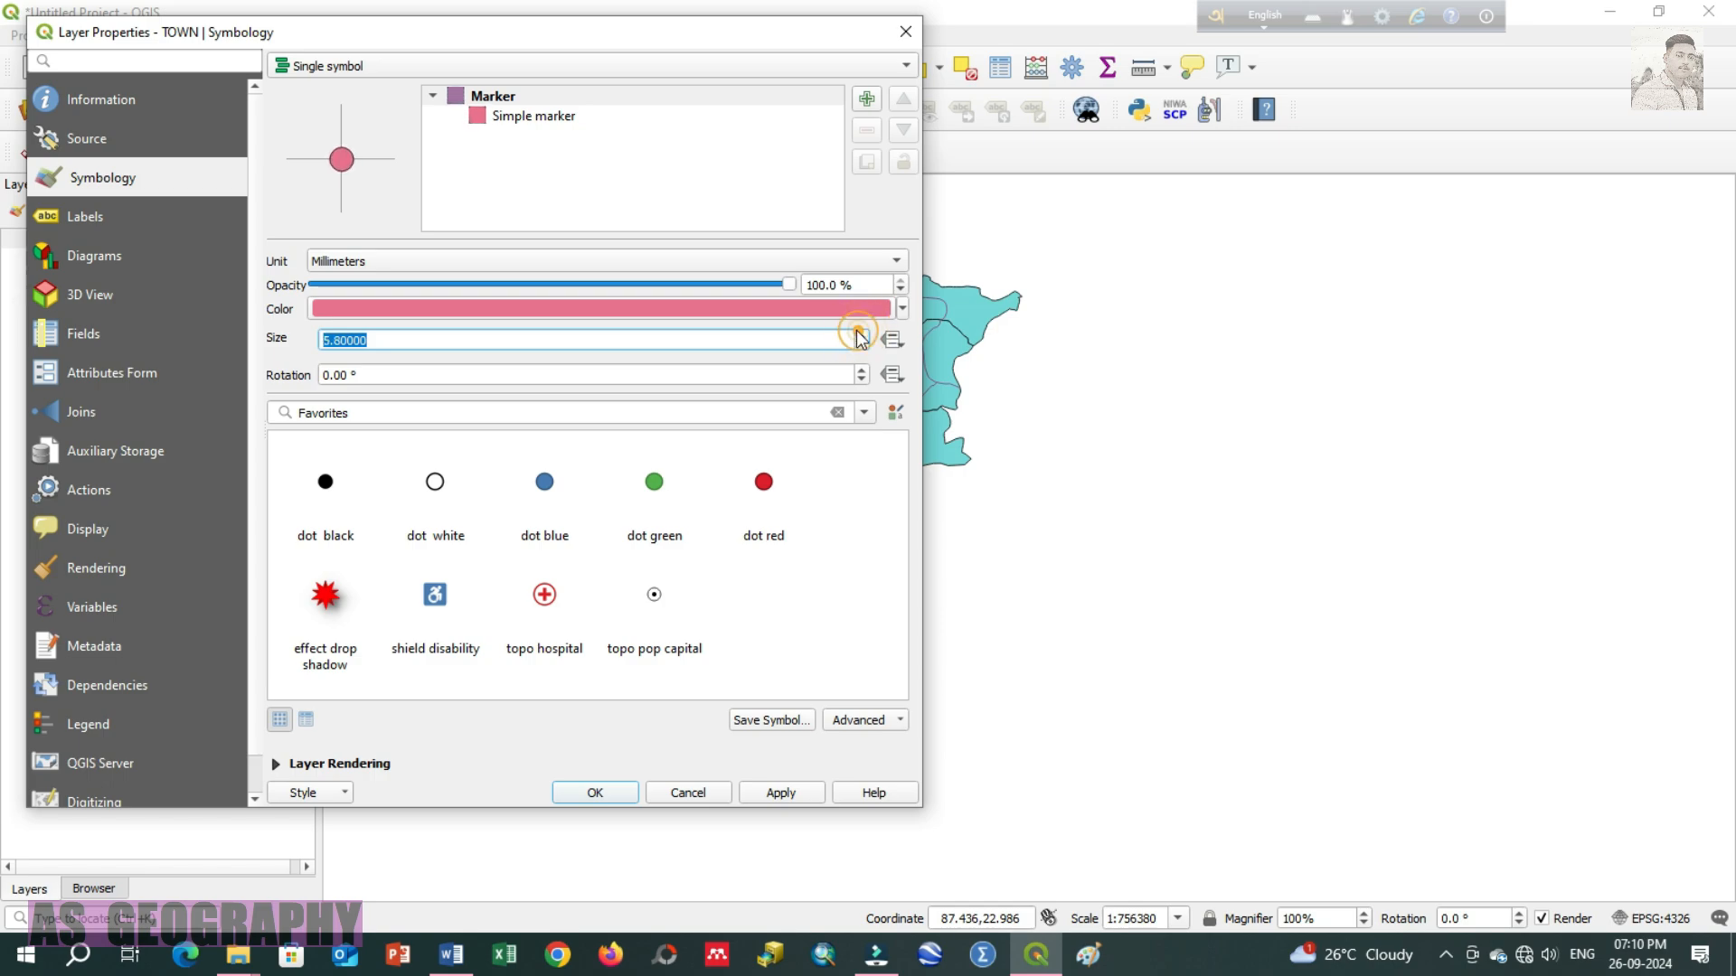
Step: Change the TOWN marker's fill colour to light blue and apply the symbology
{"action": "left_click", "coordinate": [901, 308]}
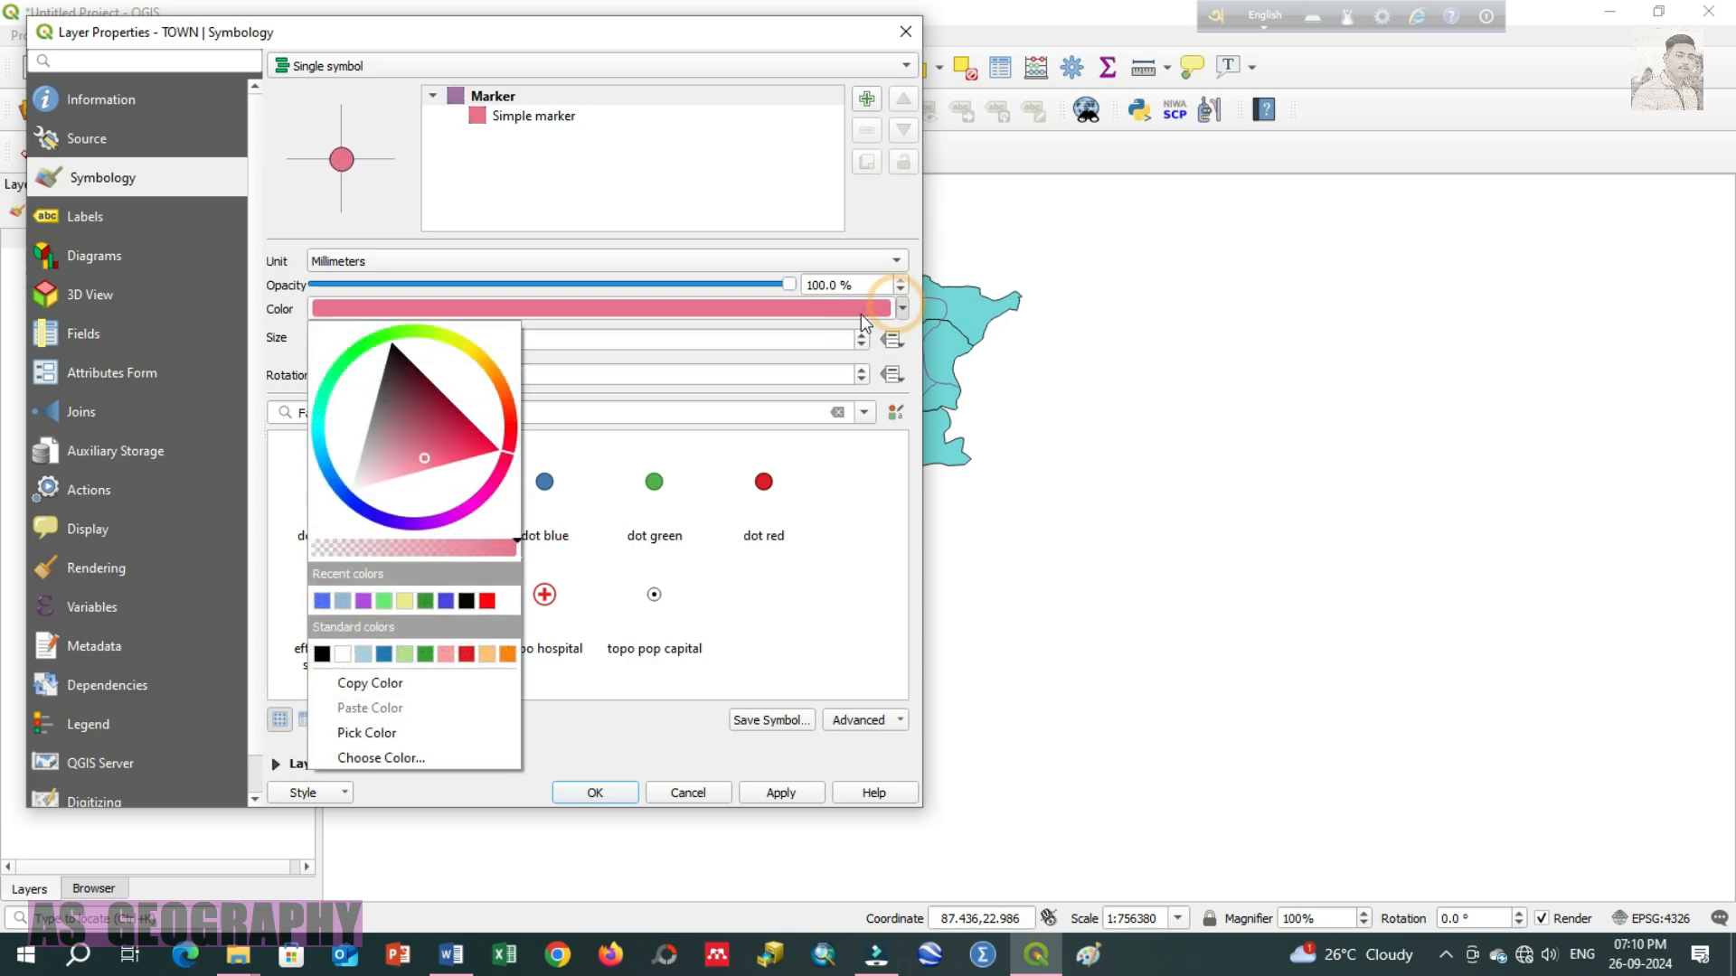
{"action": "left_click", "coordinate": [342, 490]}
{"action": "left_click", "coordinate": [773, 790]}
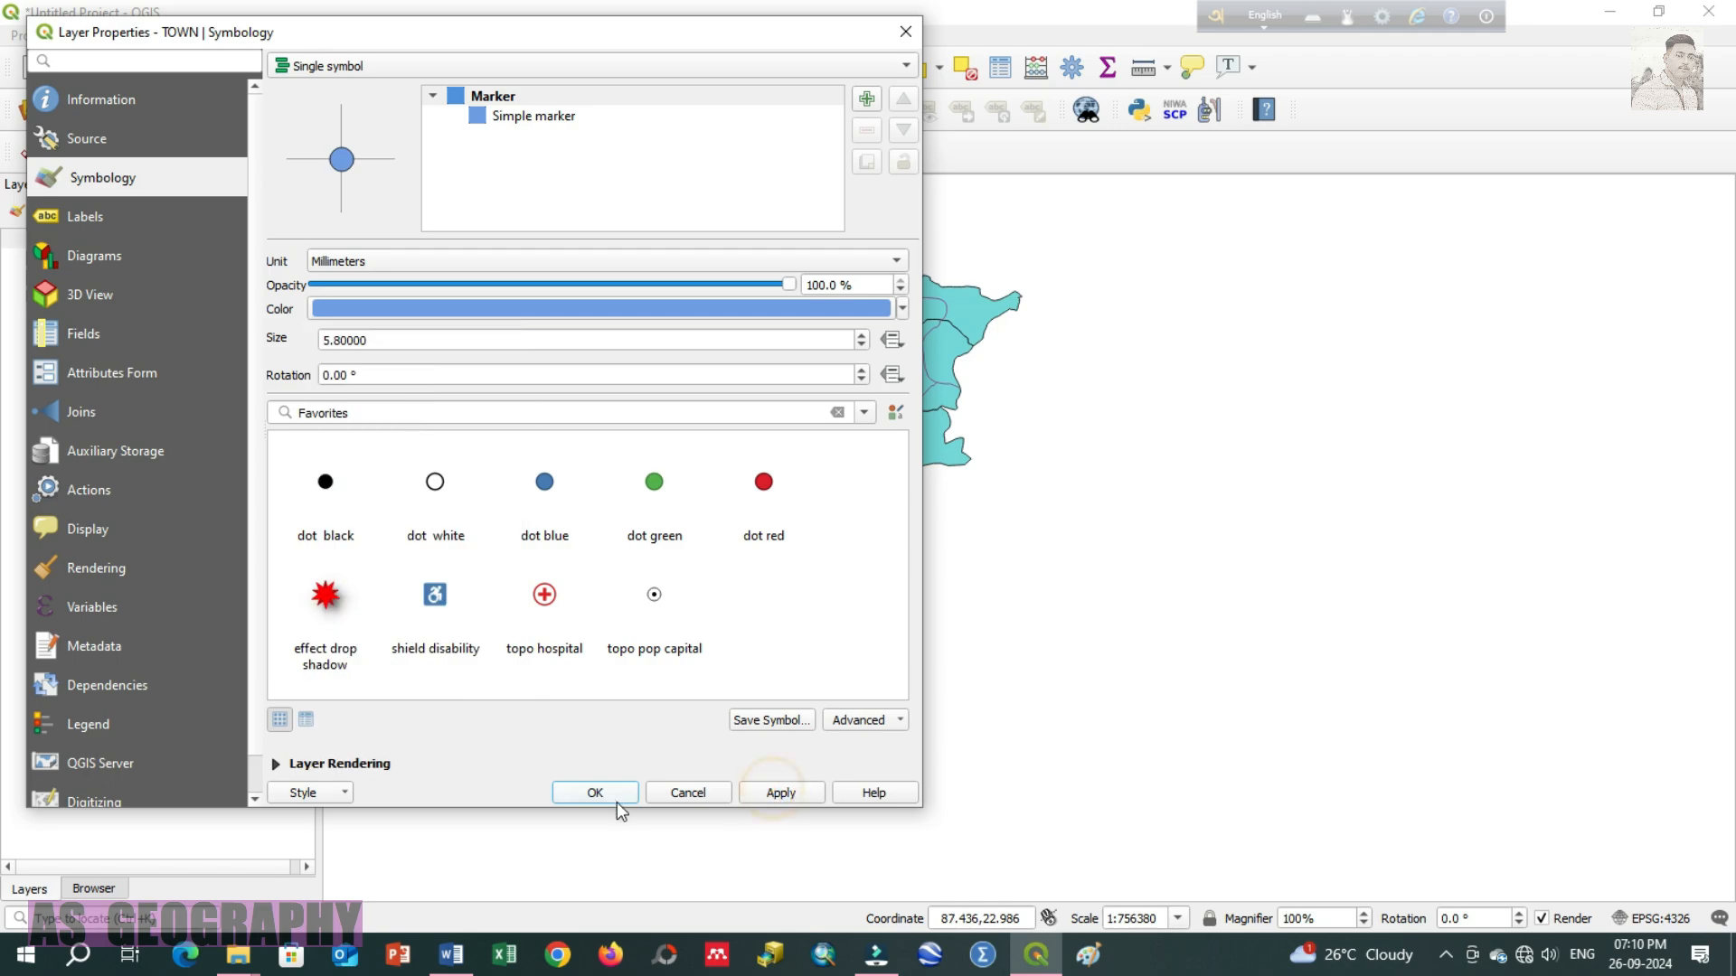
{"action": "left_click", "coordinate": [596, 793]}
{"action": "scroll", "coordinate": [813, 592], "scroll_direction": "up", "scroll_amount": 2}
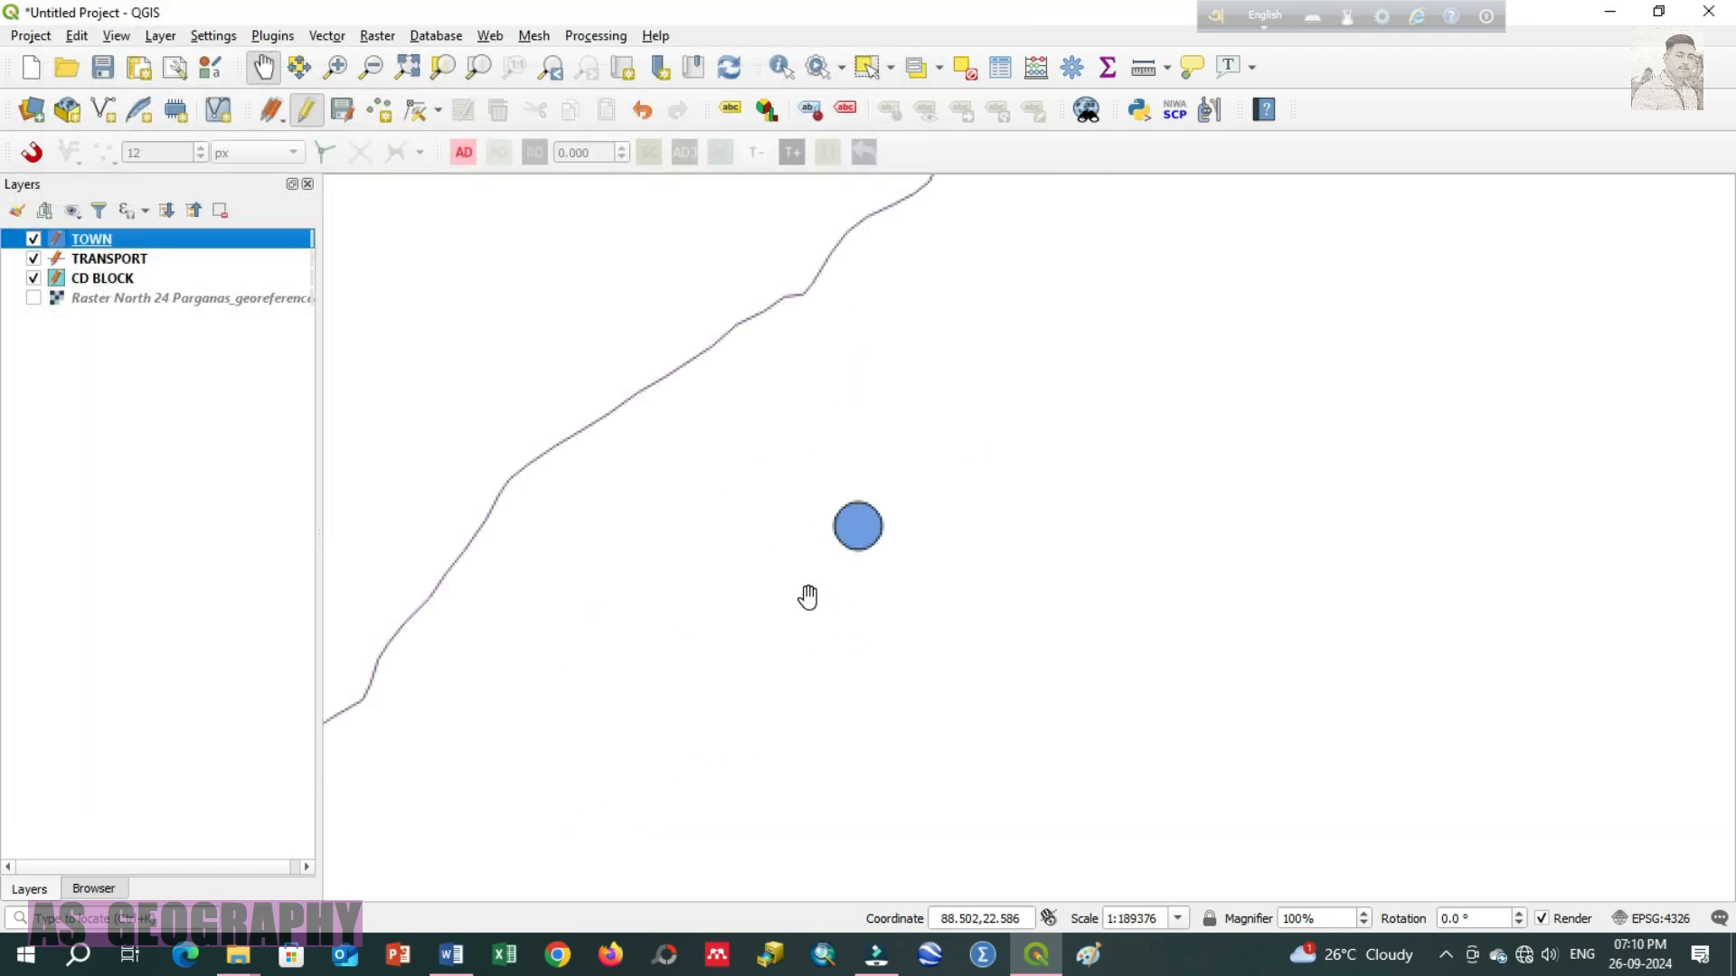
{"action": "scroll", "coordinate": [809, 593], "scroll_direction": "down", "scroll_amount": 1}
{"action": "scroll", "coordinate": [870, 499], "scroll_direction": "down", "scroll_amount": 1}
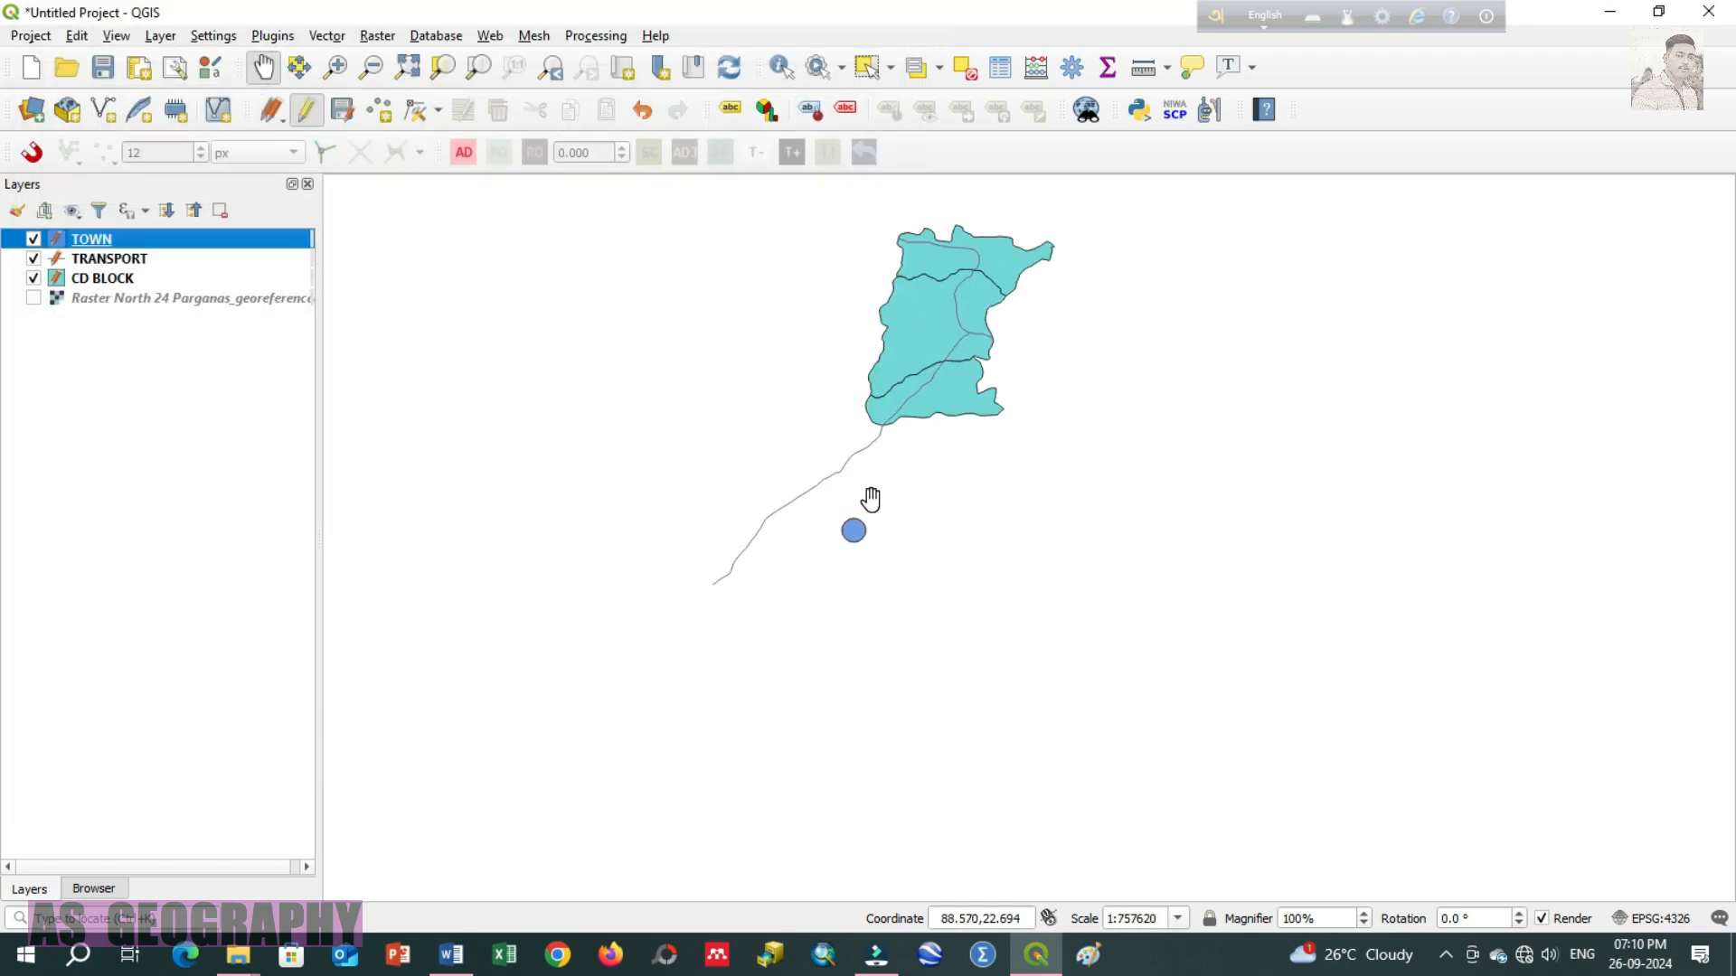
Step: Set the TRANSPORT layer's line symbol width to 3.26 mm
{"action": "left_click", "coordinate": [106, 260]}
{"action": "right_click", "coordinate": [106, 262]}
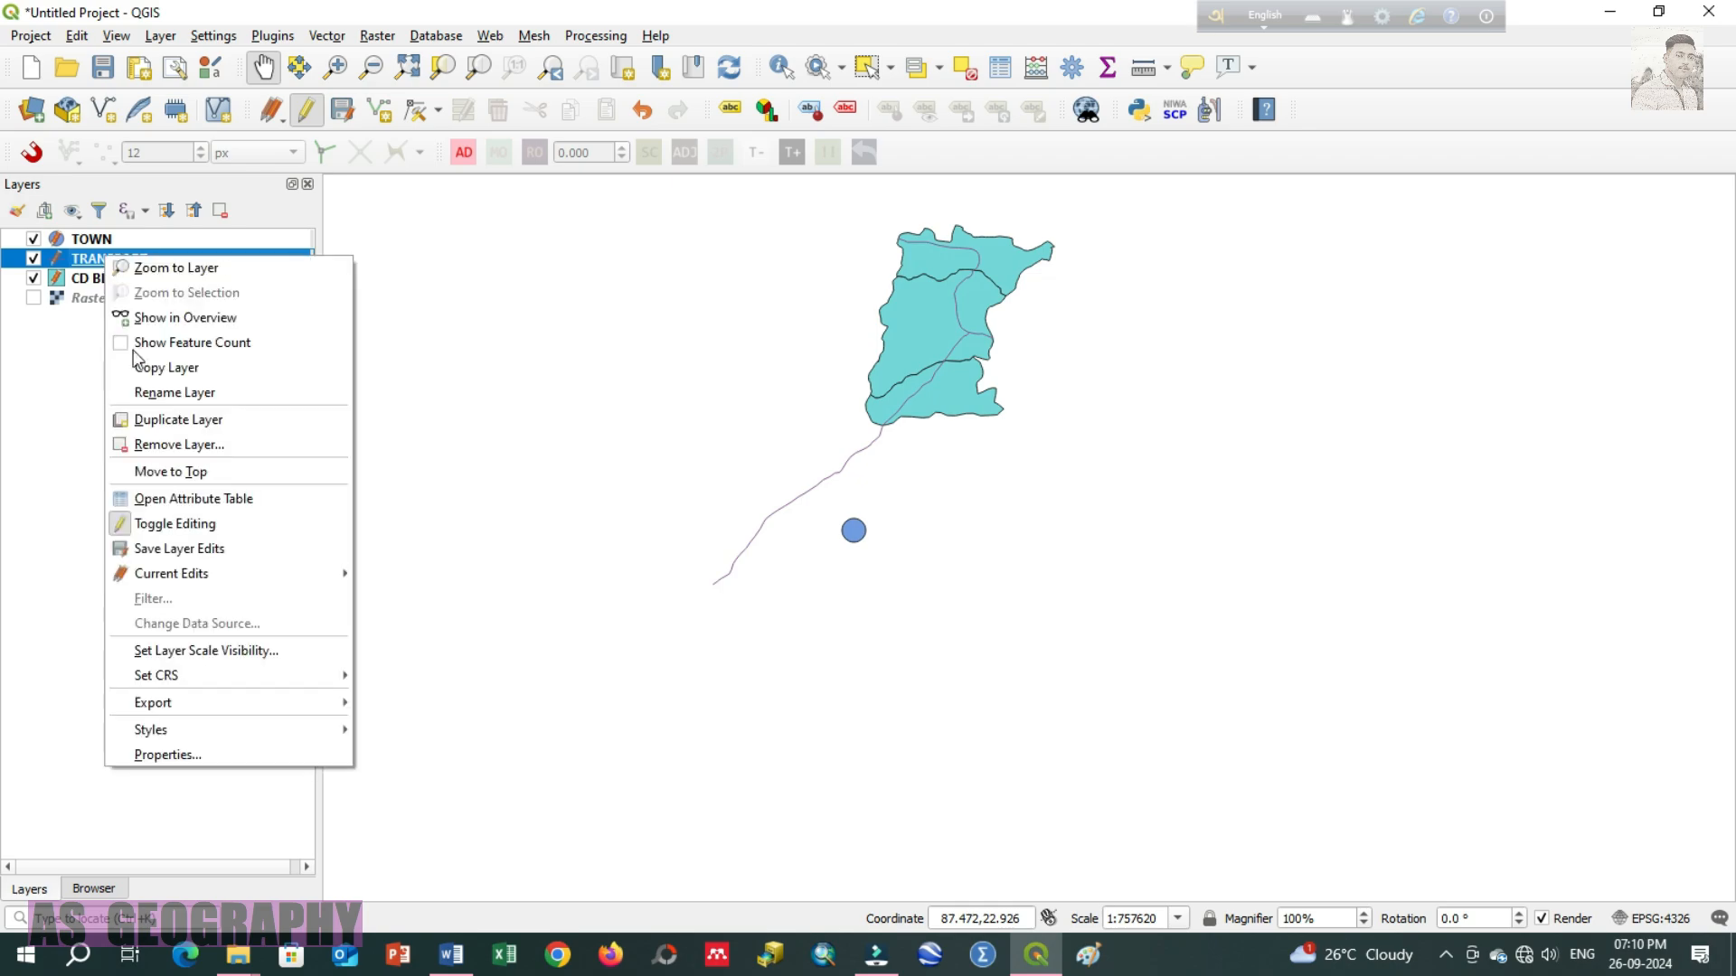
{"action": "left_click", "coordinate": [165, 754]}
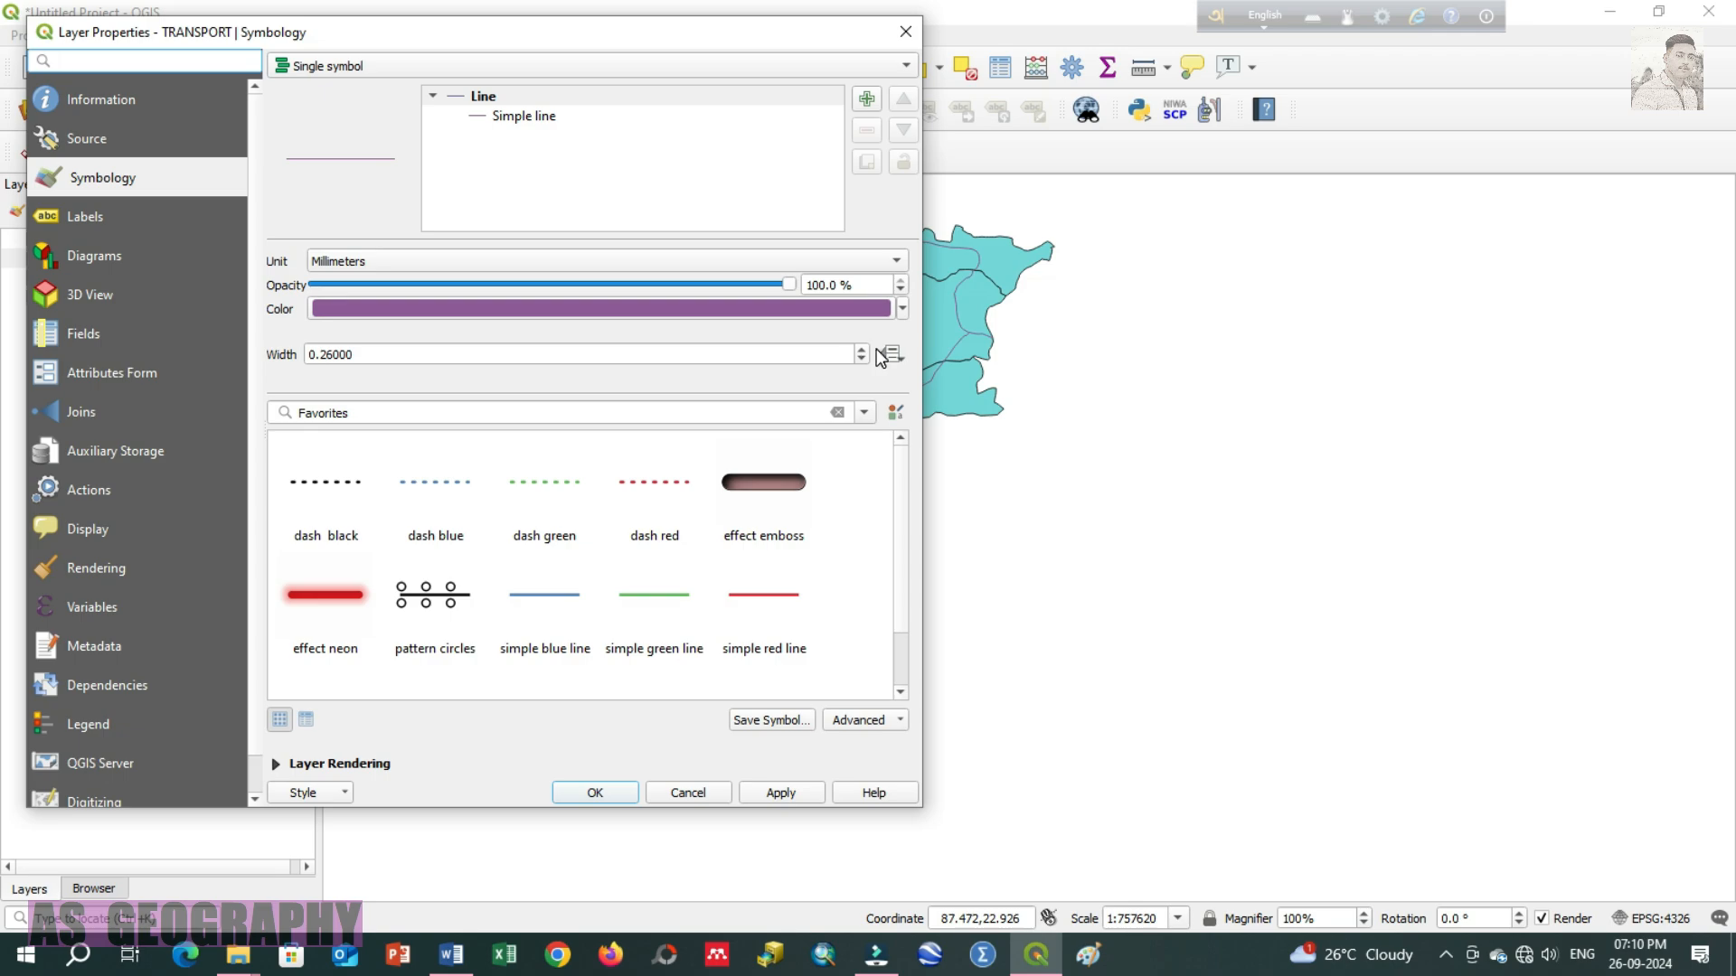
{"action": "scroll", "coordinate": [862, 353], "scroll_direction": "up", "scroll_amount": 6}
{"action": "scroll", "coordinate": [862, 353], "scroll_direction": "up", "scroll_amount": 9}
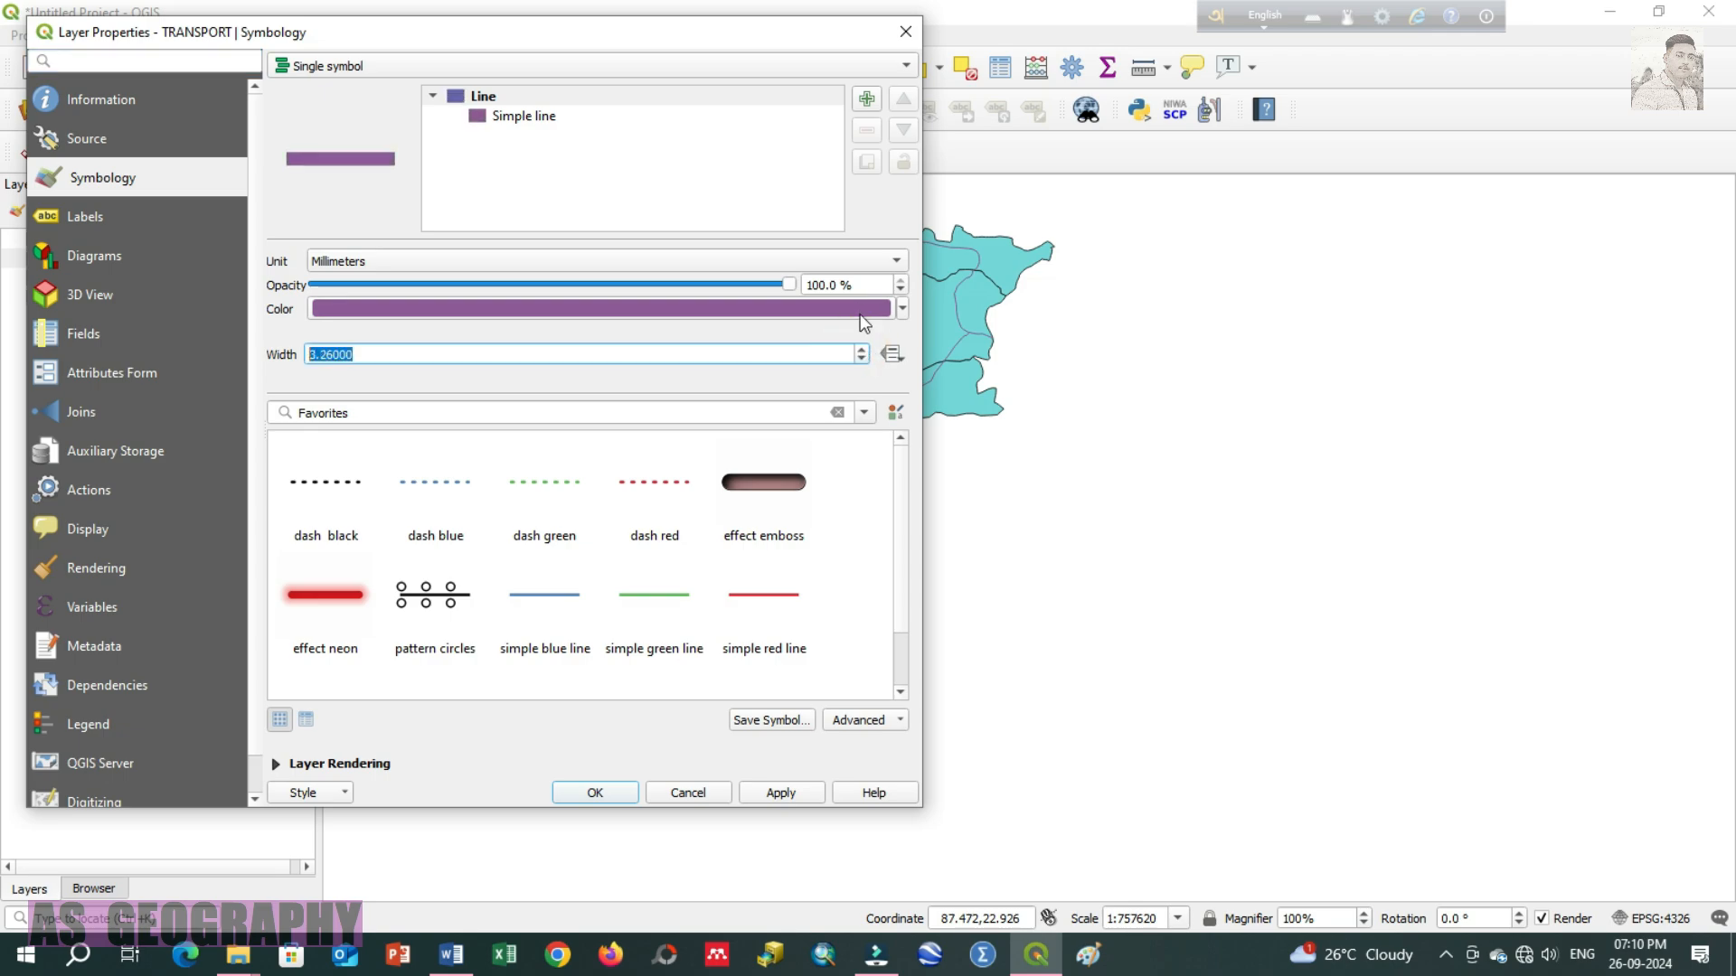
Step: Change the TRANSPORT line colour to dark red #99161b and apply the symbology
{"action": "left_click", "coordinate": [861, 304]}
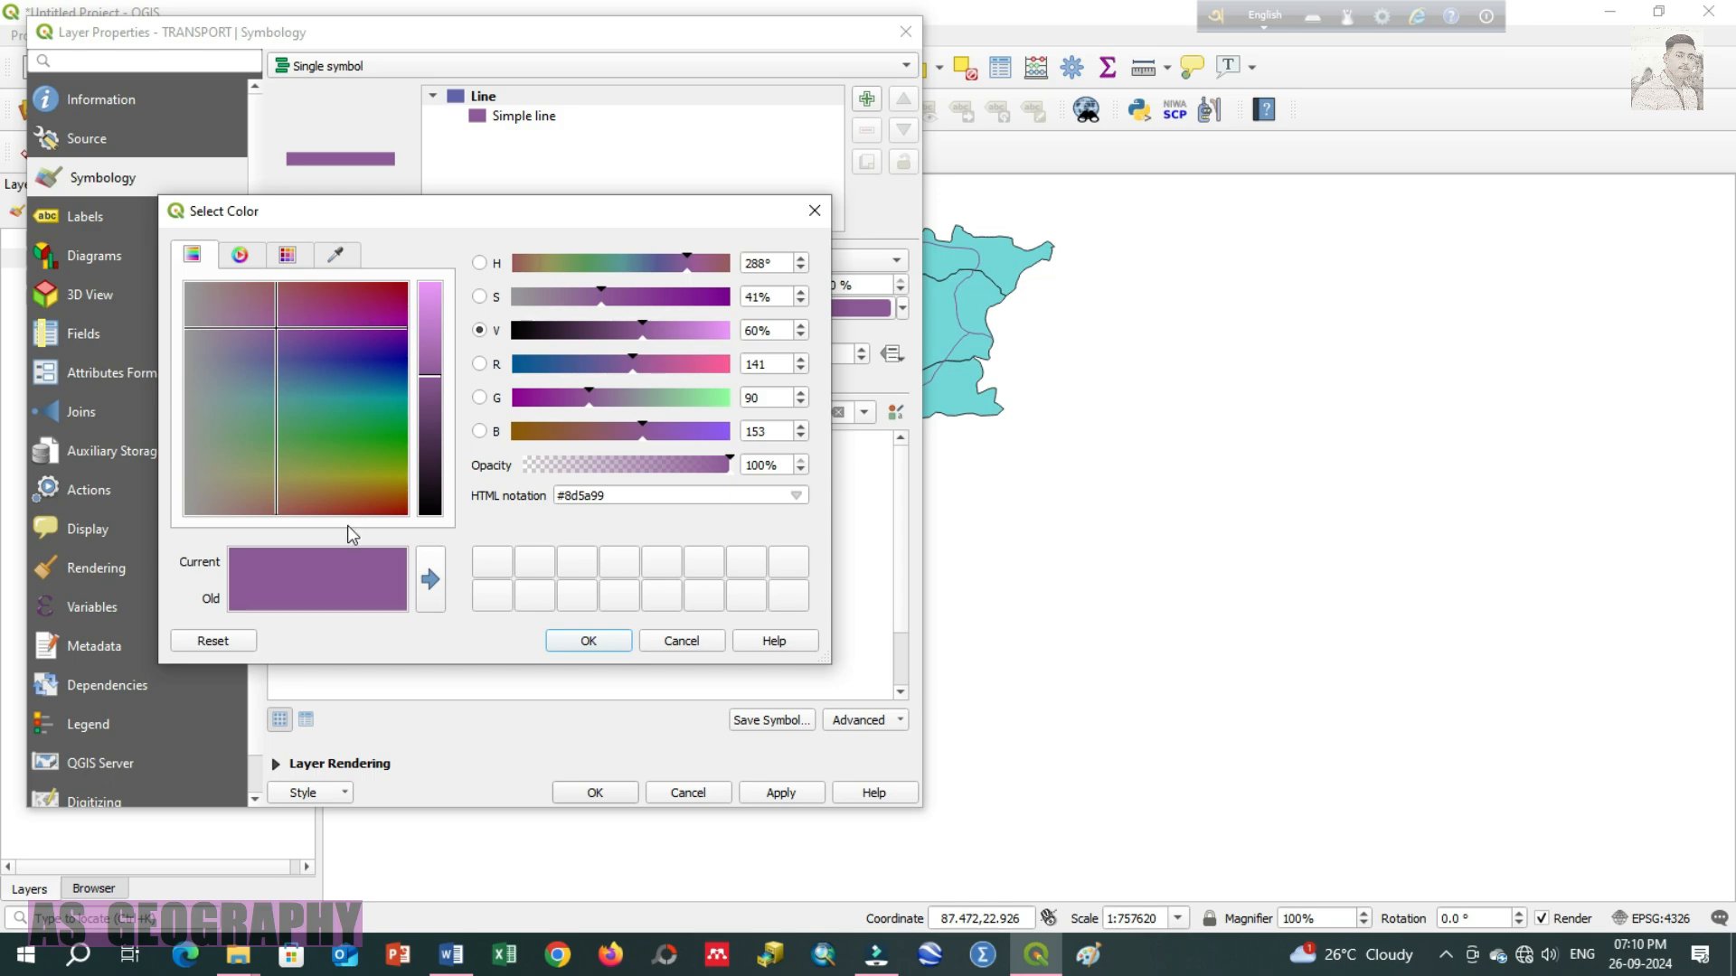
{"action": "left_click", "coordinate": [356, 288]}
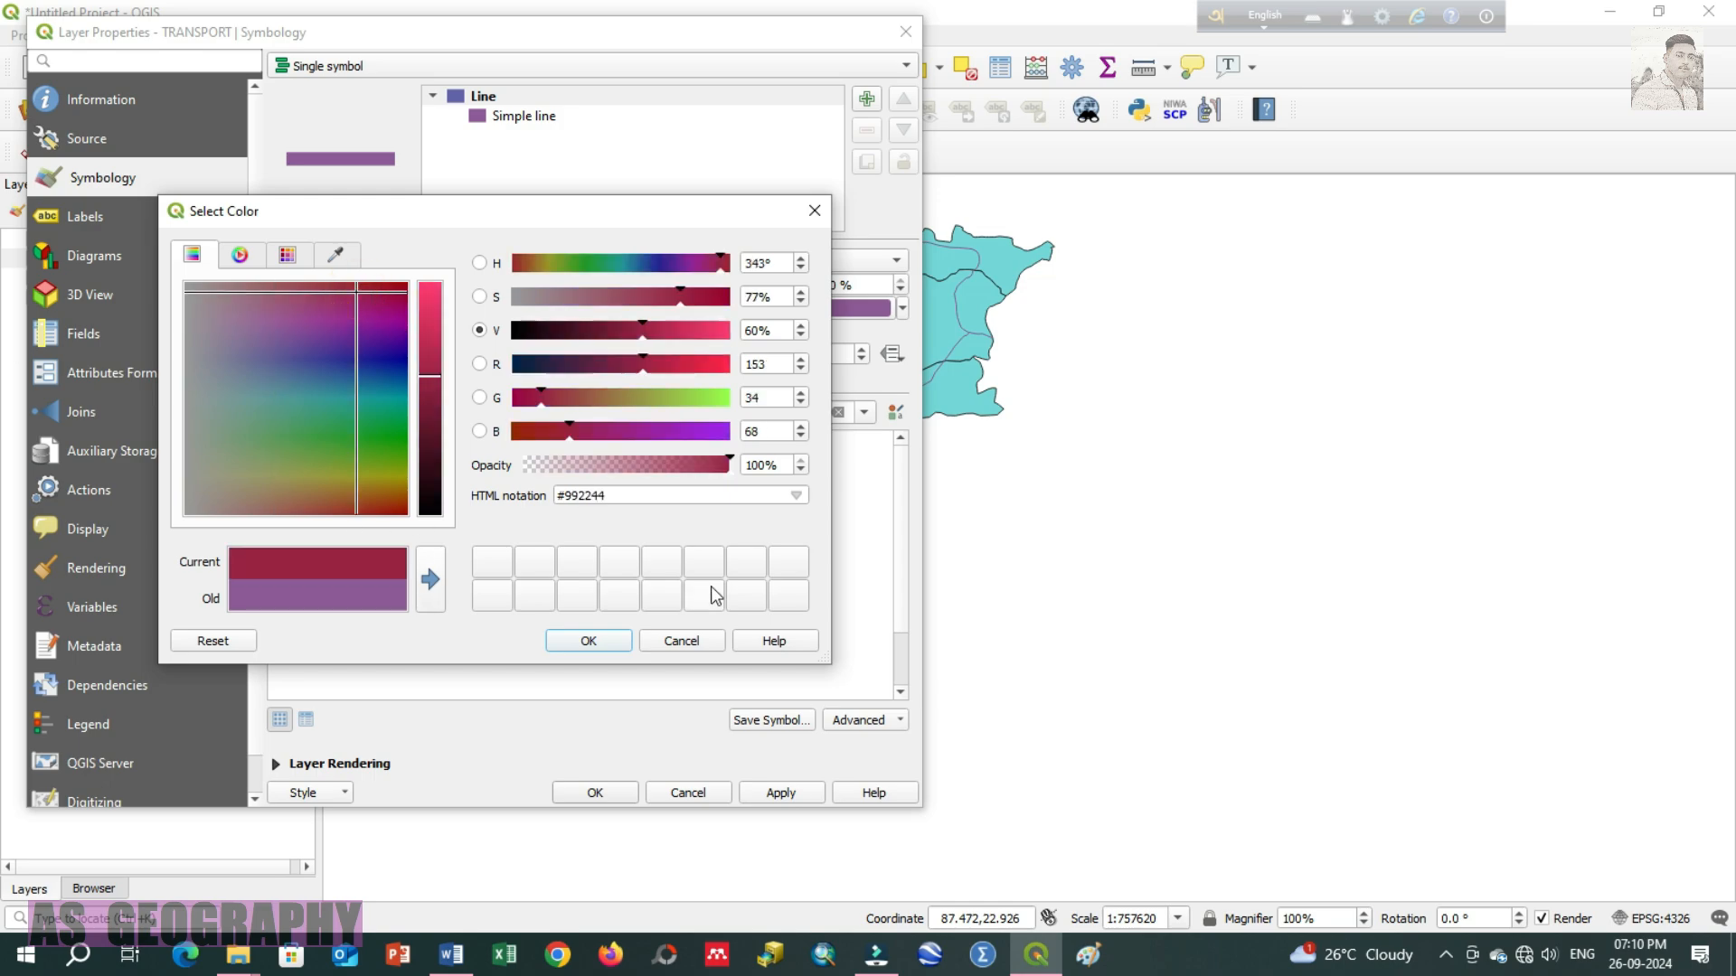
{"action": "left_click", "coordinate": [374, 285]}
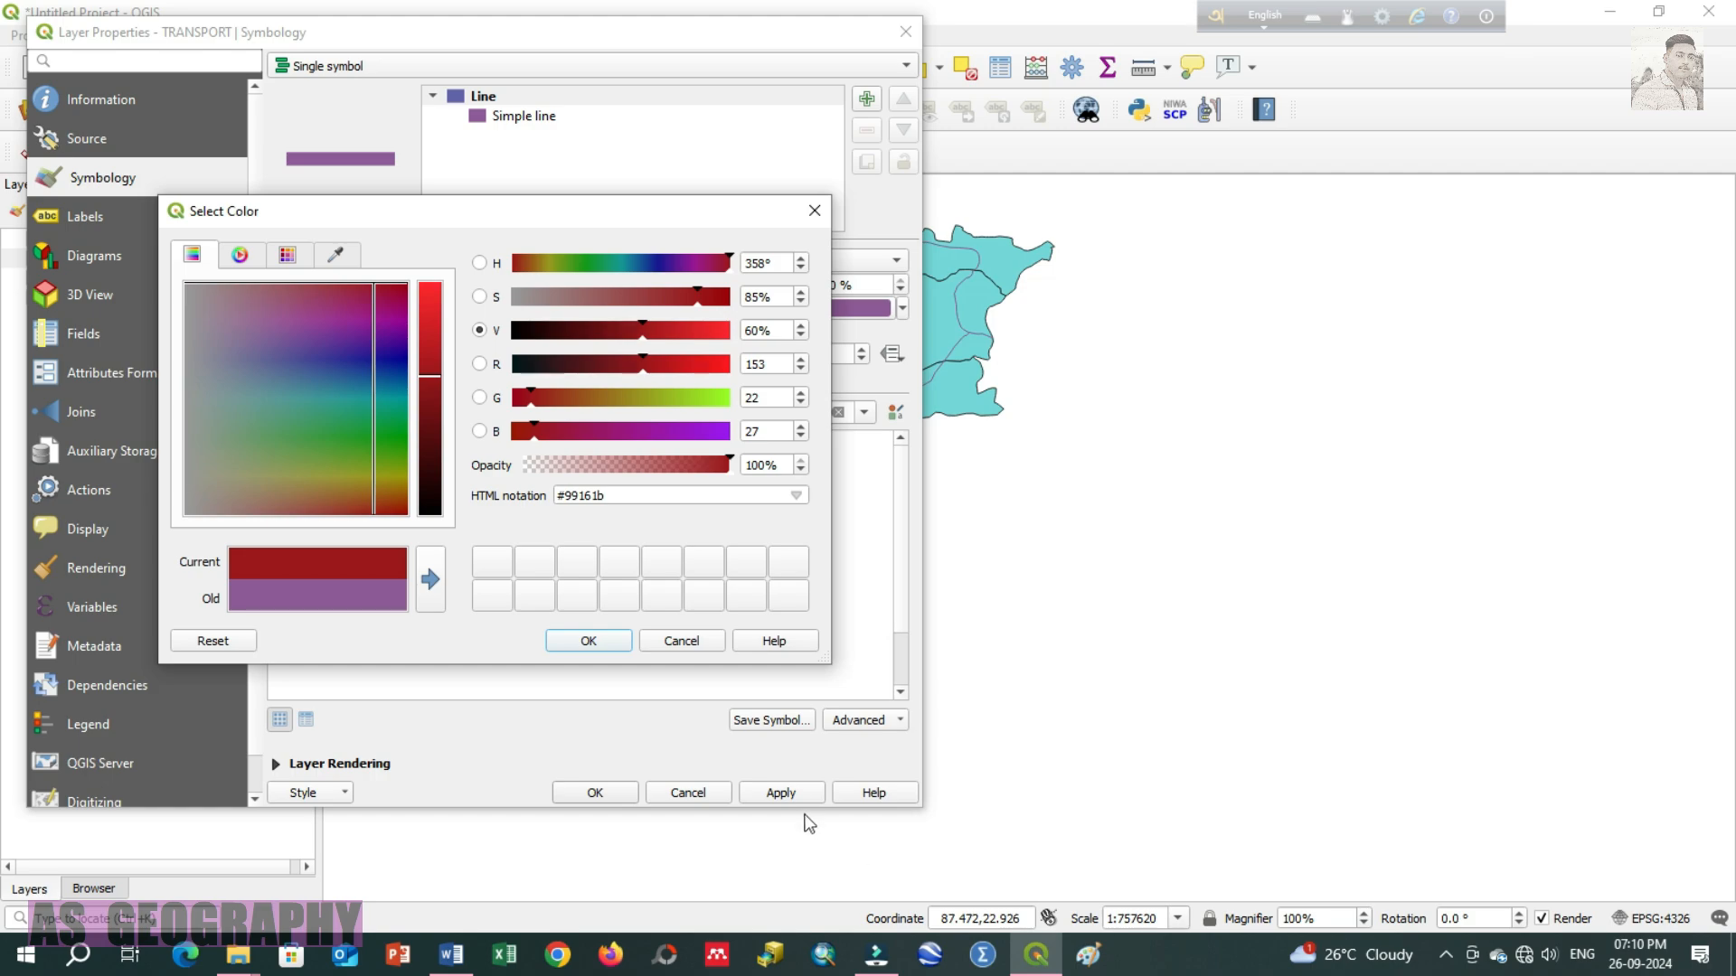
{"action": "left_click", "coordinate": [613, 643]}
{"action": "left_click", "coordinate": [775, 791]}
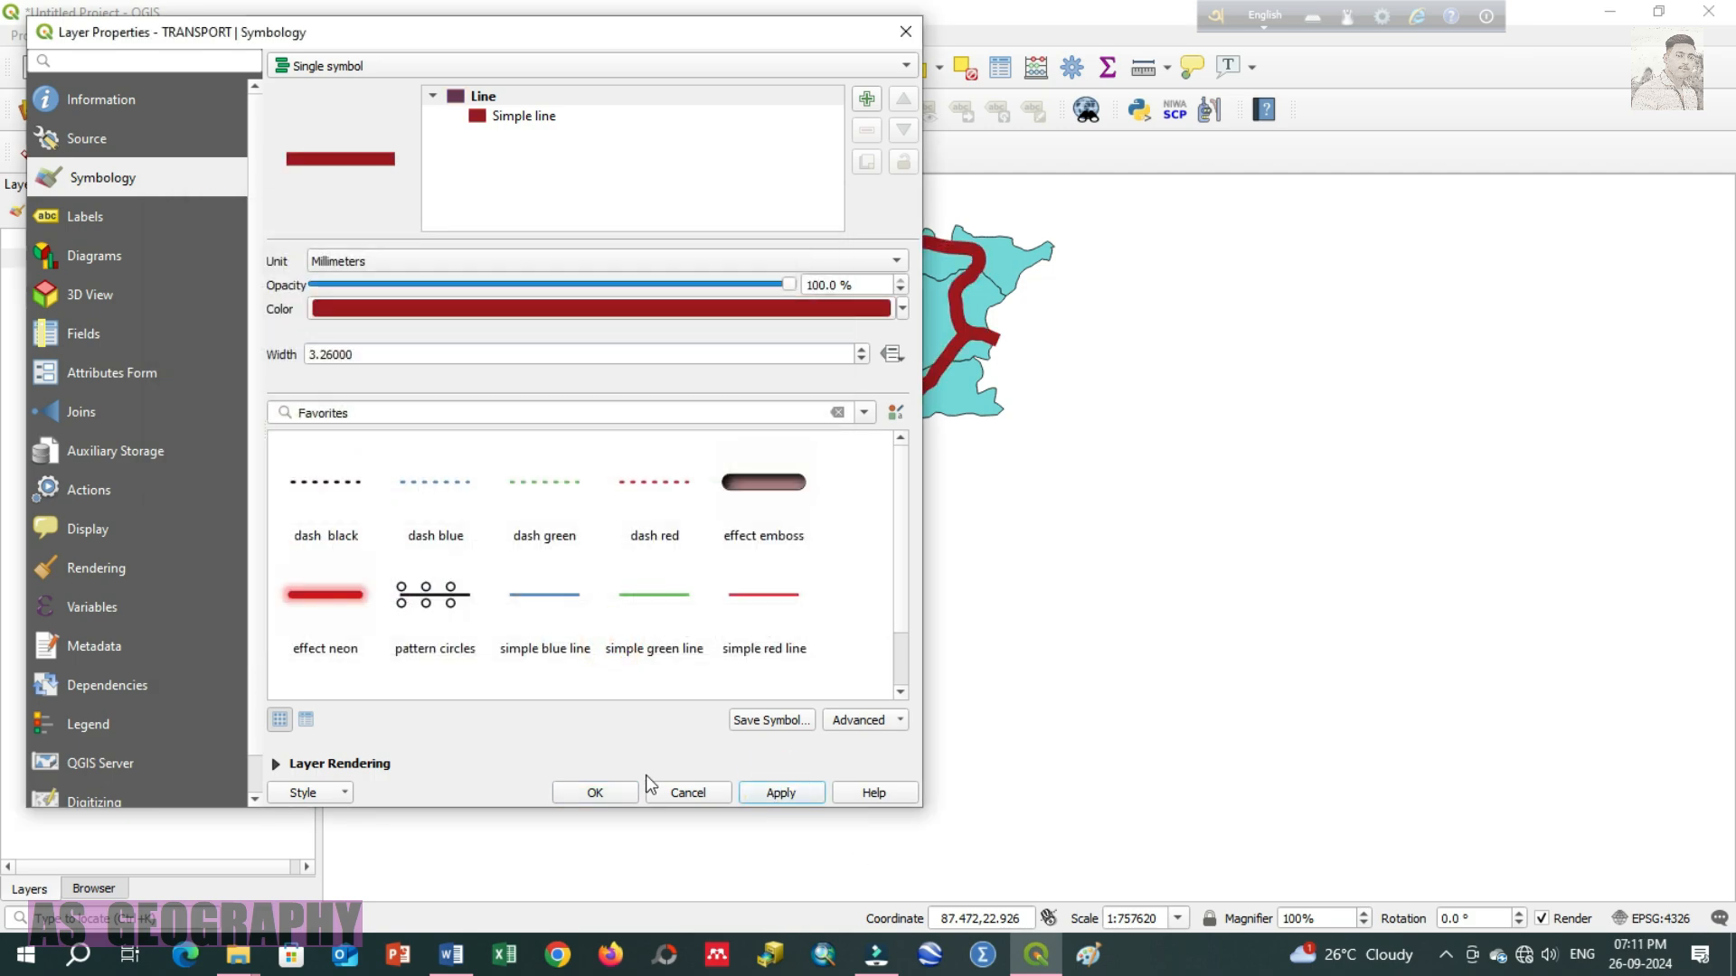
{"action": "left_click", "coordinate": [605, 797]}
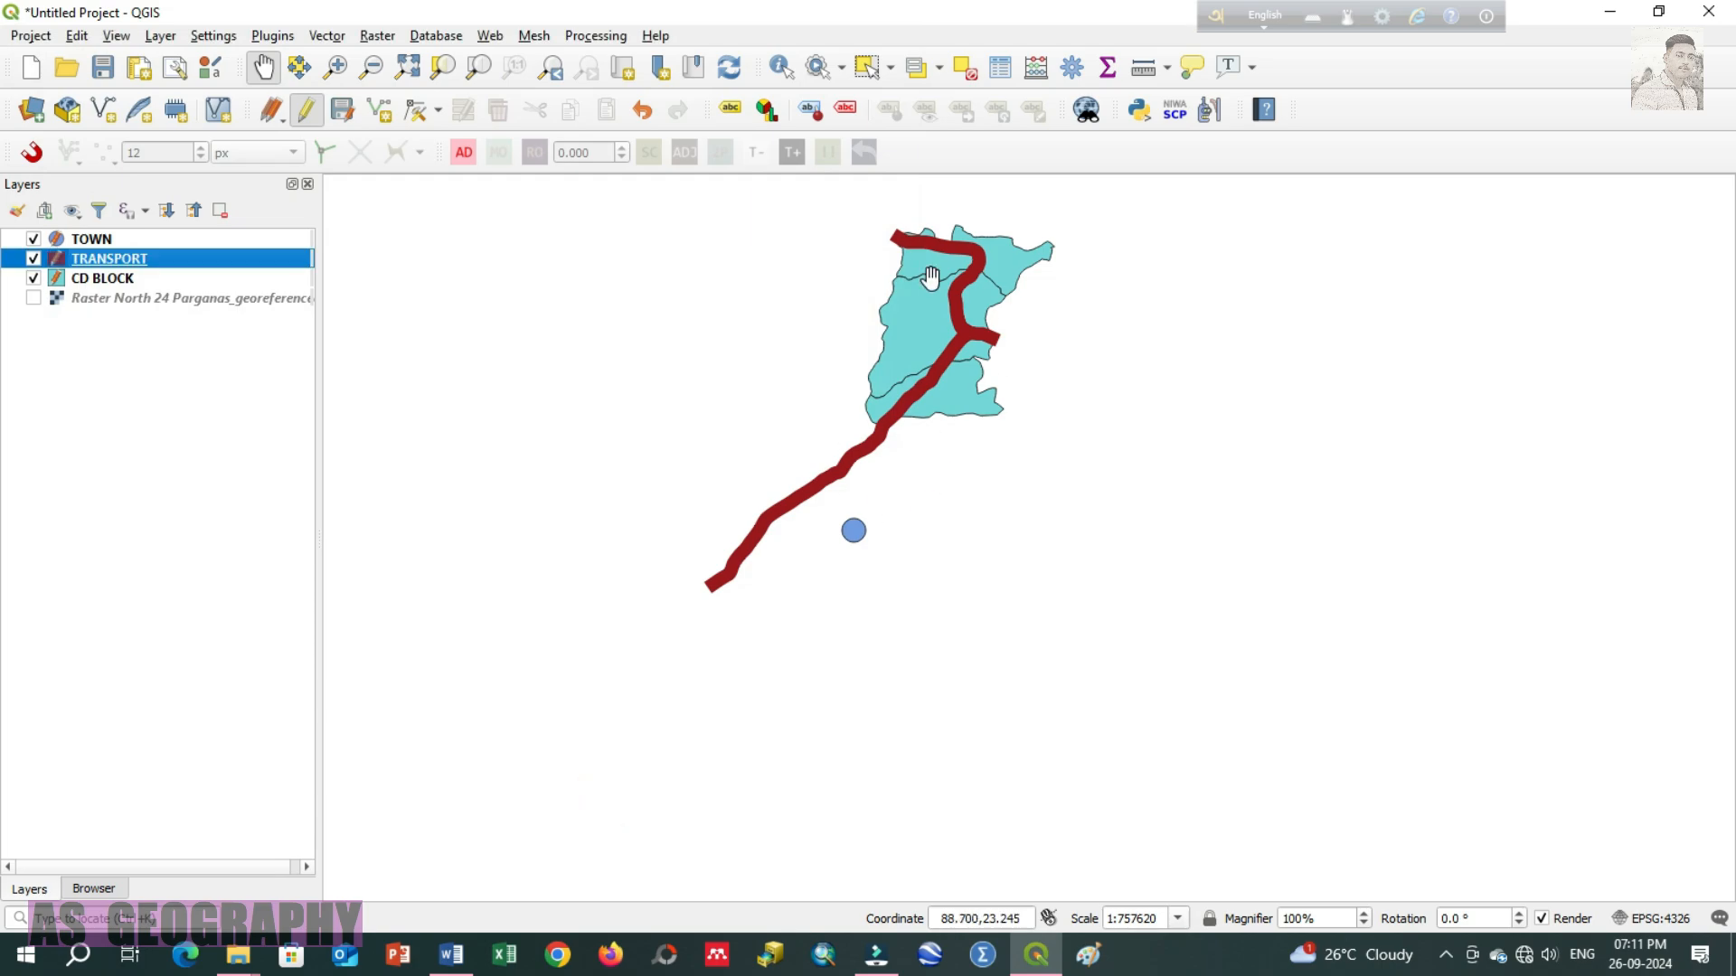
{"action": "scroll", "coordinate": [1003, 285], "scroll_direction": "up", "scroll_amount": 1}
{"action": "scroll", "coordinate": [1004, 284], "scroll_direction": "down", "scroll_amount": 1}
Step: Open the CD BLOCK layer's symbology settings and choose CD_BLOCK as the value field for the categorized style
{"action": "left_click", "coordinate": [107, 281]}
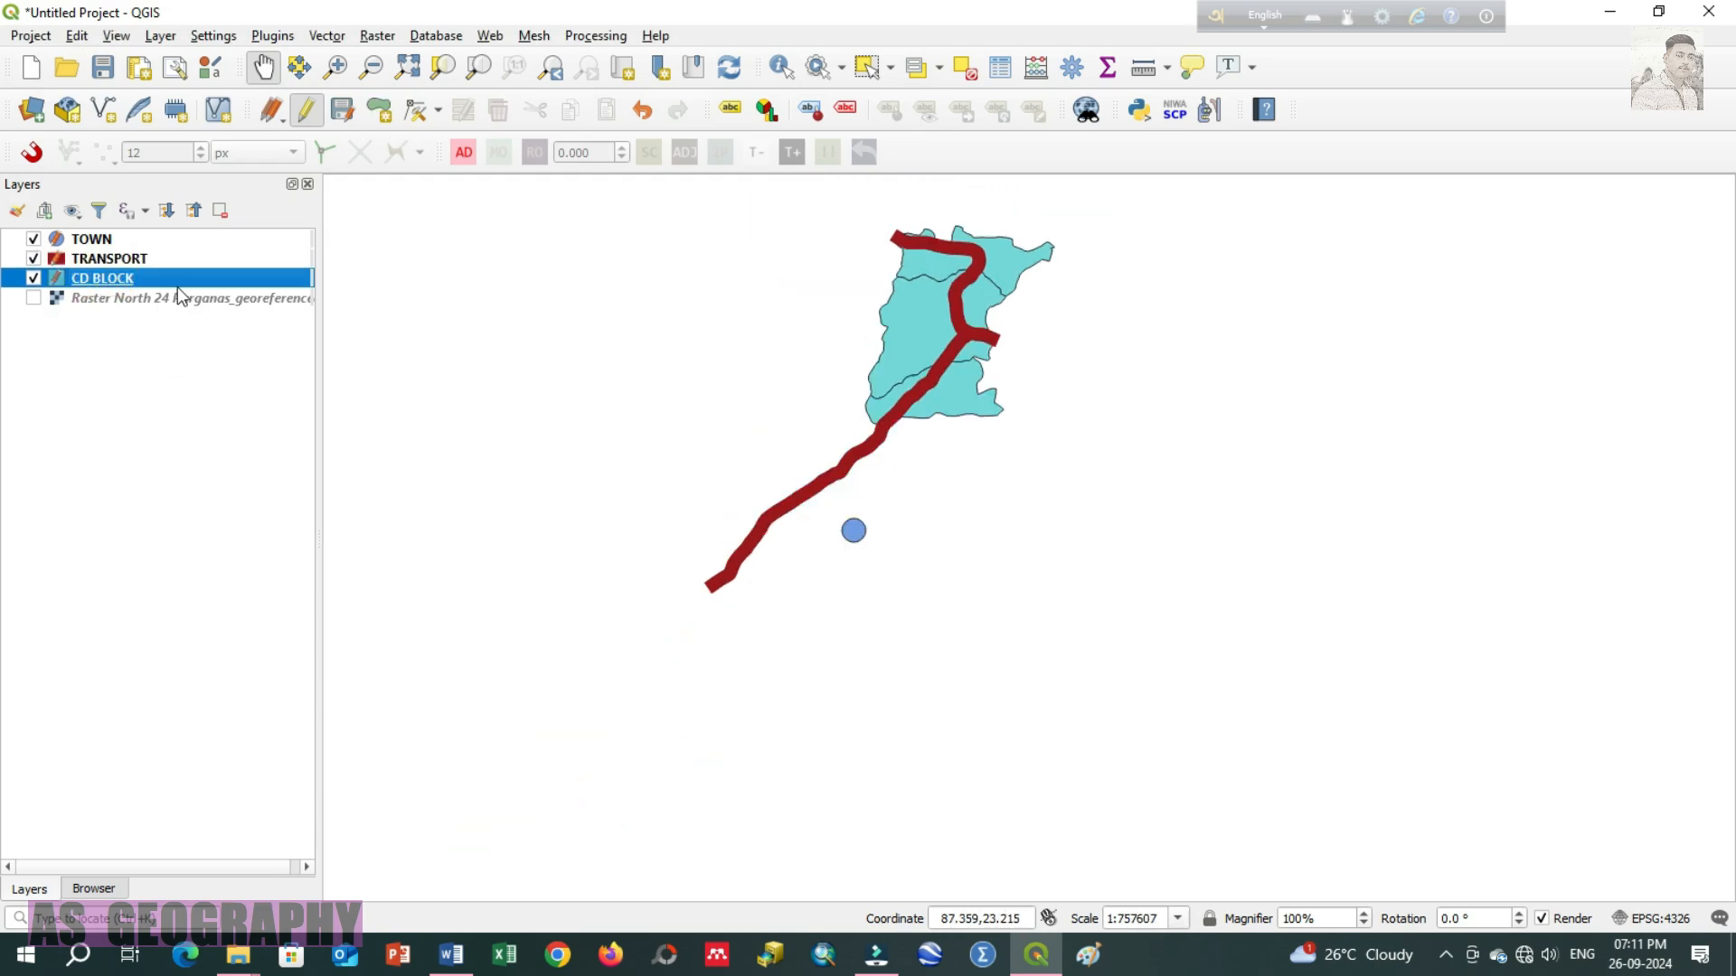
{"action": "right_click", "coordinate": [158, 280]}
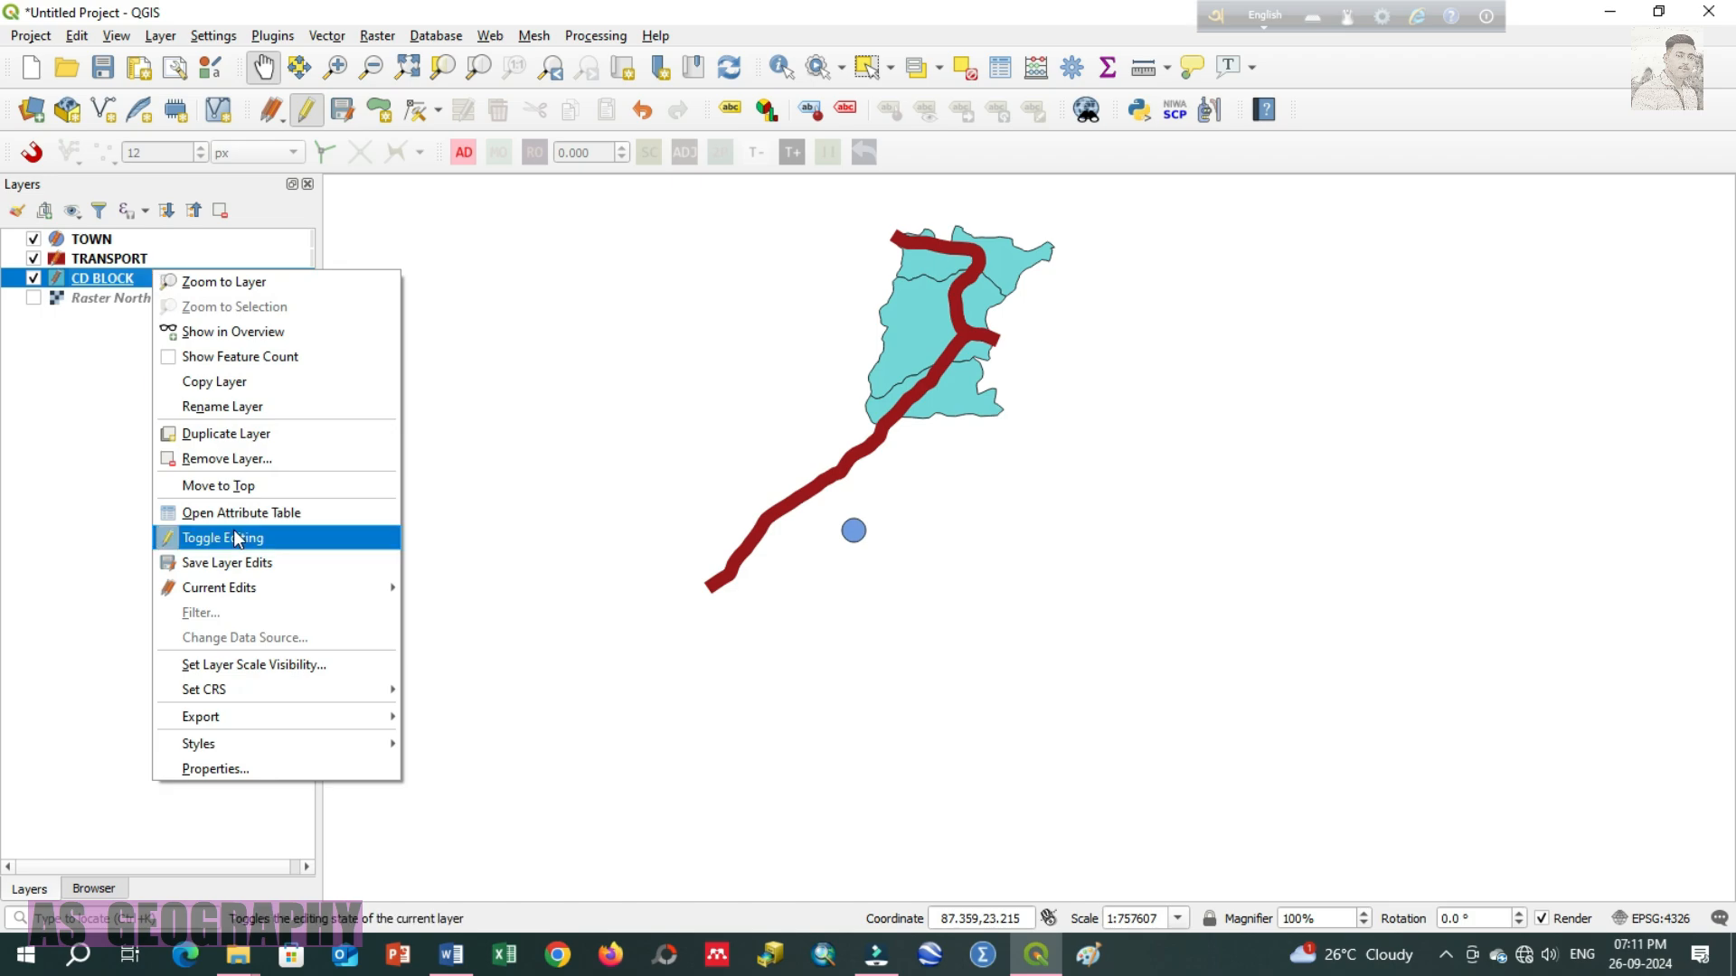
{"action": "left_click", "coordinate": [214, 769]}
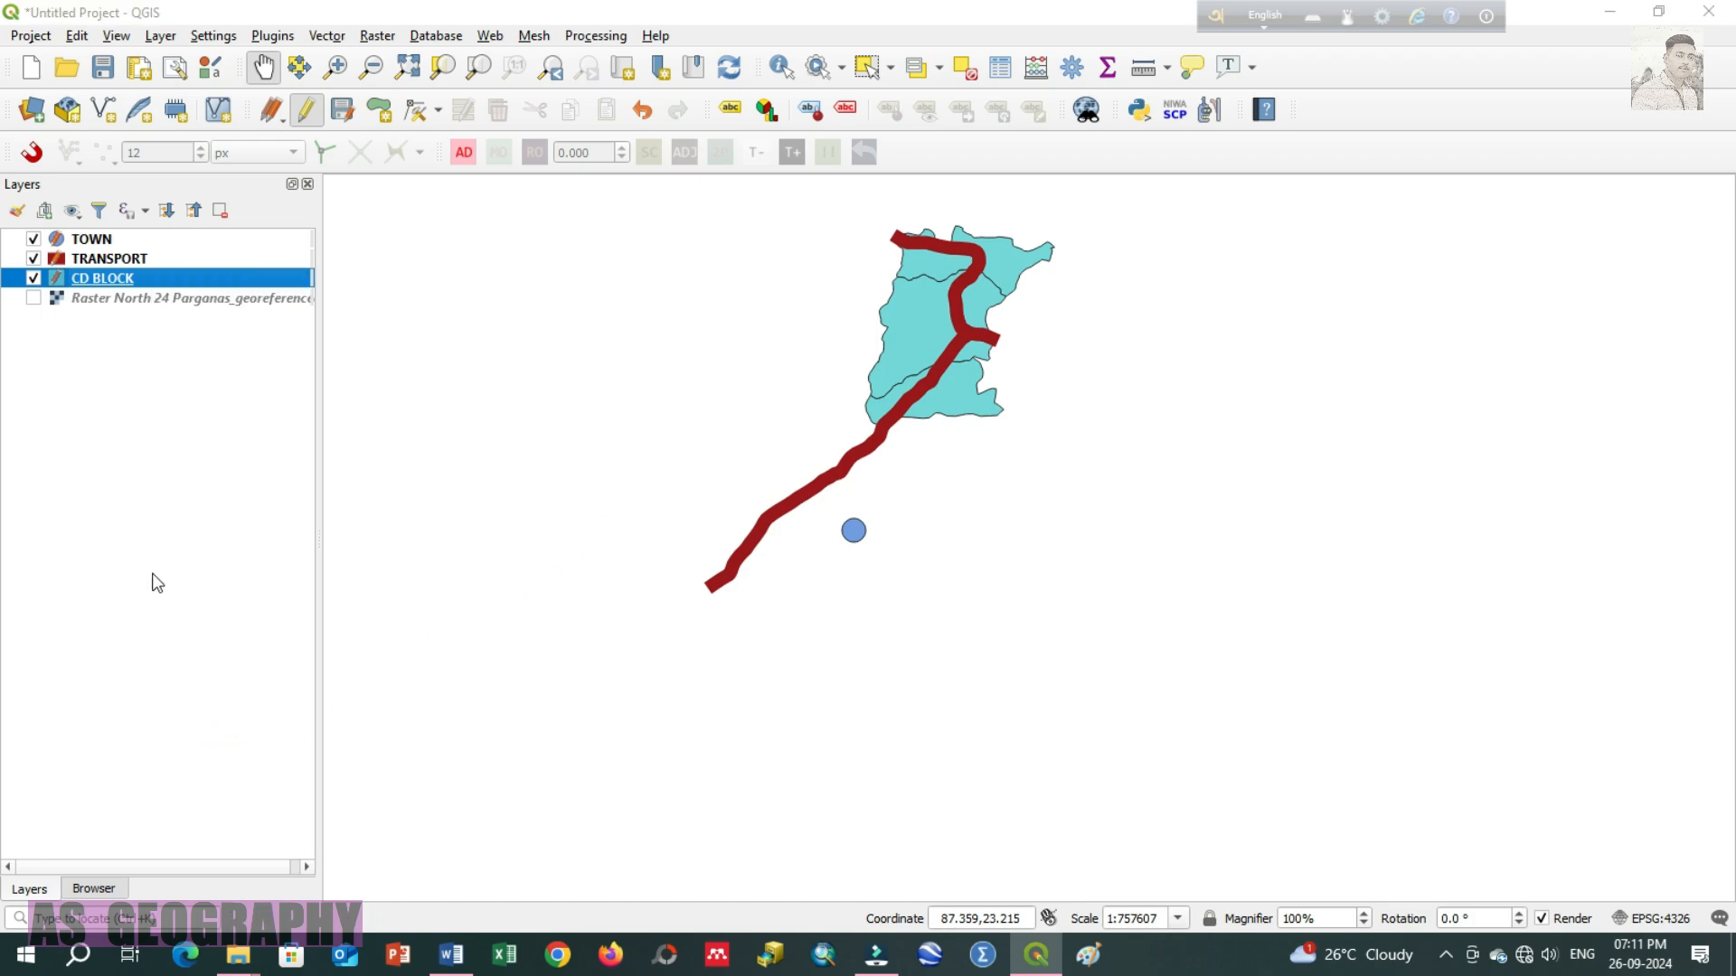
{"action": "left_click", "coordinate": [127, 173]}
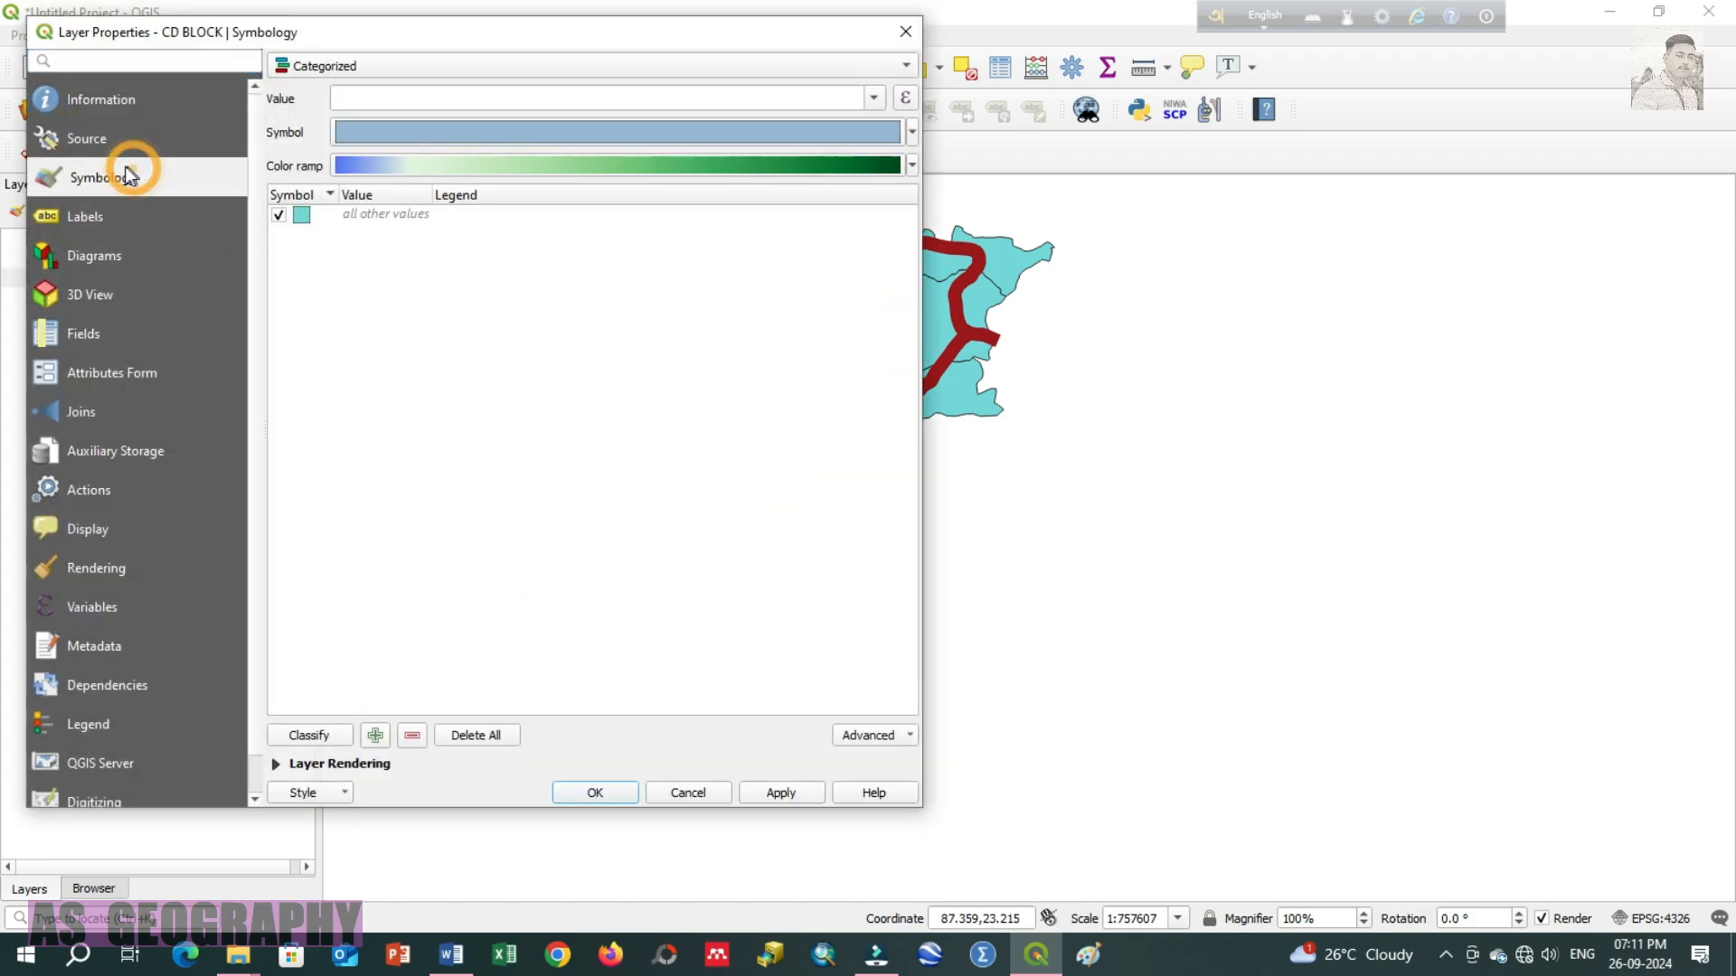
{"action": "left_click", "coordinate": [129, 215]}
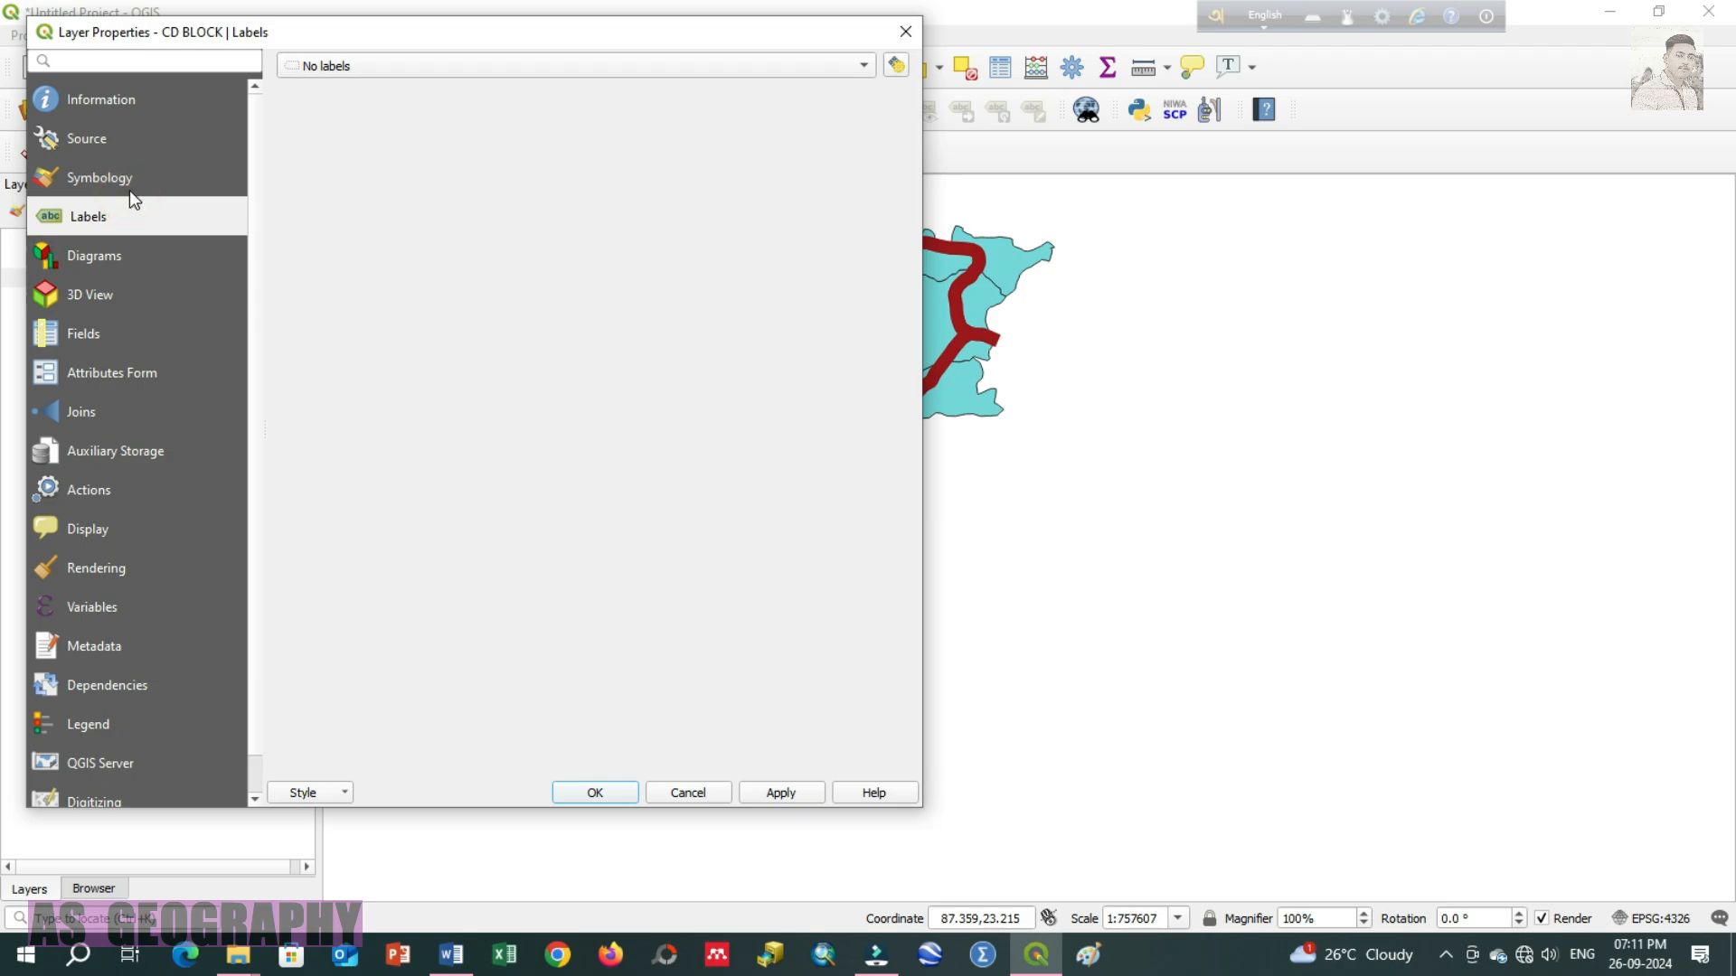
{"action": "left_click", "coordinate": [132, 190]}
{"action": "left_click", "coordinate": [381, 91]}
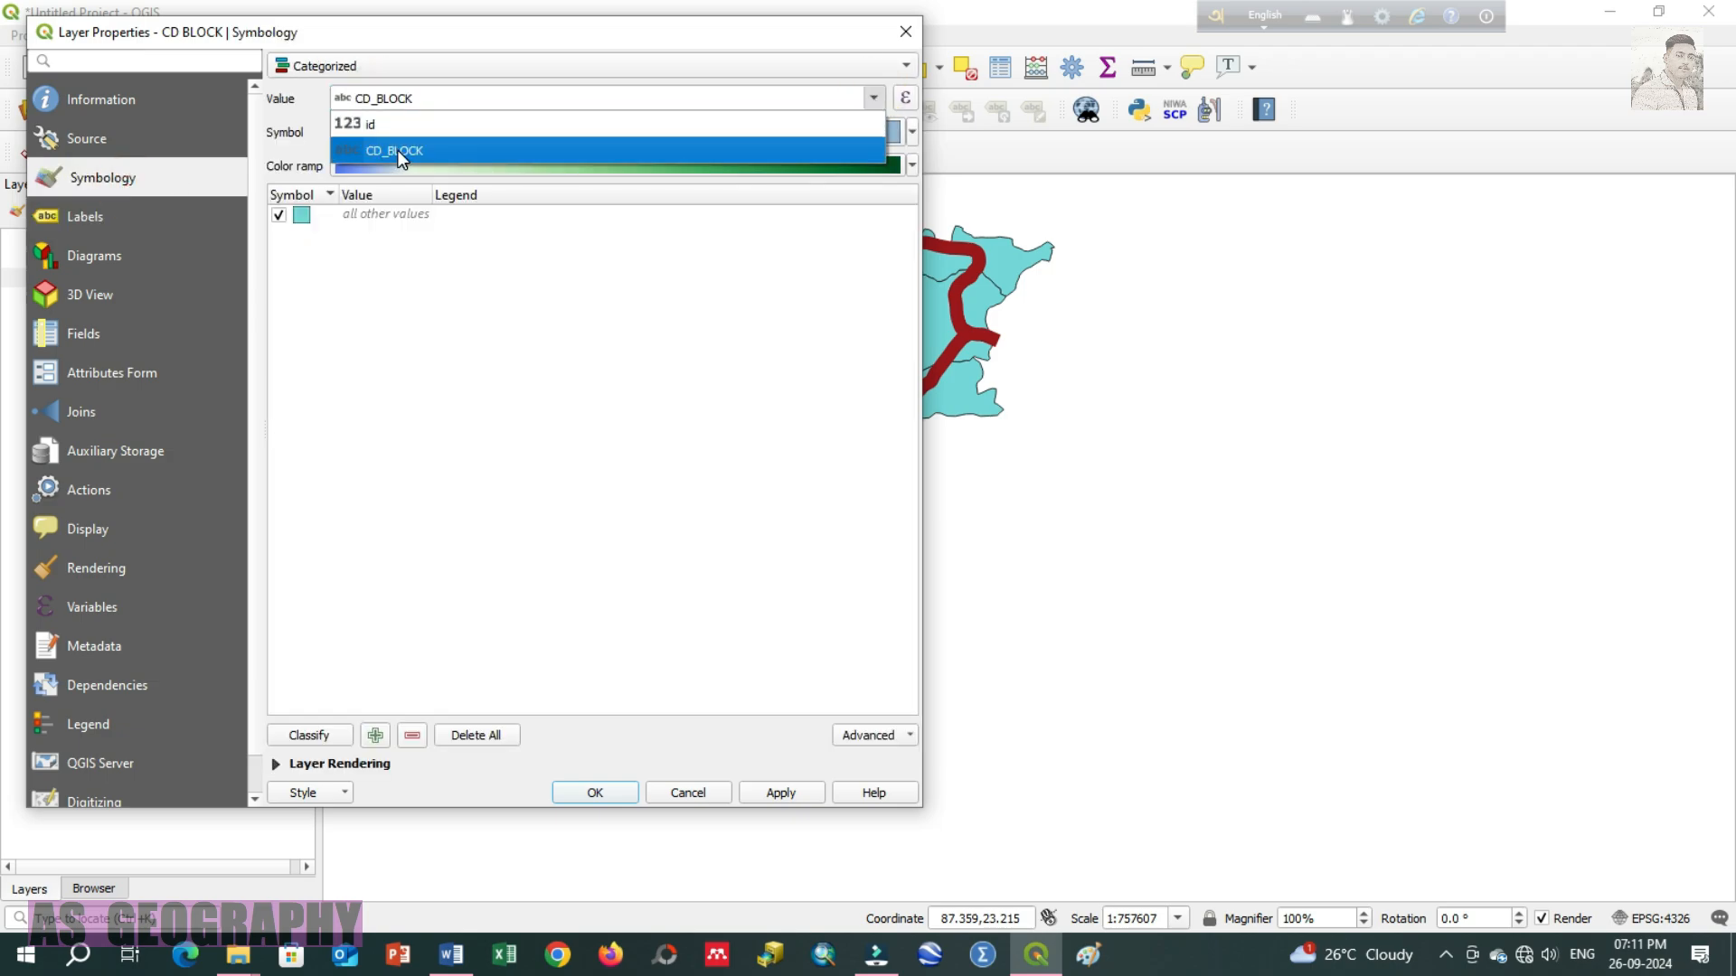
{"action": "left_click", "coordinate": [400, 153]}
Step: Set the CD BLOCK categorized style's base fill colour to bright green #49d536
{"action": "left_click", "coordinate": [758, 128]}
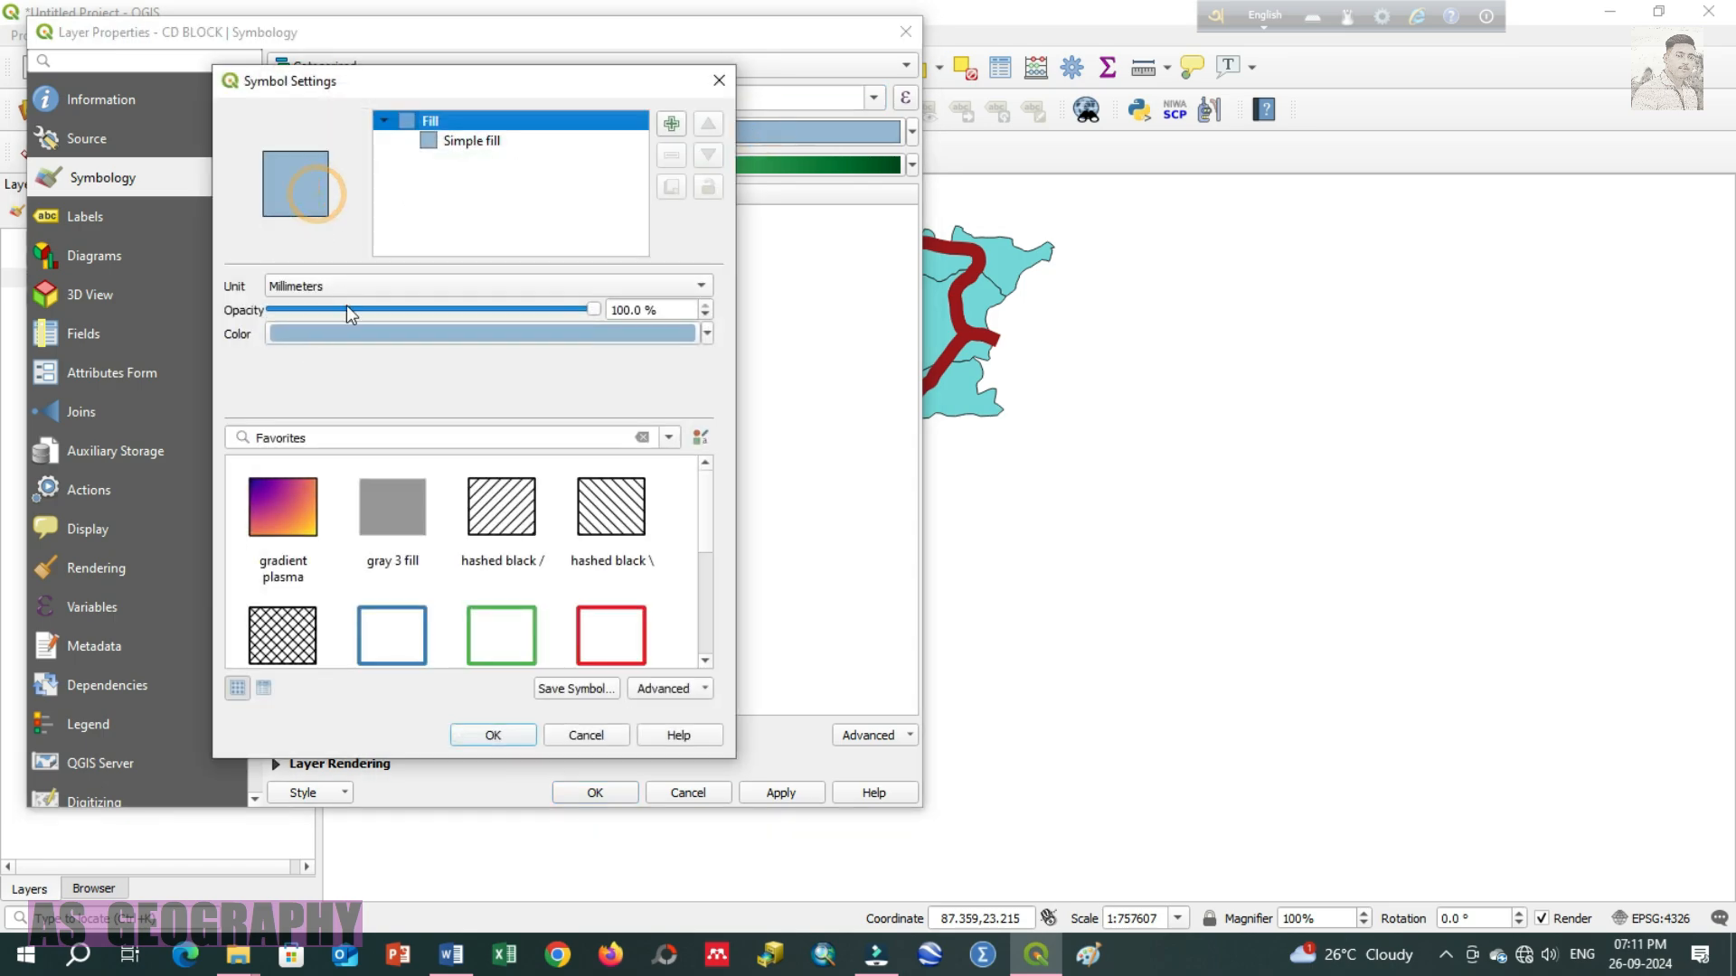
{"action": "left_click", "coordinate": [320, 333]}
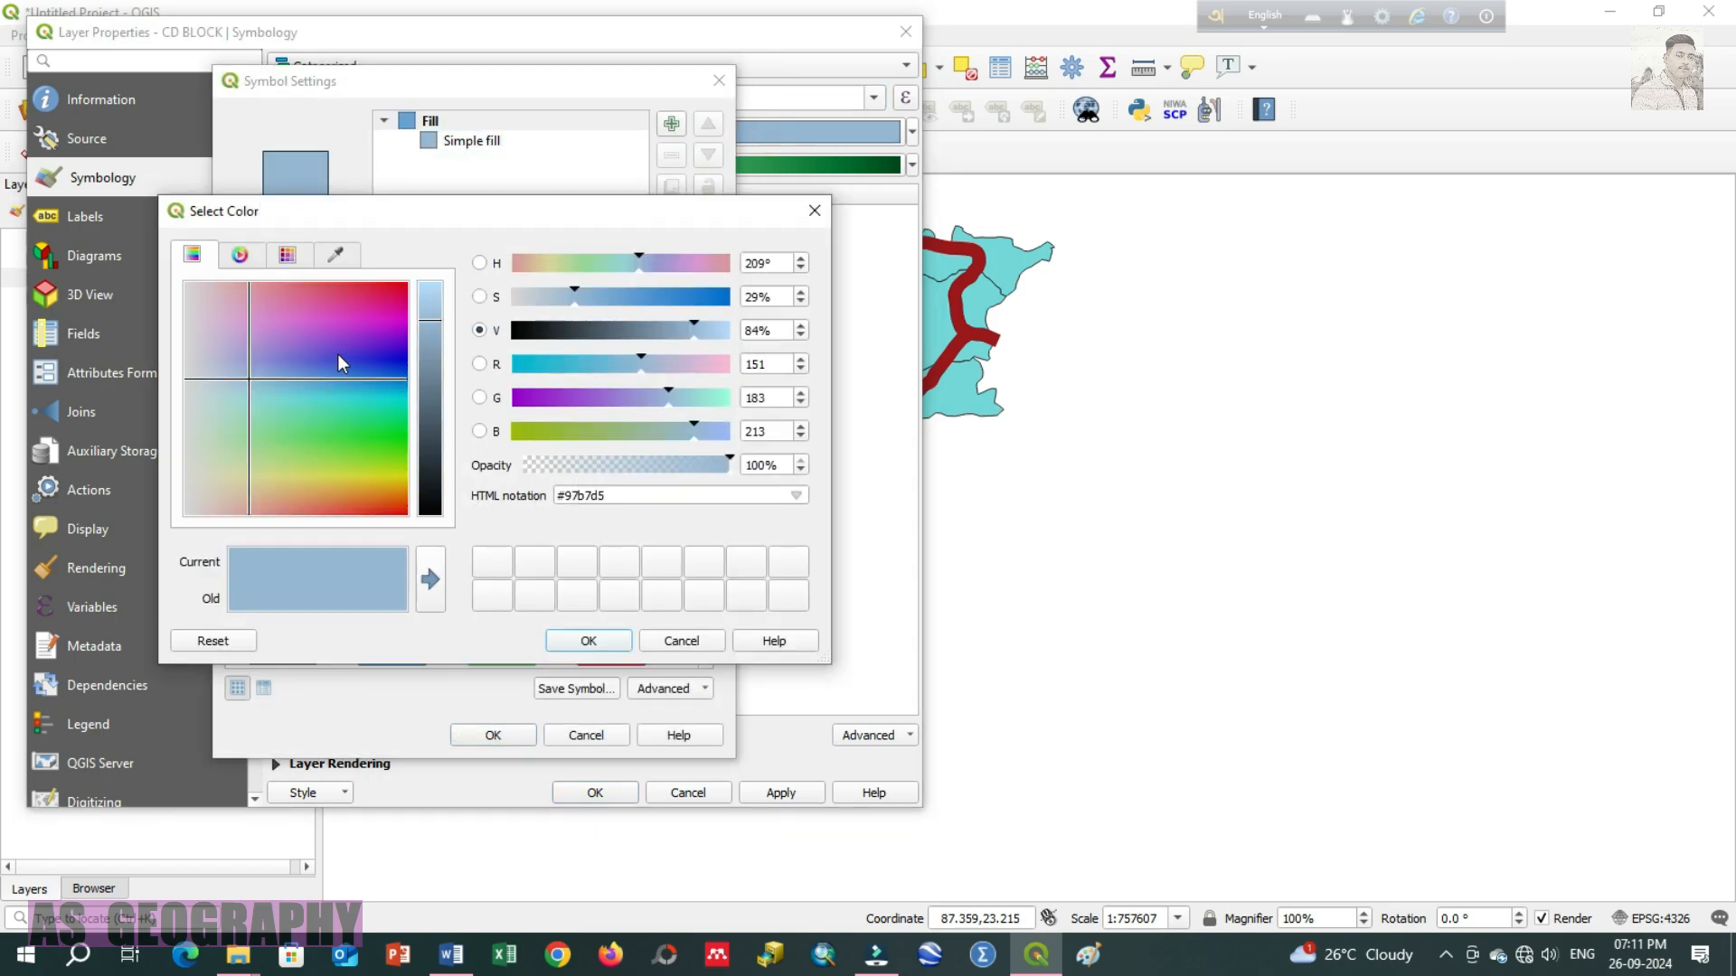
{"action": "left_click_drag", "start_coordinate": [338, 355], "coordinate": [351, 442]}
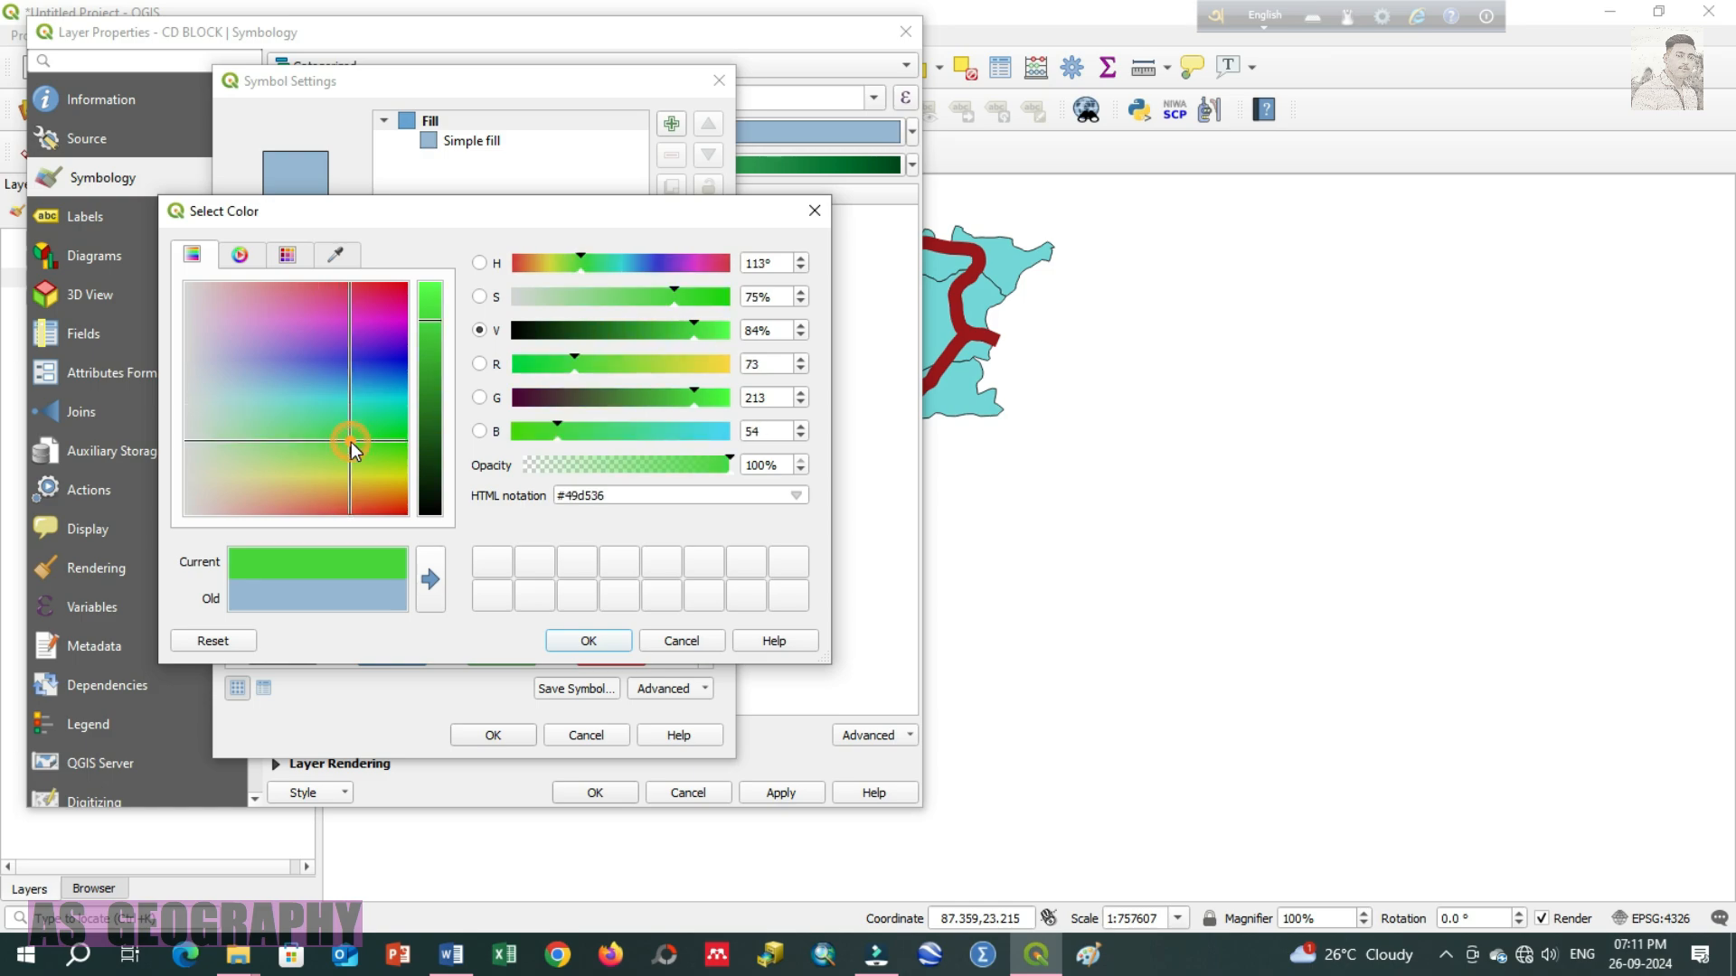
{"action": "left_click", "coordinate": [607, 643]}
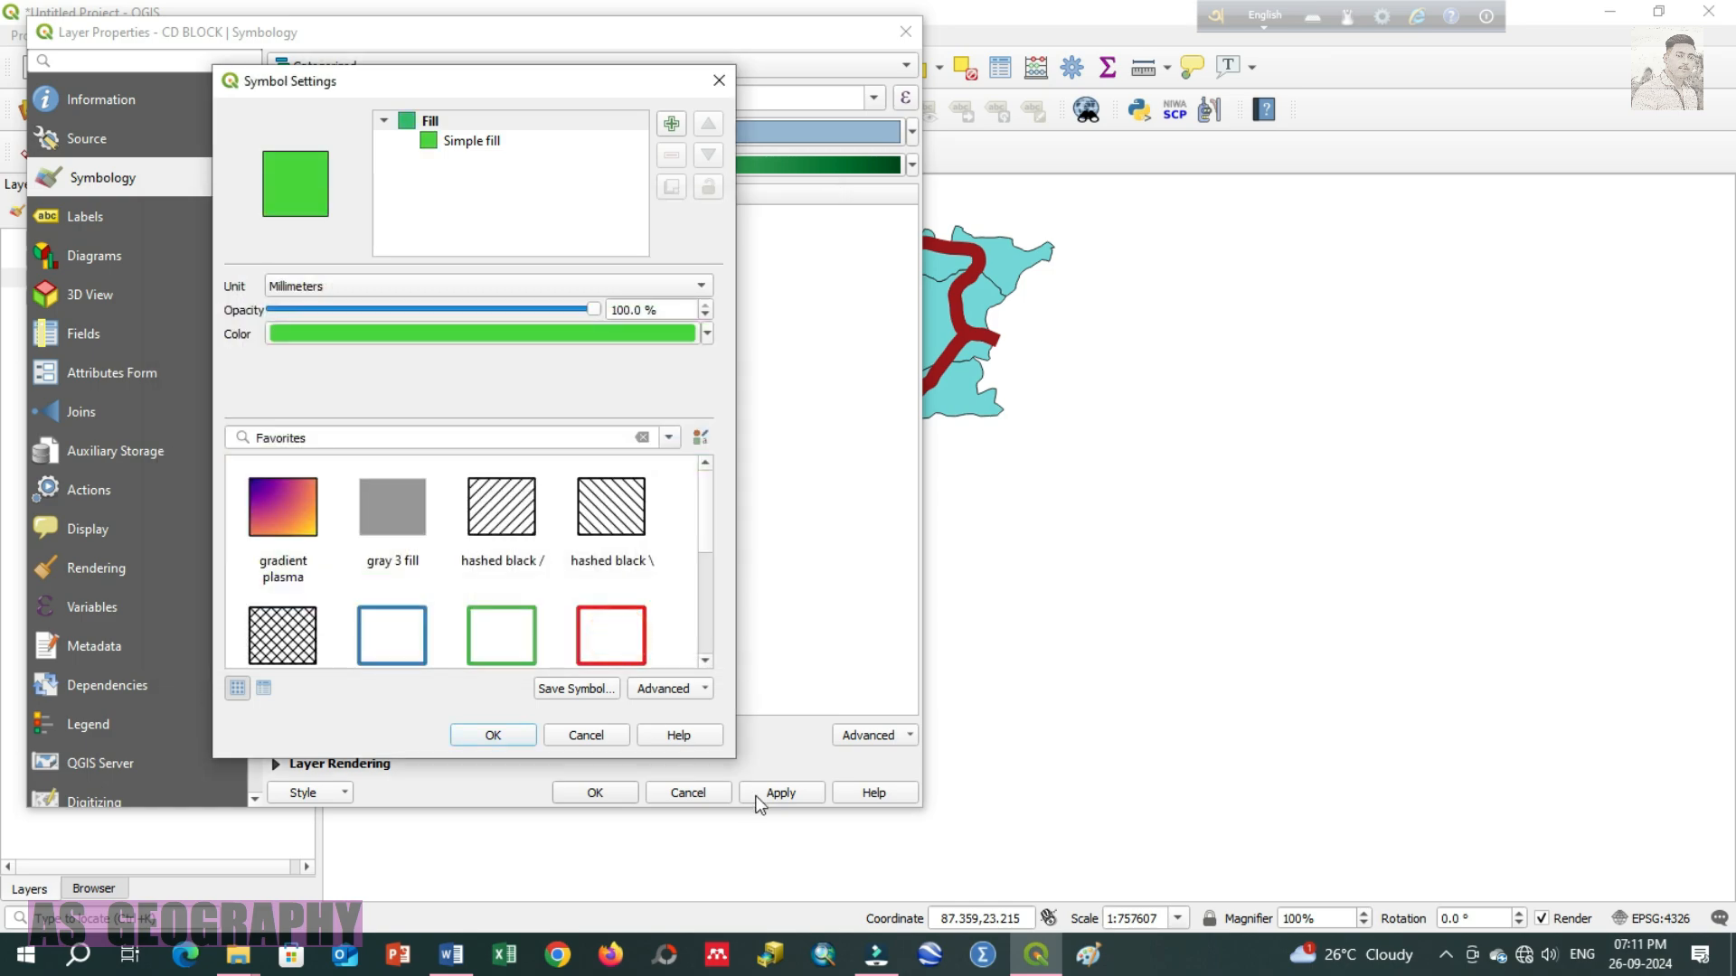
{"action": "left_click", "coordinate": [502, 739]}
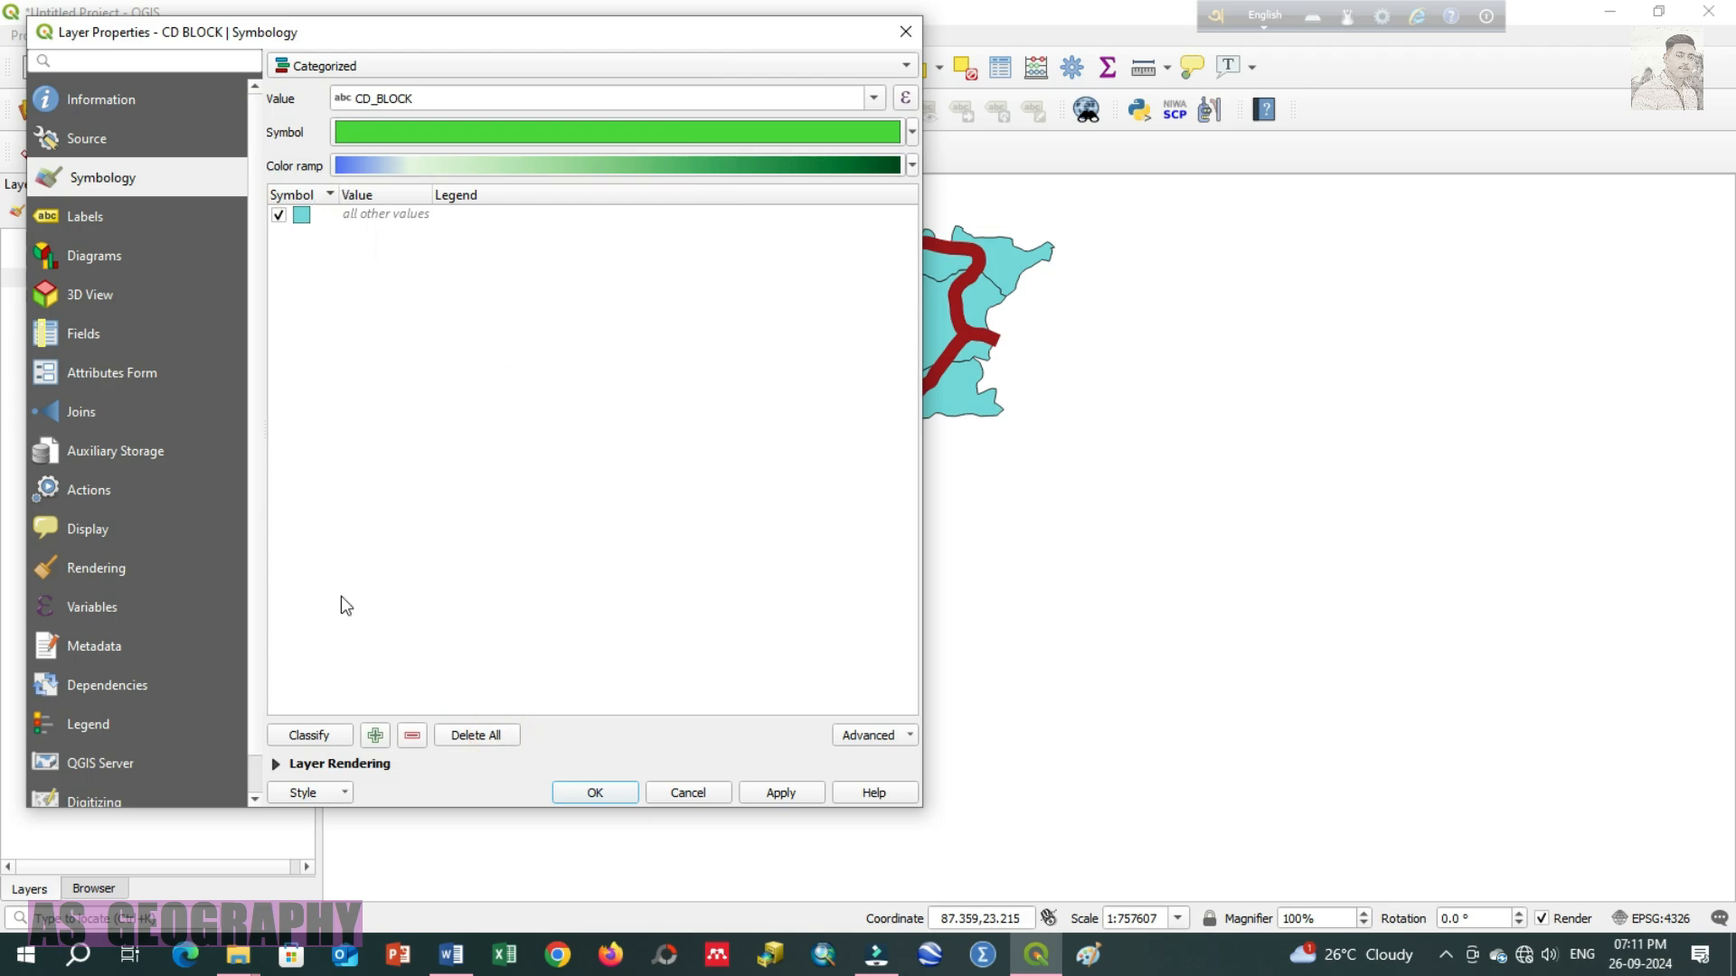
Step: Classify the CD BLOCK layer by its field values and remove the "all other values" class
{"action": "left_click", "coordinate": [320, 734]}
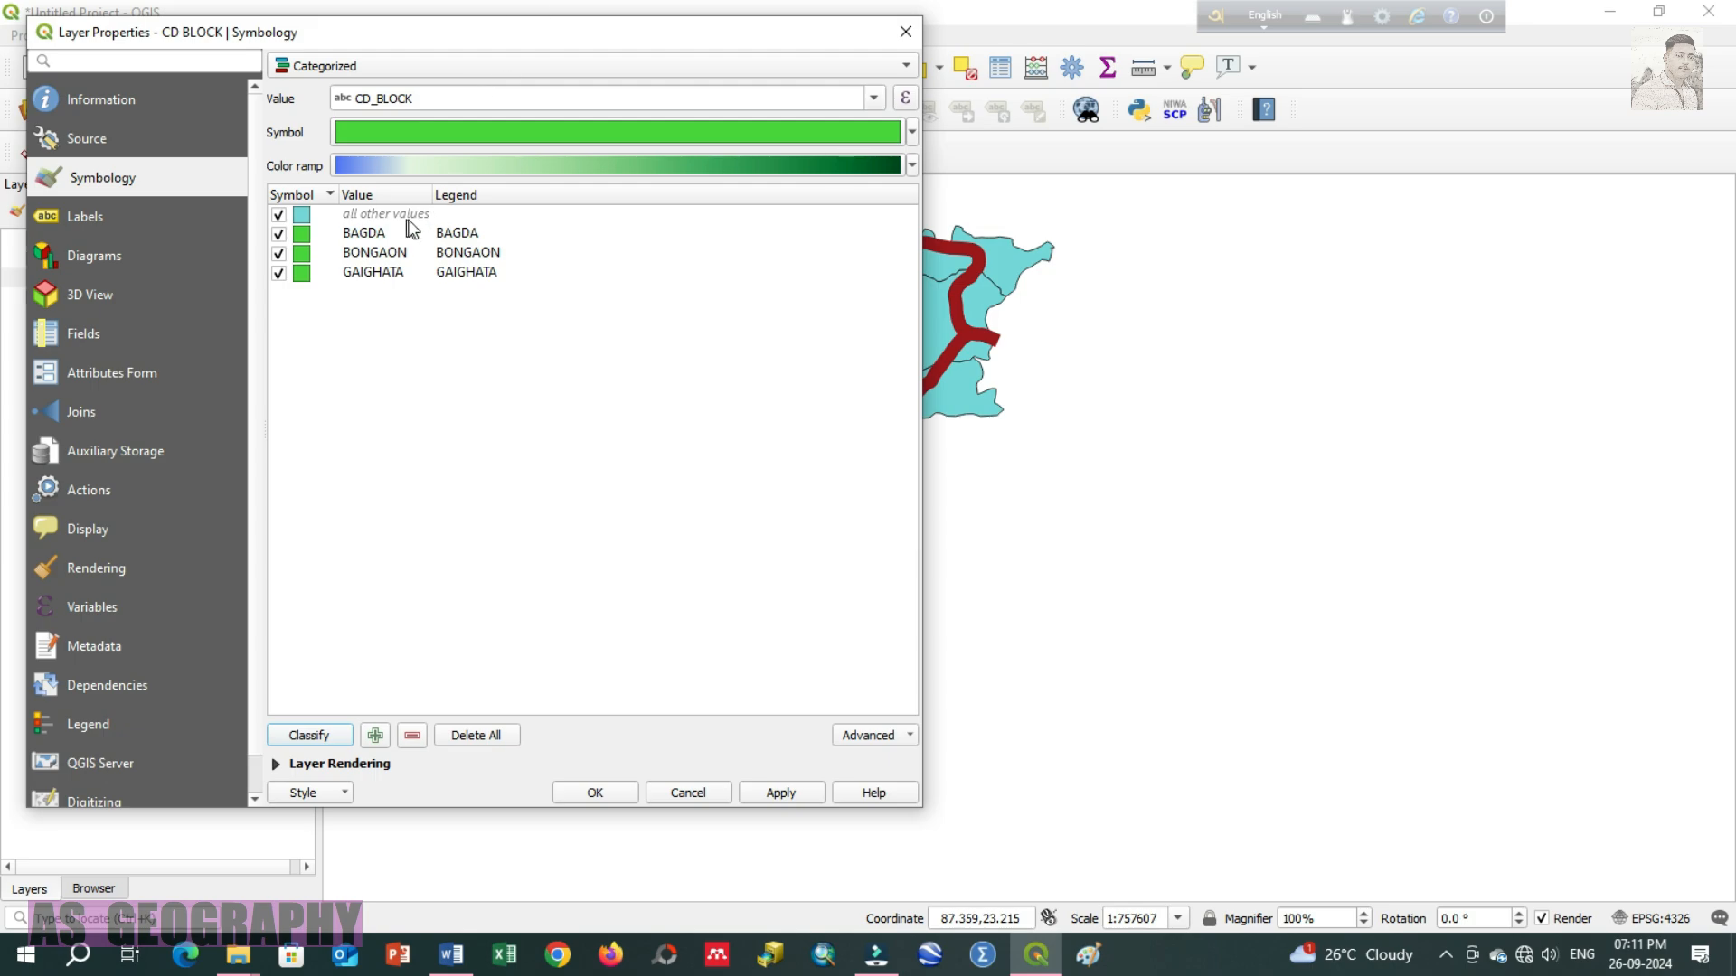
{"action": "left_click", "coordinate": [298, 215]}
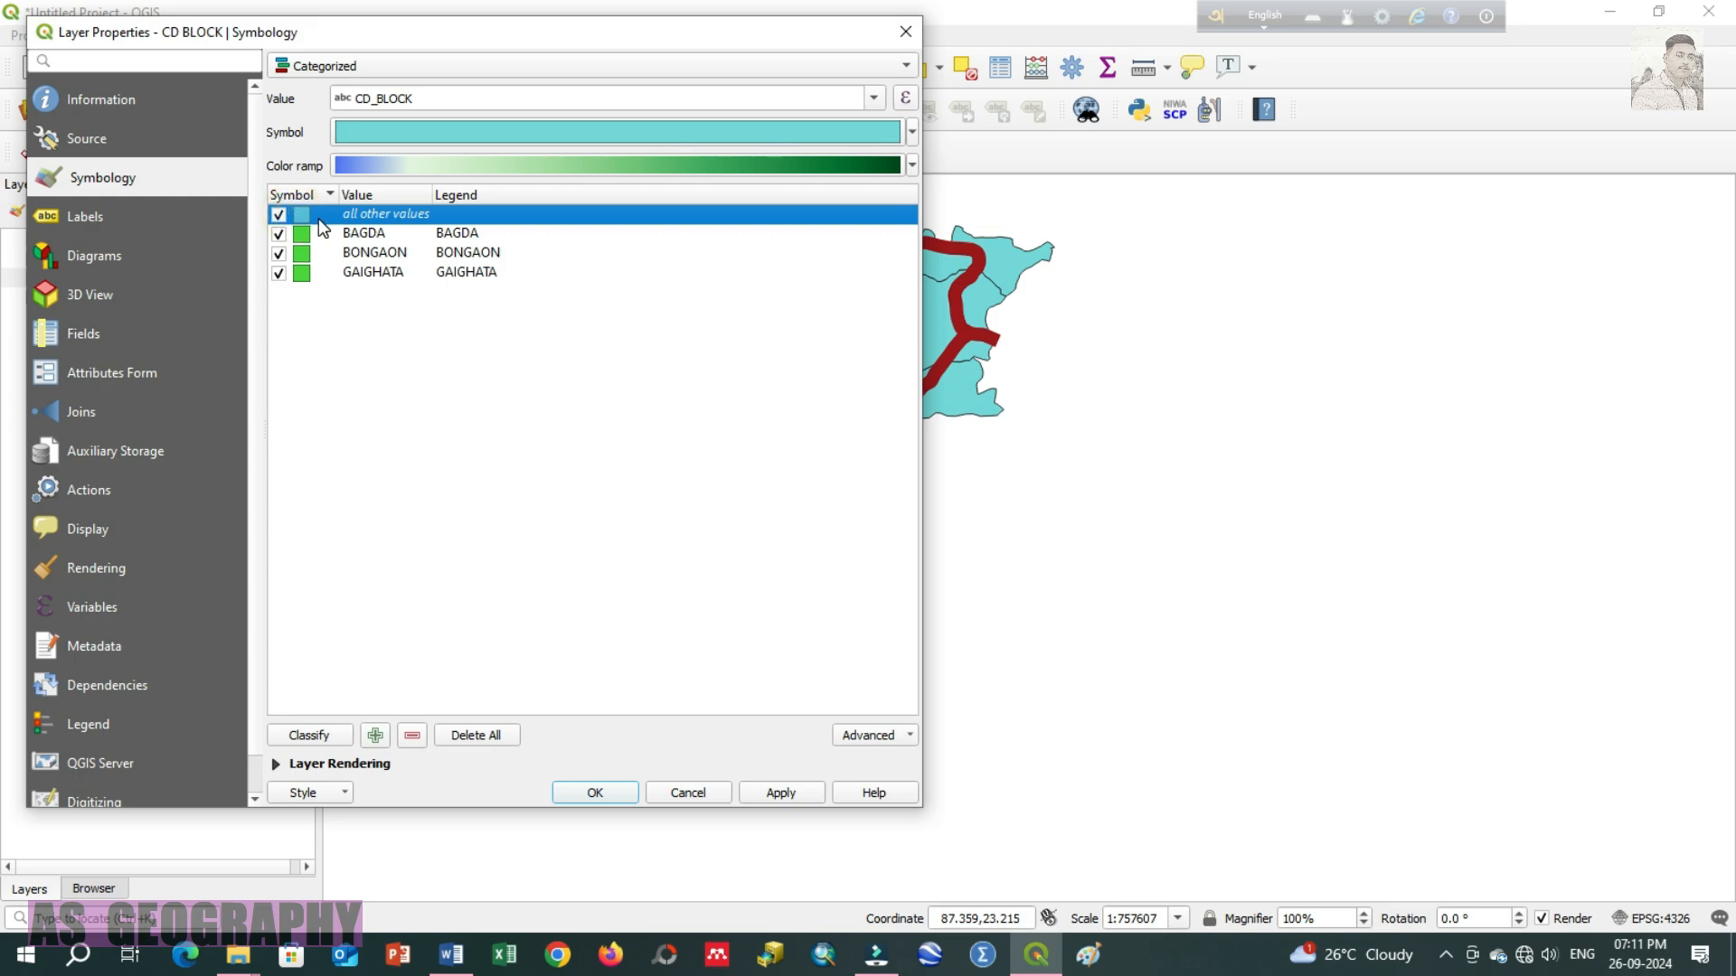
{"action": "right_click", "coordinate": [319, 218]}
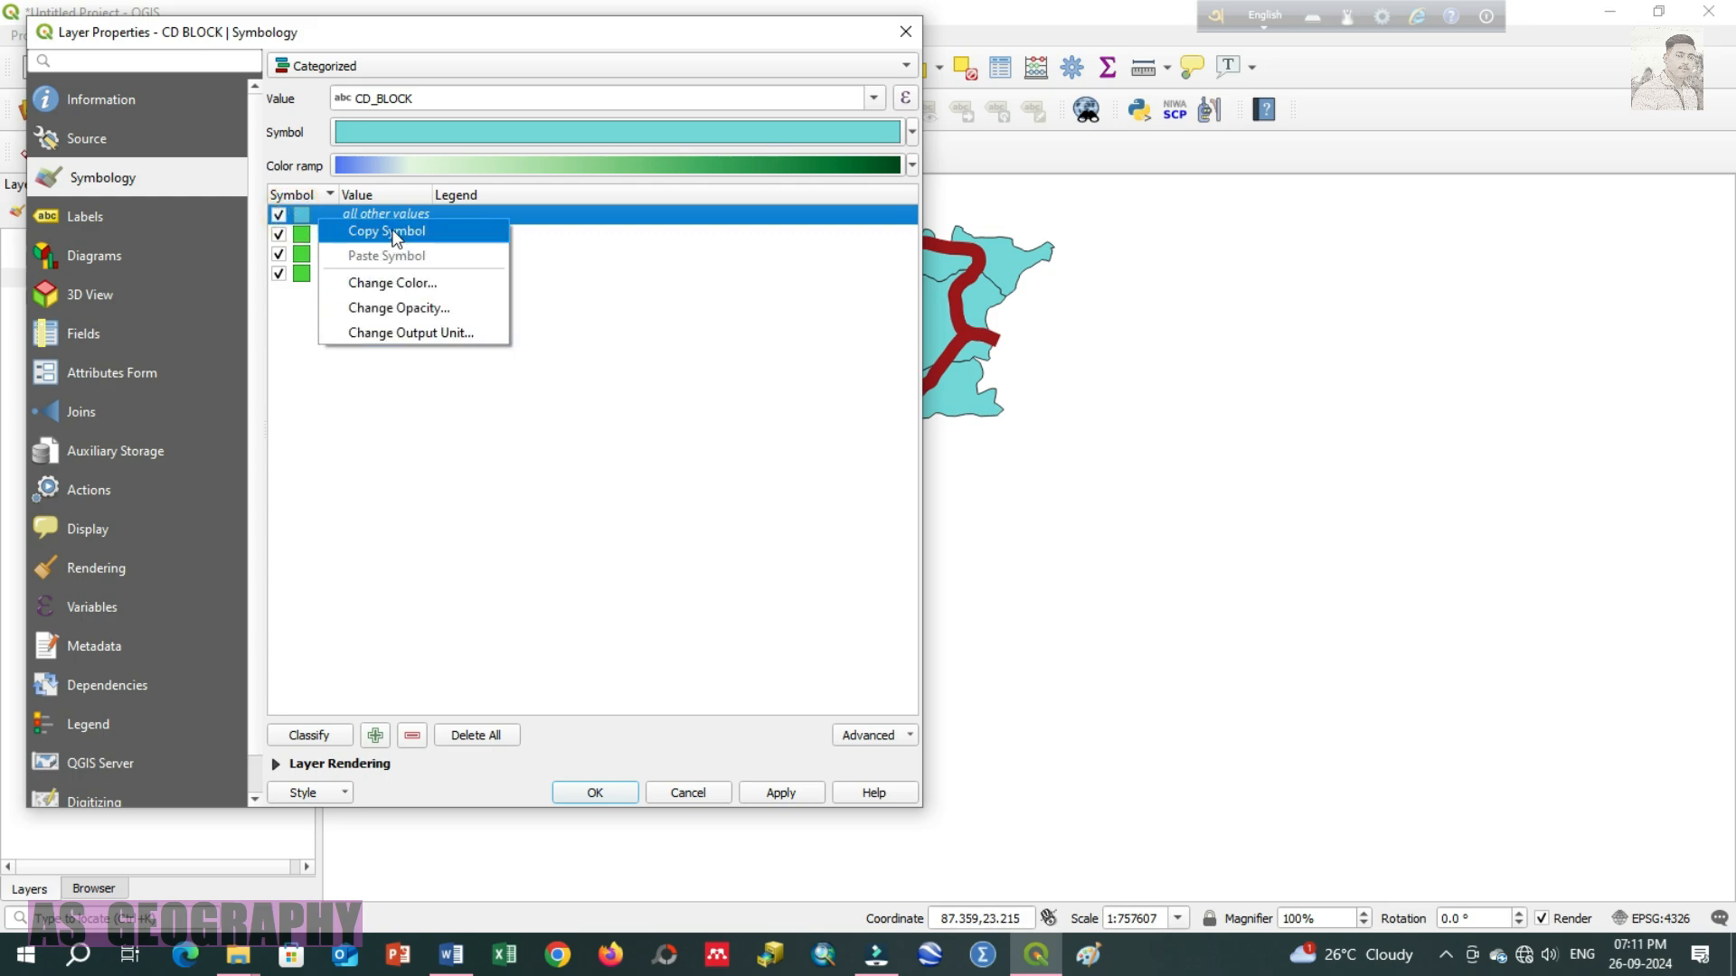
{"action": "left_click", "coordinate": [459, 627]}
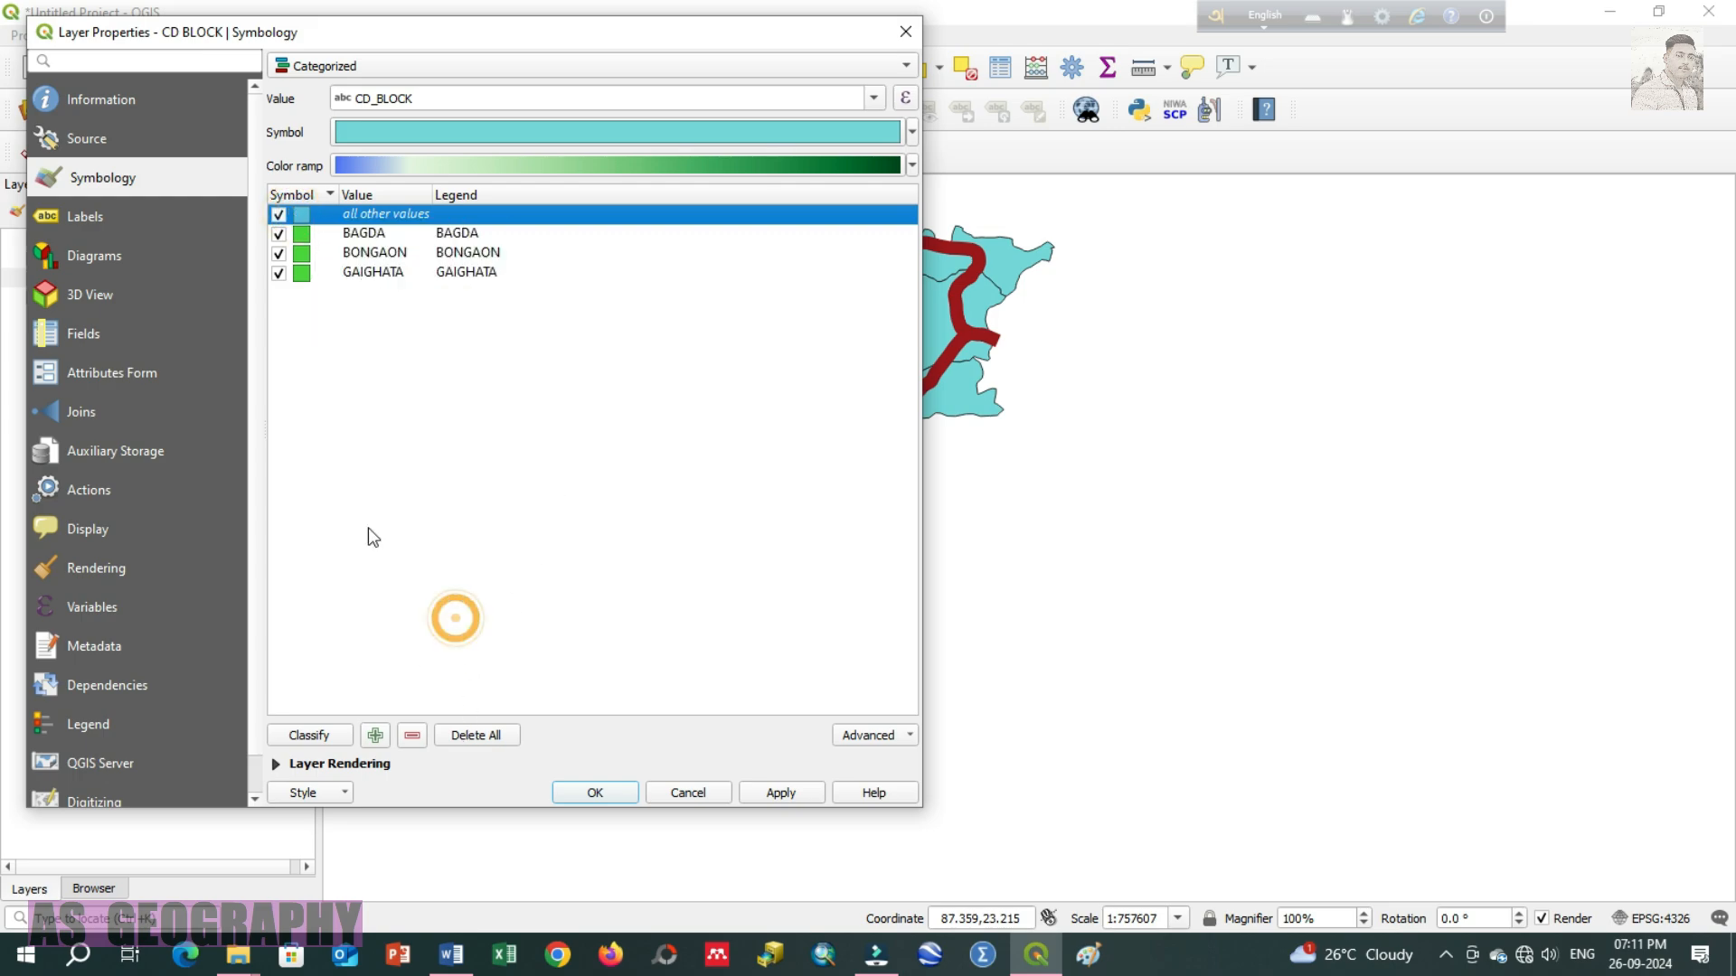
{"action": "left_click", "coordinate": [412, 740]}
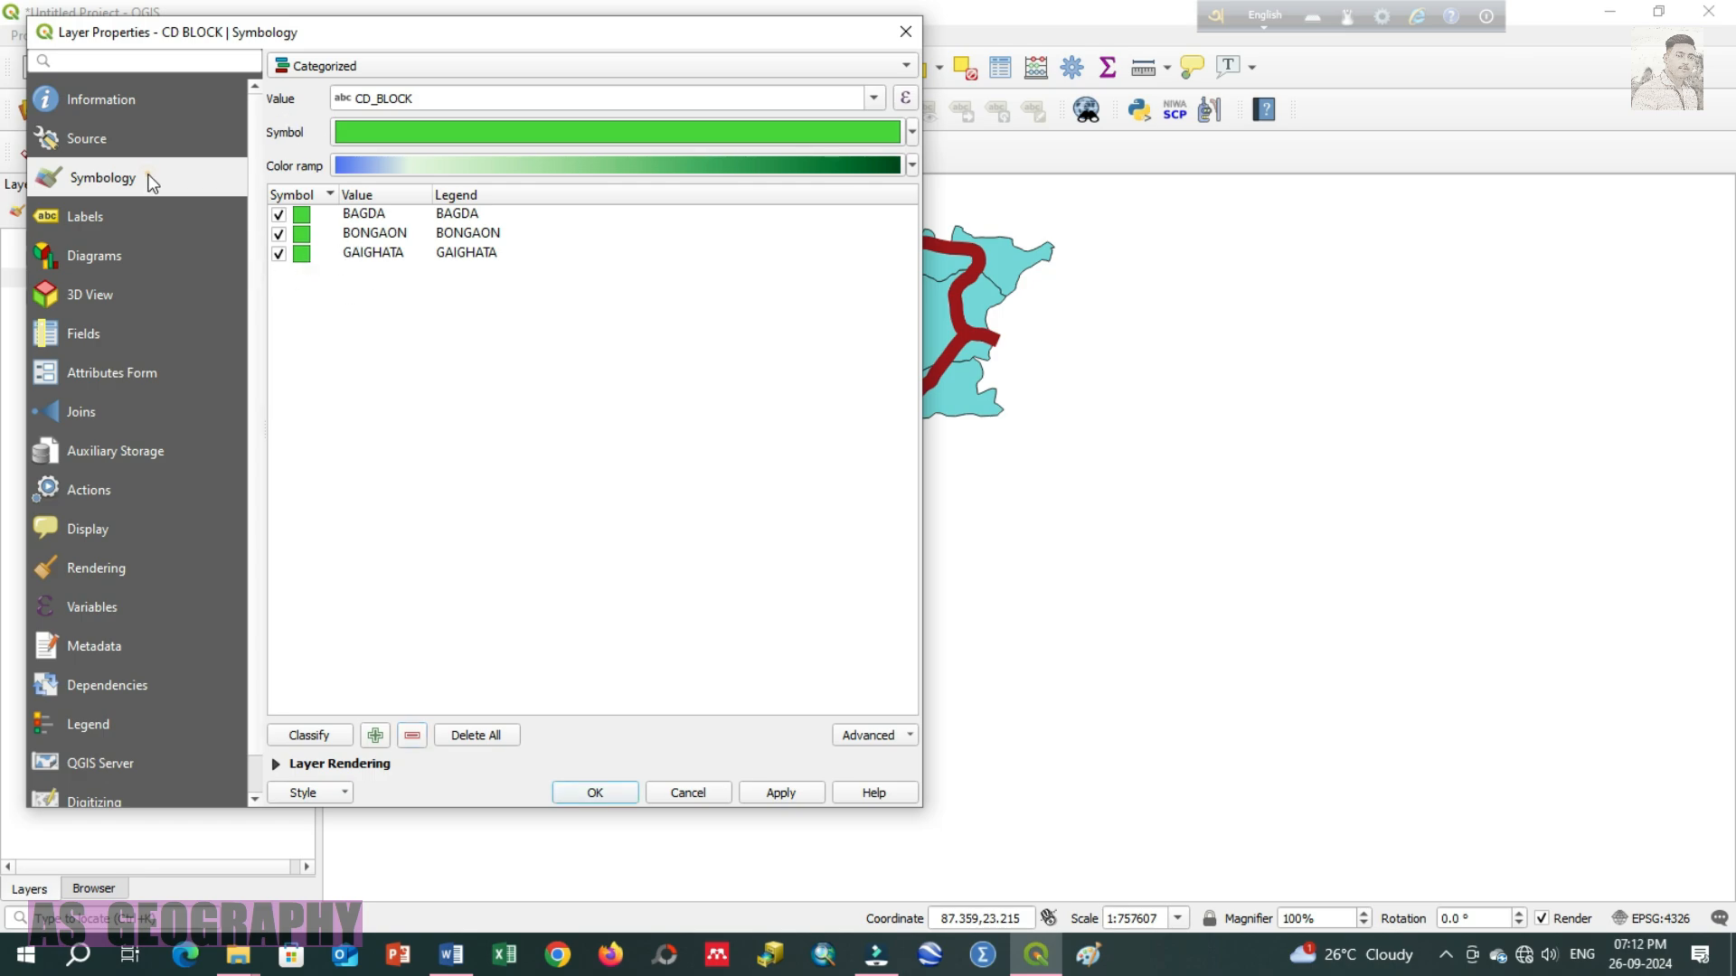
{"action": "left_click", "coordinate": [873, 98]}
{"action": "left_click", "coordinate": [513, 150]}
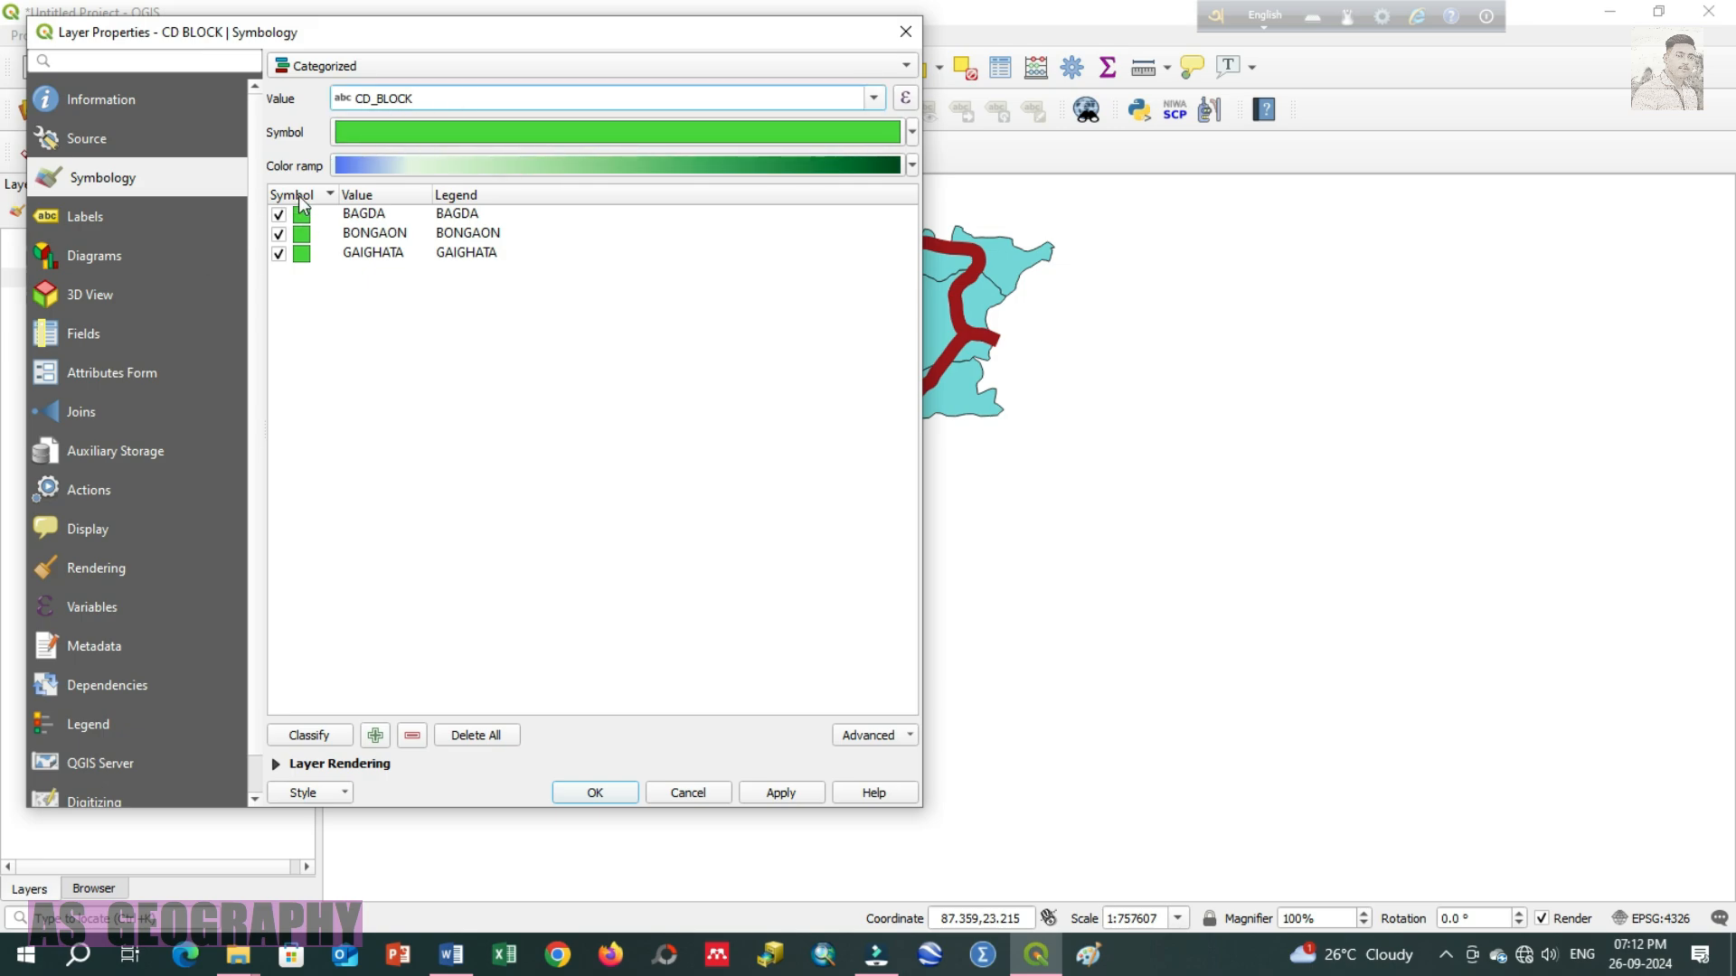
{"action": "left_click", "coordinate": [472, 214]}
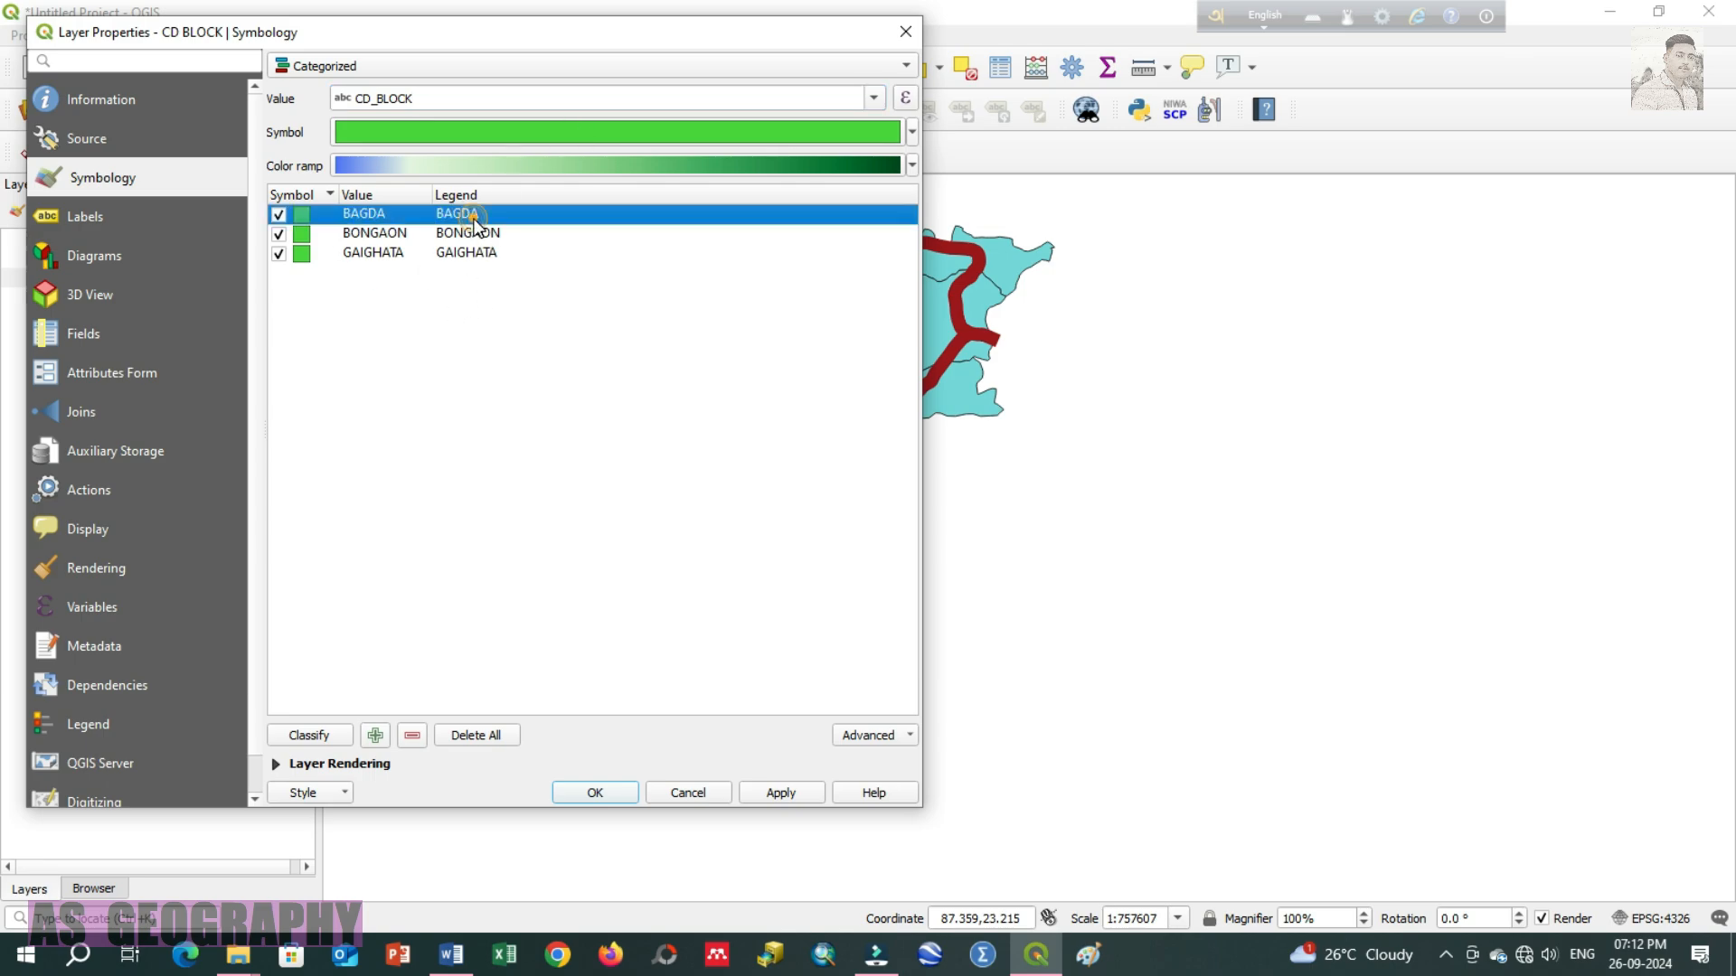
{"action": "left_click", "coordinate": [487, 219]}
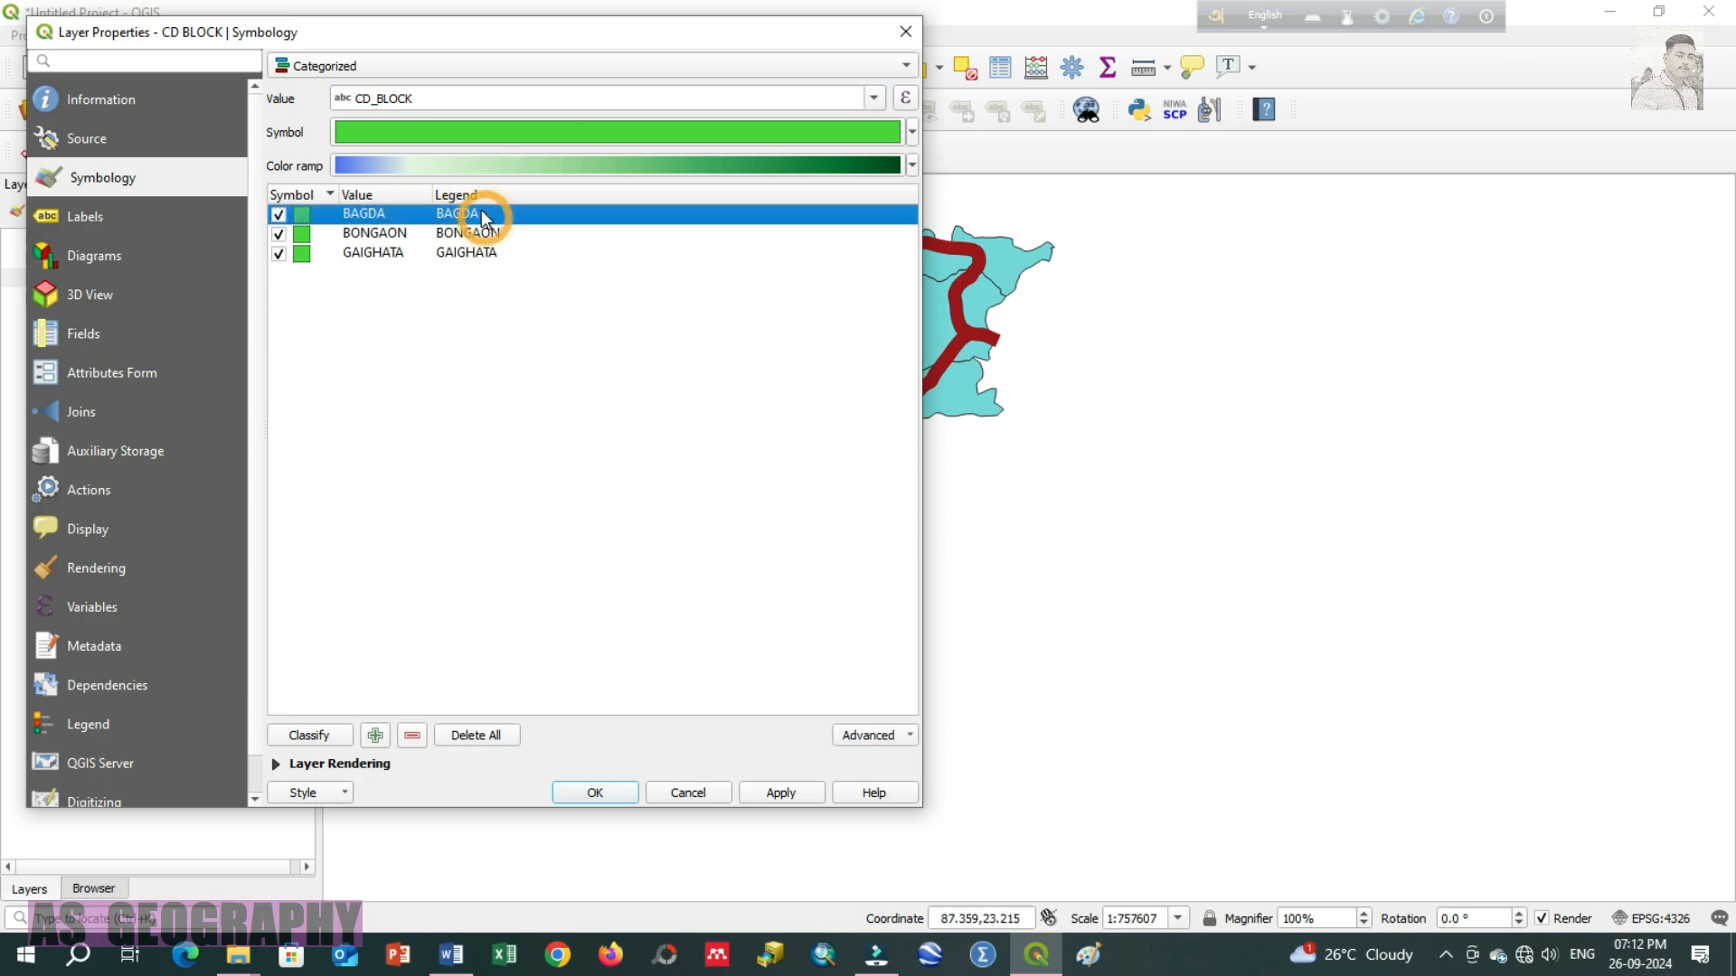
{"action": "left_click", "coordinate": [468, 330]}
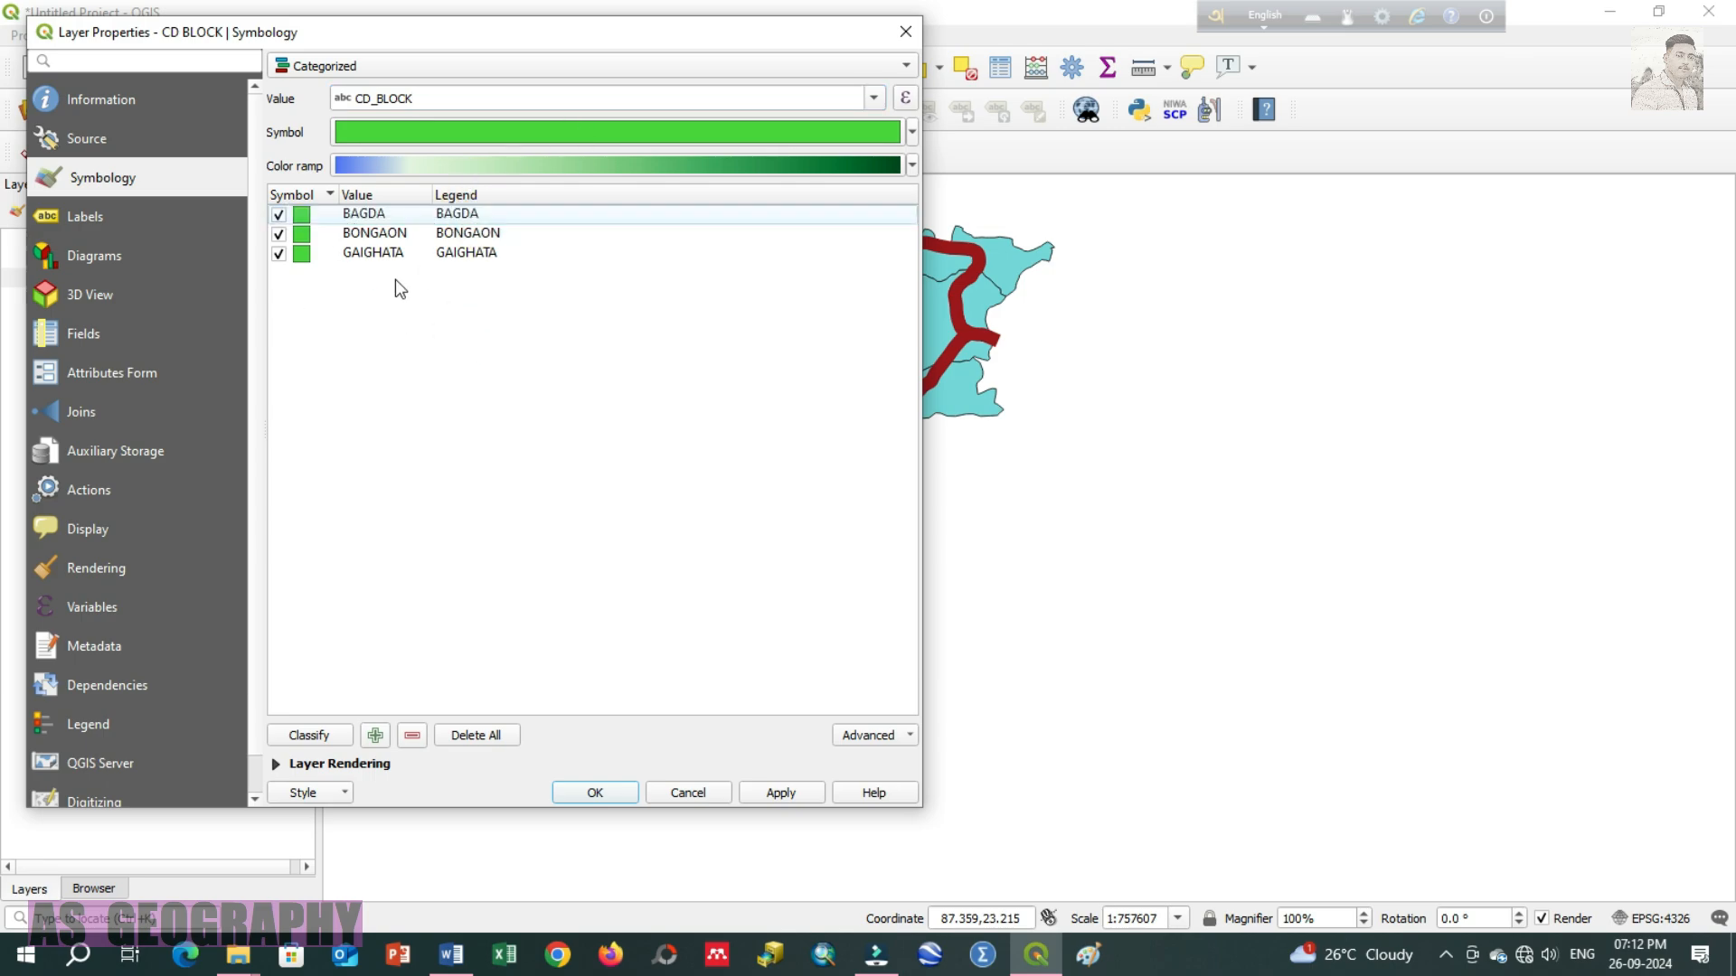
Step: Assign the gradient plasma preset to the BAGDA class symbol
{"action": "double_click", "coordinate": [301, 214]}
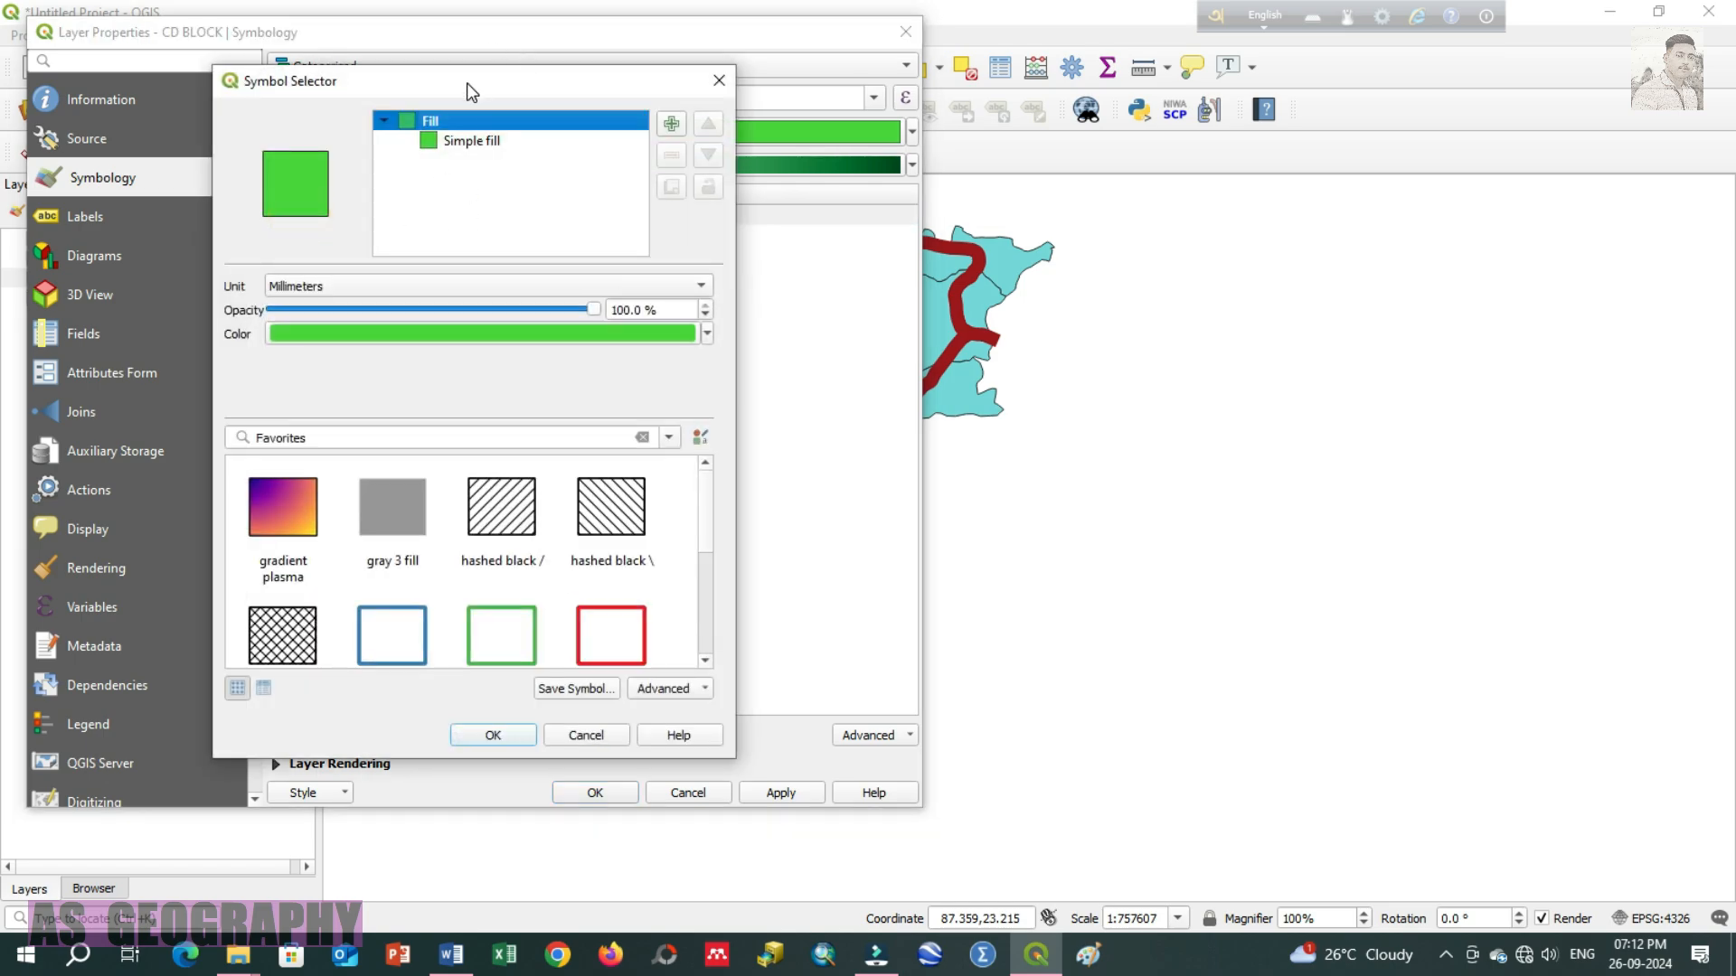
{"action": "left_click_drag", "start_coordinate": [467, 83], "coordinate": [934, 159]}
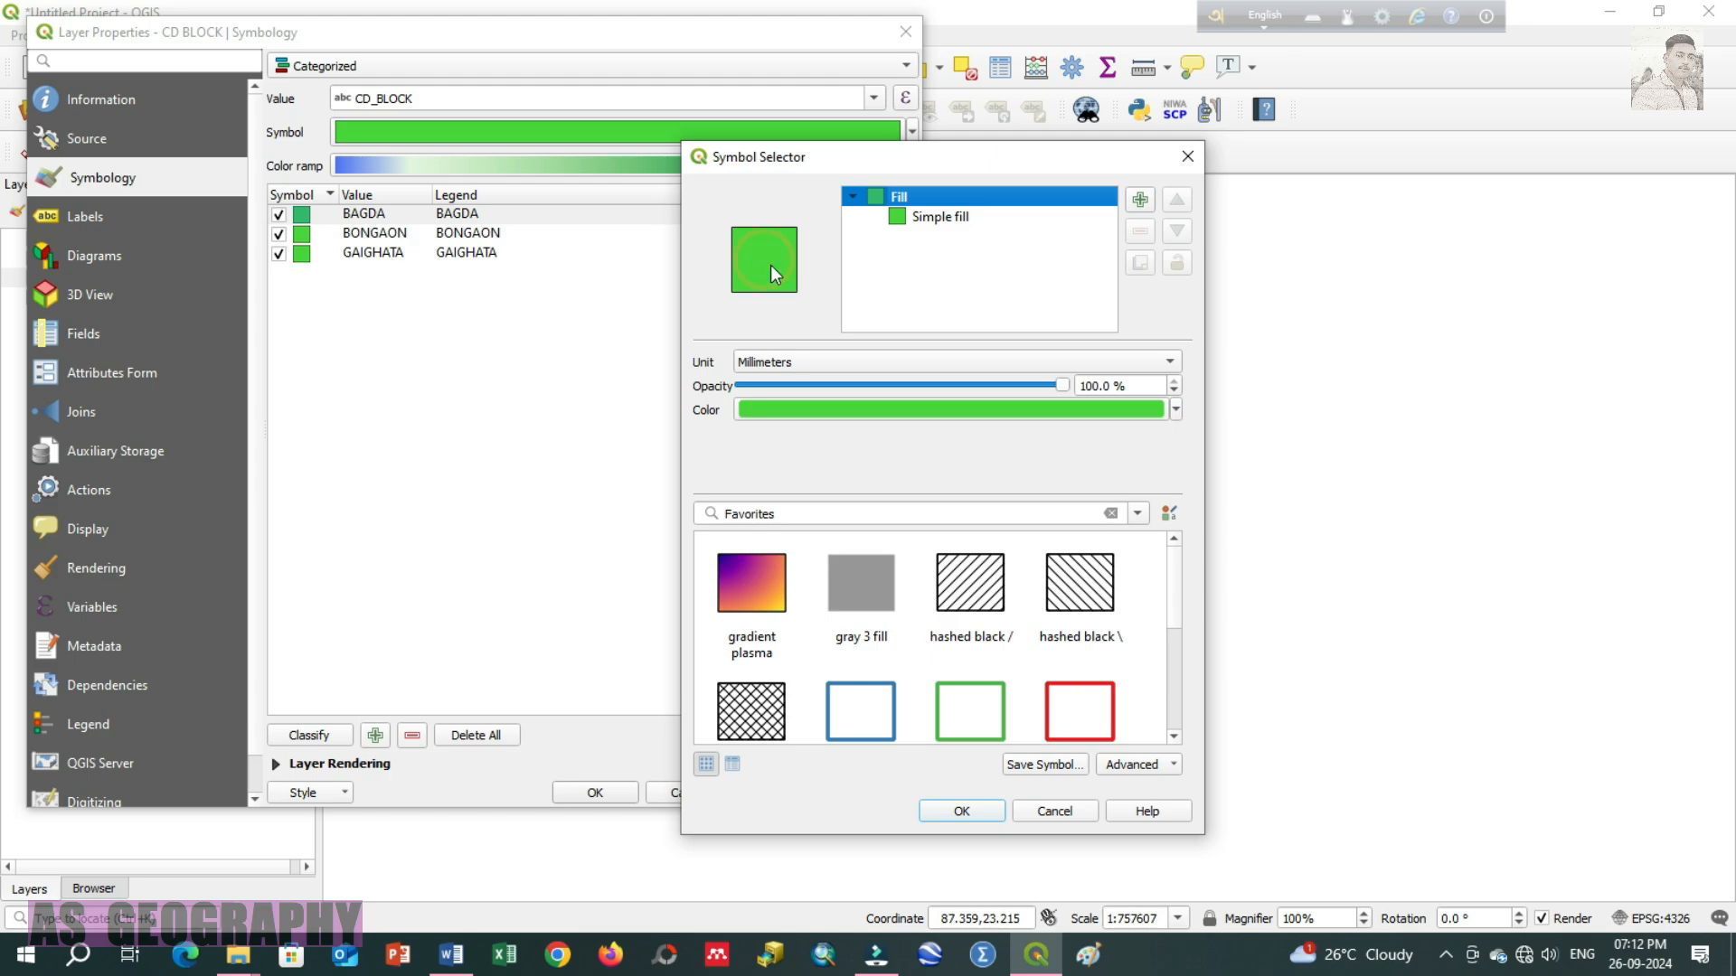
{"action": "left_click", "coordinate": [741, 583]}
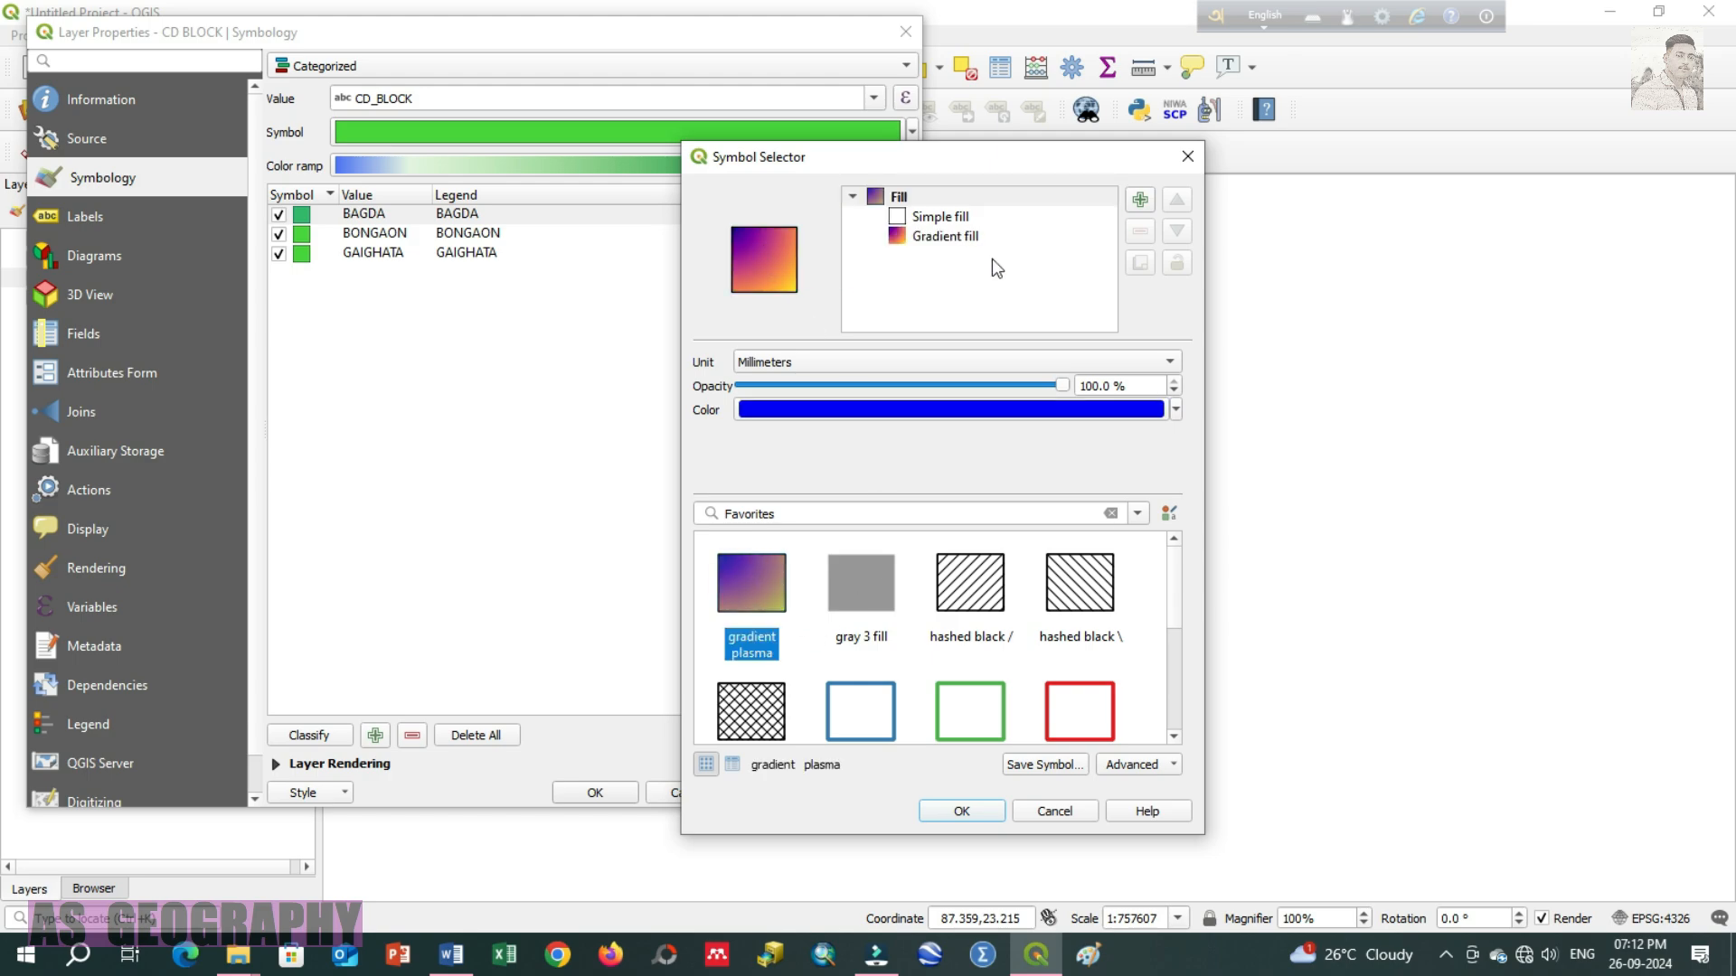
Step: Set the BAGDA symbol's colour to light blue and accept the symbol
{"action": "left_click", "coordinate": [825, 411]}
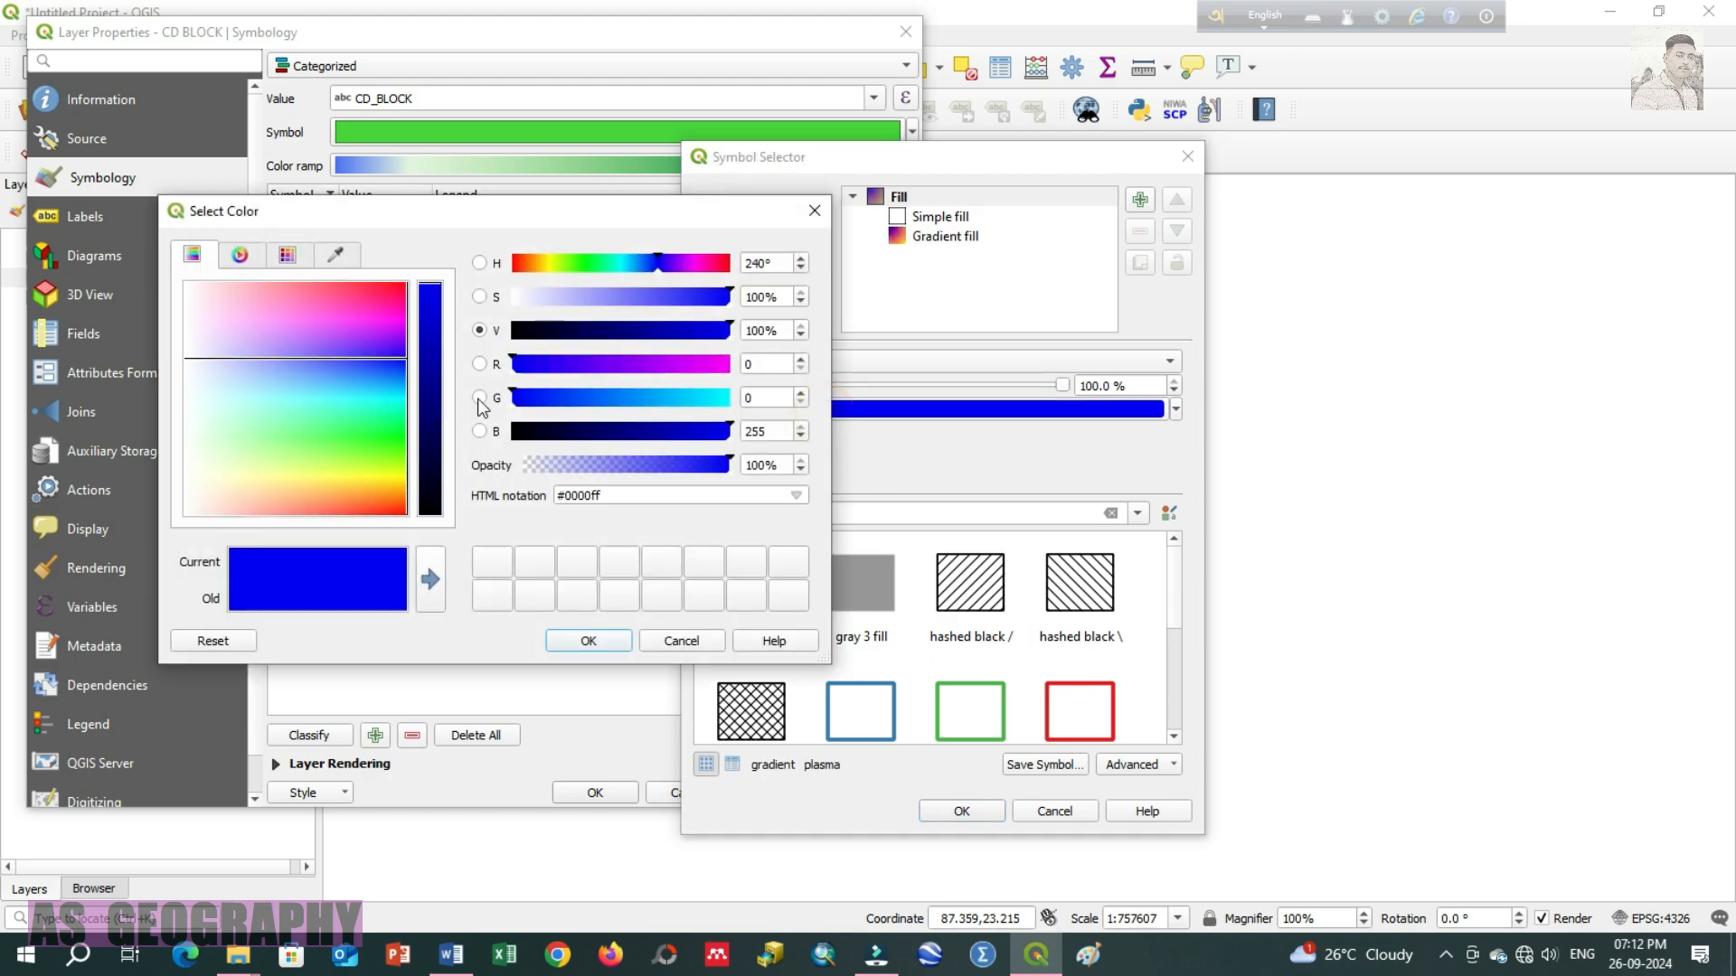
{"action": "left_click", "coordinate": [375, 360]}
{"action": "left_click", "coordinate": [333, 368]}
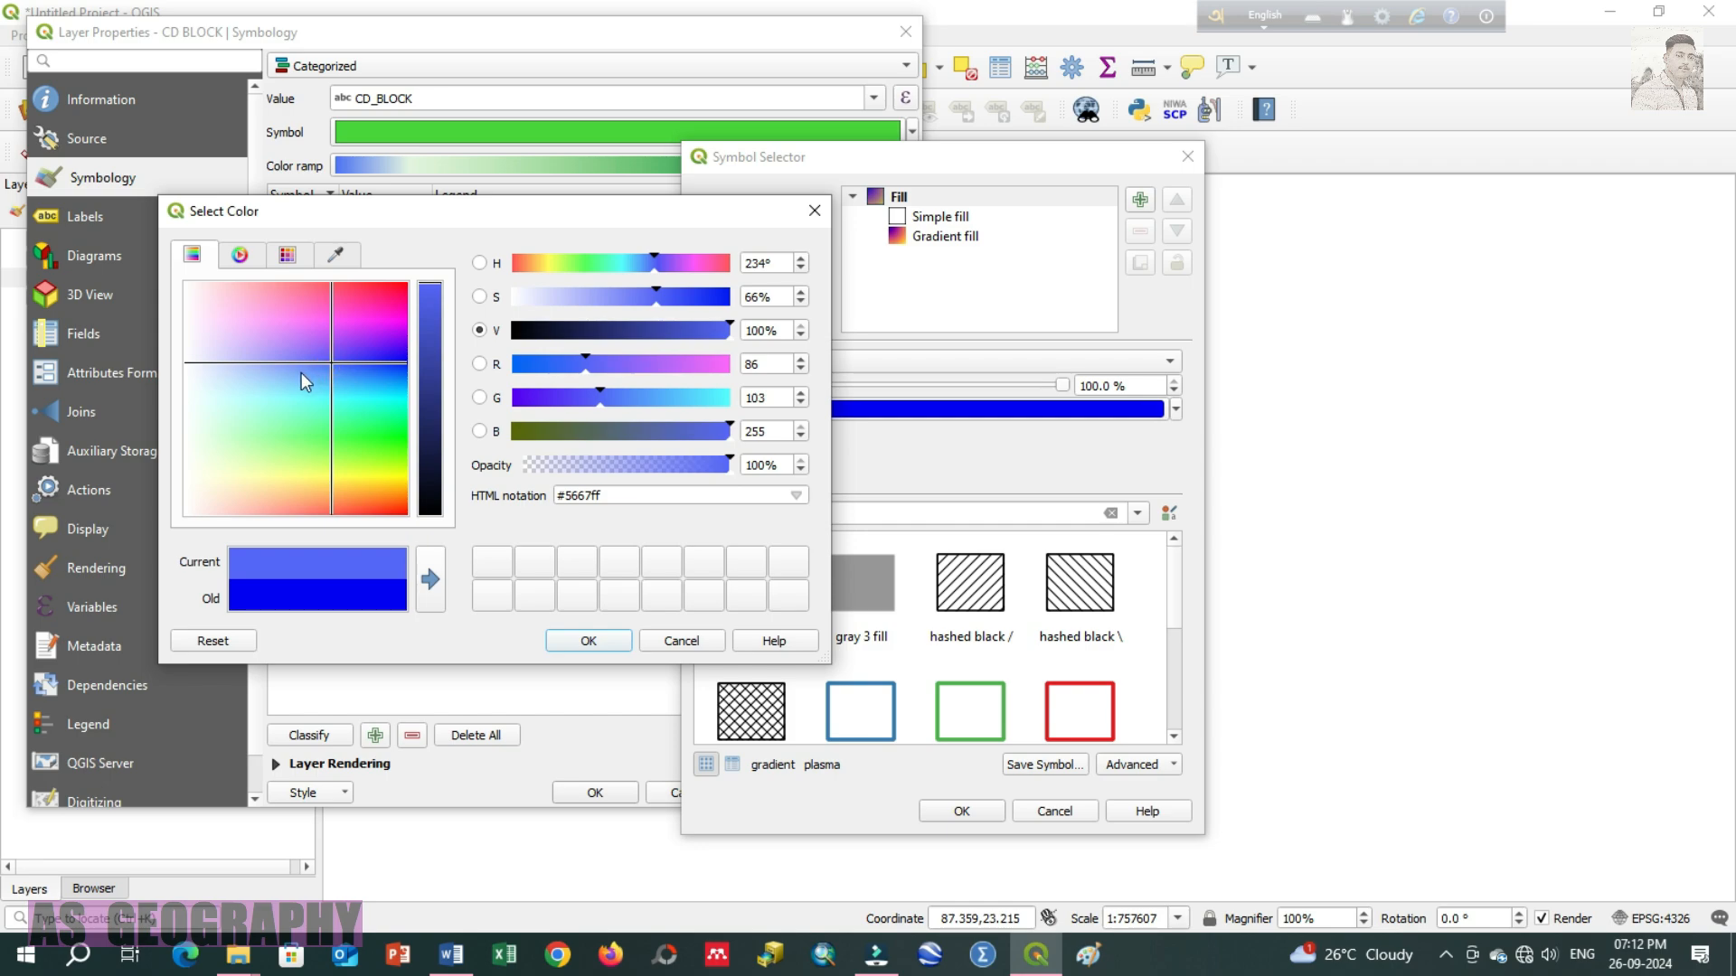
{"action": "left_click", "coordinate": [299, 371]}
{"action": "left_click", "coordinate": [566, 642]}
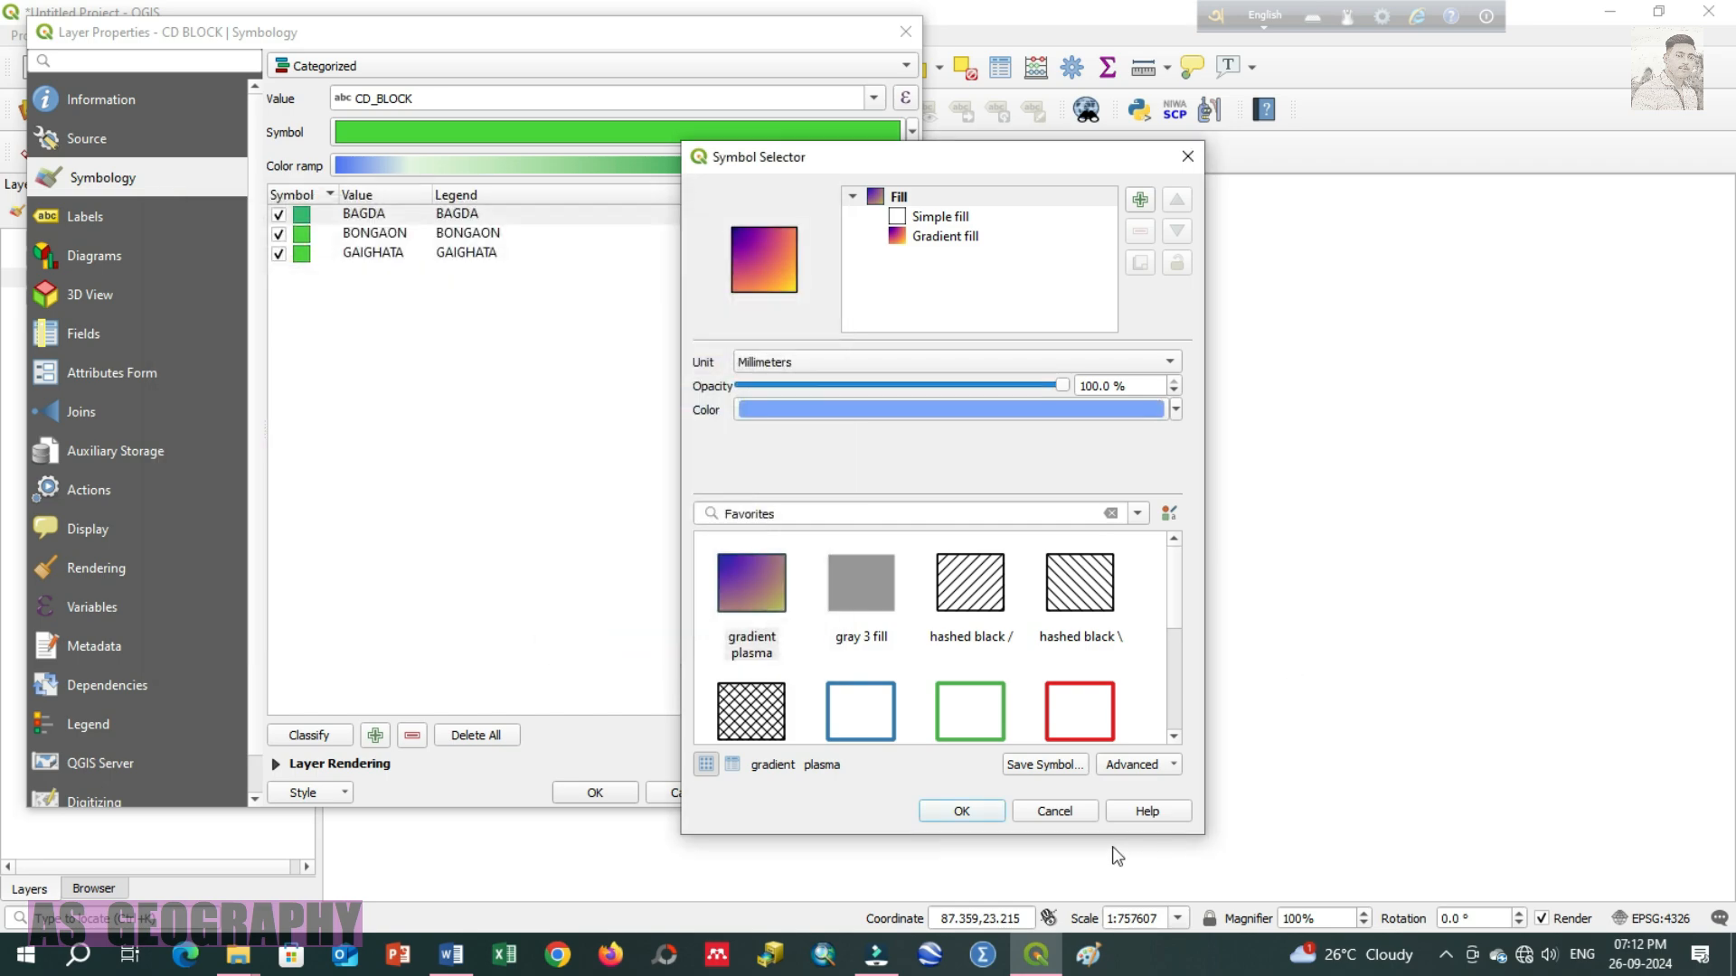
{"action": "left_click", "coordinate": [981, 810]}
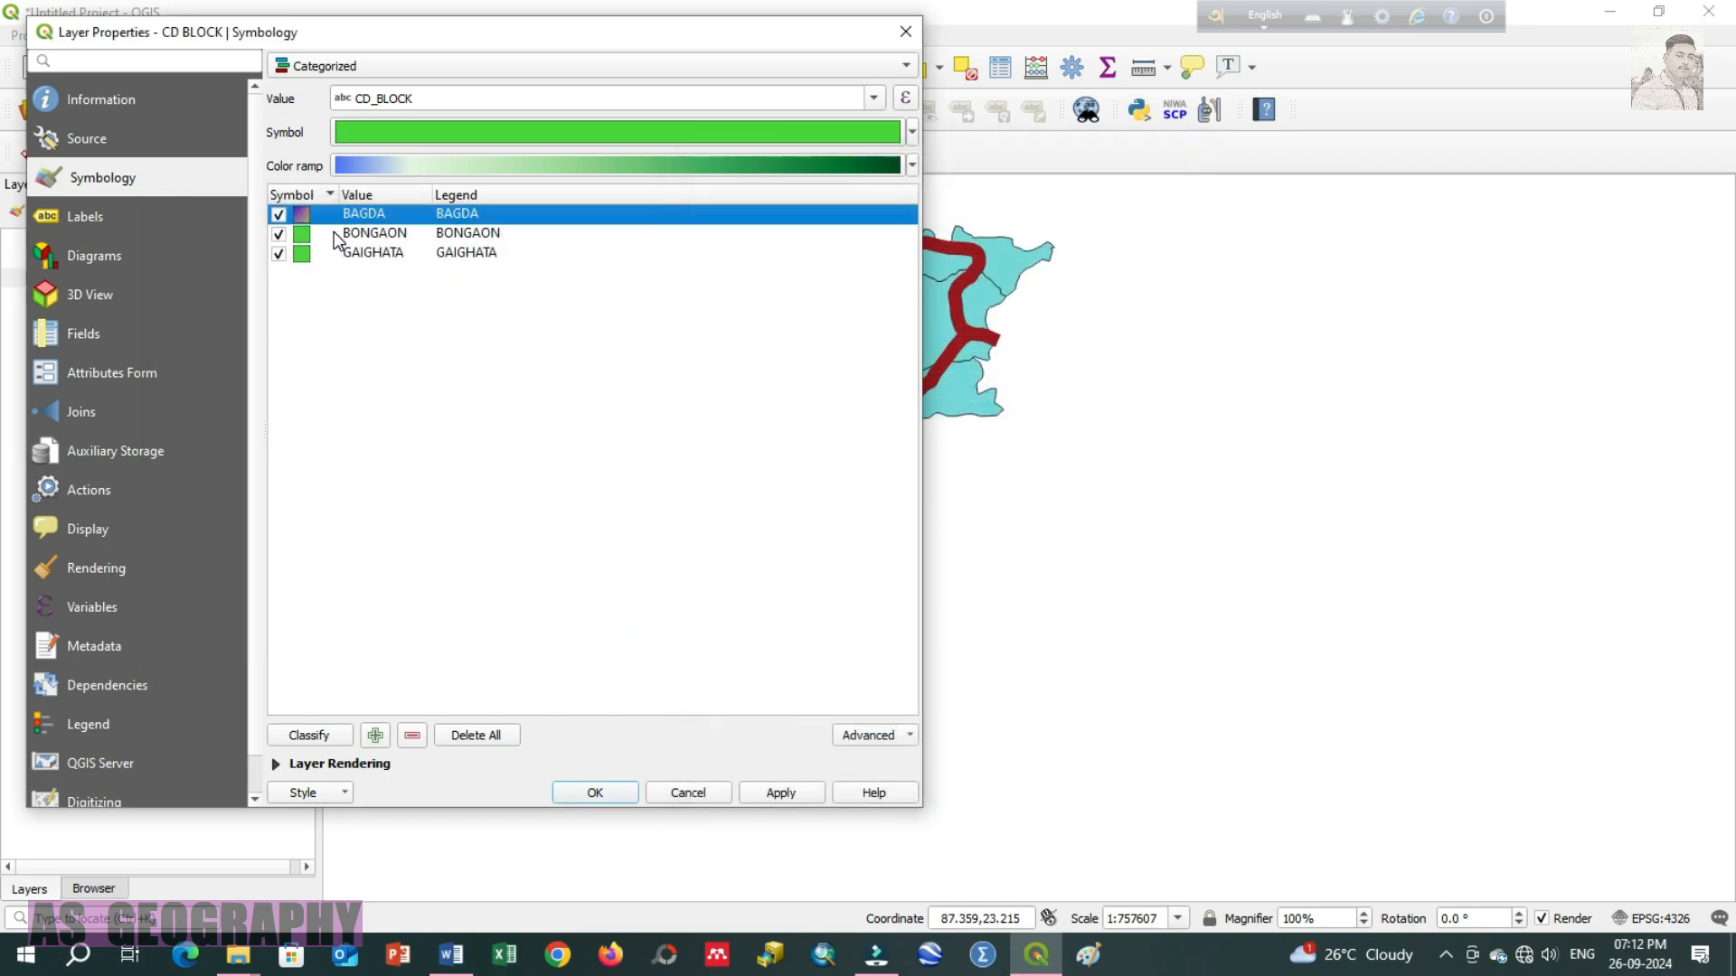
Step: Change the BONGAON class fill colour to dark green #1e5816 and apply the CD BLOCK symbology to the map
{"action": "left_click", "coordinate": [303, 236]}
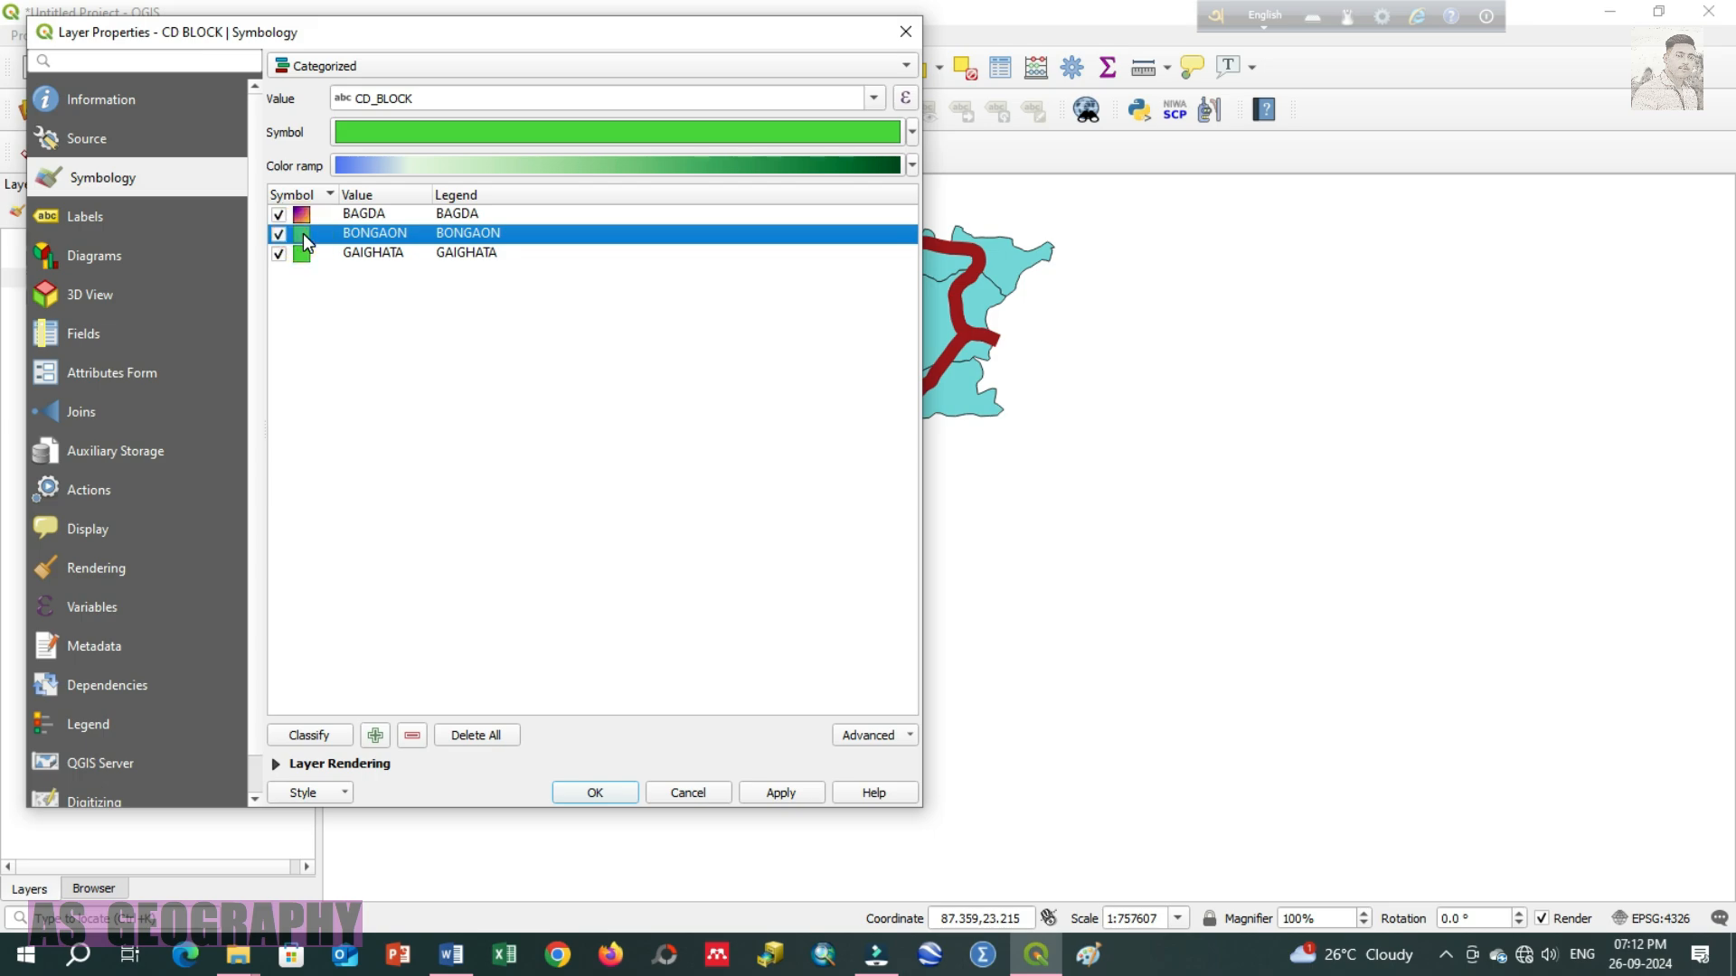
{"action": "double_click", "coordinate": [302, 233]}
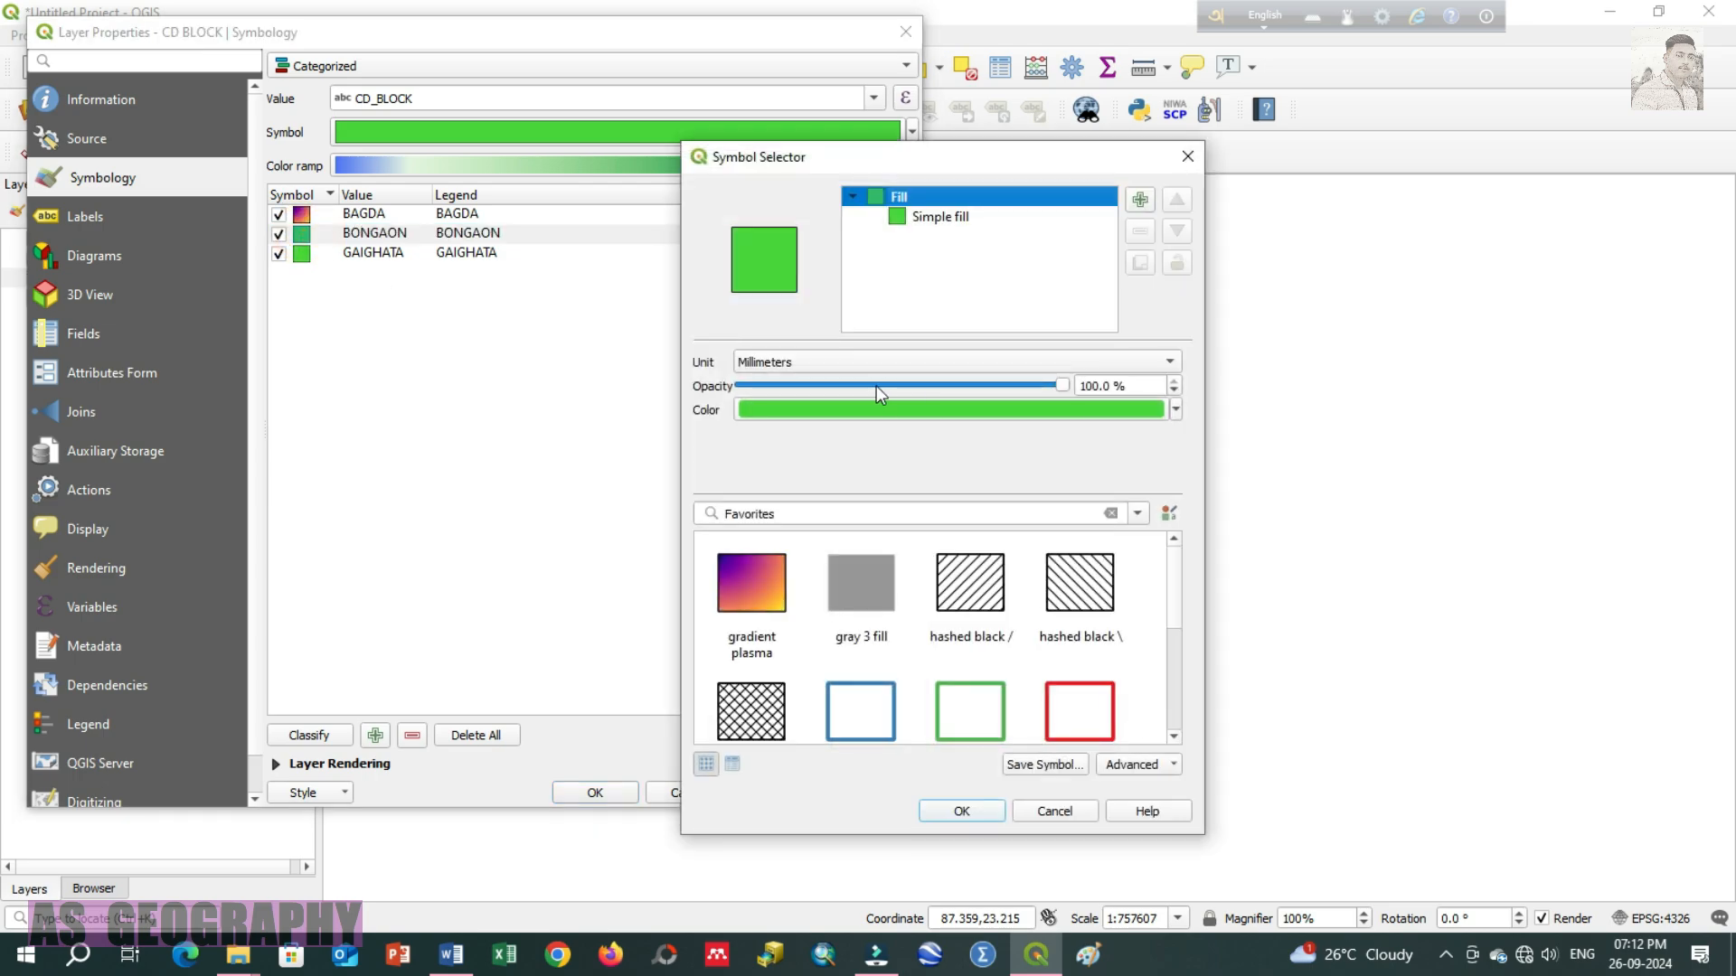
{"action": "left_click", "coordinate": [861, 408]}
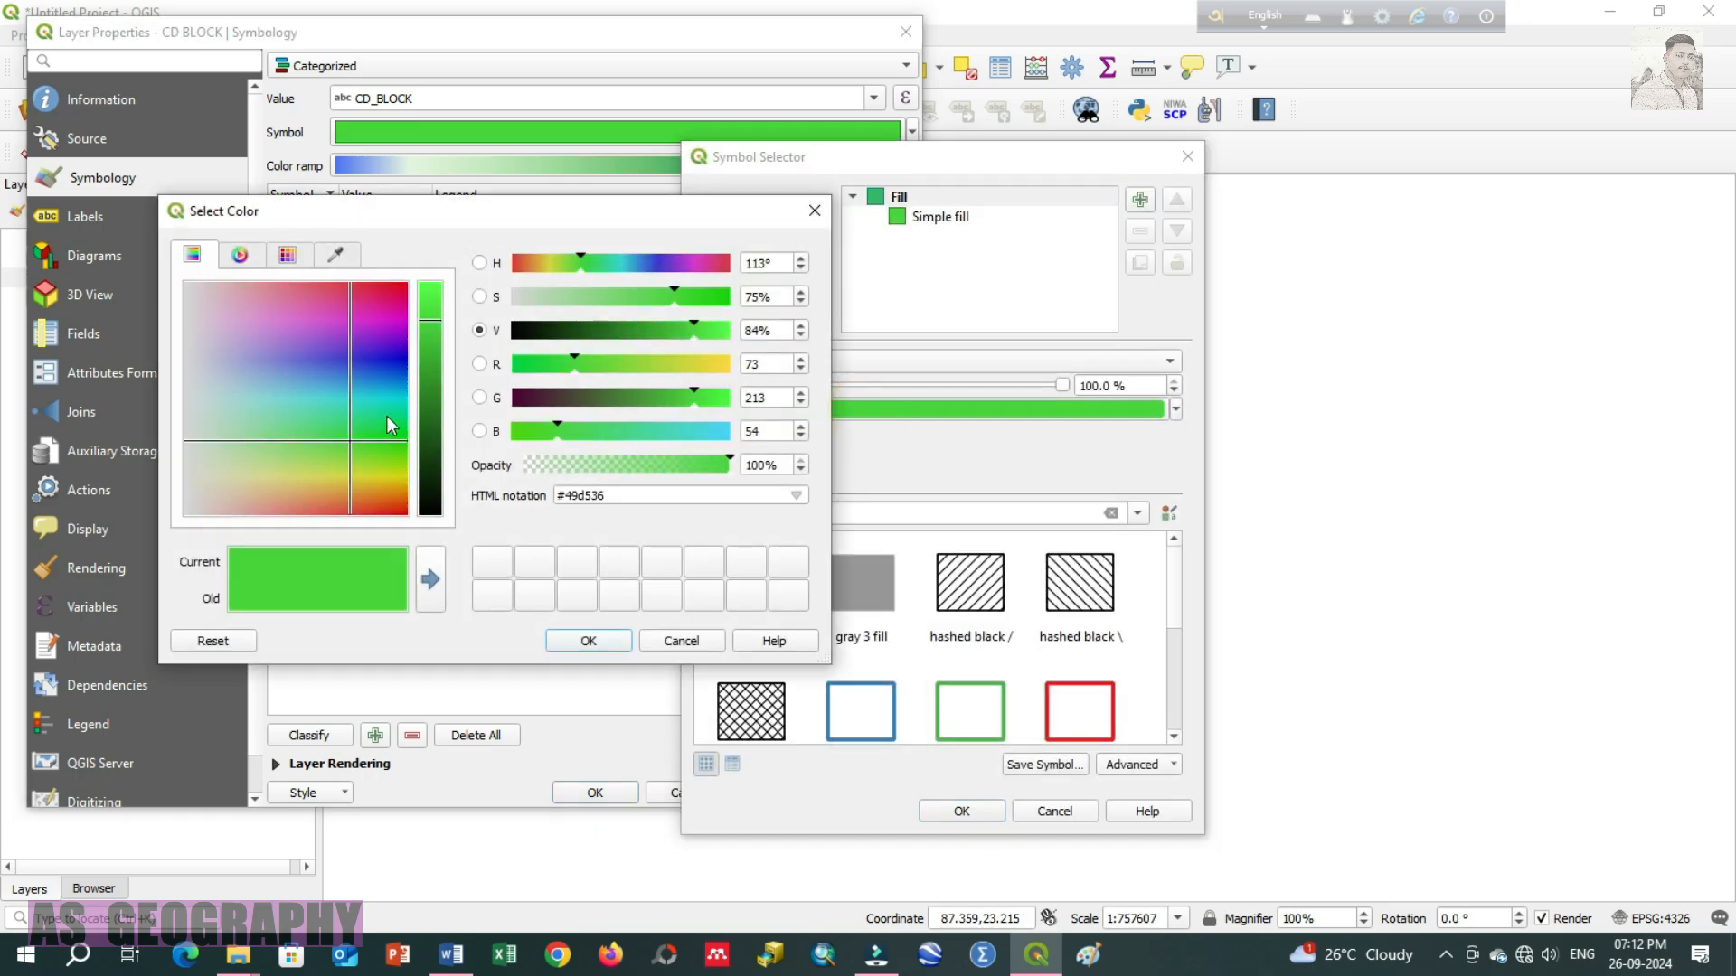
{"action": "left_click", "coordinate": [431, 434]}
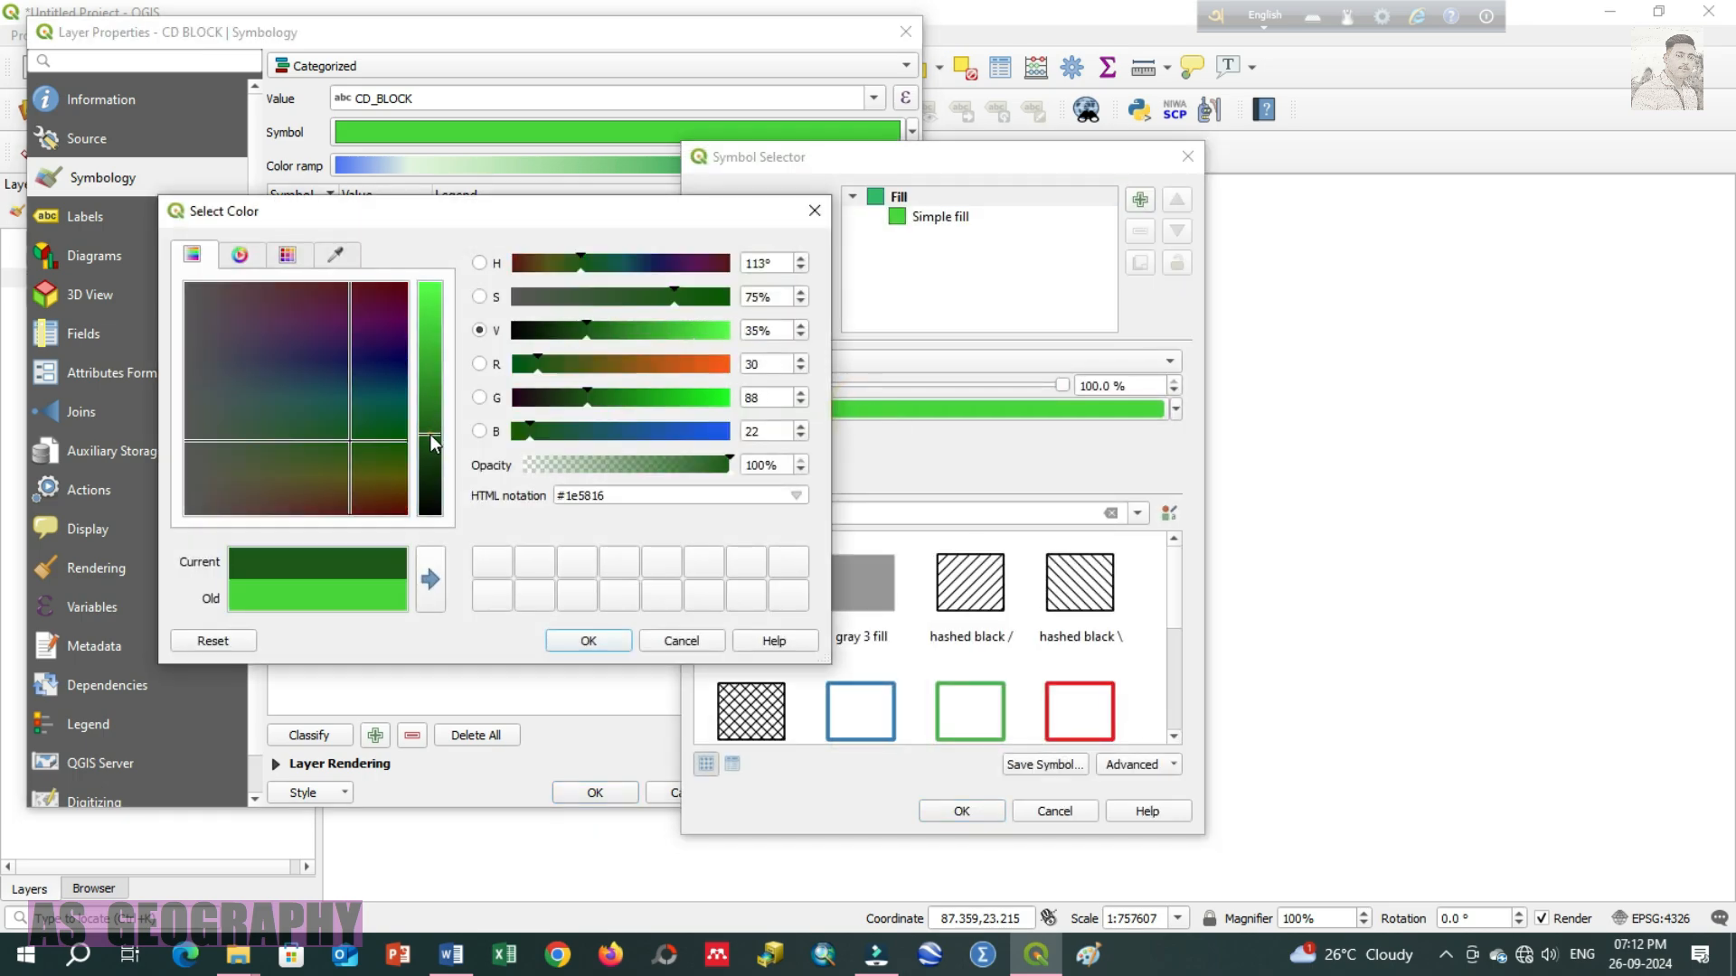
{"action": "left_click", "coordinate": [600, 643]}
{"action": "left_click", "coordinate": [982, 809]}
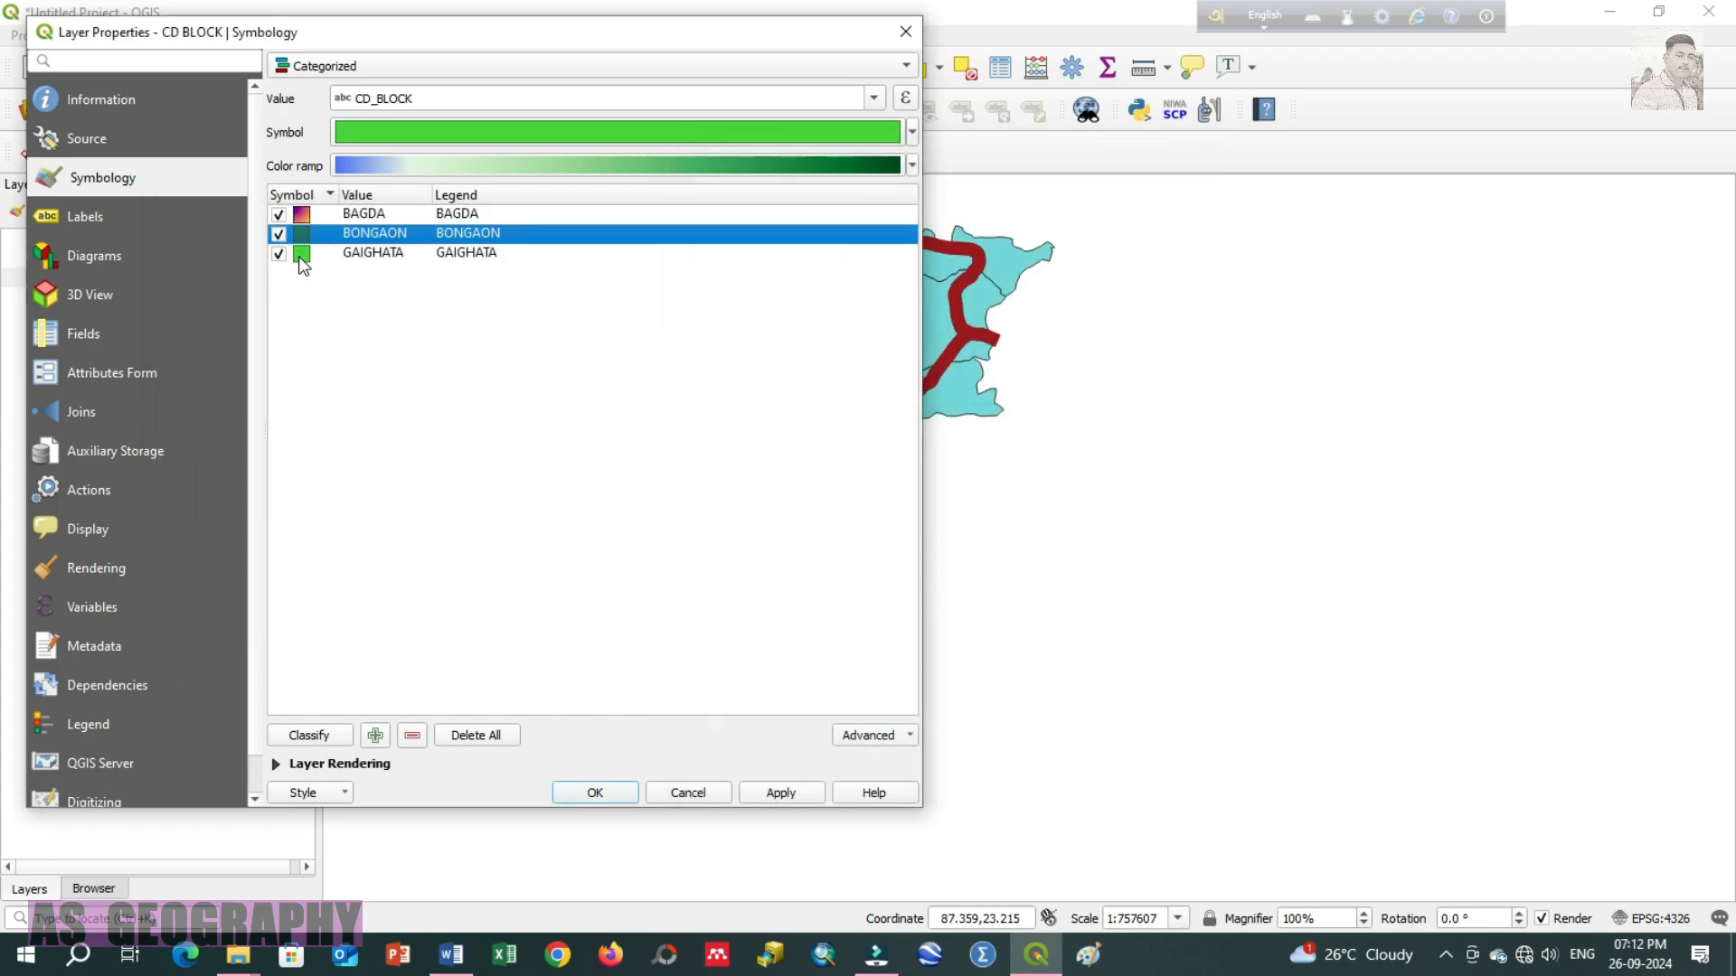
{"action": "left_click", "coordinate": [788, 792]}
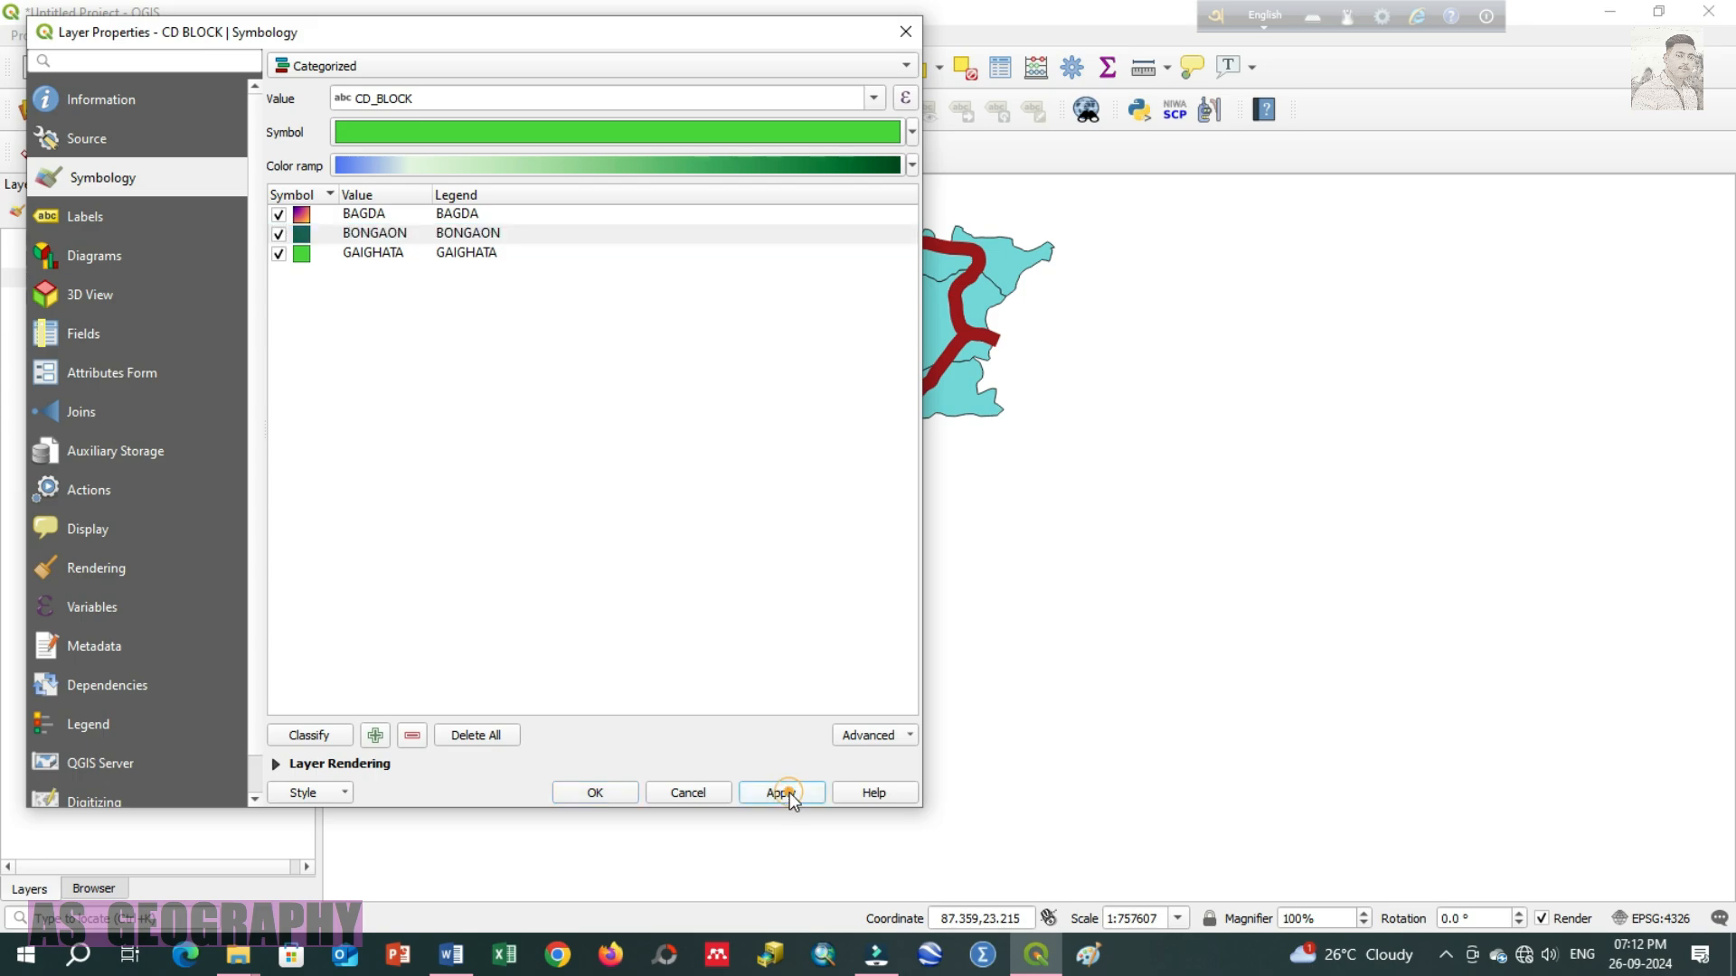
{"action": "left_click", "coordinate": [597, 797]}
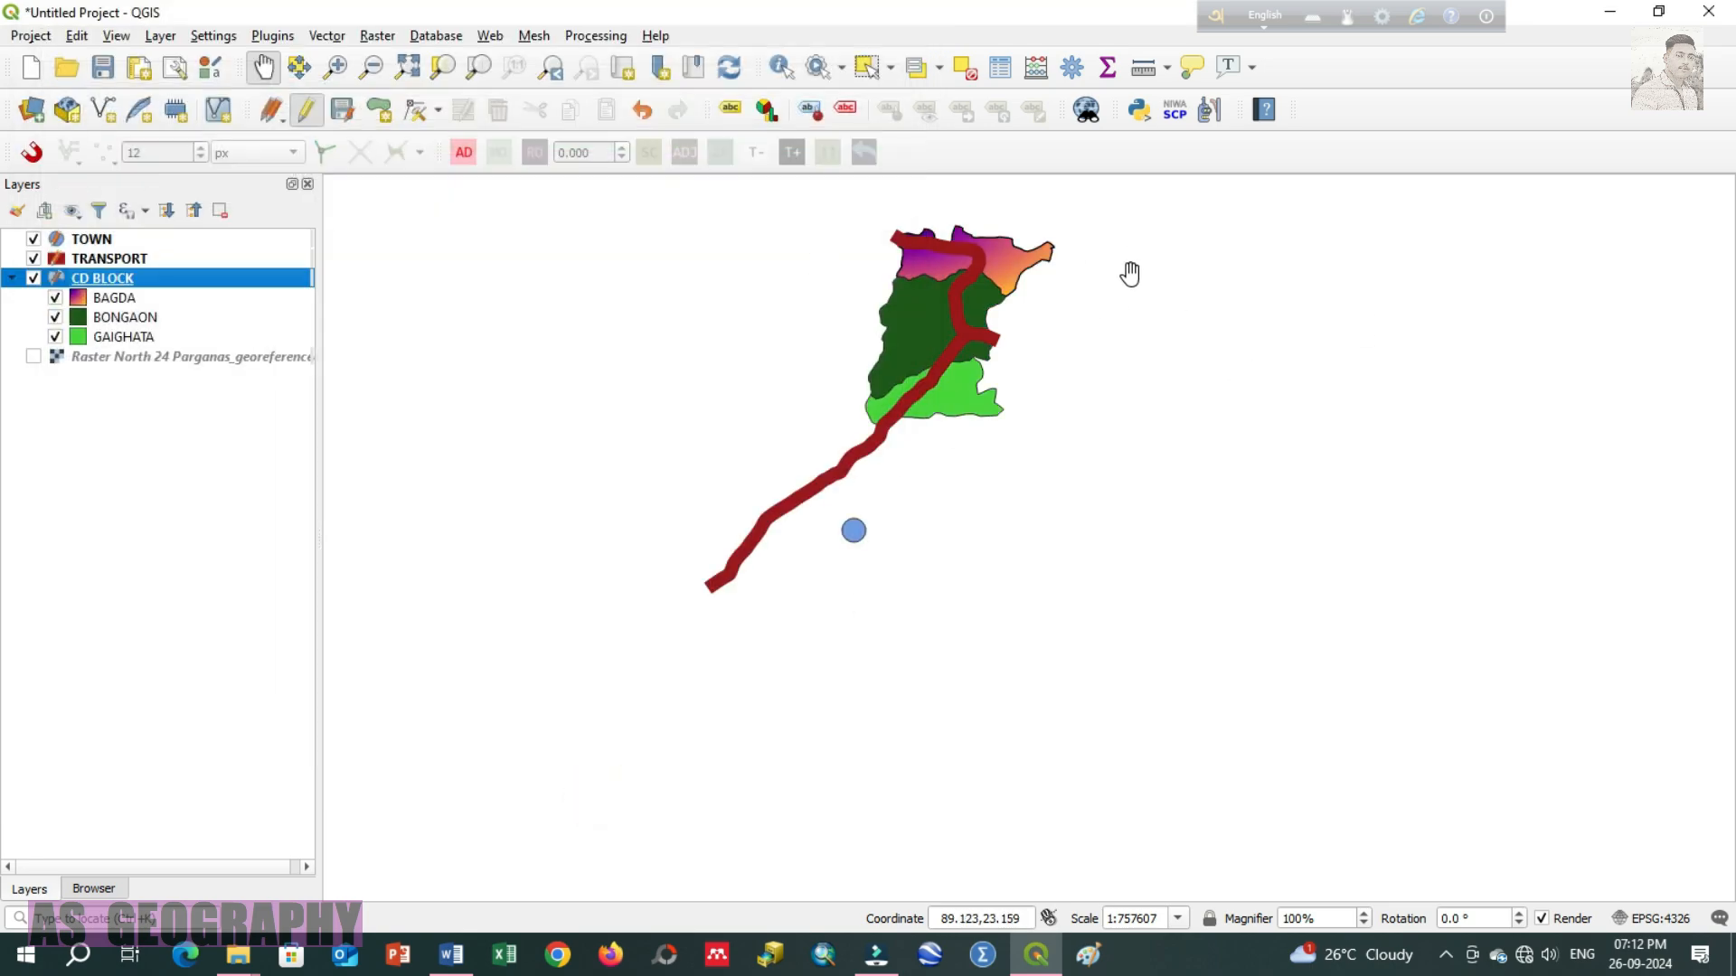
{"action": "scroll", "coordinate": [1131, 260], "scroll_direction": "up", "scroll_amount": 1}
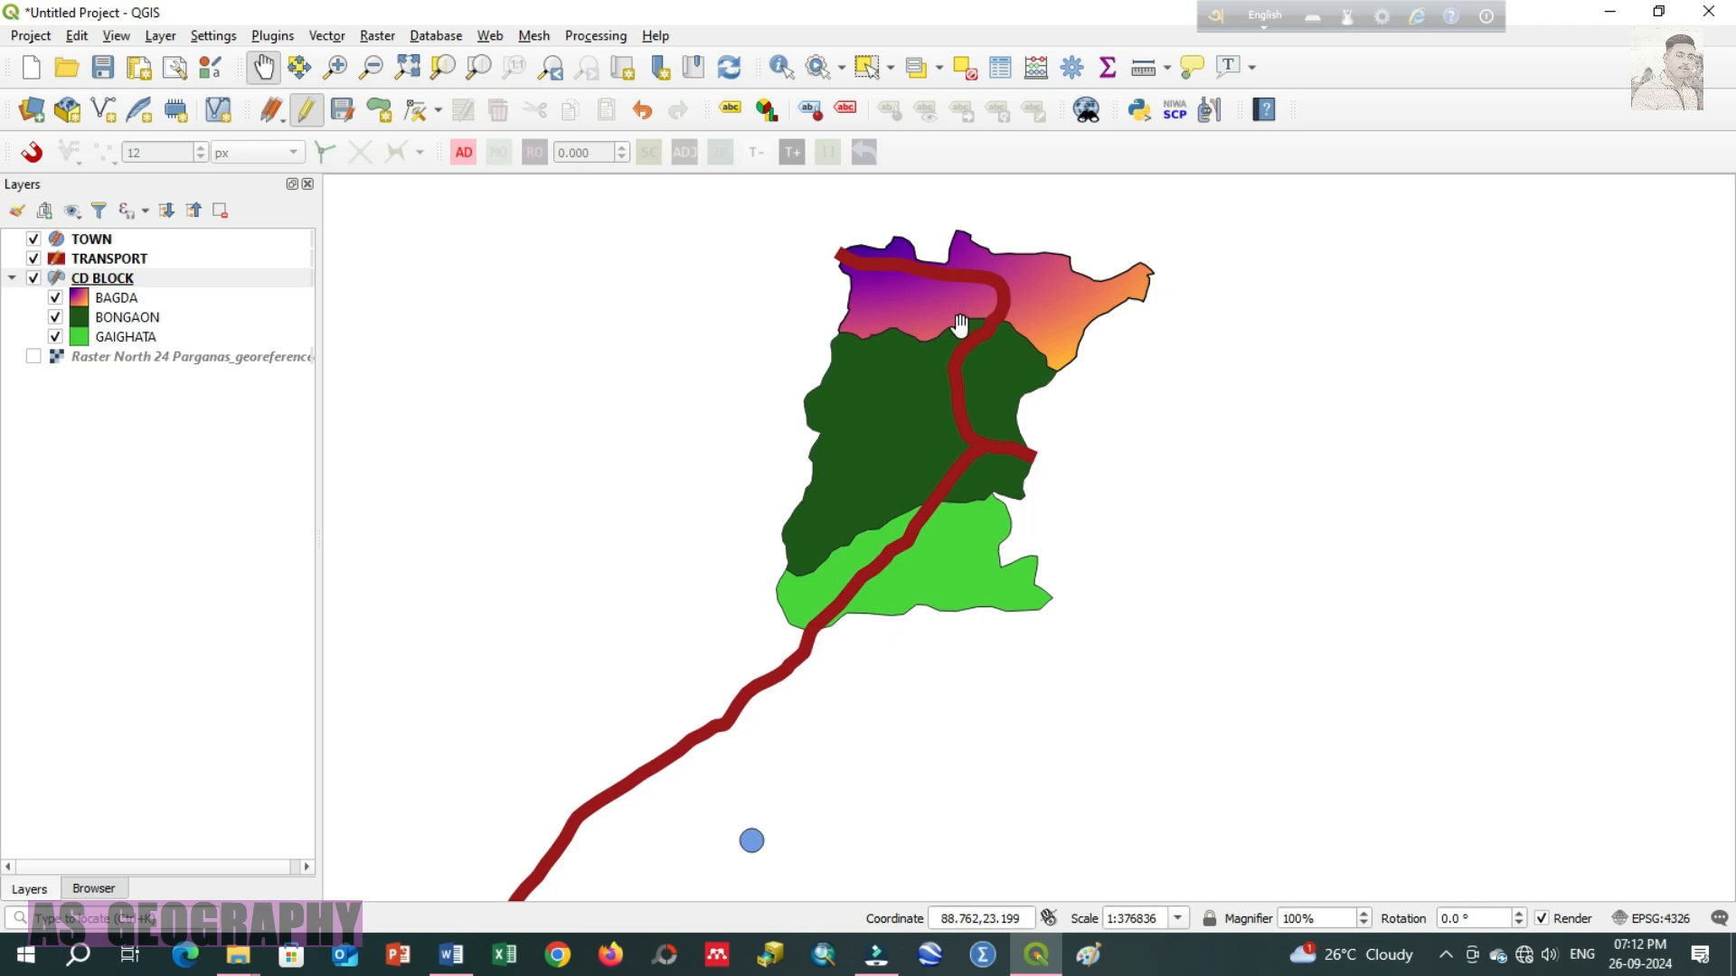
Step: Examine the styled CD BLOCK, TRANSPORT and TOWN layers across the full extent of the map
{"action": "scroll", "coordinate": [960, 324], "scroll_direction": "down", "scroll_amount": 1}
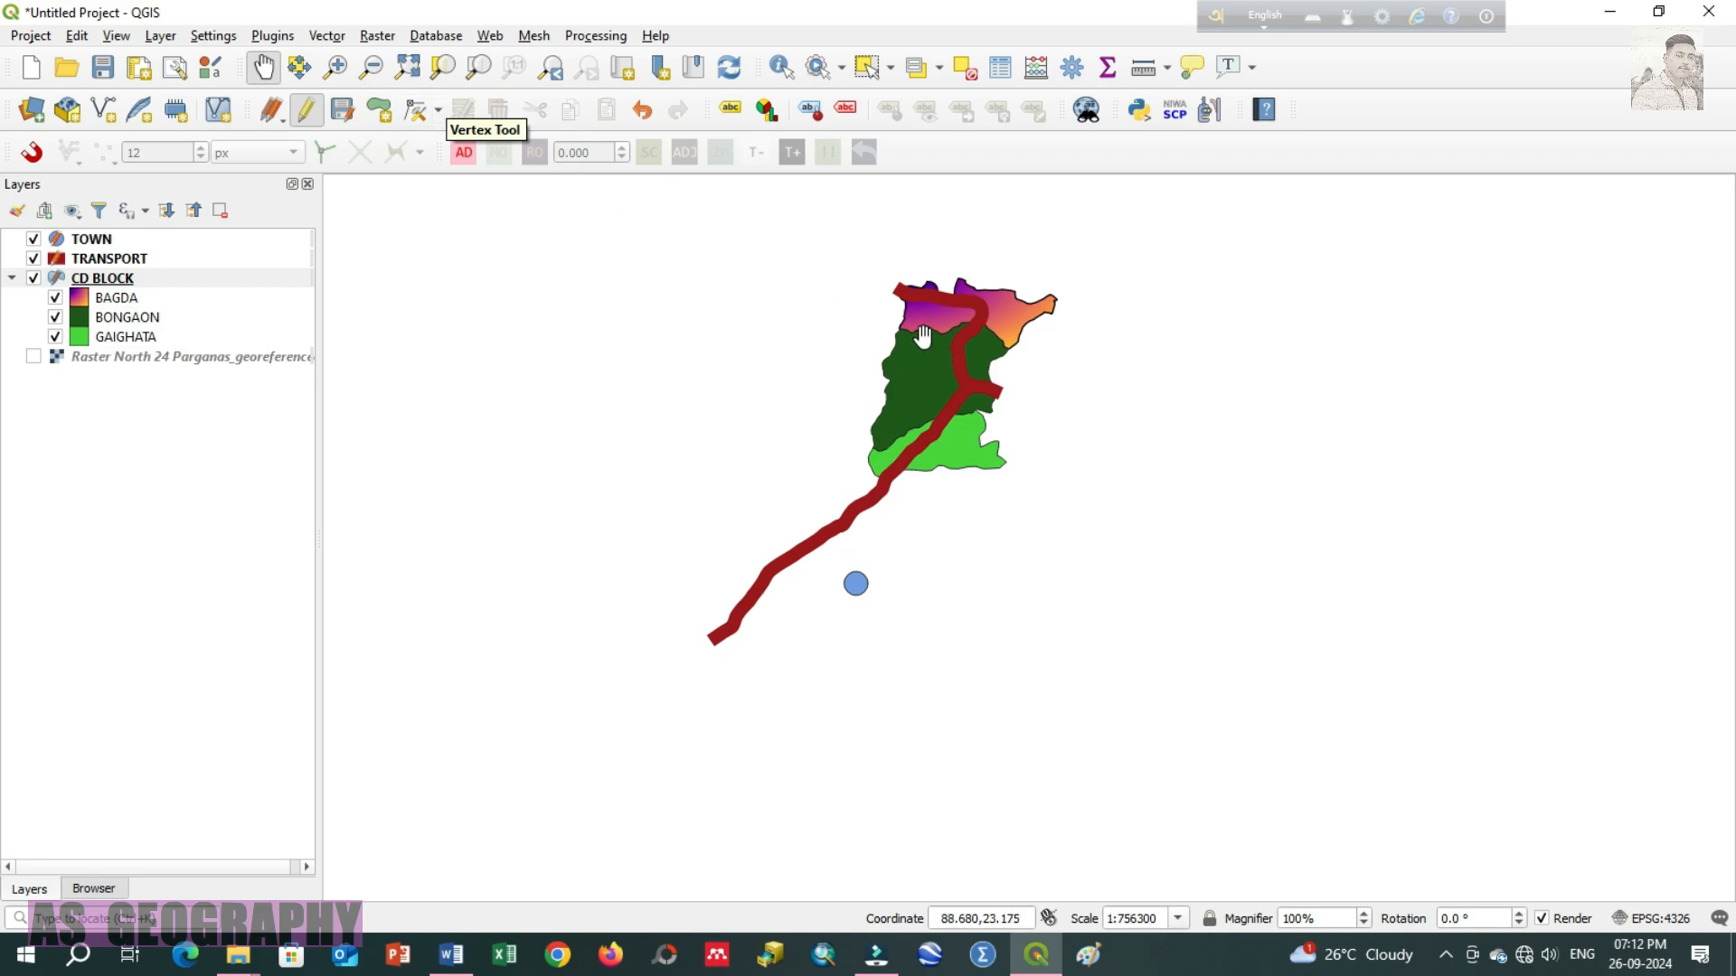
{"action": "left_click_drag", "start_coordinate": [932, 336], "coordinate": [919, 341]}
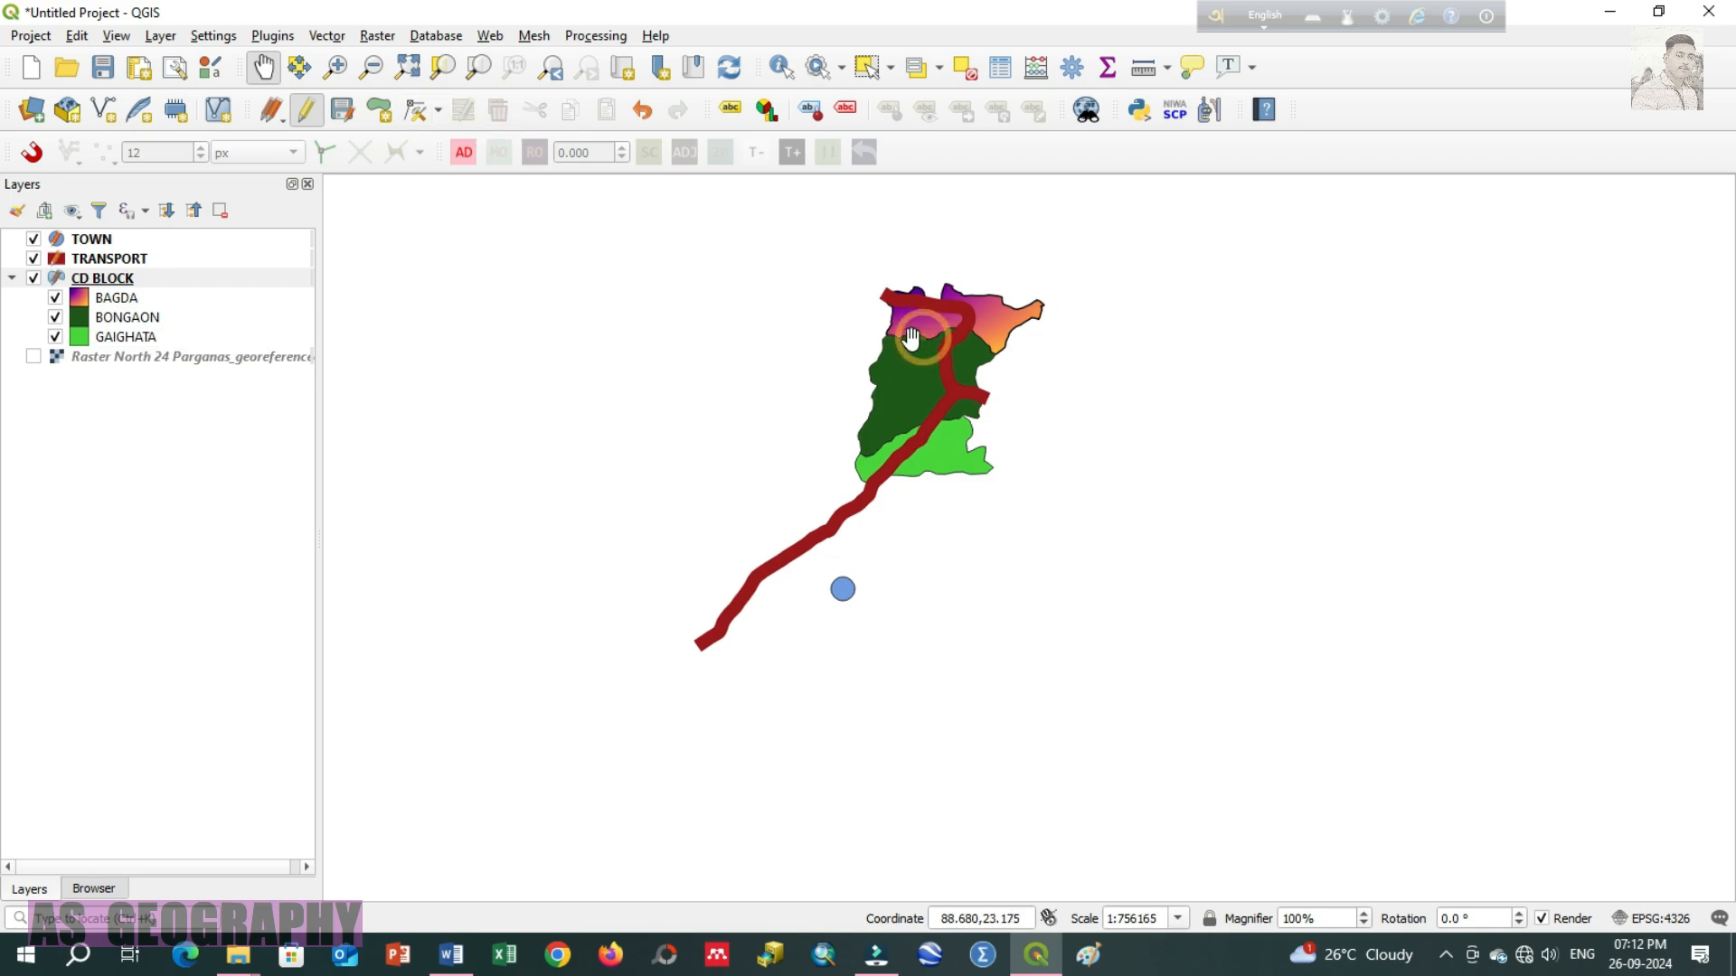
{"action": "left_click", "coordinate": [416, 72]}
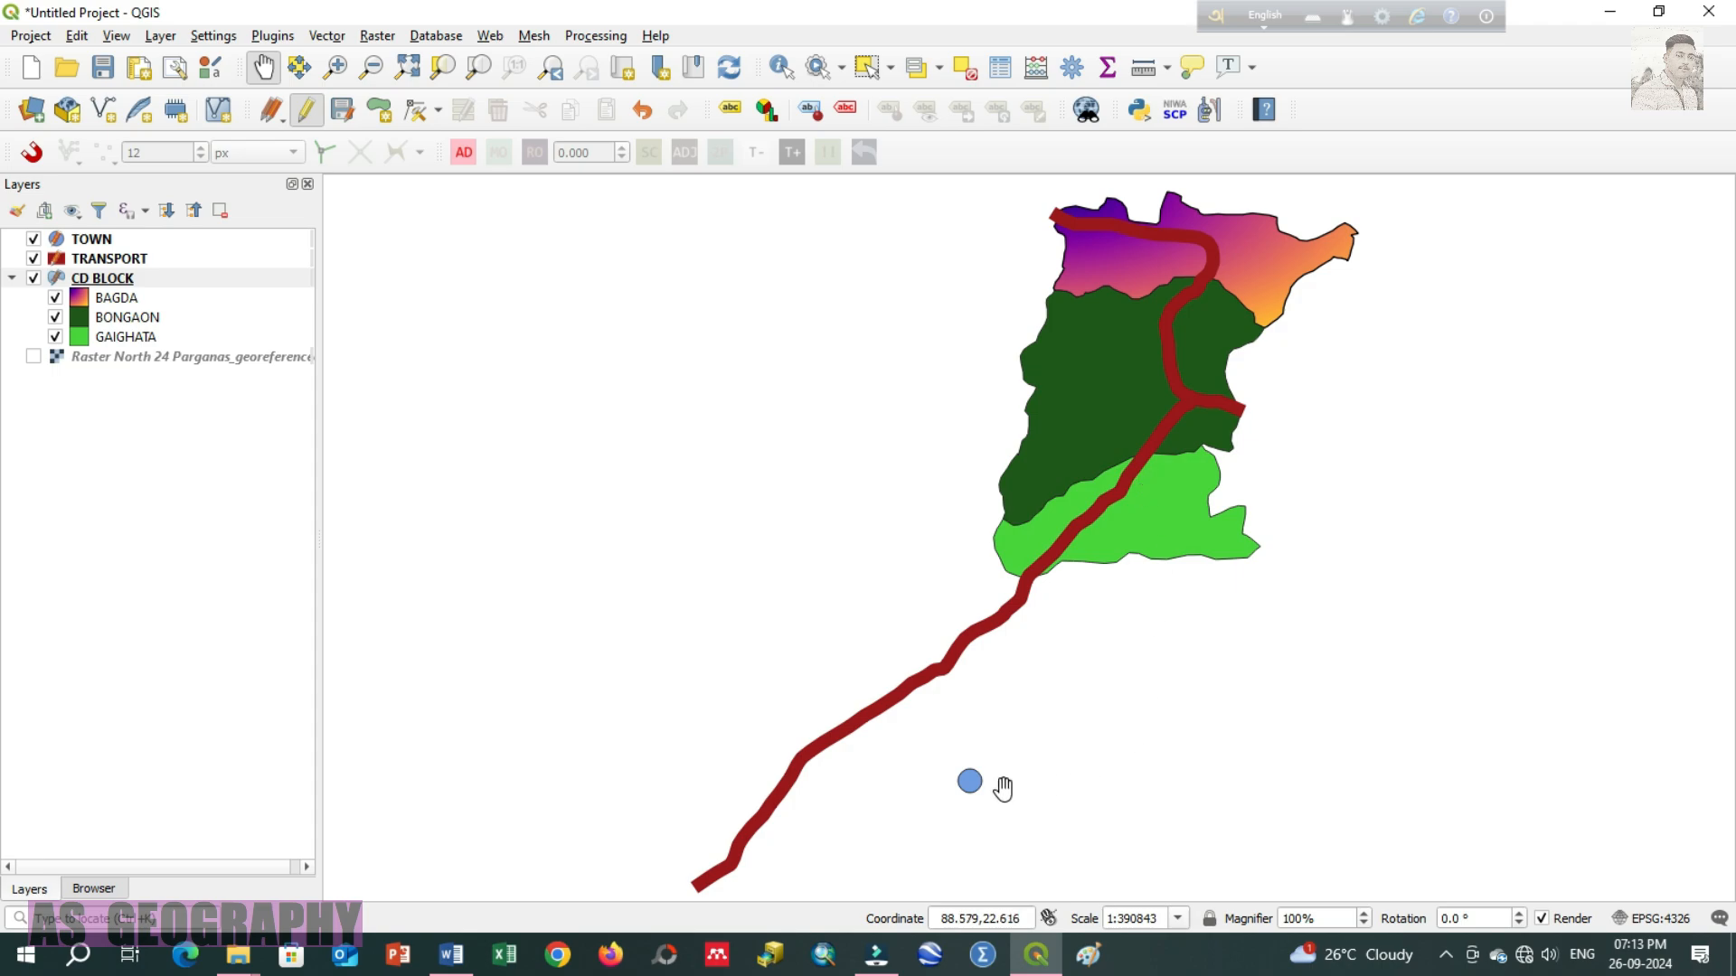
{"action": "left_click_drag", "start_coordinate": [968, 789], "coordinate": [1024, 538]}
{"action": "left_click_drag", "start_coordinate": [990, 321], "coordinate": [949, 775]}
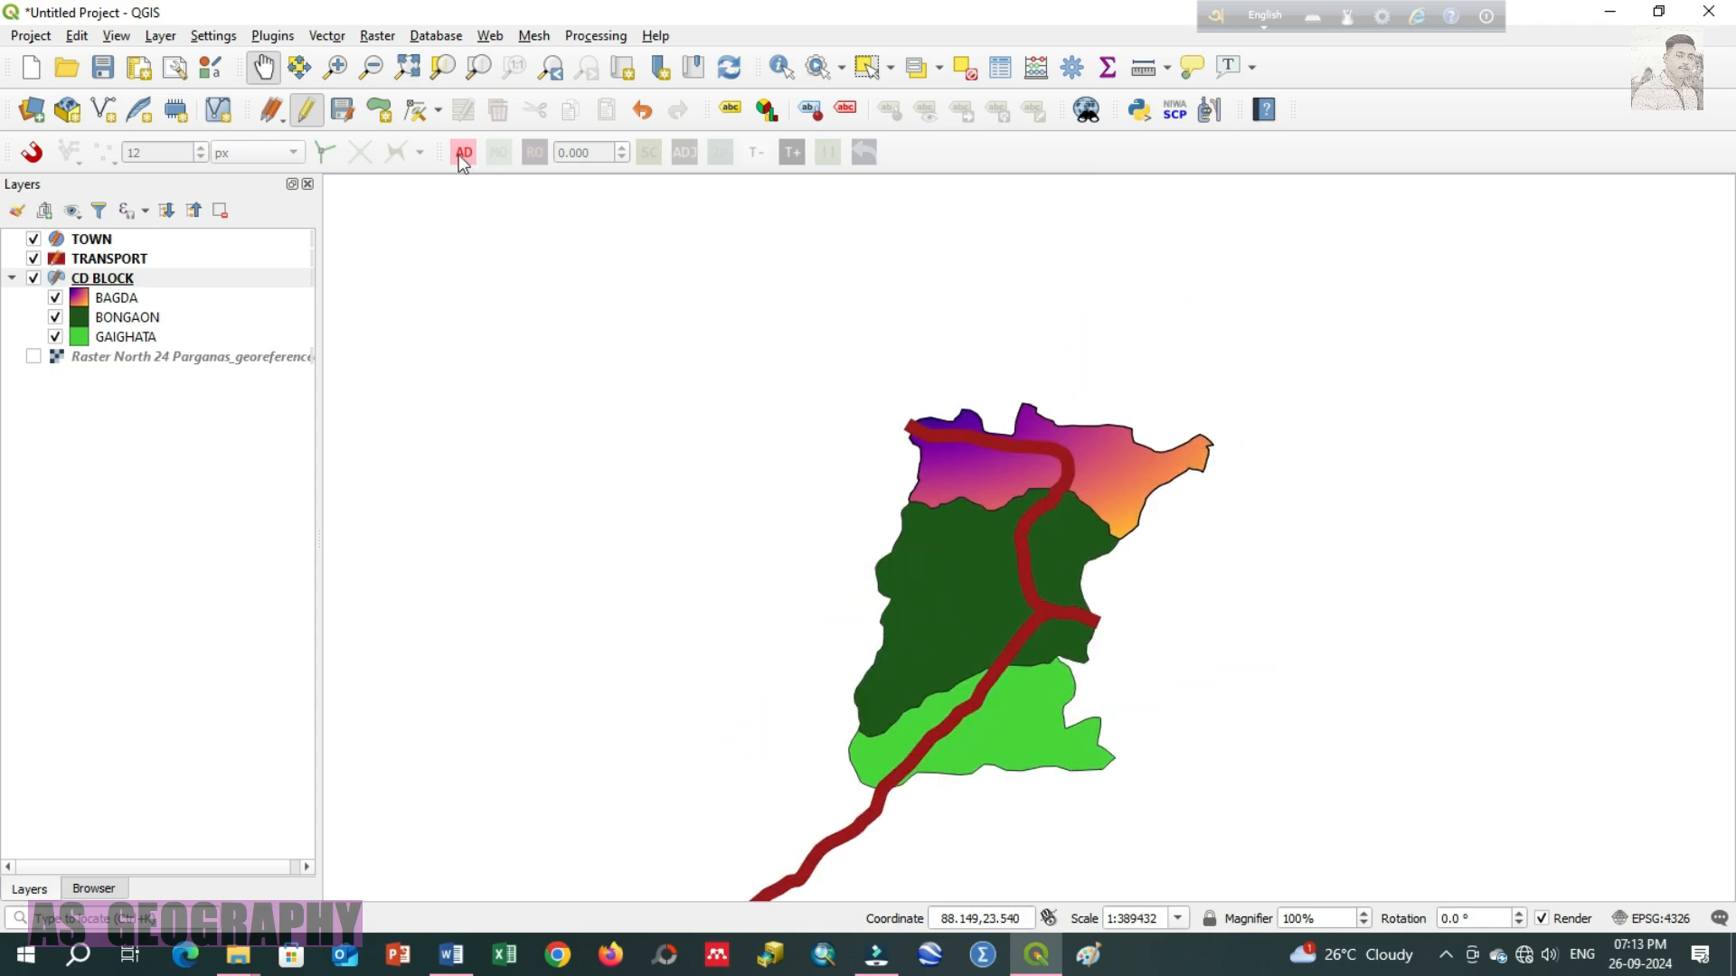
{"action": "left_click", "coordinate": [406, 68]}
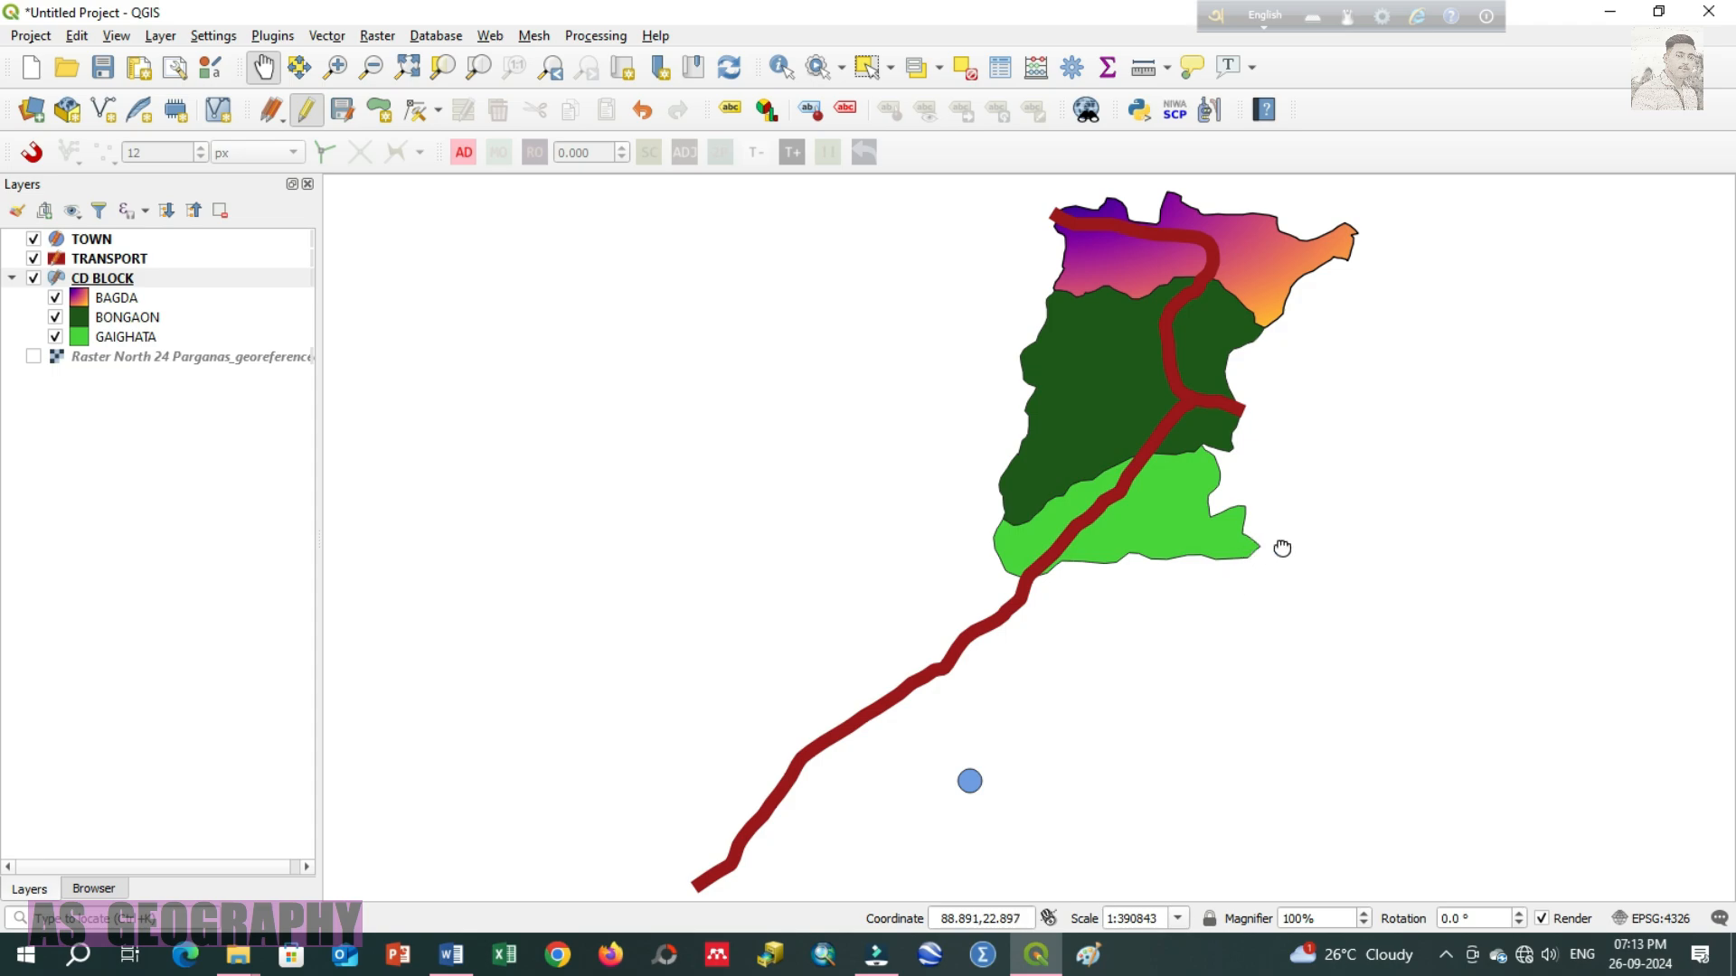
{"action": "left_click_drag", "start_coordinate": [1278, 544], "coordinate": [1026, 535]}
{"action": "left_click_drag", "start_coordinate": [1122, 492], "coordinate": [1297, 525]}
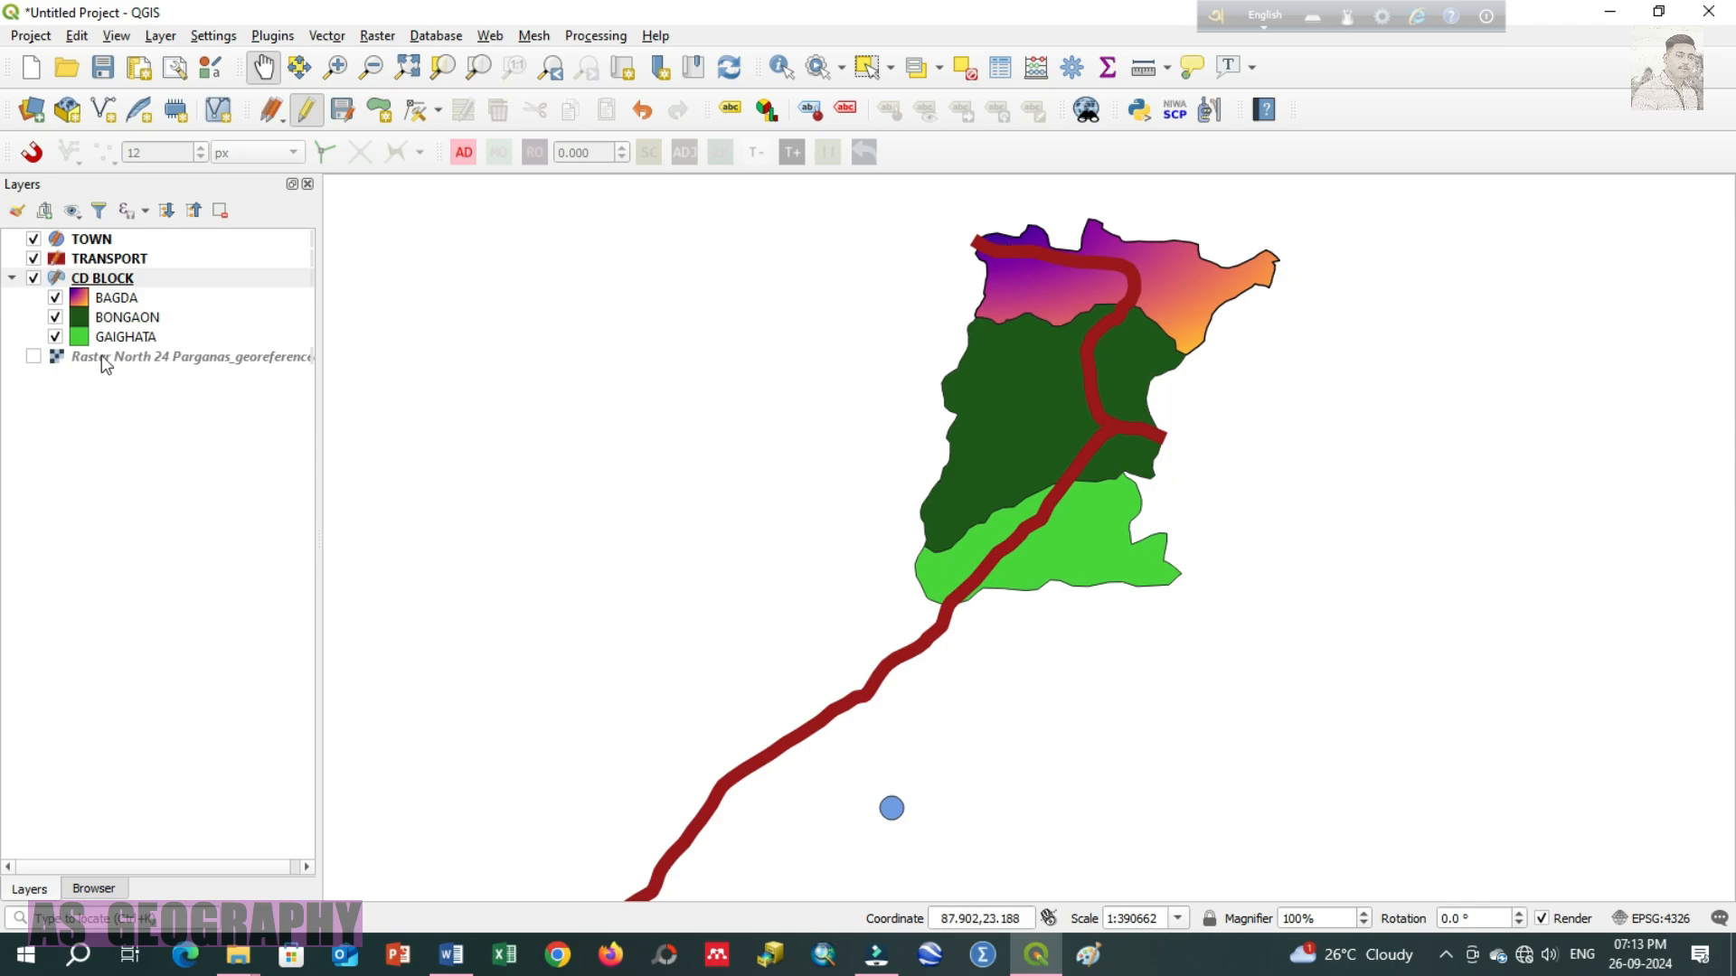
Step: Review the block records in the CD BLOCK layer's attribute table
{"action": "left_click", "coordinate": [147, 280]}
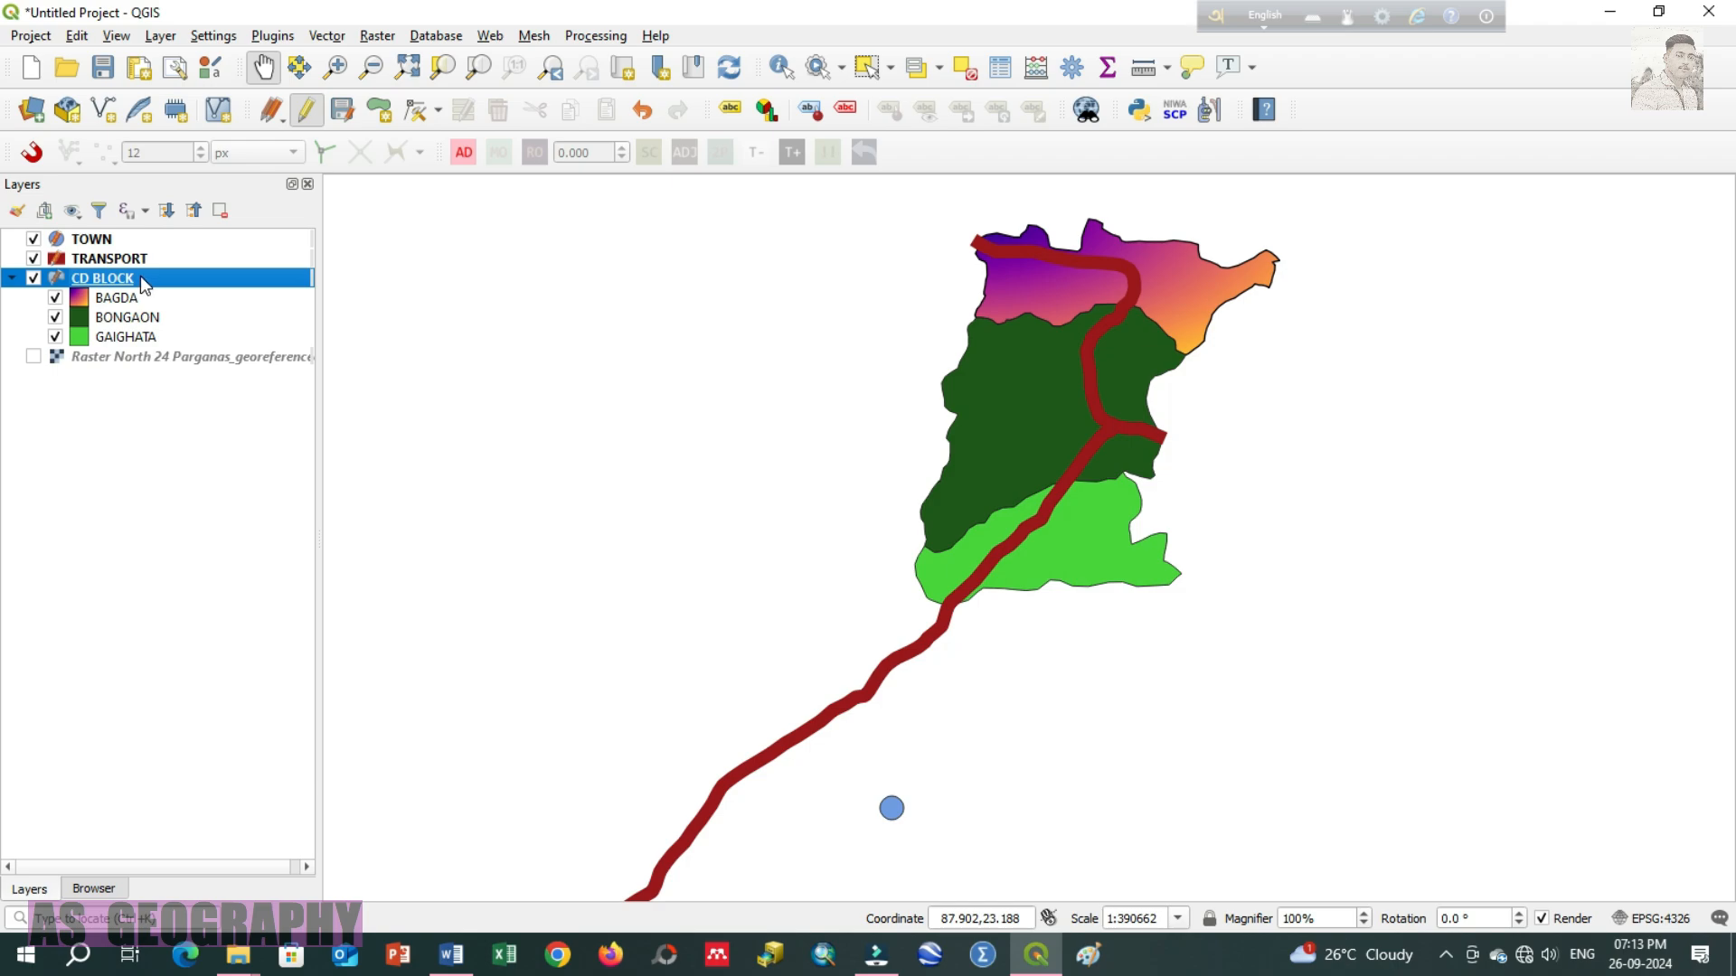
{"action": "right_click", "coordinate": [140, 276]}
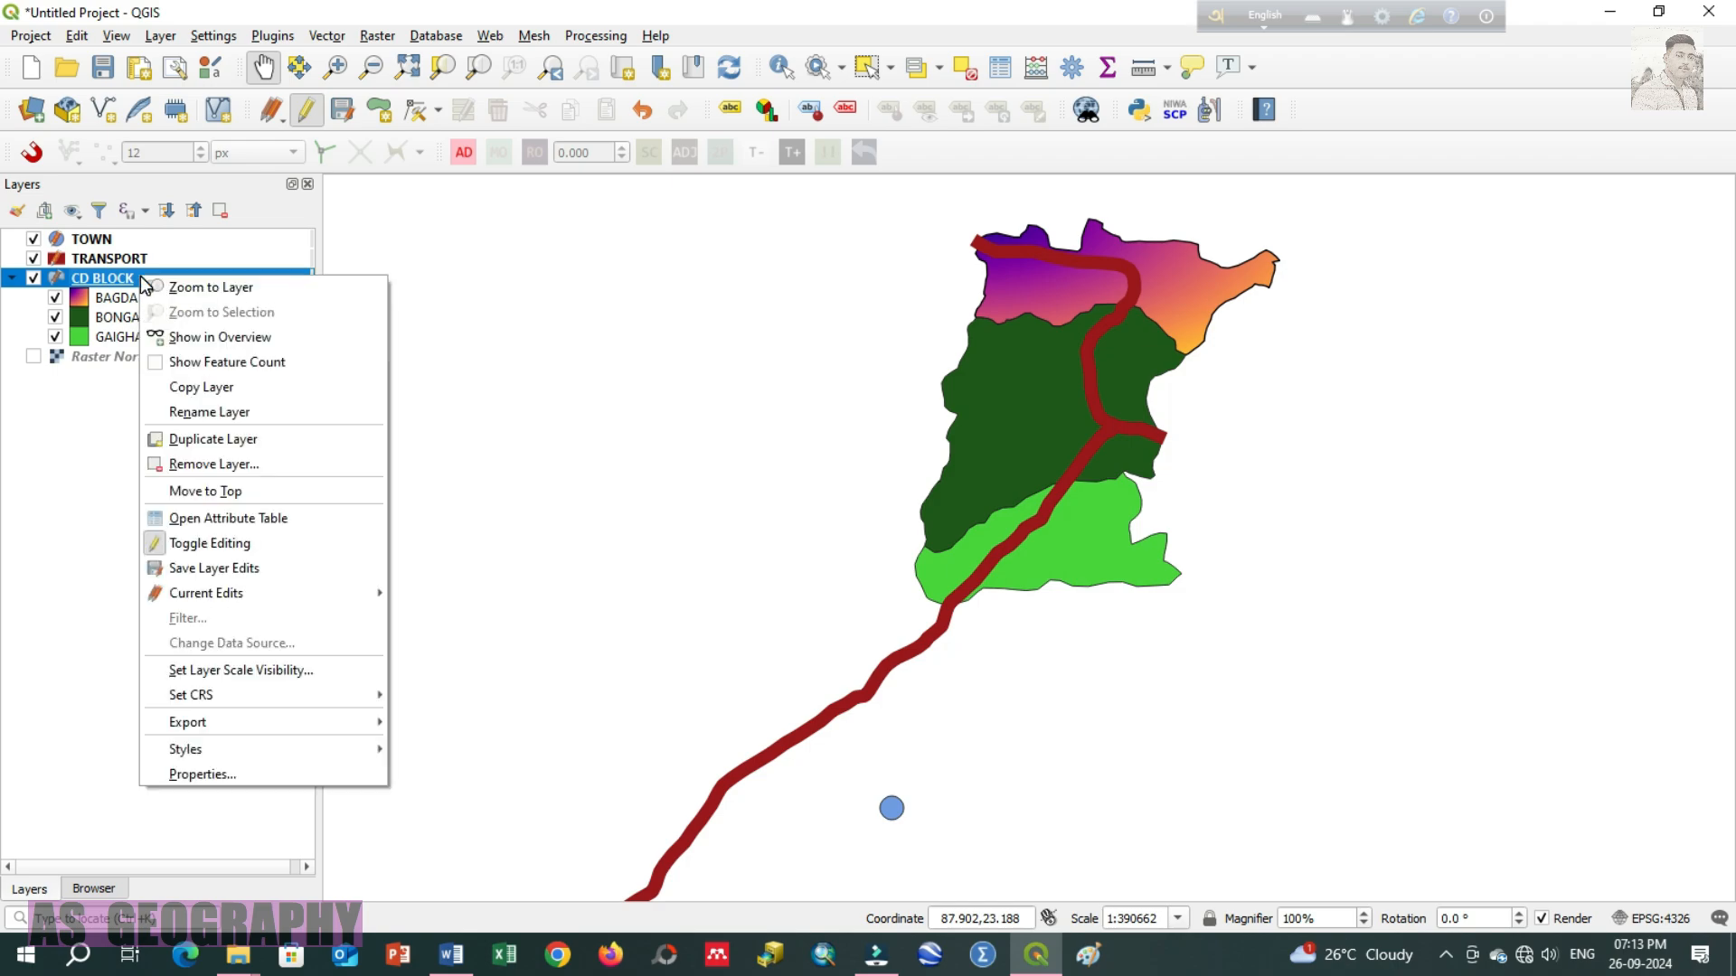
{"action": "left_click", "coordinate": [264, 518]}
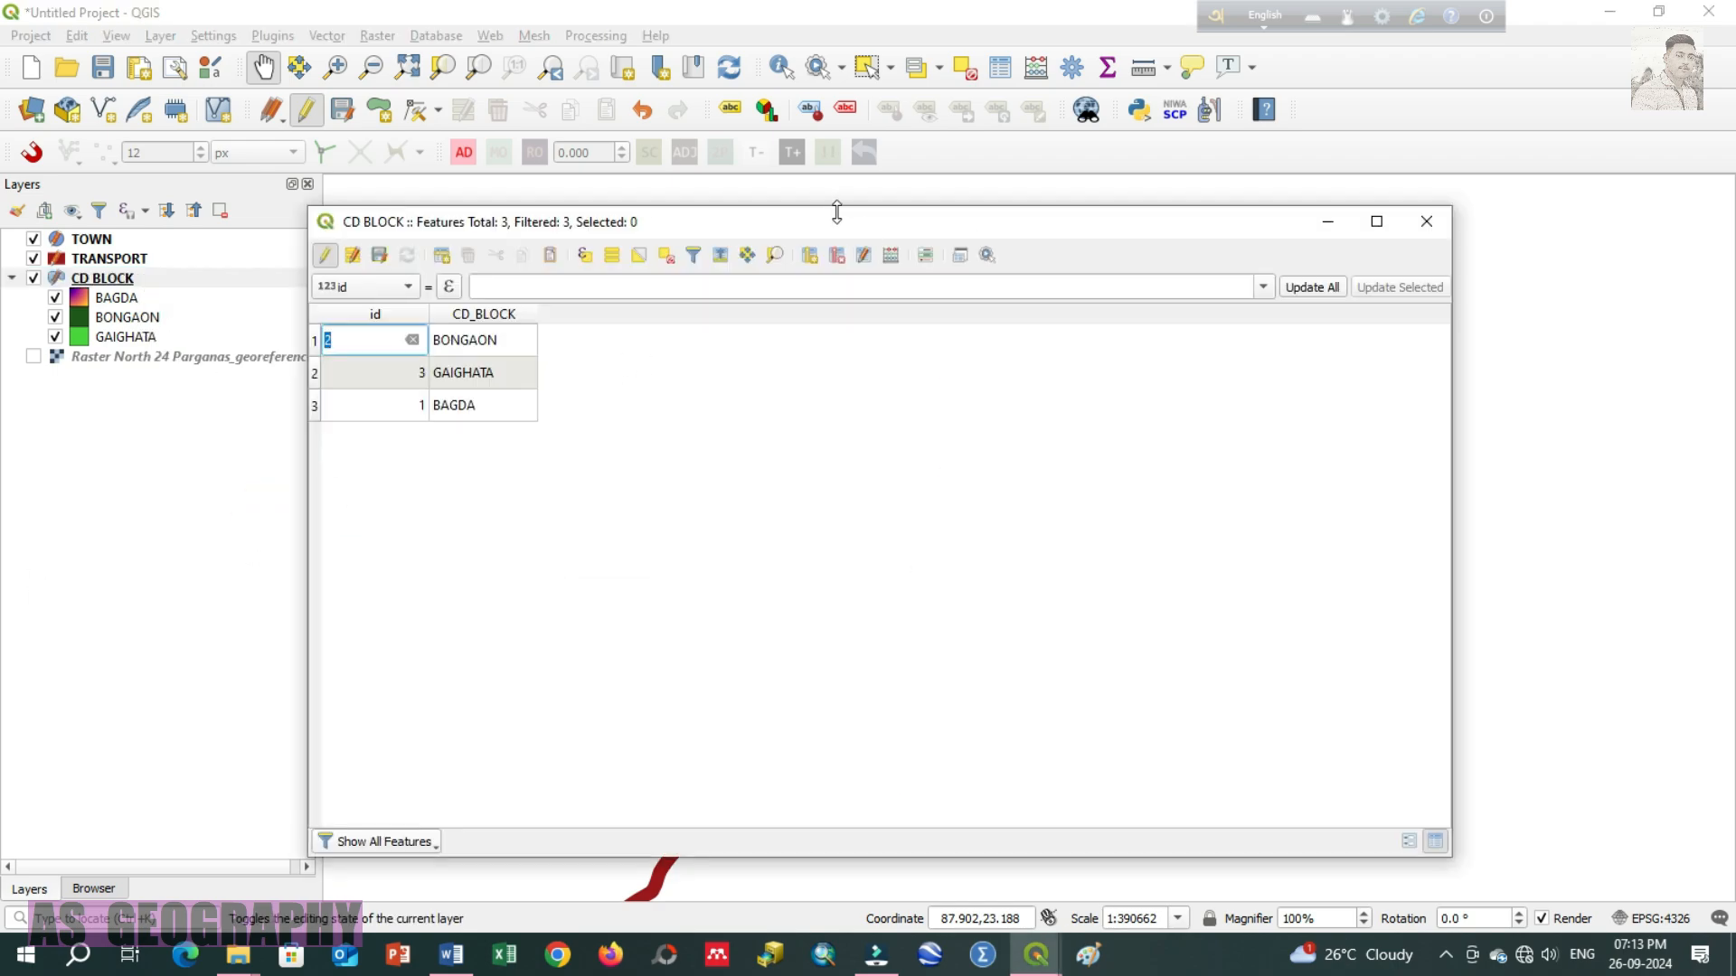
{"action": "left_click_drag", "start_coordinate": [860, 233], "coordinate": [768, 521]}
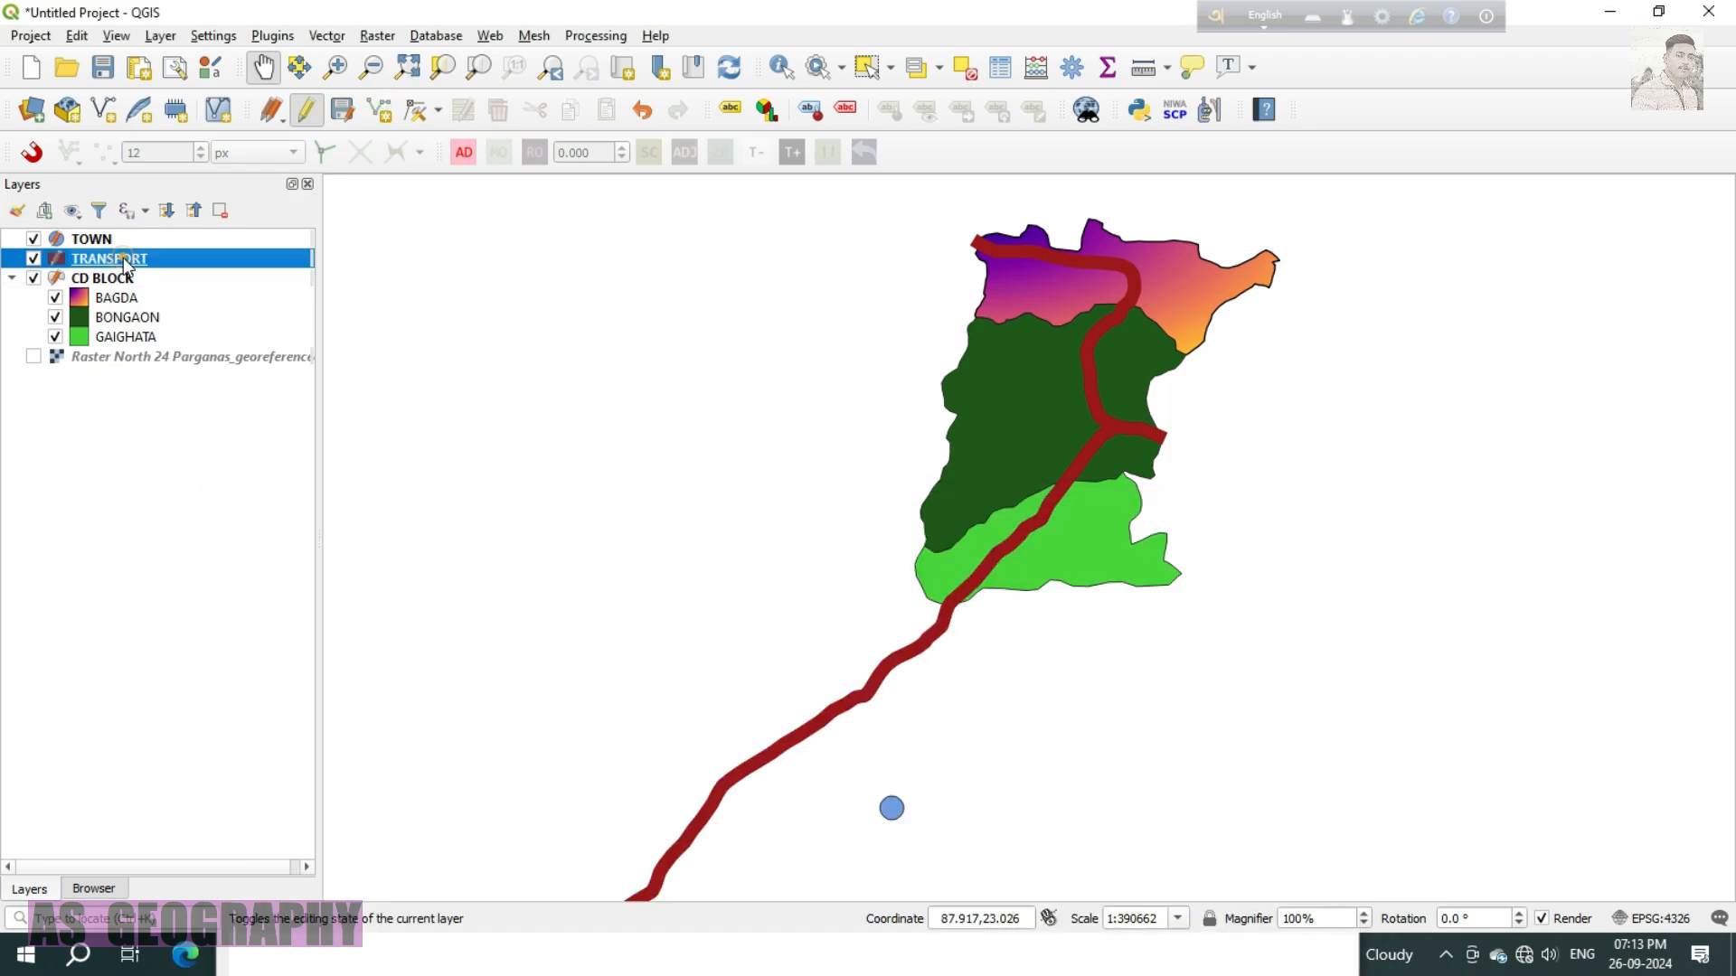
Step: Review the road records in the TRANSPORT layer's attribute table and close the table
{"action": "left_click", "coordinate": [122, 260]}
{"action": "left_click", "coordinate": [101, 236]}
{"action": "right_click", "coordinate": [101, 258]}
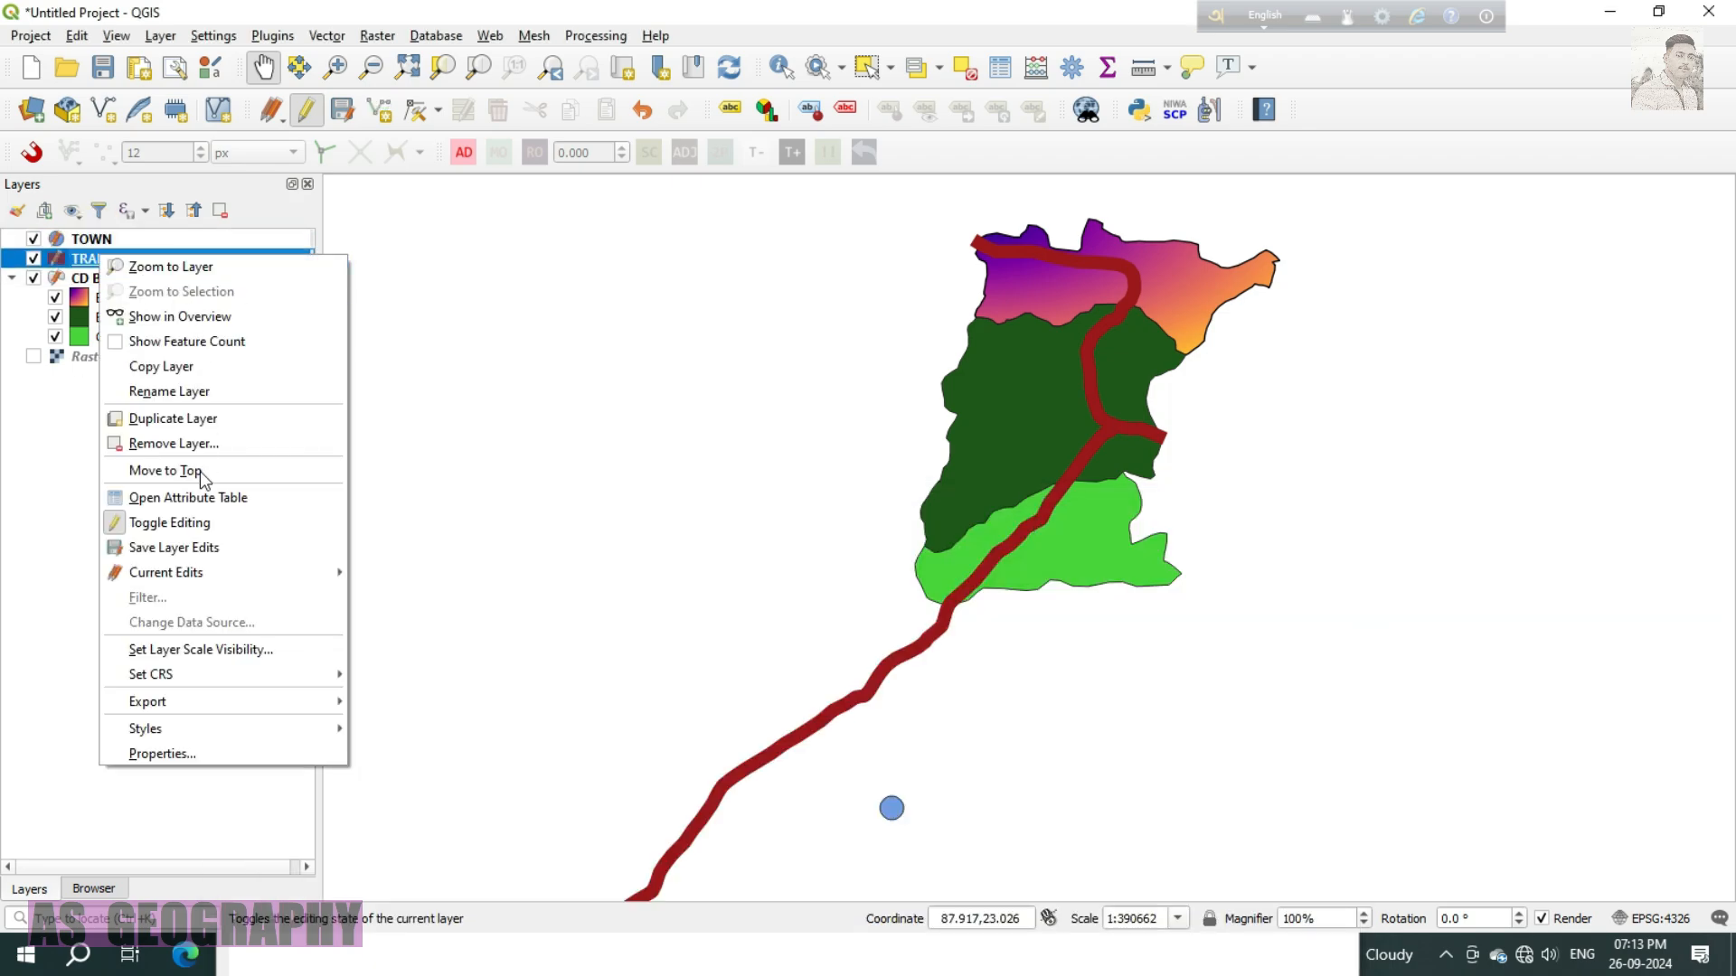
{"action": "left_click", "coordinate": [226, 497]}
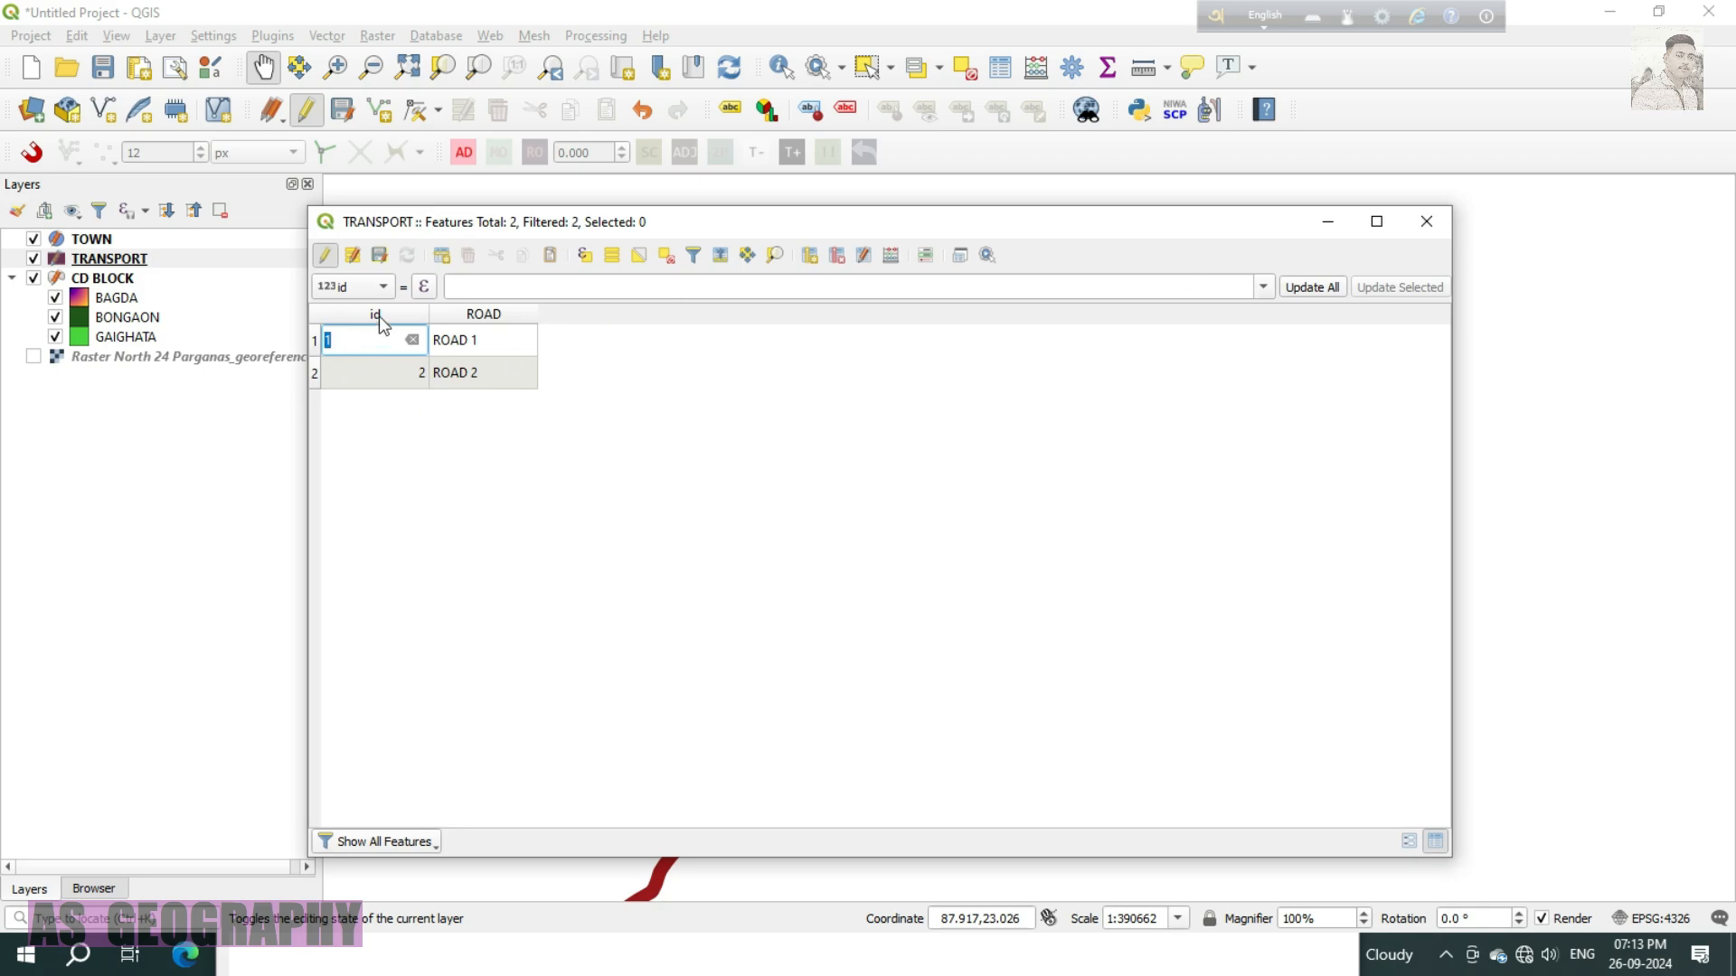
{"action": "left_click", "coordinate": [1426, 221]}
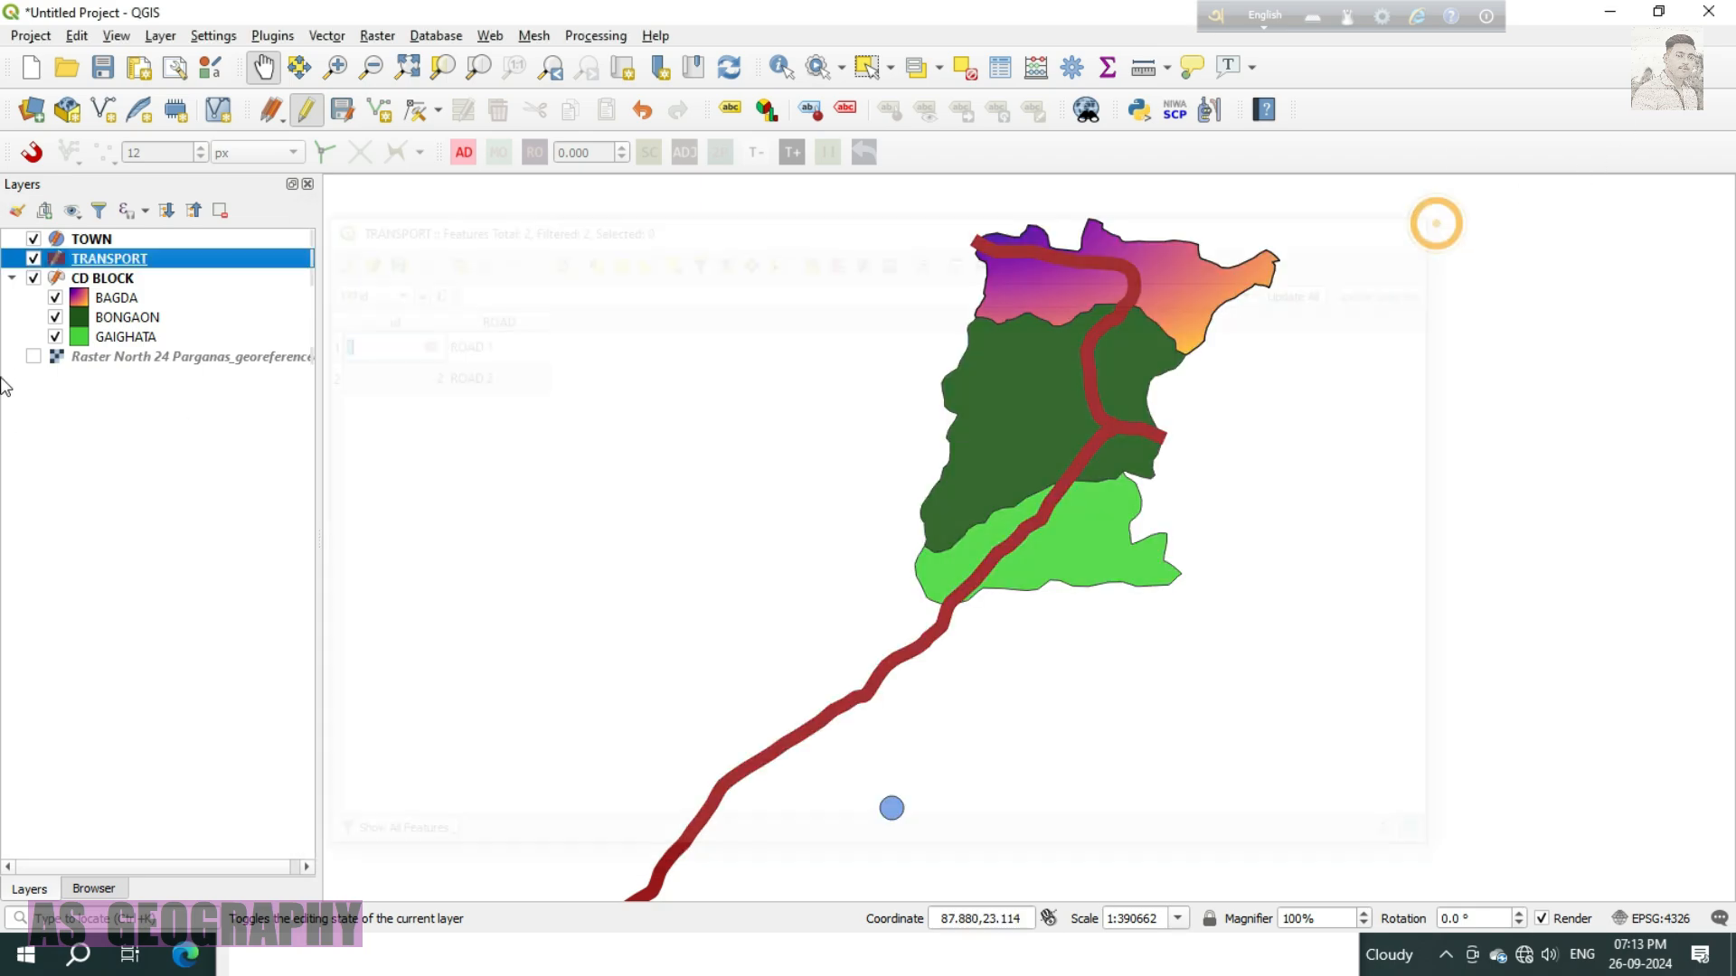
Step: Inspect the id and CD_BLOCK fields in the CD BLOCK attribute table again, close it, and show the map's full extent
{"action": "right_click", "coordinate": [91, 277]}
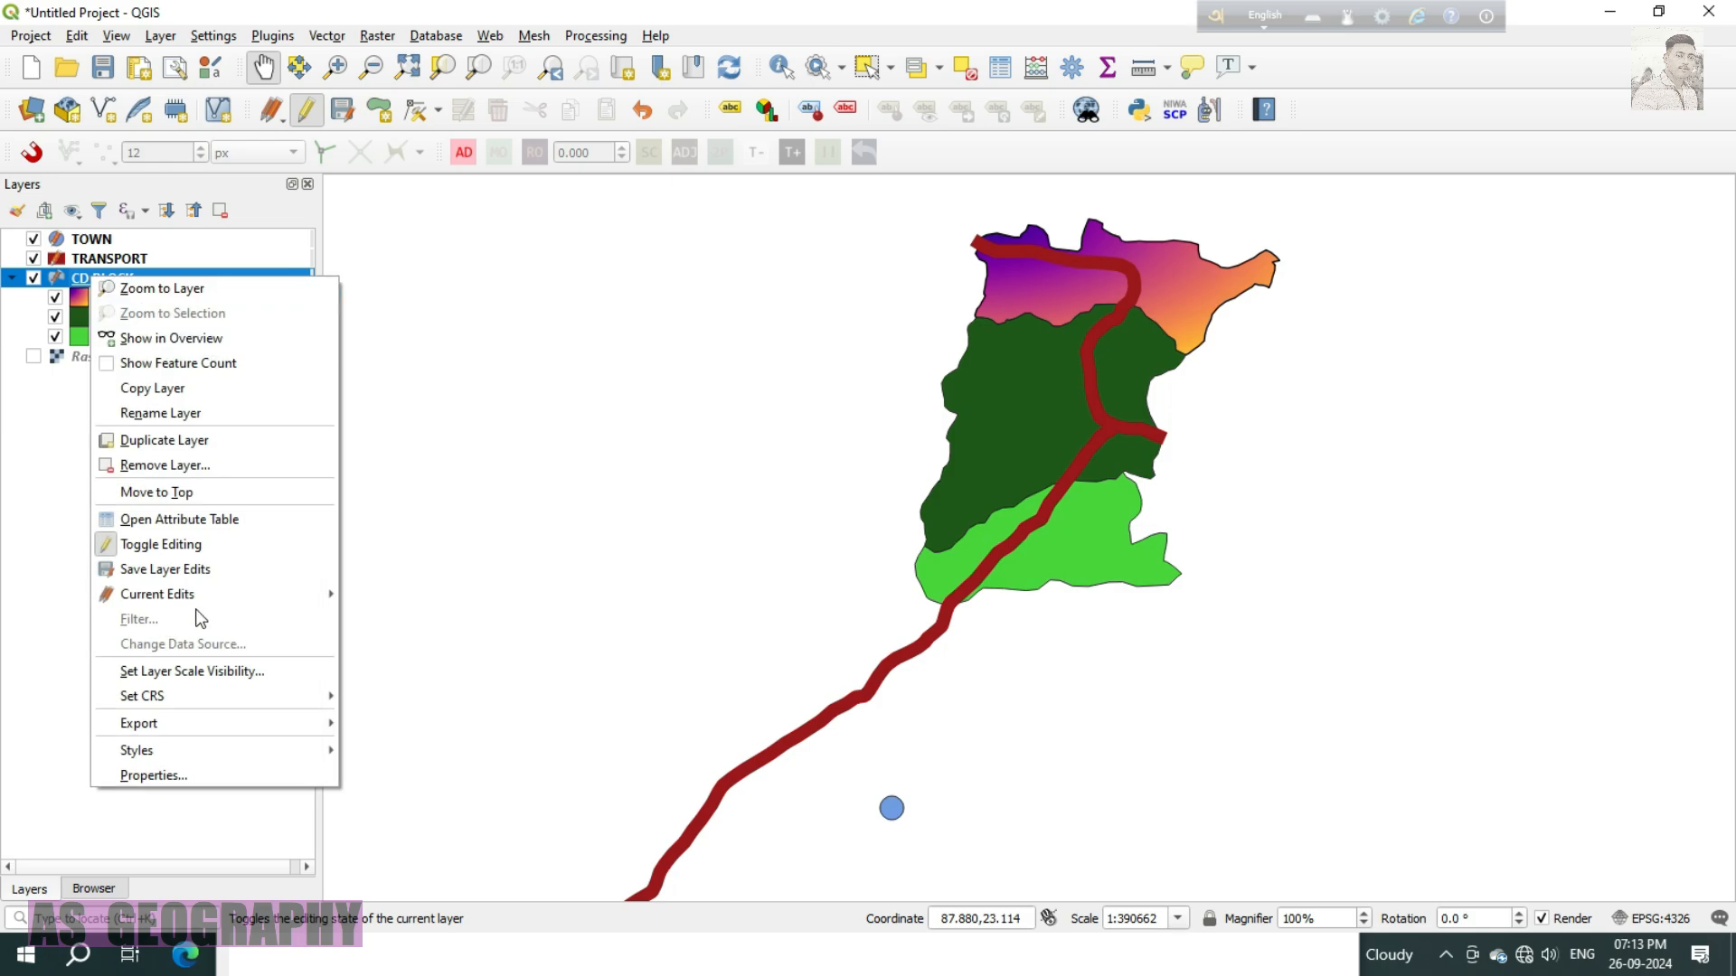
{"action": "left_click", "coordinate": [199, 520]}
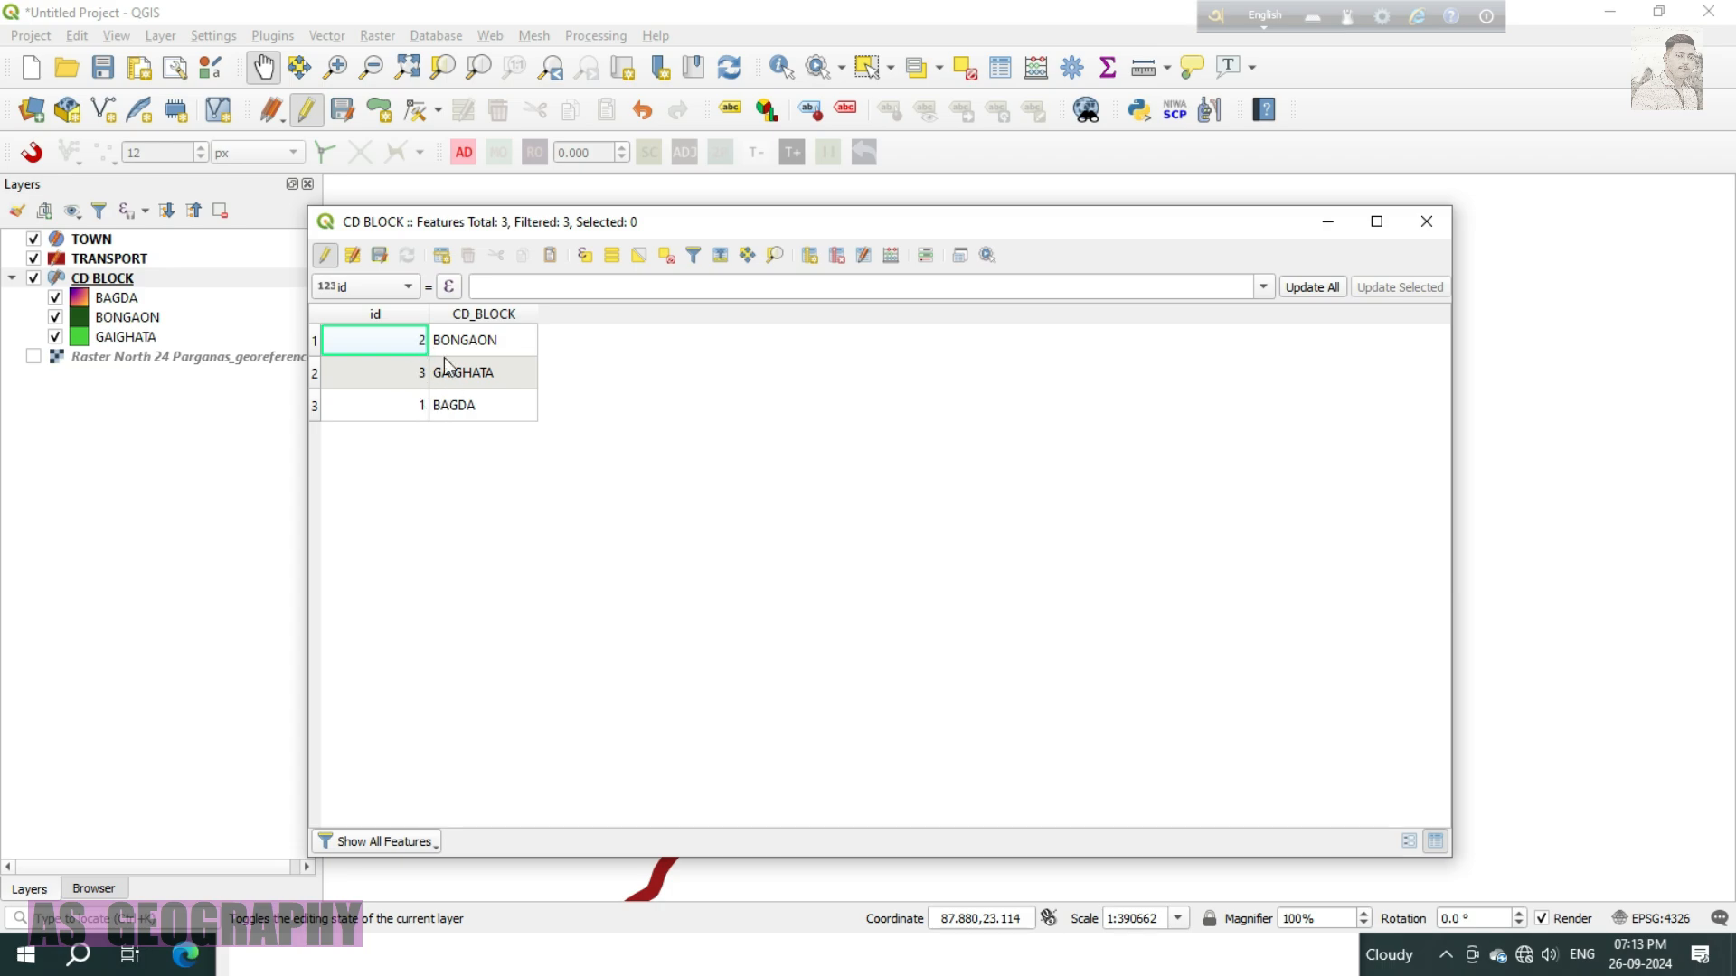
{"action": "left_click", "coordinate": [525, 508]}
{"action": "left_click_drag", "start_coordinate": [888, 226], "coordinate": [841, 245]}
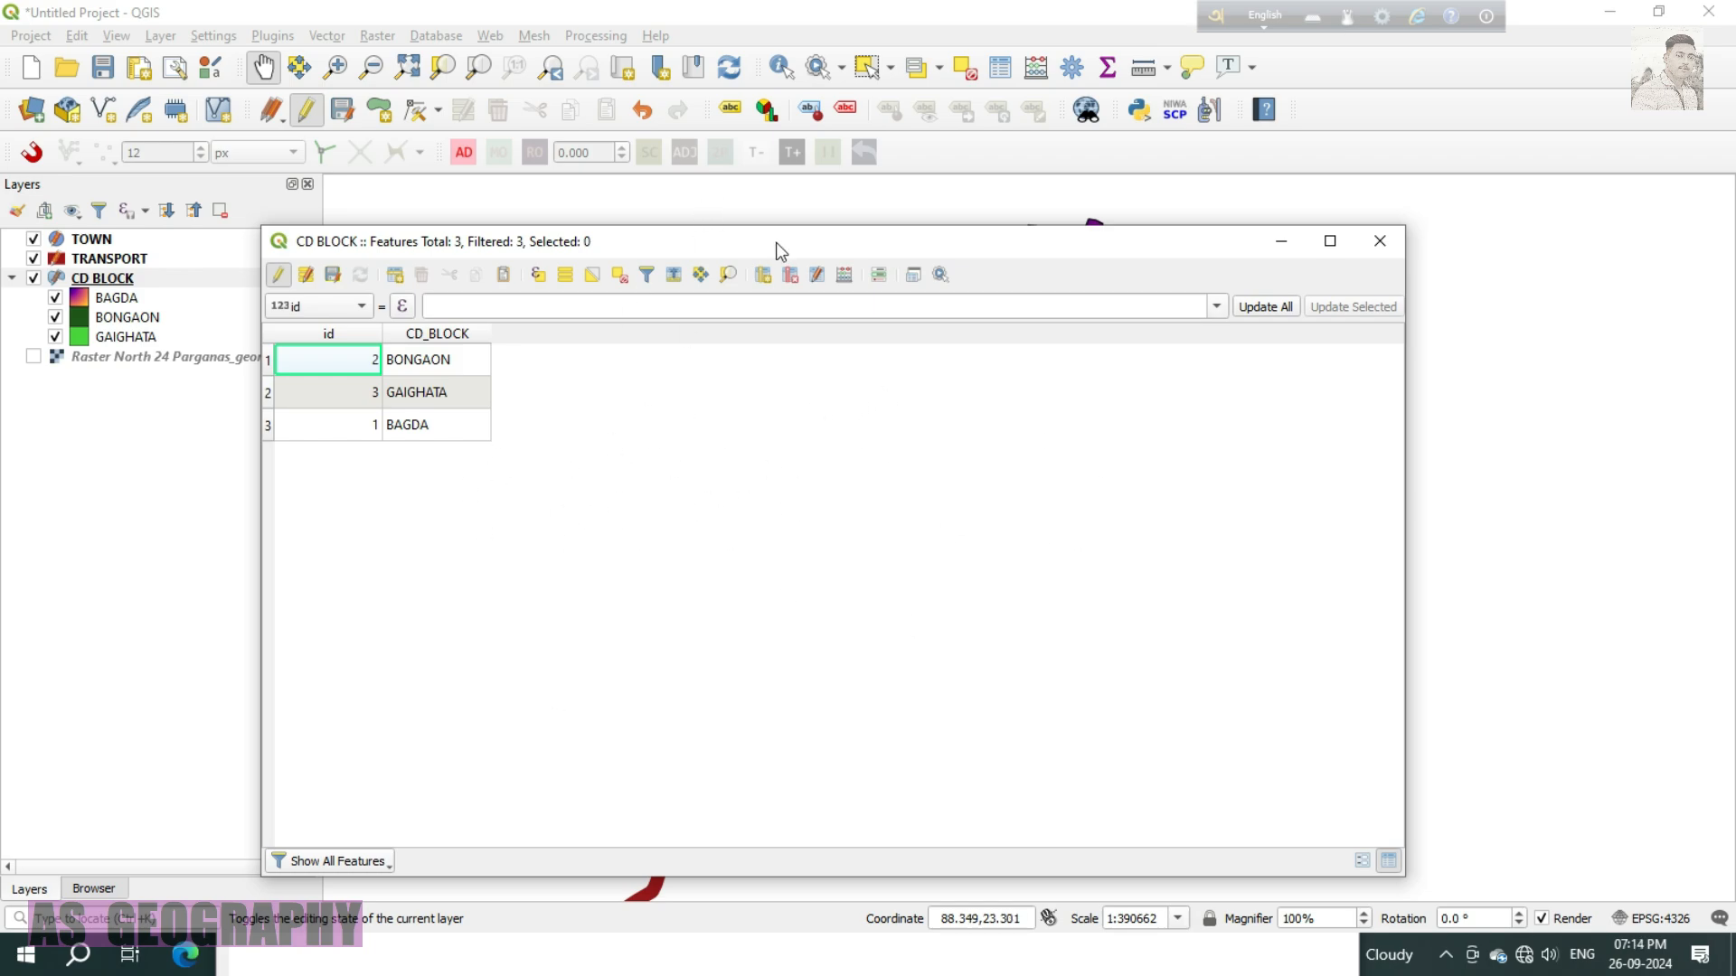
{"action": "left_click_drag", "start_coordinate": [774, 242], "coordinate": [698, 278]}
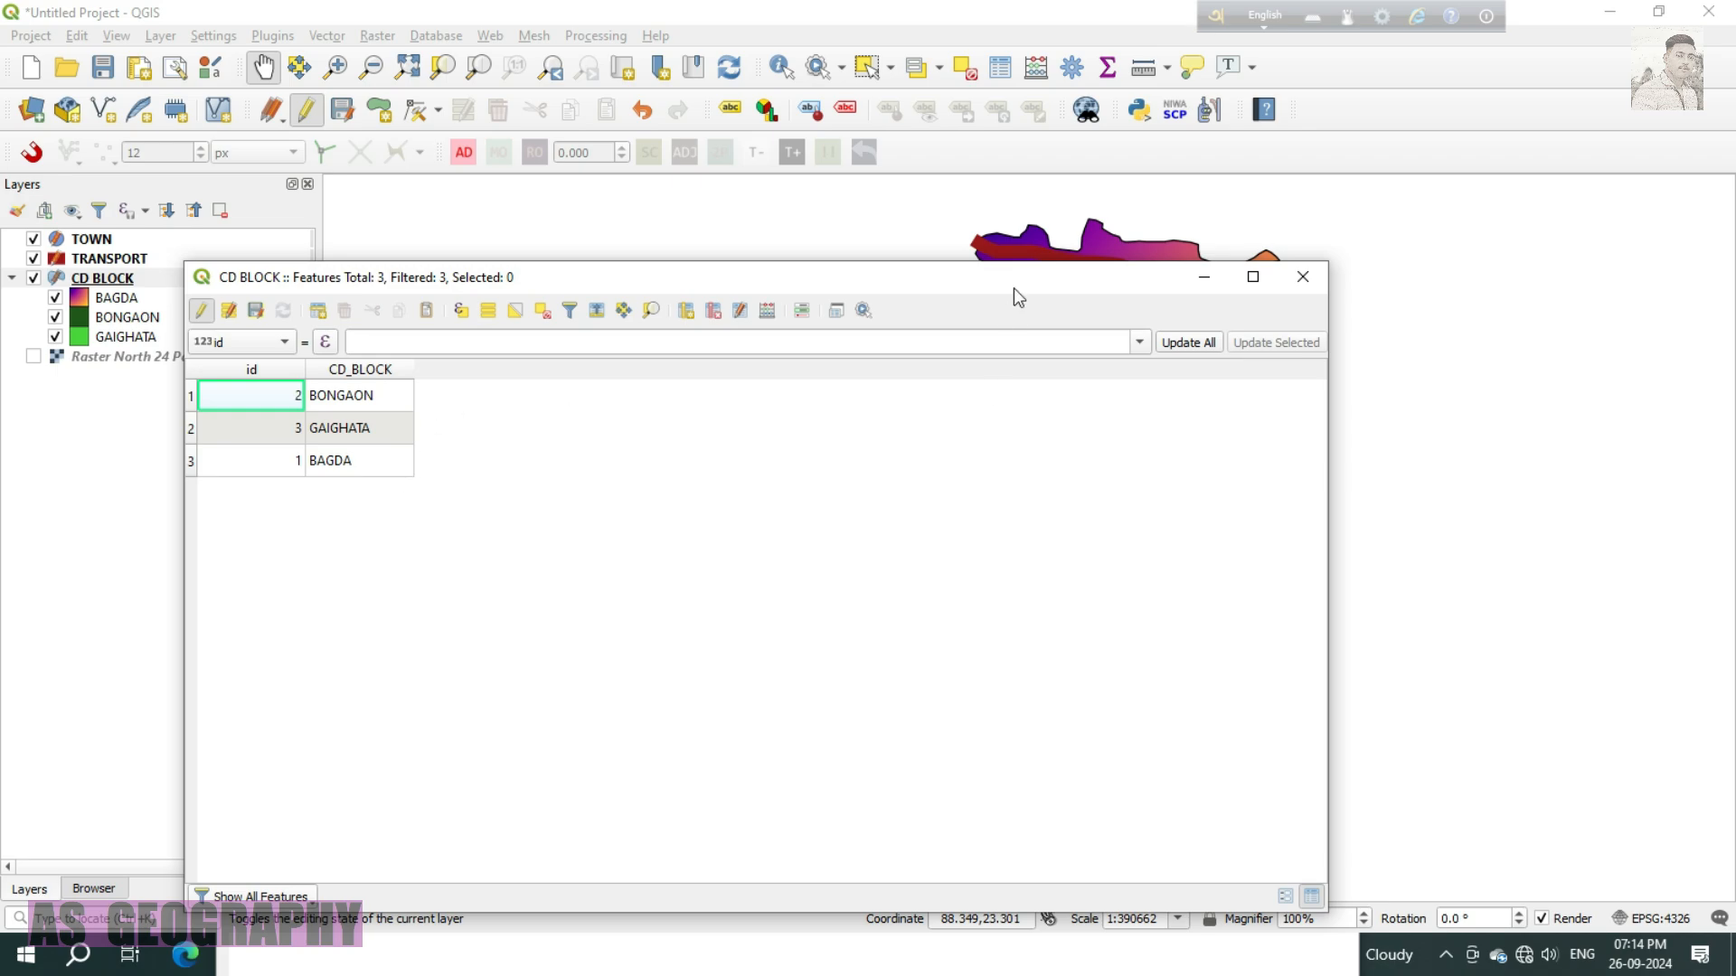
{"action": "left_click_drag", "start_coordinate": [968, 280], "coordinate": [854, 178]}
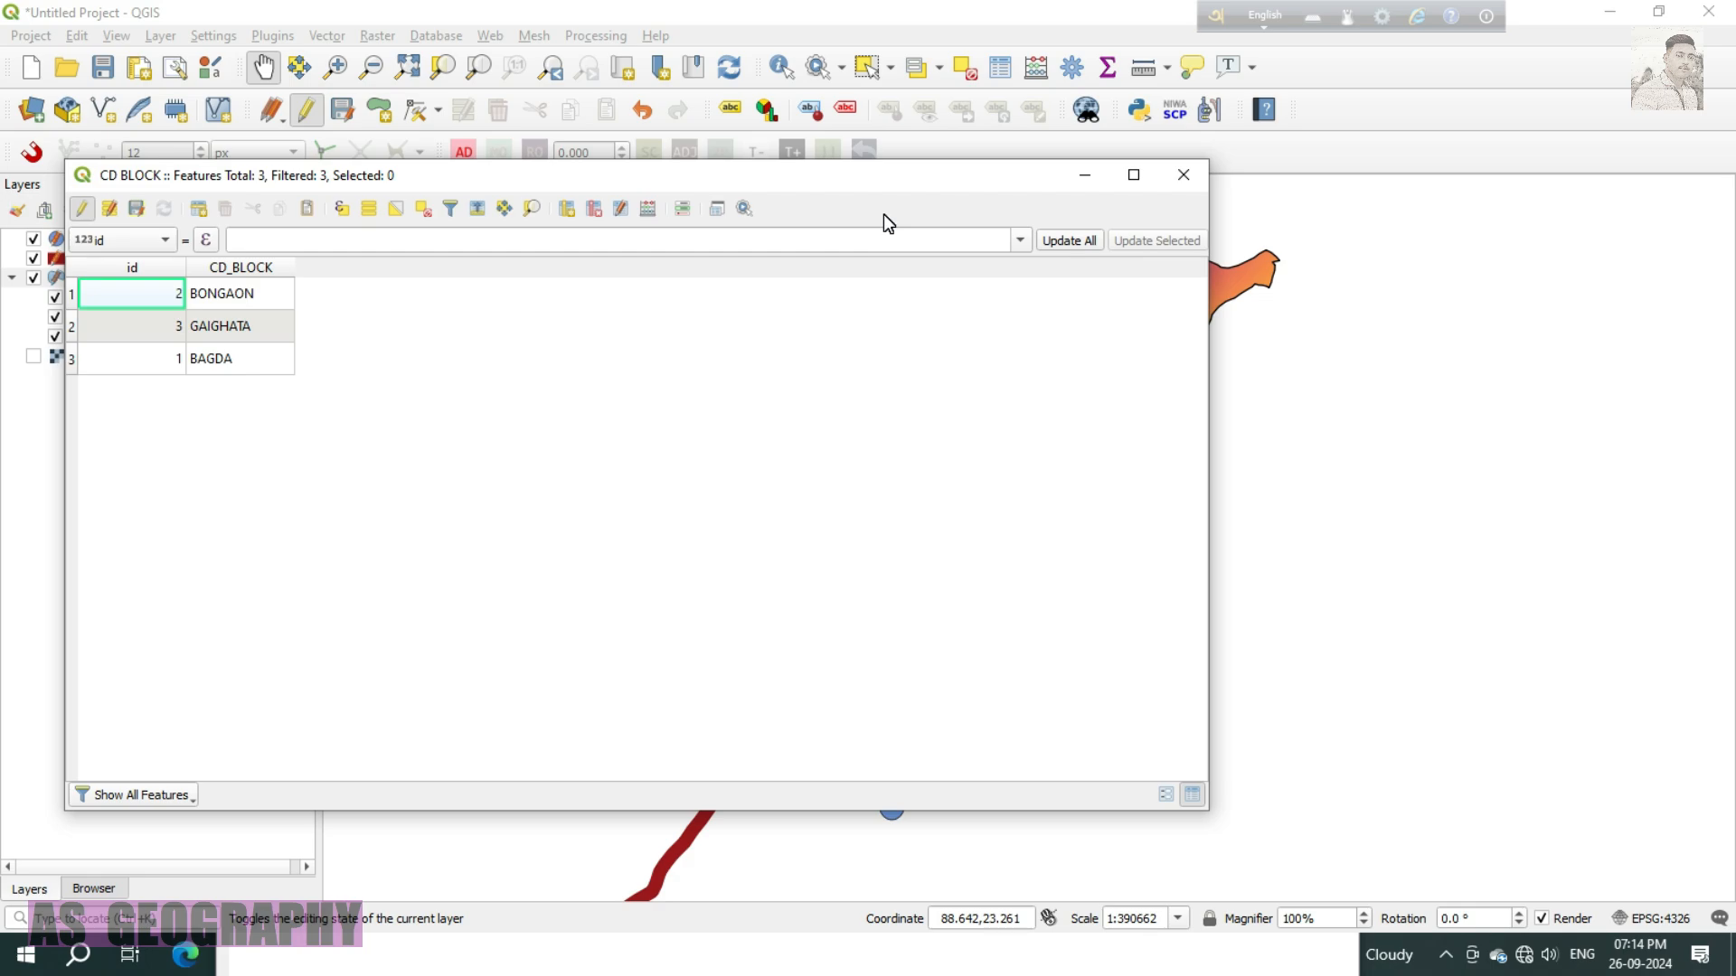
{"action": "left_click", "coordinate": [1184, 174]}
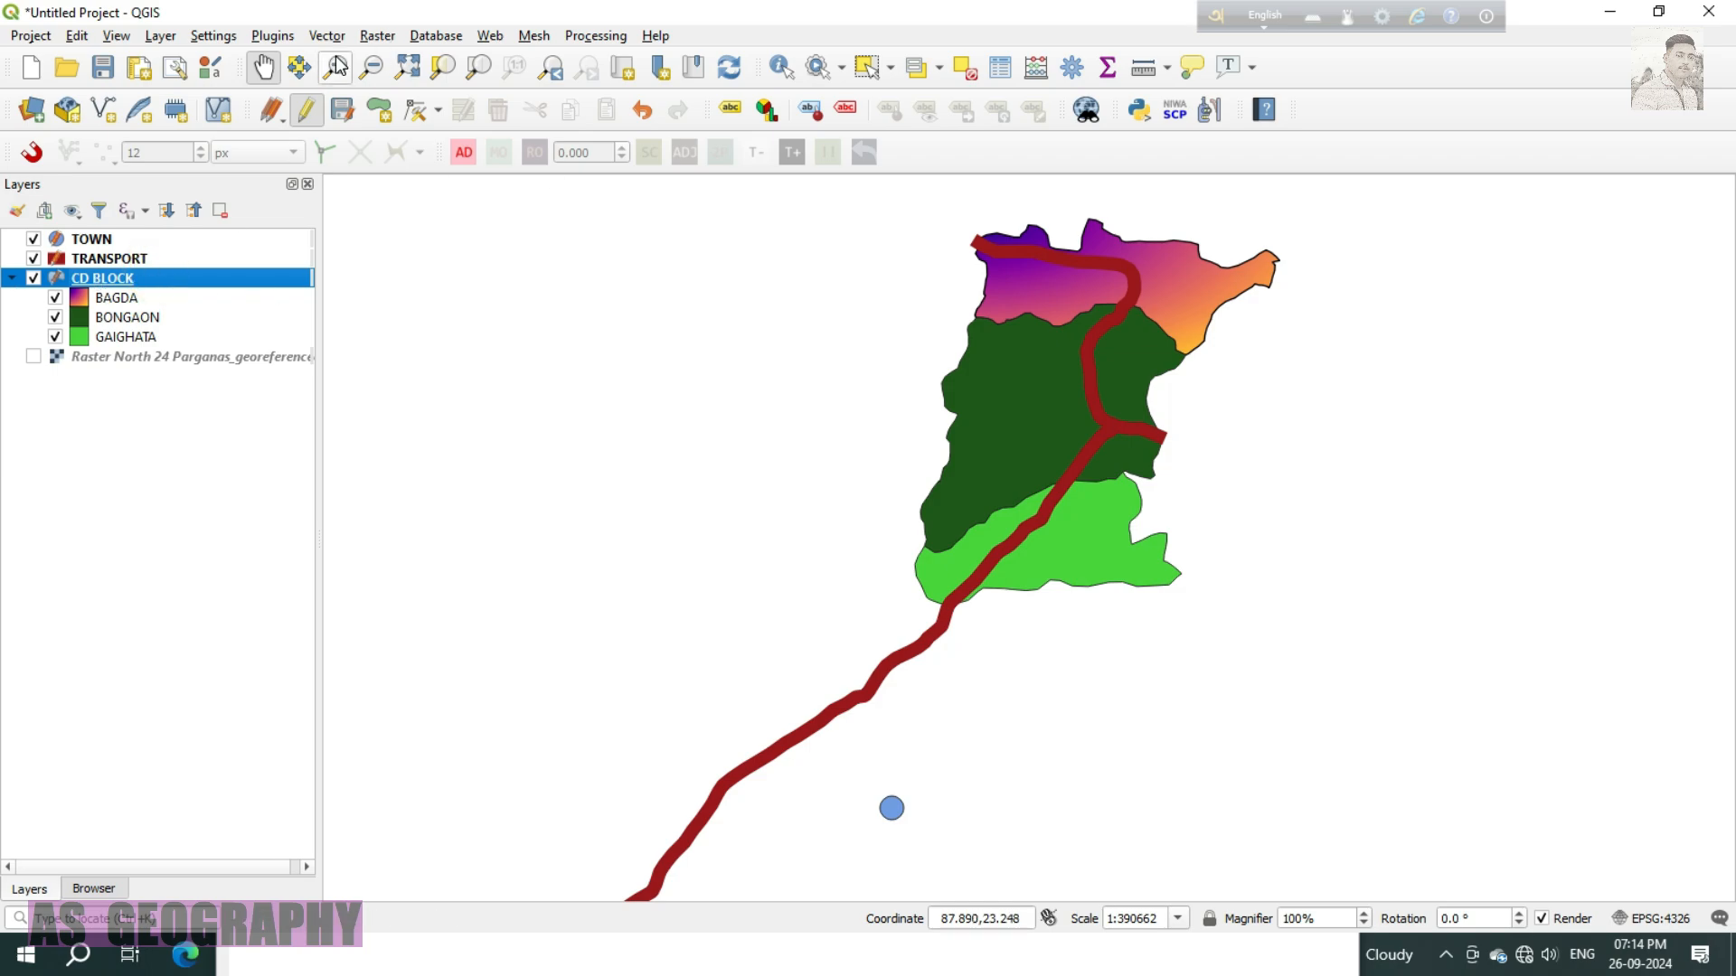
{"action": "left_click", "coordinate": [407, 66]}
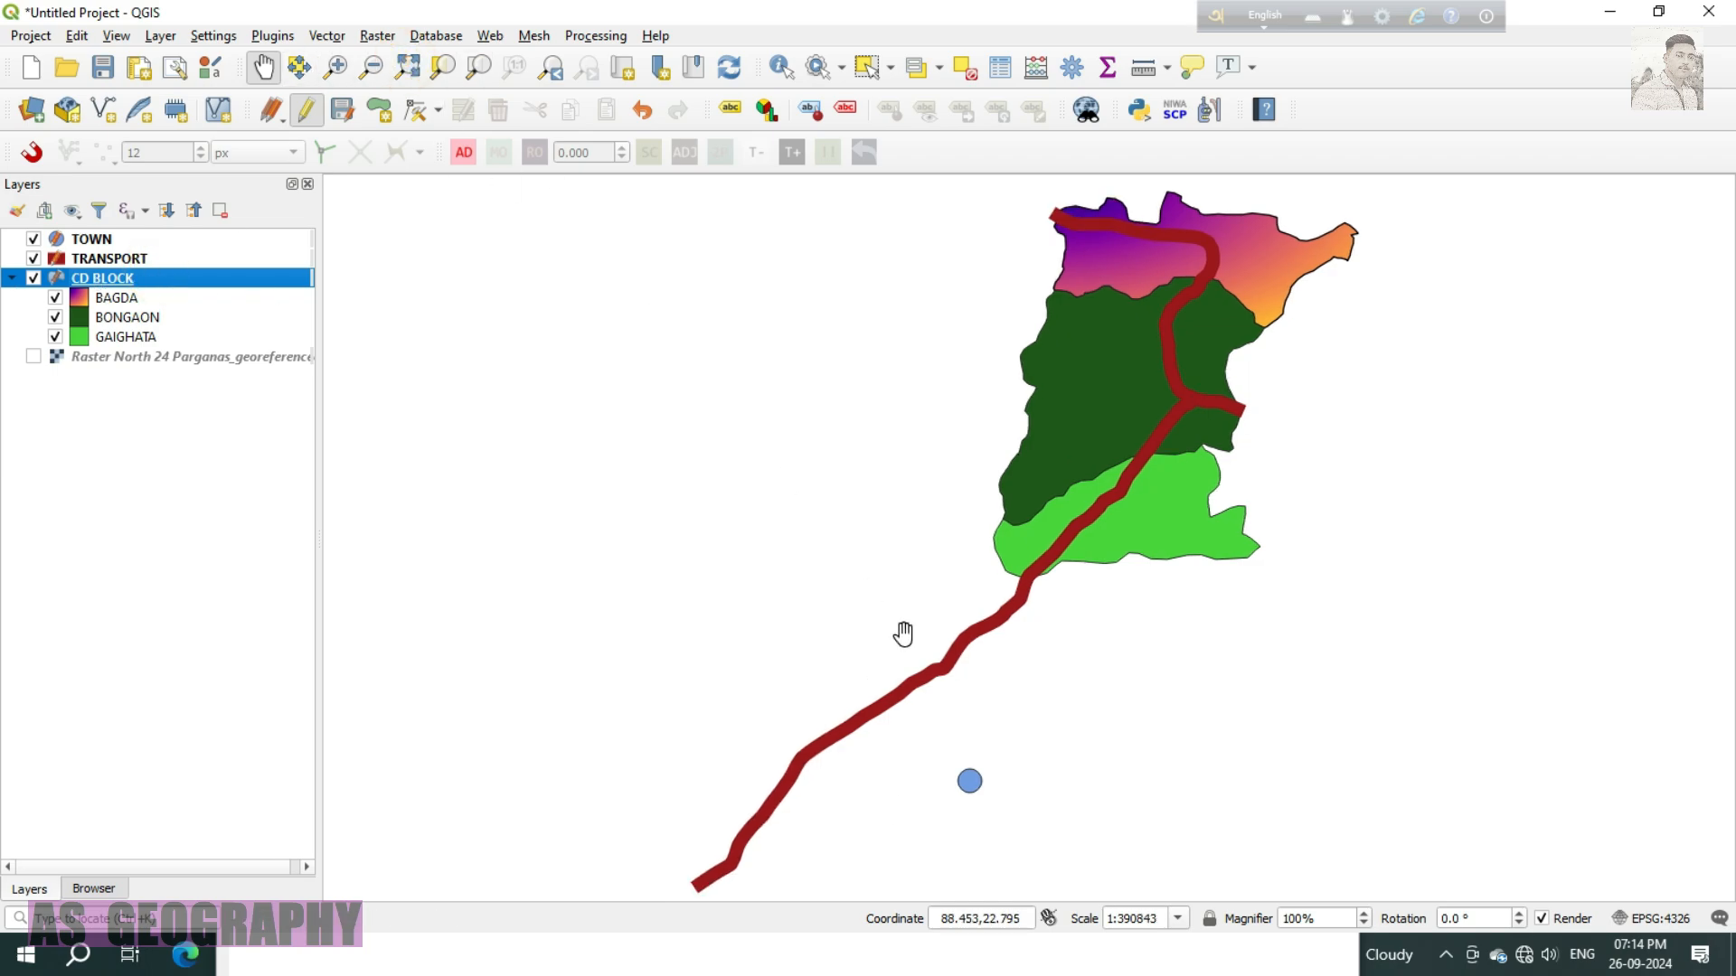